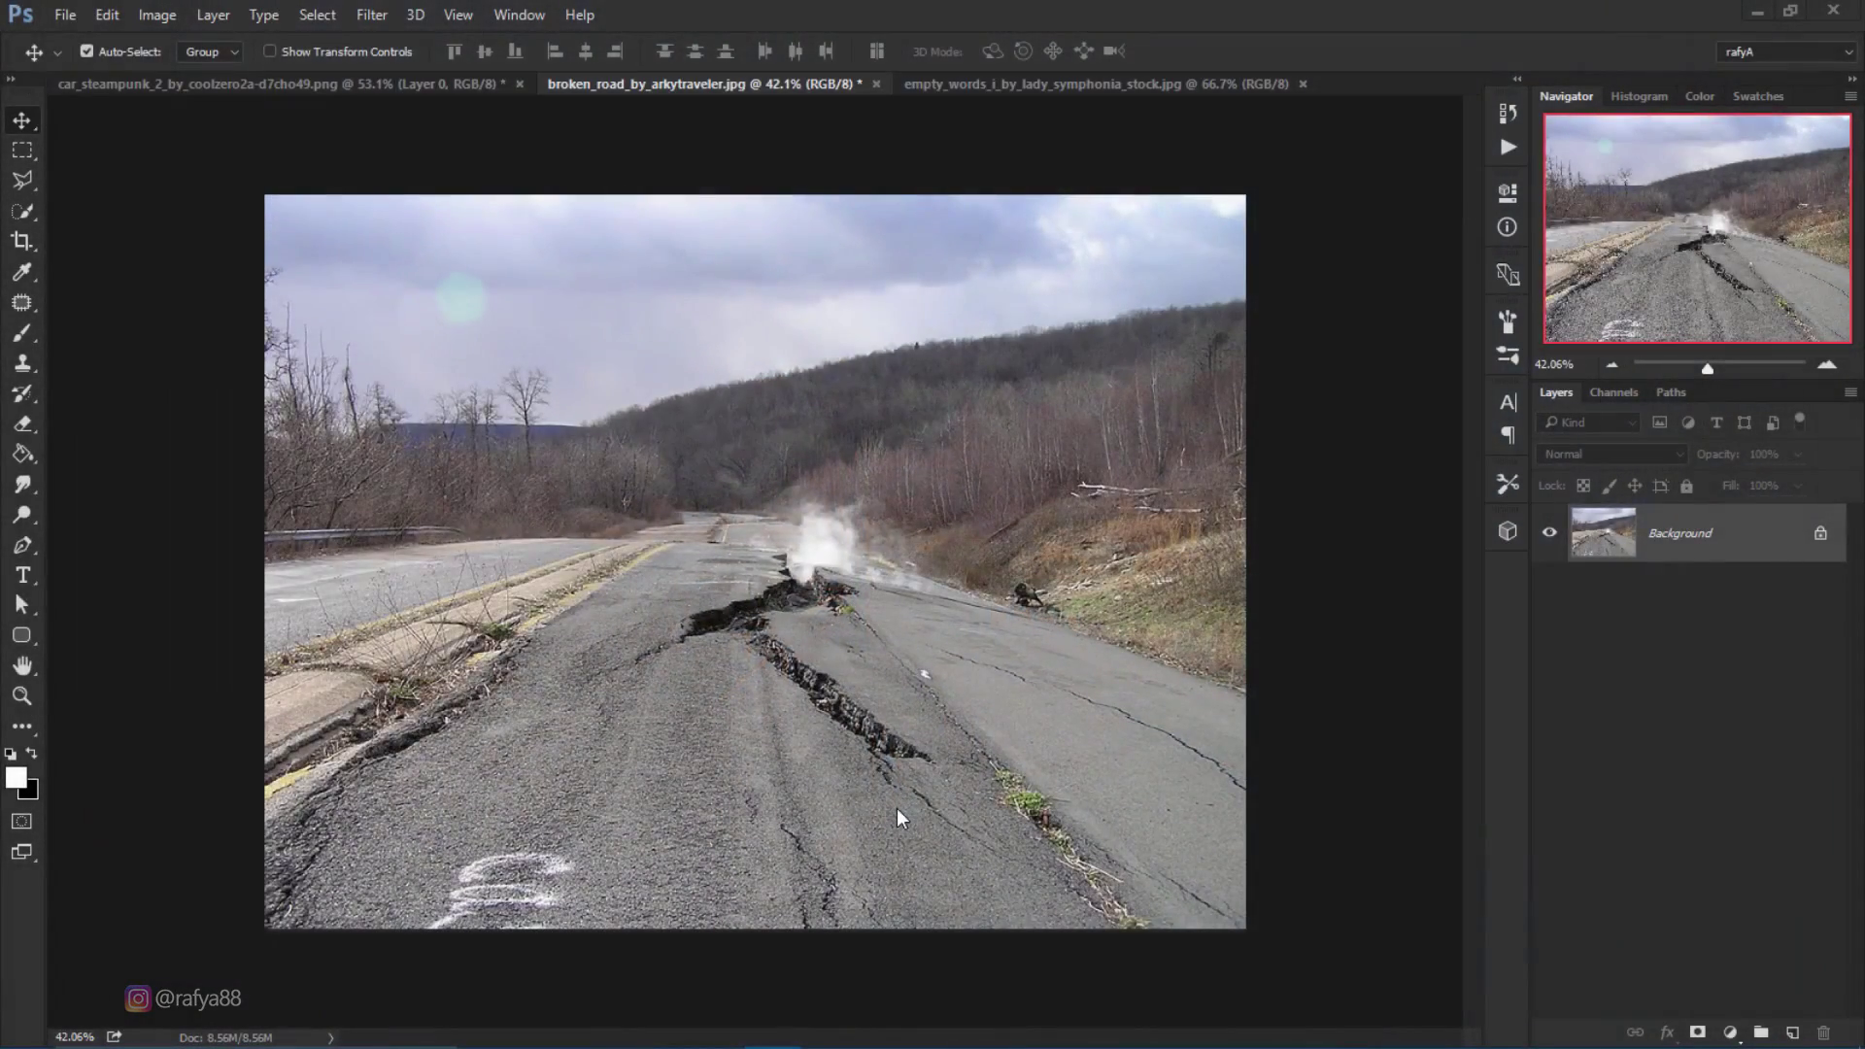
Step: Unlock the road layer and crop to a near-square canvas with transparent space above the sky
{"action": "left_click", "coordinate": [1782, 541]}
{"action": "left_click", "coordinate": [1817, 535]}
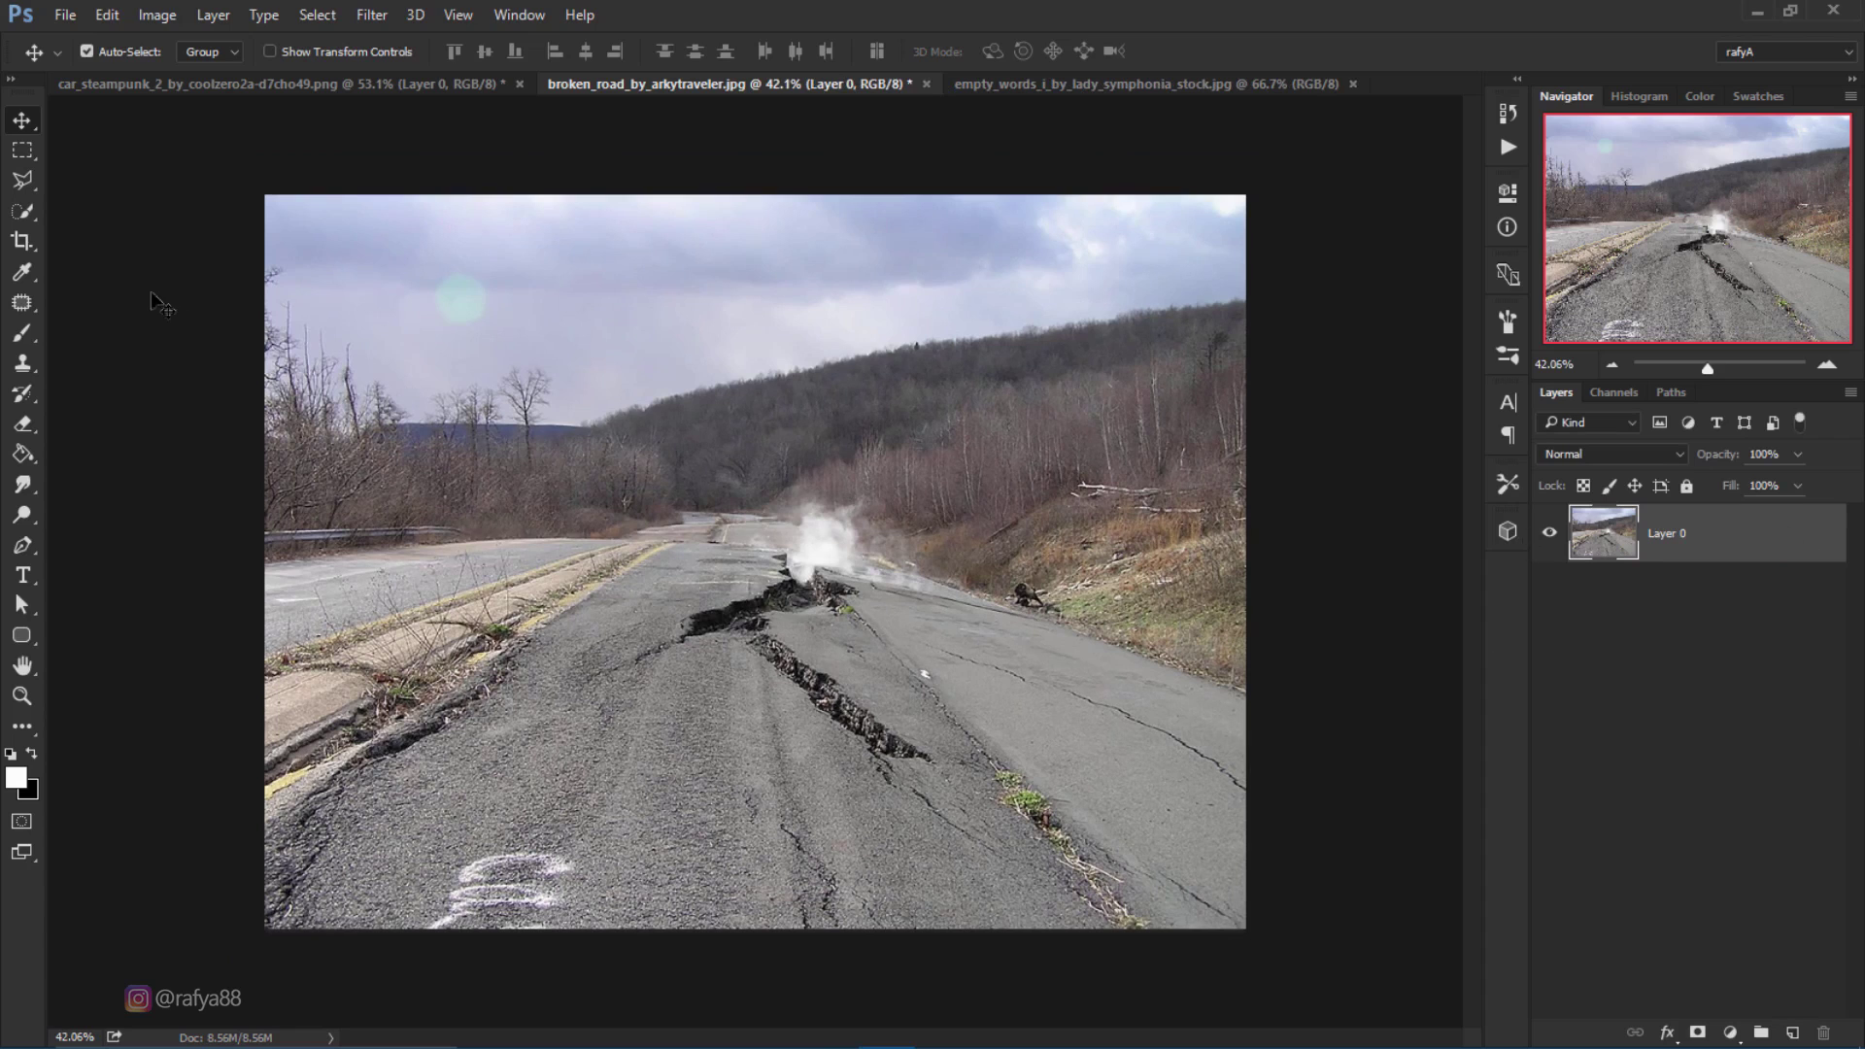
{"action": "left_click", "coordinate": [27, 244]}
{"action": "scroll", "coordinate": [491, 545], "scroll_direction": "down", "scroll_amount": 2}
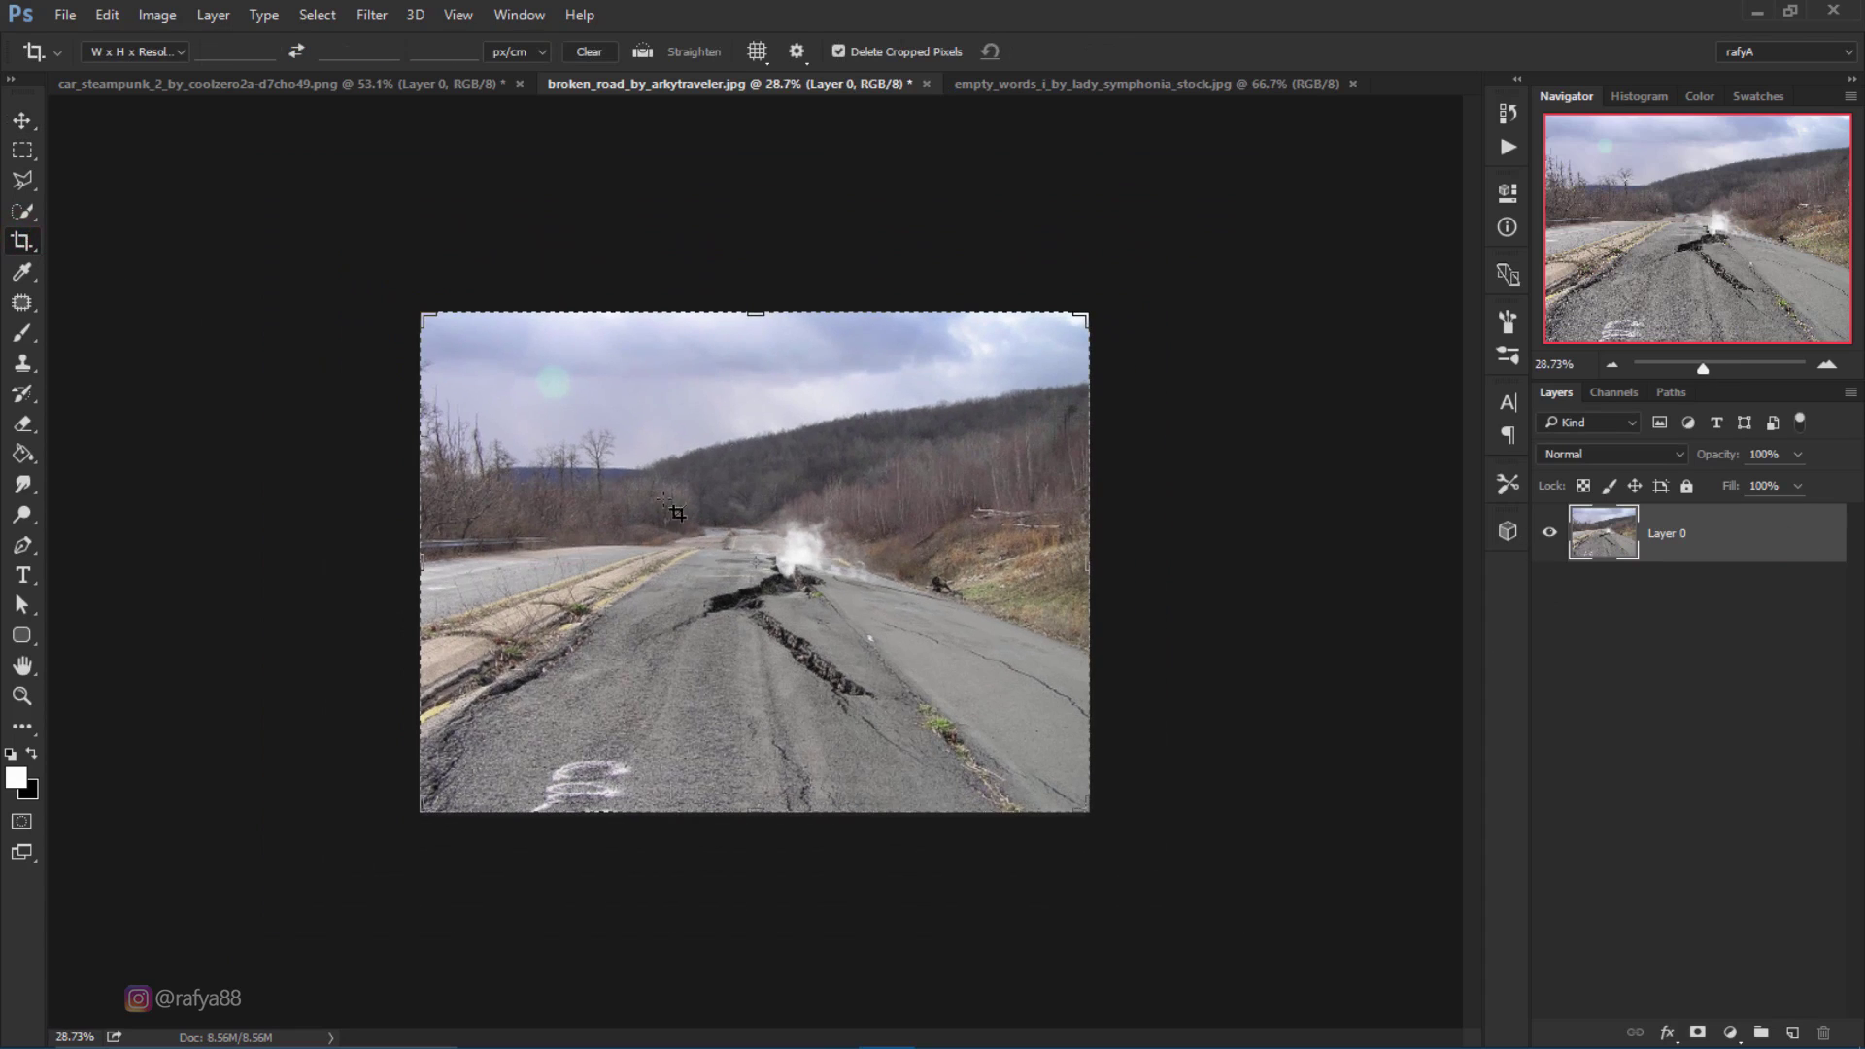
{"action": "left_click_drag", "start_coordinate": [756, 313], "coordinate": [773, 214]}
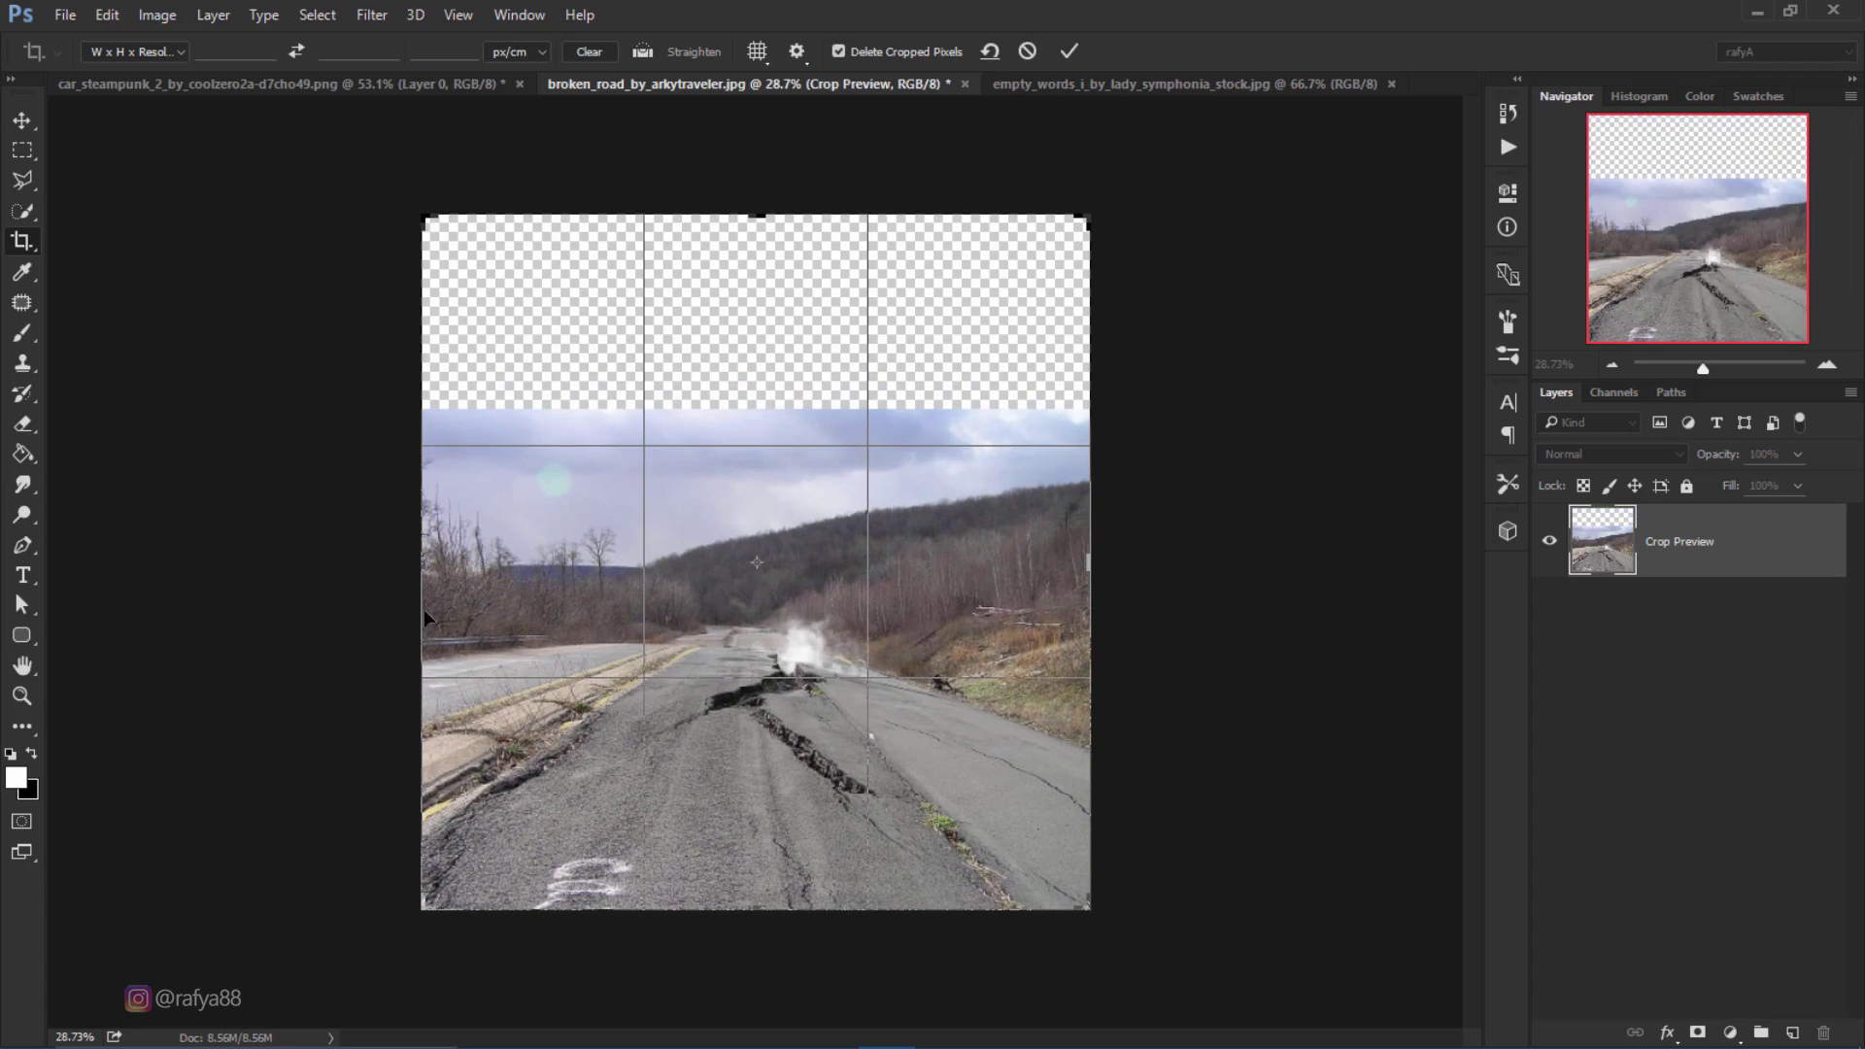
{"action": "left_click_drag", "start_coordinate": [425, 617], "coordinate": [438, 610]}
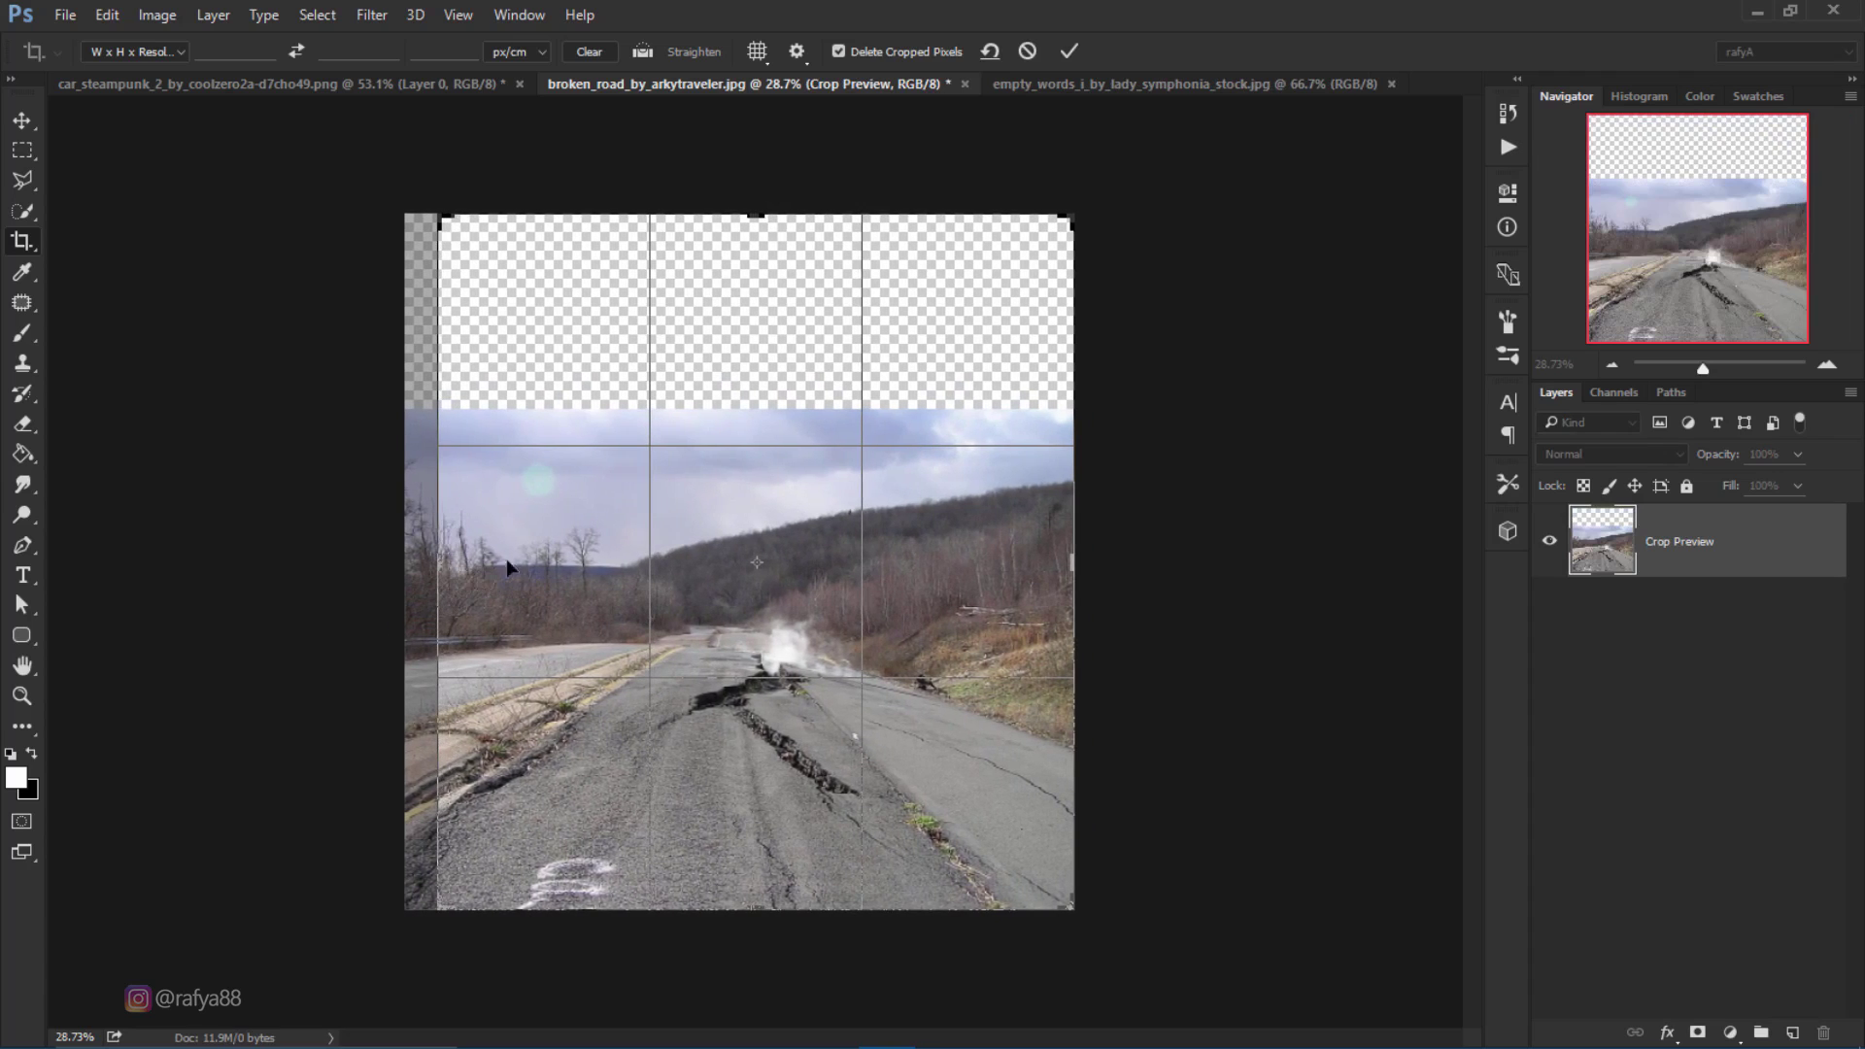
{"action": "left_click_drag", "start_coordinate": [753, 215], "coordinate": [754, 233]}
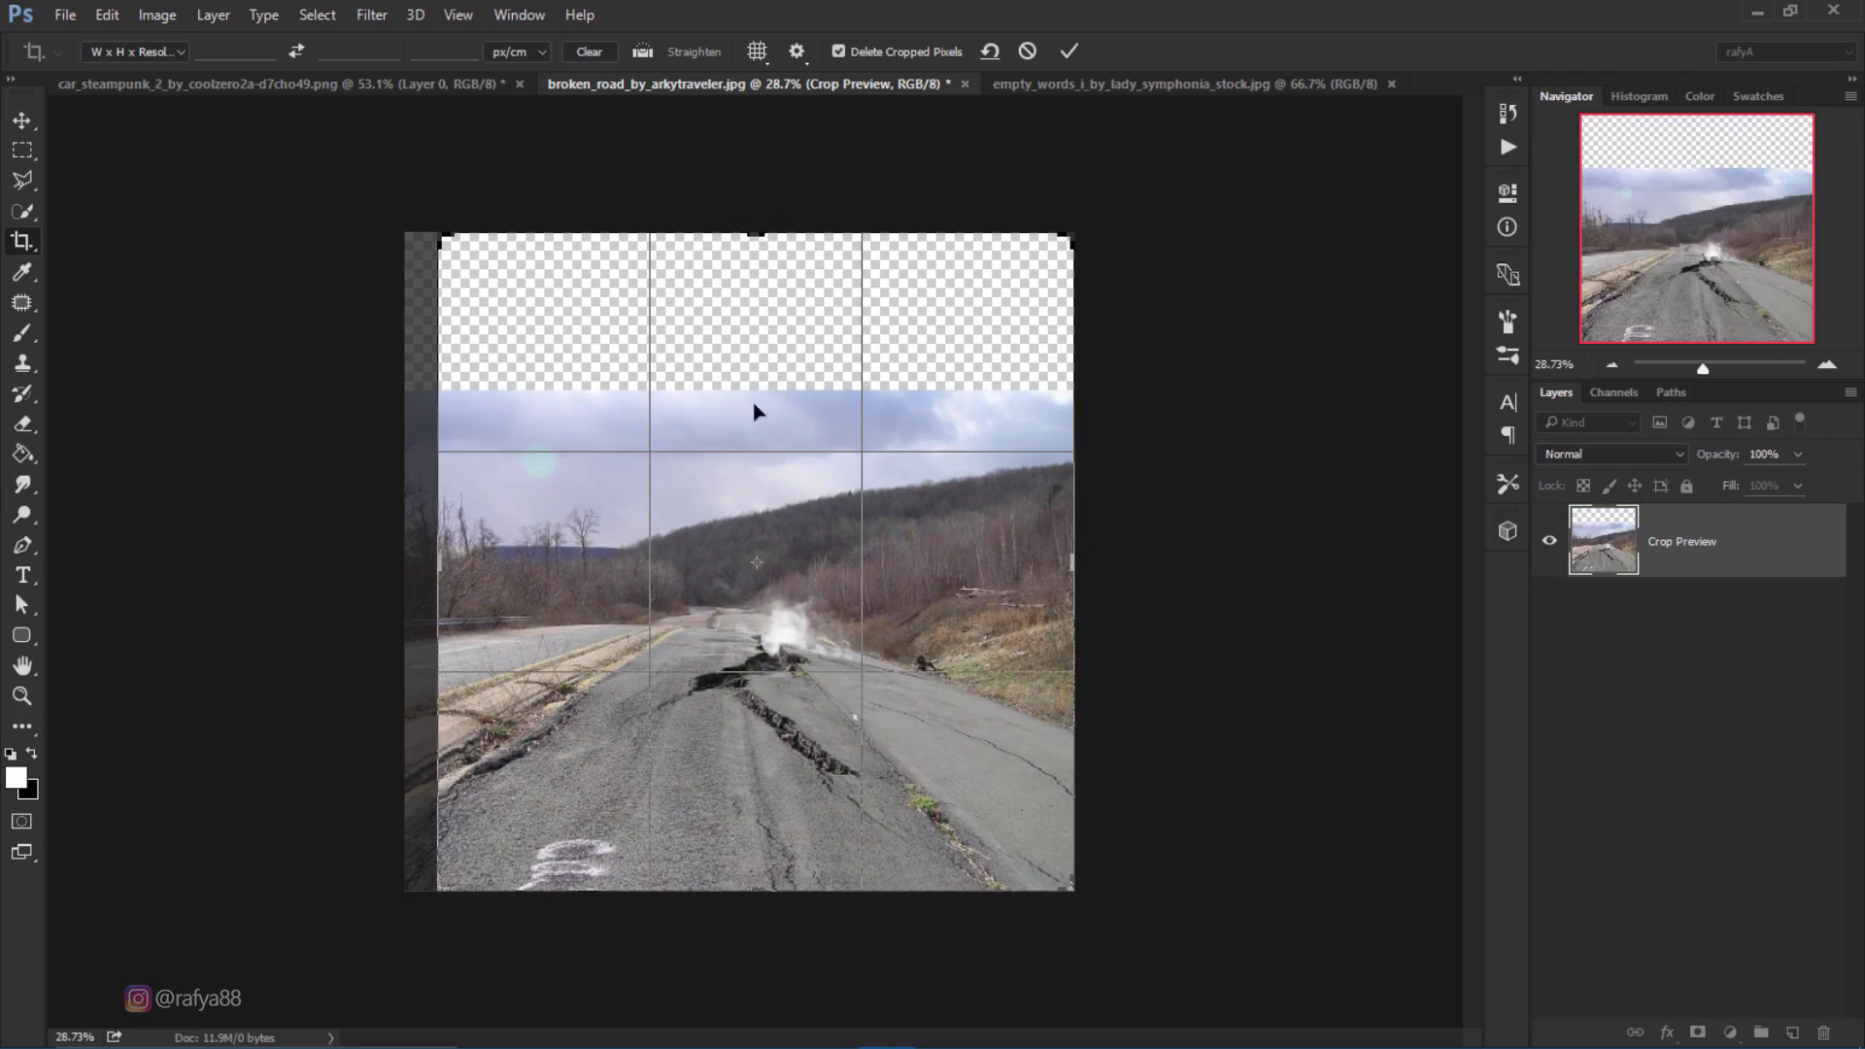
{"action": "left_click", "coordinate": [1069, 50]}
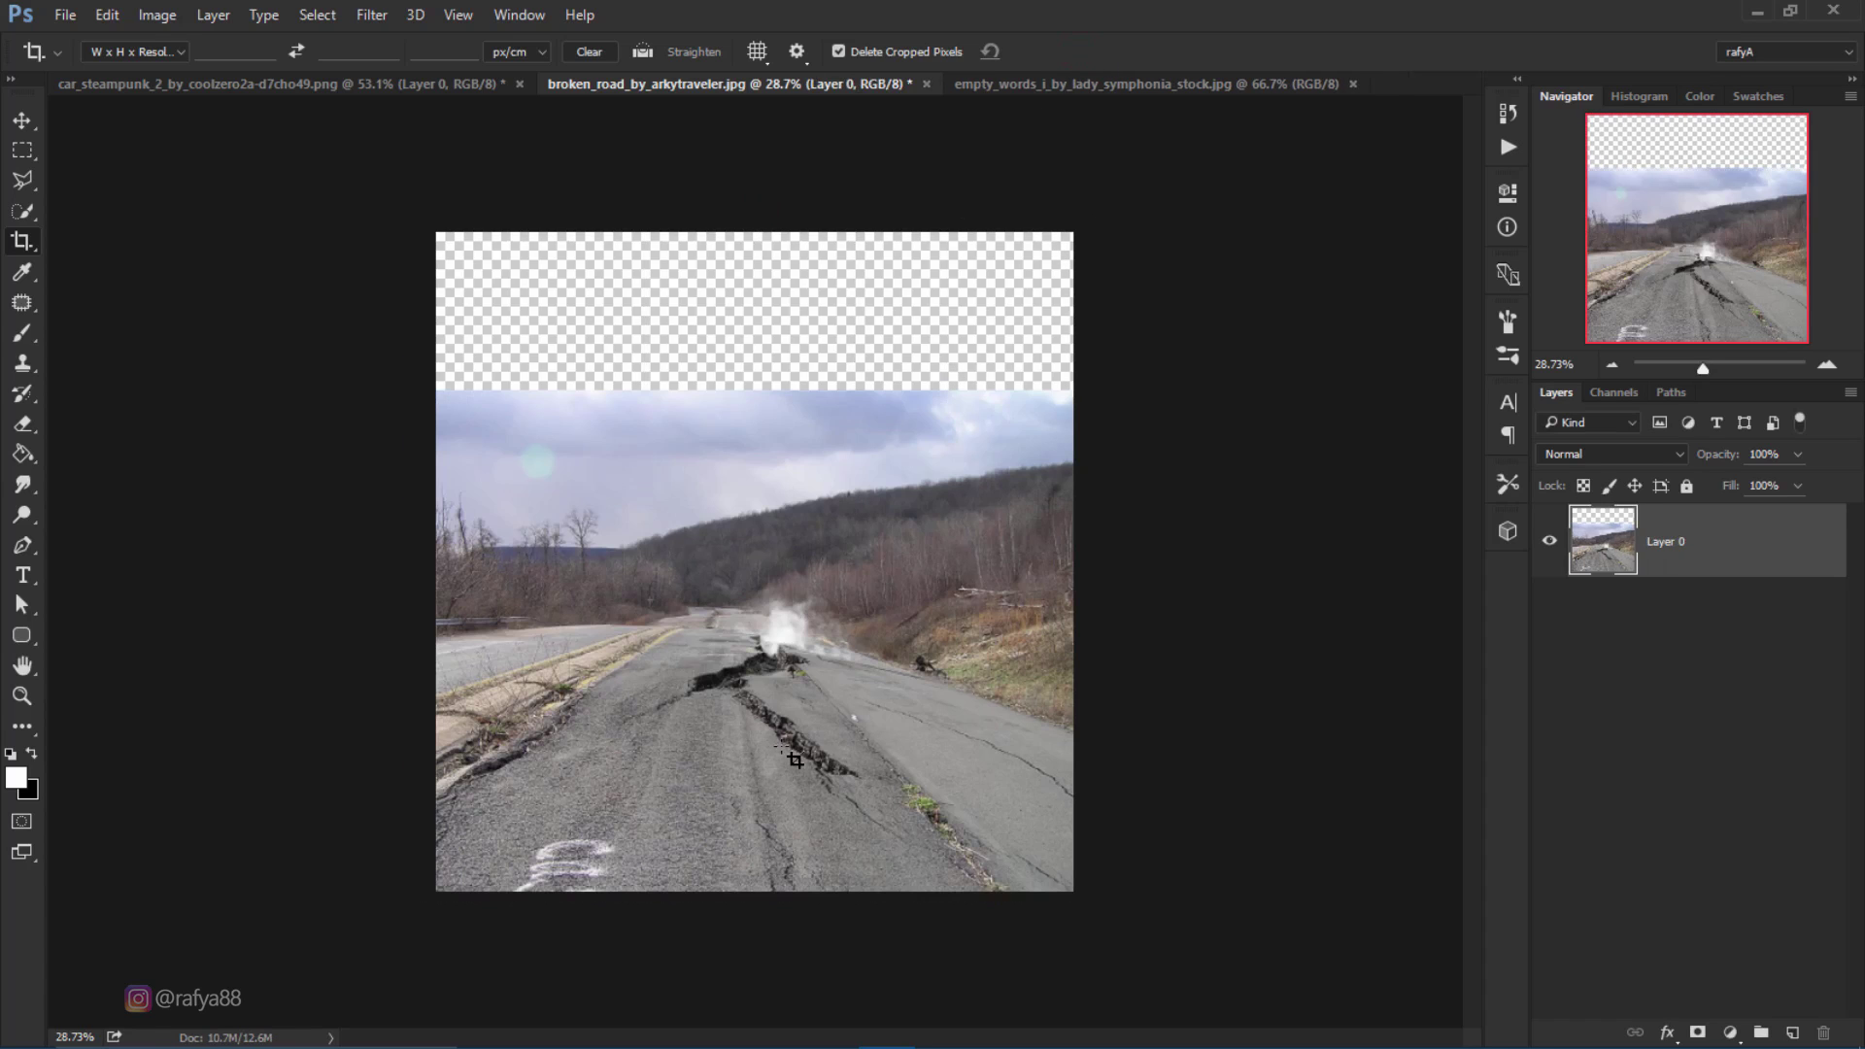
{"action": "key", "text": "ctrl+0"}
{"action": "scroll", "coordinate": [794, 760], "scroll_direction": "up", "scroll_amount": 1}
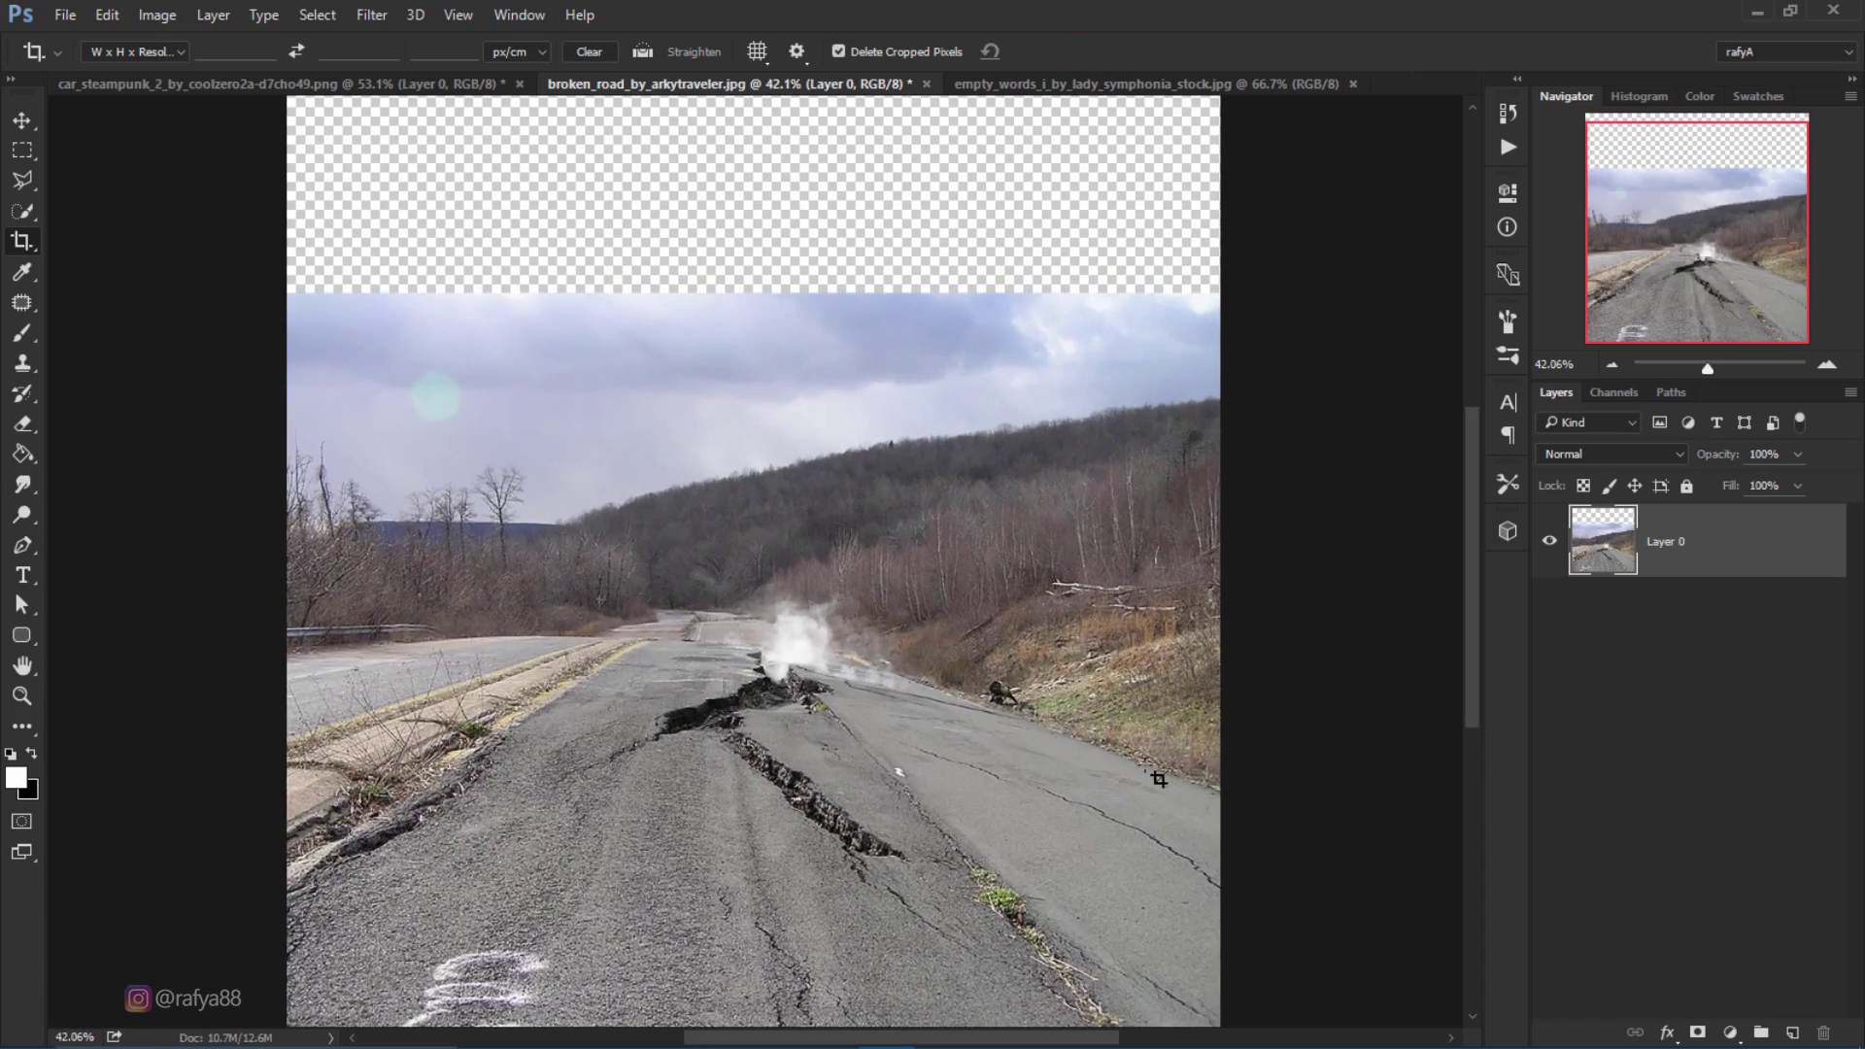
Step: Mask the road layer and fade its upper part with a black Foreground to Transparent gradient
{"action": "left_click", "coordinate": [1697, 1031]}
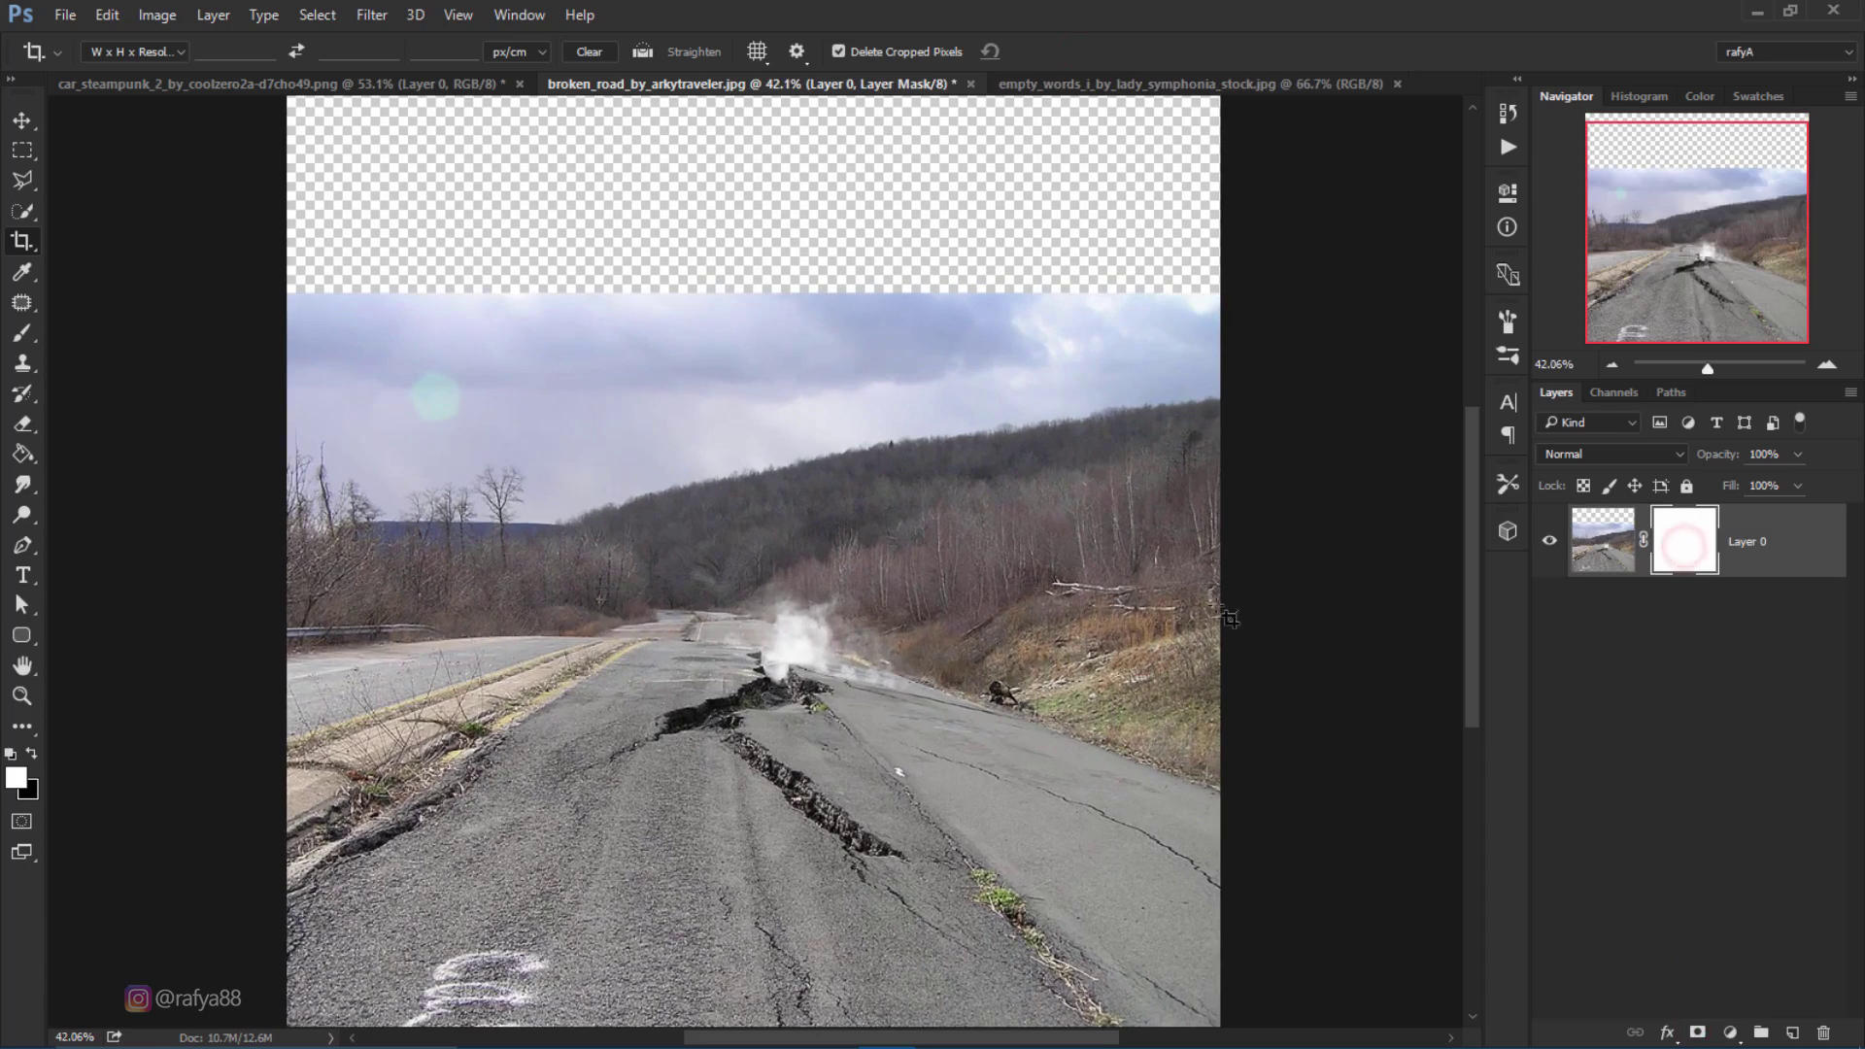
{"action": "left_click", "coordinate": [23, 454]}
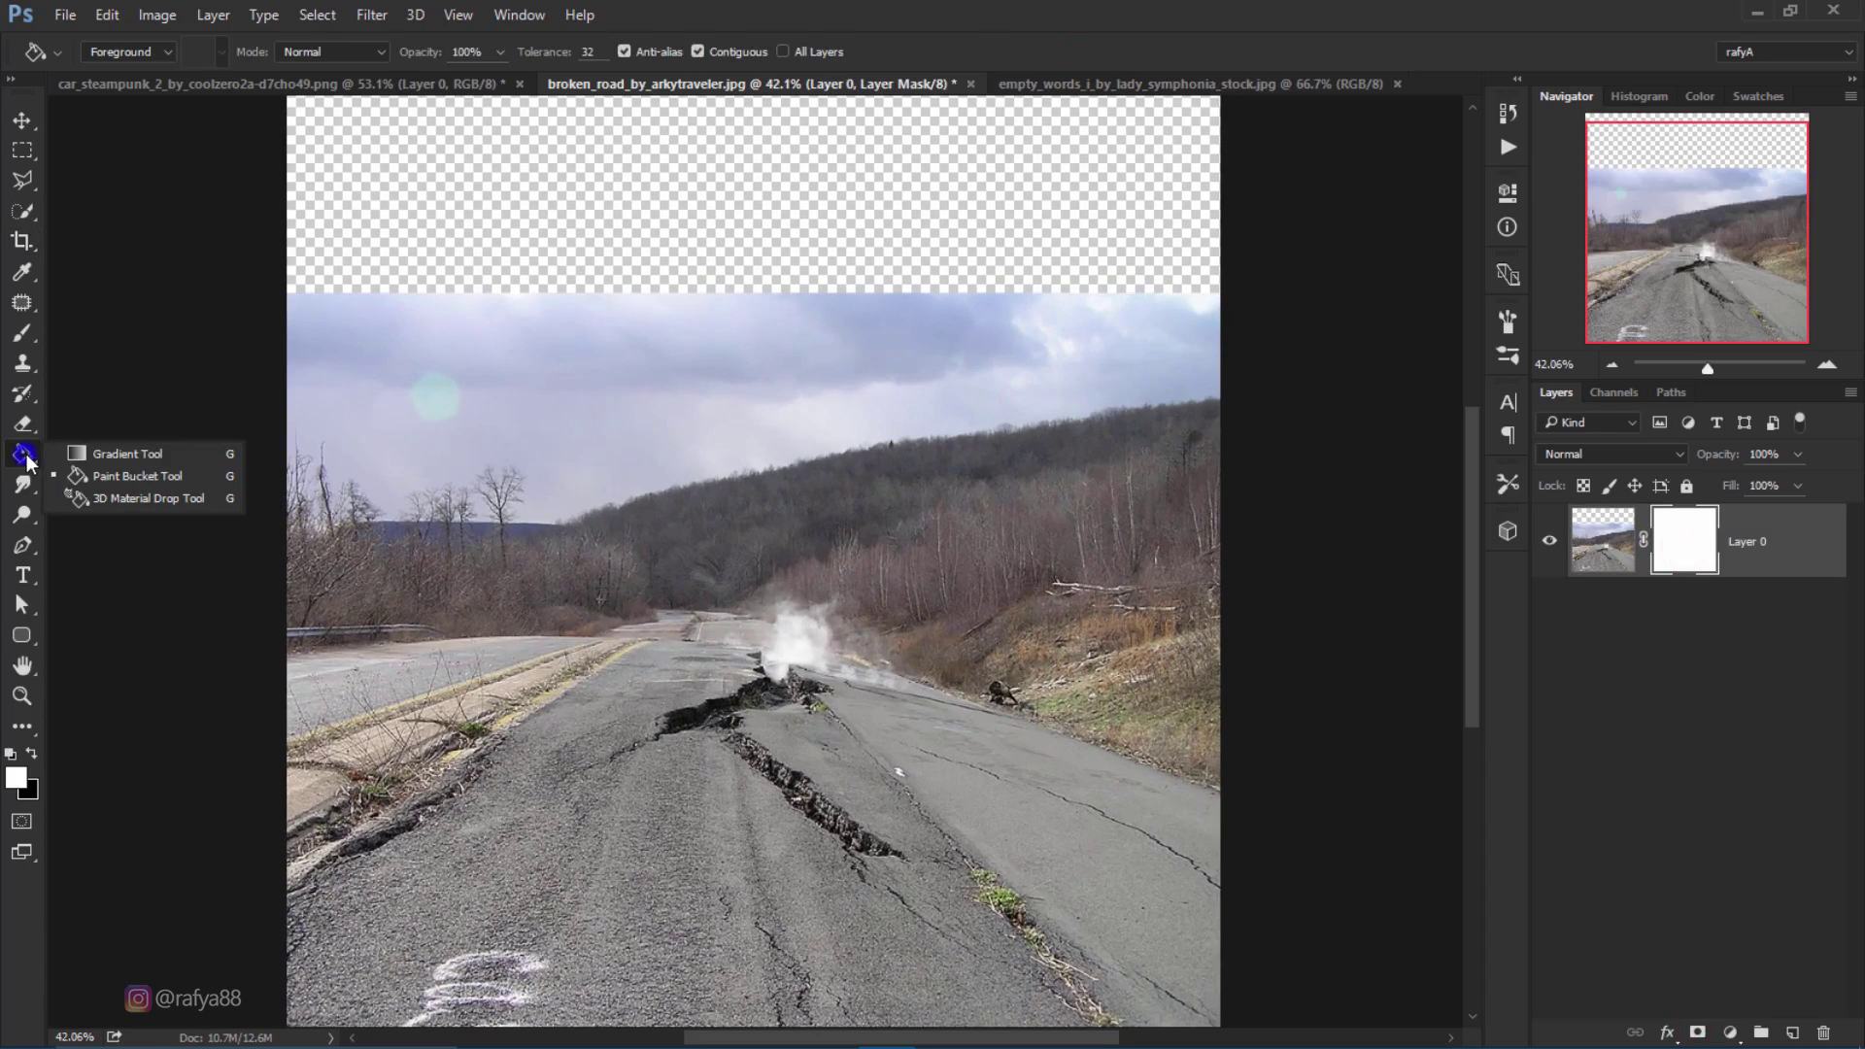
{"action": "left_click", "coordinate": [91, 453]}
{"action": "left_click", "coordinate": [123, 54]}
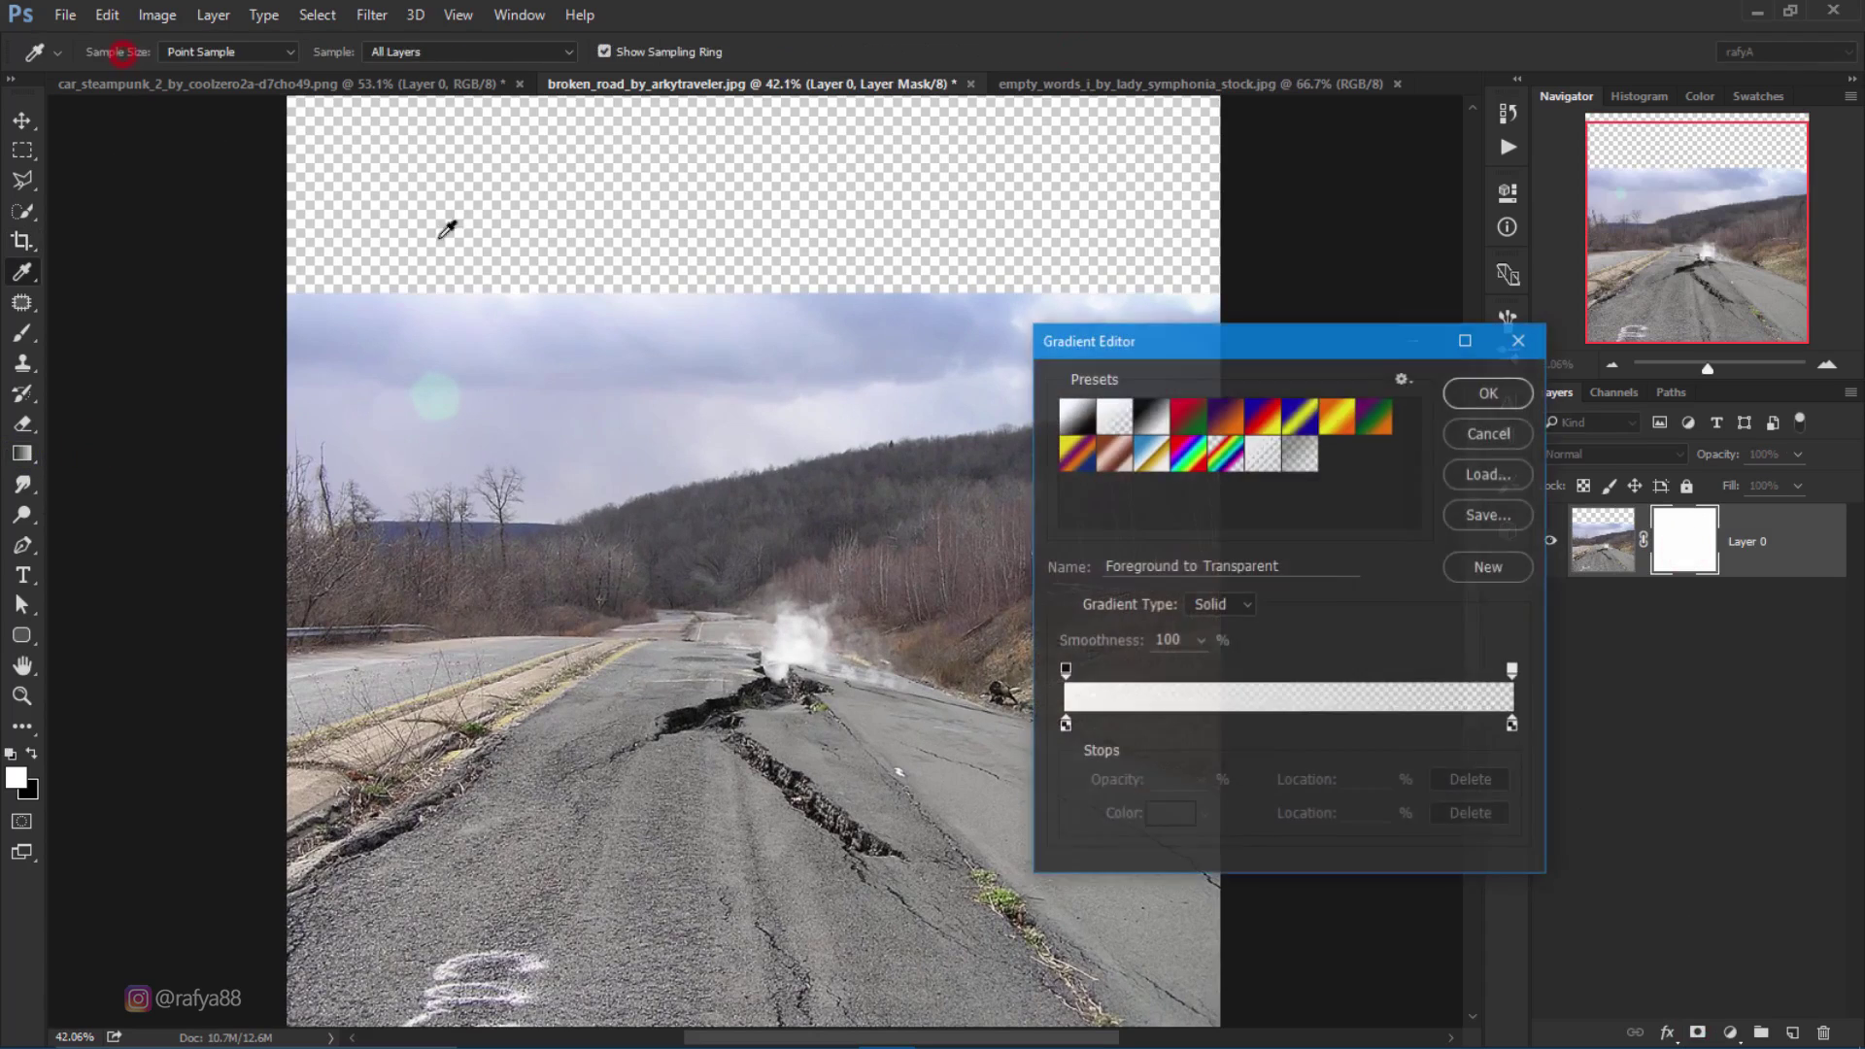
{"action": "left_click", "coordinate": [1474, 392]}
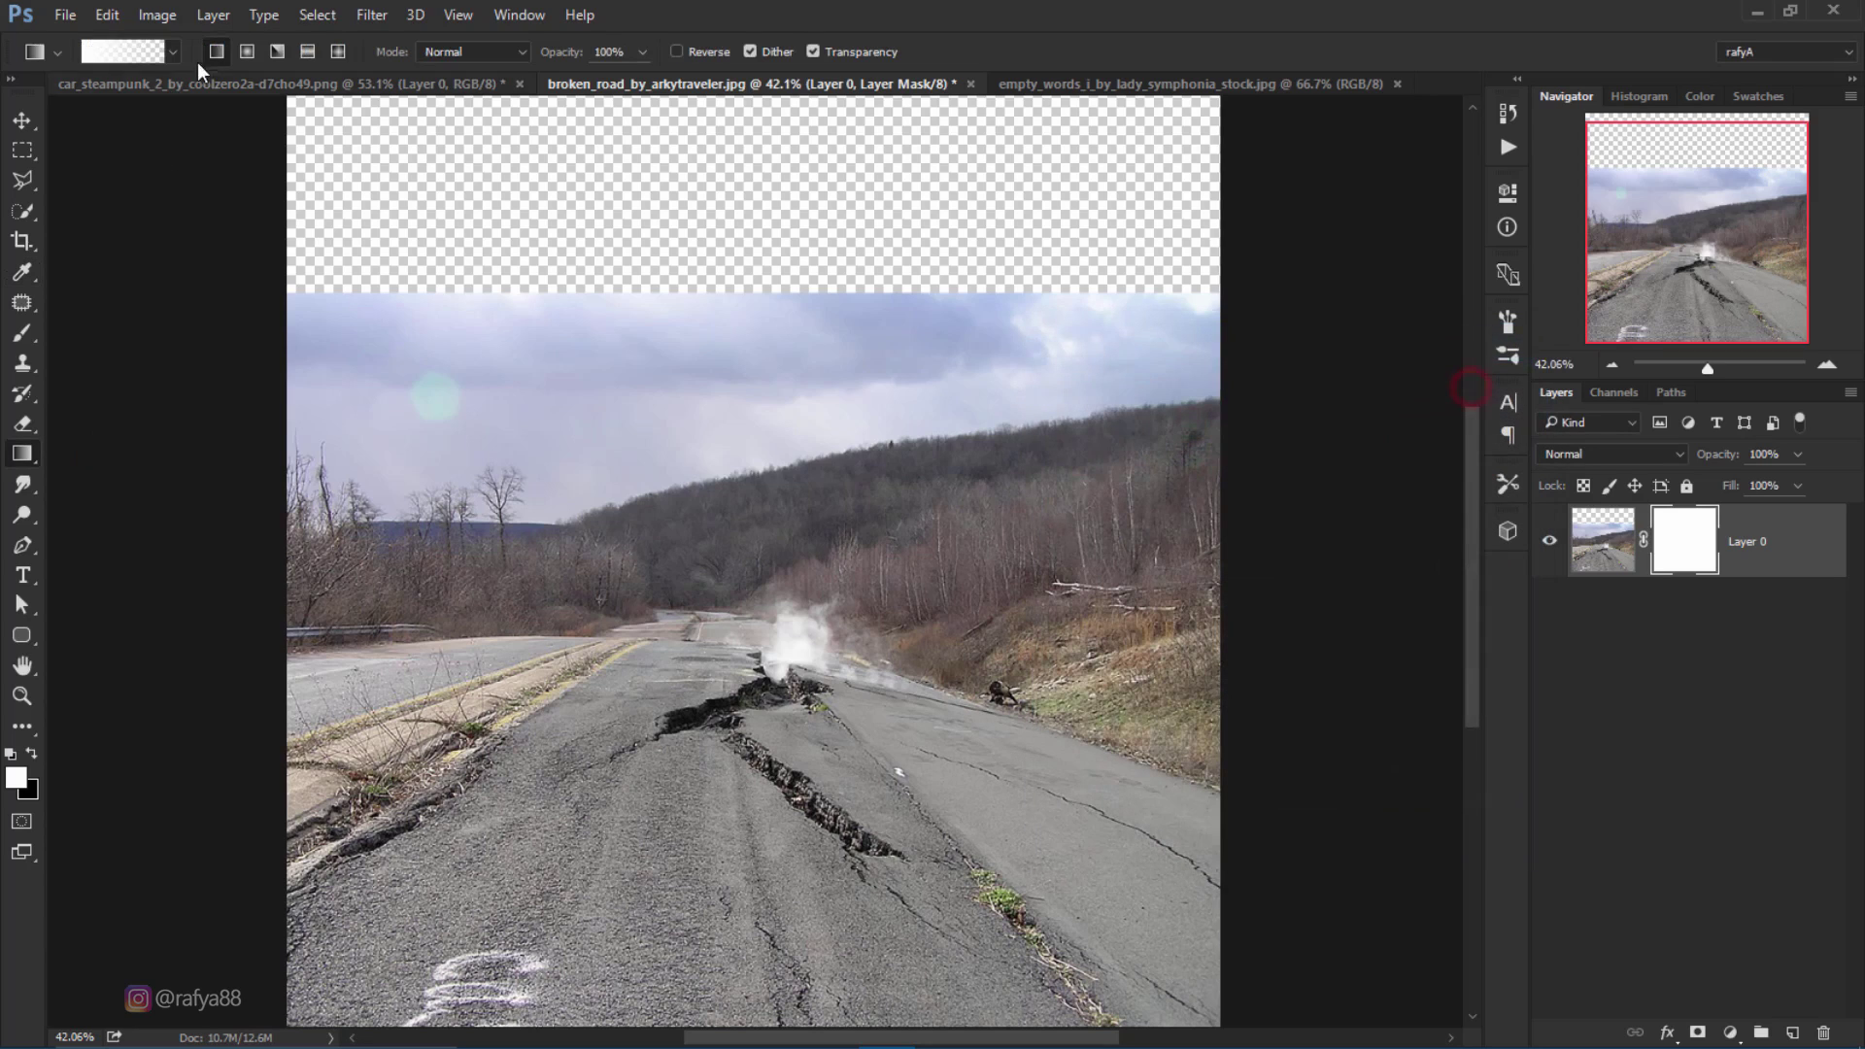
{"action": "left_click", "coordinate": [31, 753]}
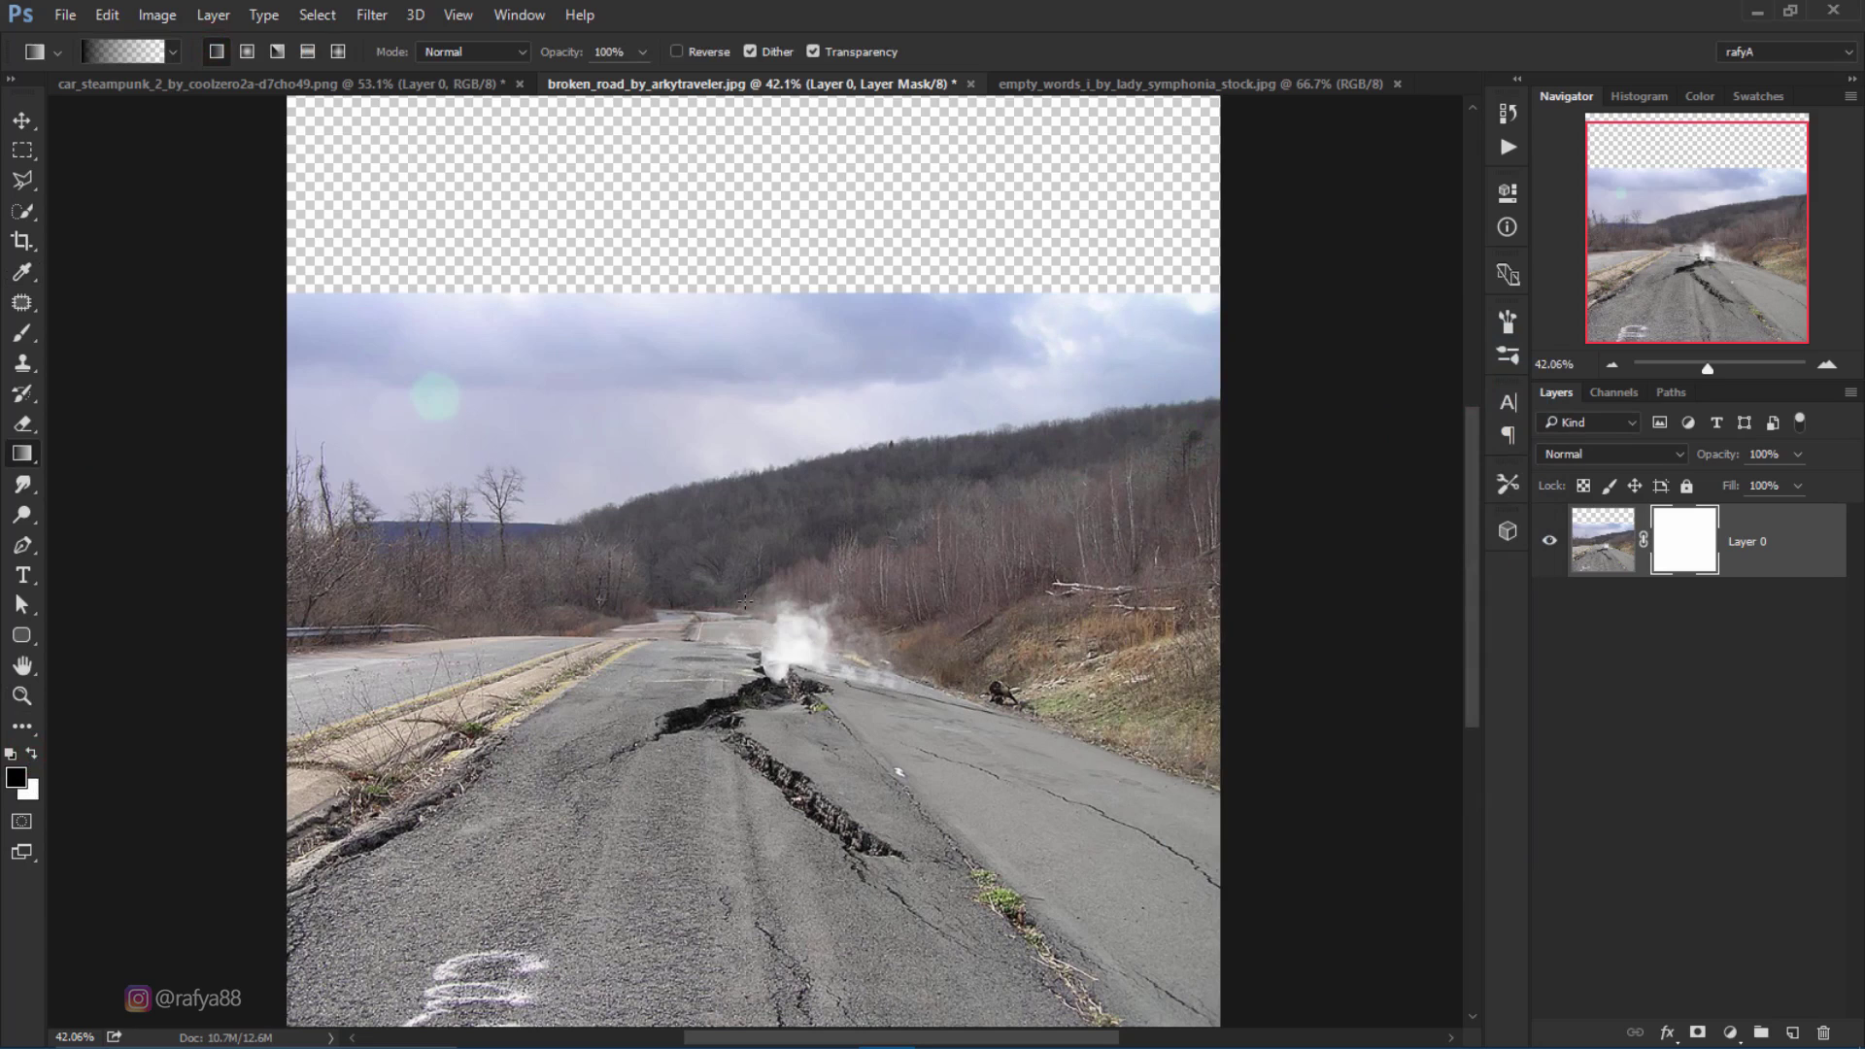
{"action": "left_click_drag", "start_coordinate": [745, 603], "coordinate": [743, 715]}
{"action": "left_click_drag", "start_coordinate": [763, 571], "coordinate": [751, 721]}
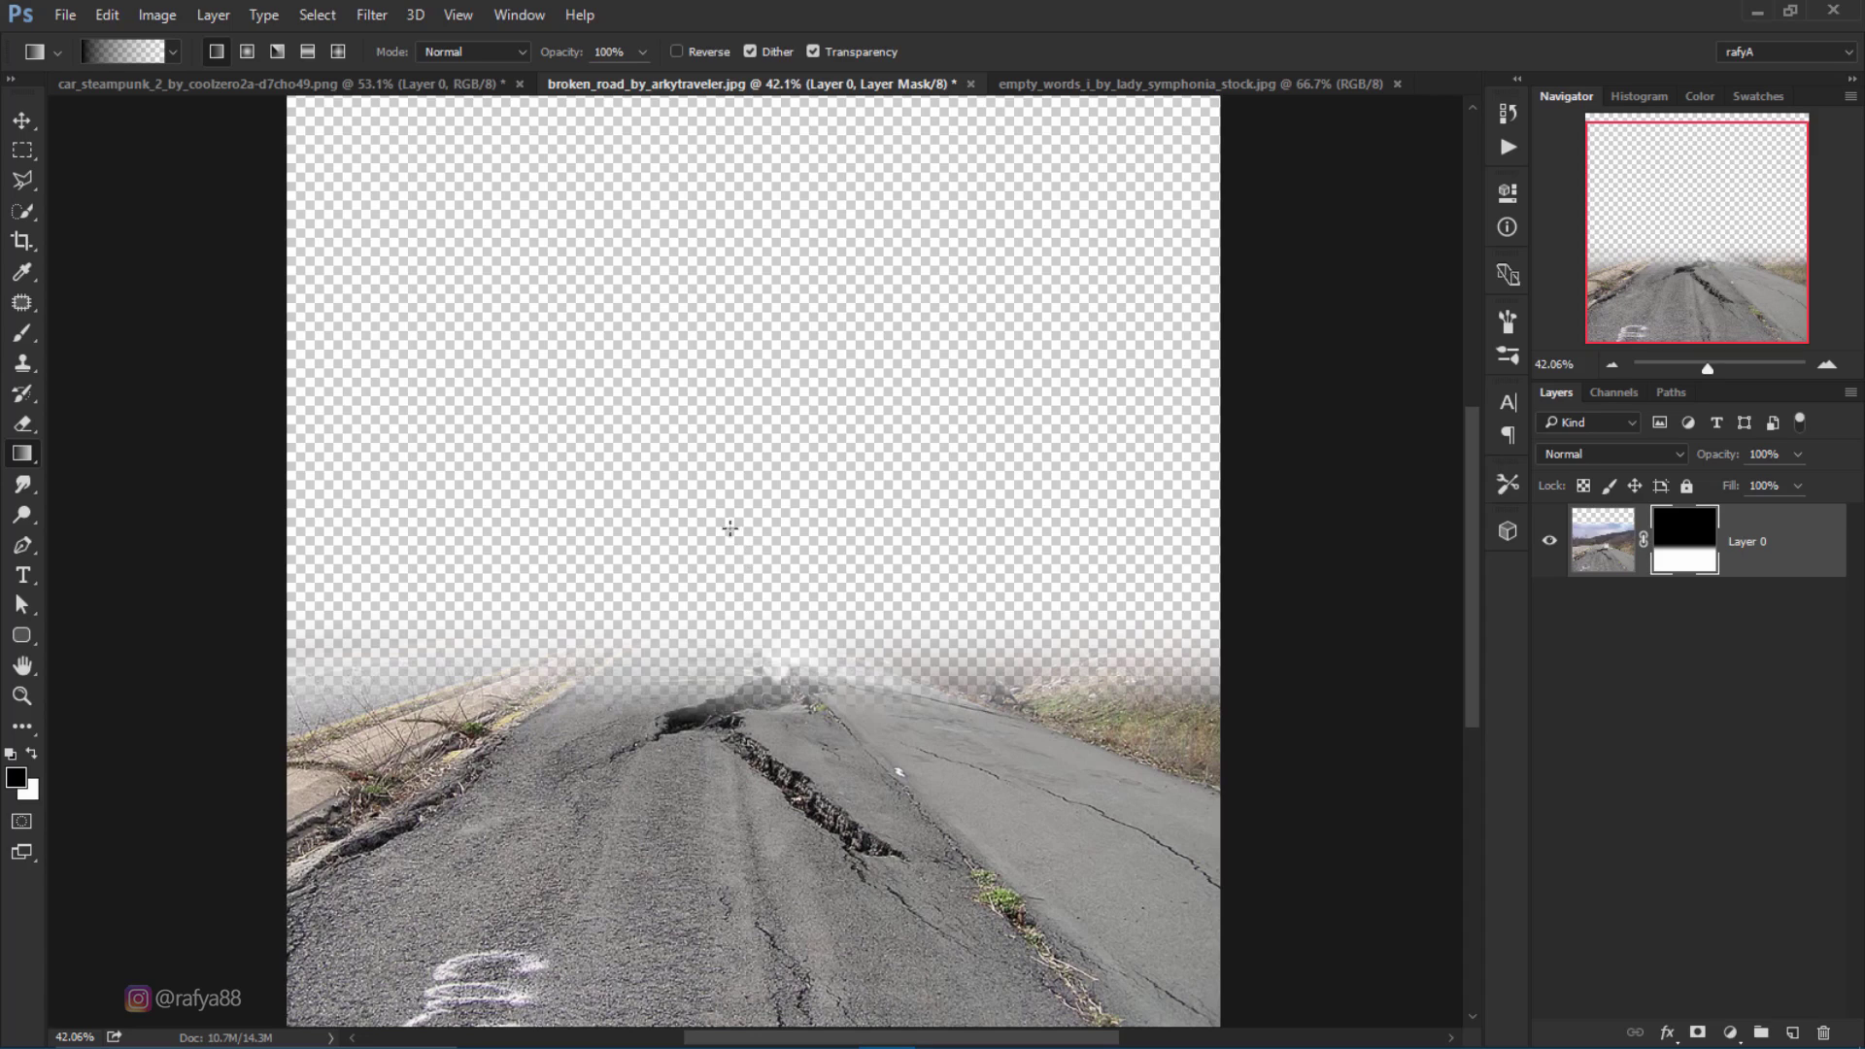
{"action": "left_click_drag", "start_coordinate": [705, 521], "coordinate": [707, 721]}
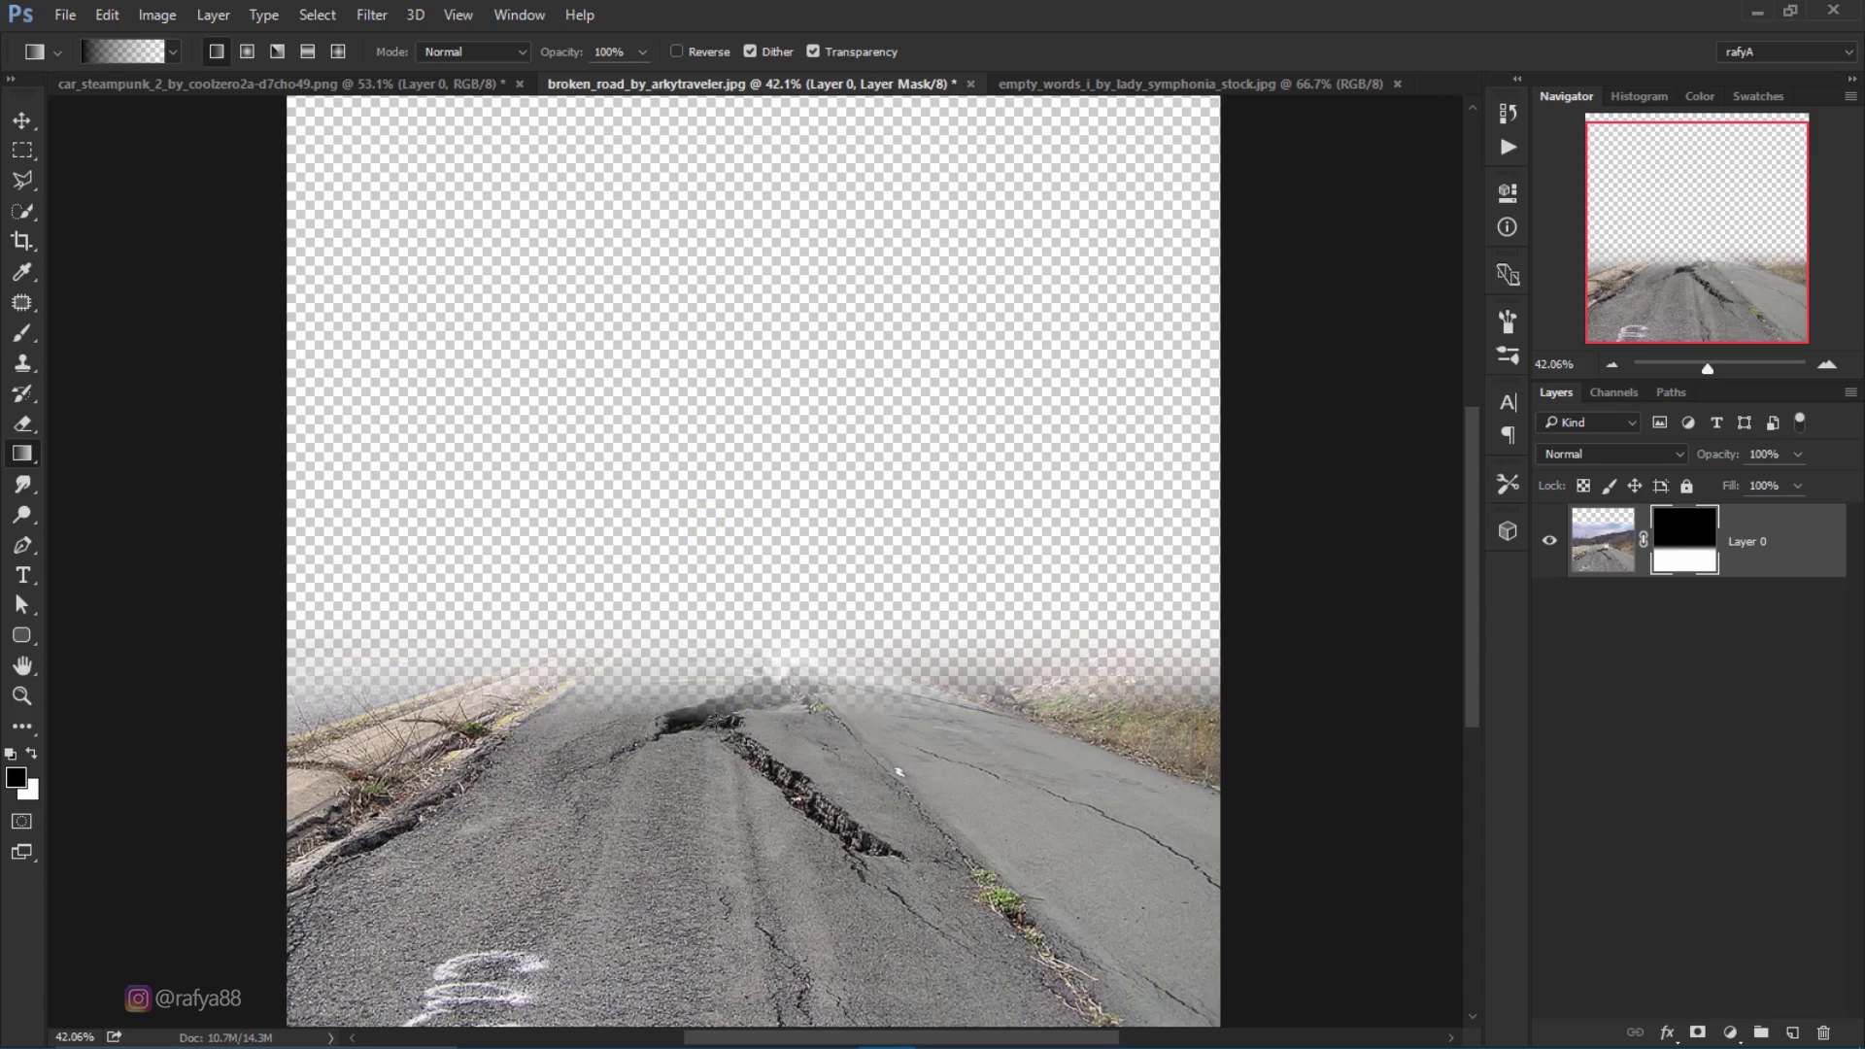
{"action": "left_click", "coordinate": [22, 121]}
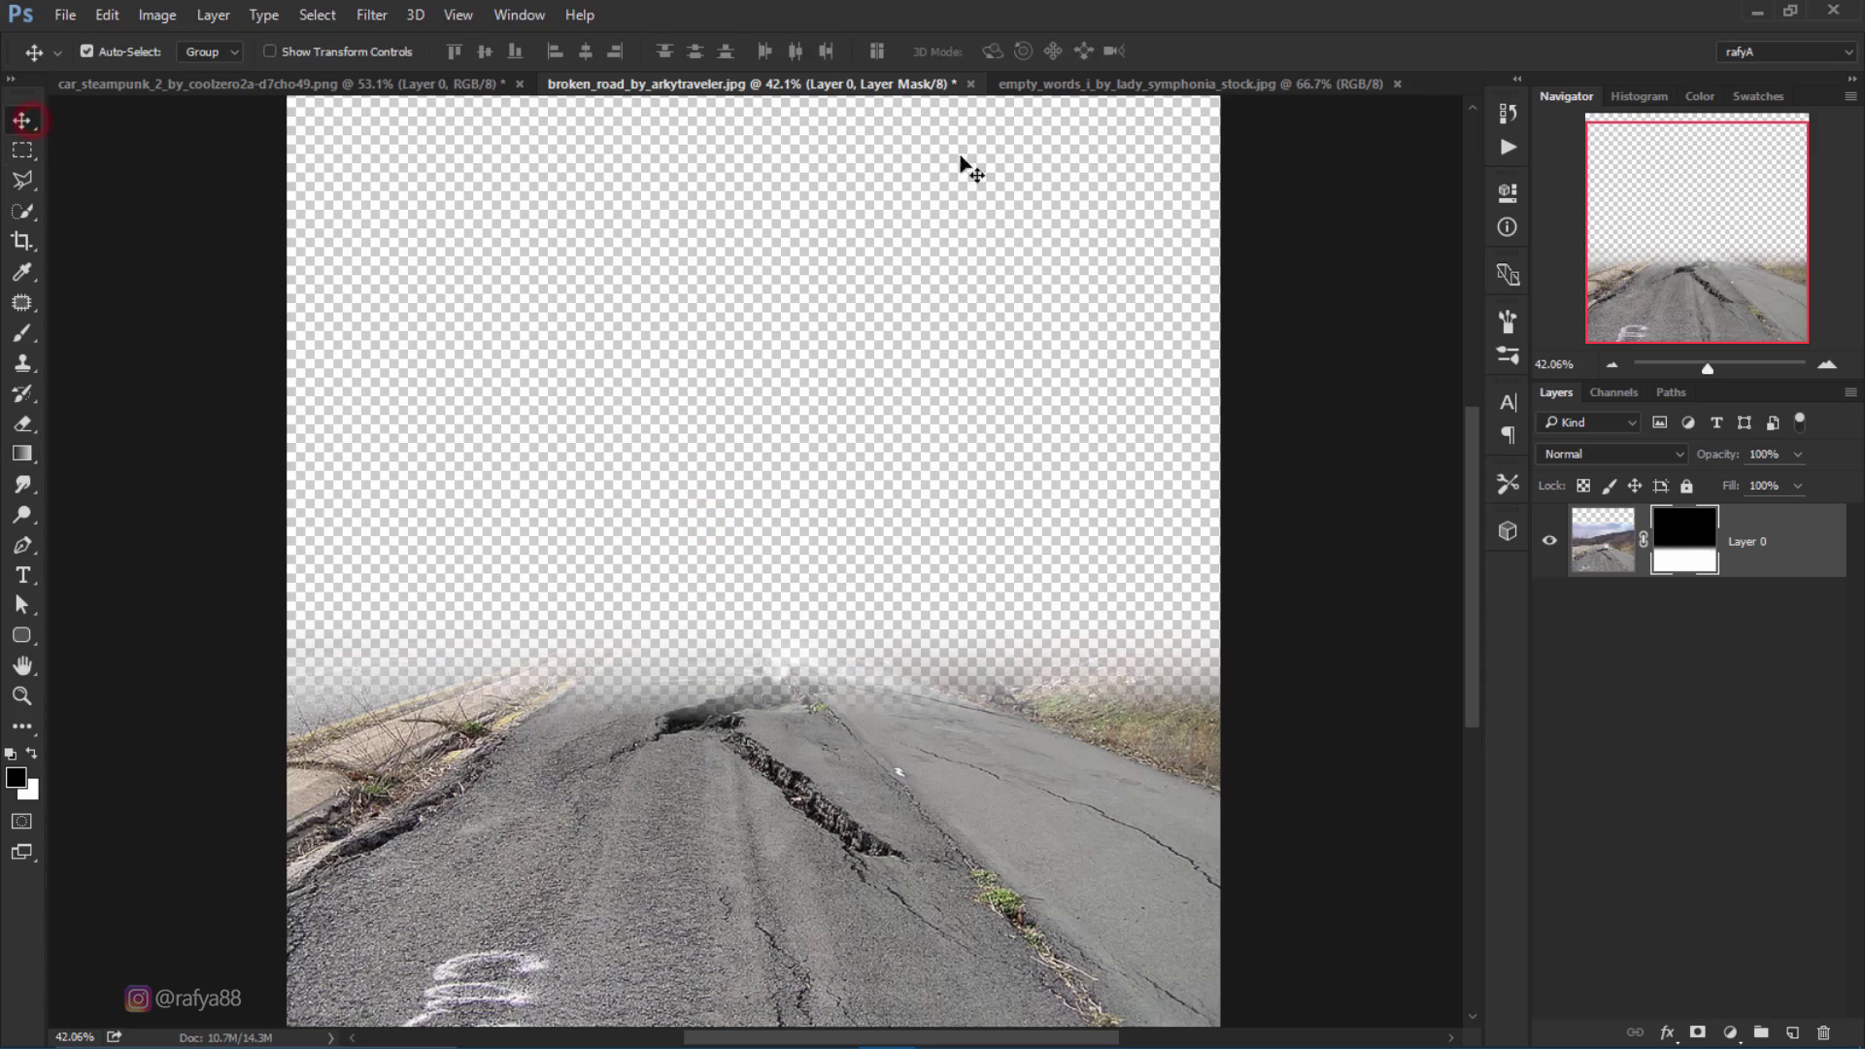
Step: Copy a marquee selection of the sea photo's misty sky into the road image, below the road layer
{"action": "left_click", "coordinate": [1058, 85]}
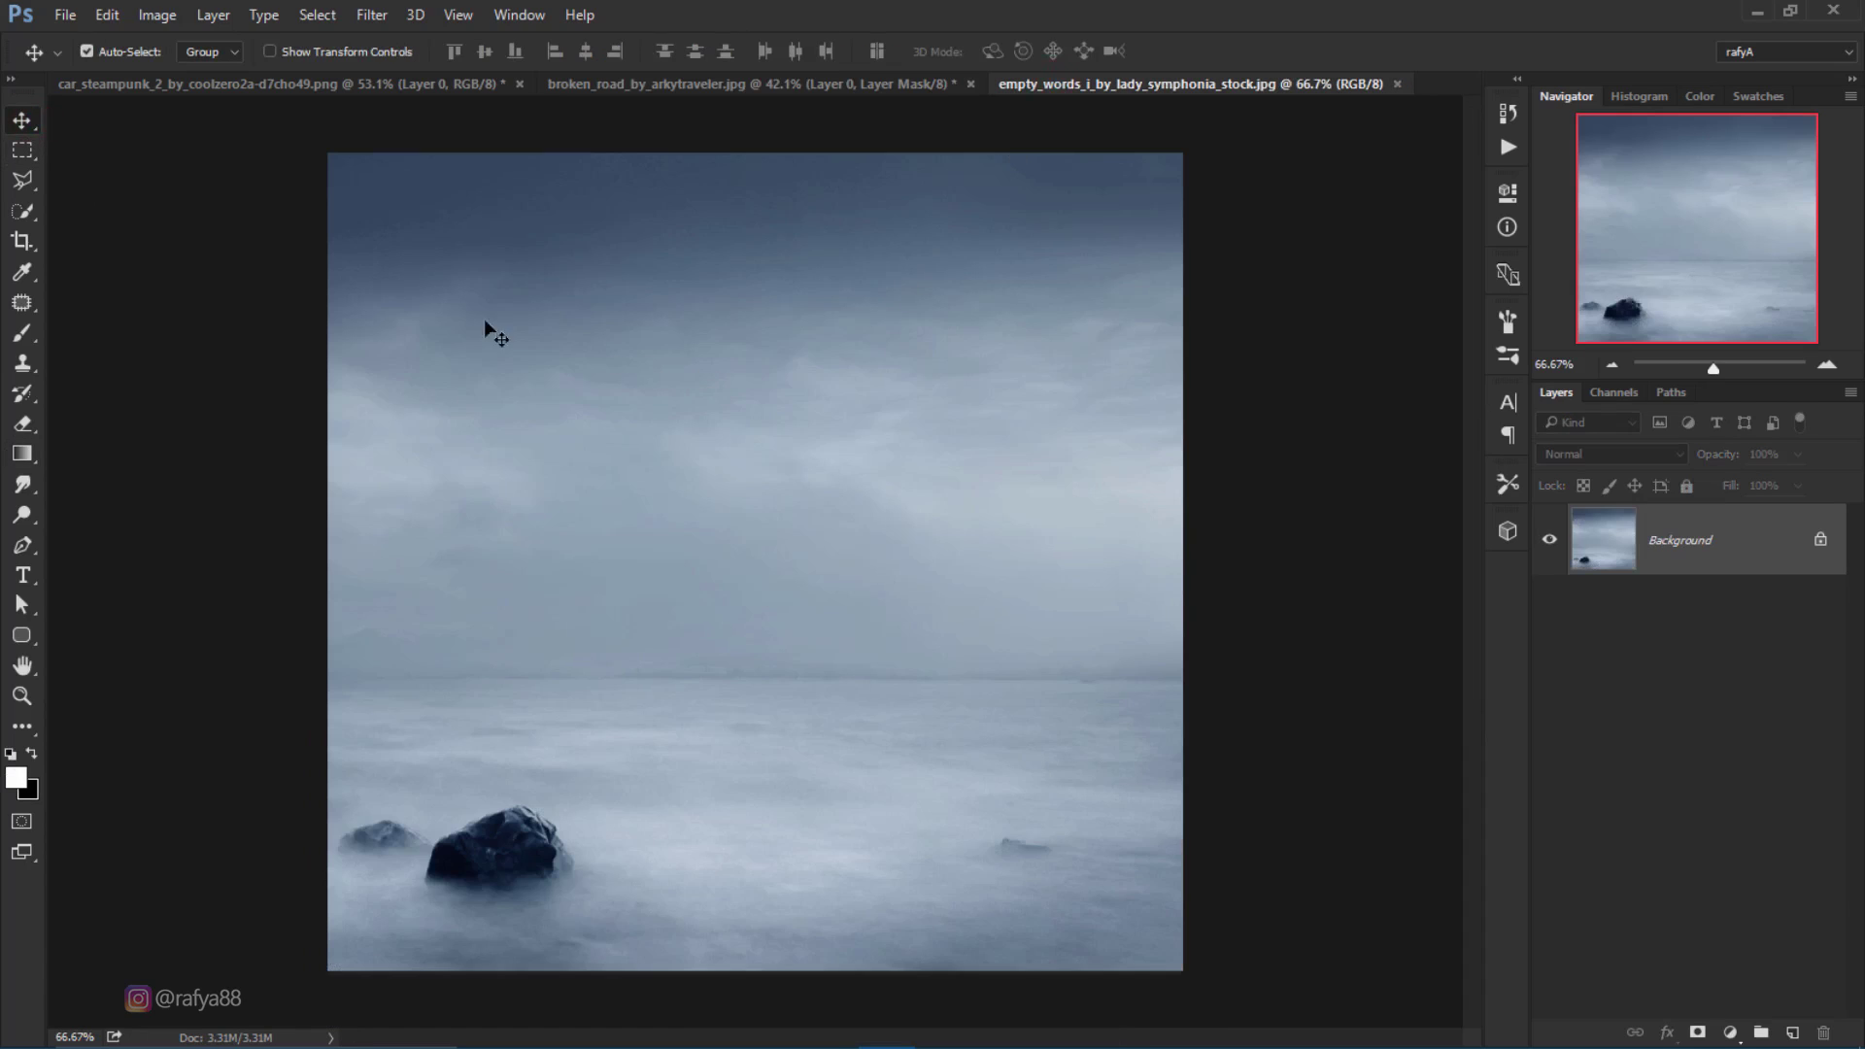
{"action": "left_click", "coordinate": [22, 151]}
{"action": "left_click_drag", "start_coordinate": [279, 124], "coordinate": [1216, 706]}
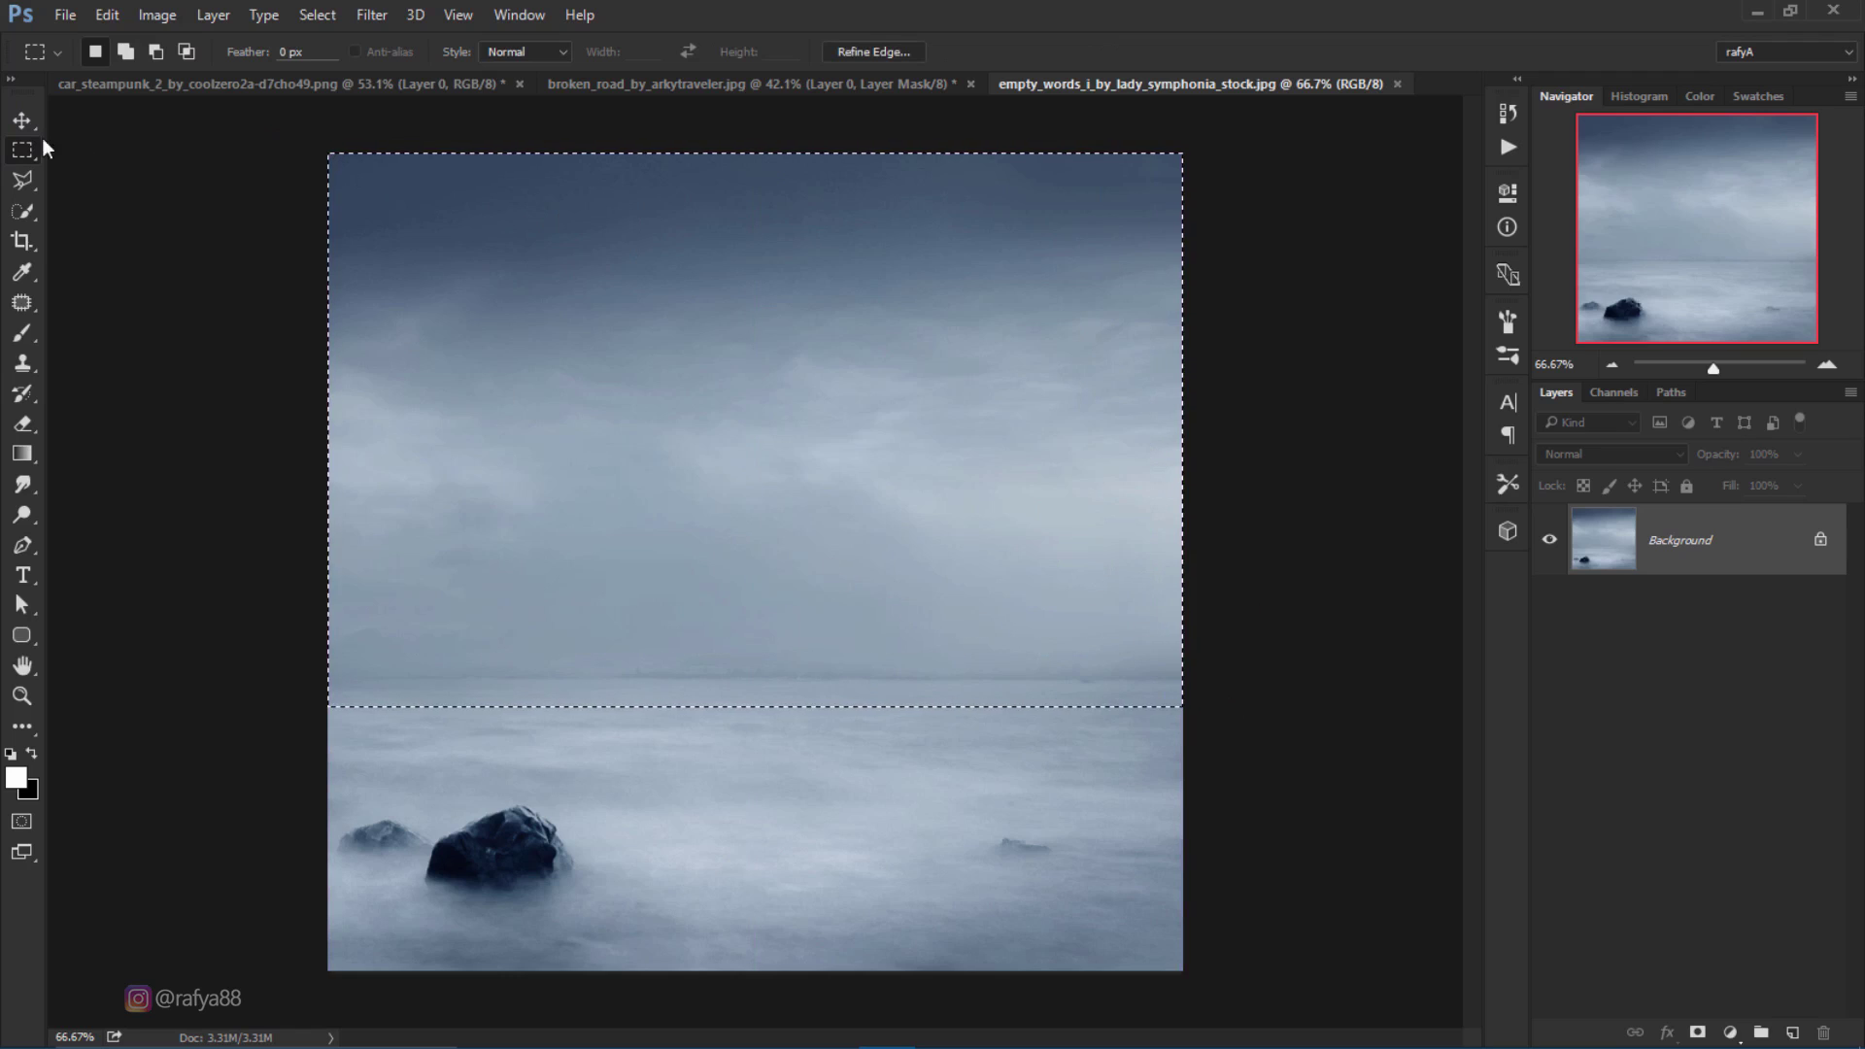
{"action": "left_click", "coordinate": [23, 120]}
{"action": "mouse_move", "coordinate": [647, 206]}
{"action": "left_mouse_down"}
{"action": "mouse_move", "coordinate": [670, 94]}
{"action": "mouse_move", "coordinate": [705, 377]}
{"action": "left_mouse_up"}
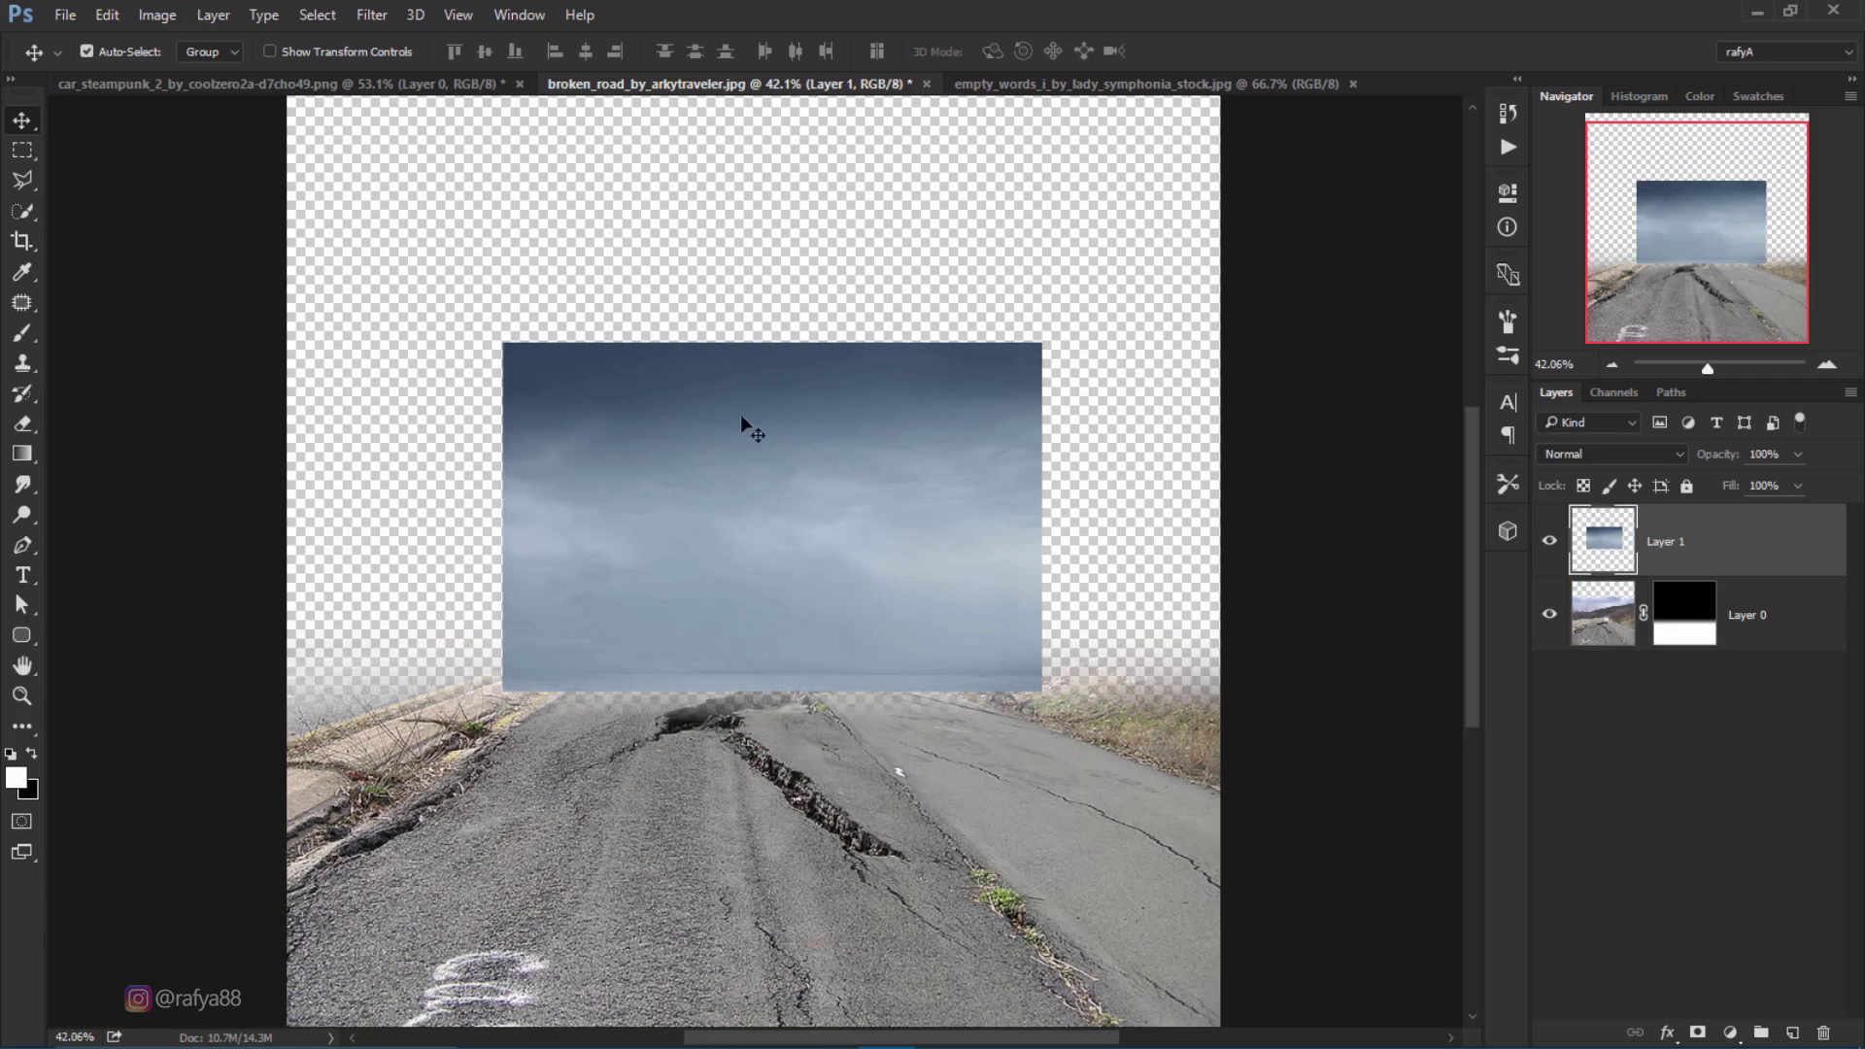
{"action": "left_click_drag", "start_coordinate": [1739, 563], "coordinate": [1744, 685]}
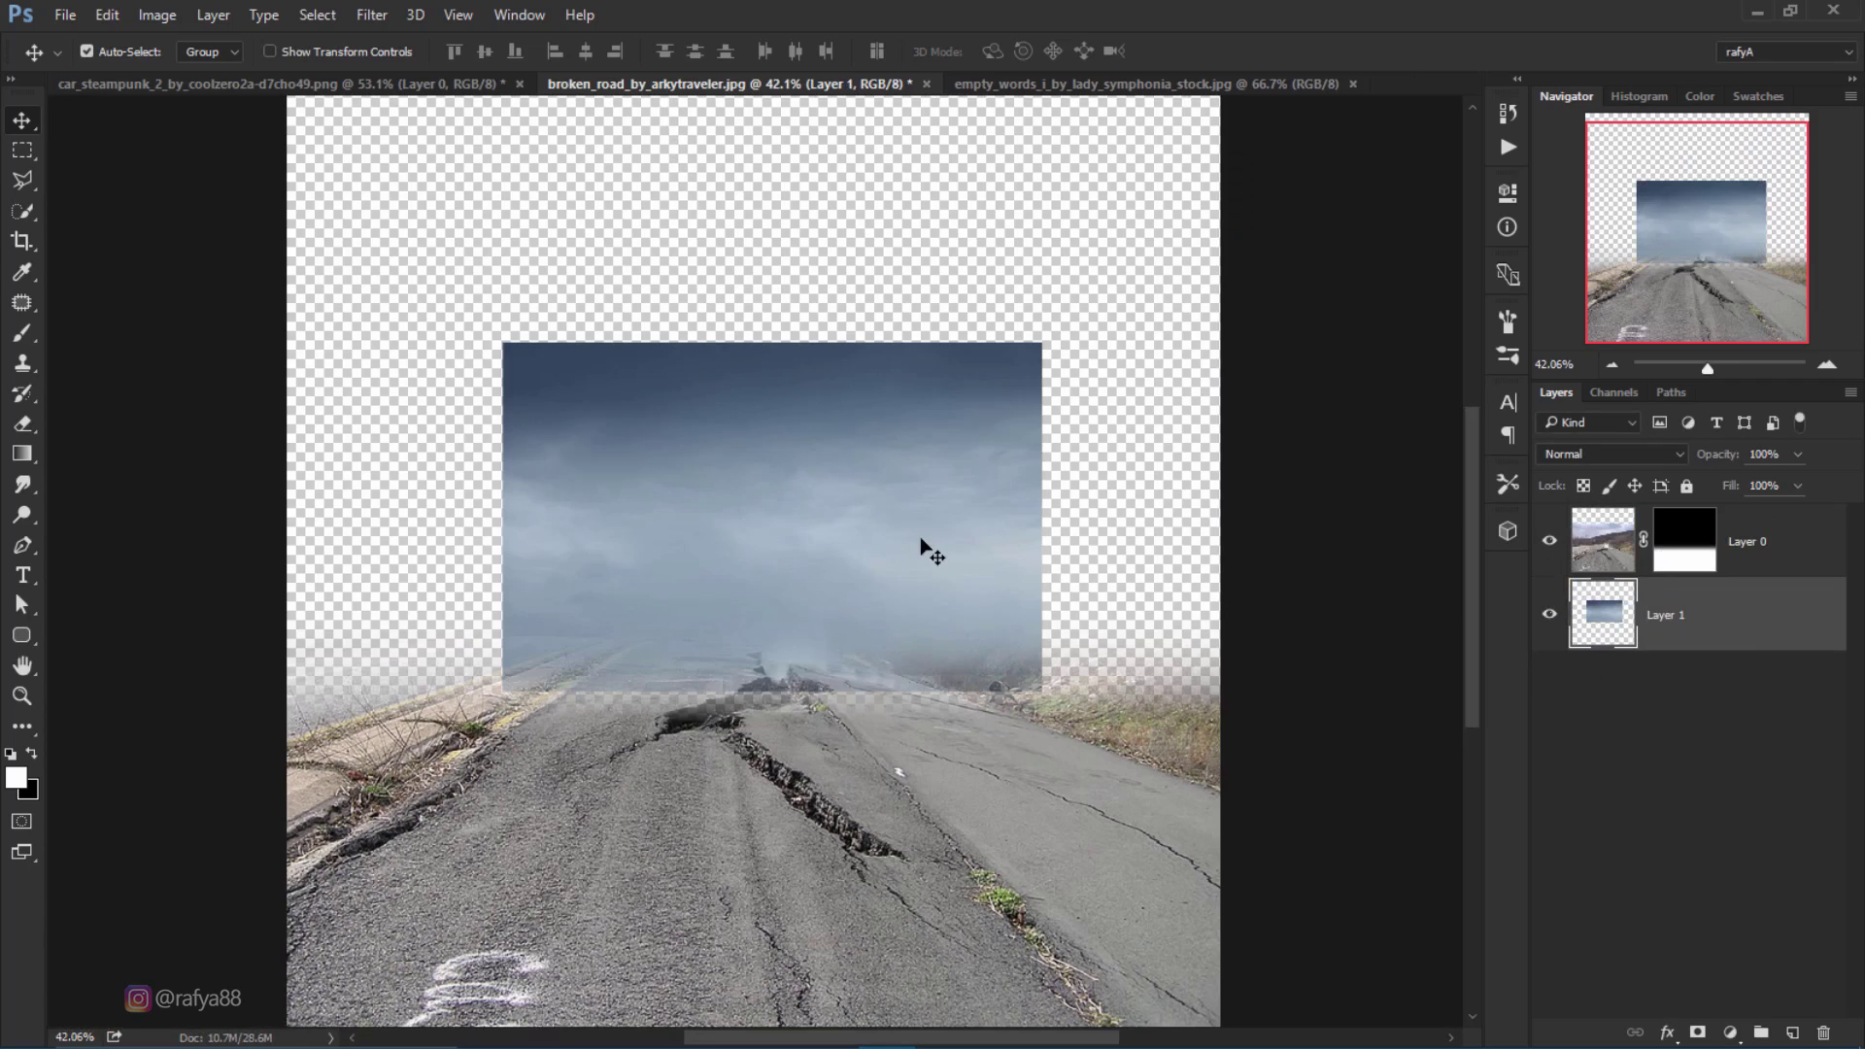
{"action": "scroll", "coordinate": [921, 547], "scroll_direction": "down", "scroll_amount": 1}
Step: Scale and position the sky layer to cover the canvas top and reach down over the horizon
{"action": "key", "text": "ctrl+t"}
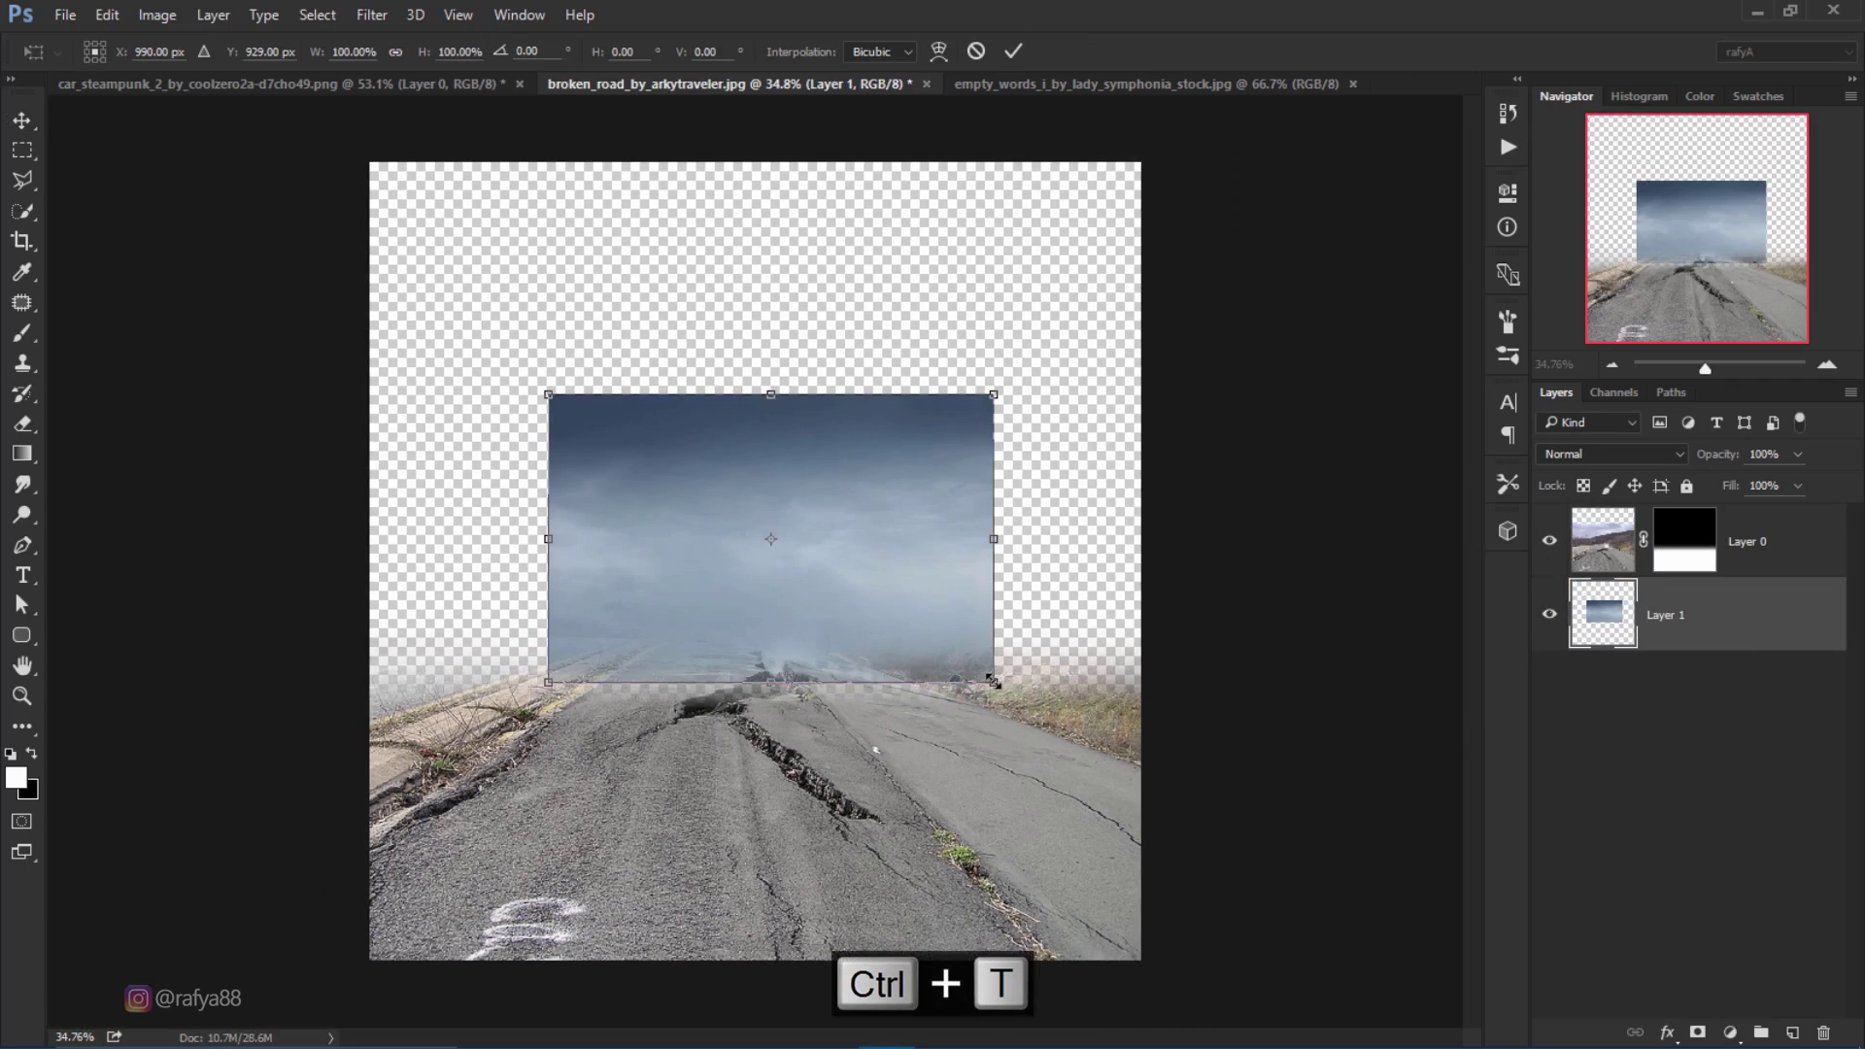
{"action": "left_click_drag", "start_coordinate": [993, 683], "coordinate": [1143, 860]}
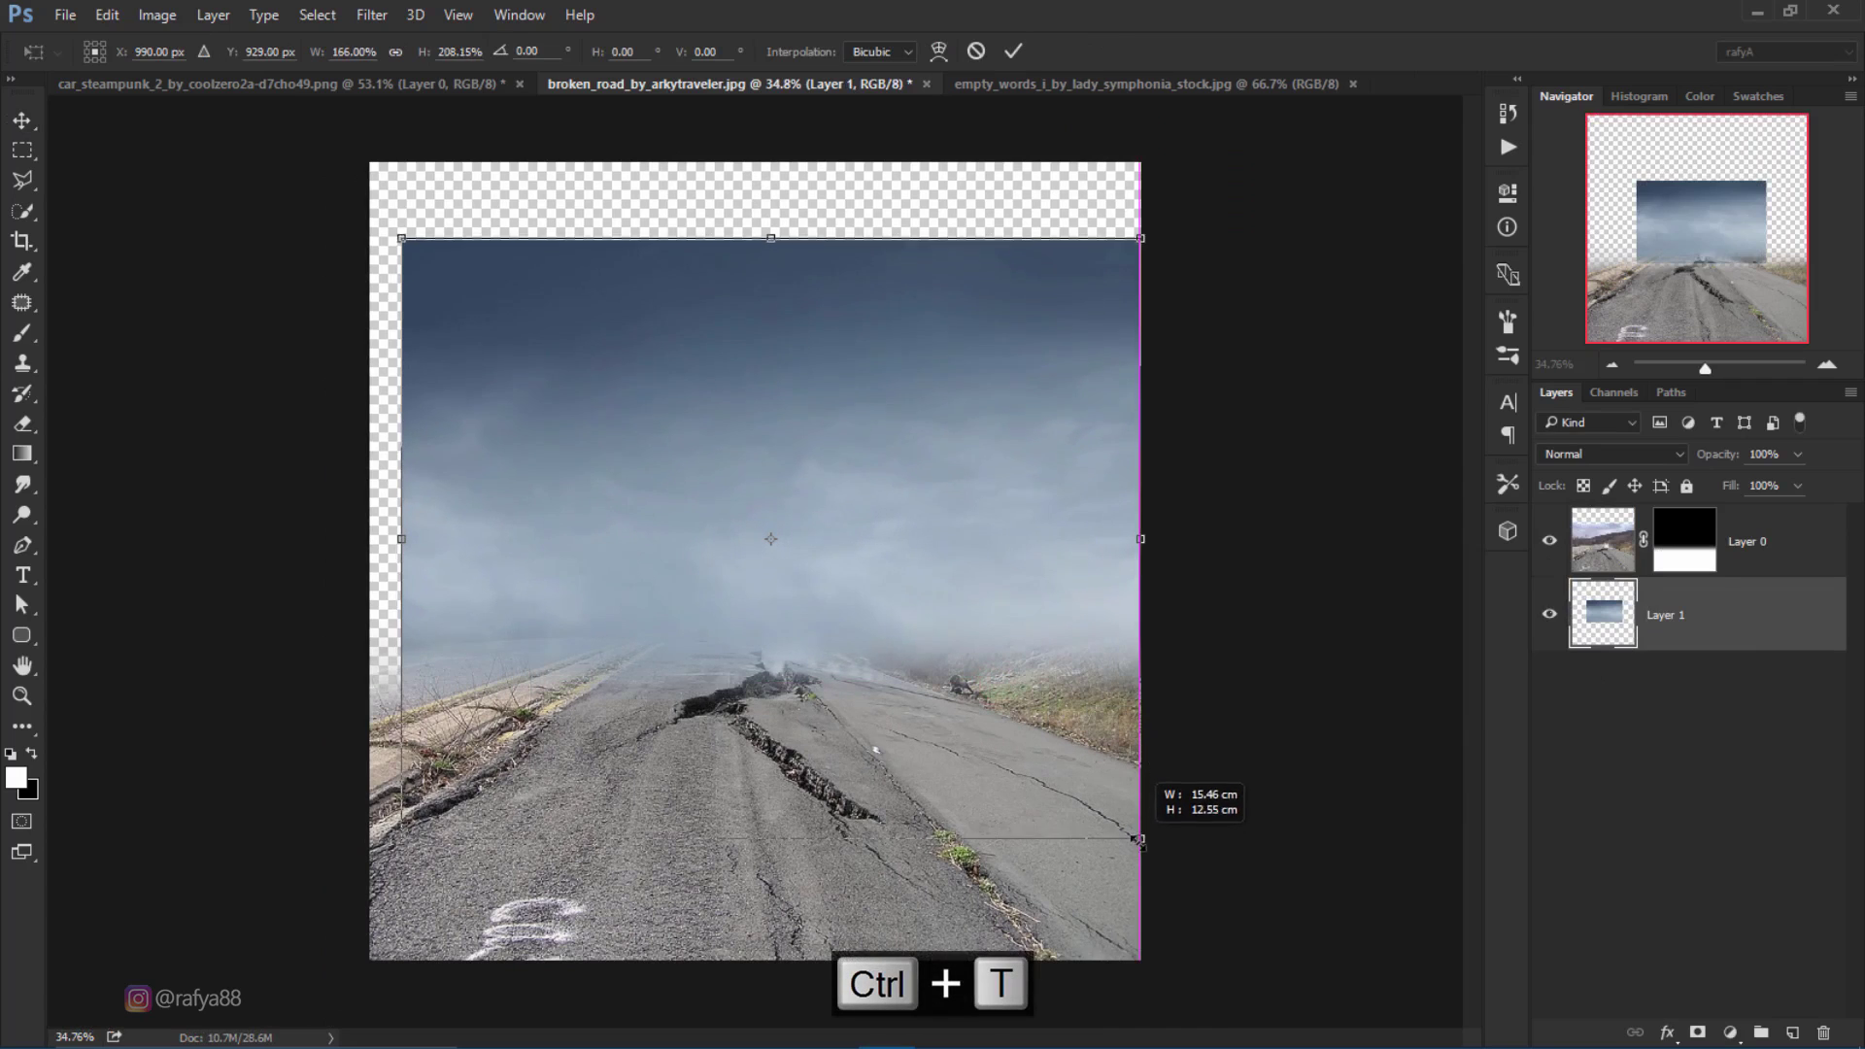
{"action": "left_click_drag", "start_coordinate": [1143, 860], "coordinate": [1180, 879]}
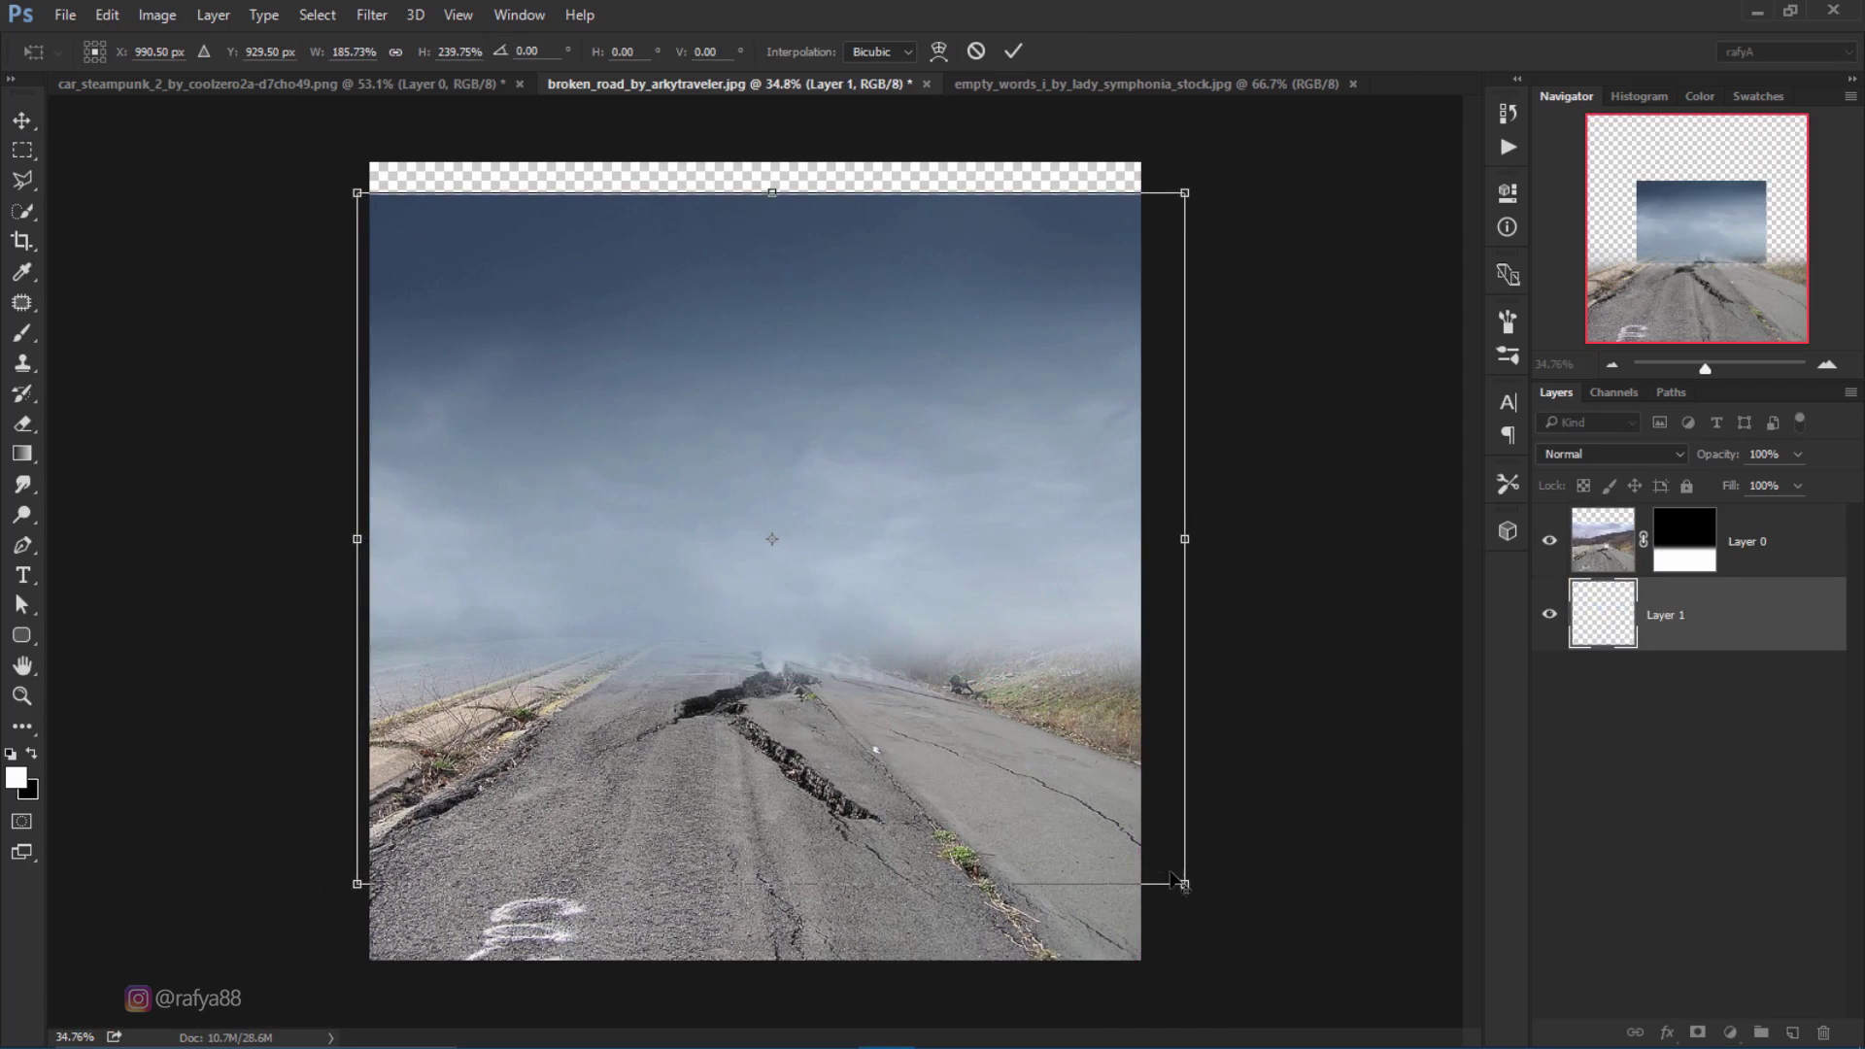
{"action": "left_click_drag", "start_coordinate": [957, 707], "coordinate": [948, 610]}
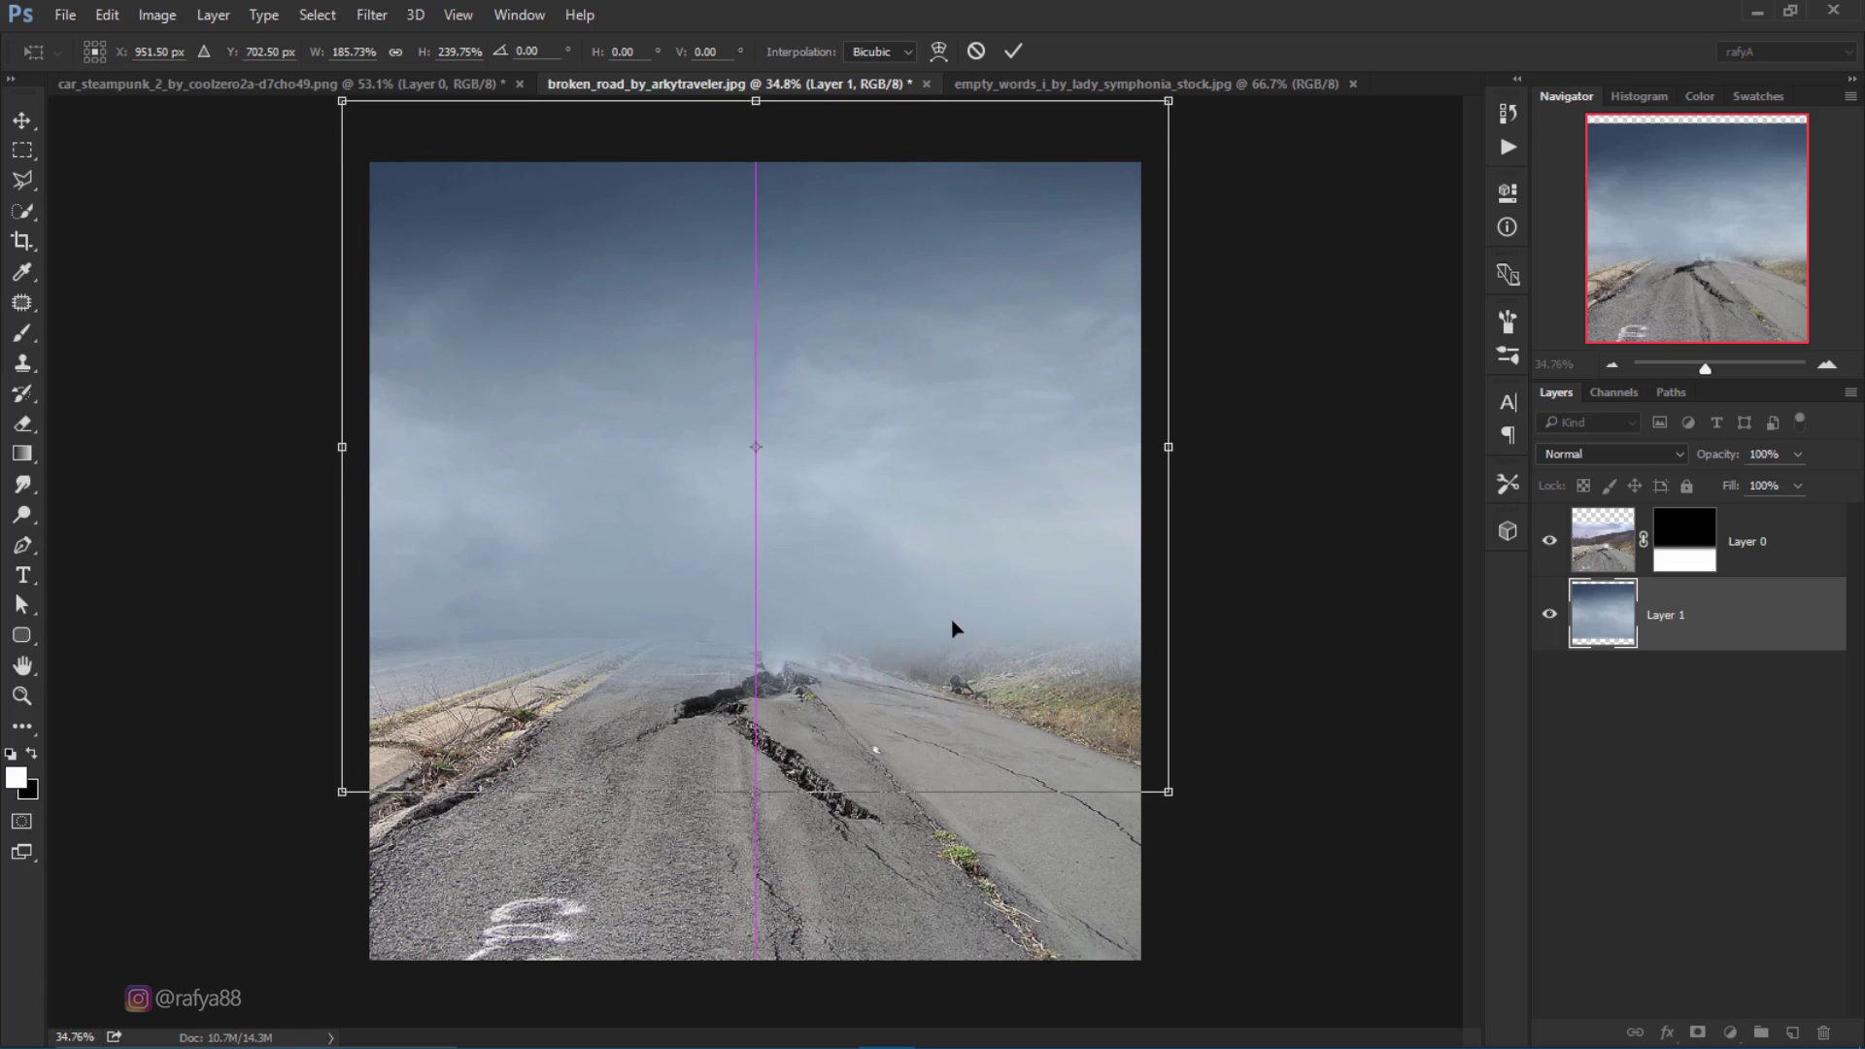
{"action": "left_click_drag", "start_coordinate": [1168, 791], "coordinate": [1179, 802]}
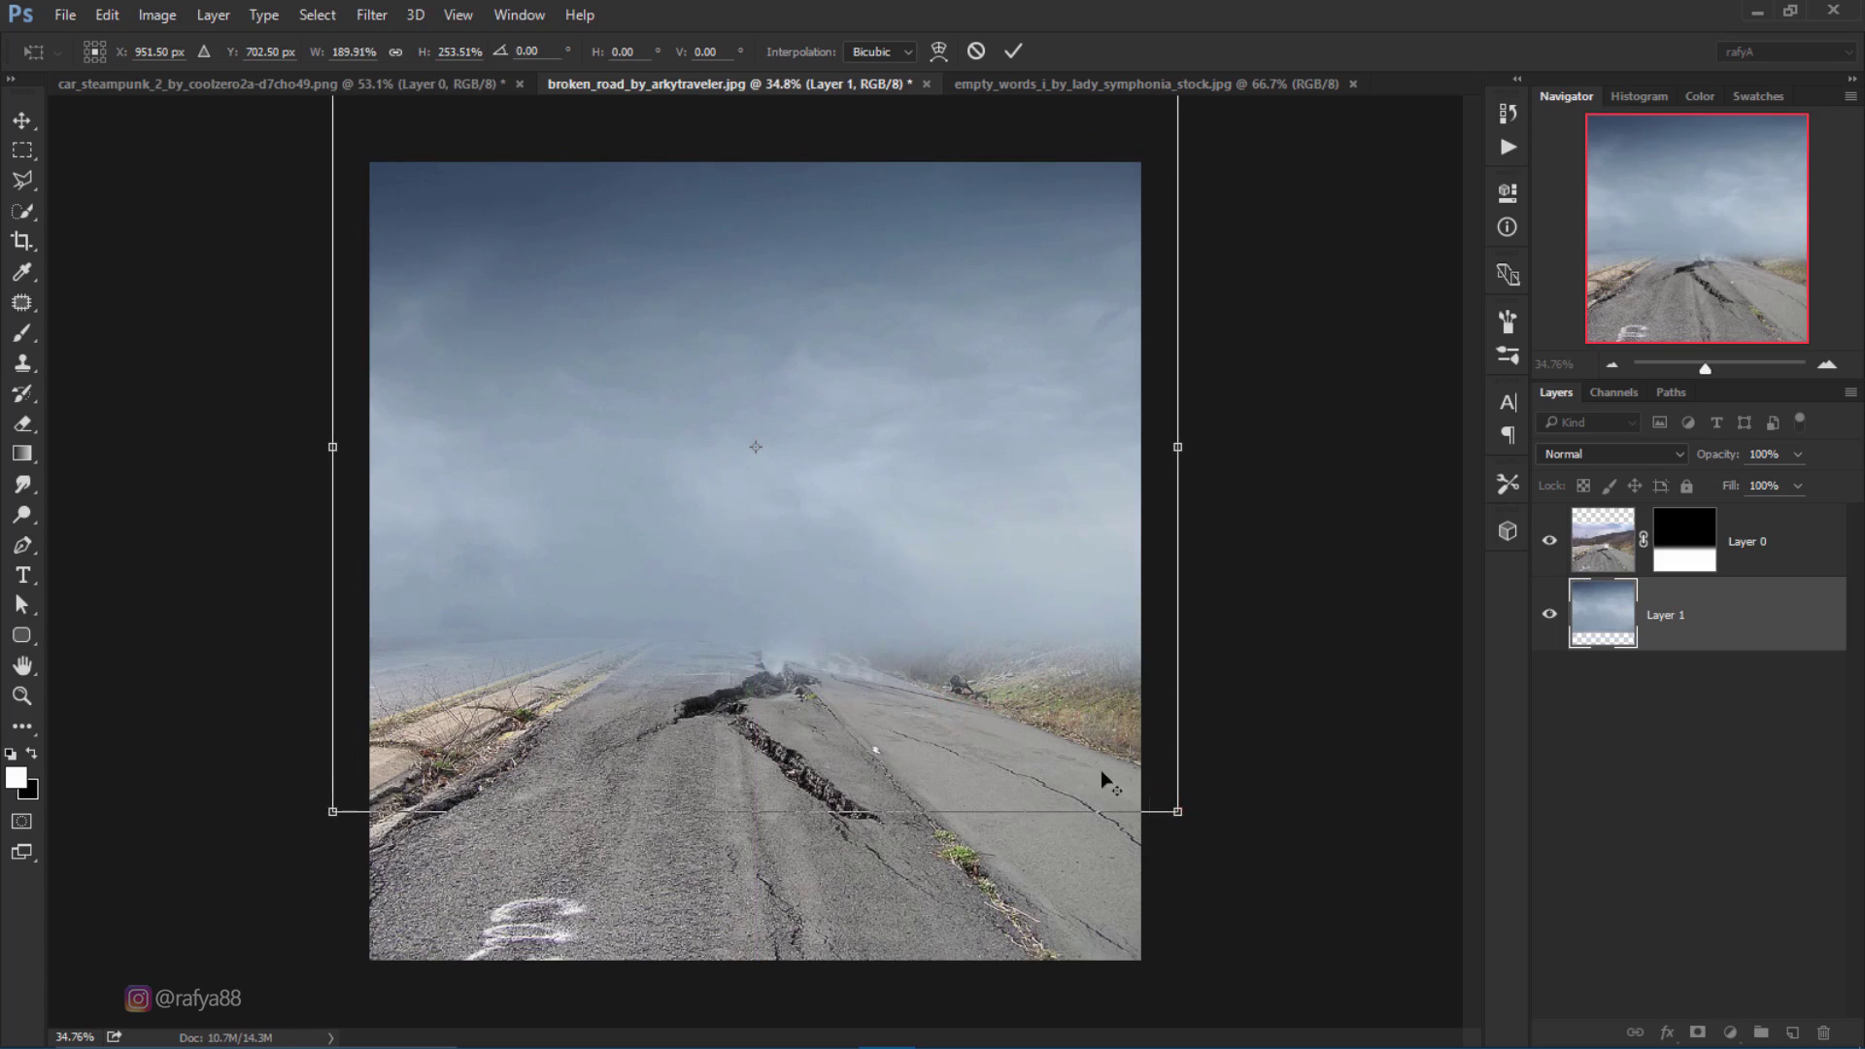
{"action": "mouse_move", "coordinate": [1050, 740]}
{"action": "left_mouse_down"}
{"action": "mouse_move", "coordinate": [1017, 739]}
{"action": "mouse_move", "coordinate": [1059, 726]}
{"action": "left_mouse_up"}
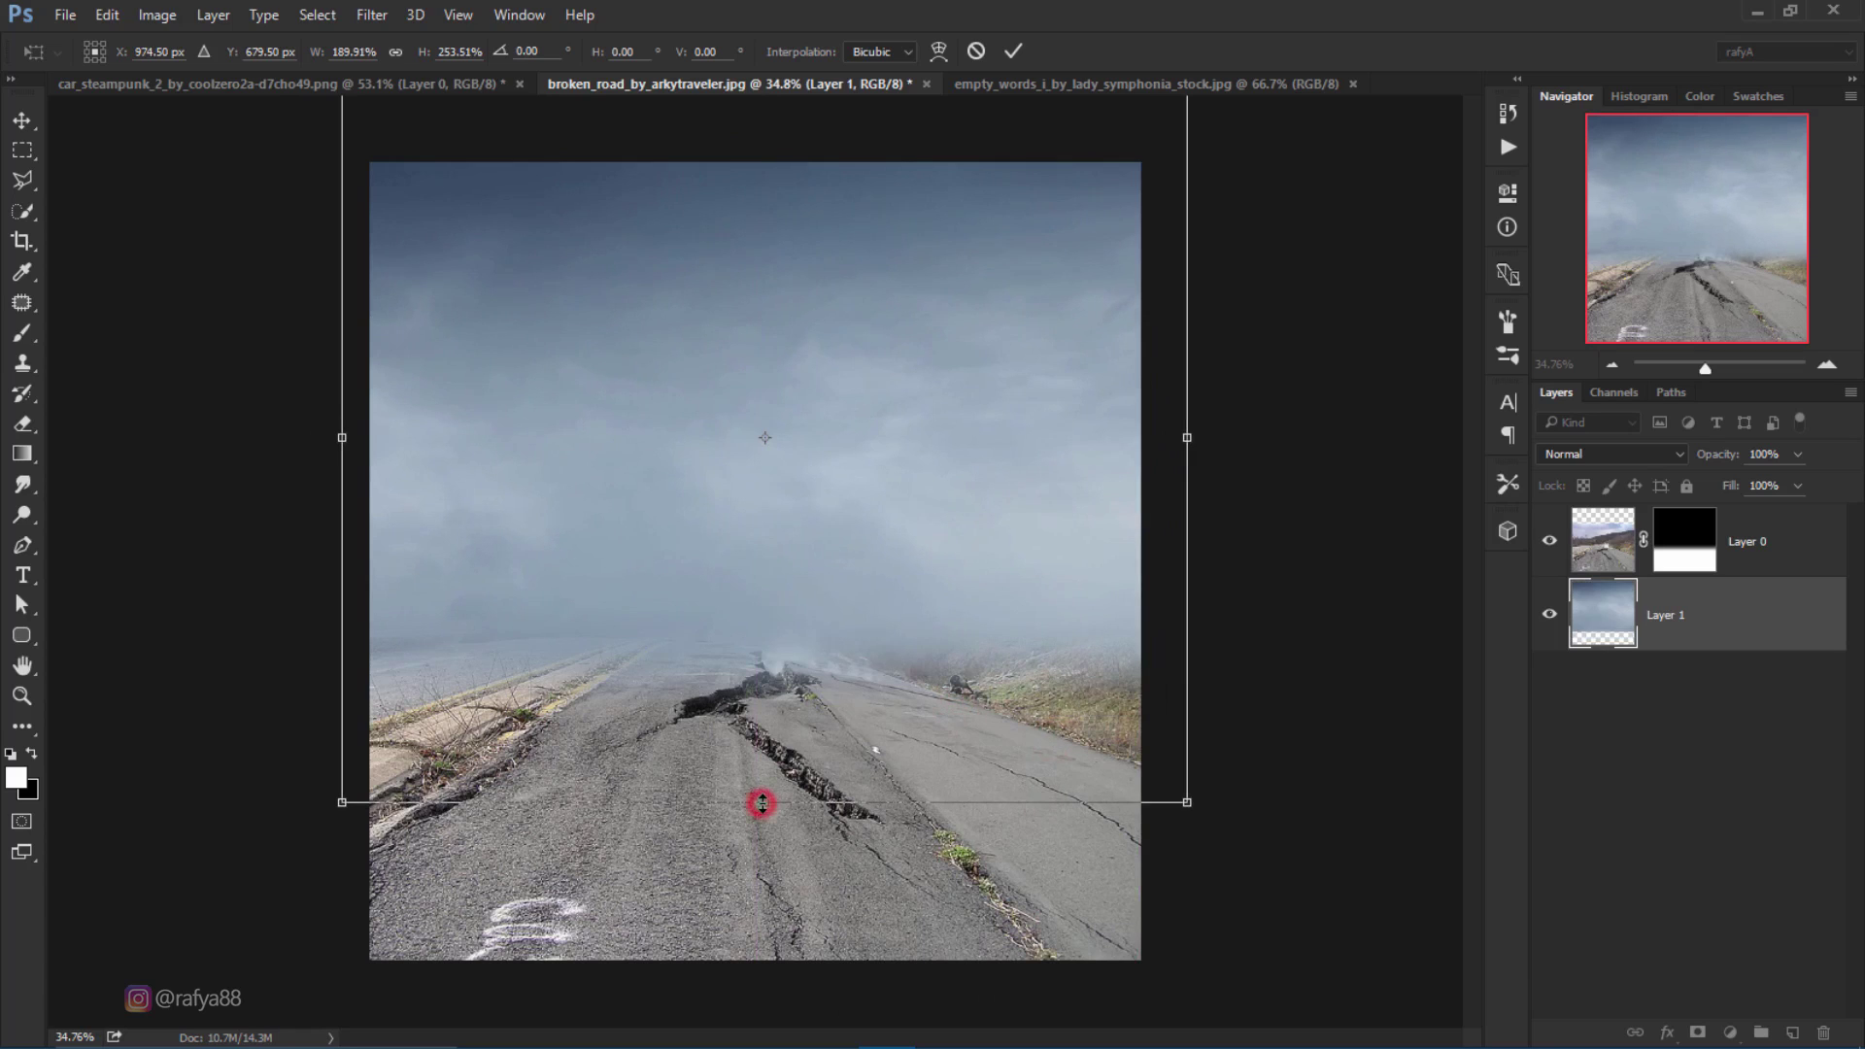
{"action": "left_click_drag", "start_coordinate": [763, 802], "coordinate": [762, 852]}
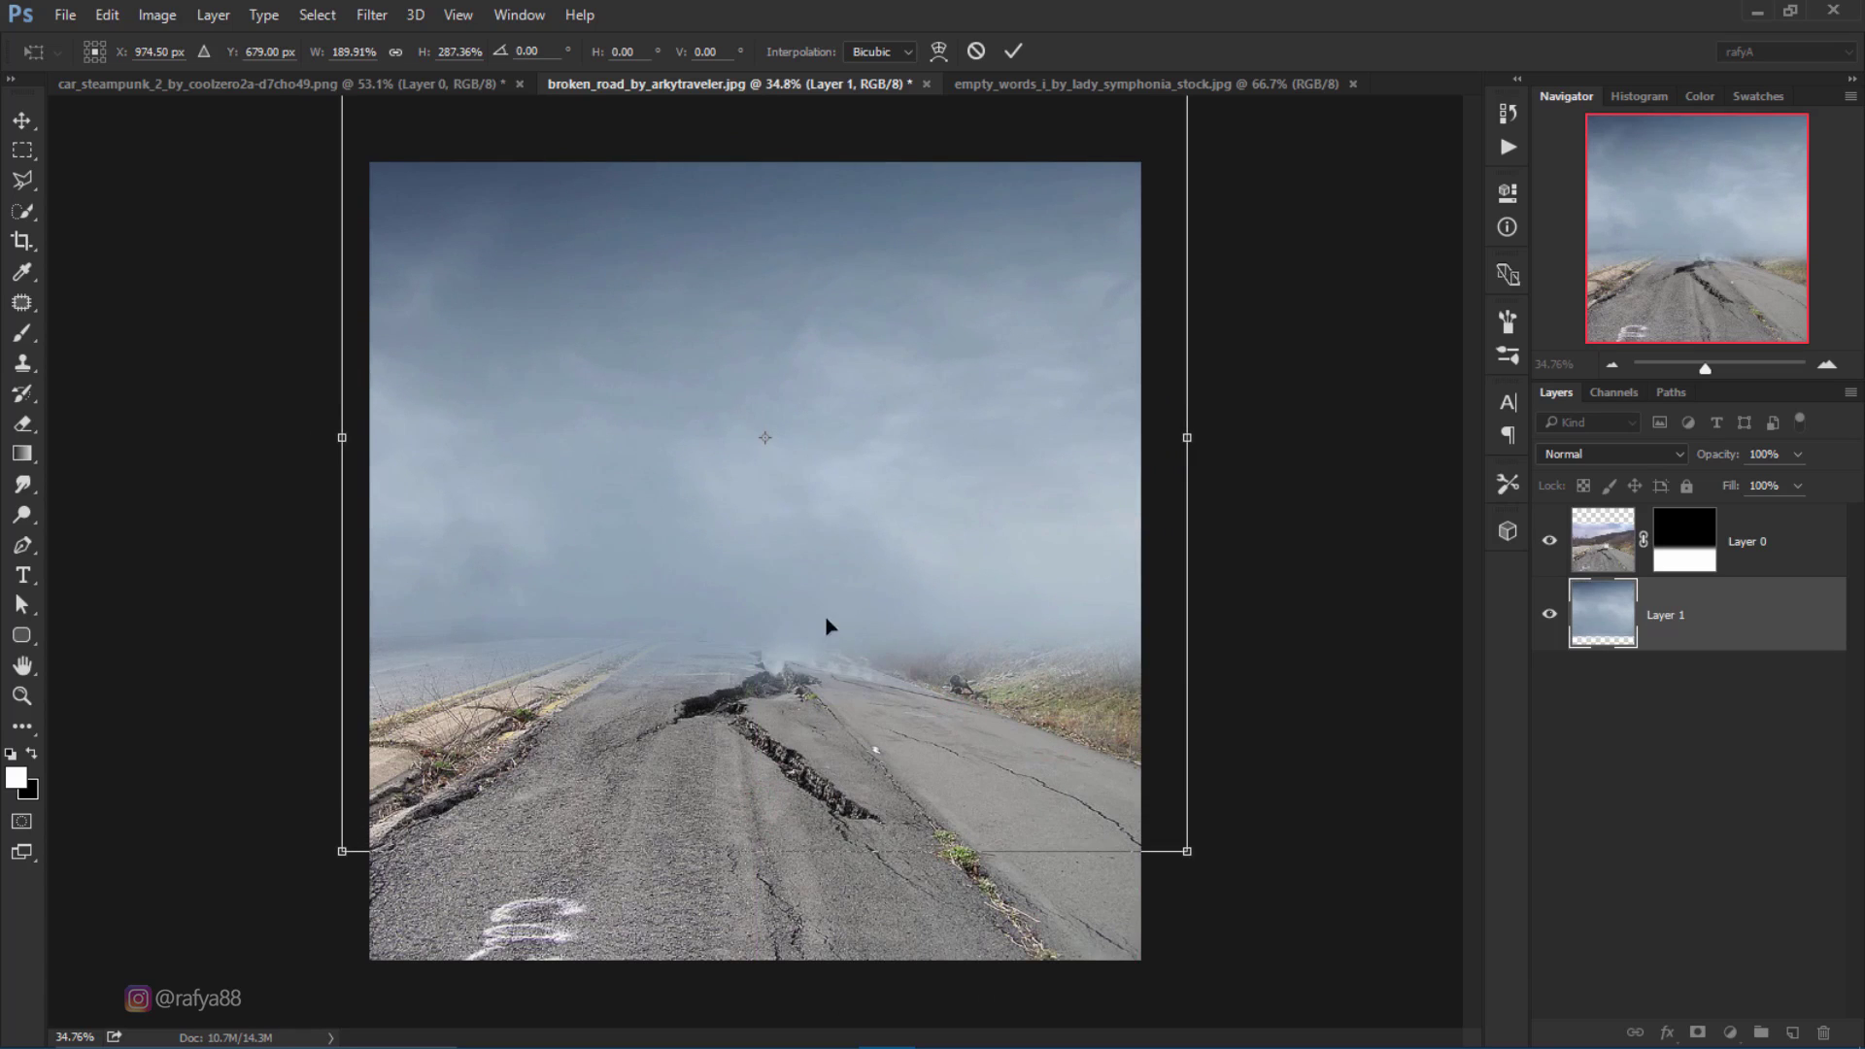
Step: Flip the sky horizontally, fine-tune its size and position, and apply the transform
{"action": "right_click", "coordinate": [828, 588]}
{"action": "left_click", "coordinate": [931, 934]}
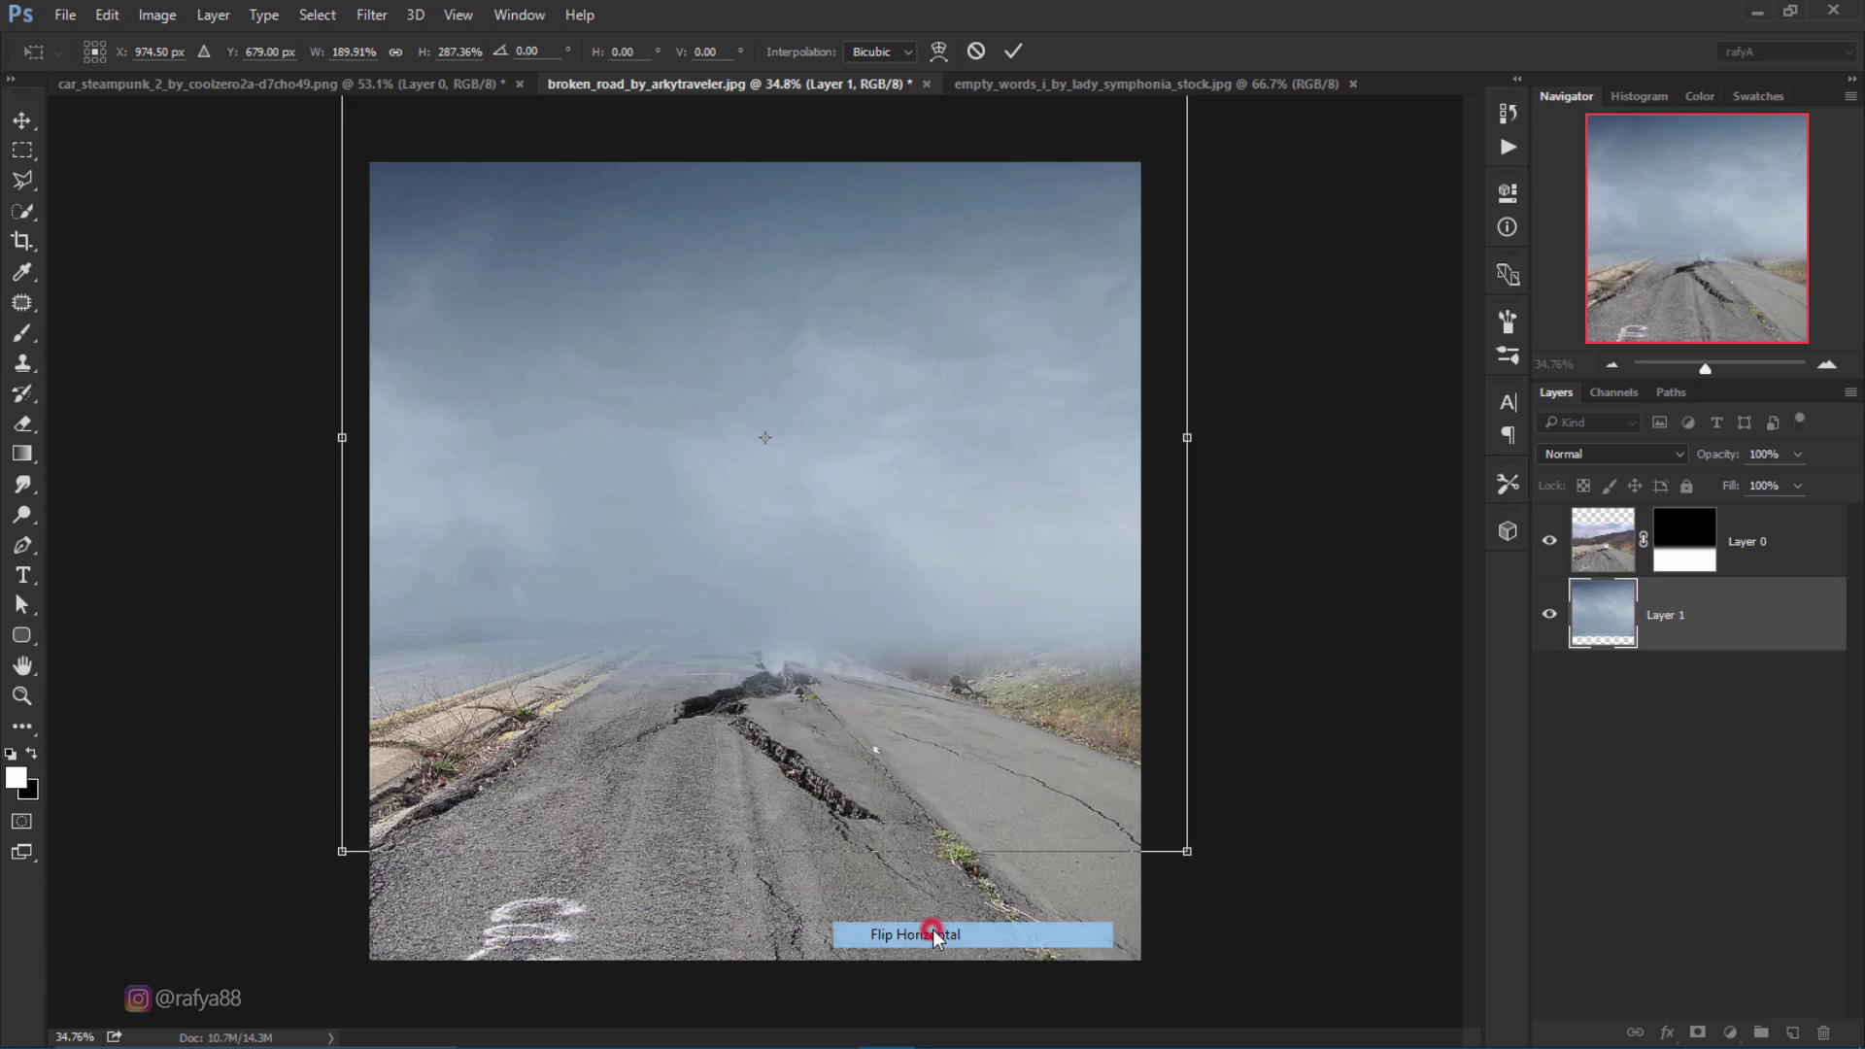
{"action": "left_click_drag", "start_coordinate": [883, 660], "coordinate": [913, 663]}
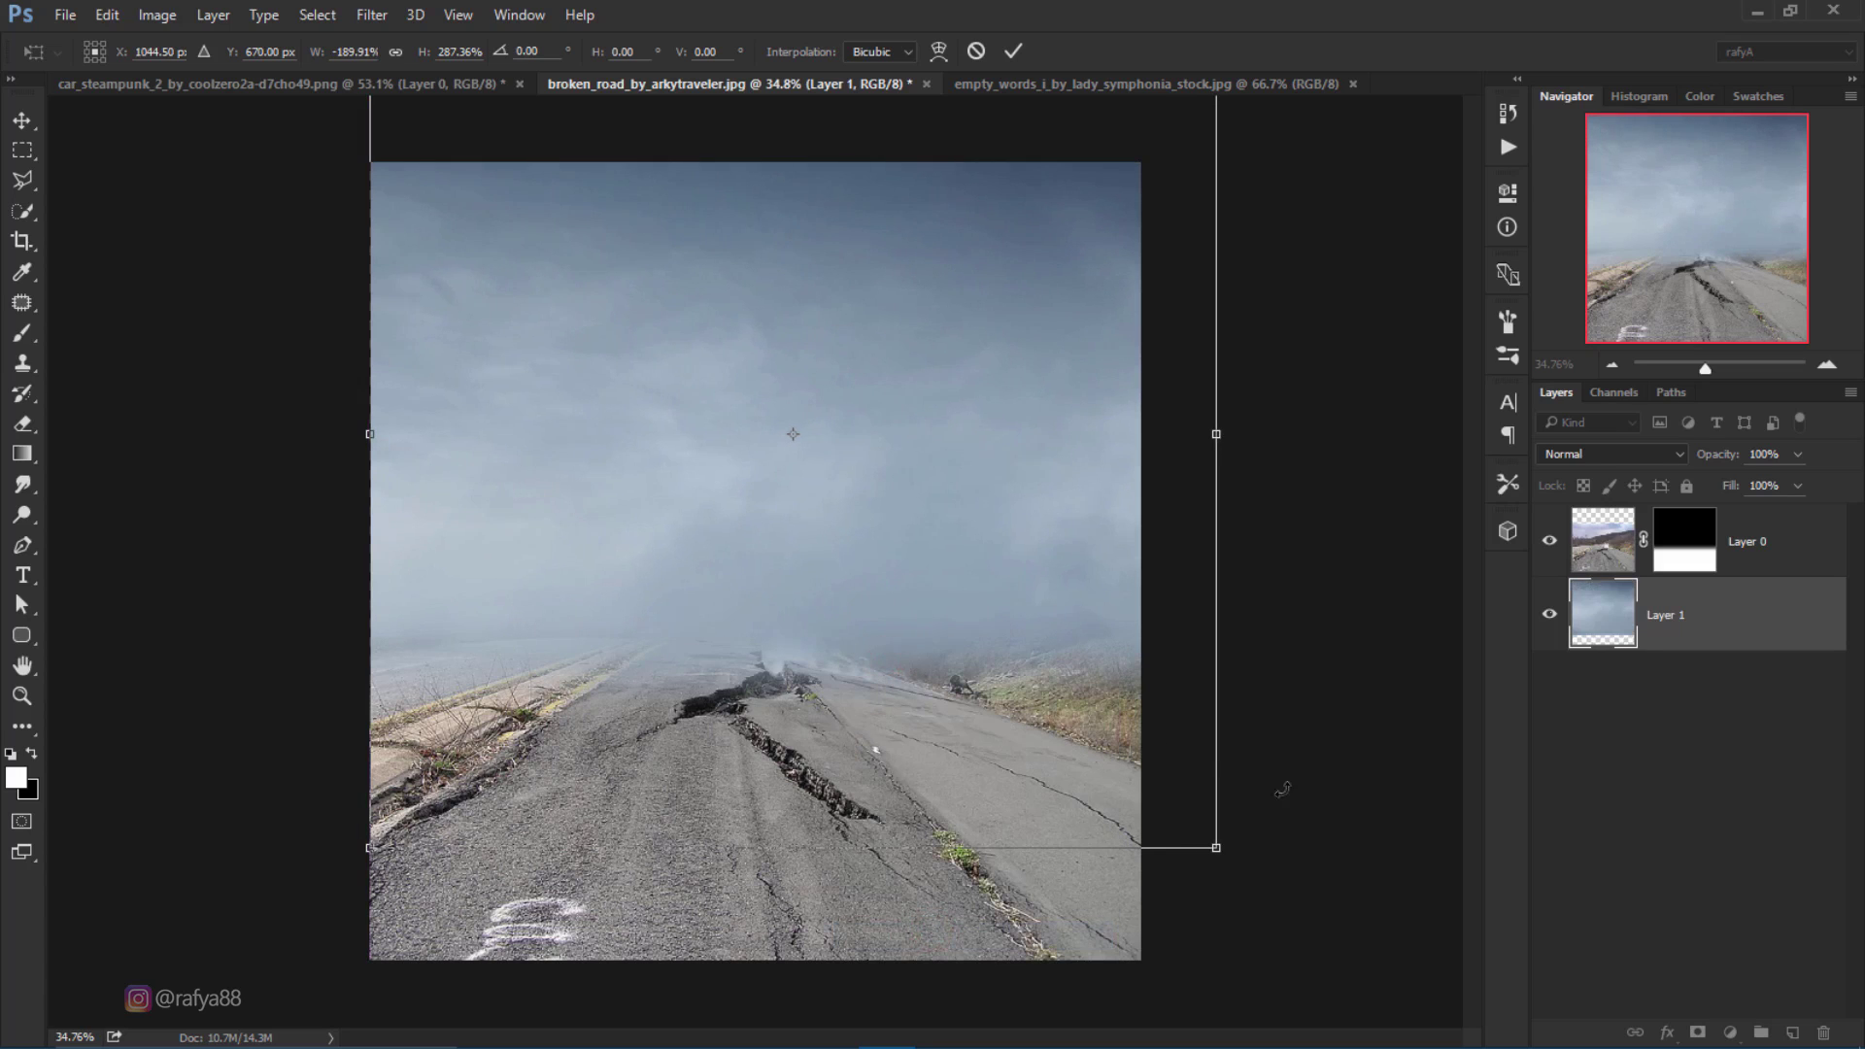
{"action": "left_click_drag", "start_coordinate": [1216, 845], "coordinate": [1221, 852]}
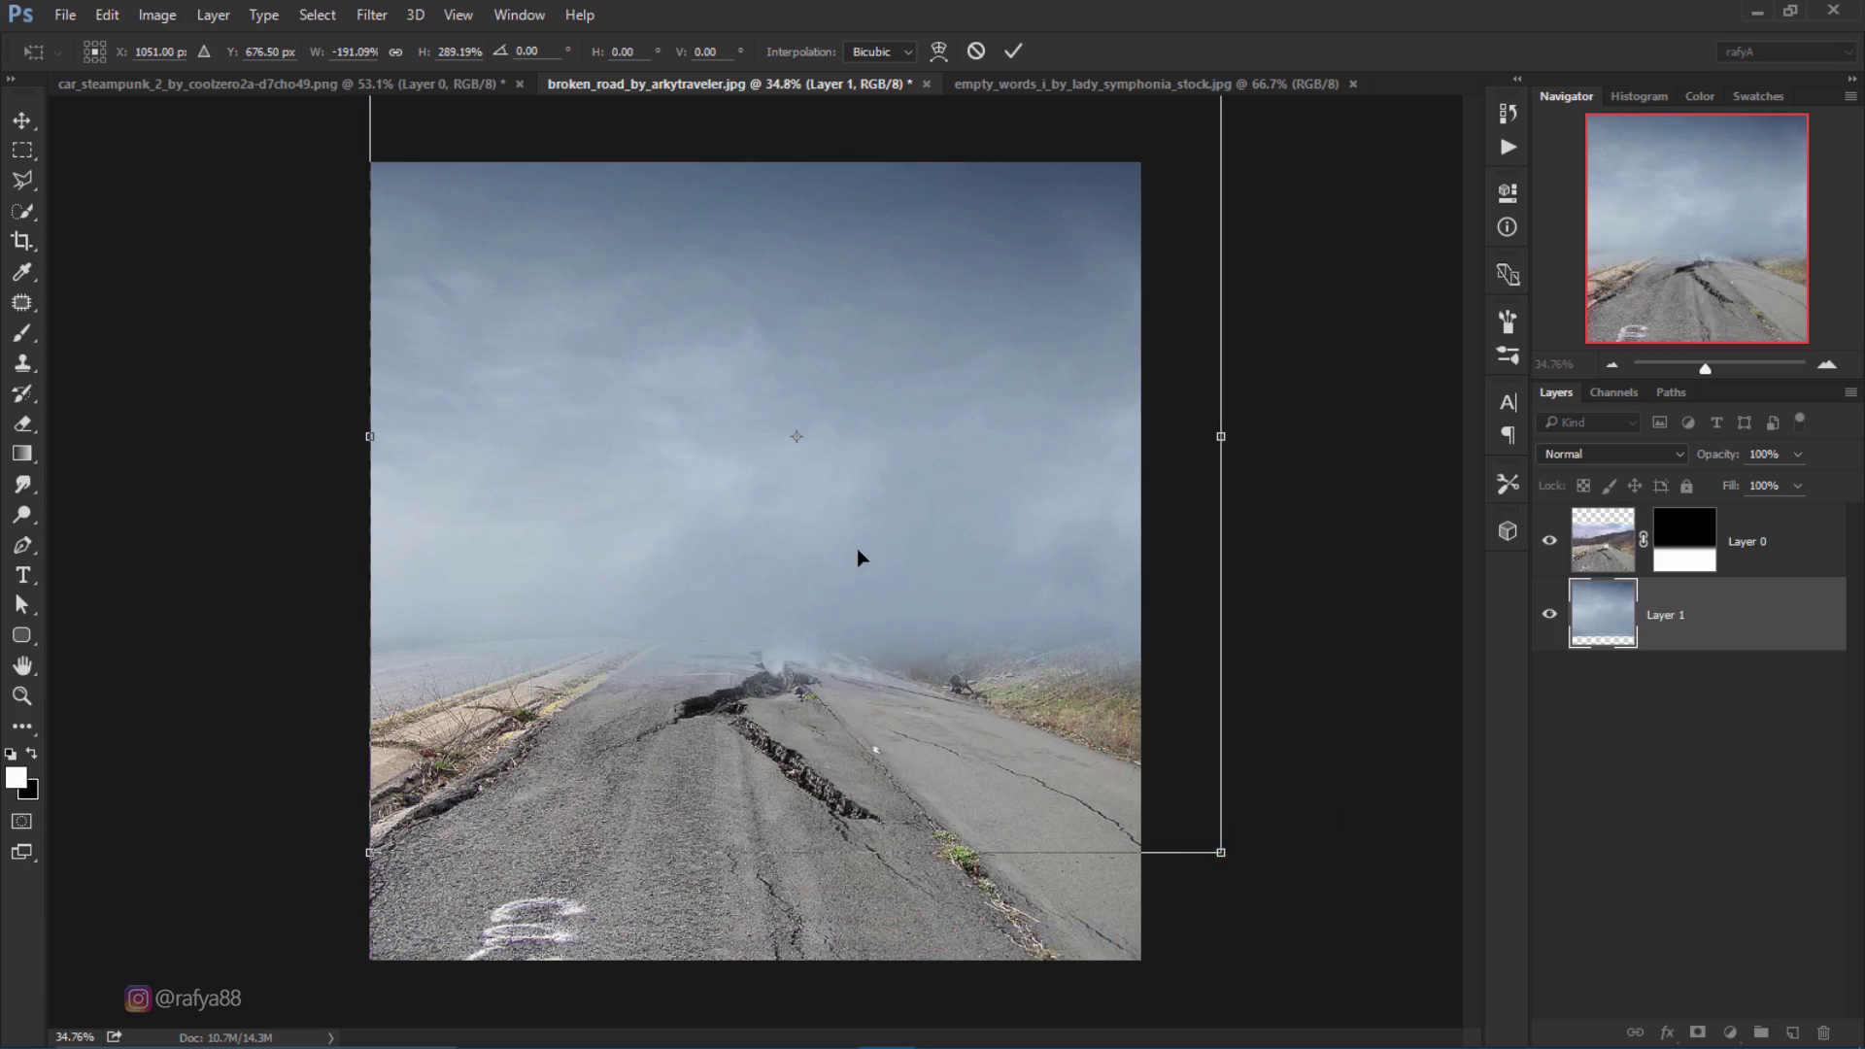
{"action": "scroll", "coordinate": [847, 541], "scroll_direction": "down", "scroll_amount": 2}
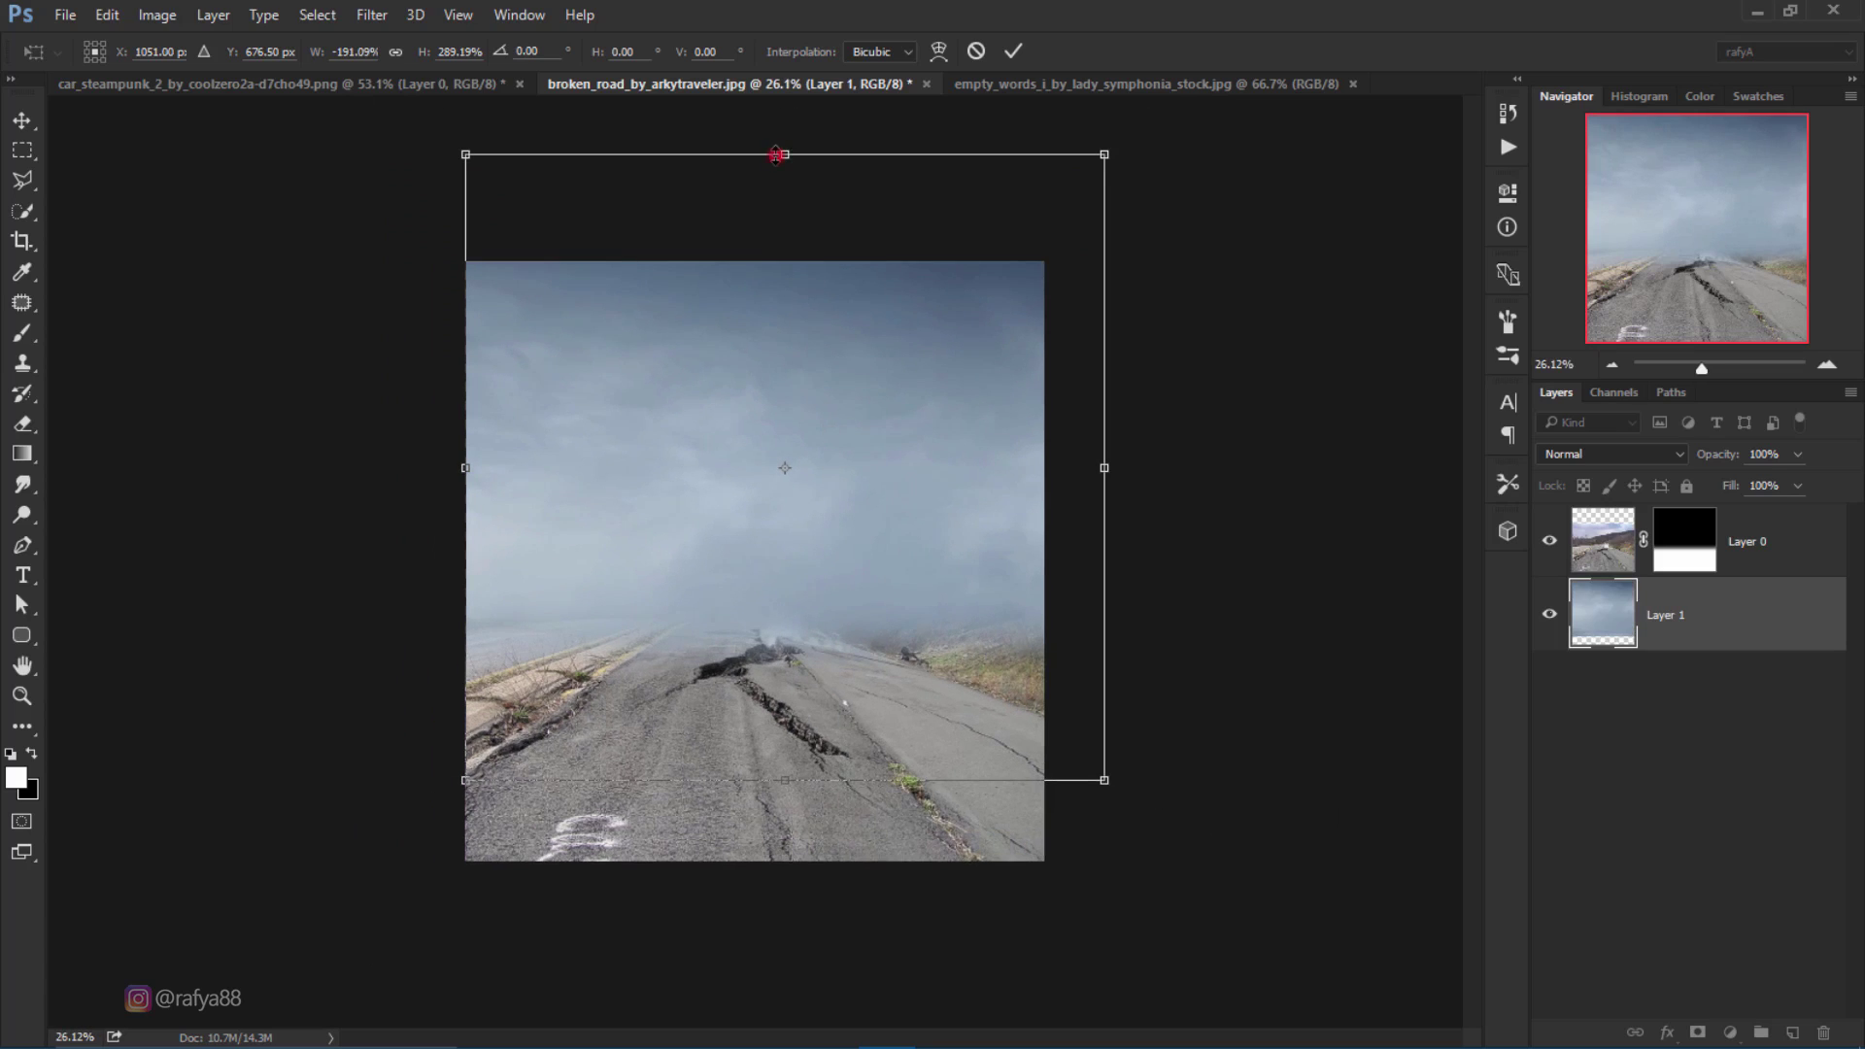
{"action": "left_click_drag", "start_coordinate": [777, 155], "coordinate": [755, 198]}
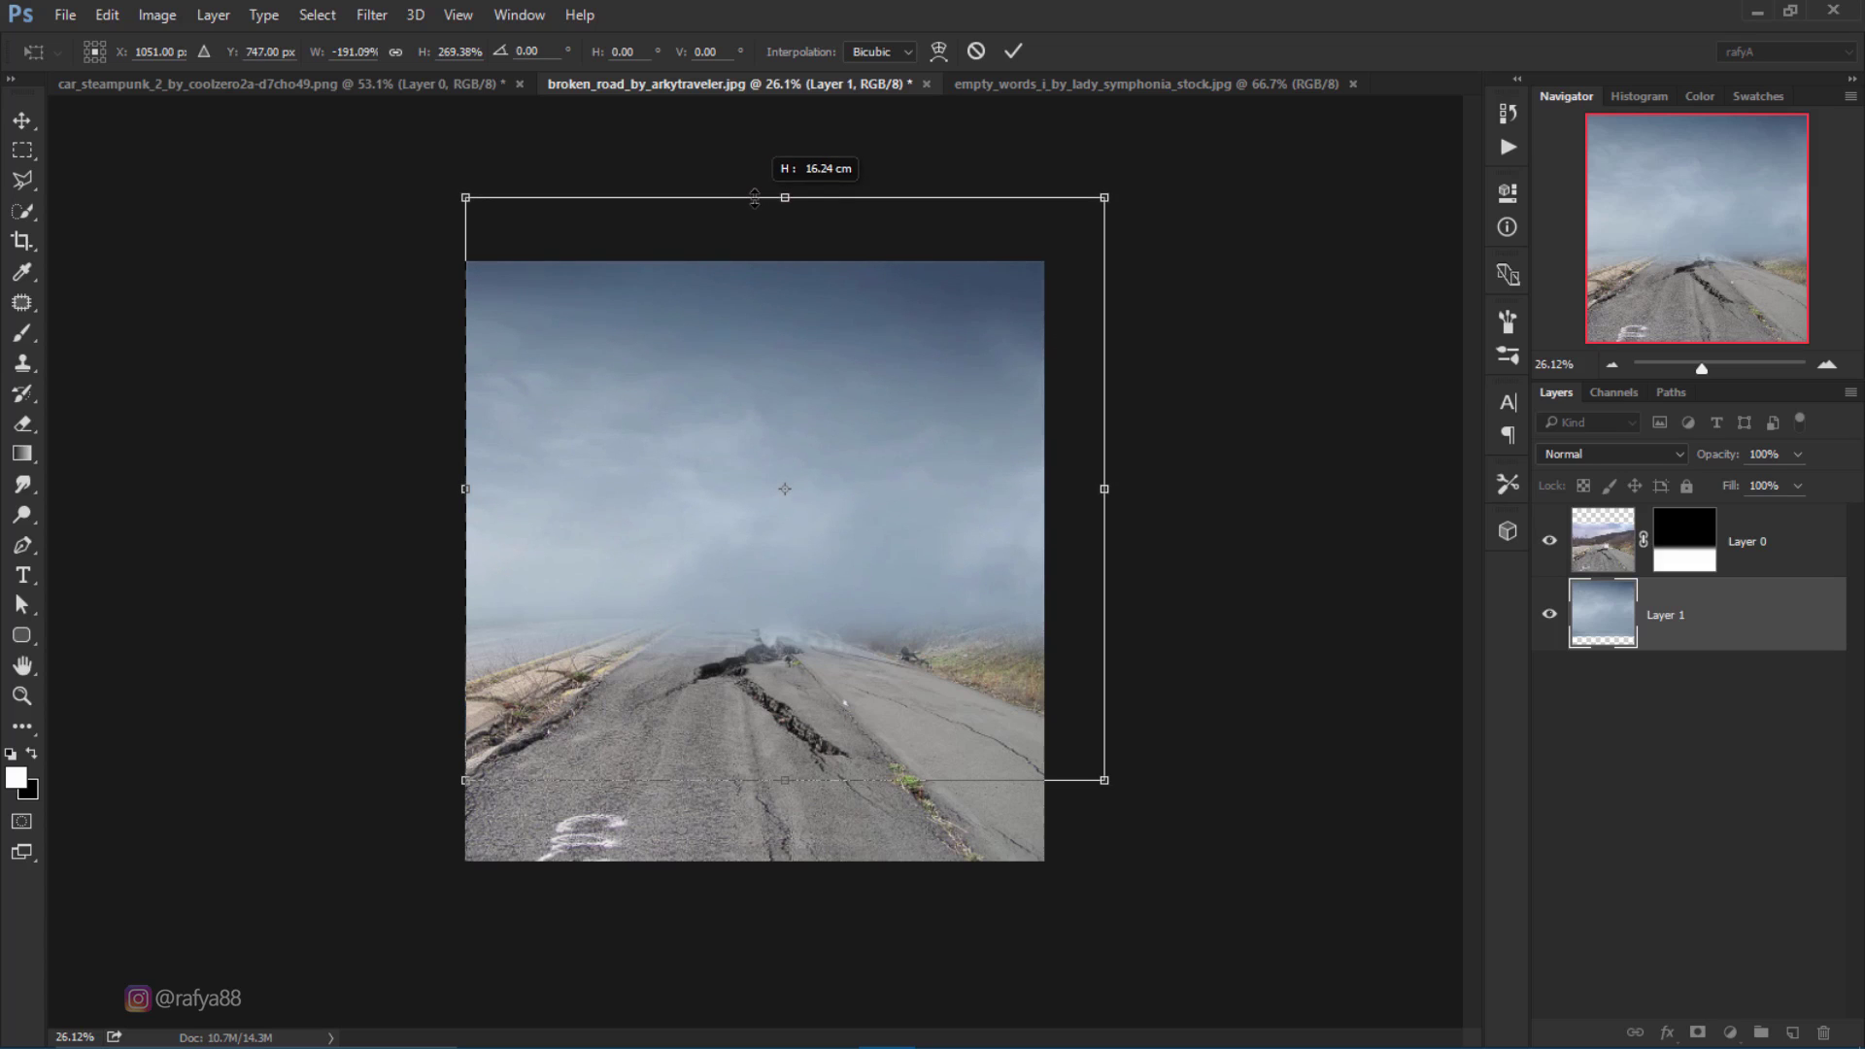
{"action": "left_click", "coordinate": [1013, 51]}
{"action": "scroll", "coordinate": [754, 621], "scroll_direction": "up", "scroll_amount": 1}
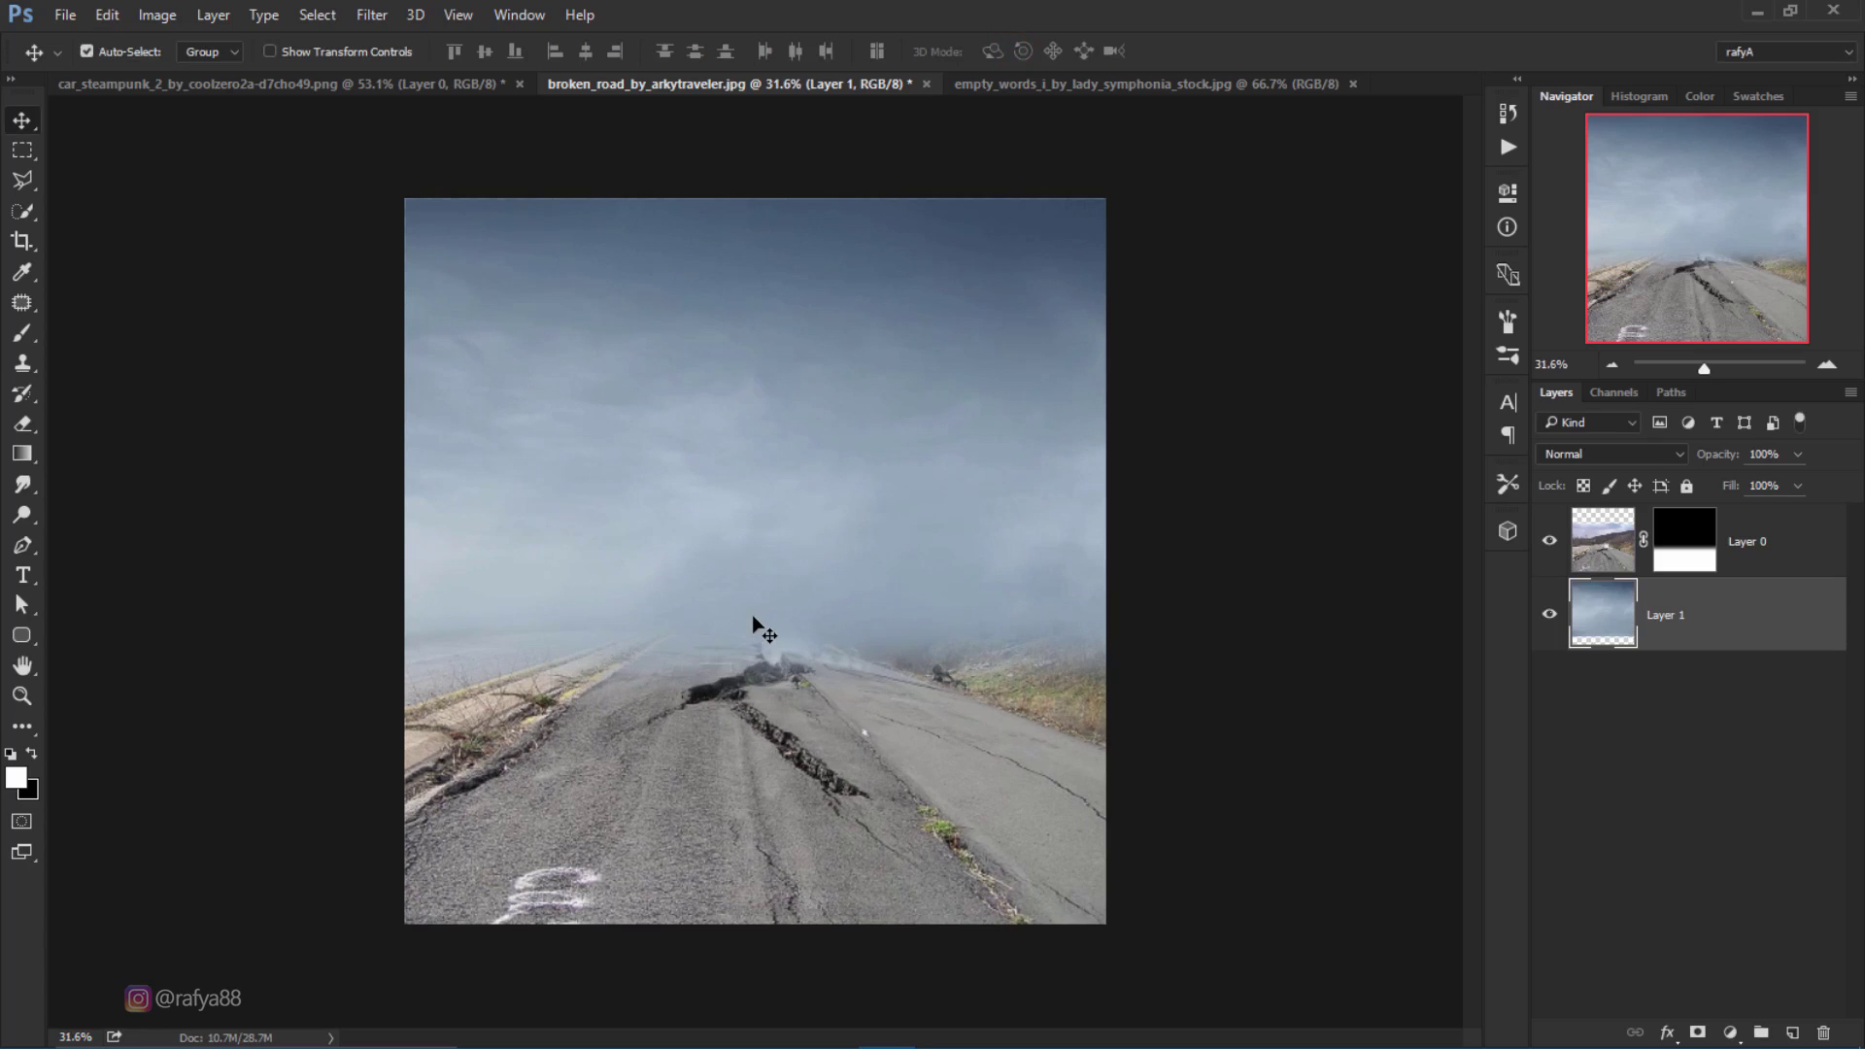
Step: Rename Layer 0 to road
{"action": "left_click", "coordinate": [1774, 541]}
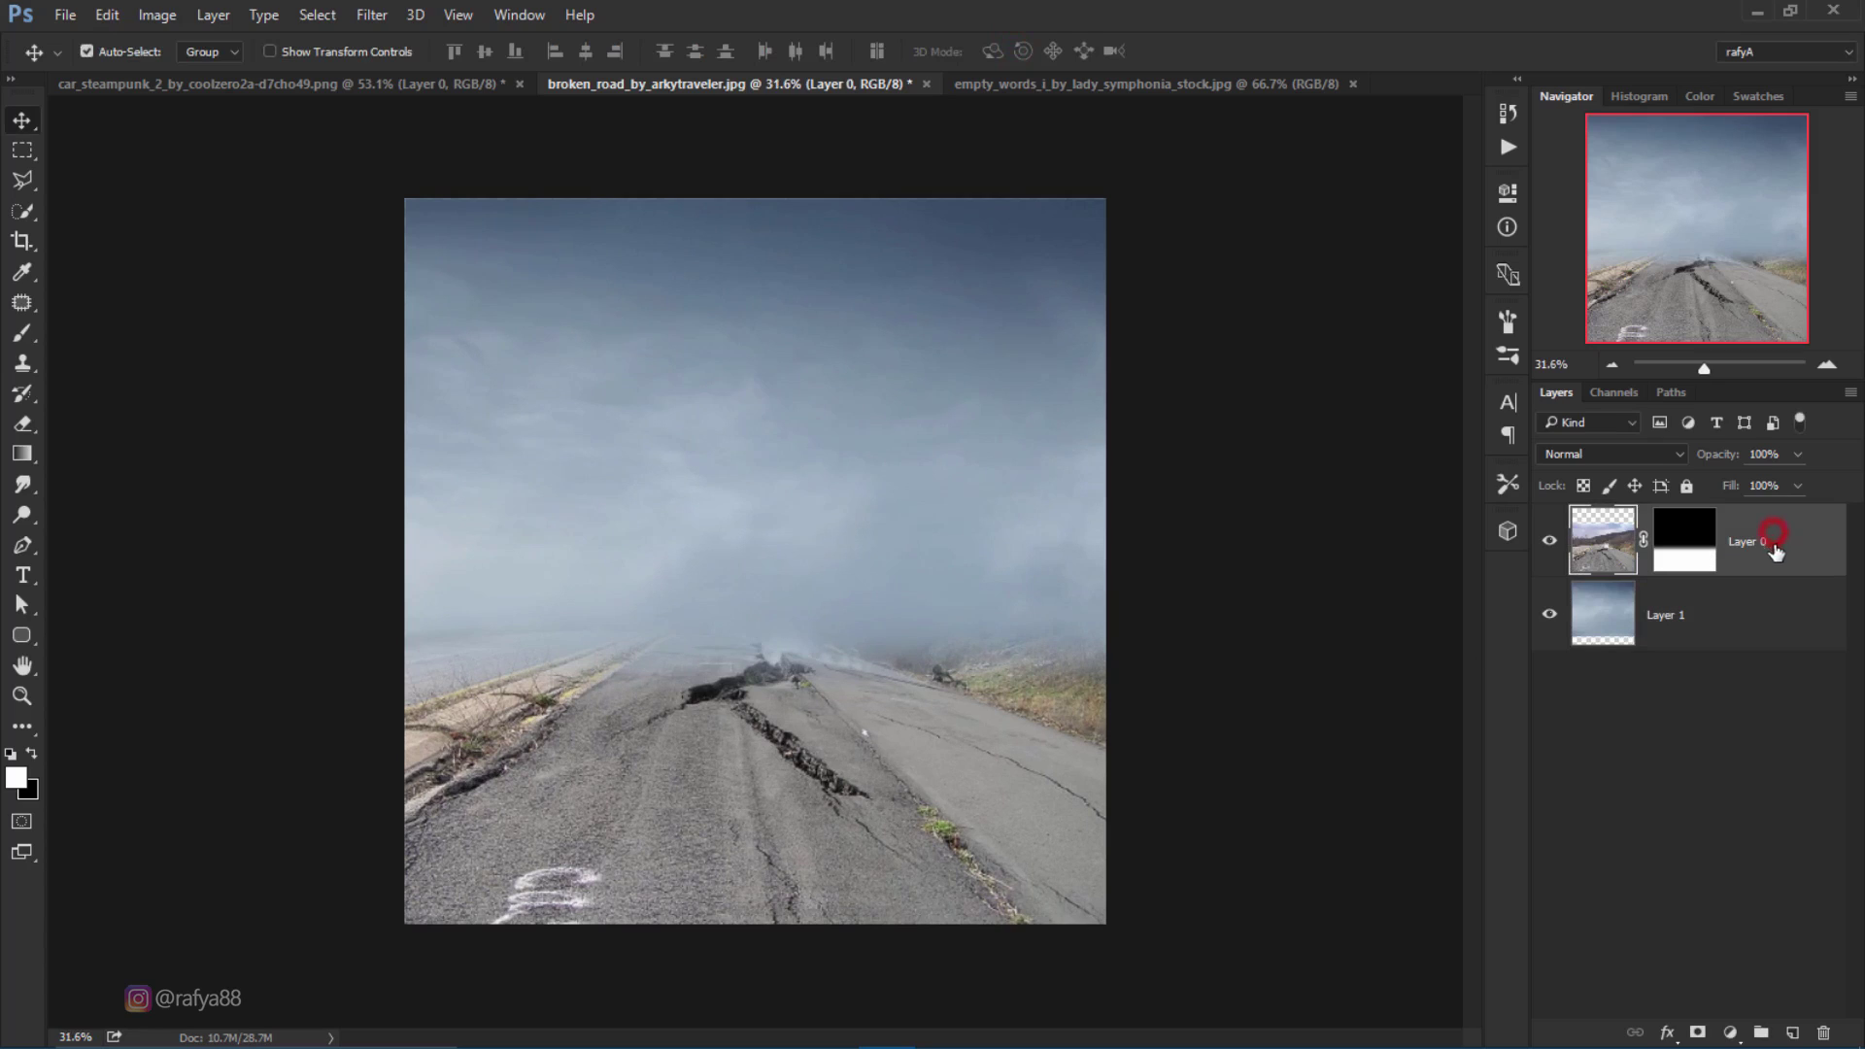
{"action": "double_click", "coordinate": [1760, 542]}
{"action": "type", "text": "road"}
{"action": "key", "text": "Return"}
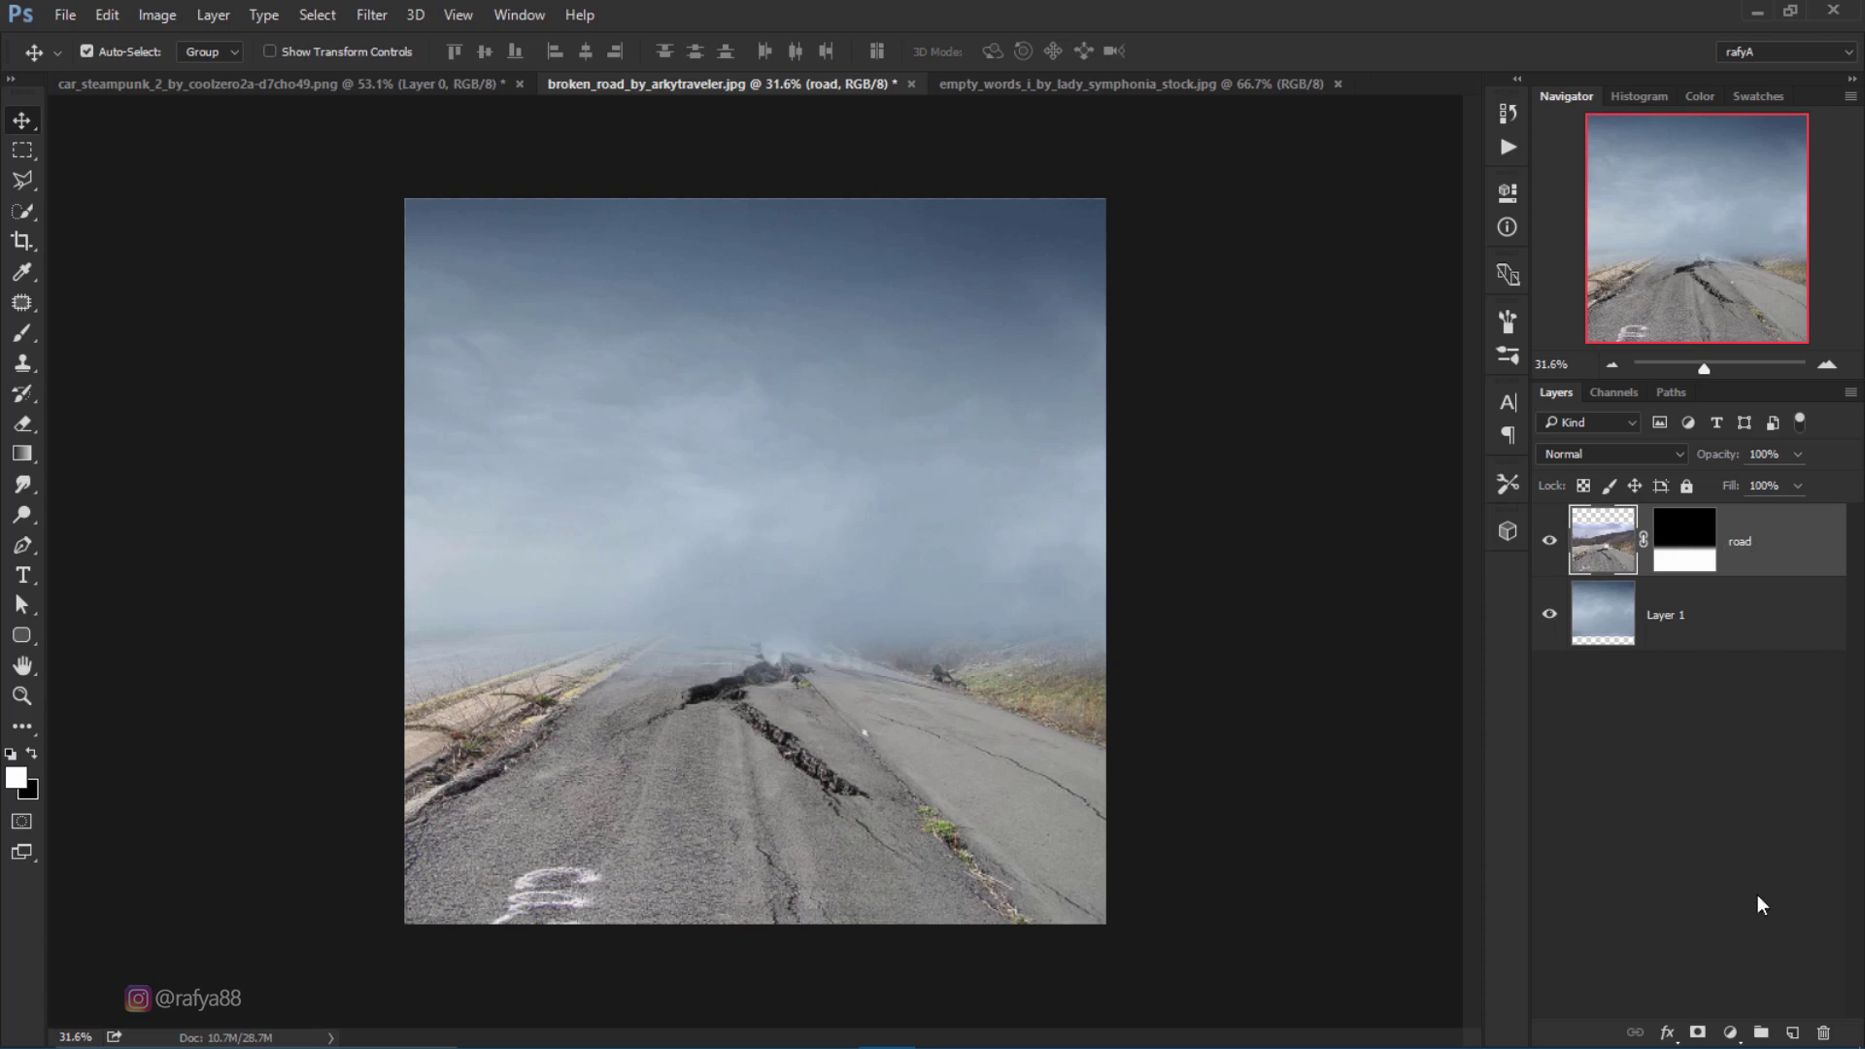
Step: Add a Curves adjustment clipped to road and pull the curve down to darken it
{"action": "left_click", "coordinate": [1734, 1033]}
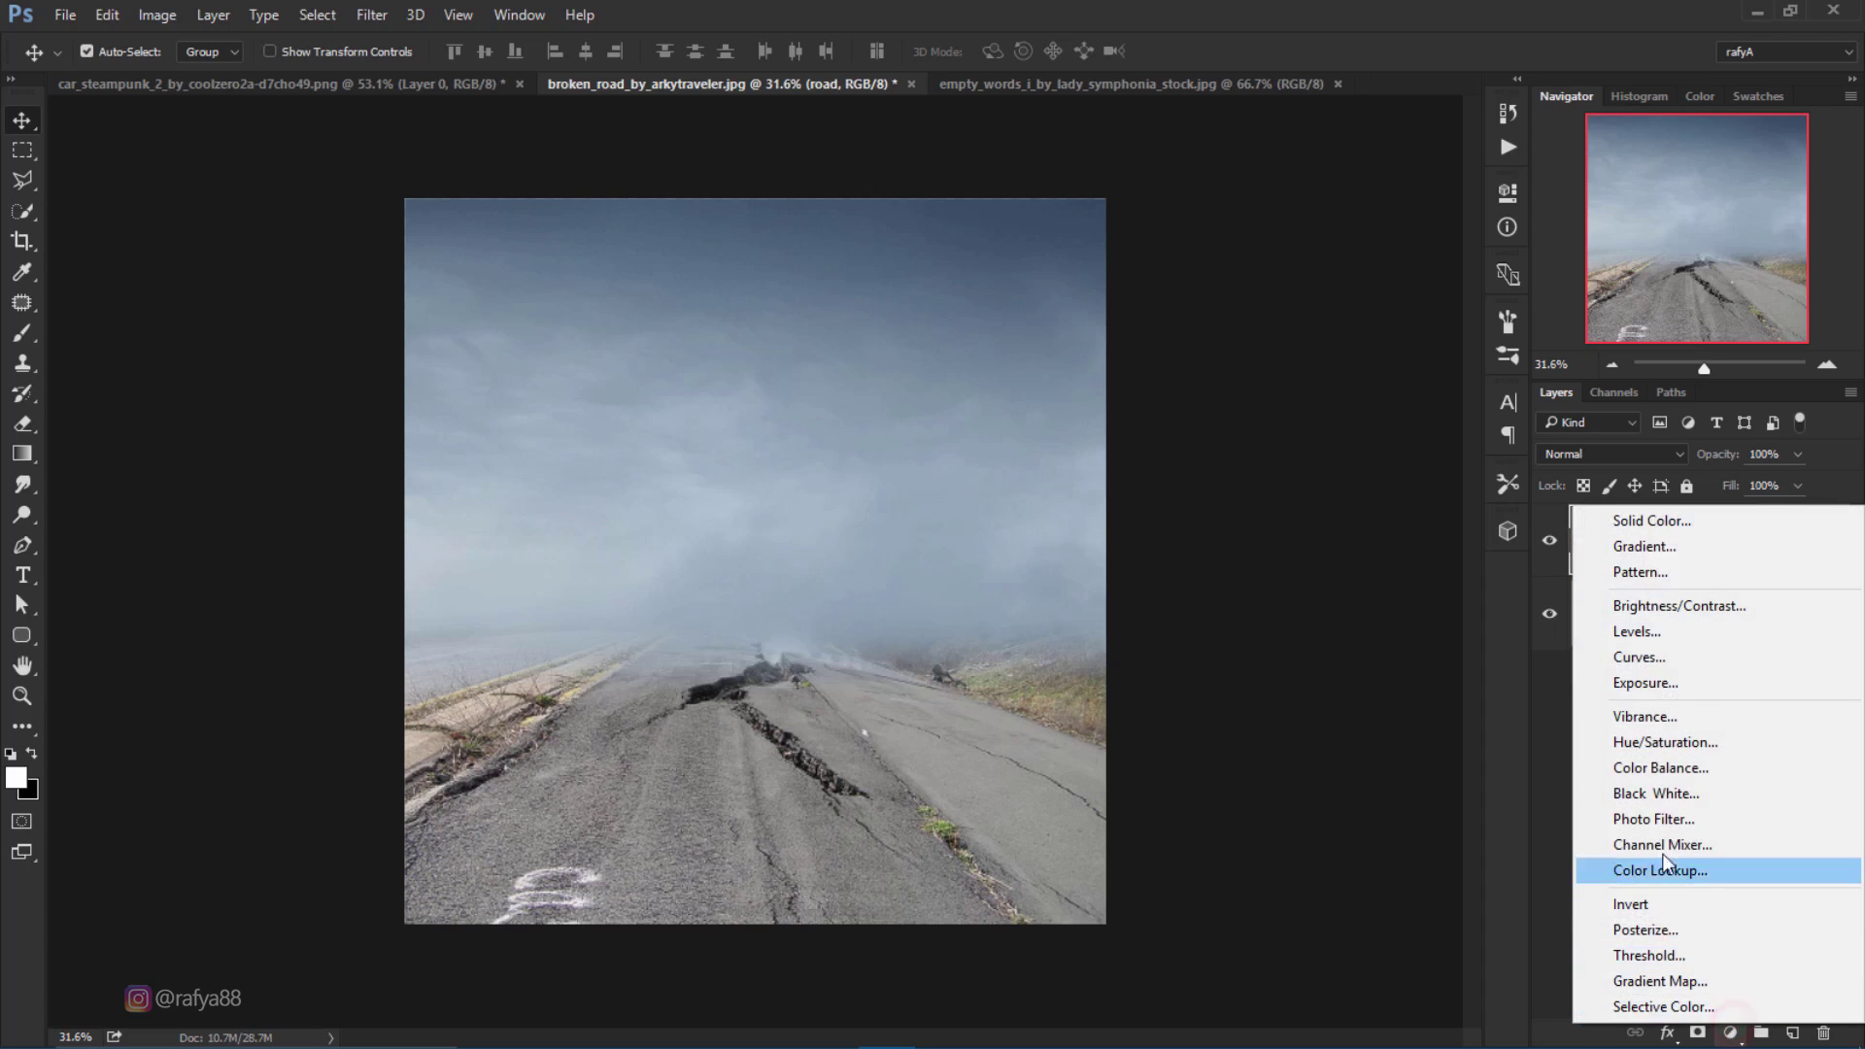
{"action": "left_click", "coordinate": [1728, 655]}
{"action": "left_click", "coordinate": [1304, 568]}
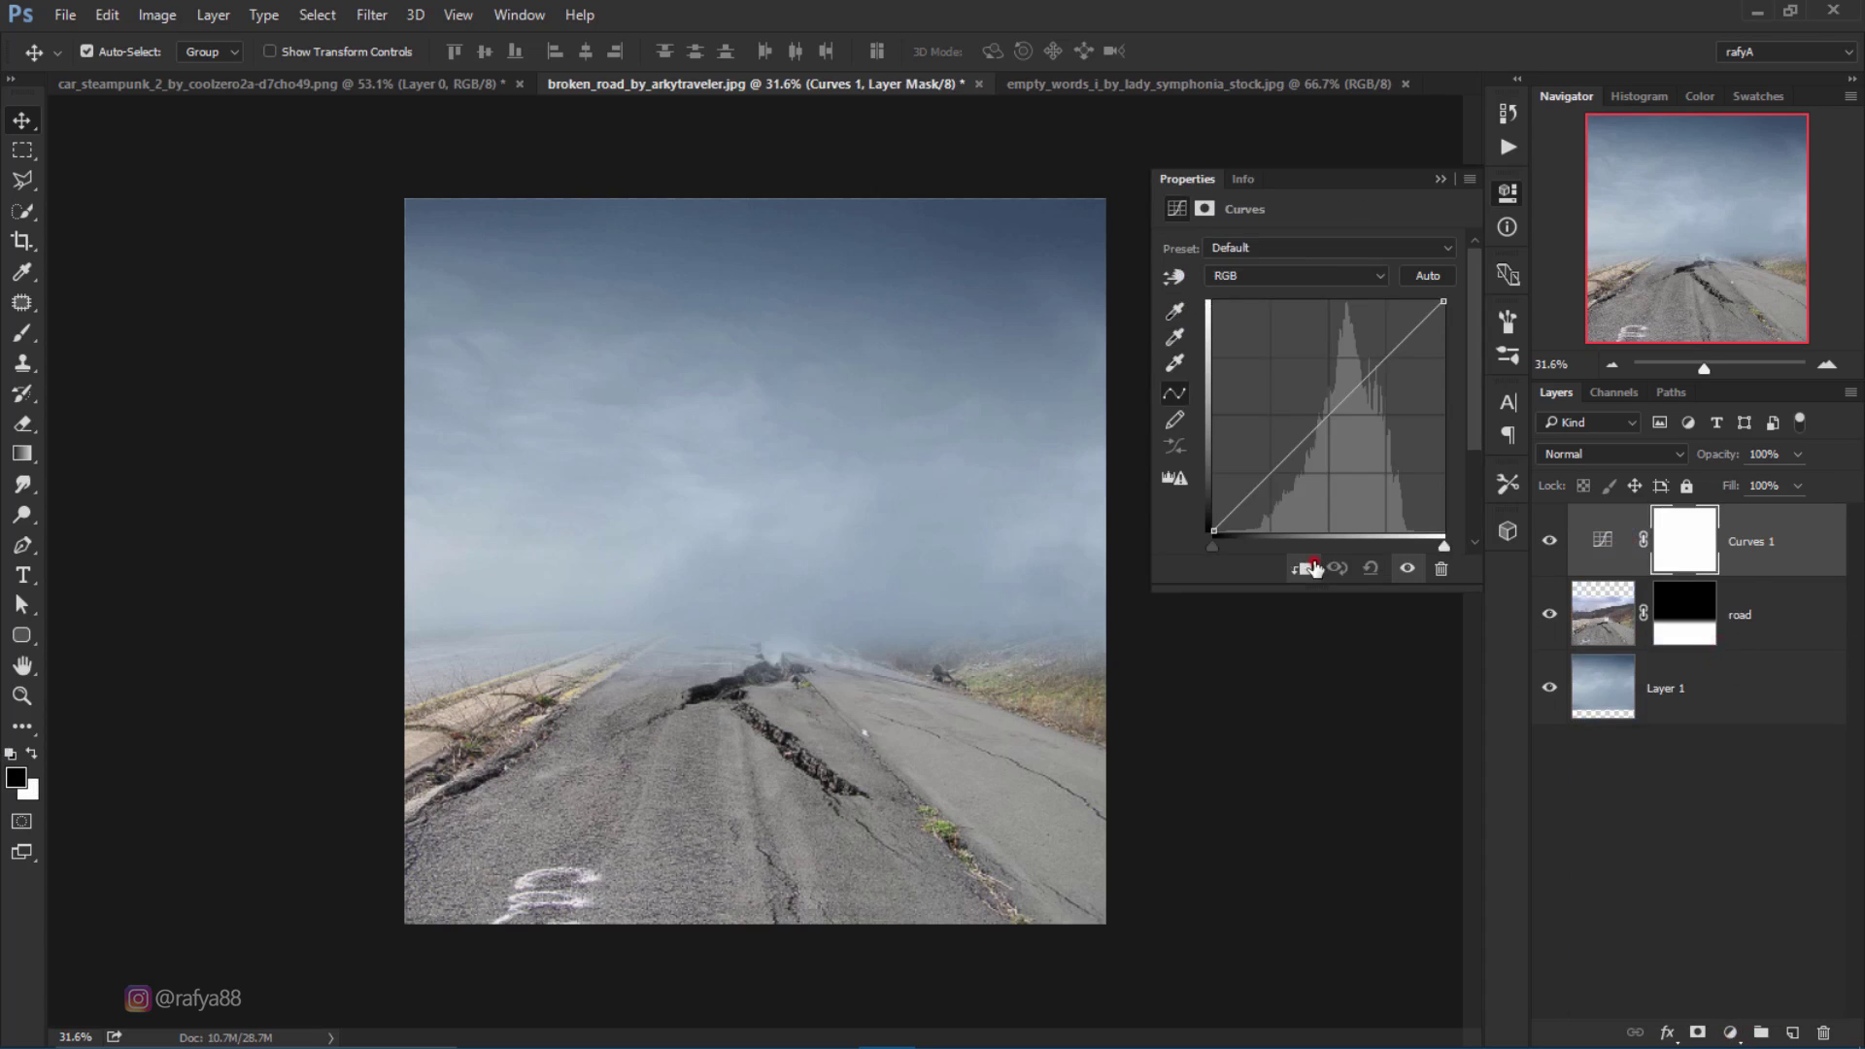
{"action": "left_click_drag", "start_coordinate": [1444, 302], "coordinate": [1444, 350]}
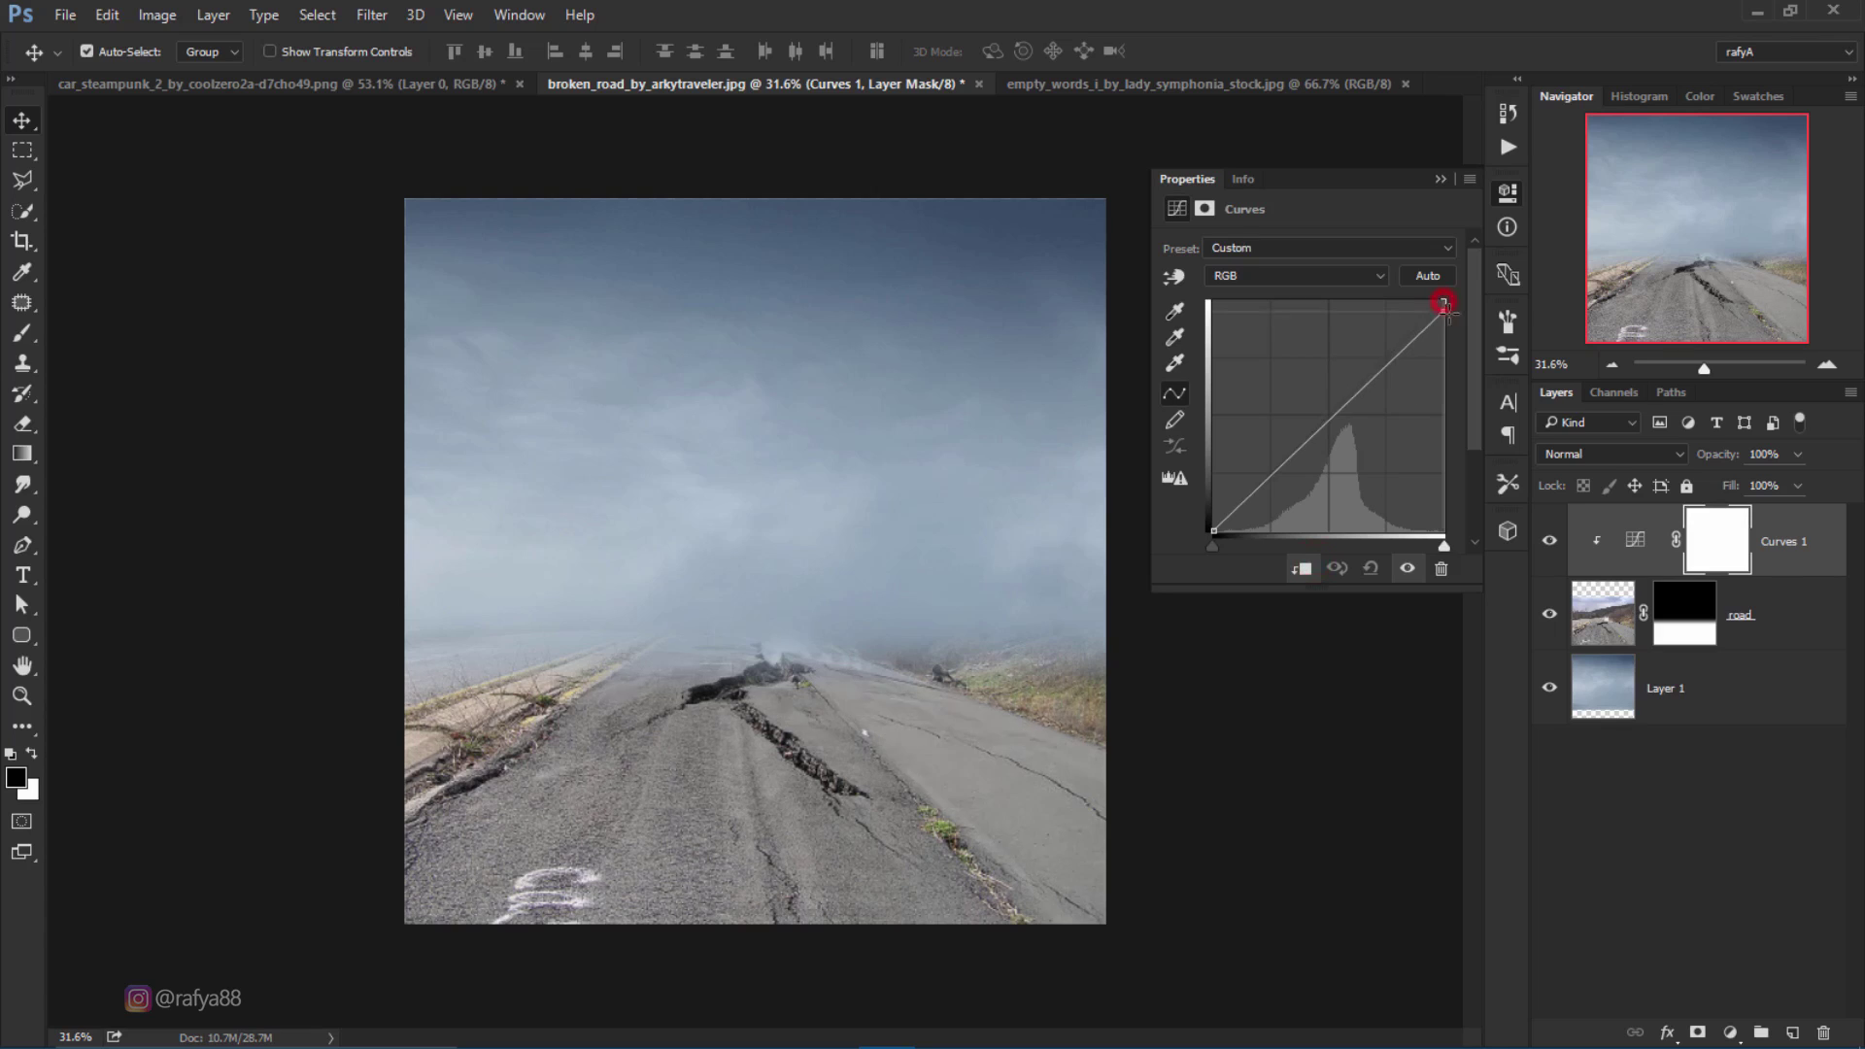
{"action": "left_click_drag", "start_coordinate": [1353, 420], "coordinate": [1337, 457]}
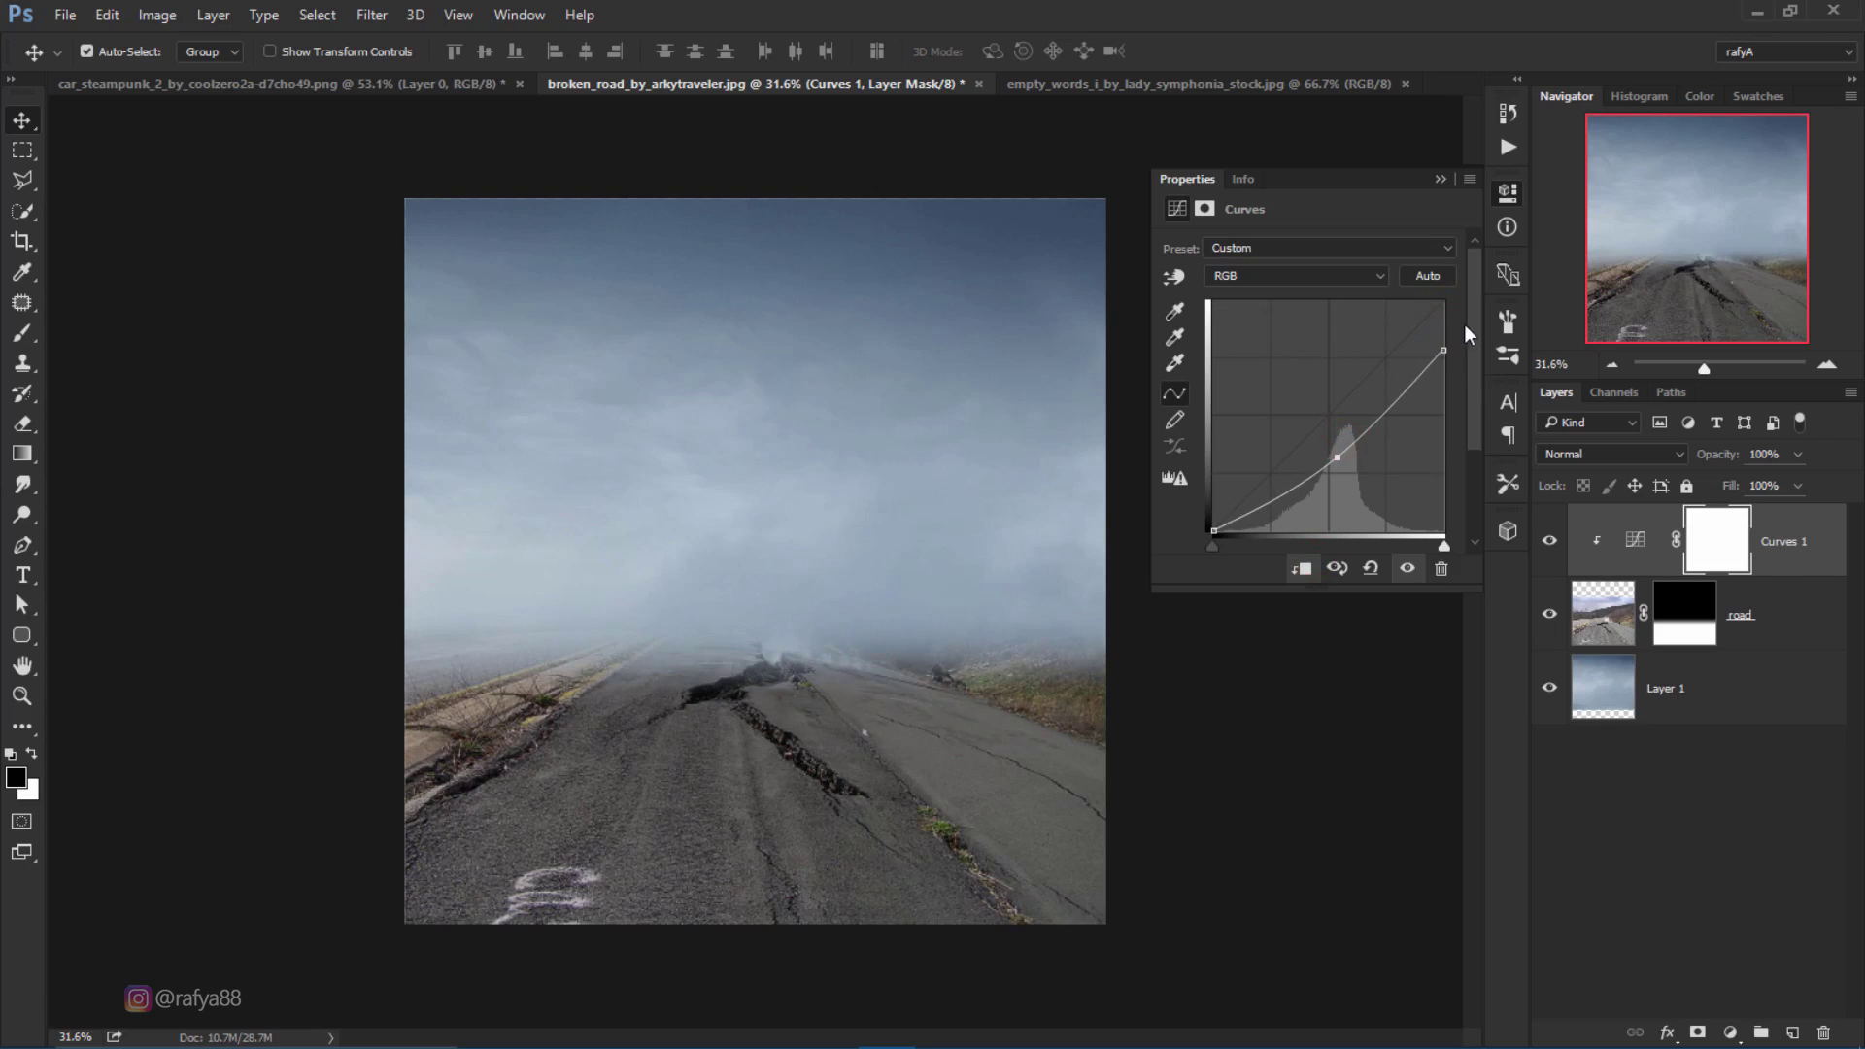
{"action": "left_click", "coordinate": [1442, 181]}
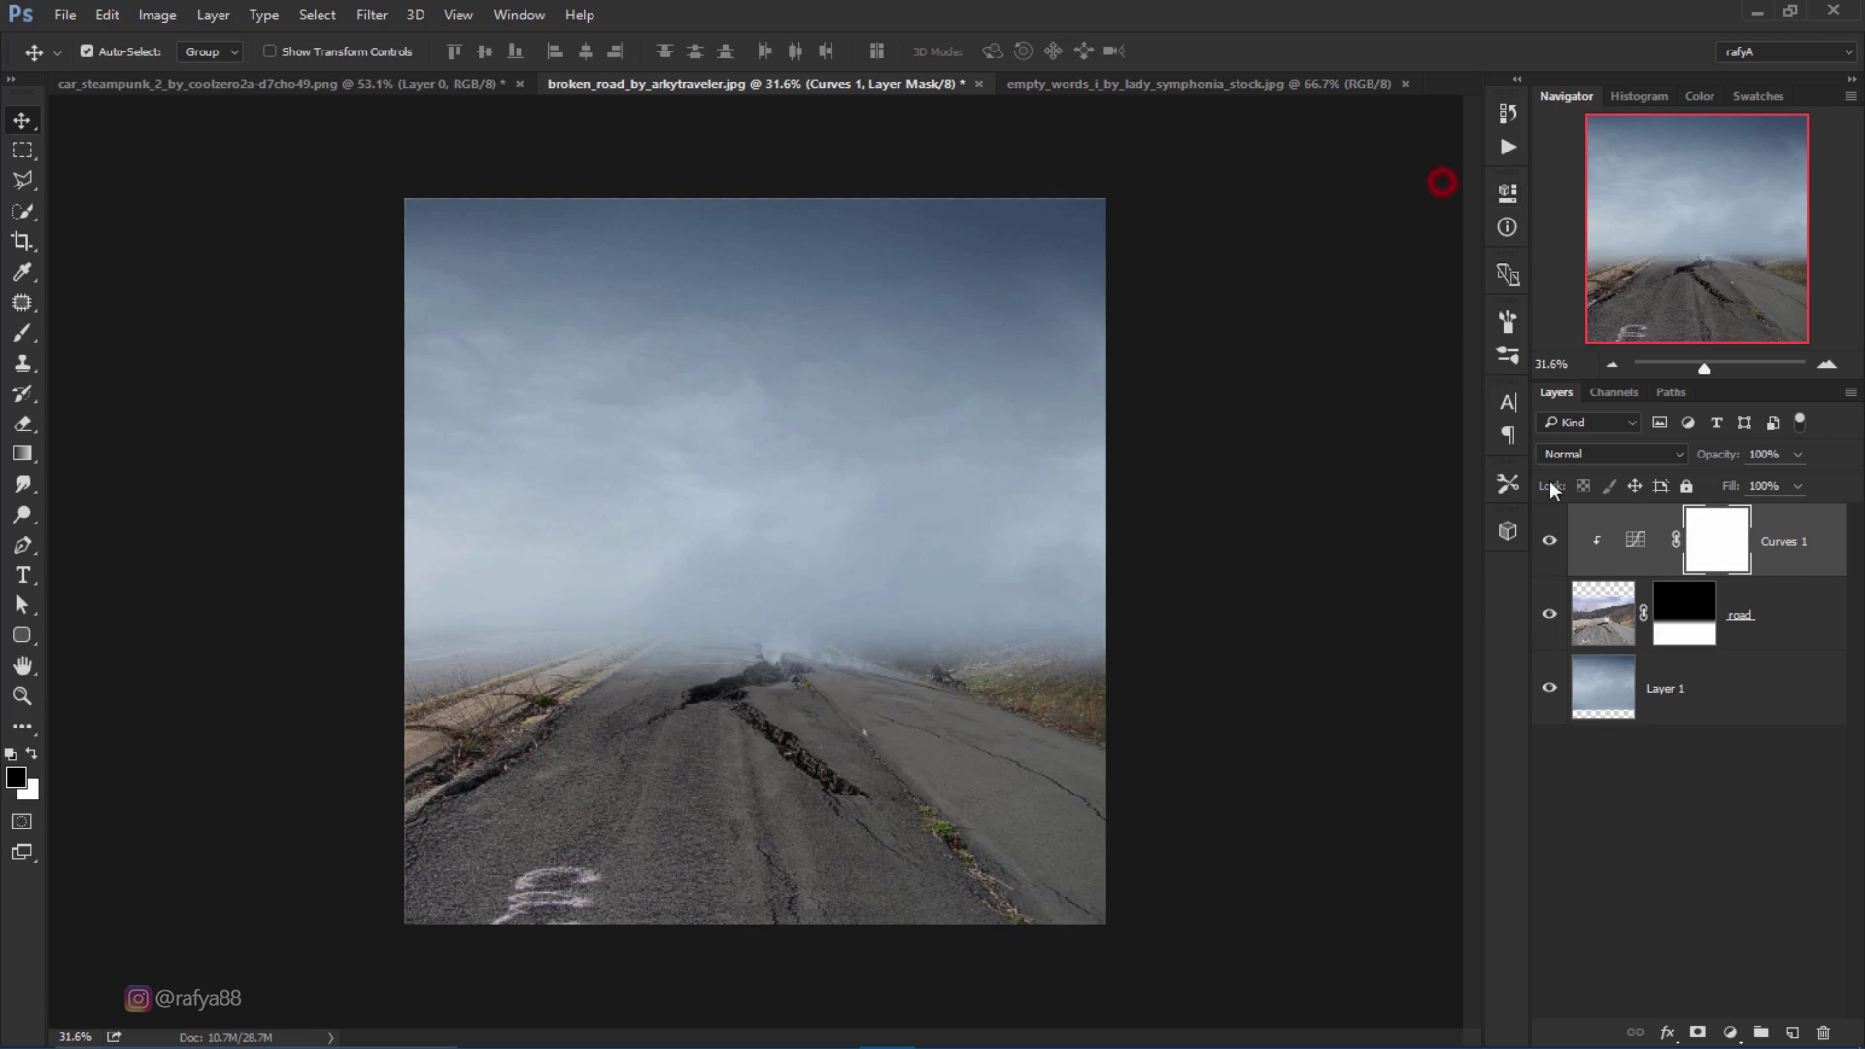
Step: Paint the Curves mask over the road centre with a 900 px brush at 25% opacity
{"action": "left_click", "coordinate": [1717, 537]}
{"action": "left_click", "coordinate": [30, 336]}
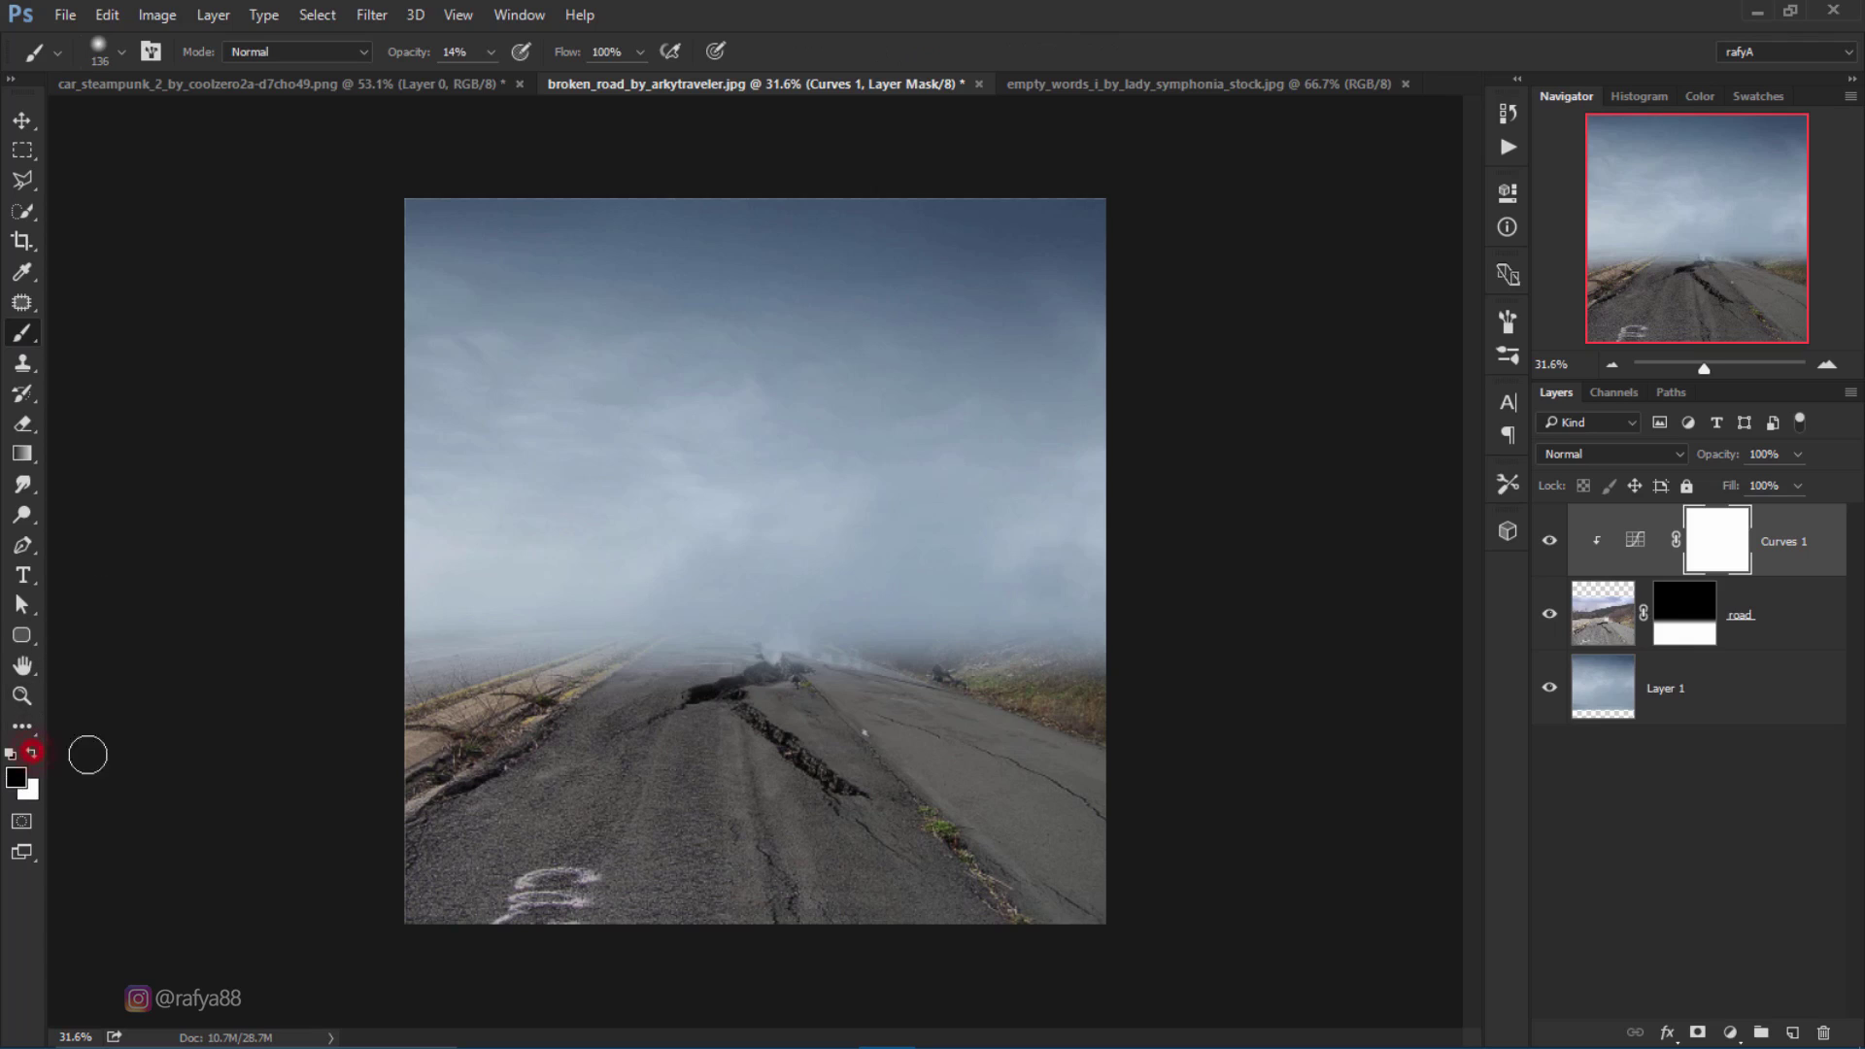
{"action": "left_click_drag", "start_coordinate": [410, 56], "coordinate": [422, 56]}
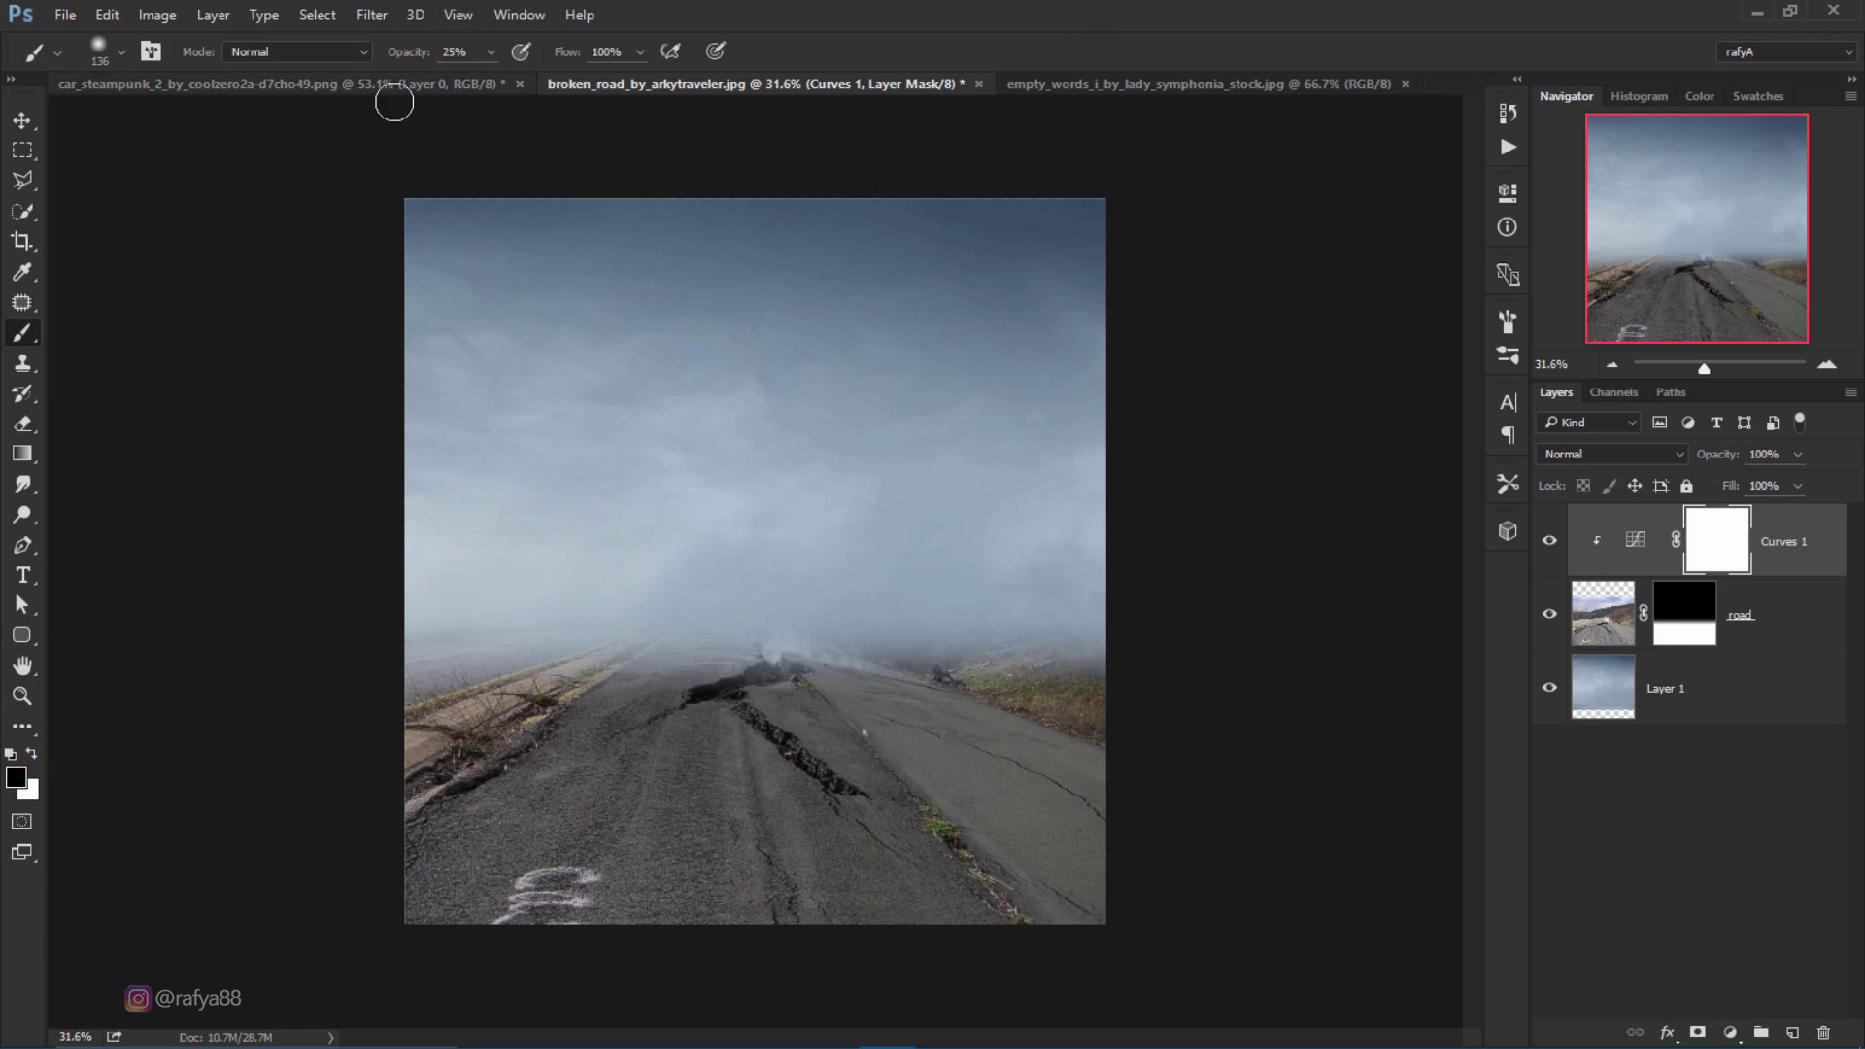
{"action": "key", "text": "bracketright"}
{"action": "key", "text": "bracketright"}
{"action": "key", "text": "bracketright"}
{"action": "key", "text": "bracketright"}
{"action": "key", "text": "bracketright"}
{"action": "key", "text": "bracketright"}
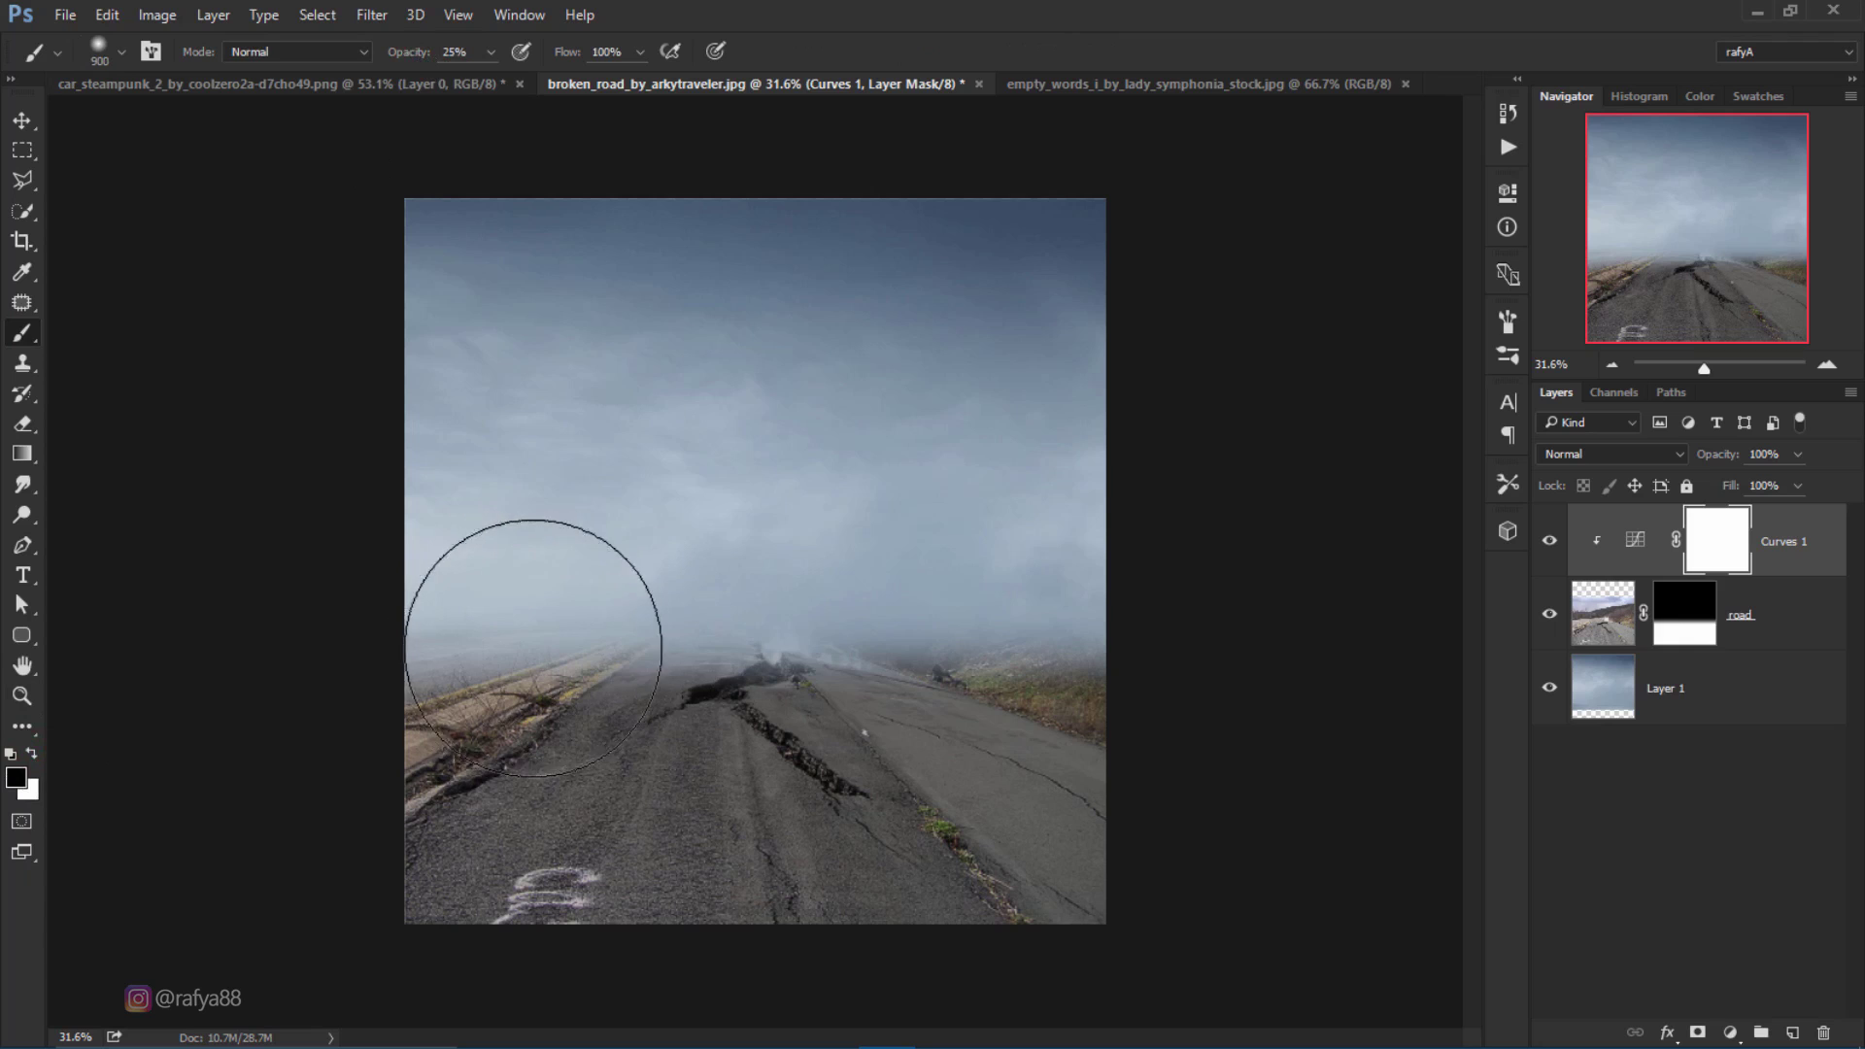
{"action": "key", "text": "bracketright"}
{"action": "left_click", "coordinate": [692, 661]}
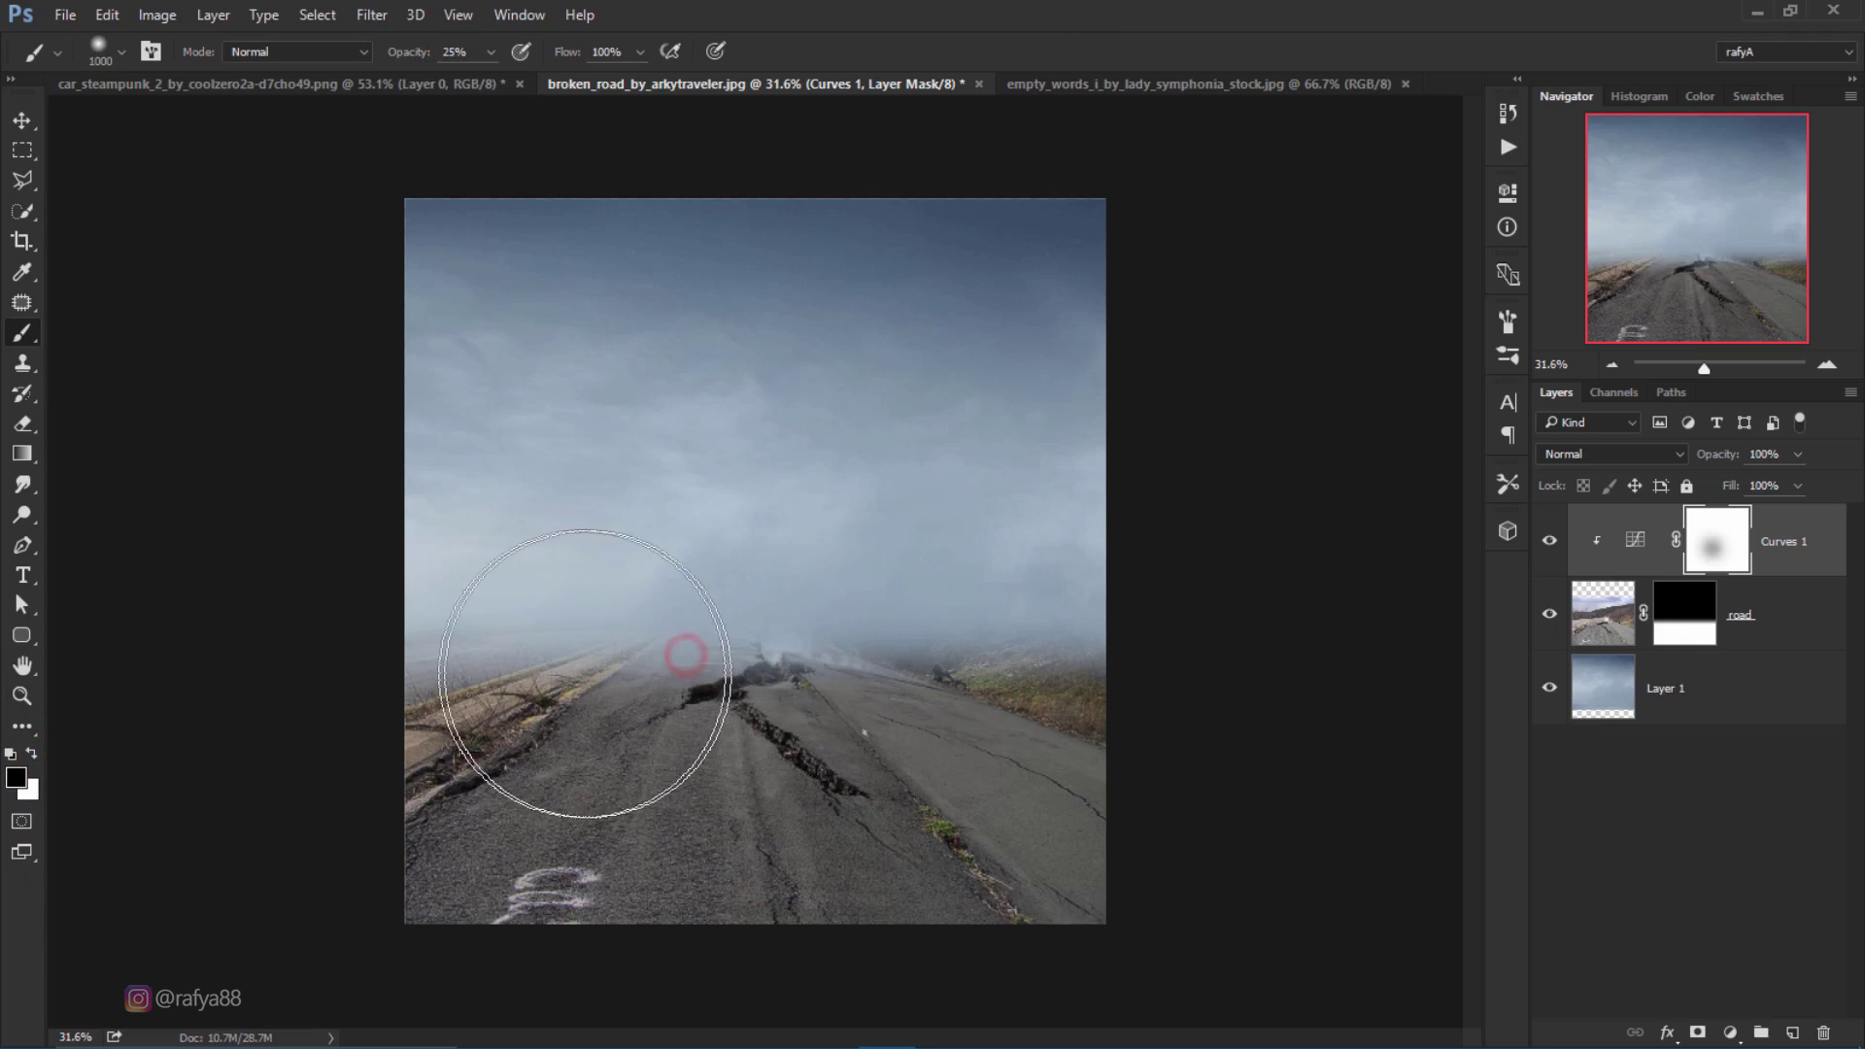
{"action": "mouse_move", "coordinate": [595, 666]}
{"action": "left_mouse_down"}
{"action": "mouse_move", "coordinate": [832, 708]}
{"action": "mouse_move", "coordinate": [475, 695]}
{"action": "mouse_move", "coordinate": [751, 633]}
{"action": "mouse_move", "coordinate": [466, 594]}
{"action": "left_mouse_up"}
{"action": "left_click_drag", "start_coordinate": [557, 632], "coordinate": [728, 583]}
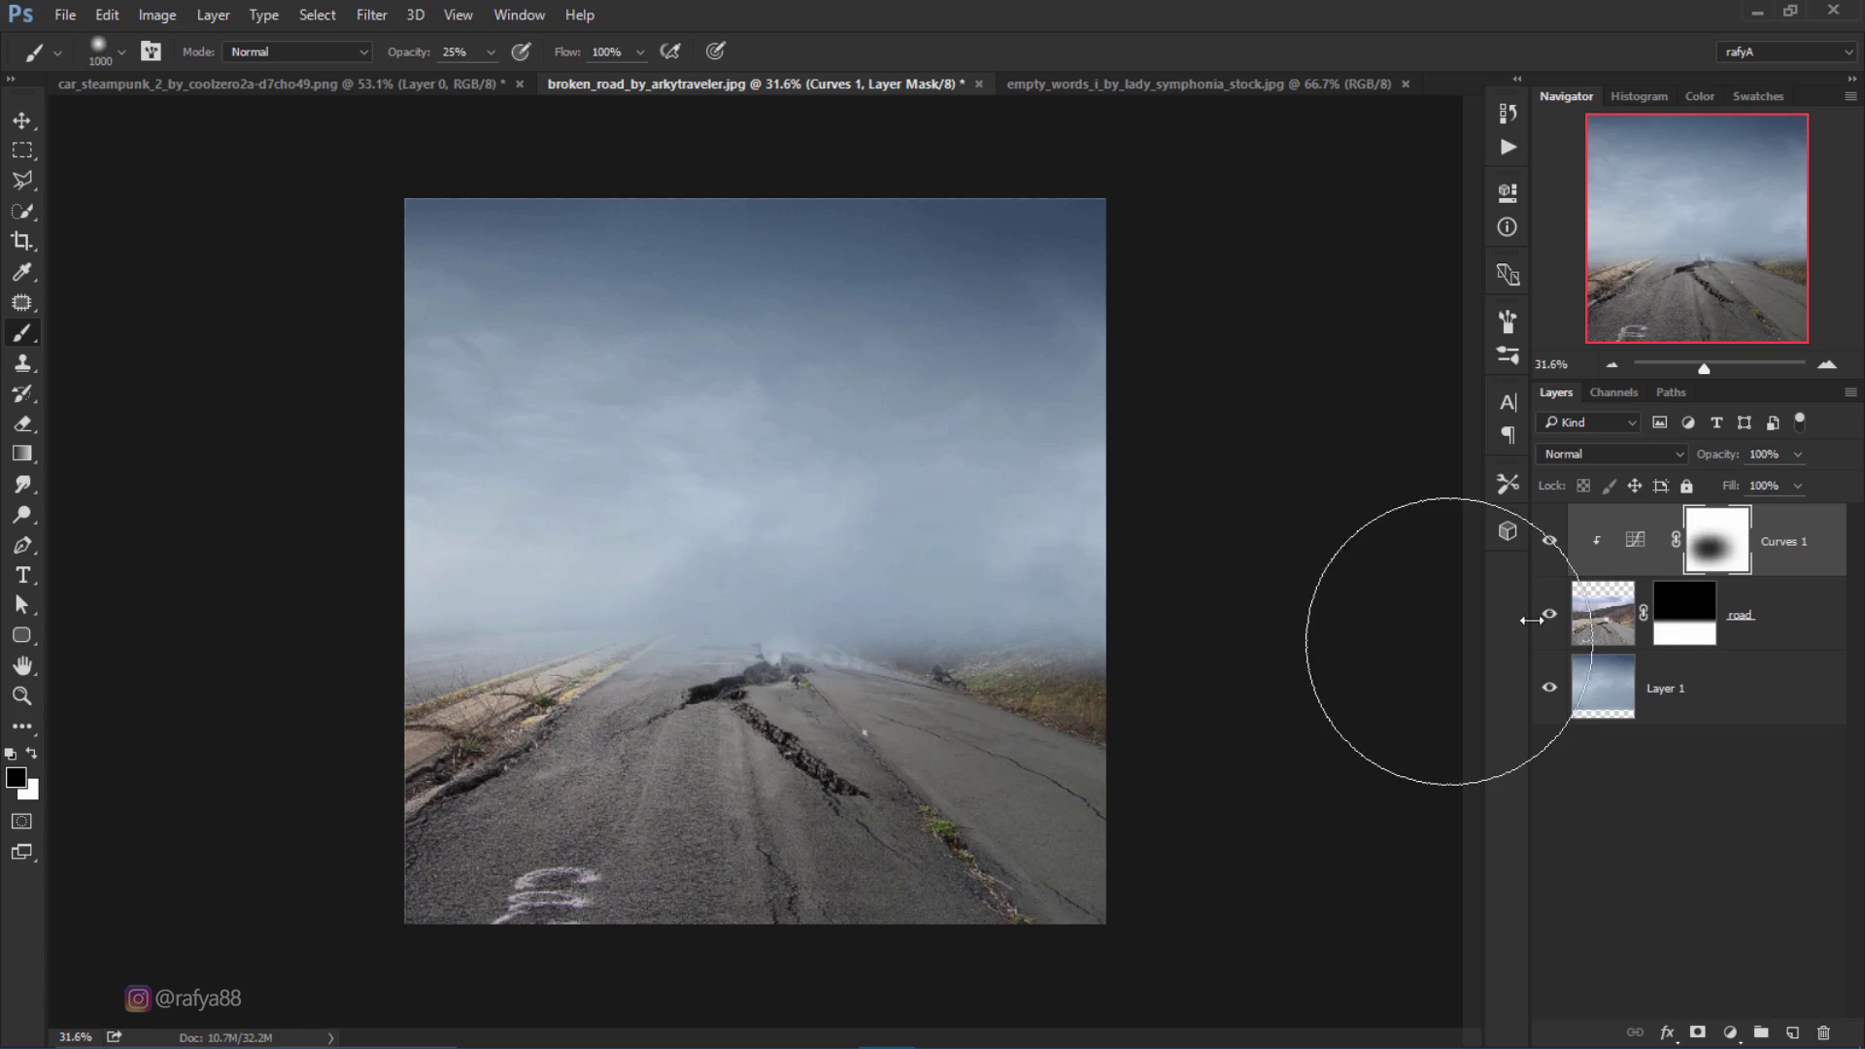
Step: Darken the curve further, paint more black on its mask, and toggle it to compare
{"action": "double_click", "coordinate": [1635, 540]}
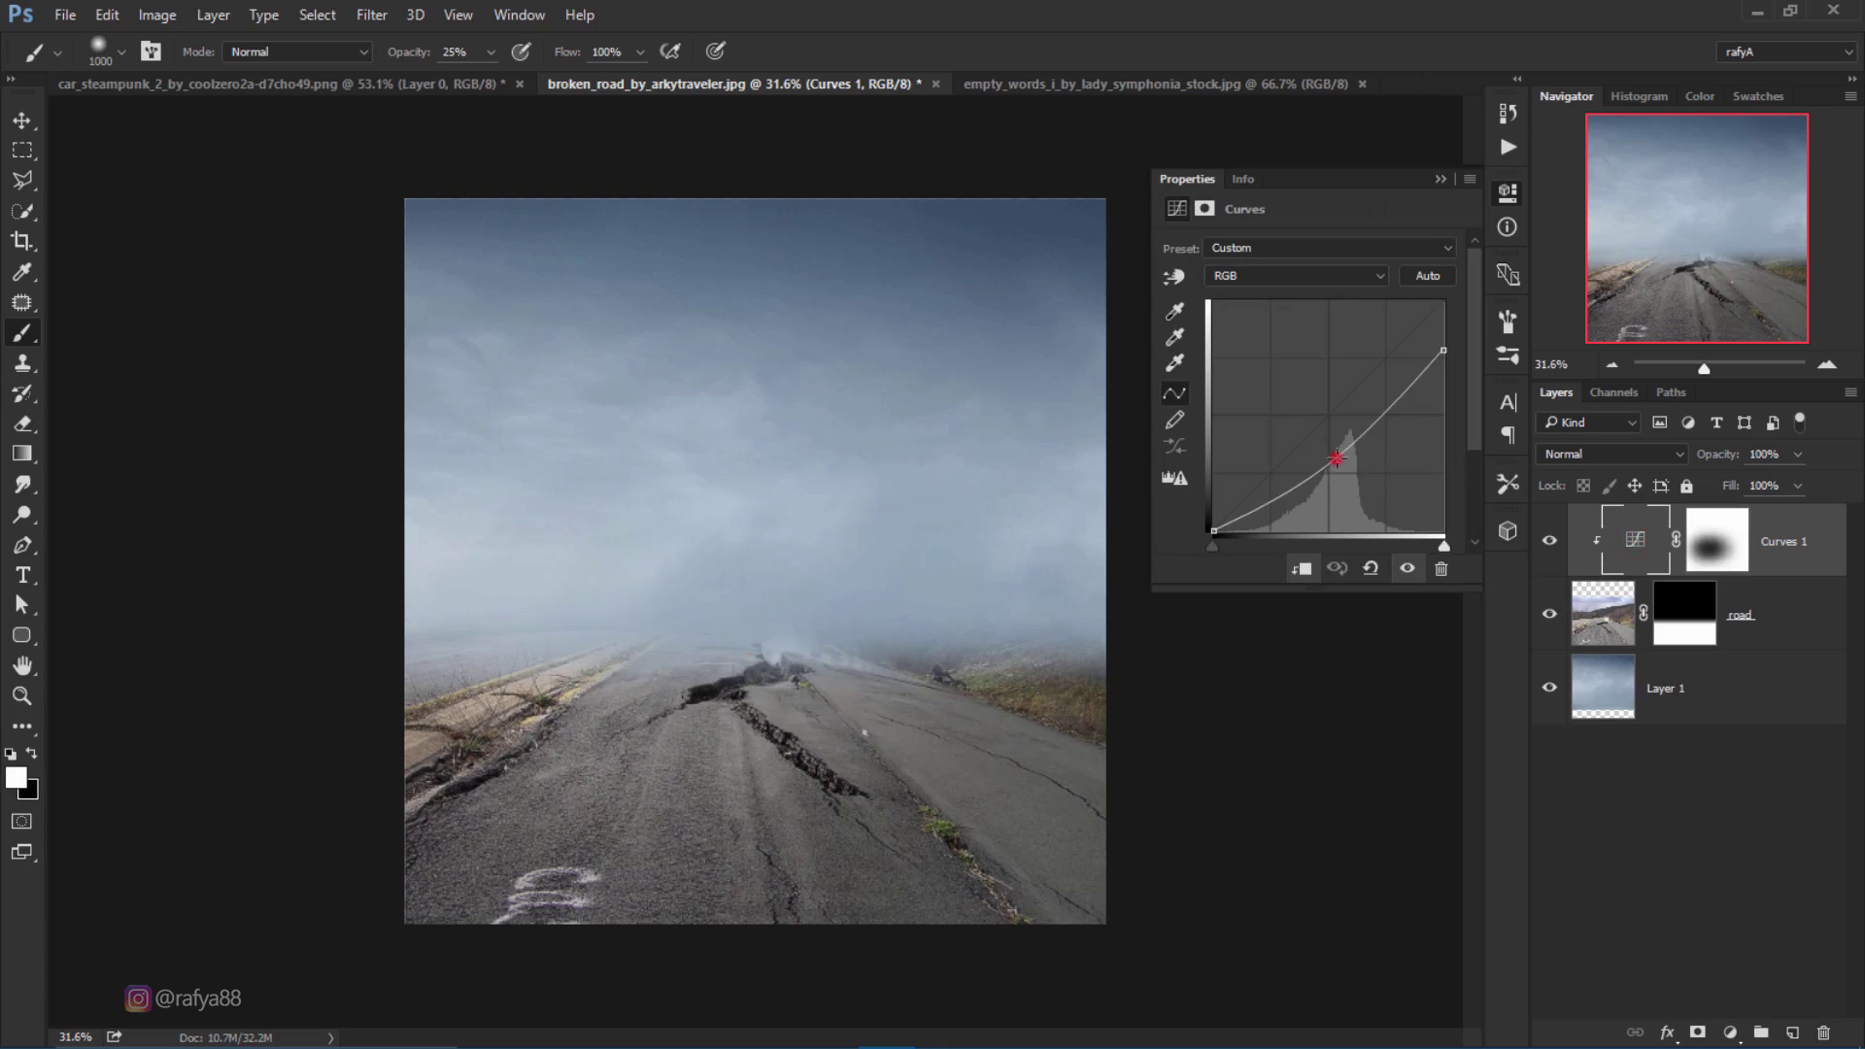
{"action": "left_click_drag", "start_coordinate": [1337, 458], "coordinate": [1343, 465]}
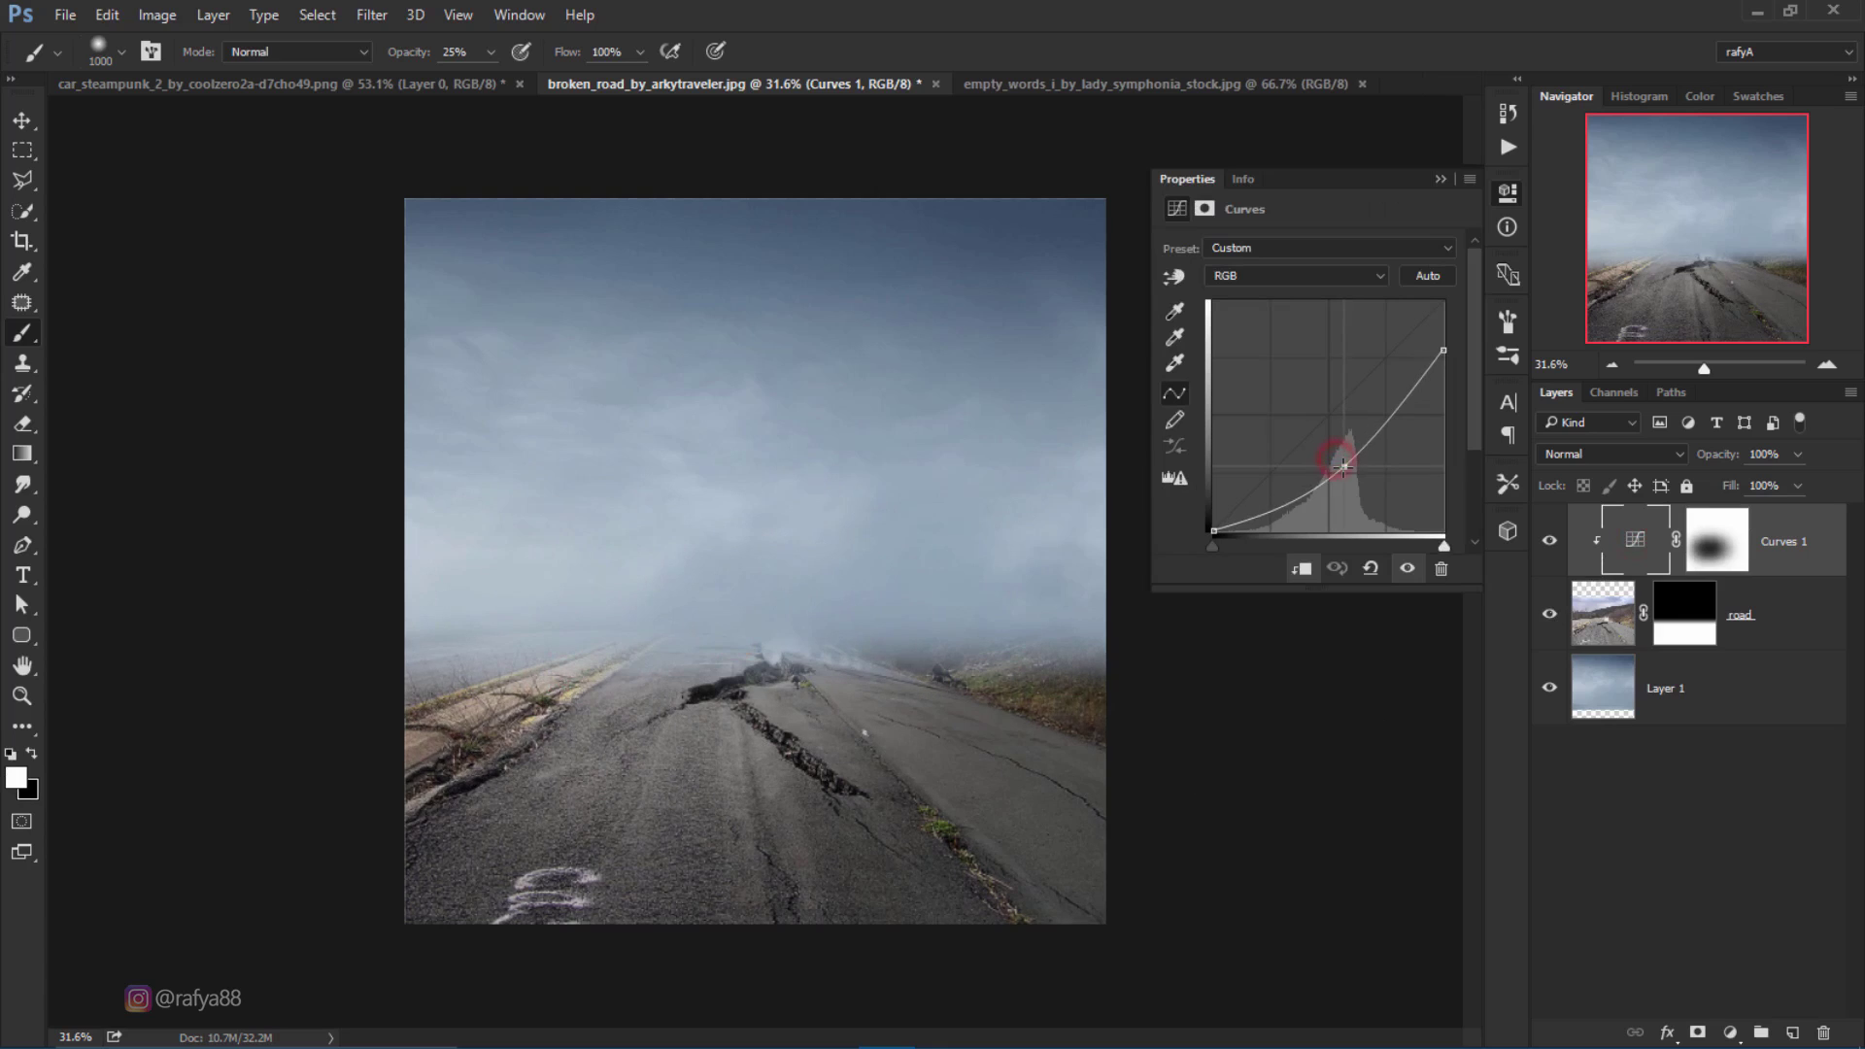
{"action": "left_click", "coordinate": [1439, 180]}
{"action": "left_click", "coordinate": [1720, 536]}
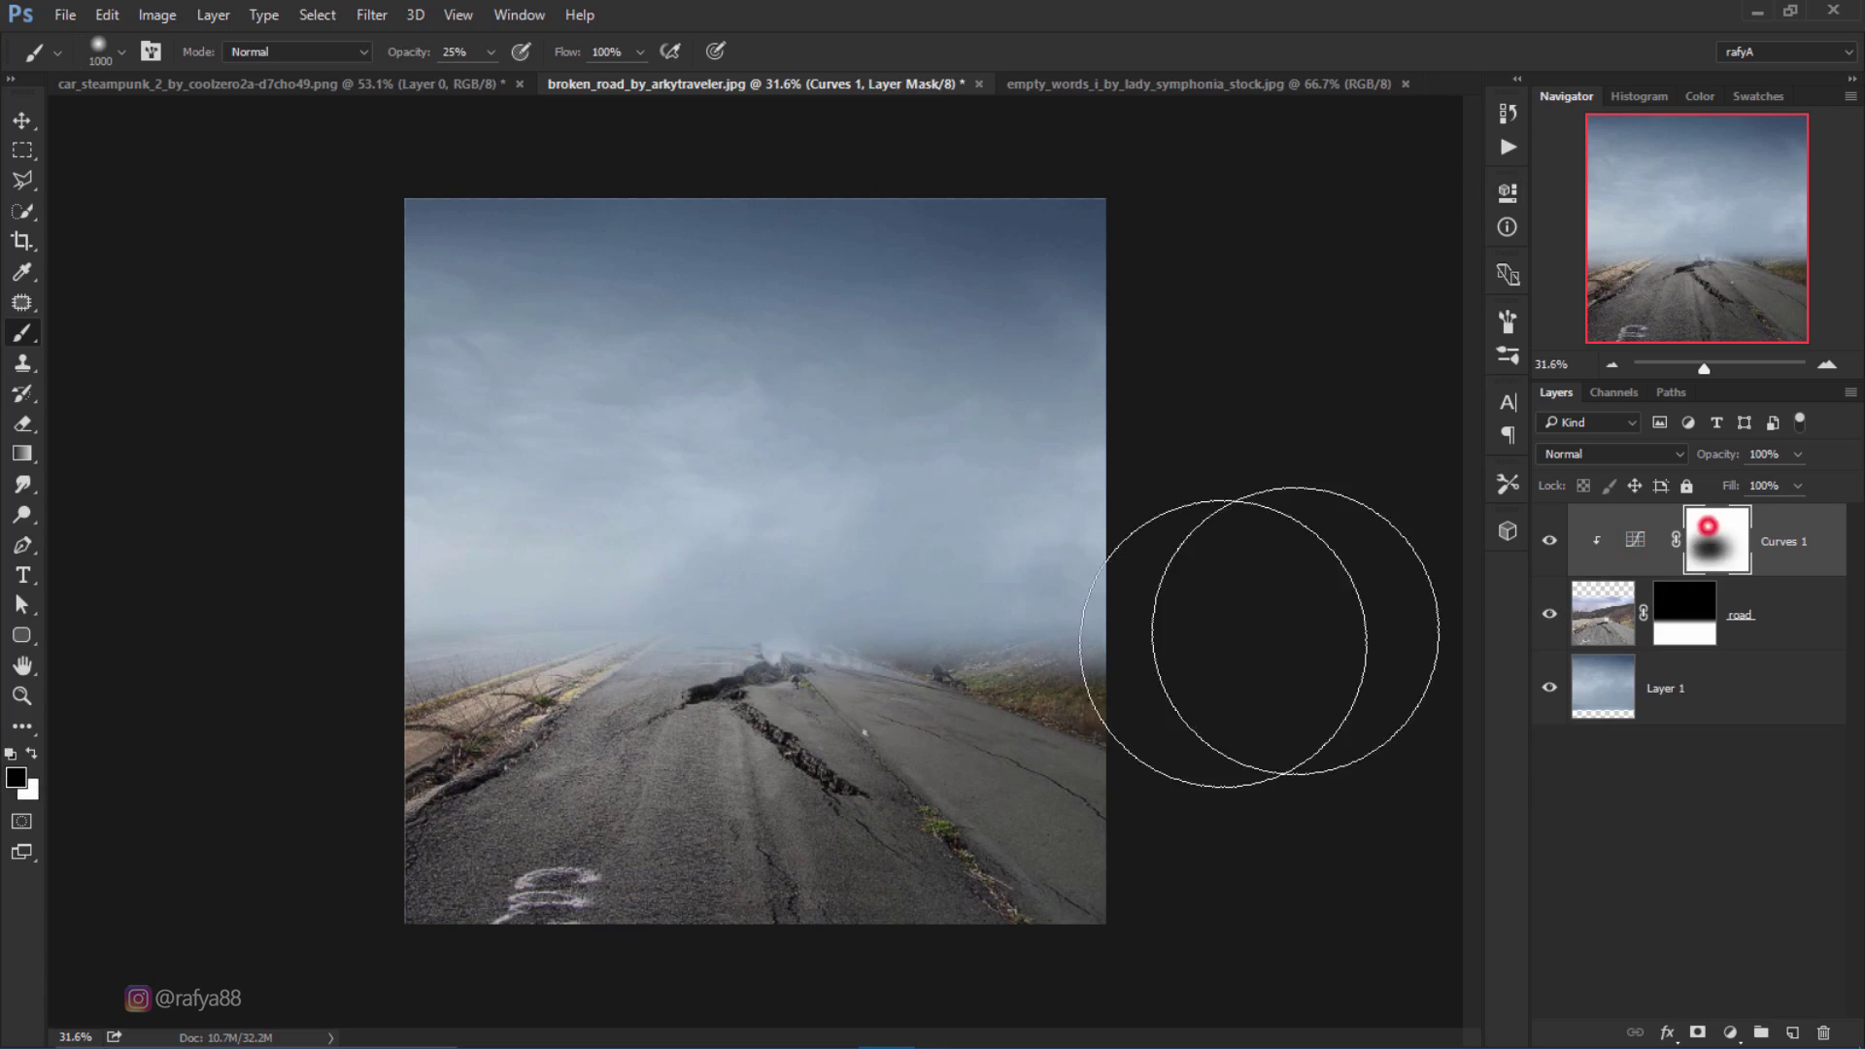
{"action": "key", "text": "x"}
{"action": "left_click", "coordinate": [949, 657]}
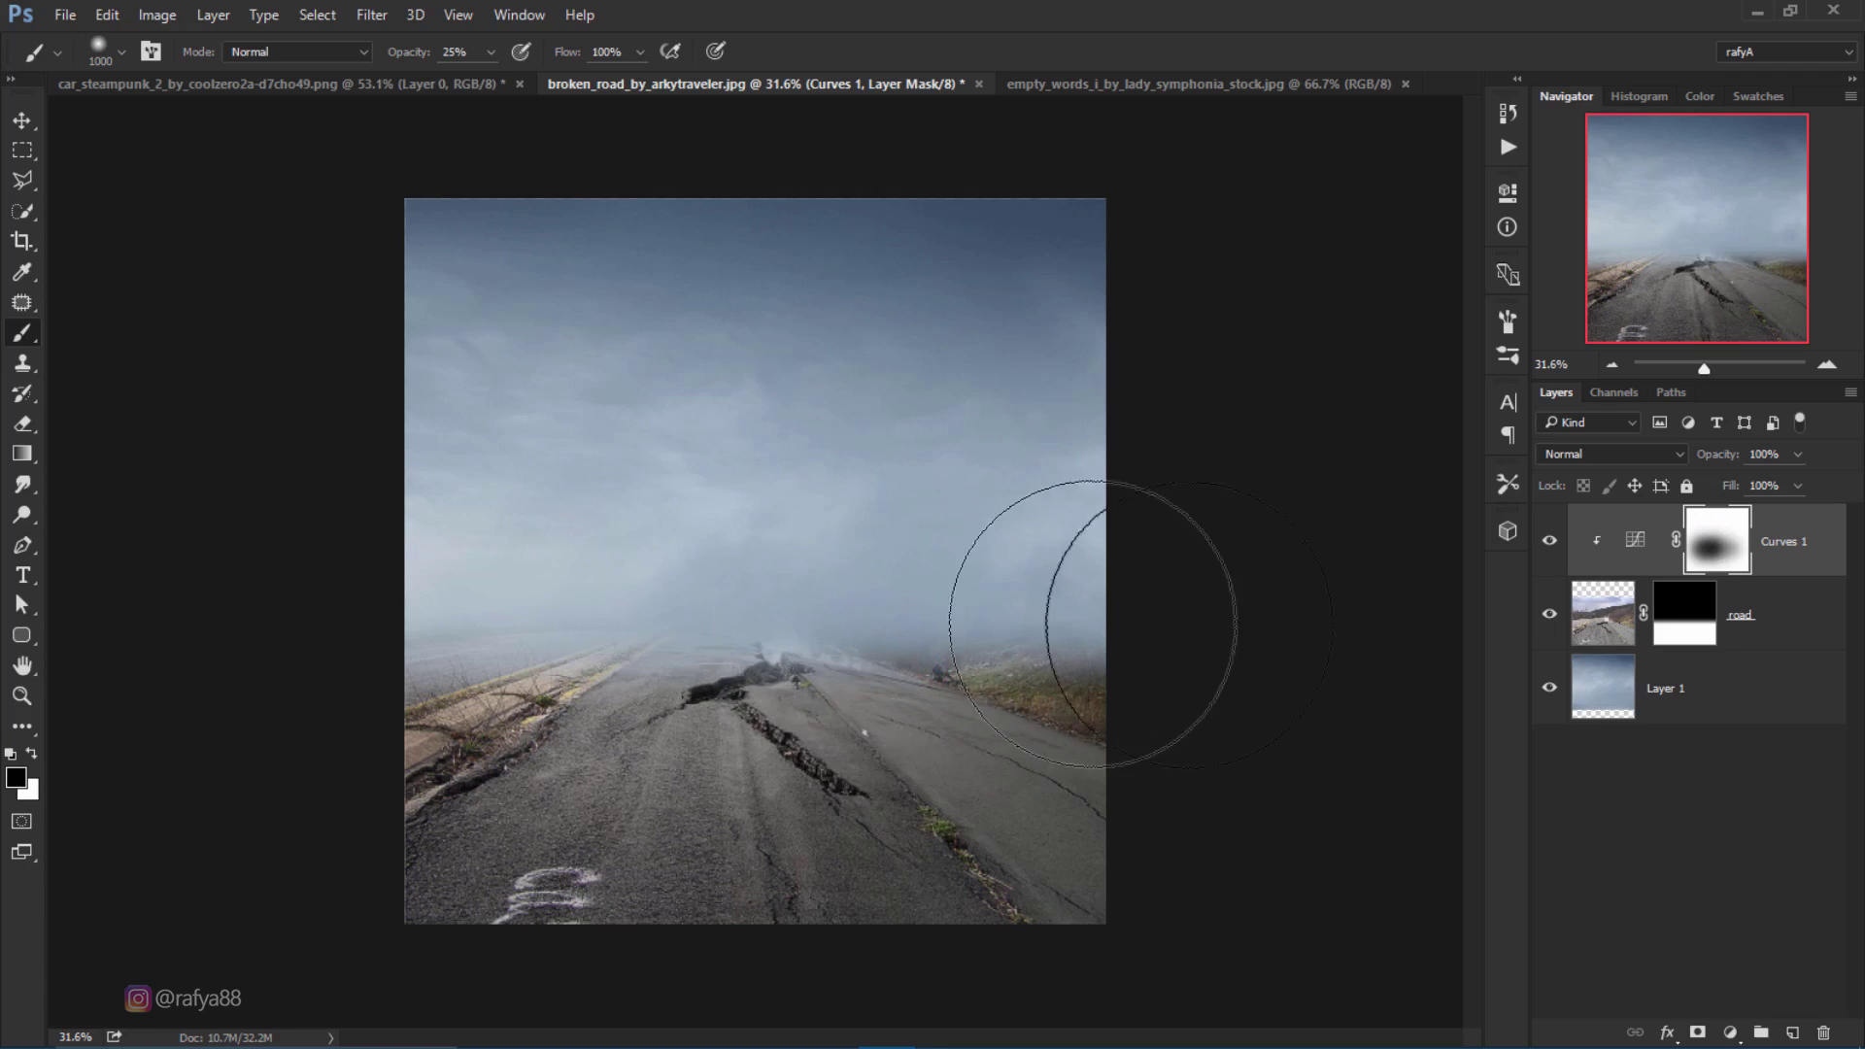
{"action": "left_click", "coordinate": [1550, 541]}
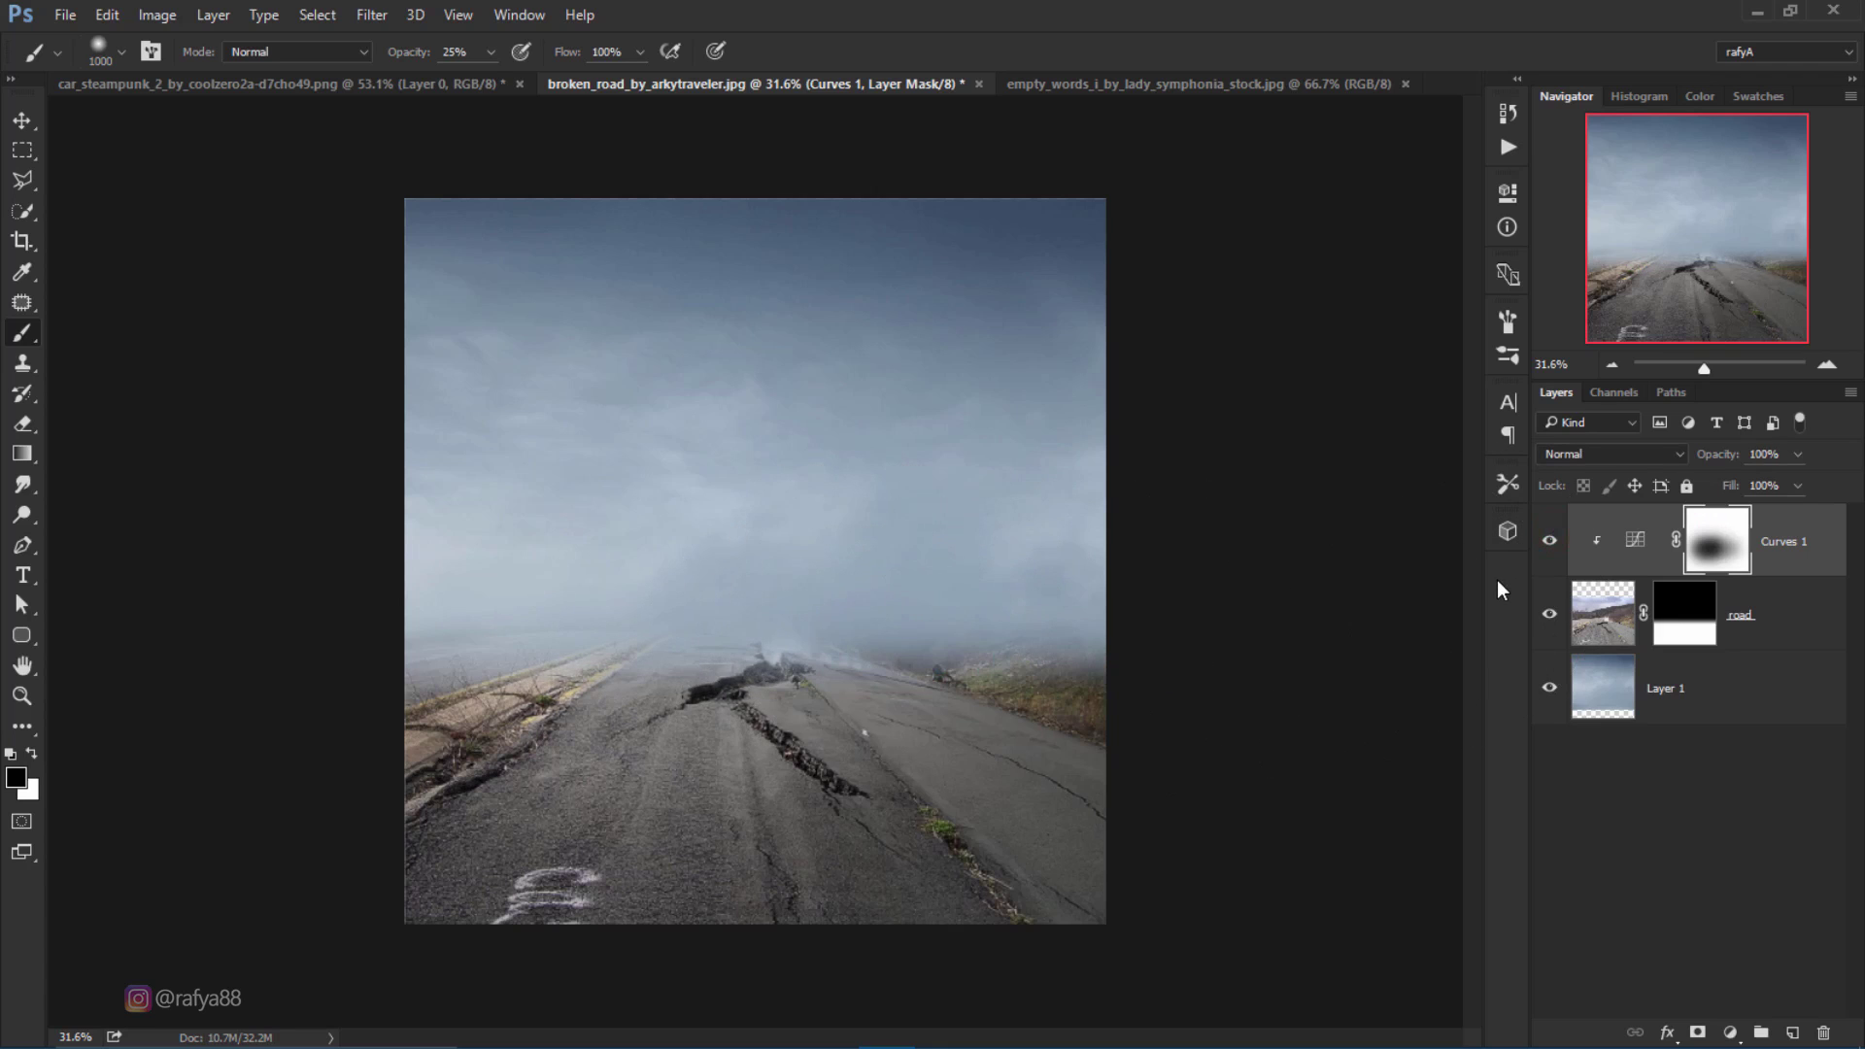
Step: Add a Color Balance clipped to road with midtones Cyan/Red -9 and Yellow/Blue +7
{"action": "left_click", "coordinate": [1729, 1032]}
{"action": "left_click", "coordinate": [1746, 770]}
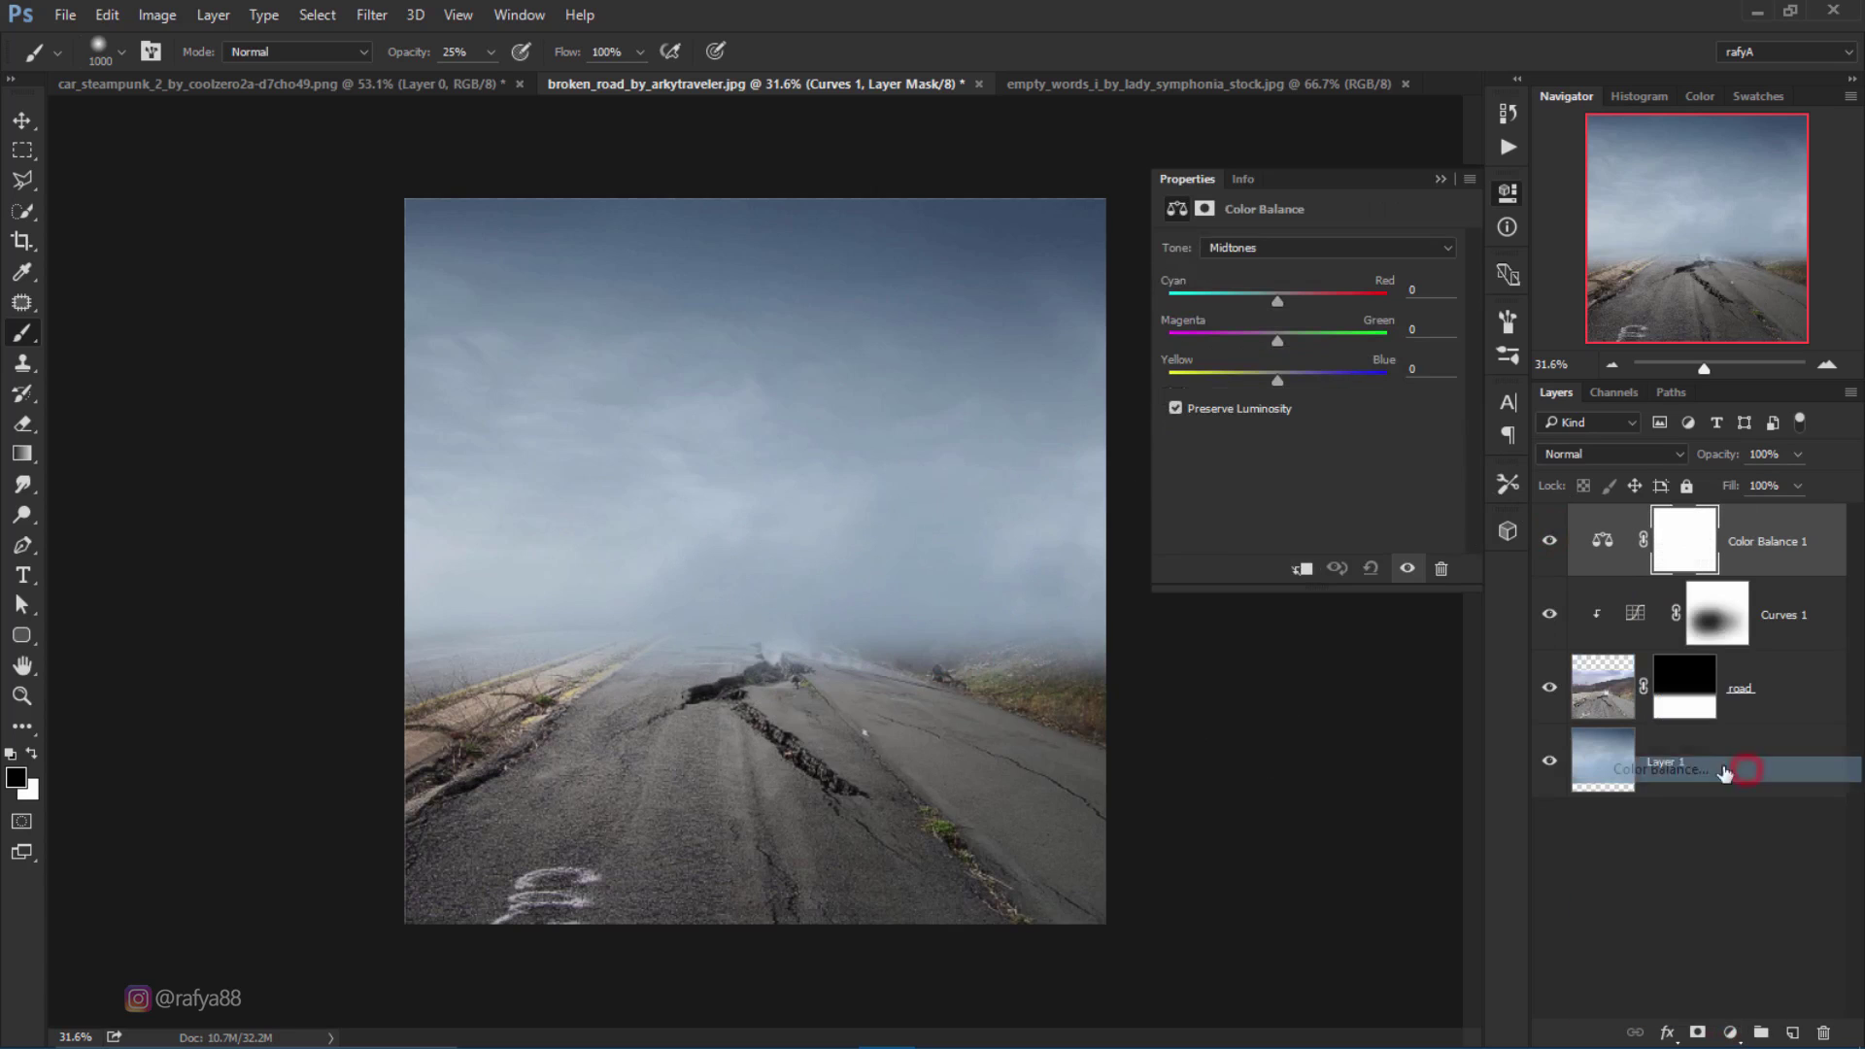
{"action": "left_click", "coordinate": [1302, 568]}
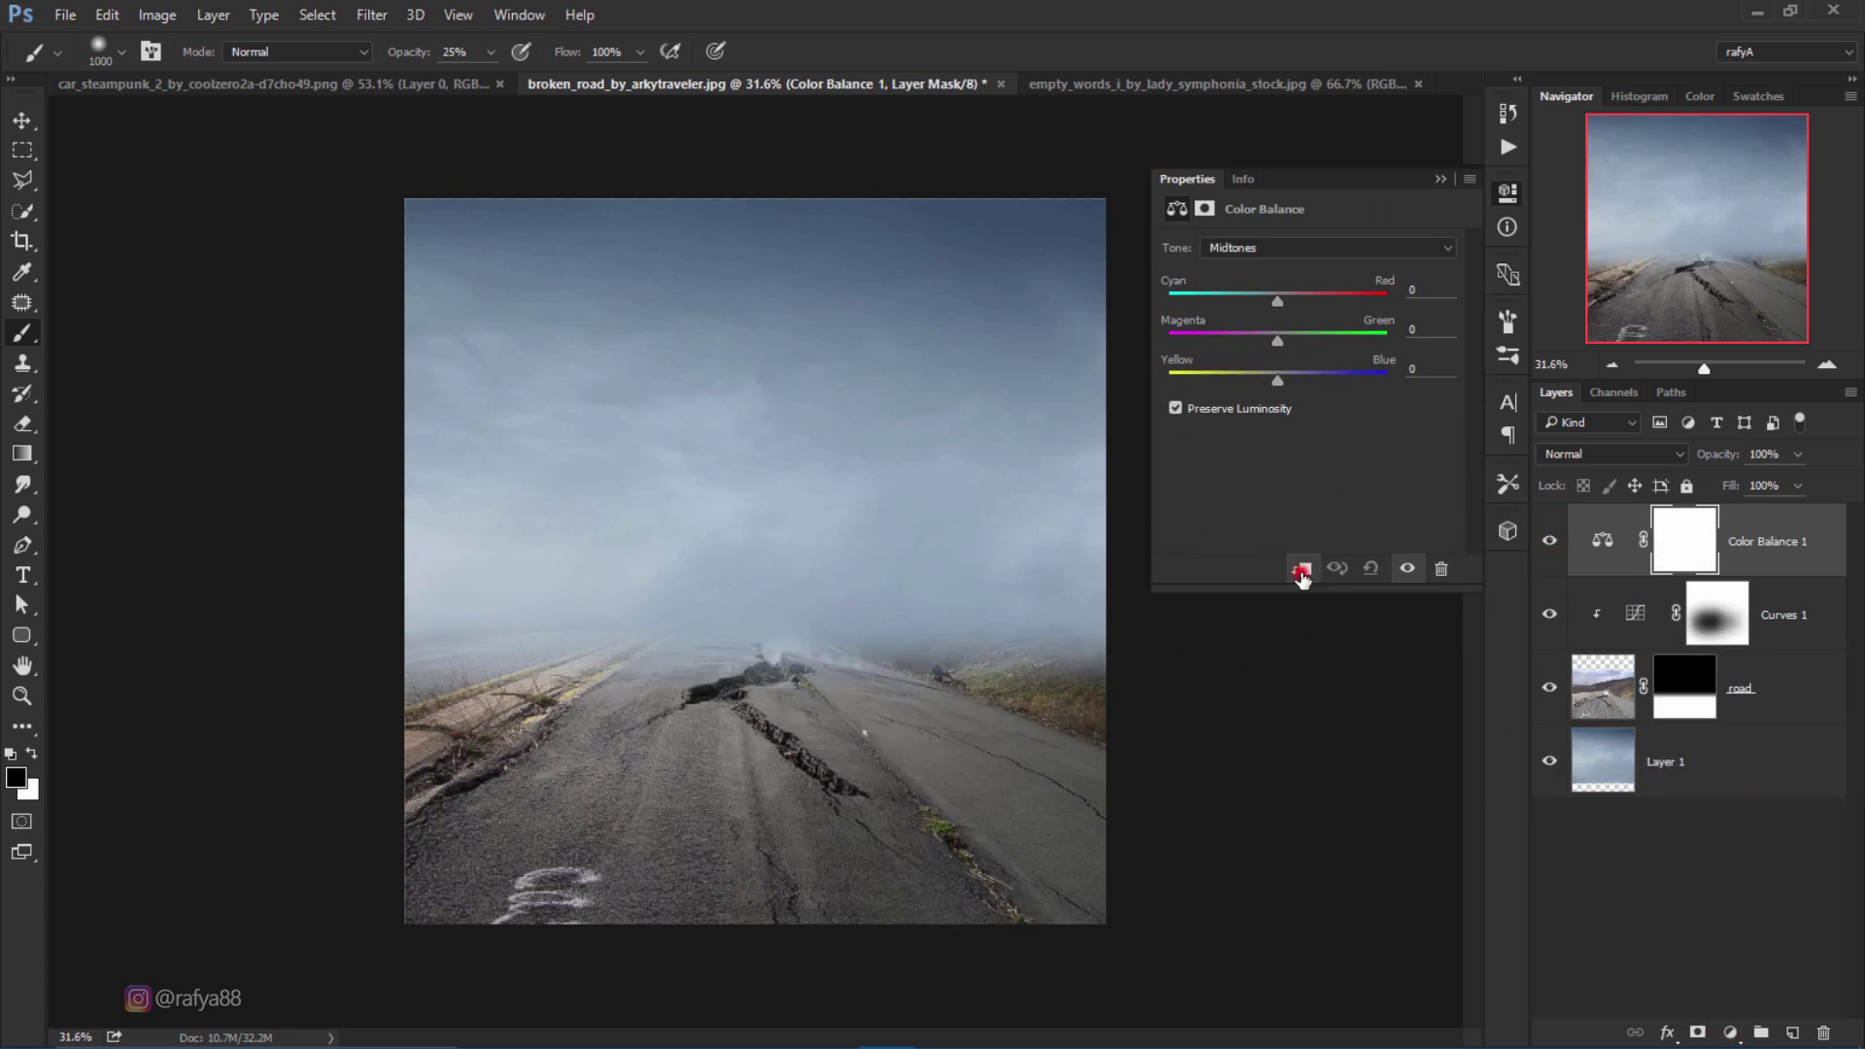
{"action": "left_click", "coordinate": [1268, 301]}
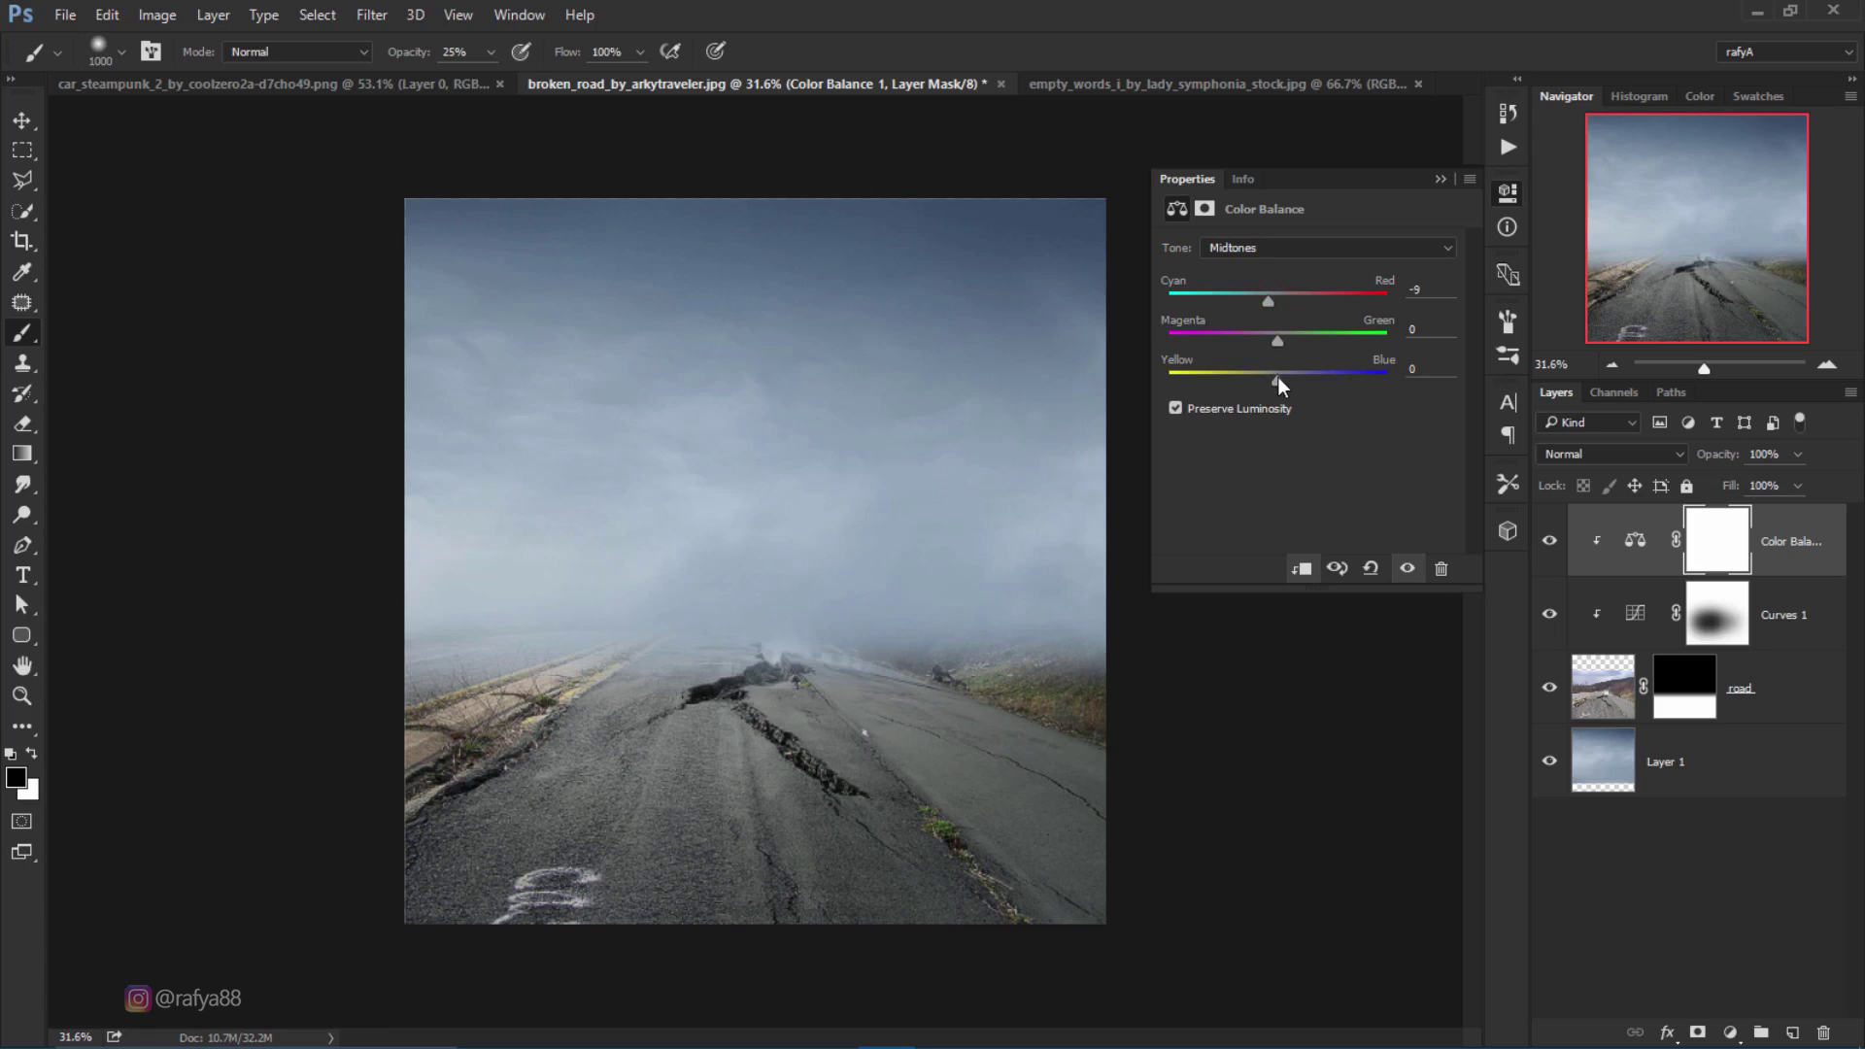
{"action": "left_click_drag", "start_coordinate": [1278, 379], "coordinate": [1288, 377]}
{"action": "left_click", "coordinate": [1442, 179]}
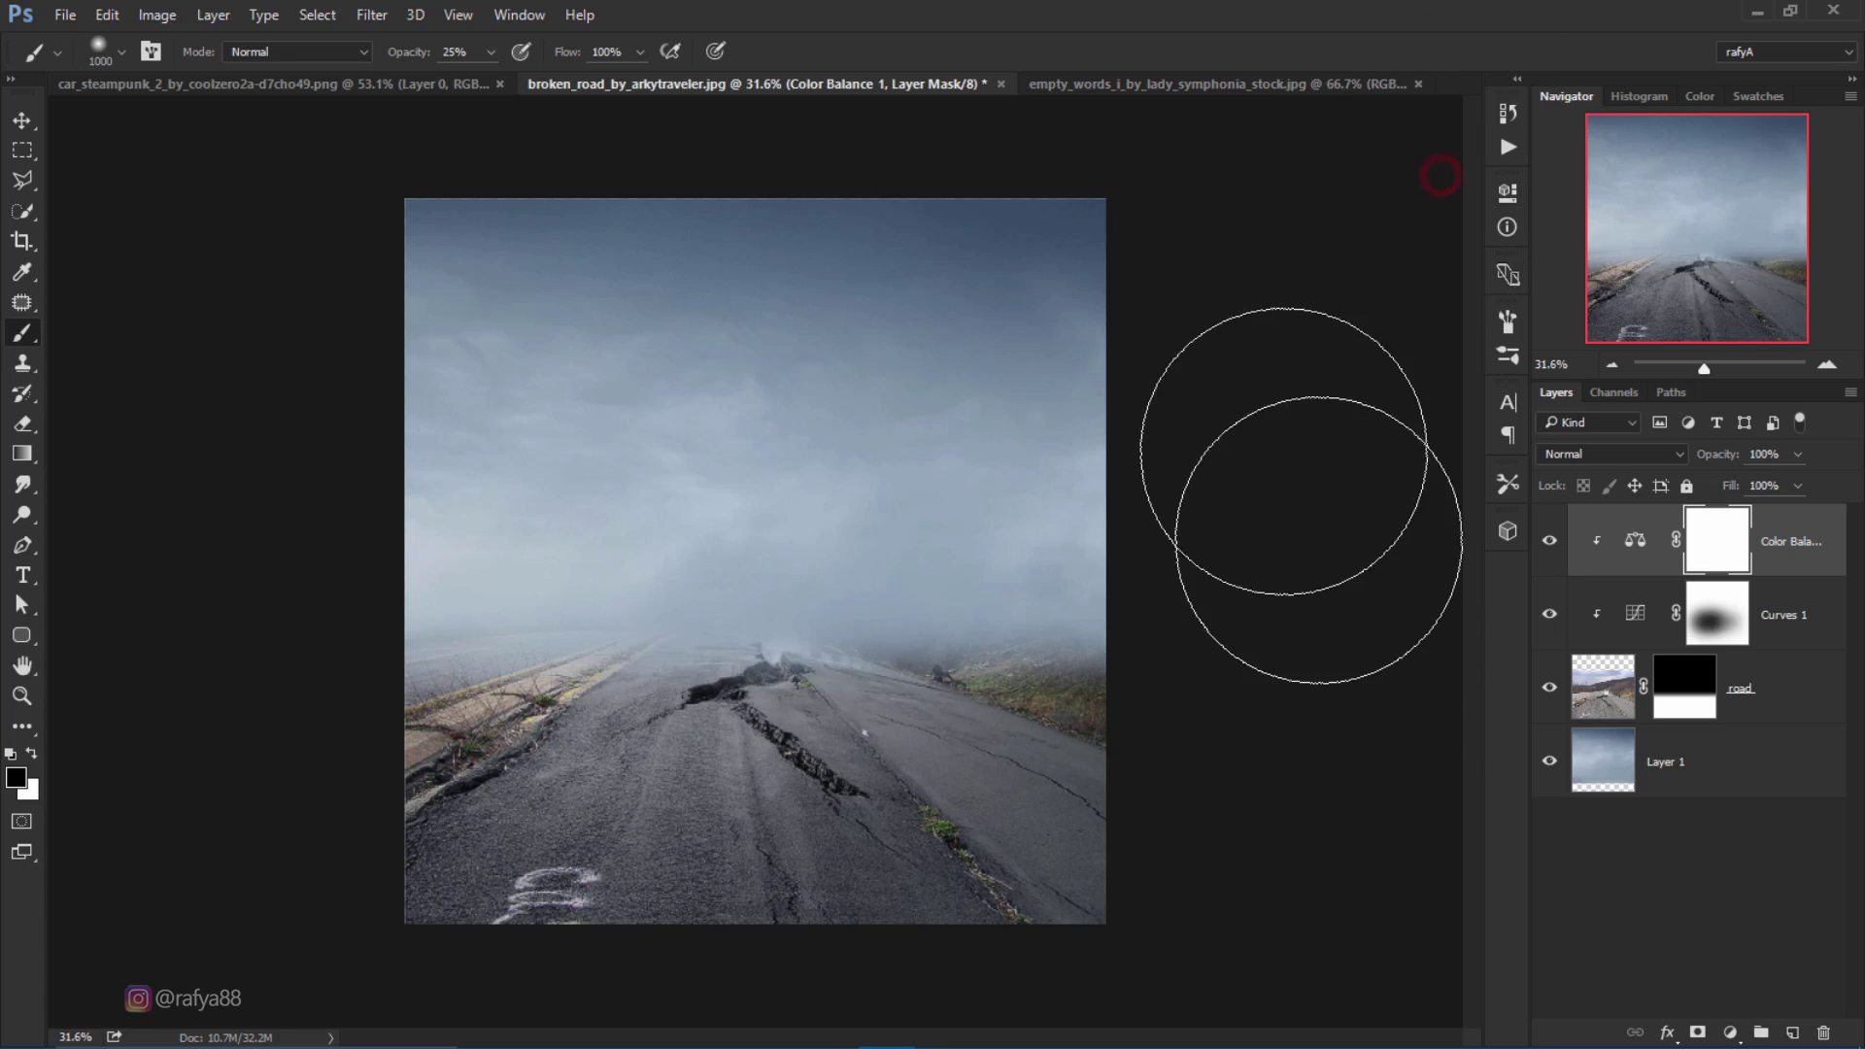
{"action": "scroll", "coordinate": [855, 612], "scroll_direction": "up", "scroll_amount": 1}
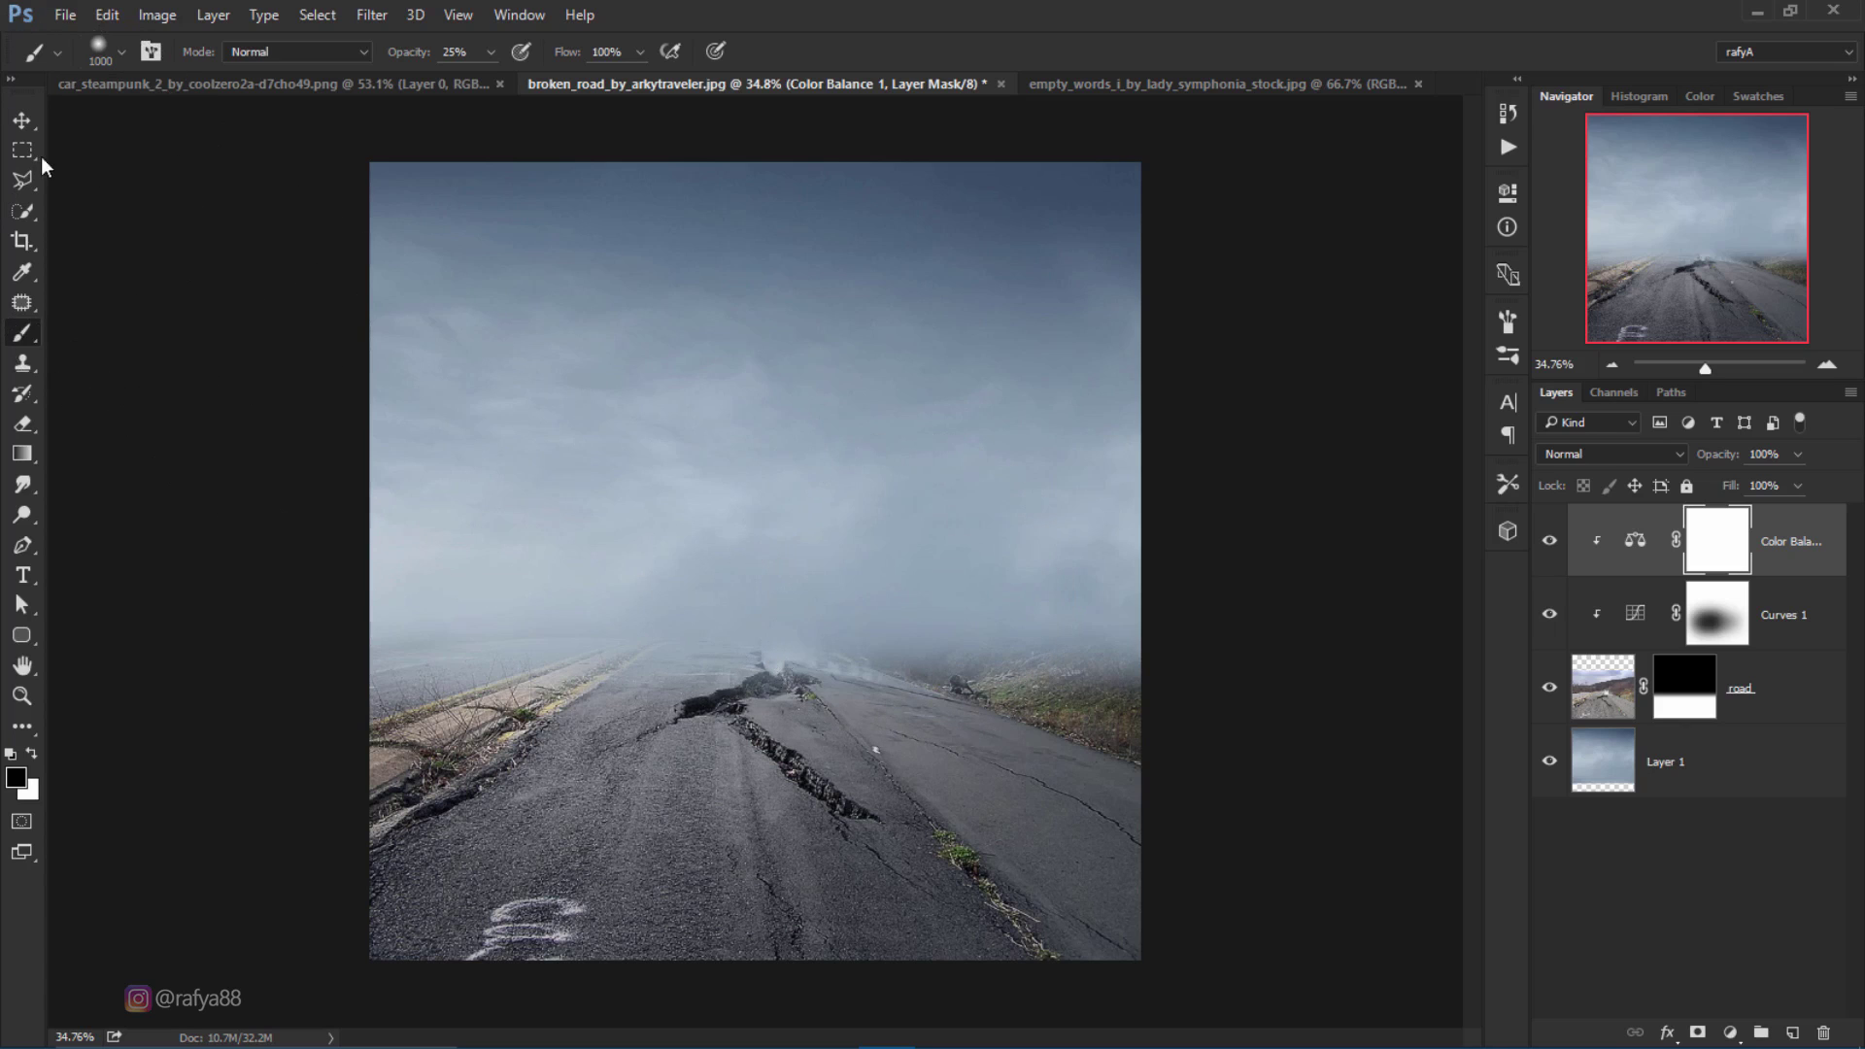
{"action": "left_click", "coordinate": [21, 121]}
Step: Drag the steampunk car into the road scene, scale it to about 62% and shift it right
{"action": "left_click", "coordinate": [303, 85]}
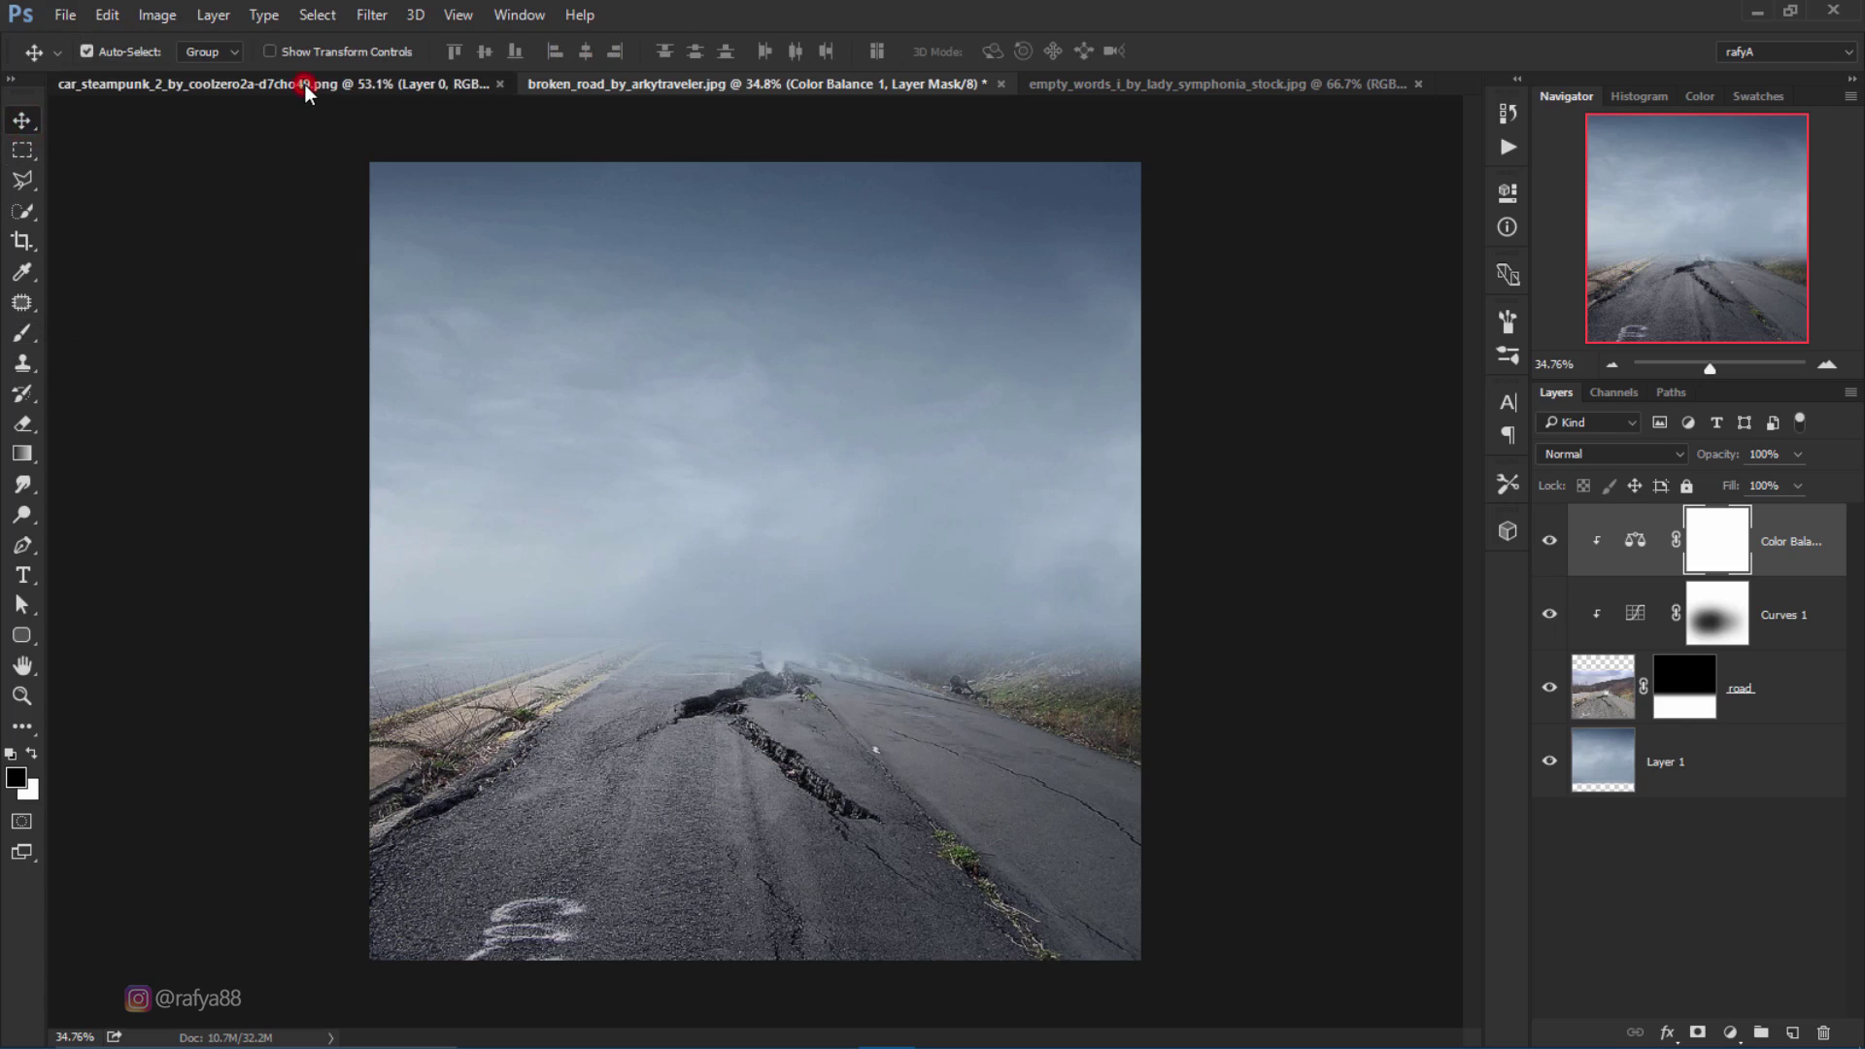
{"action": "left_click_drag", "start_coordinate": [894, 357], "coordinate": [843, 481]}
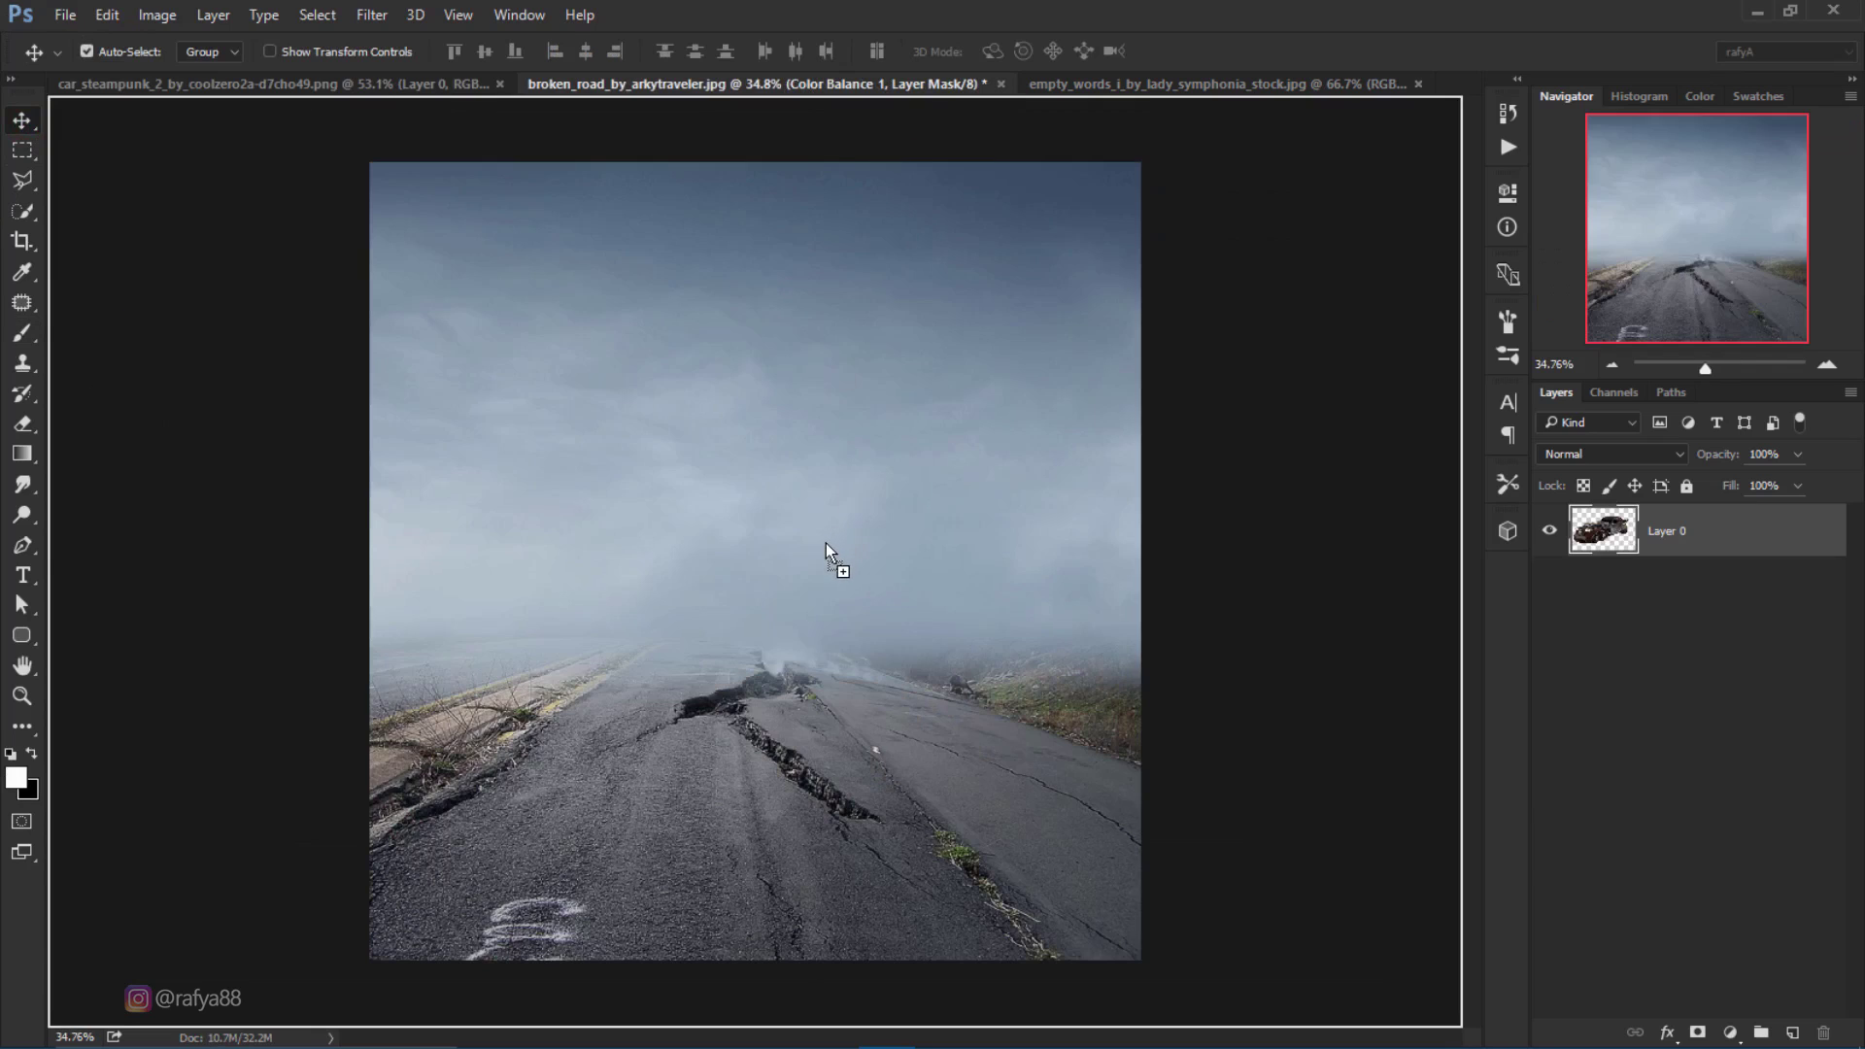
{"action": "left_click_drag", "start_coordinate": [826, 544], "coordinate": [824, 550]}
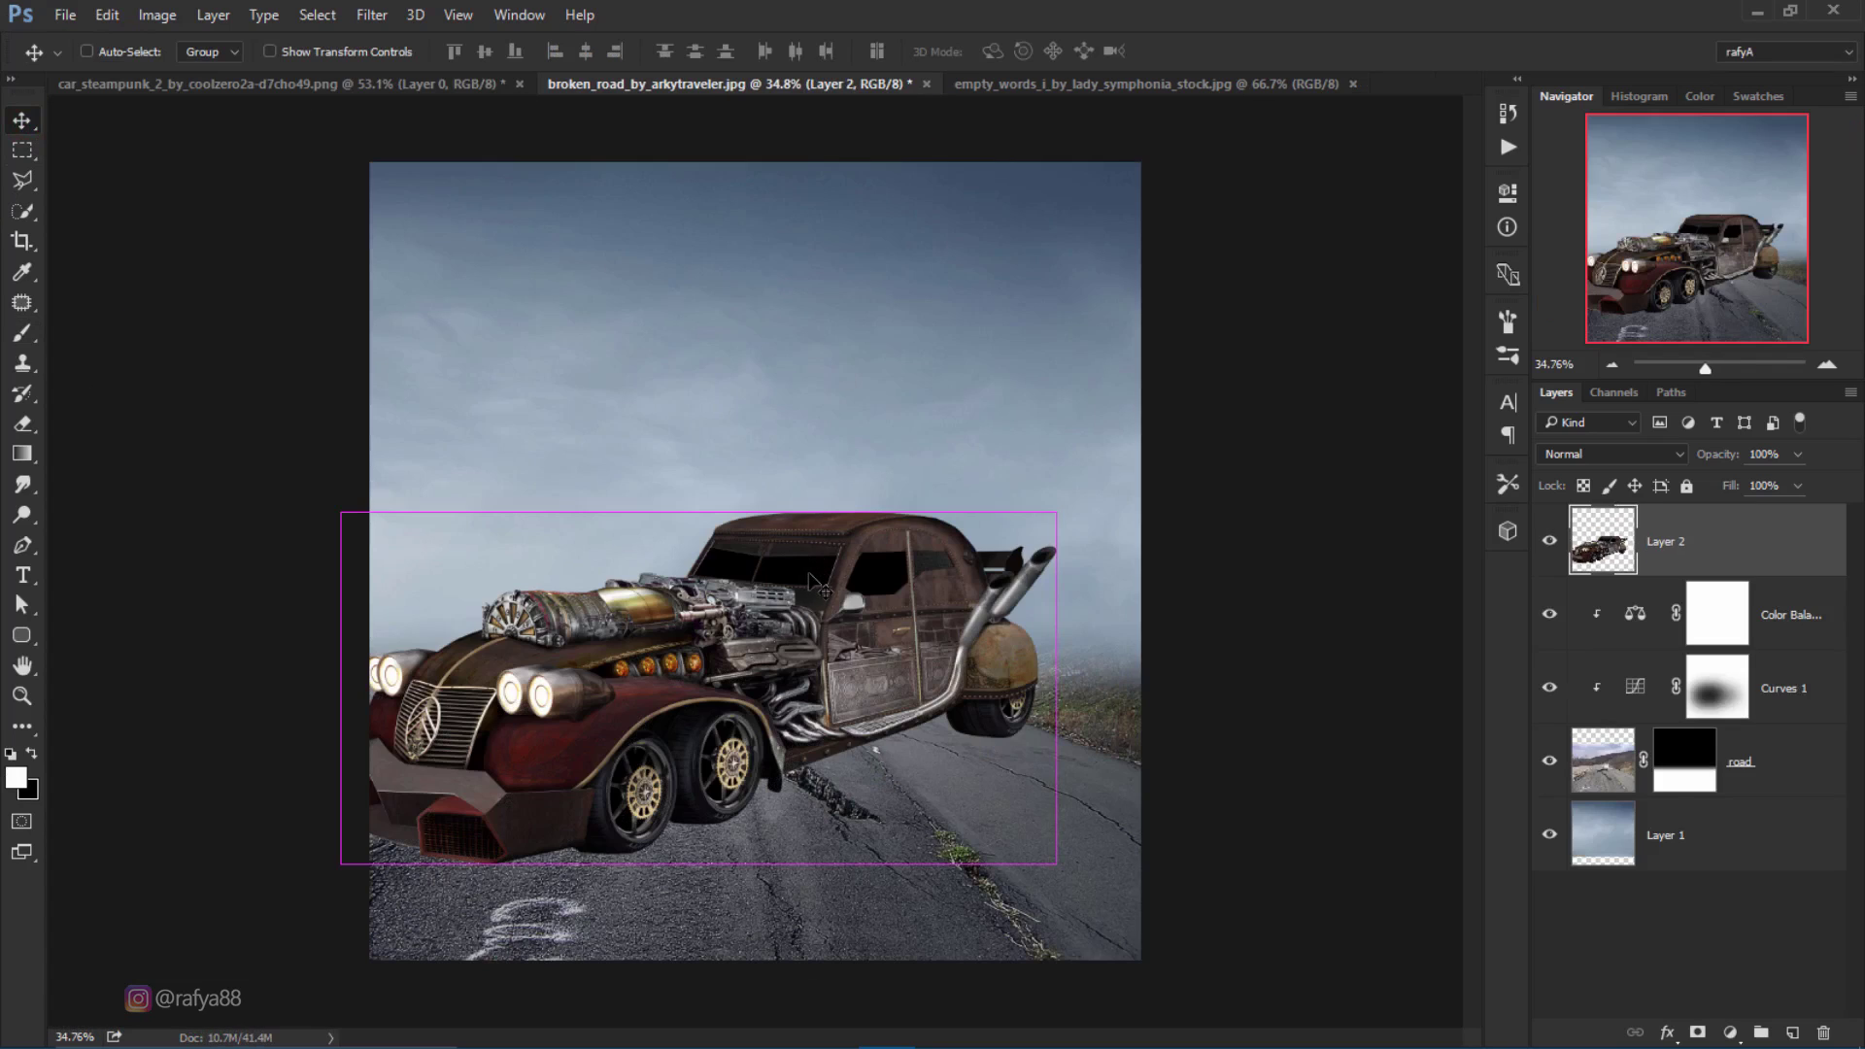
{"action": "key", "text": "ctrl+t"}
{"action": "left_click_drag", "start_coordinate": [1056, 864], "coordinate": [994, 788]}
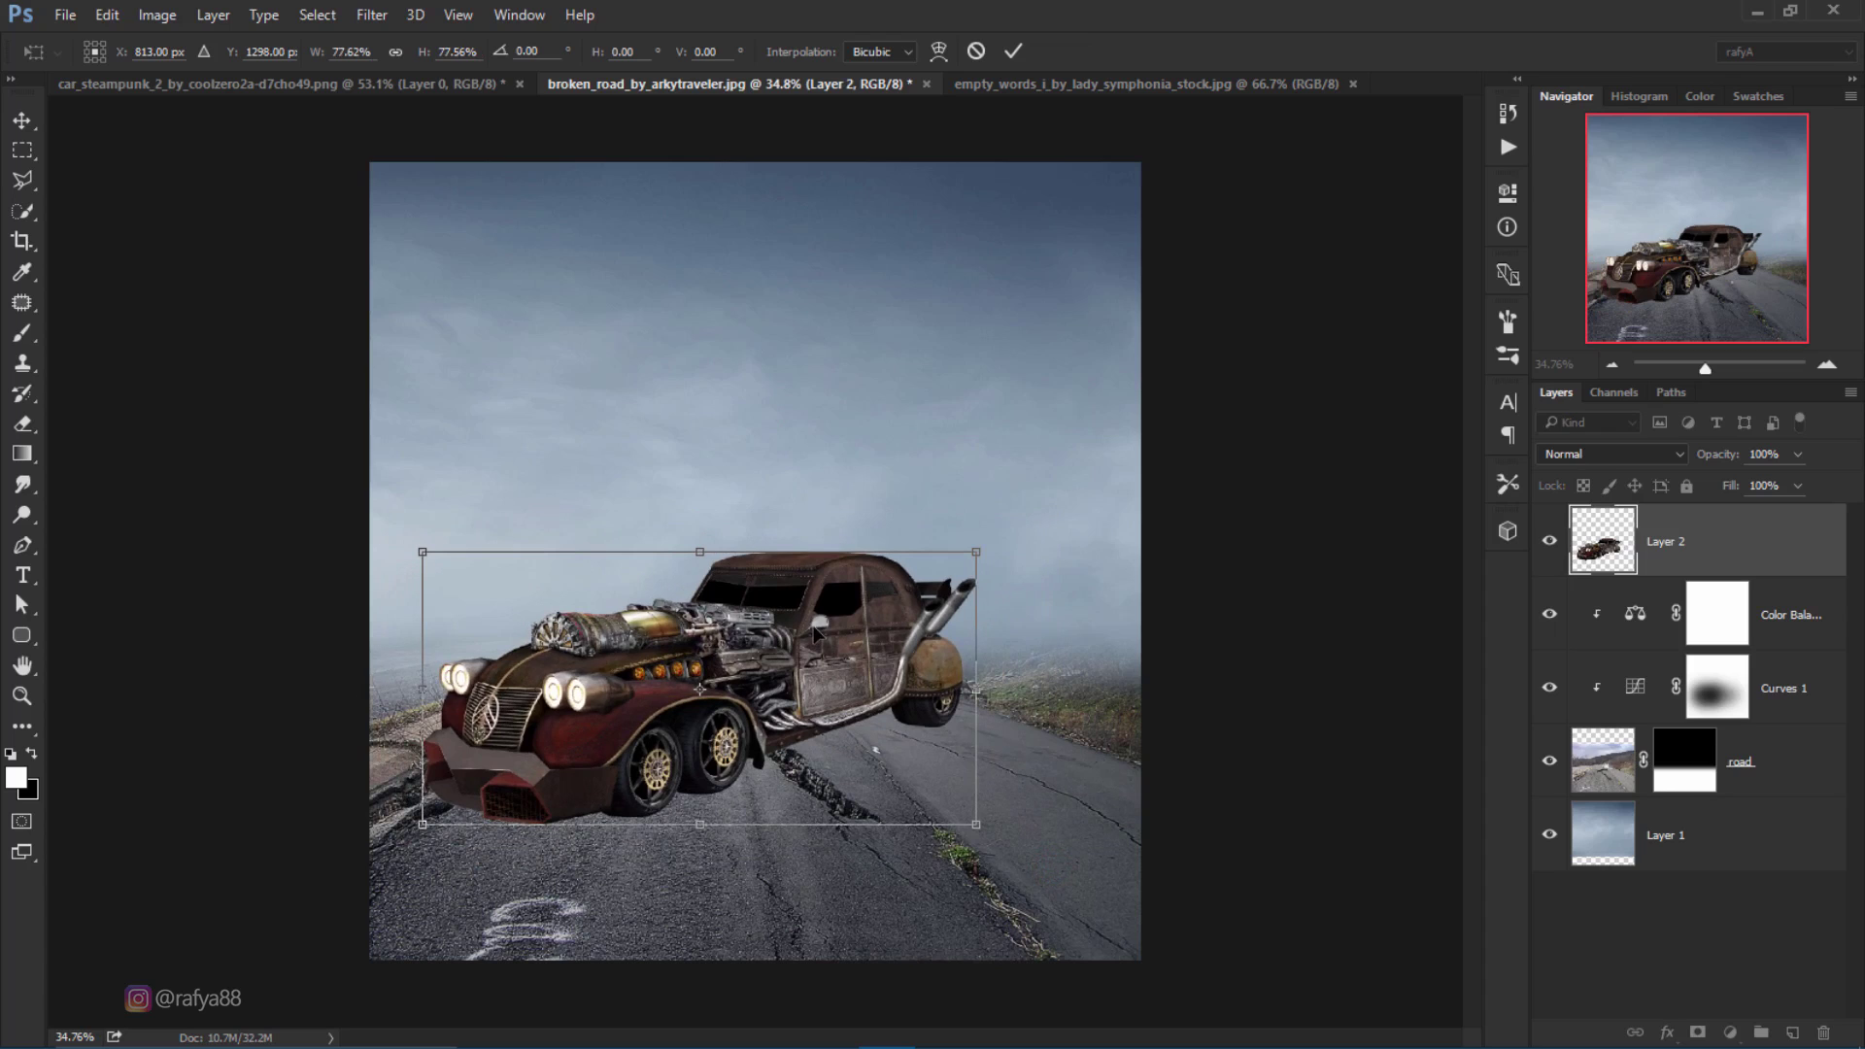
{"action": "left_click_drag", "start_coordinate": [971, 826], "coordinate": [913, 798]}
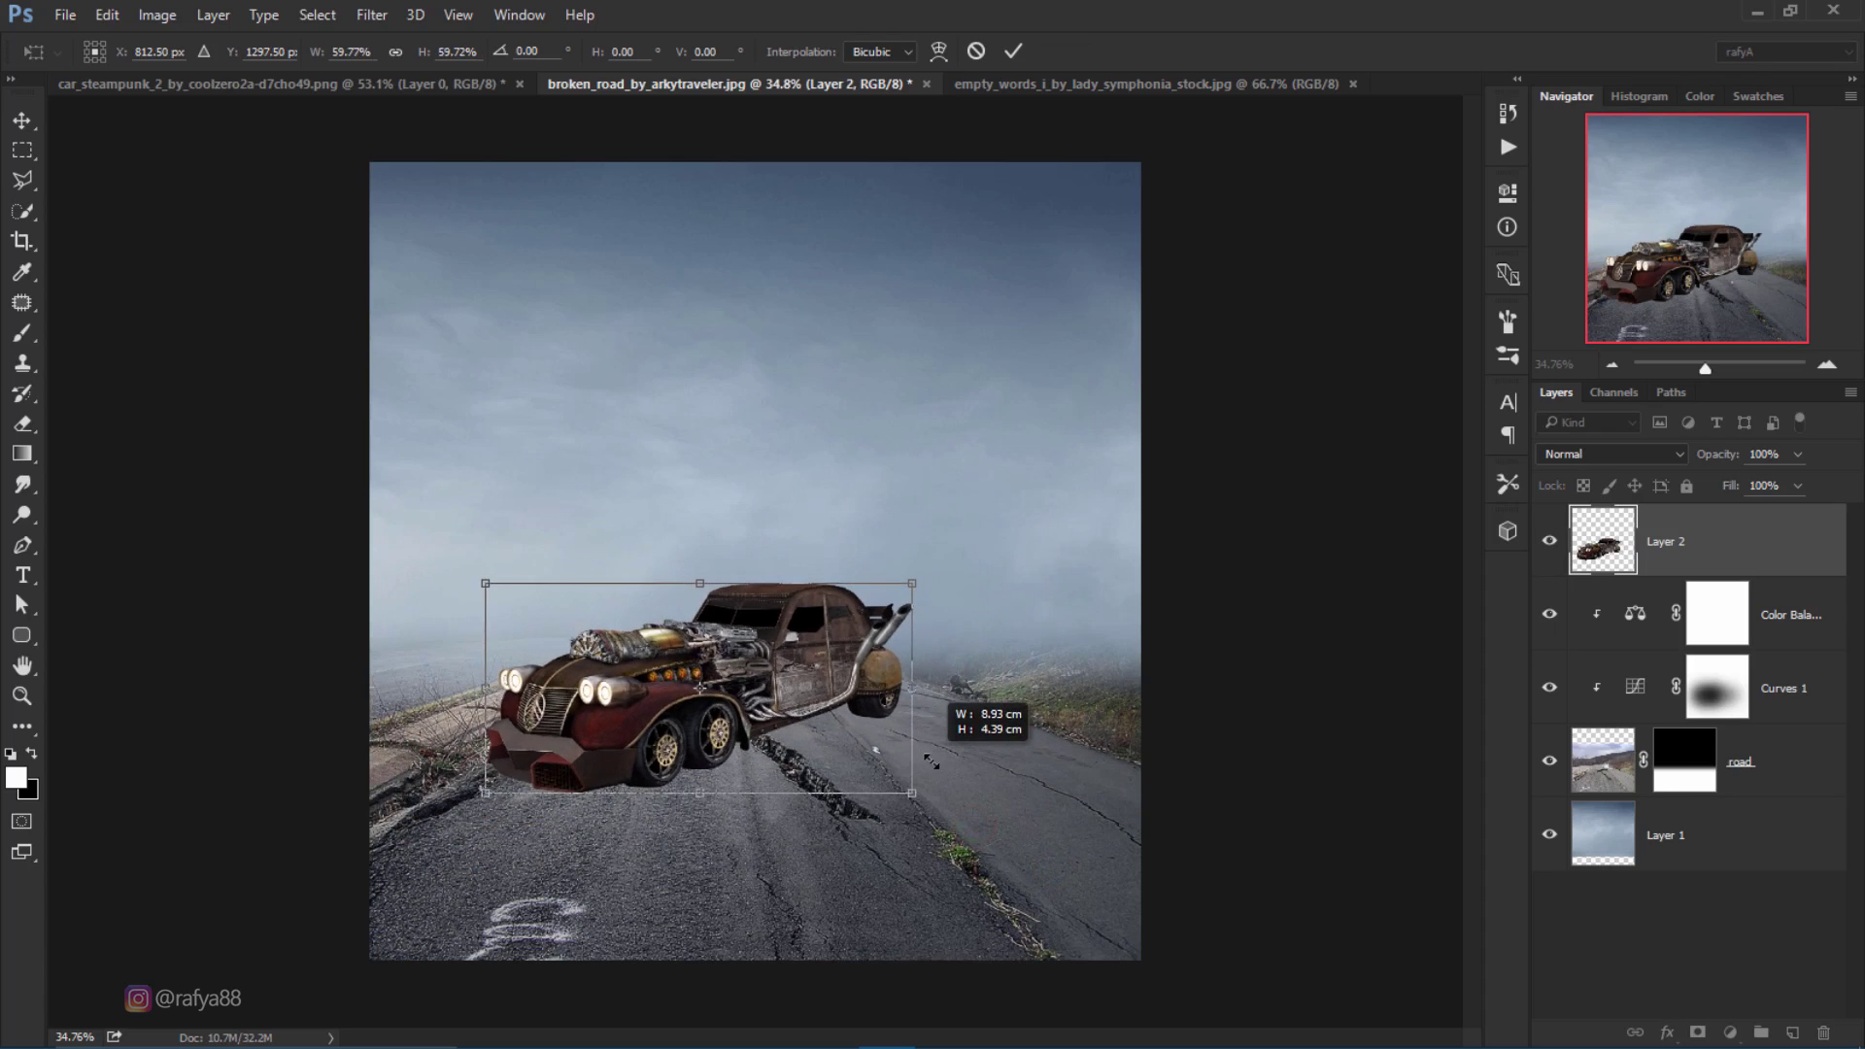
{"action": "mouse_move", "coordinate": [847, 661]}
{"action": "left_mouse_down"}
{"action": "mouse_move", "coordinate": [900, 663]}
{"action": "mouse_move", "coordinate": [857, 659]}
{"action": "left_mouse_up"}
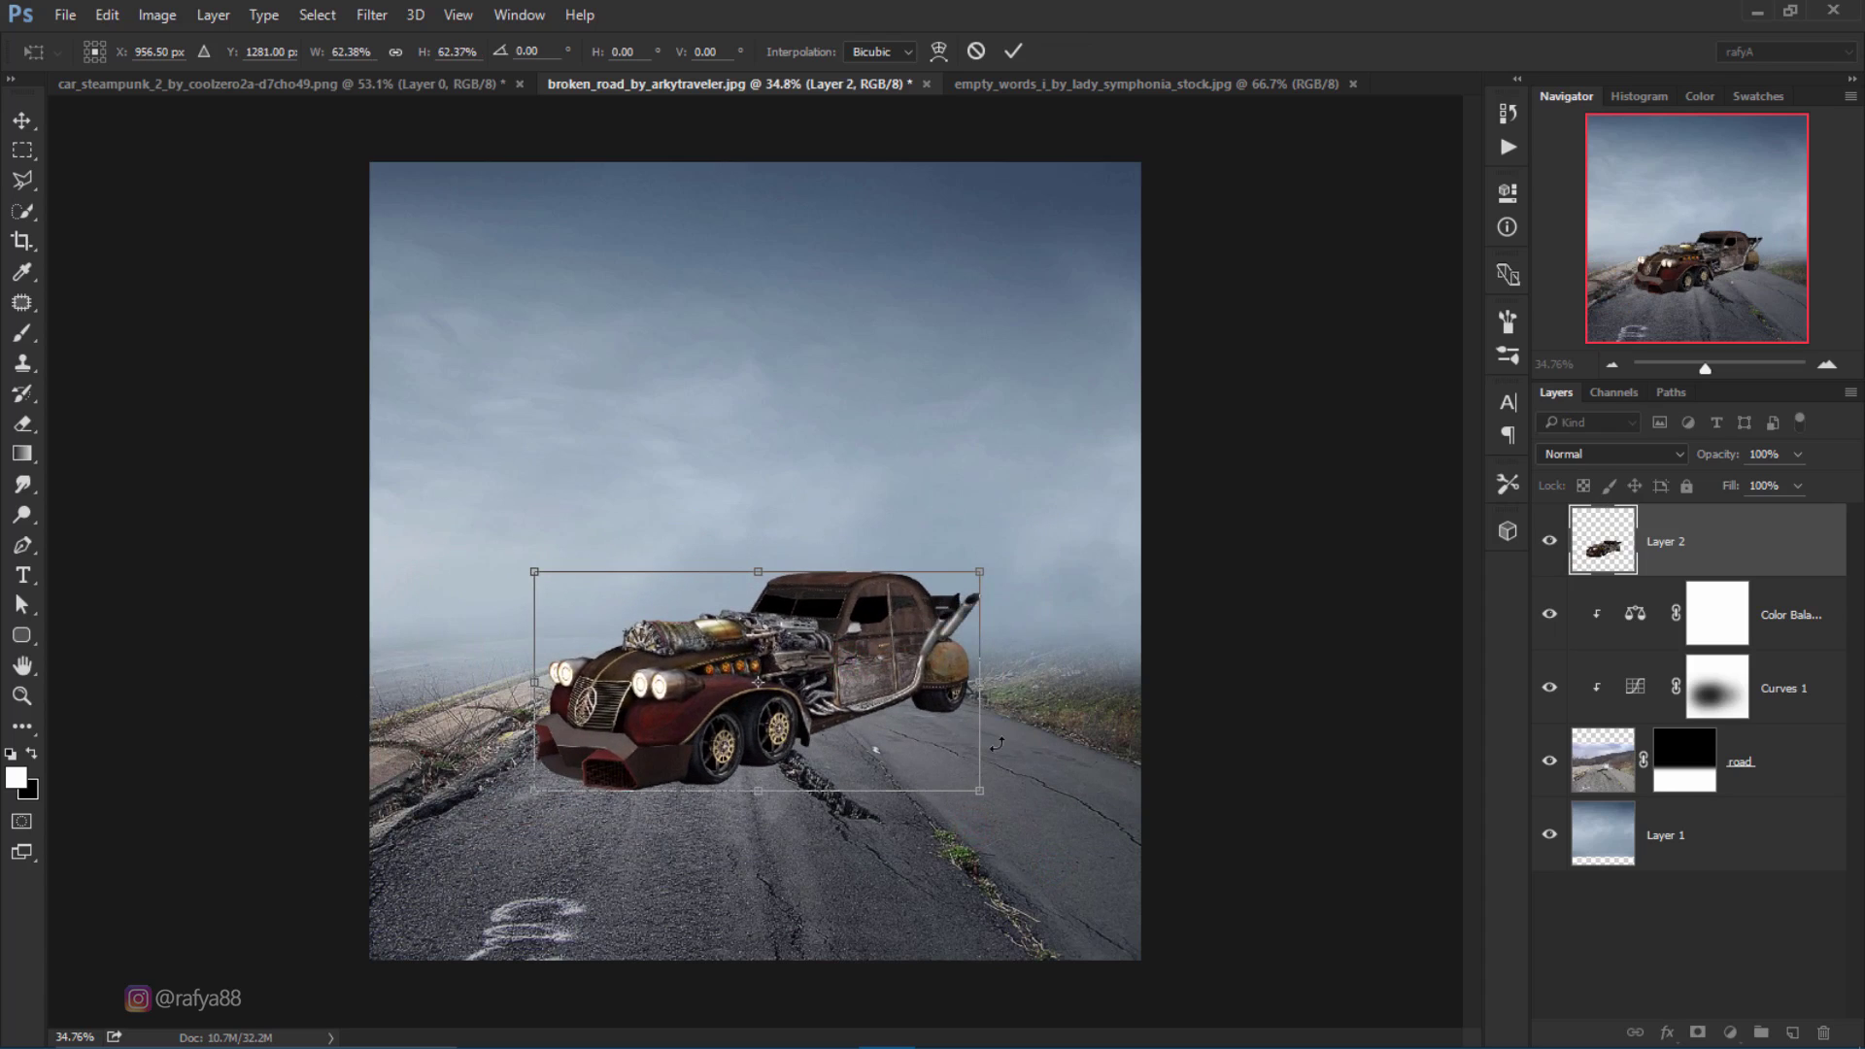
Step: Mirror the car horizontally and distort its corners to match the road's perspective
{"action": "right_click", "coordinate": [833, 629]}
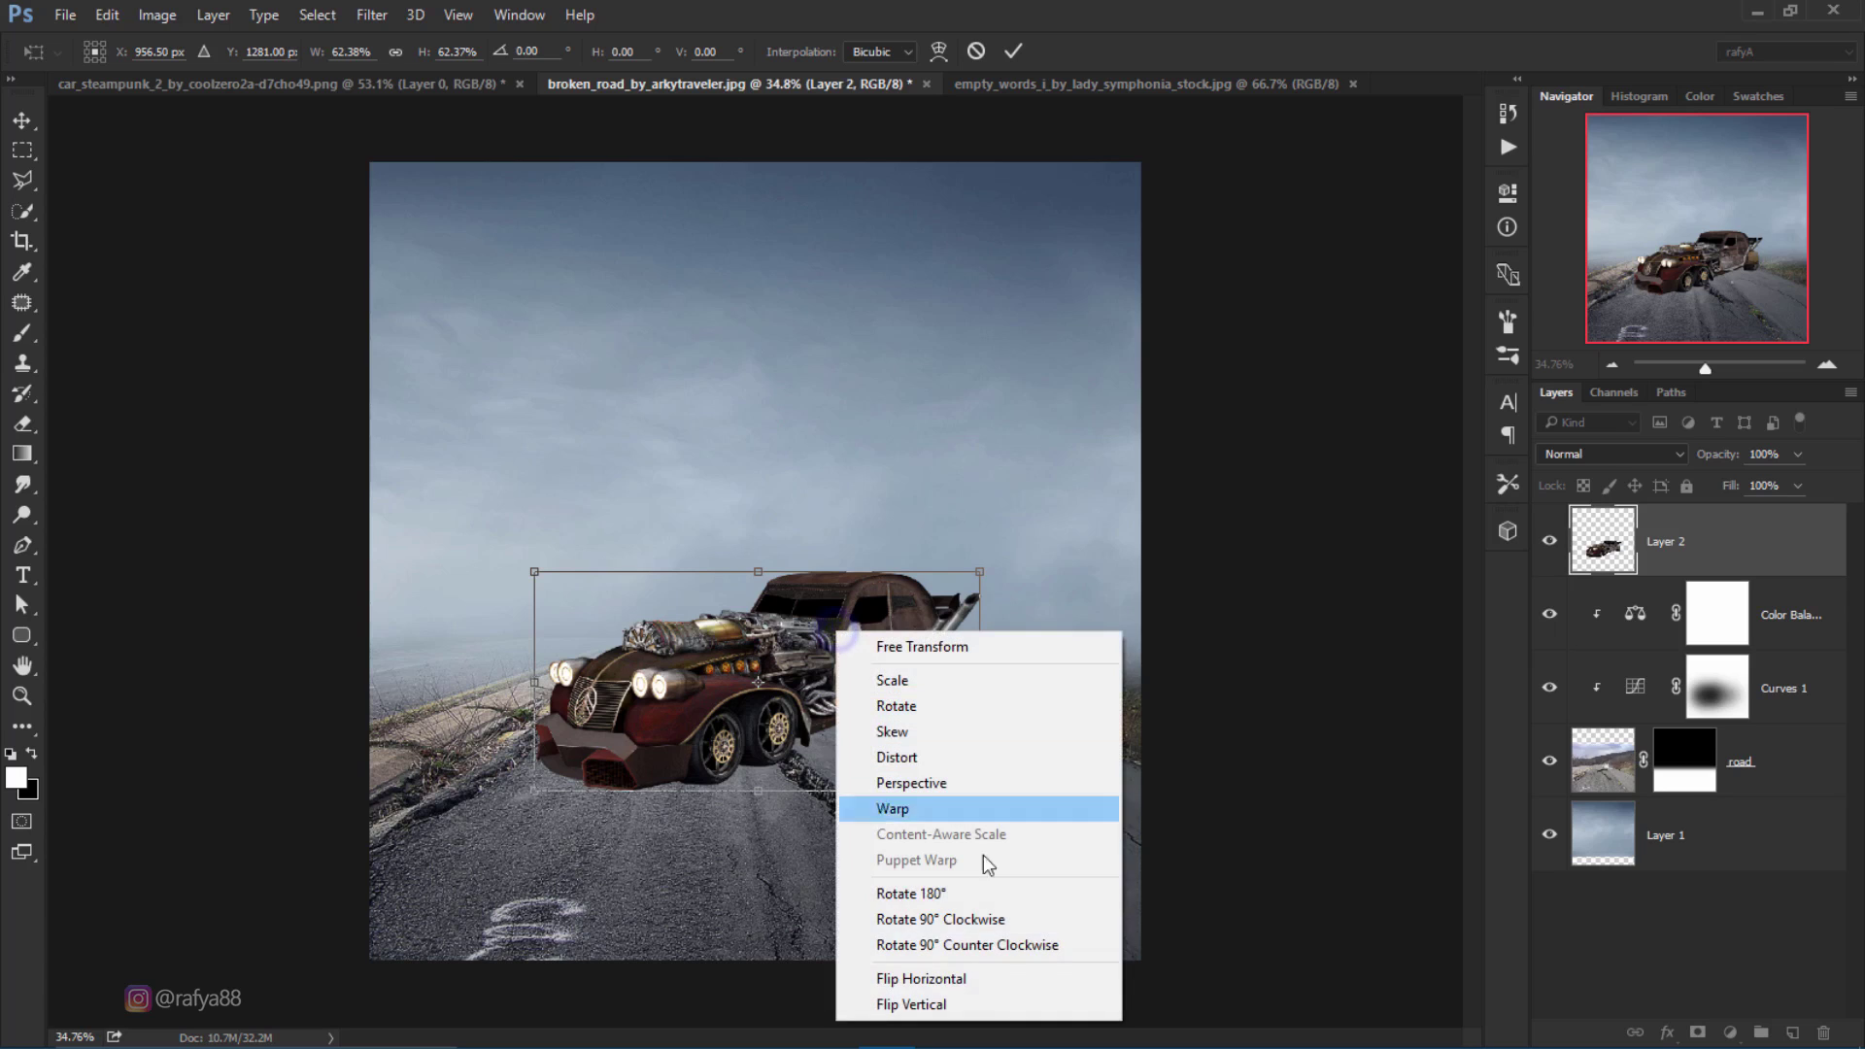
{"action": "left_click", "coordinate": [1000, 977]}
{"action": "left_click_drag", "start_coordinate": [884, 612], "coordinate": [933, 615]}
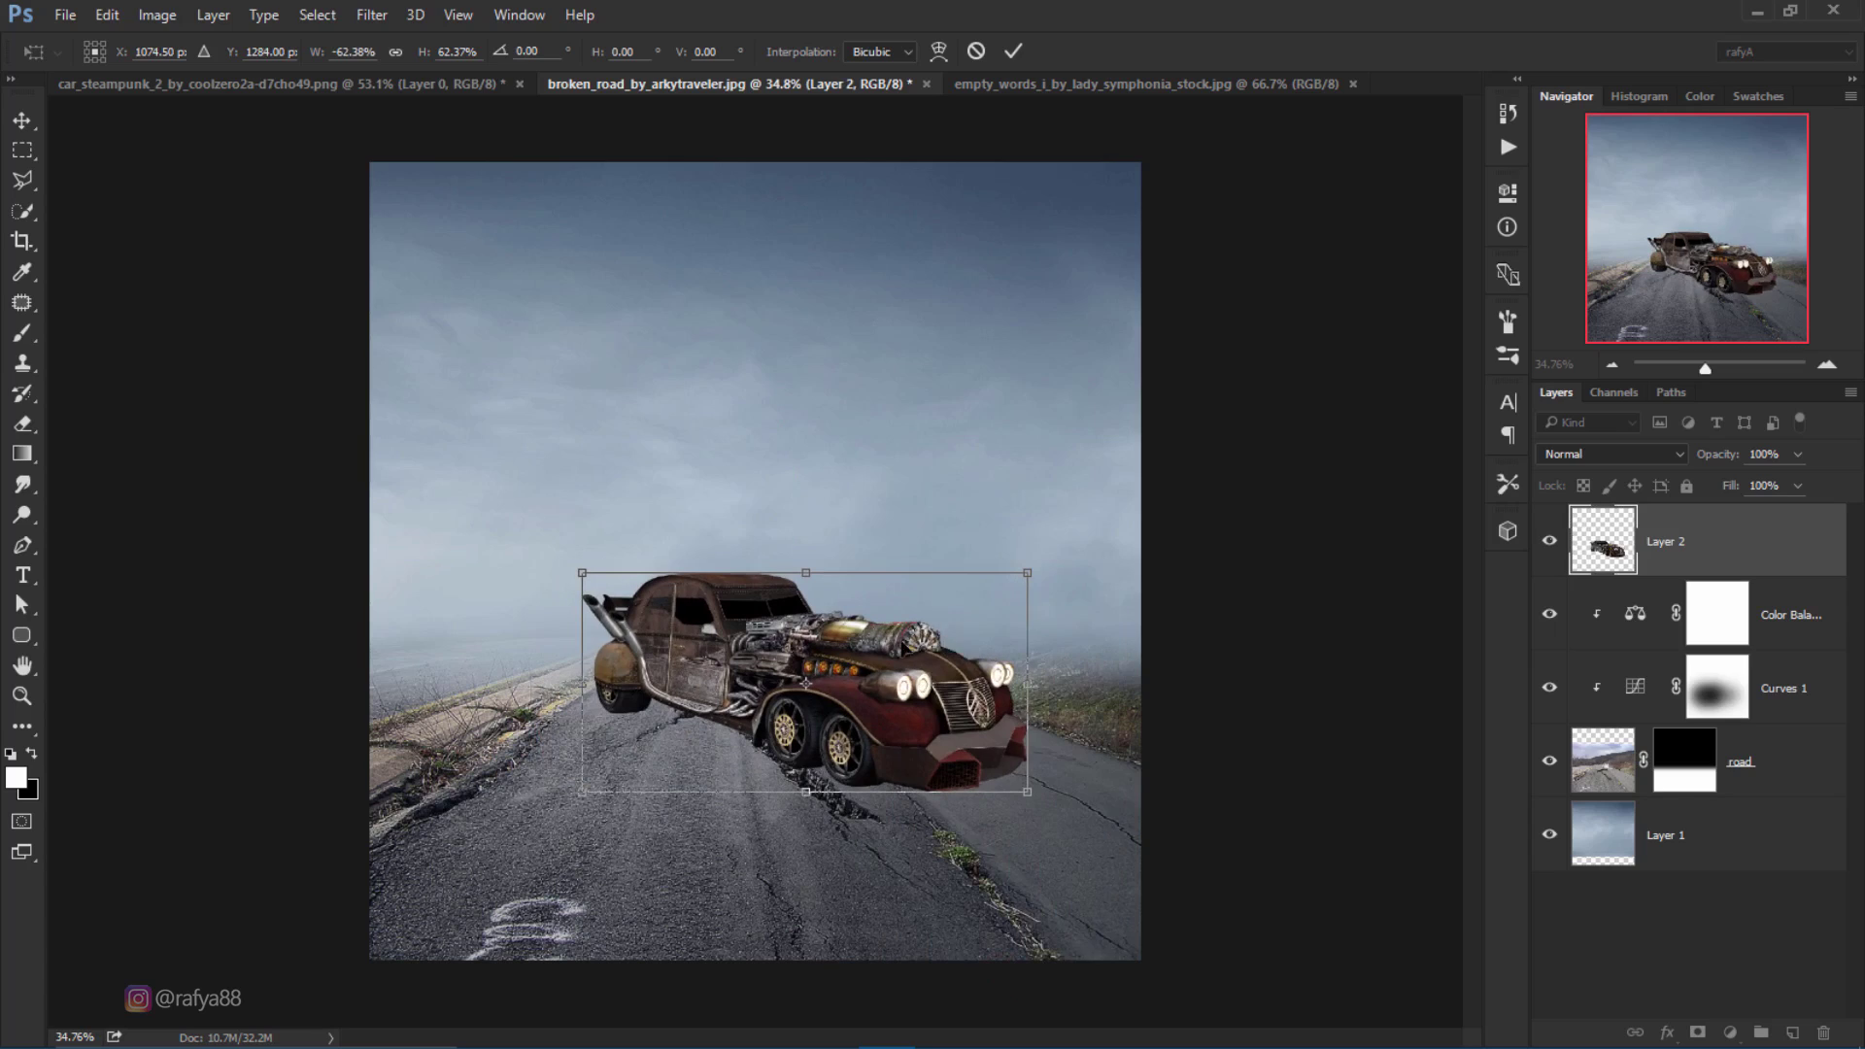
{"action": "right_click", "coordinate": [892, 632]}
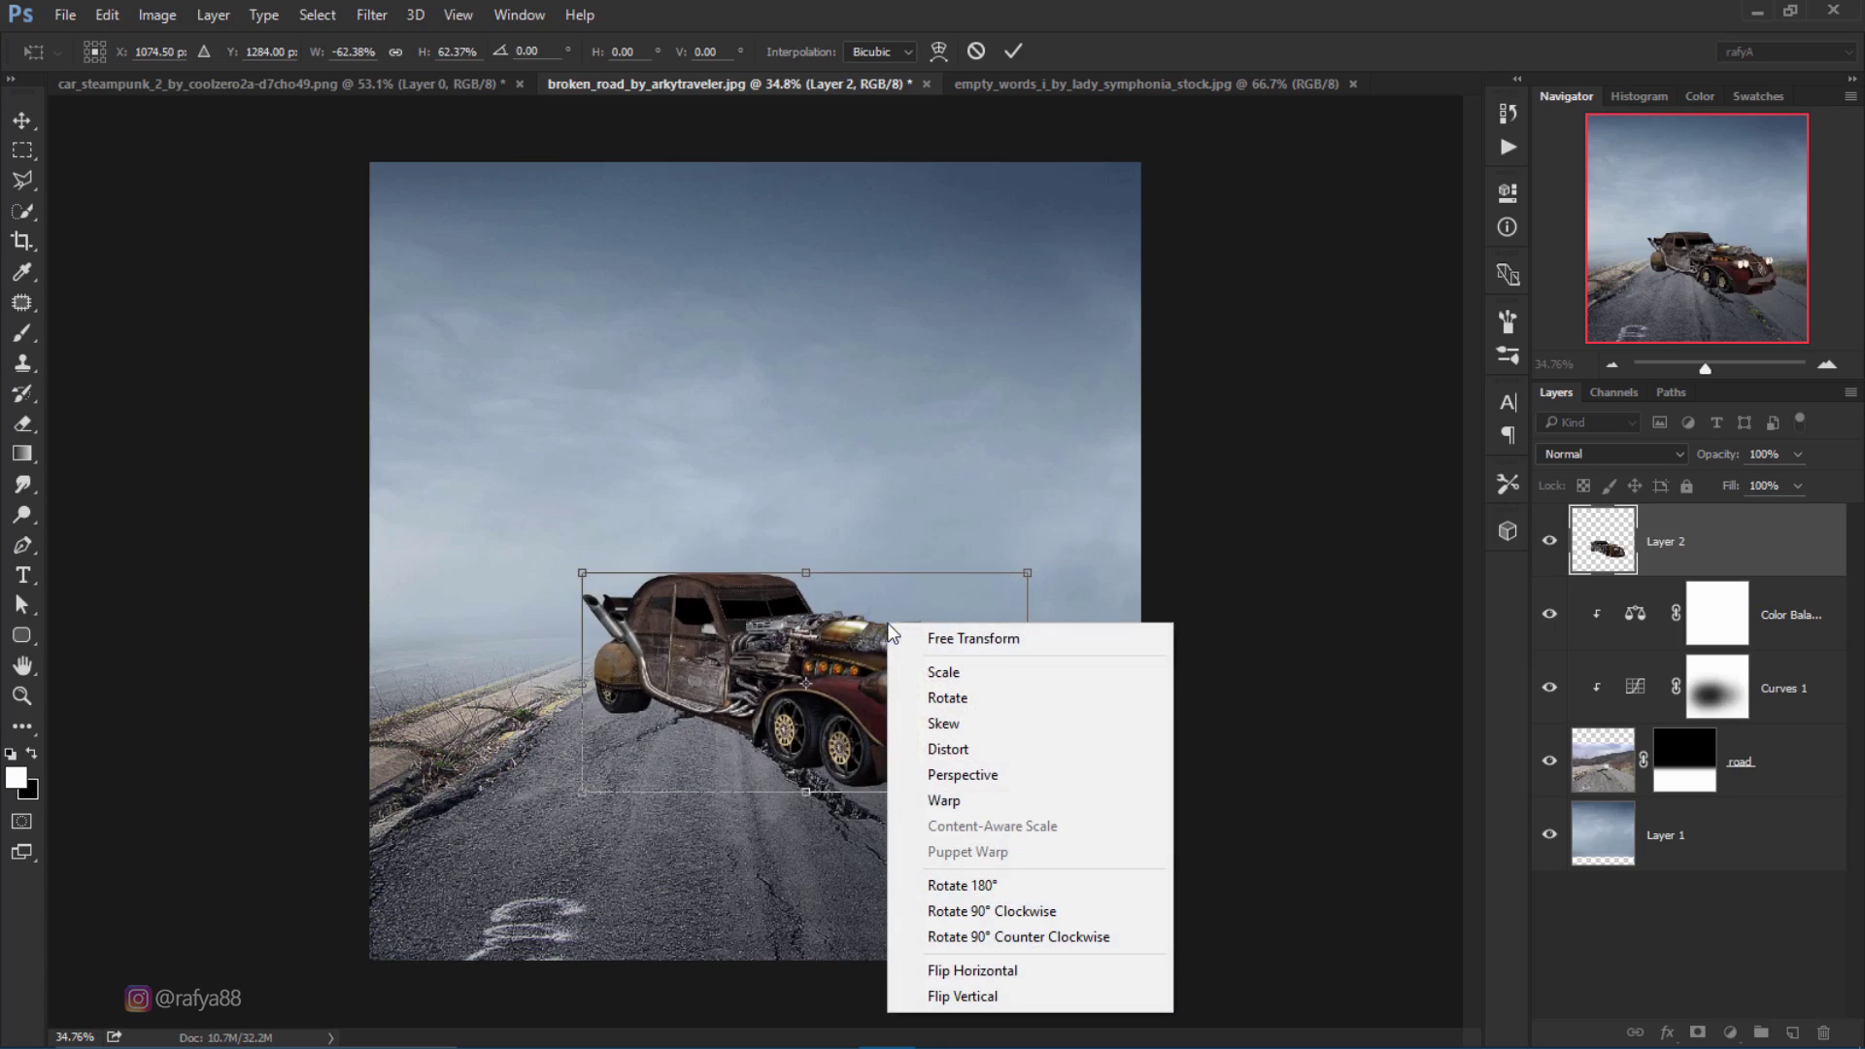
{"action": "left_click", "coordinate": [977, 749]}
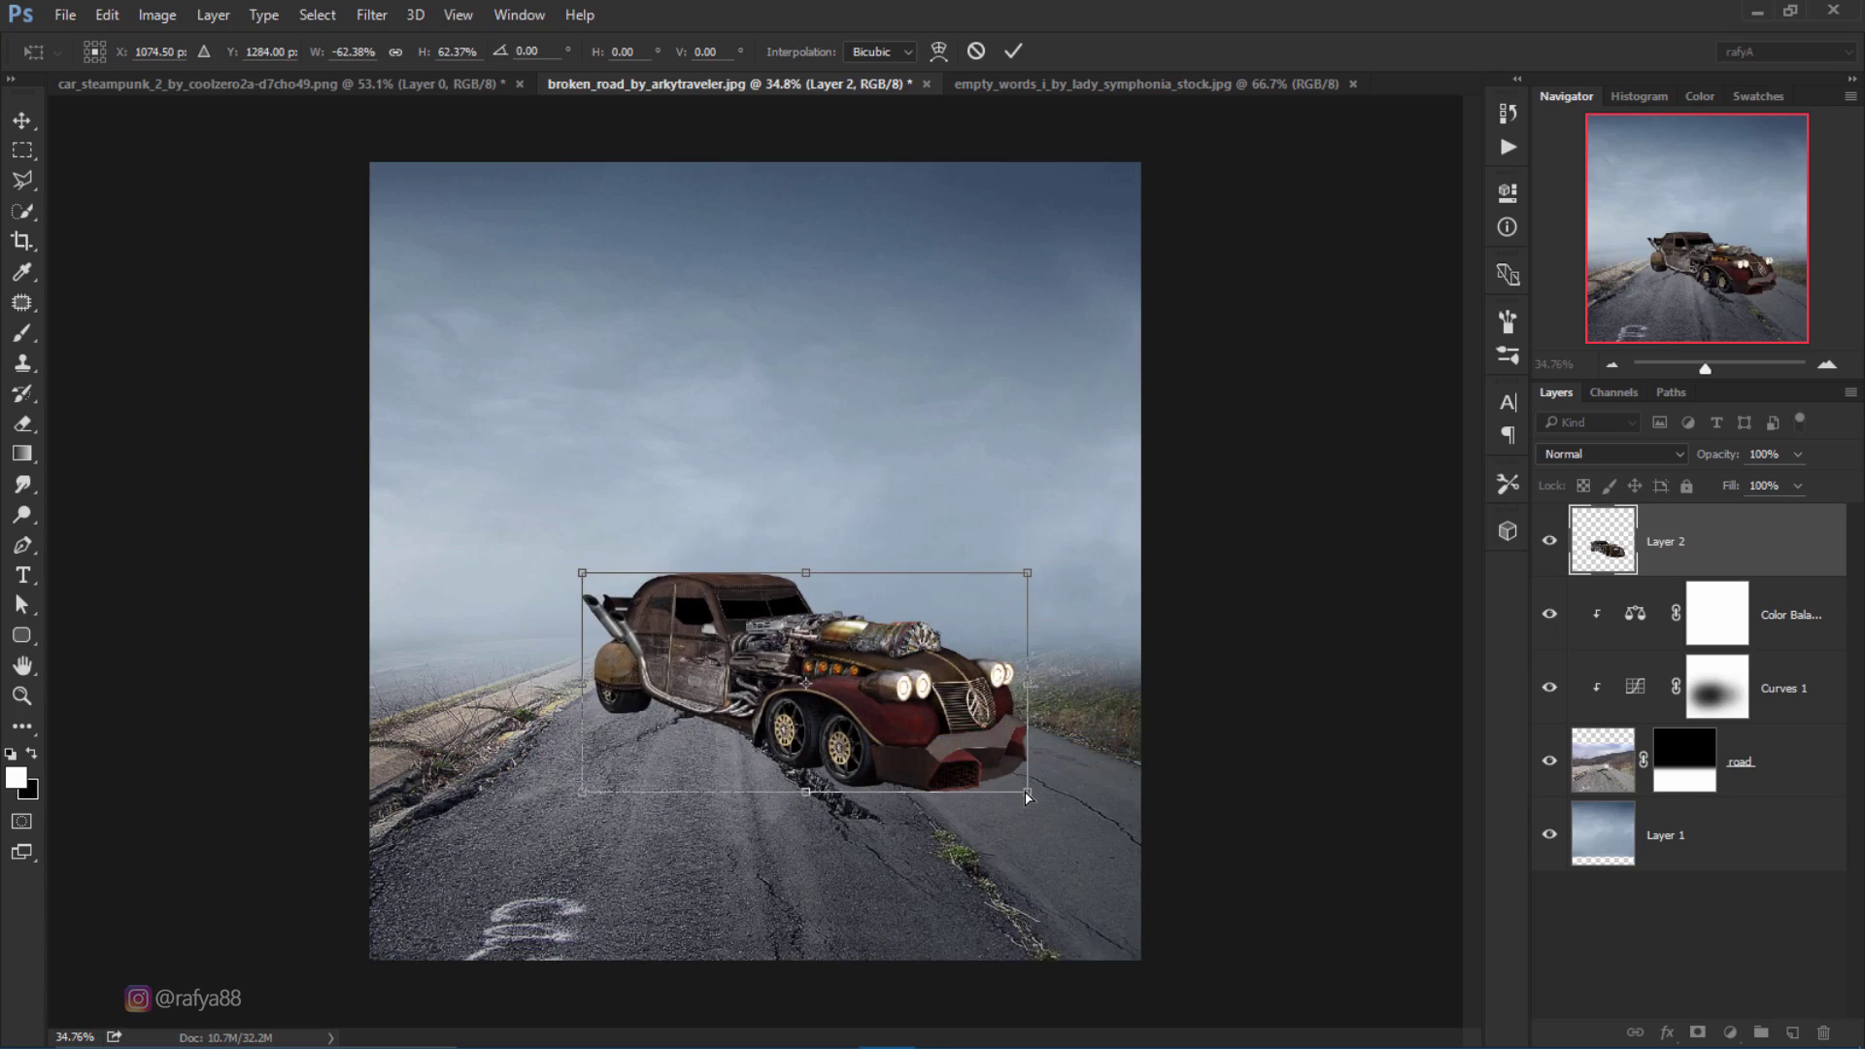
{"action": "left_click_drag", "start_coordinate": [1028, 797], "coordinate": [1051, 787]}
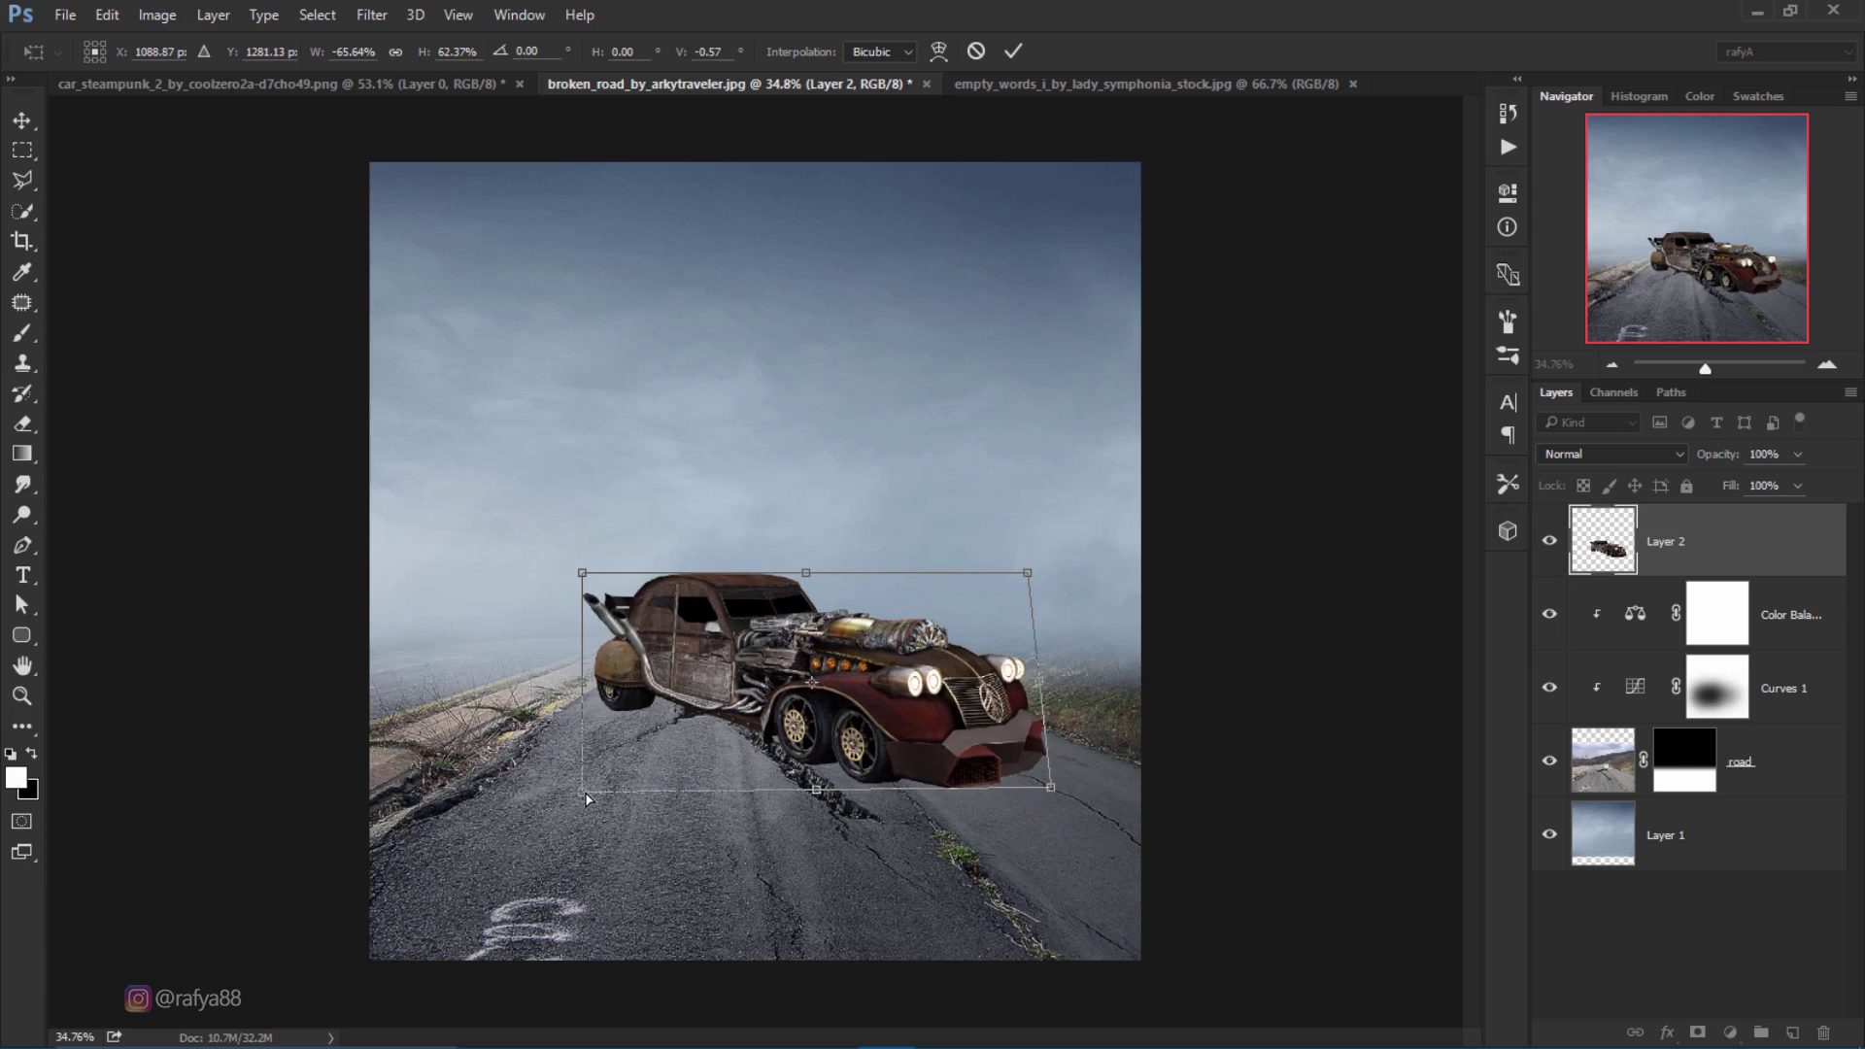
{"action": "left_click_drag", "start_coordinate": [587, 798], "coordinate": [562, 796]}
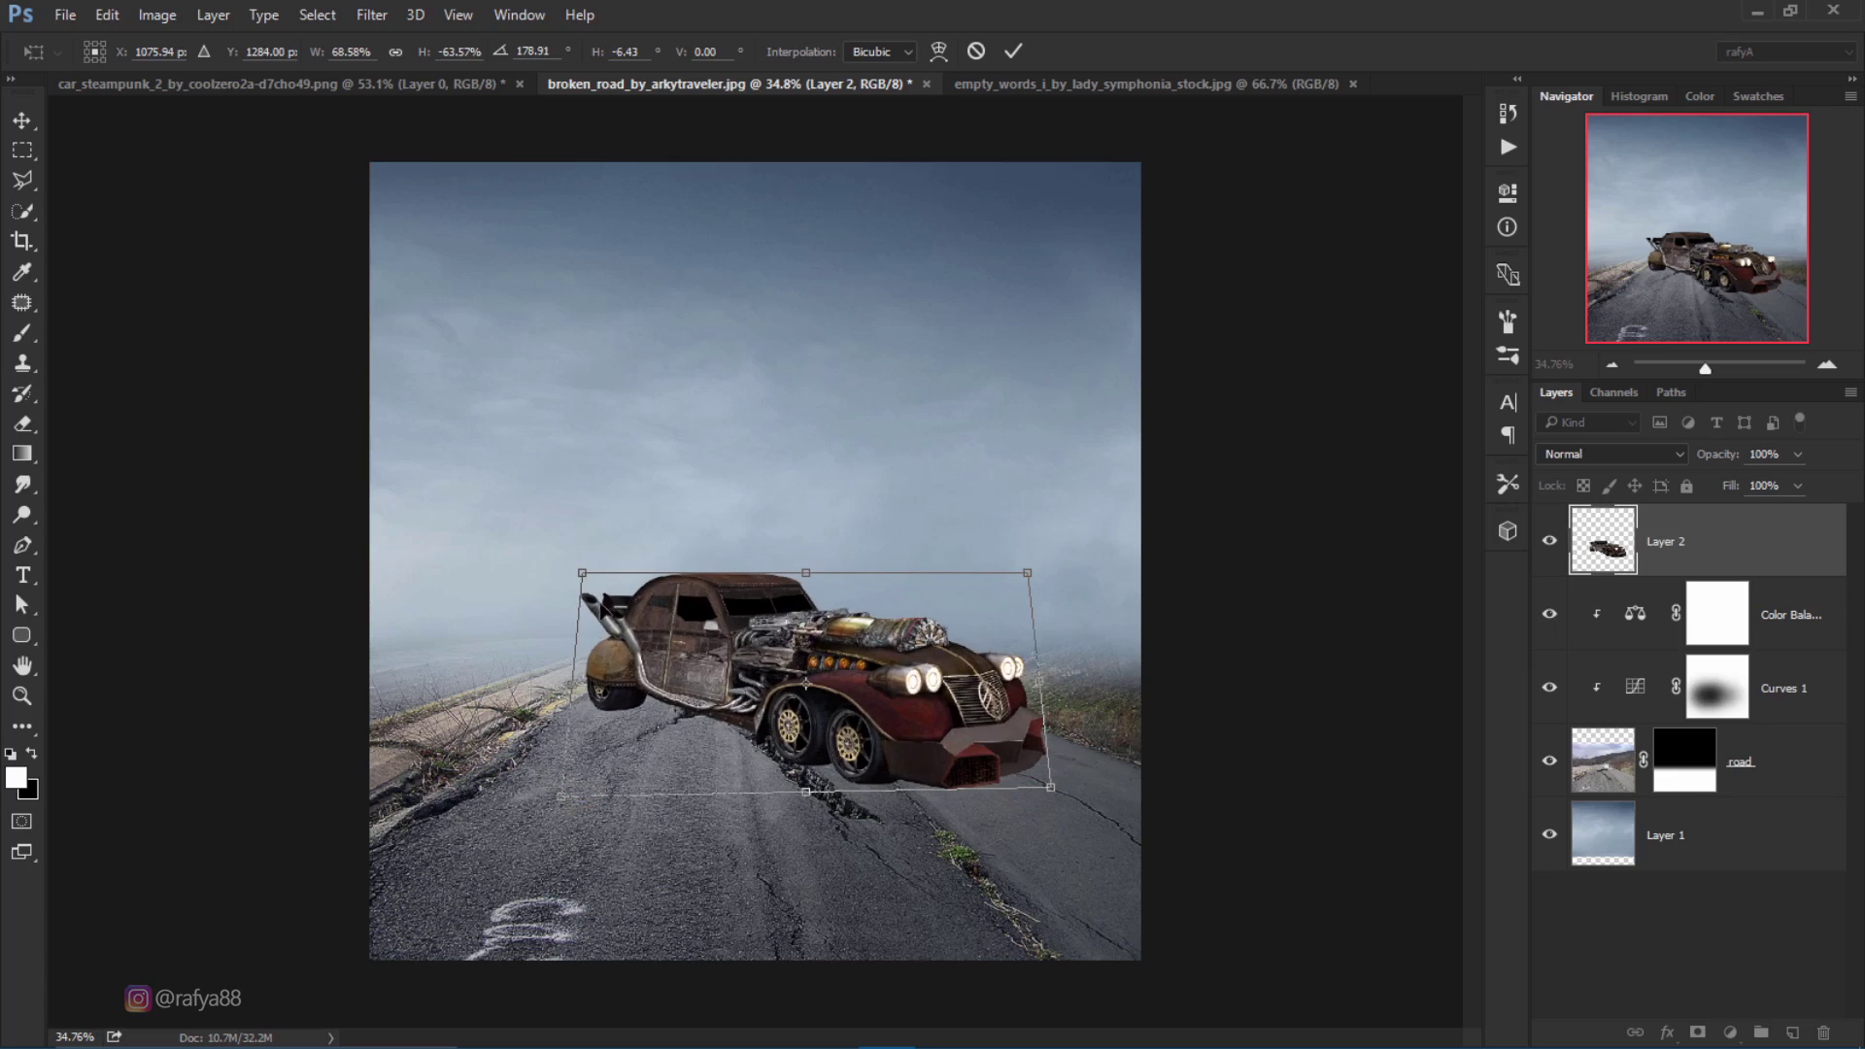
{"action": "left_click_drag", "start_coordinate": [580, 575], "coordinate": [568, 580]}
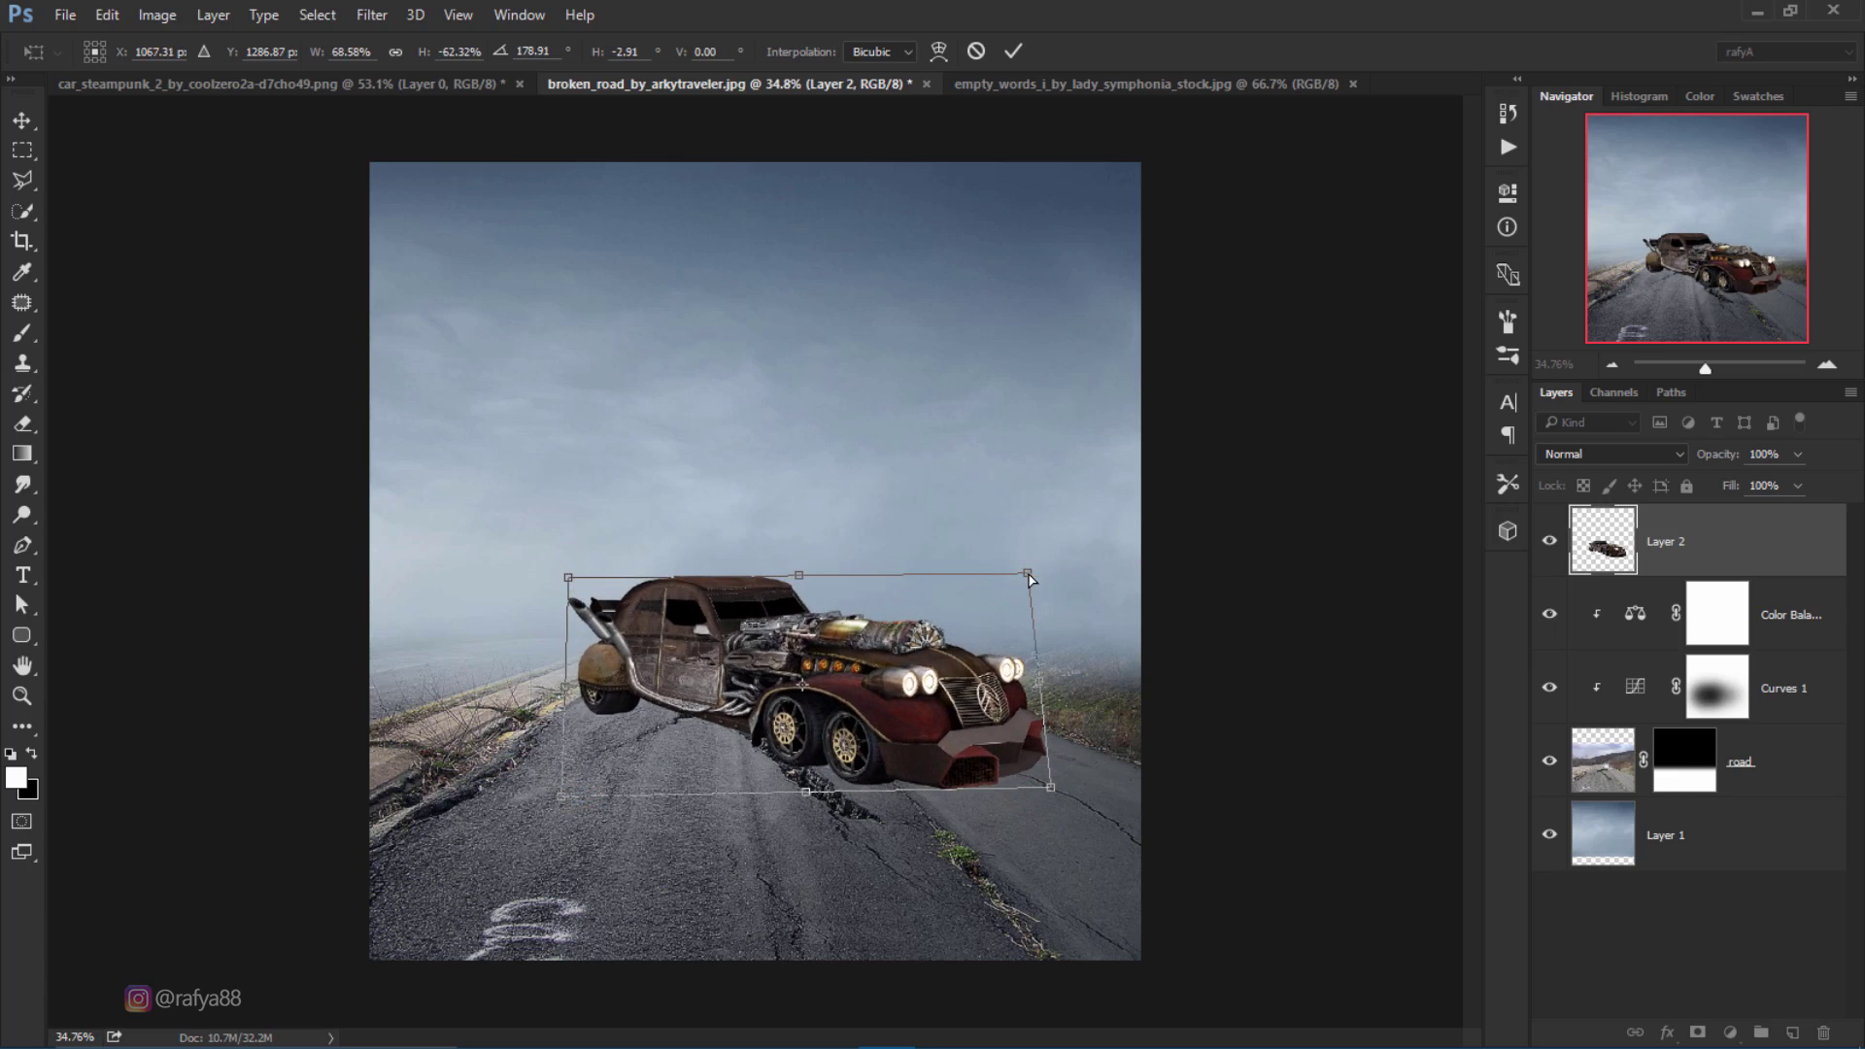
{"action": "left_click_drag", "start_coordinate": [1029, 580], "coordinate": [1037, 579]}
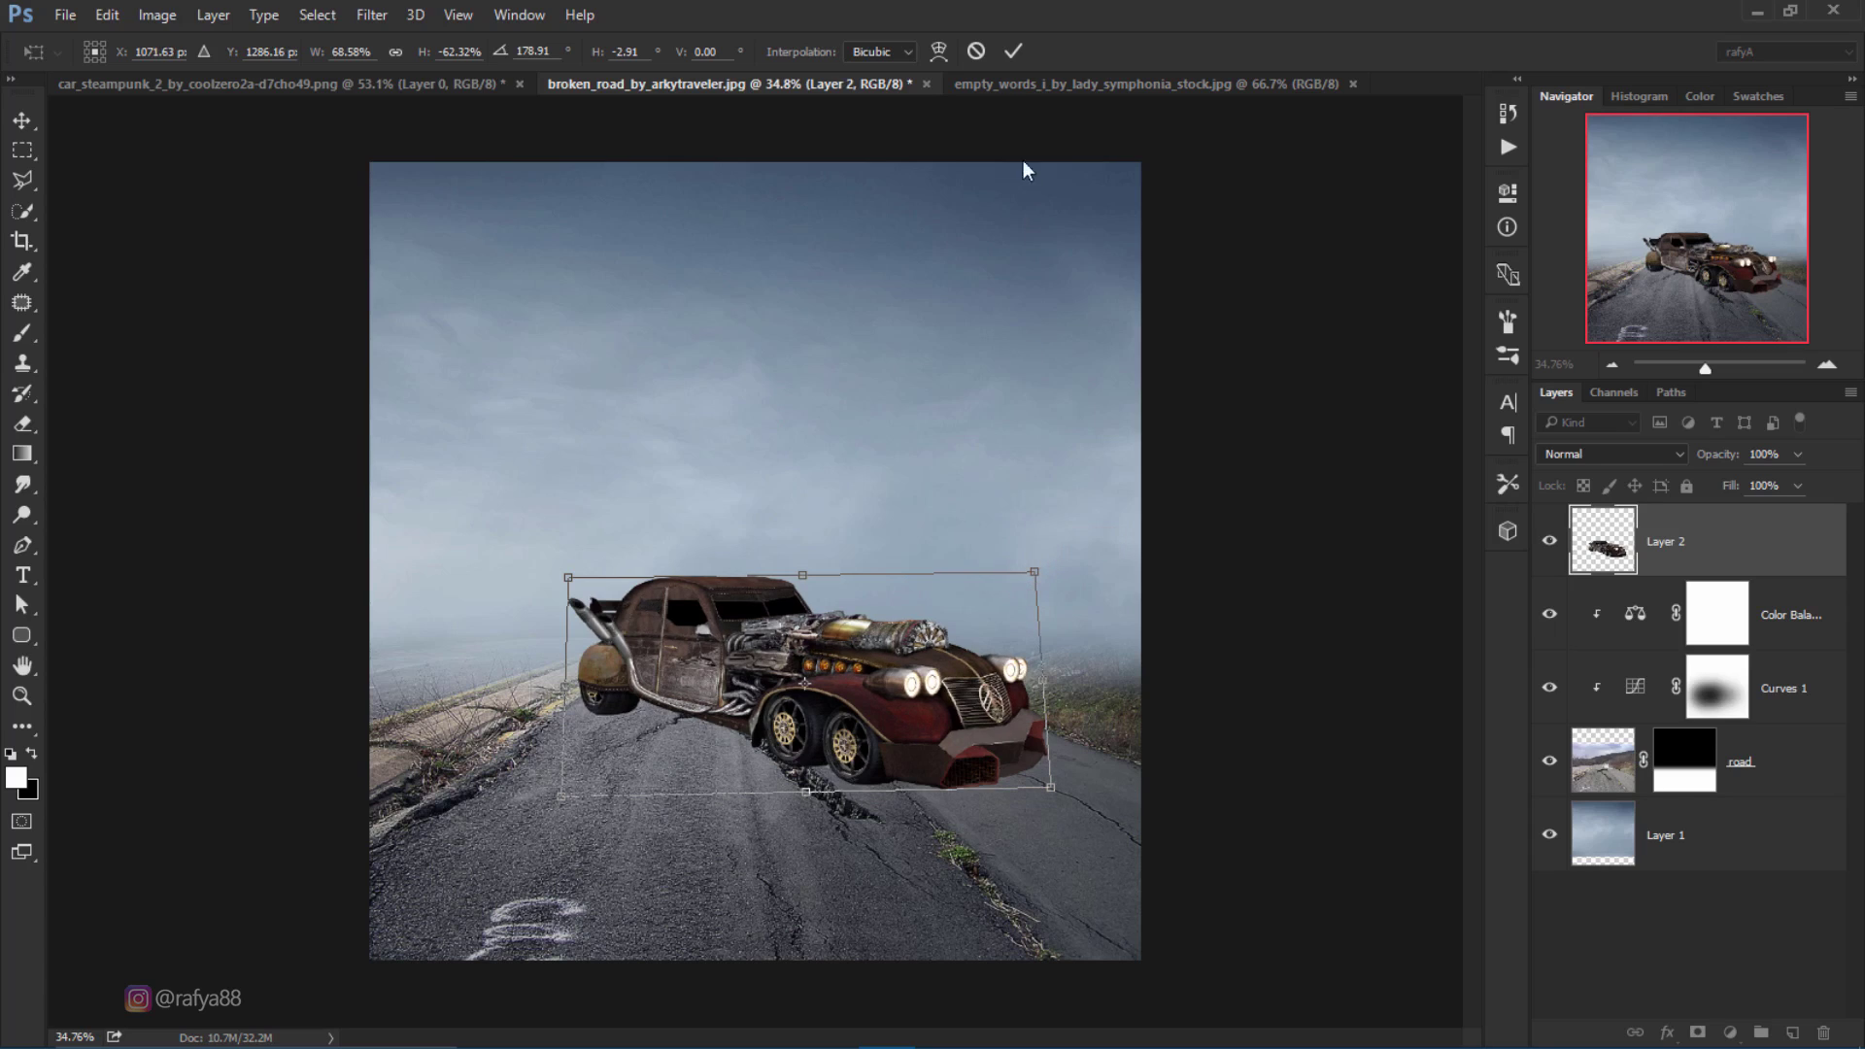
{"action": "left_click", "coordinate": [1011, 55]}
Step: Nudge the car slightly left and enlarge it to about 106%
{"action": "scroll", "coordinate": [903, 670], "scroll_direction": "down", "scroll_amount": 1}
{"action": "left_click_drag", "start_coordinate": [892, 678], "coordinate": [884, 680]}
{"action": "key", "text": "ctrl+t"}
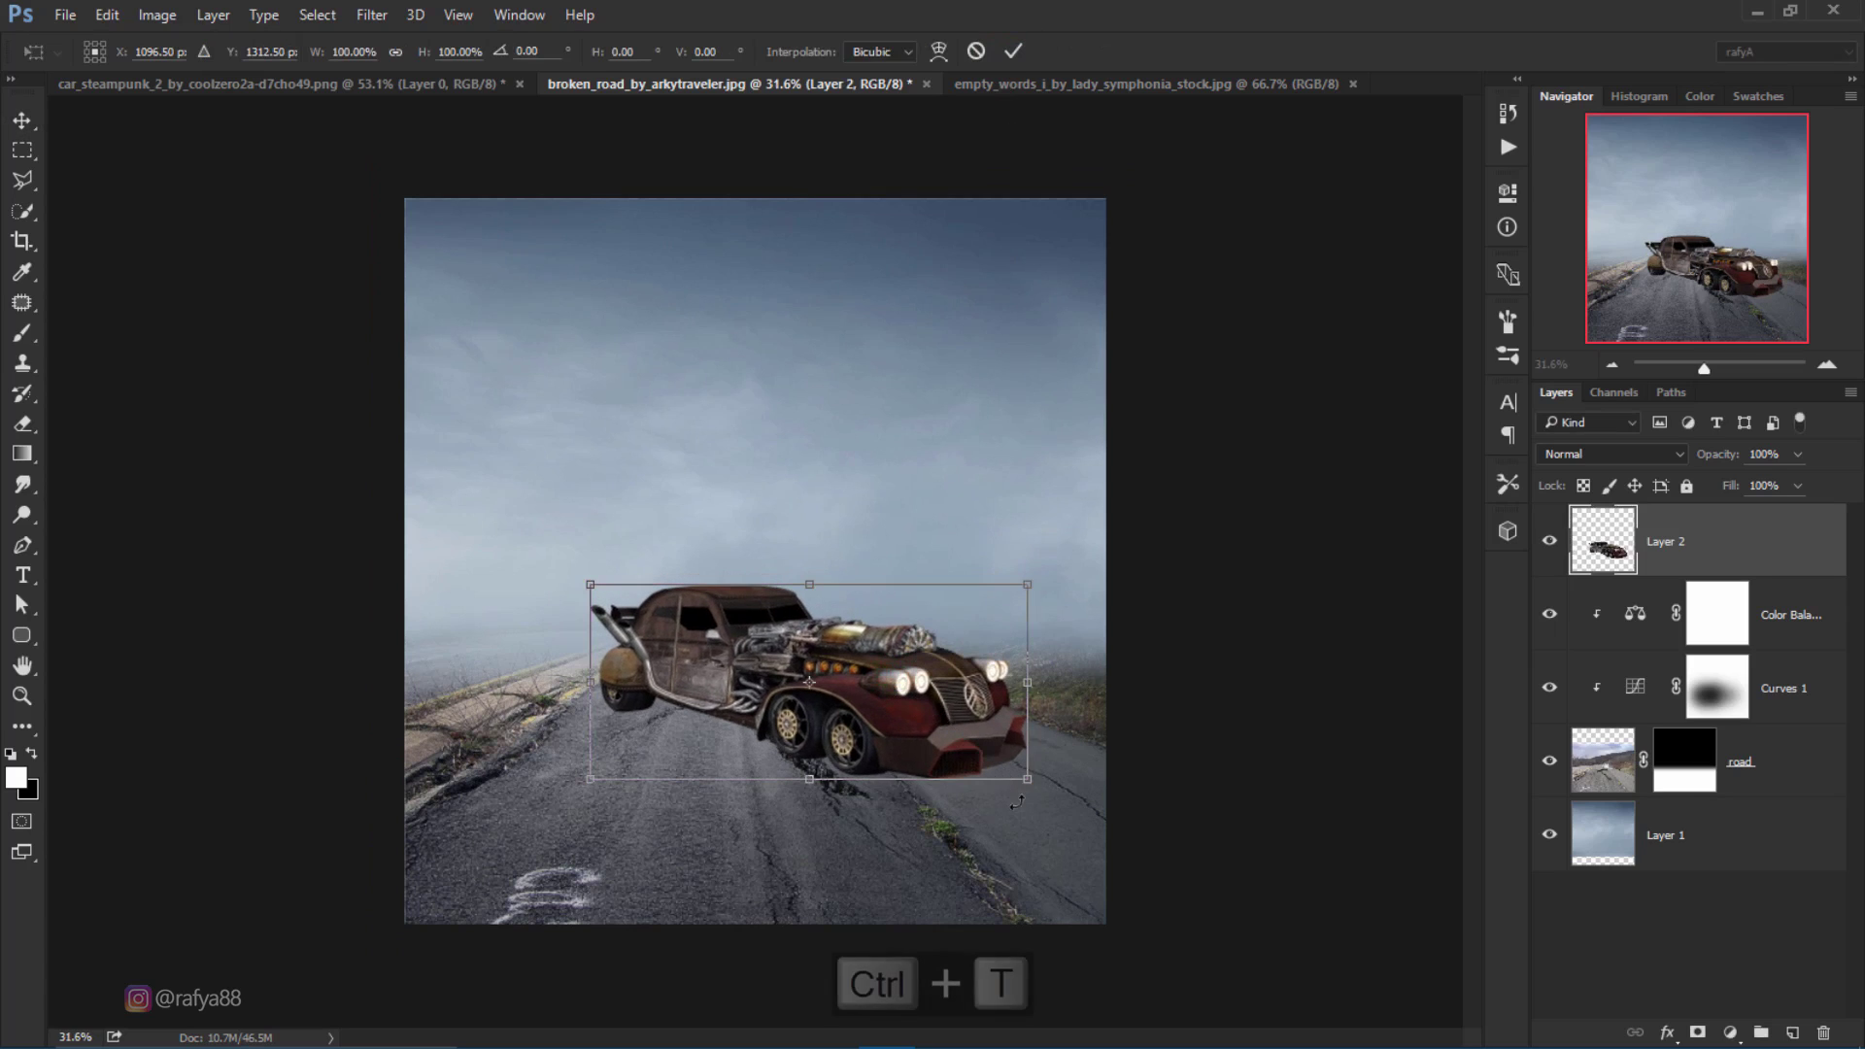
{"action": "mouse_move", "coordinate": [1029, 778]}
{"action": "left_mouse_down"}
{"action": "mouse_move", "coordinate": [1045, 788]}
{"action": "mouse_move", "coordinate": [979, 735]}
{"action": "mouse_move", "coordinate": [1039, 767]}
{"action": "left_mouse_up"}
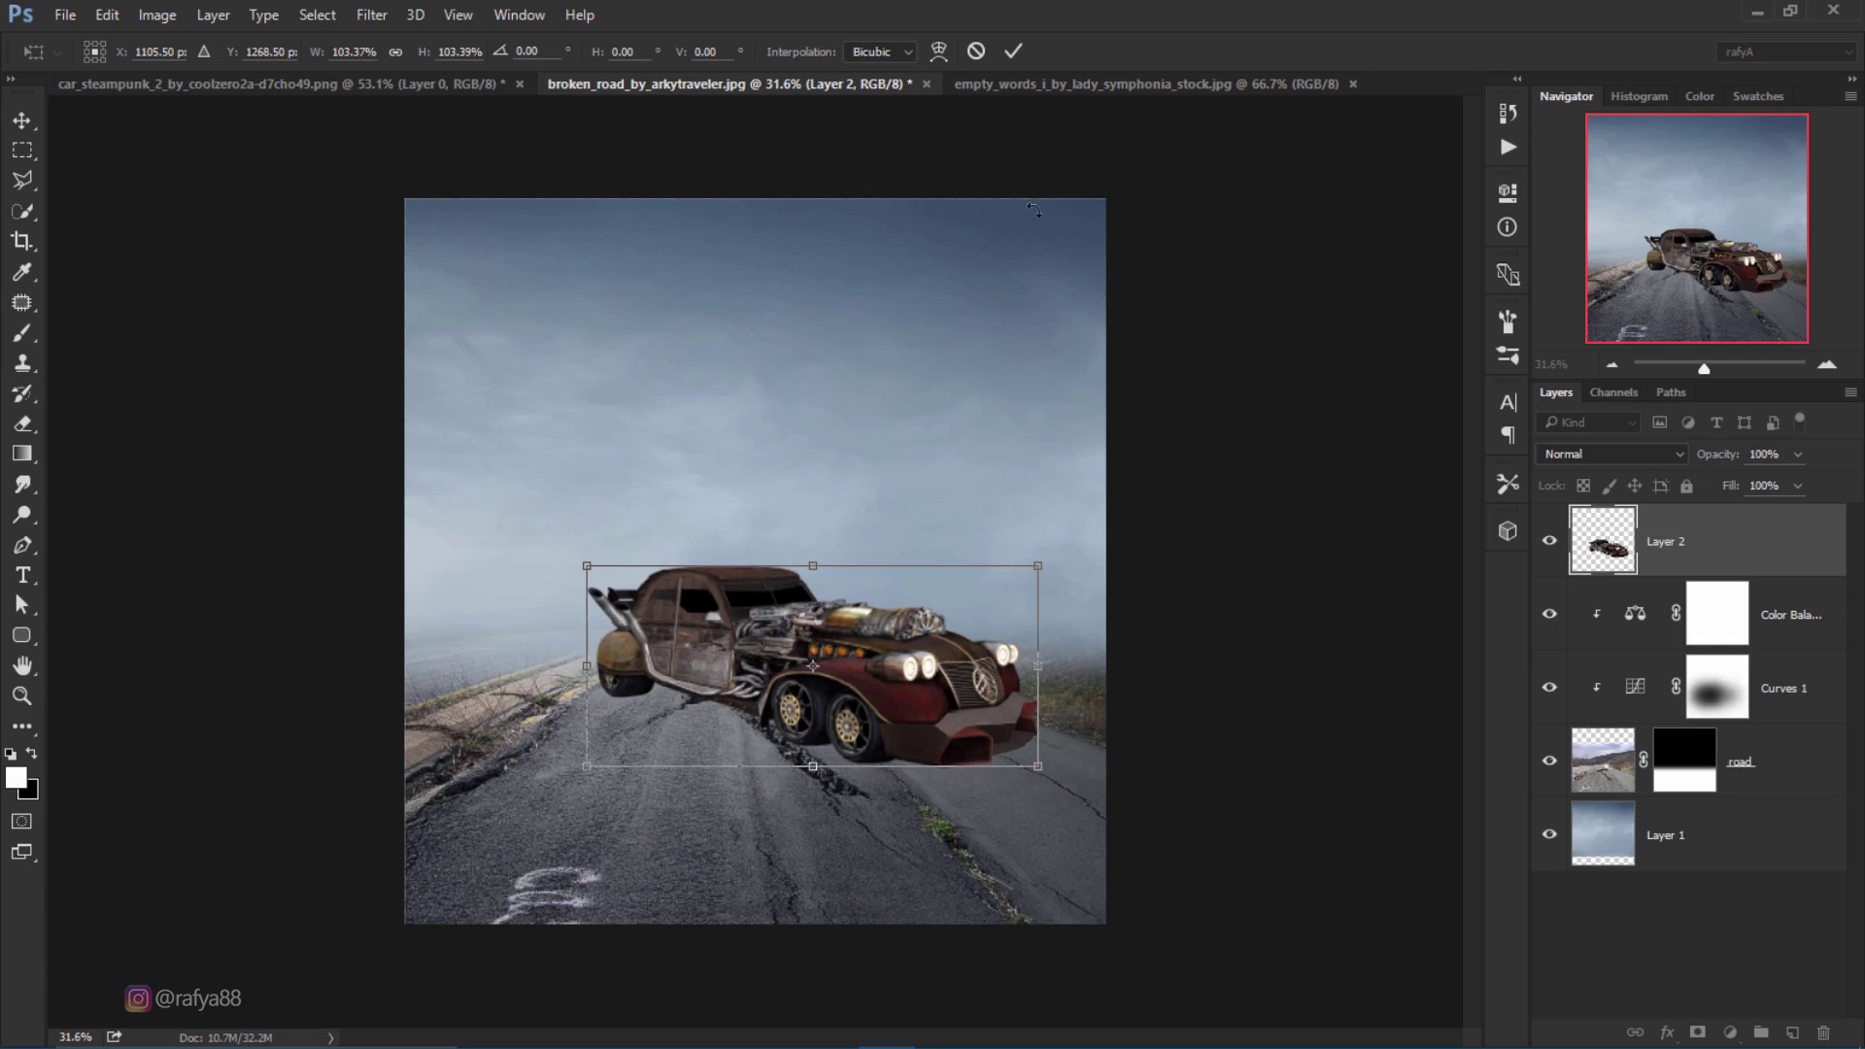
{"action": "left_click", "coordinate": [1017, 51]}
{"action": "scroll", "coordinate": [805, 666], "scroll_direction": "up", "scroll_amount": 2}
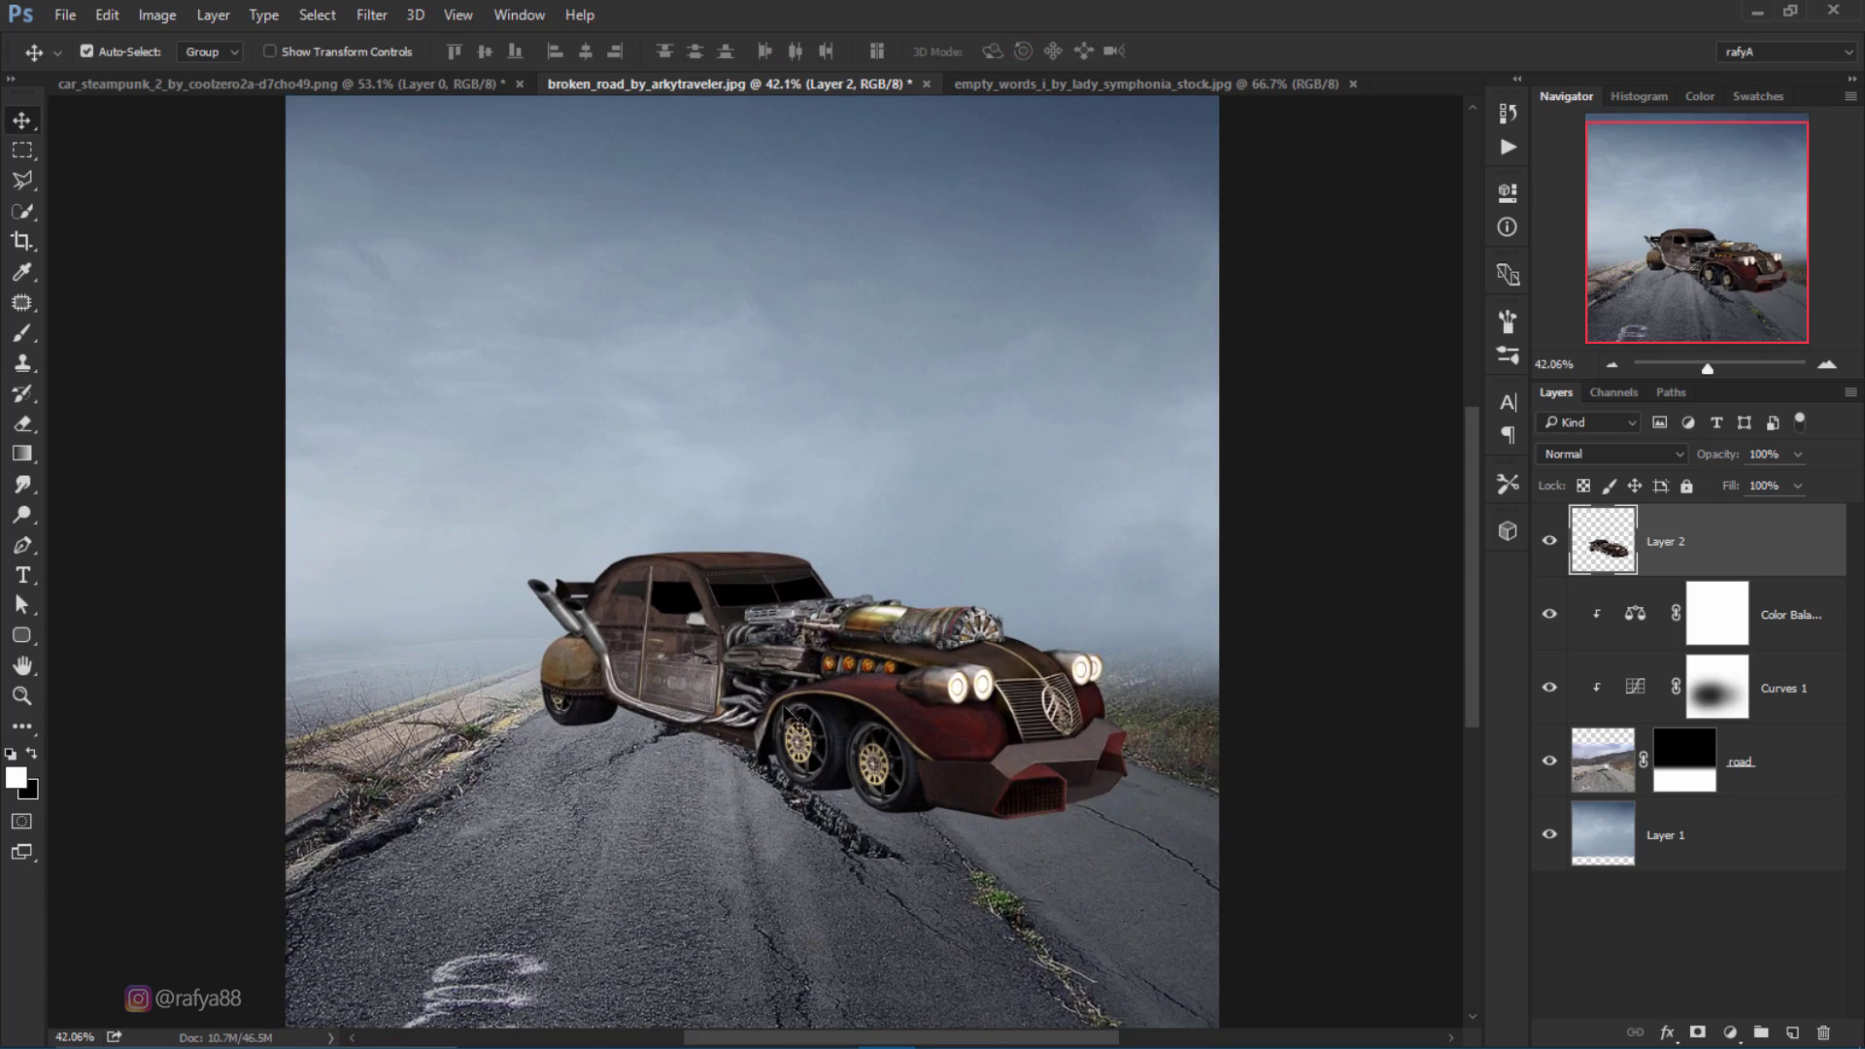
{"action": "scroll", "coordinate": [831, 700], "scroll_direction": "up", "scroll_amount": 2}
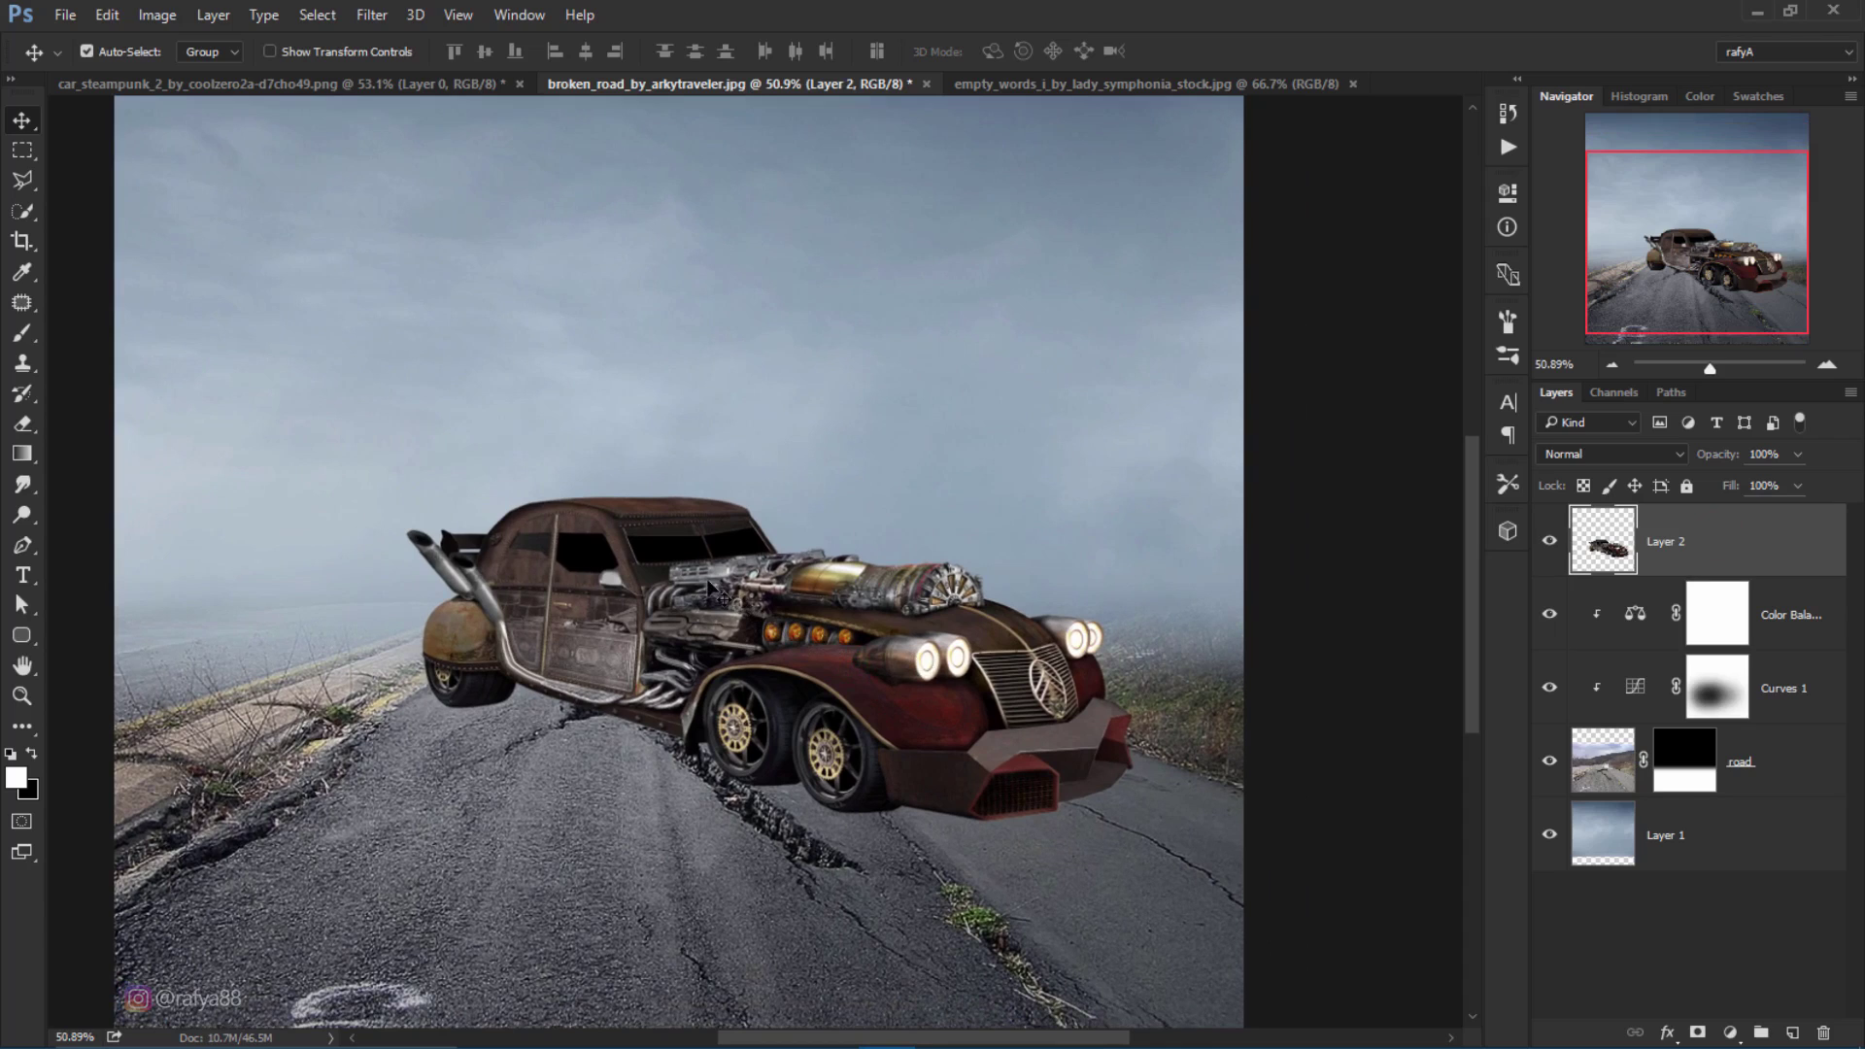
Step: In the Camera Raw Filter, set the car's Exposure +0.15, Clarity +56 and Shadows +52
{"action": "left_click", "coordinate": [372, 15]}
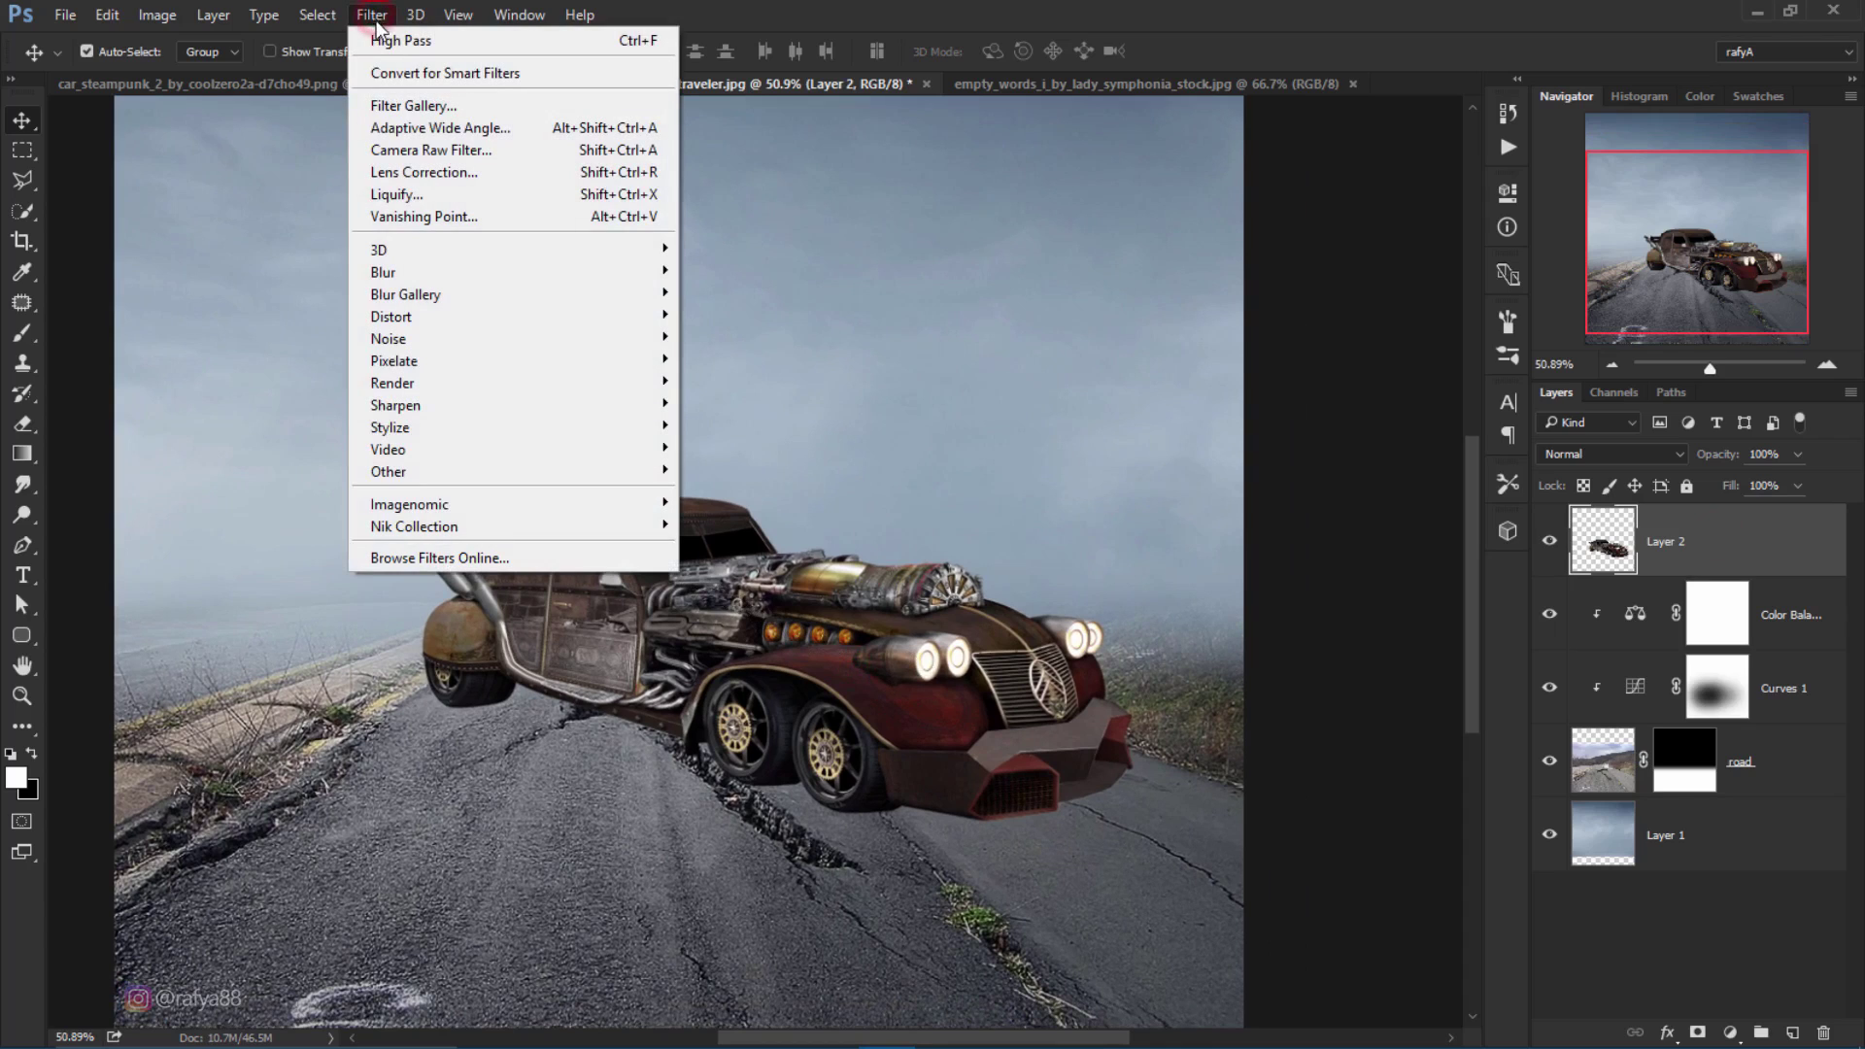
{"action": "left_click", "coordinate": [500, 152]}
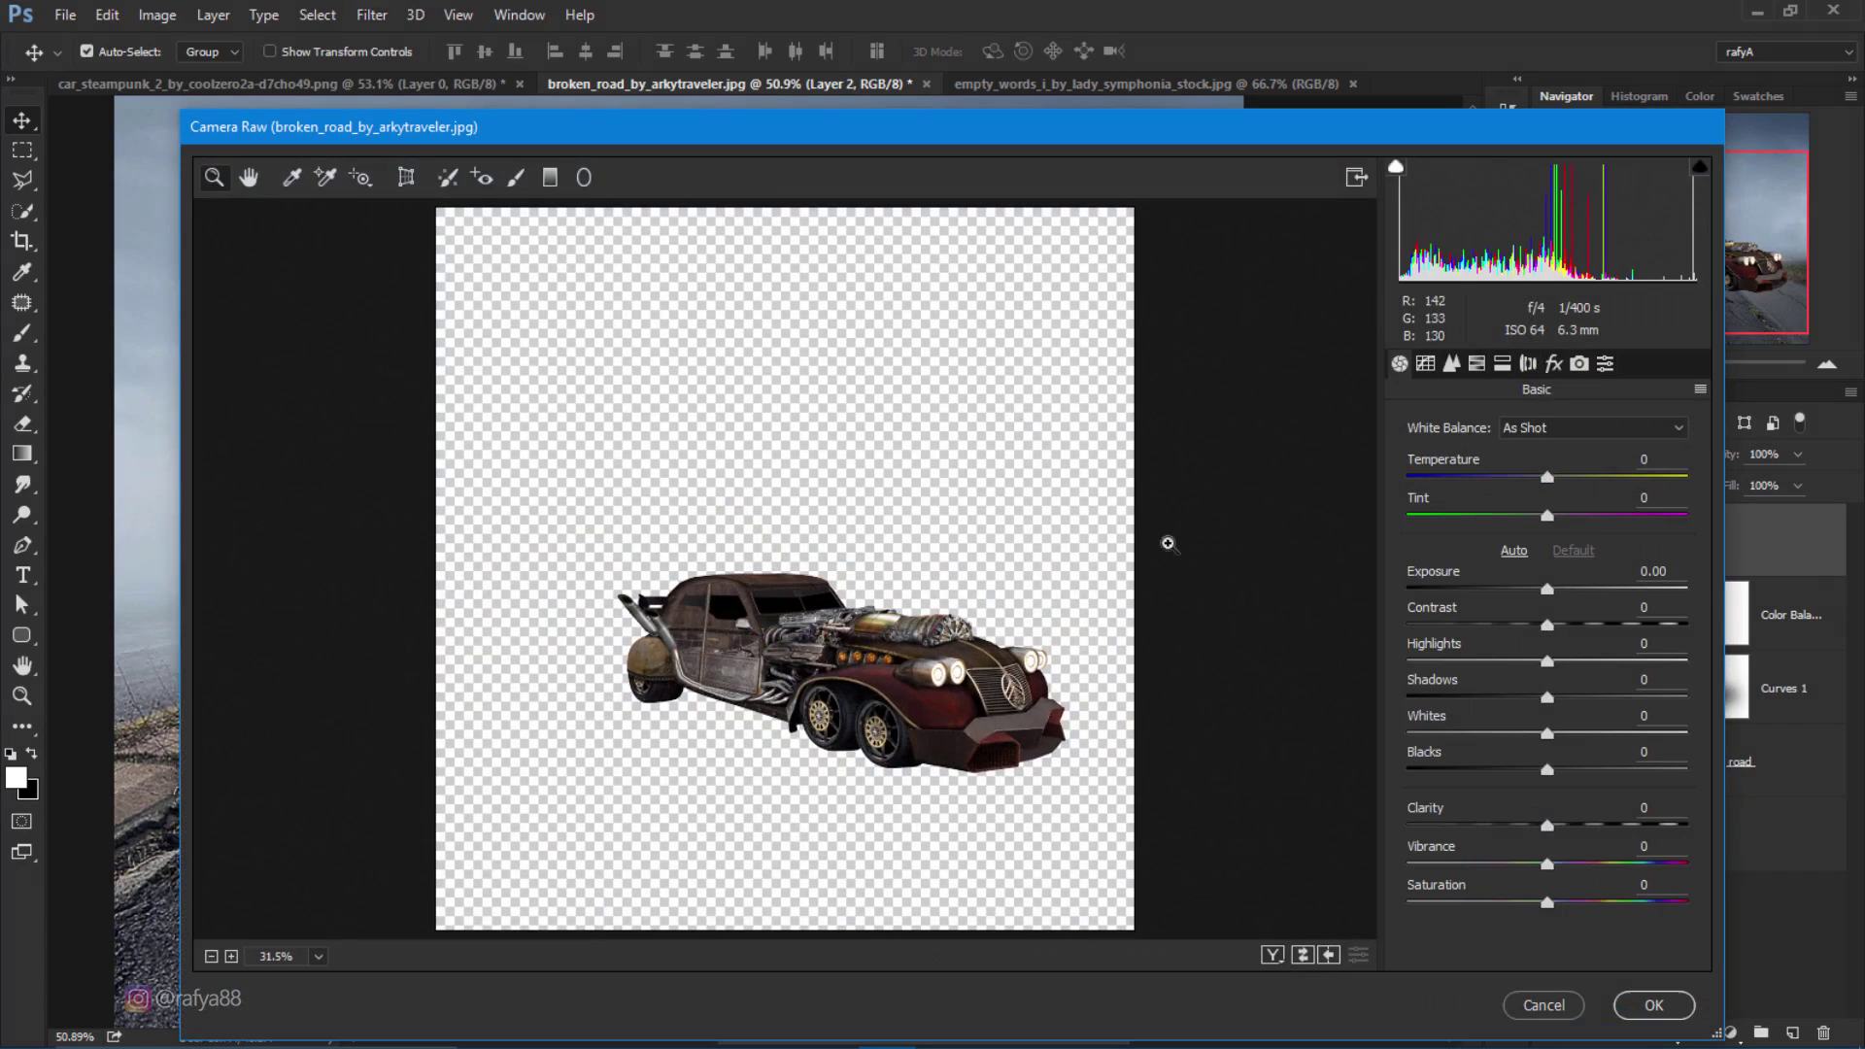
{"action": "left_click", "coordinate": [676, 589]}
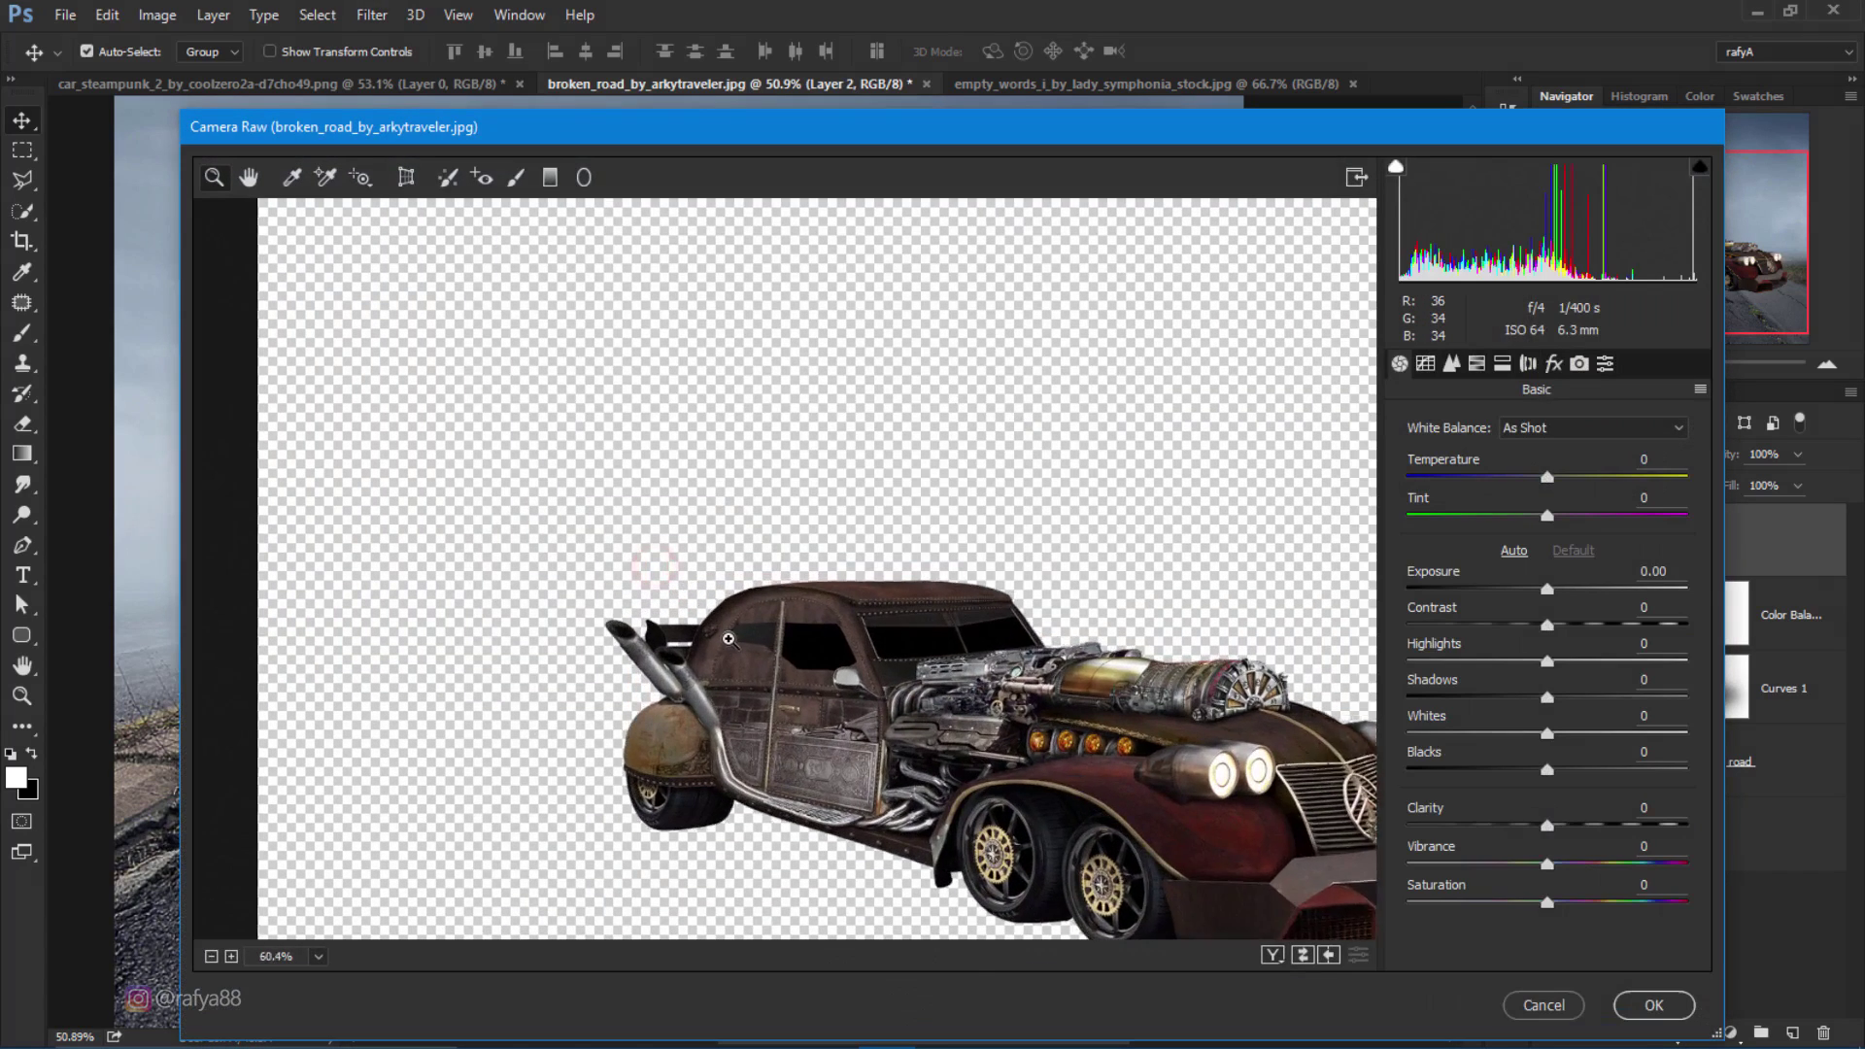
{"action": "left_click_drag", "start_coordinate": [981, 643], "coordinate": [758, 483]}
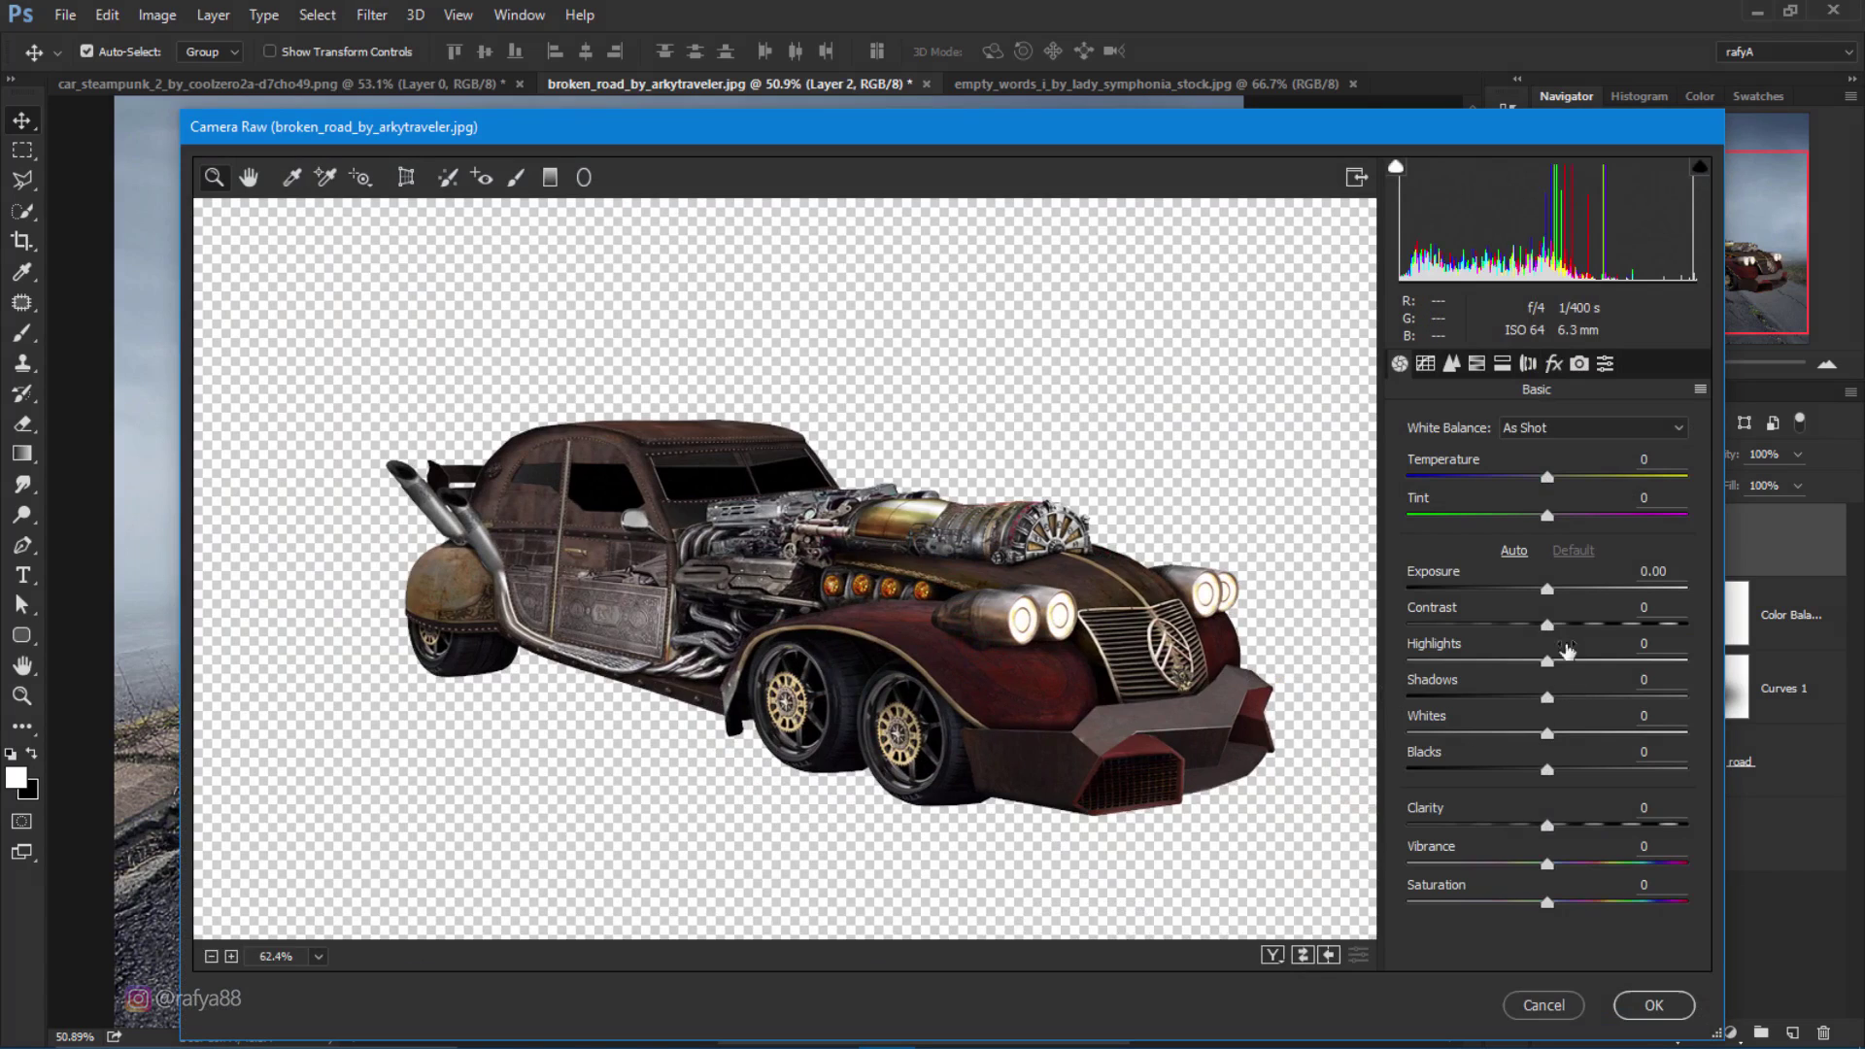
{"action": "left_click_drag", "start_coordinate": [1552, 592], "coordinate": [1555, 595]}
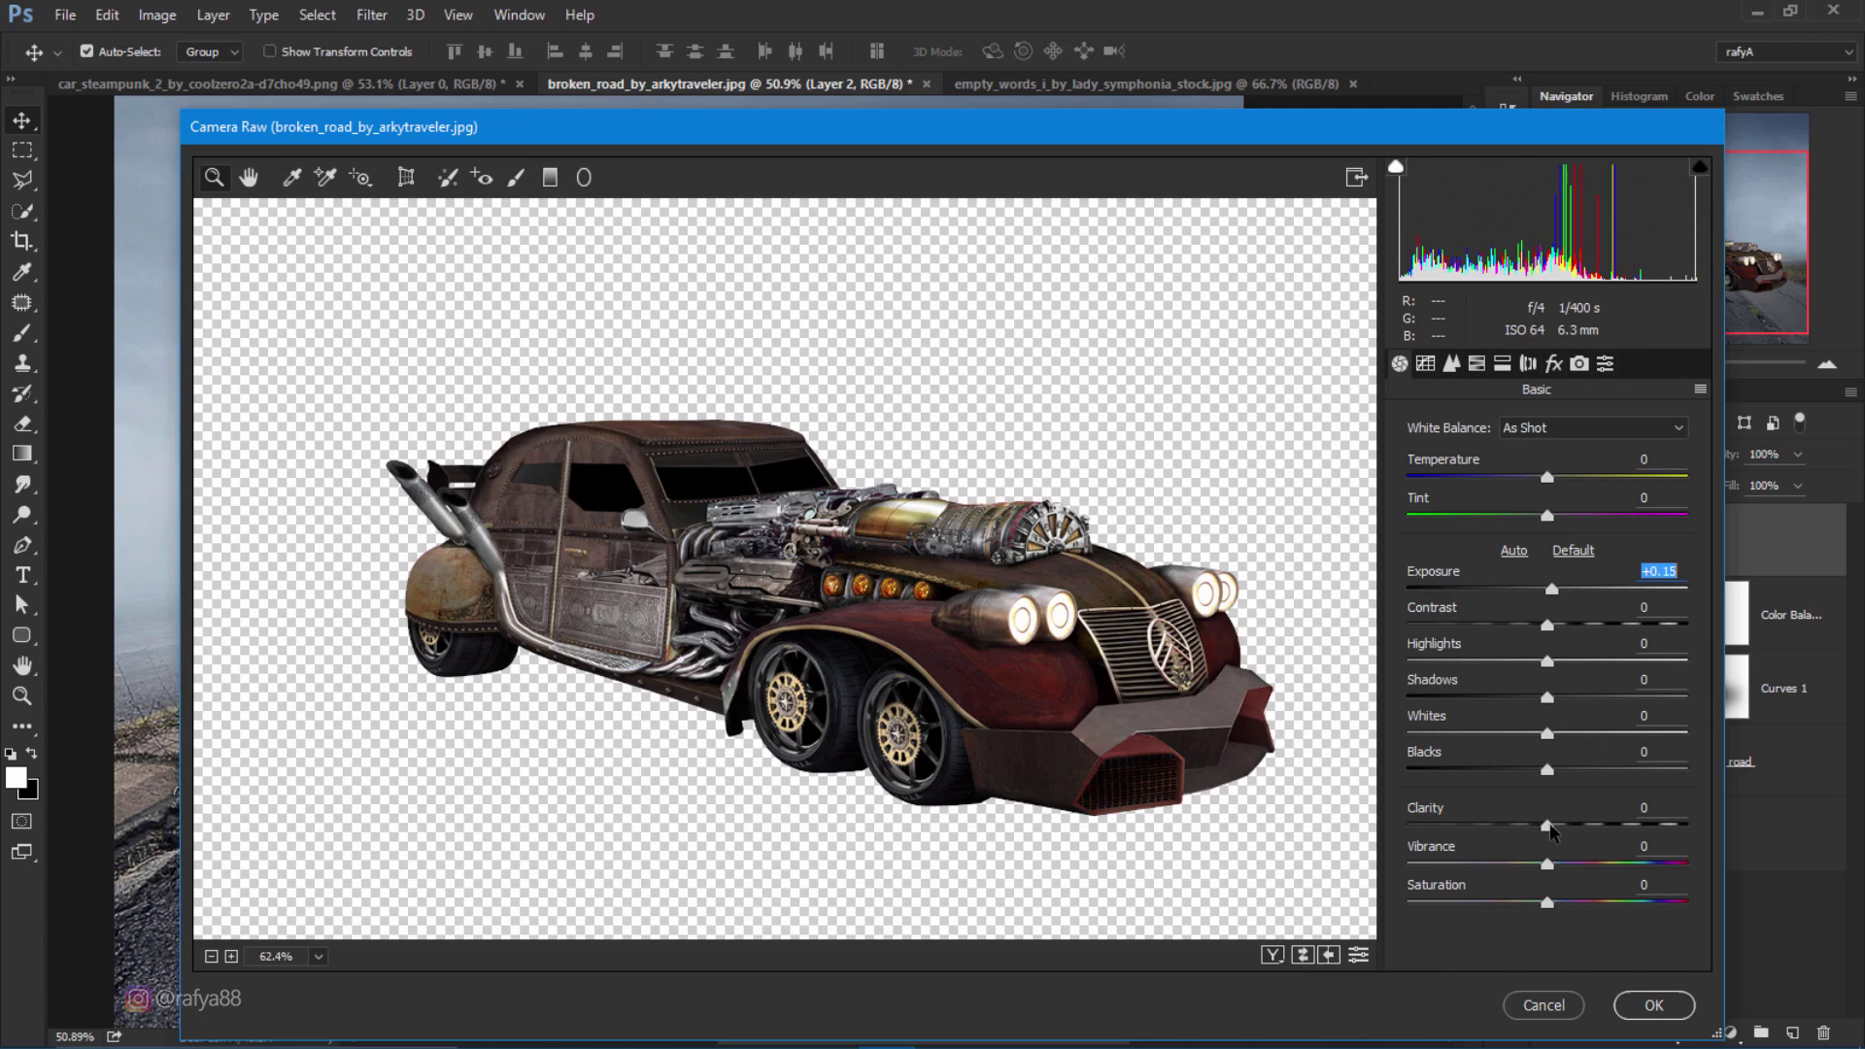
{"action": "left_click_drag", "start_coordinate": [1550, 831], "coordinate": [1634, 827]}
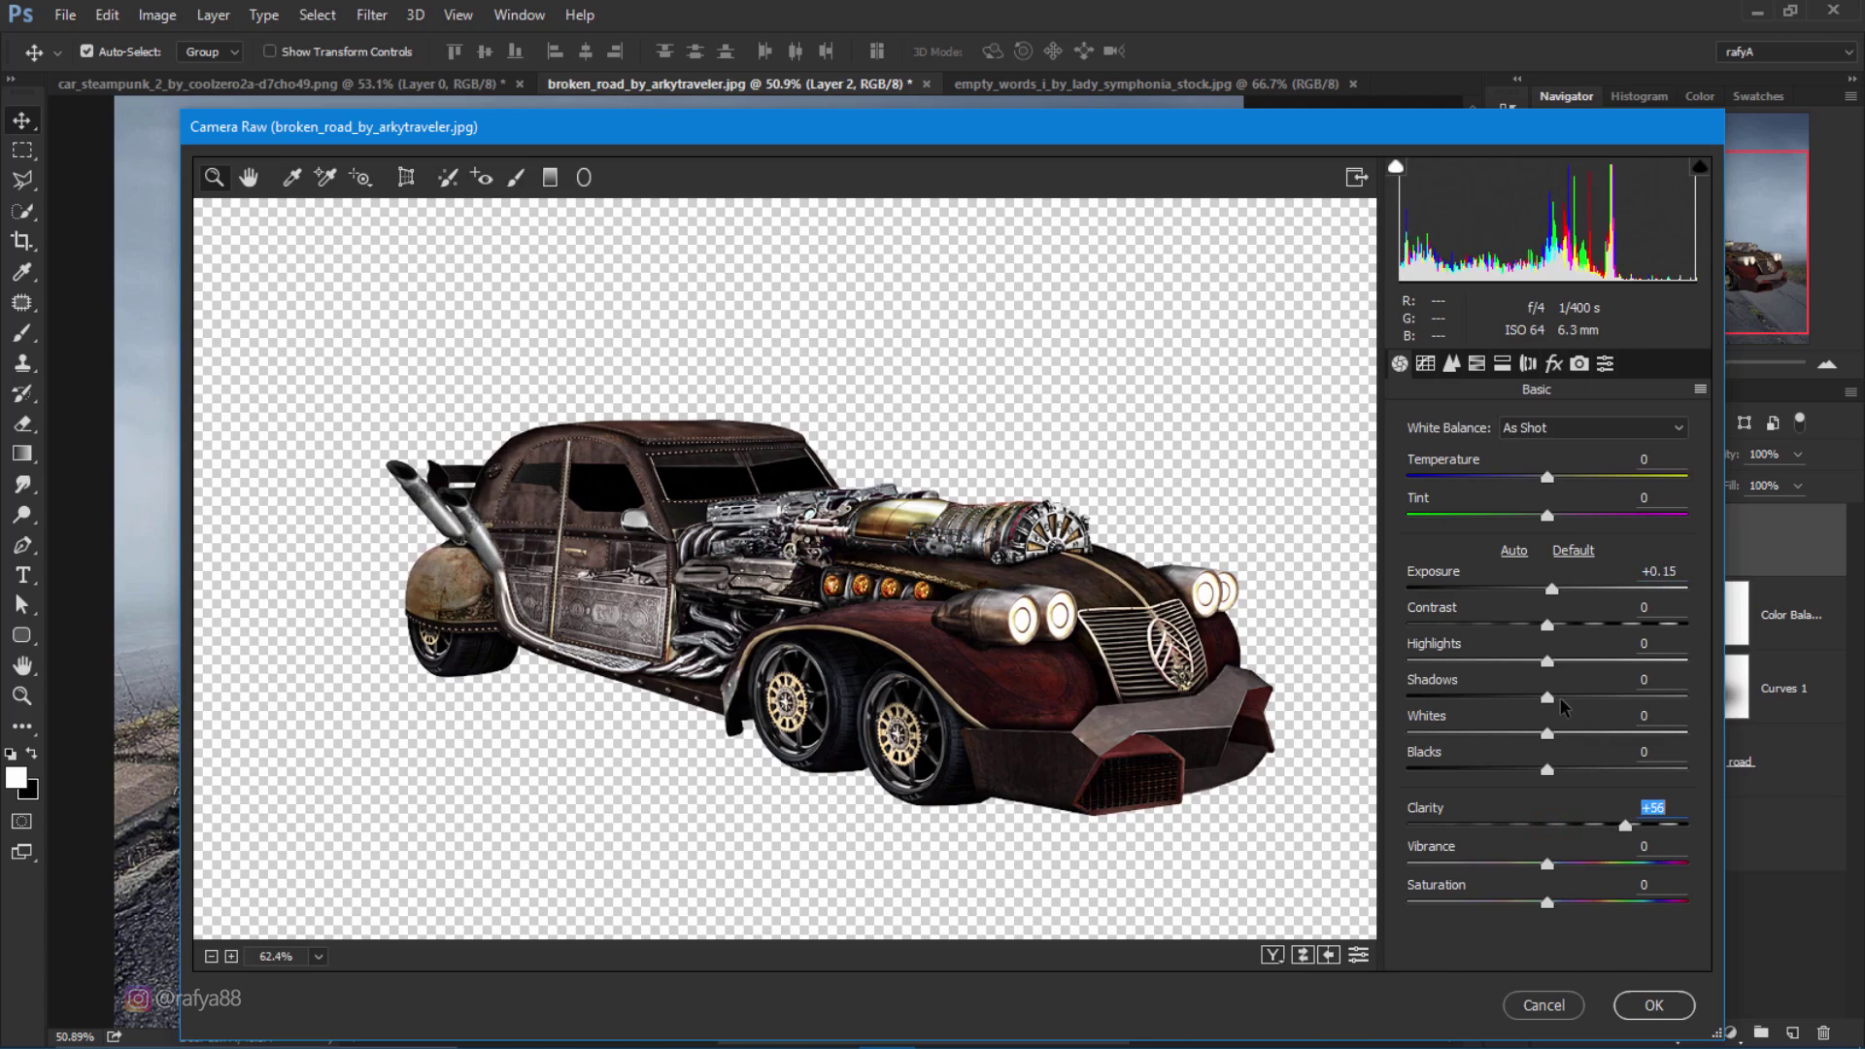
{"action": "left_click_drag", "start_coordinate": [1561, 700], "coordinate": [1620, 703]}
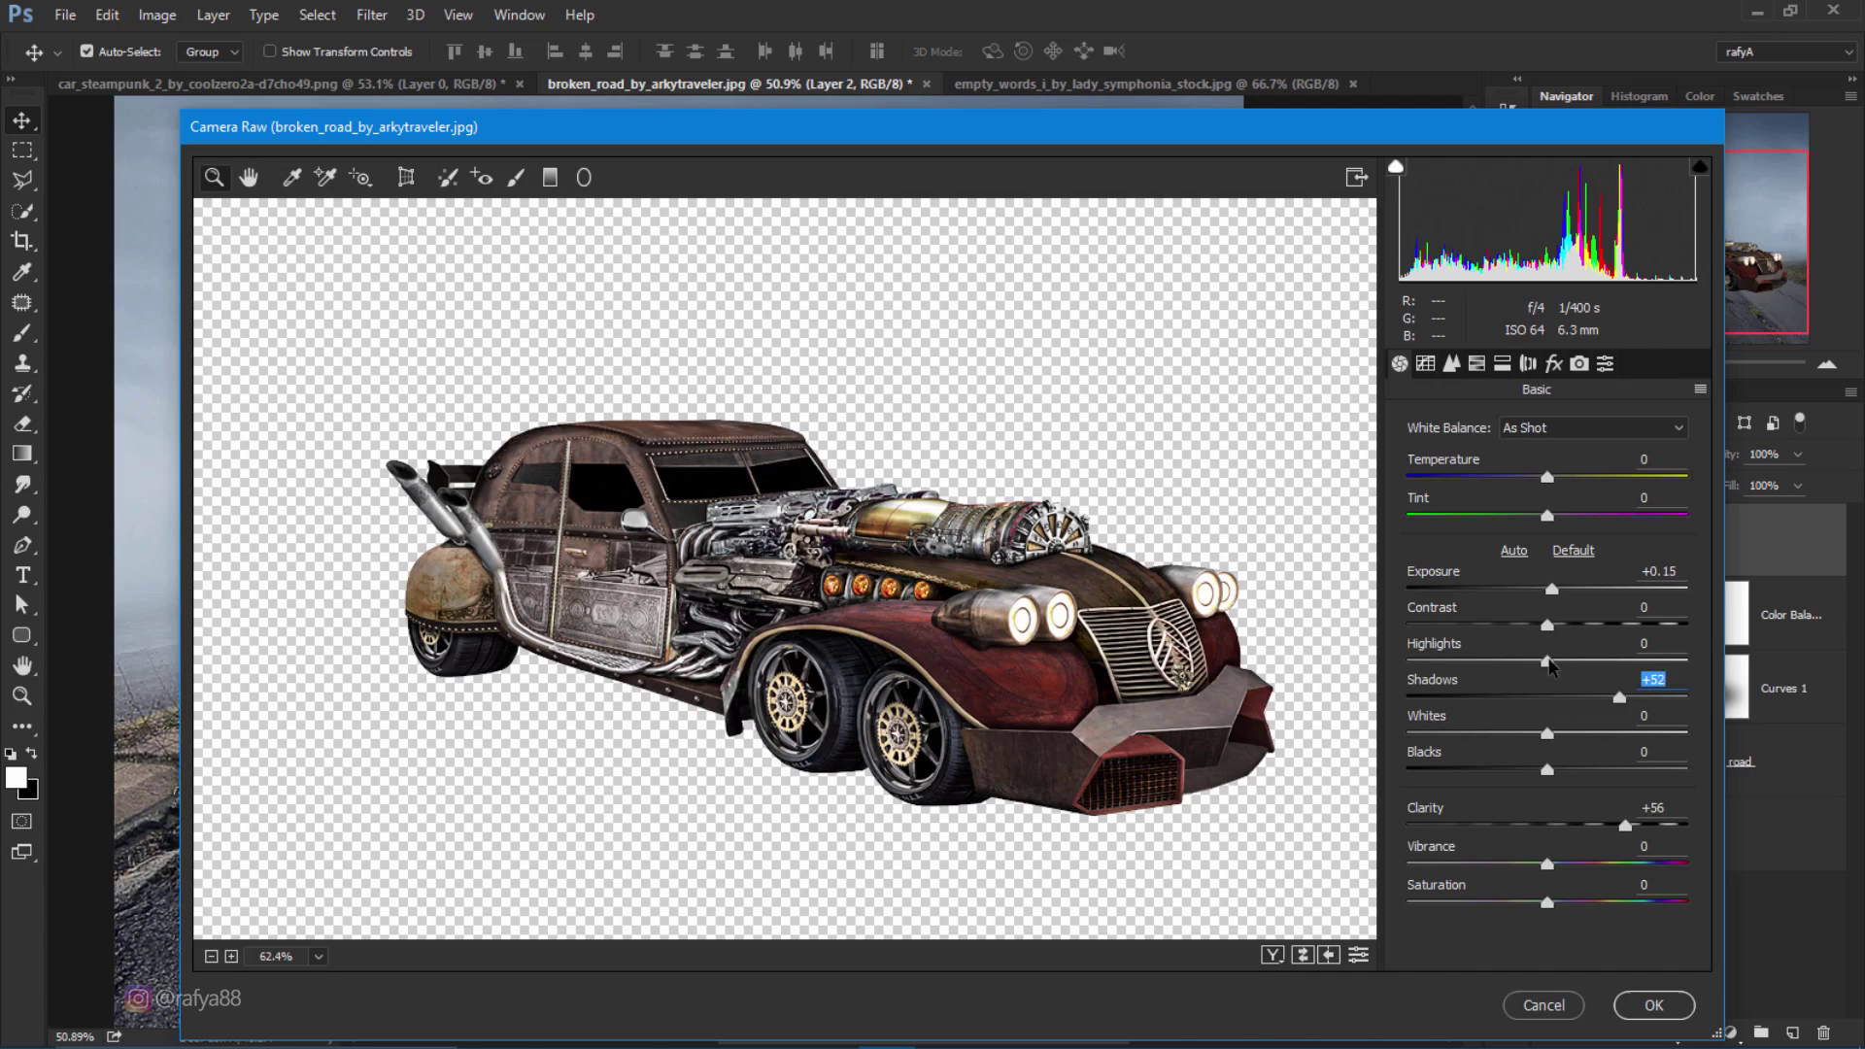
Step: Set Highlights -9, Blacks -6, Temperature -12, Tint +6 and lower Vibrance to -13
{"action": "left_click_drag", "start_coordinate": [1546, 662], "coordinate": [1534, 661]}
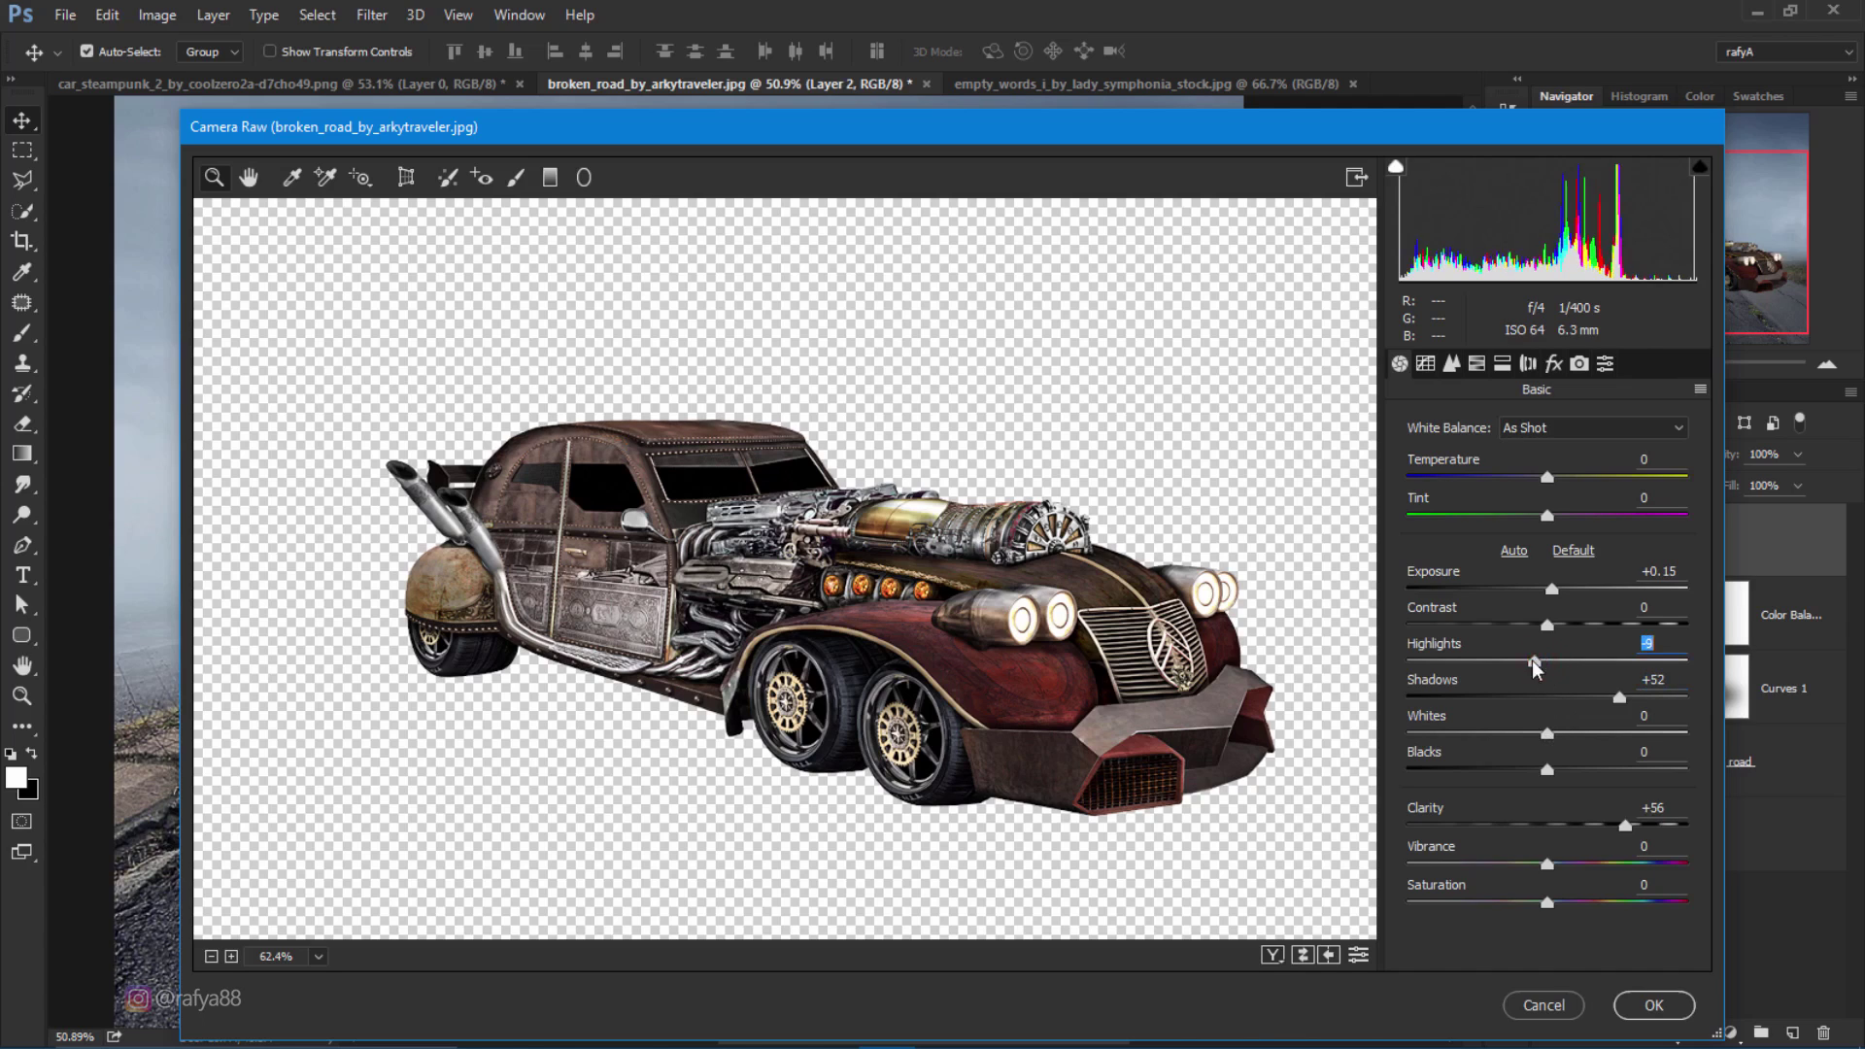
{"action": "left_click_drag", "start_coordinate": [1551, 770], "coordinate": [1539, 772]}
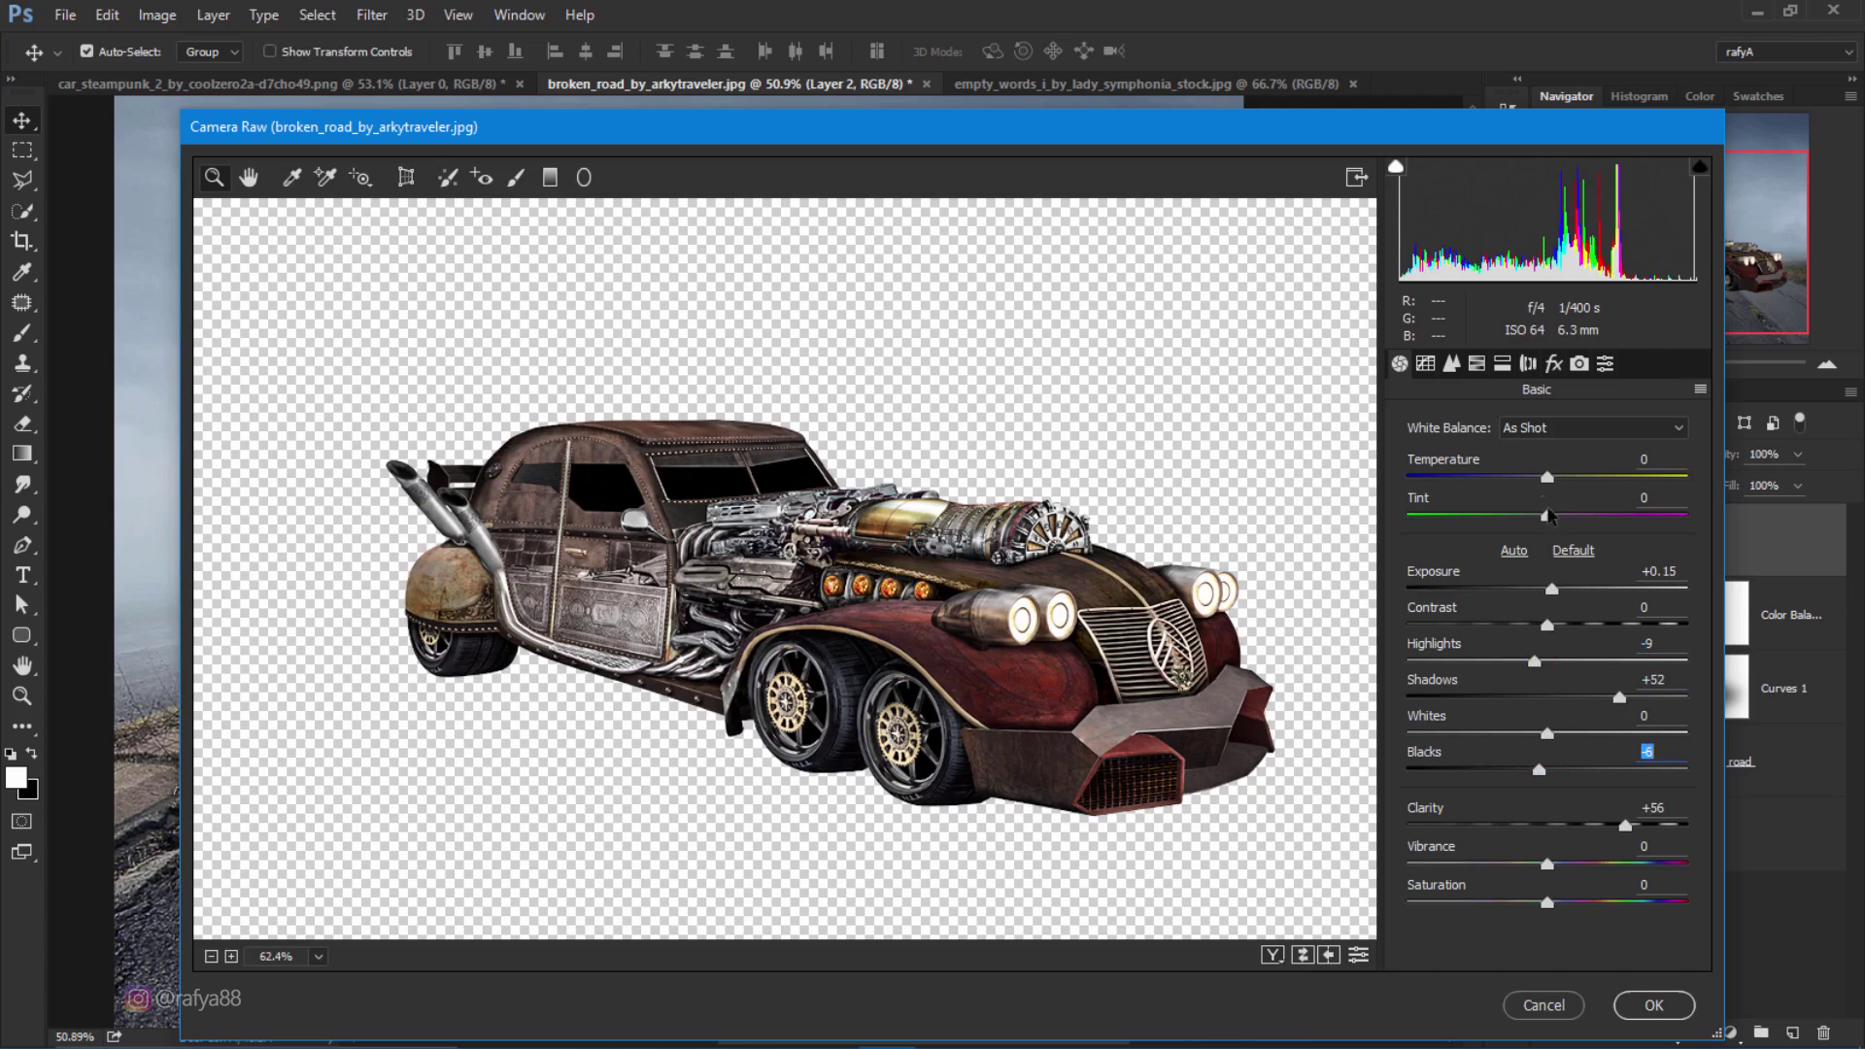
{"action": "left_click_drag", "start_coordinate": [1549, 477], "coordinate": [1533, 477]}
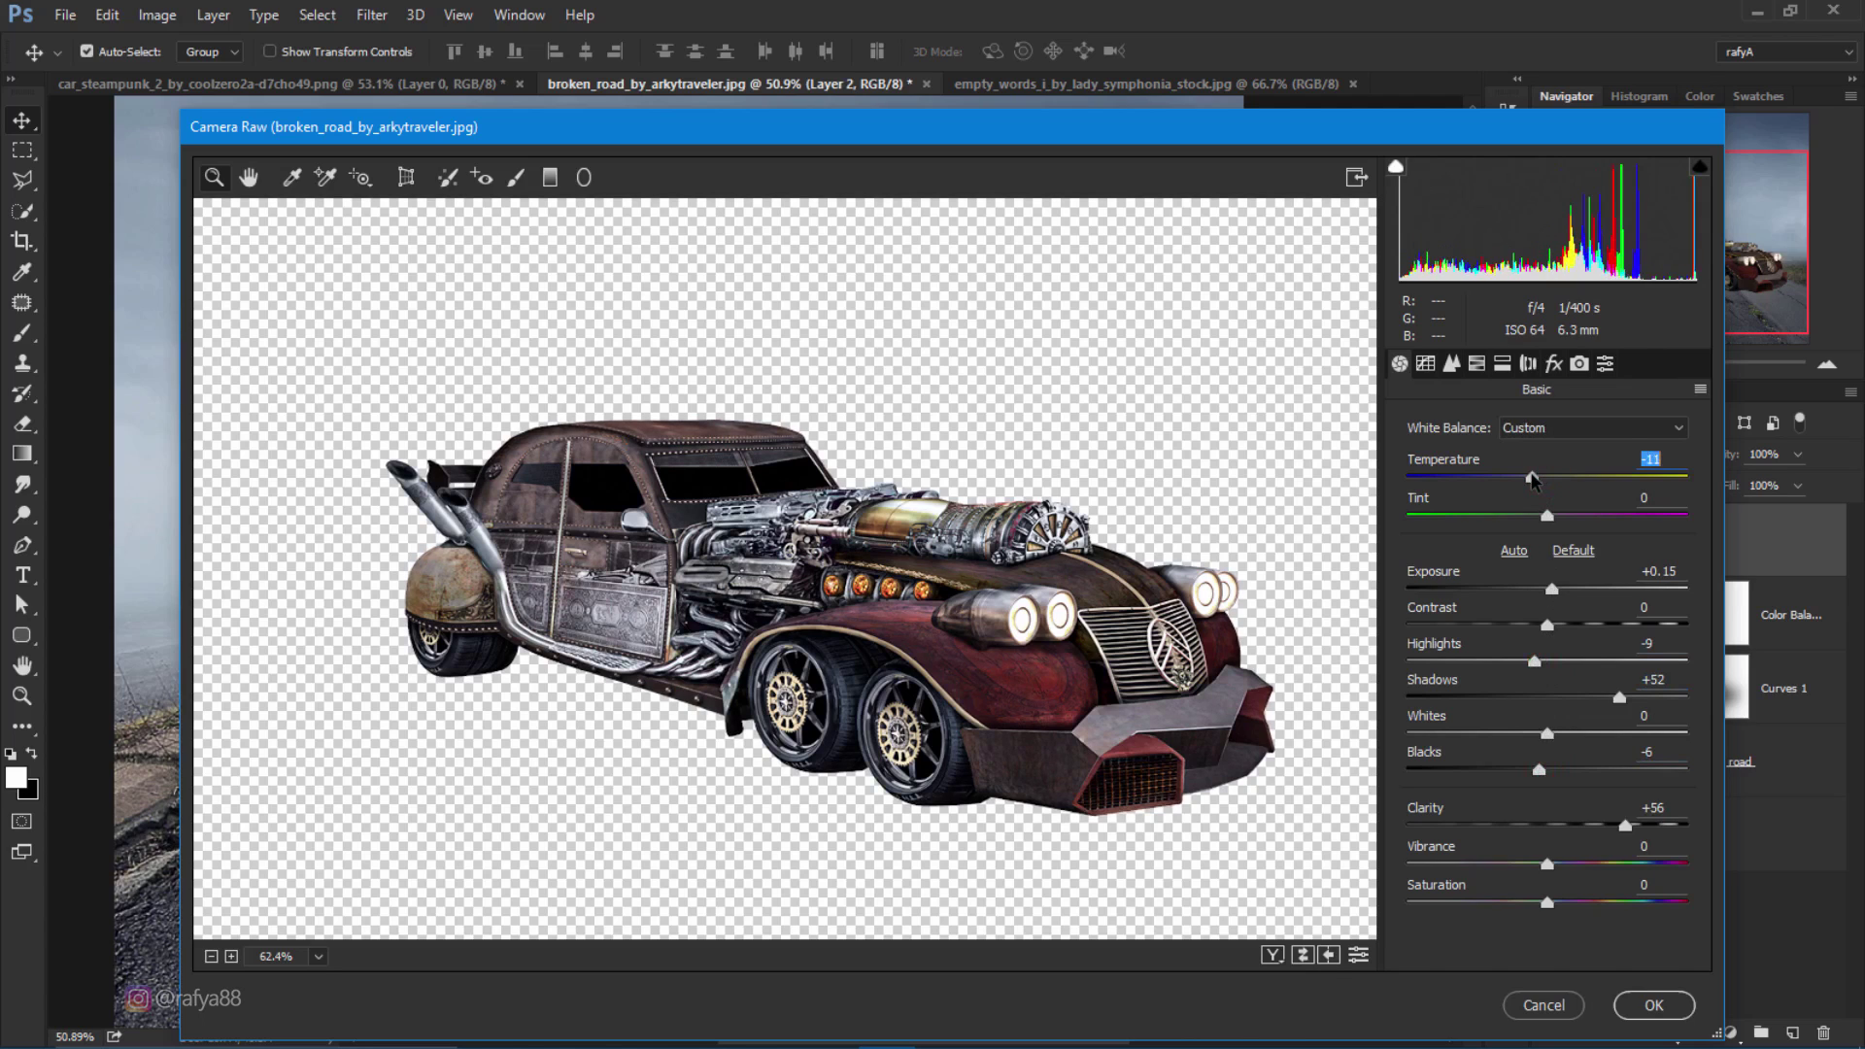
{"action": "key", "text": "Down"}
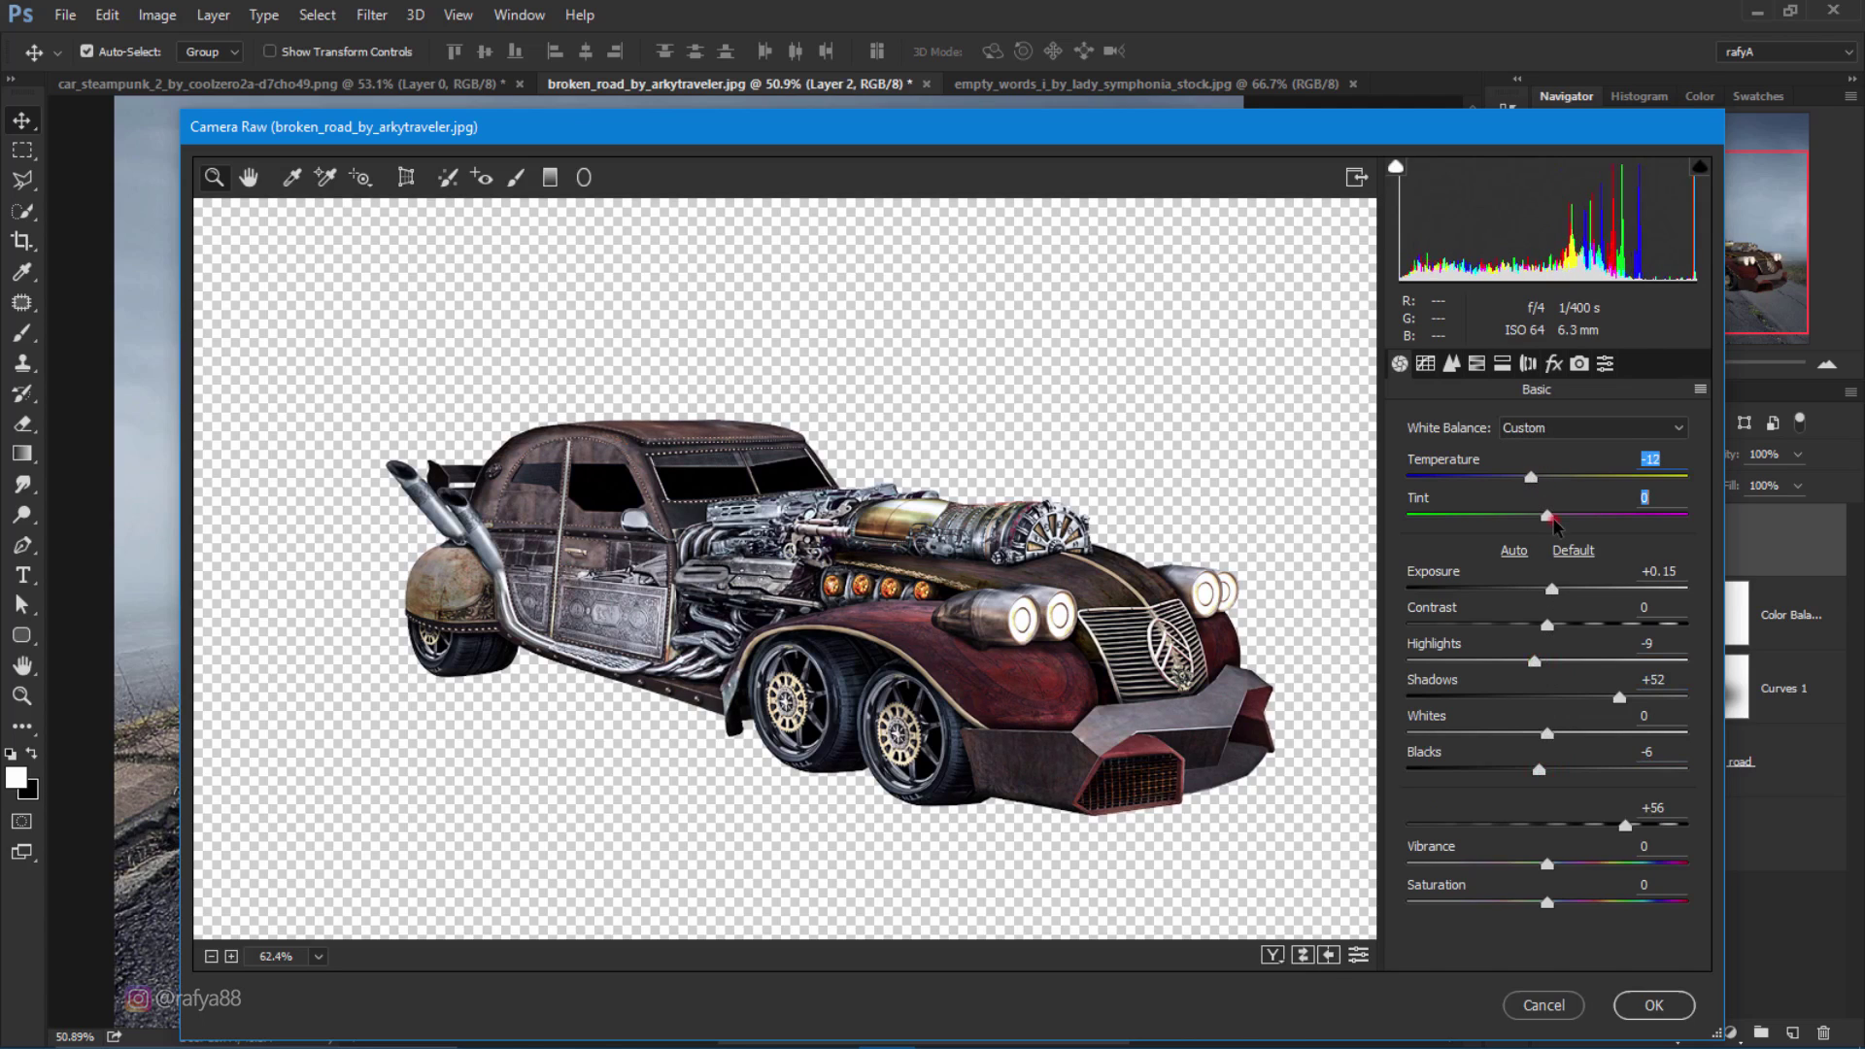
{"action": "left_click_drag", "start_coordinate": [1549, 516], "coordinate": [1556, 516]}
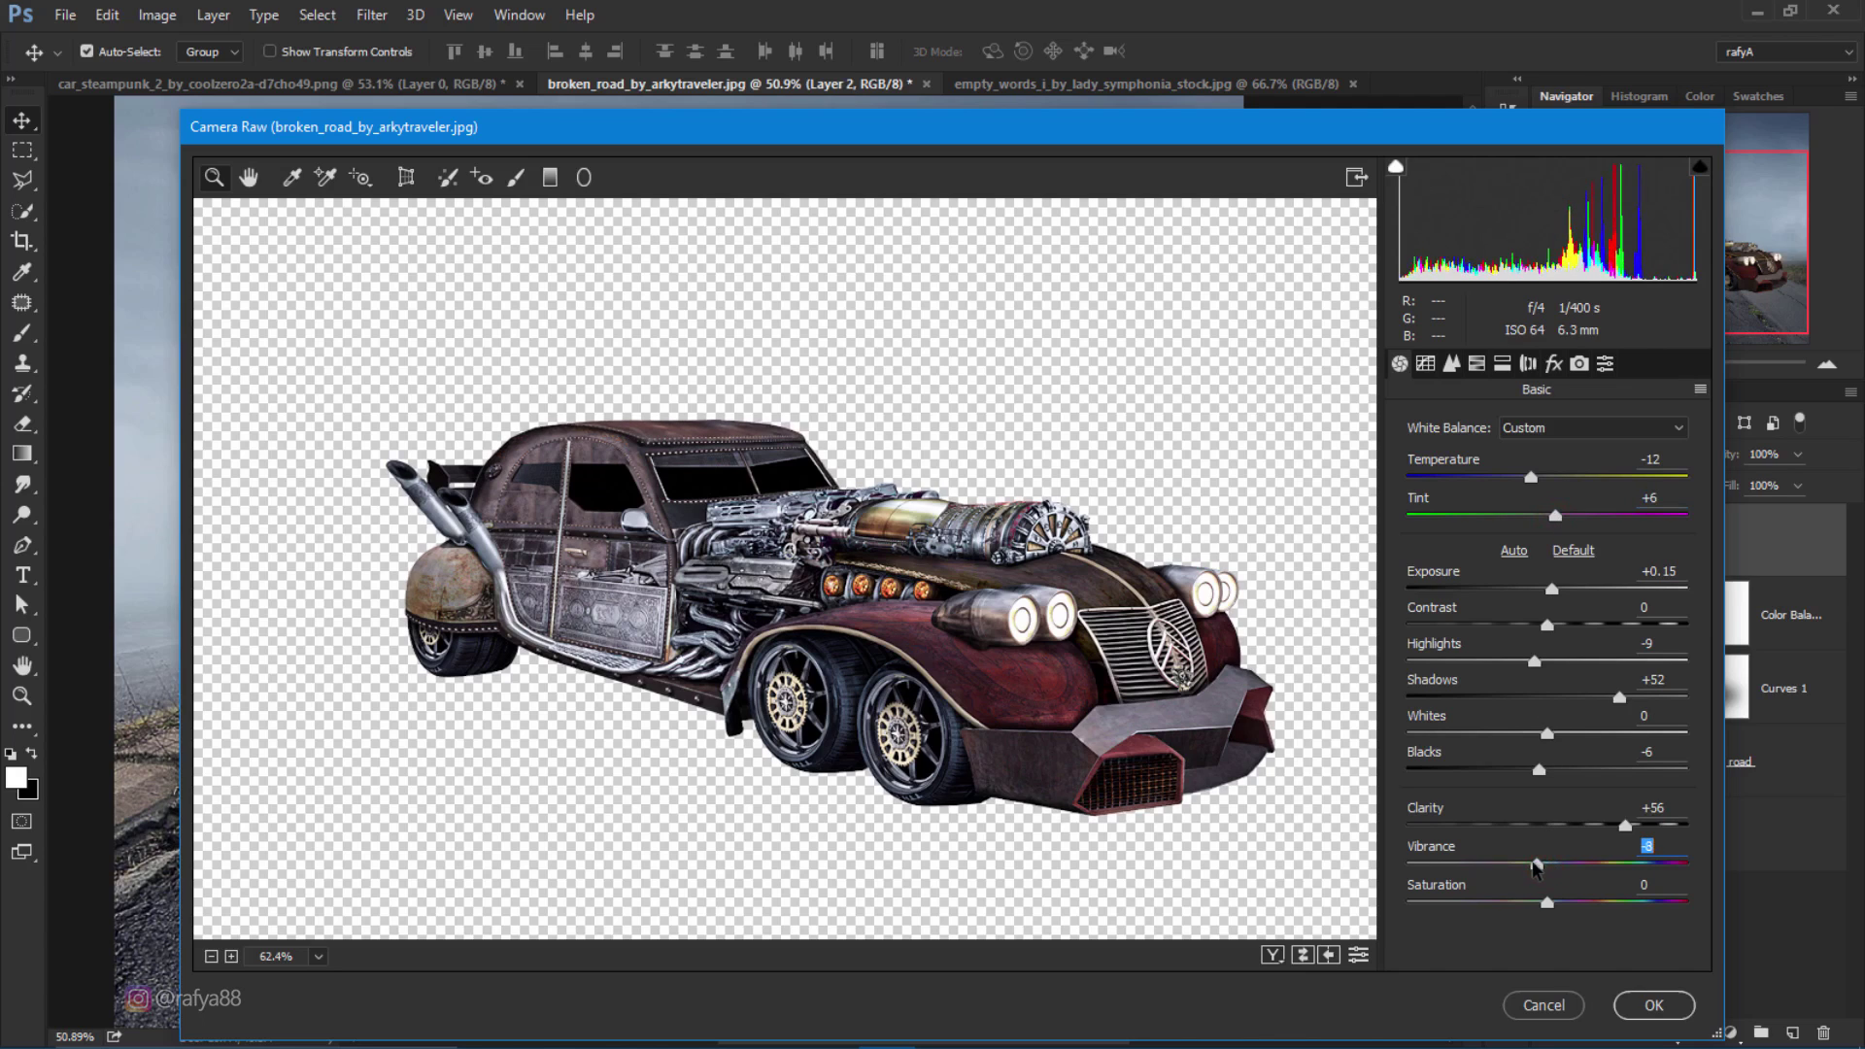
{"action": "left_click_drag", "start_coordinate": [1536, 867], "coordinate": [1530, 868]}
Step: Apply the Camera Raw grading and add a new empty layer above Color Balance 1
{"action": "left_click", "coordinate": [1650, 1004]}
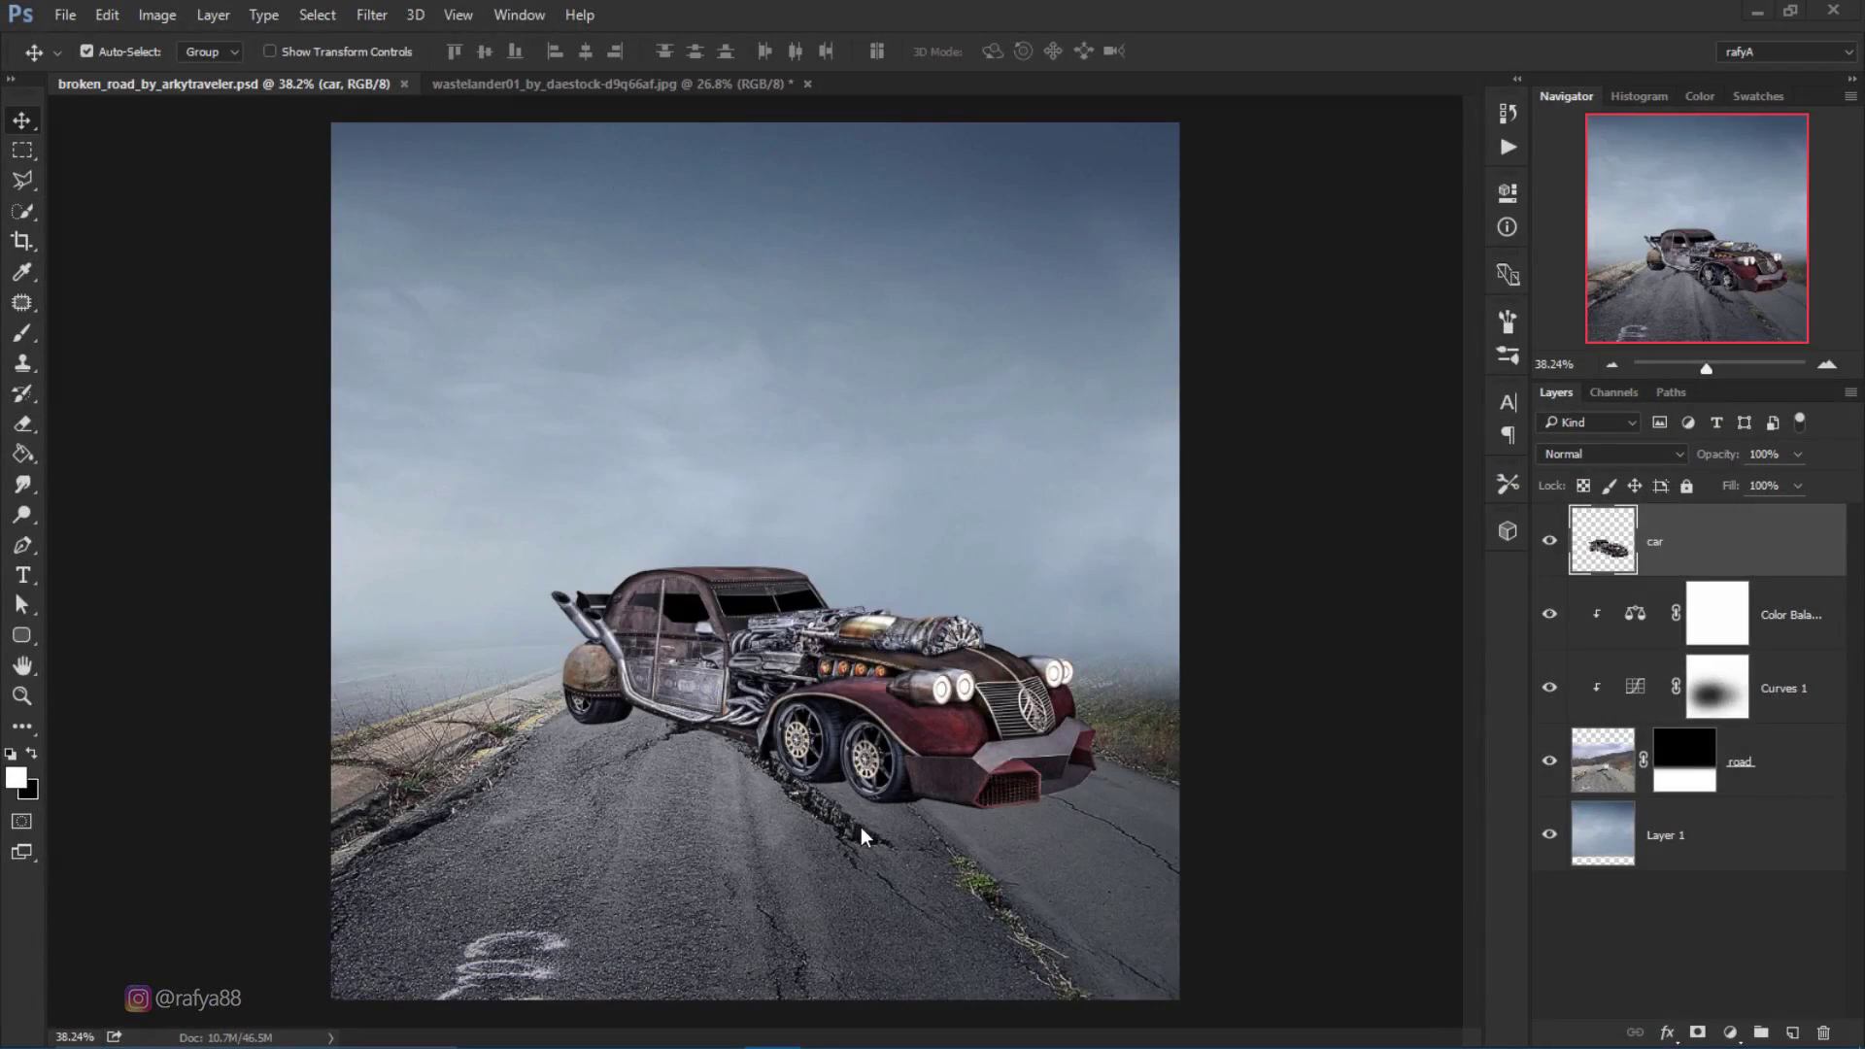
{"action": "left_click", "coordinate": [1776, 617]}
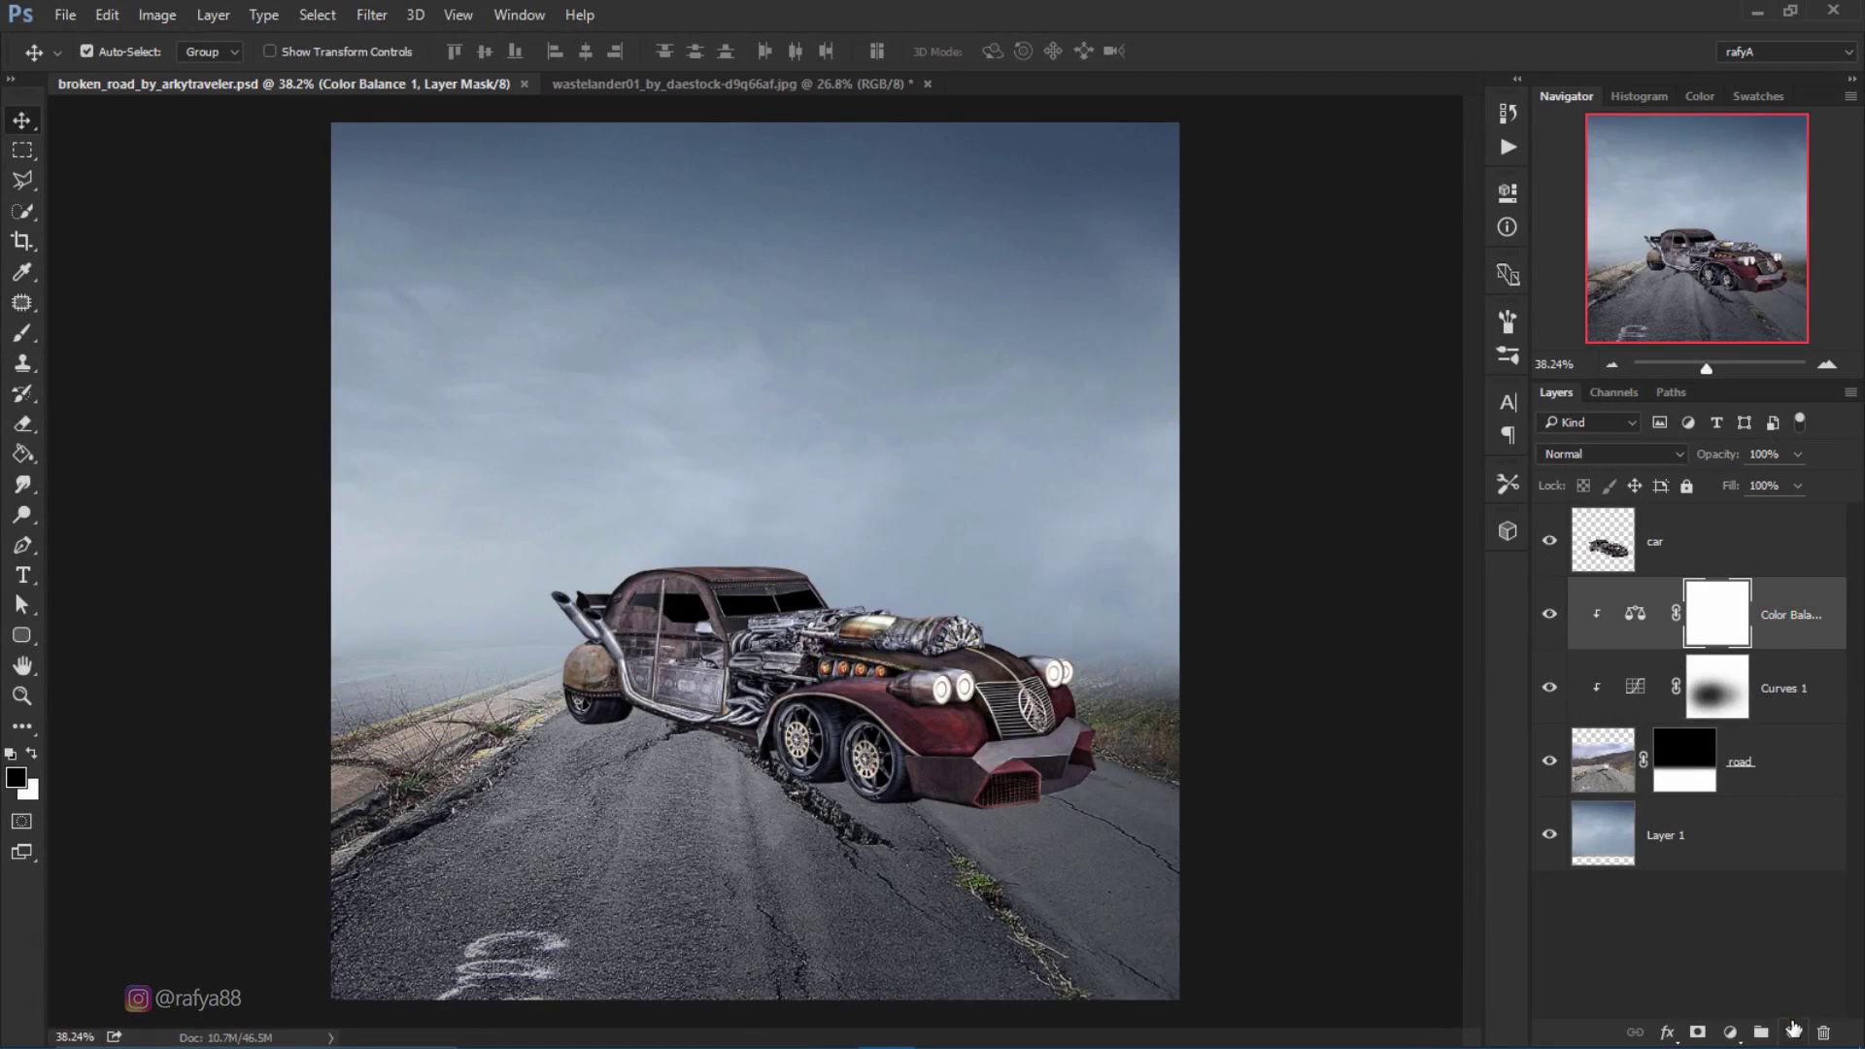
{"action": "left_click", "coordinate": [1793, 1032]}
{"action": "type", "text": "shadows"}
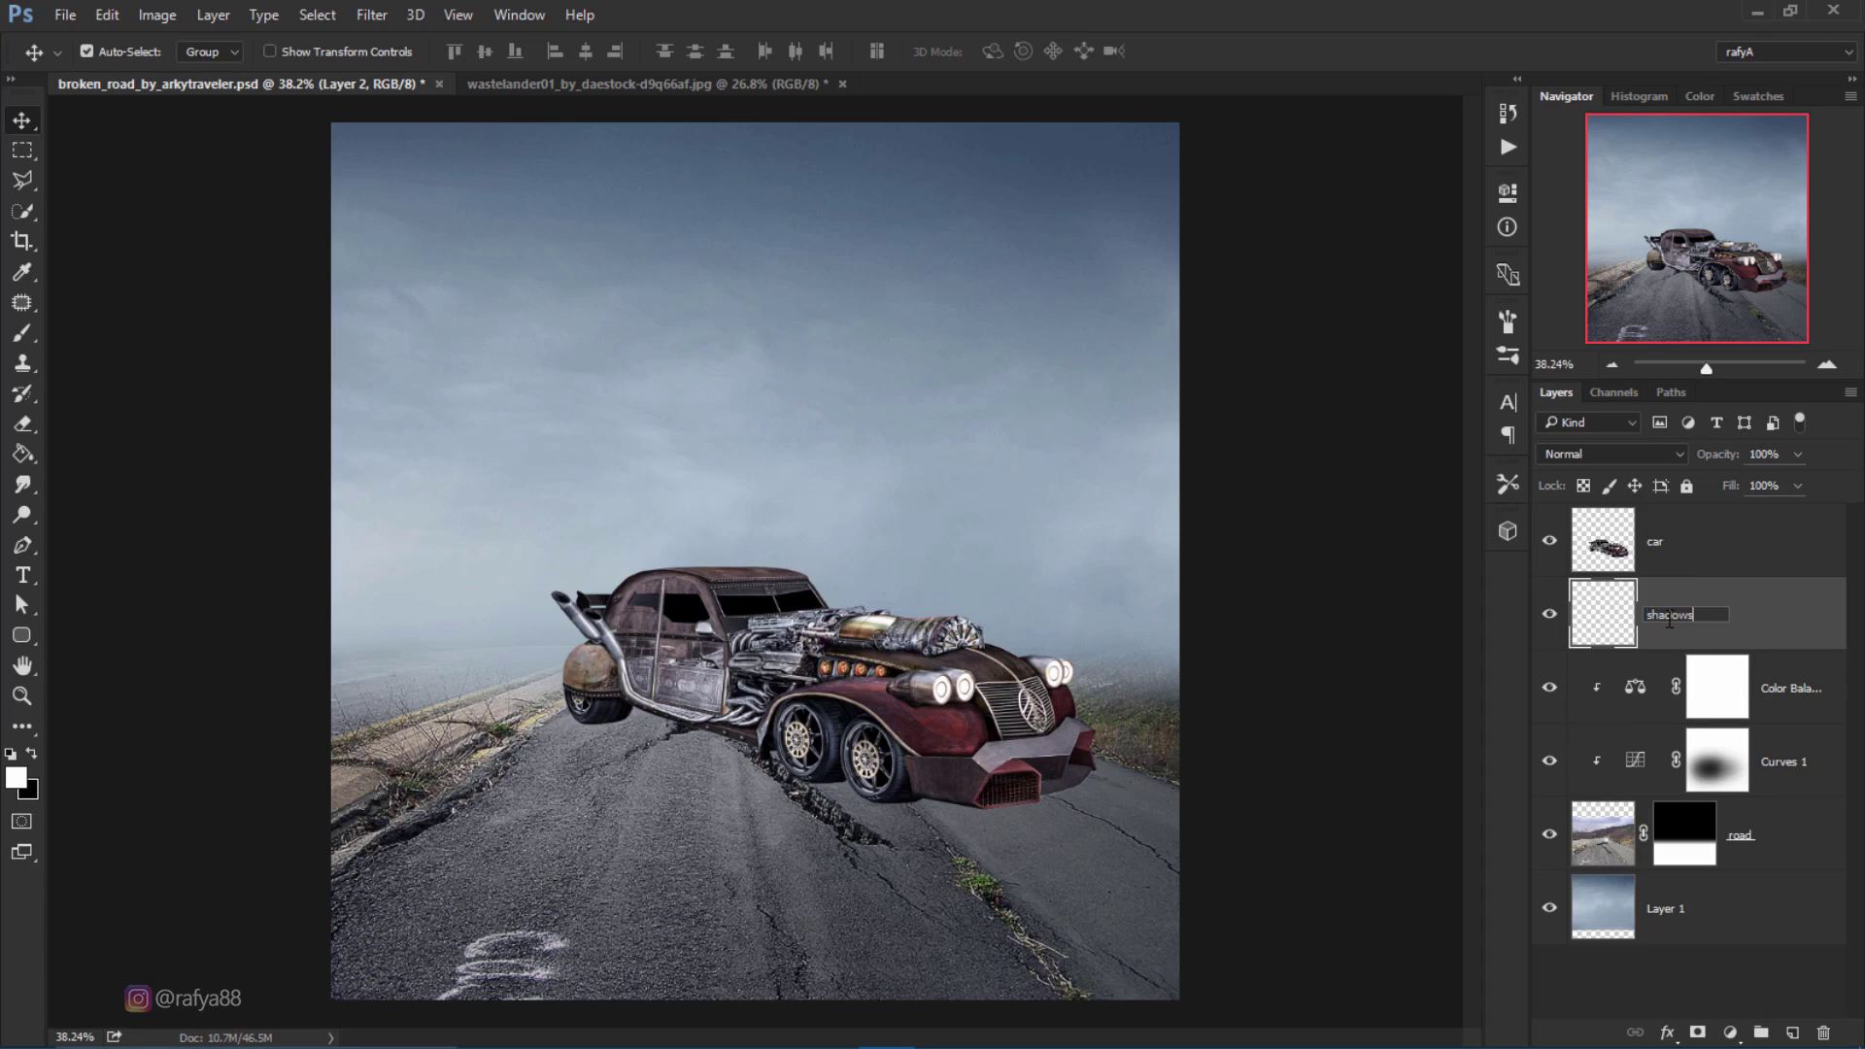
{"action": "scroll", "coordinate": [841, 816], "scroll_direction": "up", "scroll_amount": 5}
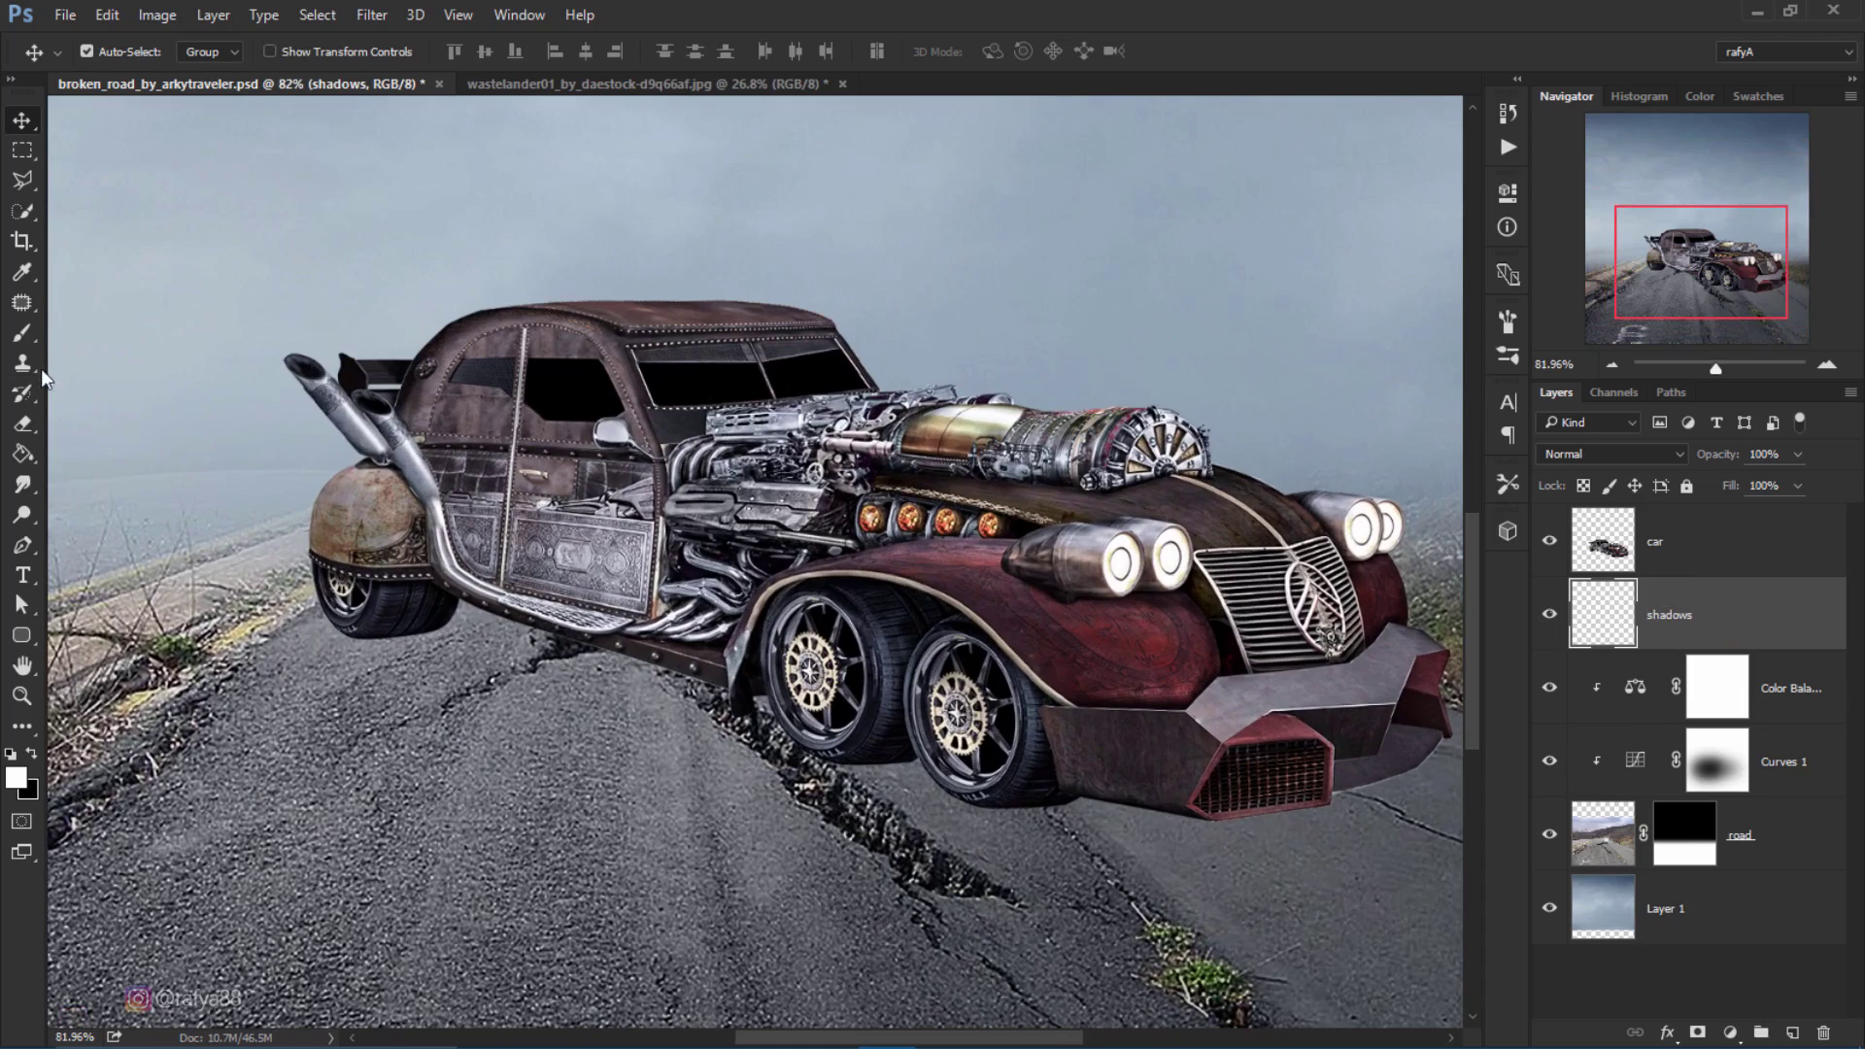
Step: Set up a soft black brush at about 80 px with 50% opacity
{"action": "left_click", "coordinate": [22, 333]}
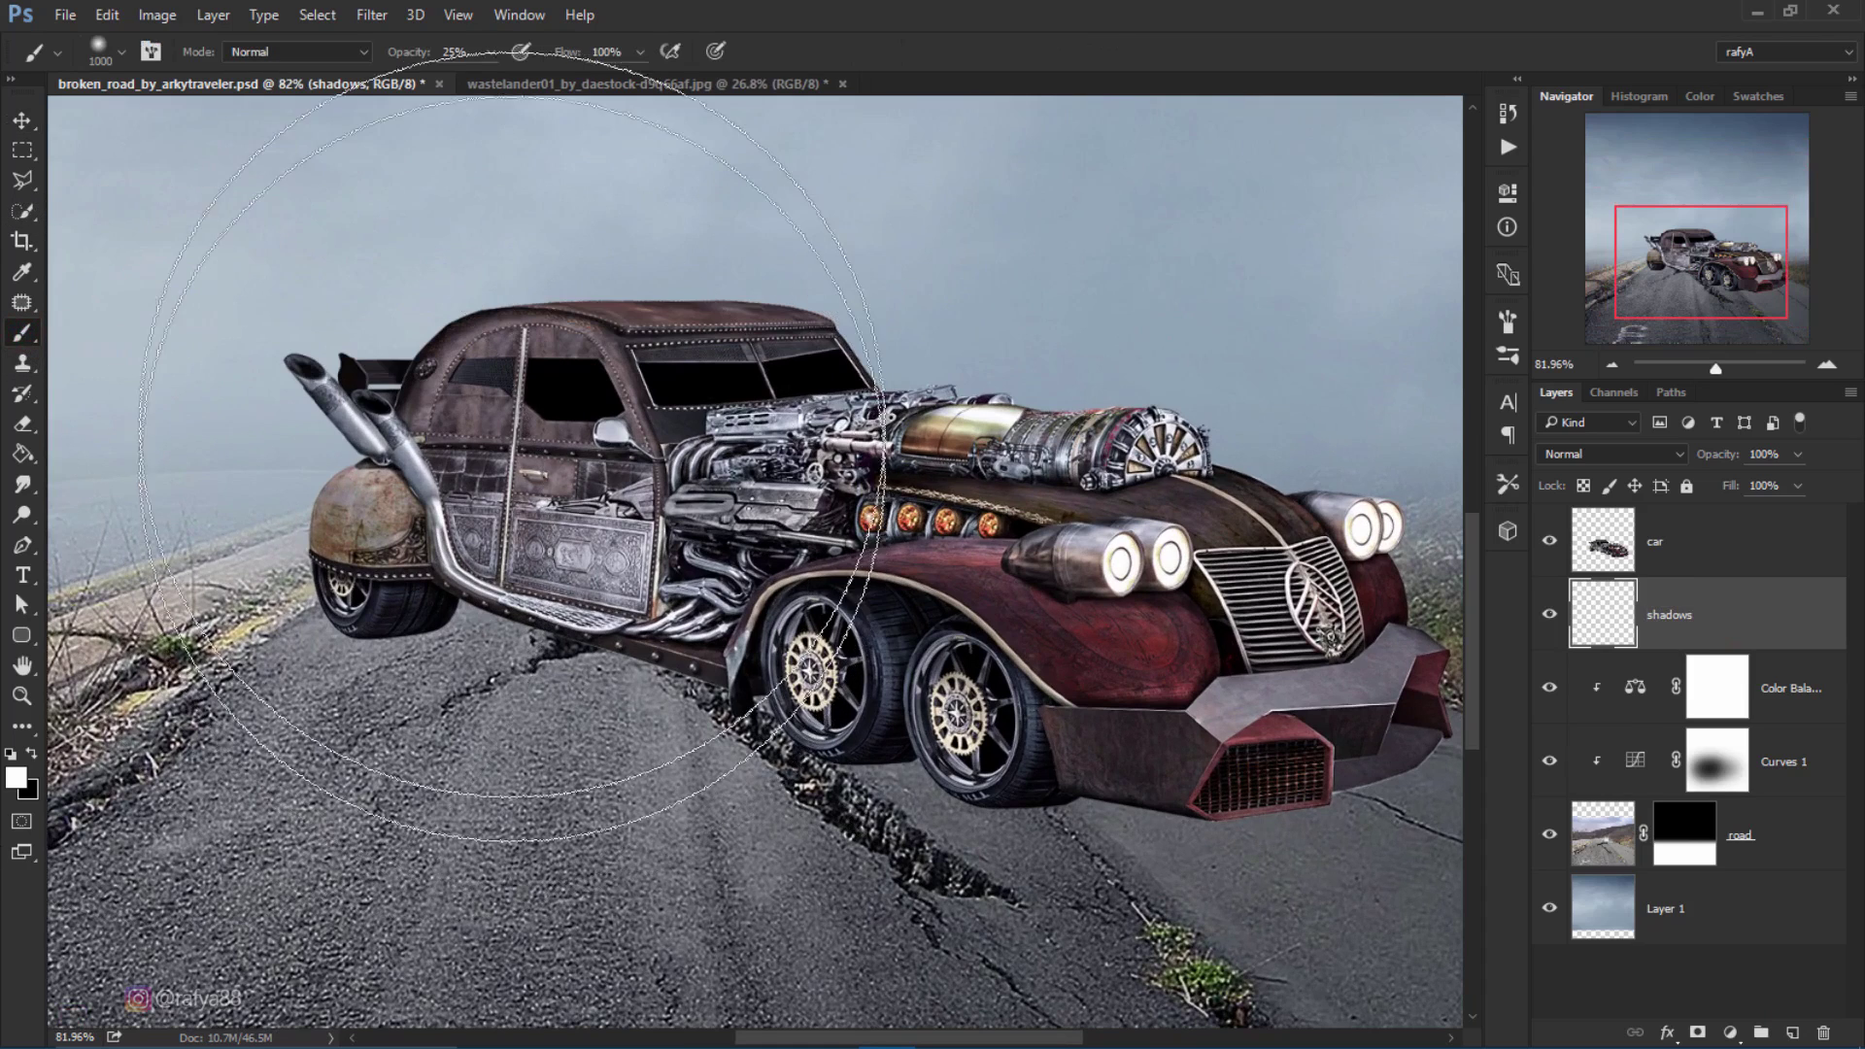
{"action": "right_click", "coordinate": [591, 430]}
{"action": "left_click_drag", "start_coordinate": [775, 491], "coordinate": [777, 489]}
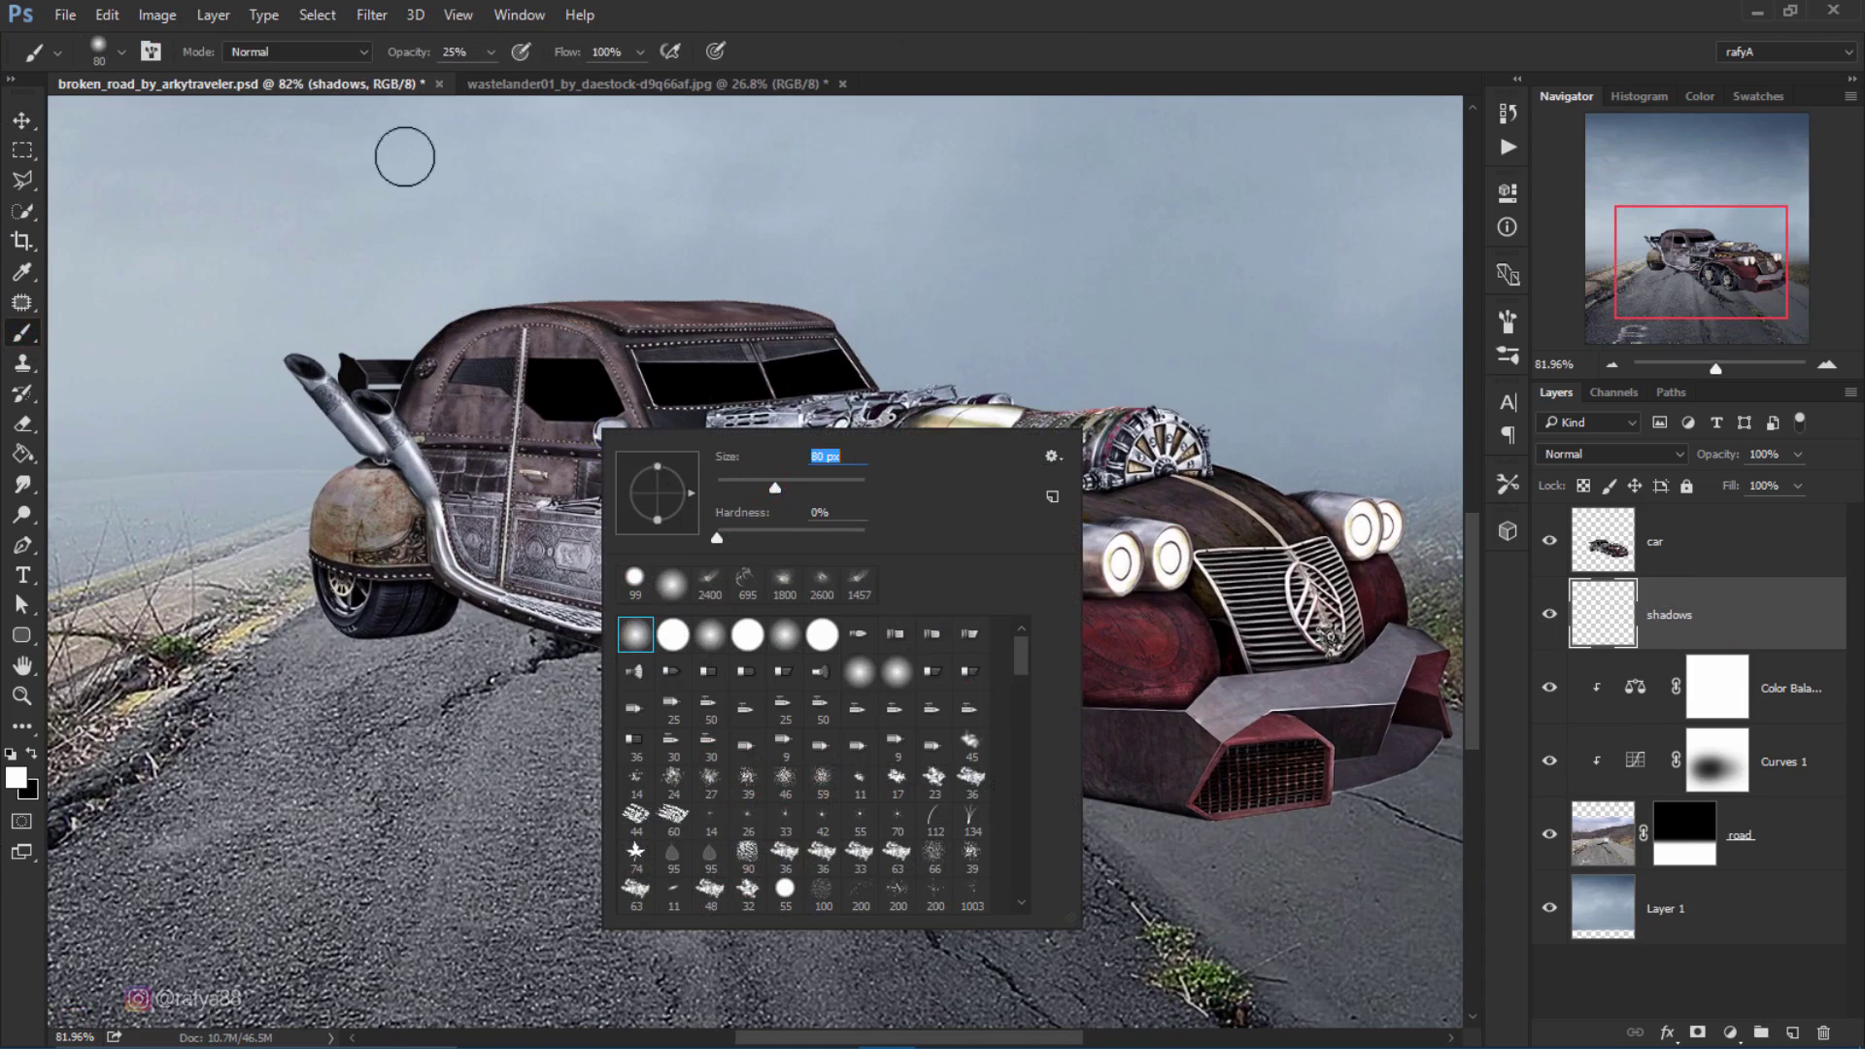
{"action": "left_click_drag", "start_coordinate": [398, 60], "coordinate": [509, 64]}
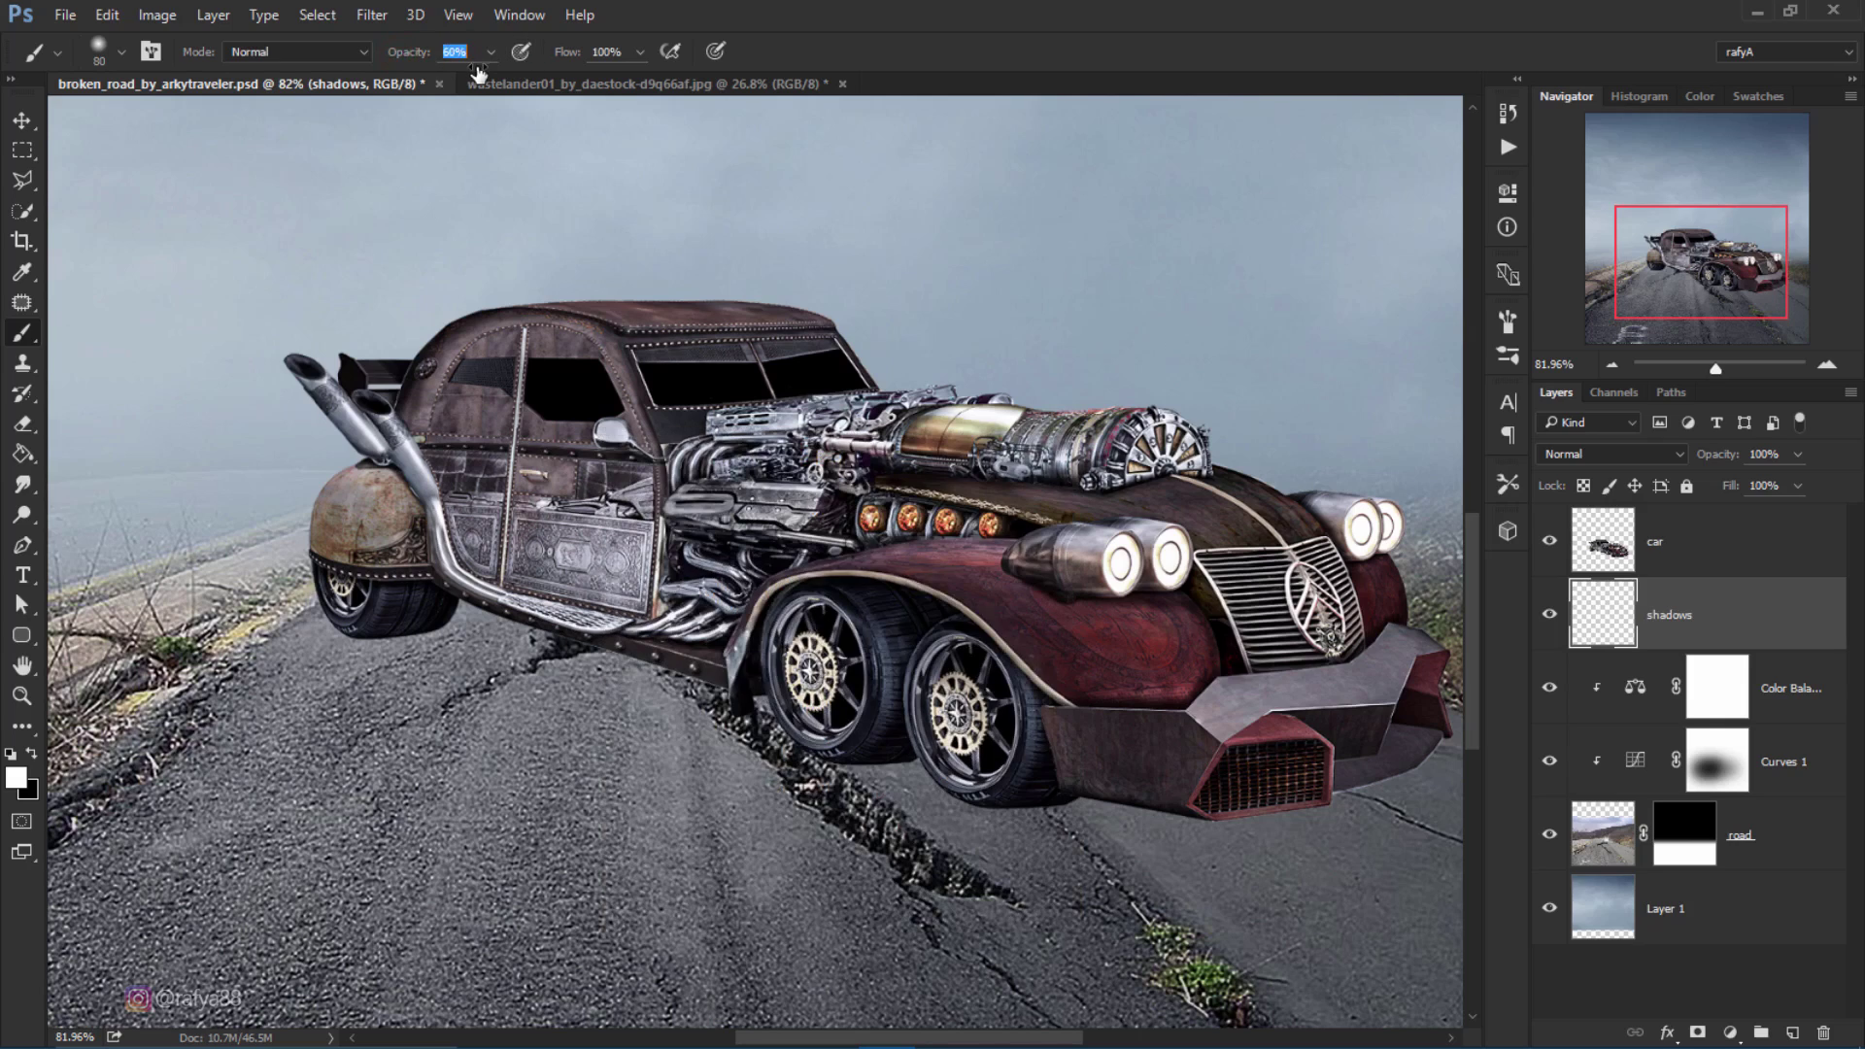
{"action": "type", "text": "69"}
{"action": "key", "text": "Return"}
{"action": "scroll", "coordinate": [341, 630], "scroll_direction": "up", "scroll_amount": 2}
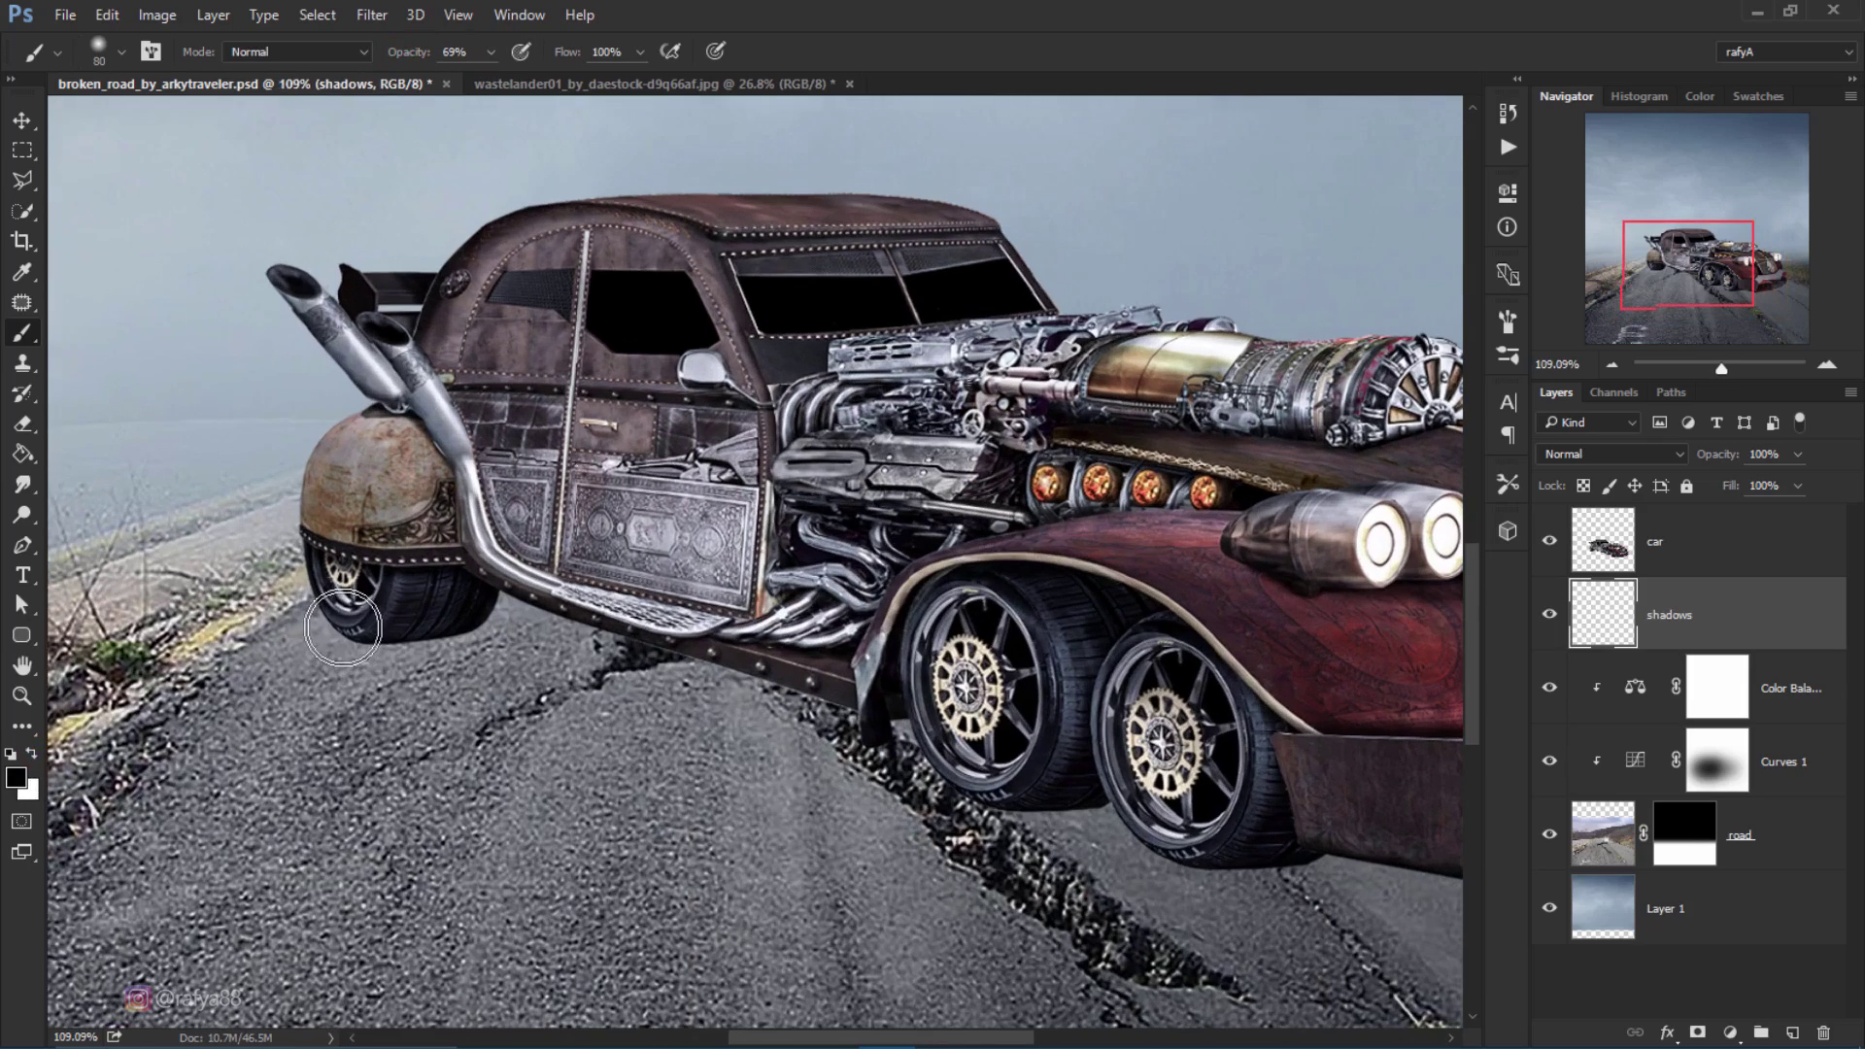
{"action": "key", "text": "bracketleft"}
{"action": "key", "text": "bracketleft"}
{"action": "key", "text": "bracketleft"}
{"action": "key", "text": "bracketleft"}
{"action": "scroll", "coordinate": [372, 622], "scroll_direction": "up", "scroll_amount": 2}
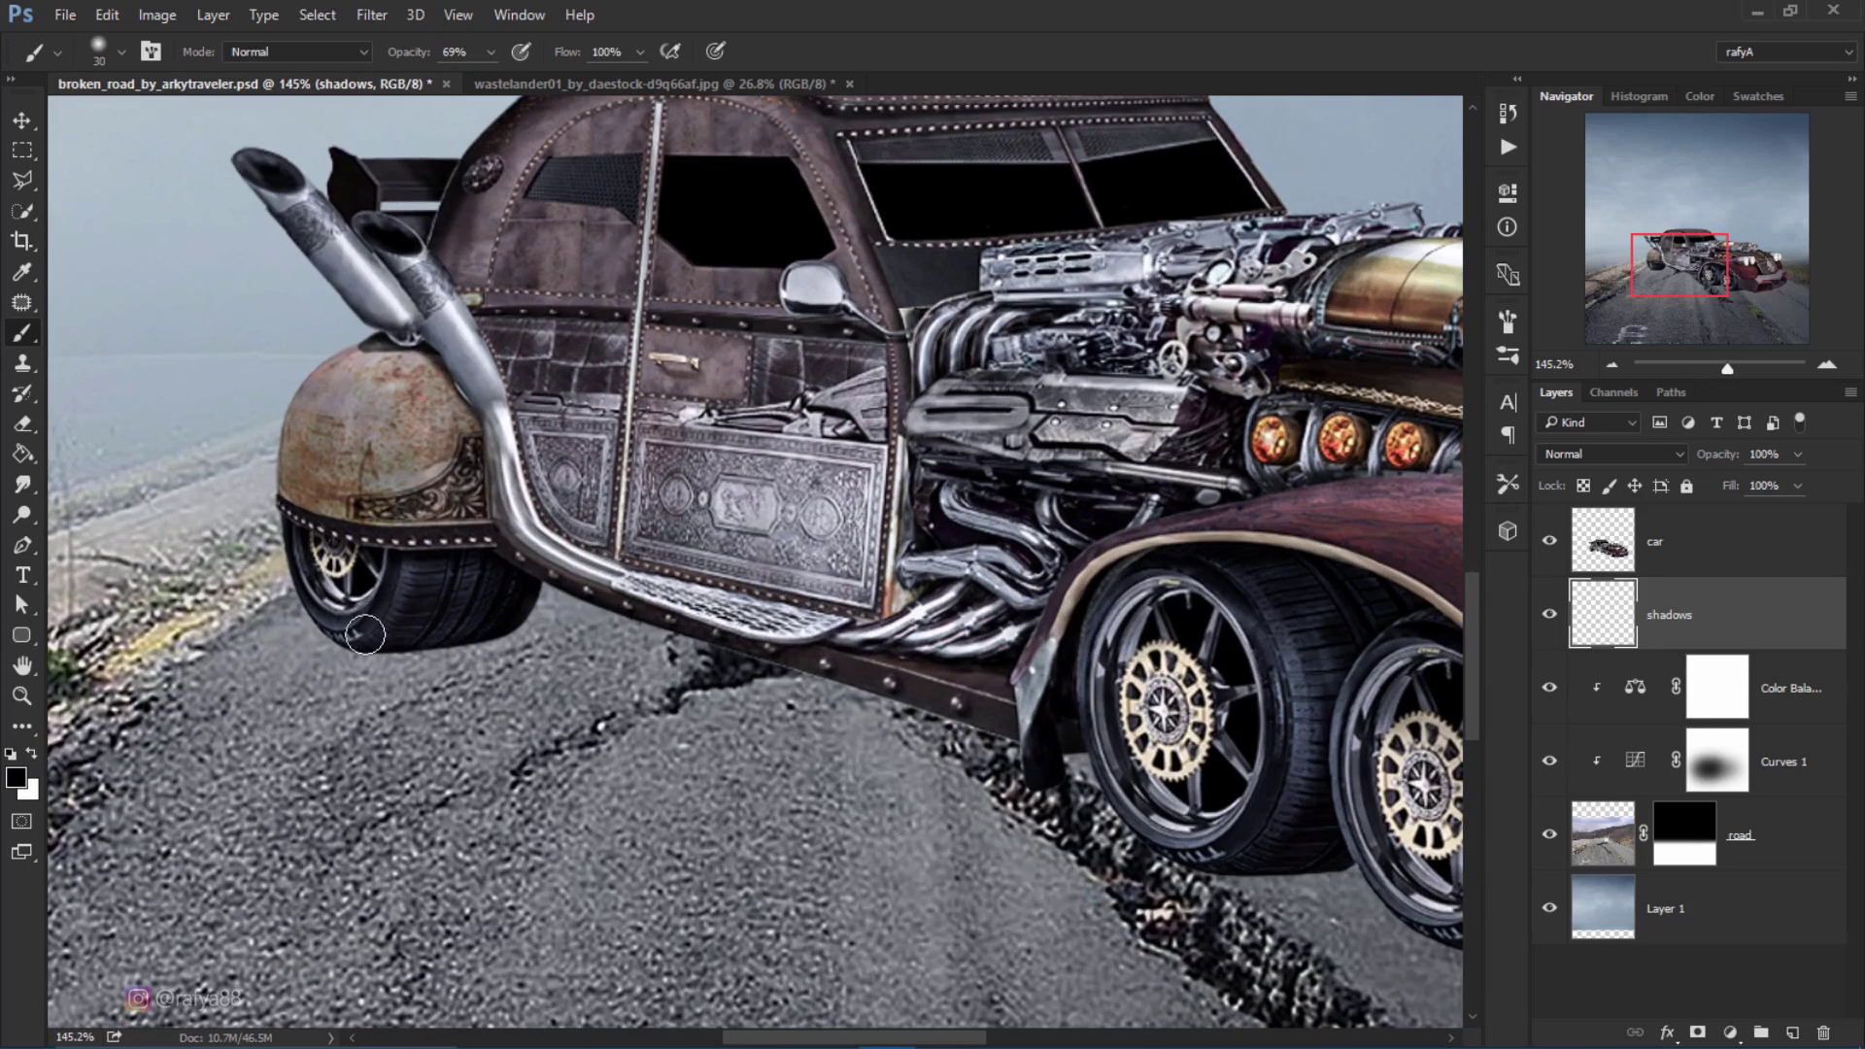
Step: Paint dark shadows under the rear tire and along the running board
{"action": "mouse_move", "coordinate": [374, 637]}
{"action": "left_mouse_down"}
{"action": "mouse_move", "coordinate": [524, 636]}
{"action": "mouse_move", "coordinate": [487, 627]}
{"action": "left_mouse_up"}
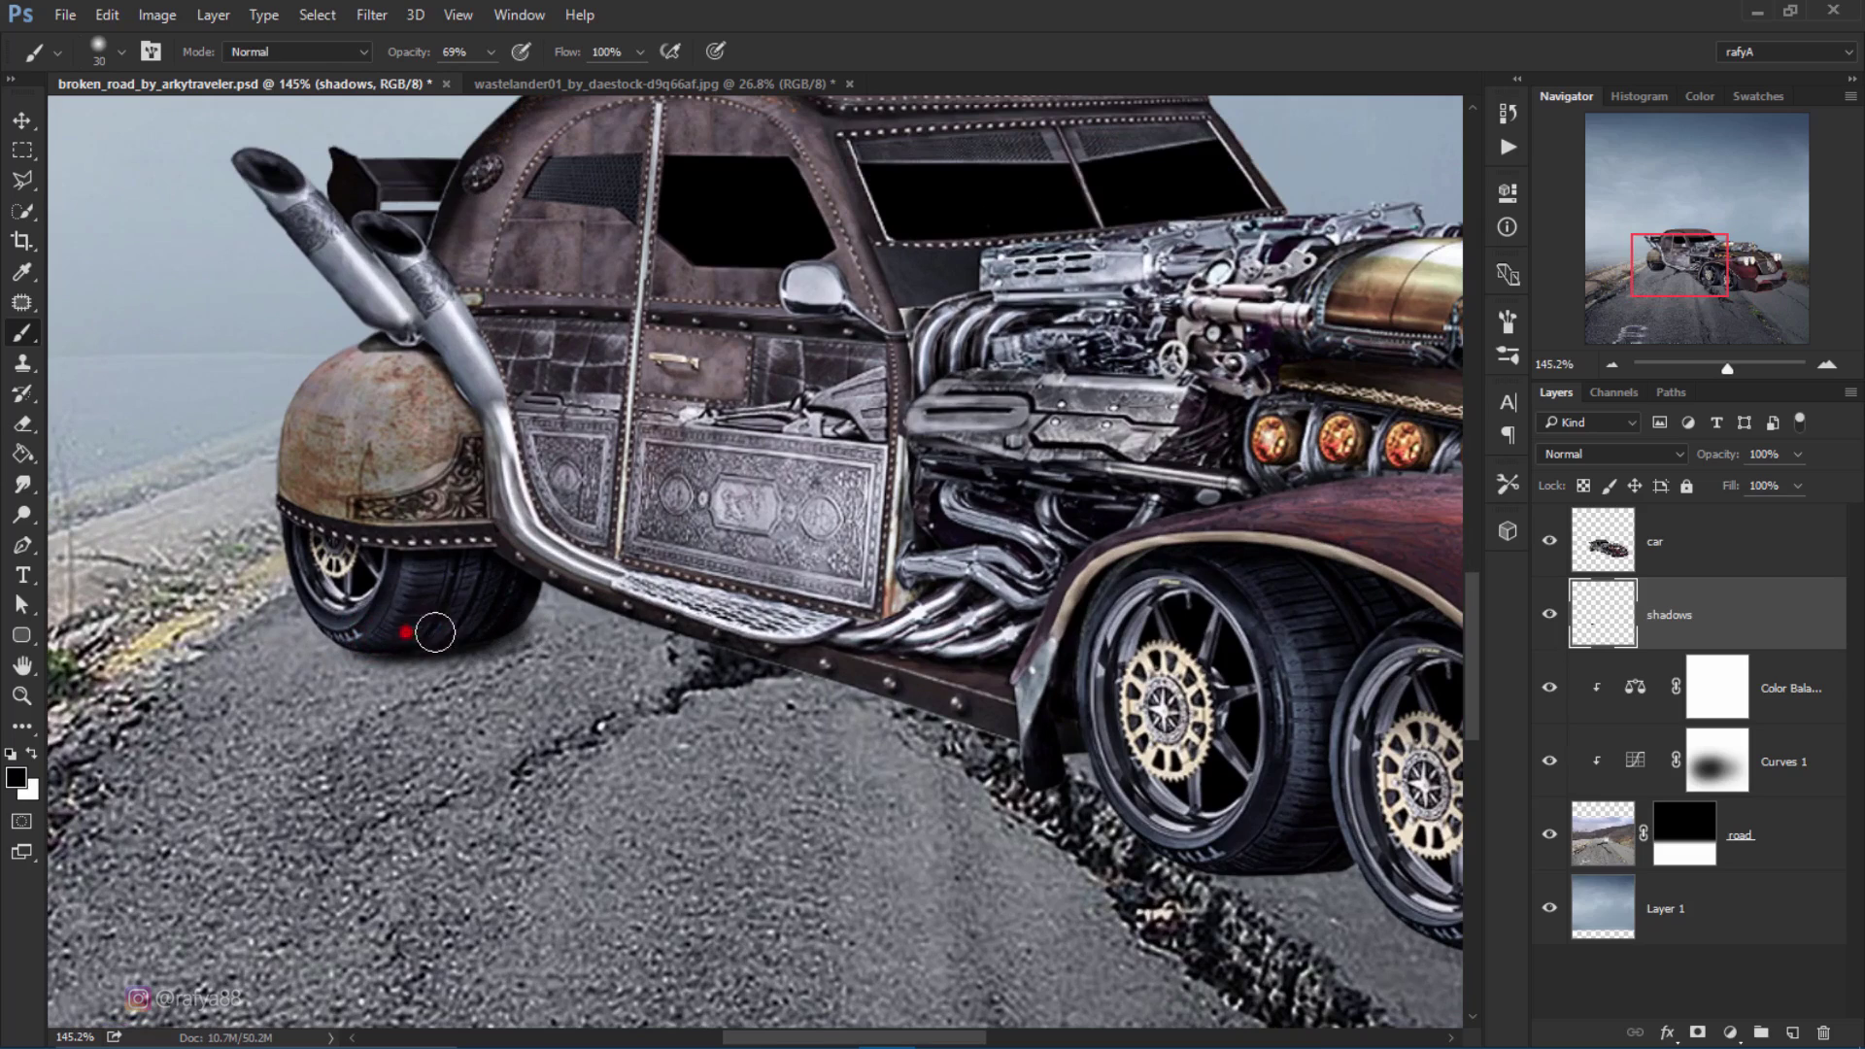
{"action": "left_click_drag", "start_coordinate": [367, 635], "coordinate": [442, 639]}
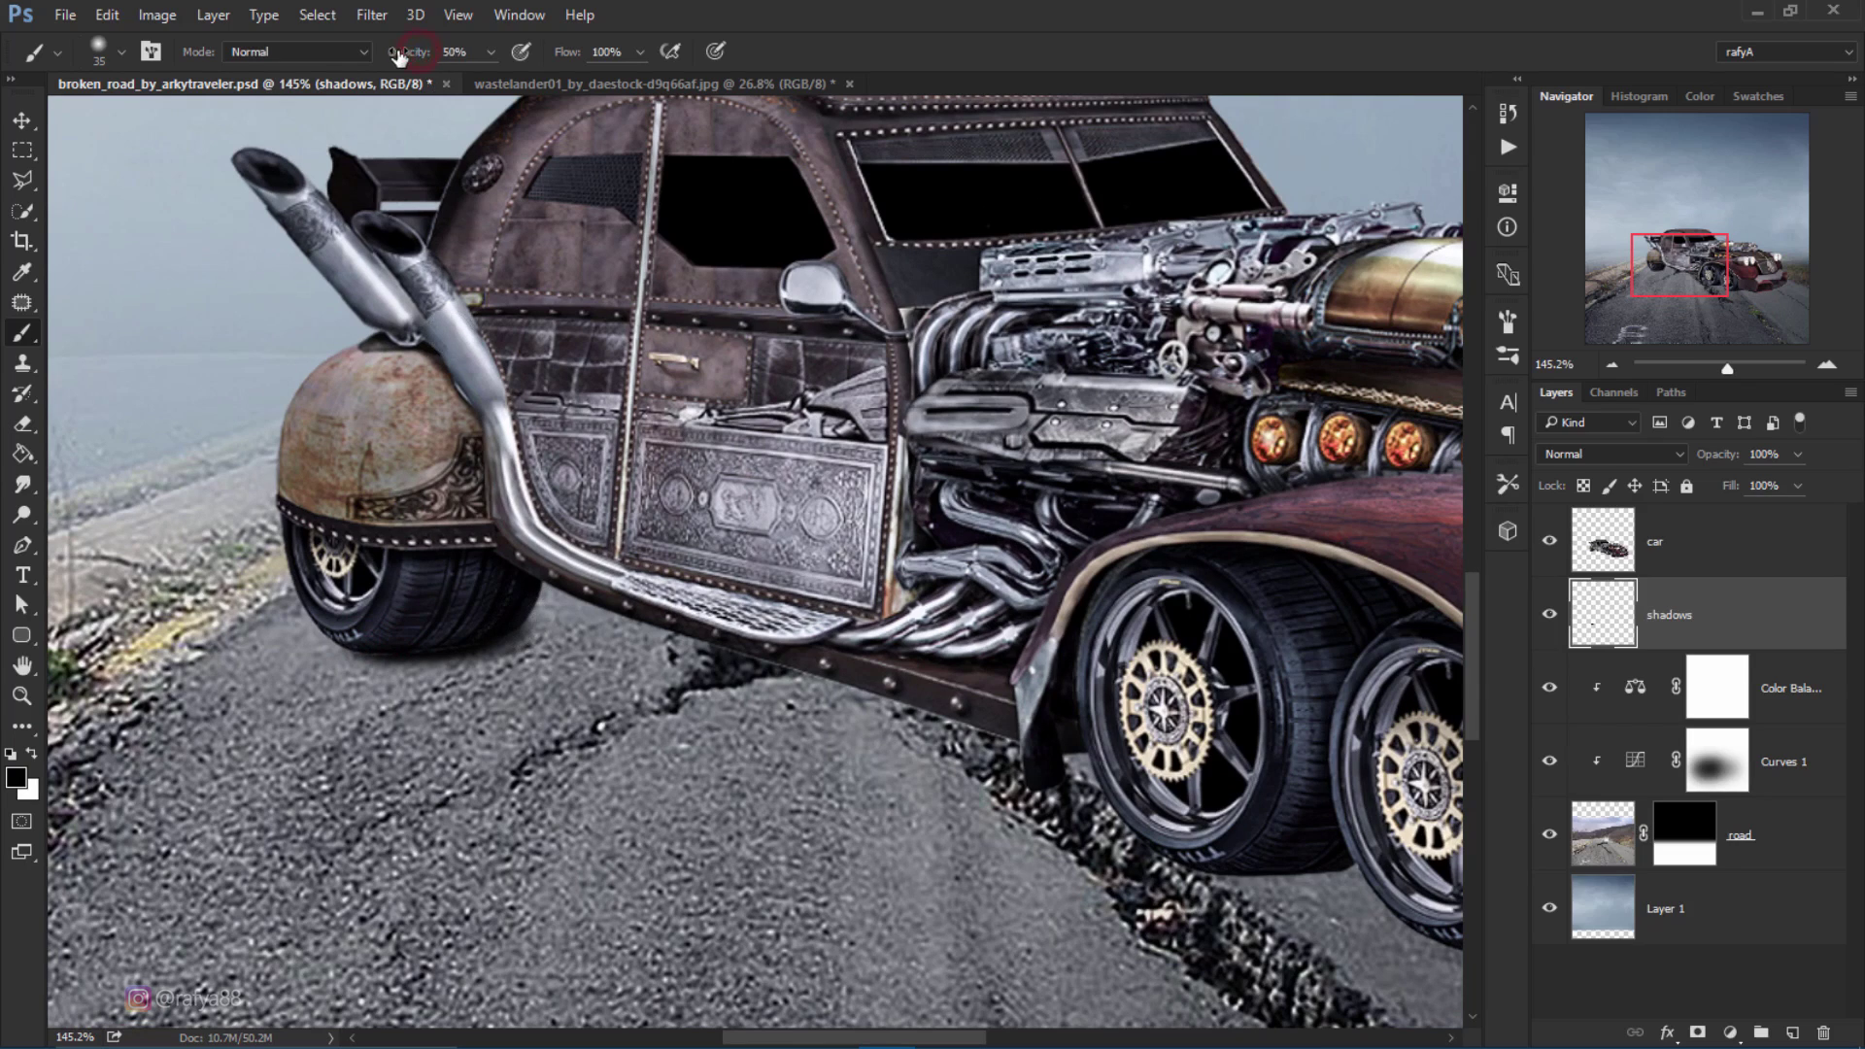
{"action": "mouse_move", "coordinate": [508, 632]}
{"action": "left_mouse_down"}
{"action": "mouse_move", "coordinate": [695, 673]}
{"action": "mouse_move", "coordinate": [577, 614]}
{"action": "mouse_move", "coordinate": [1010, 748]}
{"action": "left_mouse_up"}
{"action": "left_click_drag", "start_coordinate": [686, 651], "coordinate": [1049, 758]}
{"action": "mouse_move", "coordinate": [777, 685]}
{"action": "left_mouse_down"}
{"action": "mouse_move", "coordinate": [1123, 791]}
{"action": "mouse_move", "coordinate": [630, 610]}
{"action": "left_mouse_up"}
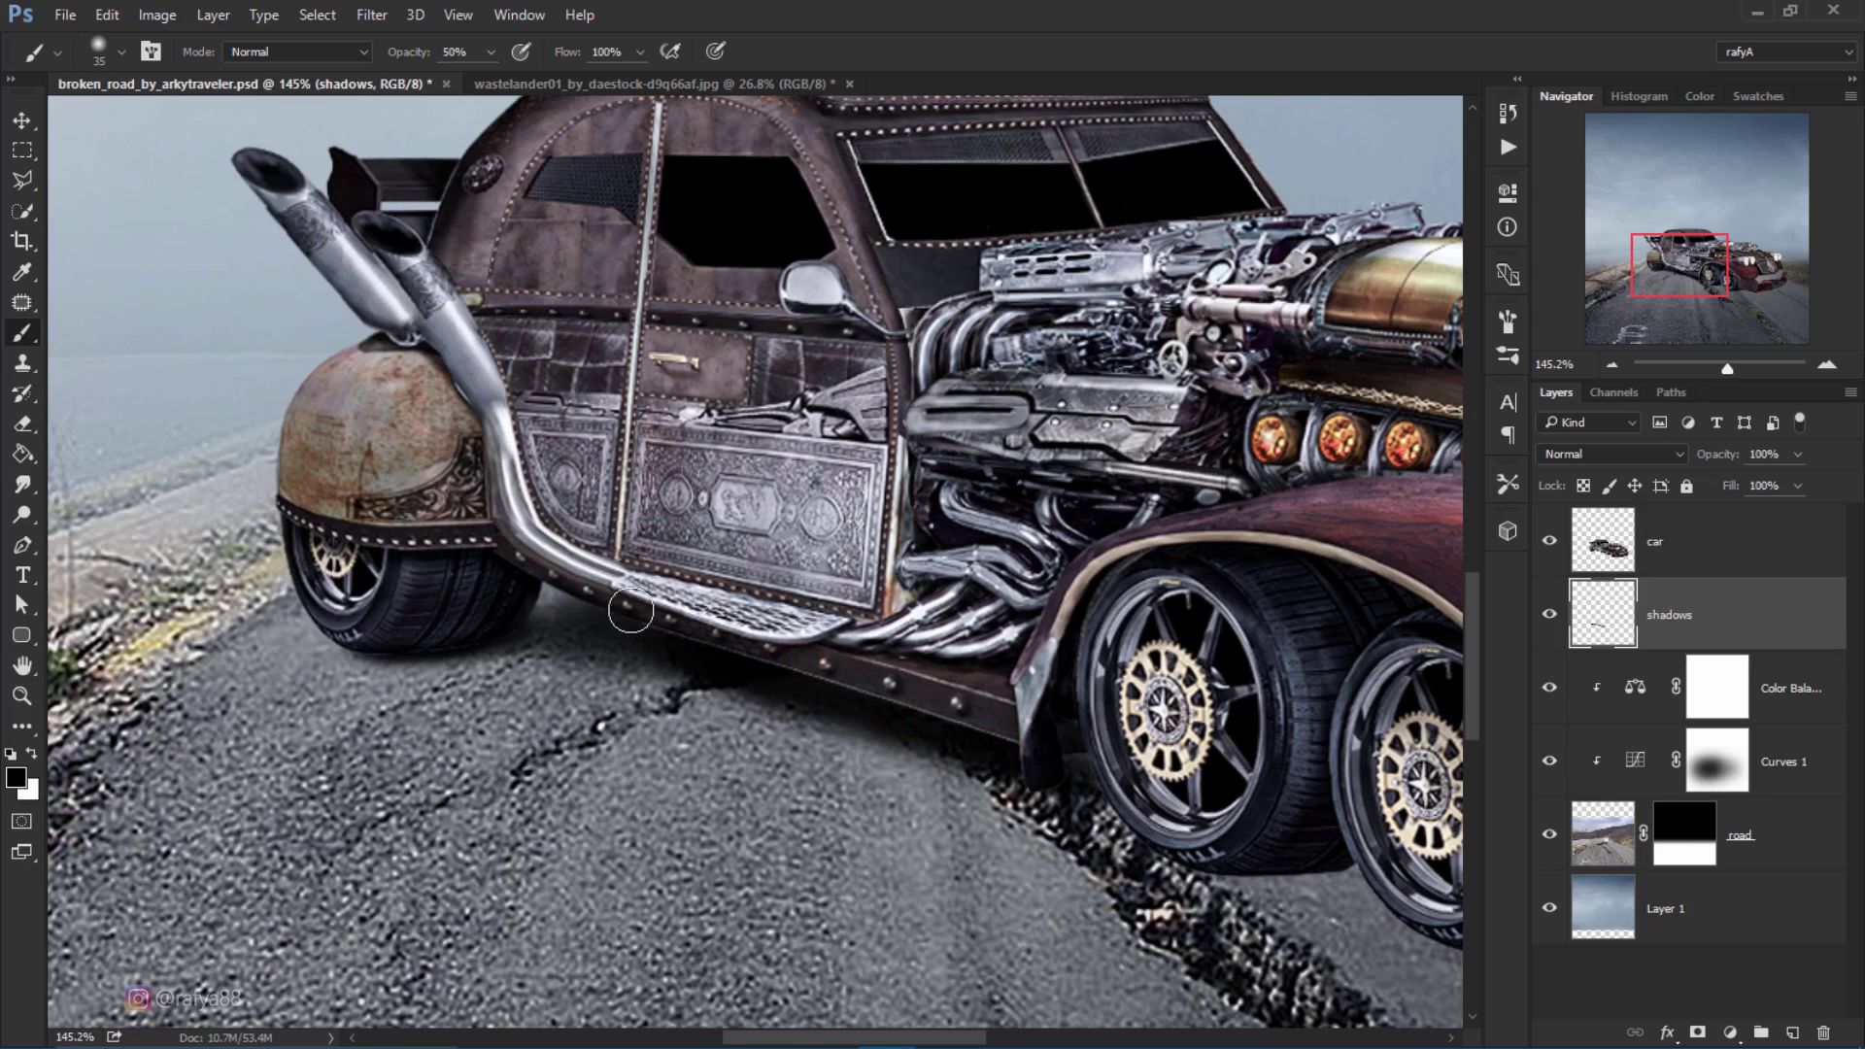
{"action": "scroll", "coordinate": [1166, 758], "scroll_direction": "down", "scroll_amount": 2}
{"action": "scroll", "coordinate": [1117, 748], "scroll_direction": "down", "scroll_amount": 1}
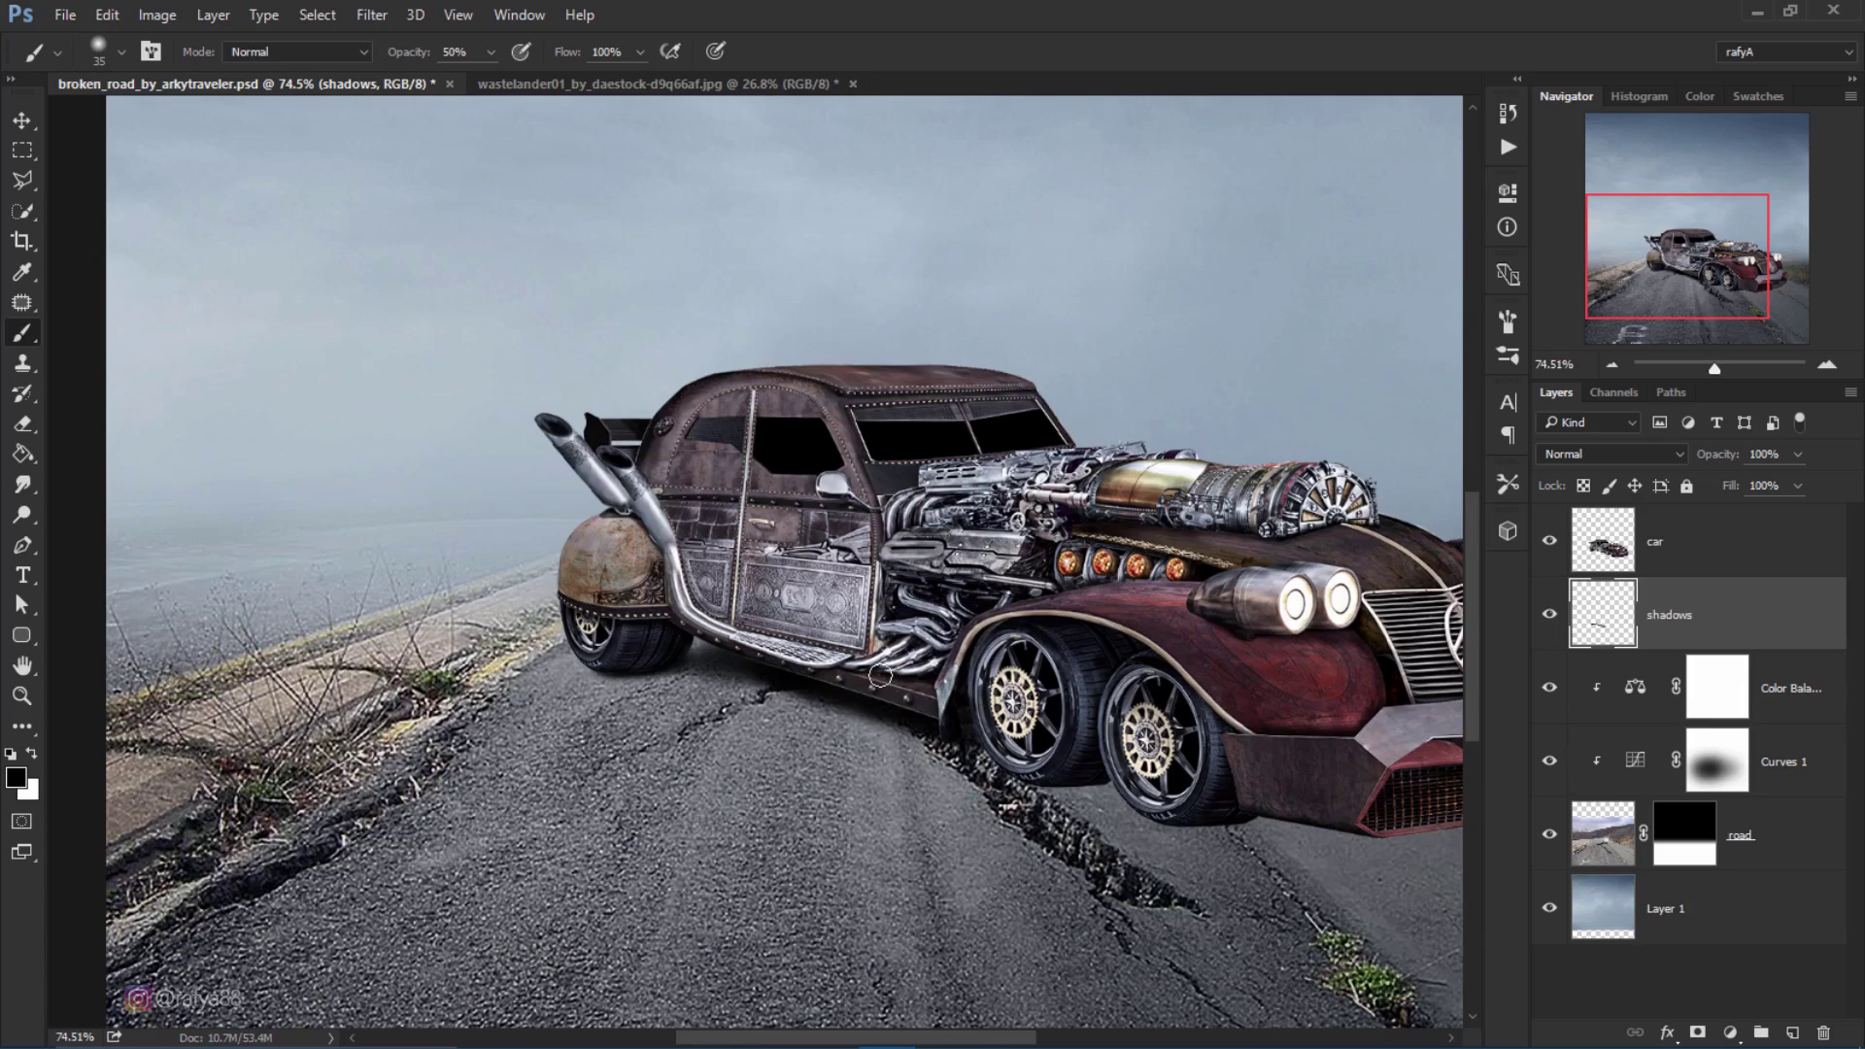
{"action": "scroll", "coordinate": [1069, 739], "scroll_direction": "down", "scroll_amount": 1}
{"action": "scroll", "coordinate": [1069, 738], "scroll_direction": "up", "scroll_amount": 3}
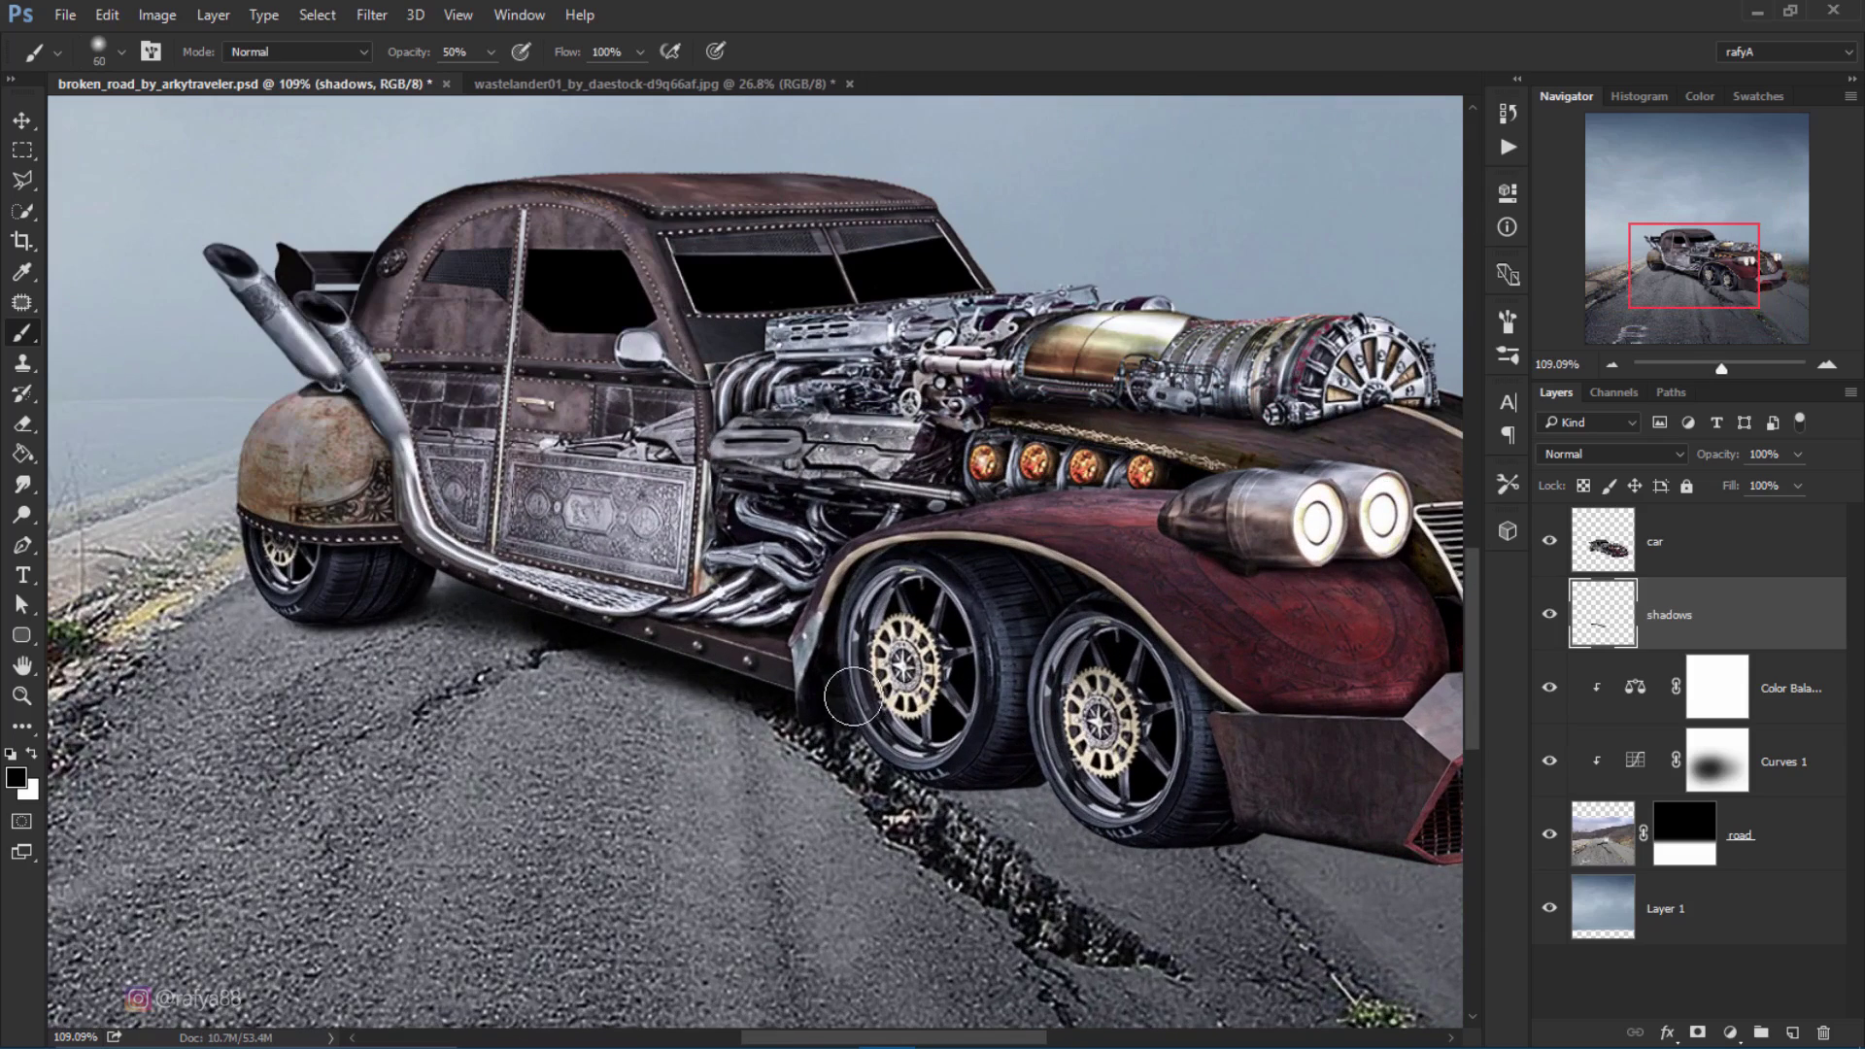
Step: Paint more shadow under the rear wheel with a slightly larger brush
{"action": "key", "text": "bracketright"}
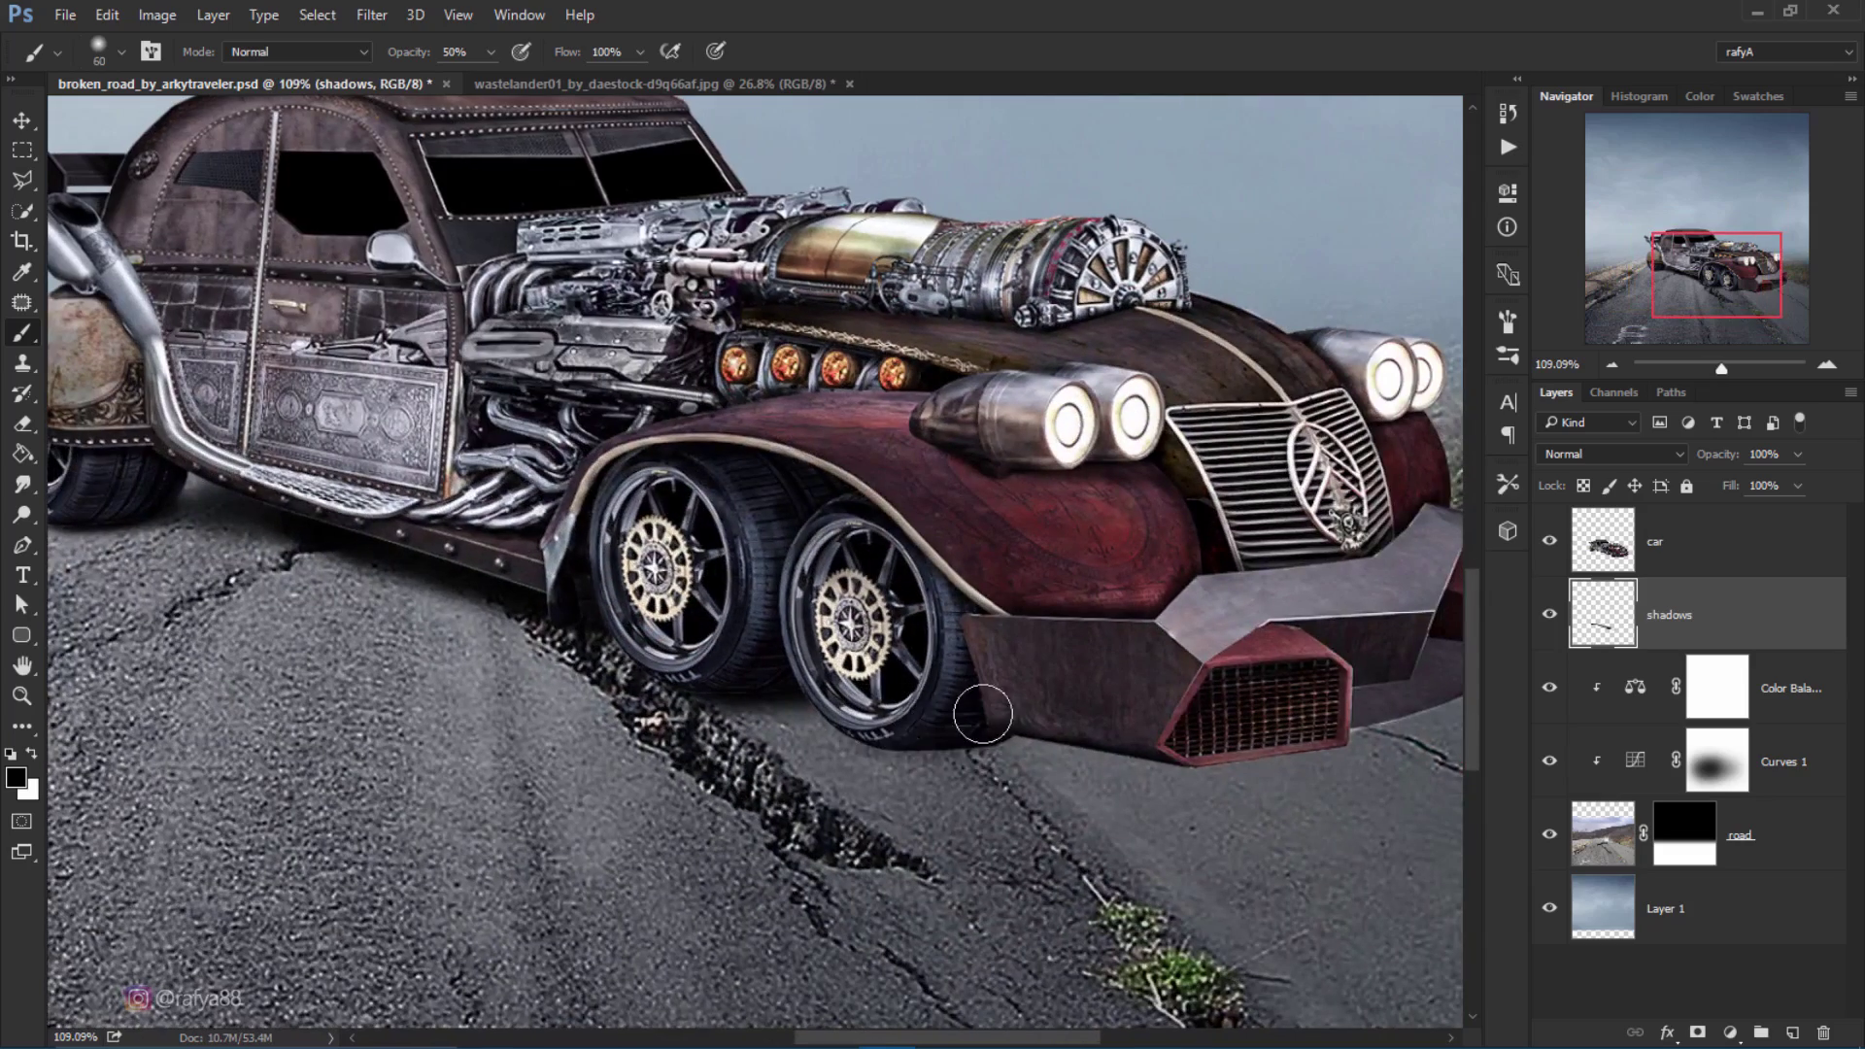
{"action": "mouse_move", "coordinate": [982, 714]}
{"action": "left_mouse_down"}
{"action": "mouse_move", "coordinate": [890, 719]}
{"action": "mouse_move", "coordinate": [1229, 607]}
{"action": "left_mouse_up"}
{"action": "scroll", "coordinate": [1115, 711], "scroll_direction": "down", "scroll_amount": 3}
{"action": "key", "text": "bracketright"}
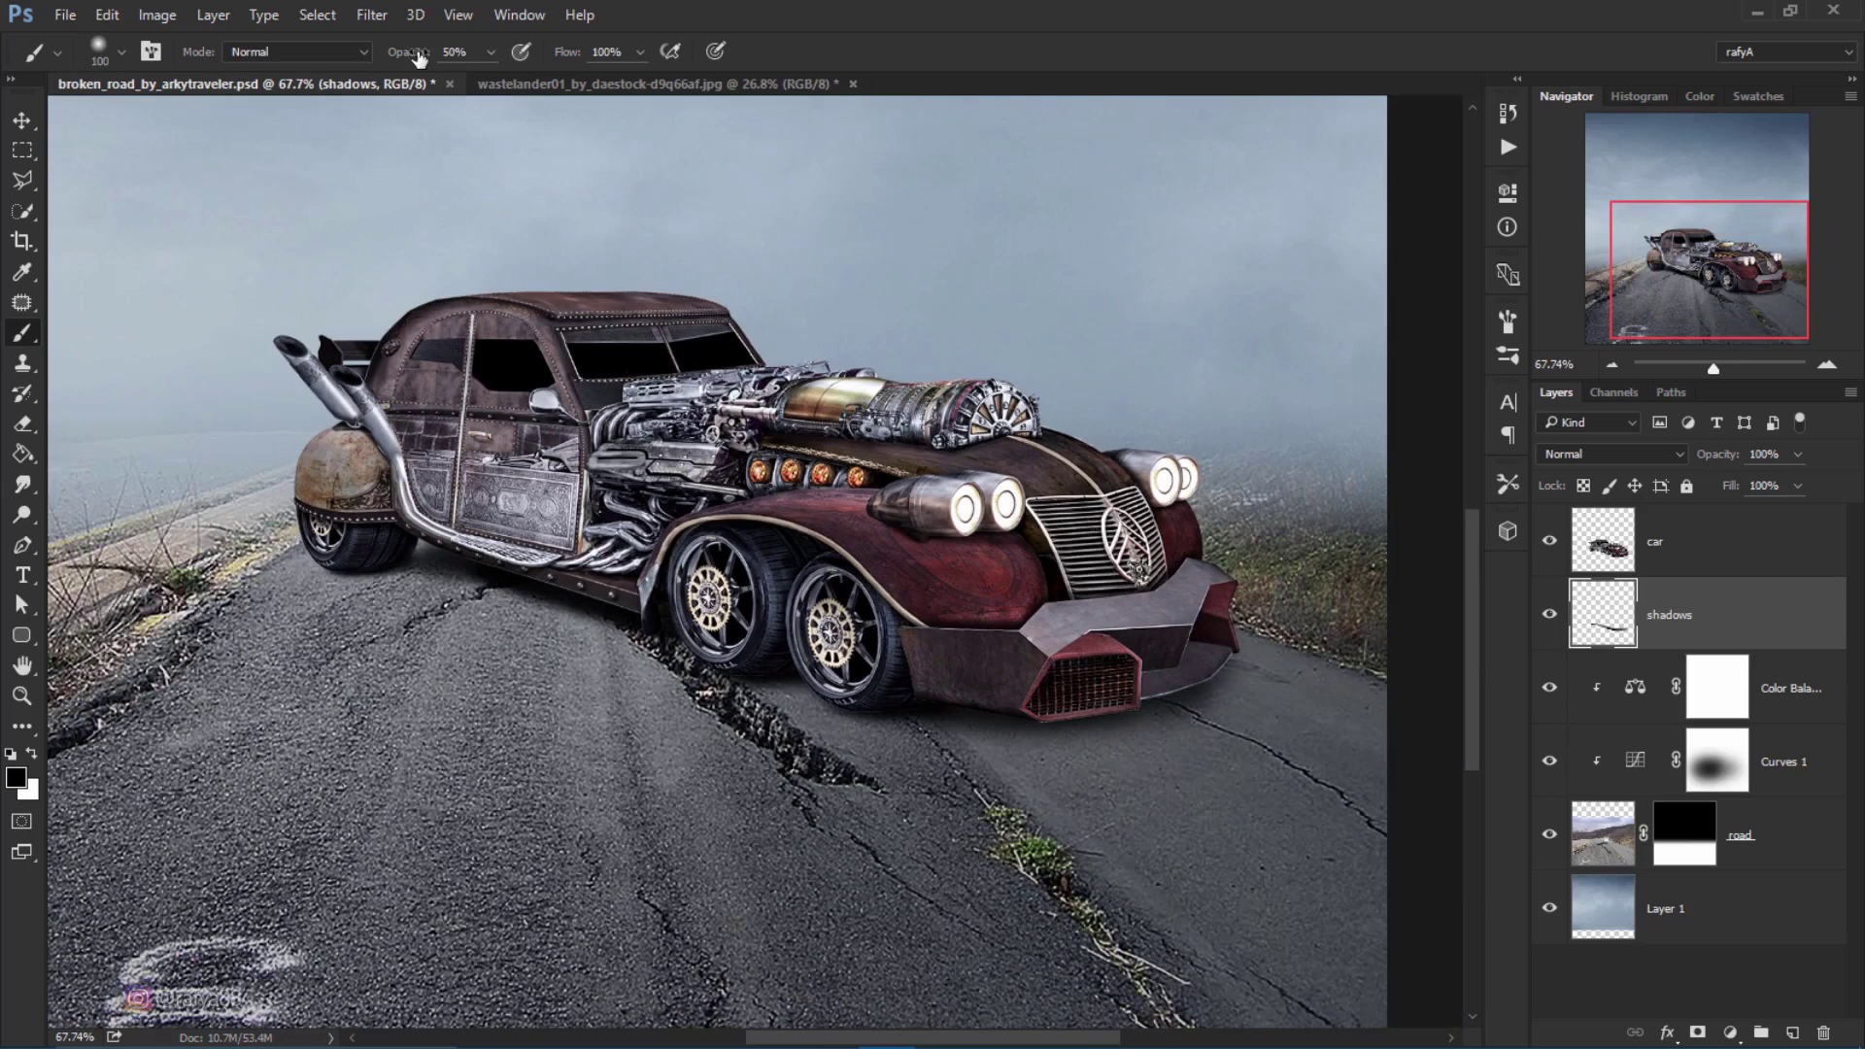
Step: Paint a darker shadow under and beside the front bumper with a 175 px brush at 6% opacity
{"action": "key", "text": "bracketright"}
{"action": "key", "text": "bracketright"}
{"action": "key", "text": "bracketright"}
{"action": "left_click_drag", "start_coordinate": [1020, 686], "coordinate": [1270, 719]}
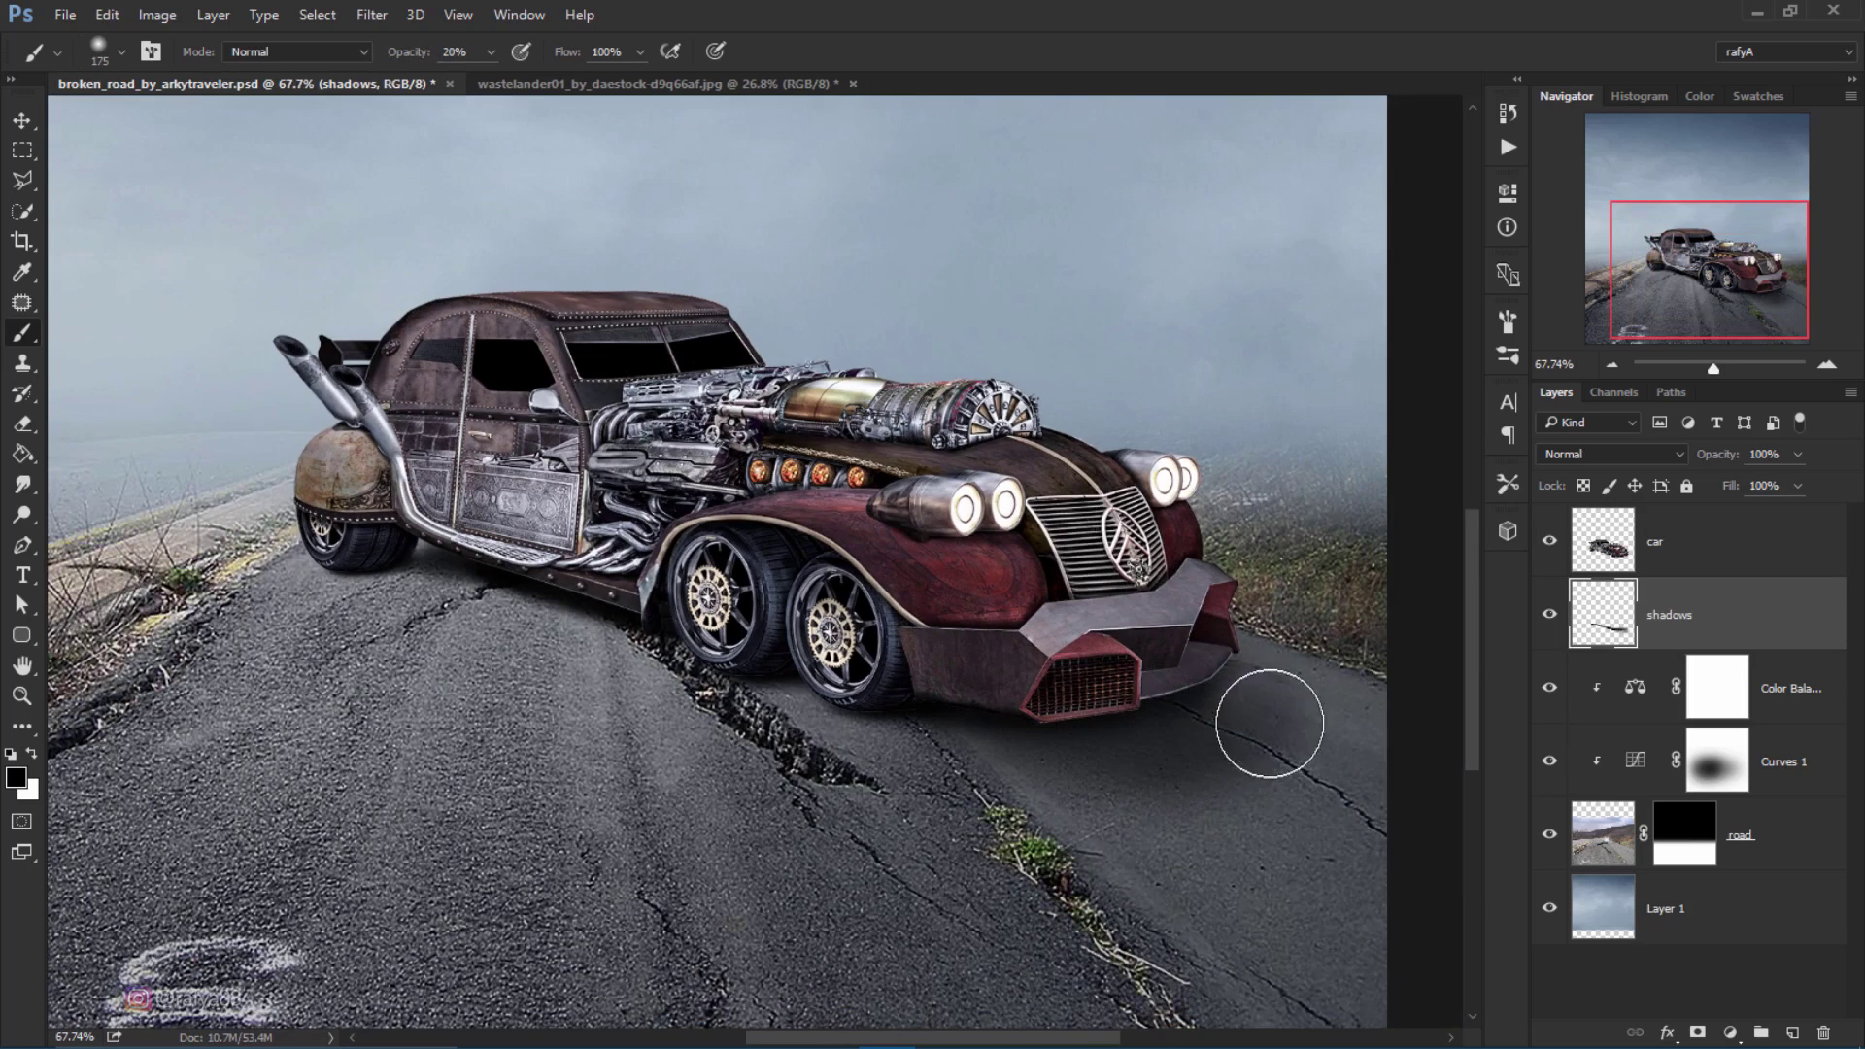
{"action": "scroll", "coordinate": [940, 716], "scroll_direction": "down", "scroll_amount": 2}
{"action": "key", "text": "0"}
{"action": "key", "text": "6"}
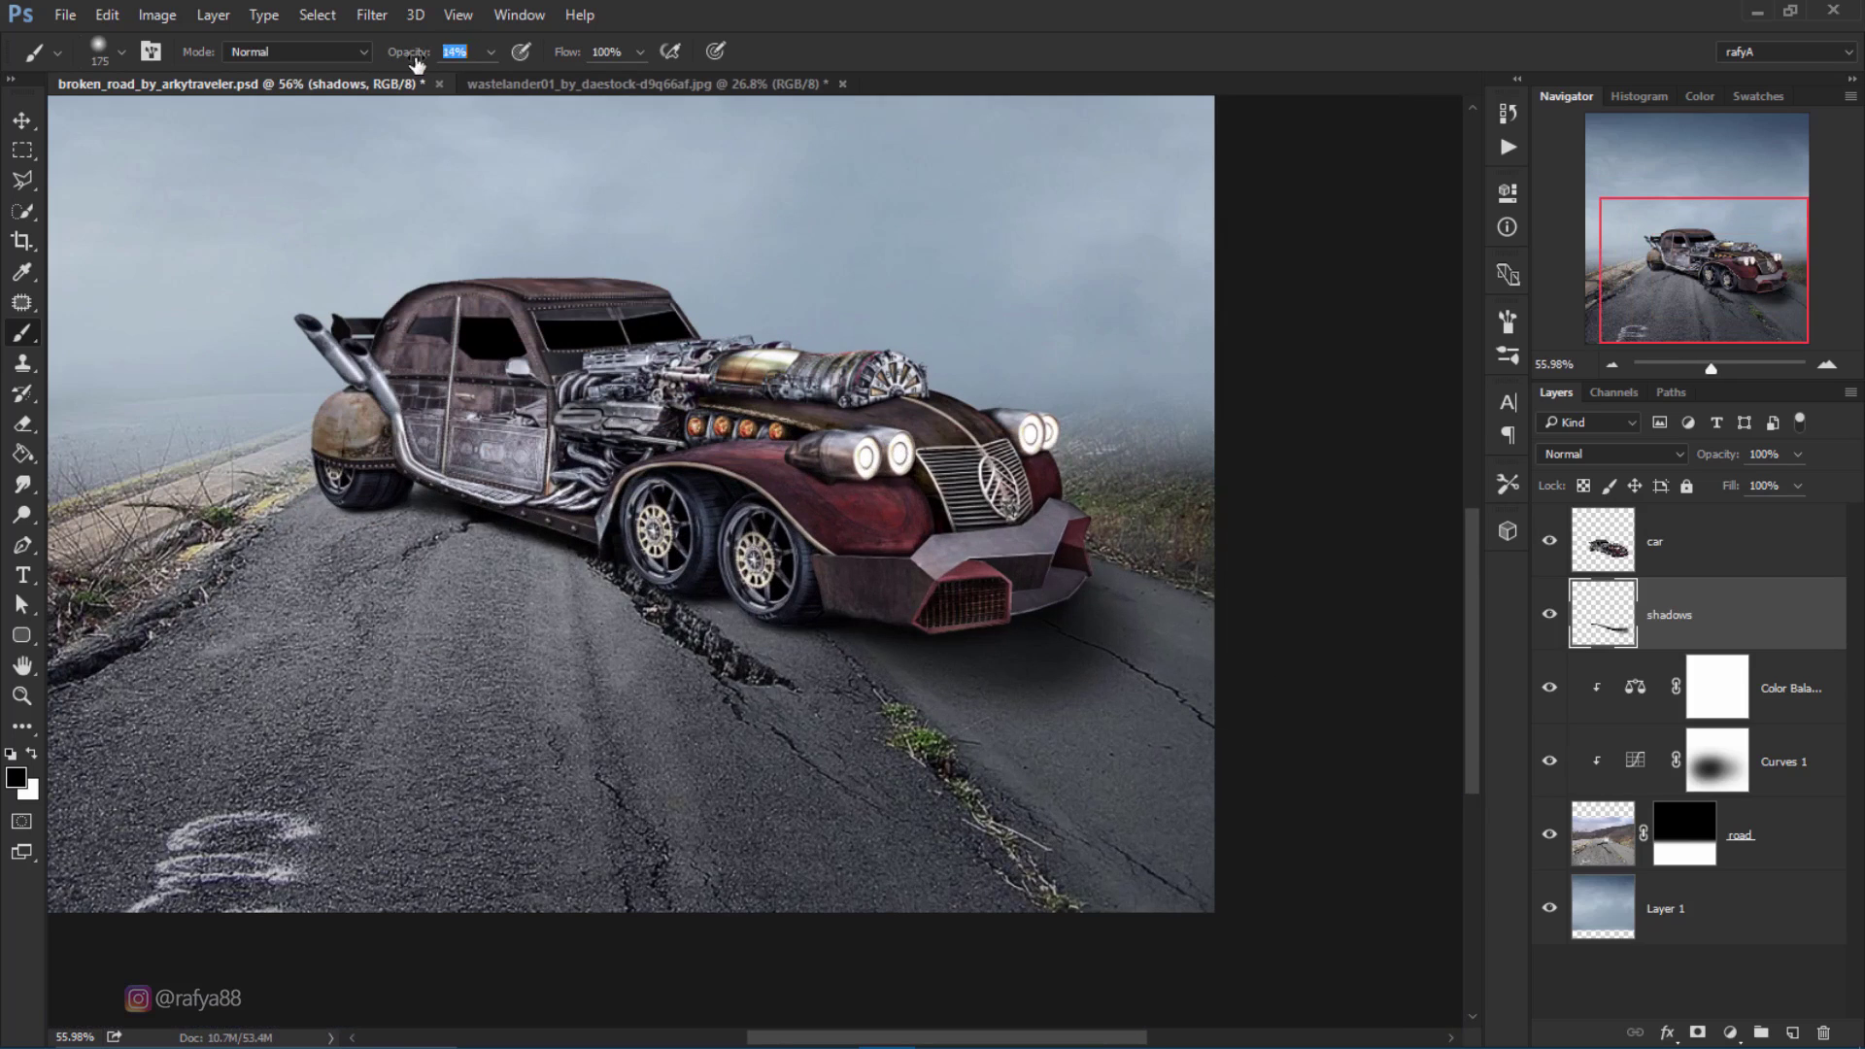
{"action": "left_click_drag", "start_coordinate": [874, 639], "coordinate": [1158, 642]}
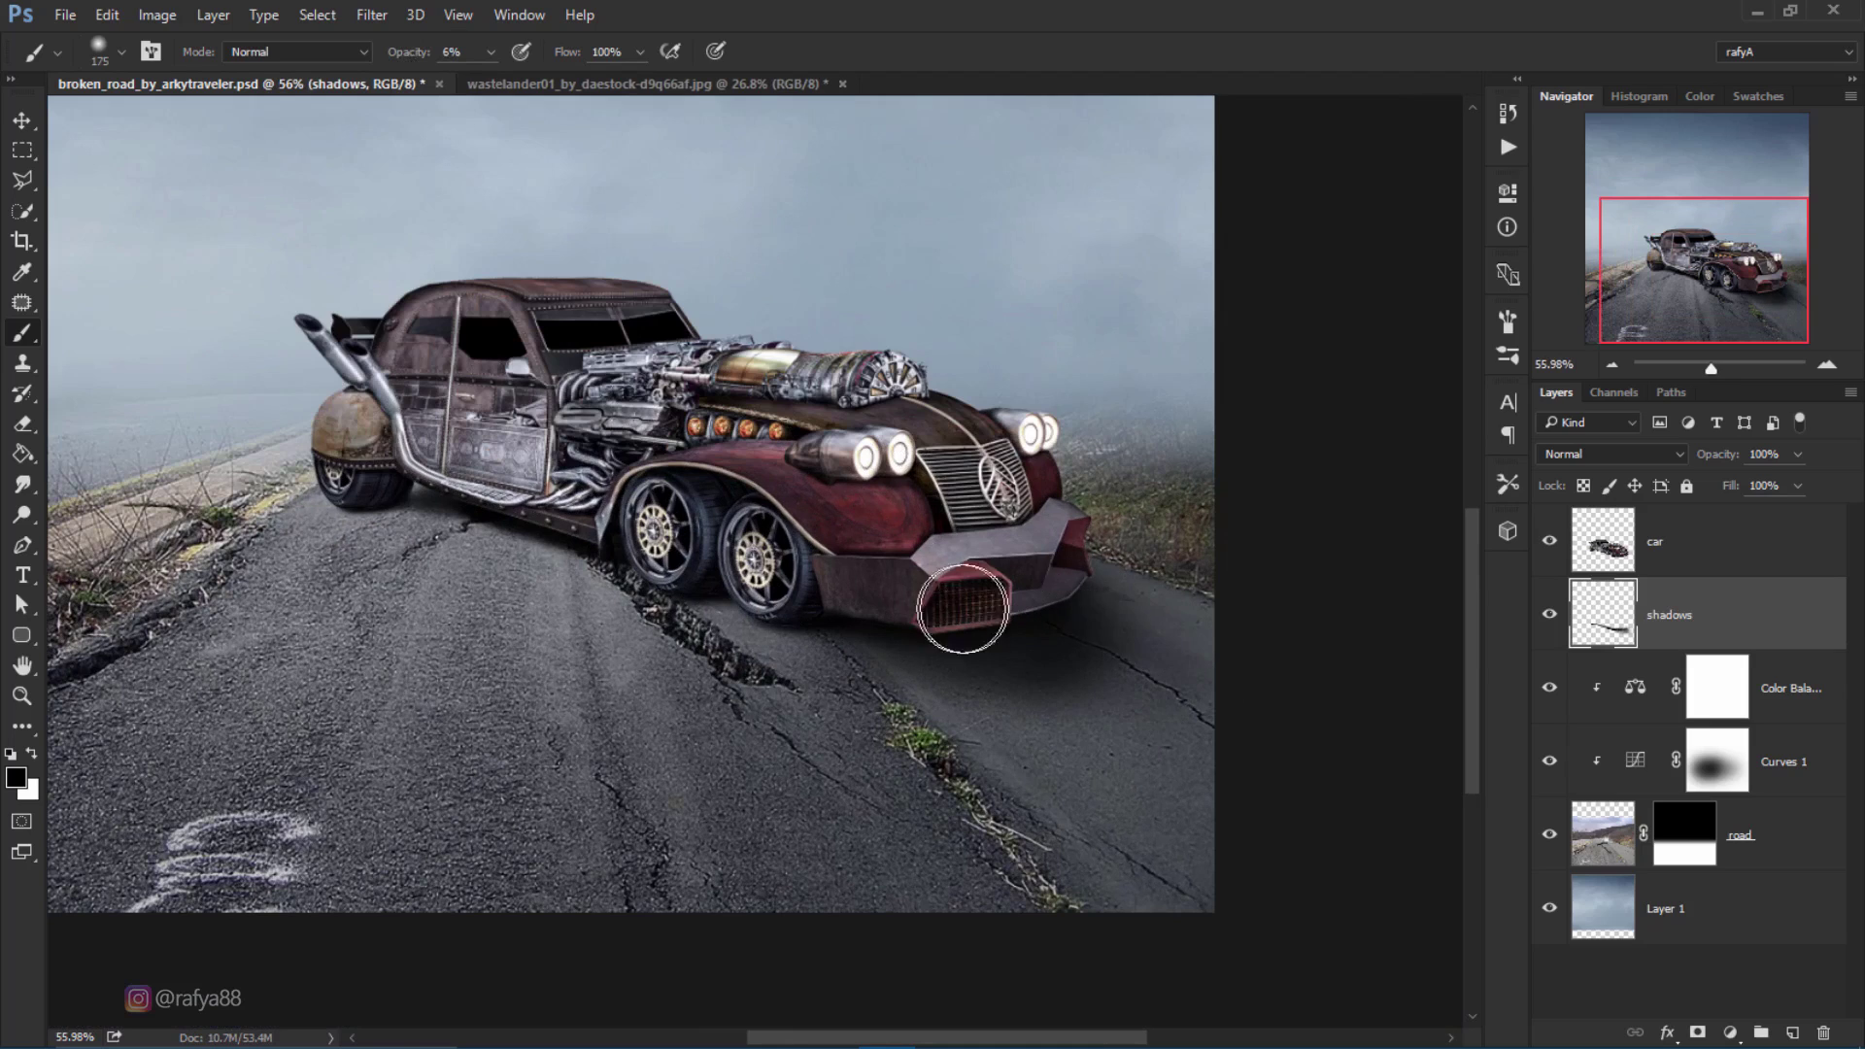
Step: Switch to a 250 px Eraser, undo the stray erase, and check the brush settings
{"action": "key", "text": "e"}
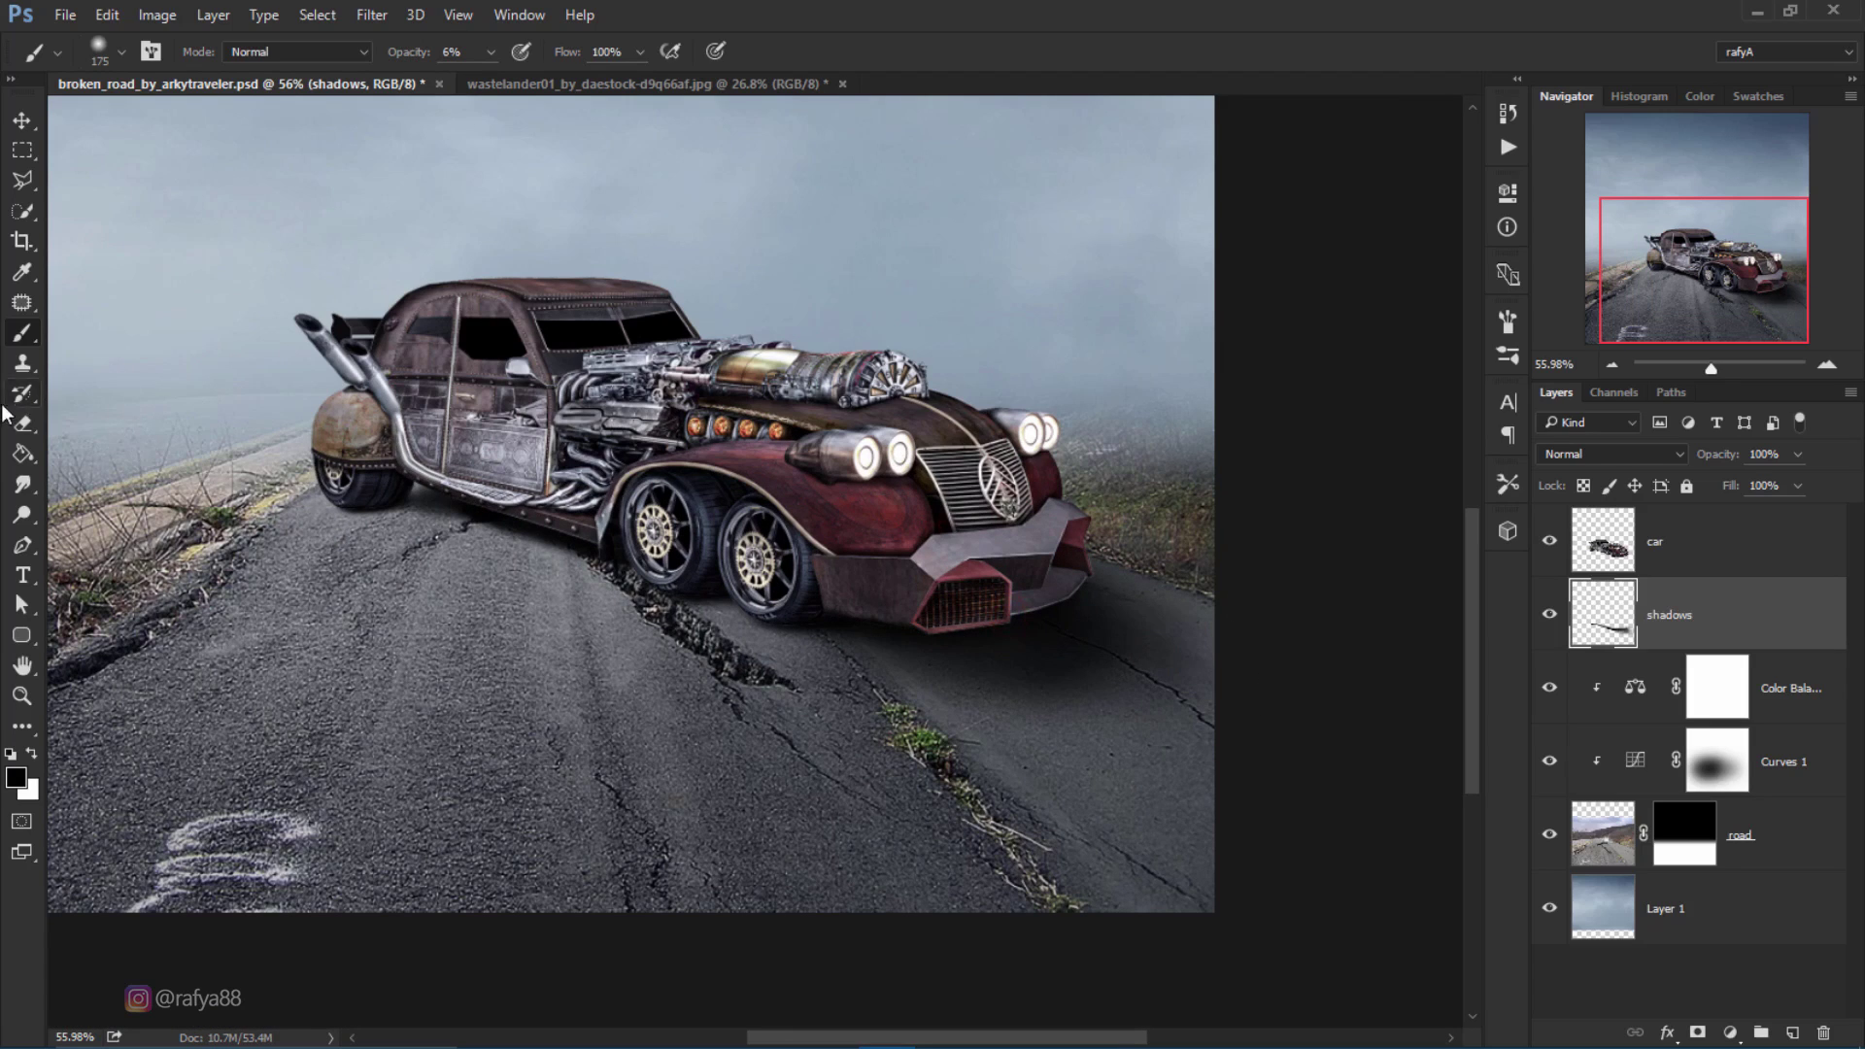
{"action": "key", "text": "bracketright"}
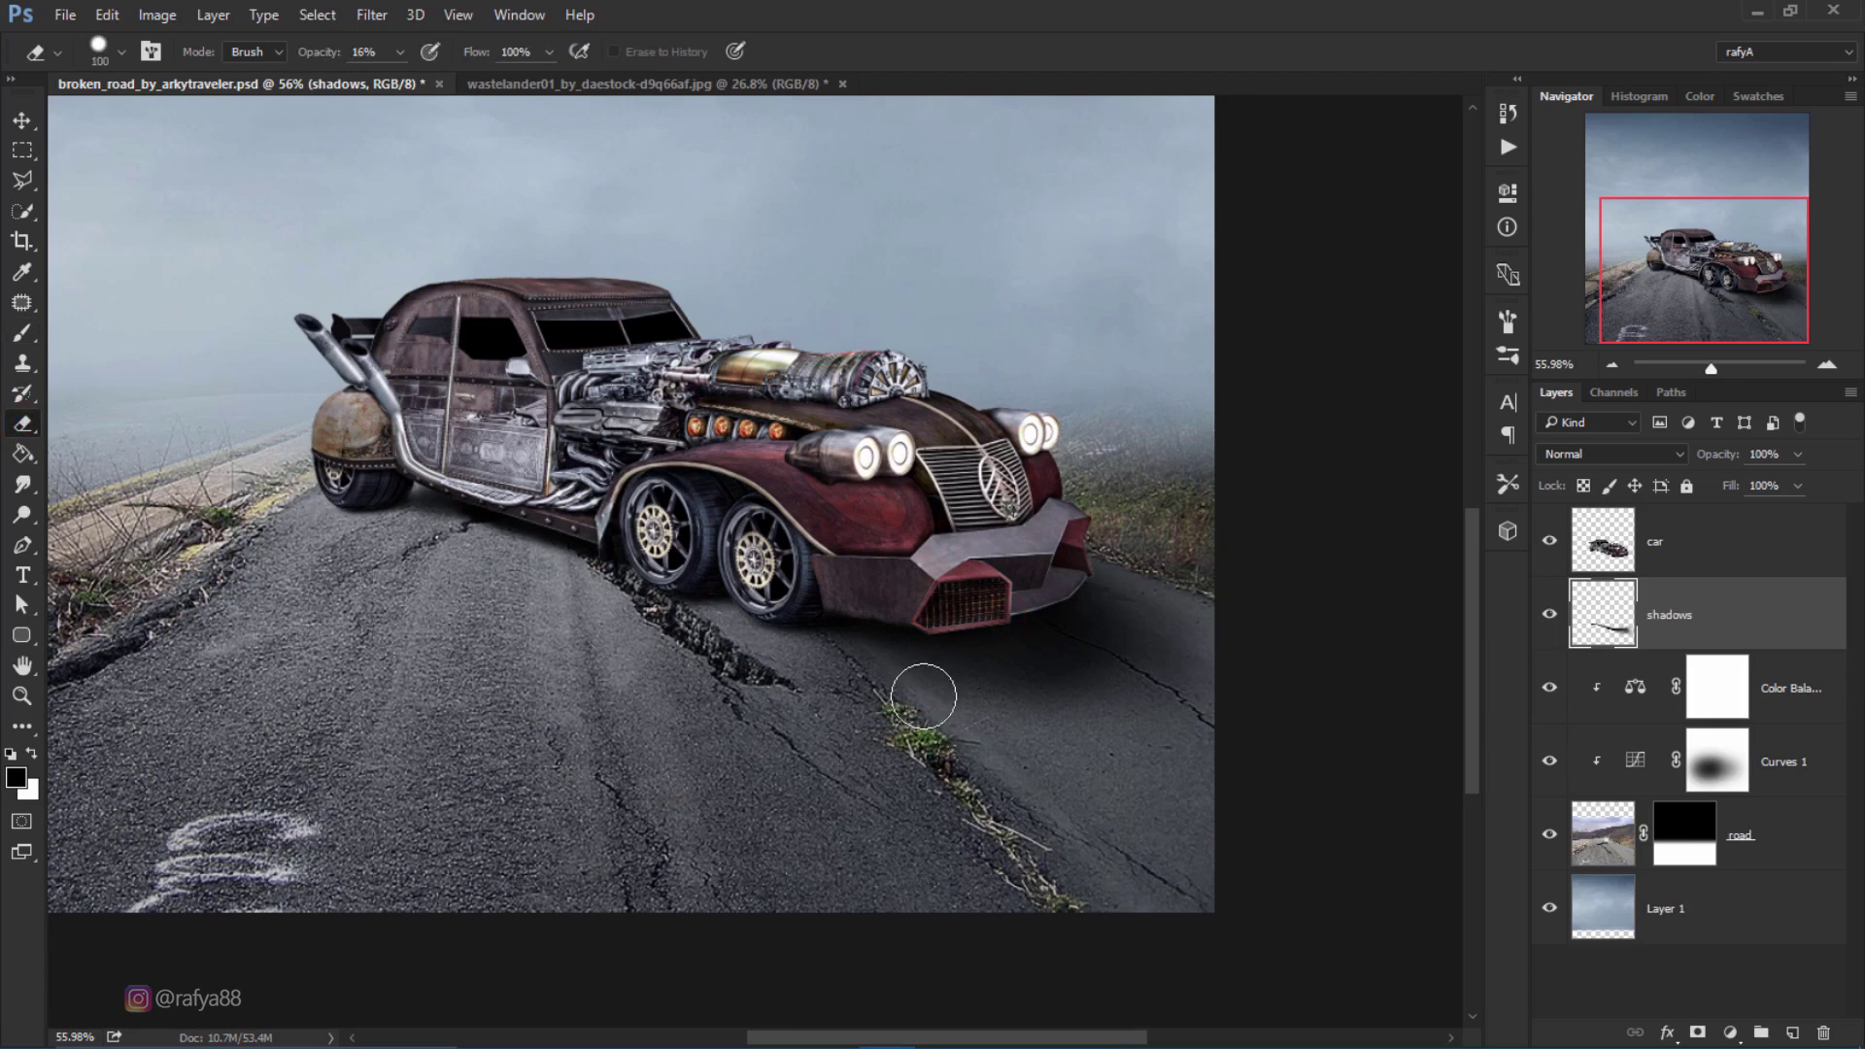
{"action": "key", "text": "bracketright"}
{"action": "key", "text": "bracketright"}
{"action": "key", "text": "bracketright"}
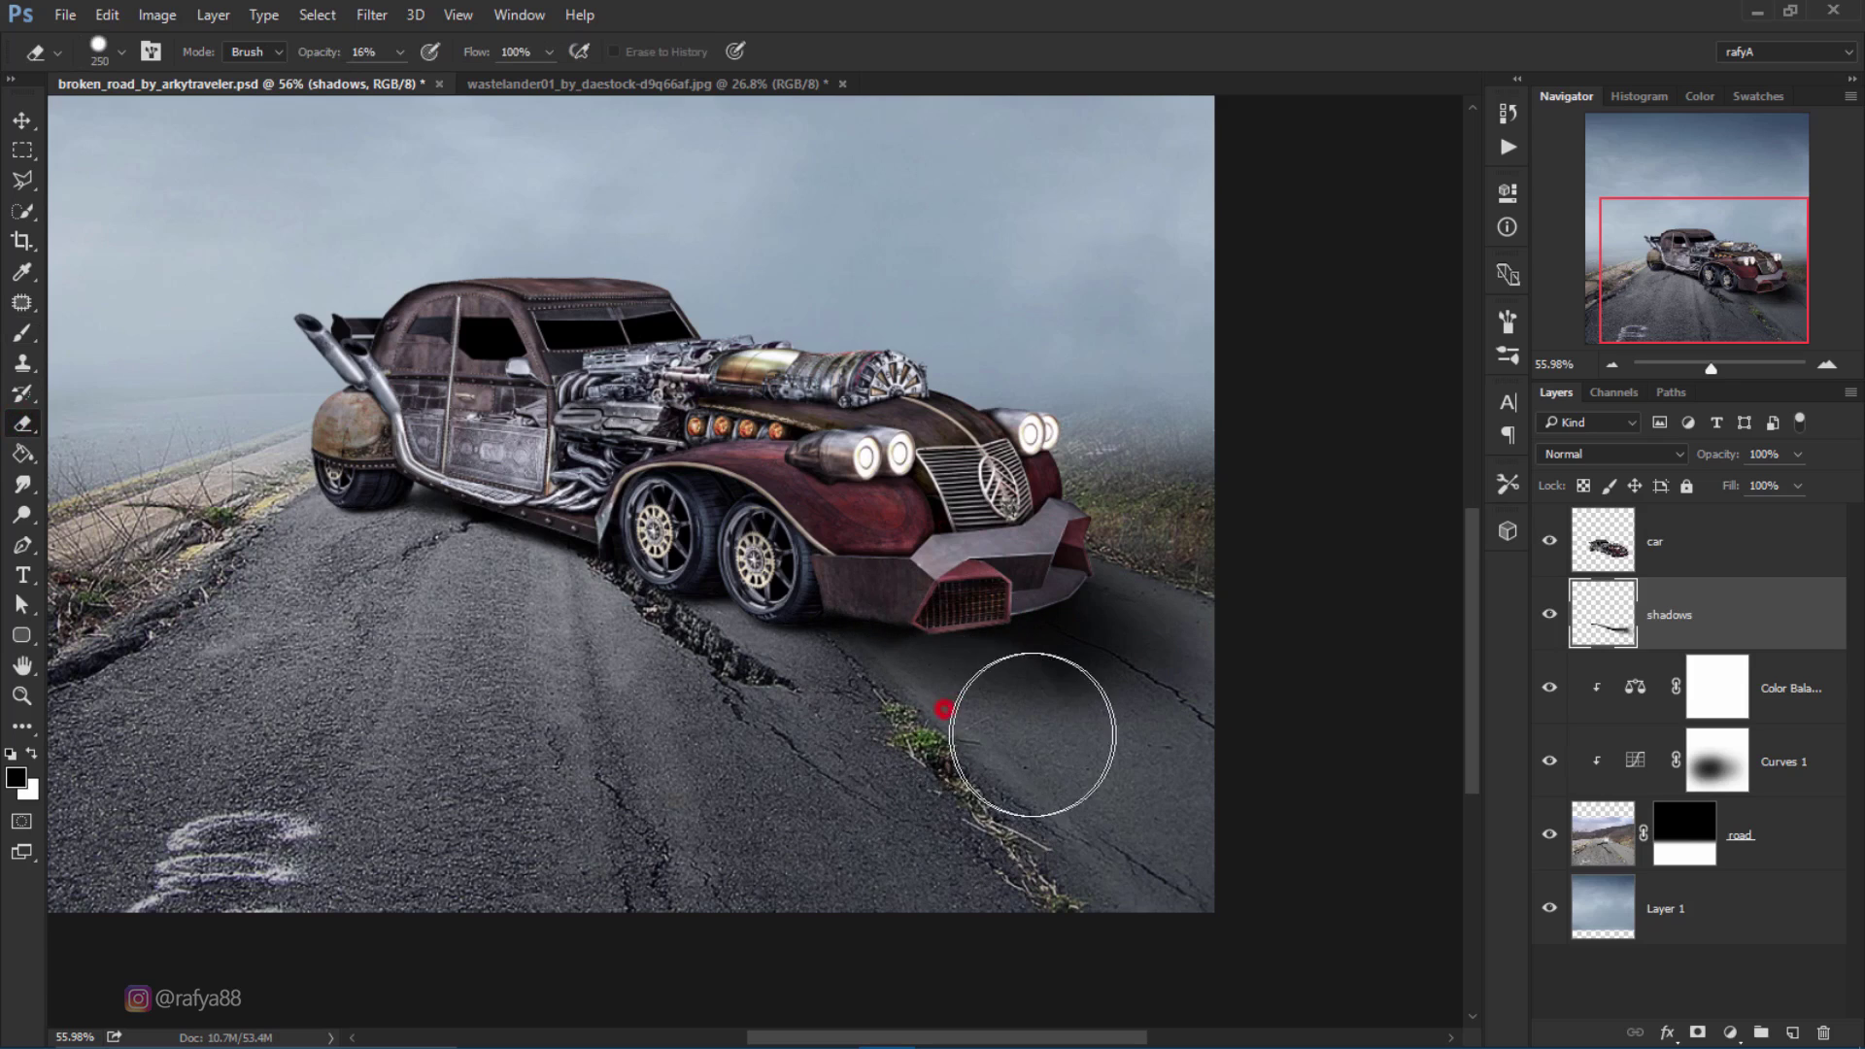
{"action": "key", "text": "ctrl+z"}
{"action": "right_click", "coordinate": [1006, 444]}
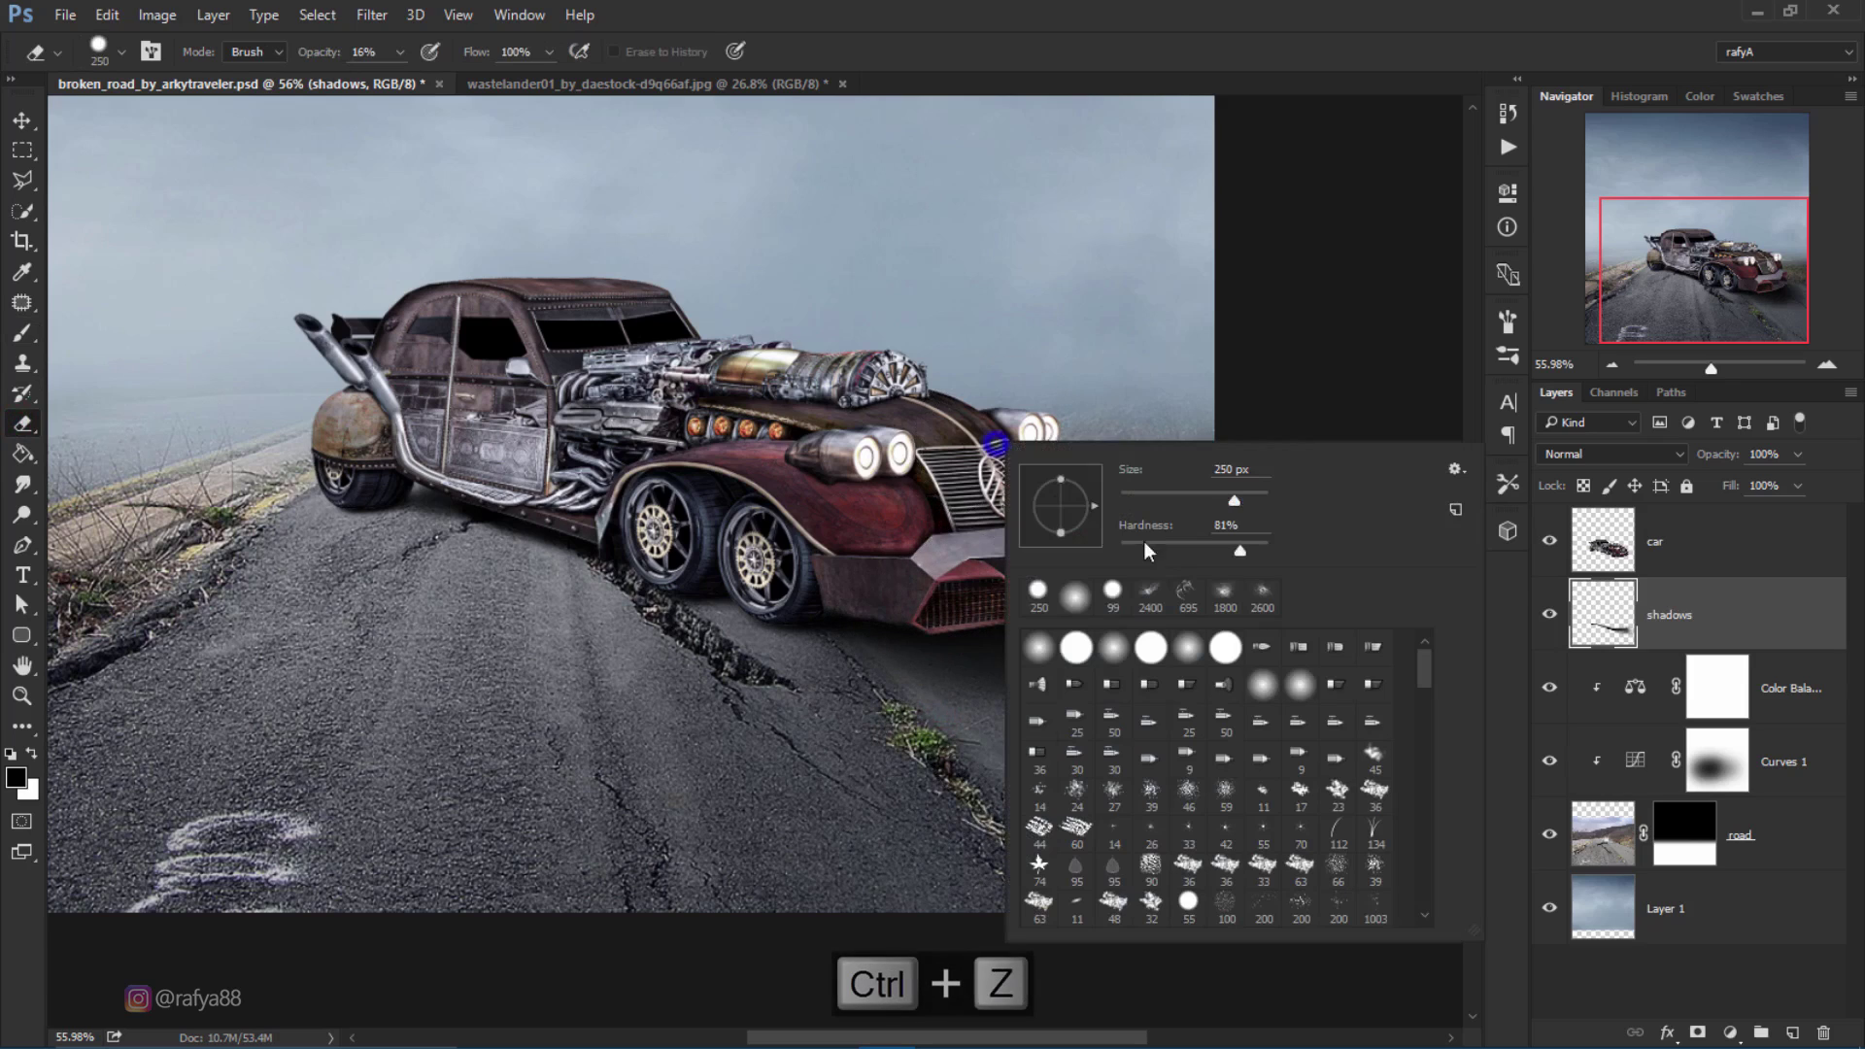
{"action": "left_click", "coordinate": [1018, 9]}
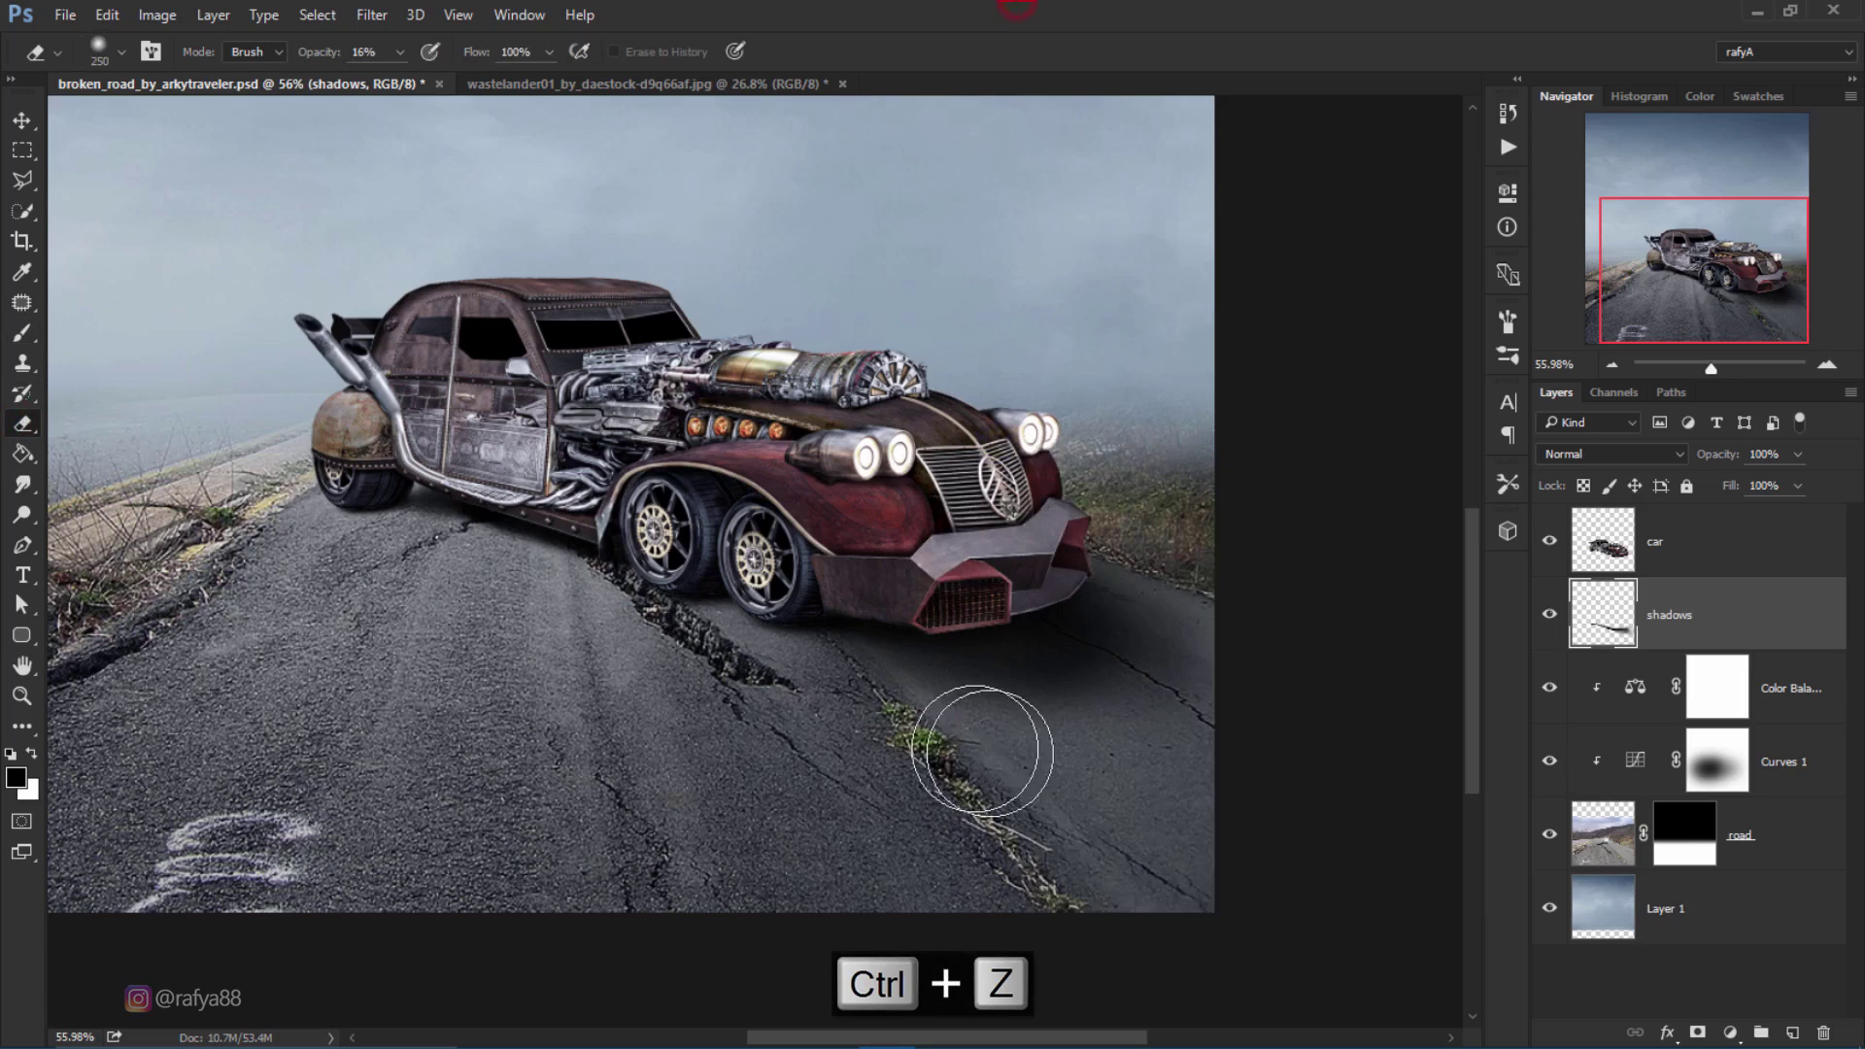
Step: Lightly erase the outer road shadow to the right of the car
{"action": "mouse_move", "coordinate": [949, 716]}
{"action": "left_mouse_down"}
{"action": "mouse_move", "coordinate": [1256, 643]}
{"action": "mouse_move", "coordinate": [1063, 658]}
{"action": "mouse_move", "coordinate": [1241, 716]}
{"action": "left_mouse_up"}
{"action": "mouse_move", "coordinate": [1166, 649]}
{"action": "left_mouse_down"}
{"action": "mouse_move", "coordinate": [1174, 783]}
{"action": "mouse_move", "coordinate": [1028, 794]}
{"action": "left_mouse_up"}
{"action": "left_click_drag", "start_coordinate": [950, 716], "coordinate": [667, 716]}
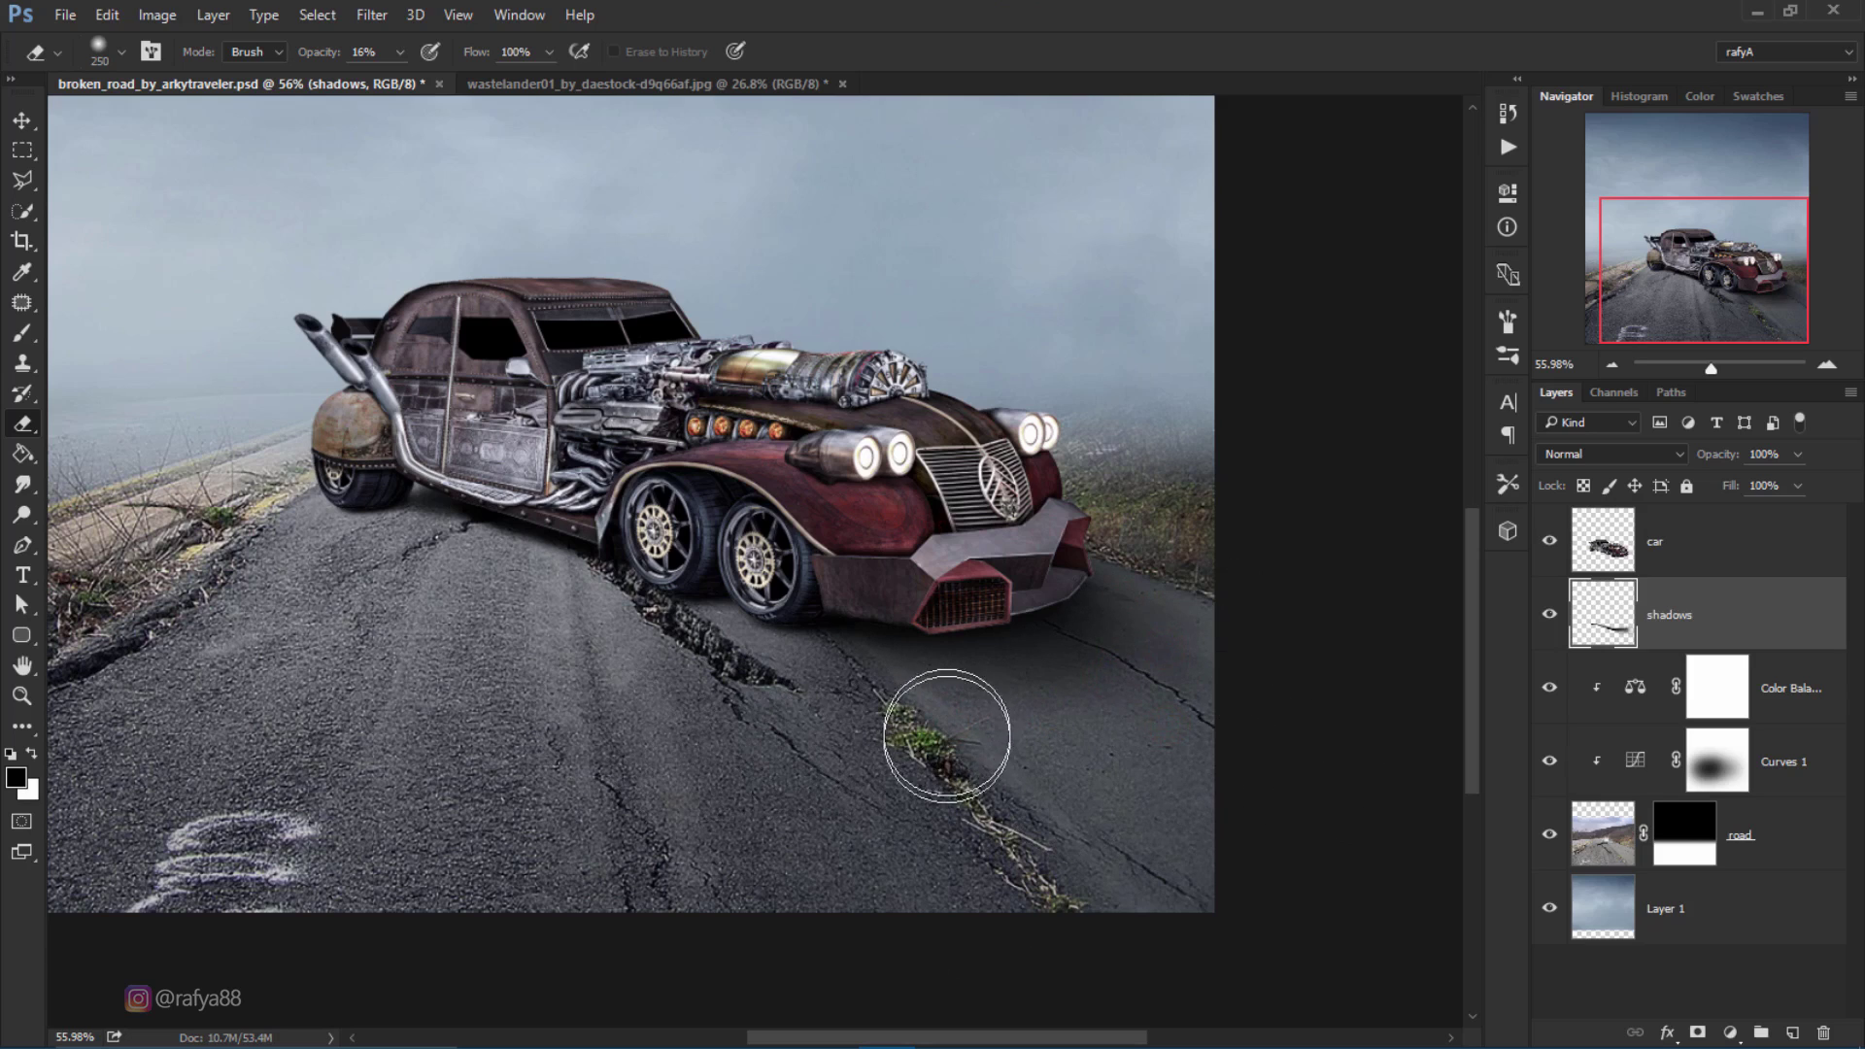
{"action": "mouse_move", "coordinate": [1000, 763]}
{"action": "left_mouse_down"}
{"action": "mouse_move", "coordinate": [1171, 738]}
{"action": "mouse_move", "coordinate": [1077, 774]}
{"action": "mouse_move", "coordinate": [838, 742]}
{"action": "mouse_move", "coordinate": [1134, 688]}
{"action": "mouse_move", "coordinate": [833, 770]}
{"action": "mouse_move", "coordinate": [991, 739]}
{"action": "left_mouse_up"}
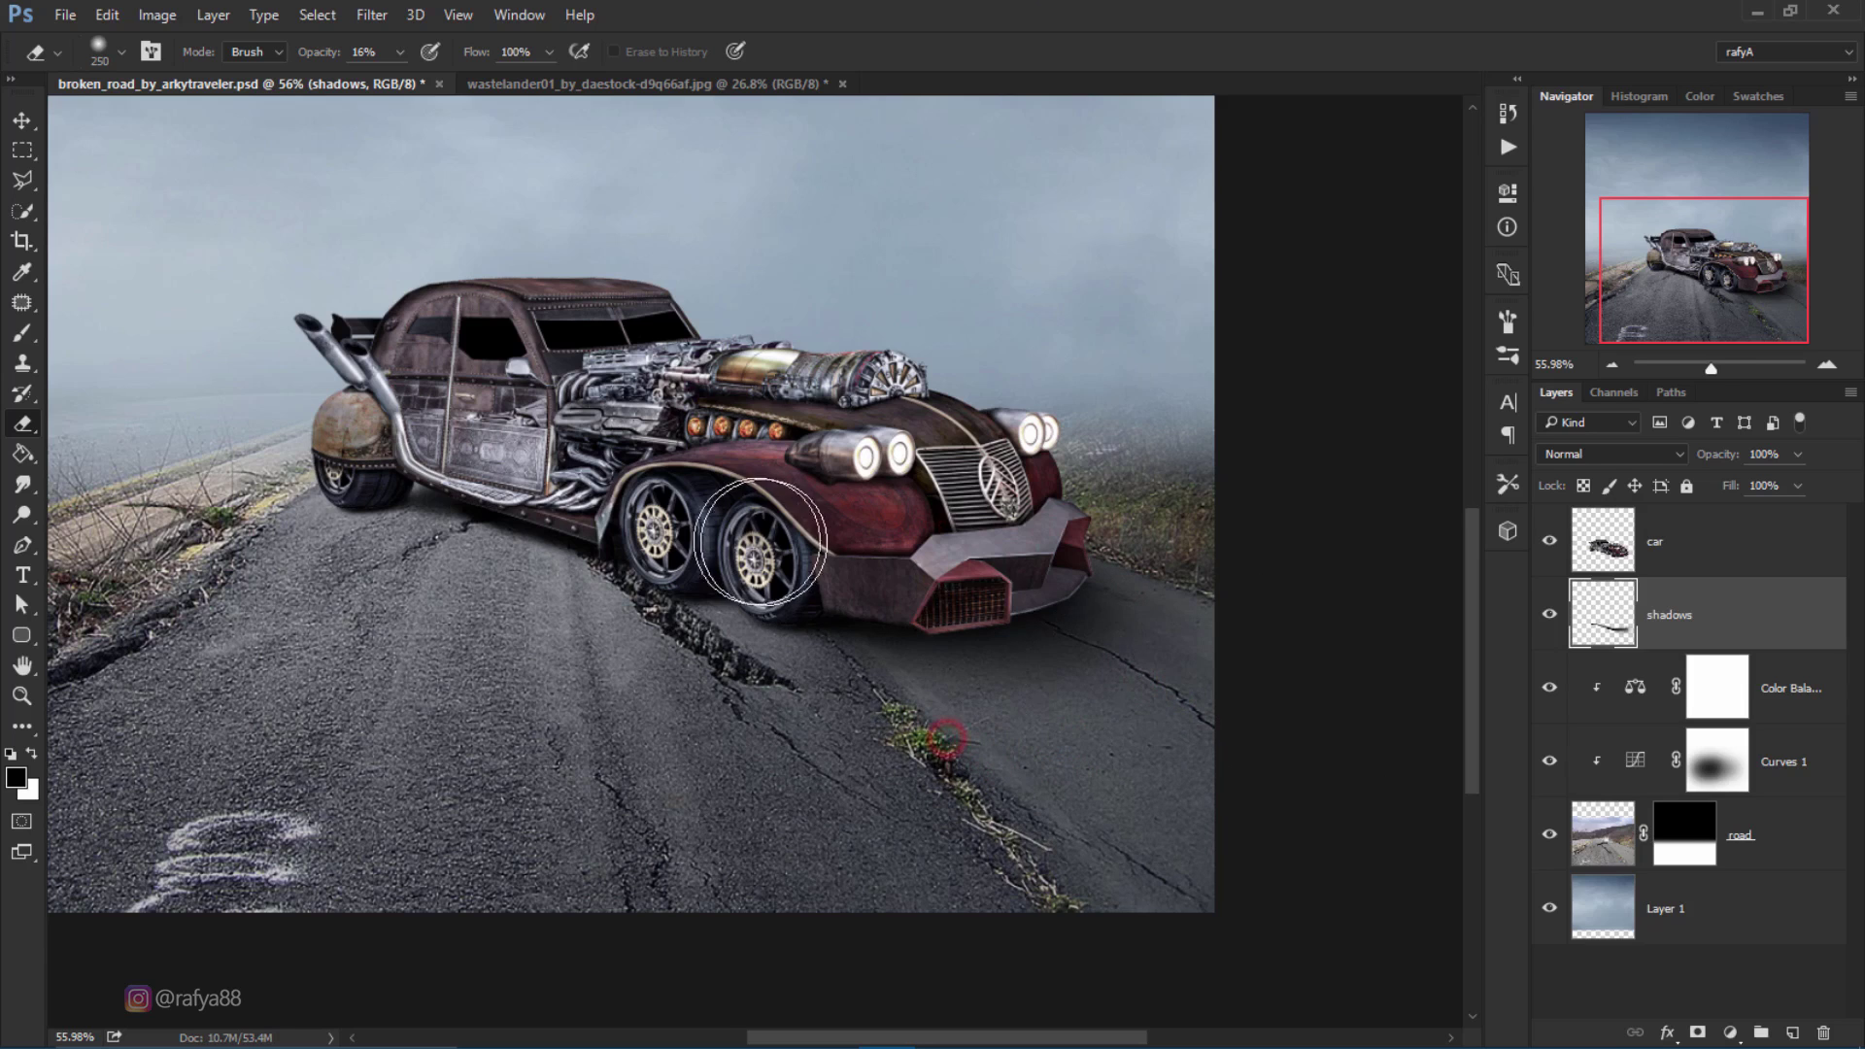
{"action": "scroll", "coordinate": [720, 496], "scroll_direction": "down", "scroll_amount": 3}
{"action": "scroll", "coordinate": [790, 504], "scroll_direction": "down", "scroll_amount": 1}
{"action": "scroll", "coordinate": [824, 521], "scroll_direction": "down", "scroll_amount": 1}
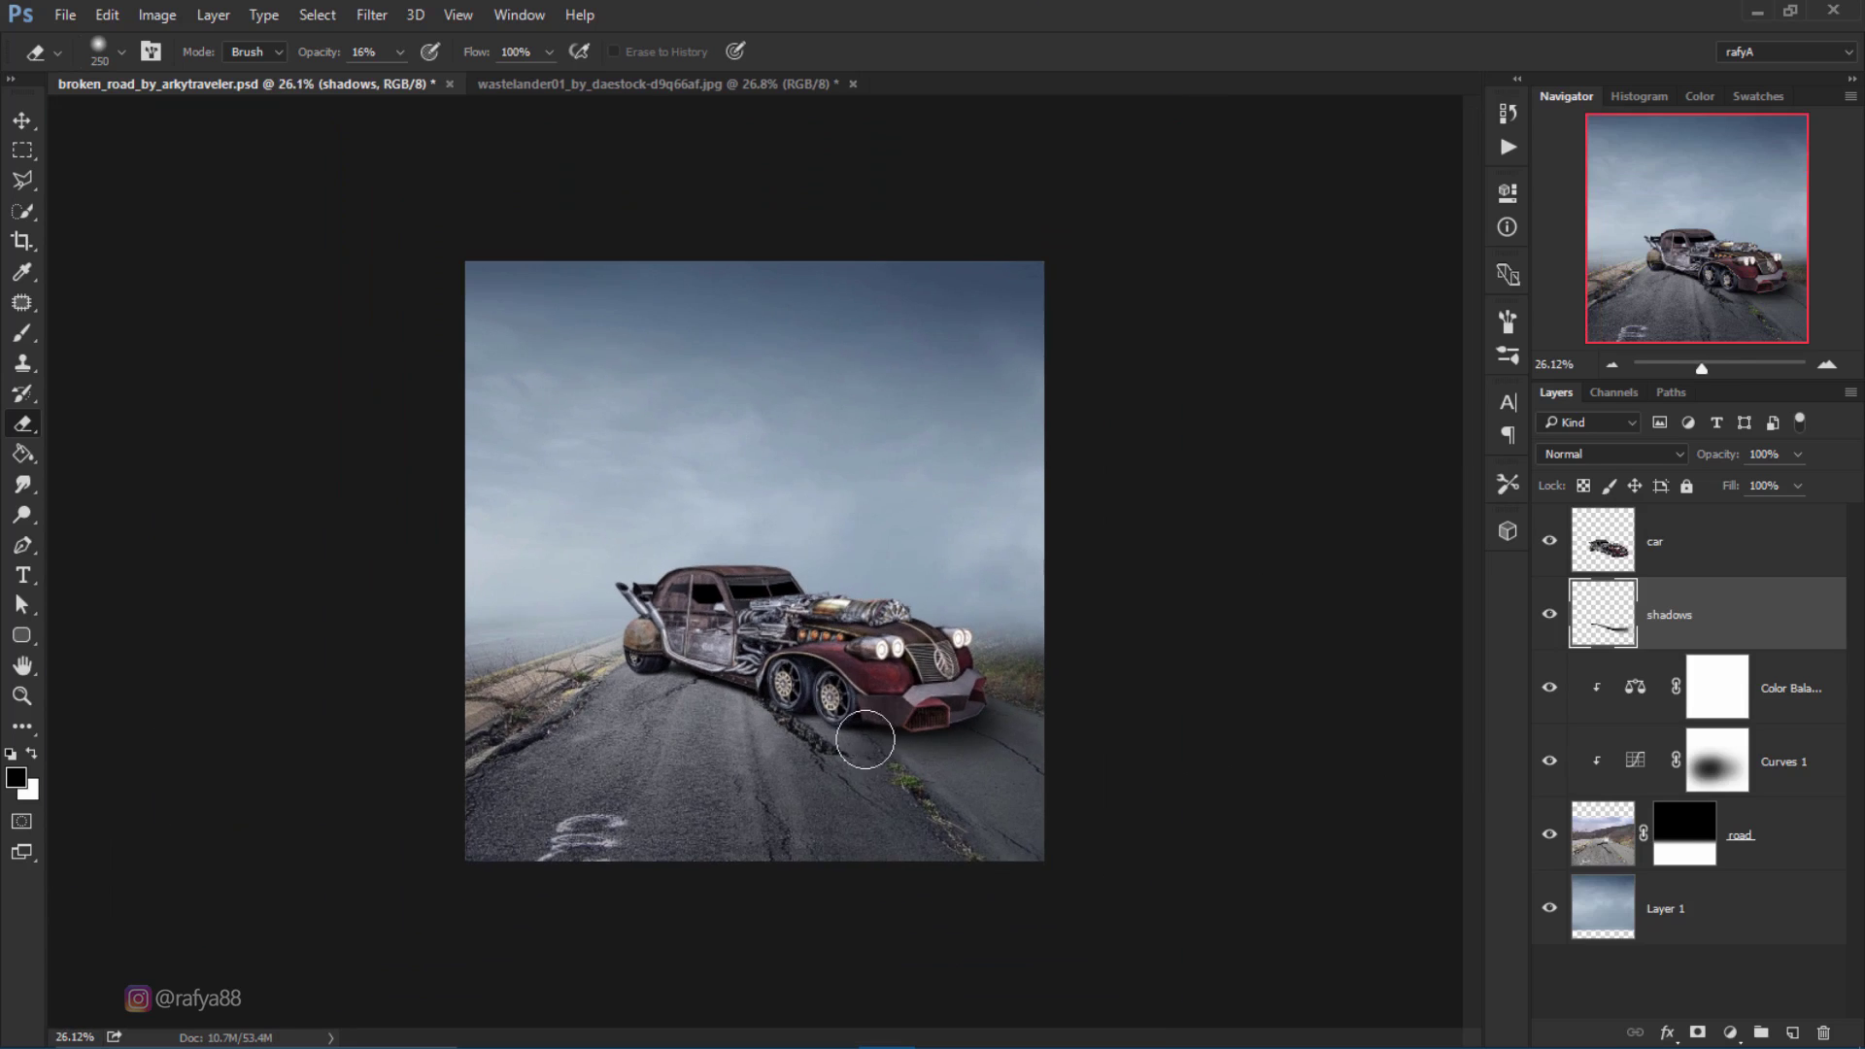
{"action": "scroll", "coordinate": [987, 804], "scroll_direction": "up", "scroll_amount": 3}
{"action": "scroll", "coordinate": [990, 845], "scroll_direction": "up", "scroll_amount": 4}
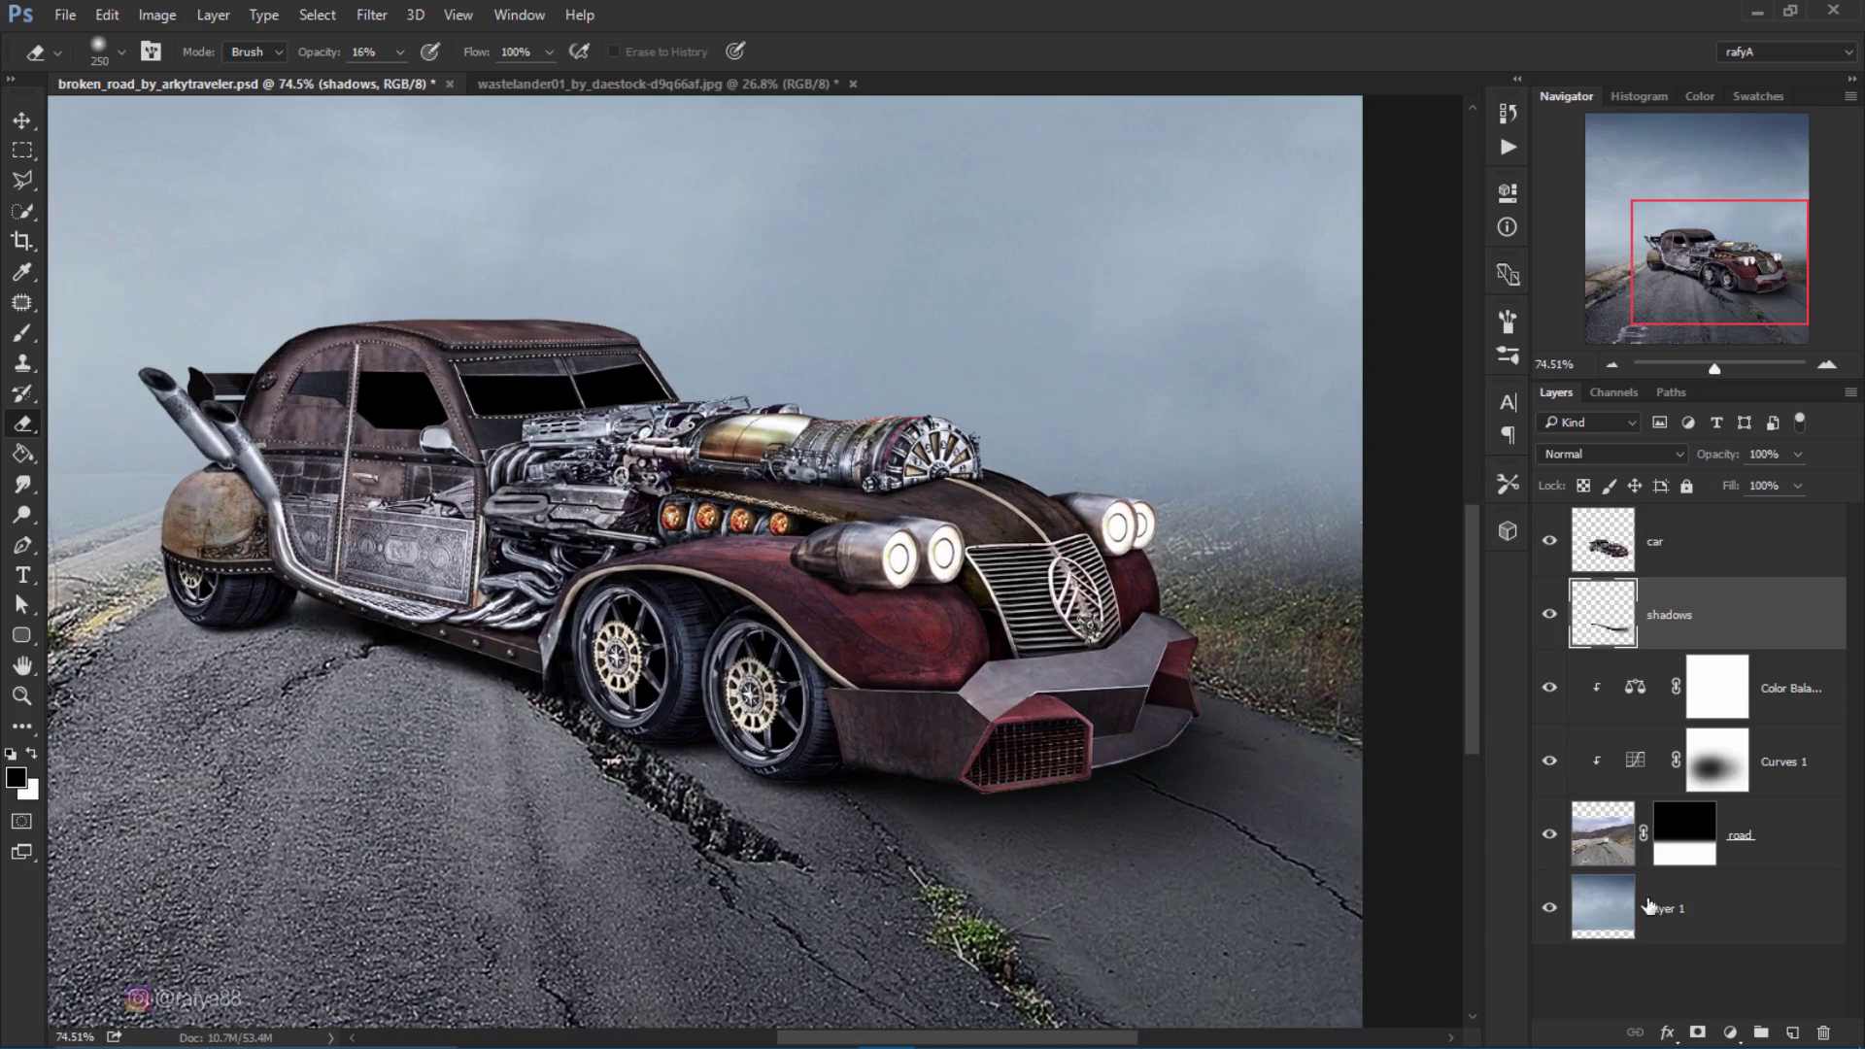
Step: Add Layer 2 and paint a soft 100 px shadow under the rear and middle wheels
{"action": "left_click", "coordinate": [1788, 1030]}
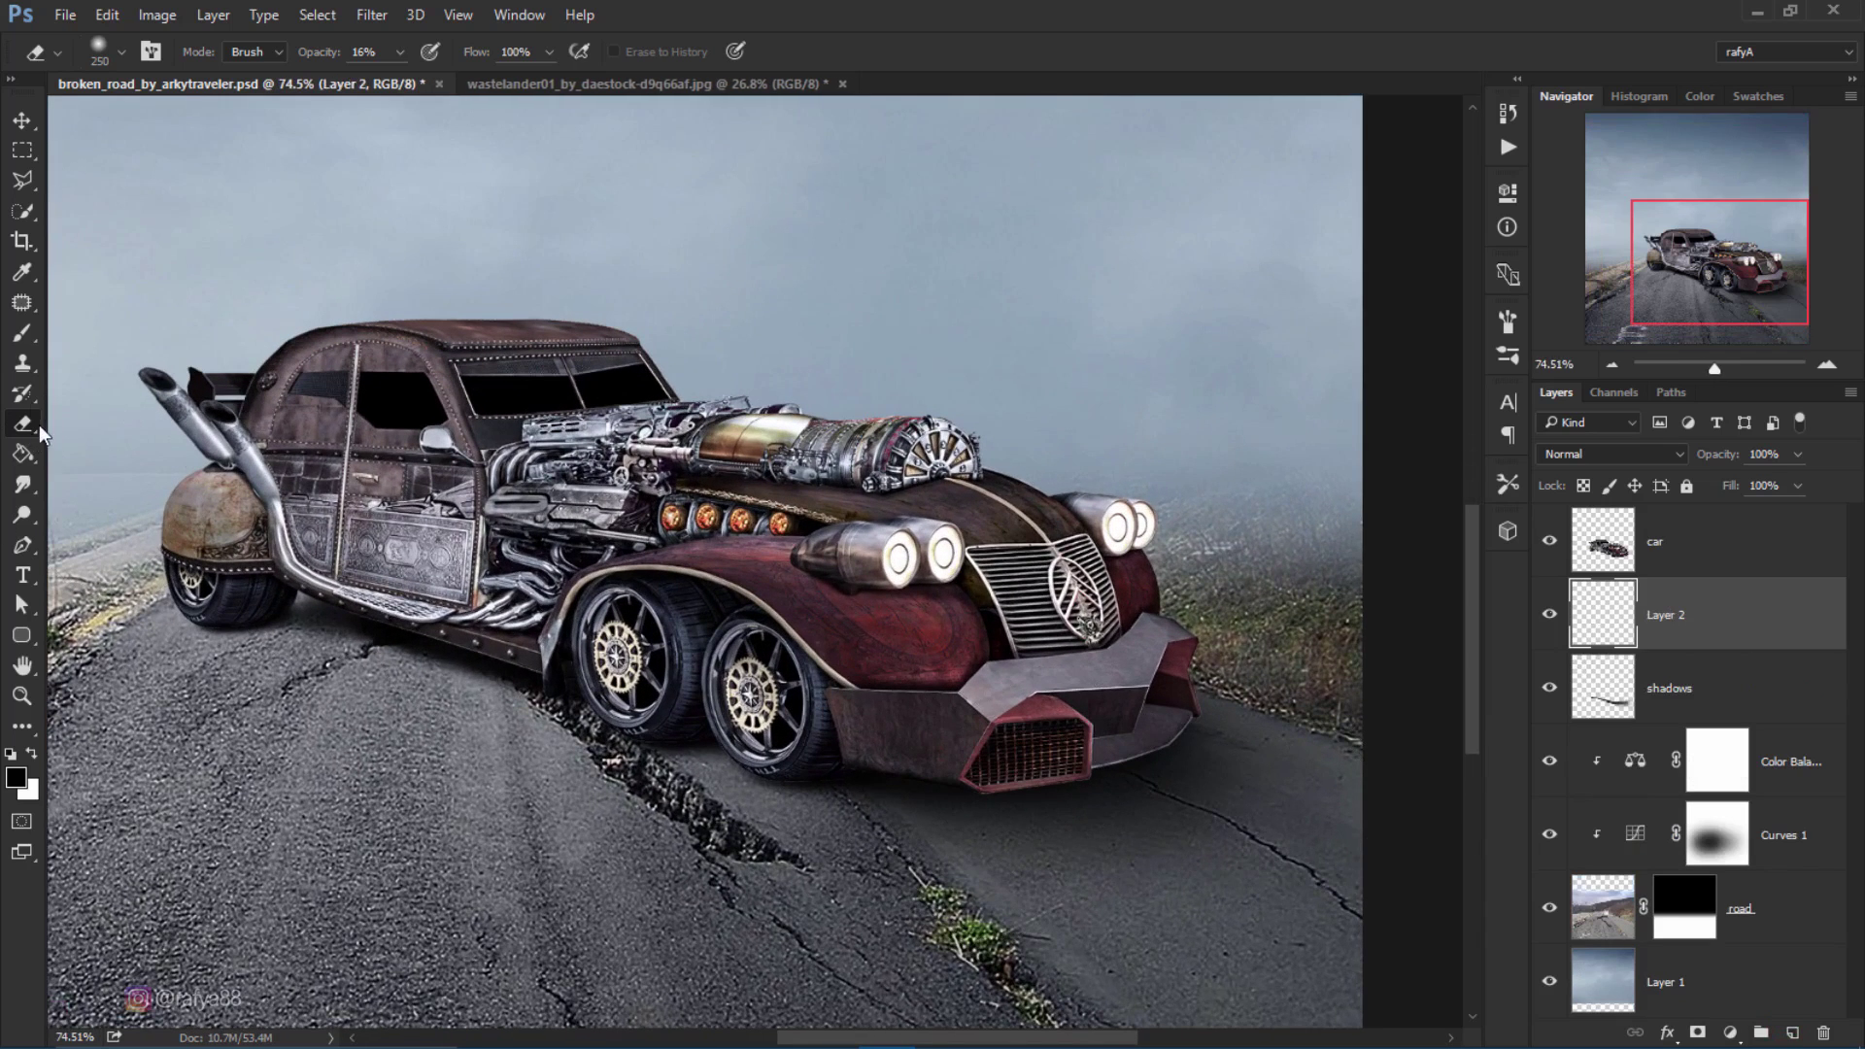
{"action": "left_click", "coordinate": [28, 342]}
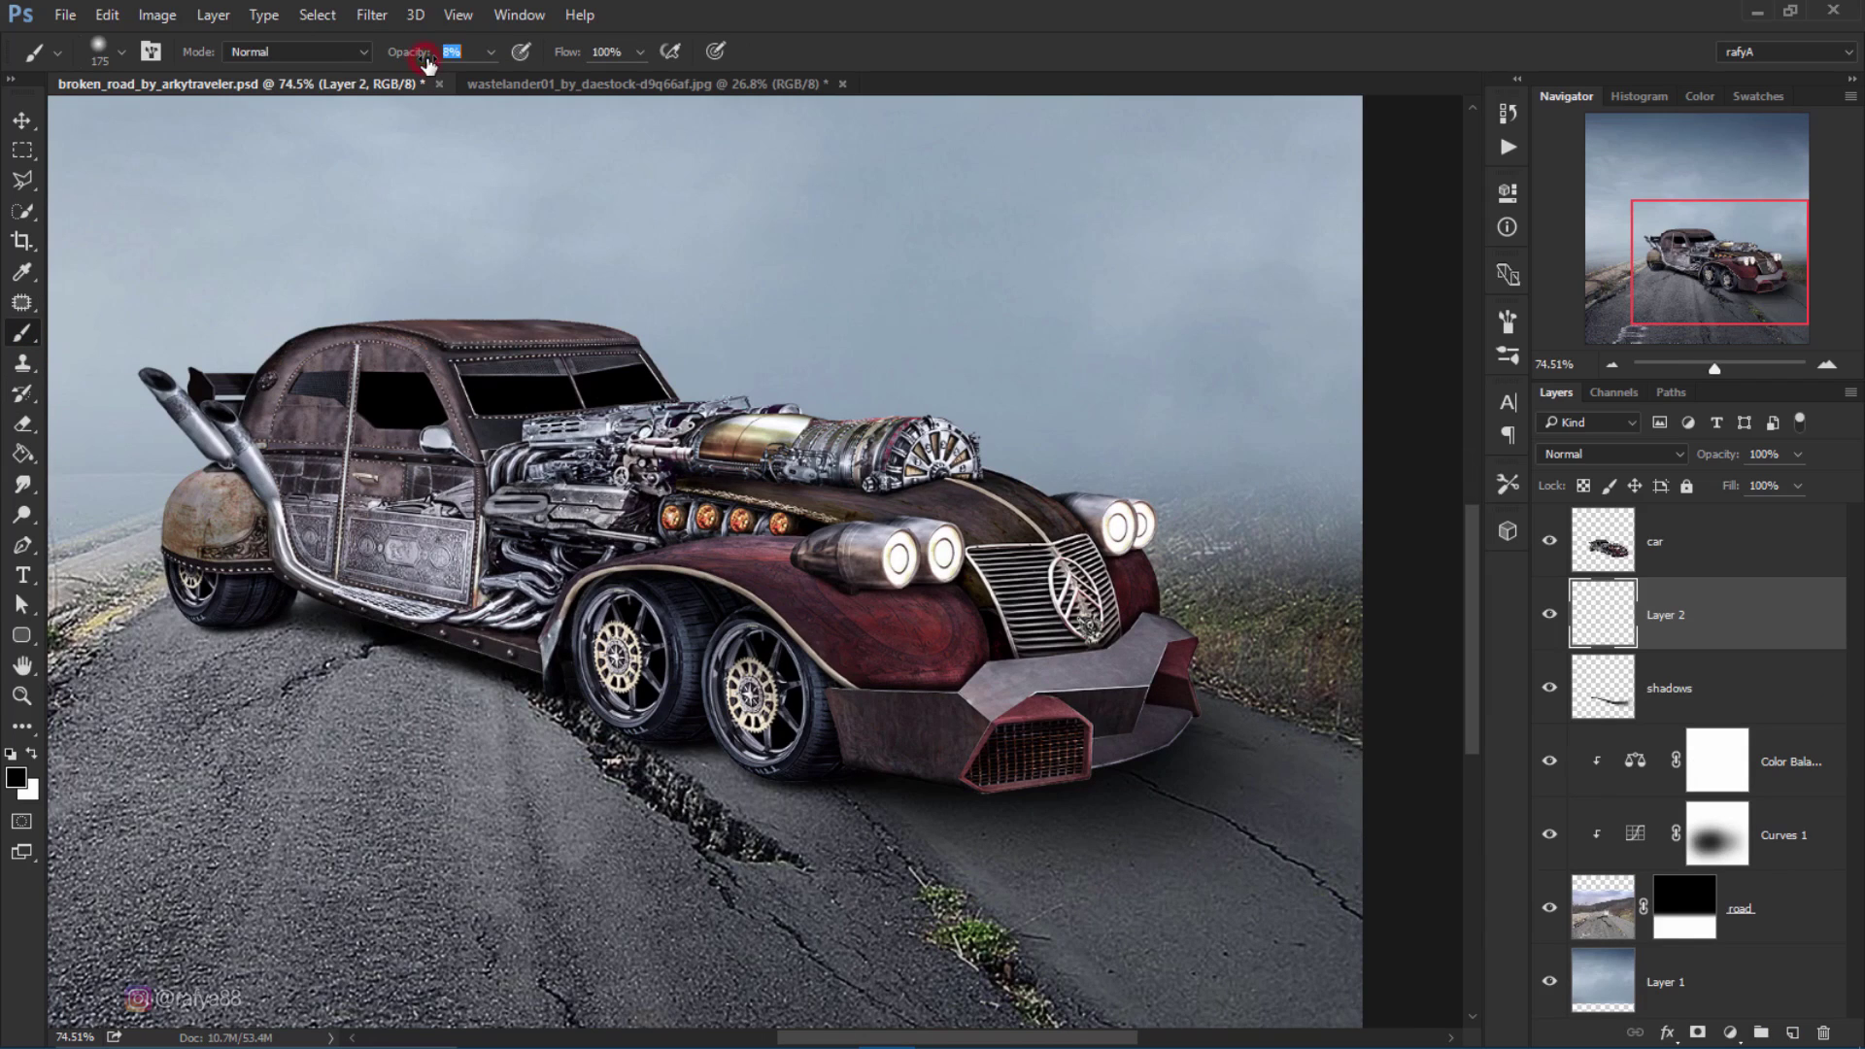
{"action": "key", "text": "bracketleft"}
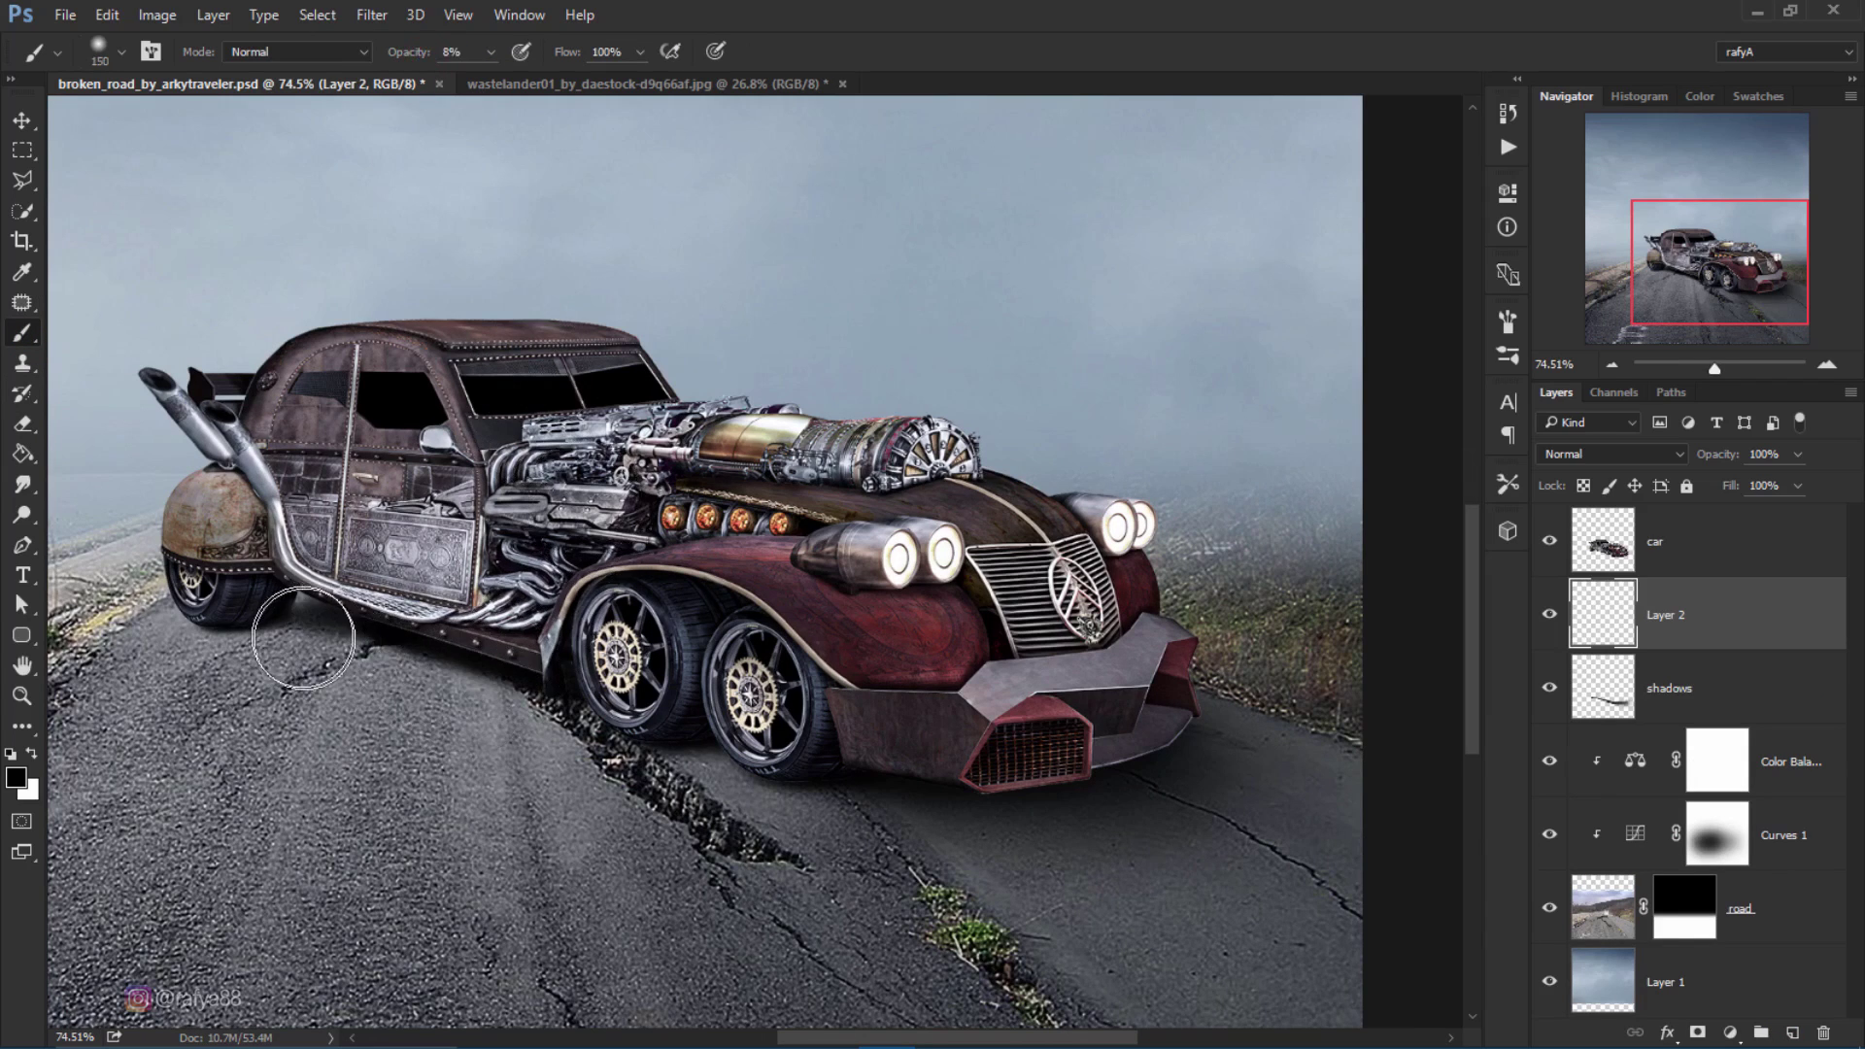
{"action": "key", "text": "bracketleft"}
{"action": "key", "text": "bracketleft"}
{"action": "left_click_drag", "start_coordinate": [258, 618], "coordinate": [547, 703]}
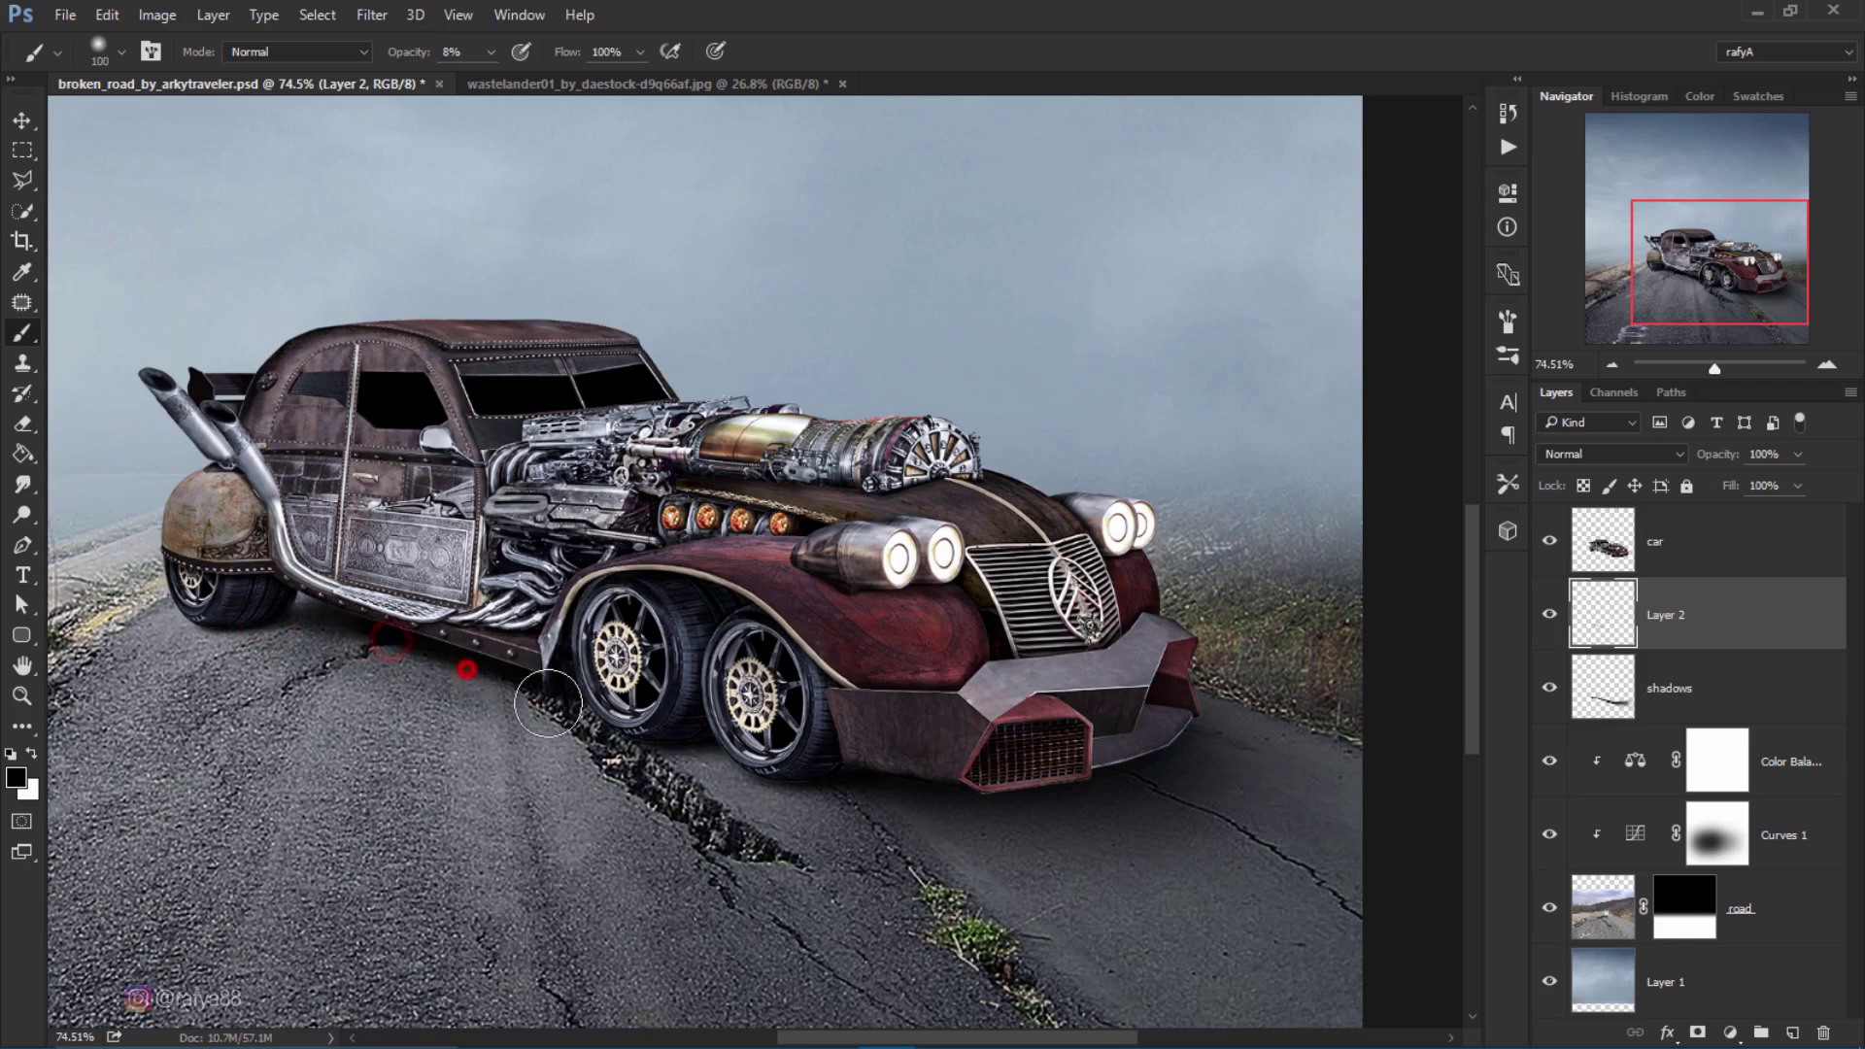
{"action": "mouse_move", "coordinate": [515, 688]}
{"action": "left_mouse_down"}
{"action": "mouse_move", "coordinate": [669, 760]}
{"action": "mouse_move", "coordinate": [749, 749]}
{"action": "left_mouse_up"}
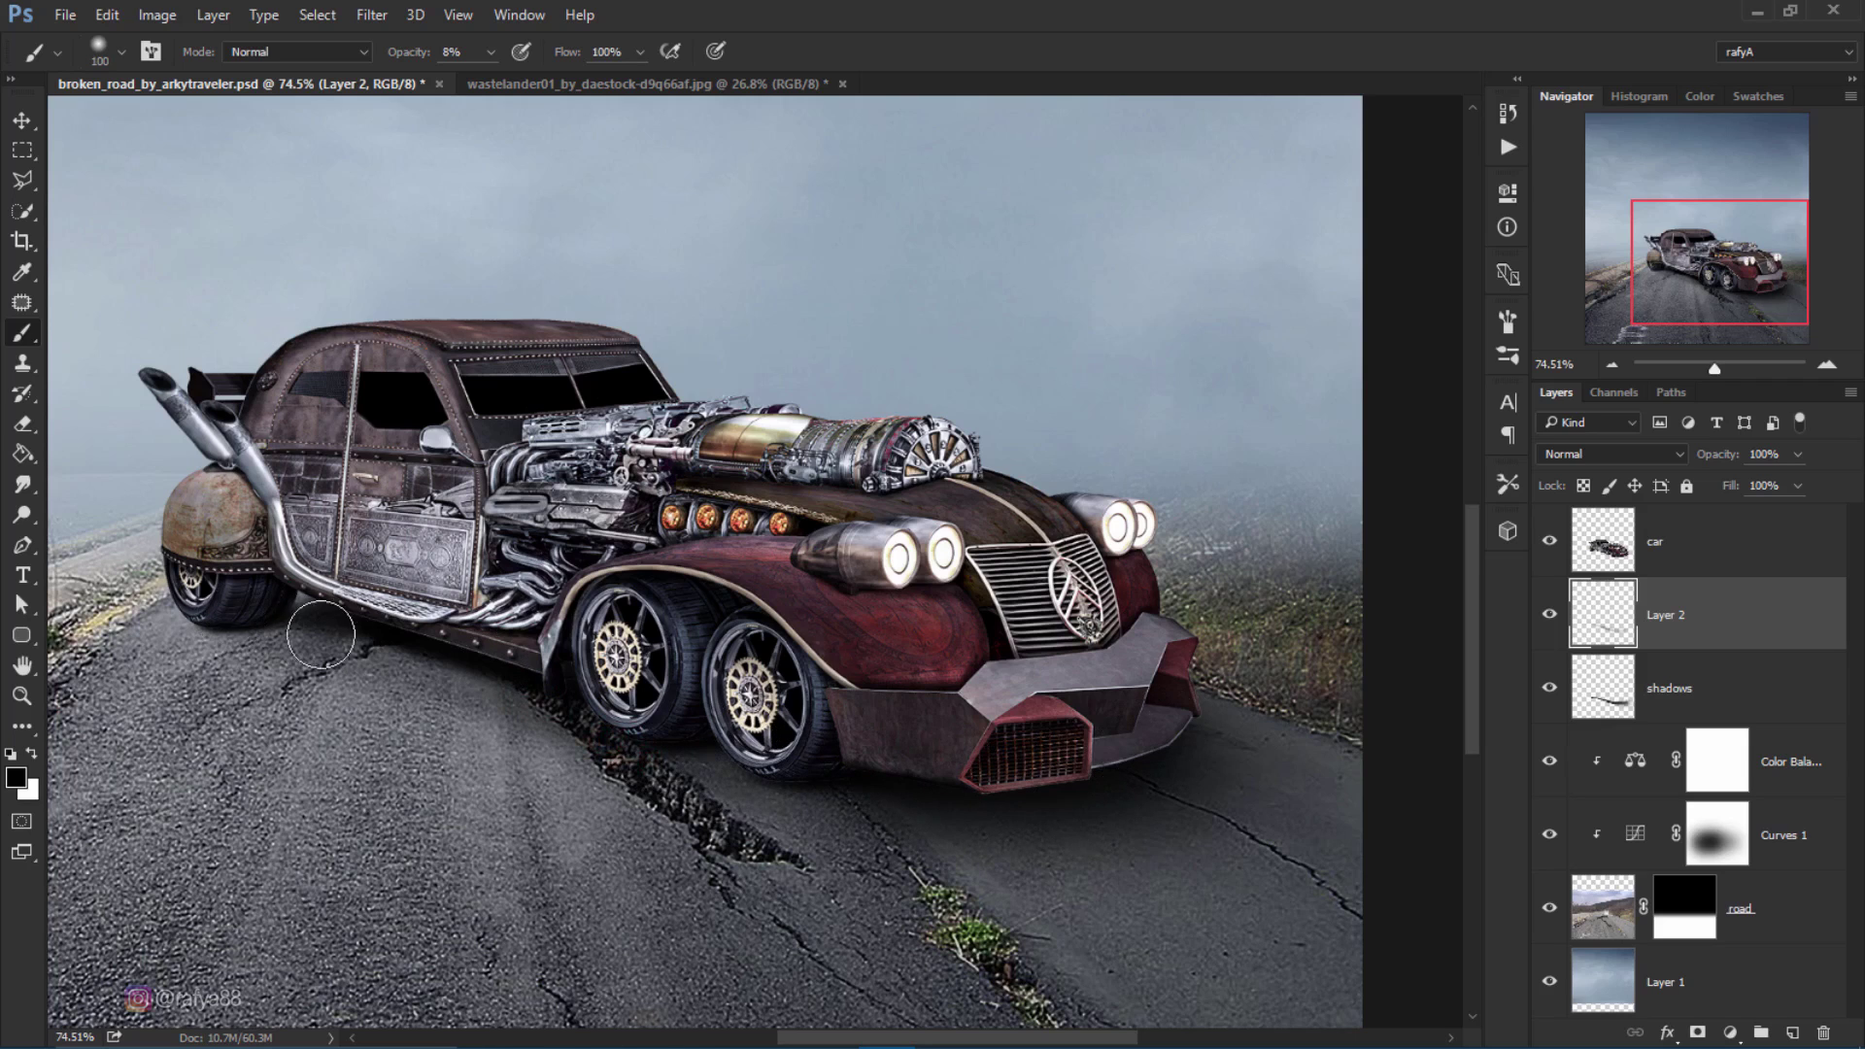
Step: Toggle Layer 2's visibility to compare the wheel contact shadow
{"action": "key", "text": "bracketright"}
{"action": "key", "text": "bracketright"}
{"action": "key", "text": "bracketright"}
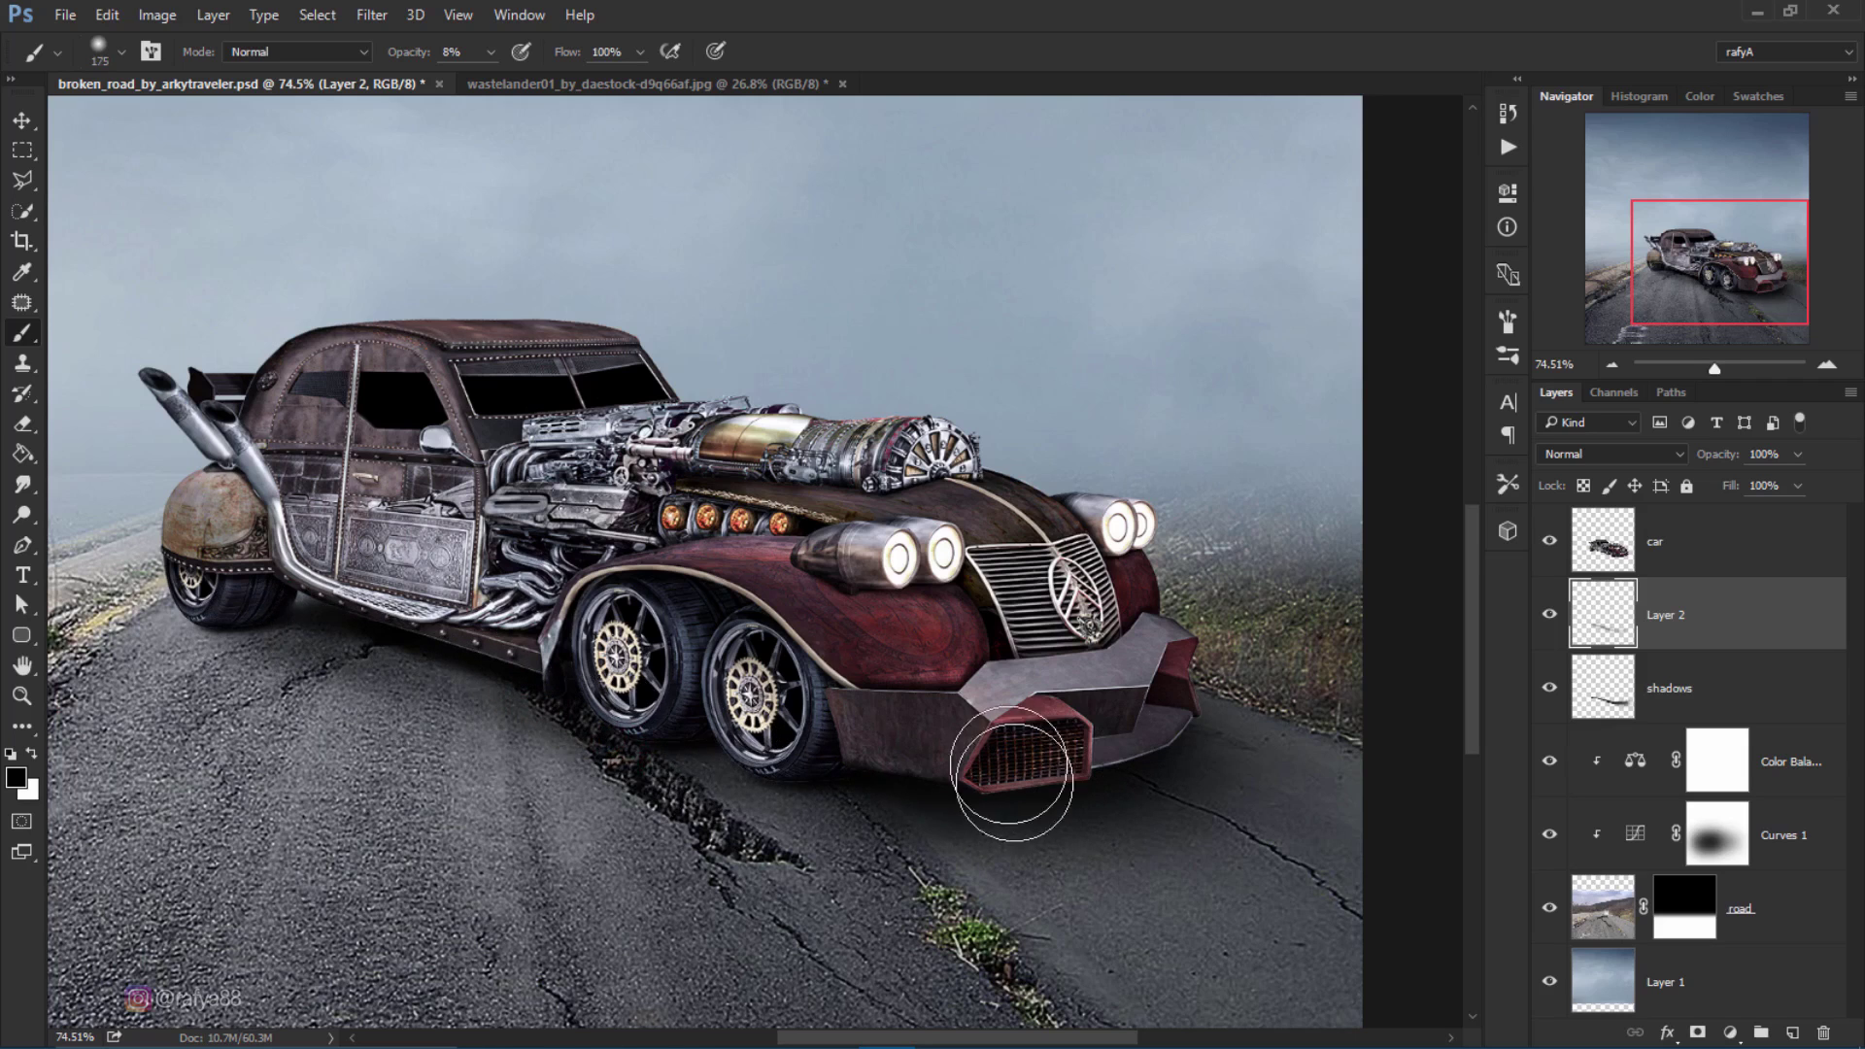
{"action": "scroll", "coordinate": [1012, 775], "scroll_direction": "down", "scroll_amount": 3}
{"action": "scroll", "coordinate": [991, 680], "scroll_direction": "down", "scroll_amount": 1}
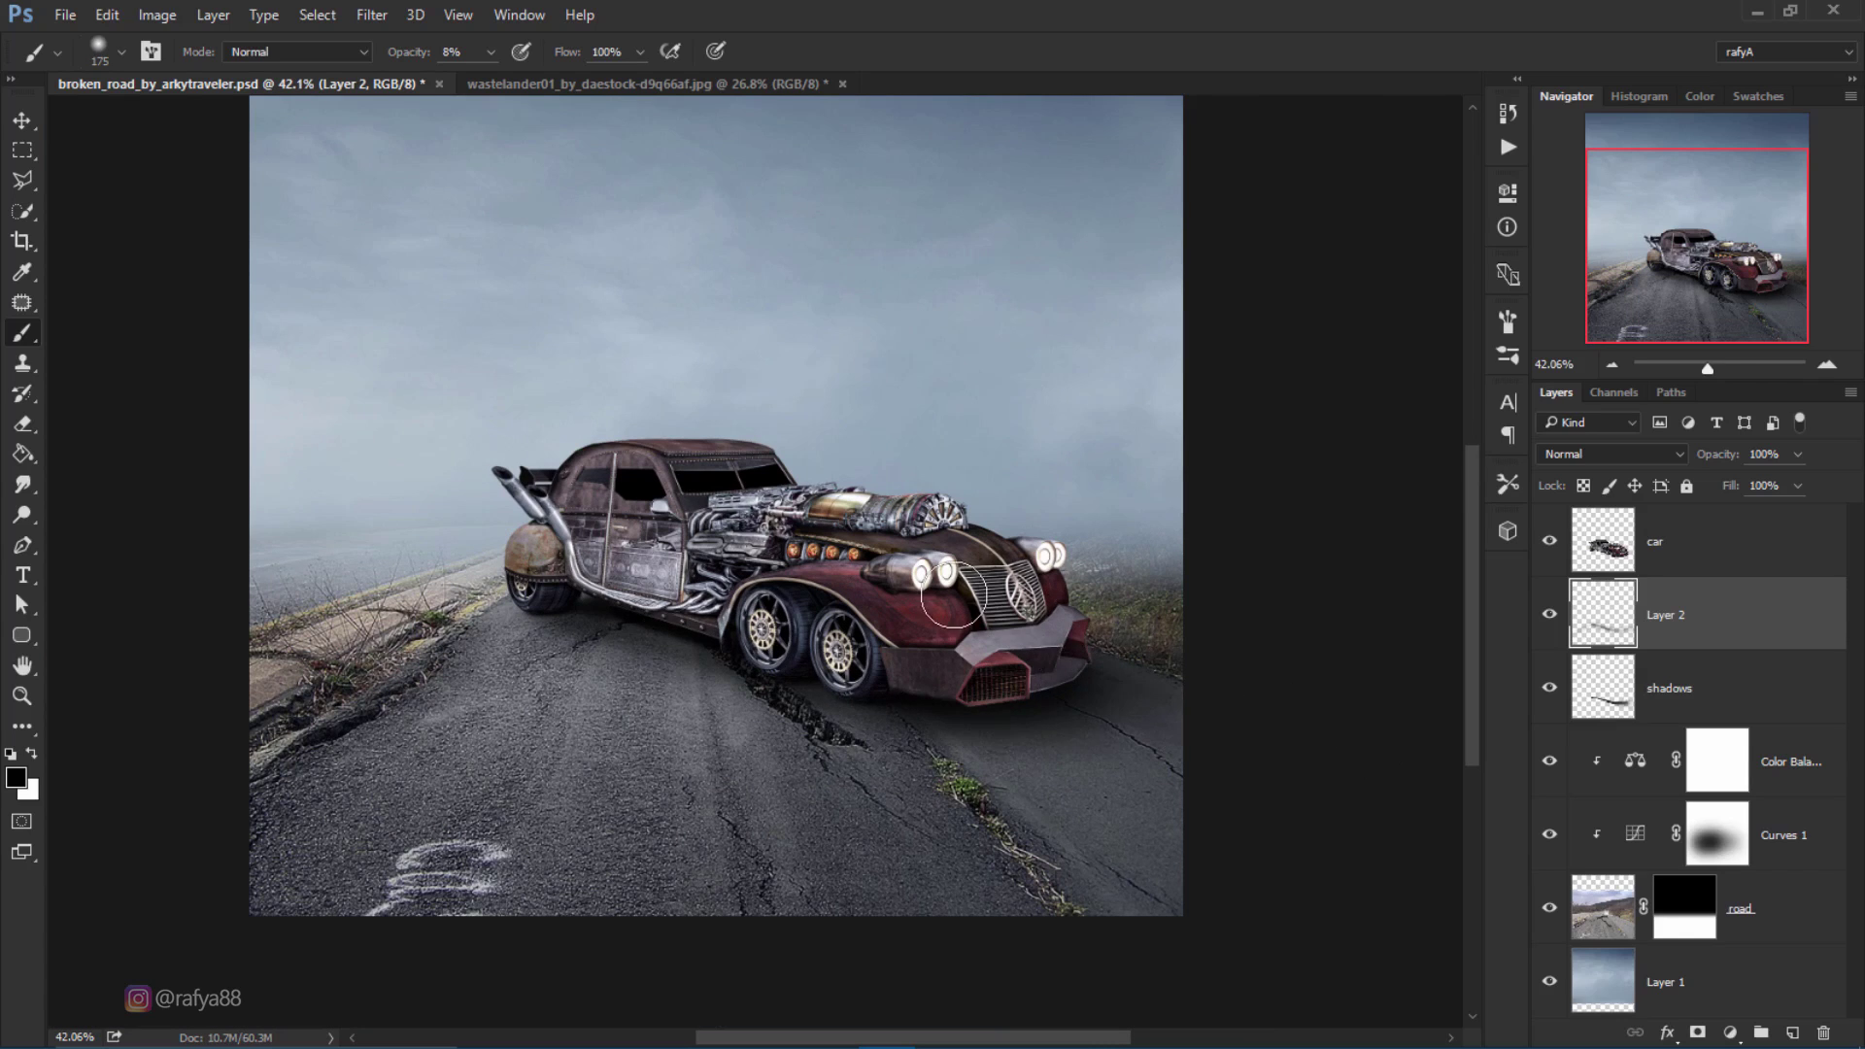
{"action": "scroll", "coordinate": [954, 595], "scroll_direction": "down", "scroll_amount": 2}
{"action": "key", "text": "ctrl+plus"}
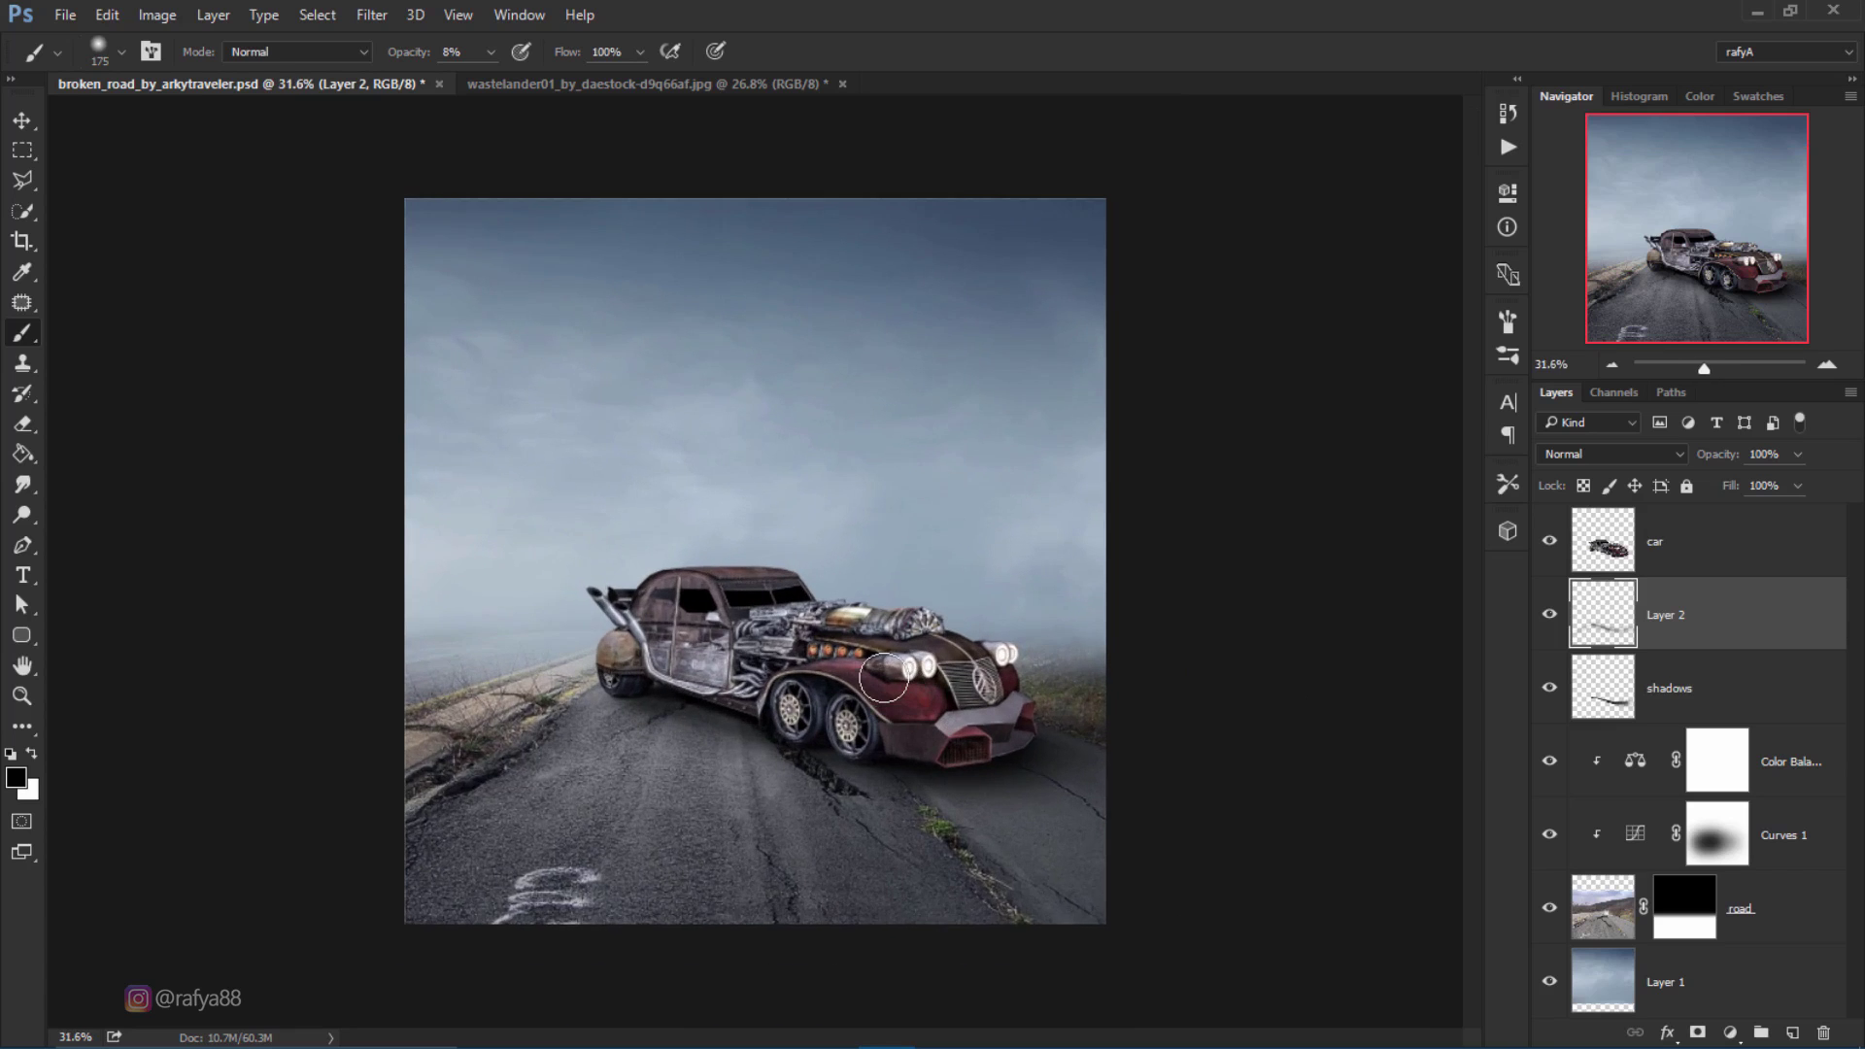
{"action": "left_click", "coordinate": [1550, 617]}
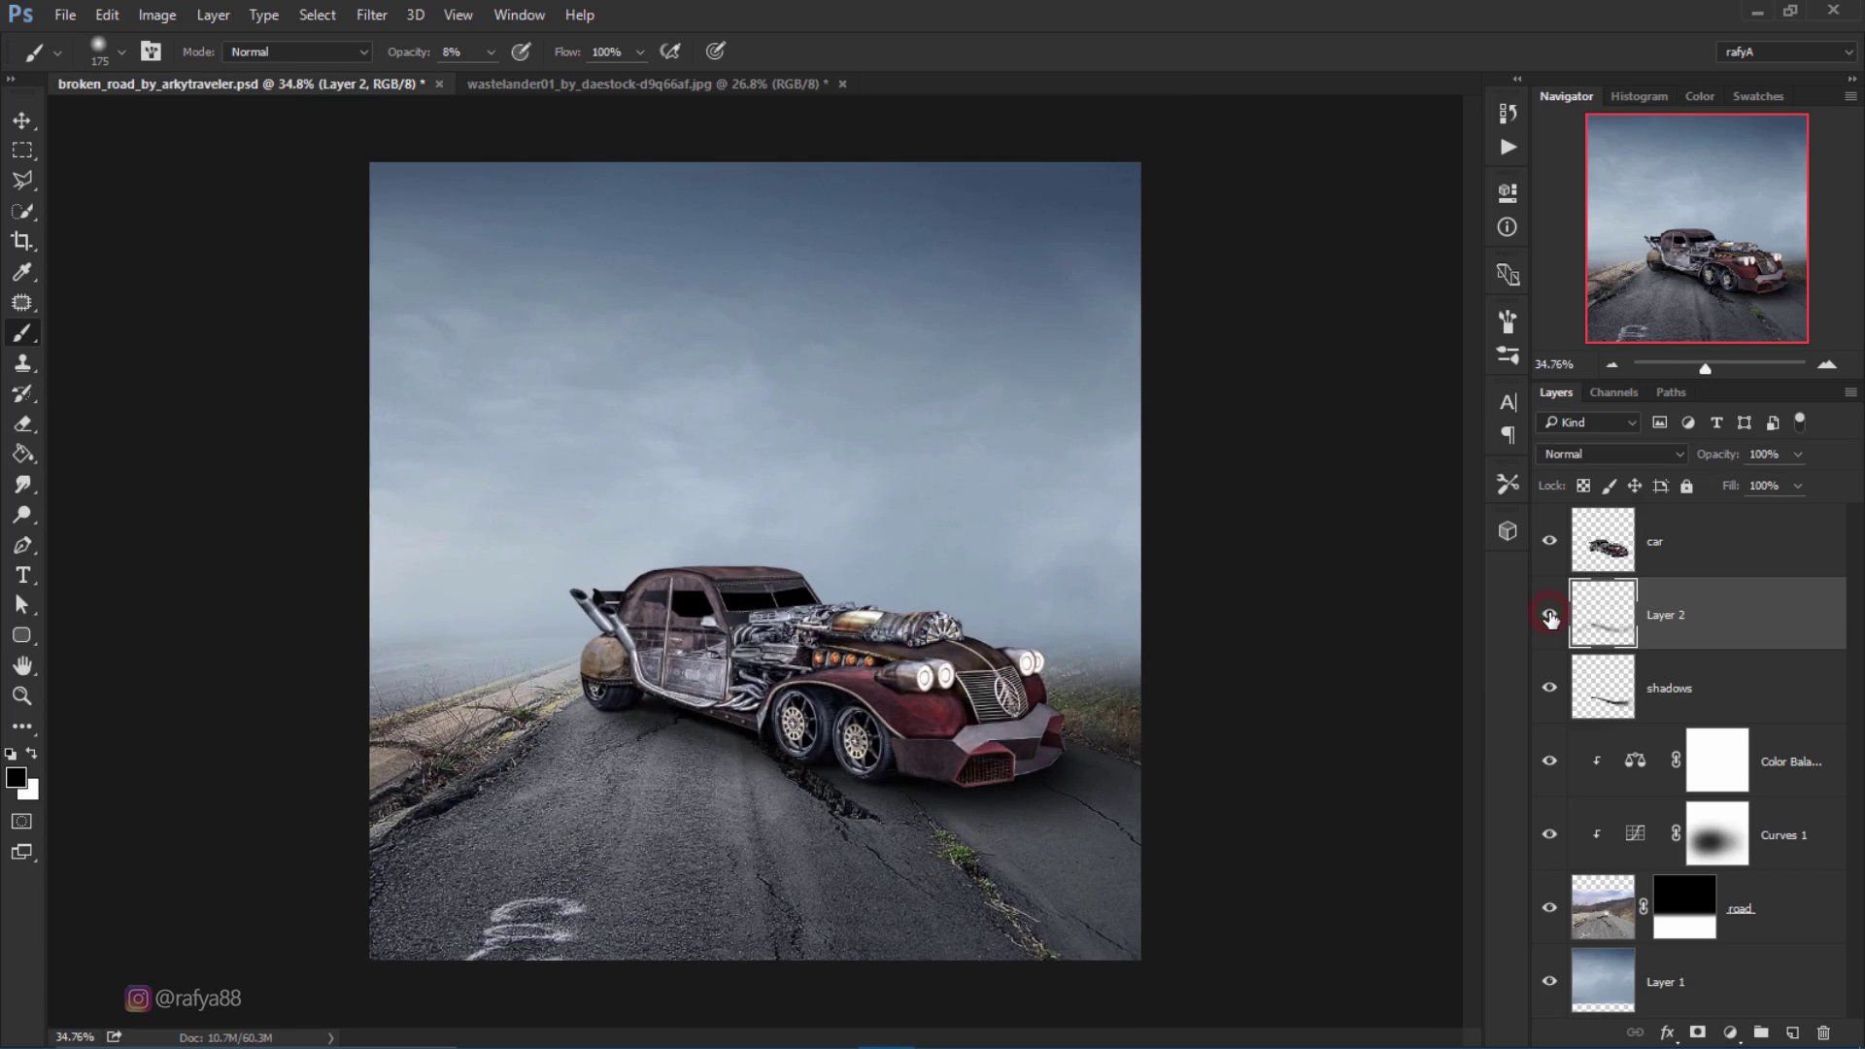
{"action": "left_click", "coordinate": [1551, 617]}
{"action": "left_click", "coordinate": [1550, 617]}
Step: Group Layer 2 and the shadows layer with Ctrl+G and rename the group 'shadows'
{"action": "left_click", "coordinate": [1755, 685], "text": "shift"}
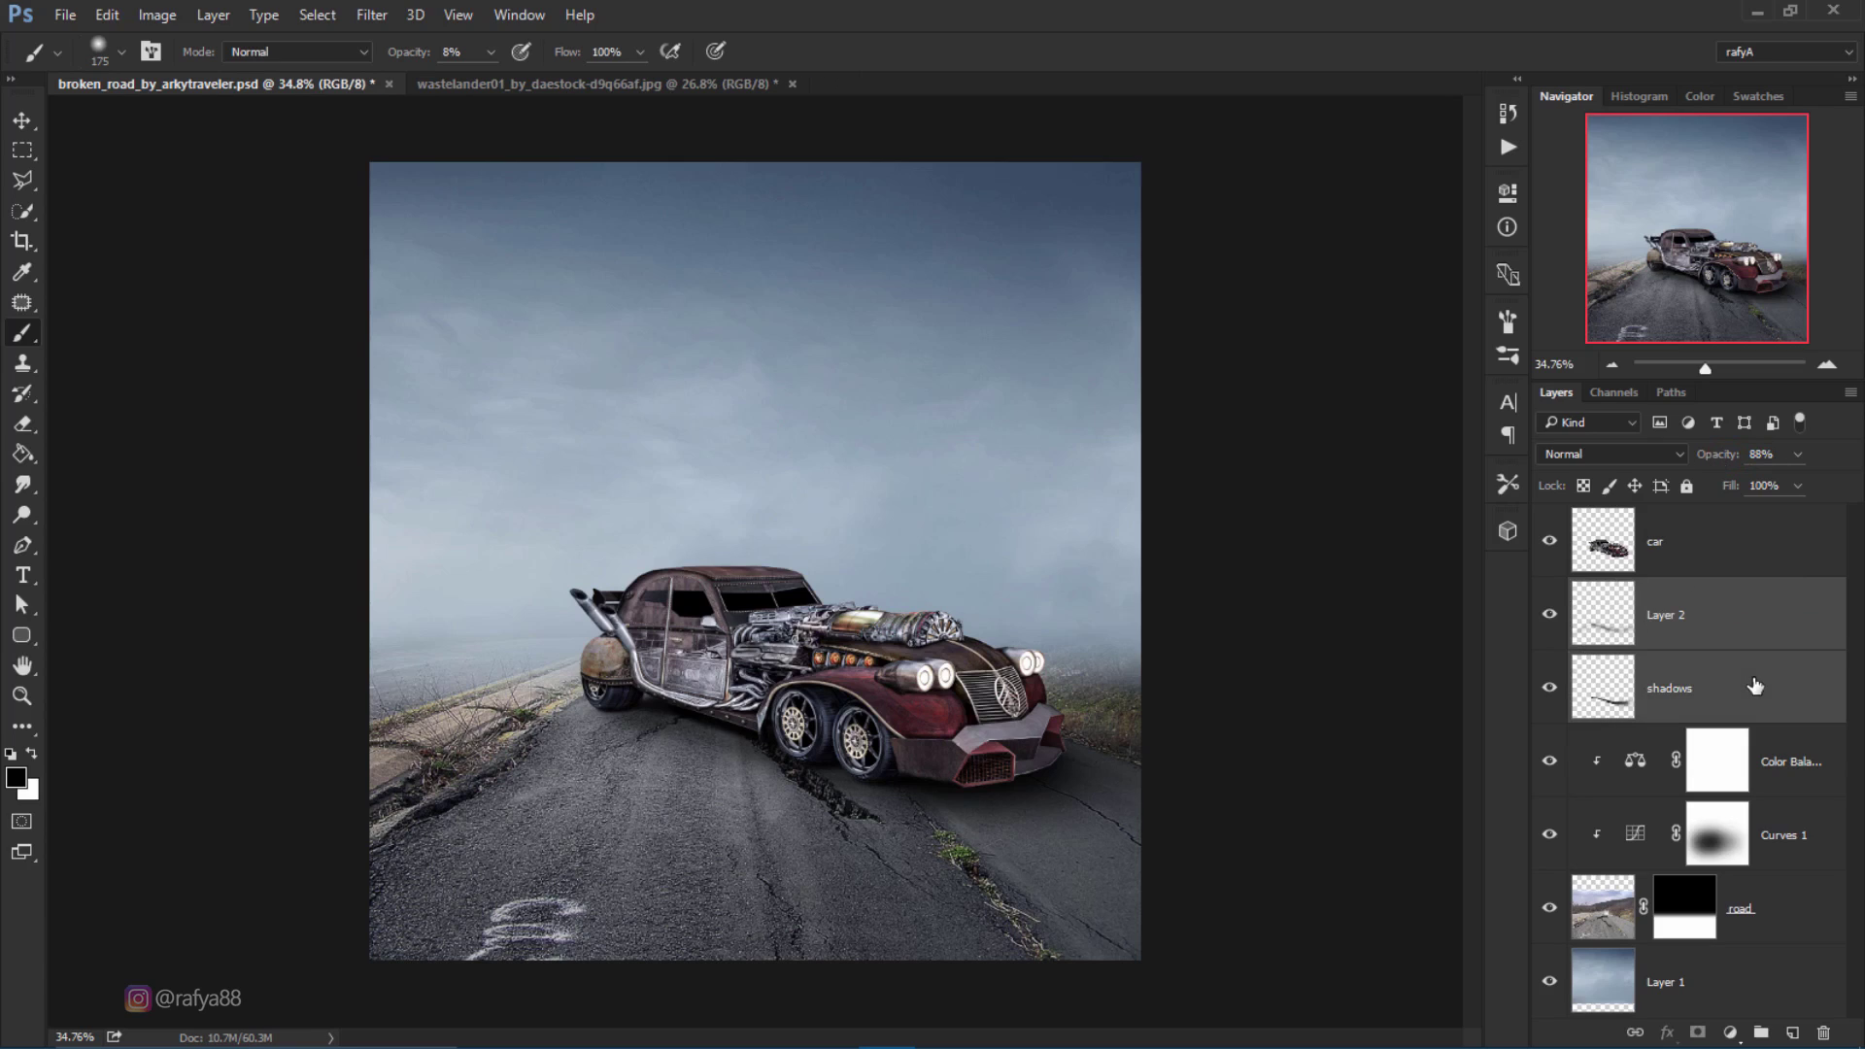
{"action": "key", "text": "ctrl+g"}
{"action": "double_click", "coordinate": [1641, 592]}
{"action": "type", "text": "shadow"}
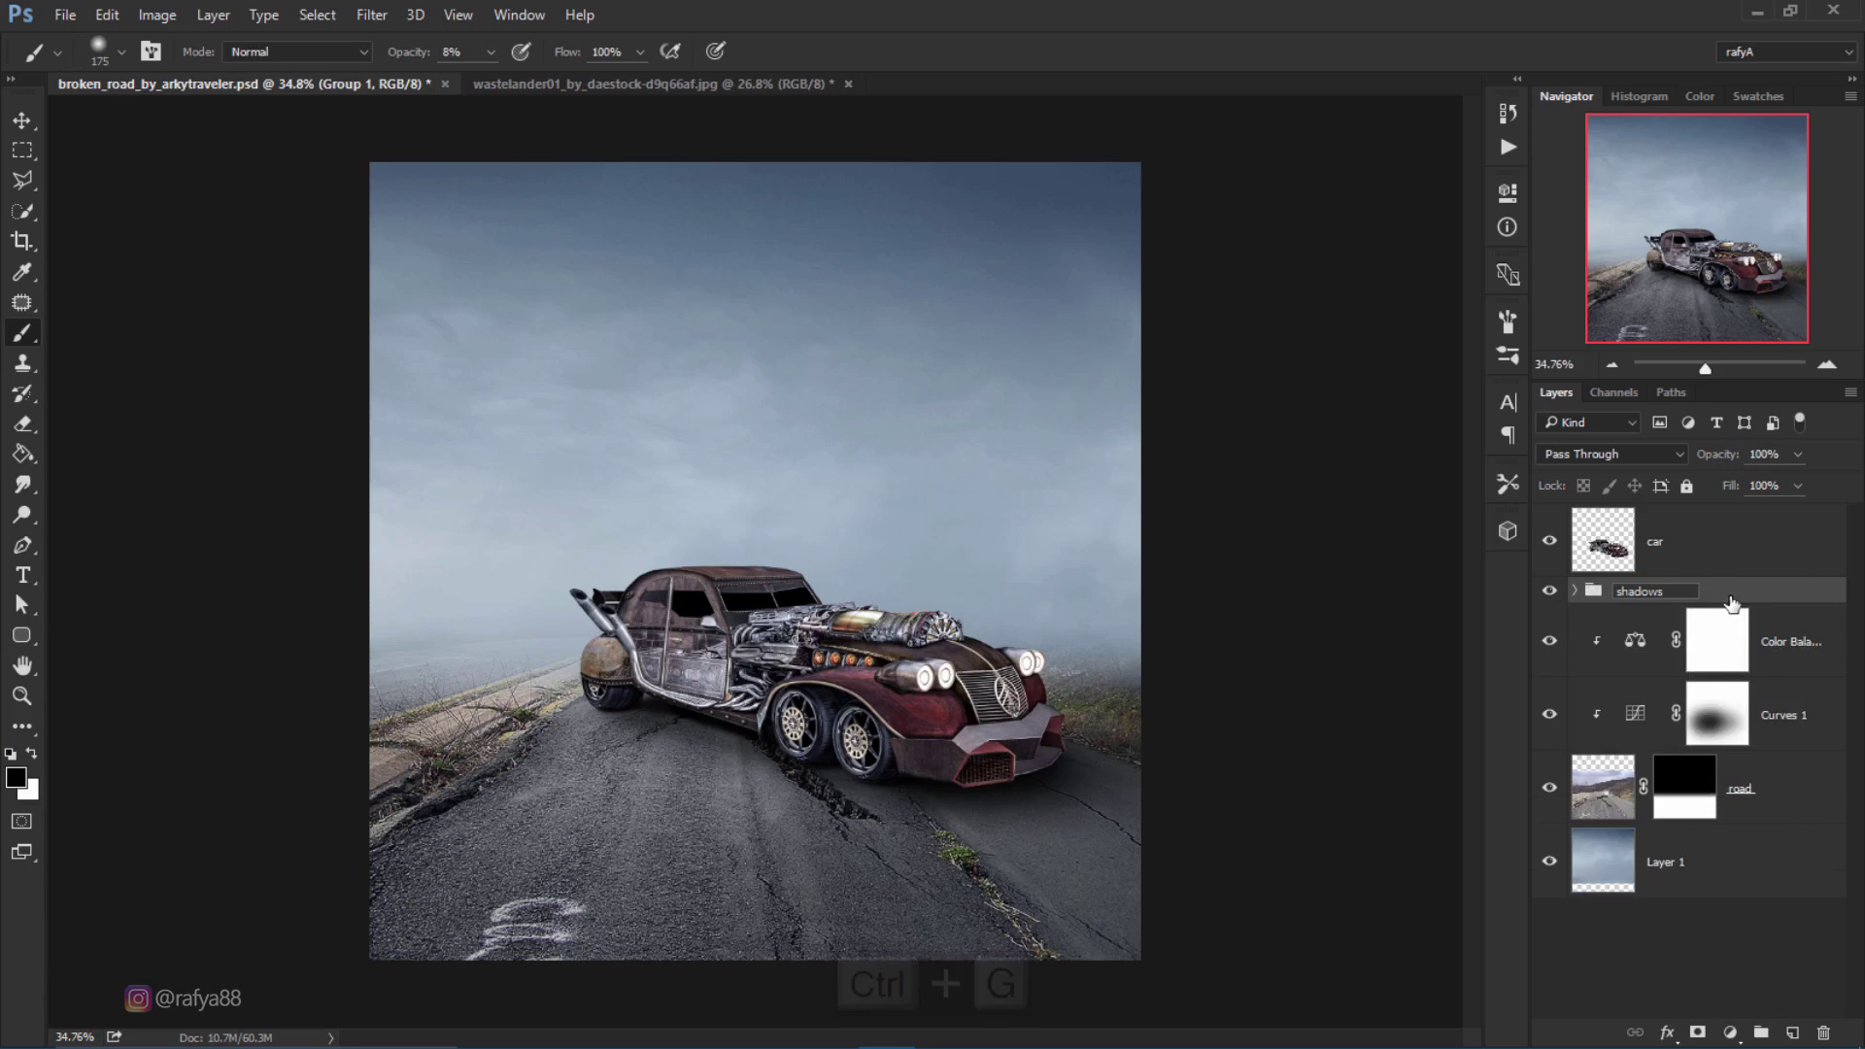
{"action": "type", "text": "s"}
{"action": "left_click", "coordinate": [1732, 593]}
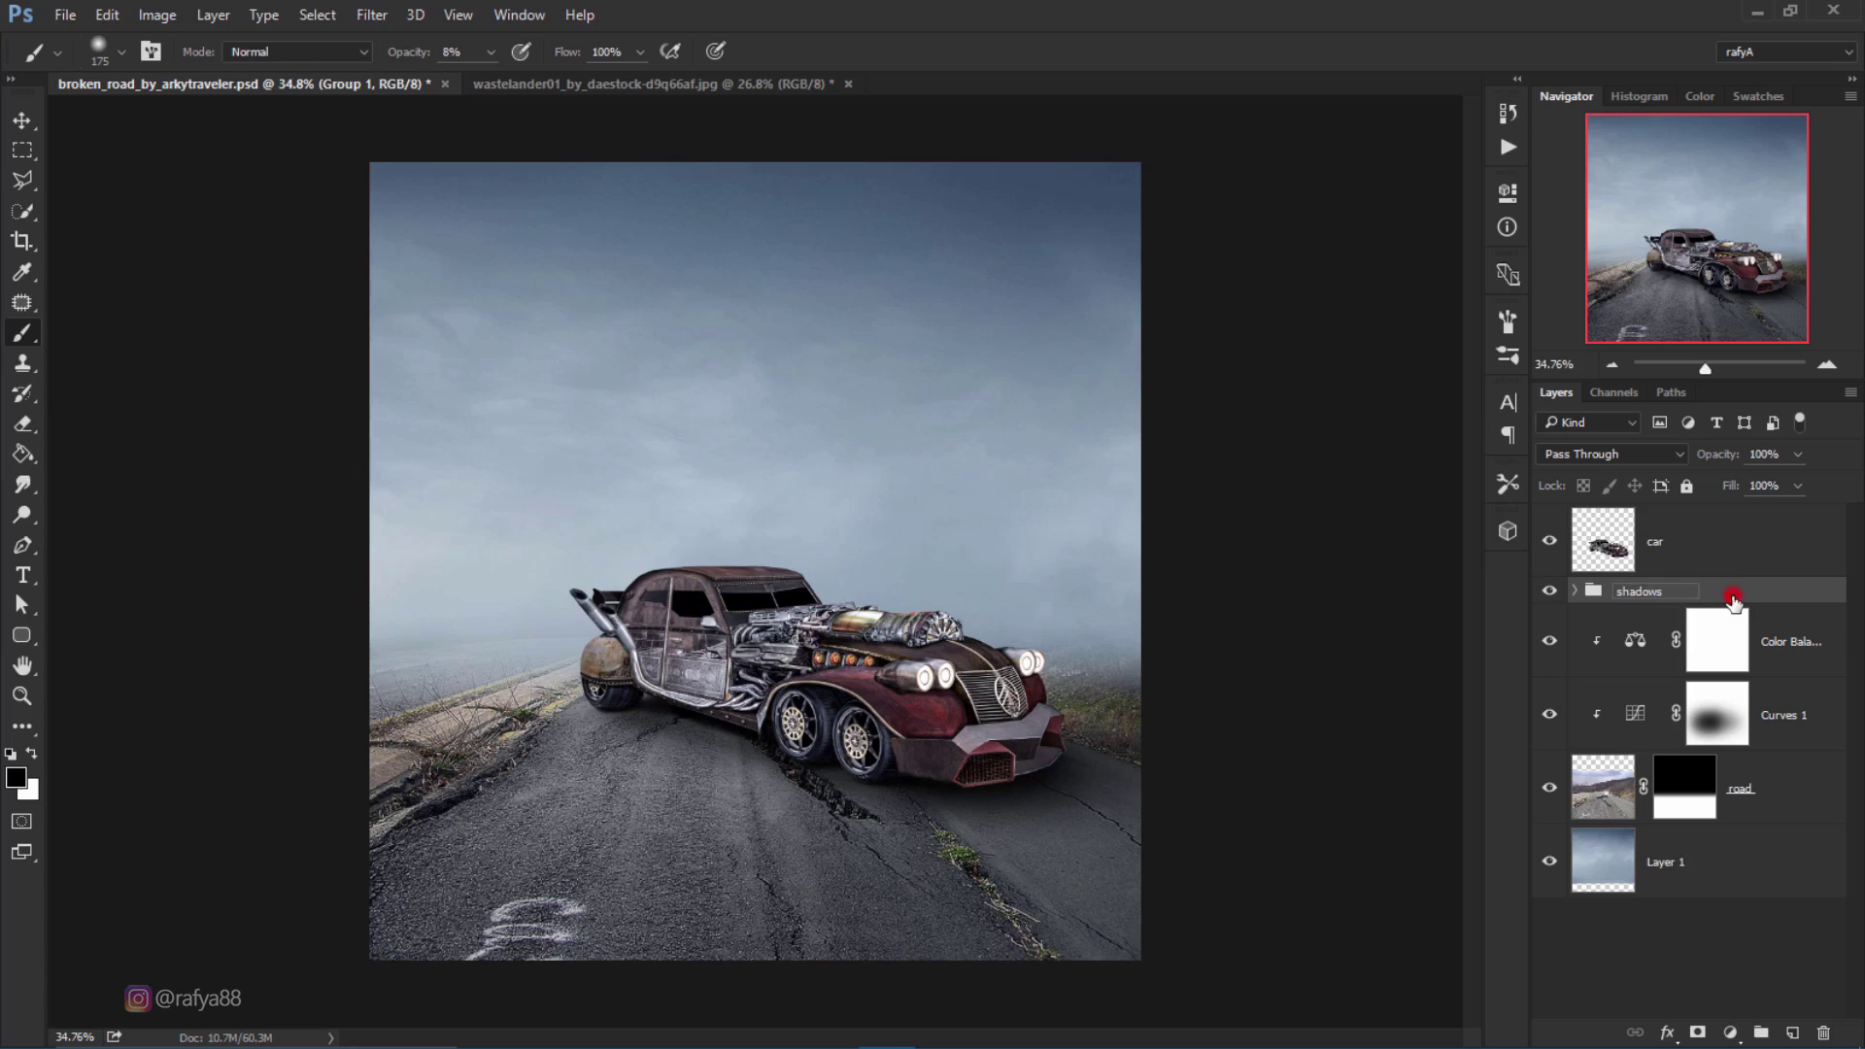
{"action": "scroll", "coordinate": [775, 596], "scroll_direction": "up", "scroll_amount": 1}
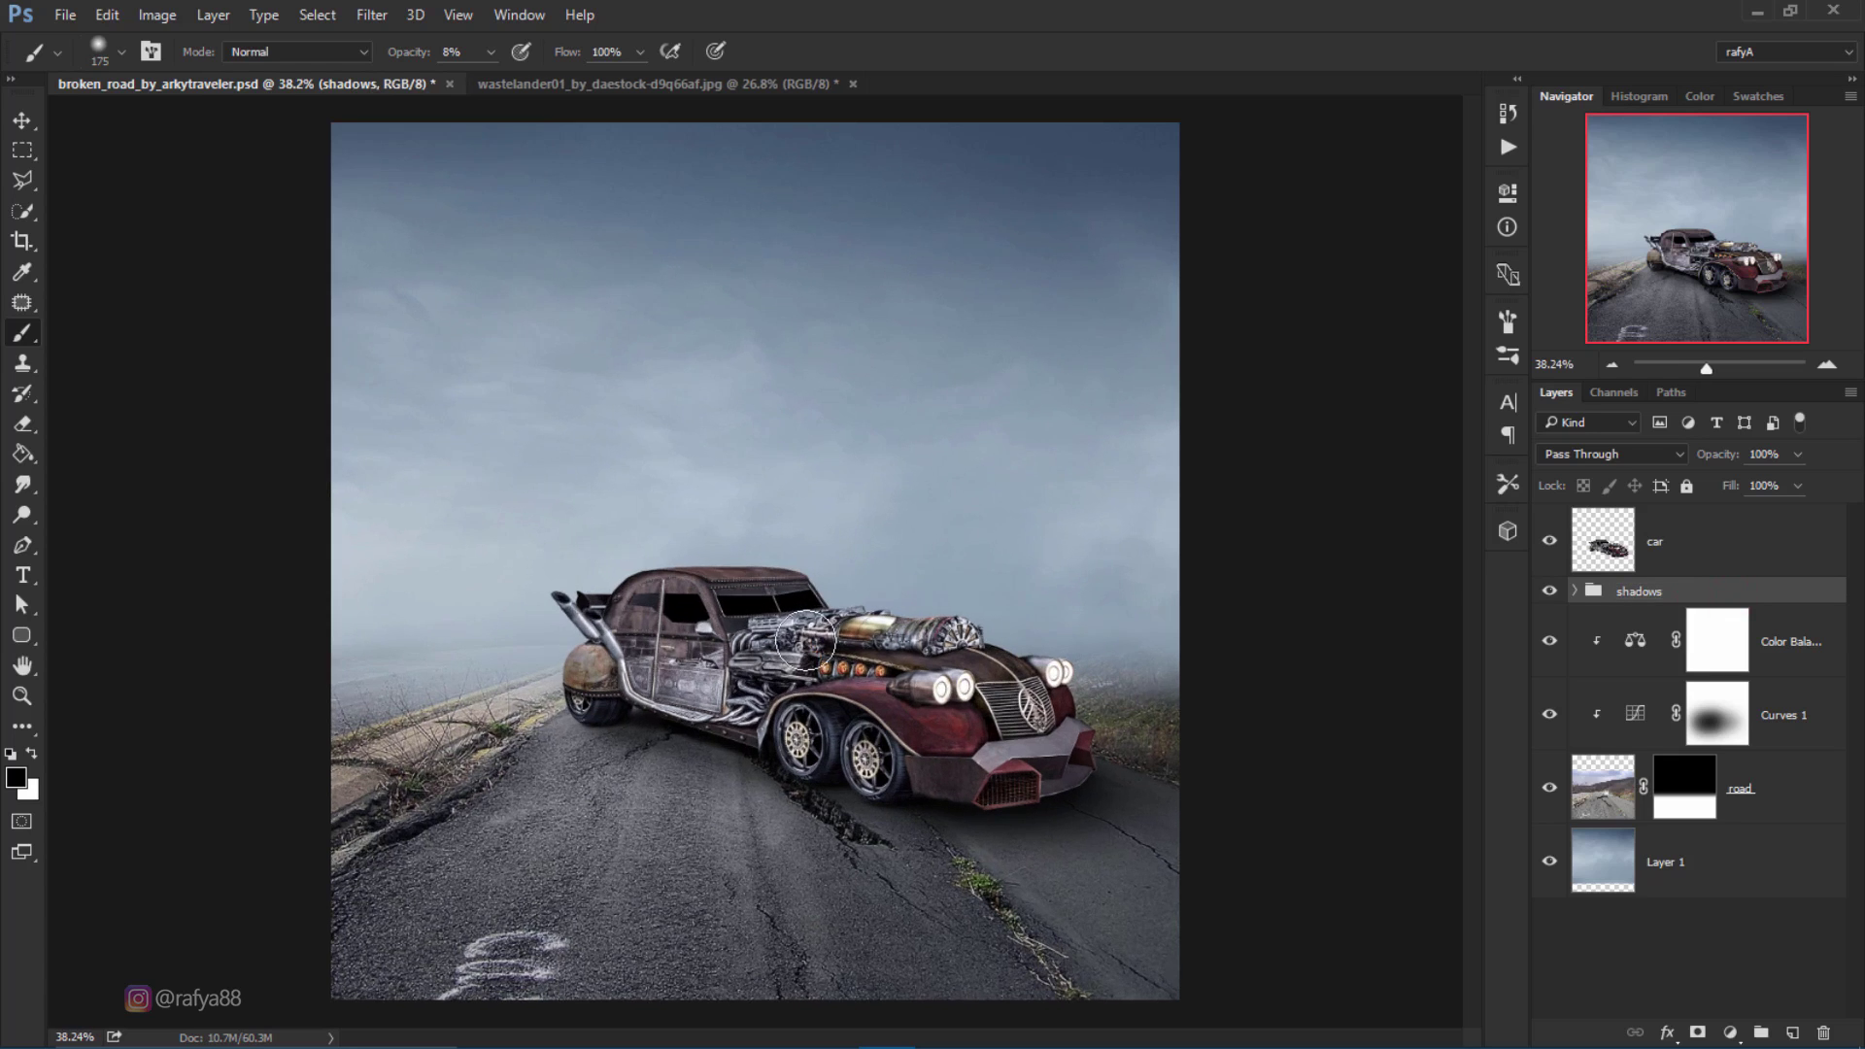
{"action": "left_click", "coordinate": [1728, 535]}
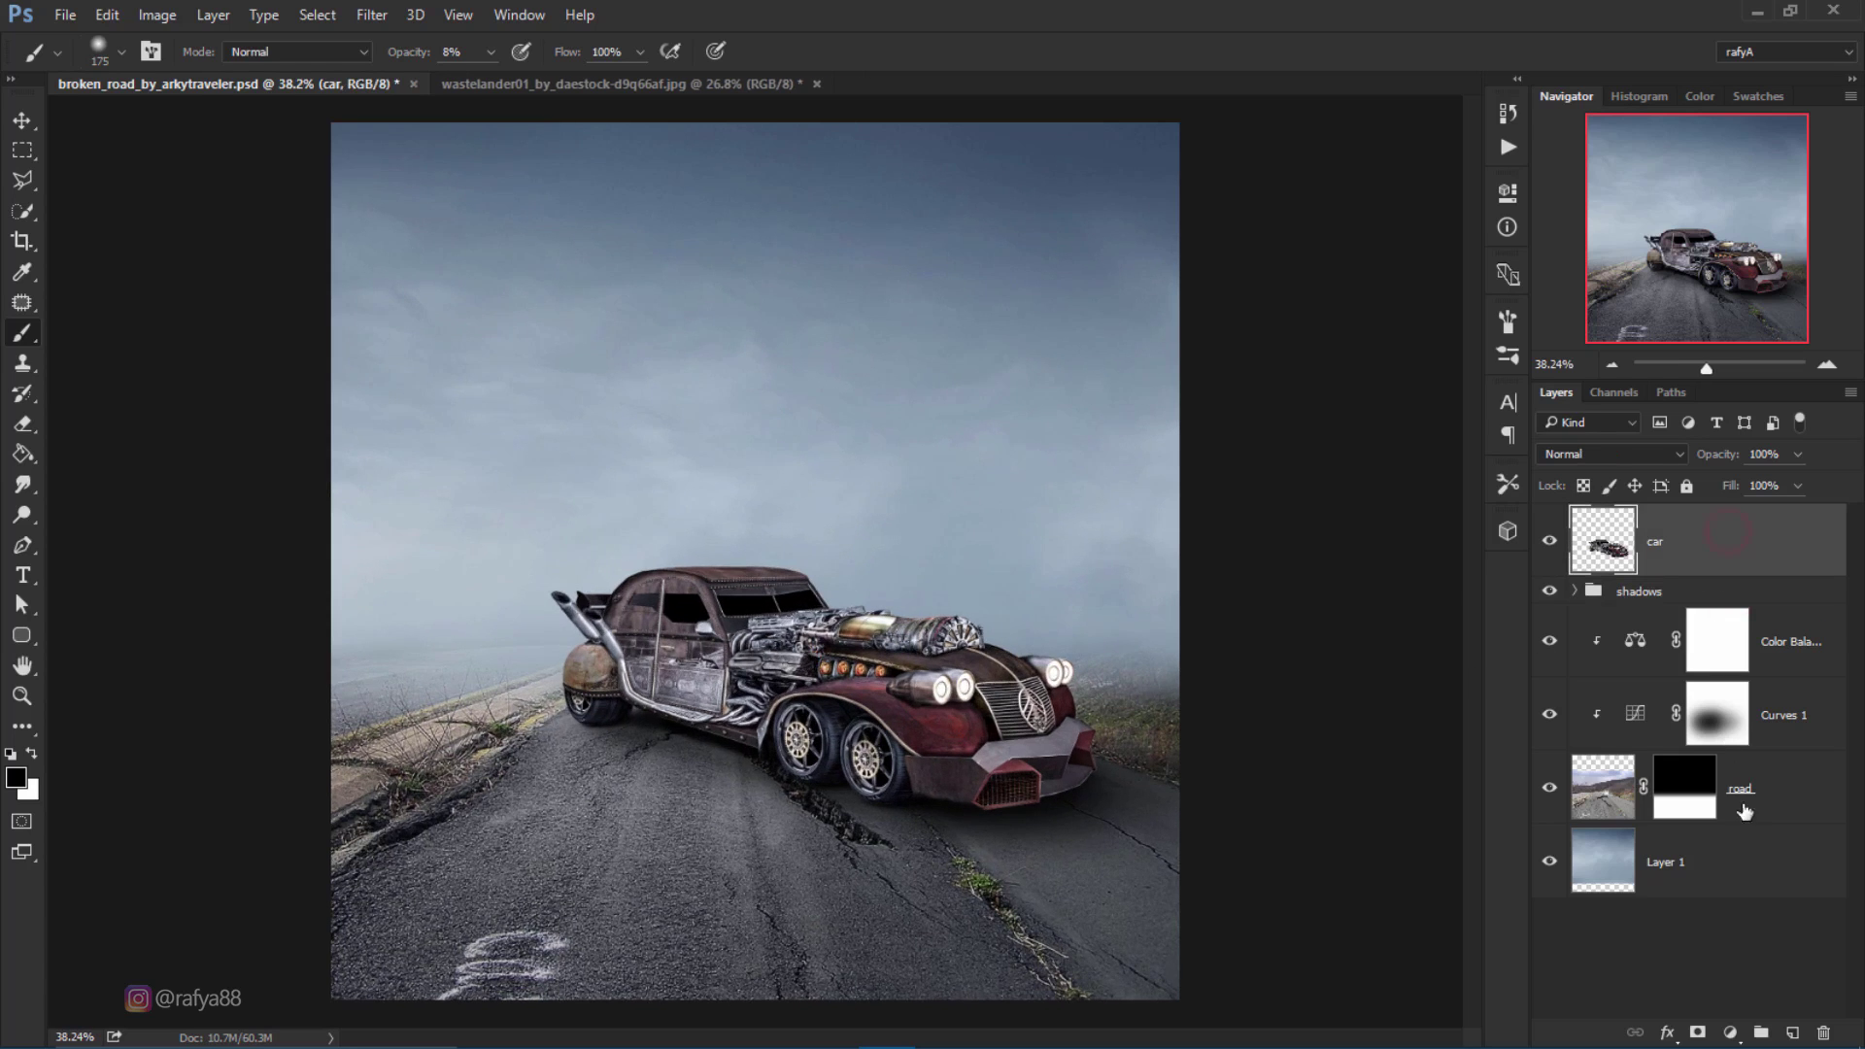
Step: Add Layer 3 clipped to the car layer and fill it with 50% Gray
{"action": "left_click", "coordinate": [1796, 1032]}
{"action": "right_click", "coordinate": [1763, 561]}
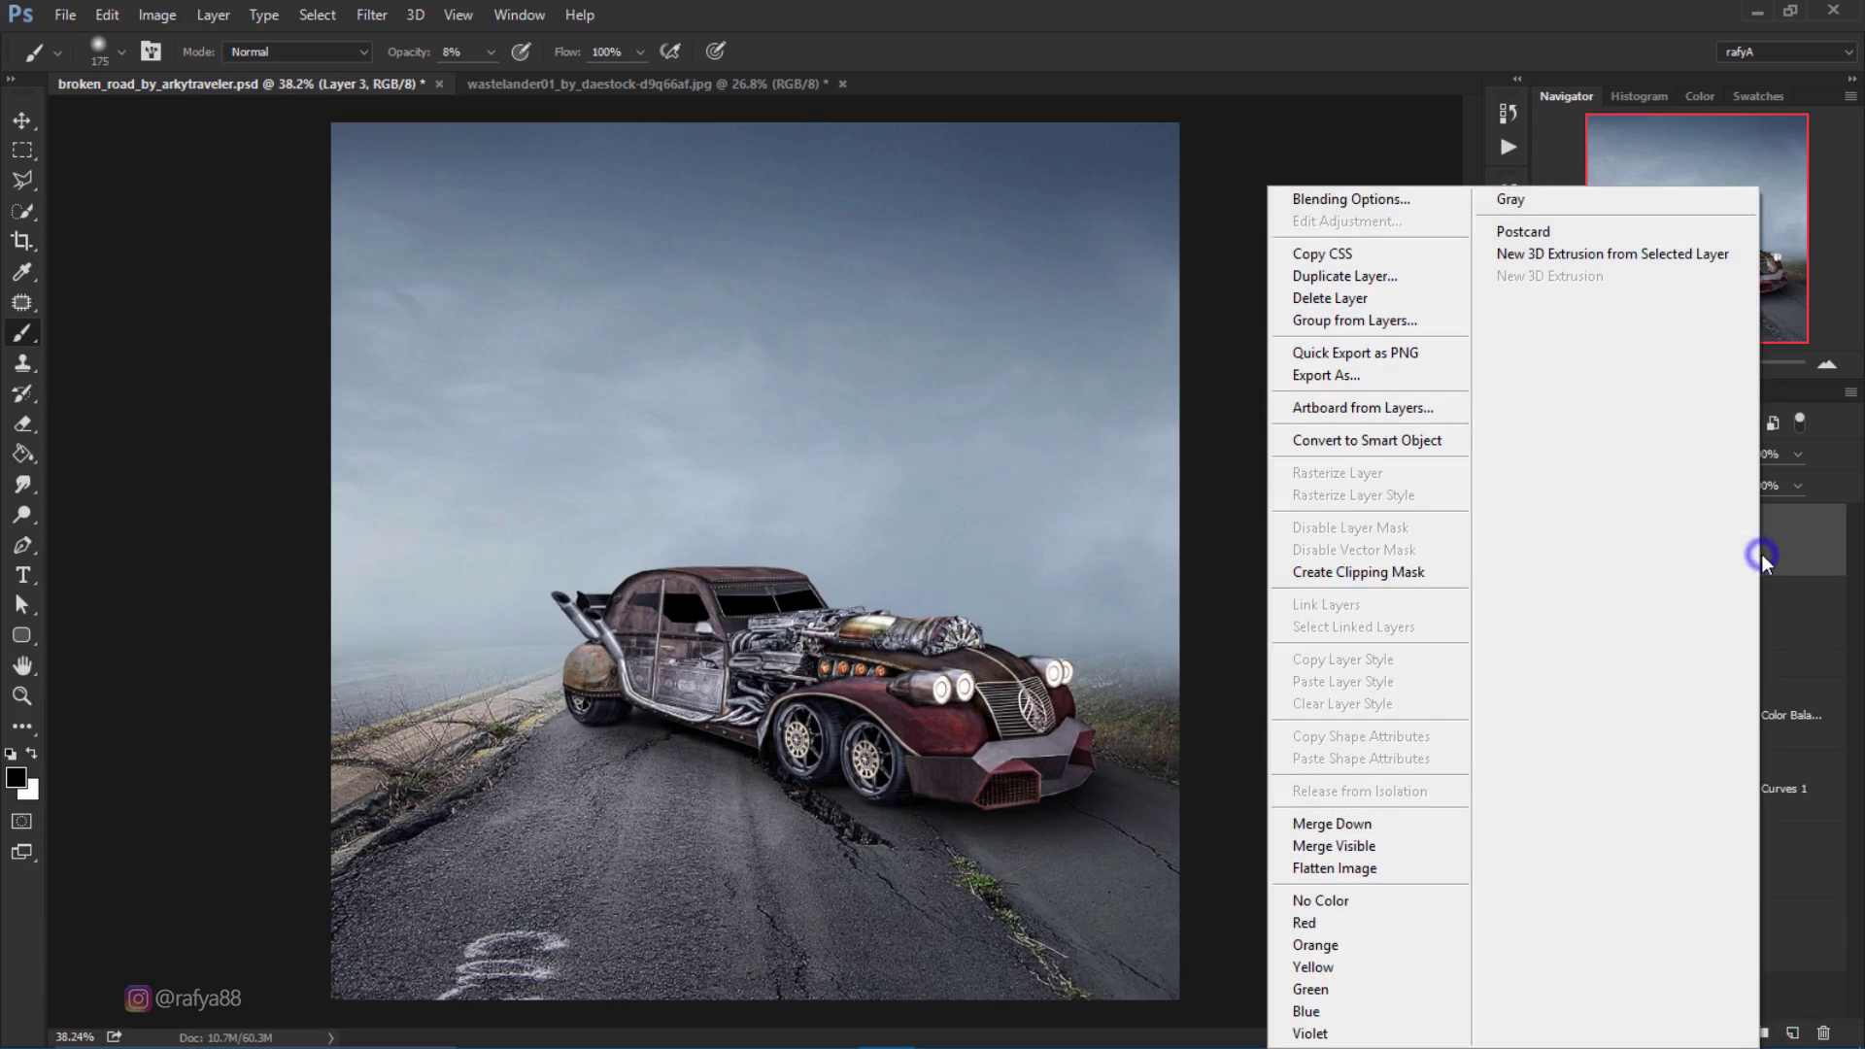
{"action": "left_click", "coordinate": [1429, 572]}
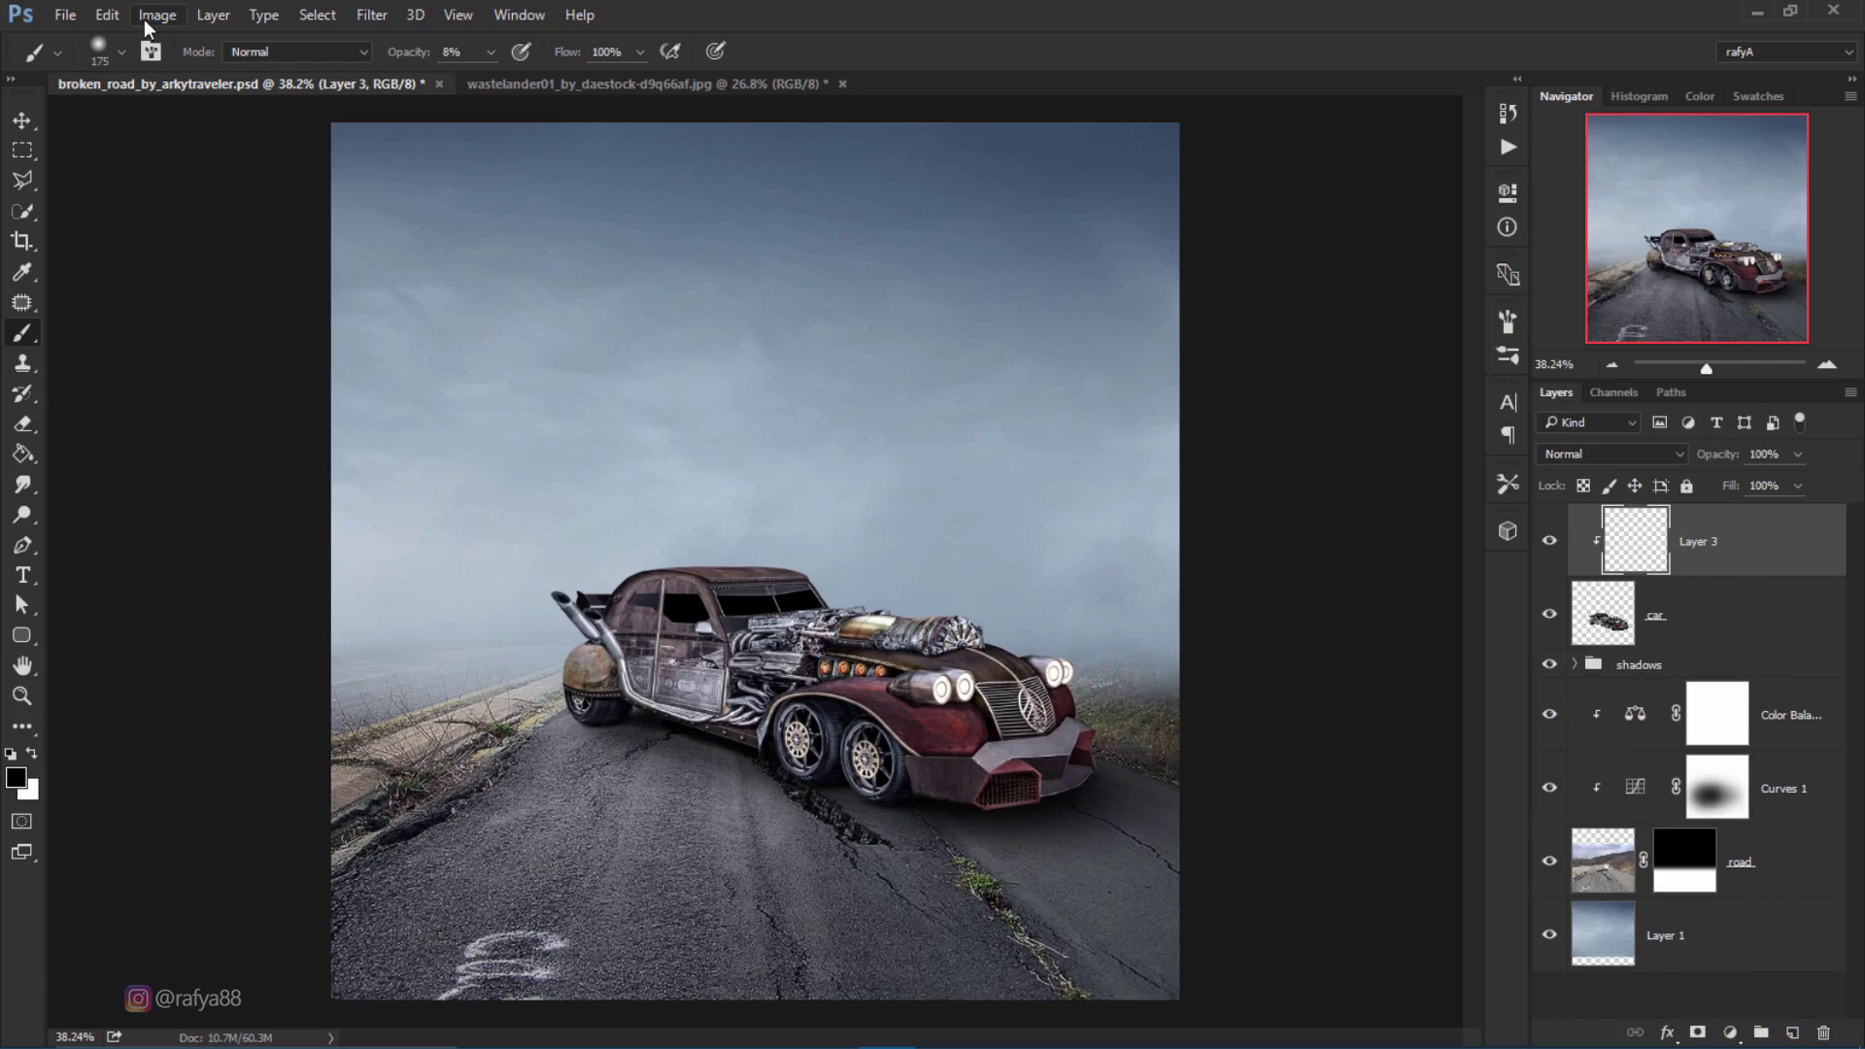
{"action": "left_click", "coordinate": [107, 15]}
{"action": "left_click", "coordinate": [126, 350]}
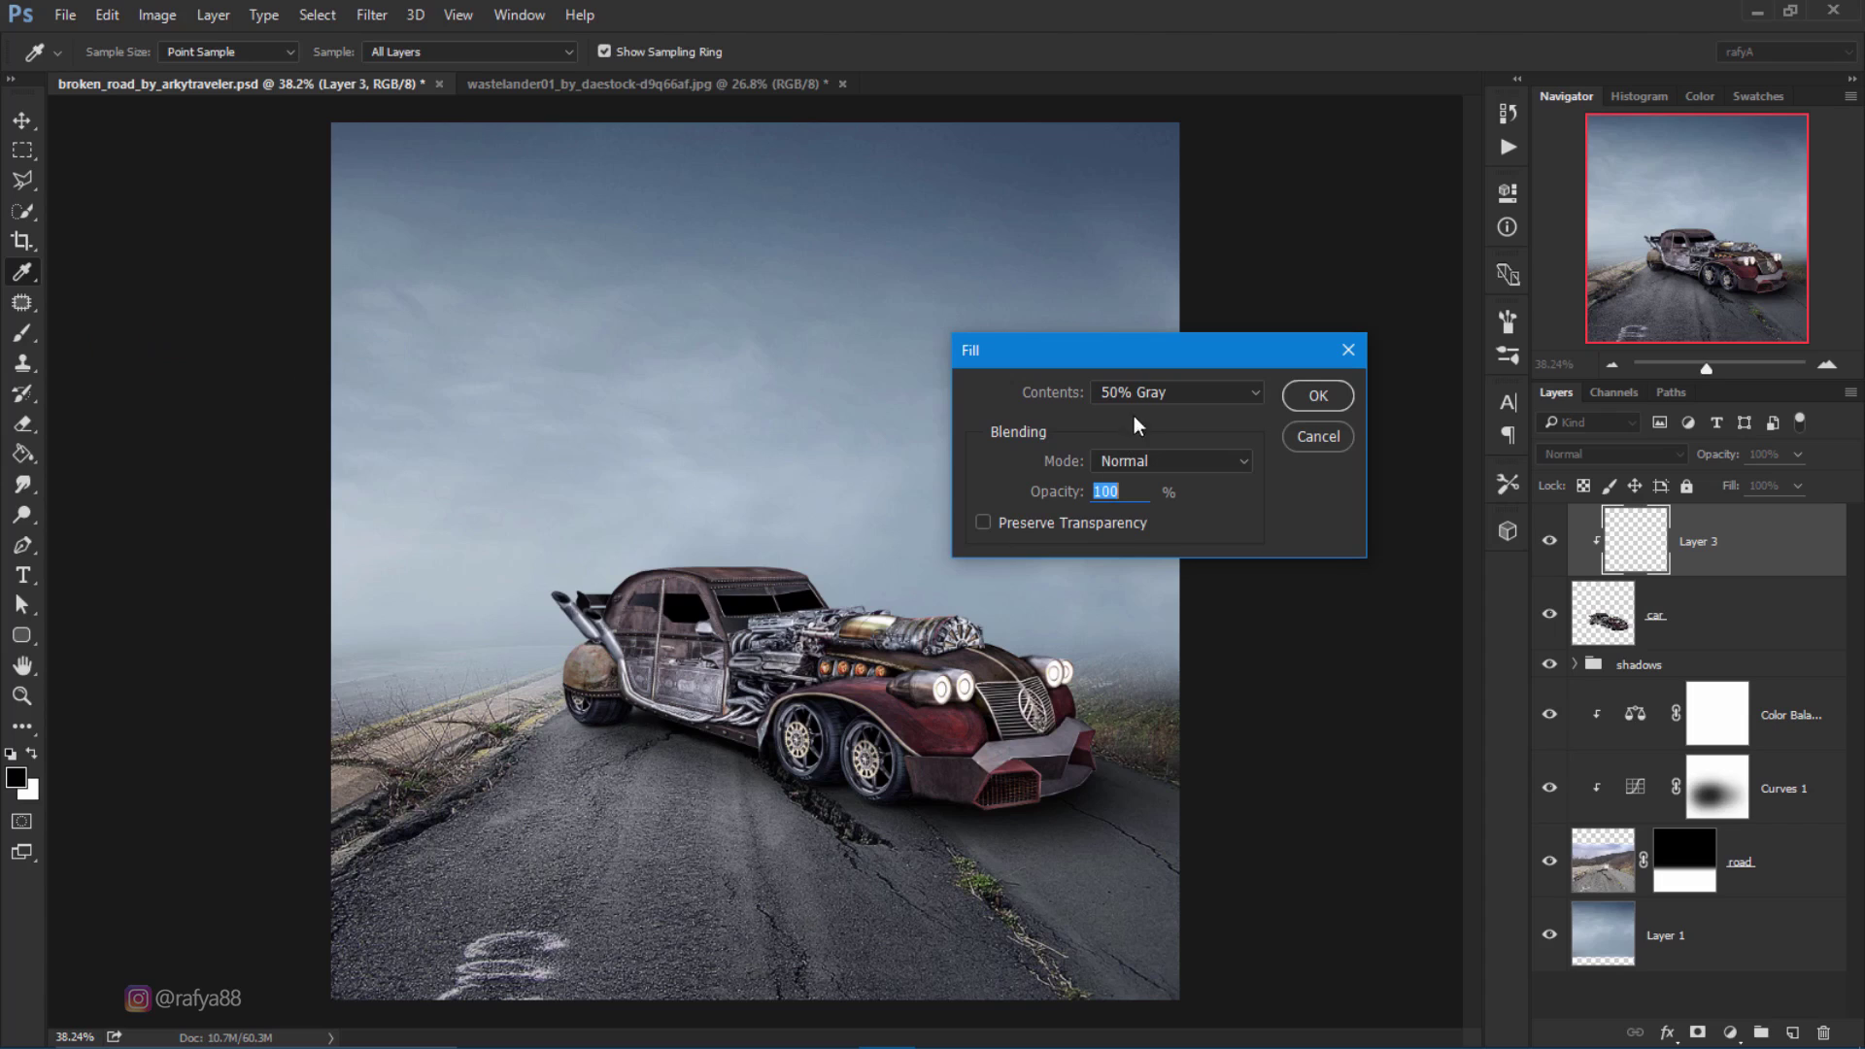
{"action": "left_click", "coordinate": [1166, 391]}
{"action": "left_click", "coordinate": [1151, 555]}
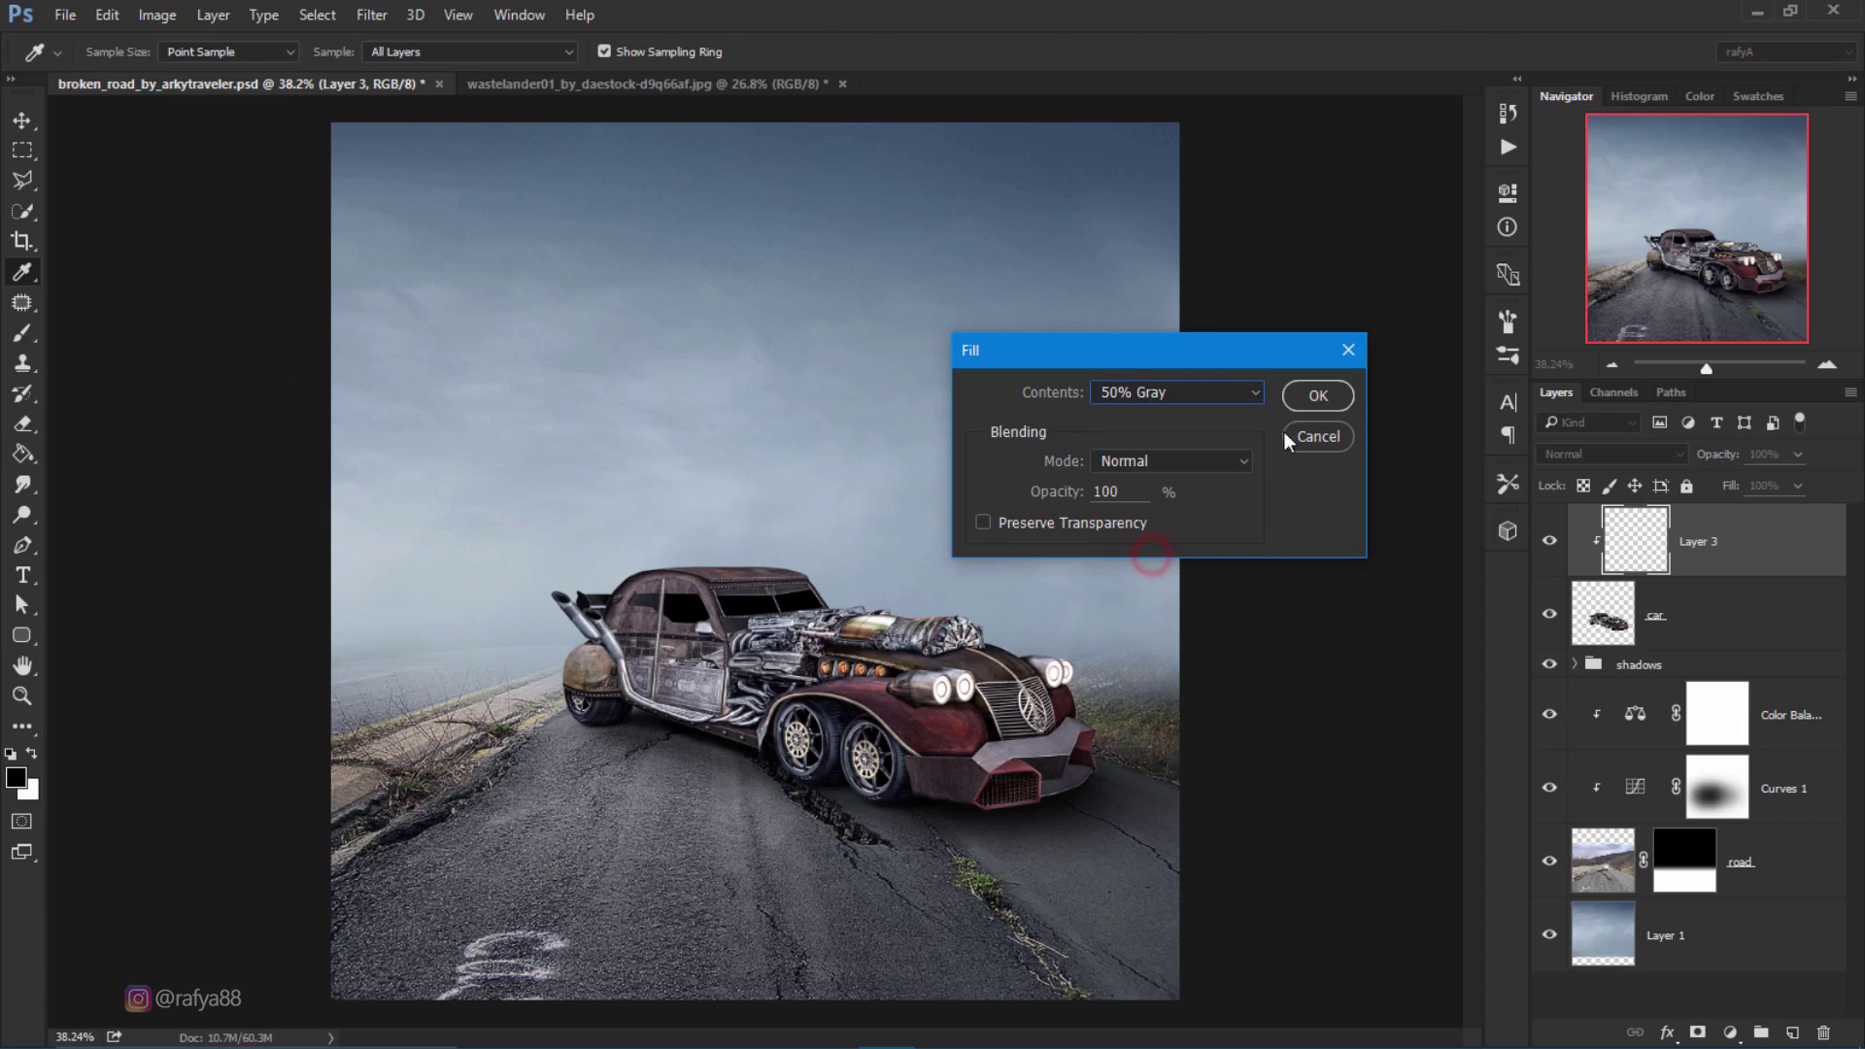
{"action": "left_click", "coordinate": [1318, 395]}
Step: Set Layer 3's blend mode to Overlay
{"action": "key", "text": "b"}
{"action": "left_click", "coordinate": [1611, 454]}
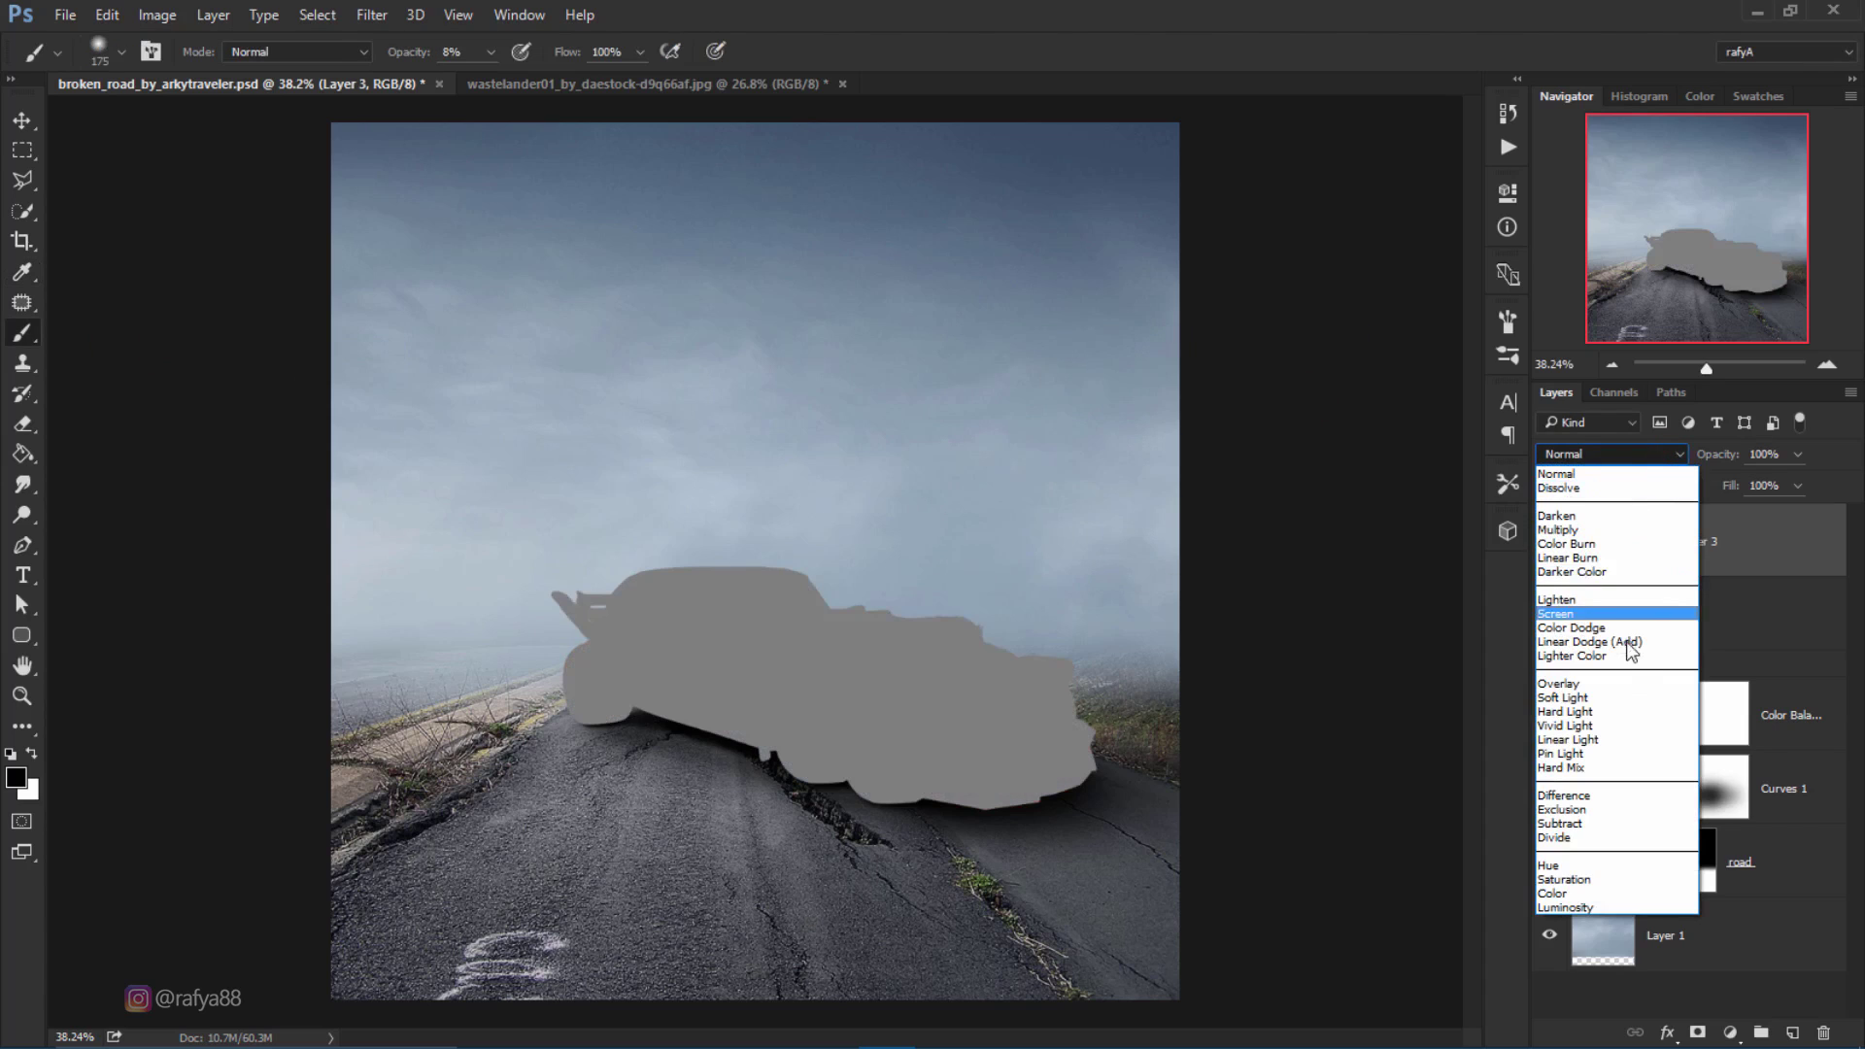
{"action": "left_click", "coordinate": [1625, 682]}
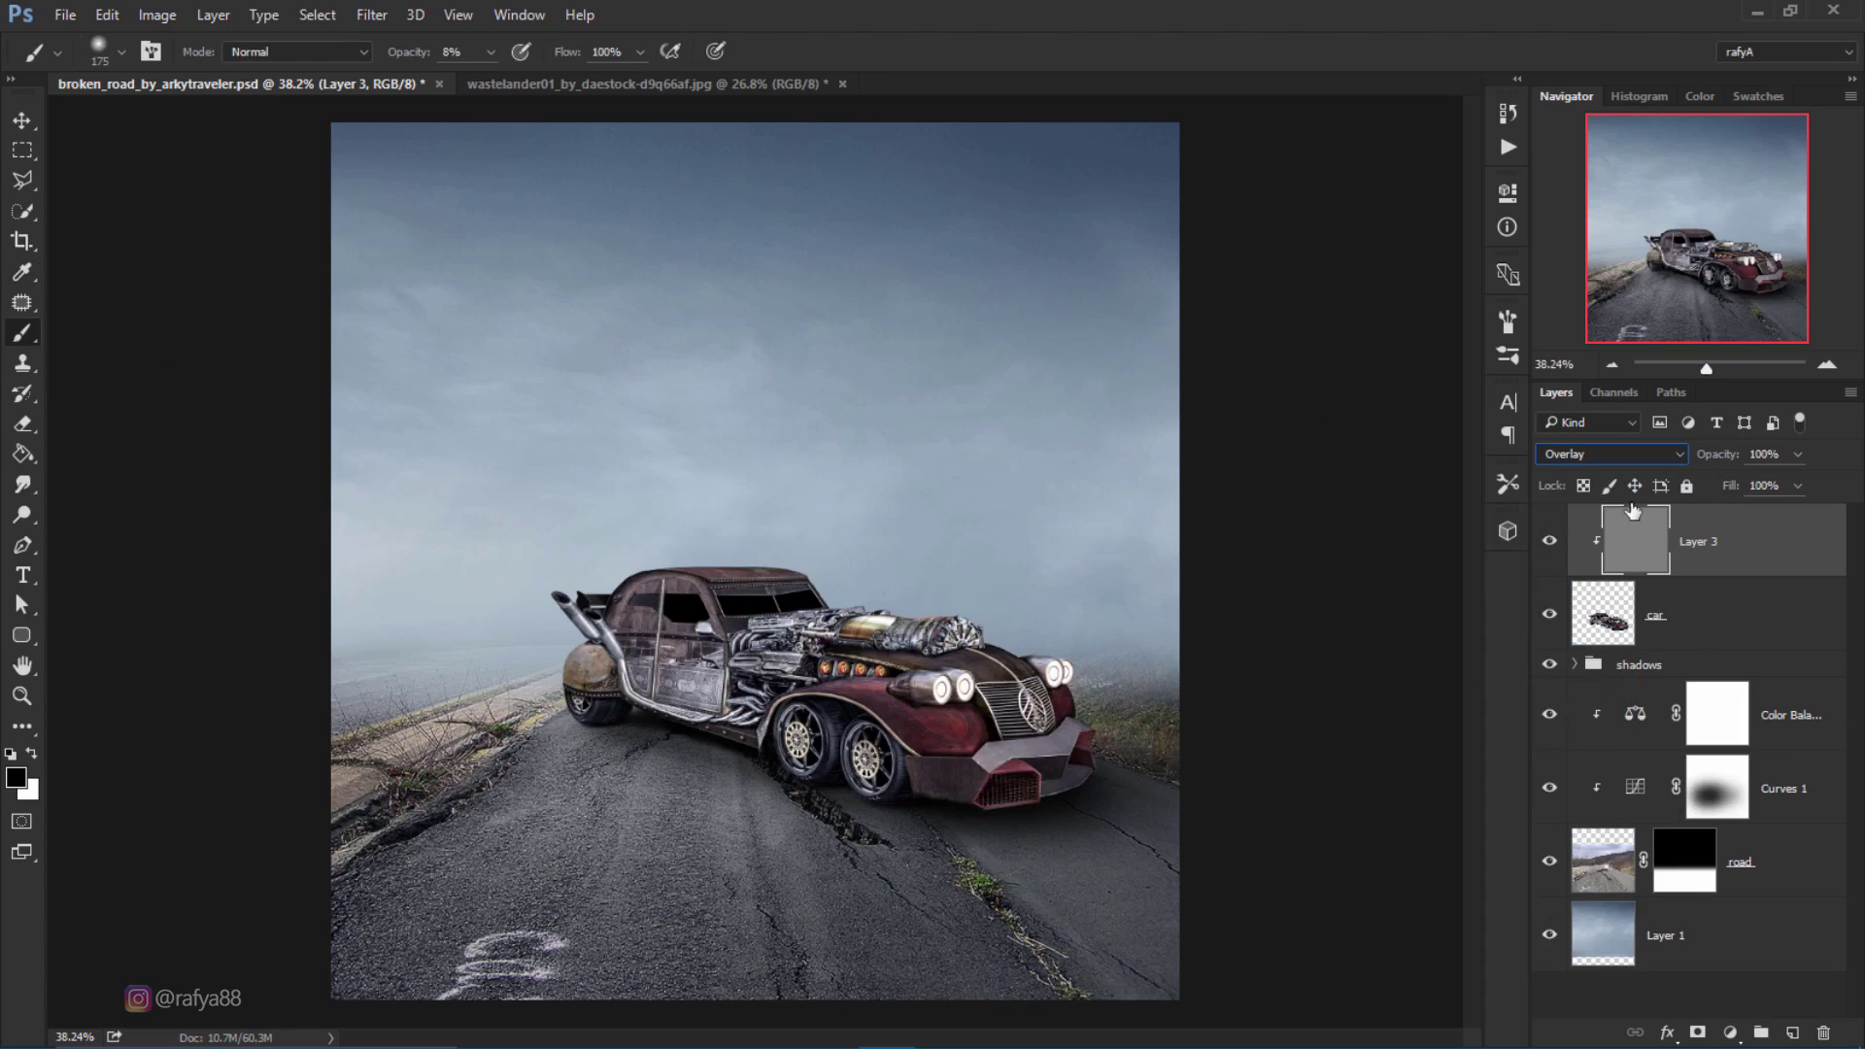
{"action": "left_click", "coordinate": [1829, 367]}
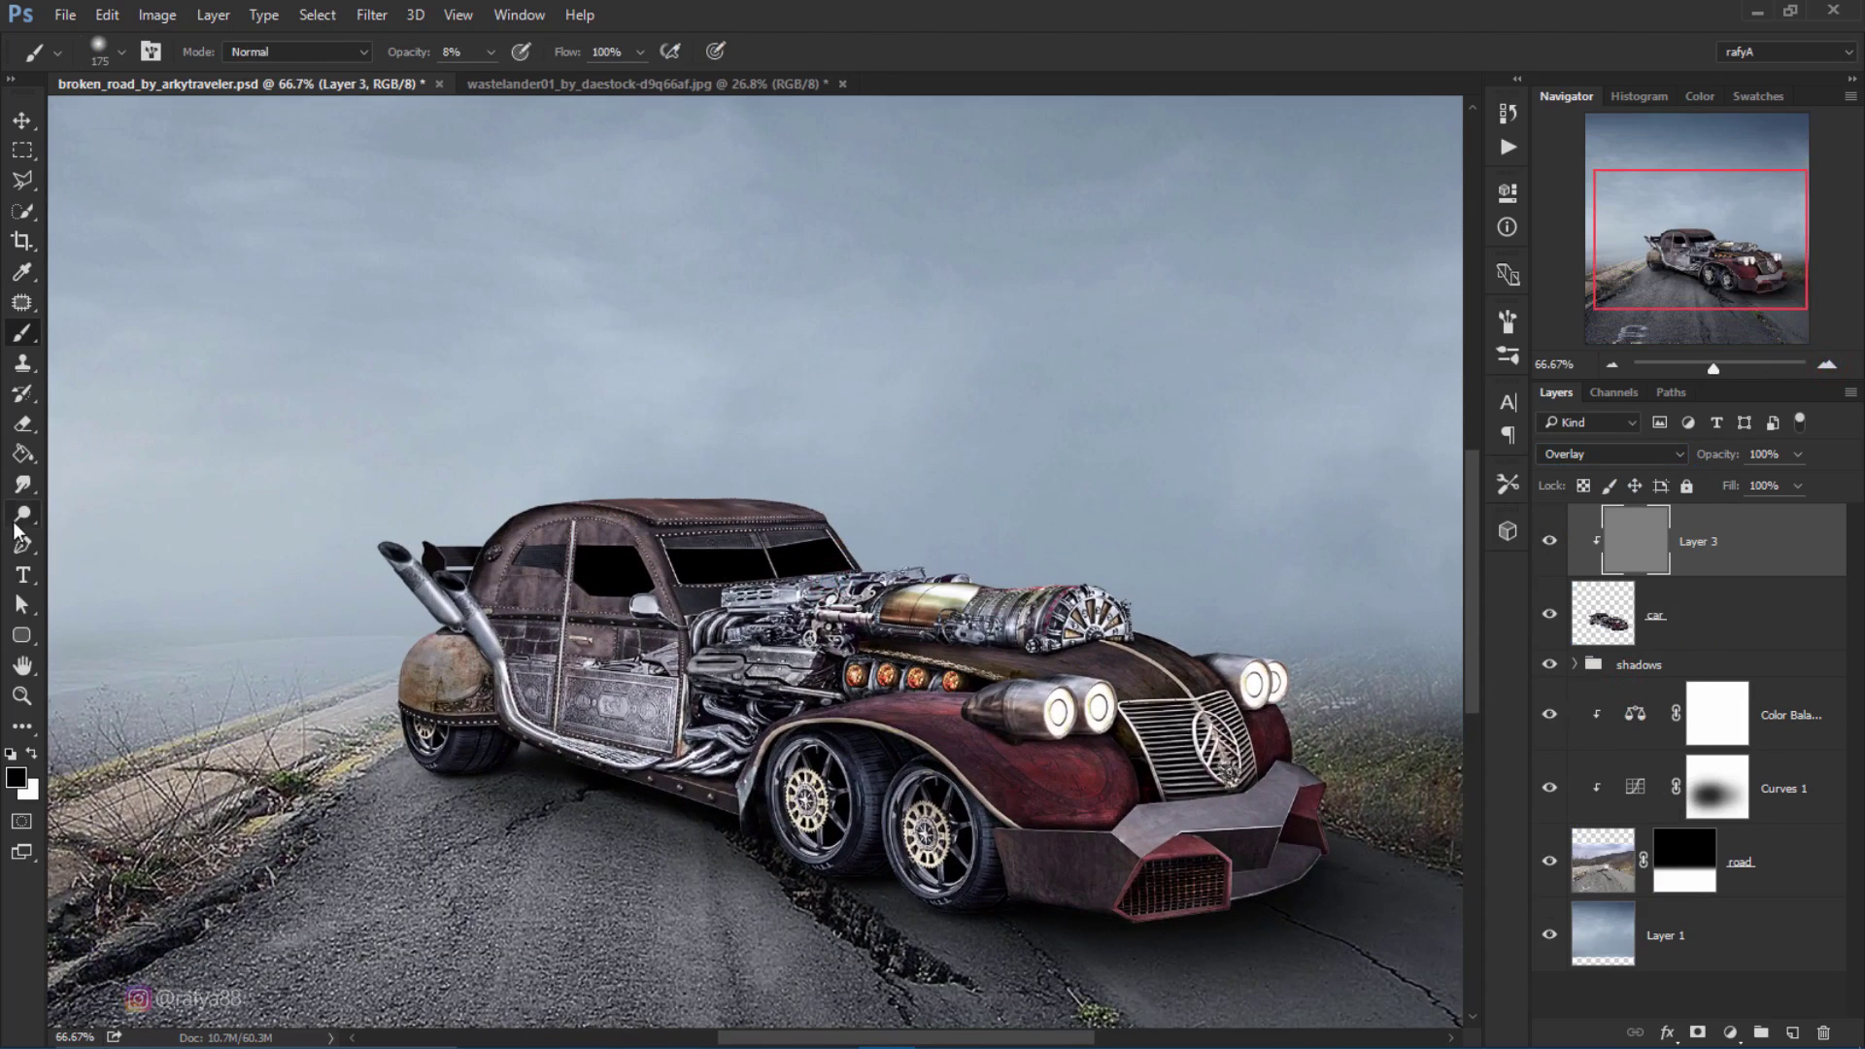
Step: Switch to the Burn tool and darken the front bumper up toward the fender
{"action": "right_click", "coordinate": [20, 518]}
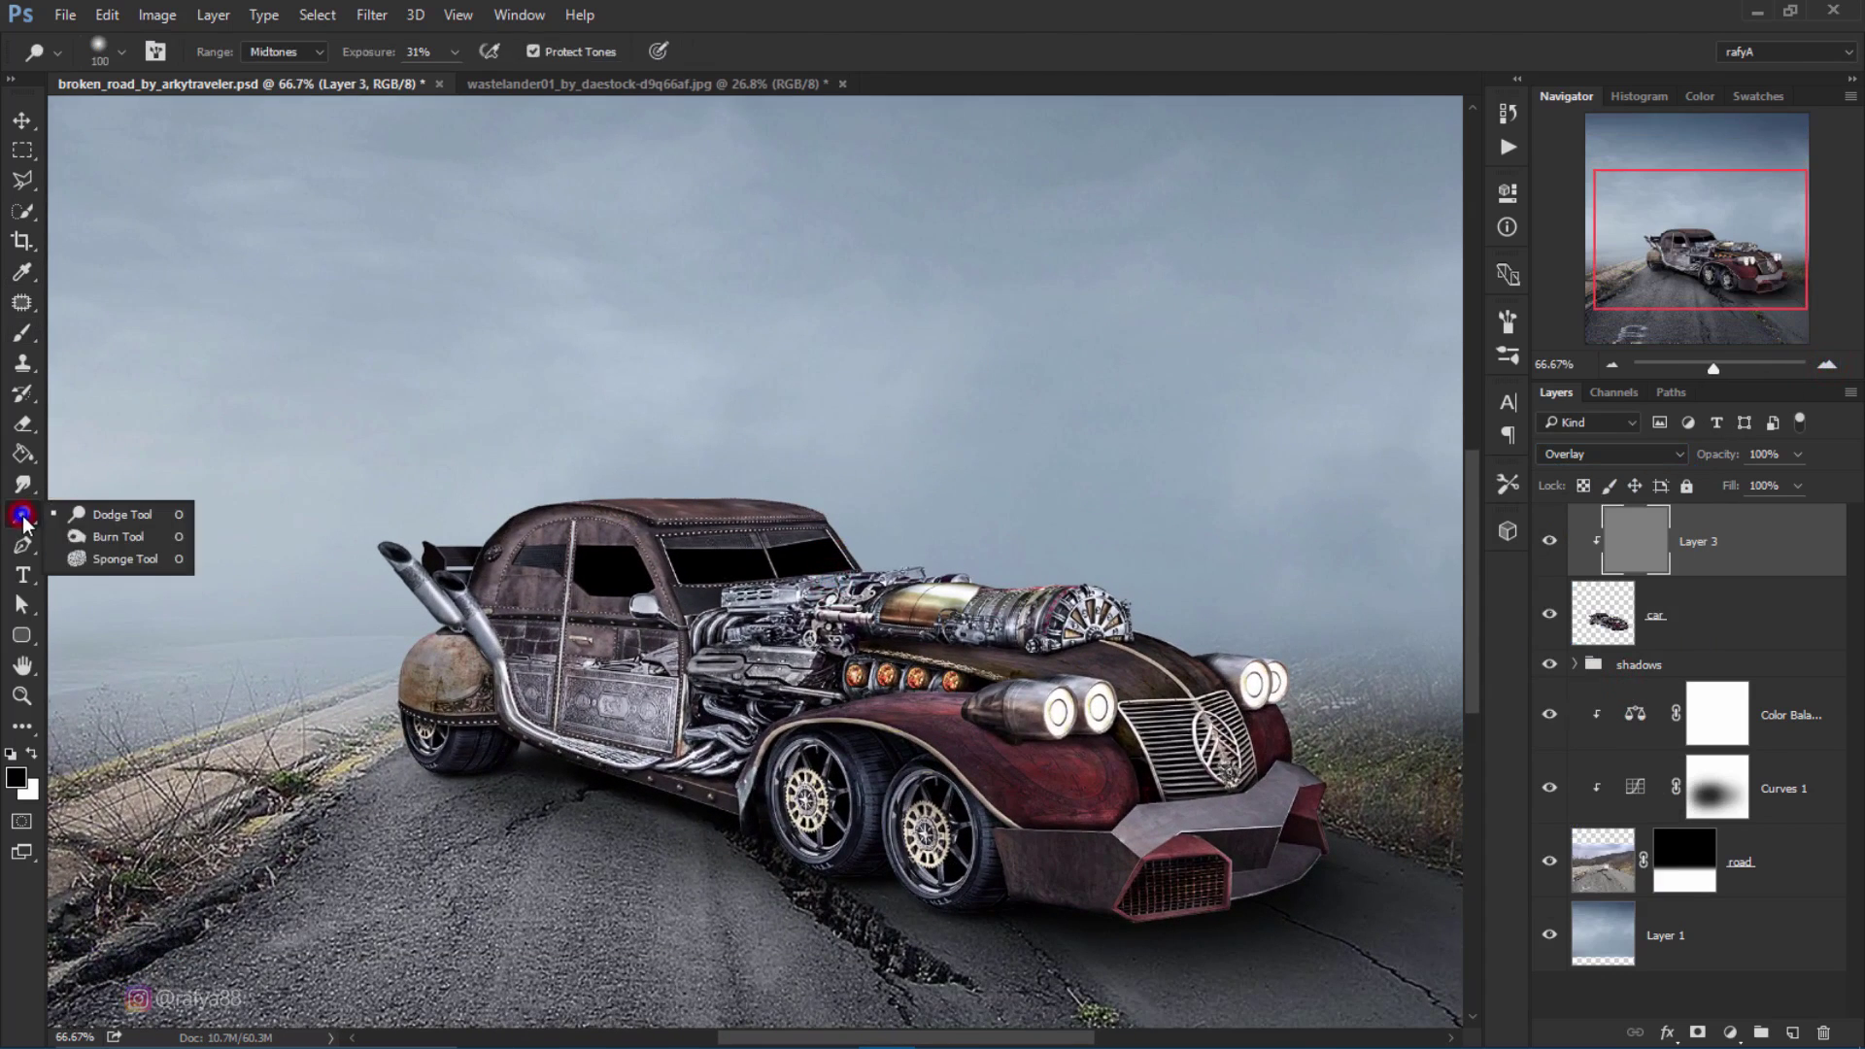
{"action": "left_click", "coordinate": [133, 540]}
{"action": "scroll", "coordinate": [899, 782], "scroll_direction": "up", "scroll_amount": 2}
{"action": "left_click_drag", "start_coordinate": [898, 782], "coordinate": [887, 685]}
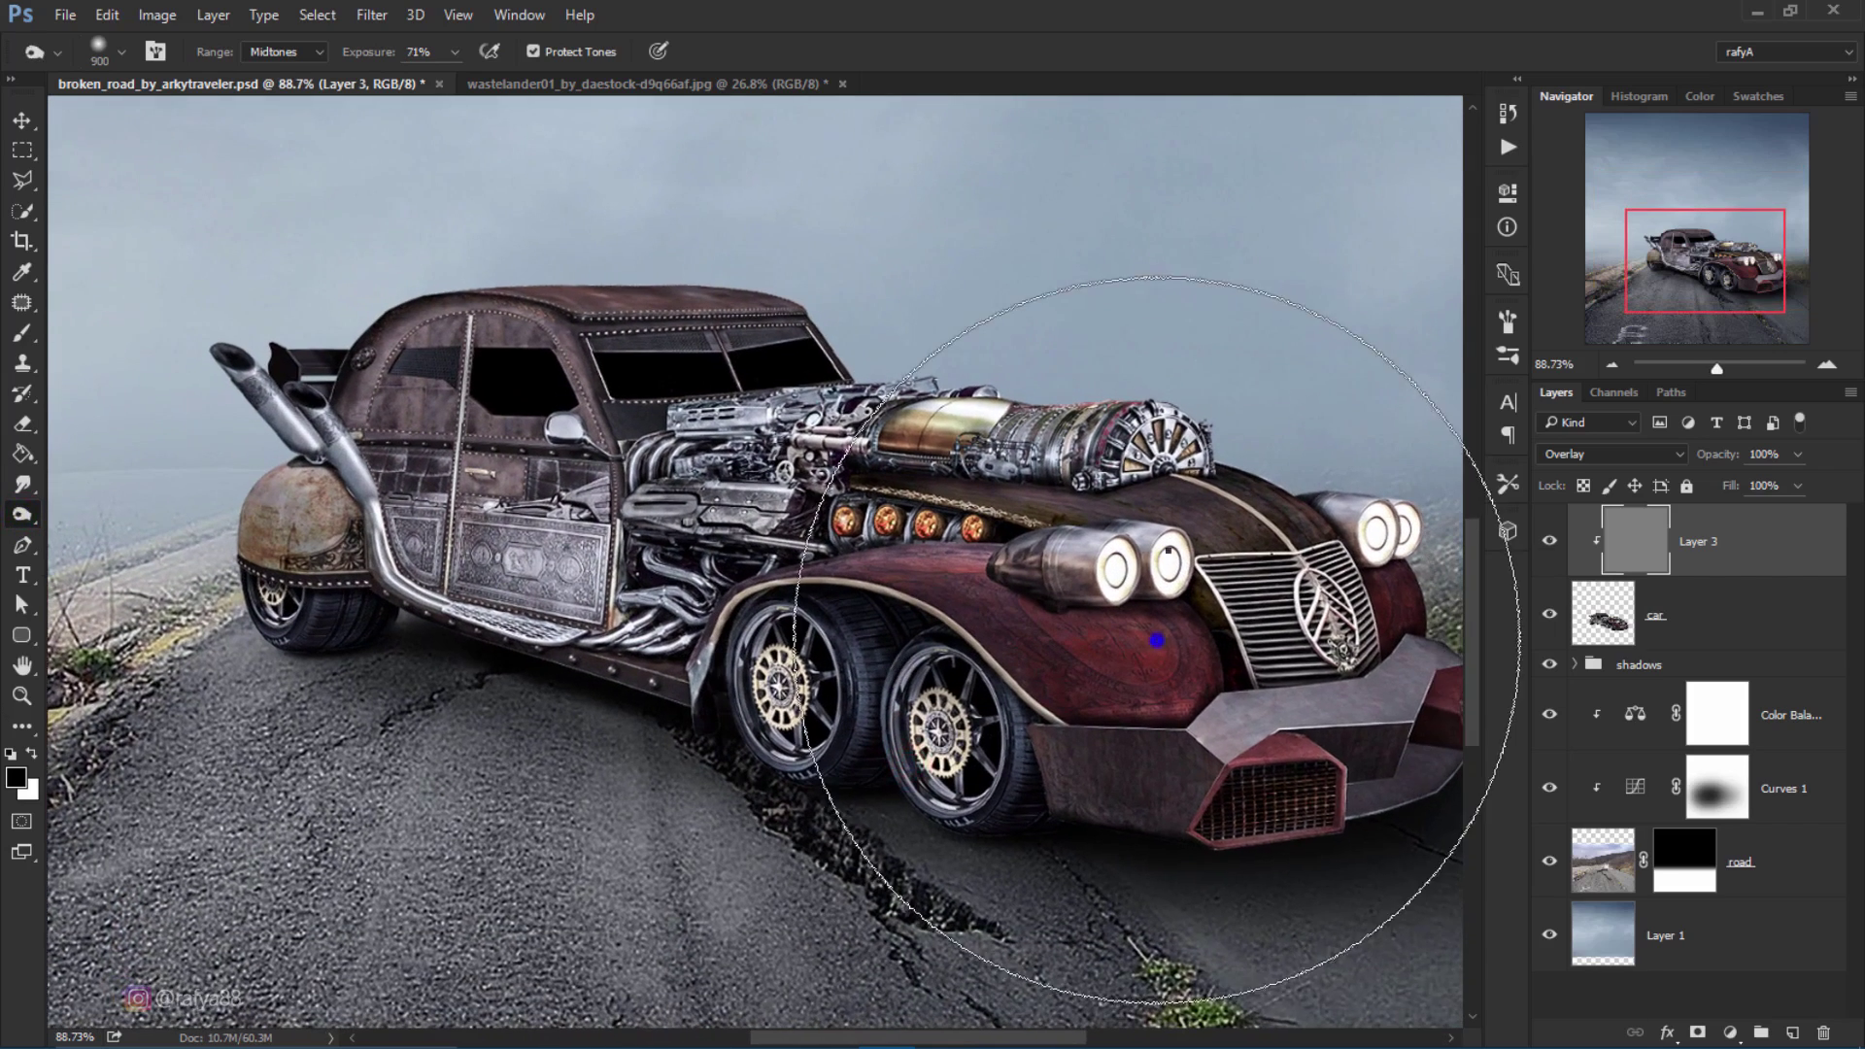
{"action": "right_click", "coordinate": [1154, 641]}
{"action": "left_click", "coordinate": [1093, 815]}
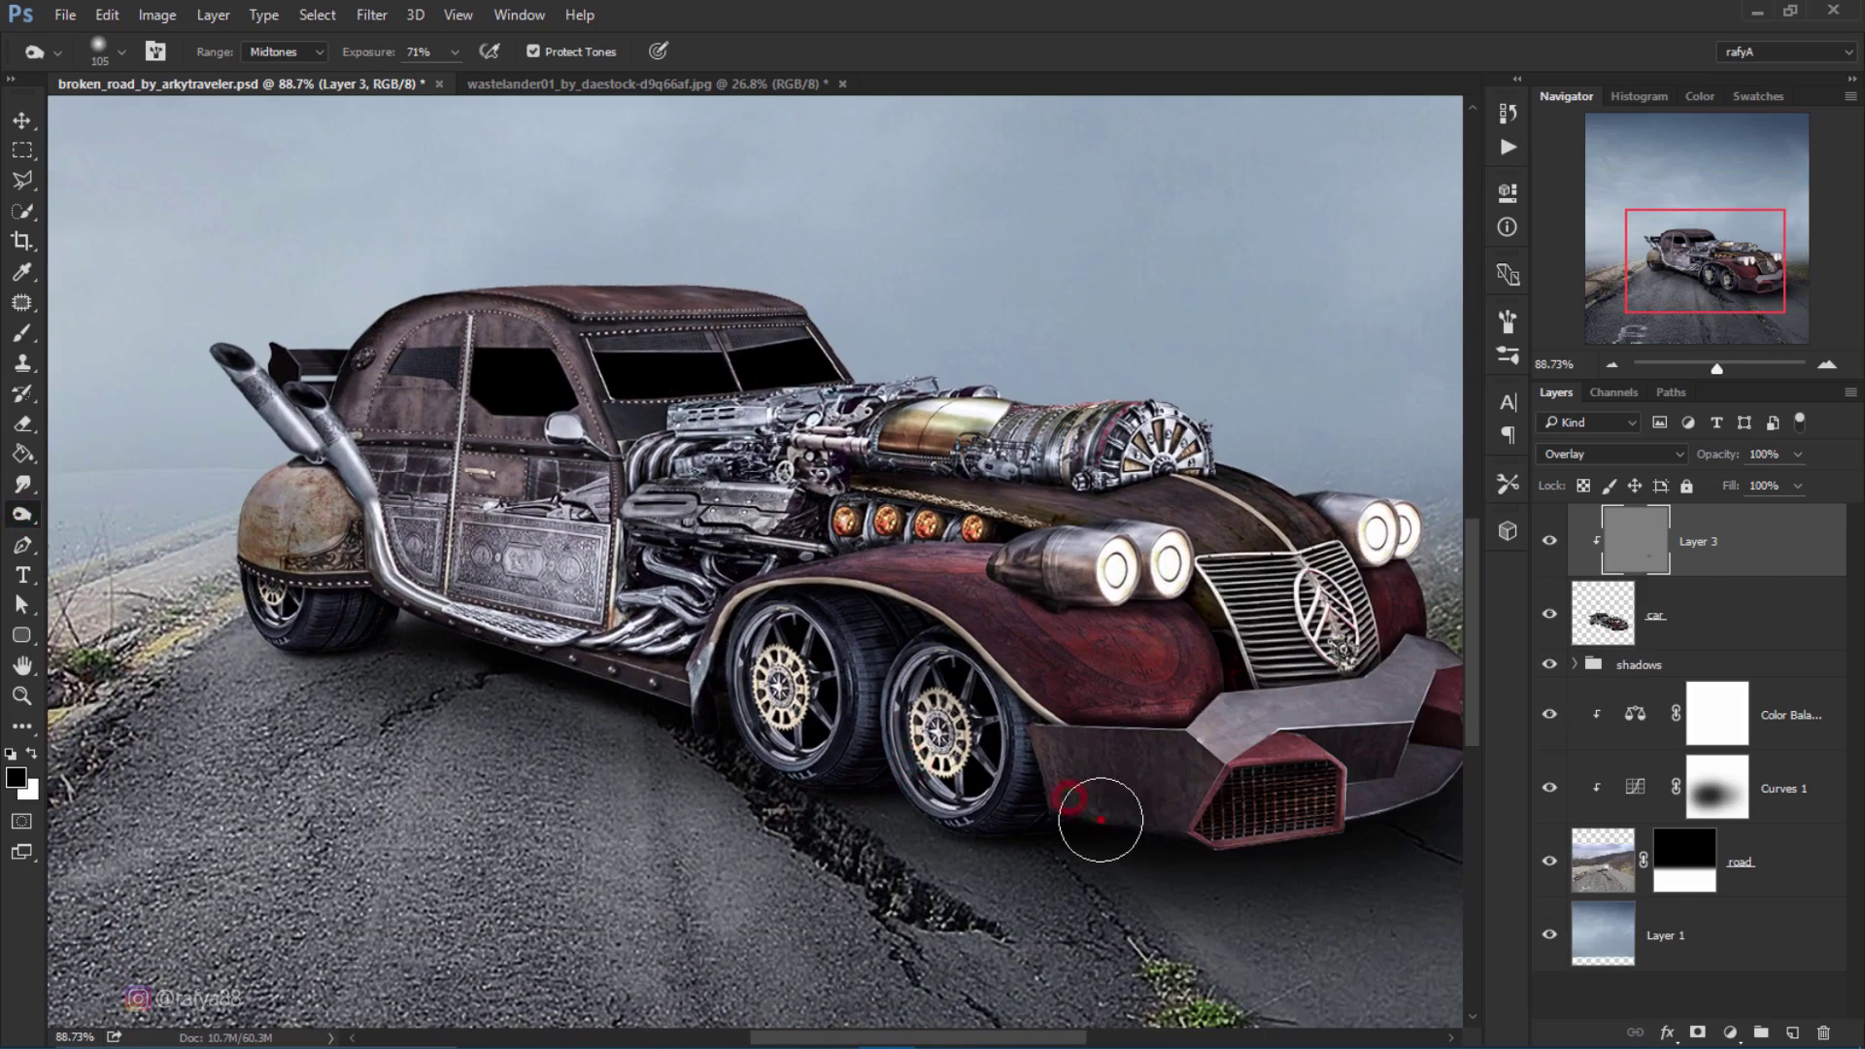
{"action": "left_click_drag", "start_coordinate": [1227, 822], "coordinate": [877, 771]}
{"action": "left_click_drag", "start_coordinate": [972, 816], "coordinate": [1104, 726]}
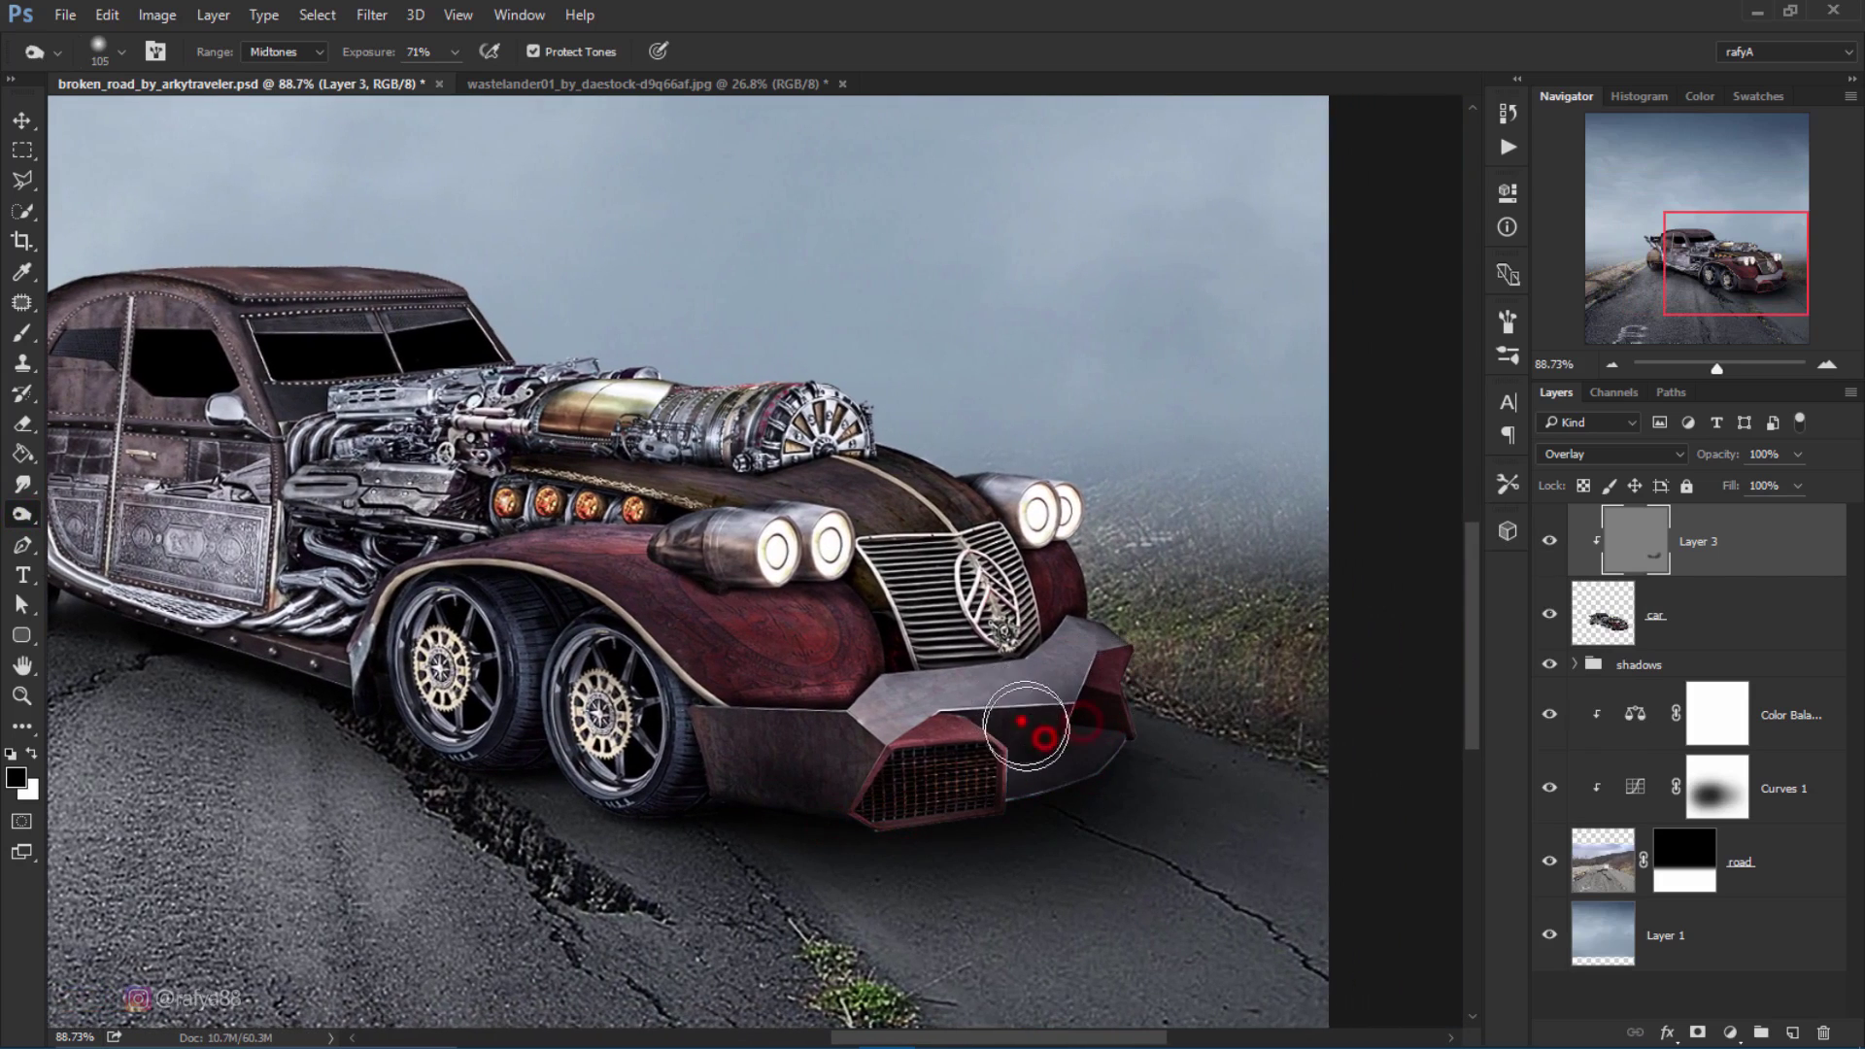
{"action": "mouse_move", "coordinate": [1104, 720]}
{"action": "left_mouse_down"}
{"action": "mouse_move", "coordinate": [992, 652]}
{"action": "mouse_move", "coordinate": [686, 646]}
{"action": "mouse_move", "coordinate": [803, 812]}
{"action": "mouse_move", "coordinate": [972, 801]}
{"action": "mouse_move", "coordinate": [1028, 607]}
{"action": "left_mouse_up"}
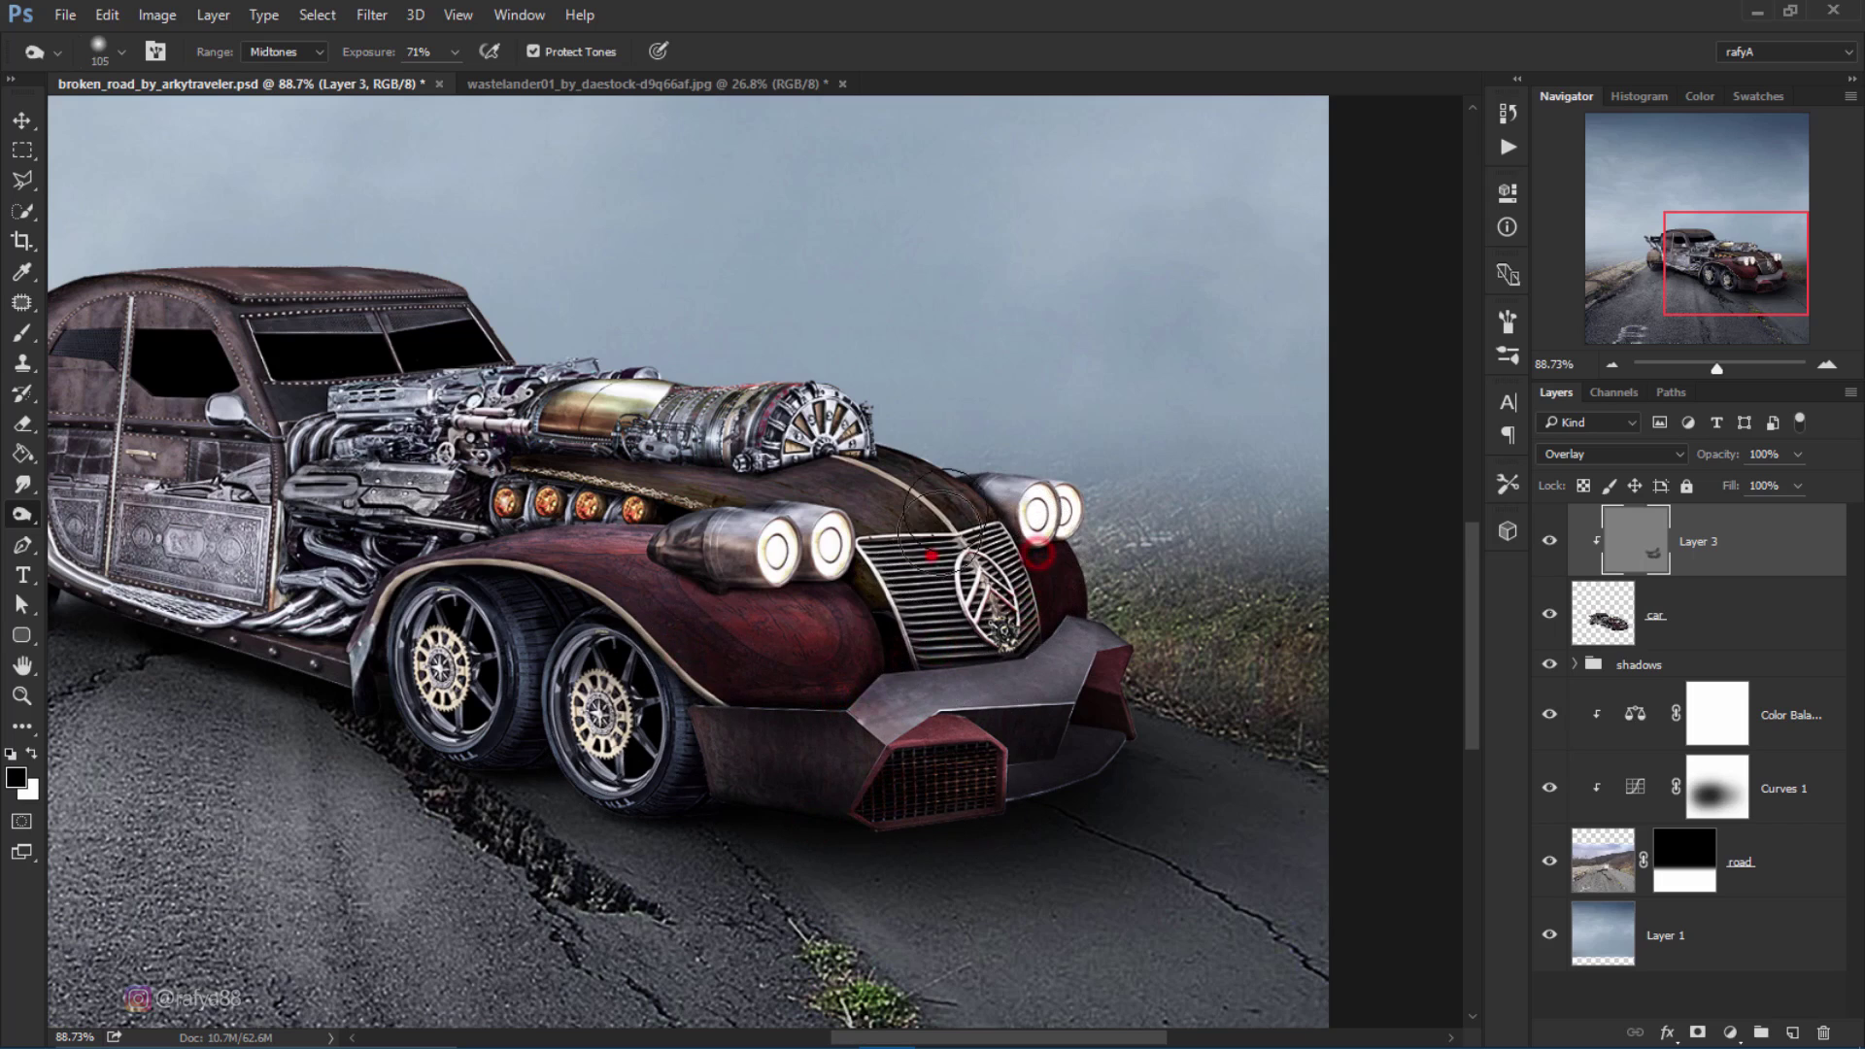
Step: Darken the shadows under the door and the exhaust pipes
{"action": "left_click_drag", "start_coordinate": [624, 751], "coordinate": [1052, 767]}
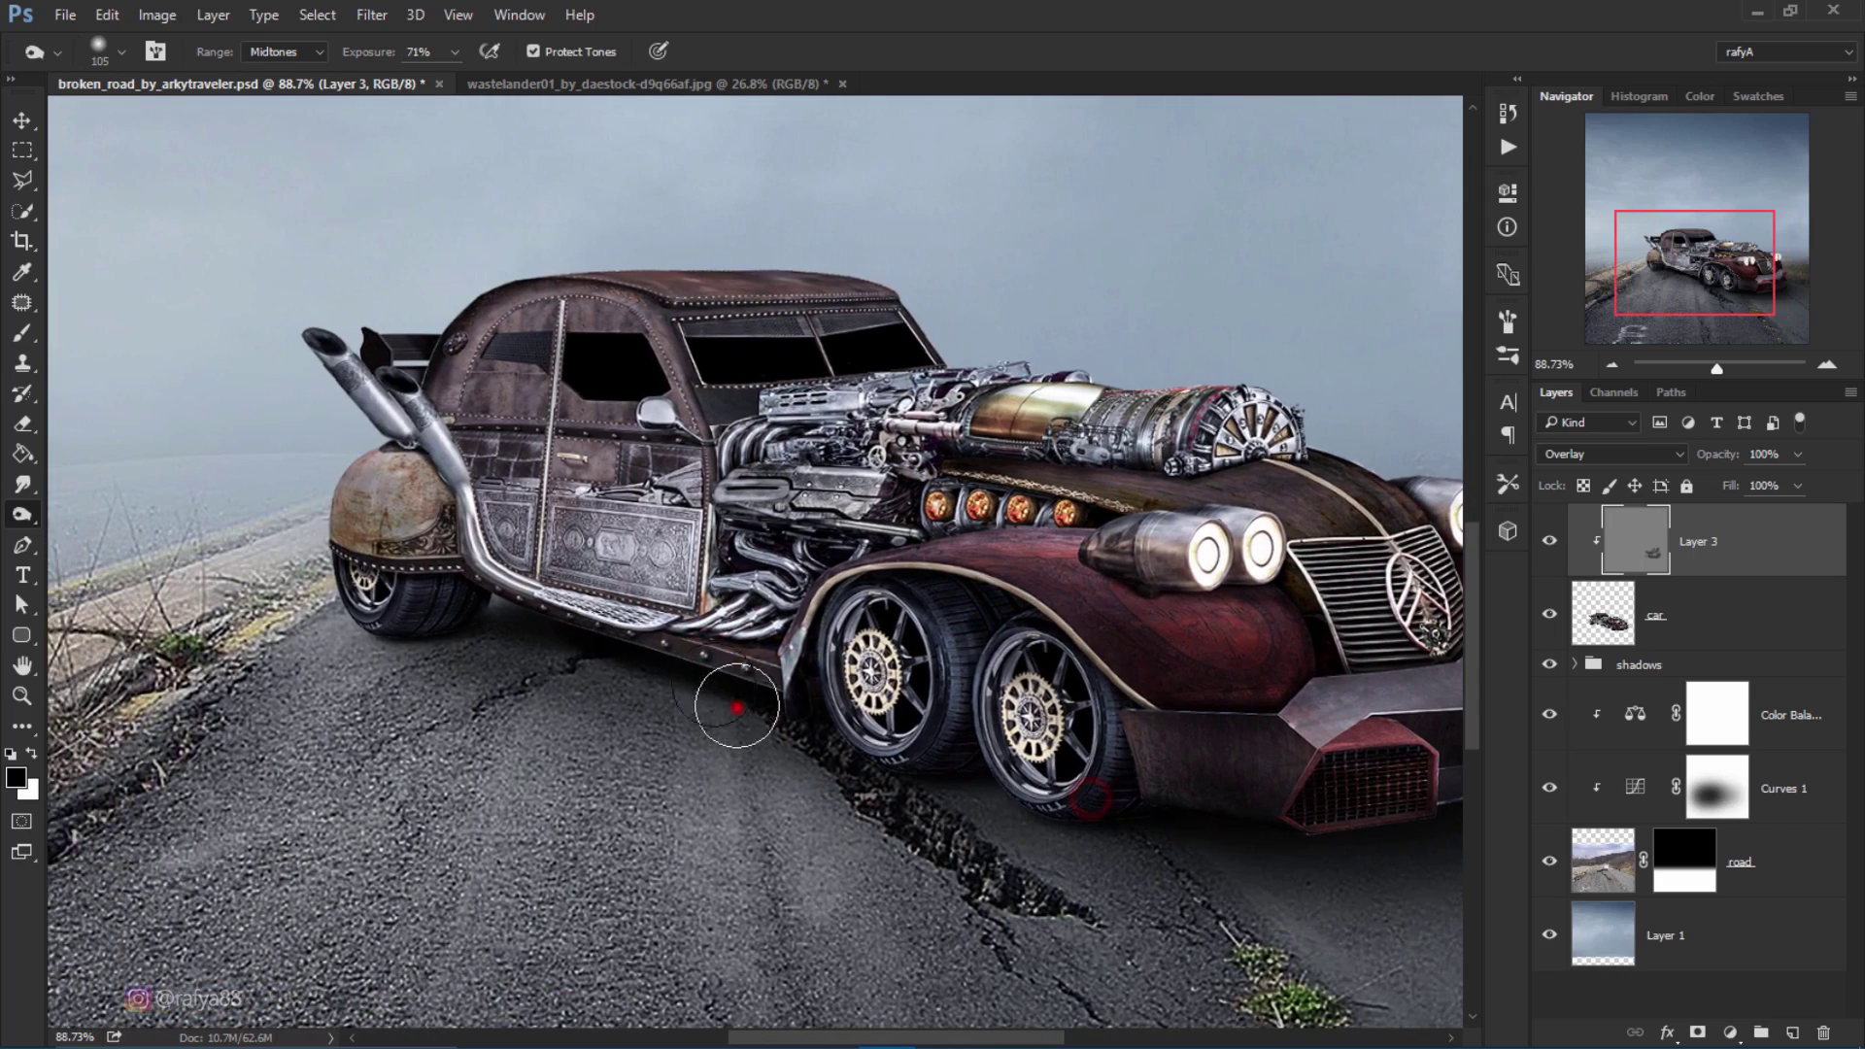
{"action": "left_click_drag", "start_coordinate": [497, 612], "coordinate": [355, 607]}
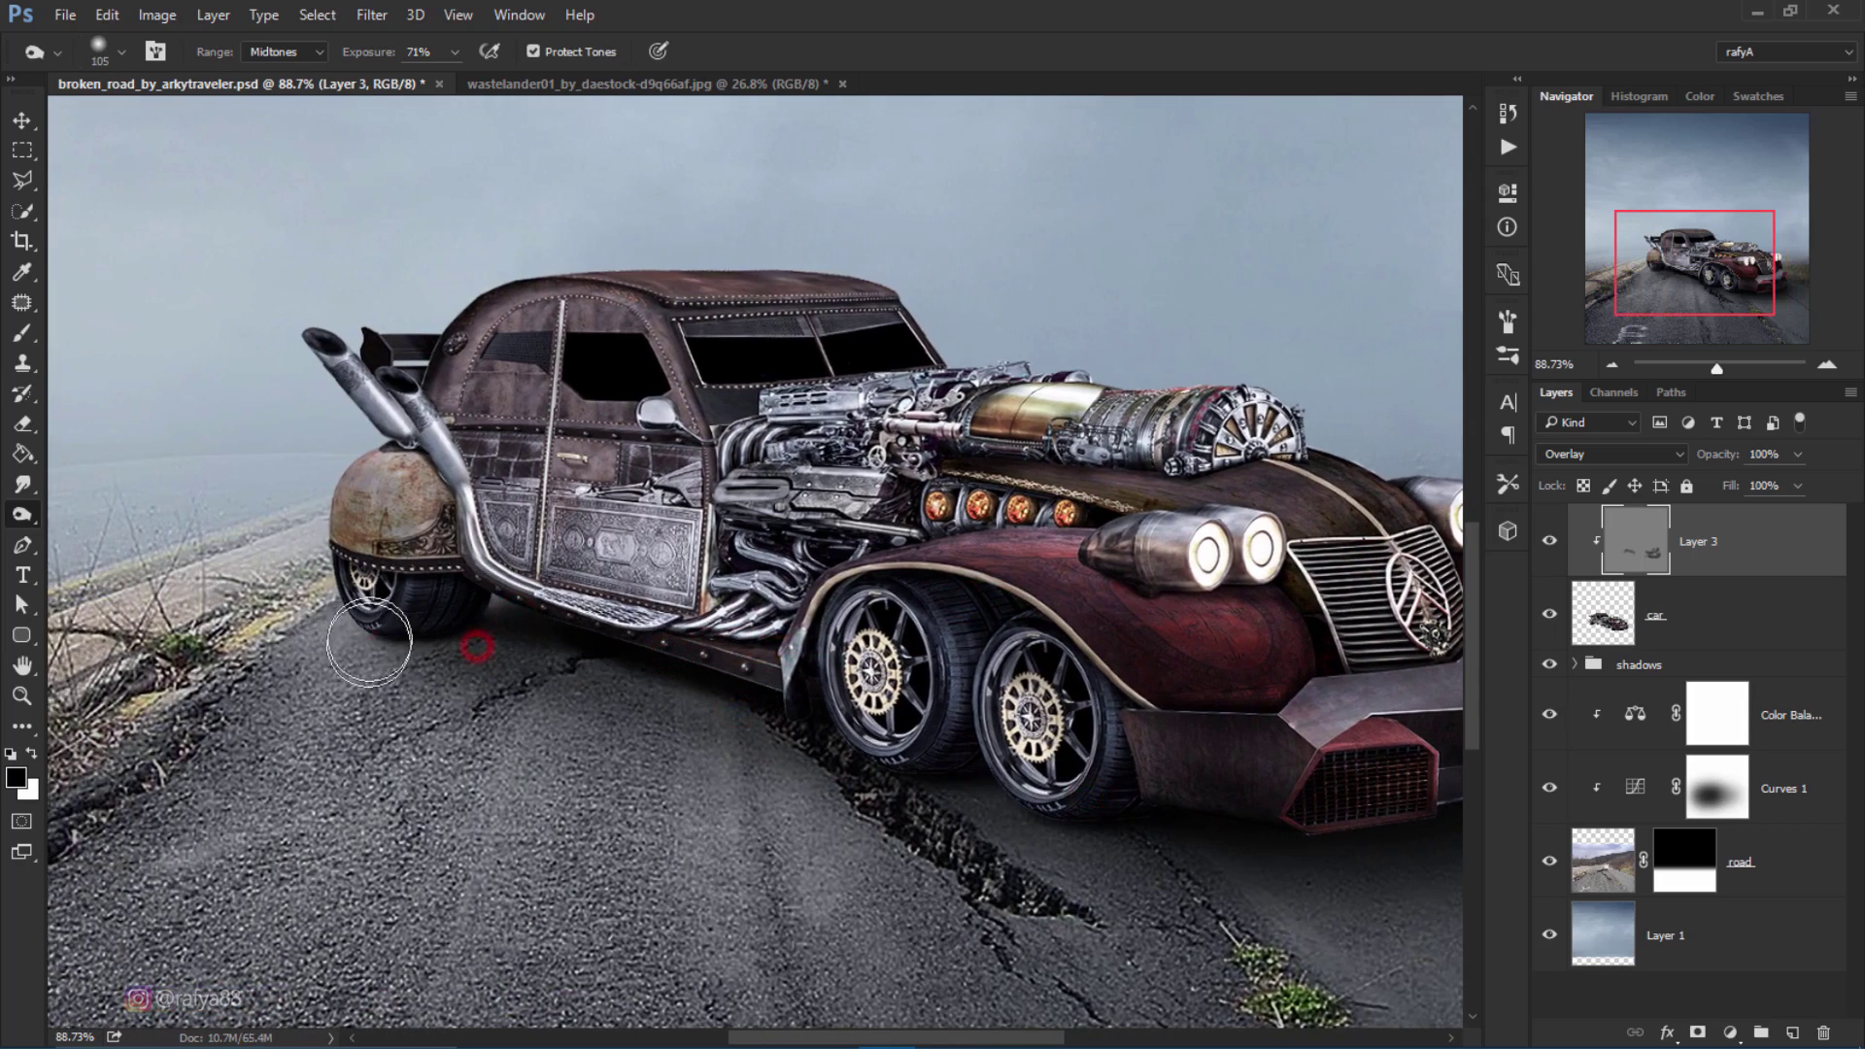
{"action": "key", "text": "ctrl+z"}
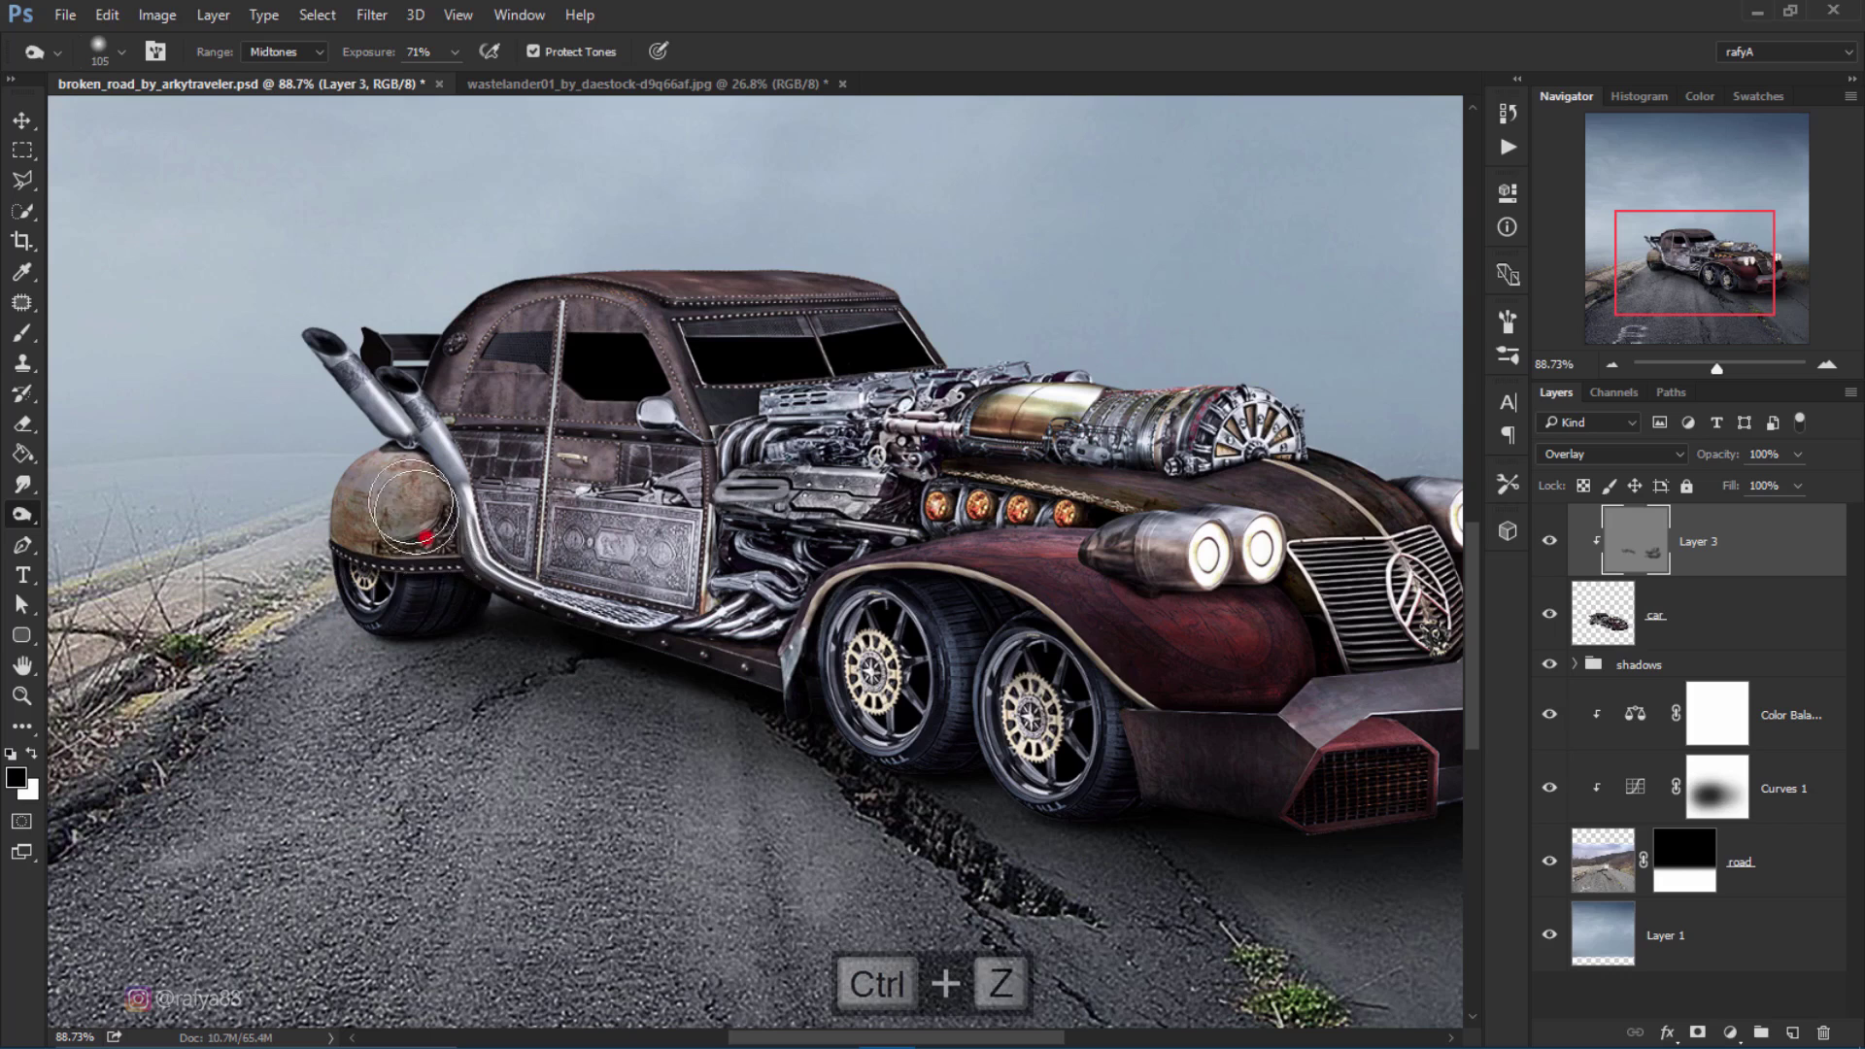
{"action": "mouse_move", "coordinate": [562, 577]}
{"action": "left_mouse_down"}
{"action": "mouse_move", "coordinate": [729, 622]}
{"action": "mouse_move", "coordinate": [748, 666]}
{"action": "left_mouse_up"}
{"action": "left_click_drag", "start_coordinate": [871, 526], "coordinate": [717, 454]}
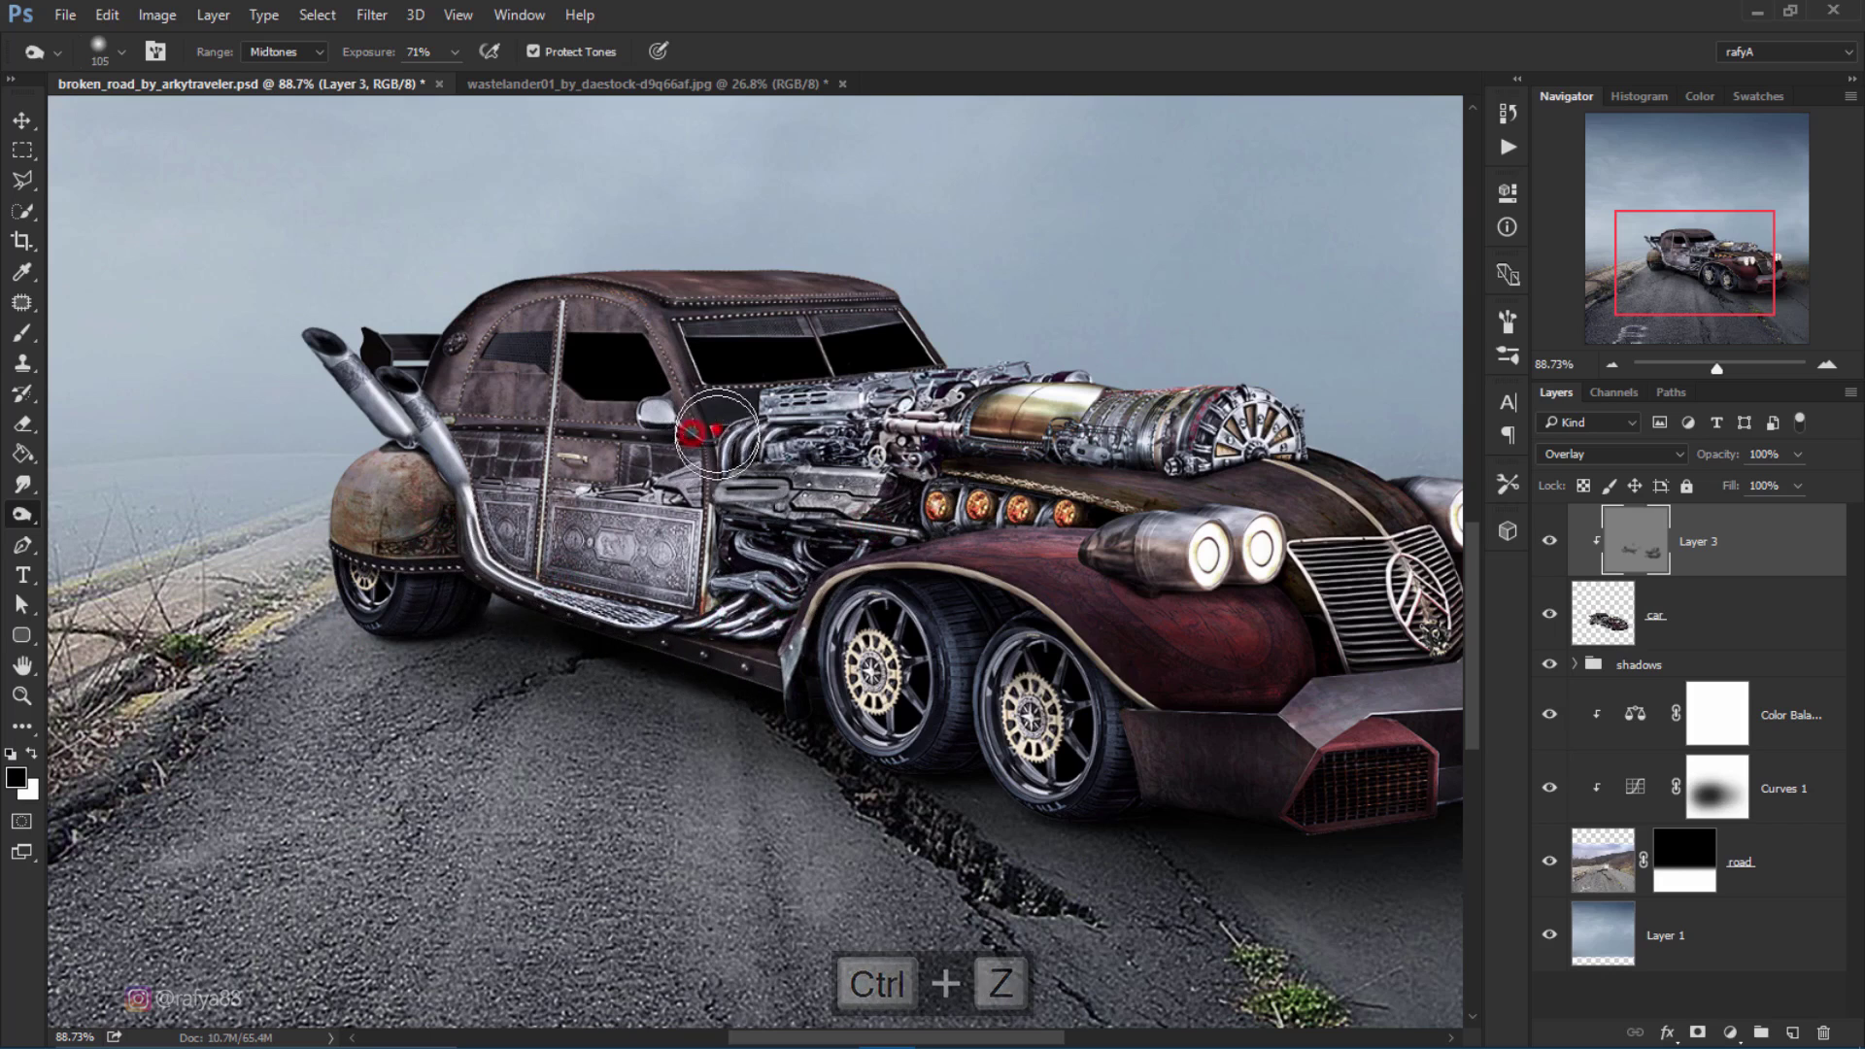
{"action": "scroll", "coordinate": [742, 725], "scroll_direction": "down", "scroll_amount": 5}
{"action": "scroll", "coordinate": [867, 612], "scroll_direction": "up", "scroll_amount": 1}
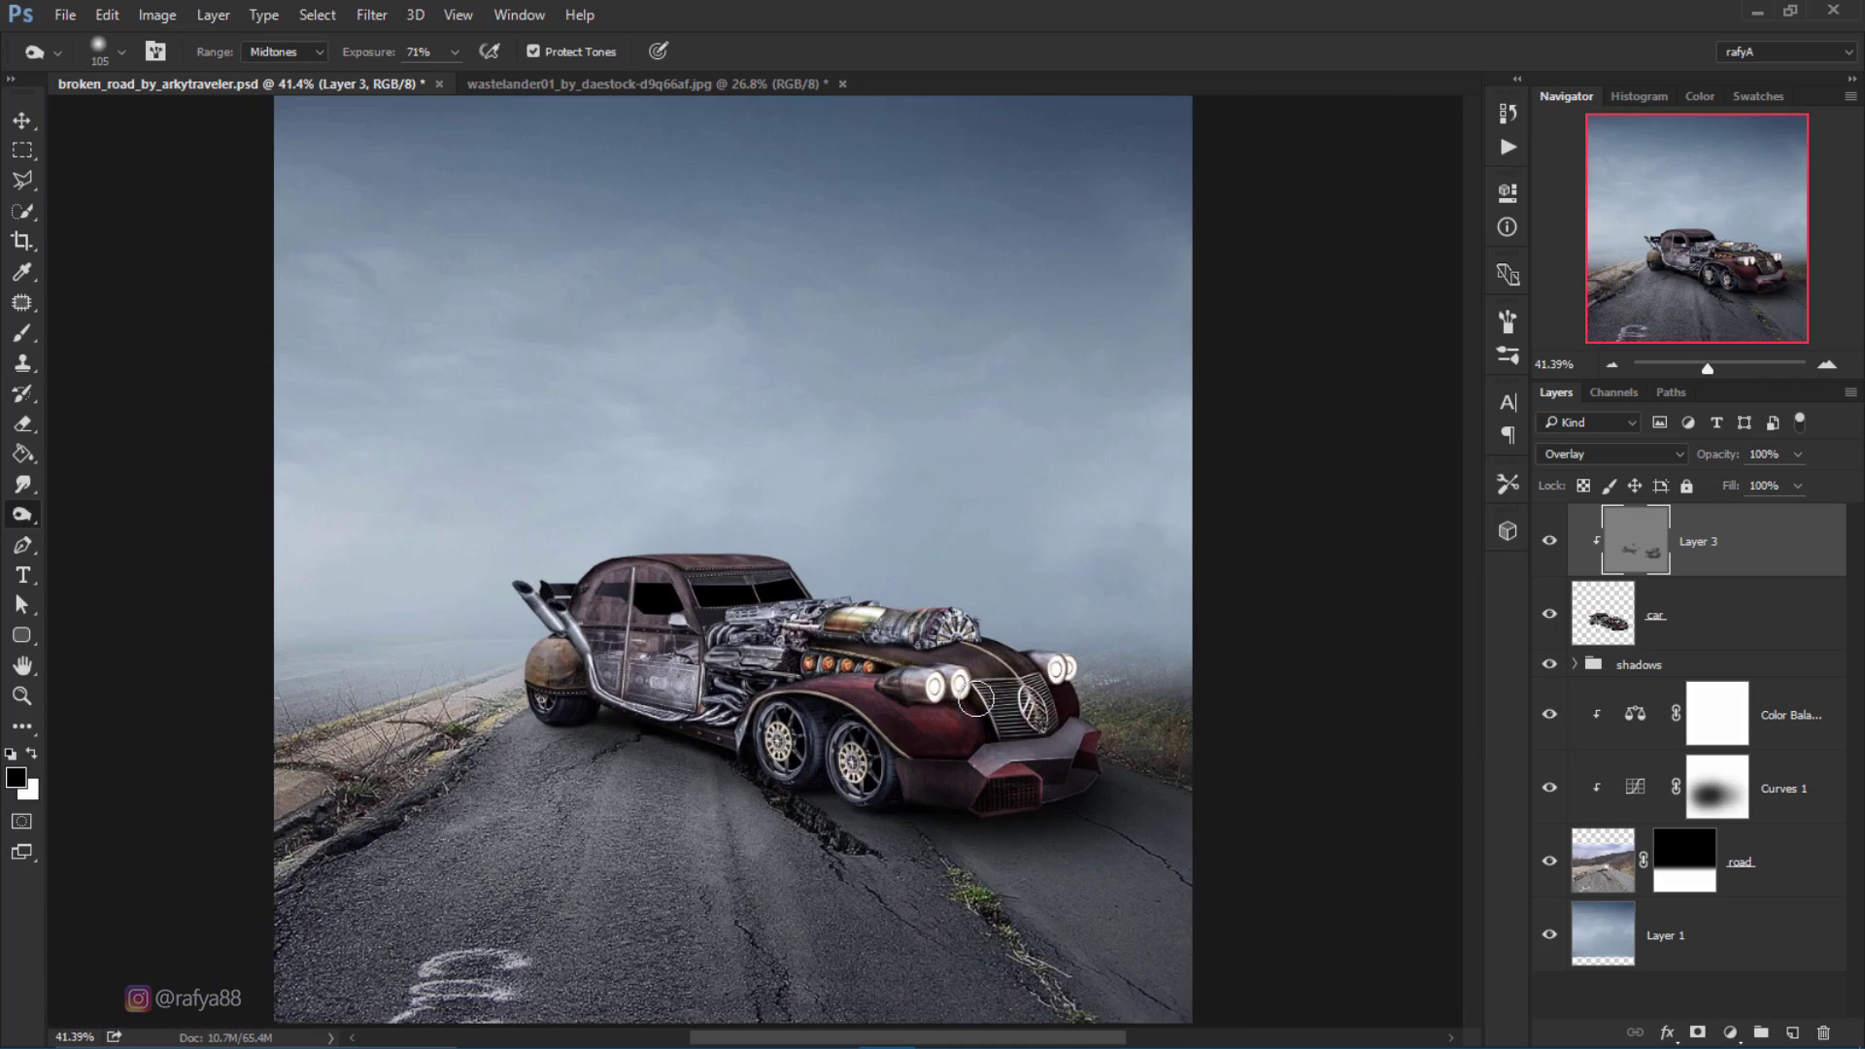
Step: Compare the shading, then darken the hood, right front fender and engine area
{"action": "left_click", "coordinate": [1551, 542]}
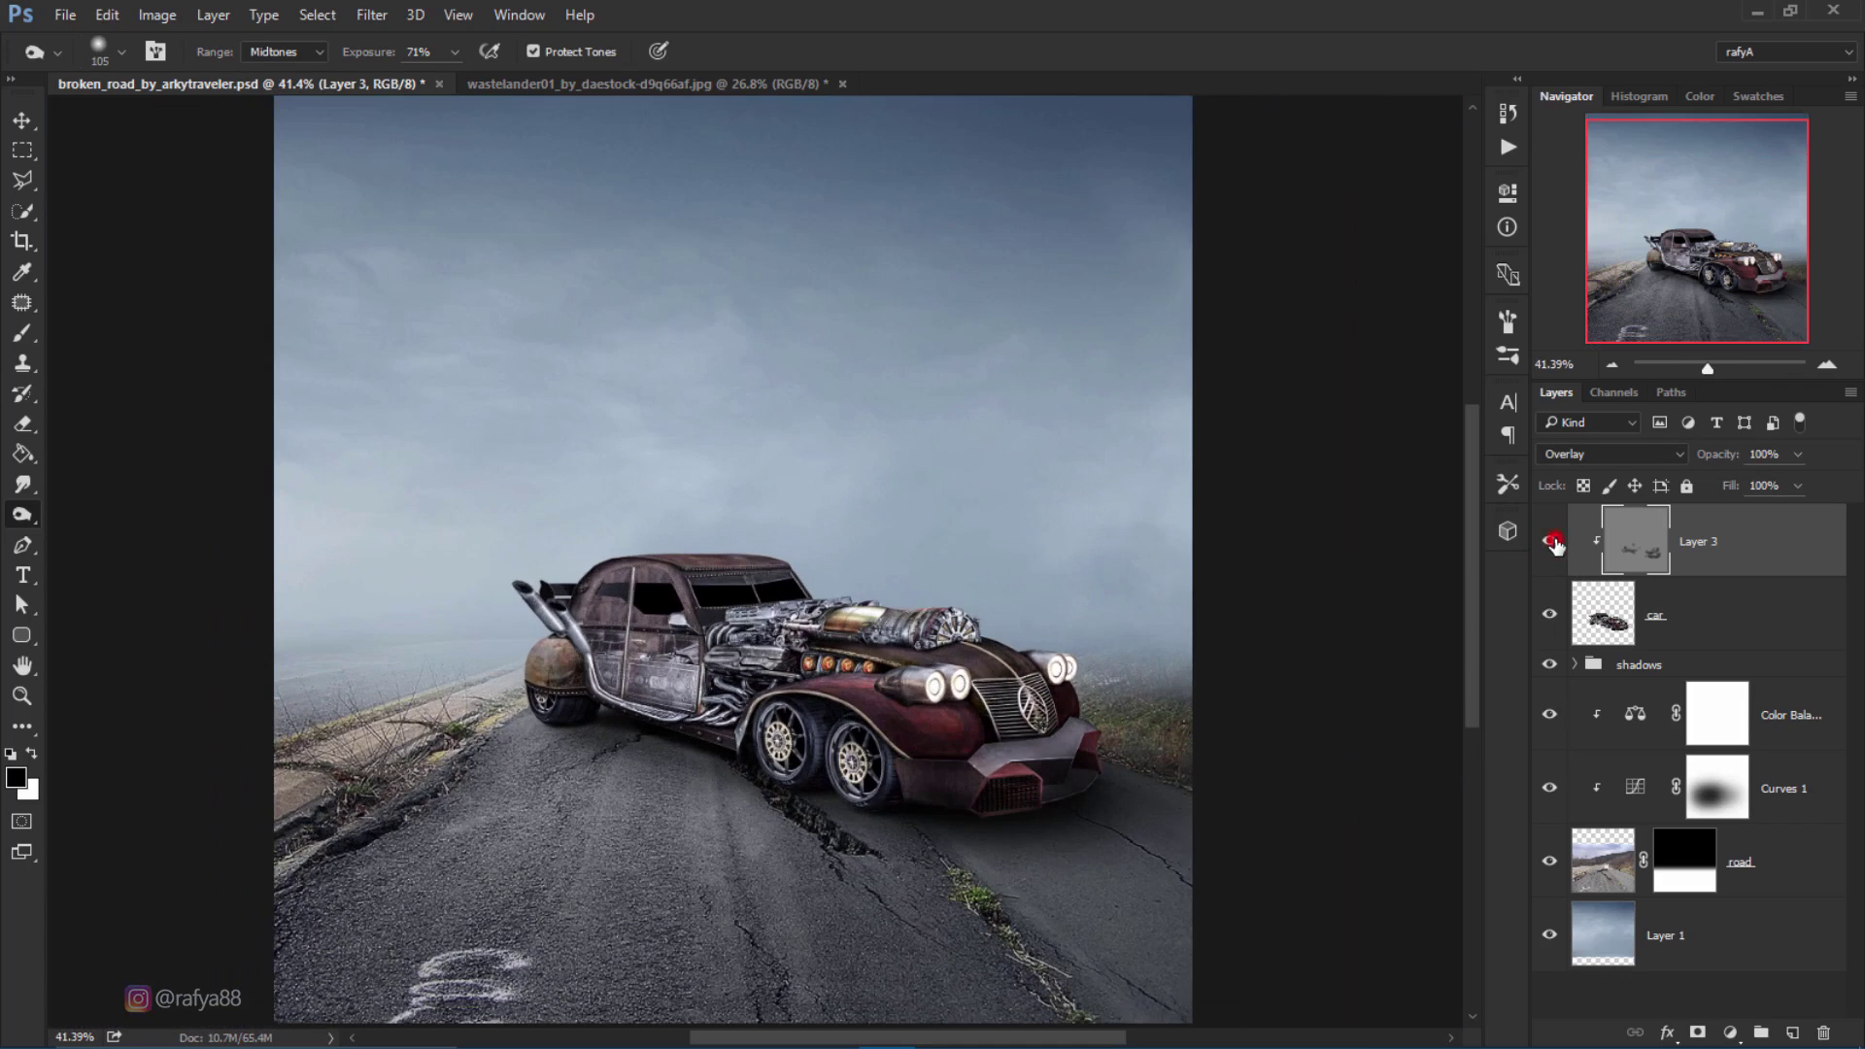
{"action": "scroll", "coordinate": [943, 743], "scroll_direction": "up", "scroll_amount": 2}
{"action": "left_click_drag", "start_coordinate": [936, 595], "coordinate": [1027, 618]}
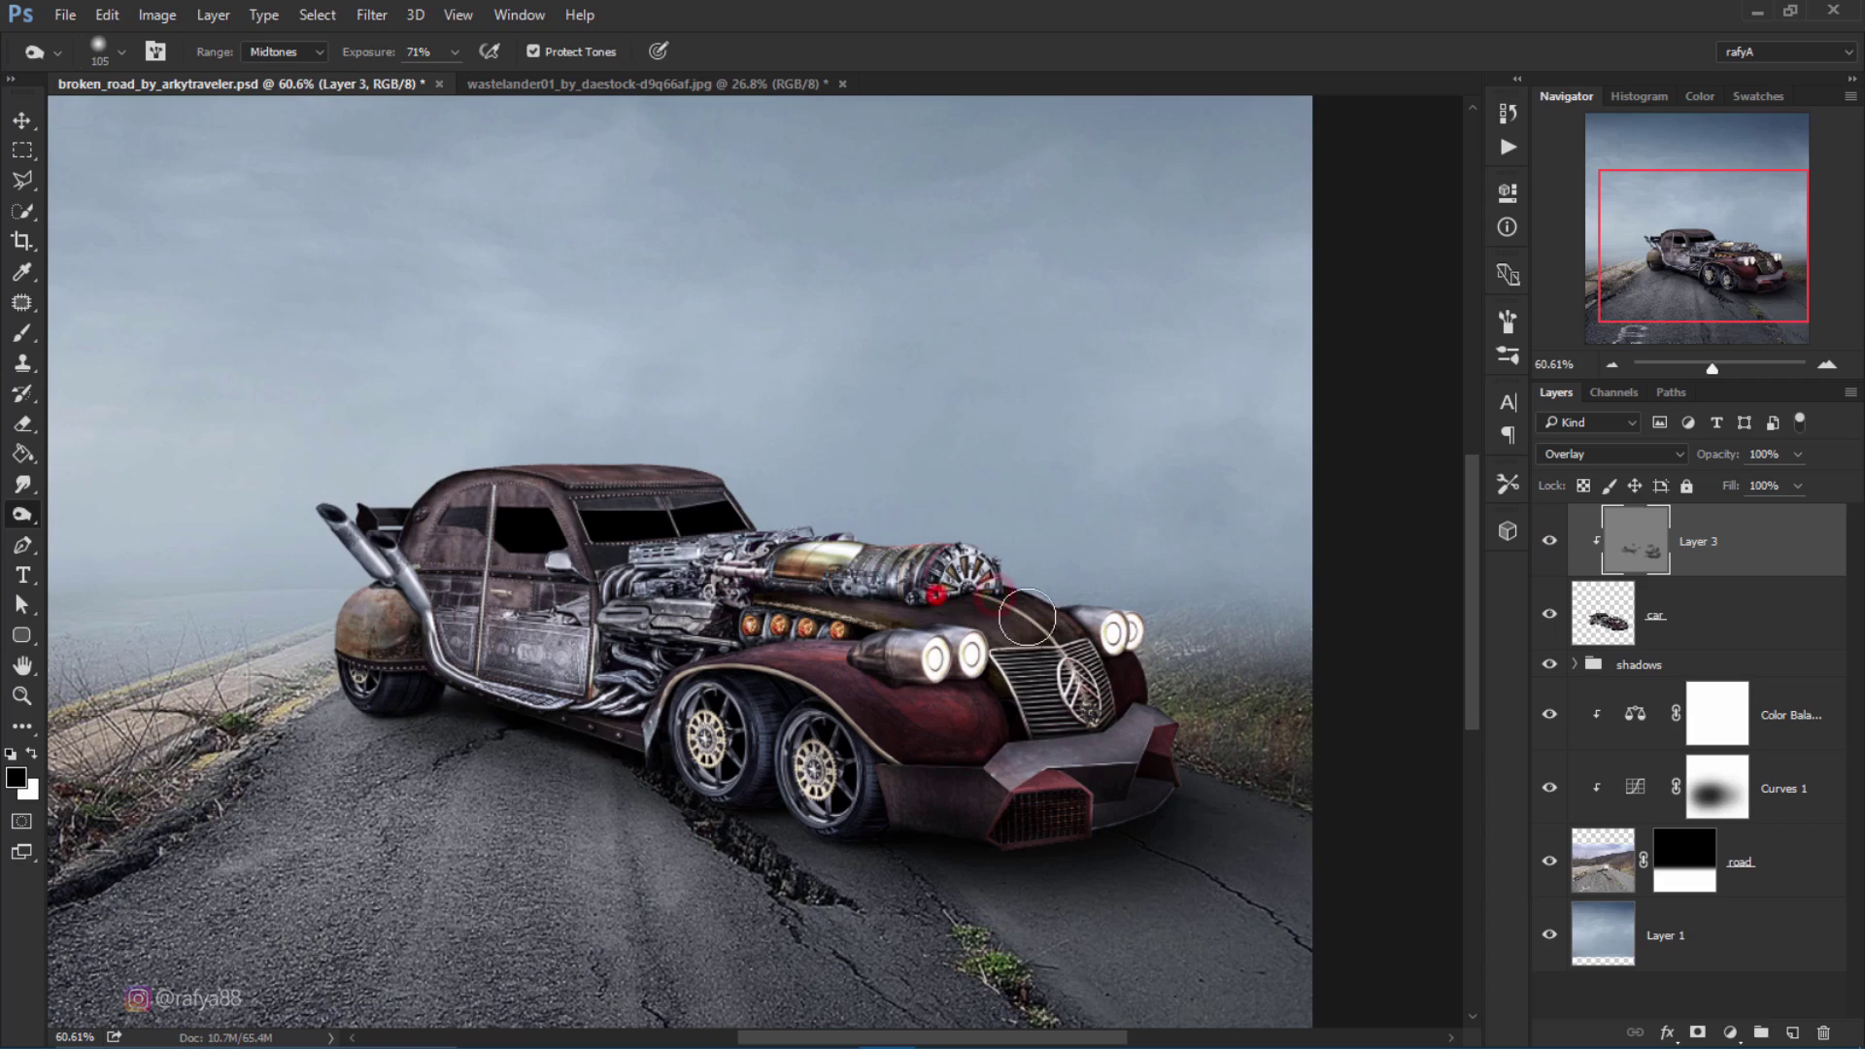
{"action": "left_click_drag", "start_coordinate": [1159, 698], "coordinate": [1156, 717]}
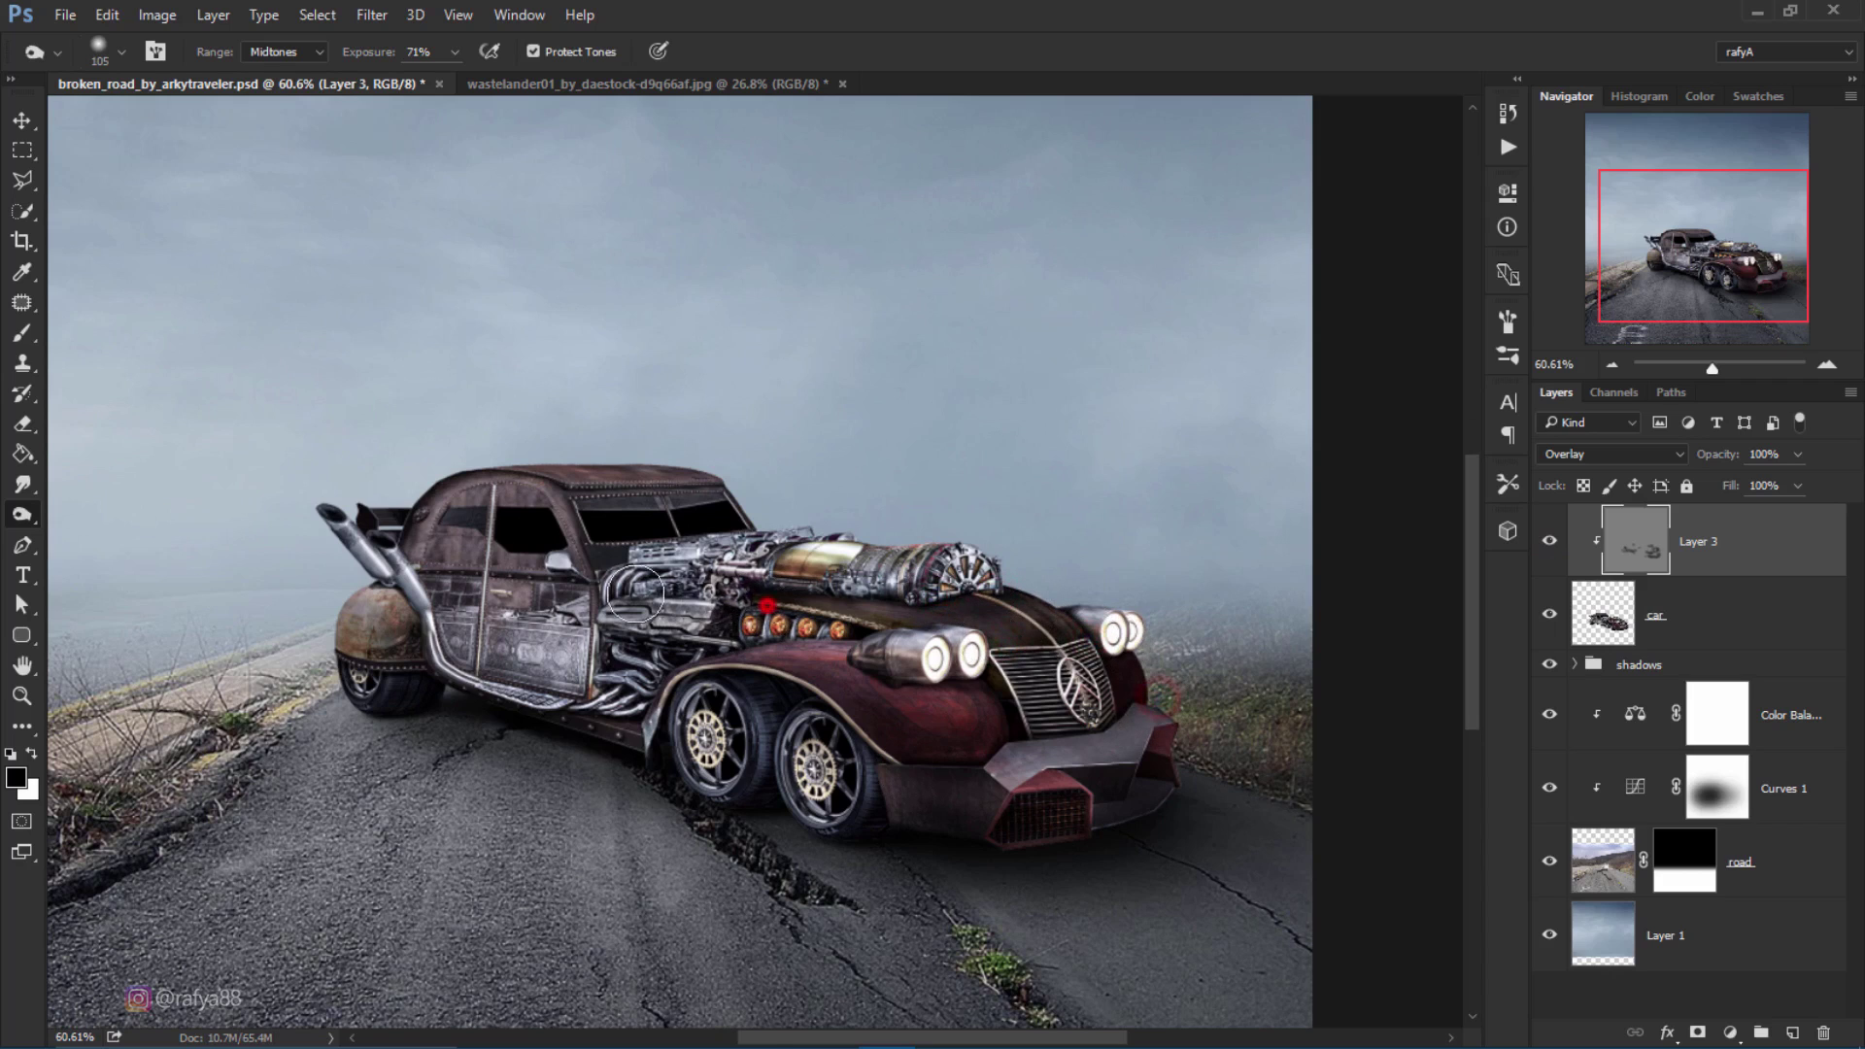
{"action": "left_click_drag", "start_coordinate": [702, 638], "coordinate": [607, 604]}
{"action": "scroll", "coordinate": [490, 623], "scroll_direction": "up", "scroll_amount": 3}
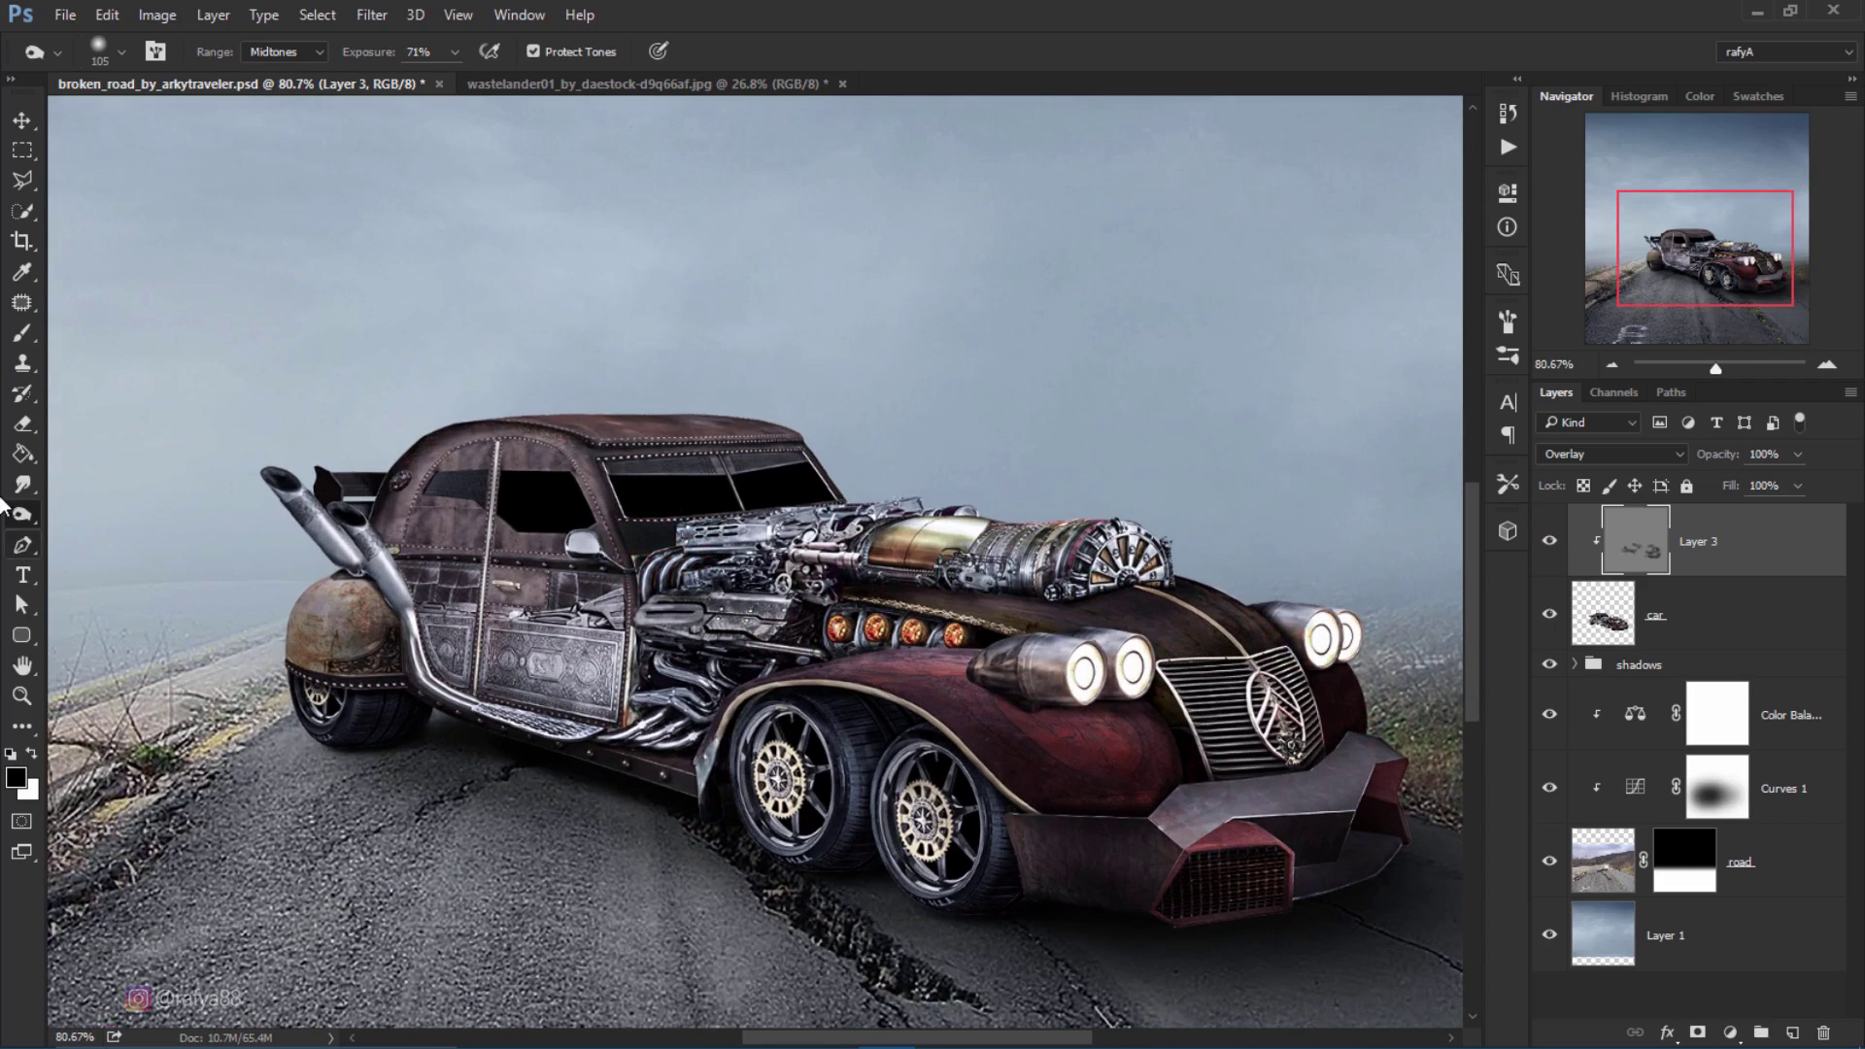
Step: Switch to the Dodge tool at 31% exposure and brighten the exhaust pipe and rear fender
{"action": "right_click", "coordinate": [17, 521]}
{"action": "left_click", "coordinate": [59, 517]}
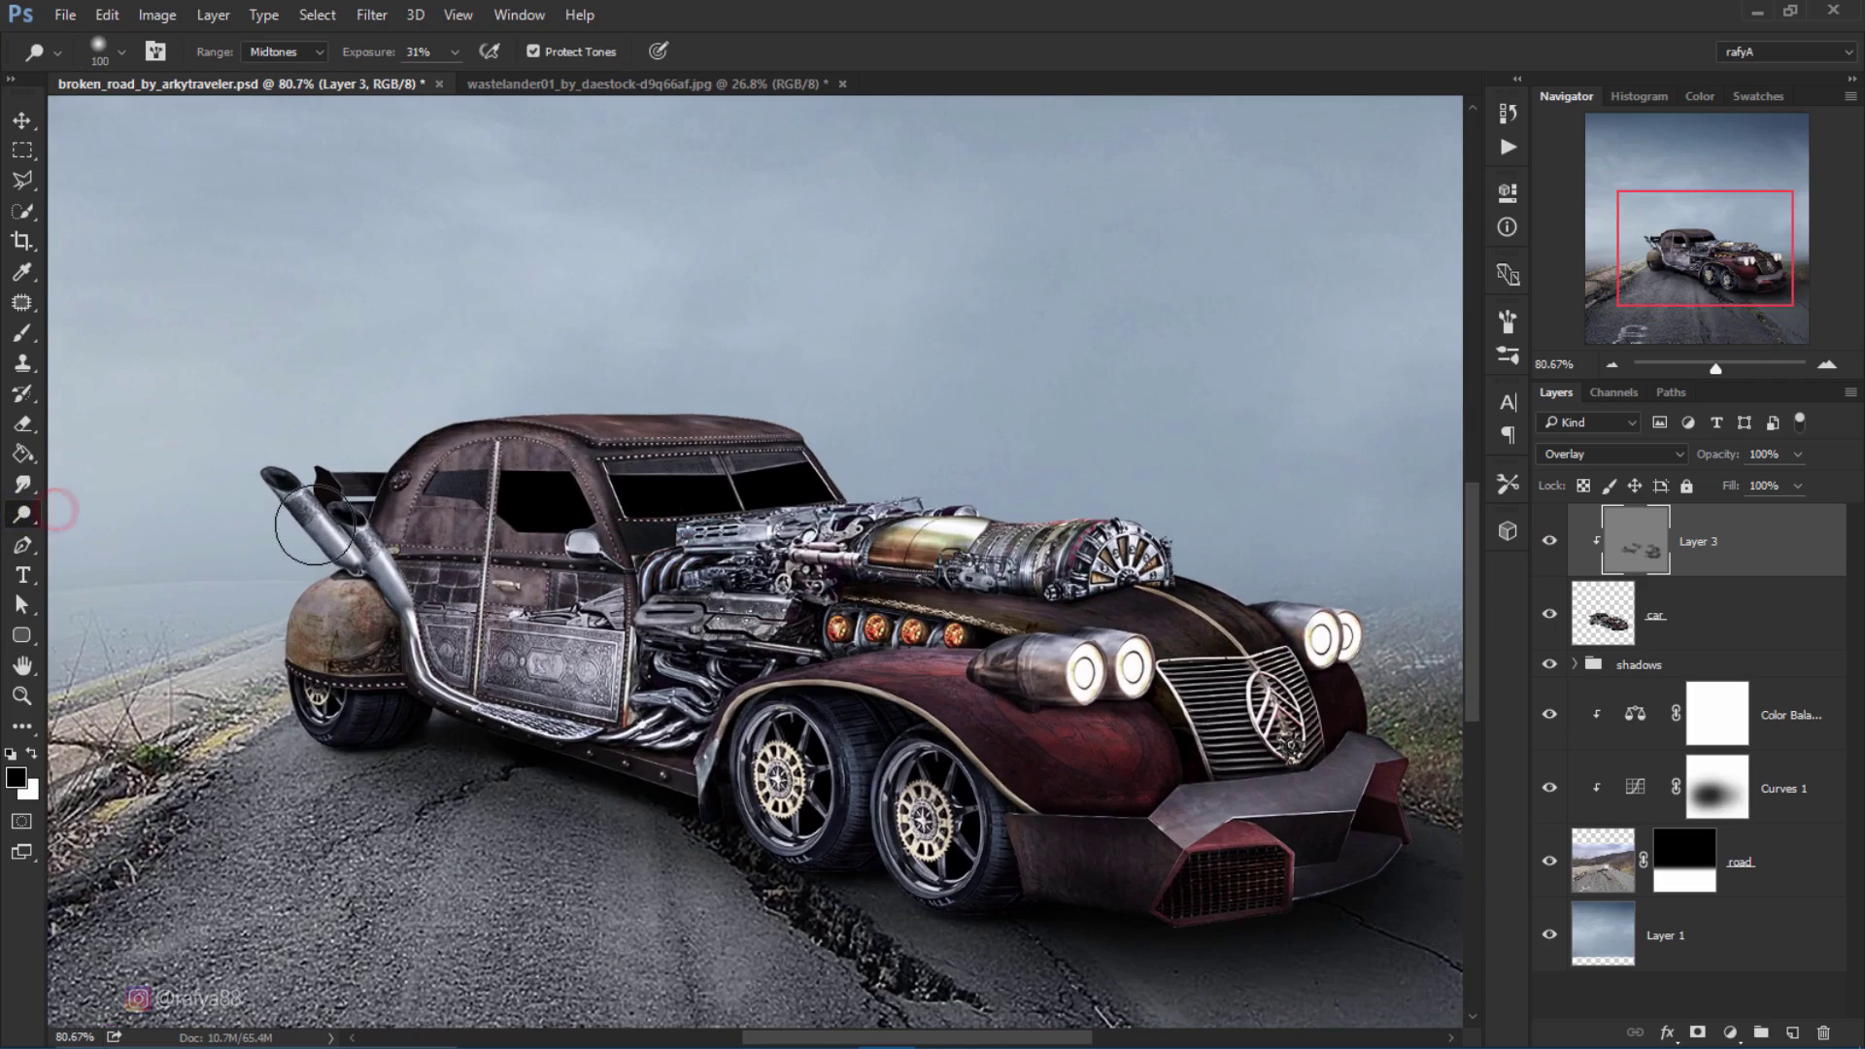
{"action": "scroll", "coordinate": [319, 524], "scroll_direction": "up", "scroll_amount": 1}
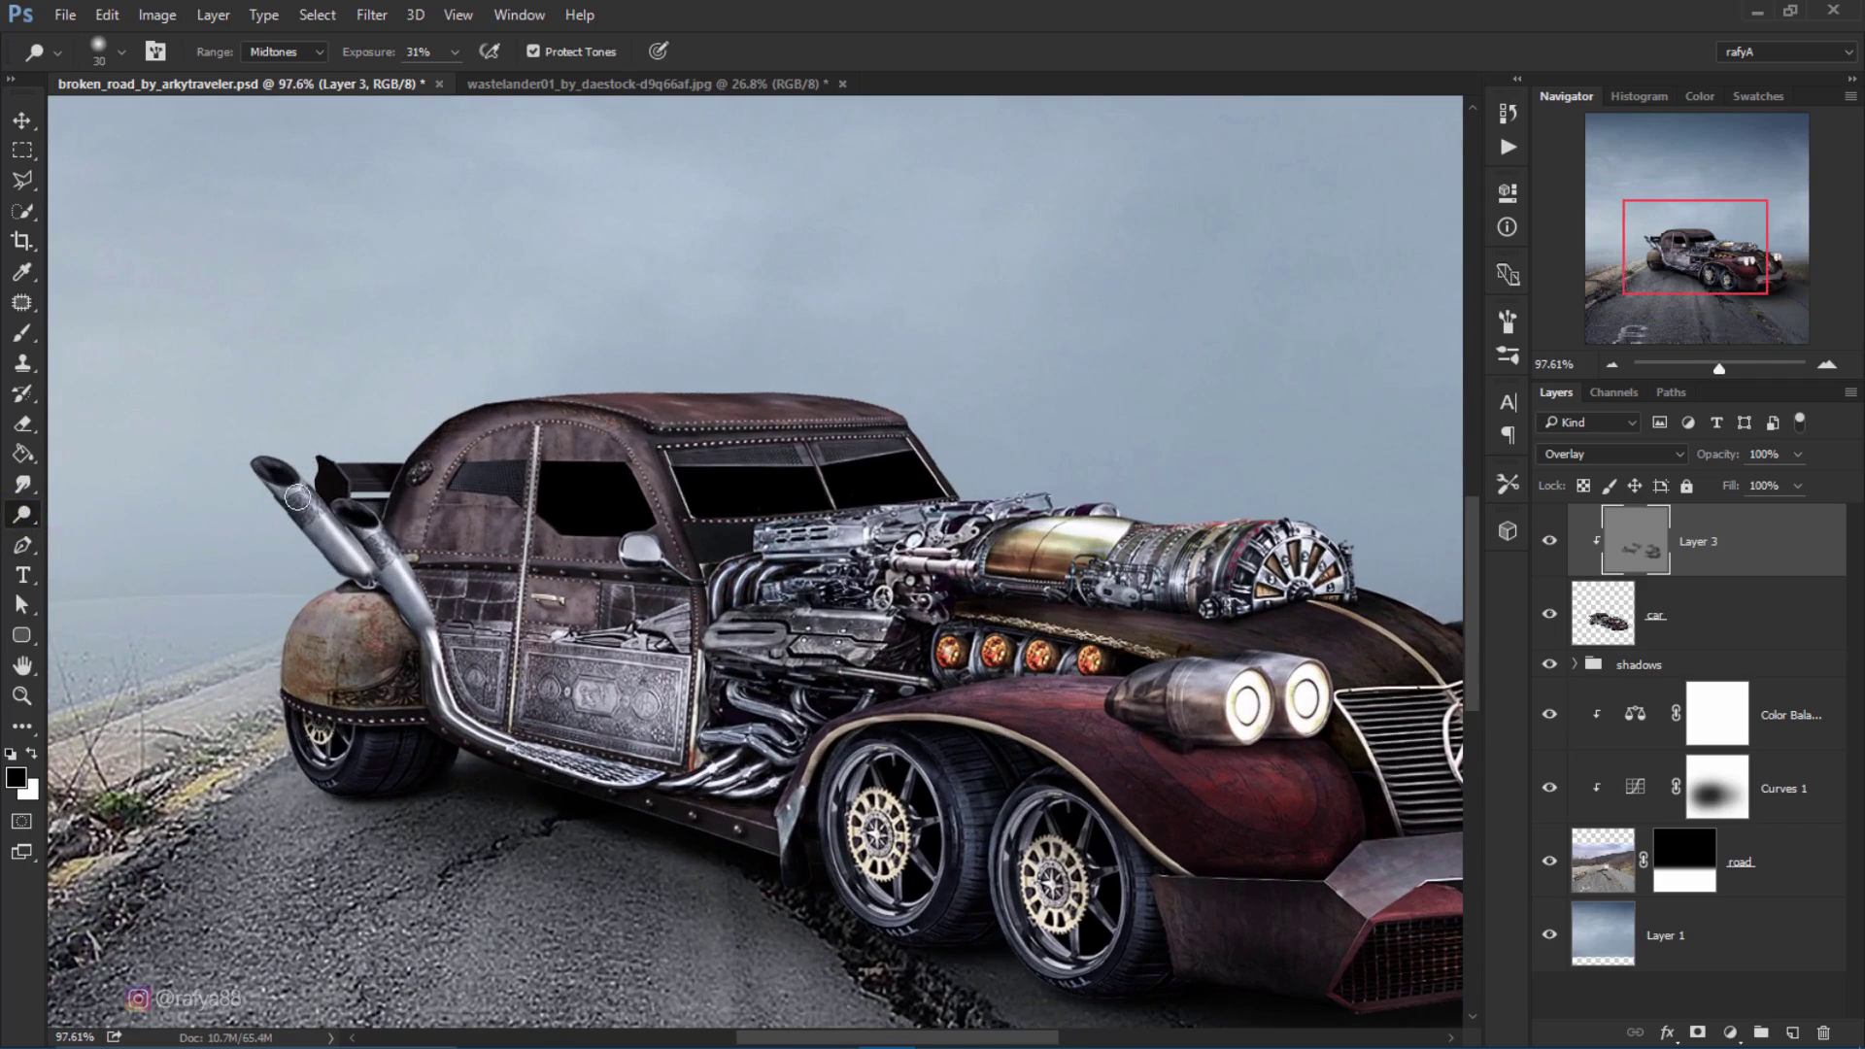
{"action": "left_click_drag", "start_coordinate": [368, 533], "coordinate": [461, 637]}
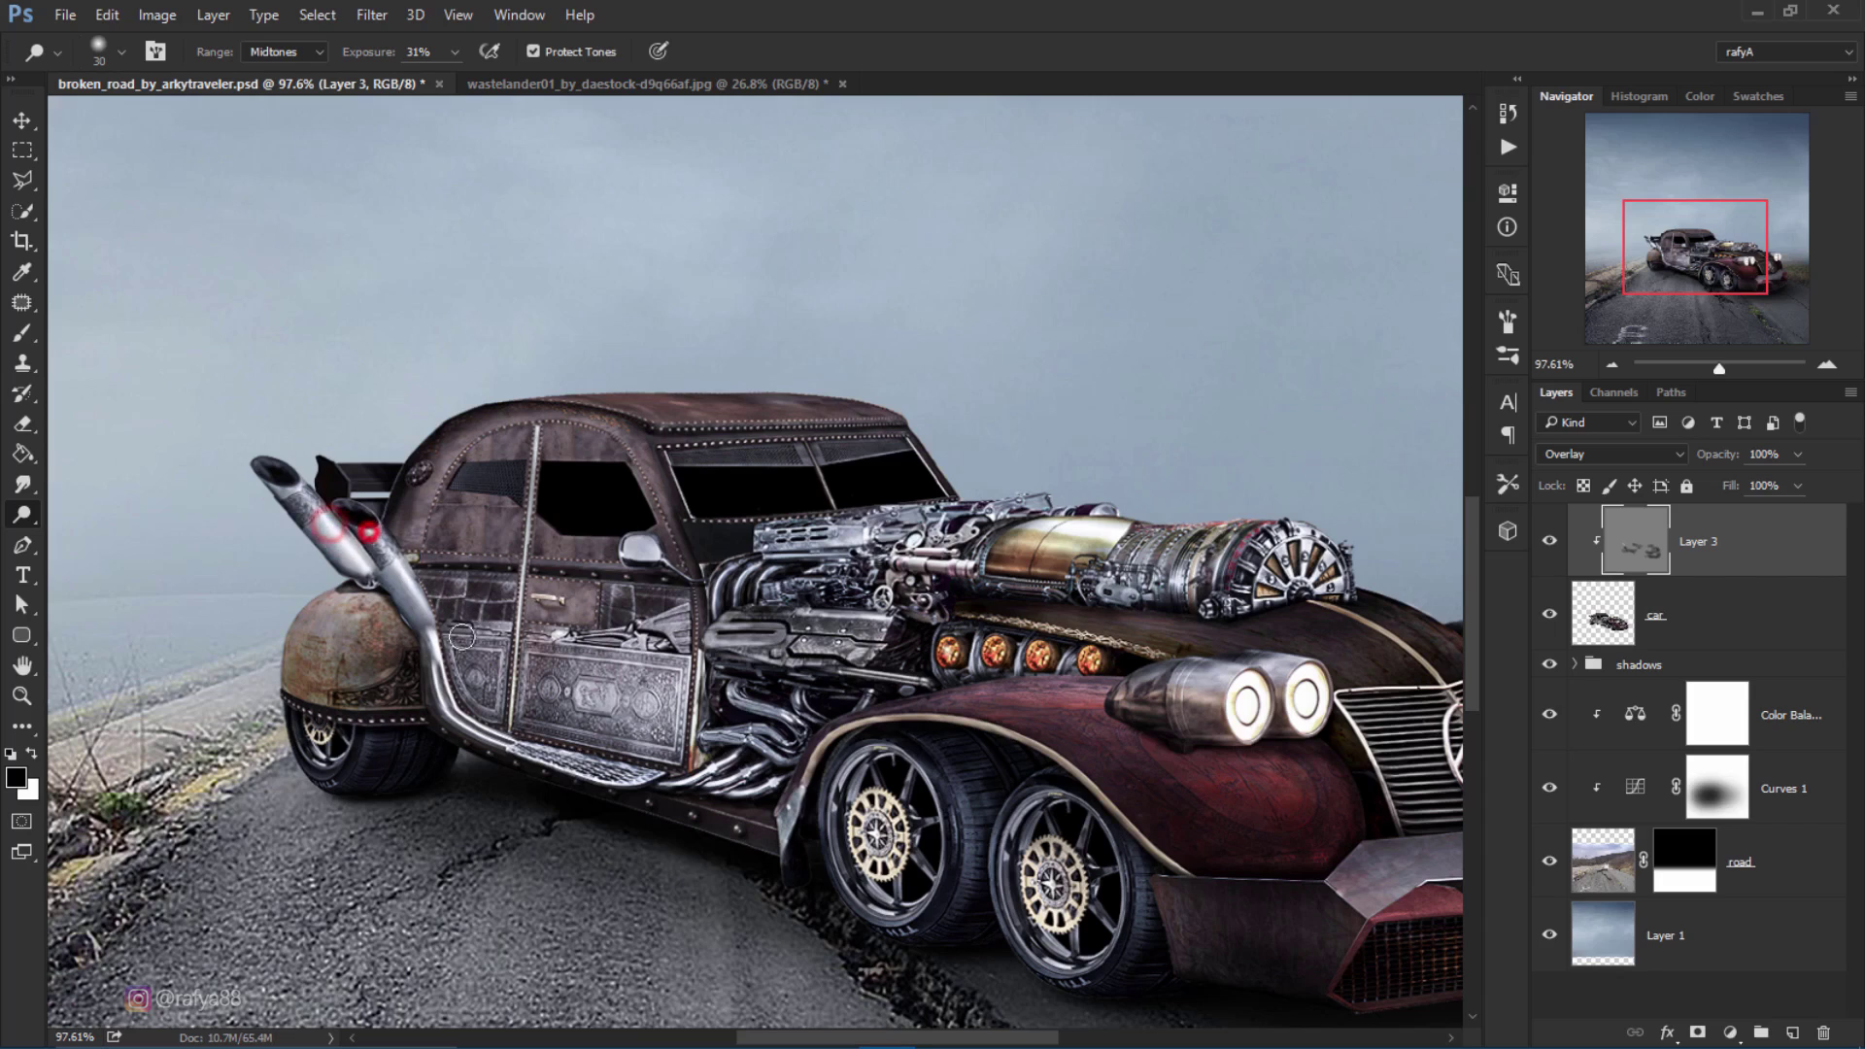
{"action": "left_click_drag", "start_coordinate": [279, 683], "coordinate": [331, 637]}
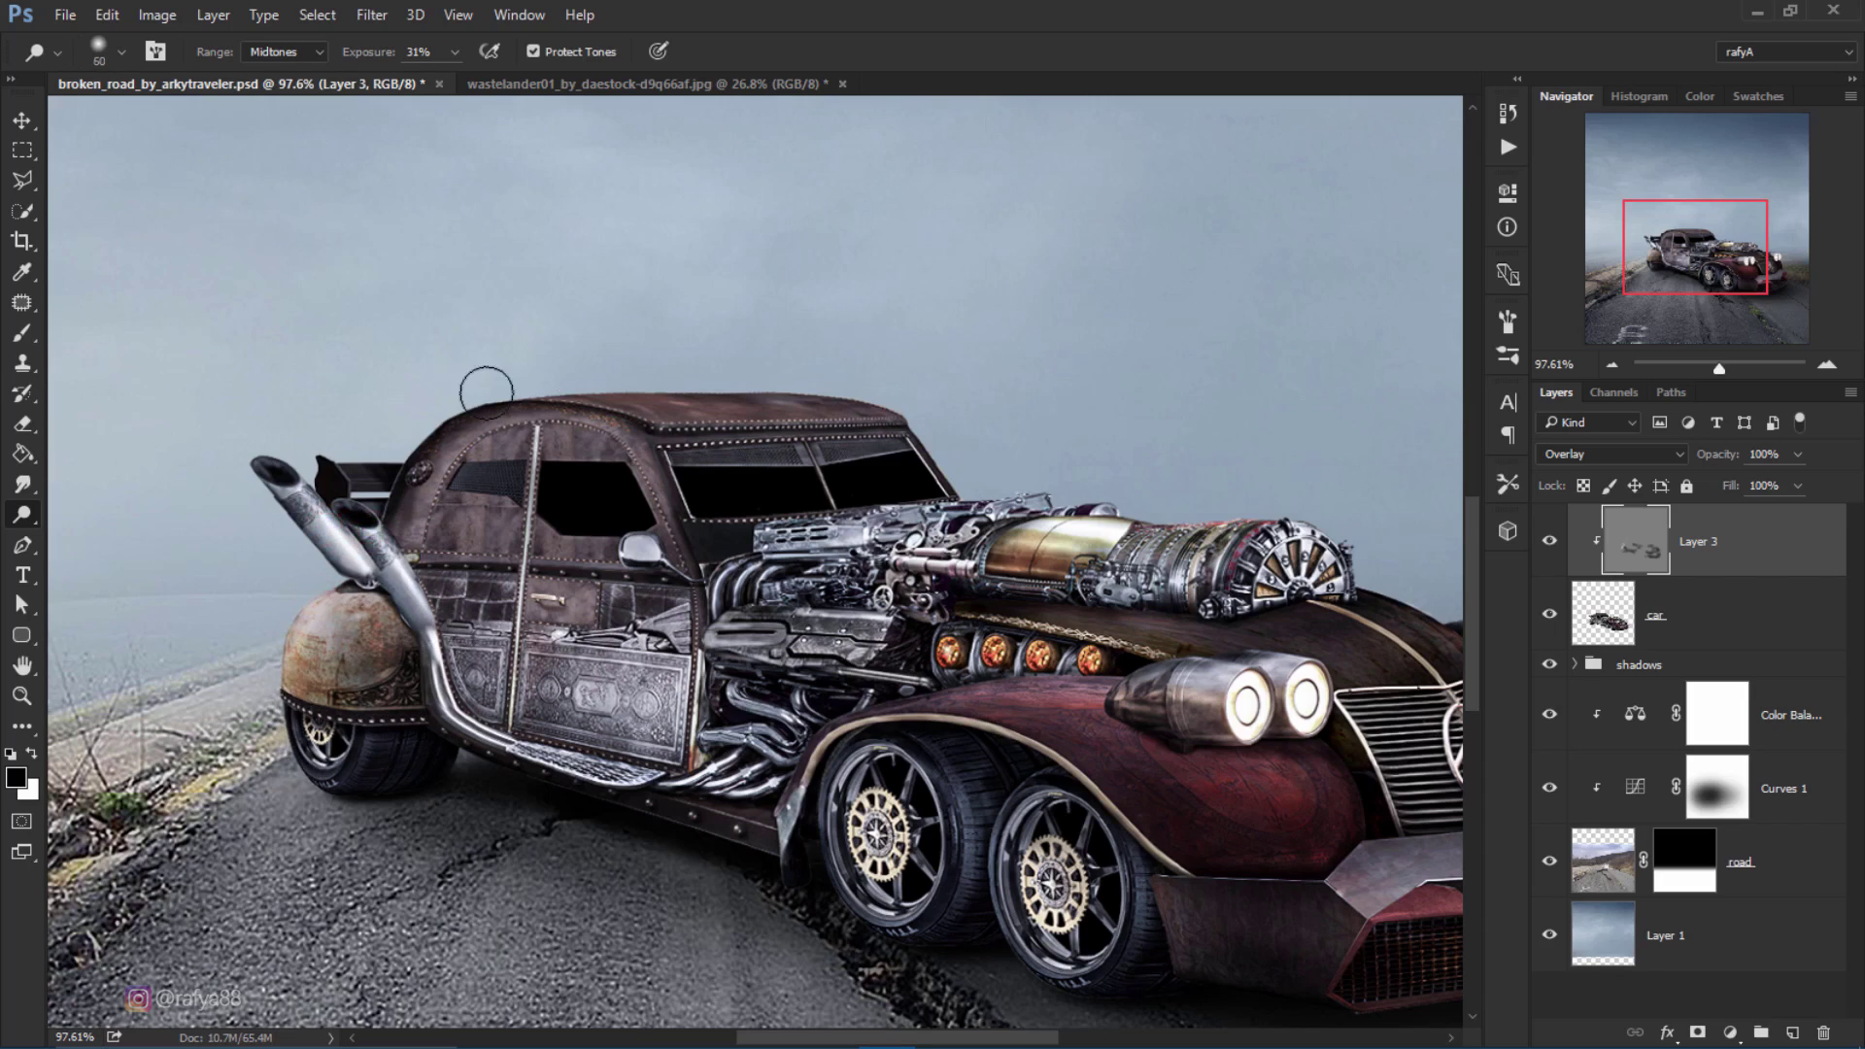
Step: Brighten the roof, roof edge and front fender top, then toggle Layer 3 to compare
{"action": "mouse_move", "coordinate": [487, 393]}
{"action": "left_mouse_down"}
{"action": "mouse_move", "coordinate": [476, 486]}
{"action": "mouse_move", "coordinate": [560, 460]}
{"action": "left_mouse_up"}
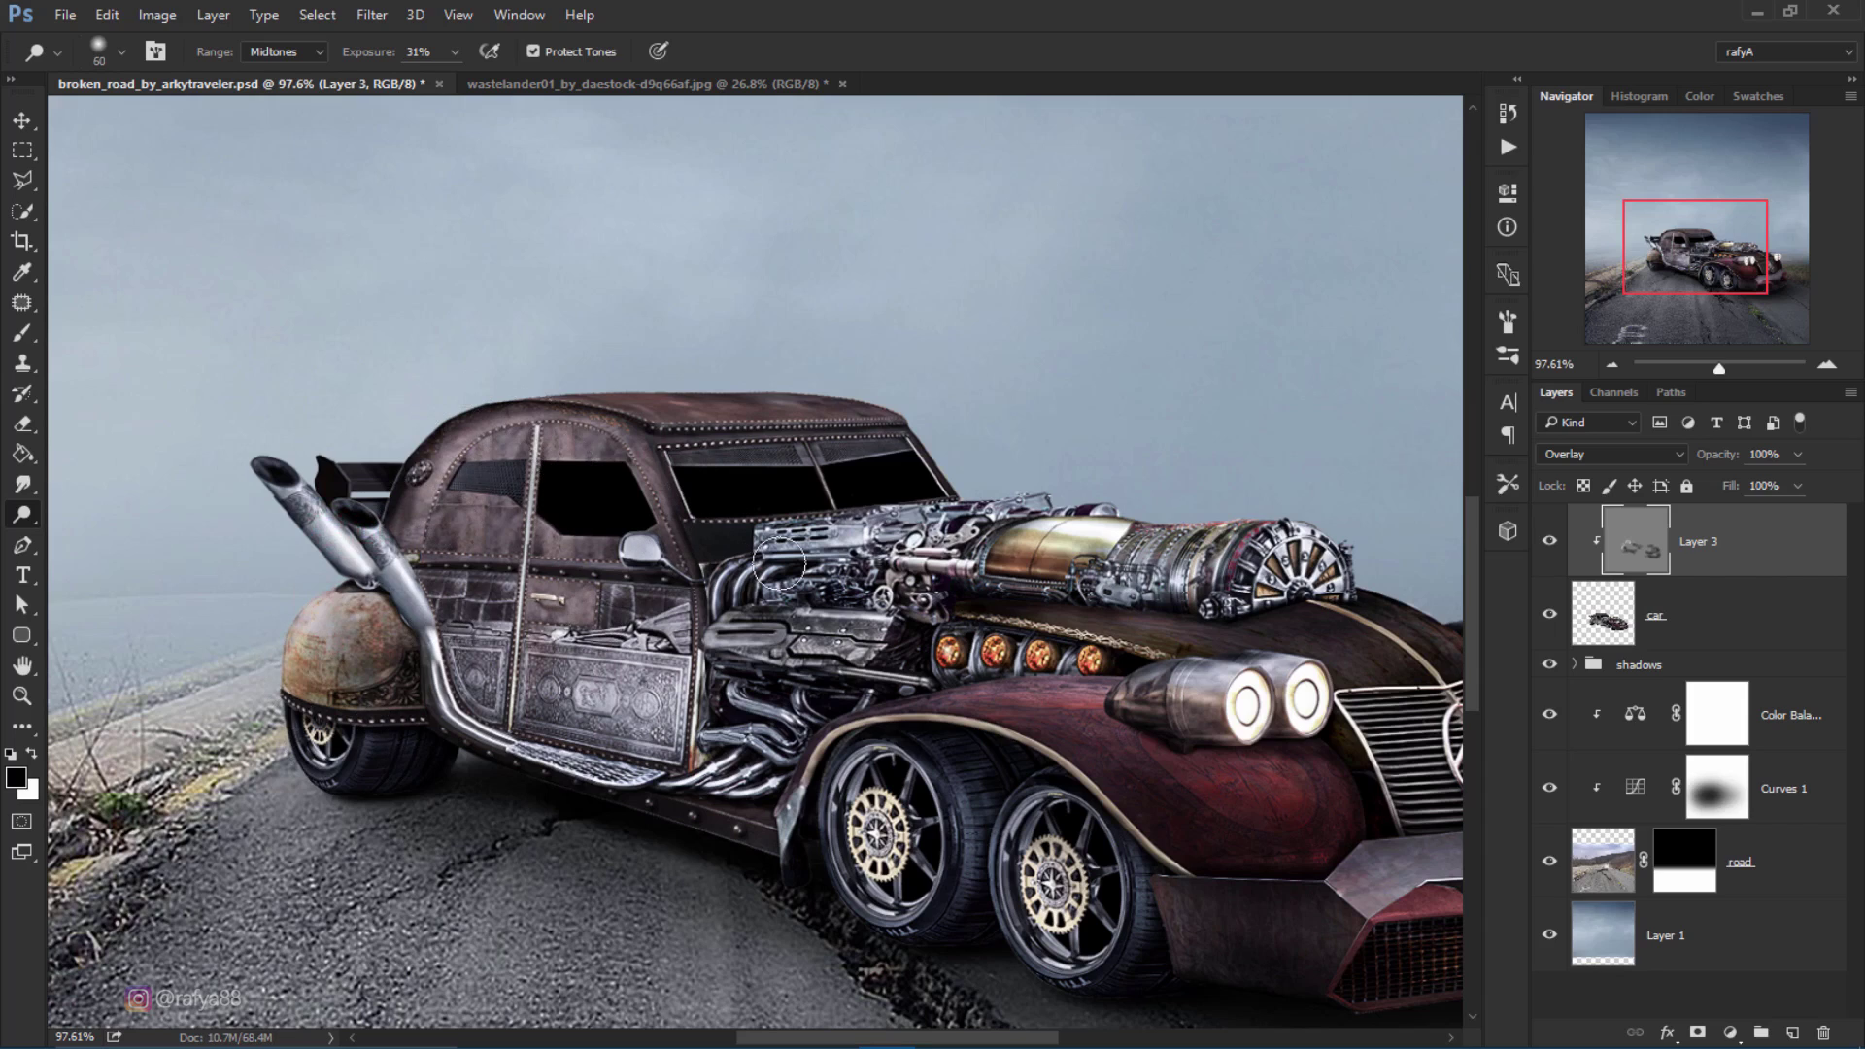
{"action": "left_click_drag", "start_coordinate": [743, 406], "coordinate": [595, 394]}
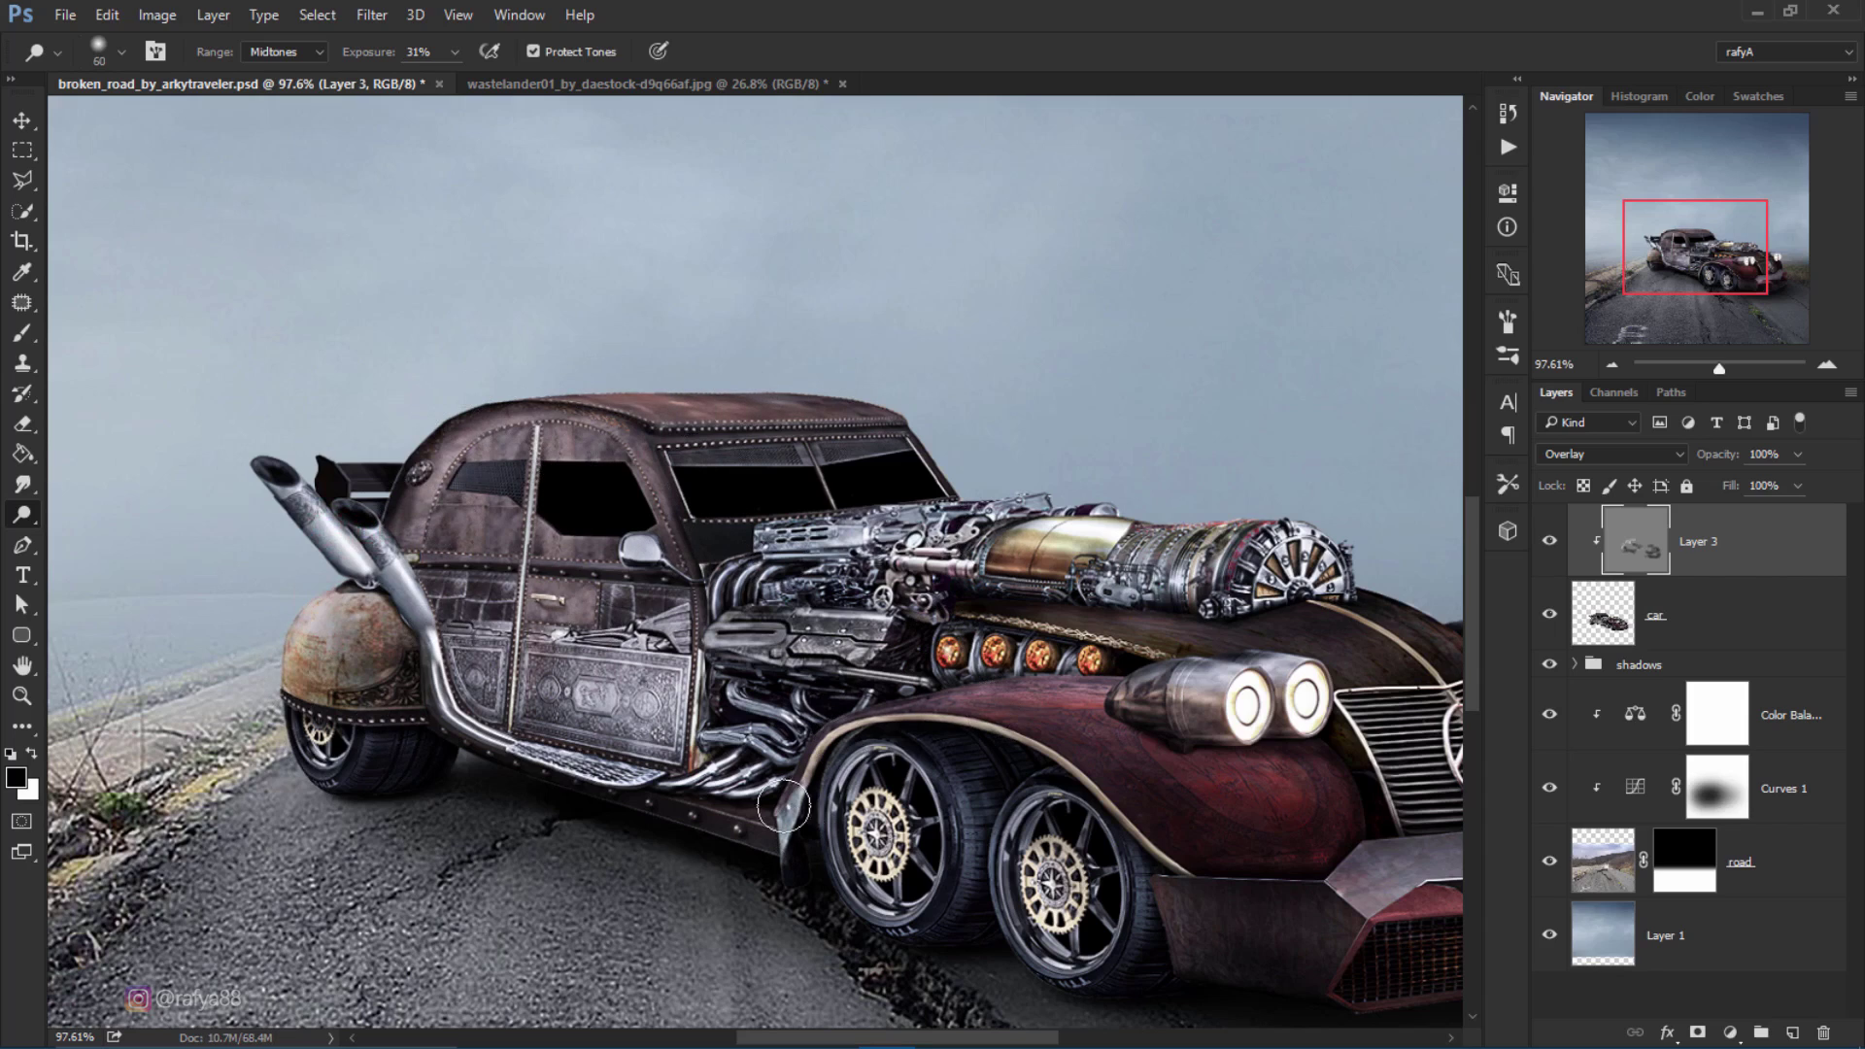
{"action": "mouse_move", "coordinate": [783, 806]}
{"action": "left_mouse_down"}
{"action": "mouse_move", "coordinate": [1009, 711]}
{"action": "mouse_move", "coordinate": [1147, 680]}
{"action": "mouse_move", "coordinate": [1146, 715]}
{"action": "mouse_move", "coordinate": [1102, 728]}
{"action": "left_mouse_up"}
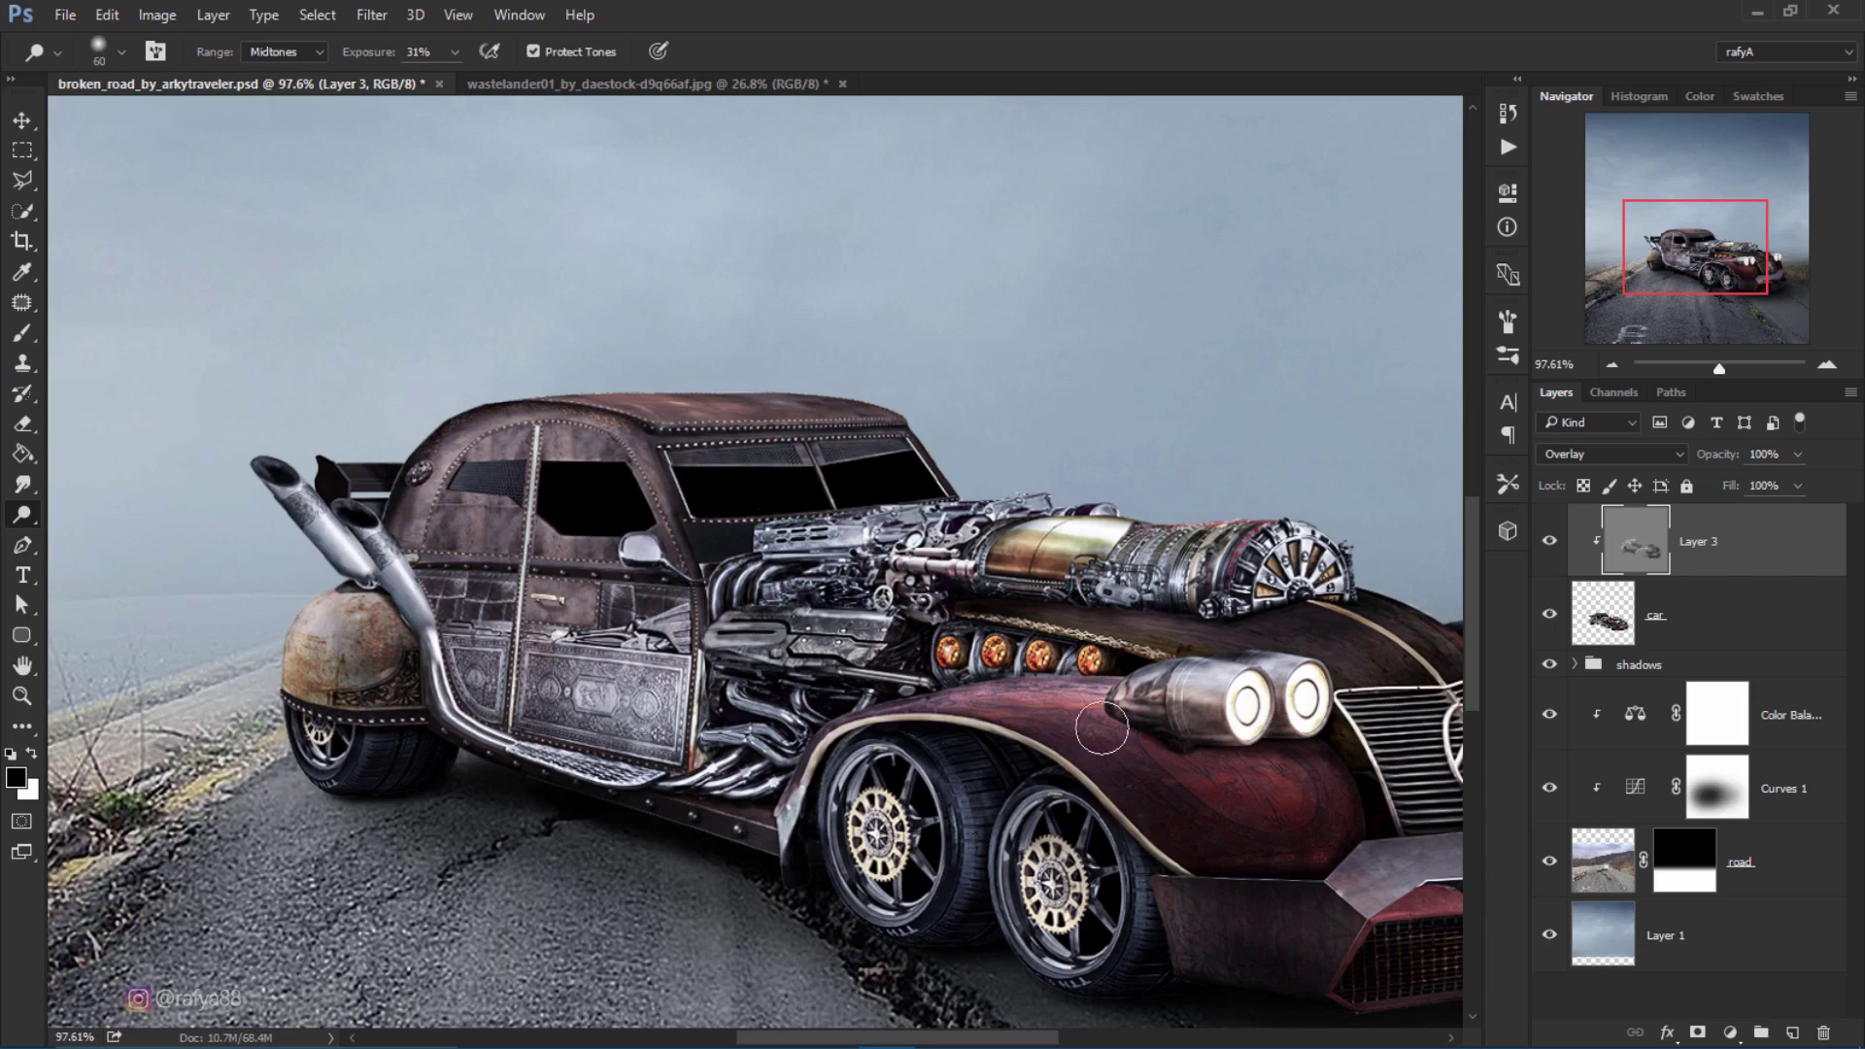
{"action": "key", "text": "ctrl+minus"}
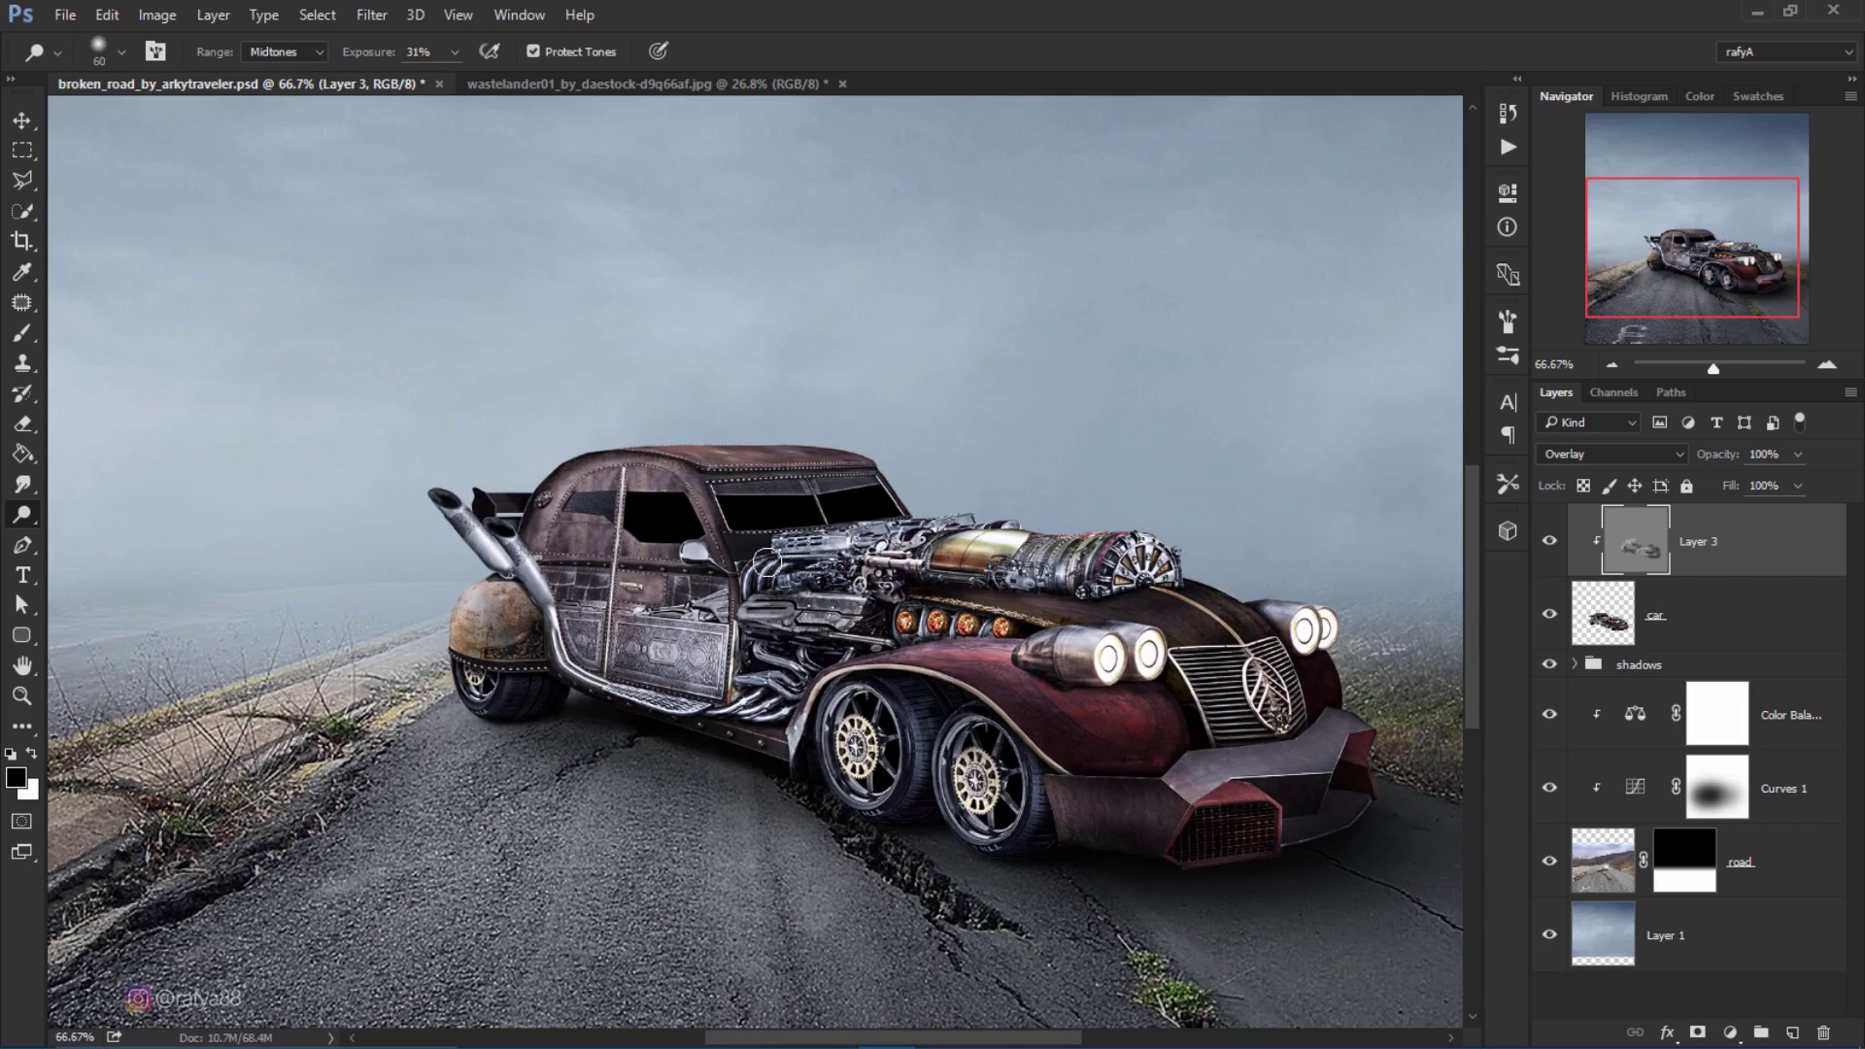
{"action": "scroll", "coordinate": [767, 561], "scroll_direction": "down", "scroll_amount": 3}
{"action": "left_click", "coordinate": [1549, 541]}
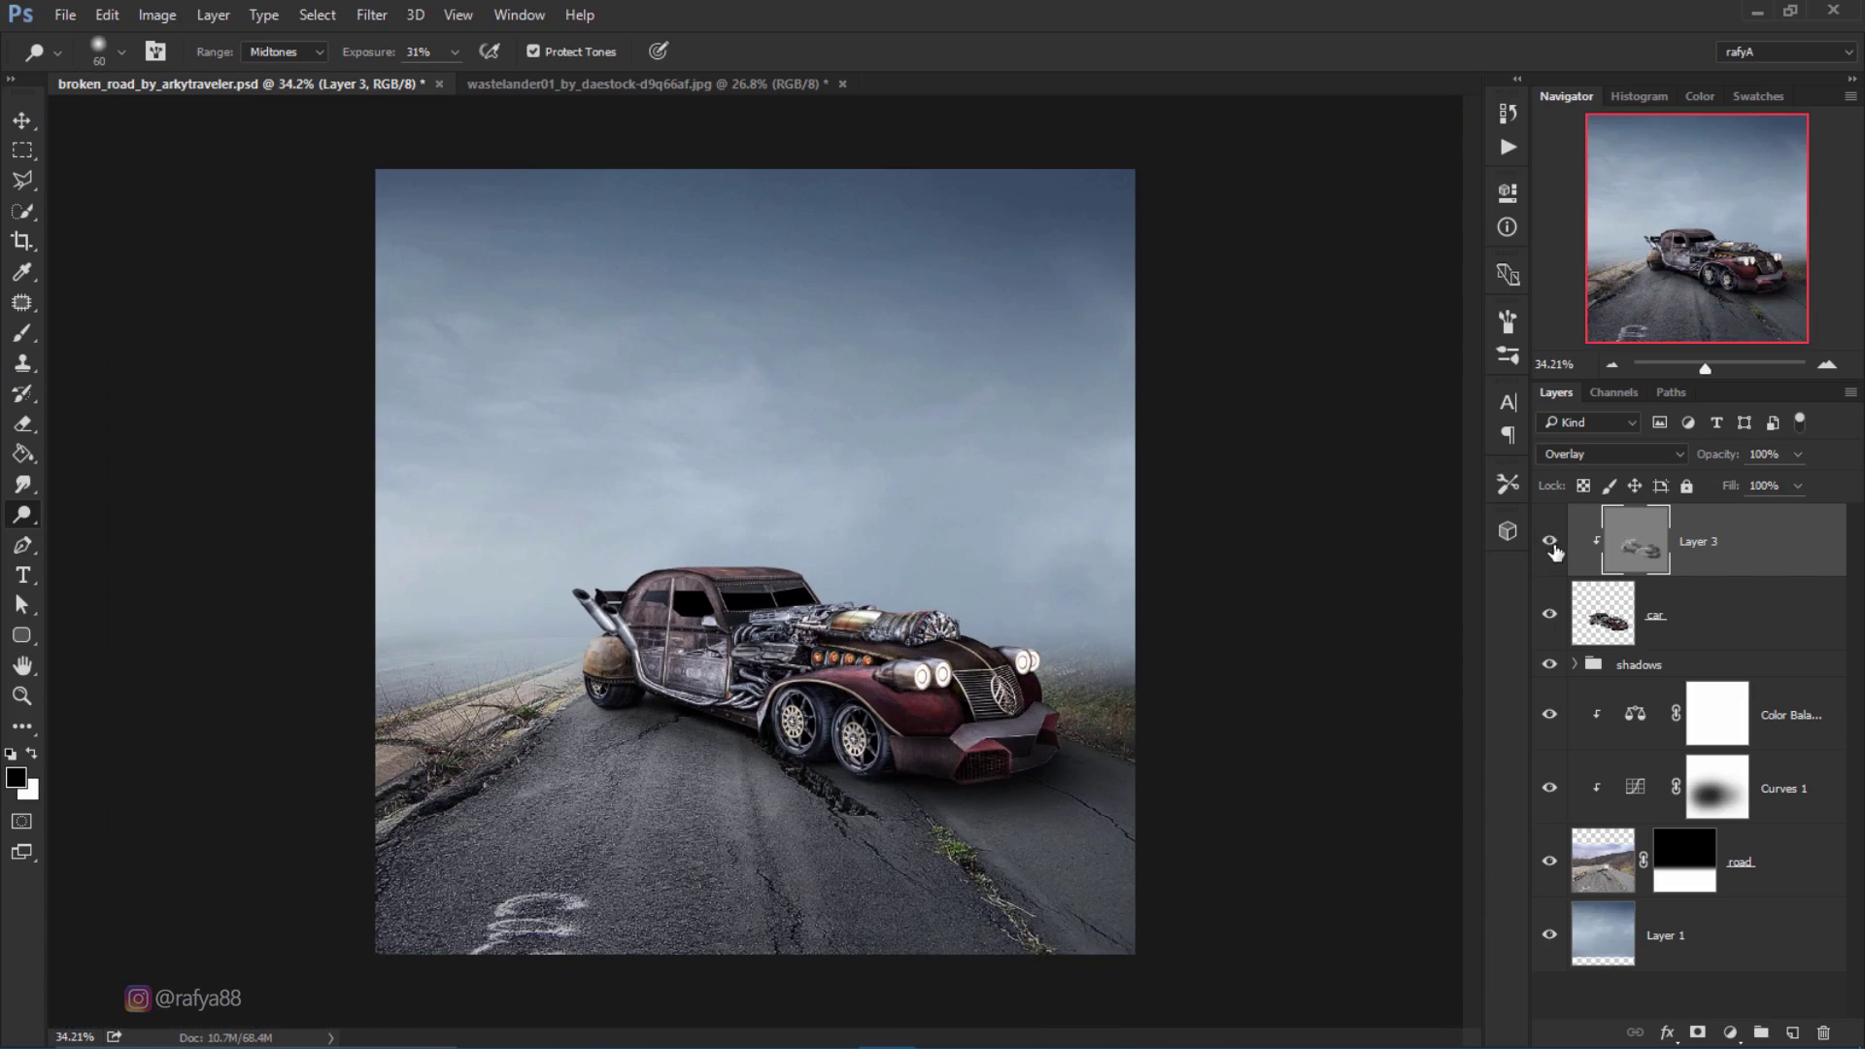
{"action": "left_click", "coordinate": [1549, 541]}
{"action": "left_click", "coordinate": [1550, 541]}
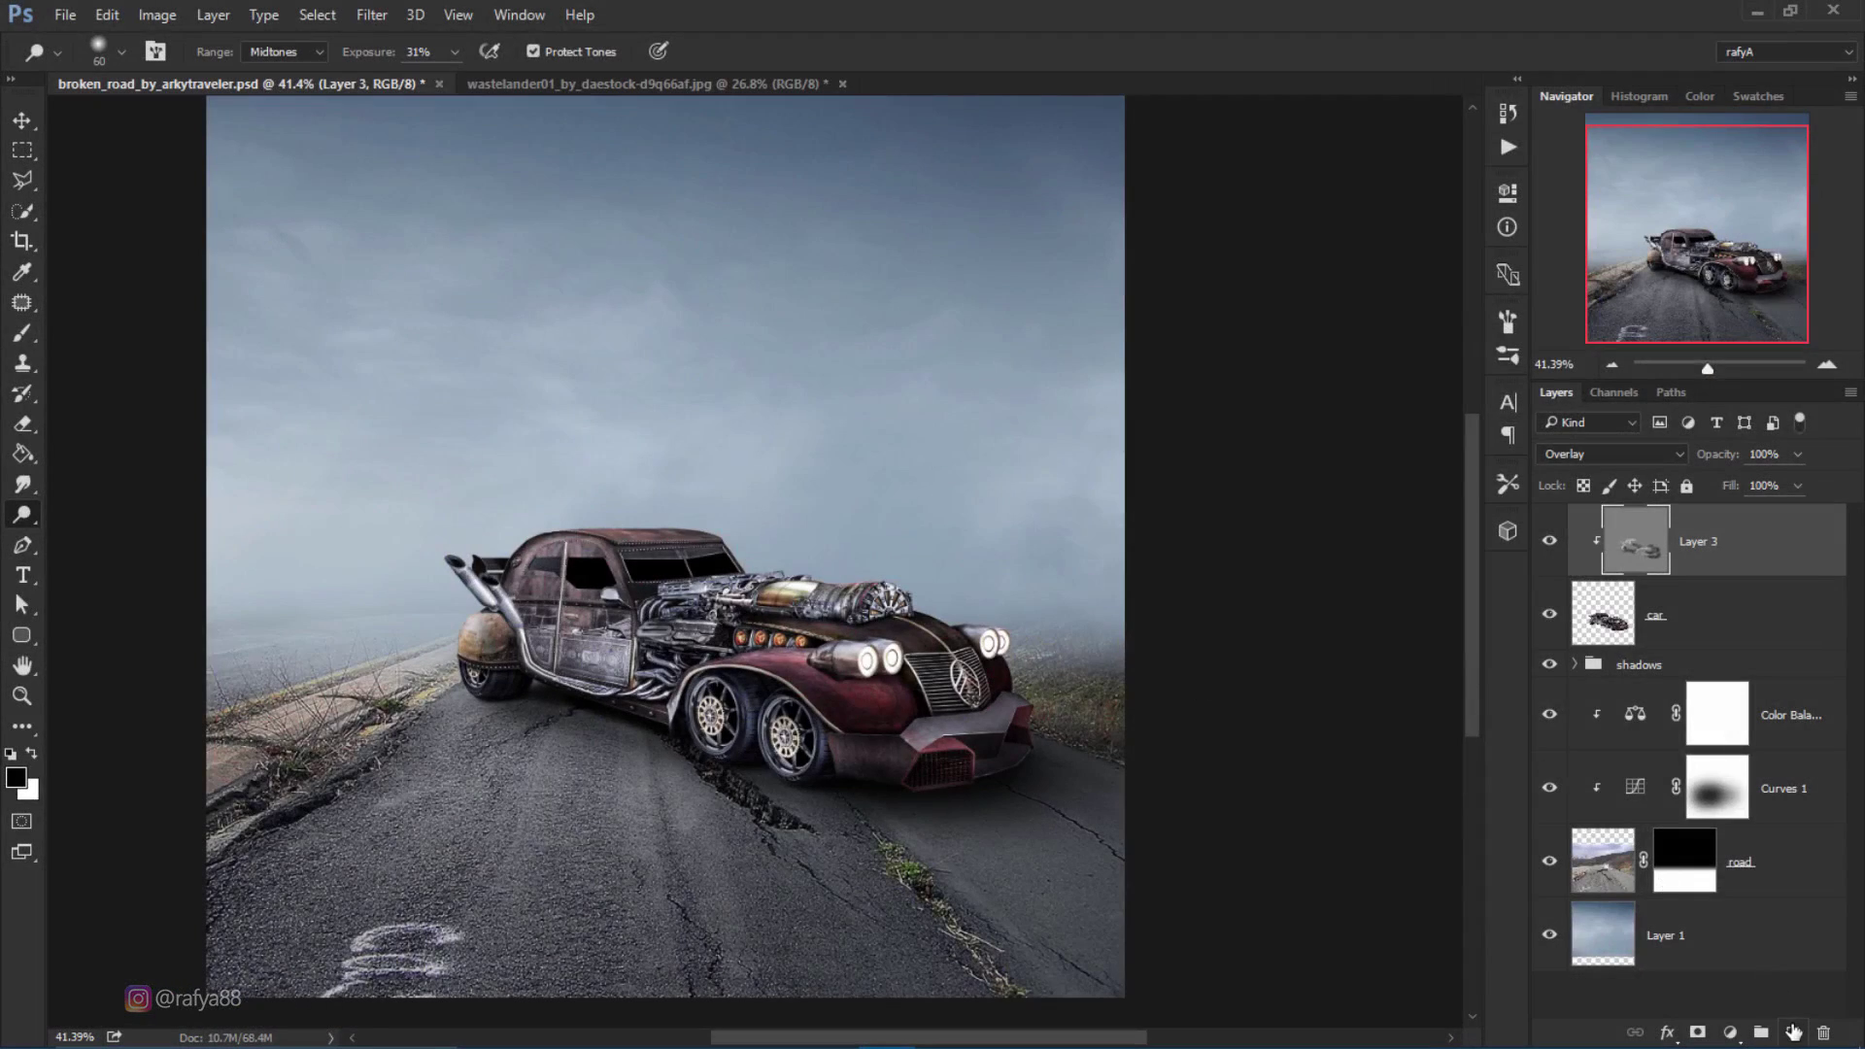
Step: Add Layer 4 and set a medium soft brush to a light blue-grey sampled from the sky
{"action": "left_click", "coordinate": [1793, 1031]}
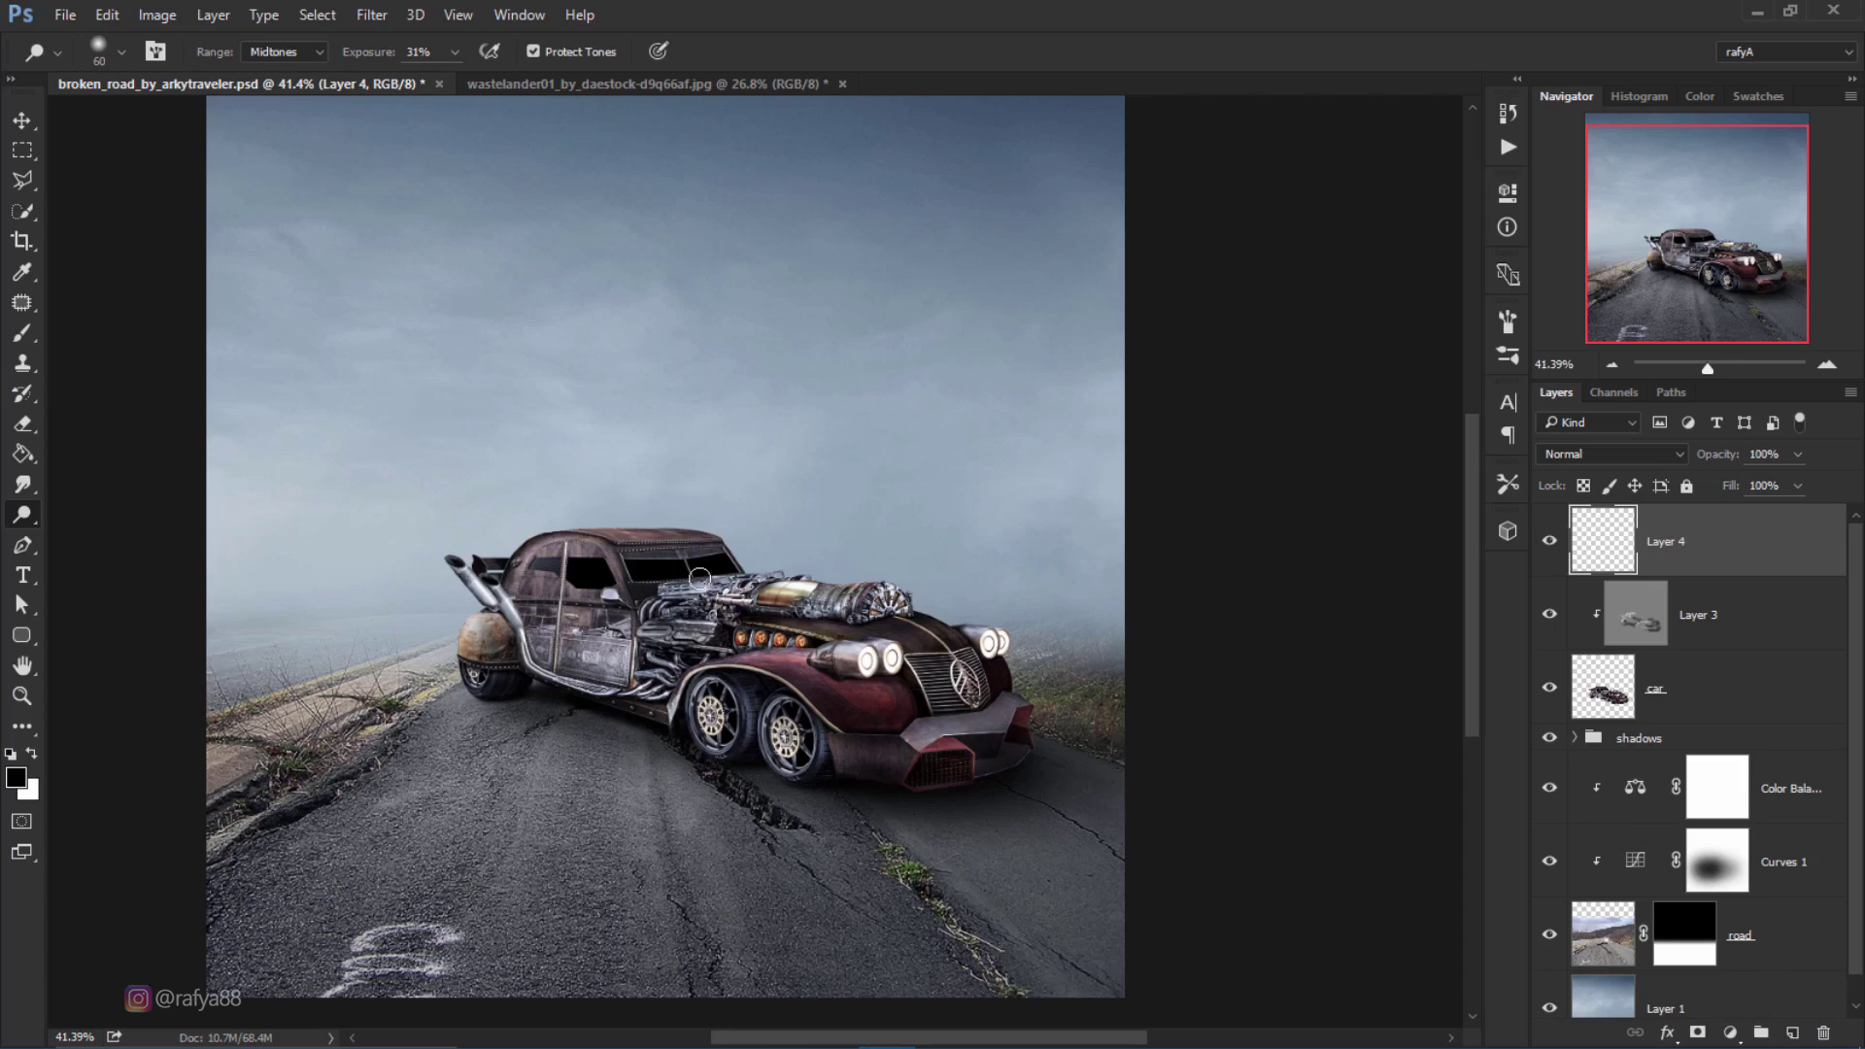
{"action": "scroll", "coordinate": [699, 579], "scroll_direction": "down", "scroll_amount": 1}
{"action": "left_click", "coordinate": [23, 334]}
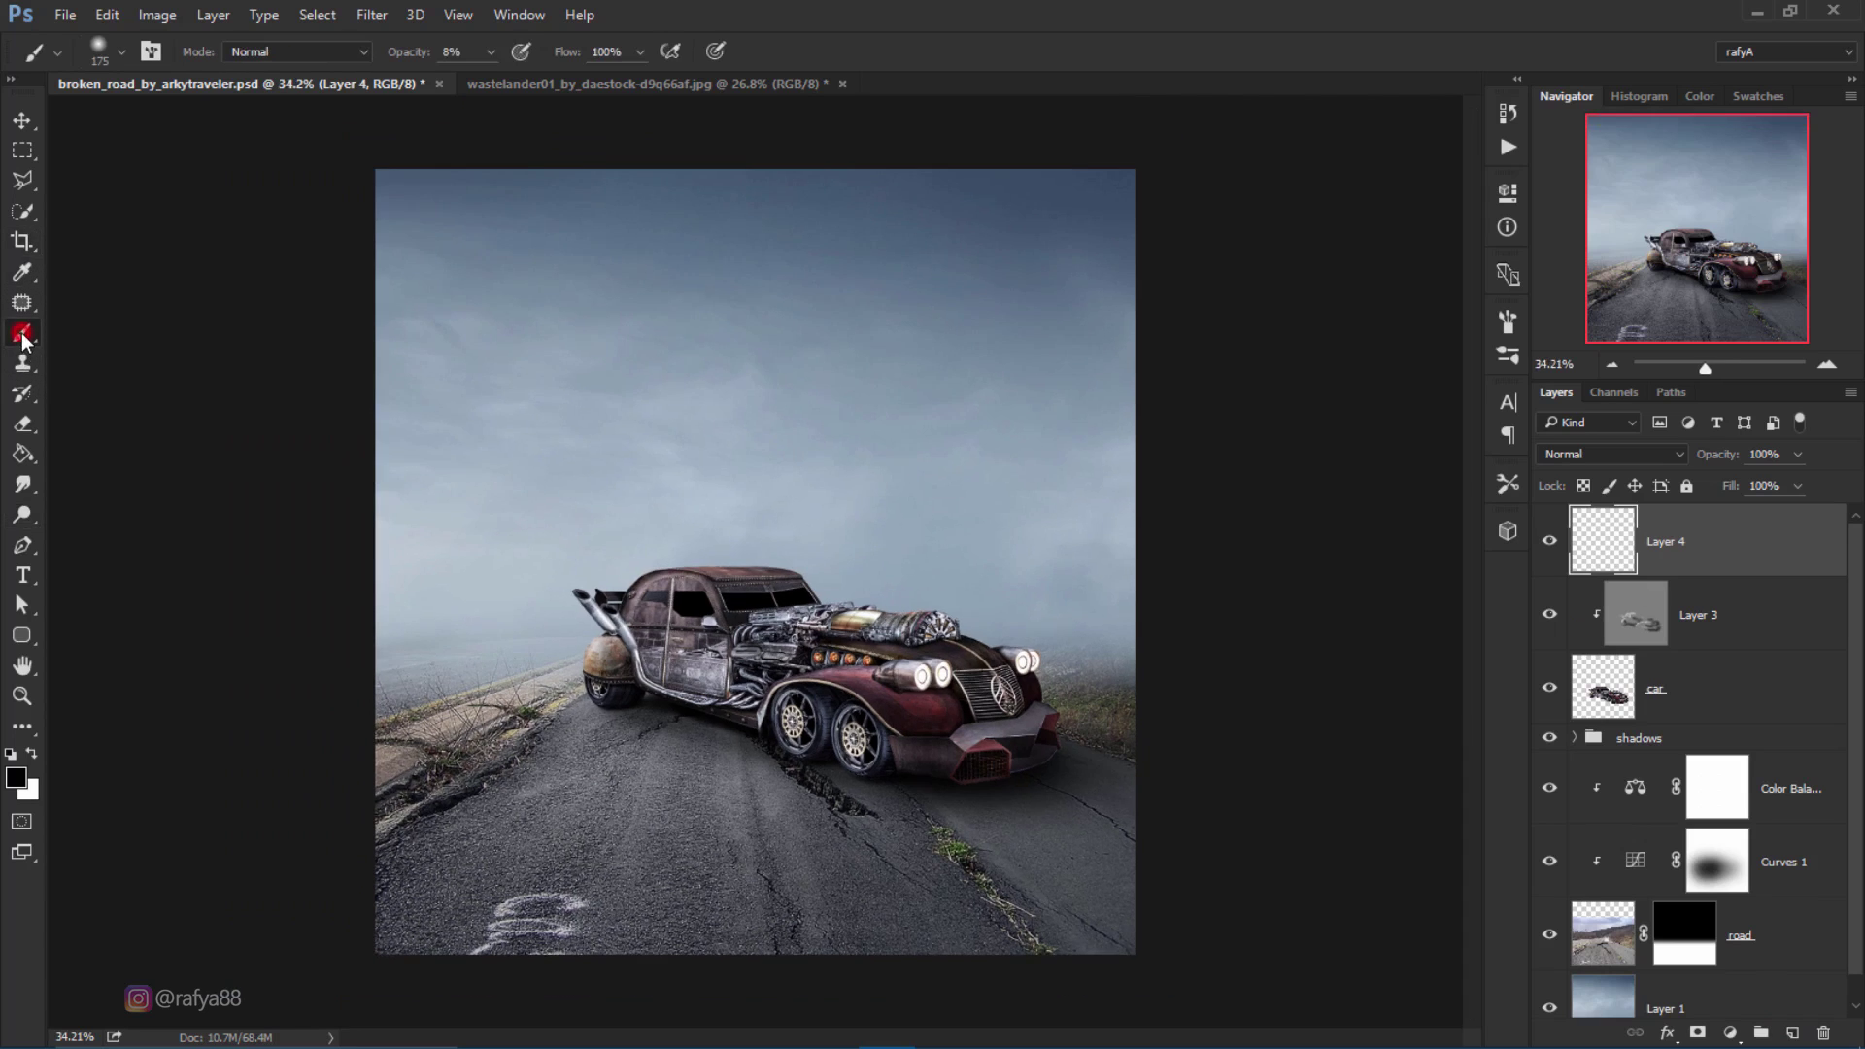
{"action": "scroll", "coordinate": [155, 671], "scroll_direction": "up", "scroll_amount": 2}
{"action": "left_click", "coordinate": [16, 777]}
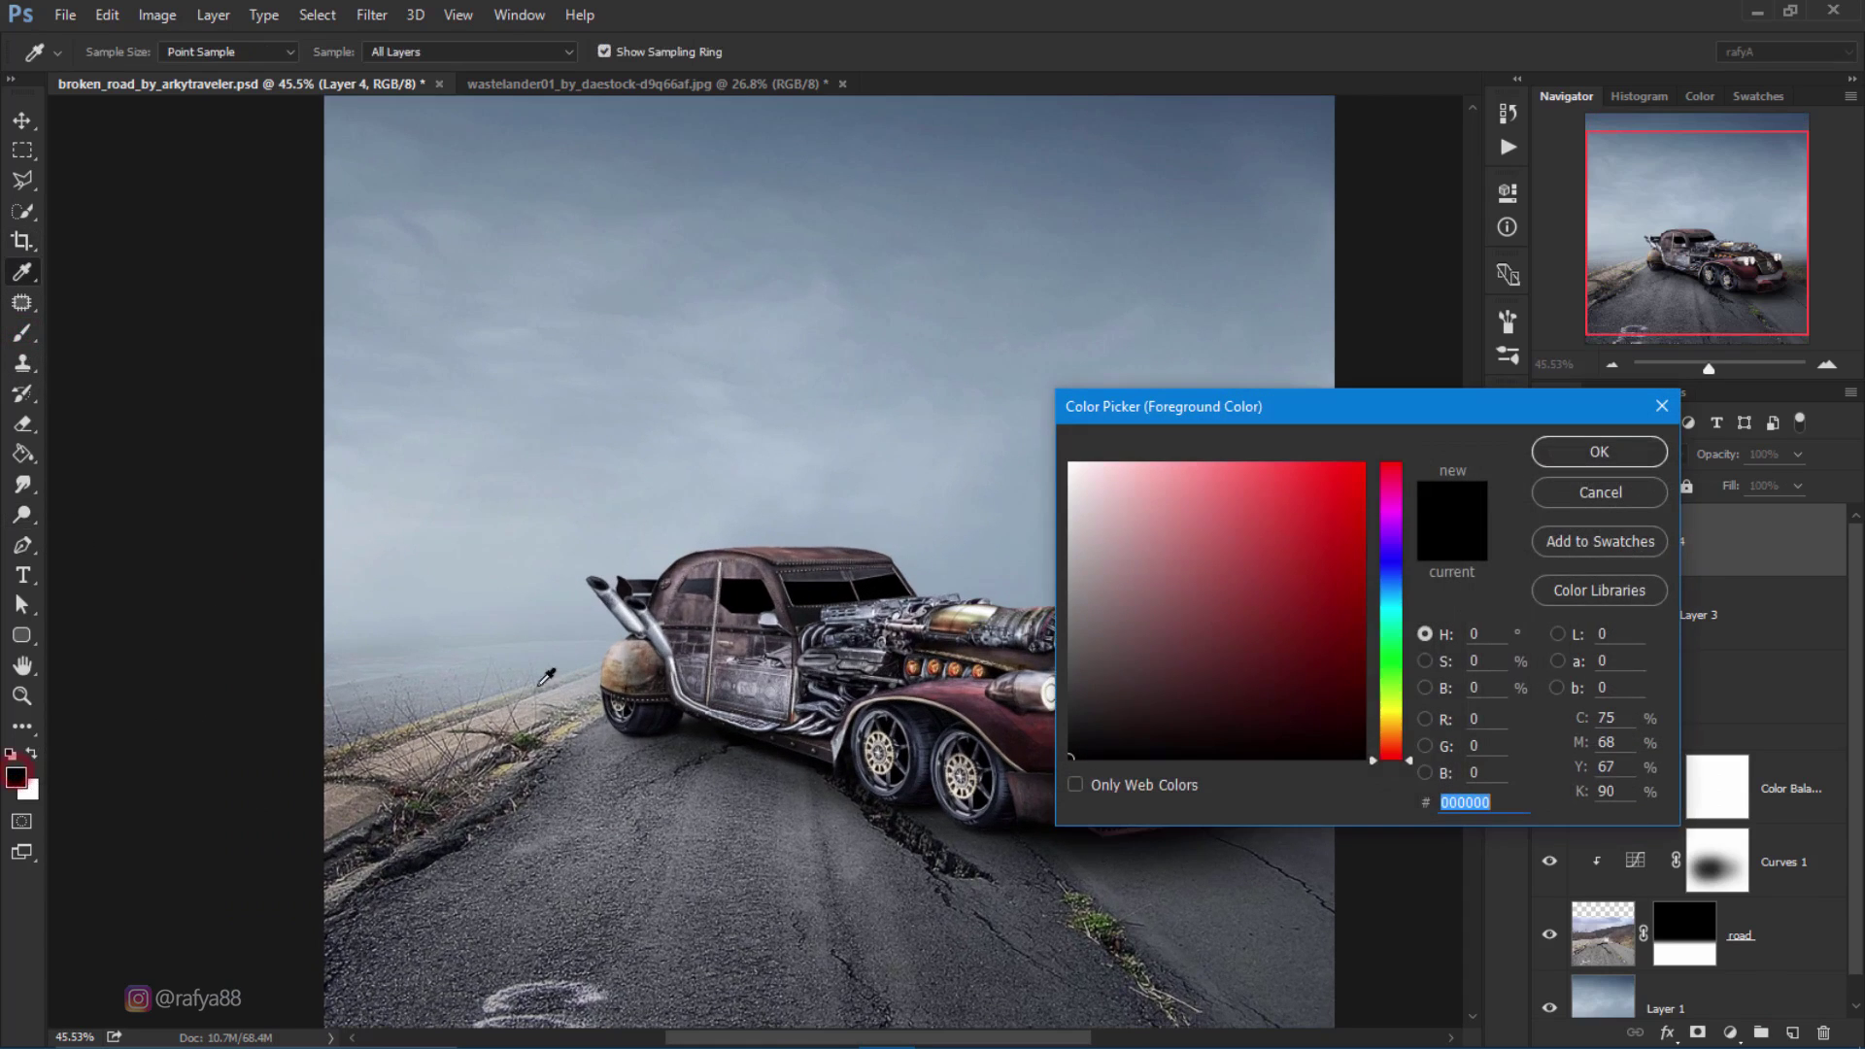
{"action": "left_click", "coordinate": [636, 523]}
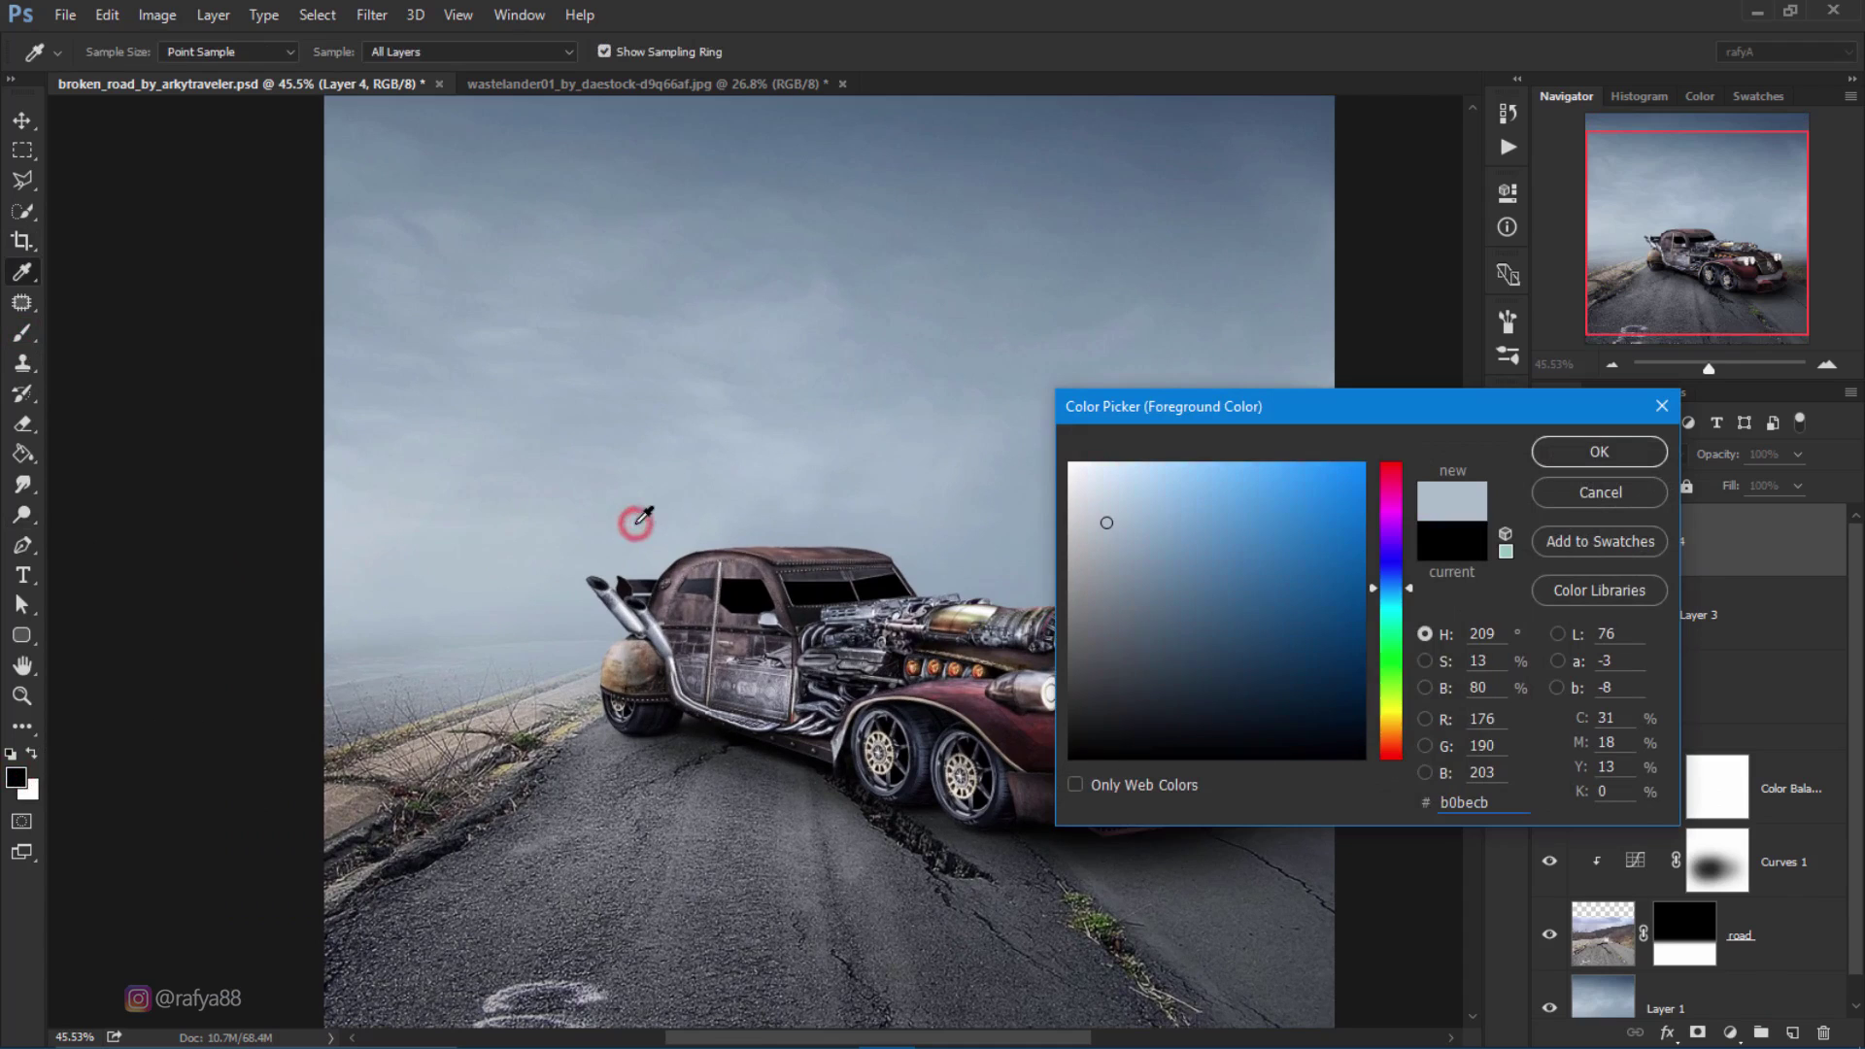
{"action": "left_click", "coordinate": [1564, 457]}
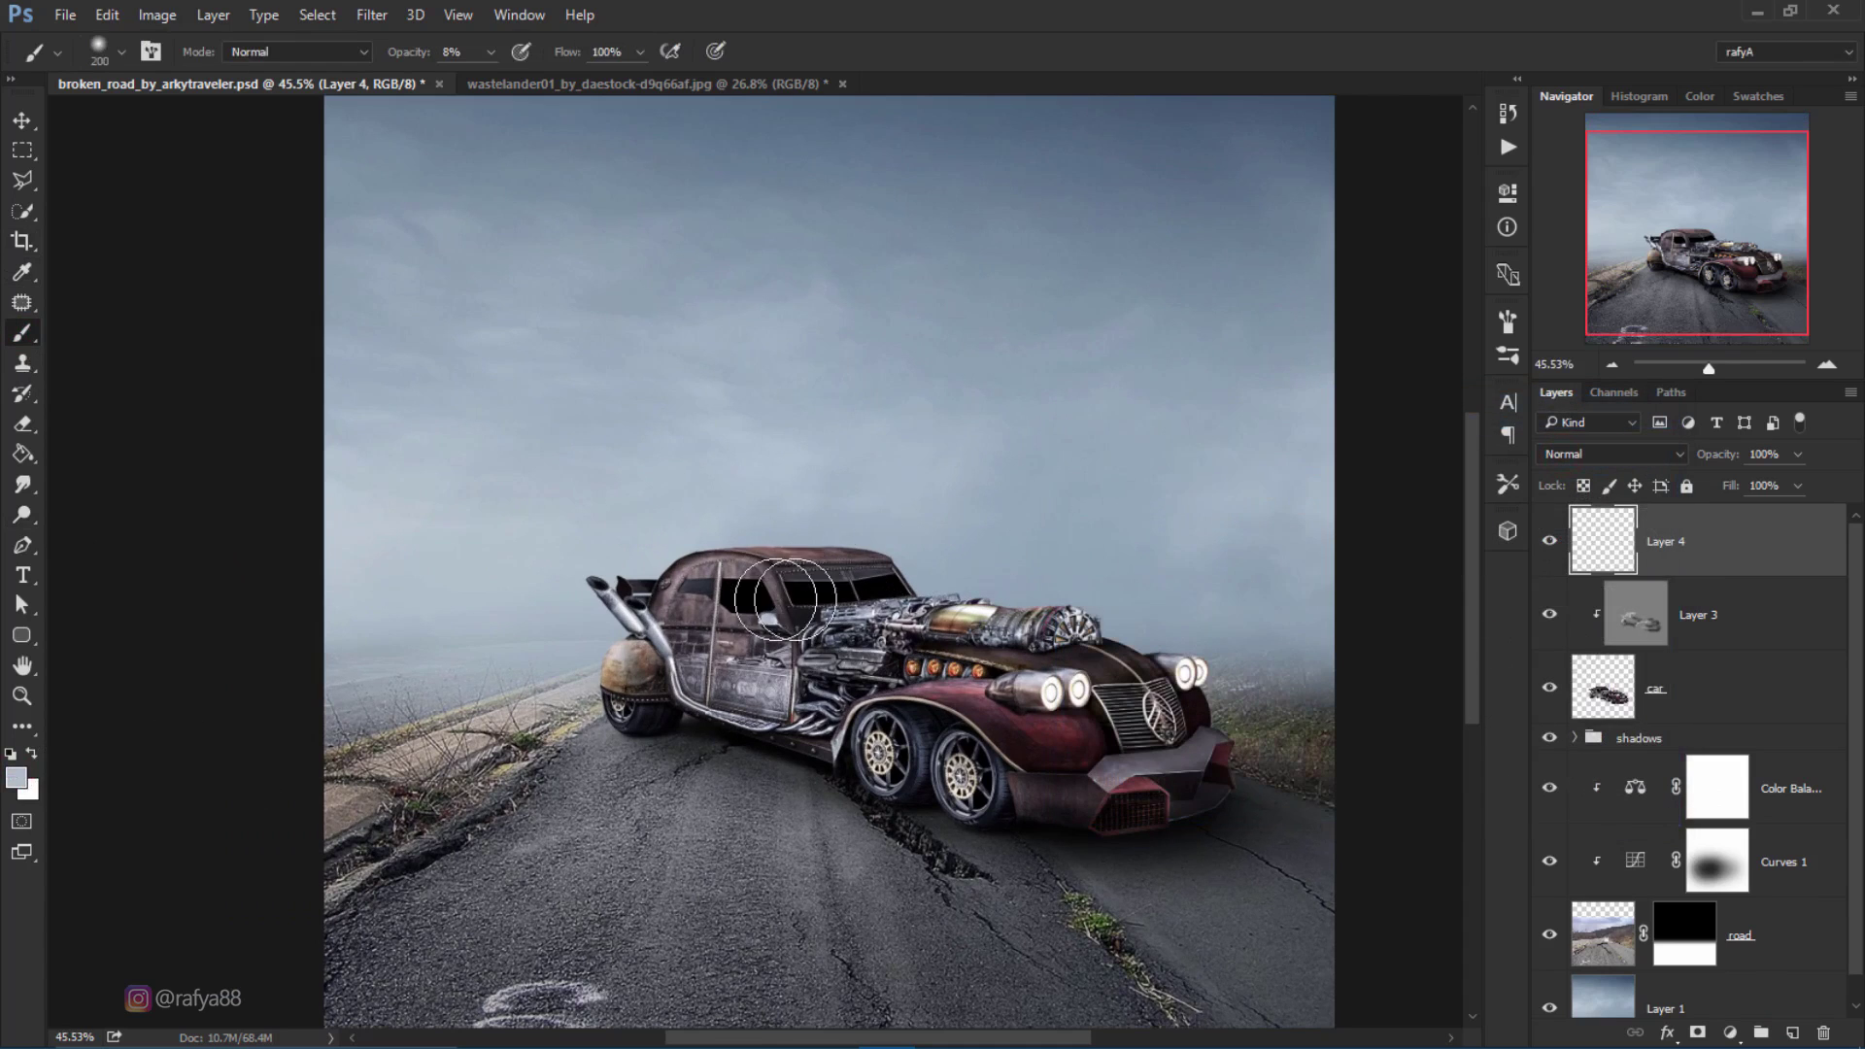
{"action": "key", "text": "bracketright"}
{"action": "key", "text": "bracketright"}
{"action": "key", "text": "bracketright"}
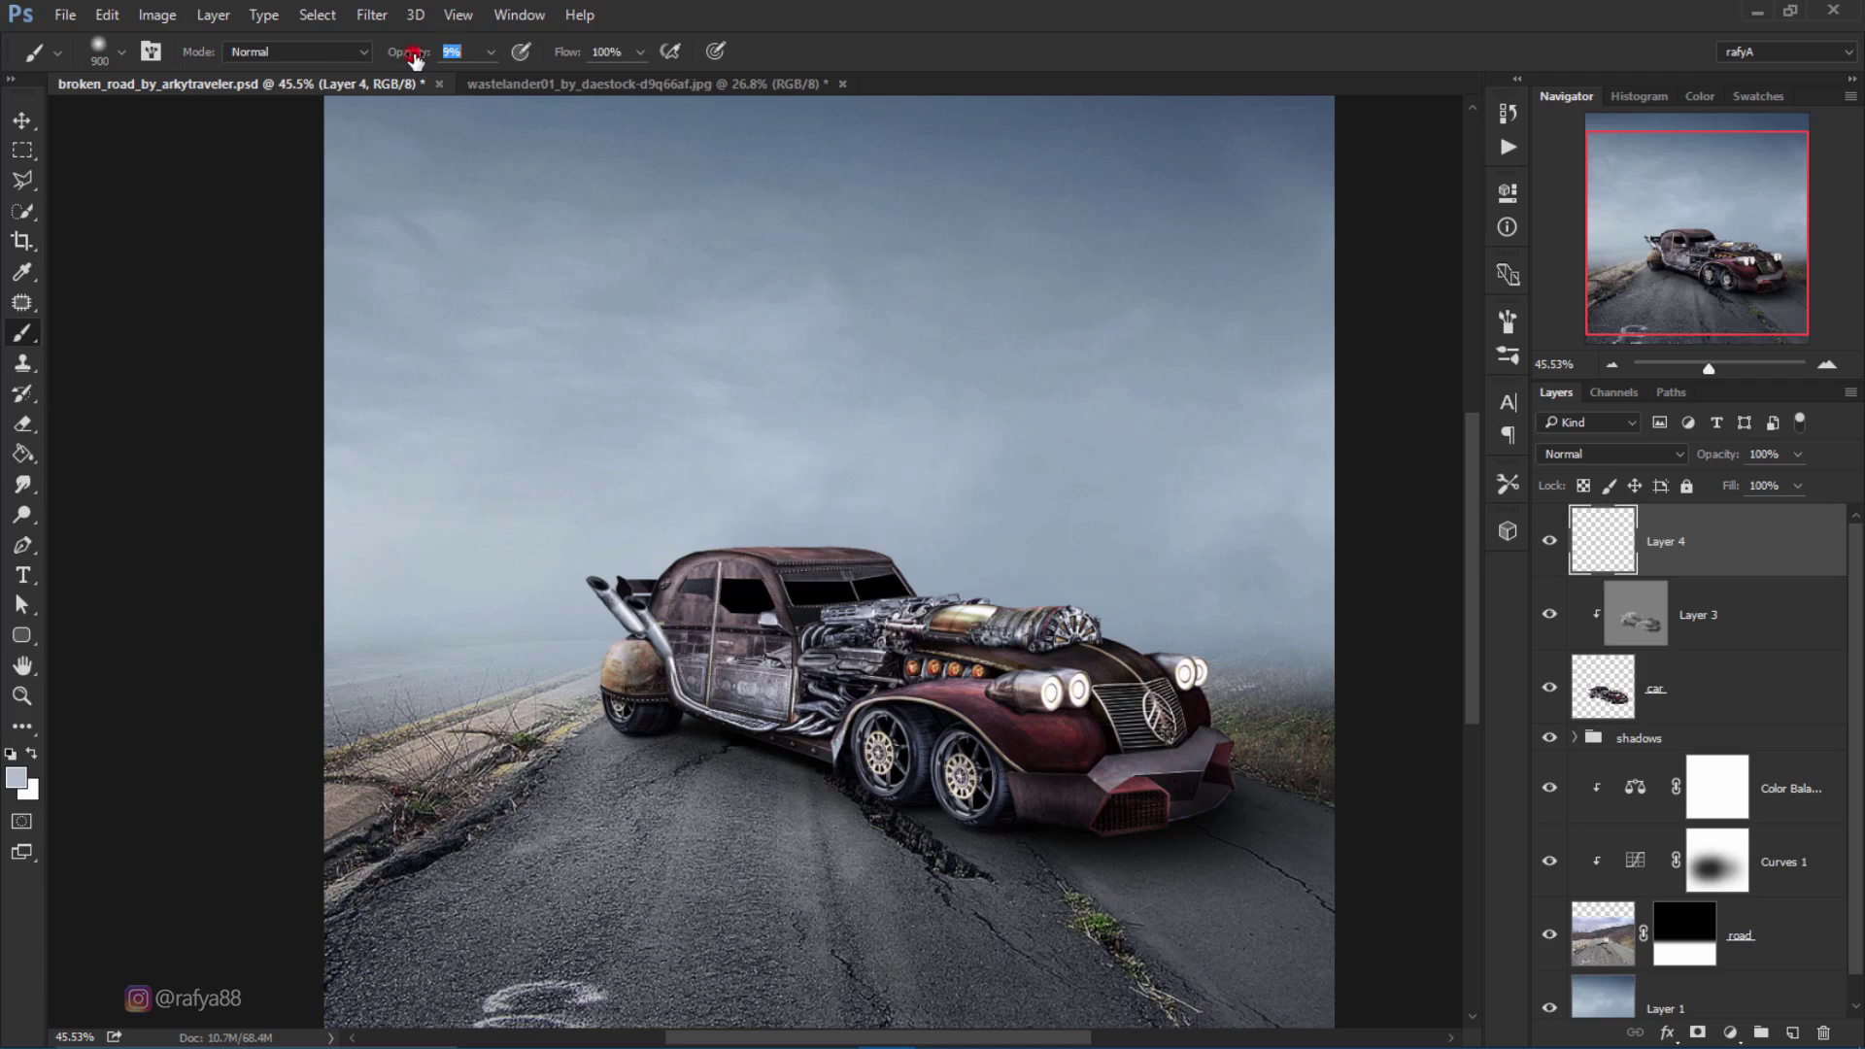
{"action": "key", "text": "bracketleft"}
{"action": "key", "text": "bracketleft"}
{"action": "key", "text": "bracketleft"}
{"action": "key", "text": "bracketleft"}
{"action": "key", "text": "bracketleft"}
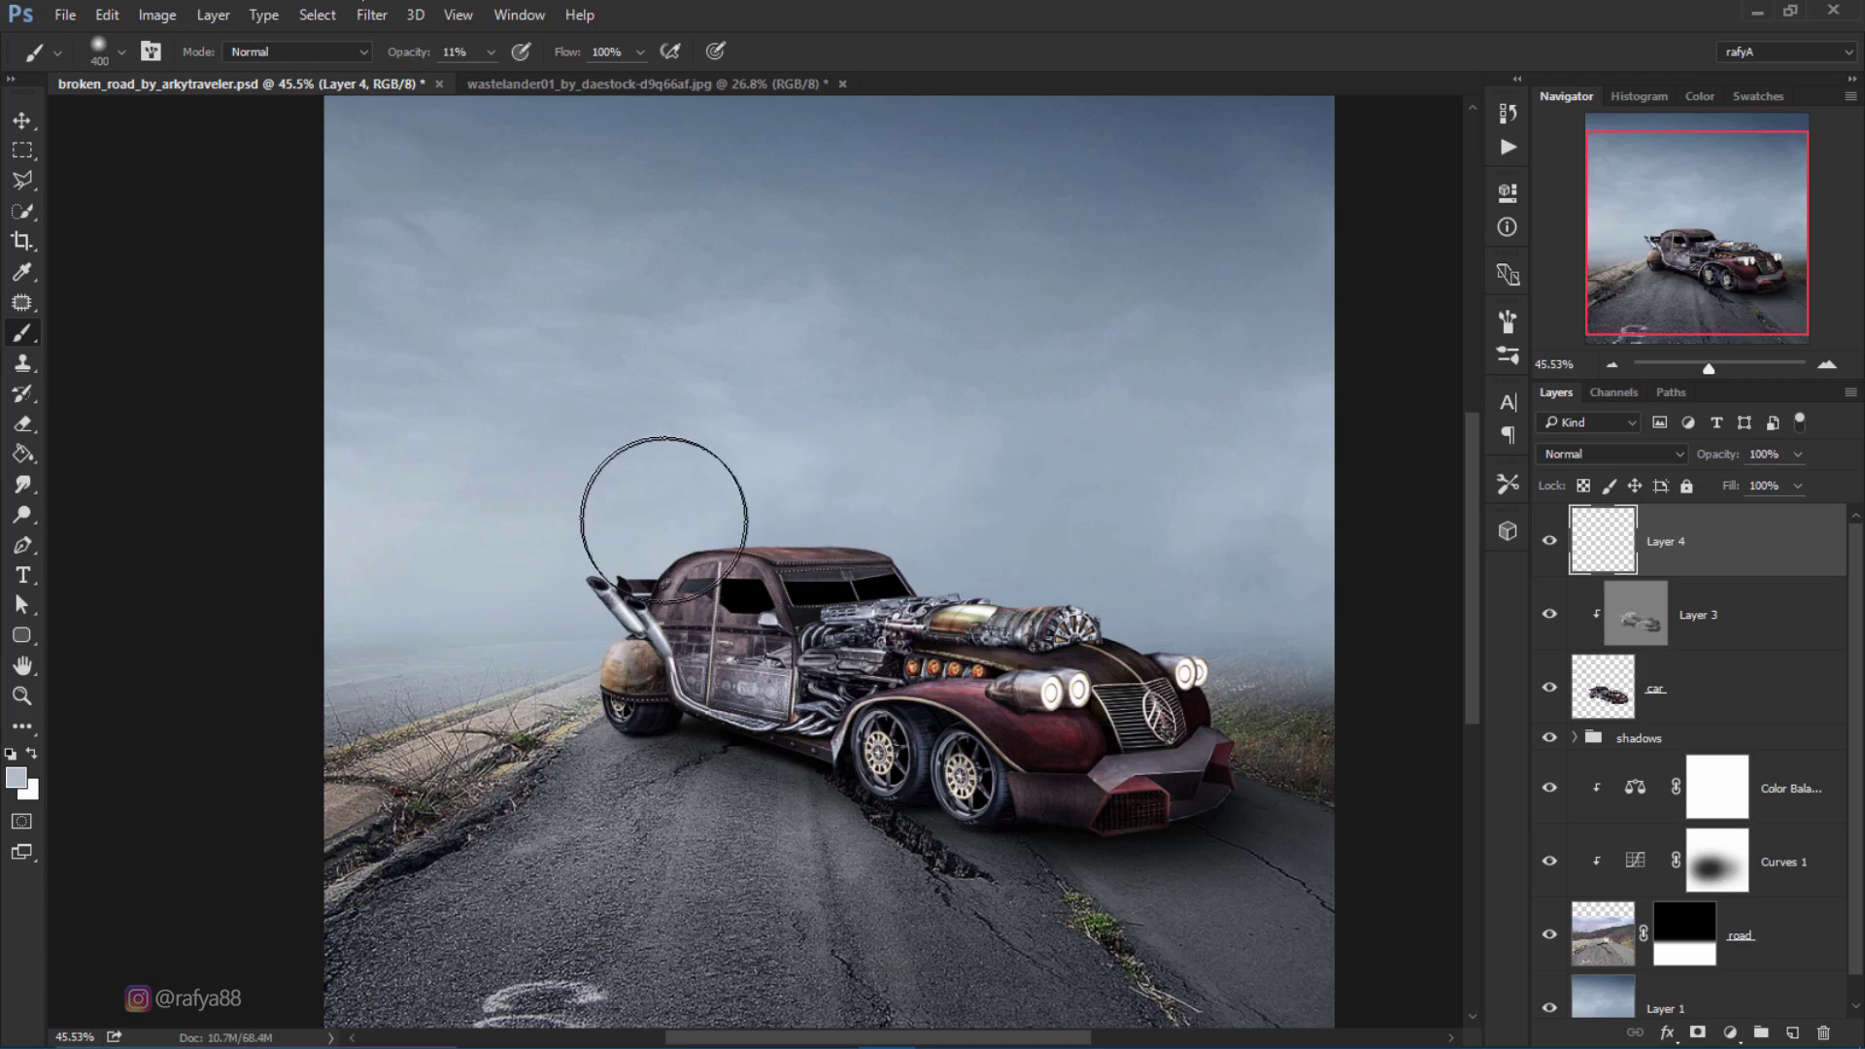
Step: Paint faint fog over the sky, rear fender and roof, discarding the hood stroke
{"action": "mouse_move", "coordinate": [569, 587]}
{"action": "left_mouse_down"}
{"action": "mouse_move", "coordinate": [680, 583]}
{"action": "mouse_move", "coordinate": [625, 563]}
{"action": "mouse_move", "coordinate": [429, 587]}
{"action": "mouse_move", "coordinate": [883, 521]}
{"action": "mouse_move", "coordinate": [853, 490]}
{"action": "mouse_move", "coordinate": [774, 532]}
{"action": "mouse_move", "coordinate": [1091, 541]}
{"action": "mouse_move", "coordinate": [1051, 576]}
{"action": "mouse_move", "coordinate": [999, 541]}
{"action": "mouse_move", "coordinate": [1241, 596]}
{"action": "mouse_move", "coordinate": [1226, 632]}
{"action": "left_mouse_up"}
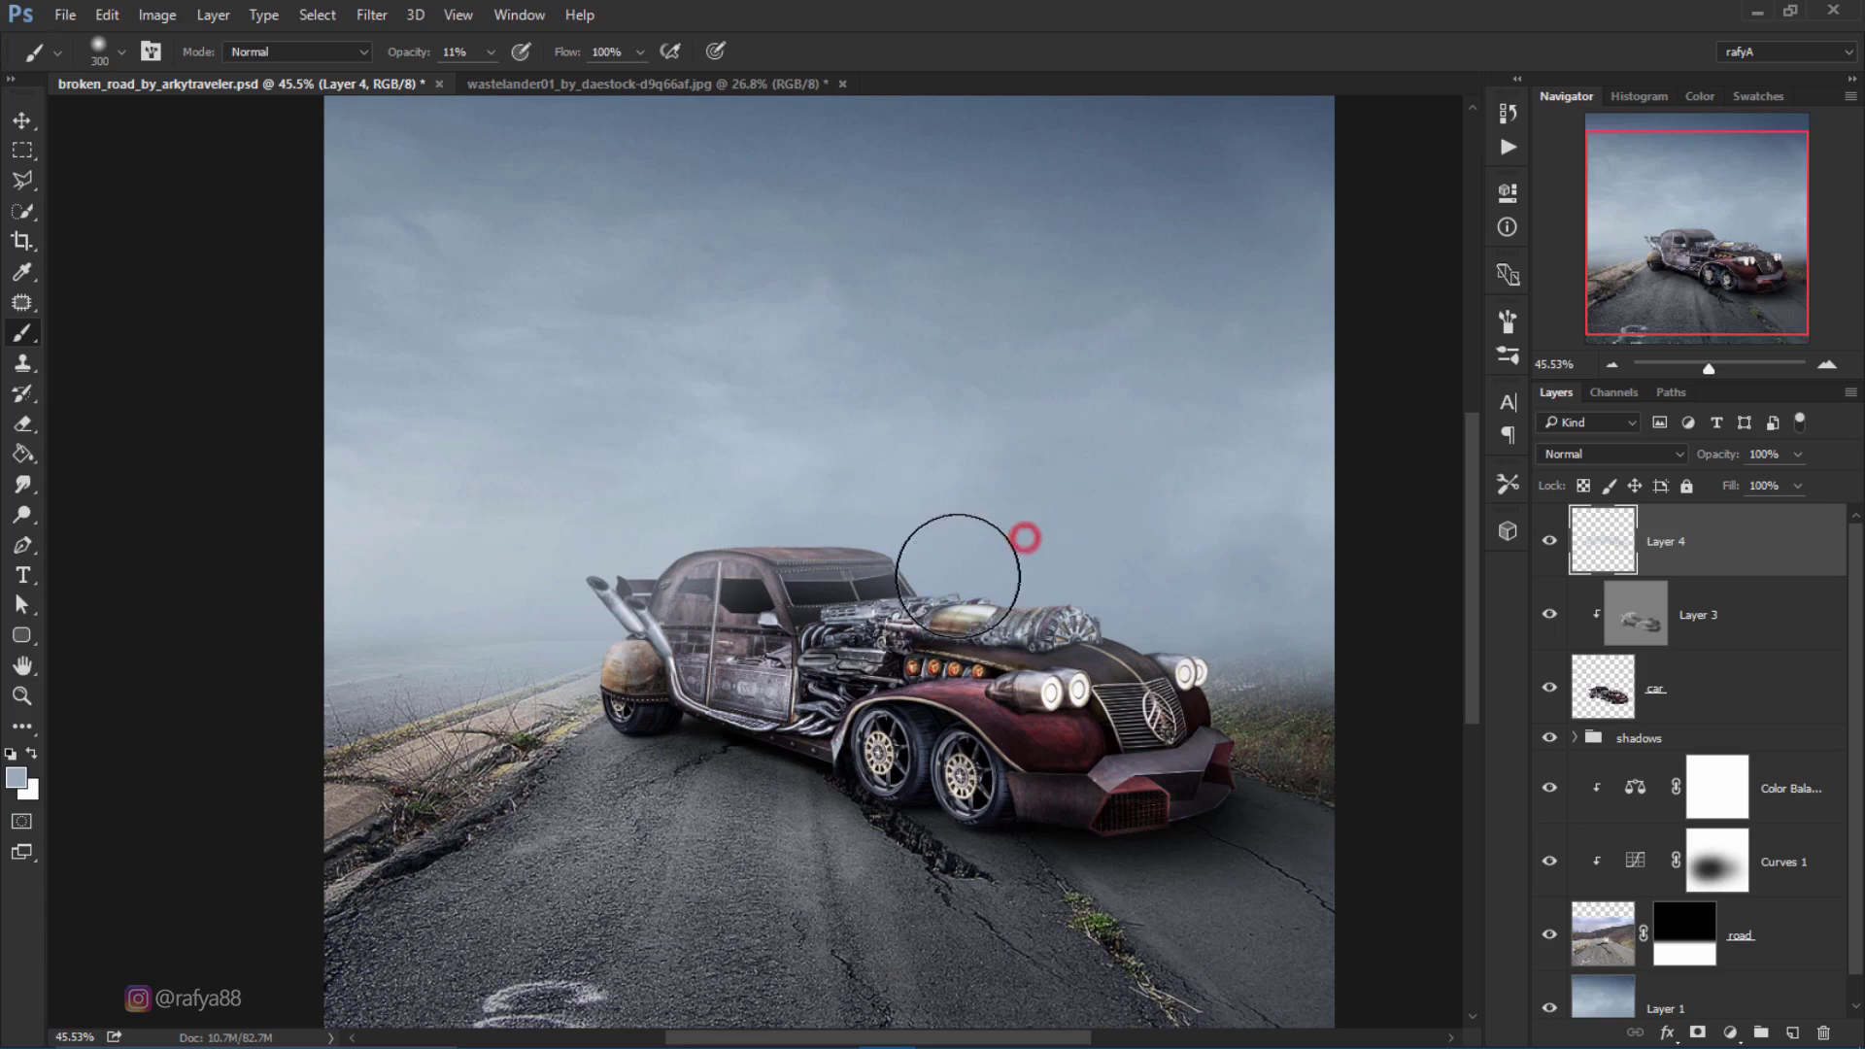
{"action": "left_click", "coordinate": [575, 546]}
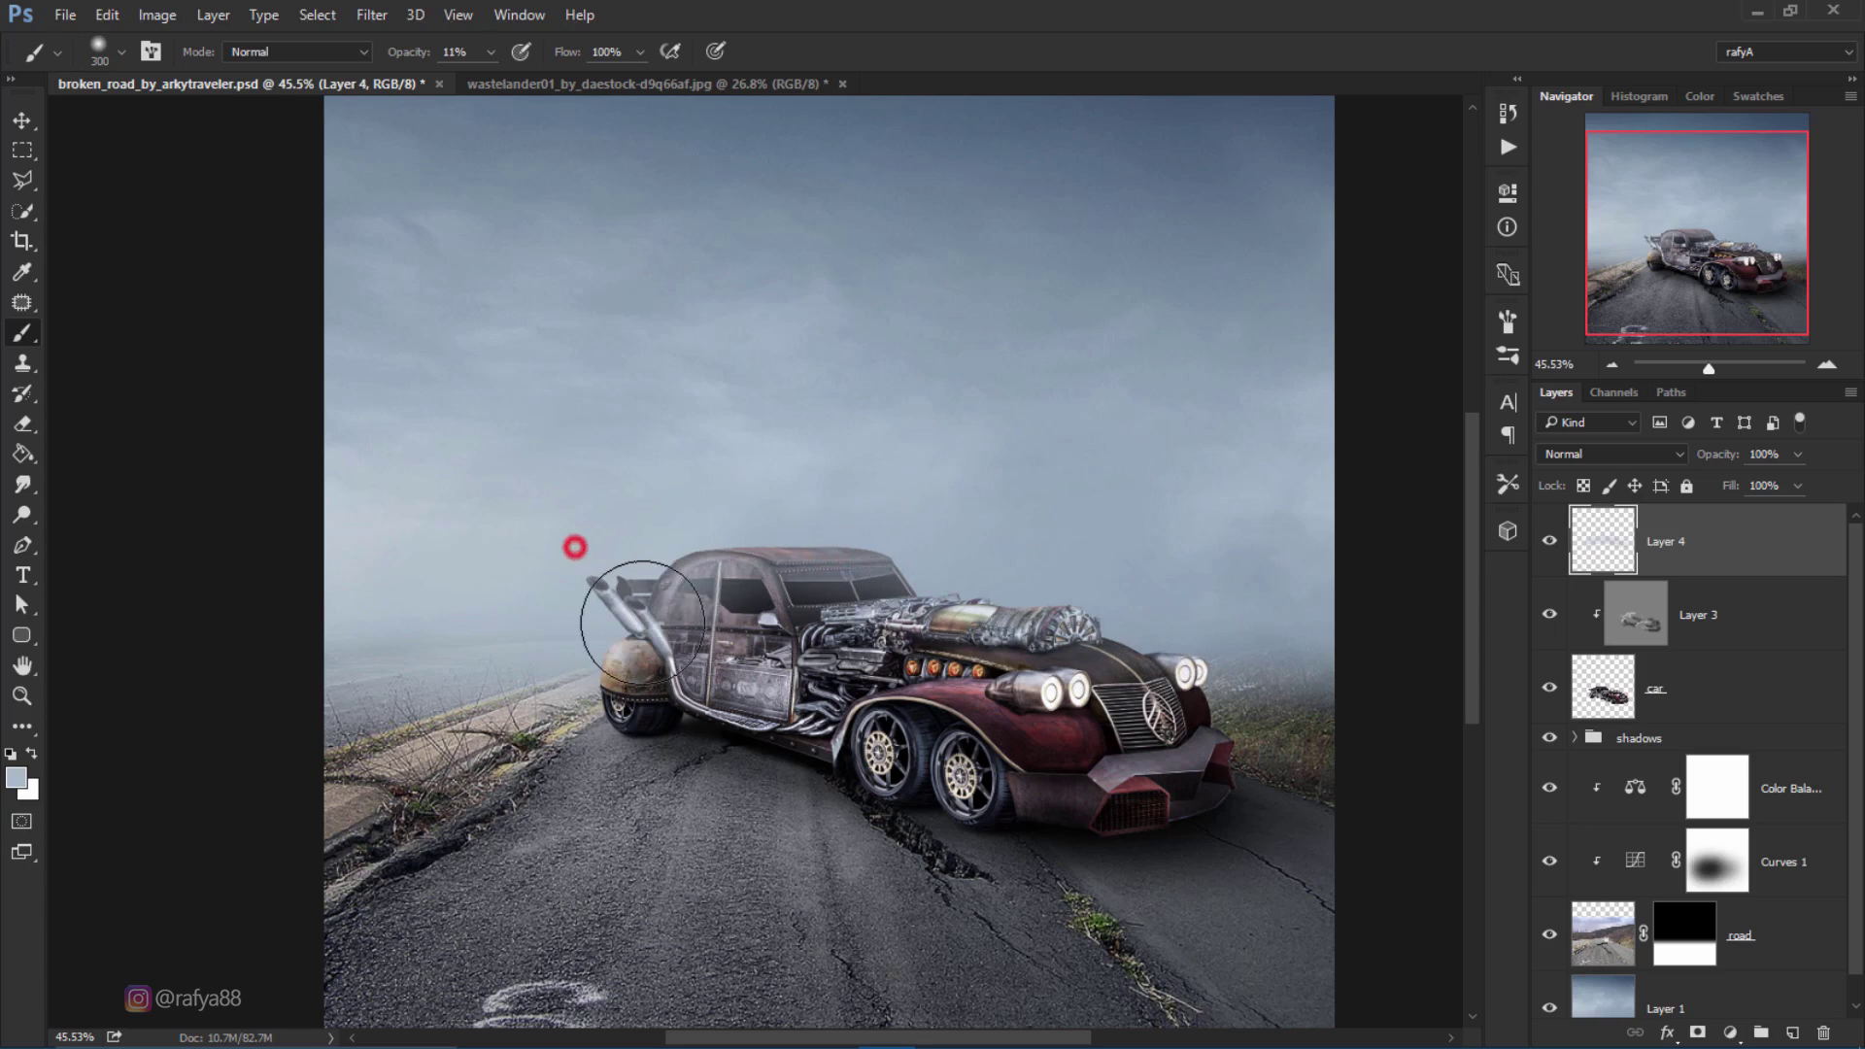
{"action": "mouse_move", "coordinate": [642, 621]}
{"action": "left_mouse_down"}
{"action": "mouse_move", "coordinate": [558, 625]}
{"action": "mouse_move", "coordinate": [575, 645]}
{"action": "mouse_move", "coordinate": [341, 645]}
{"action": "mouse_move", "coordinate": [564, 671]}
{"action": "mouse_move", "coordinate": [1042, 625]}
{"action": "mouse_move", "coordinate": [1304, 653]}
{"action": "left_mouse_up"}
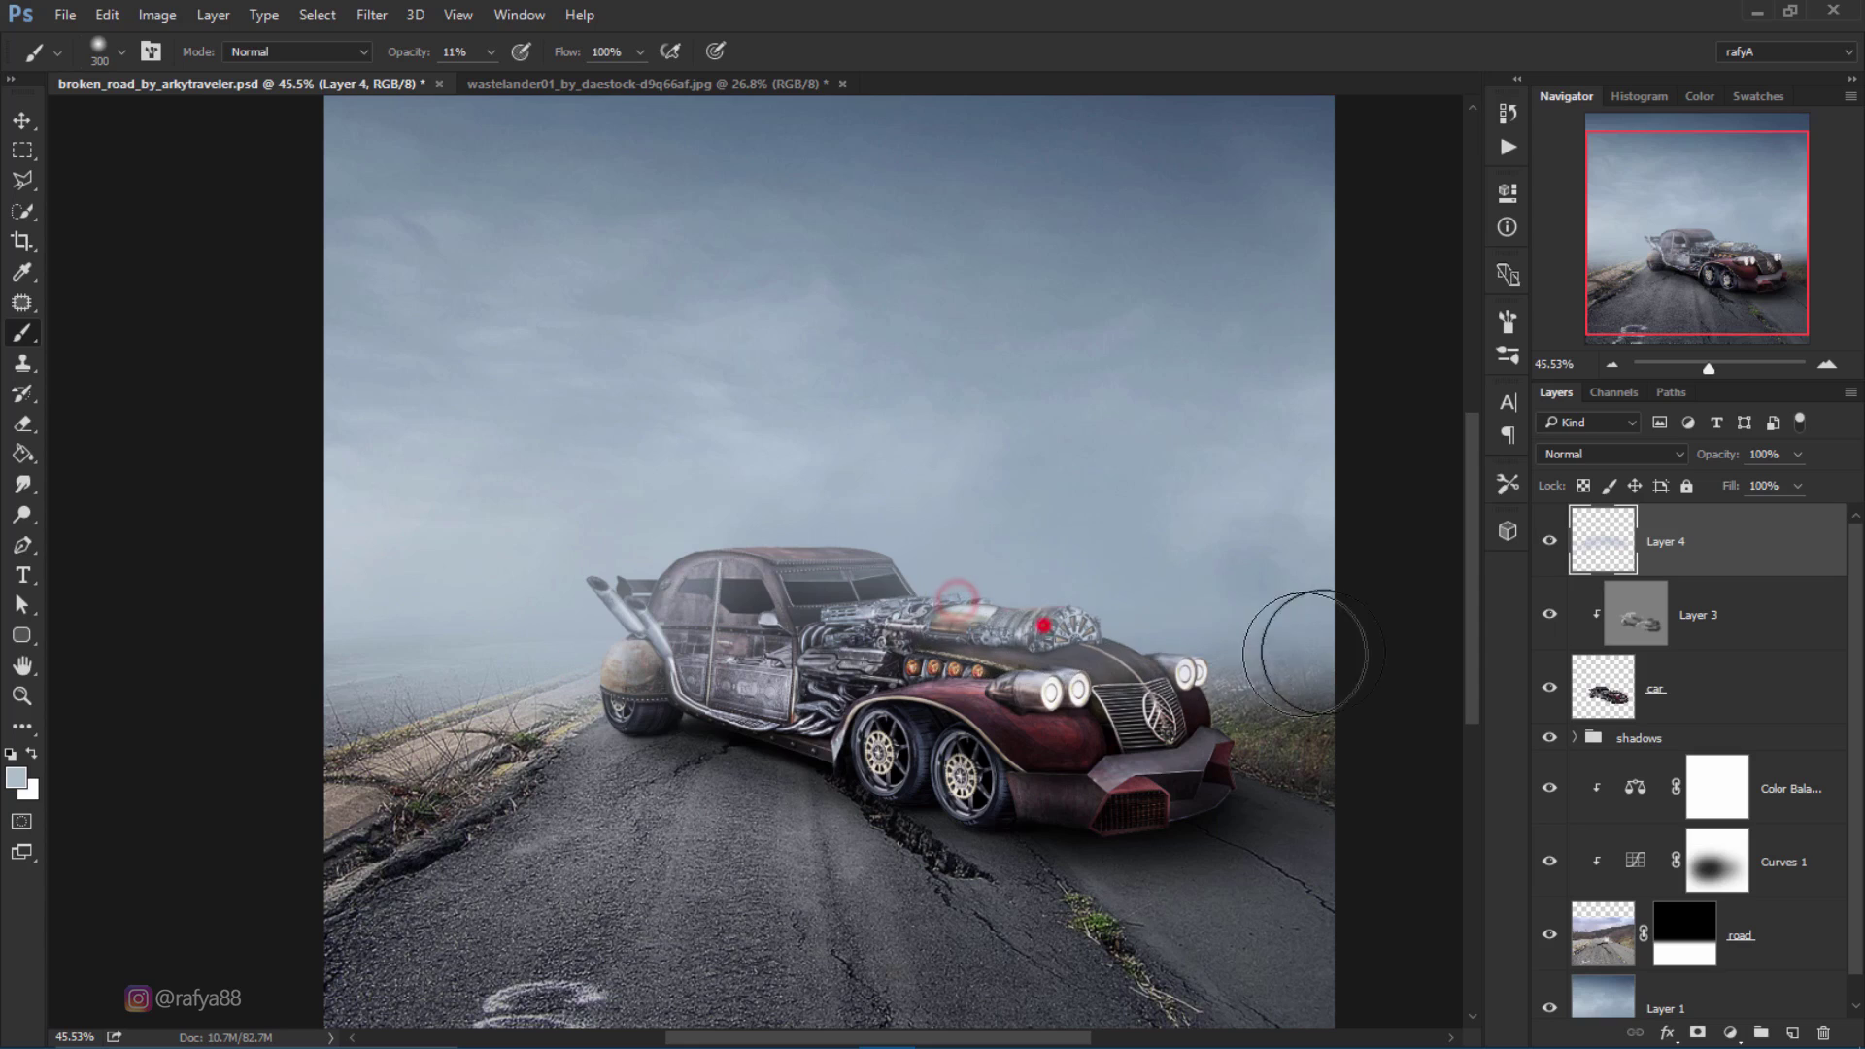
{"action": "mouse_move", "coordinate": [1214, 554]}
{"action": "left_mouse_down"}
{"action": "mouse_move", "coordinate": [1104, 661]}
{"action": "mouse_move", "coordinate": [1016, 674]}
{"action": "left_mouse_up"}
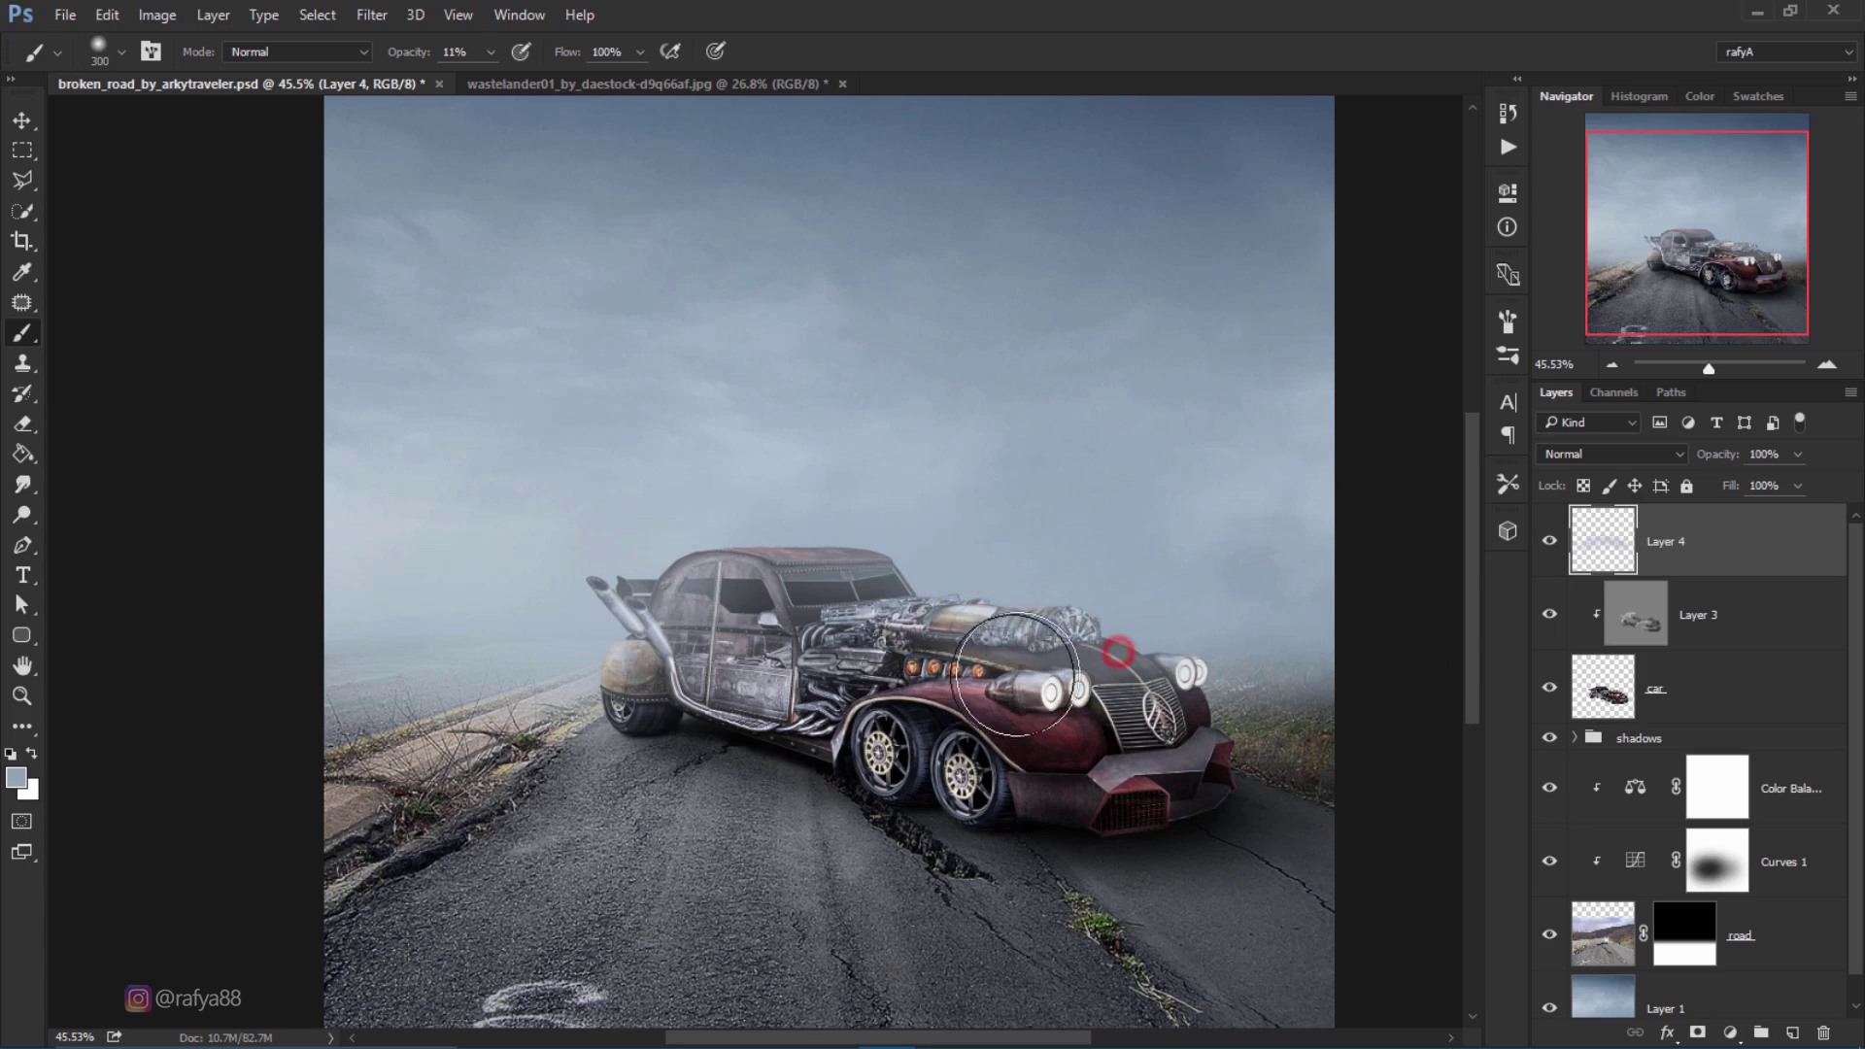
{"action": "key", "text": "ctrl+z"}
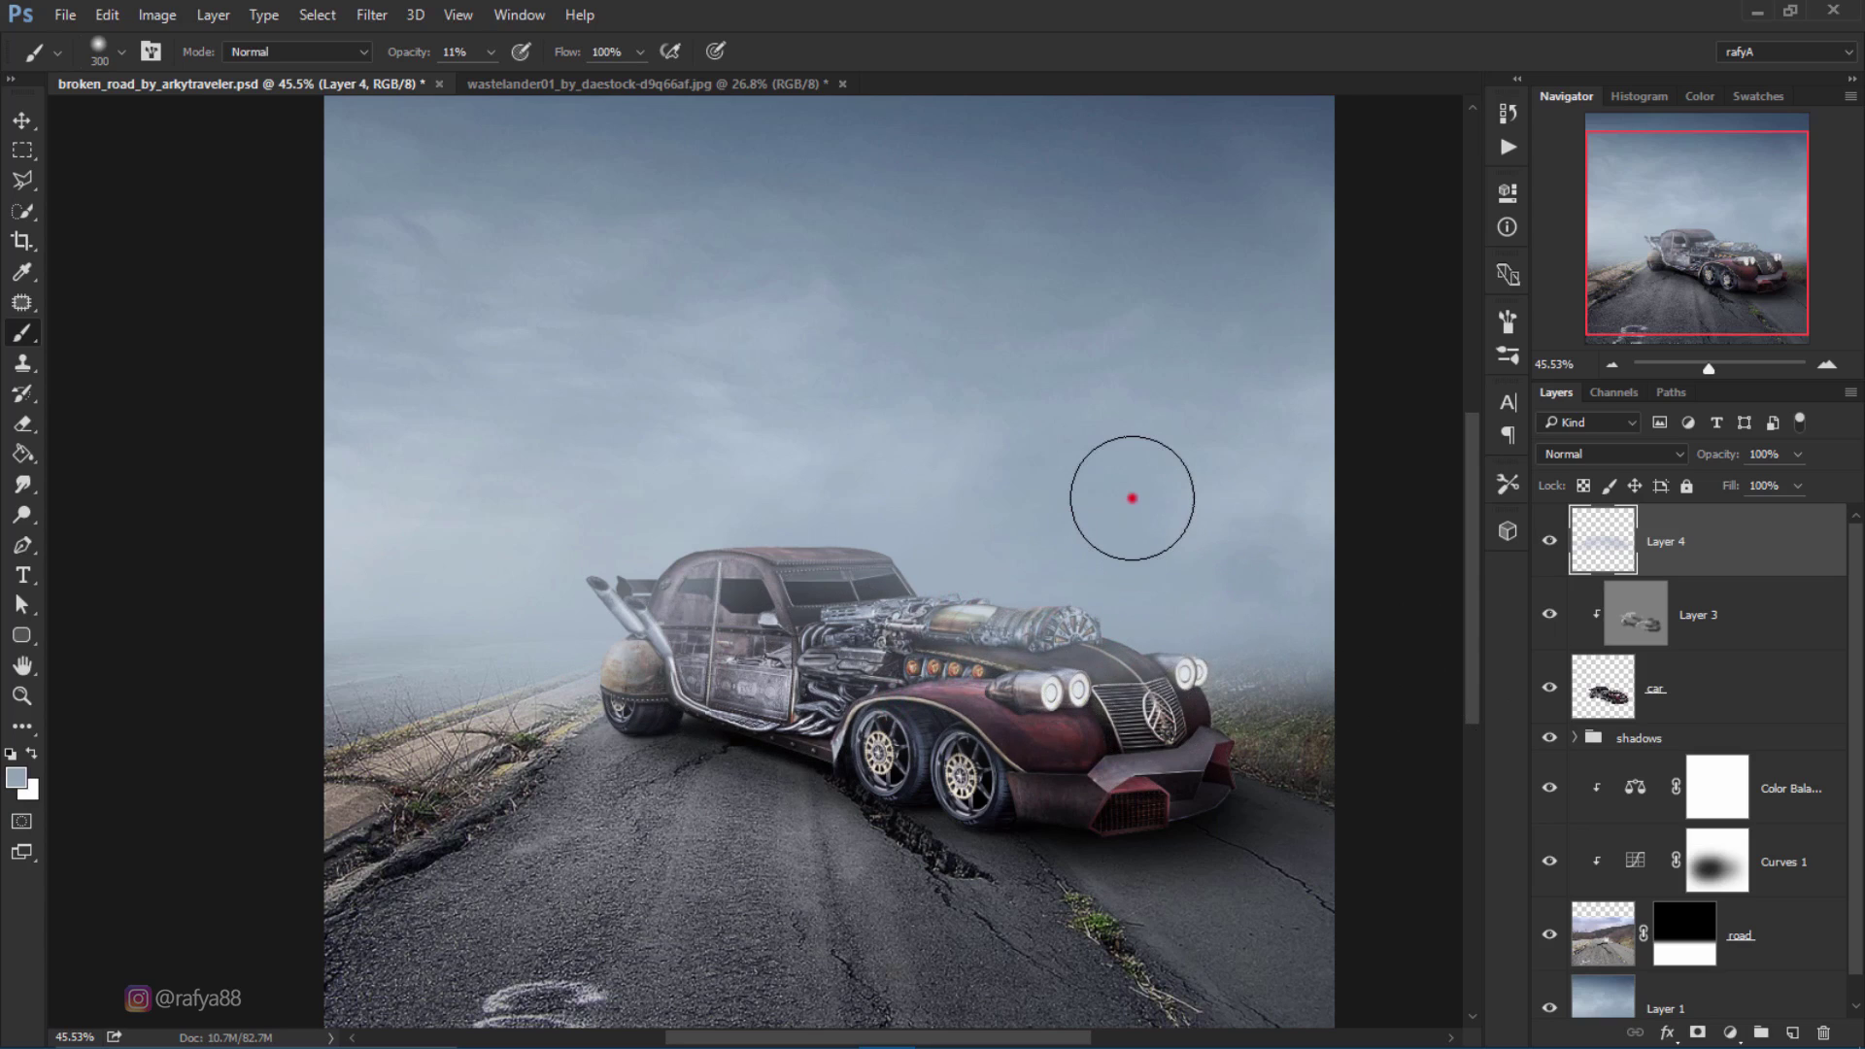
{"action": "mouse_move", "coordinate": [949, 546]}
{"action": "left_mouse_down"}
{"action": "mouse_move", "coordinate": [701, 546]}
{"action": "mouse_move", "coordinate": [624, 583]}
{"action": "mouse_move", "coordinate": [562, 667]}
{"action": "left_mouse_up"}
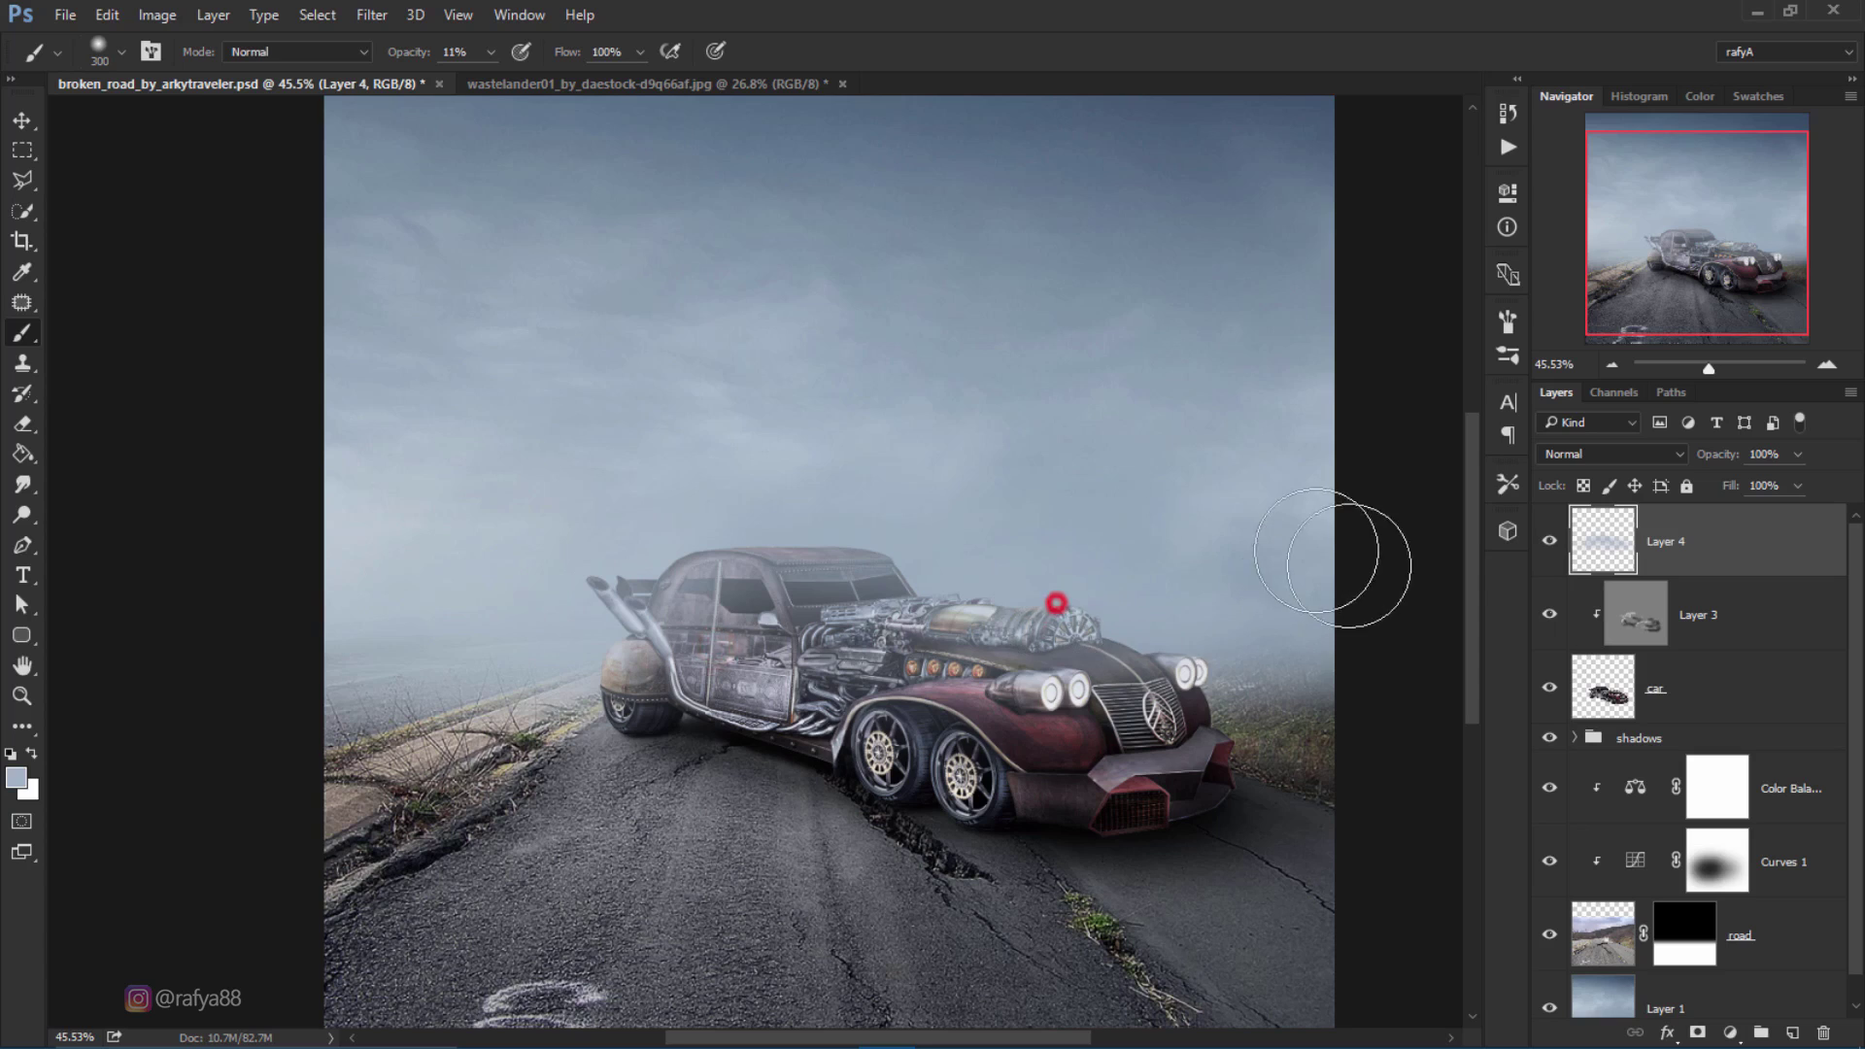
Step: Sweep wider fog across the car and both roadsides, then lower Layer 4's opacity to about 75%
{"action": "scroll", "coordinate": [887, 387], "scroll_direction": "down", "scroll_amount": 2}
{"action": "scroll", "coordinate": [895, 387], "scroll_direction": "down", "scroll_amount": 1}
{"action": "scroll", "coordinate": [892, 449], "scroll_direction": "up", "scroll_amount": 1}
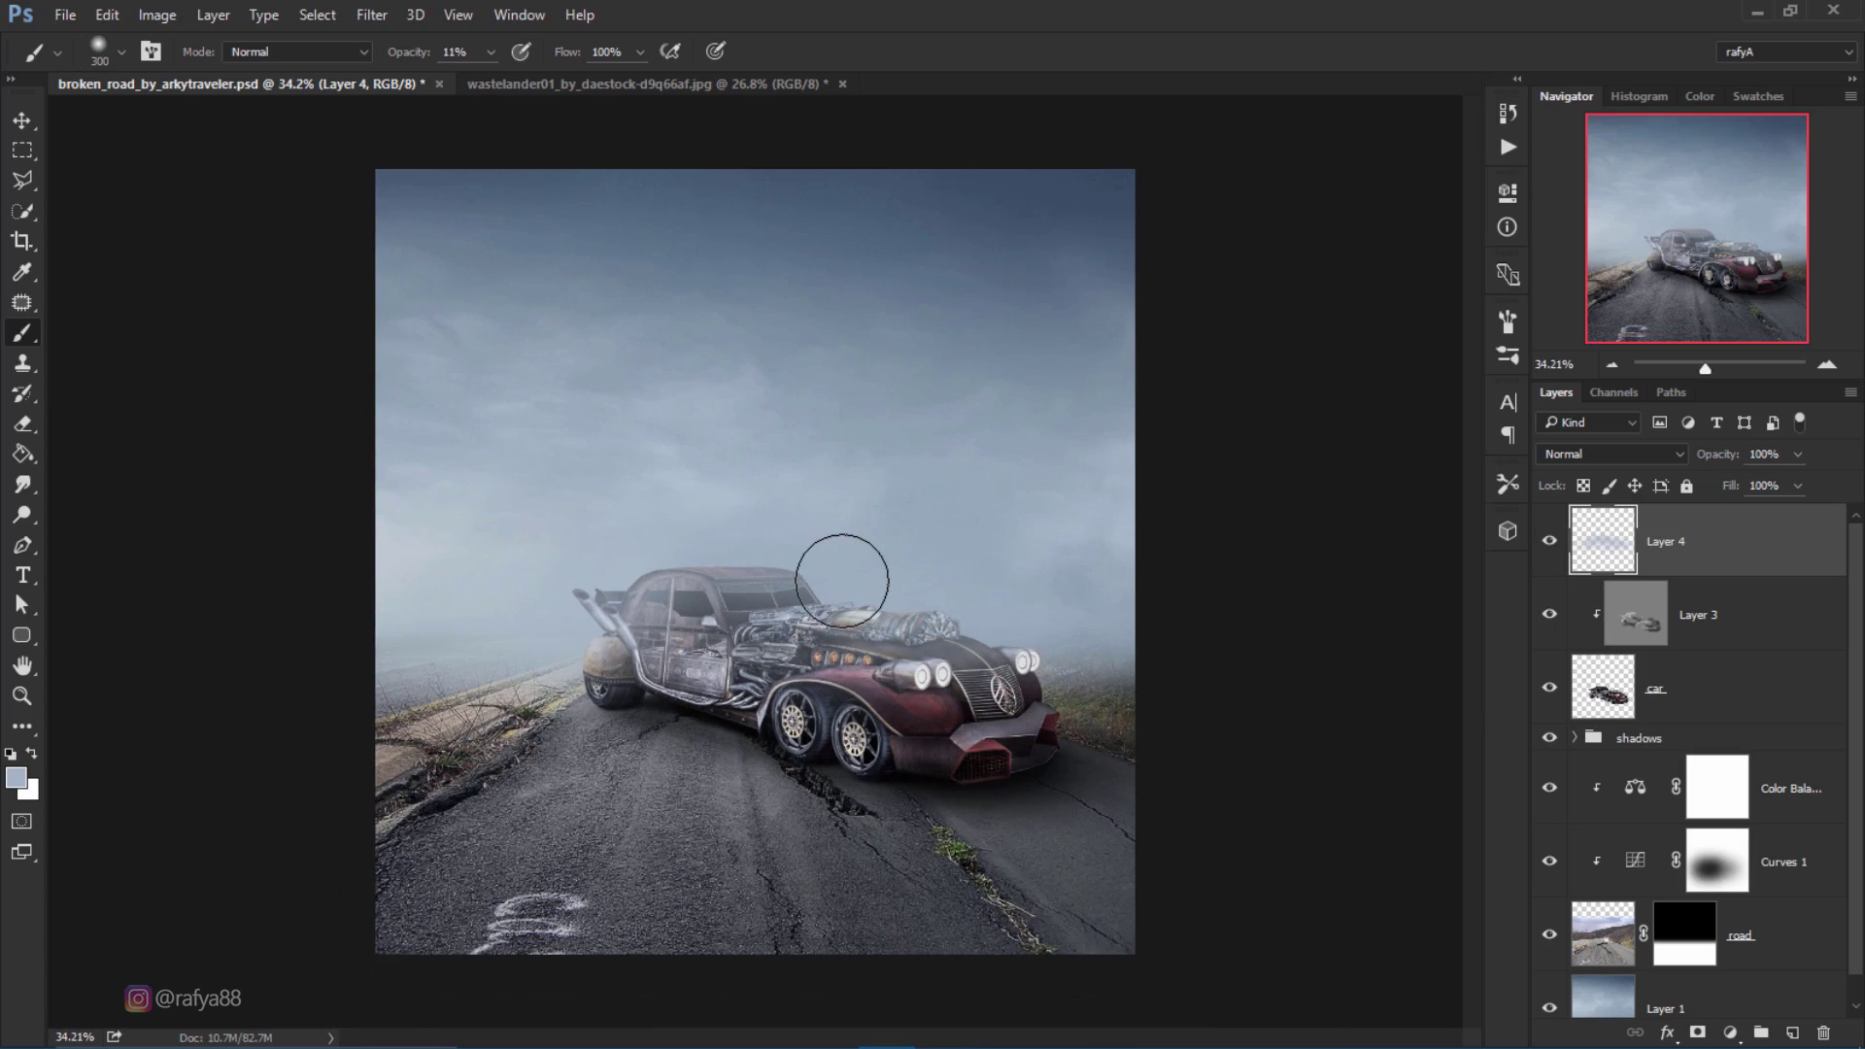
{"action": "key", "text": "bracketright"}
{"action": "key", "text": "bracketright"}
{"action": "key", "text": "bracketright"}
{"action": "key", "text": "bracketright"}
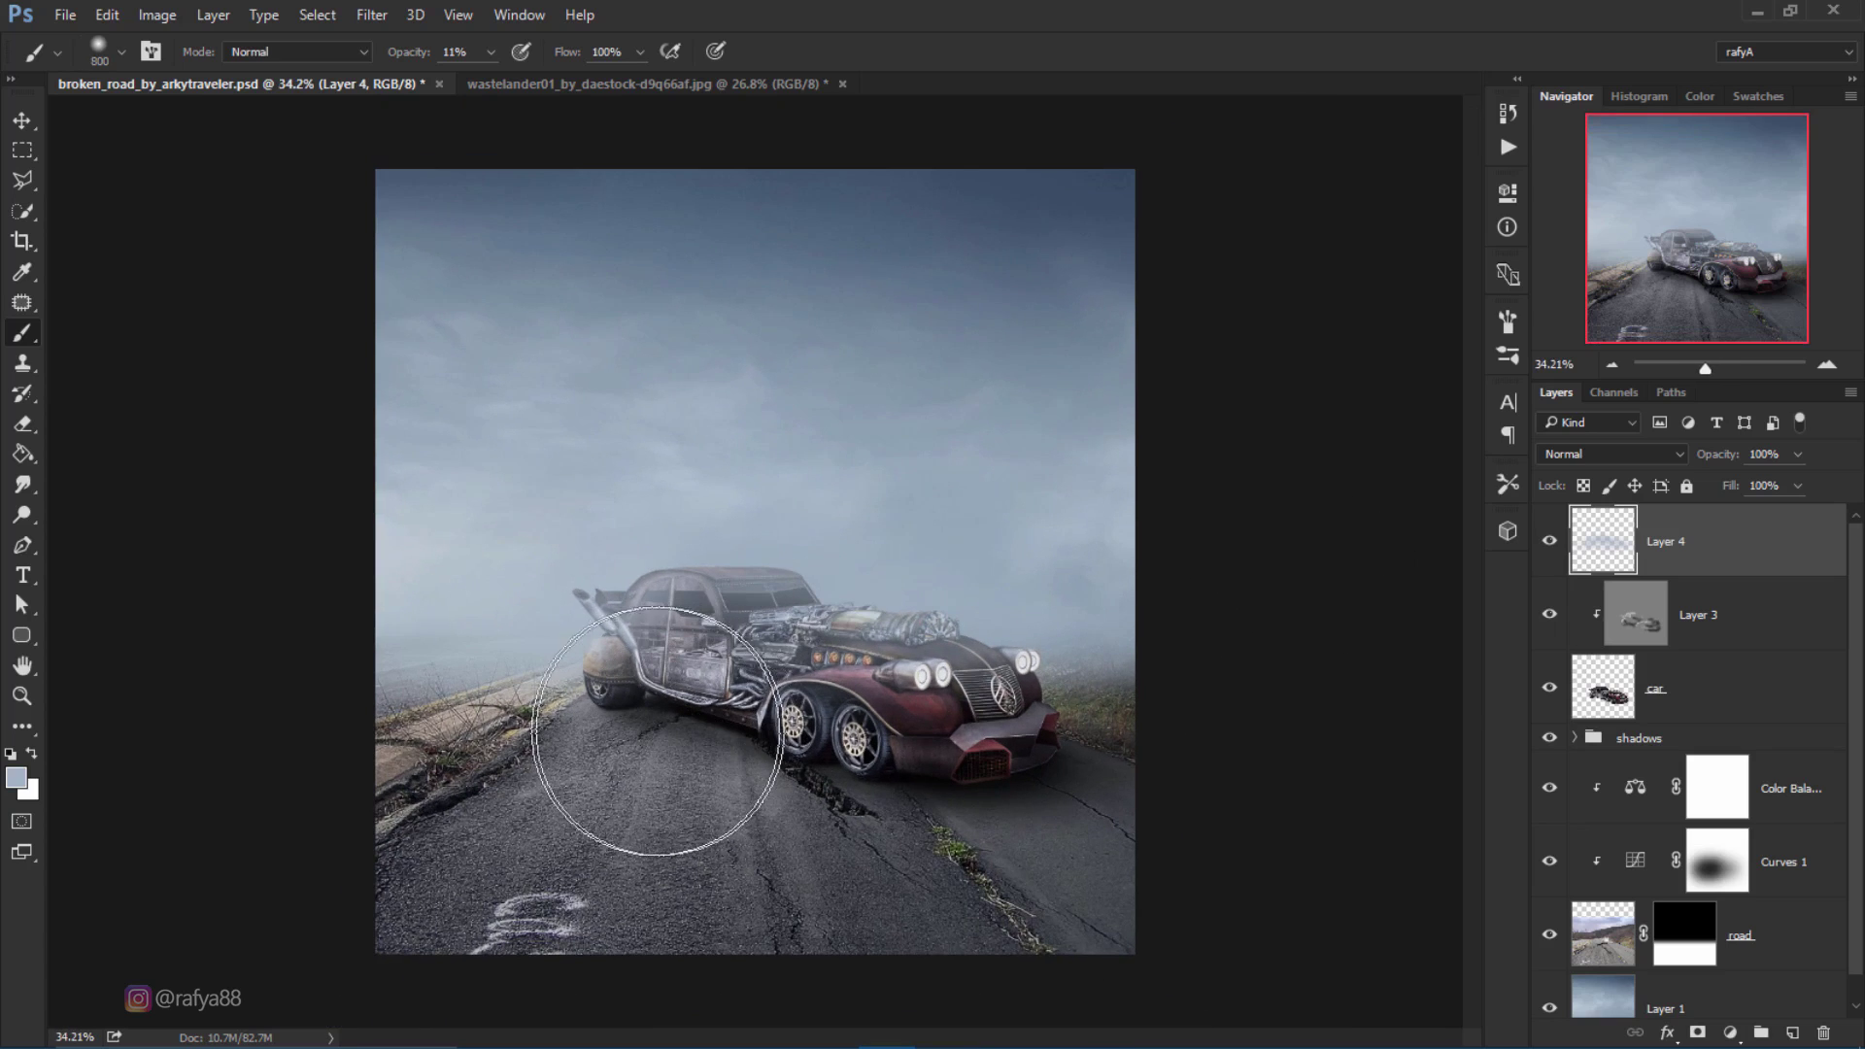
{"action": "key", "text": "bracketright"}
{"action": "key", "text": "bracketright"}
{"action": "key", "text": "bracketright"}
{"action": "left_click_drag", "start_coordinate": [563, 680], "coordinate": [1124, 728]}
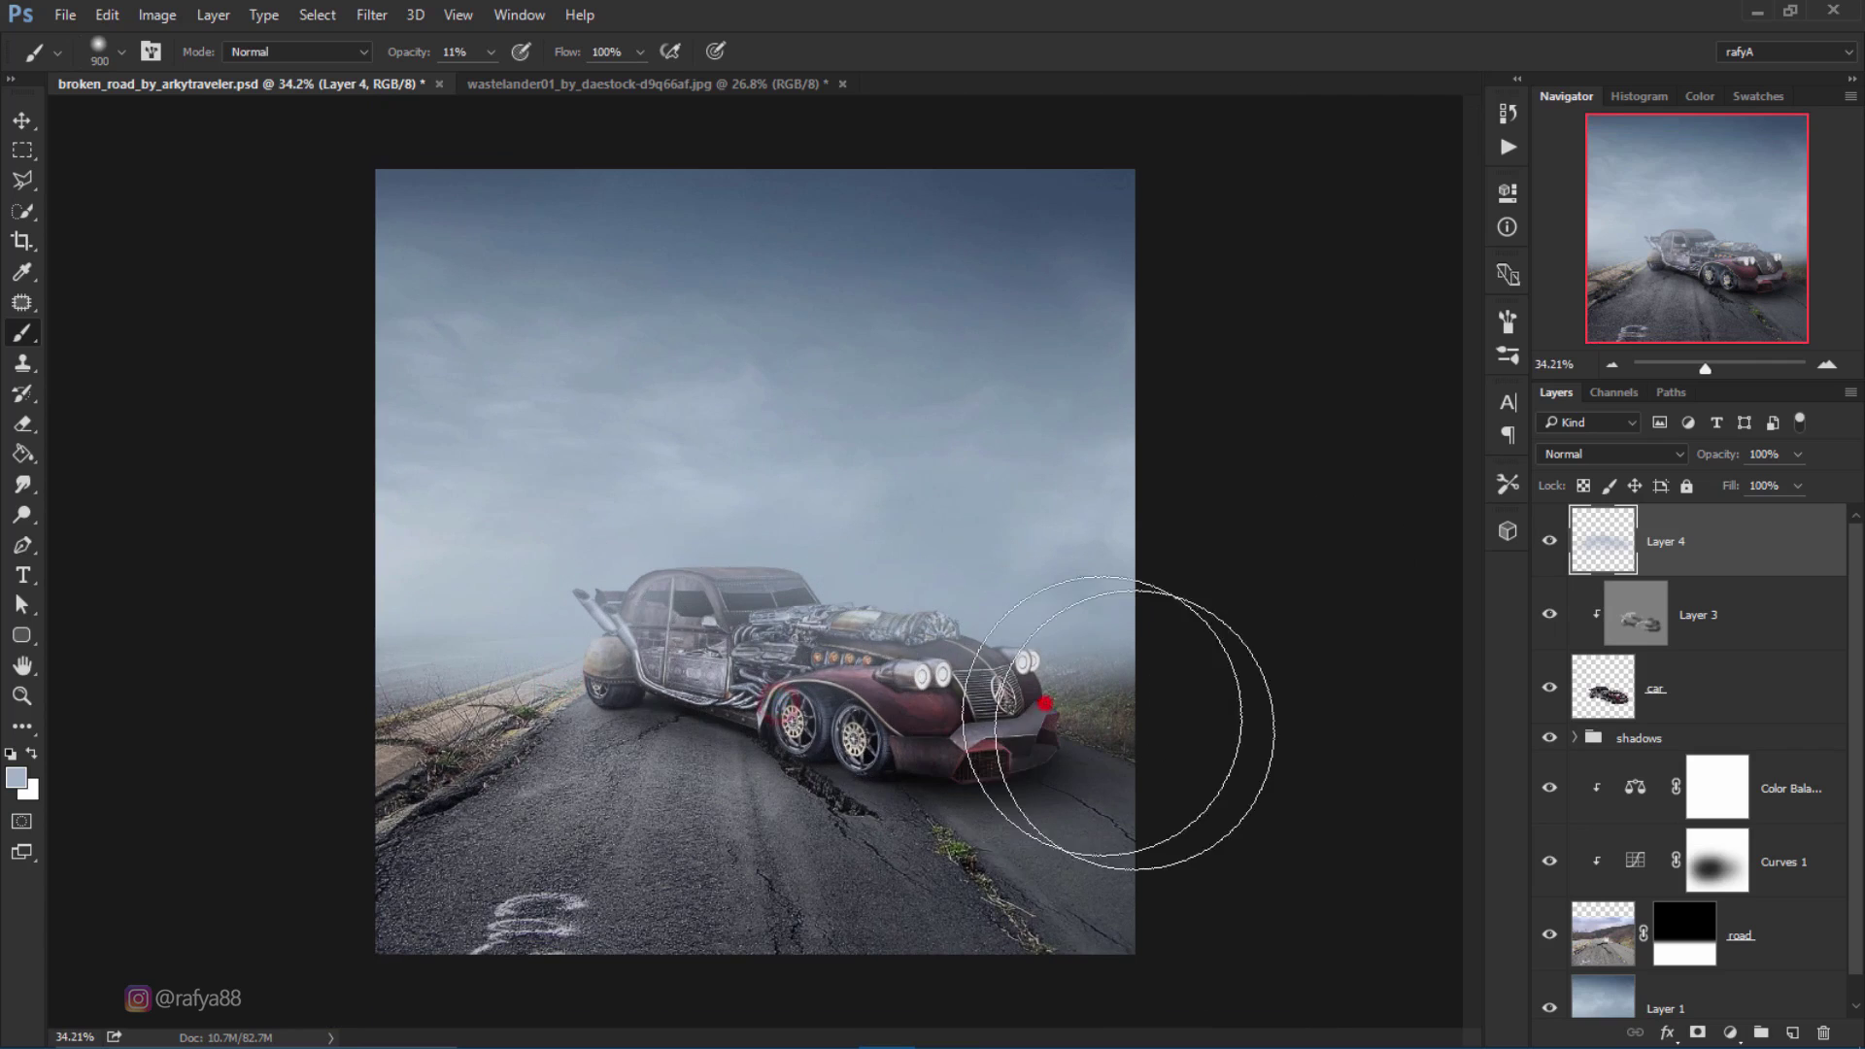
{"action": "left_click_drag", "start_coordinate": [394, 677], "coordinate": [1124, 670]}
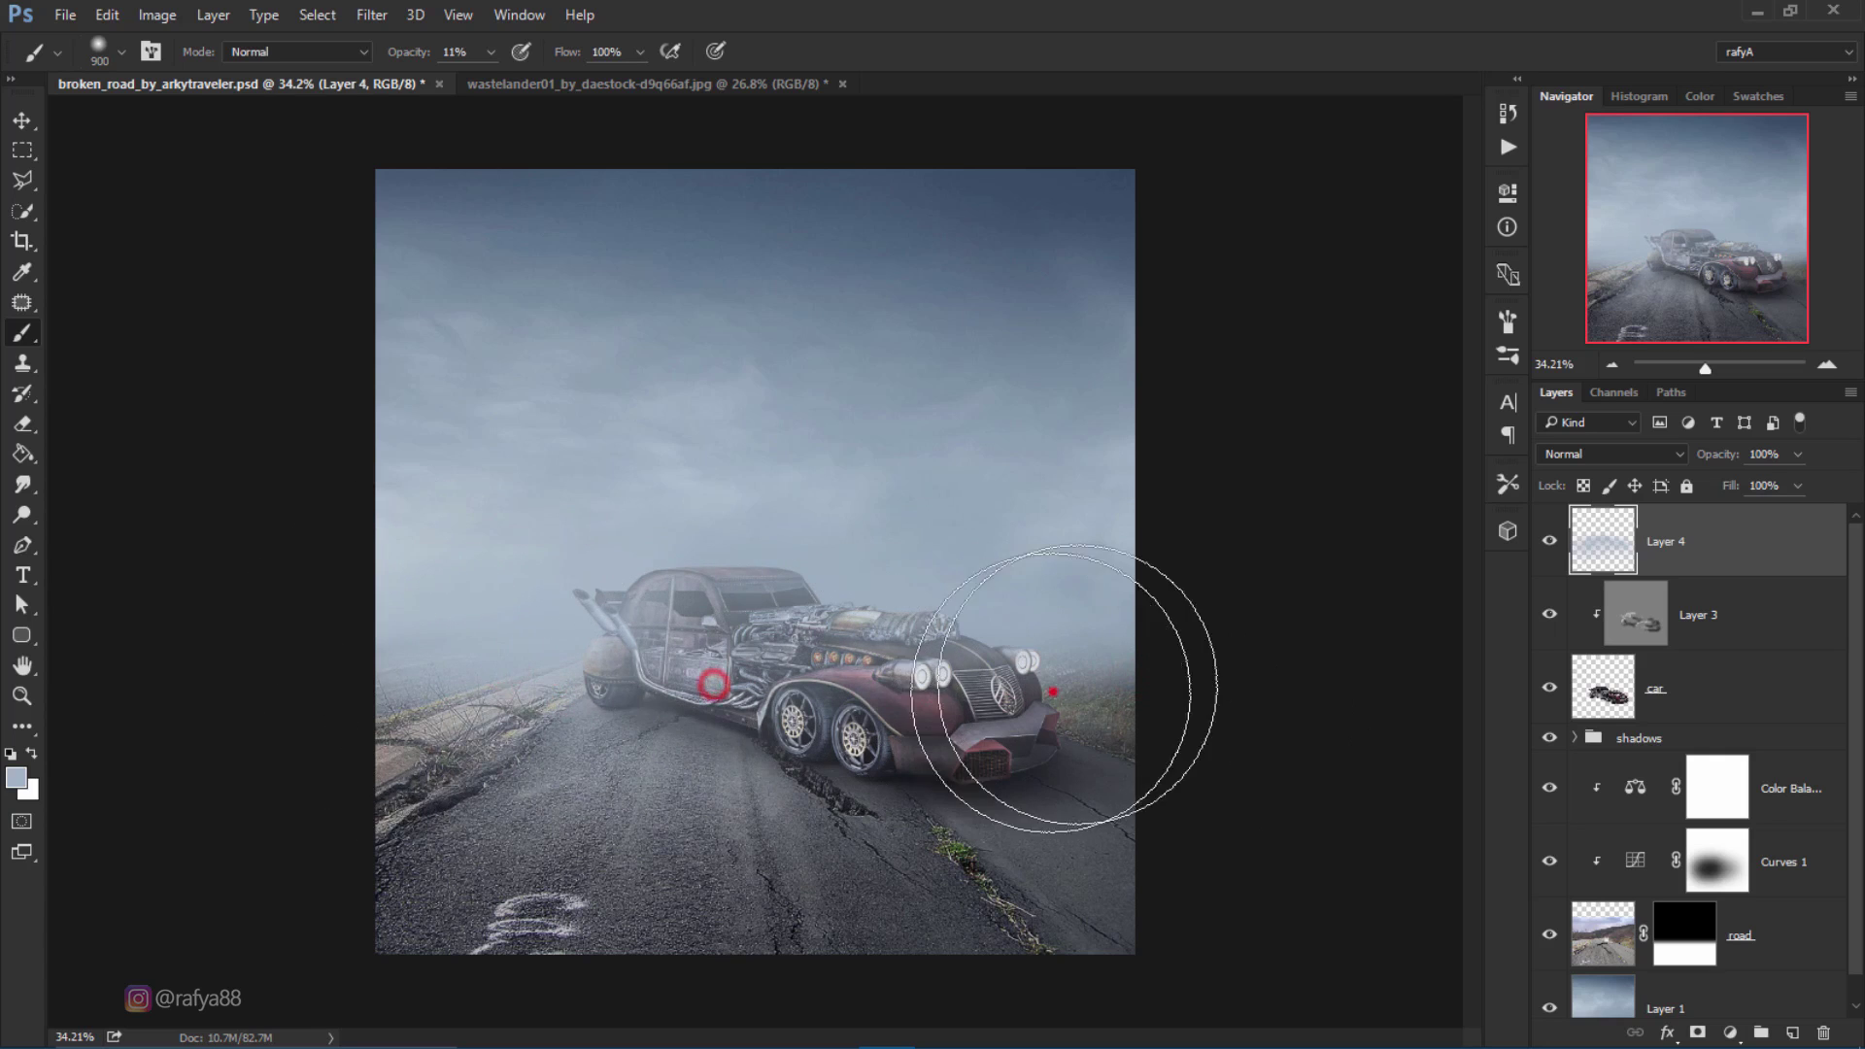
{"action": "scroll", "coordinate": [969, 508], "scroll_direction": "up", "scroll_amount": 1}
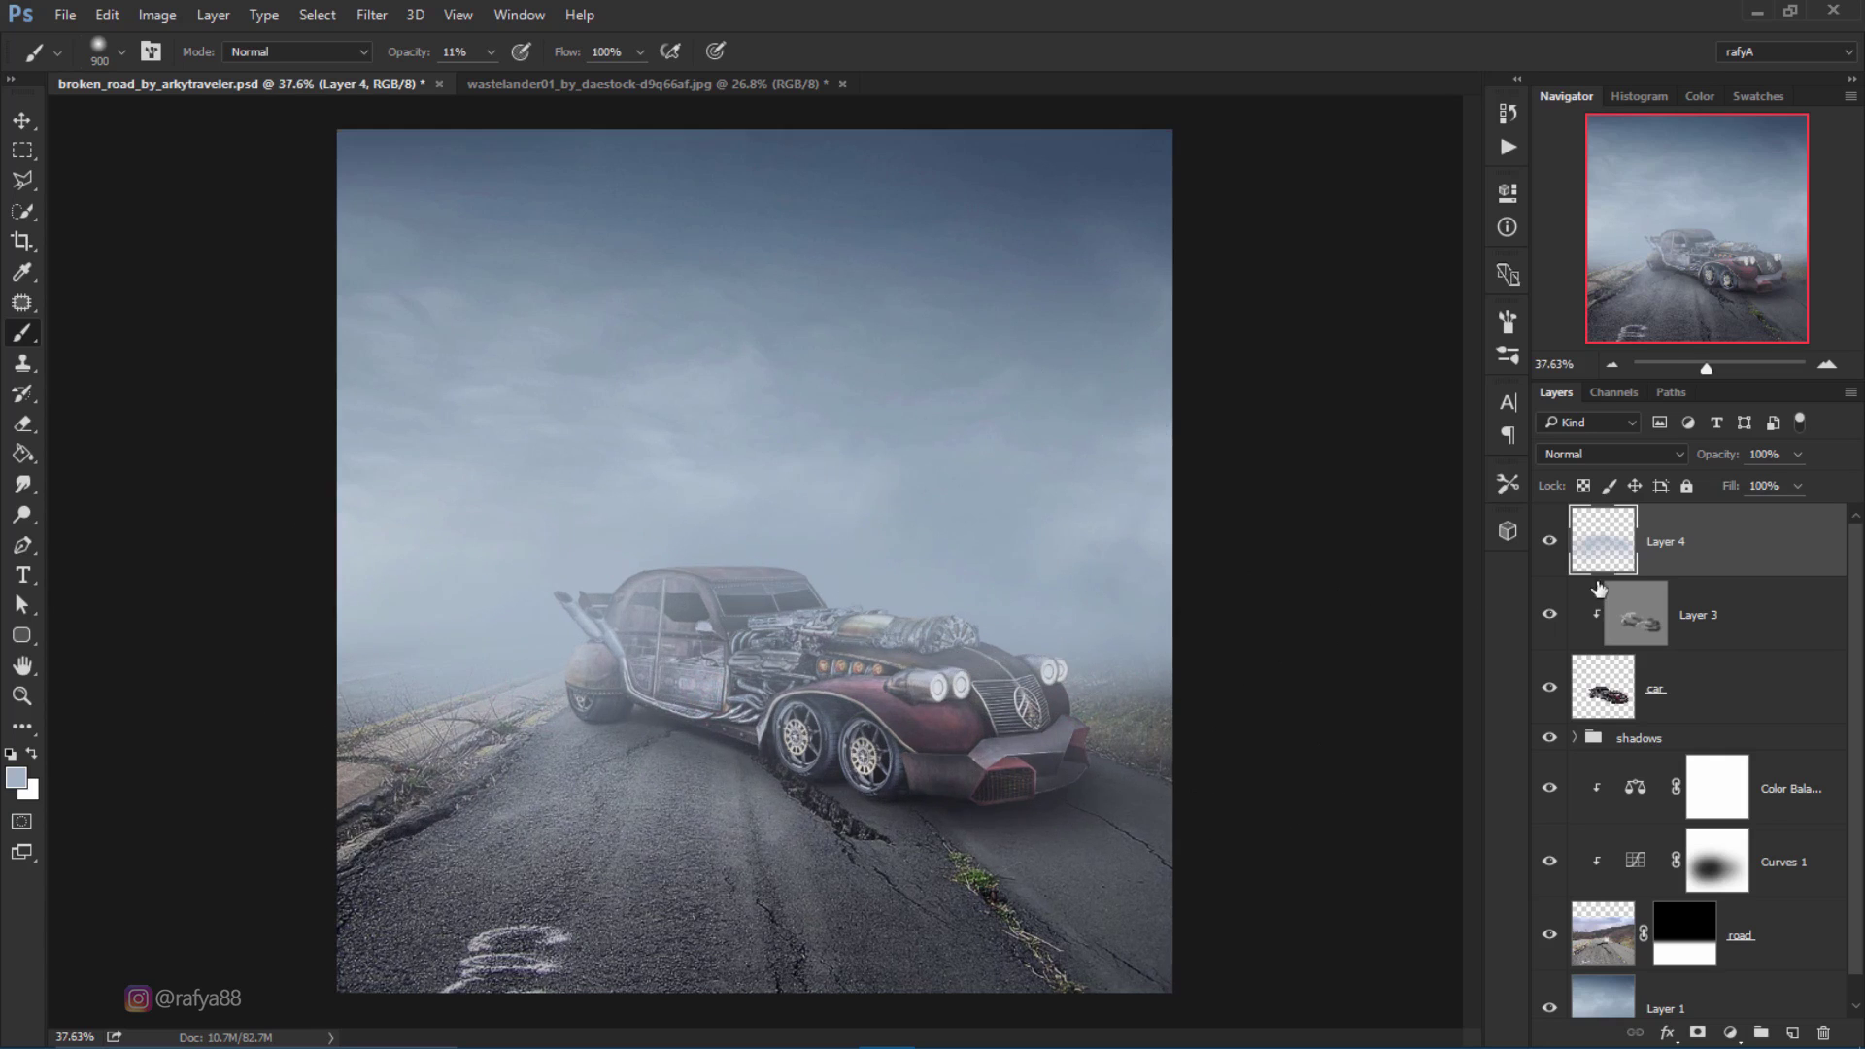
{"action": "left_click", "coordinate": [1550, 541]}
{"action": "left_click_drag", "start_coordinate": [1723, 465], "coordinate": [1696, 466]}
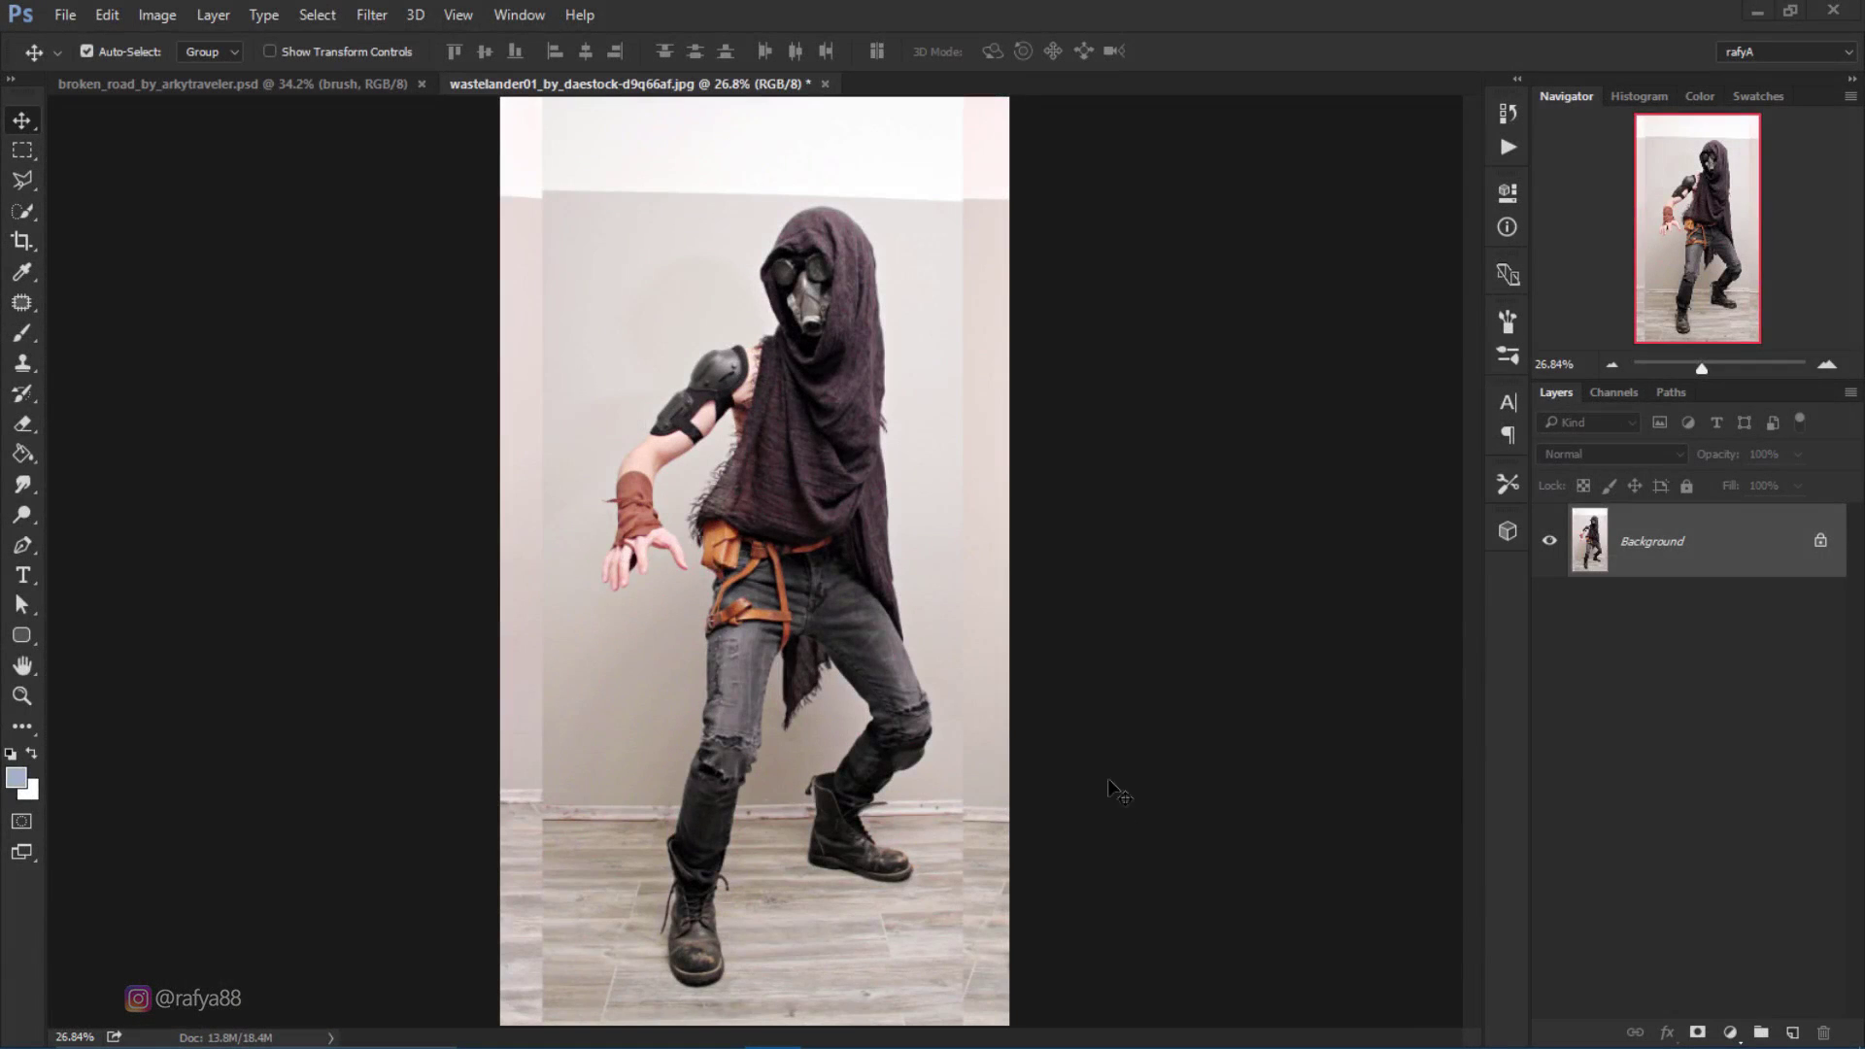
Step: Apply the Camera Raw Filter to the wastelander photo: Clarity +71, Shadows +33, Highlights -30
{"action": "left_click", "coordinate": [797, 327]}
{"action": "left_click", "coordinate": [372, 14]}
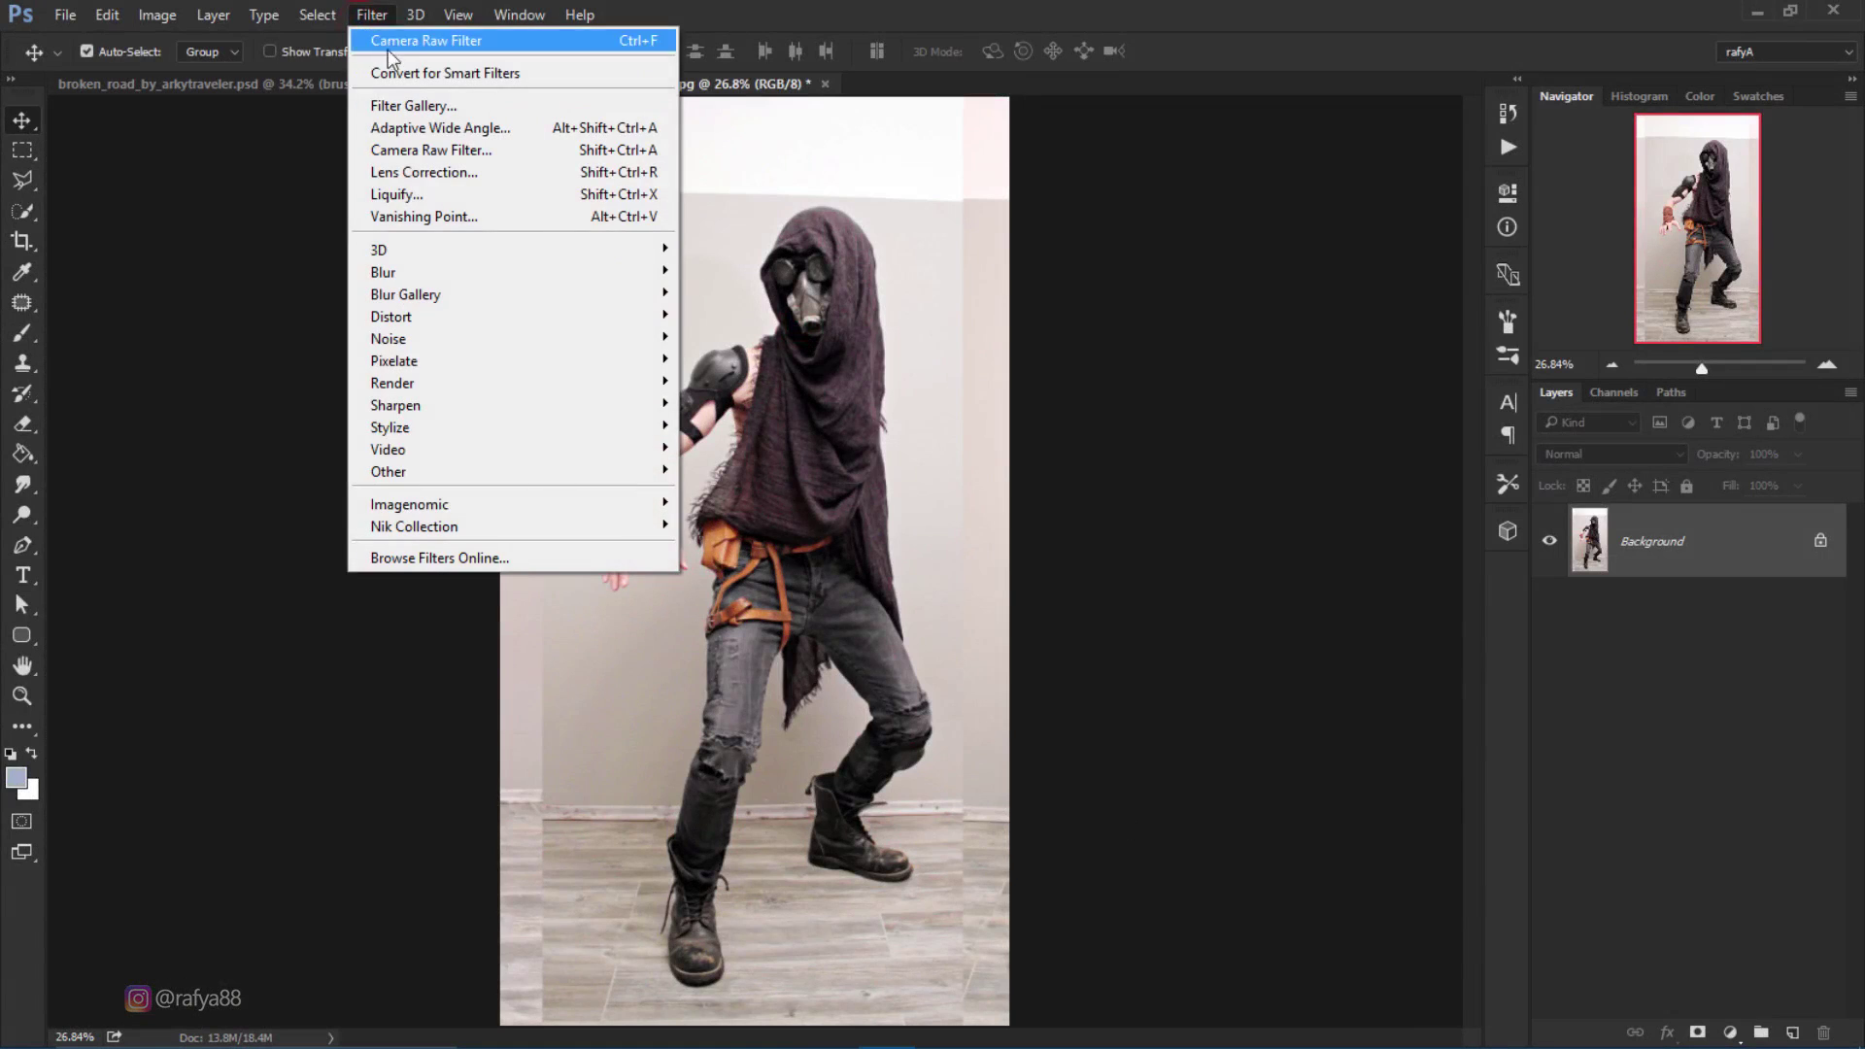
{"action": "left_click", "coordinate": [483, 153]}
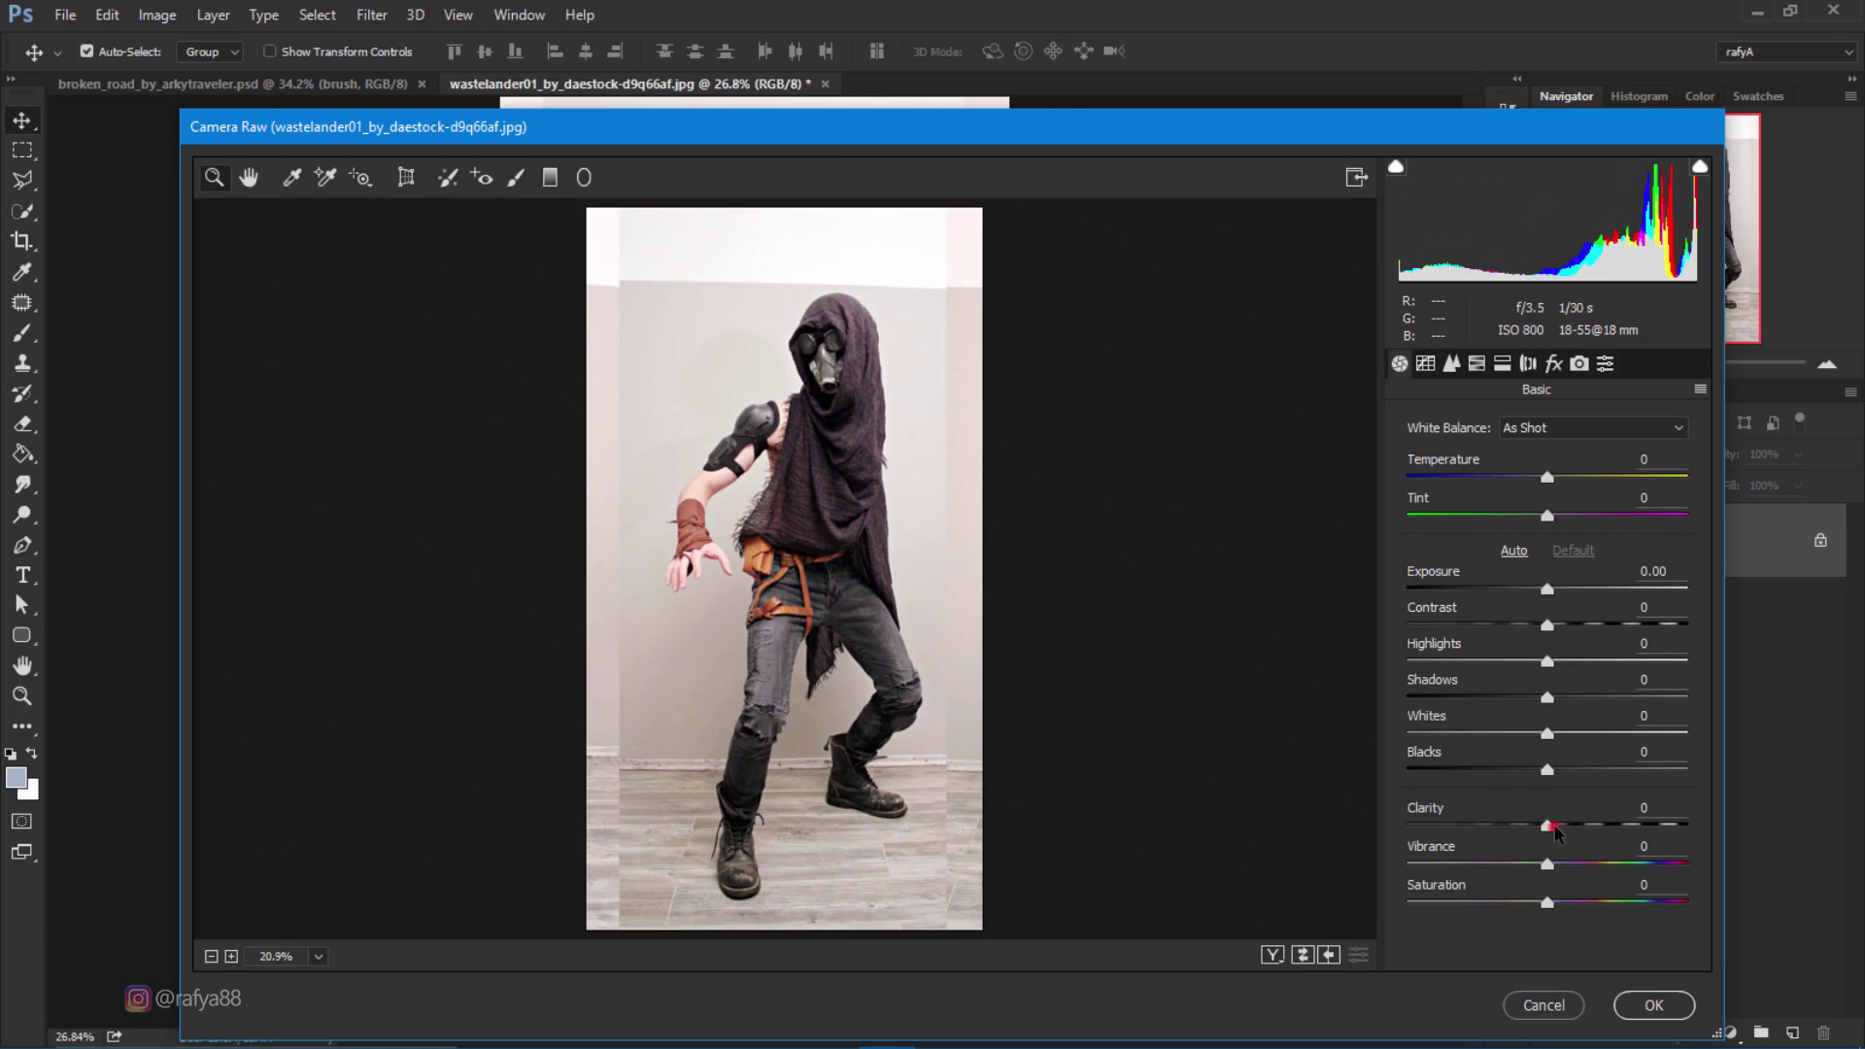
{"action": "left_click_drag", "start_coordinate": [1550, 826], "coordinate": [1642, 826]}
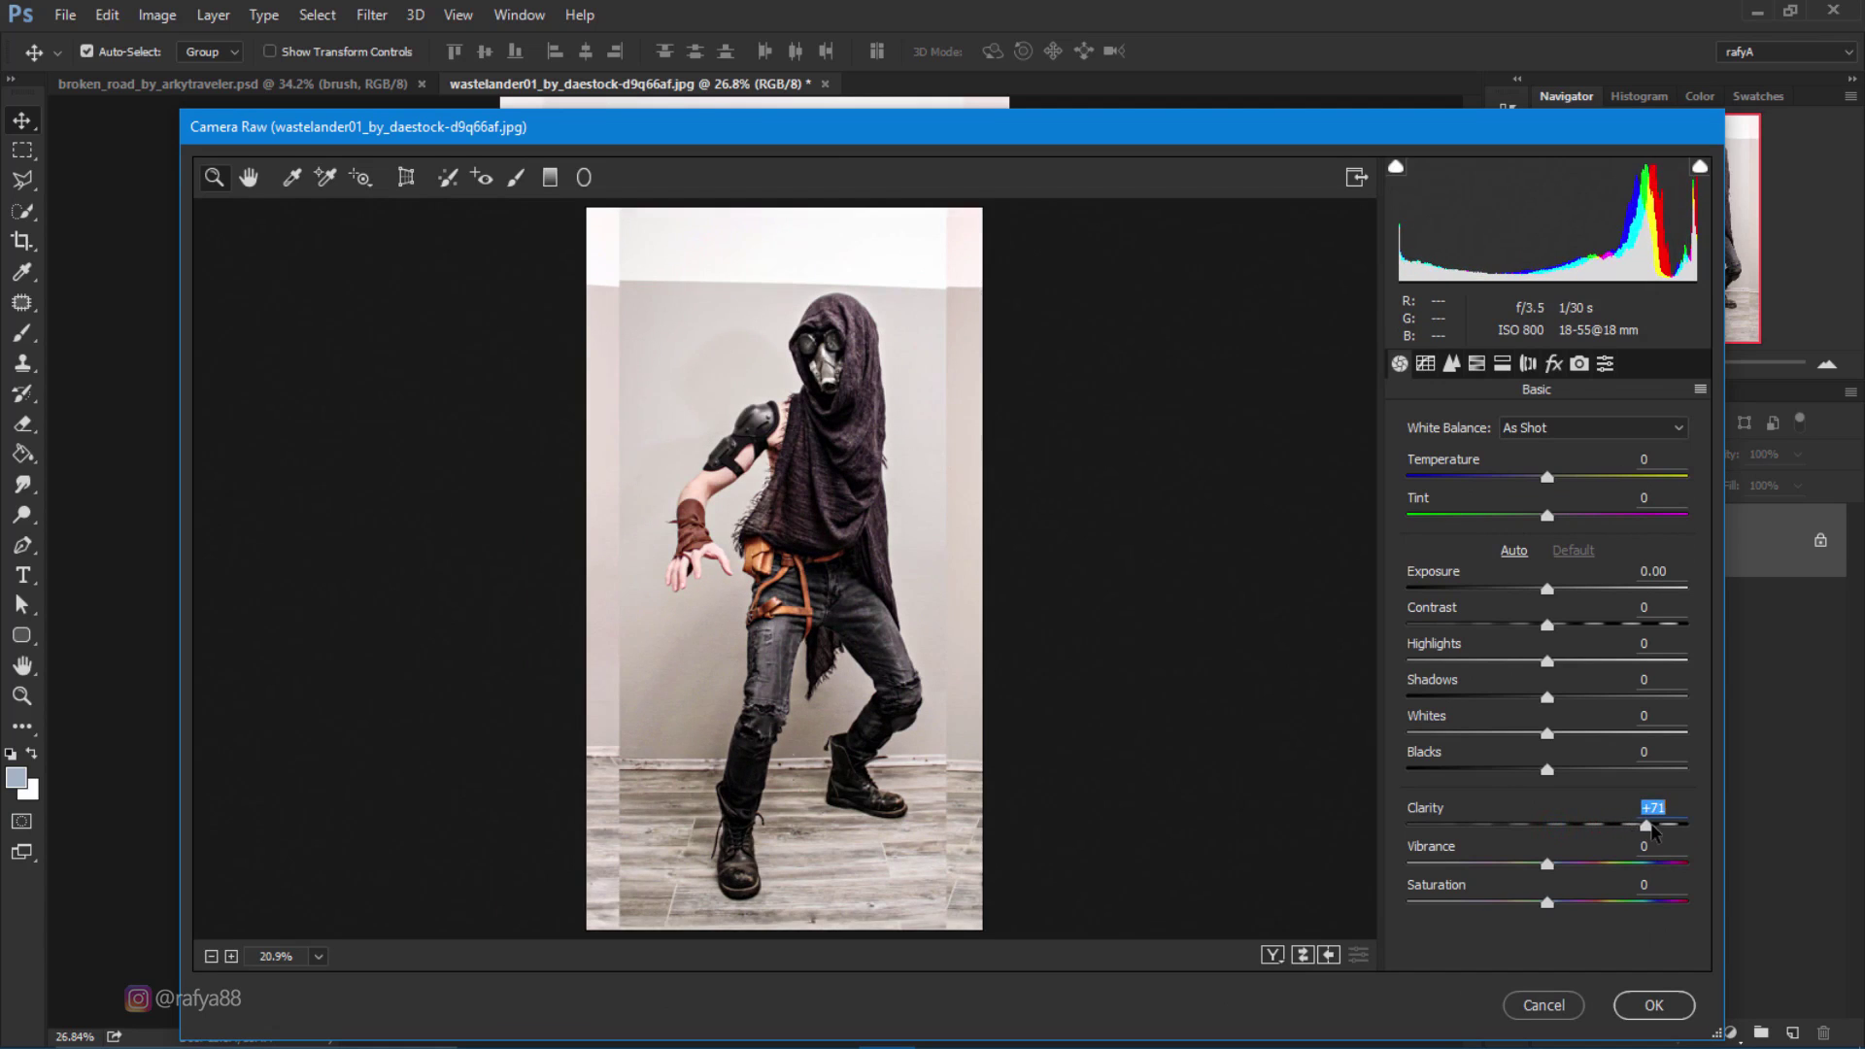
{"action": "left_click_drag", "start_coordinate": [1551, 701], "coordinate": [1598, 701]}
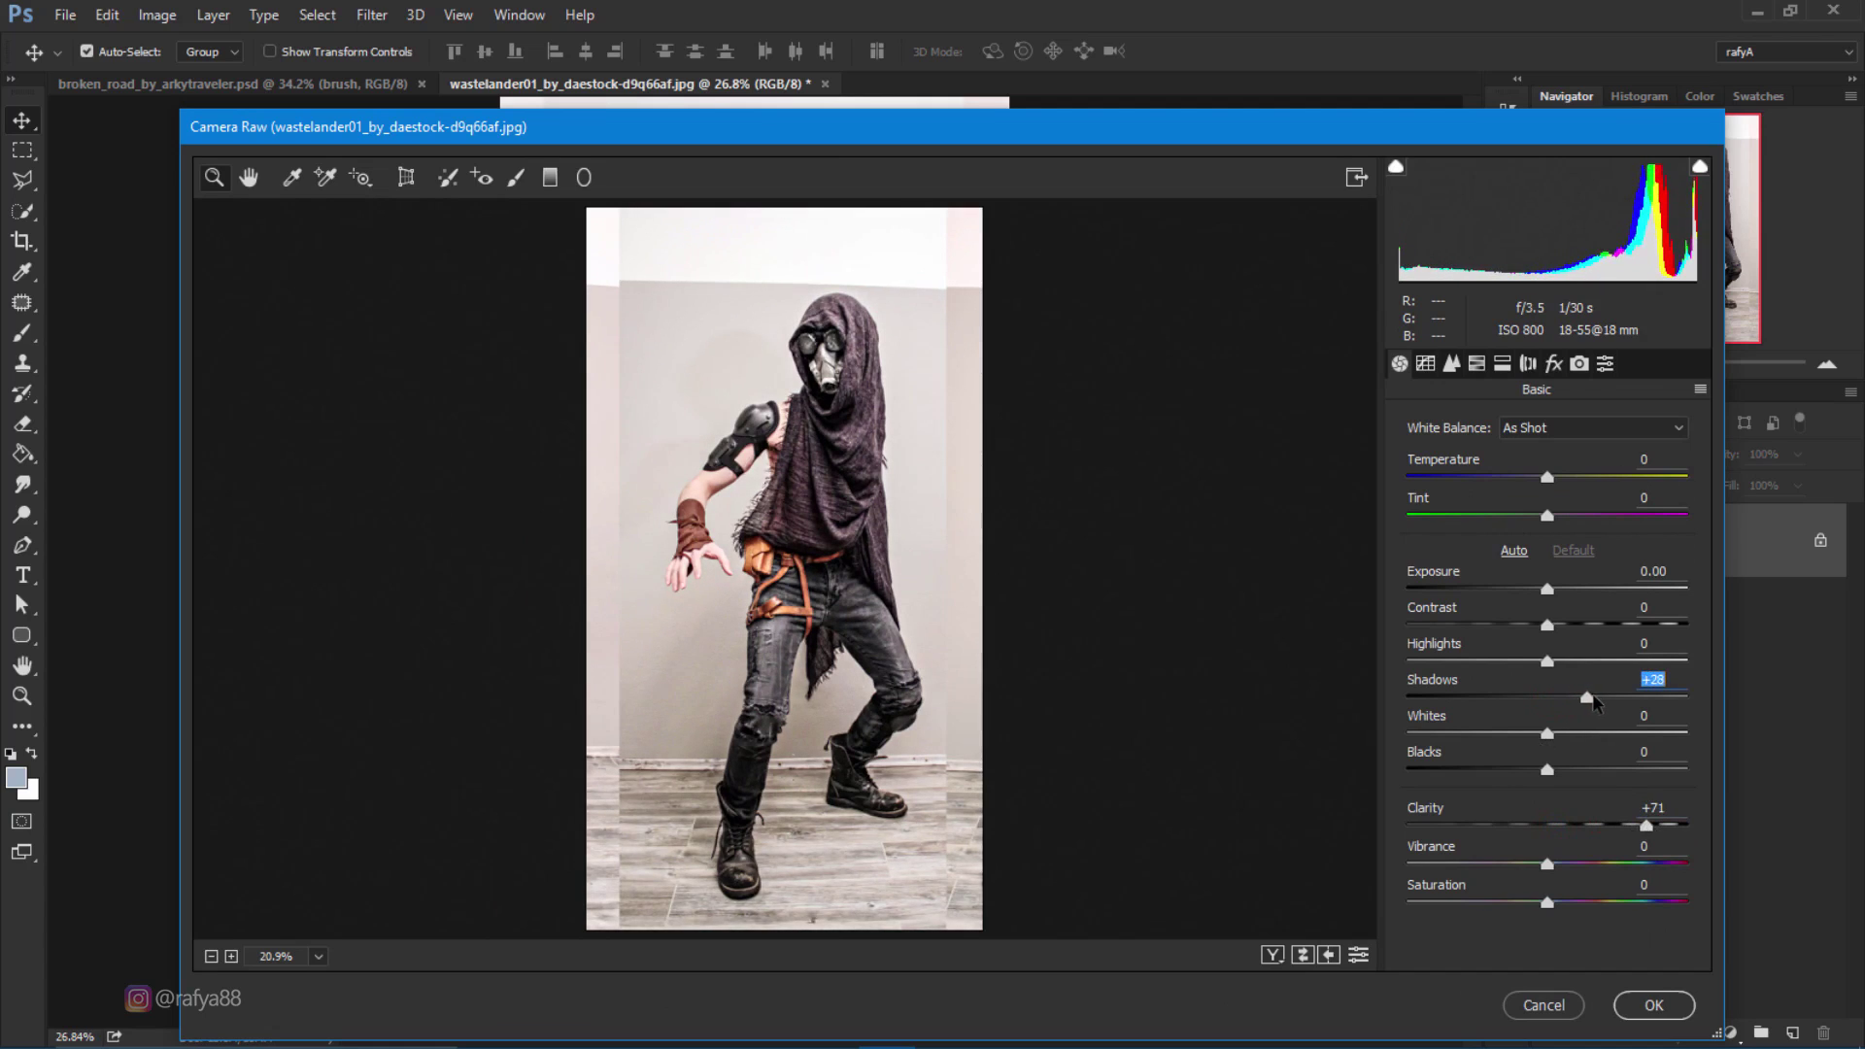
{"action": "left_click_drag", "start_coordinate": [1547, 662], "coordinate": [1501, 664]}
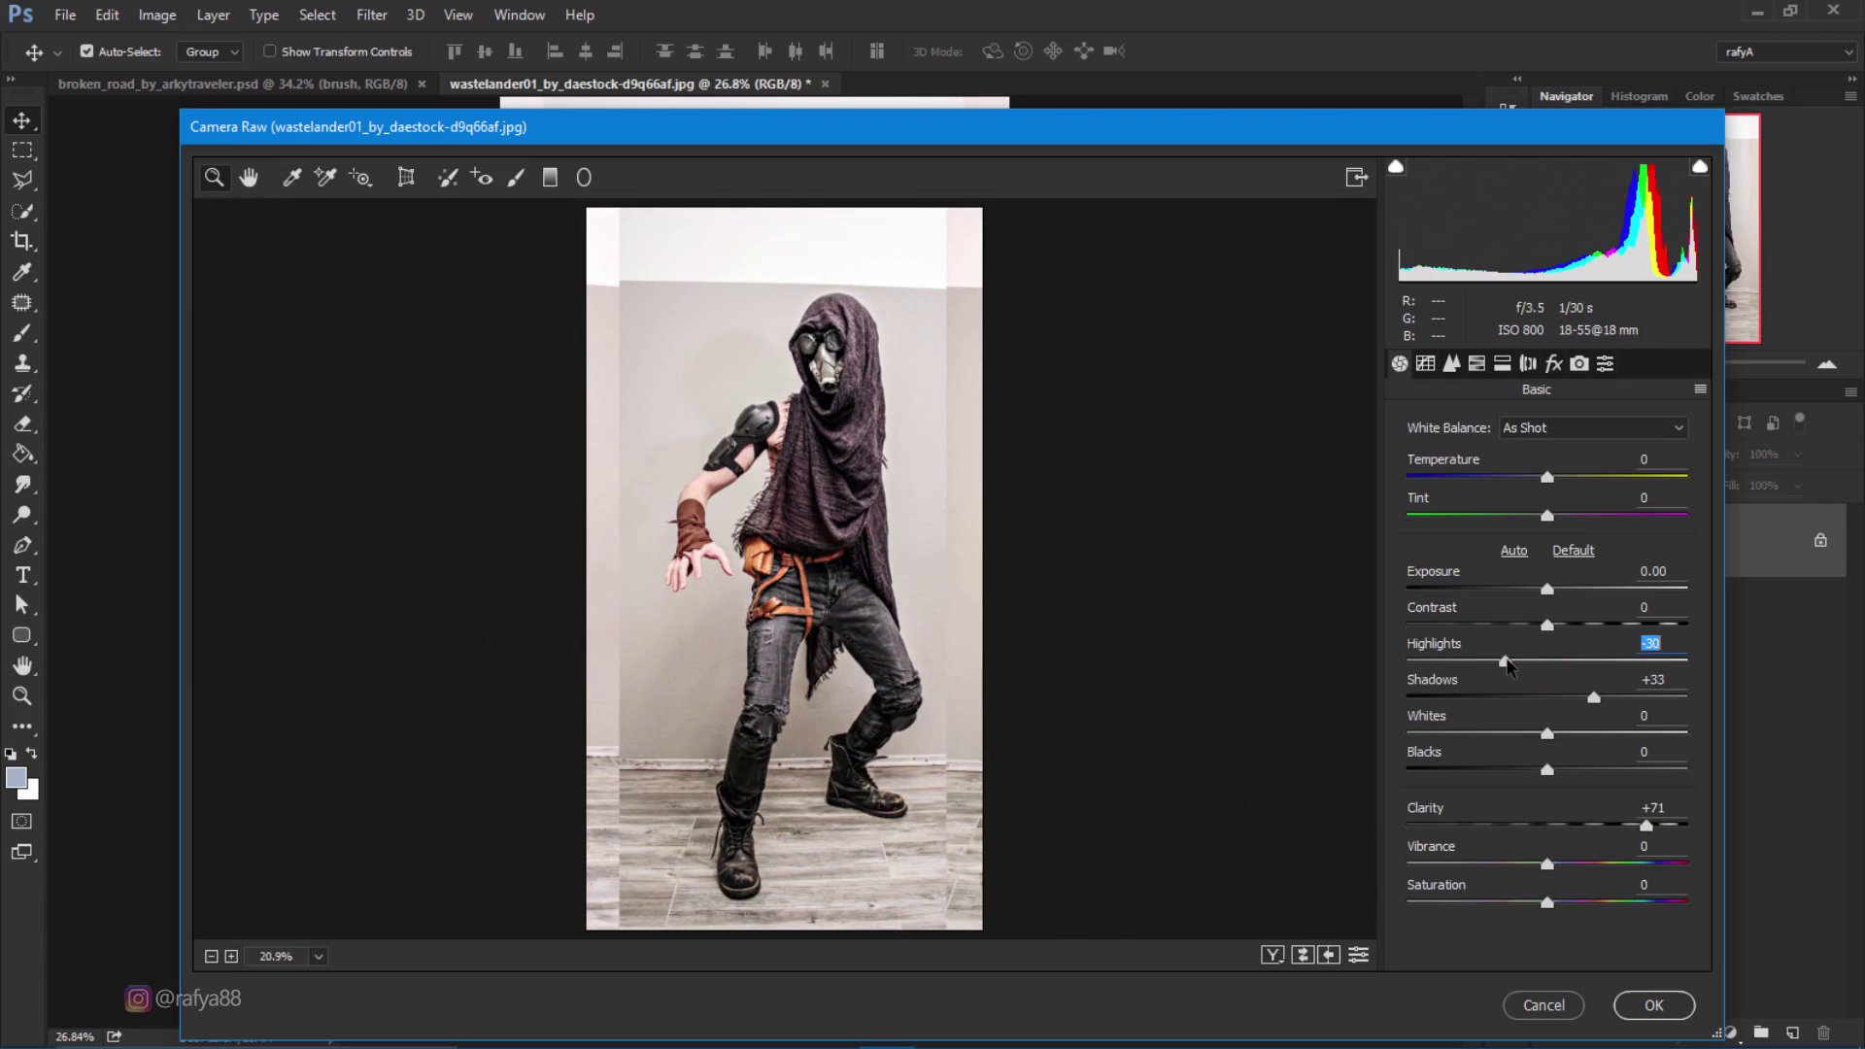
{"action": "left_click", "coordinate": [1652, 1007]}
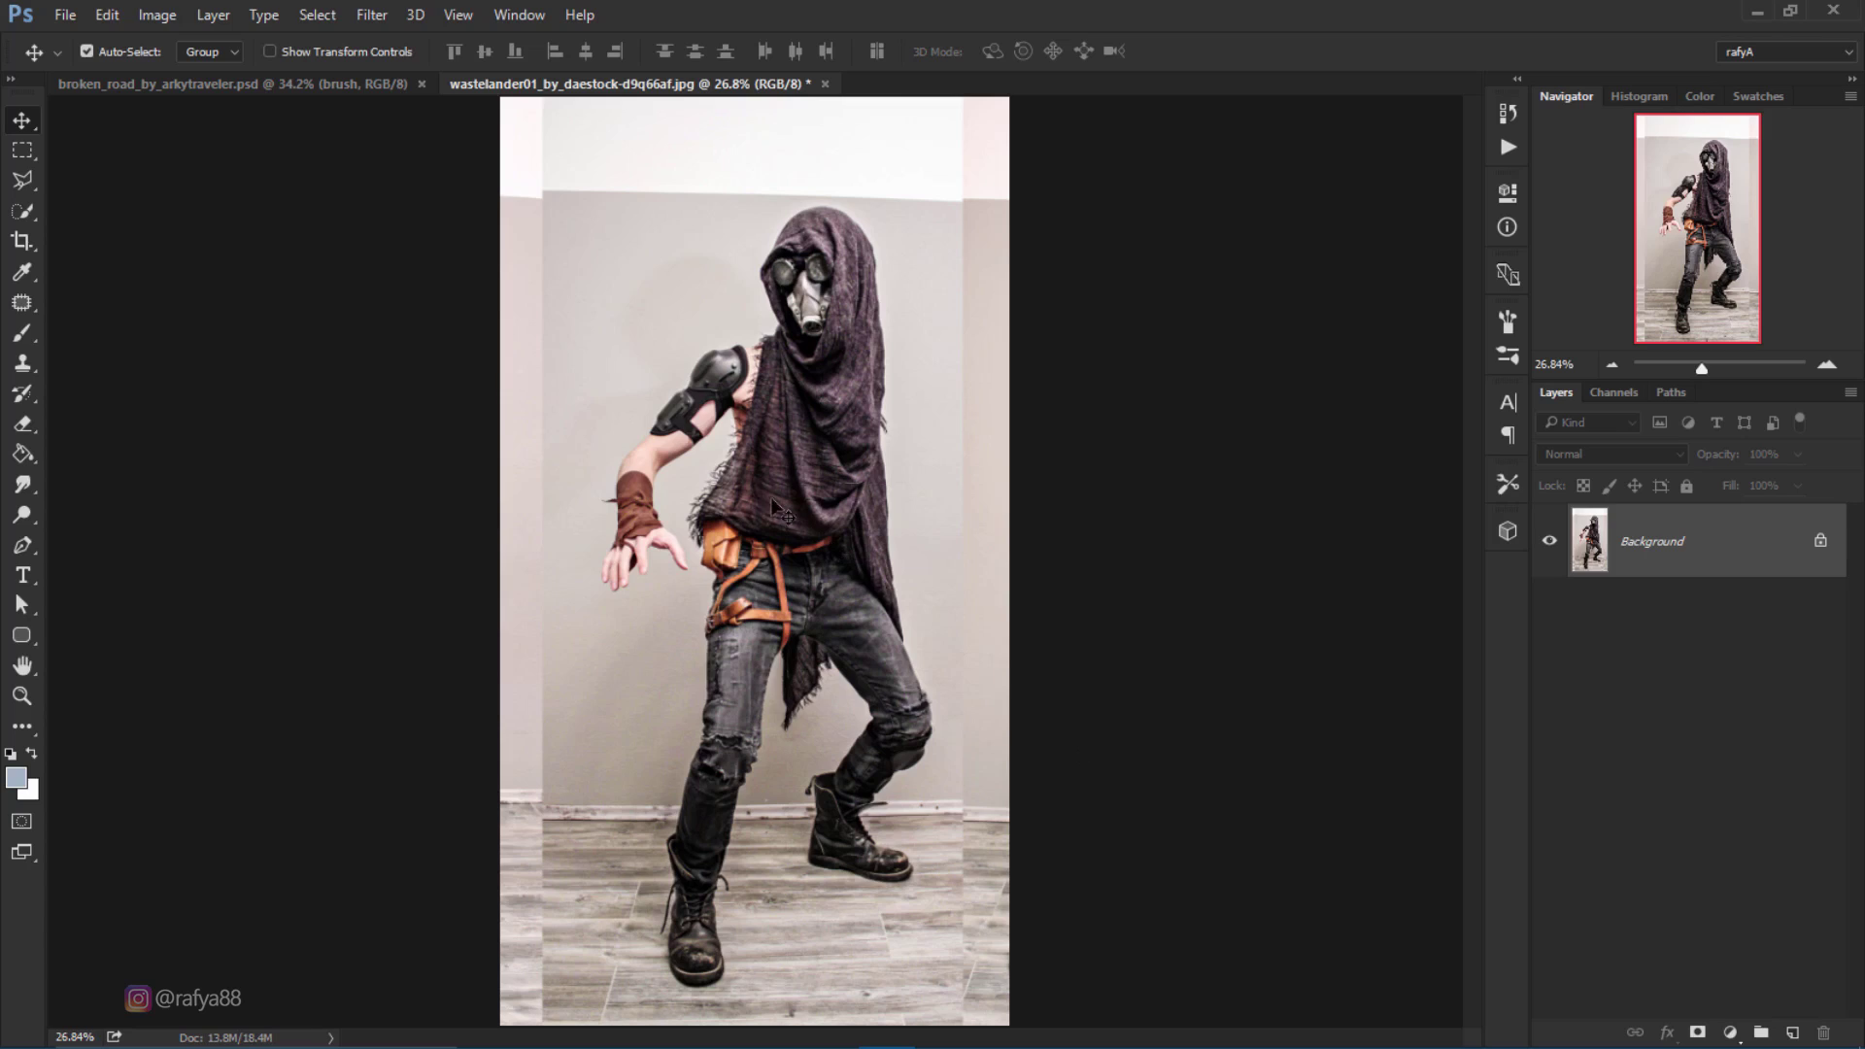
Step: Quick-select the figure's hood, scarf, arm, legs and boots, then mask out the background
{"action": "left_click", "coordinate": [26, 211]}
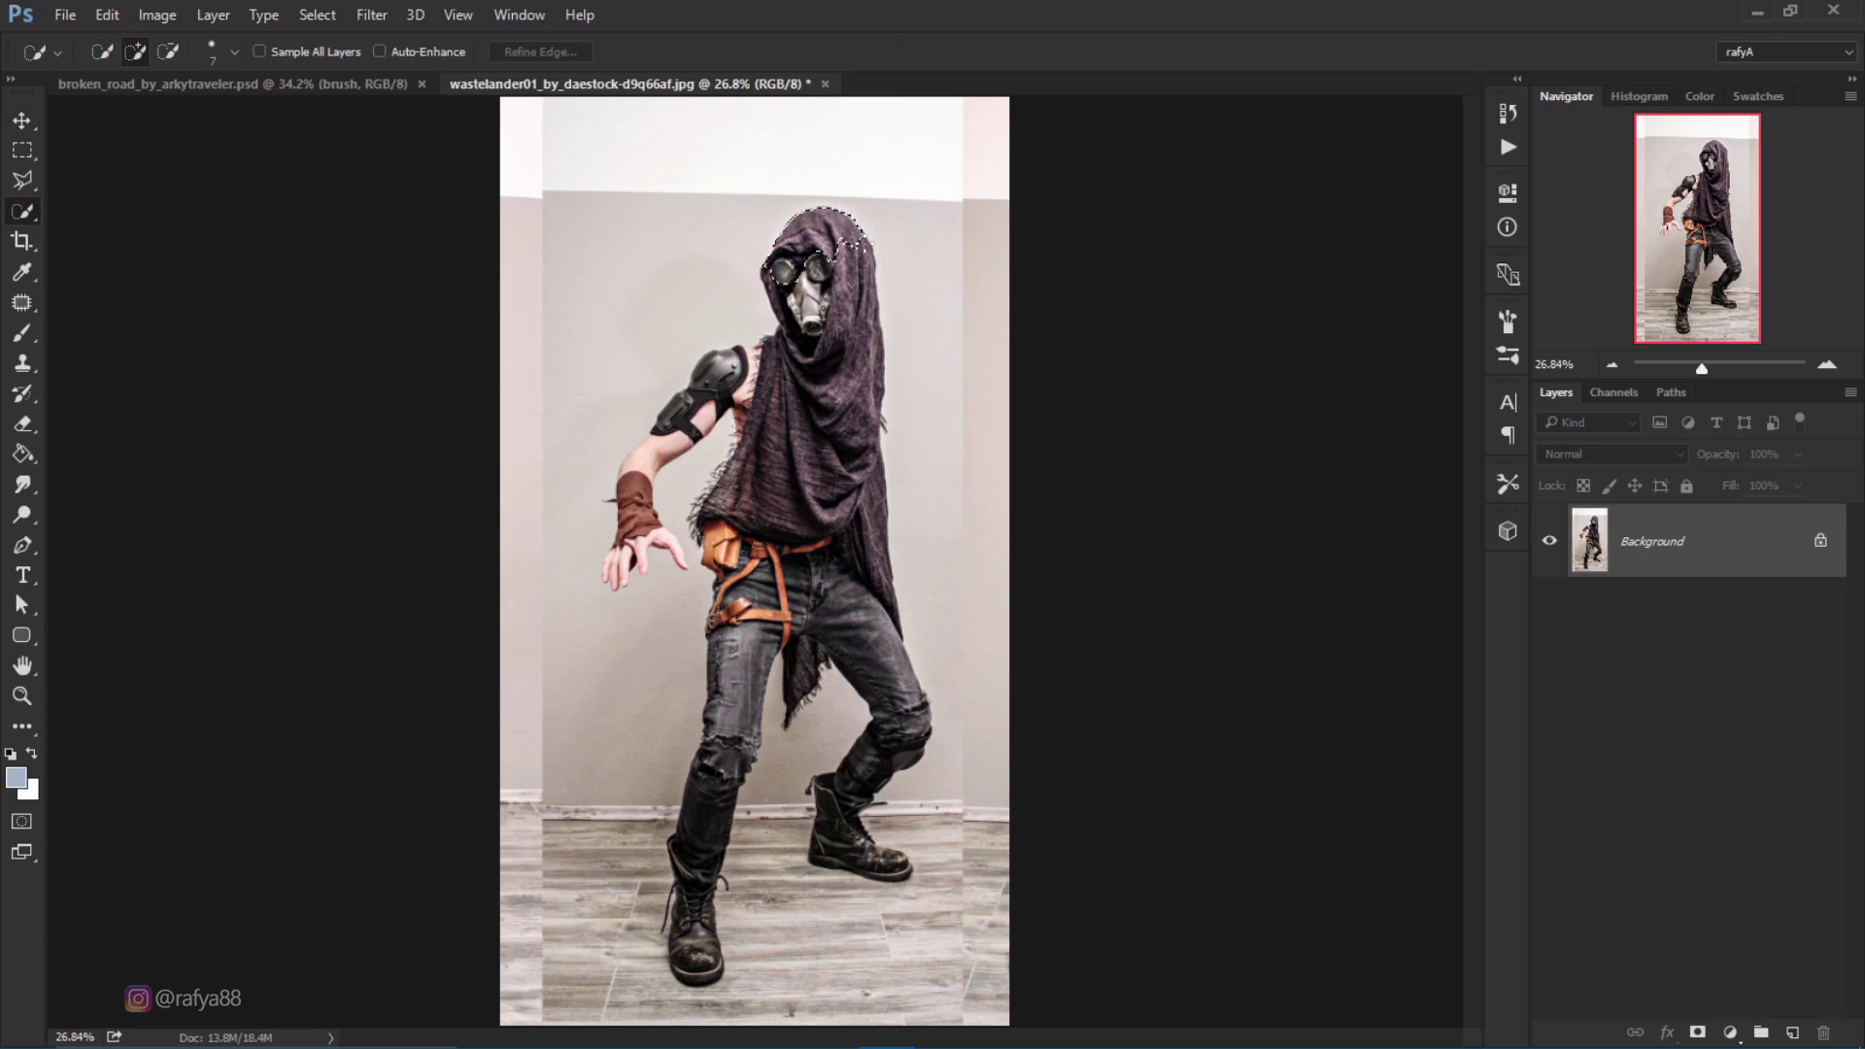
{"action": "left_click_drag", "start_coordinate": [876, 462], "coordinate": [622, 563]}
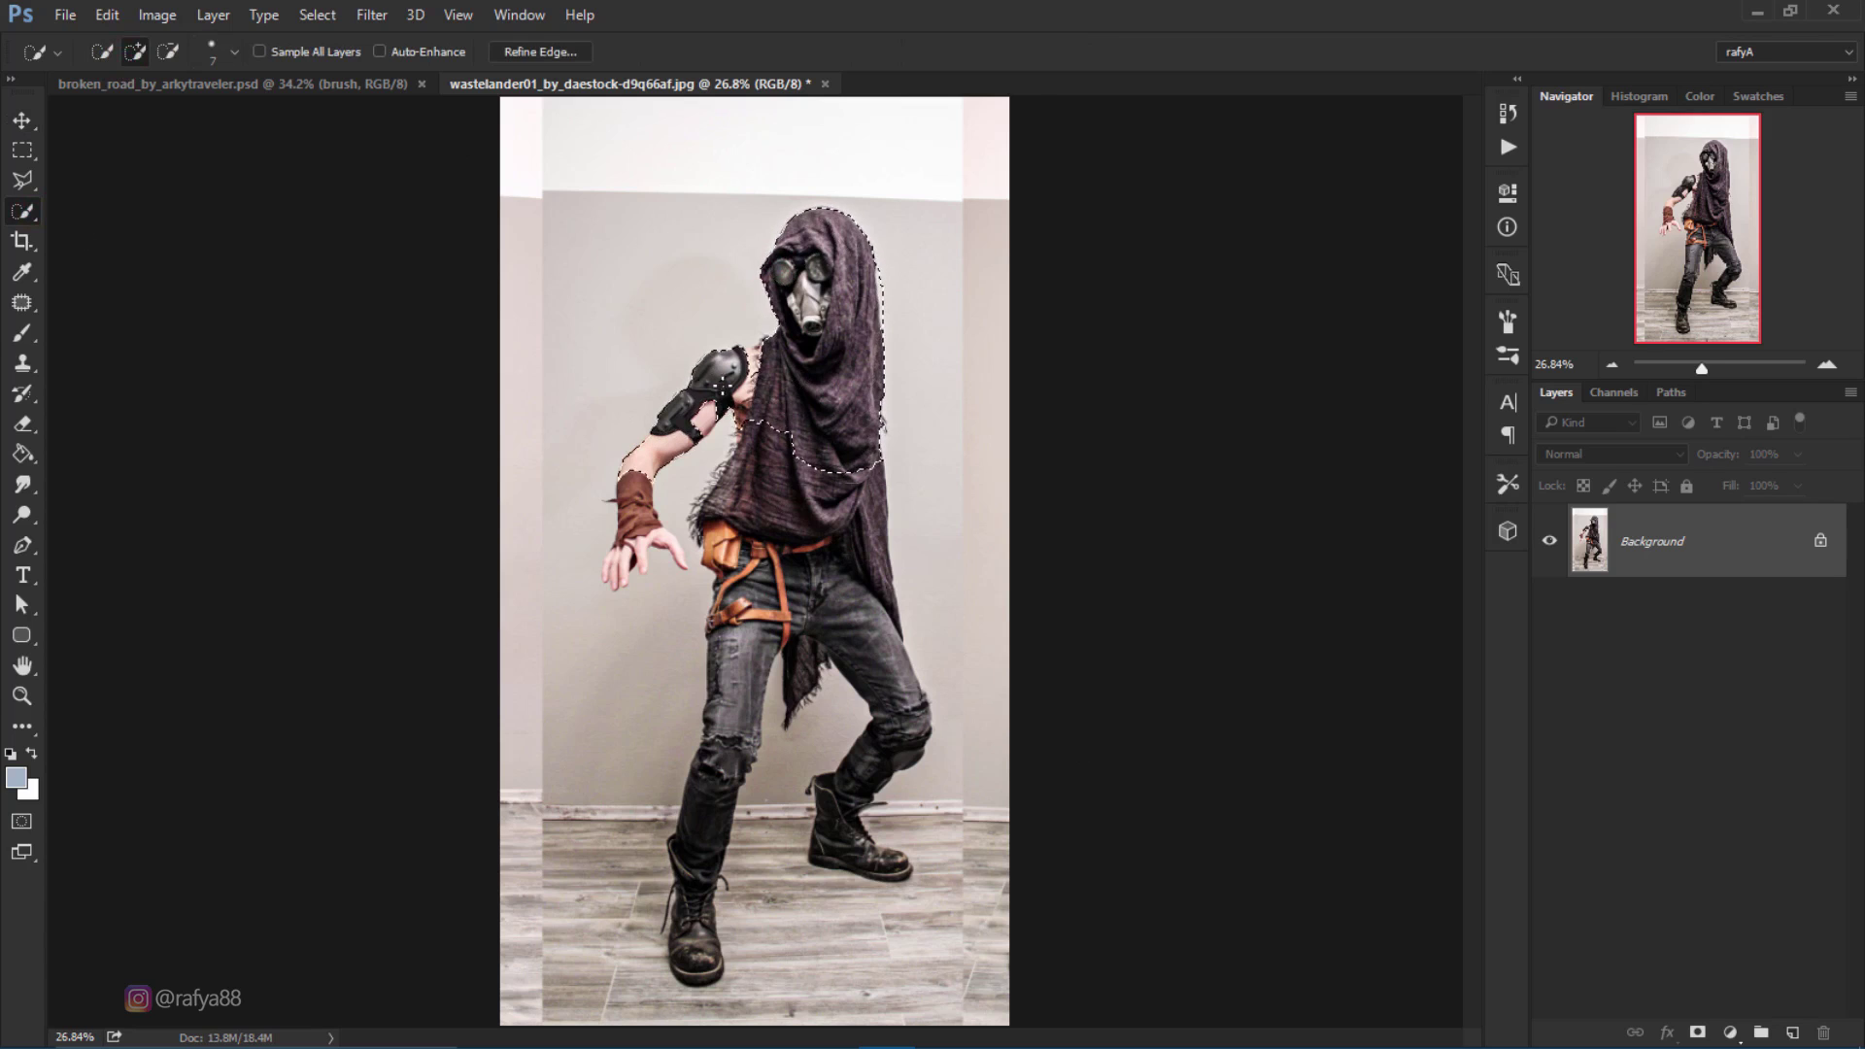
{"action": "scroll", "coordinate": [559, 590], "scroll_direction": "up", "scroll_amount": 3}
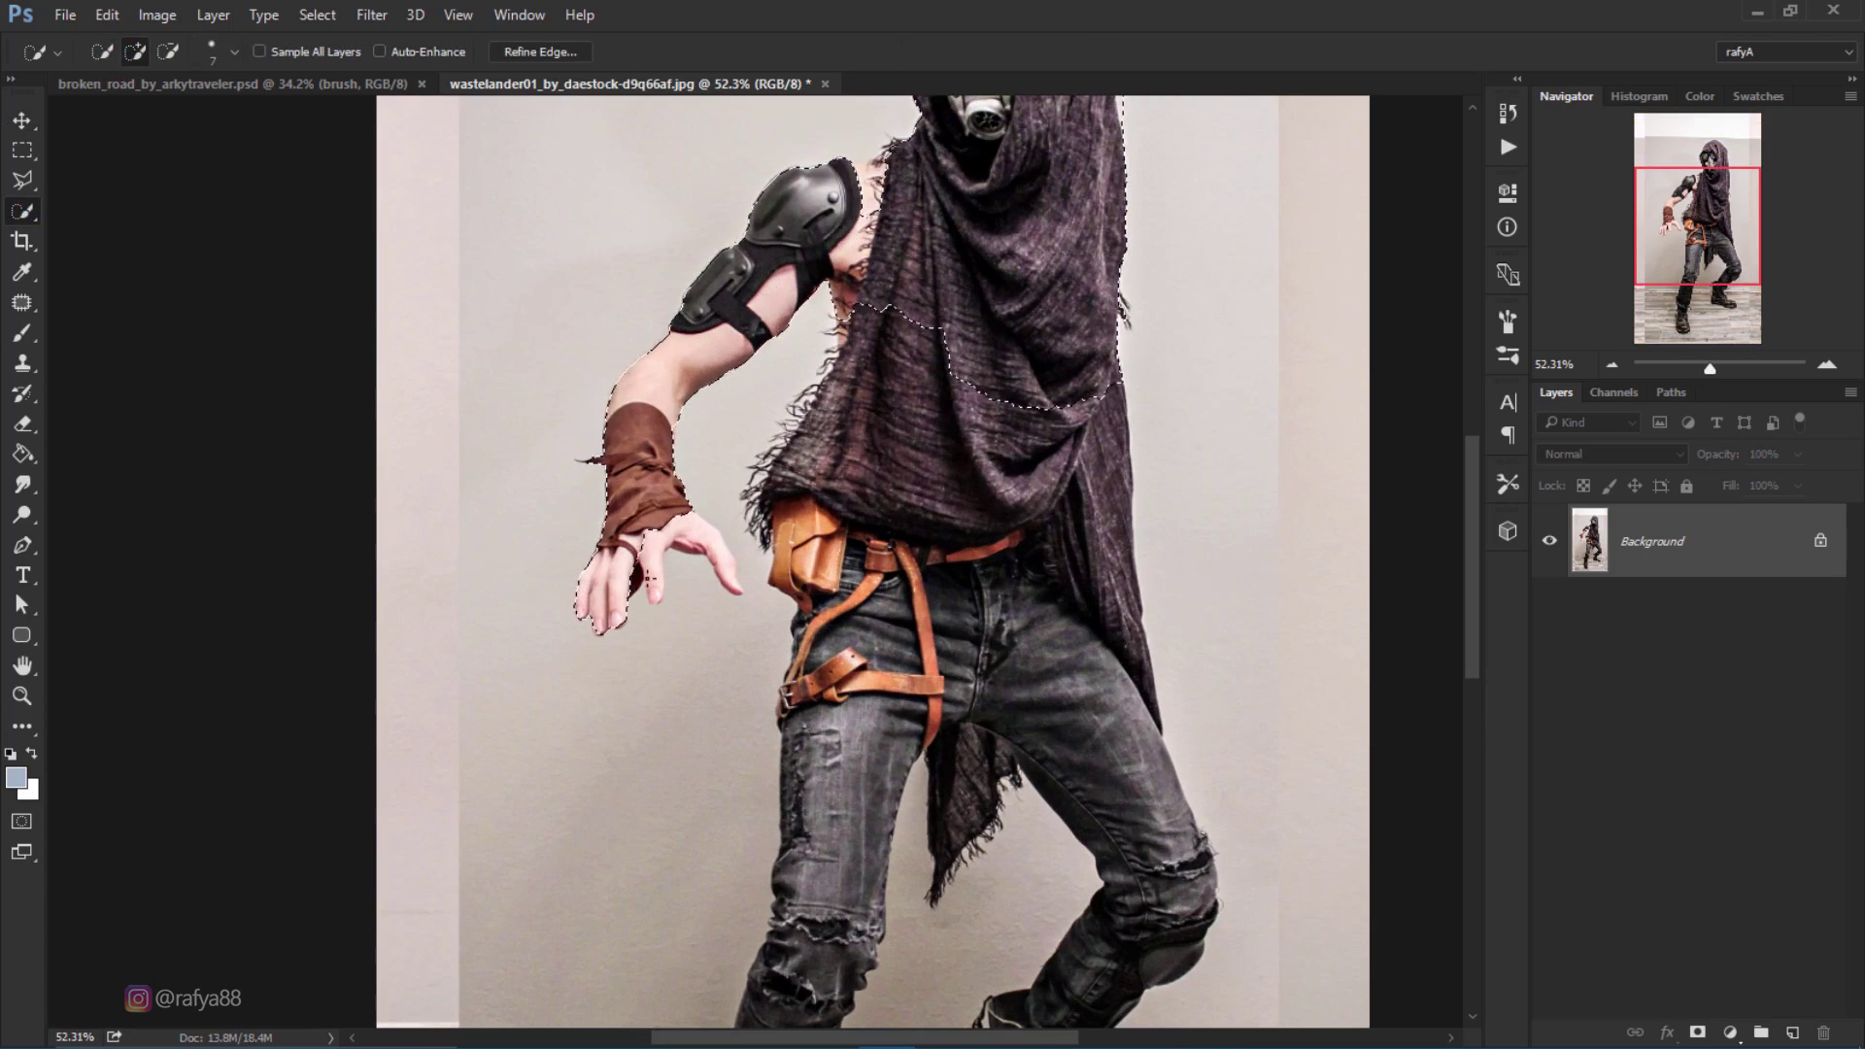
{"action": "scroll", "coordinate": [882, 537], "scroll_direction": "down", "scroll_amount": 1}
{"action": "left_click_drag", "start_coordinate": [881, 537], "coordinate": [878, 427]}
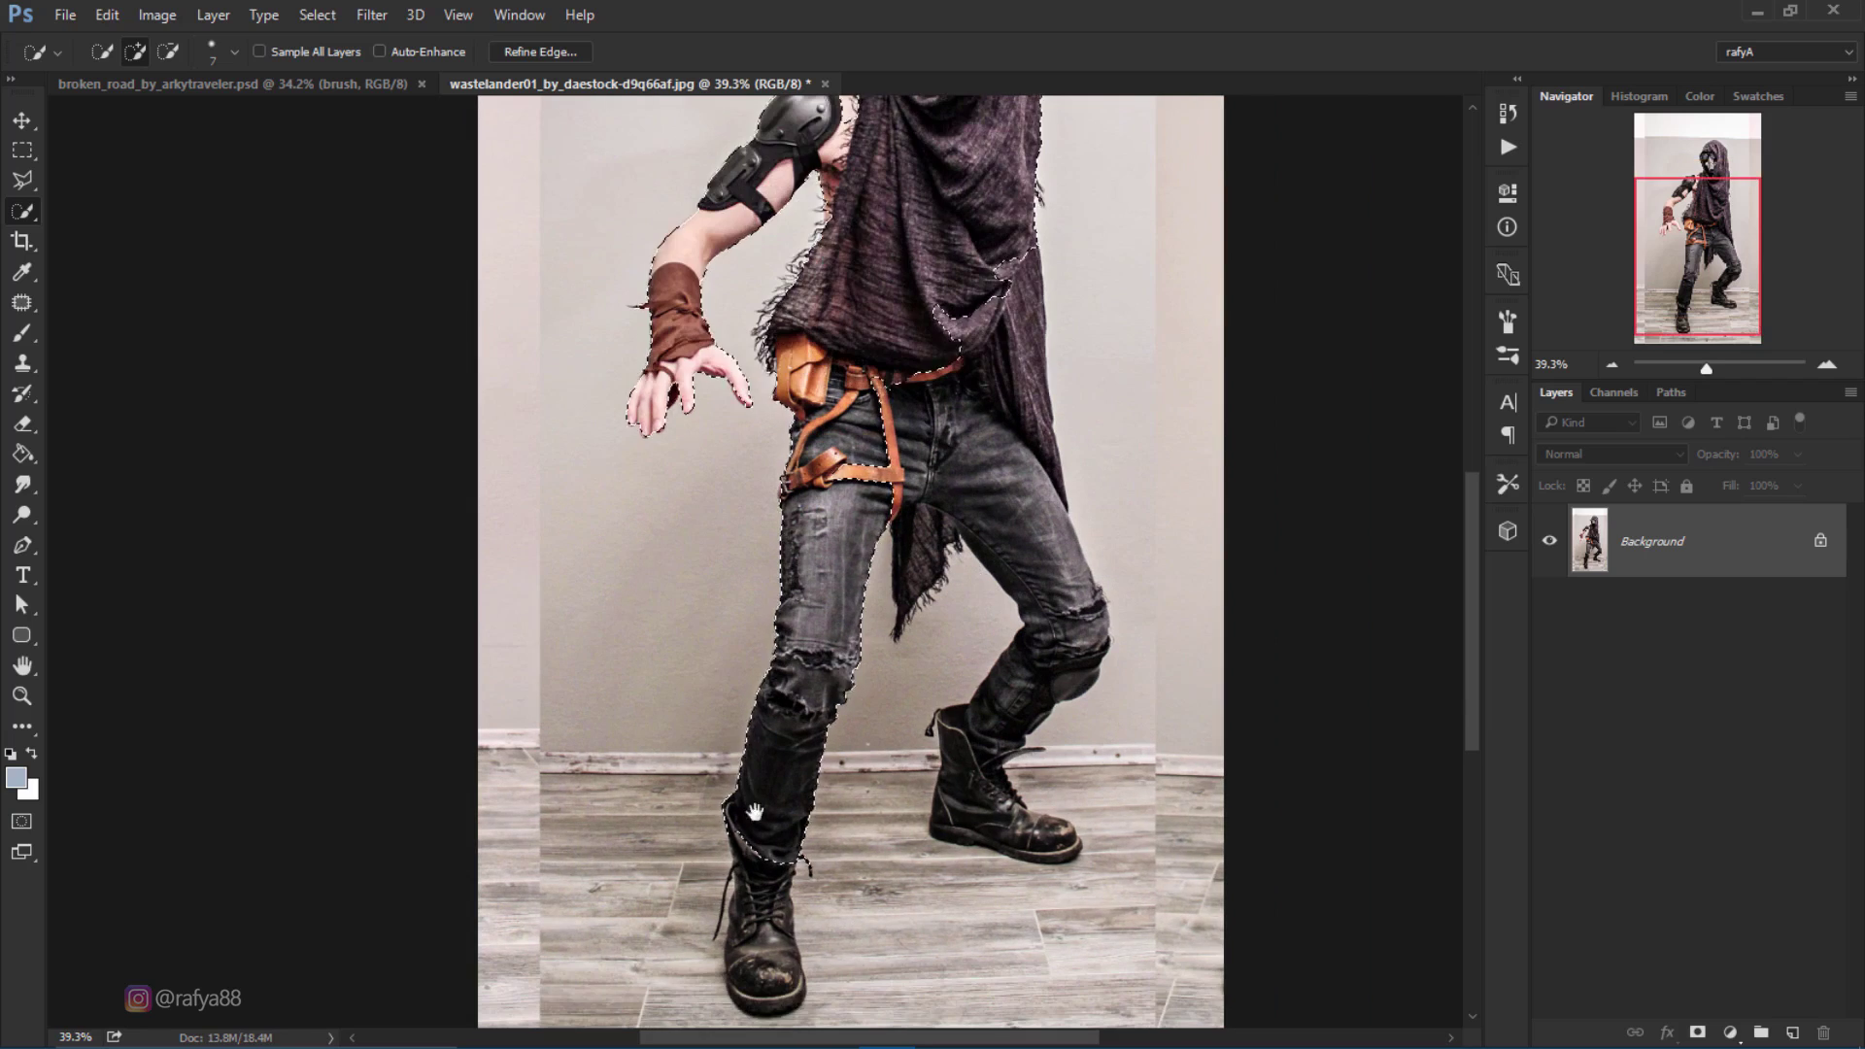
{"action": "left_click_drag", "start_coordinate": [826, 631], "coordinate": [1057, 581]}
{"action": "scroll", "coordinate": [977, 651], "scroll_direction": "down", "scroll_amount": 1}
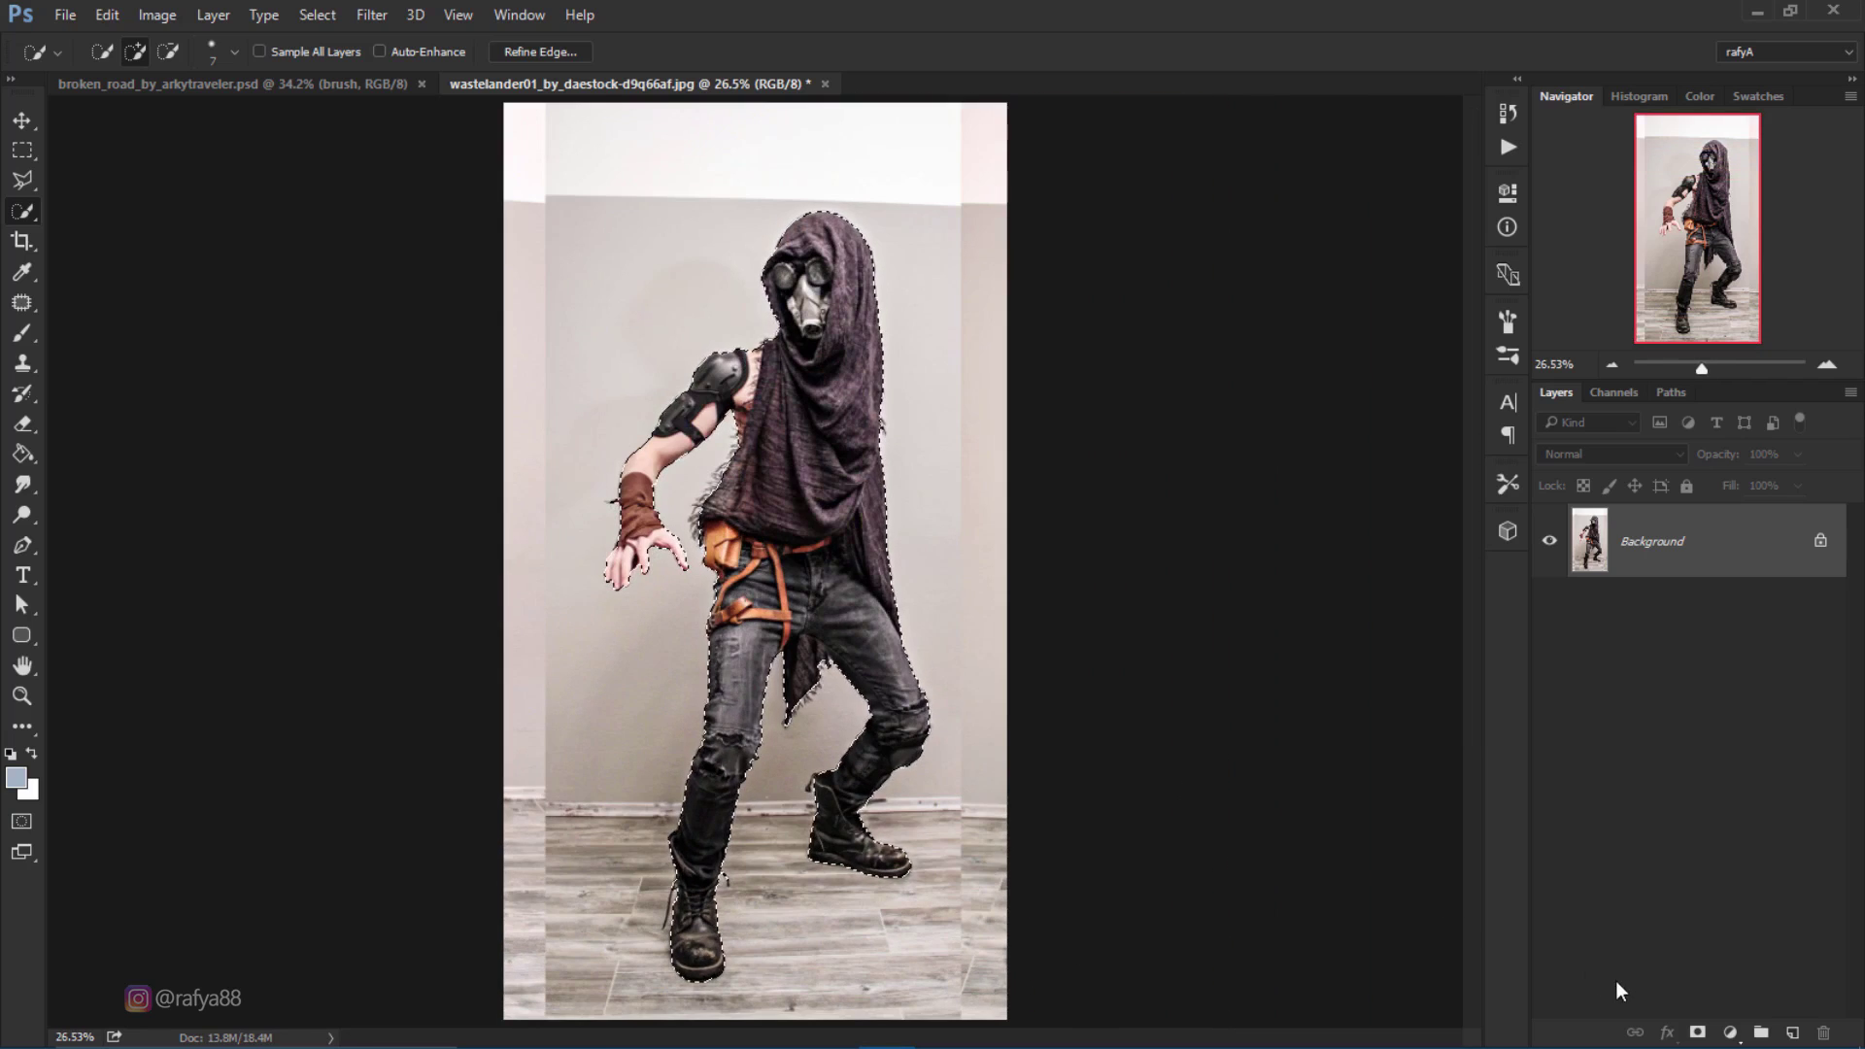
{"action": "left_click", "coordinate": [1695, 1032]}
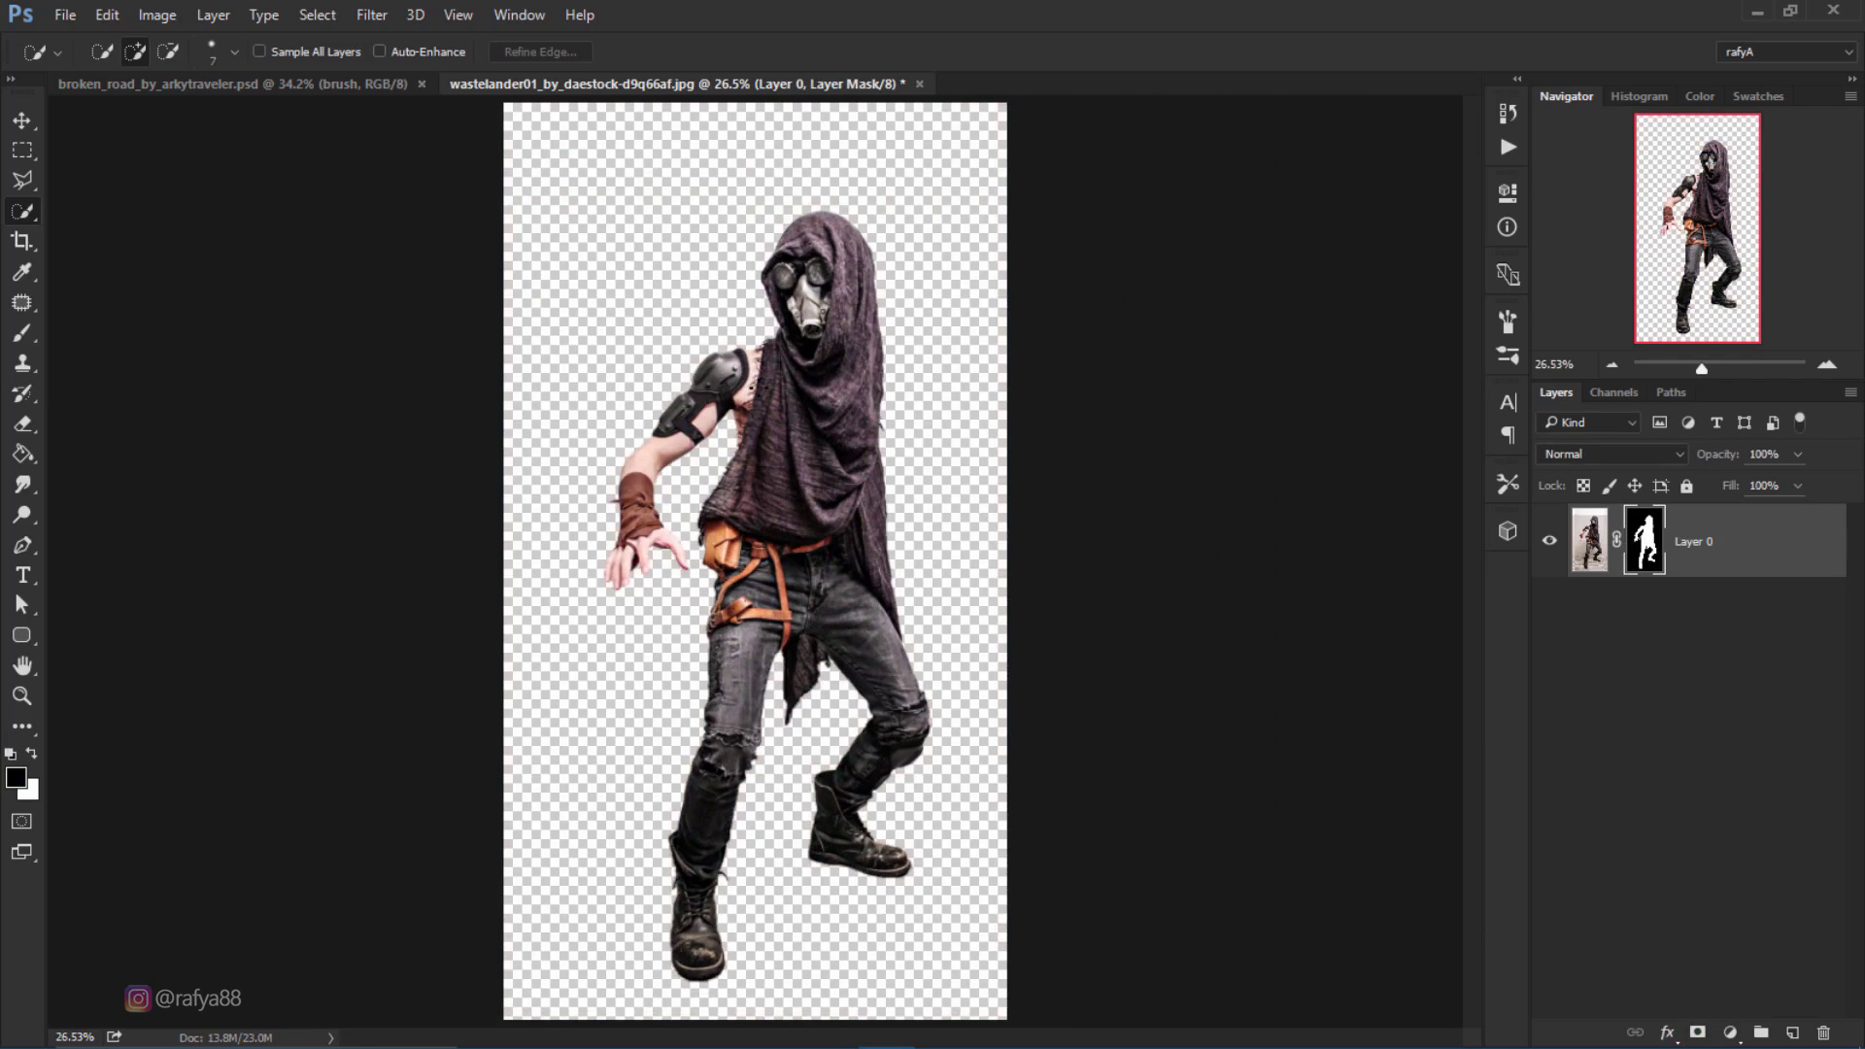
{"action": "left_click", "coordinate": [24, 123]}
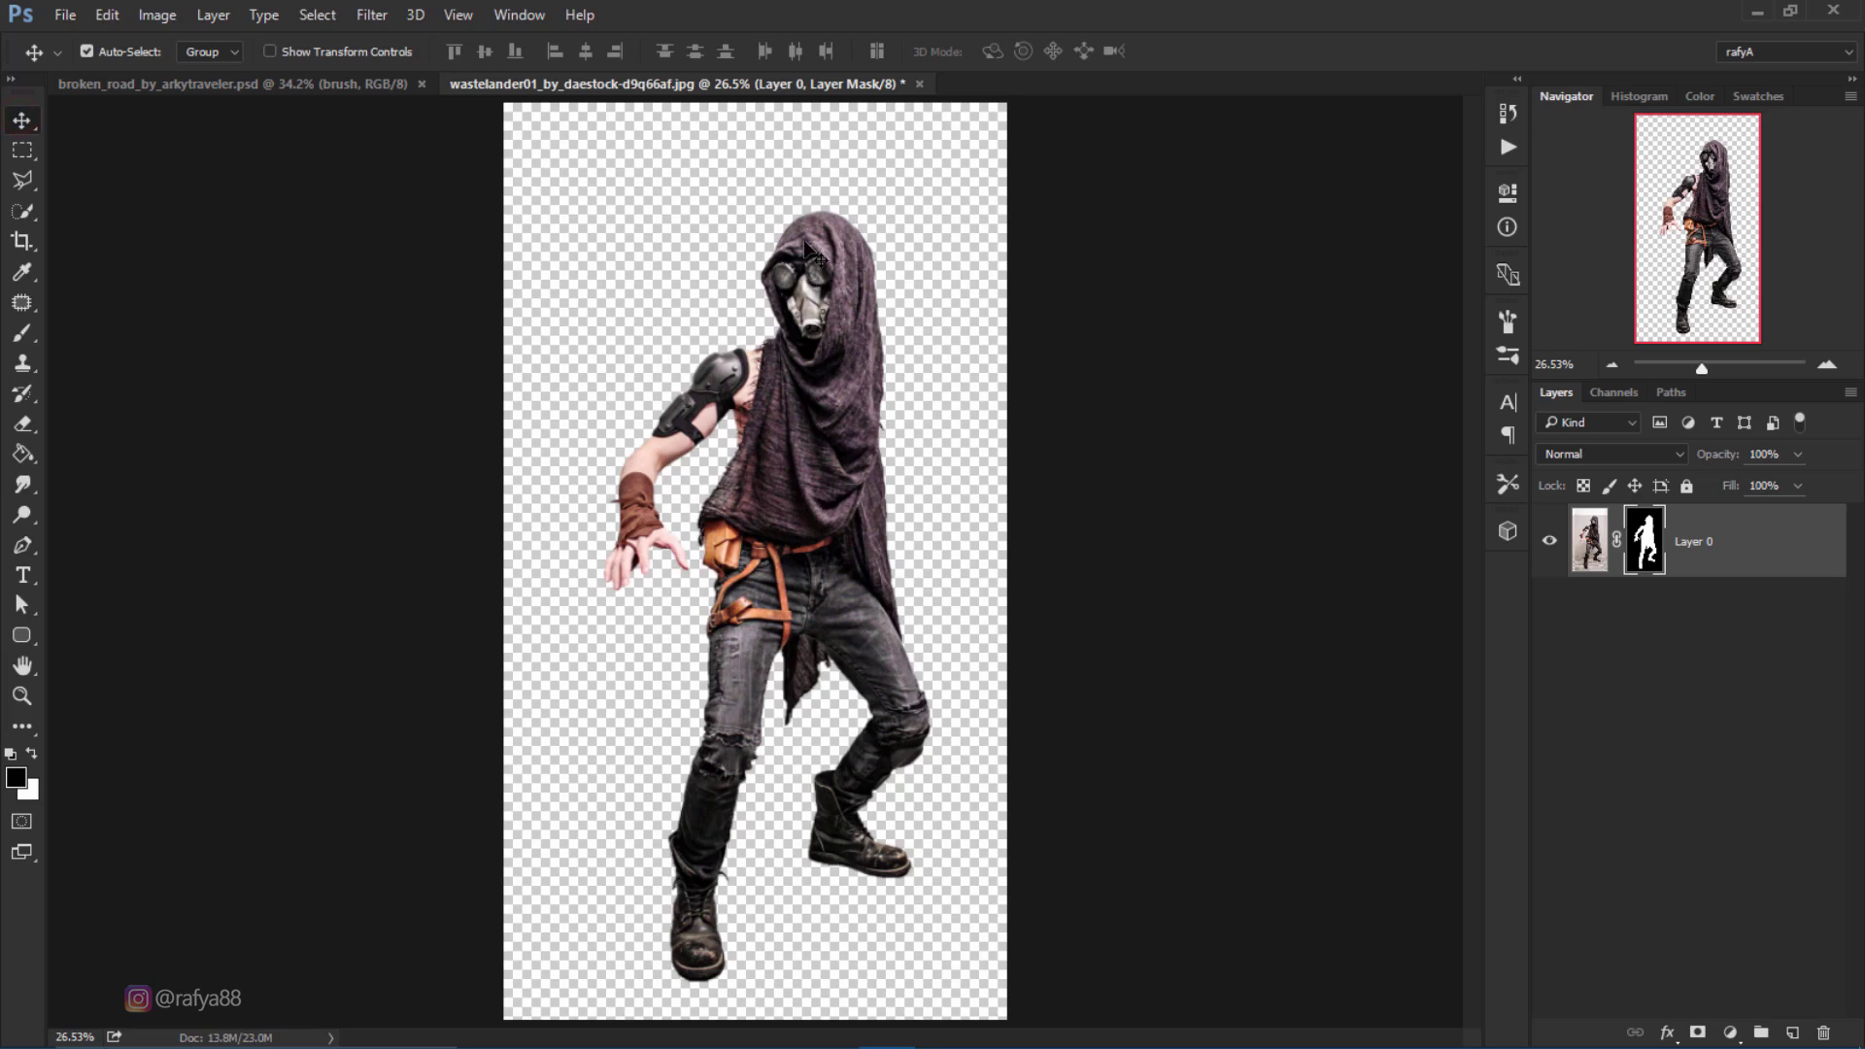
Step: Bring the cut-out figure into the road scene, roughly shrinking it and placing it on the road
{"action": "left_click_drag", "start_coordinate": [804, 242], "coordinate": [685, 317]}
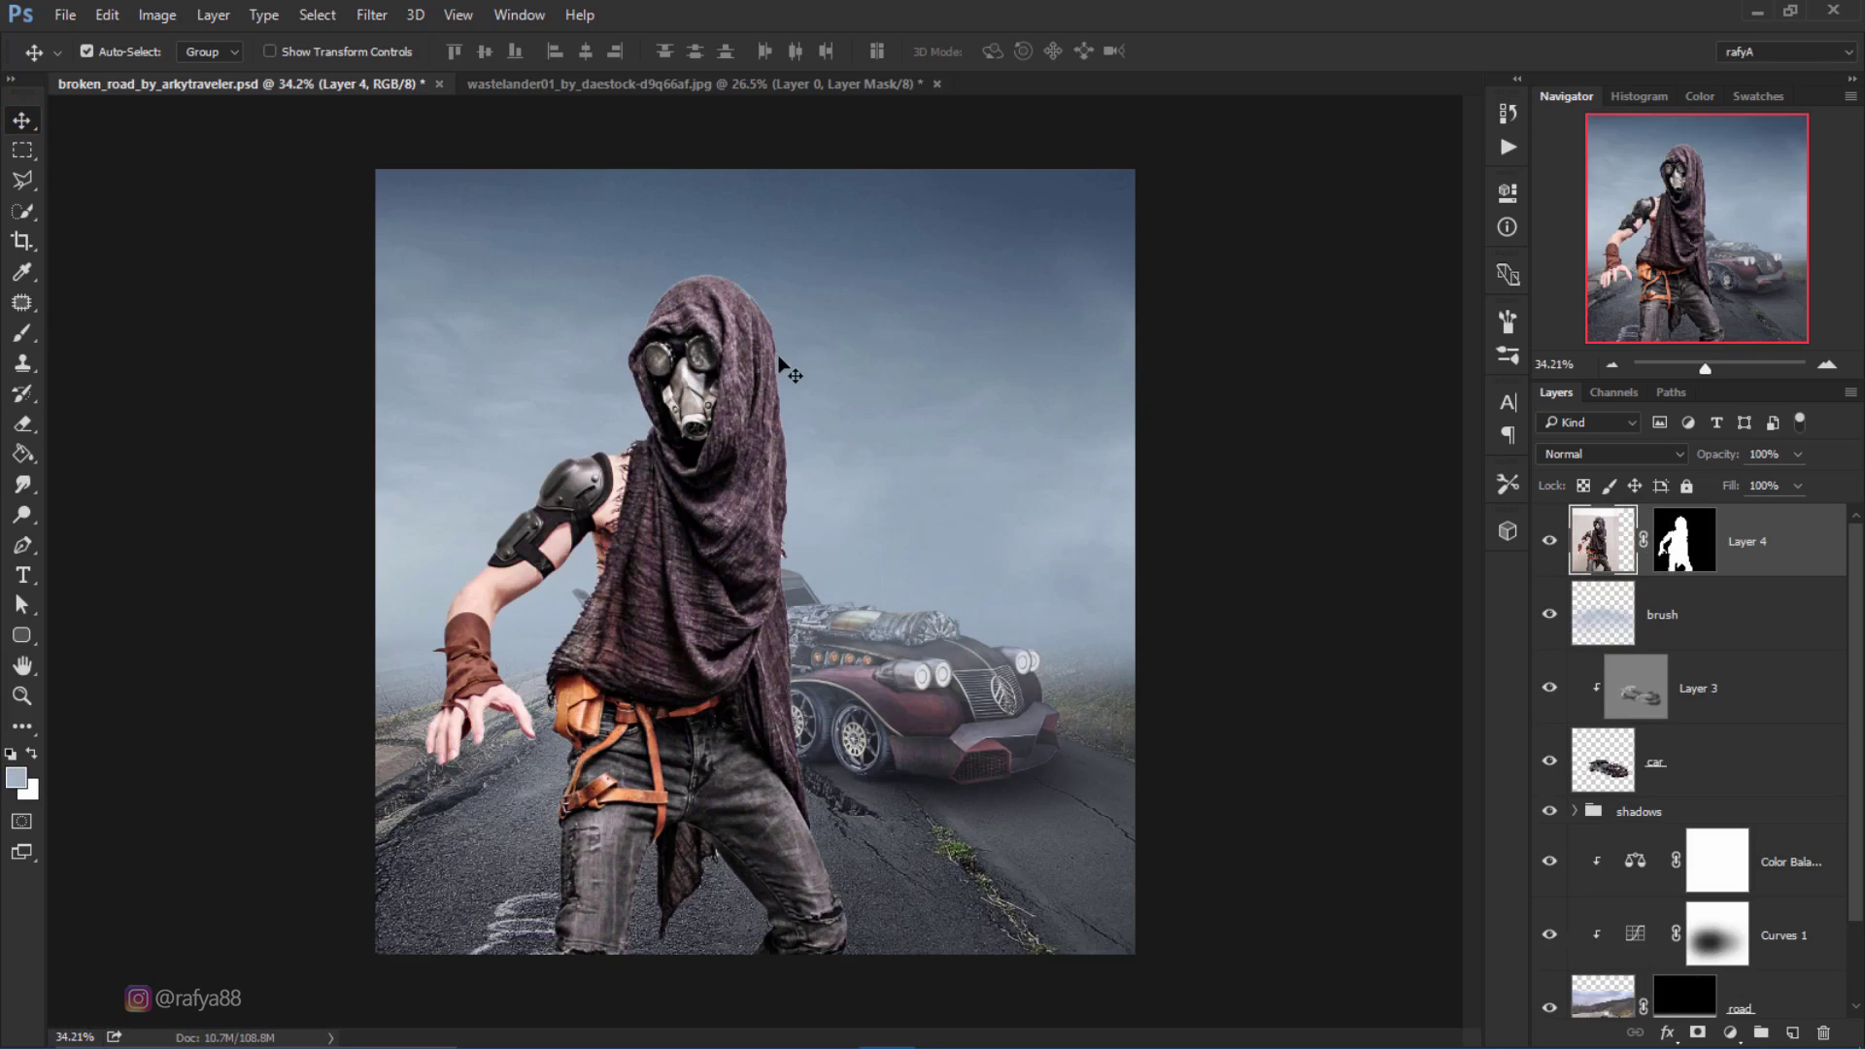
{"action": "key", "text": "ctrl+t"}
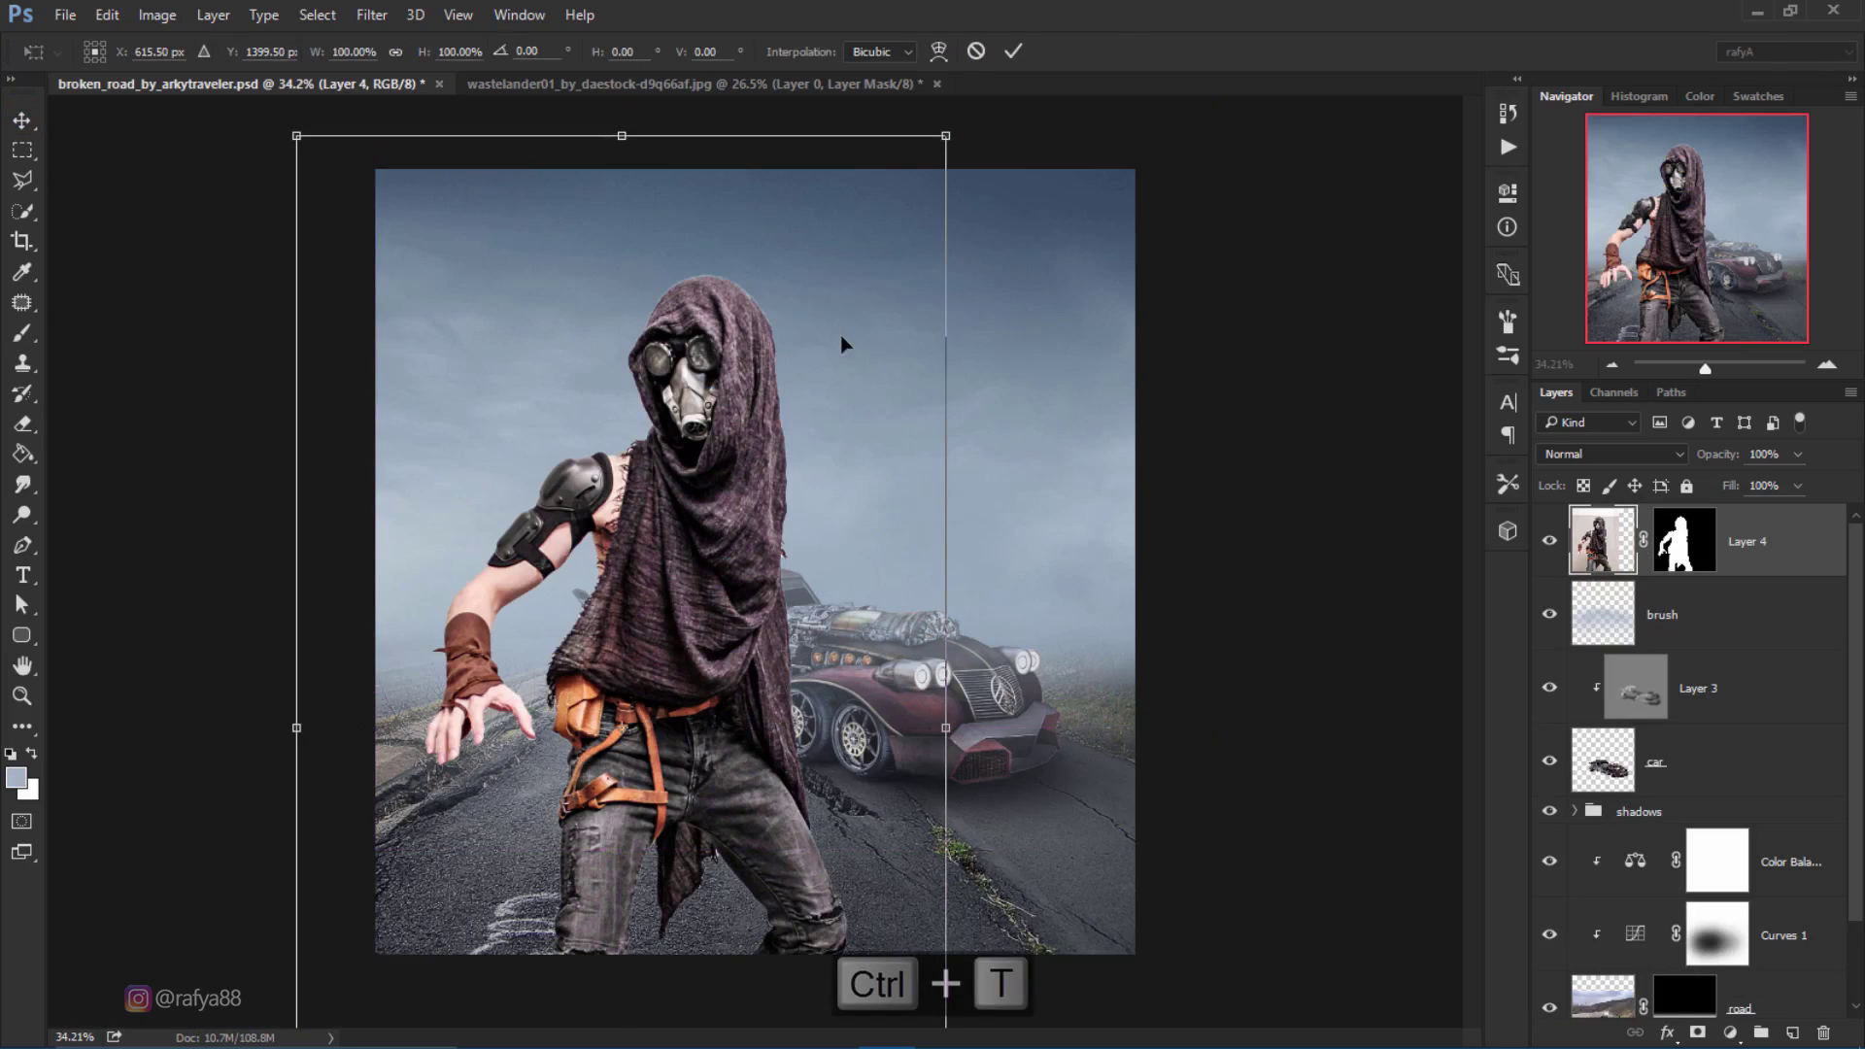
{"action": "left_click_drag", "start_coordinate": [949, 136], "coordinate": [794, 362]}
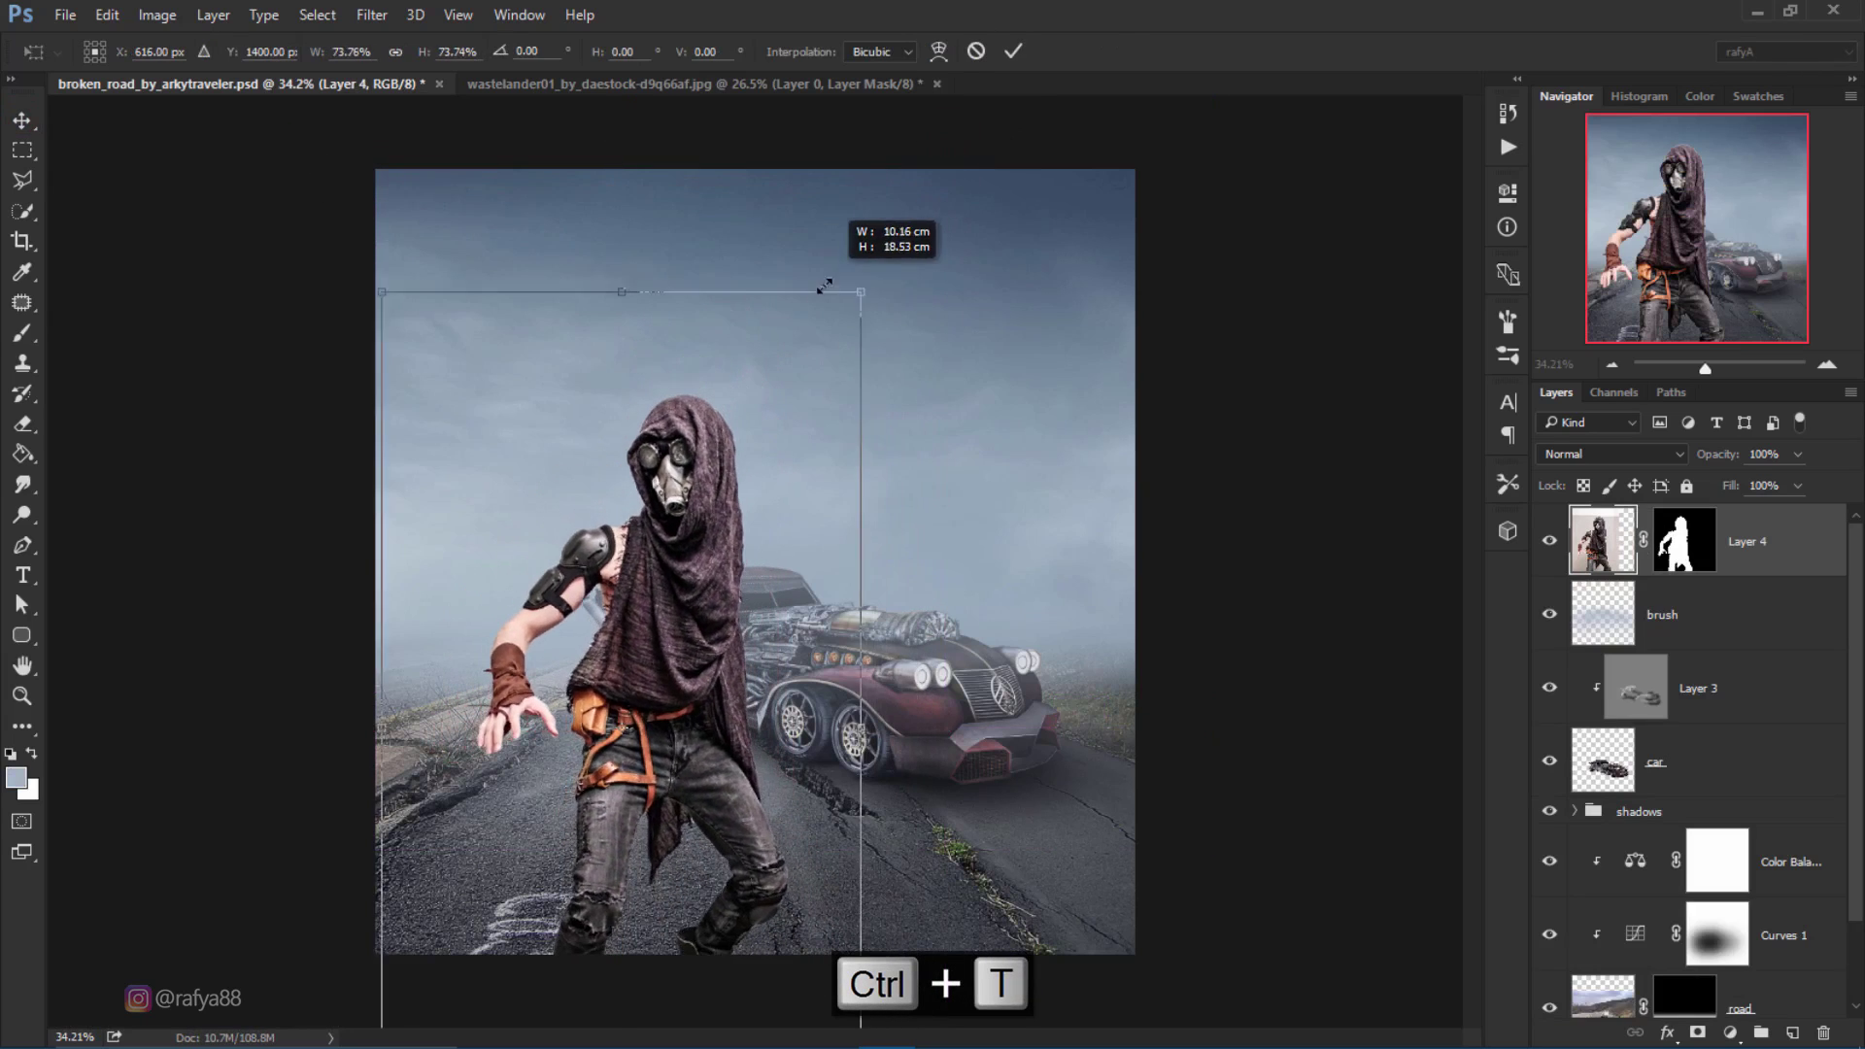
{"action": "left_click_drag", "start_coordinate": [768, 476], "coordinate": [807, 416]}
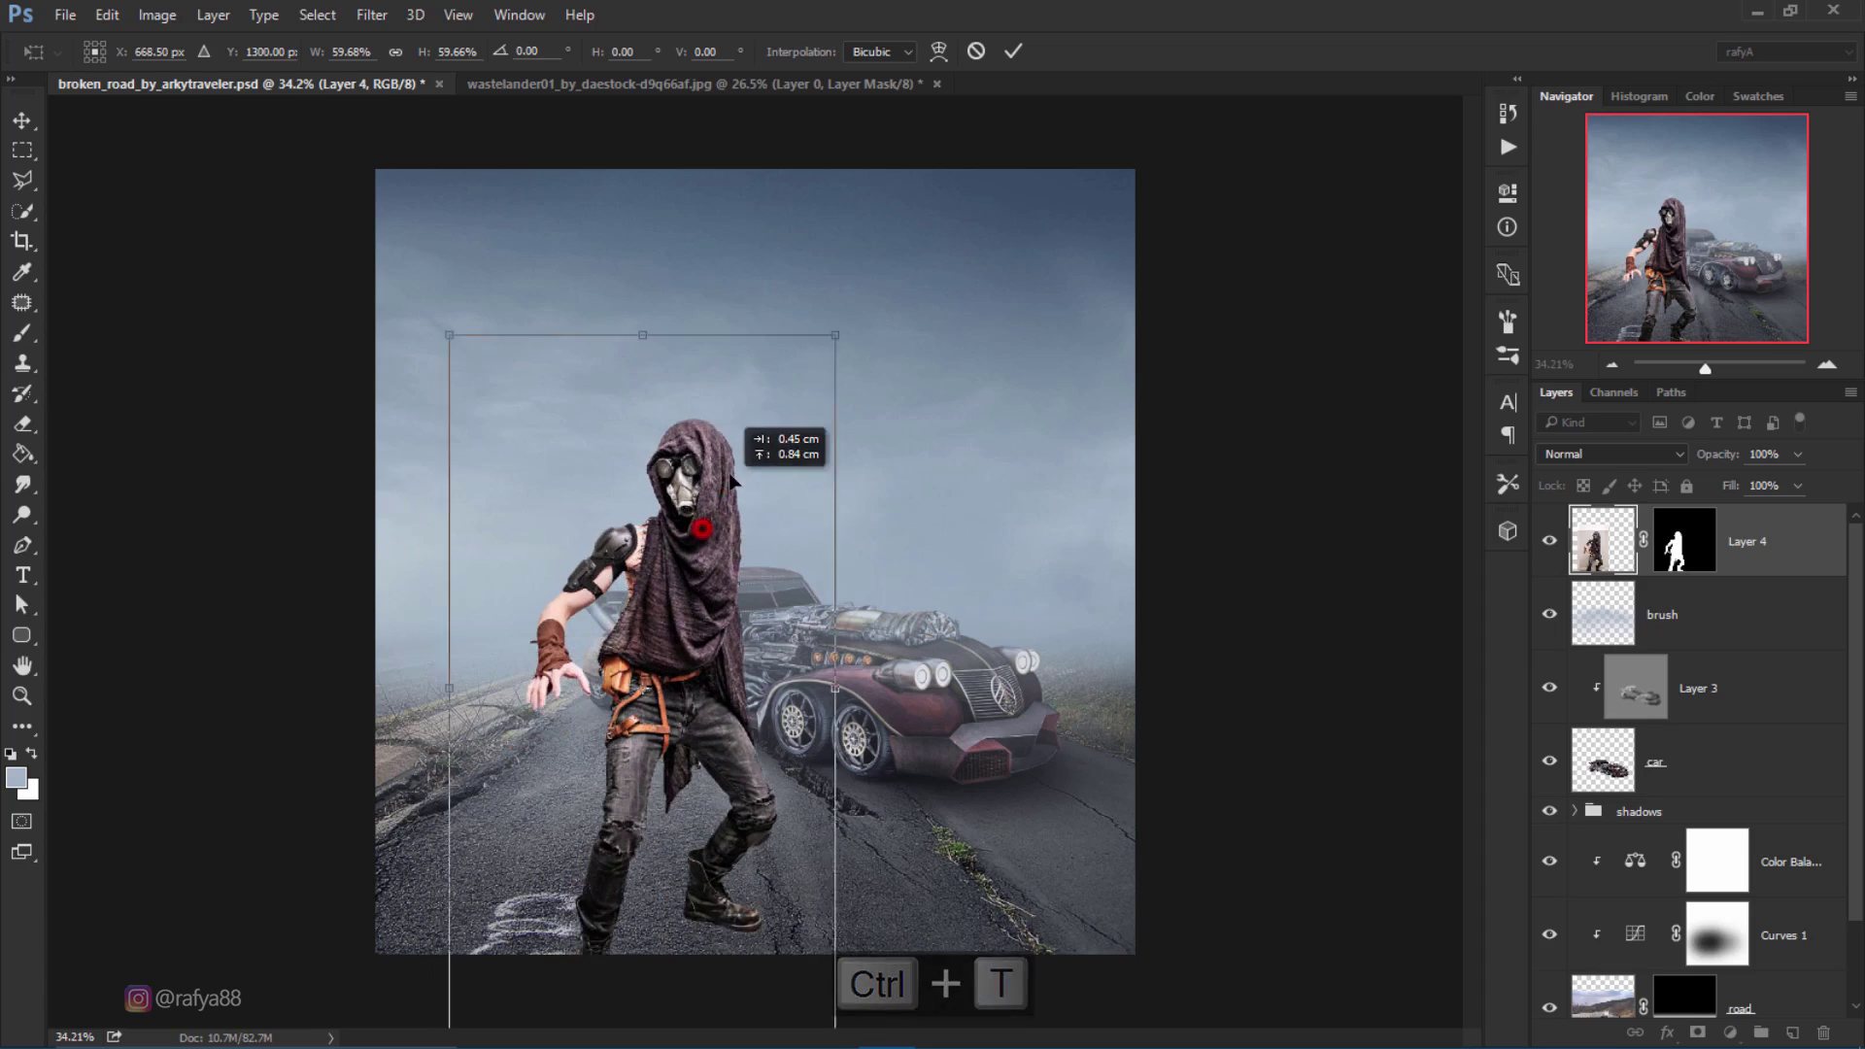
{"action": "left_click_drag", "start_coordinate": [856, 307], "coordinate": [798, 420]}
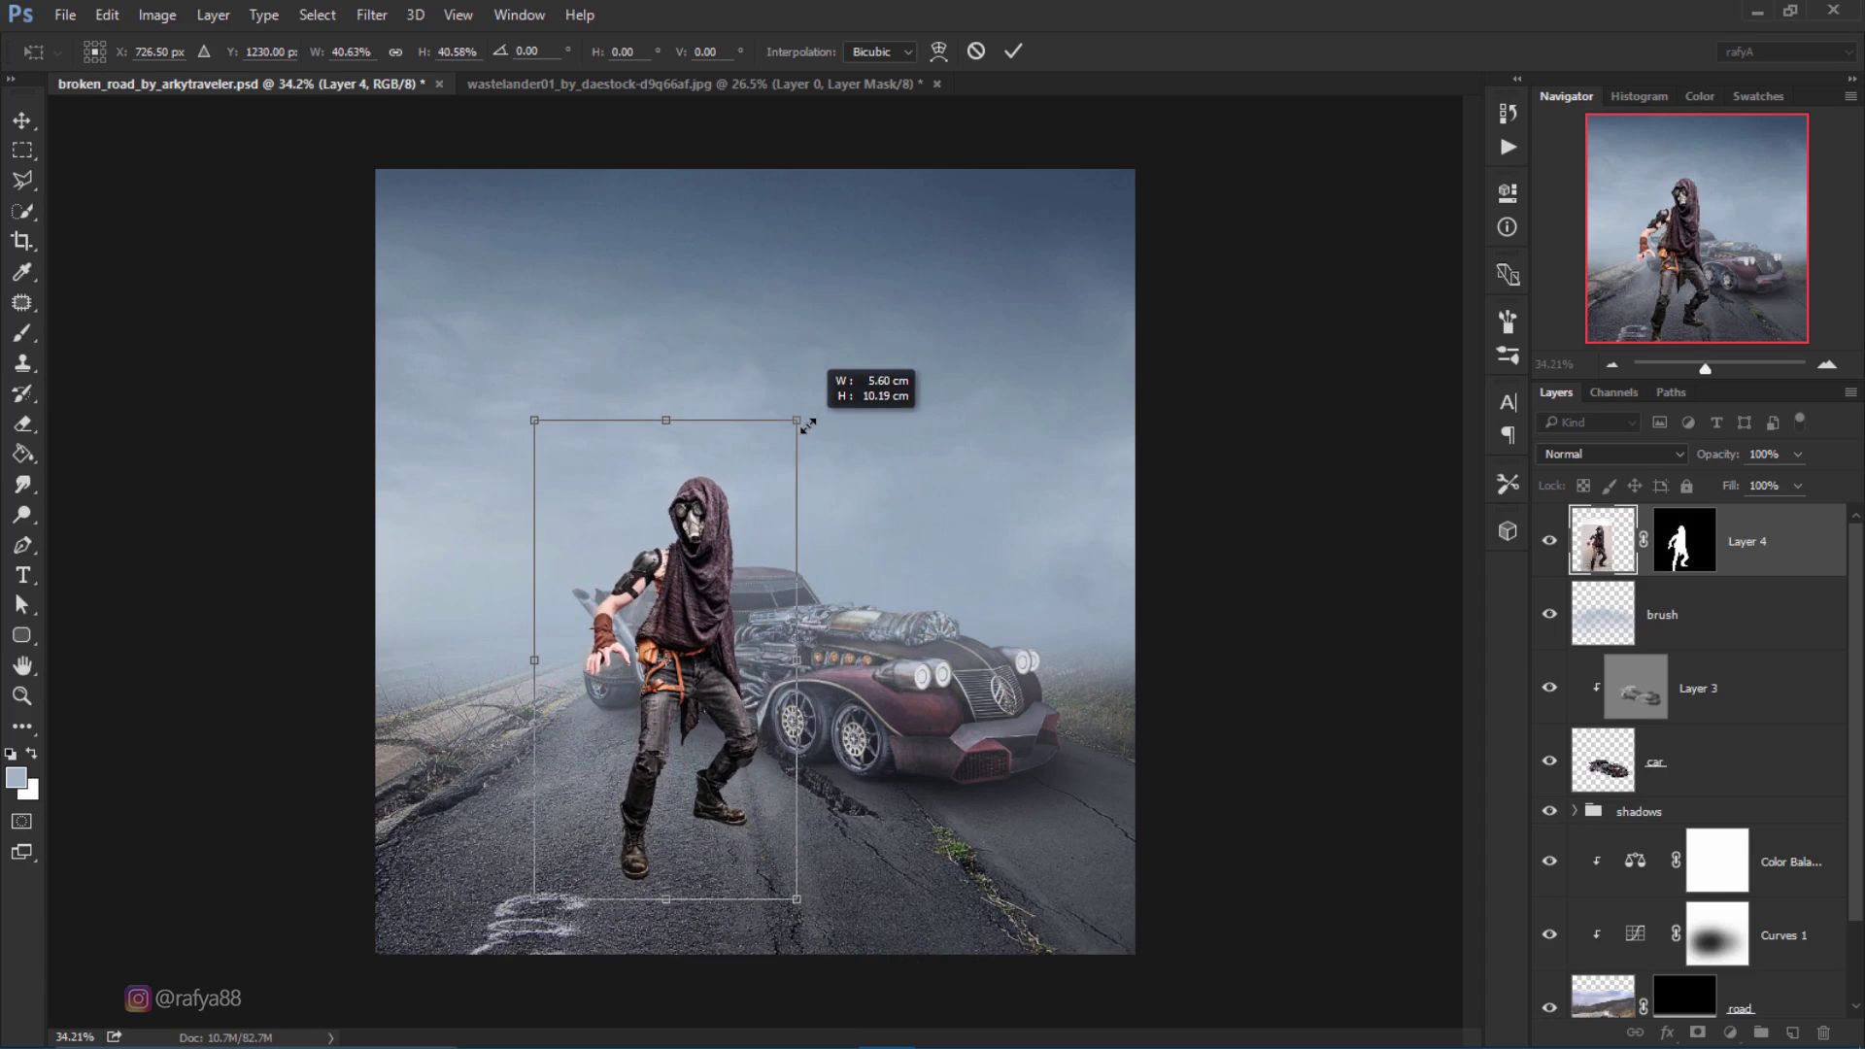
{"action": "left_click_drag", "start_coordinate": [757, 483], "coordinate": [774, 519]}
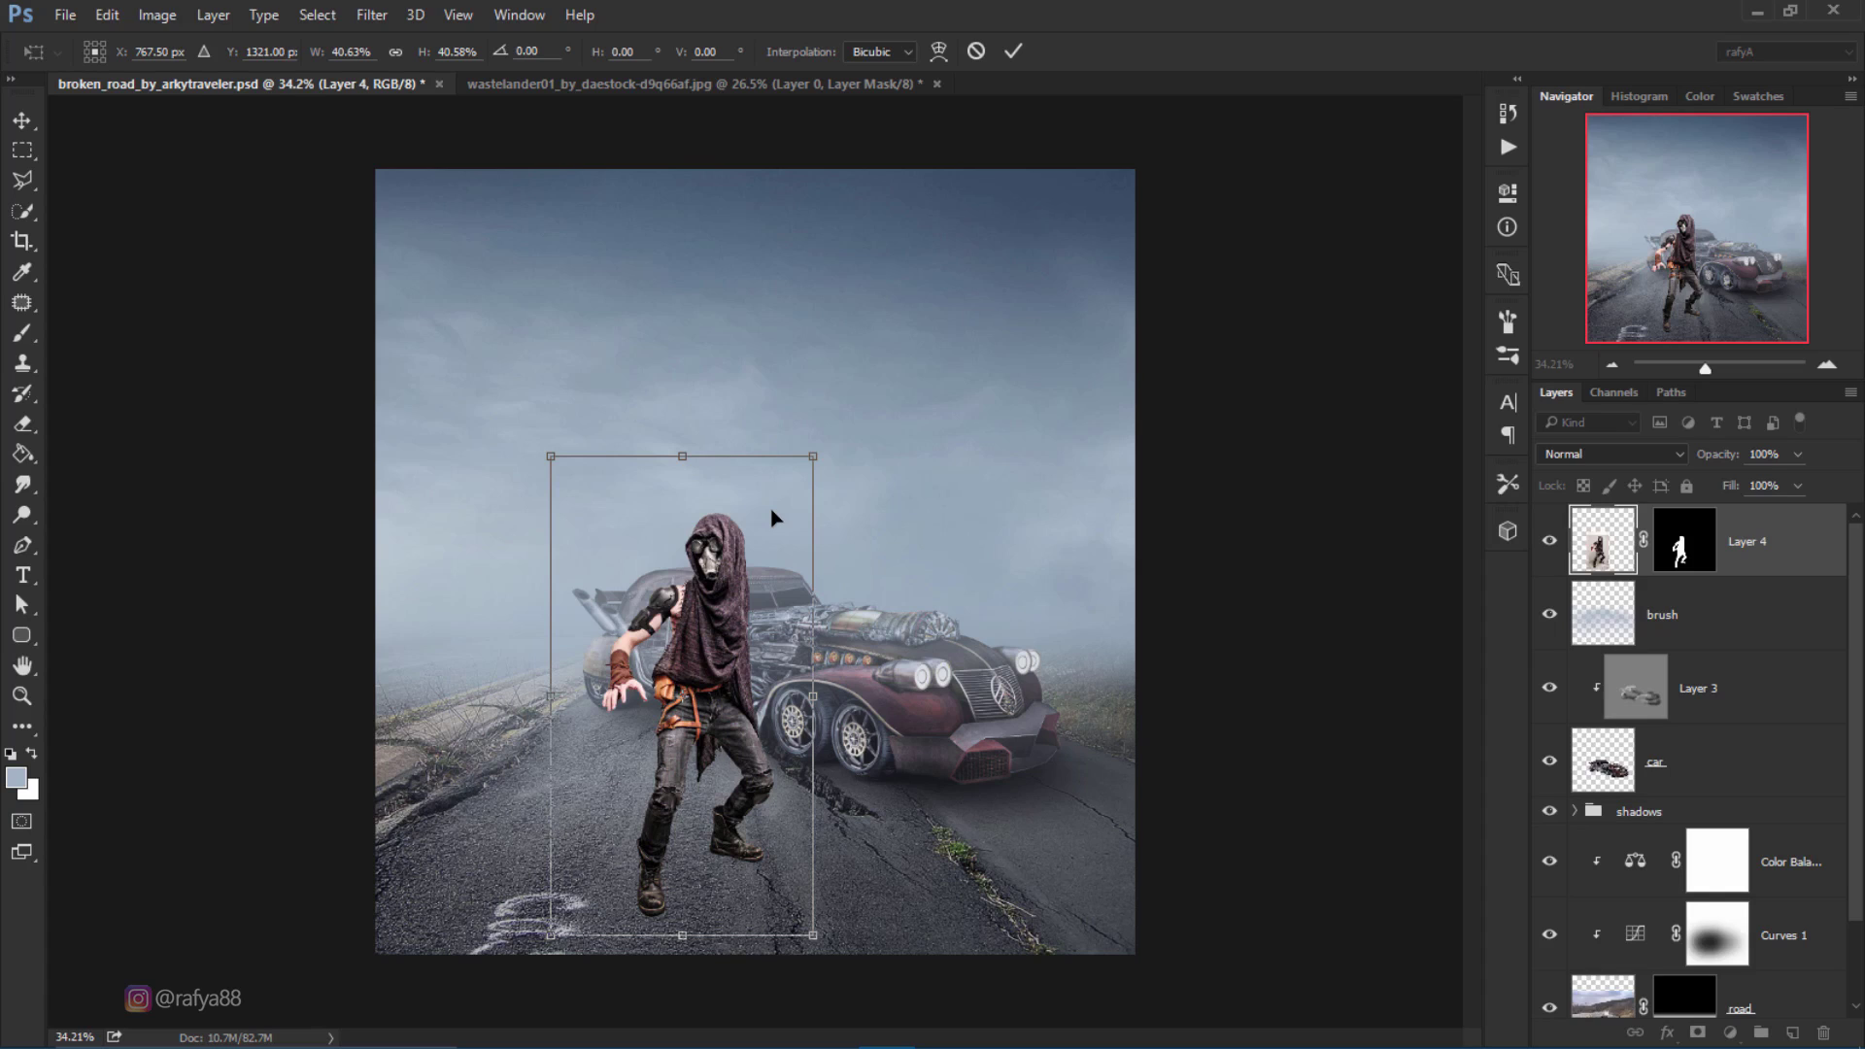
Step: Fine-tune the figure to about 39.9% scale in front of the car and commit the transform
{"action": "scroll", "coordinate": [763, 541], "scroll_direction": "up", "scroll_amount": 1}
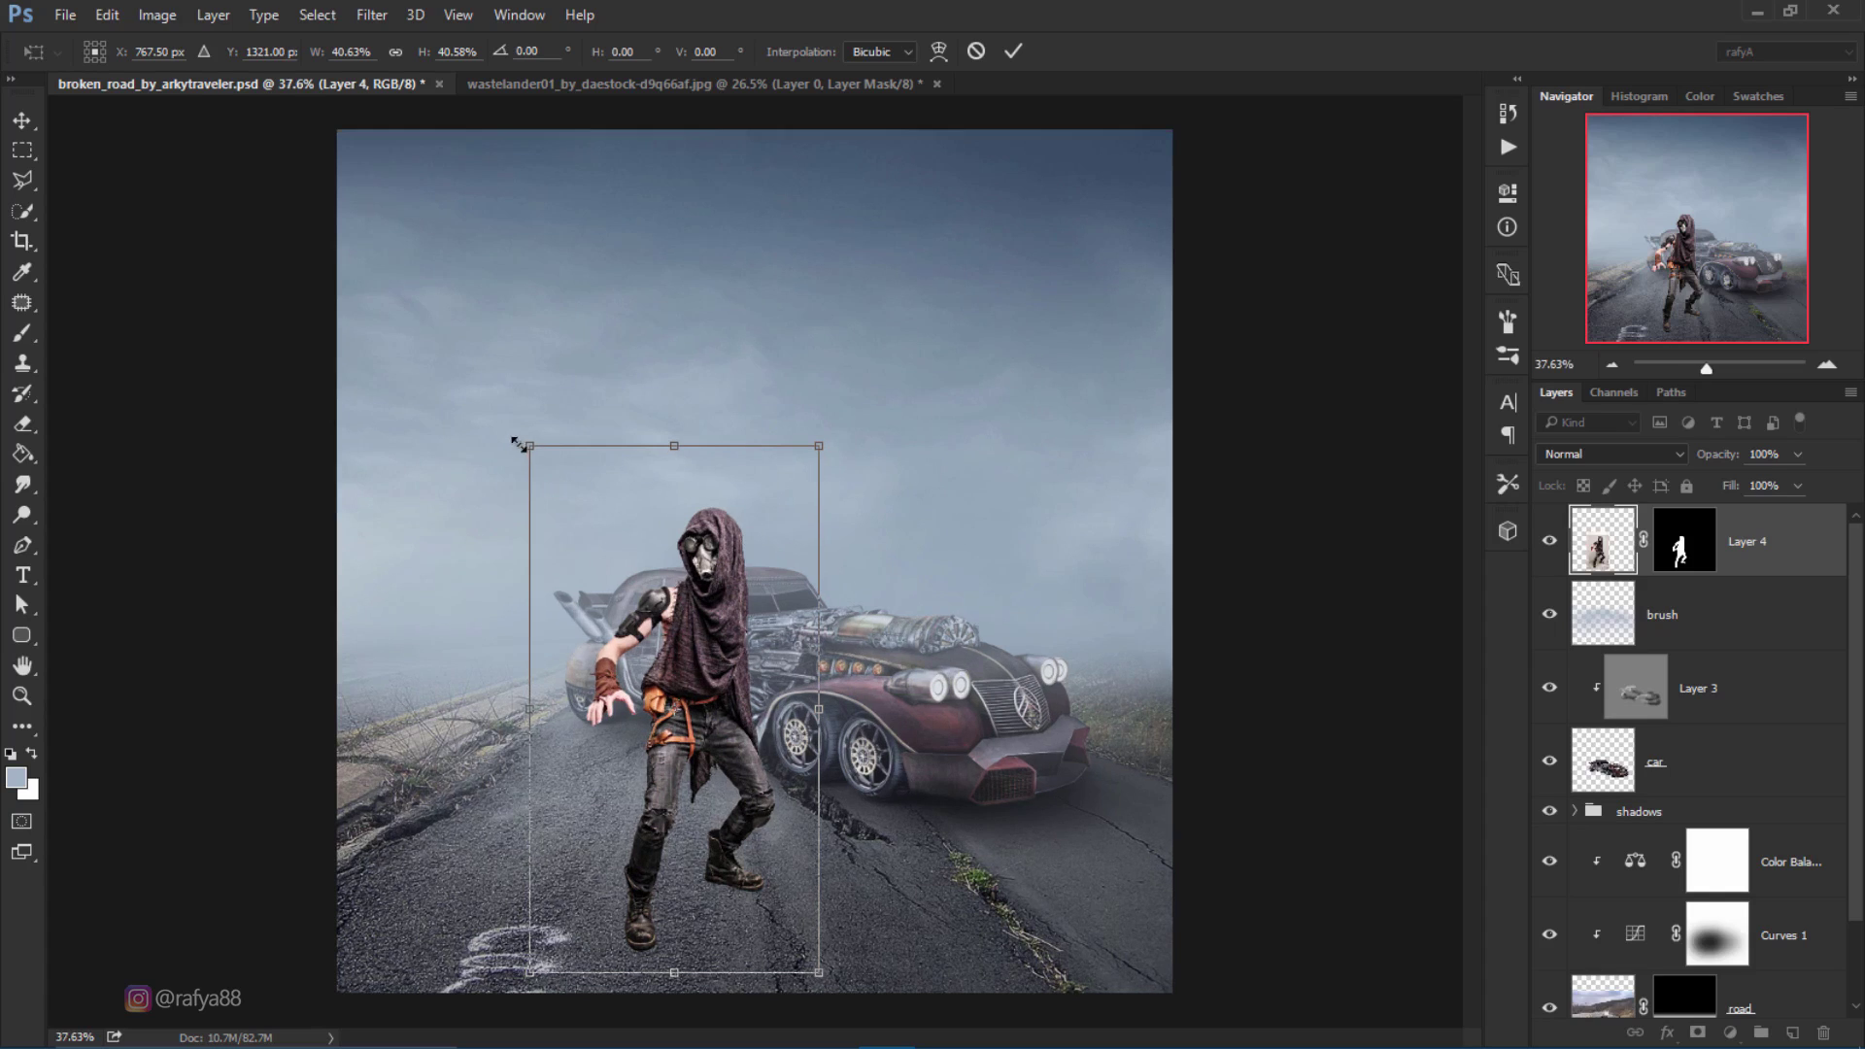
{"action": "left_click_drag", "start_coordinate": [529, 446], "coordinate": [512, 416]}
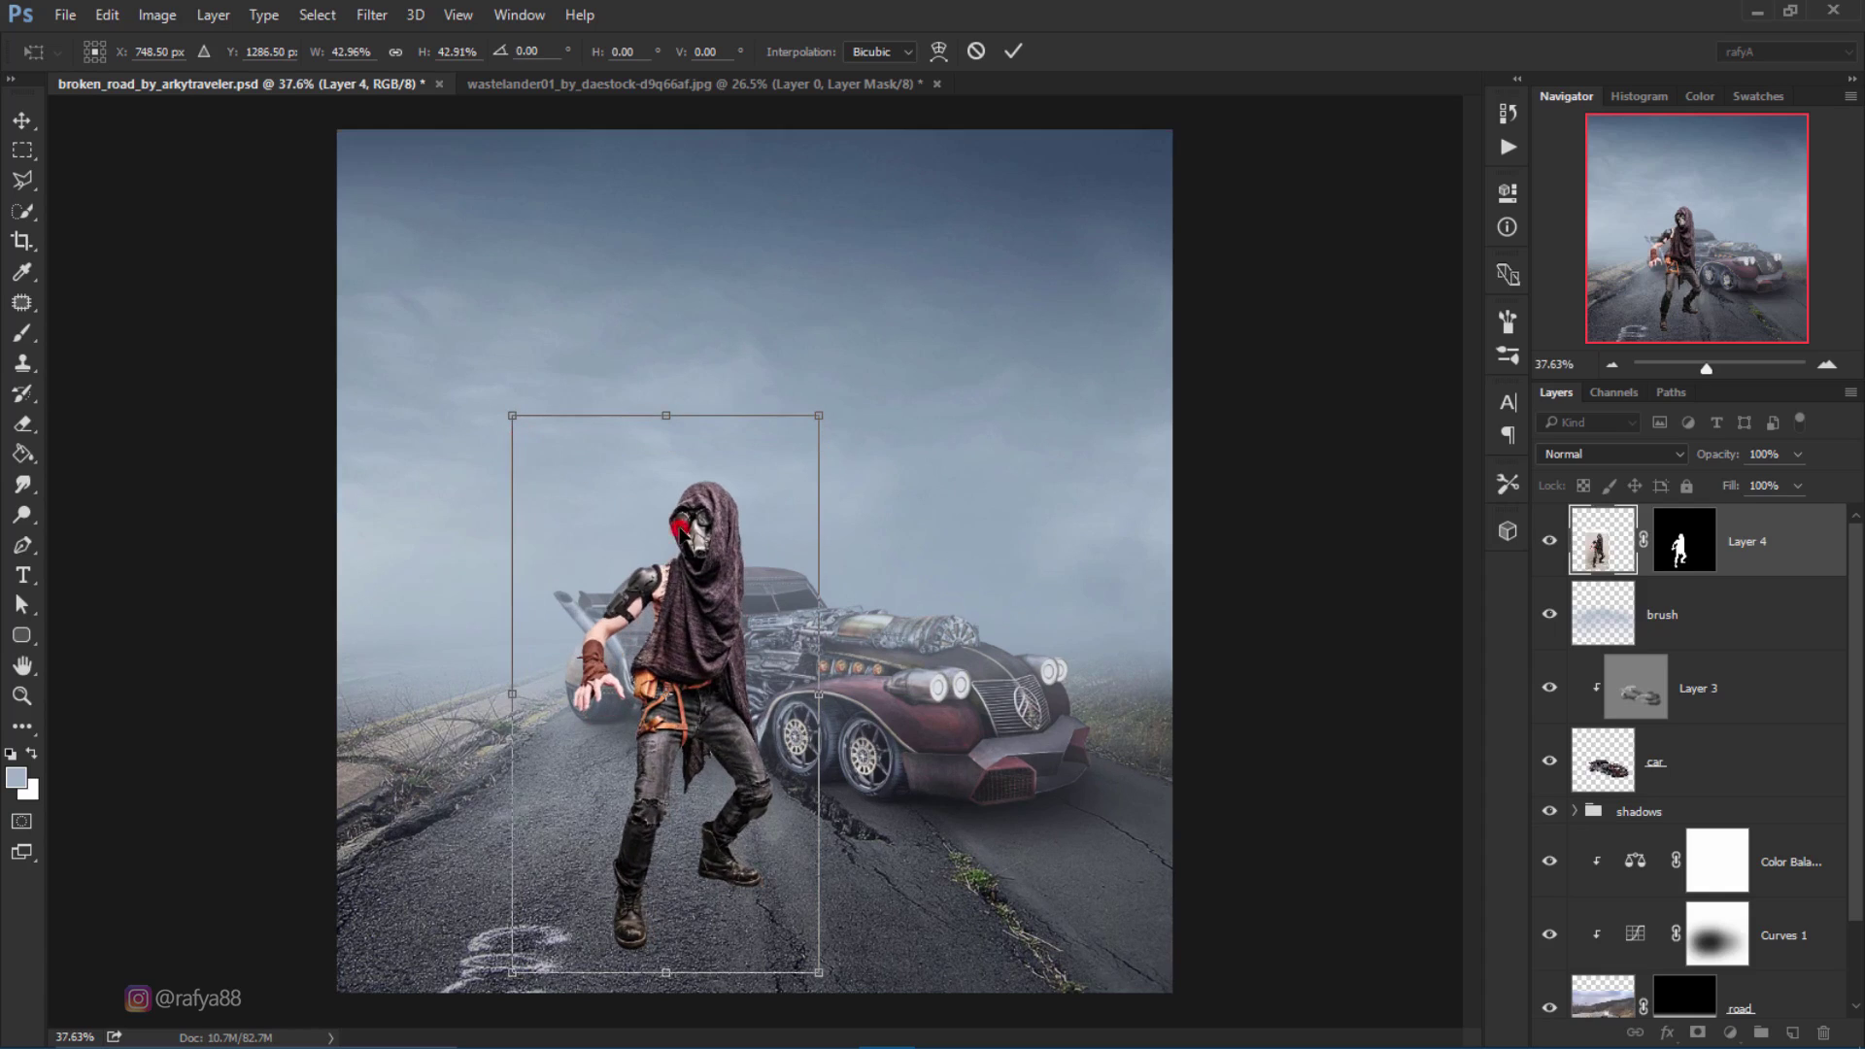
{"action": "left_click_drag", "start_coordinate": [677, 528], "coordinate": [675, 525]}
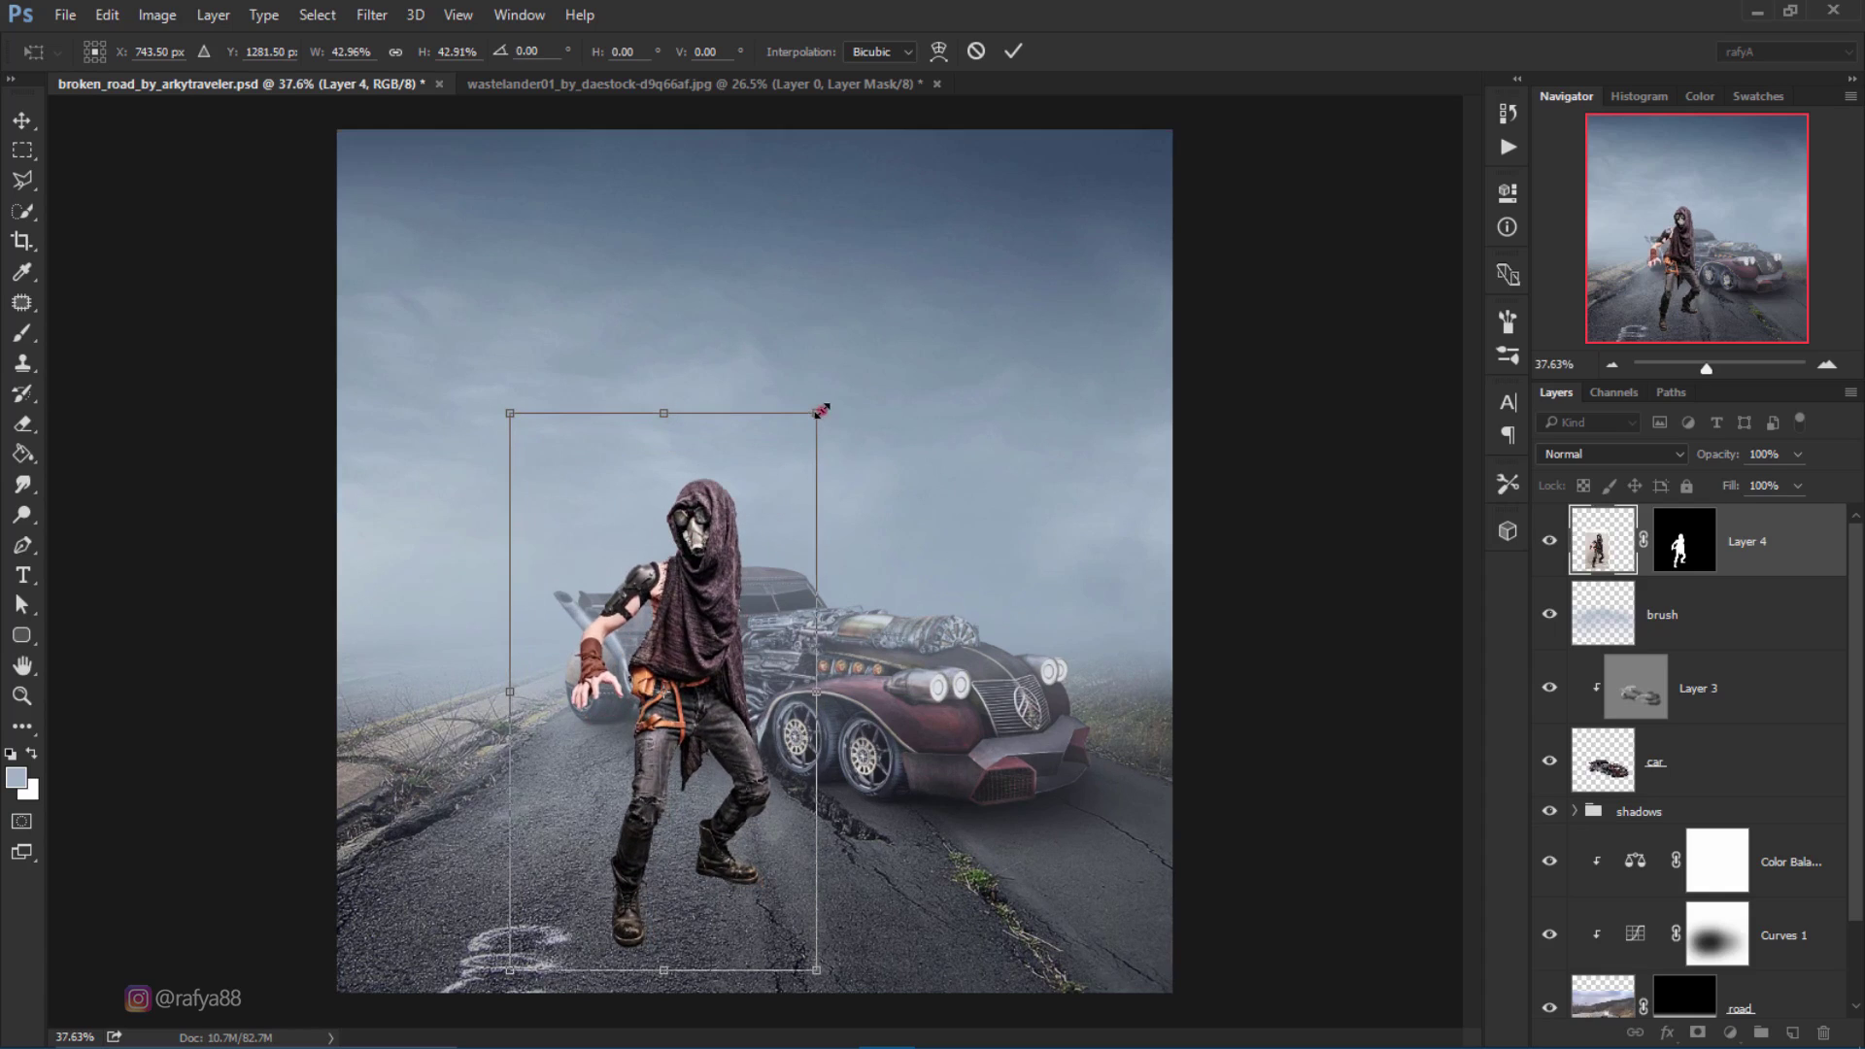
{"action": "left_click_drag", "start_coordinate": [819, 411], "coordinate": [805, 433]}
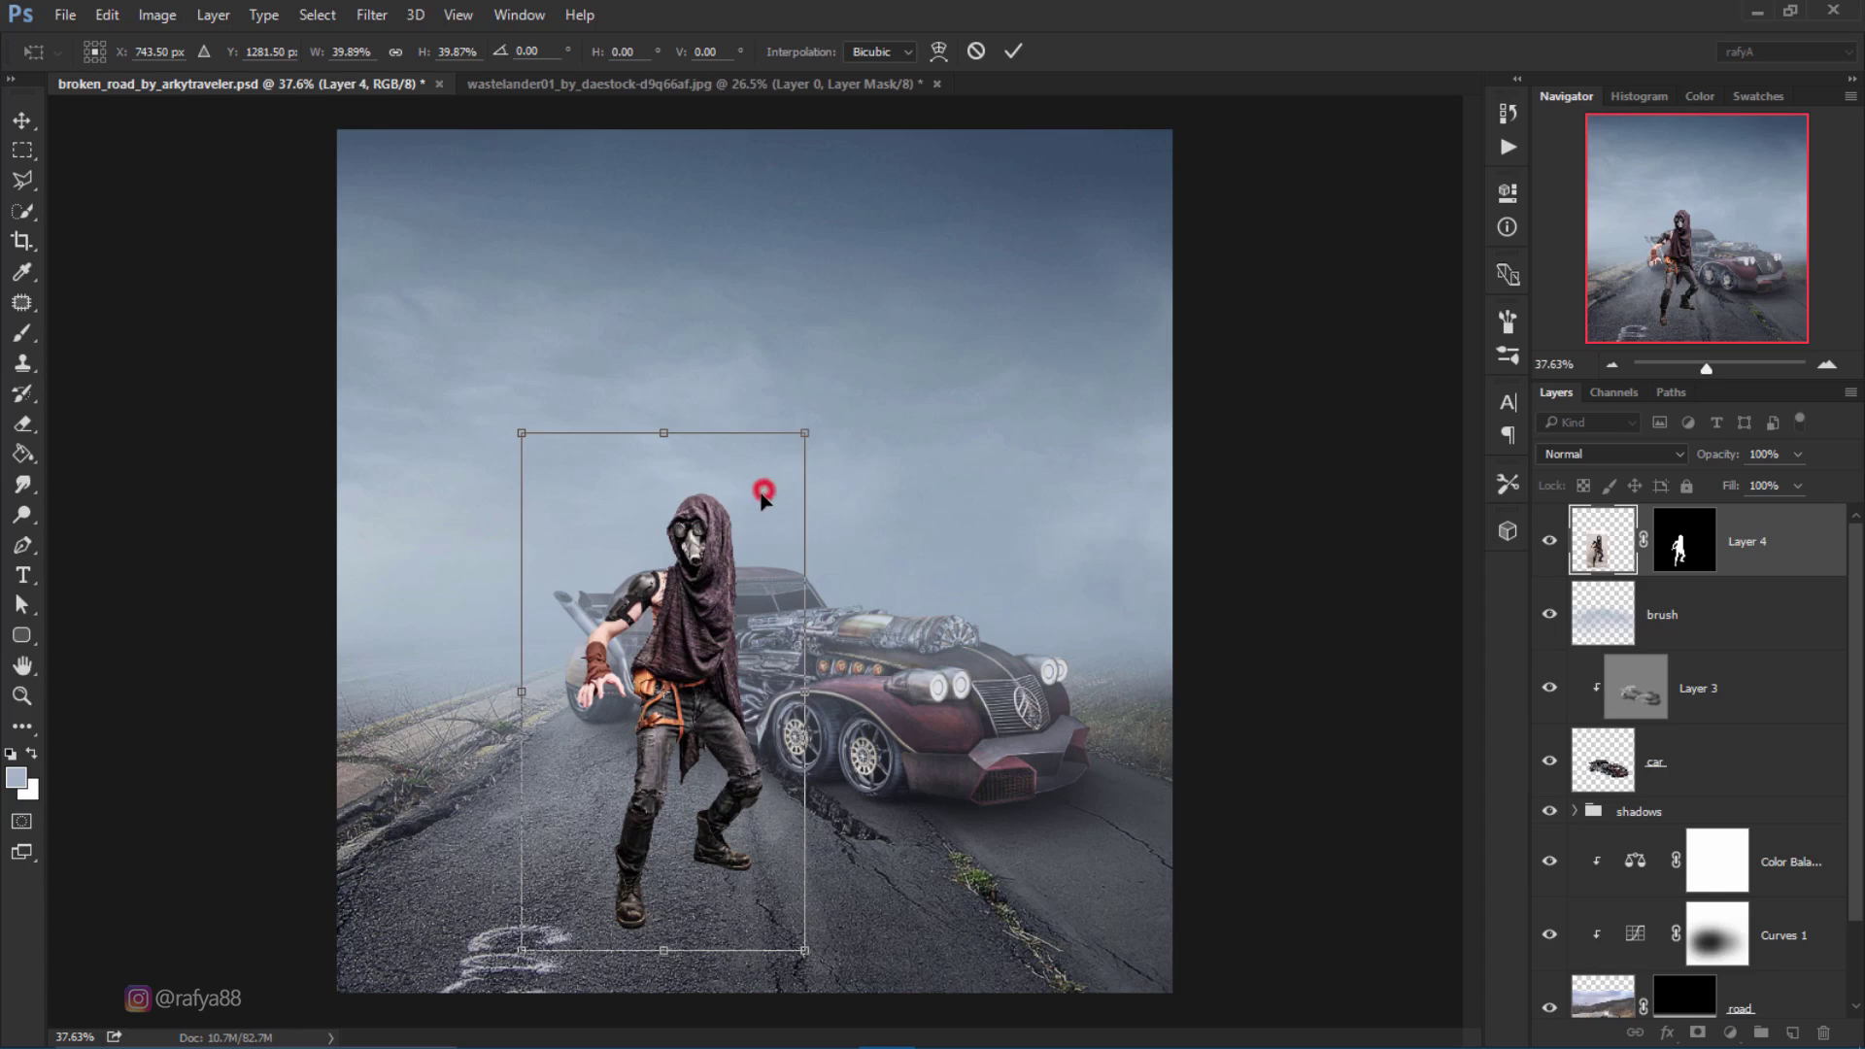
{"action": "left_click_drag", "start_coordinate": [762, 497], "coordinate": [760, 506]}
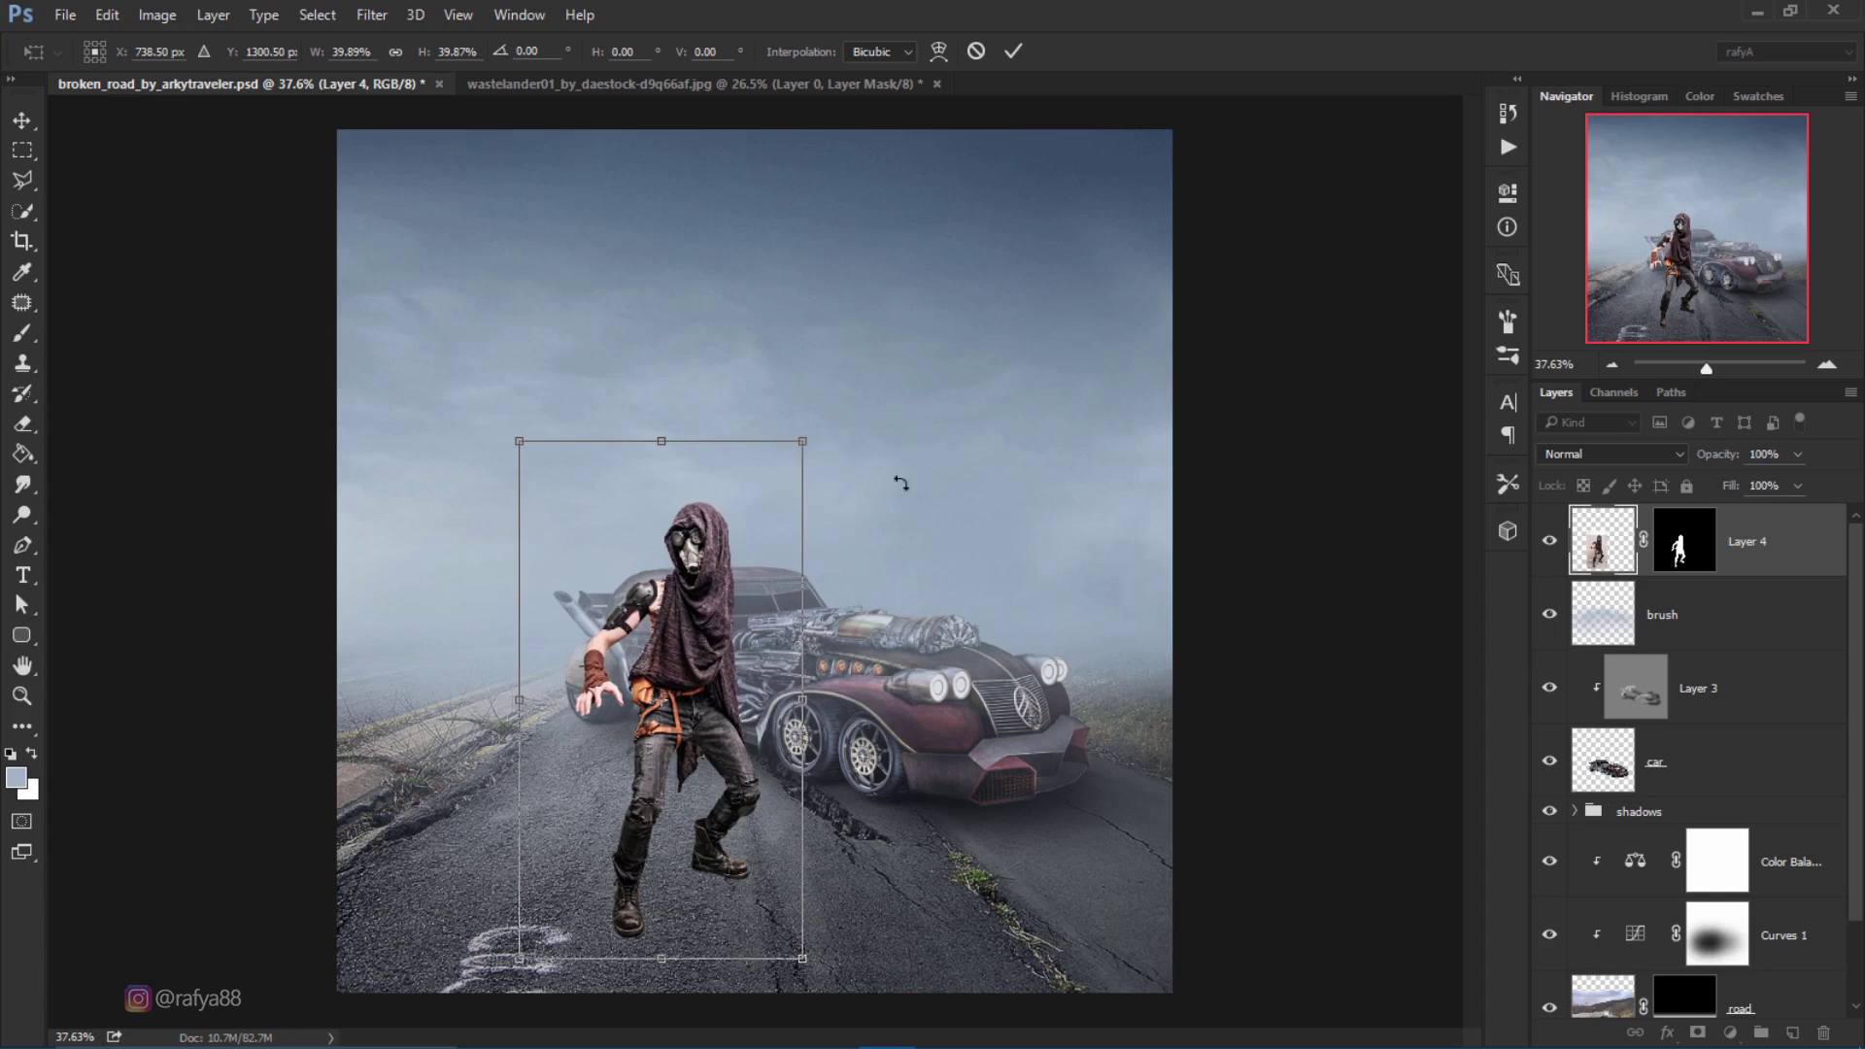
{"action": "left_click_drag", "start_coordinate": [748, 525], "coordinate": [742, 521]}
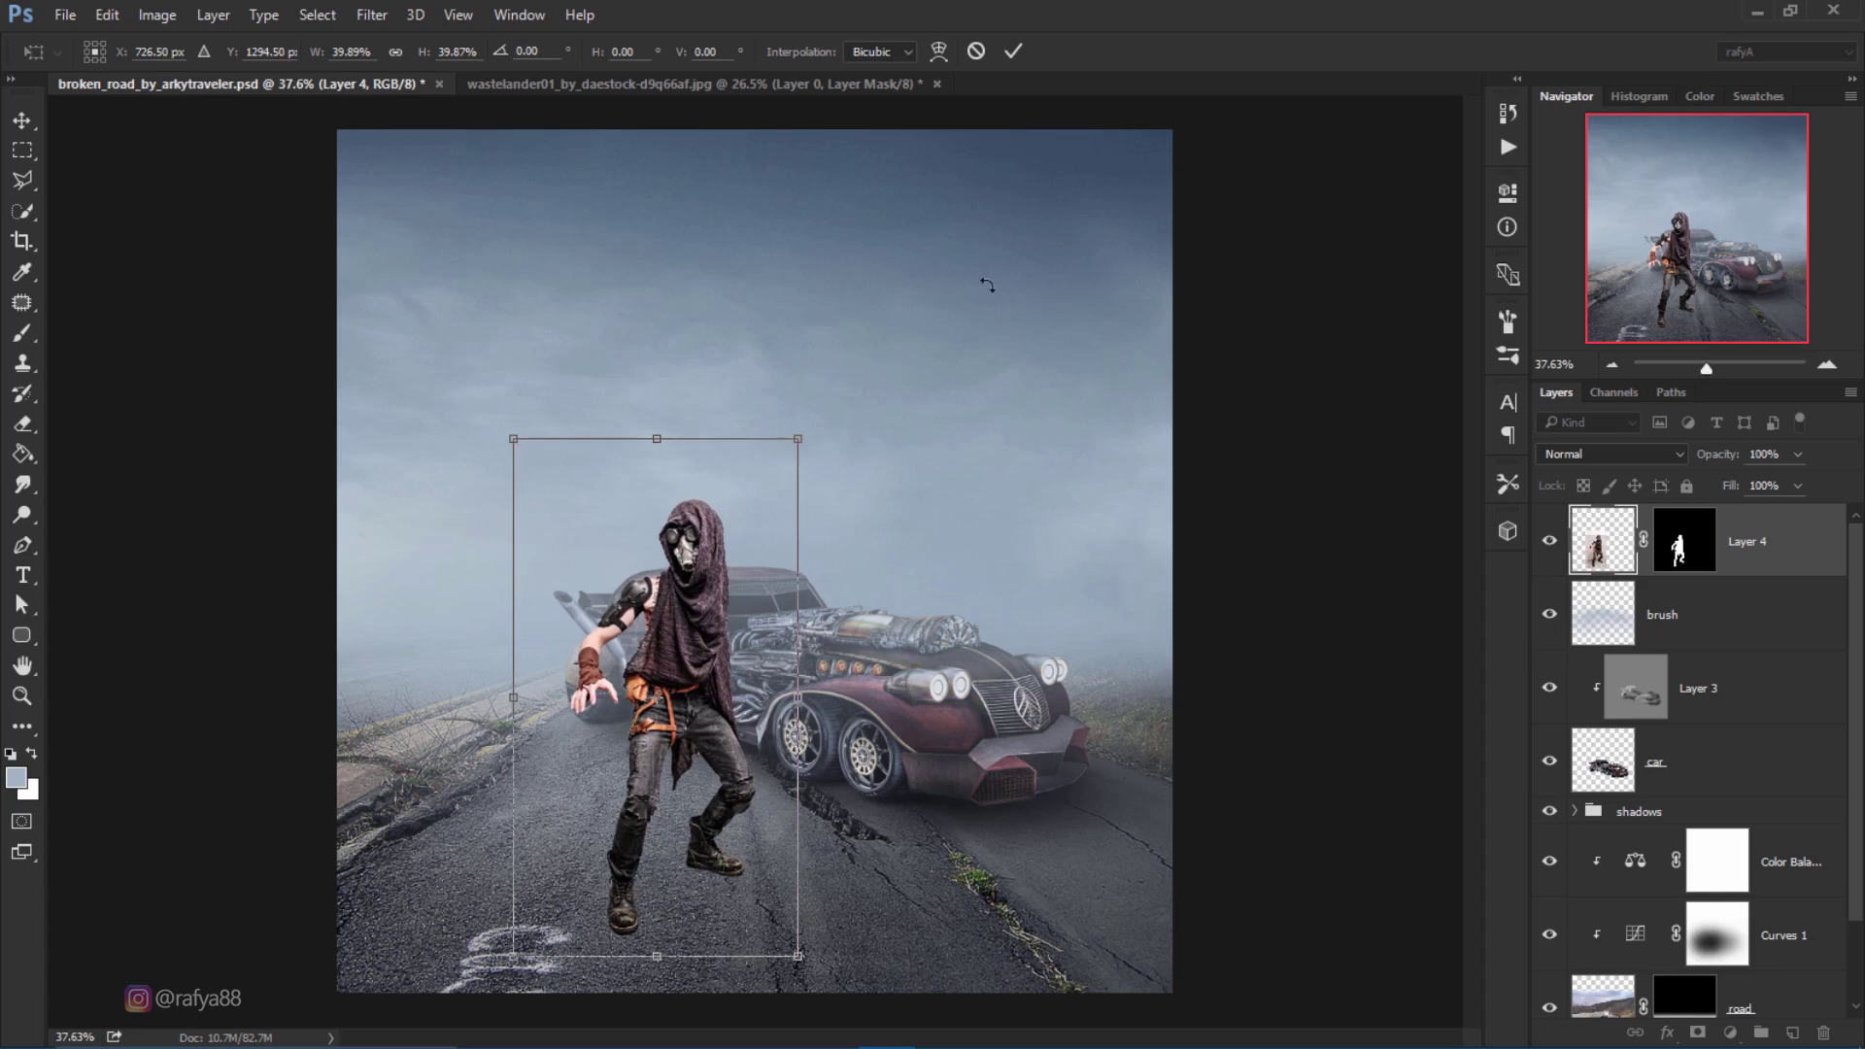
{"action": "left_click", "coordinate": [1011, 52]}
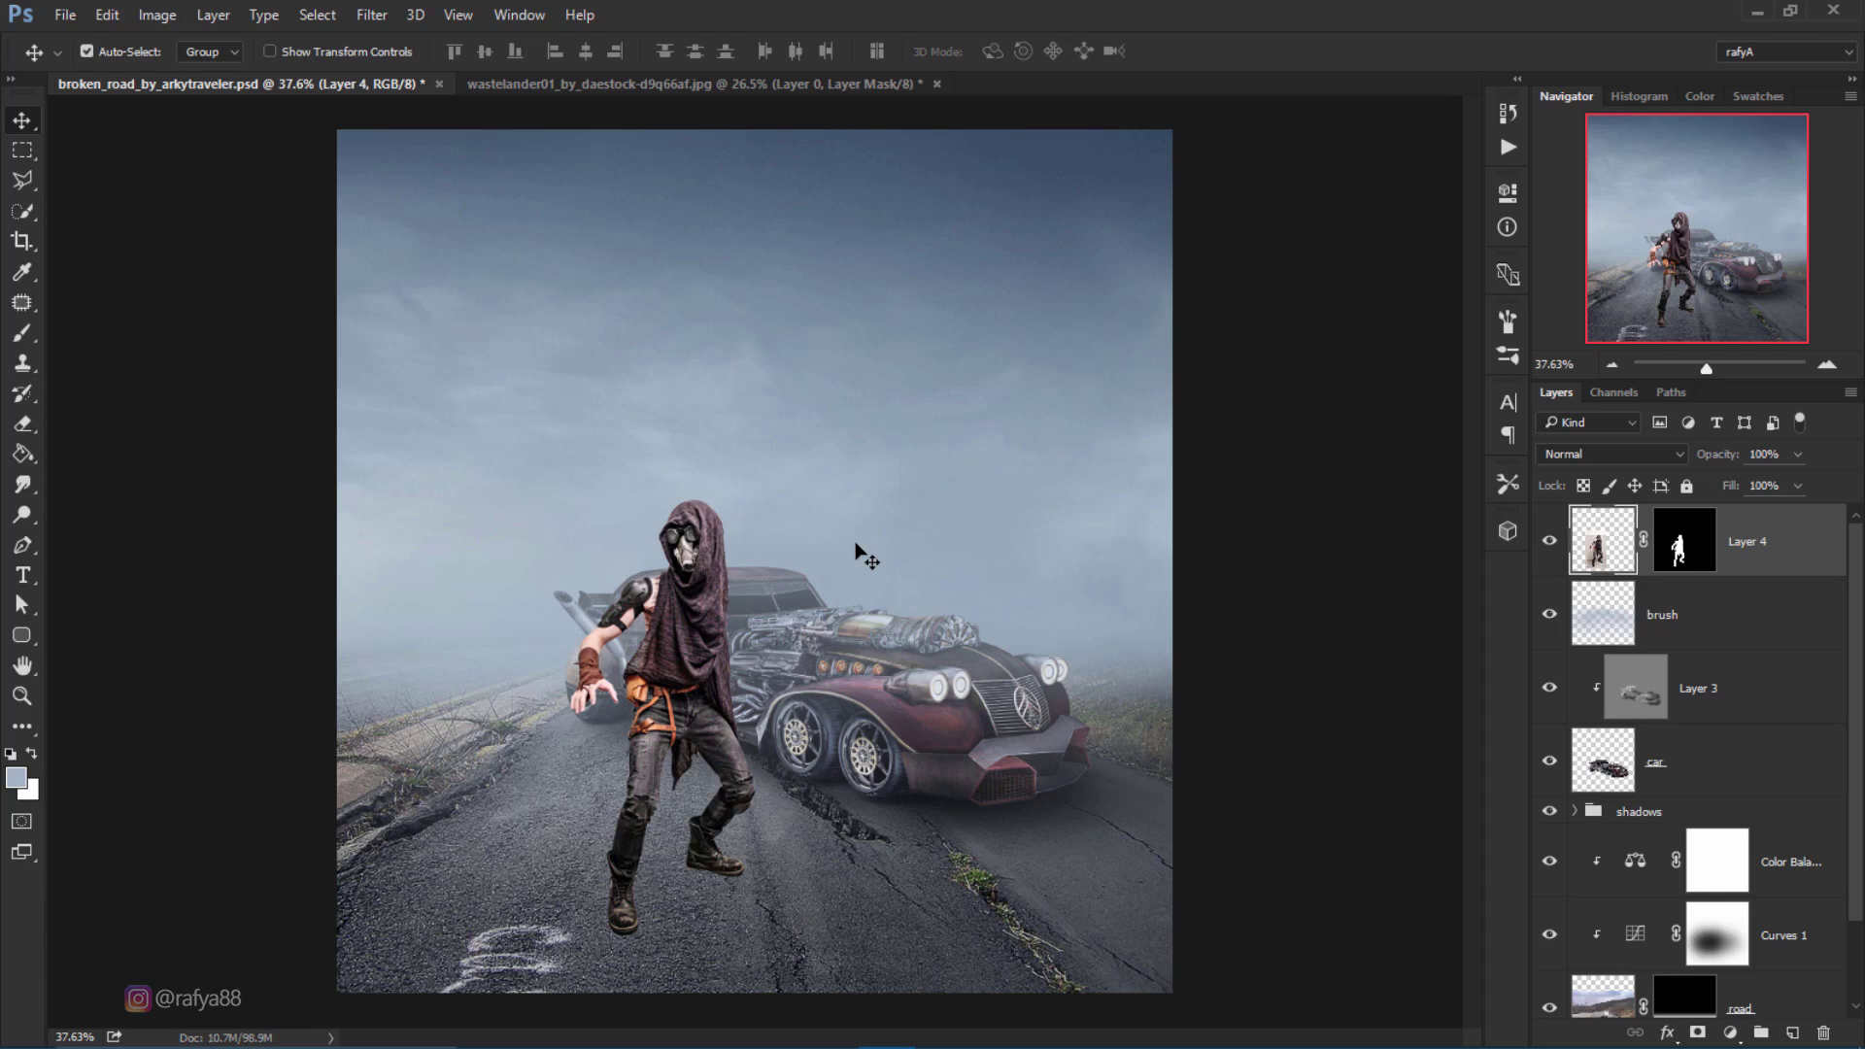
{"action": "scroll", "coordinate": [739, 525], "scroll_direction": "up", "scroll_amount": 5}
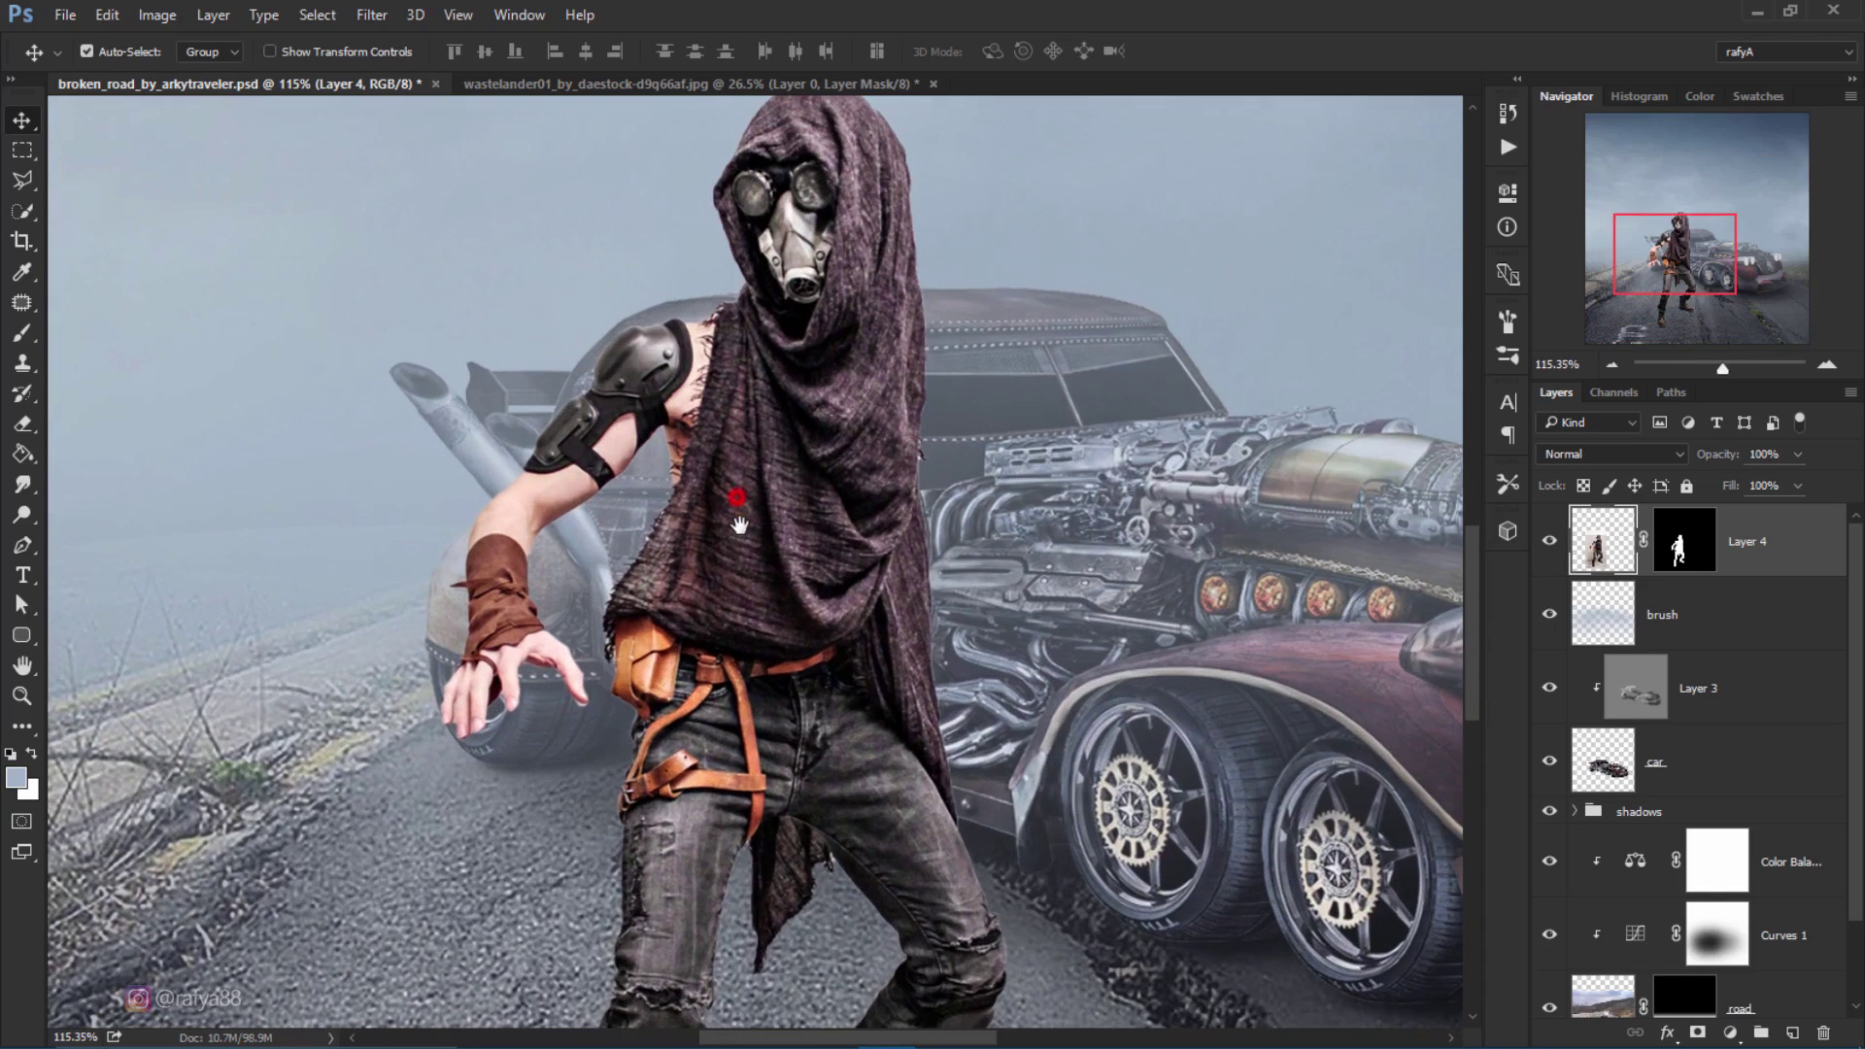
{"action": "scroll", "coordinate": [900, 532], "scroll_direction": "up", "scroll_amount": 1}
Step: Open Refine Mask on the figure's layer mask with Smart Radius enabled
{"action": "left_click", "coordinate": [1682, 555]}
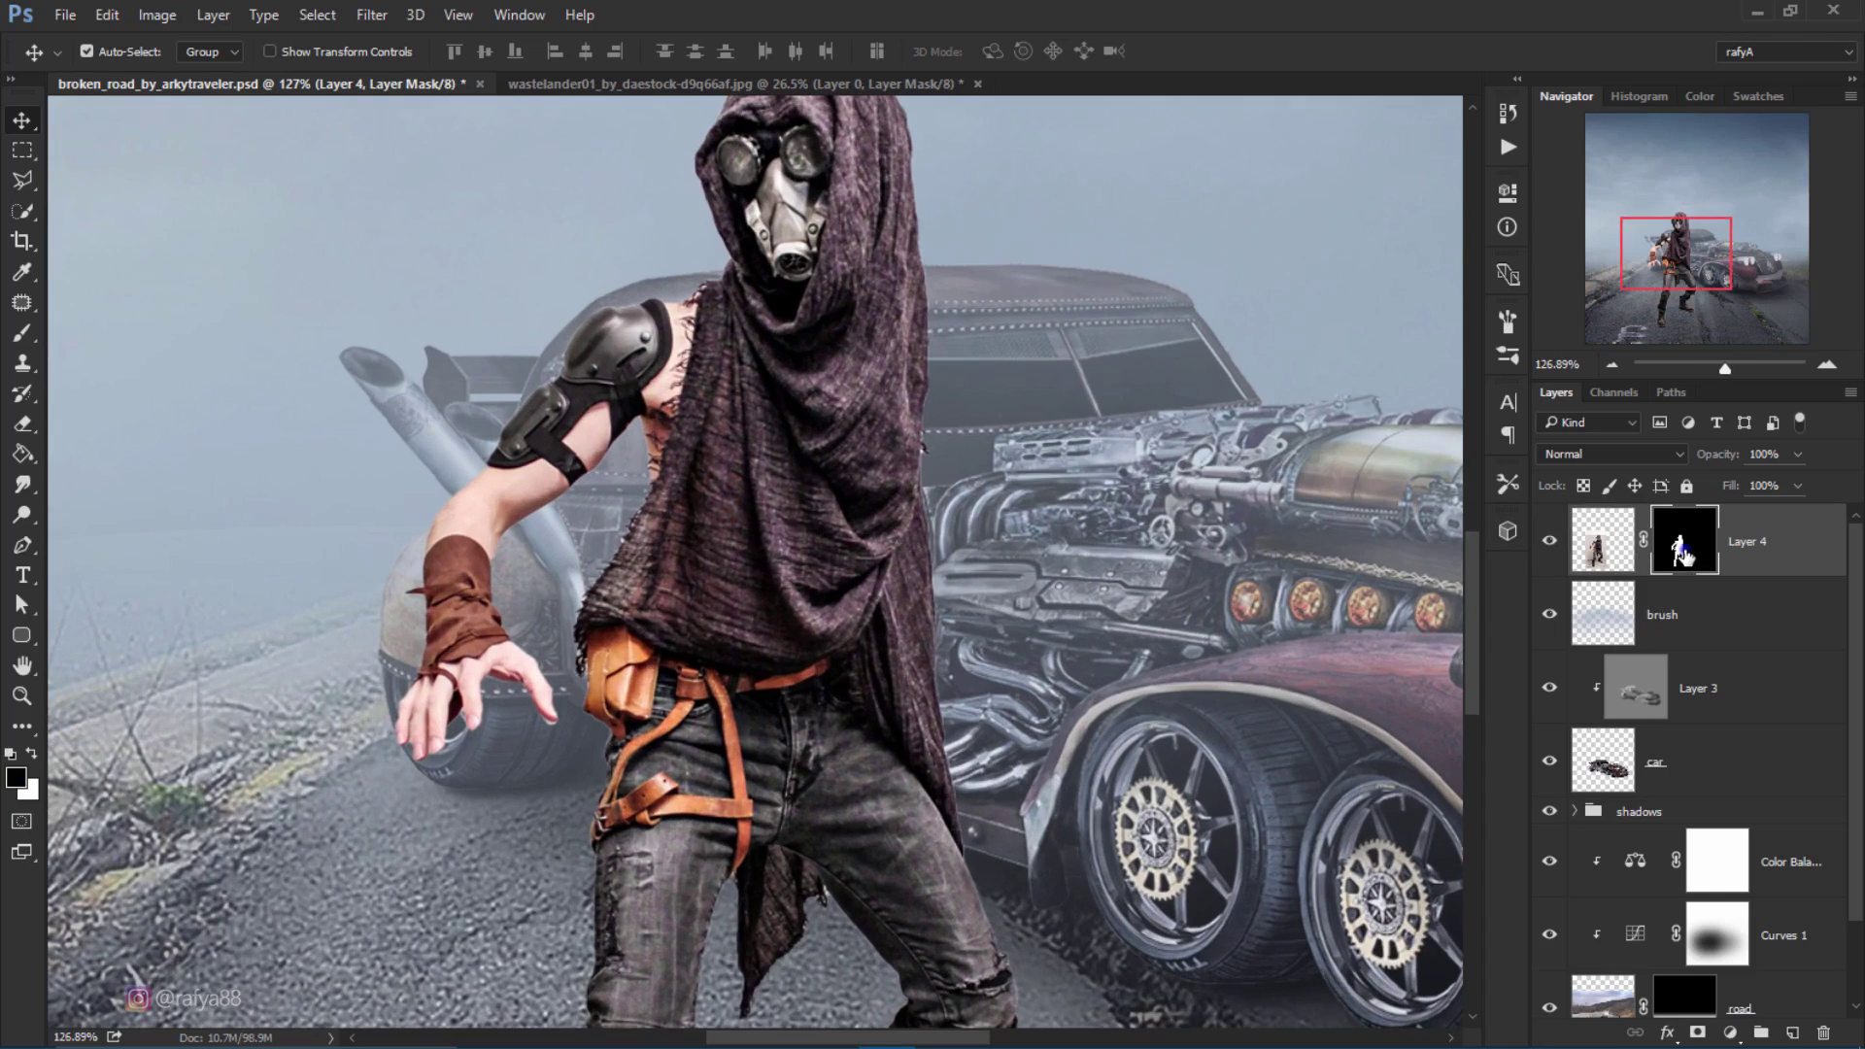
{"action": "right_click", "coordinate": [1681, 555]}
{"action": "left_click", "coordinate": [1647, 742]}
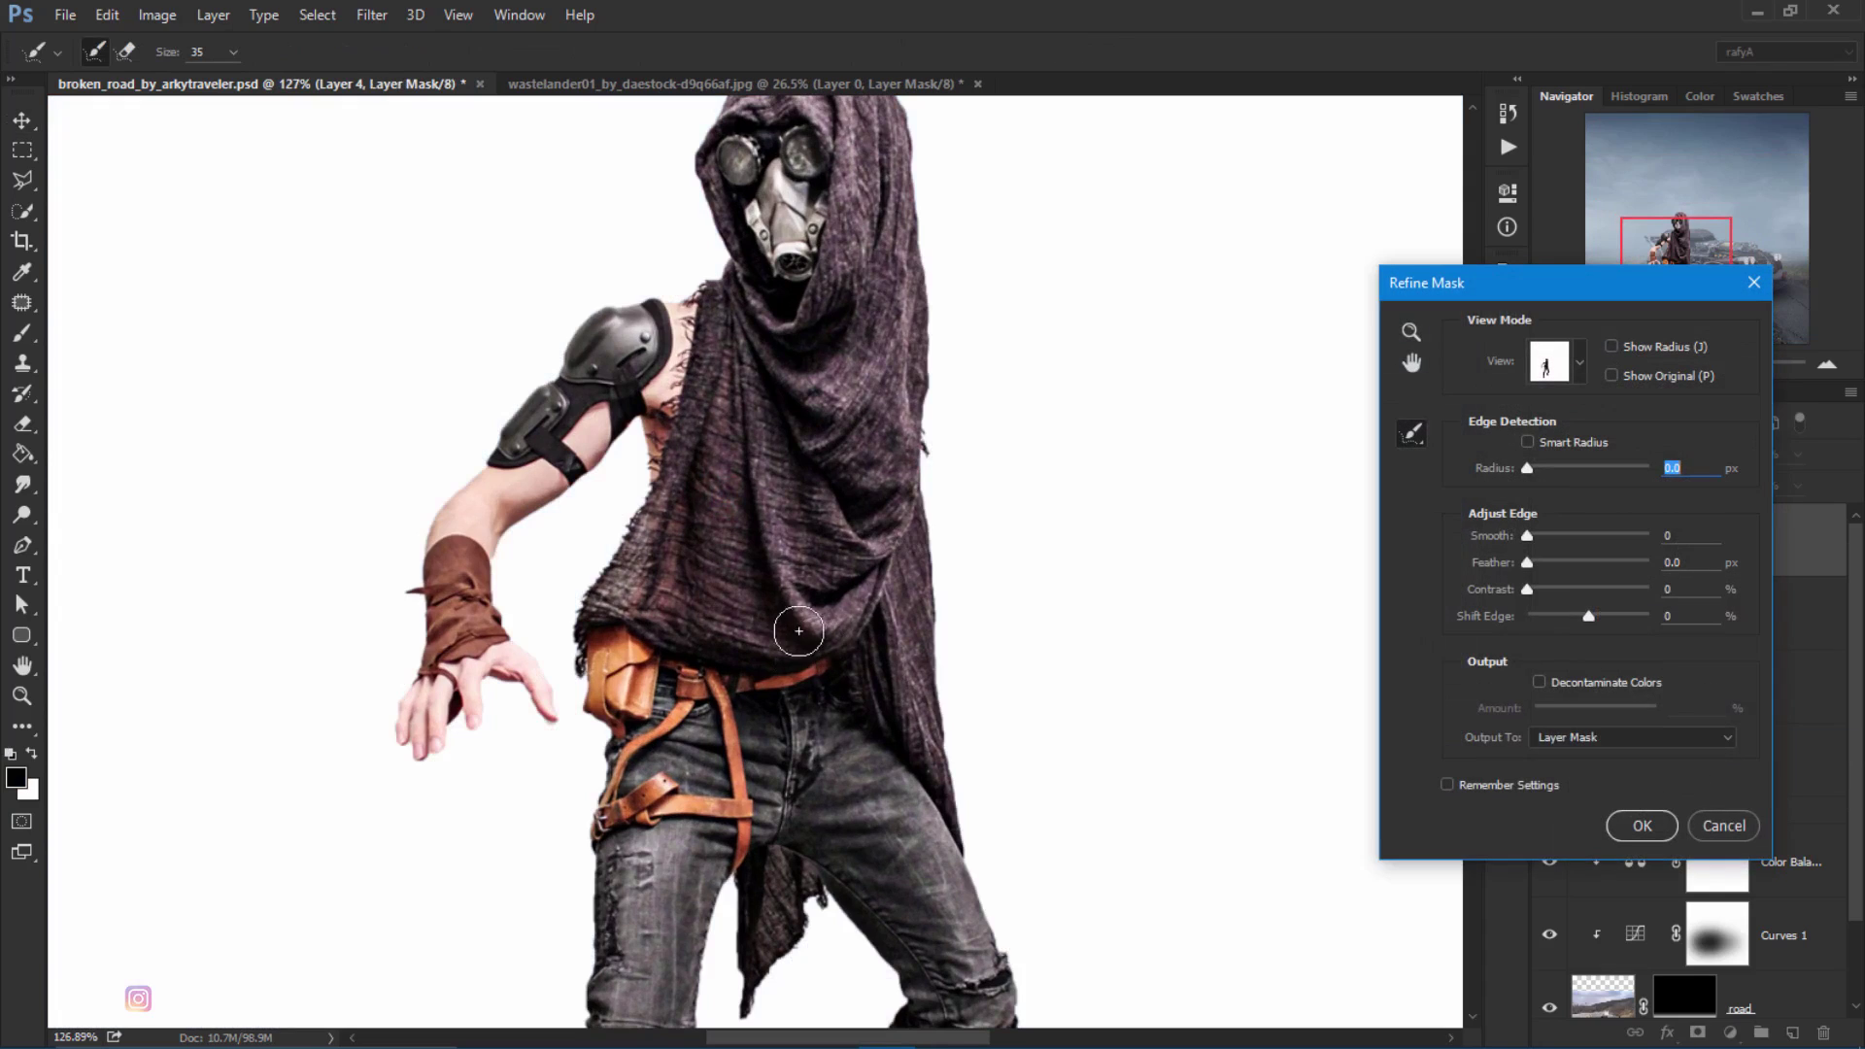
{"action": "left_click_drag", "start_coordinate": [1471, 289], "coordinate": [1059, 284]}
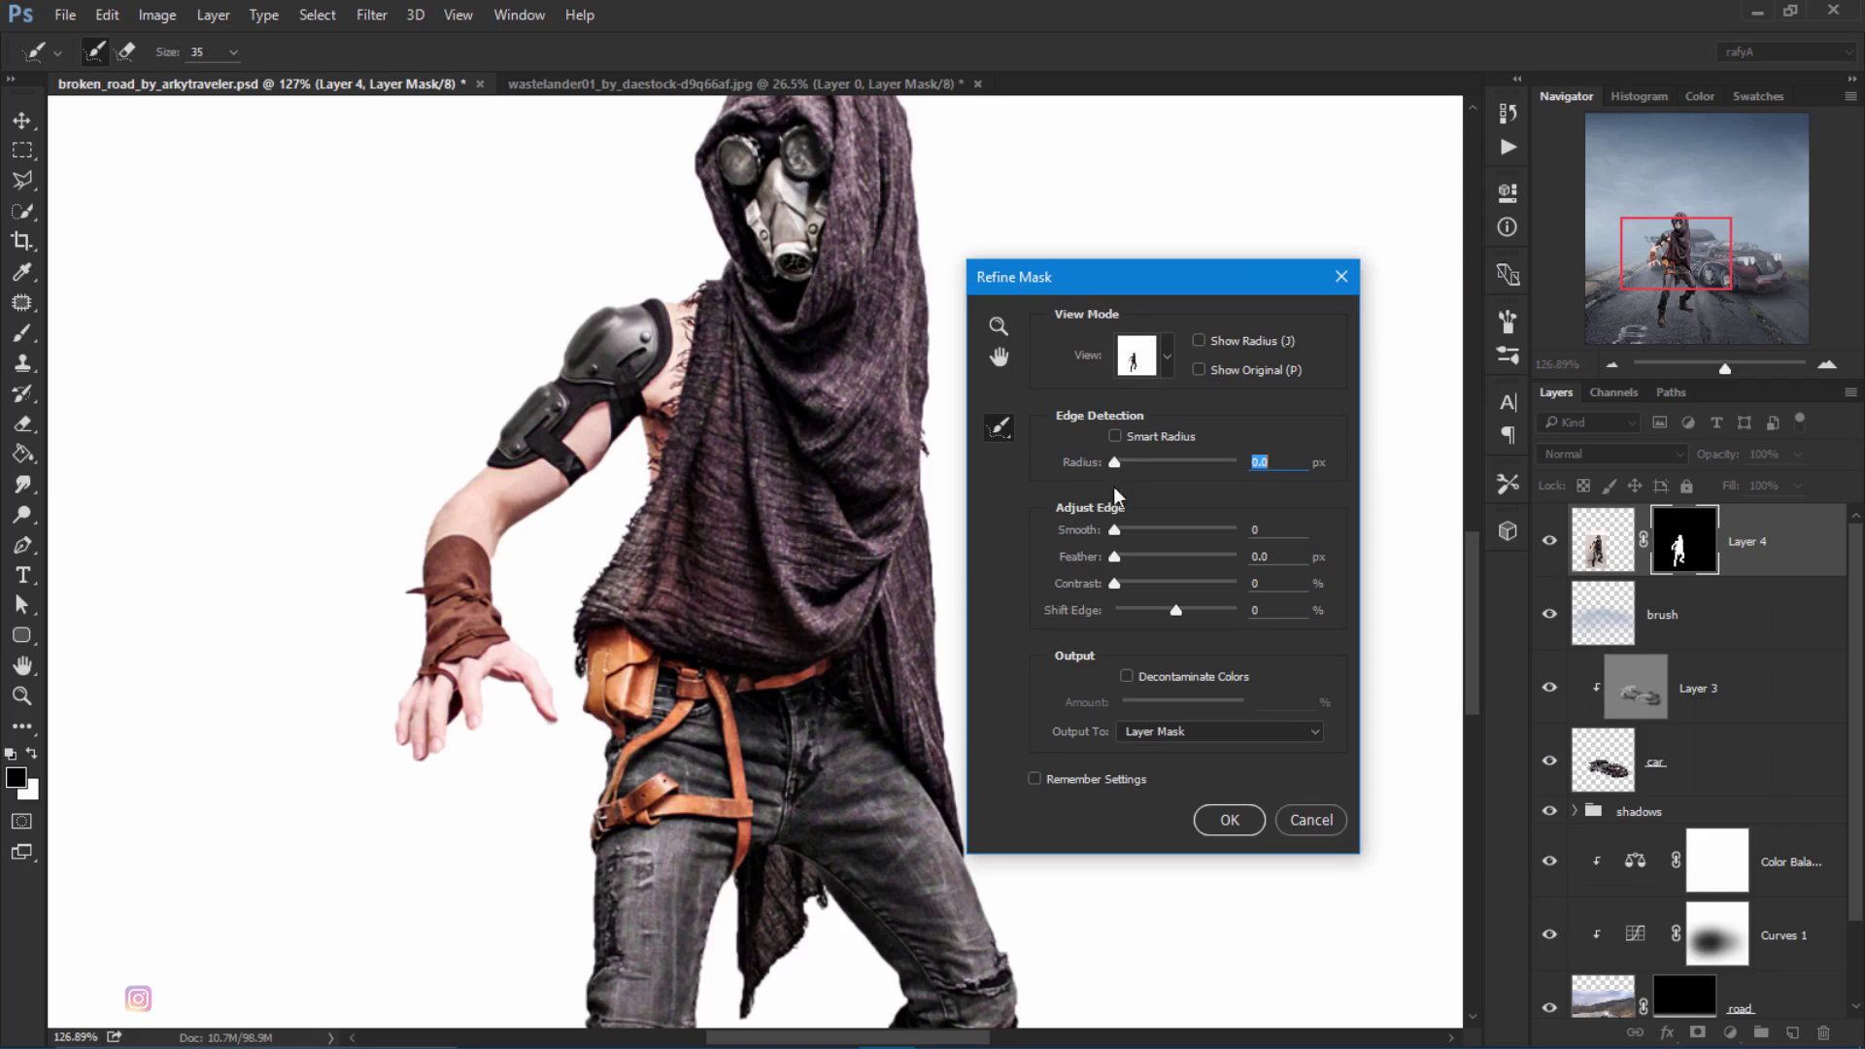
{"action": "left_click", "coordinate": [1125, 437]}
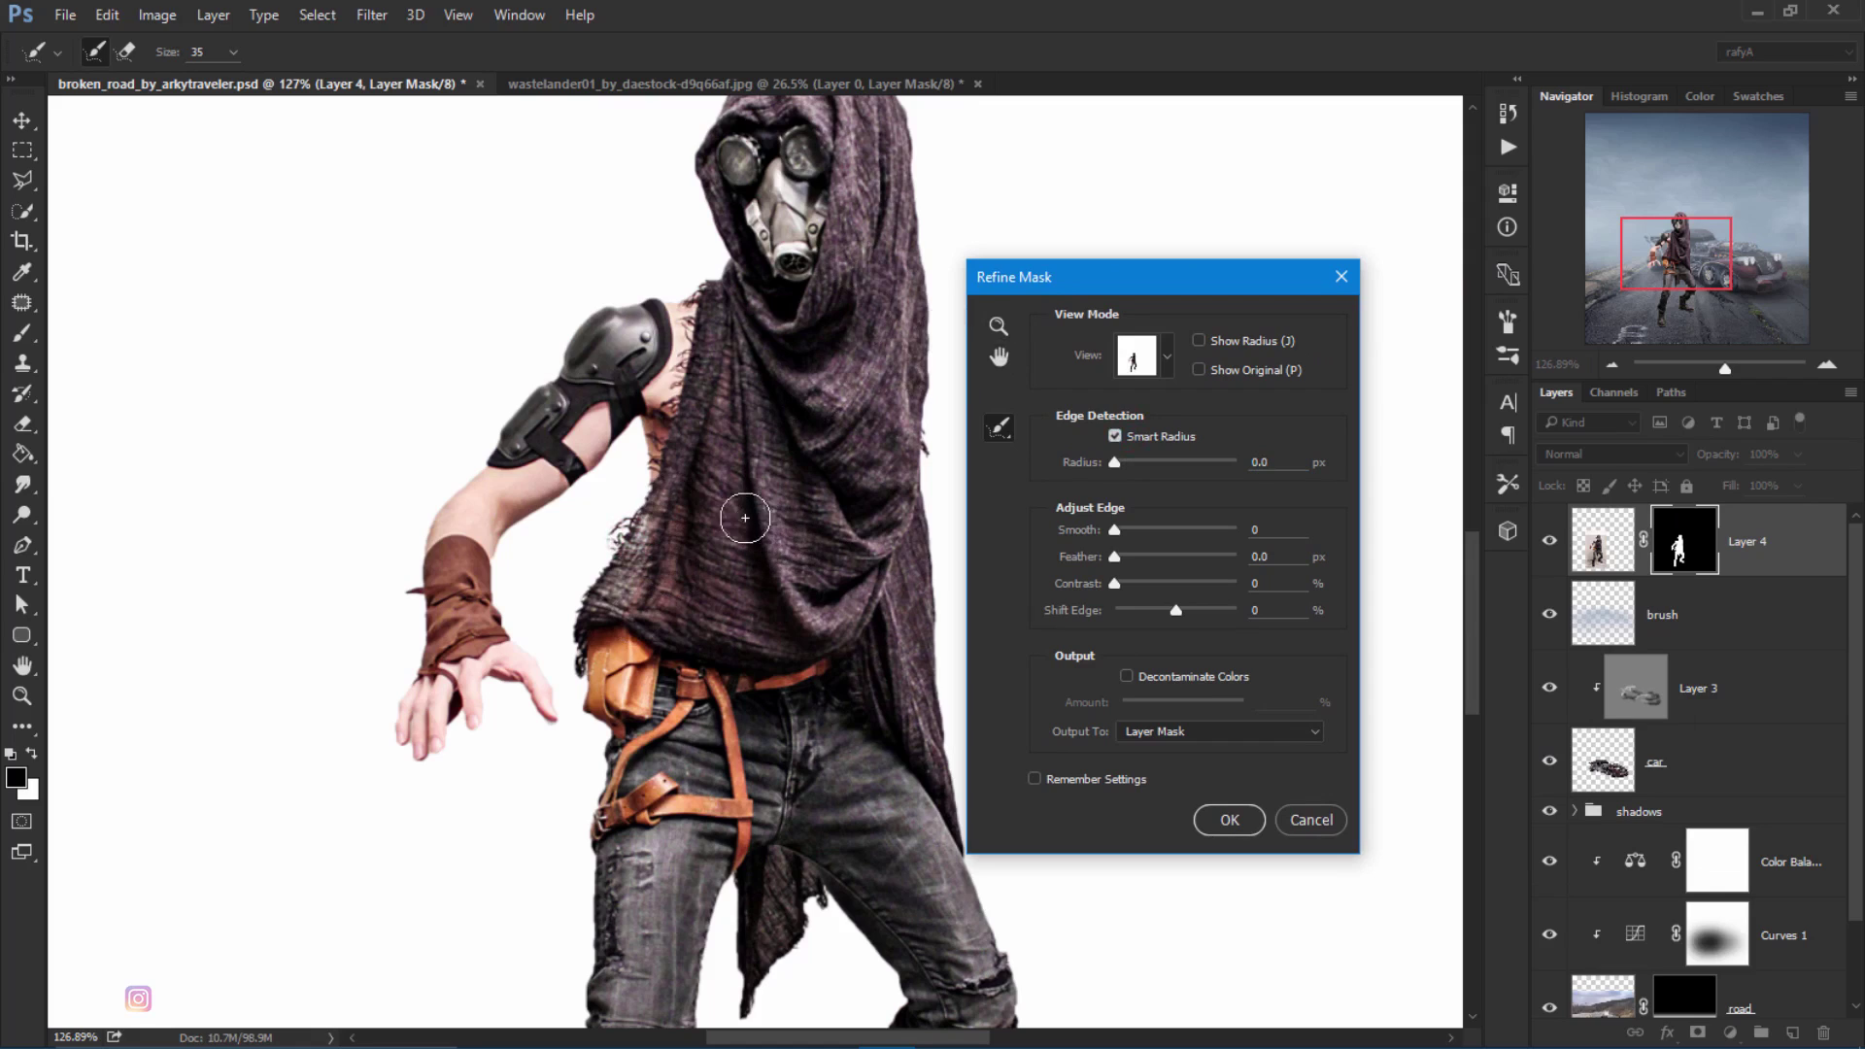
Step: With a smaller refine brush, refine the cloth fringe's left, right and lower edges
{"action": "key", "text": "bracketleft"}
{"action": "key", "text": "bracketleft"}
{"action": "left_click_drag", "start_coordinate": [617, 537], "coordinate": [575, 610]}
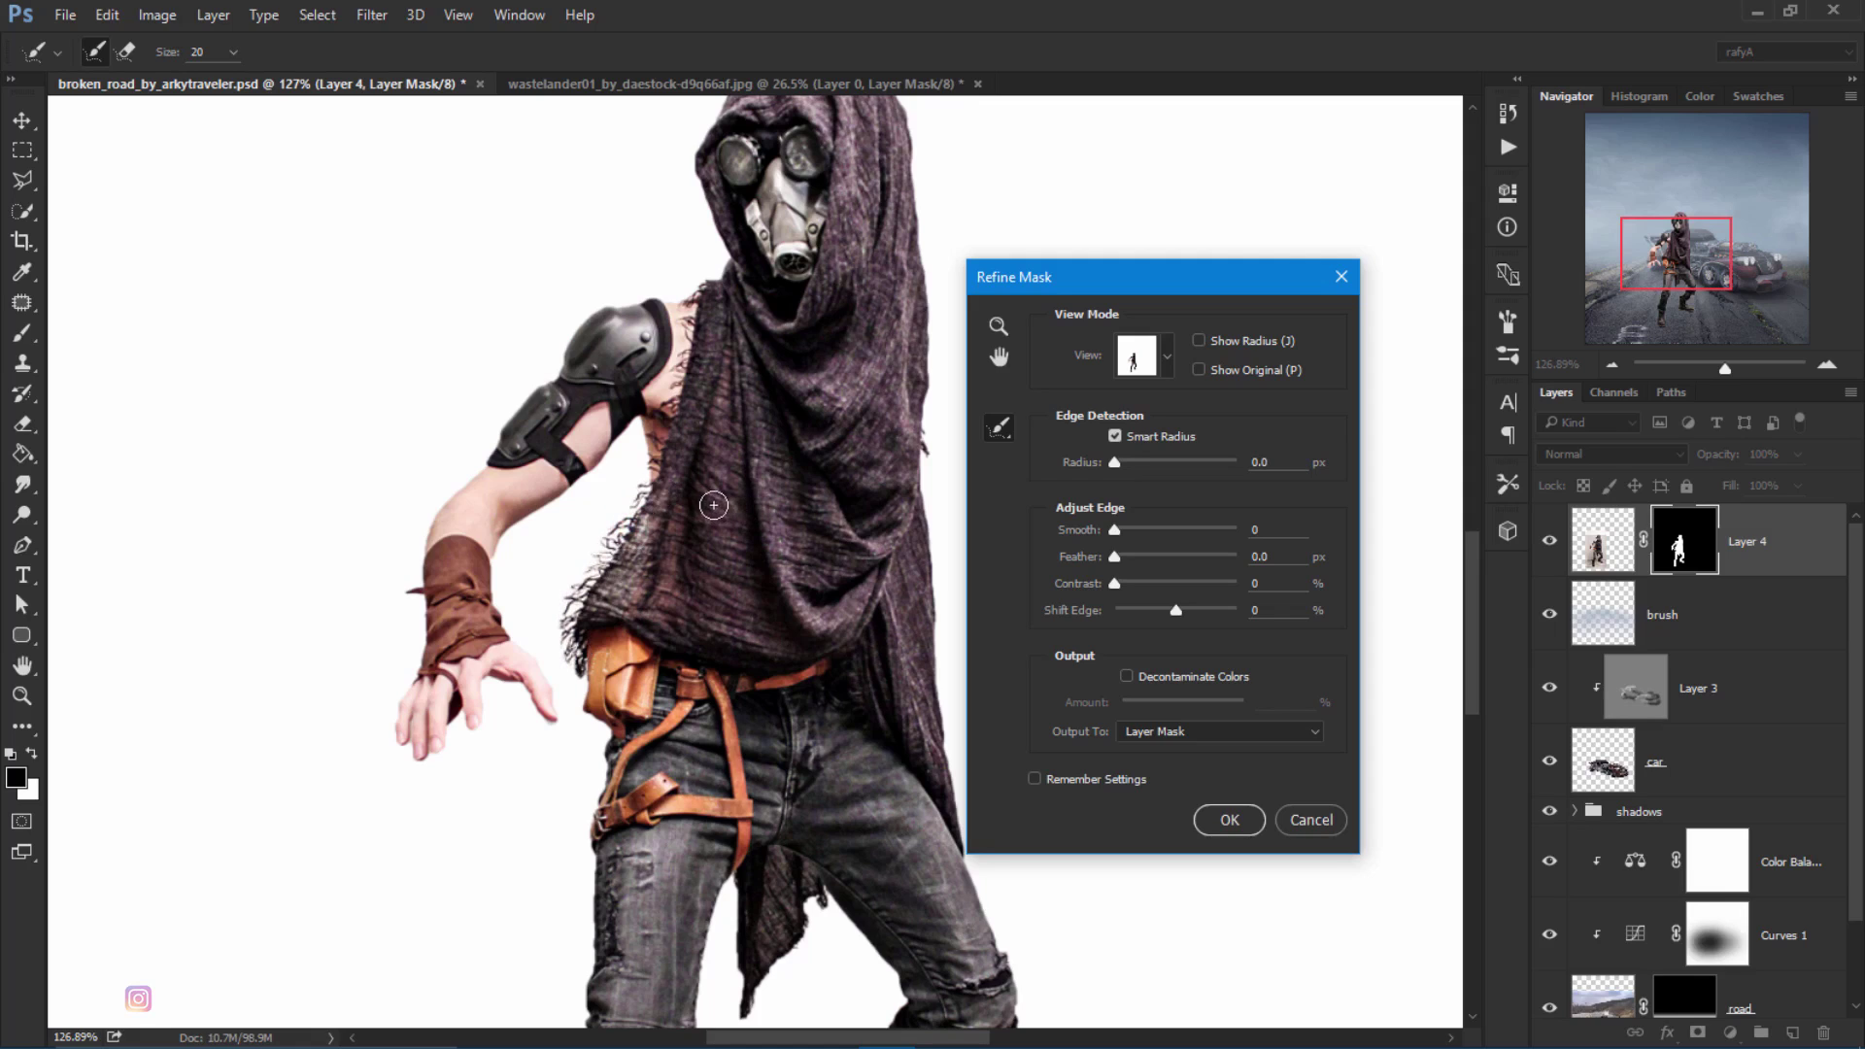
{"action": "scroll", "coordinate": [768, 398], "scroll_direction": "right", "scroll_amount": 3}
{"action": "scroll", "coordinate": [768, 398], "scroll_direction": "down", "scroll_amount": 1}
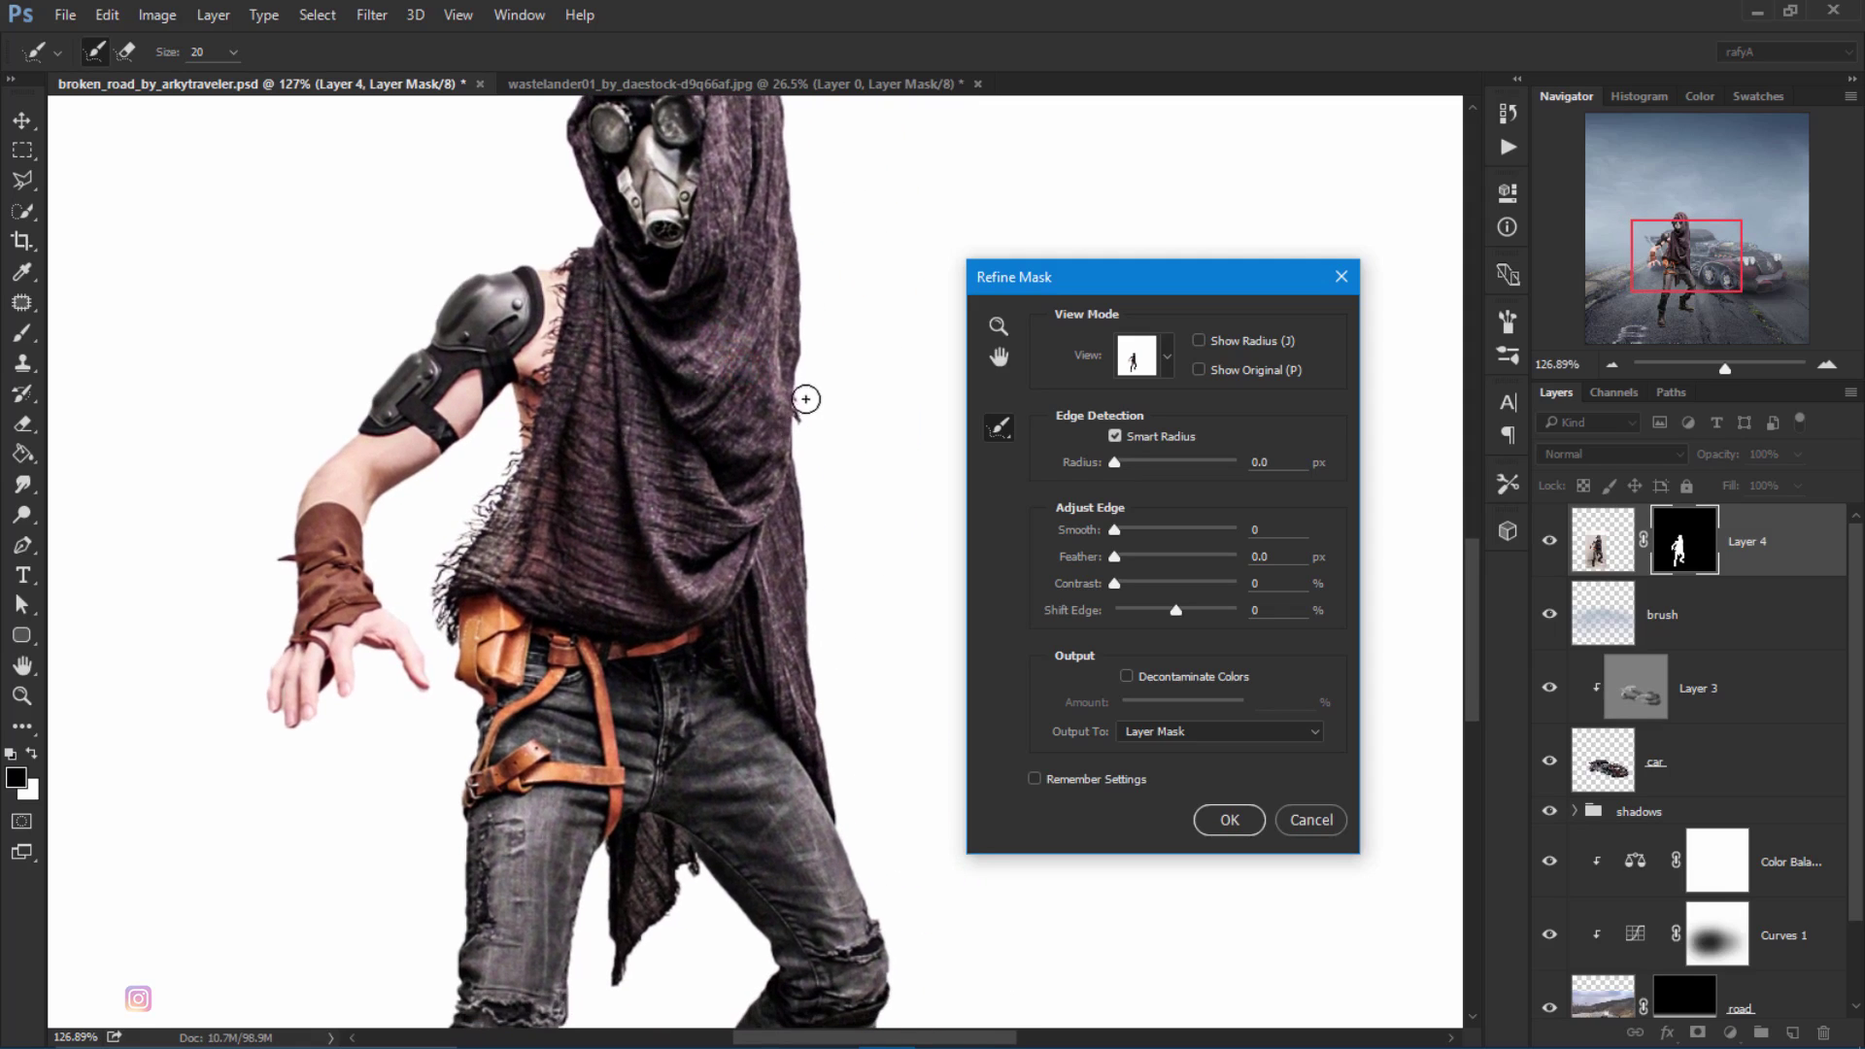
{"action": "left_click_drag", "start_coordinate": [806, 398], "coordinate": [797, 558]}
{"action": "scroll", "coordinate": [800, 627], "scroll_direction": "down", "scroll_amount": 2}
{"action": "scroll", "coordinate": [771, 445], "scroll_direction": "down", "scroll_amount": 3}
{"action": "scroll", "coordinate": [770, 445], "scroll_direction": "left", "scroll_amount": 1}
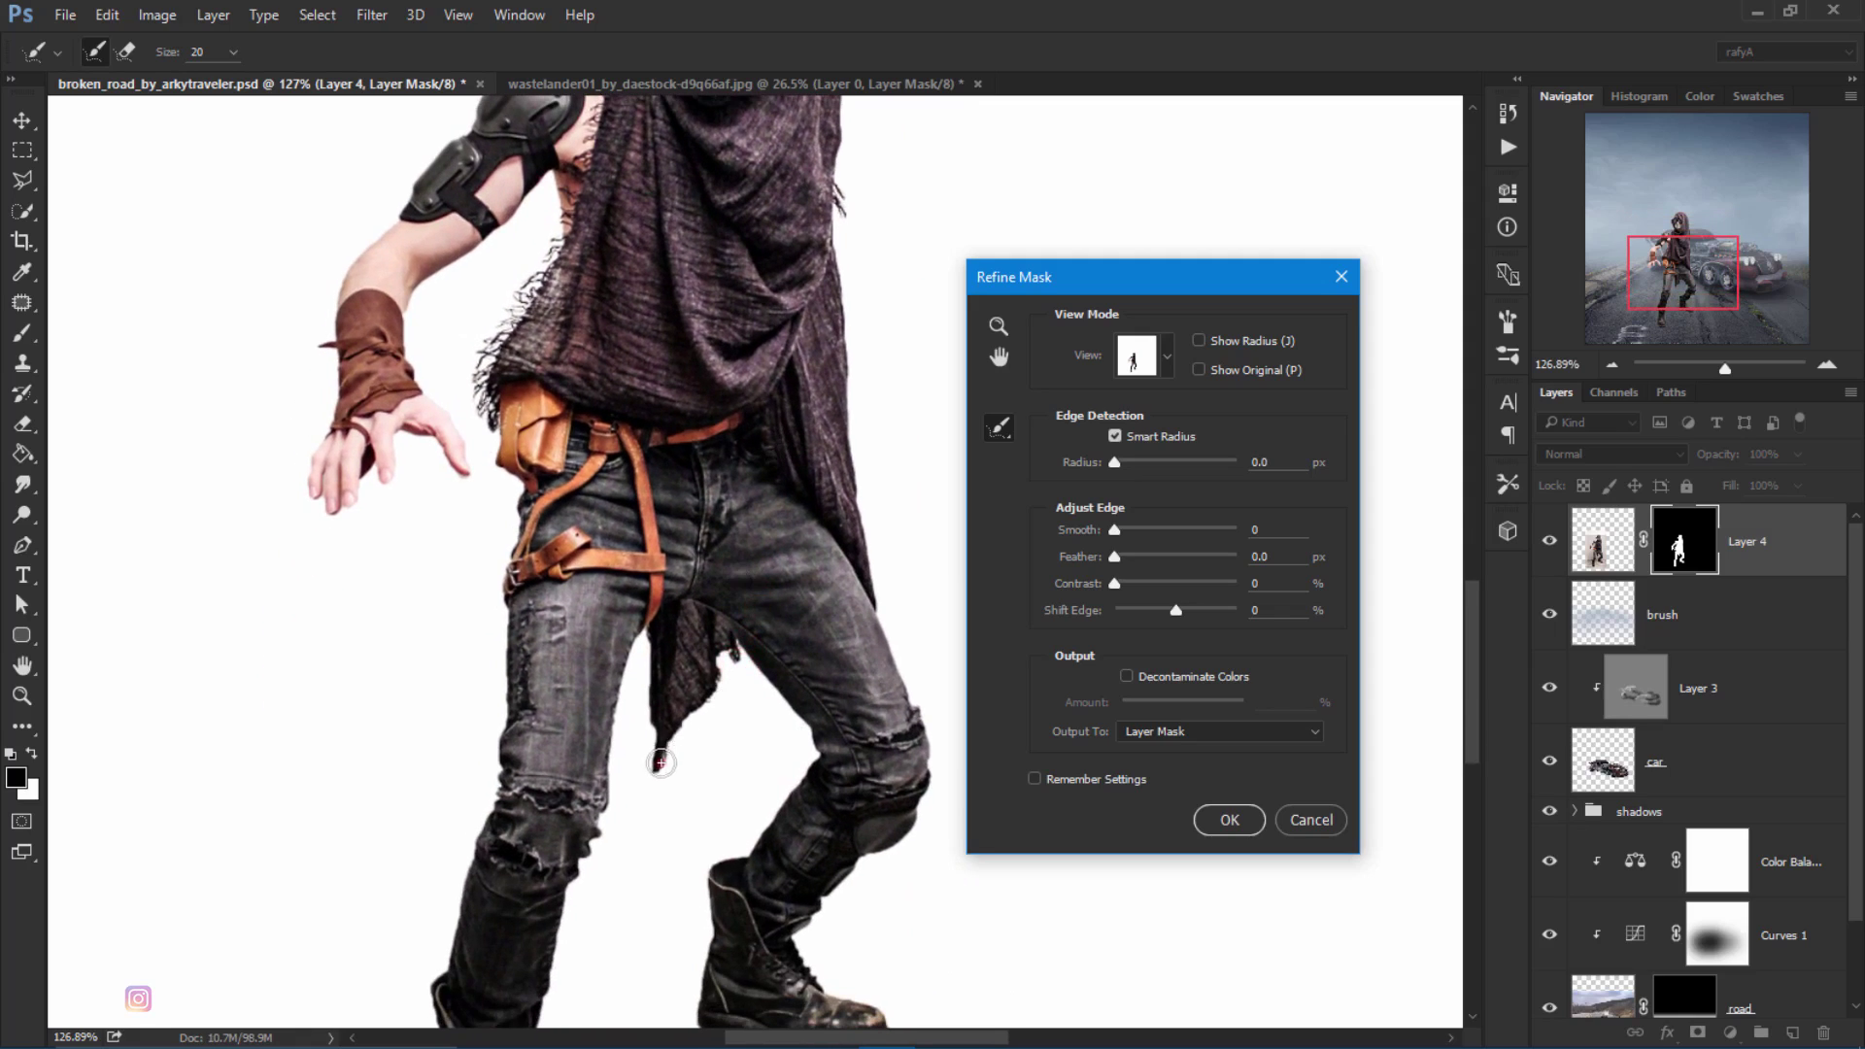
{"action": "left_click_drag", "start_coordinate": [661, 763], "coordinate": [722, 734]}
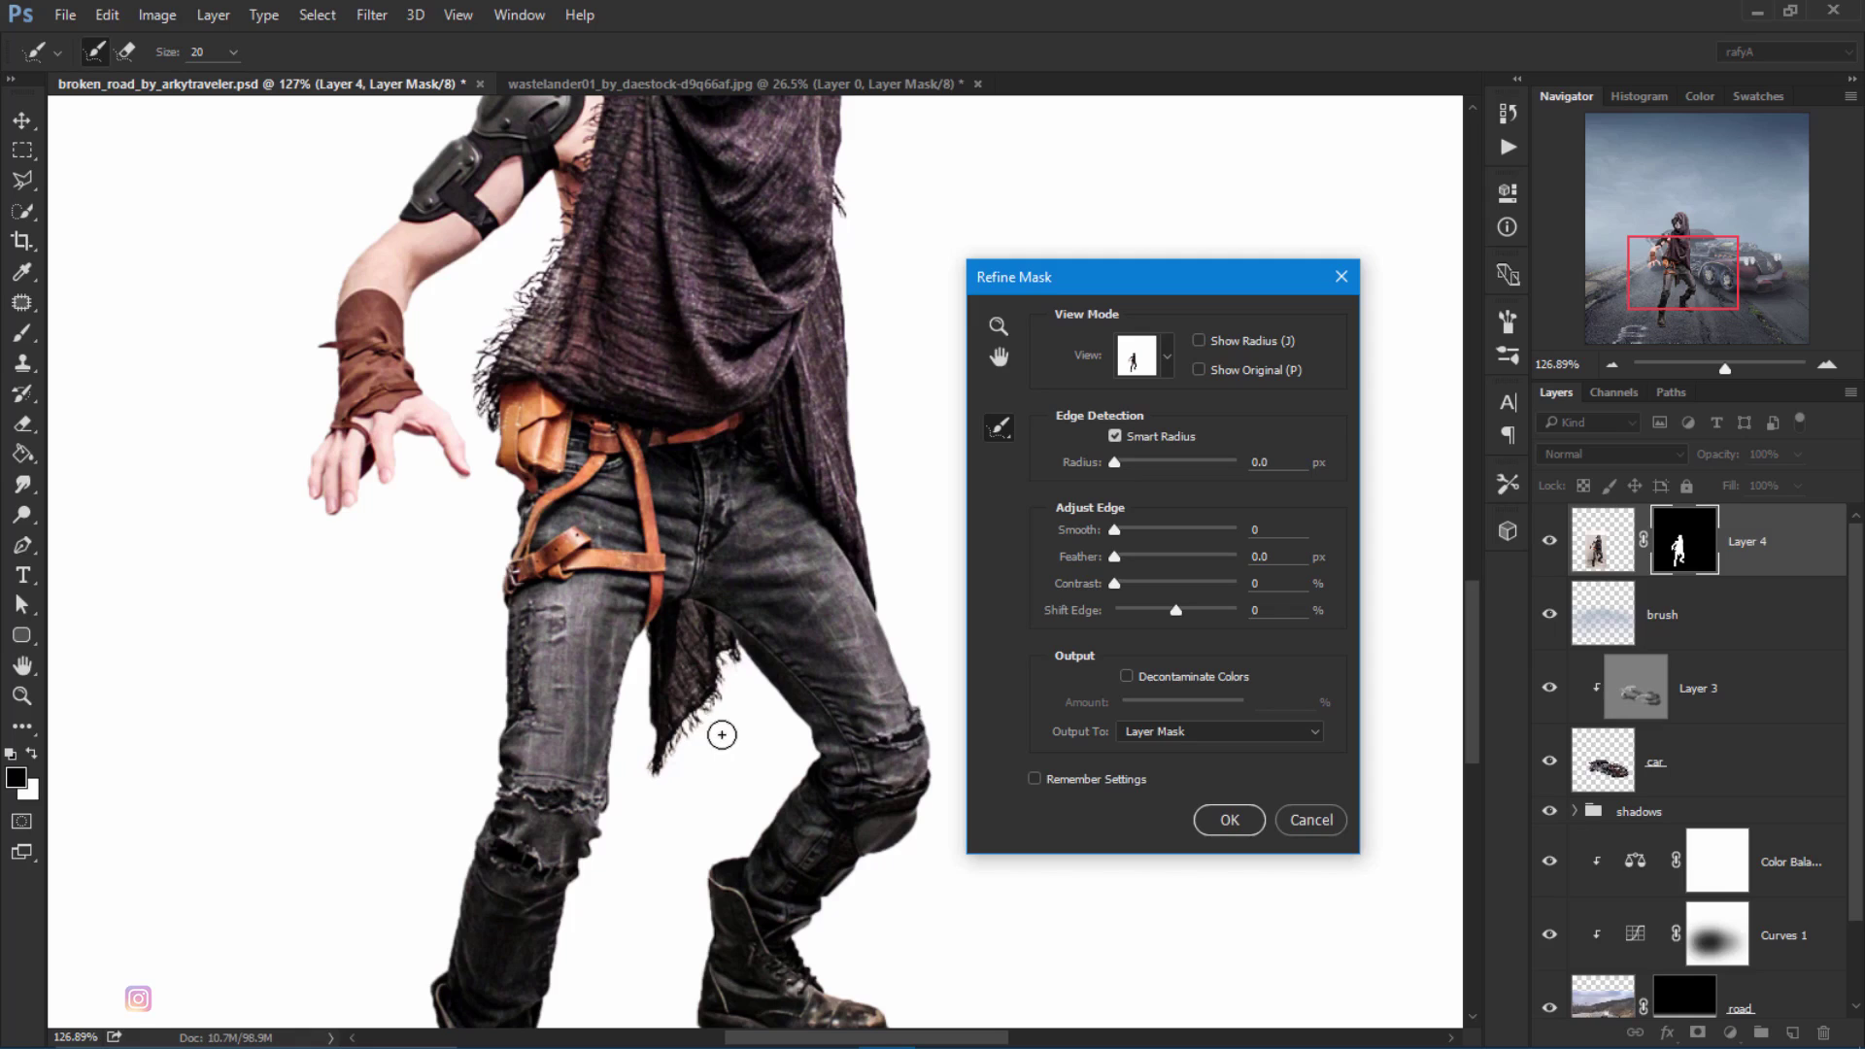
{"action": "scroll", "coordinate": [724, 680], "scroll_direction": "down", "scroll_amount": 3}
{"action": "scroll", "coordinate": [723, 680], "scroll_direction": "left", "scroll_amount": 1}
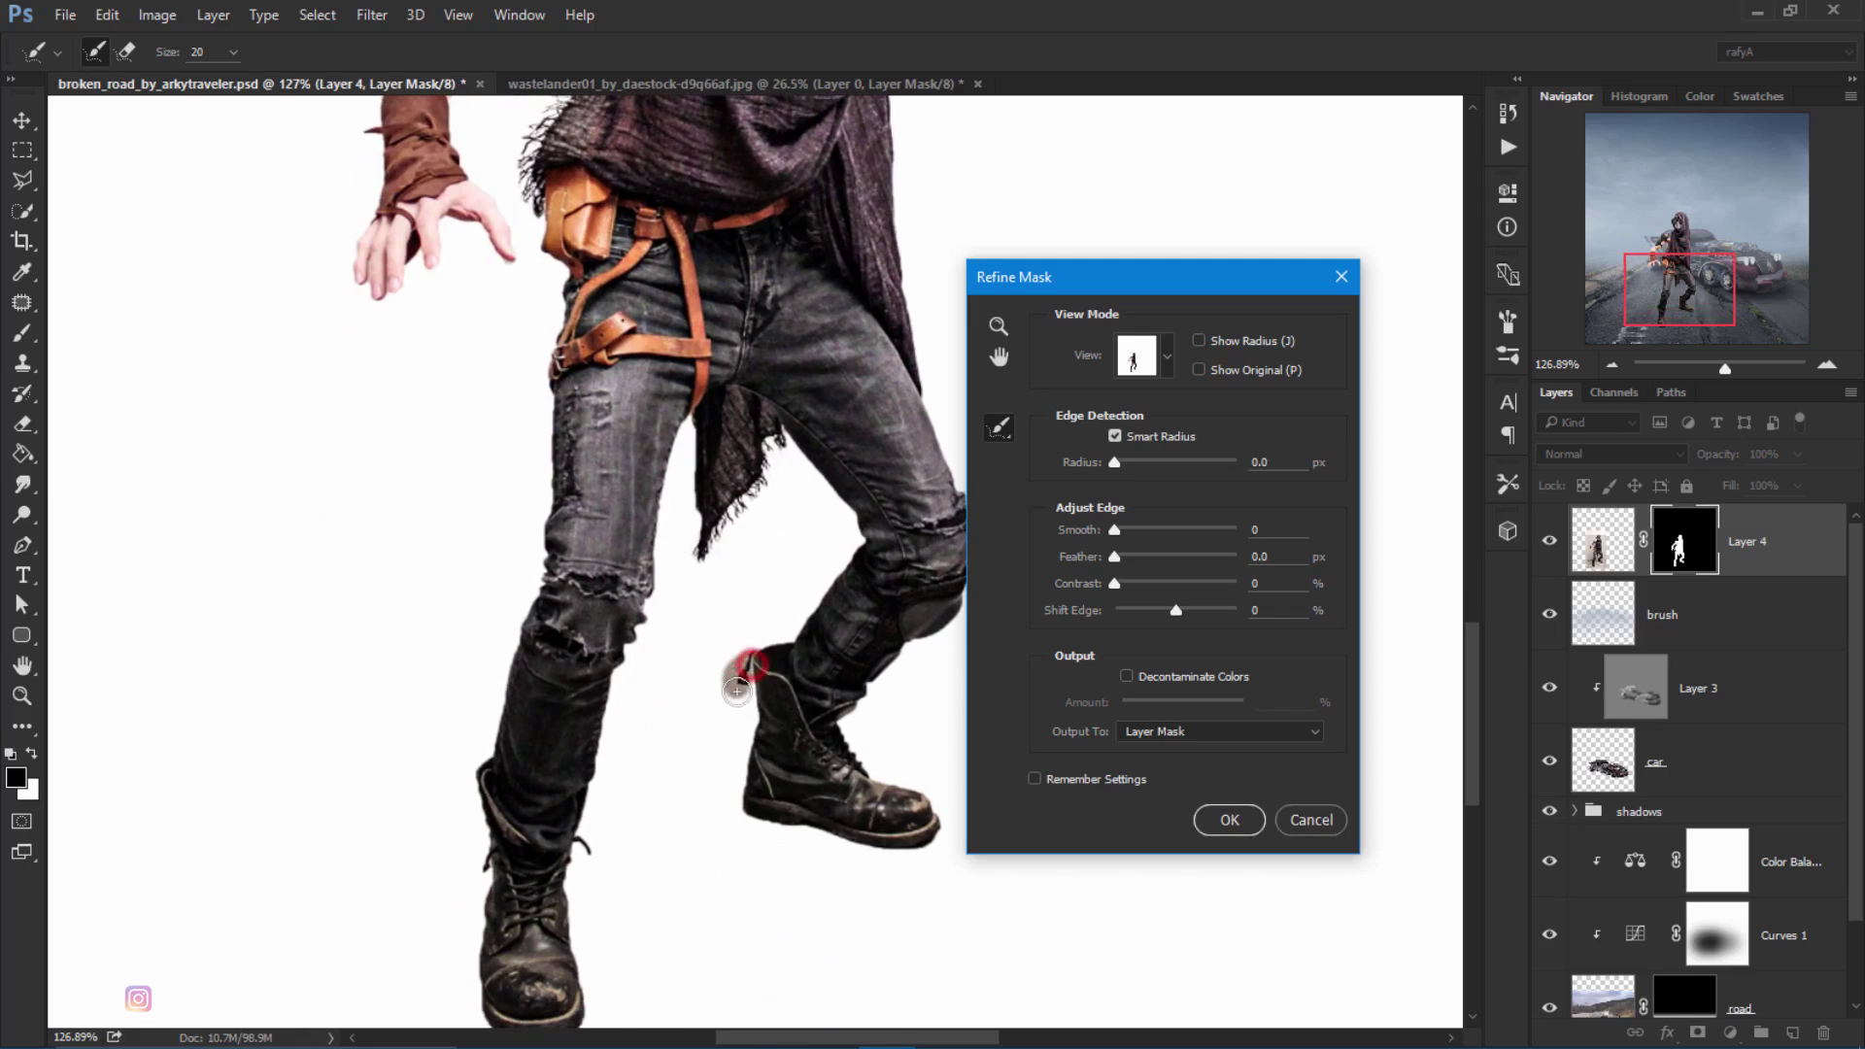
Step: Refine the mask around the boots' back edge, heel and ankle
{"action": "left_click_drag", "start_coordinate": [737, 691], "coordinate": [752, 664]}
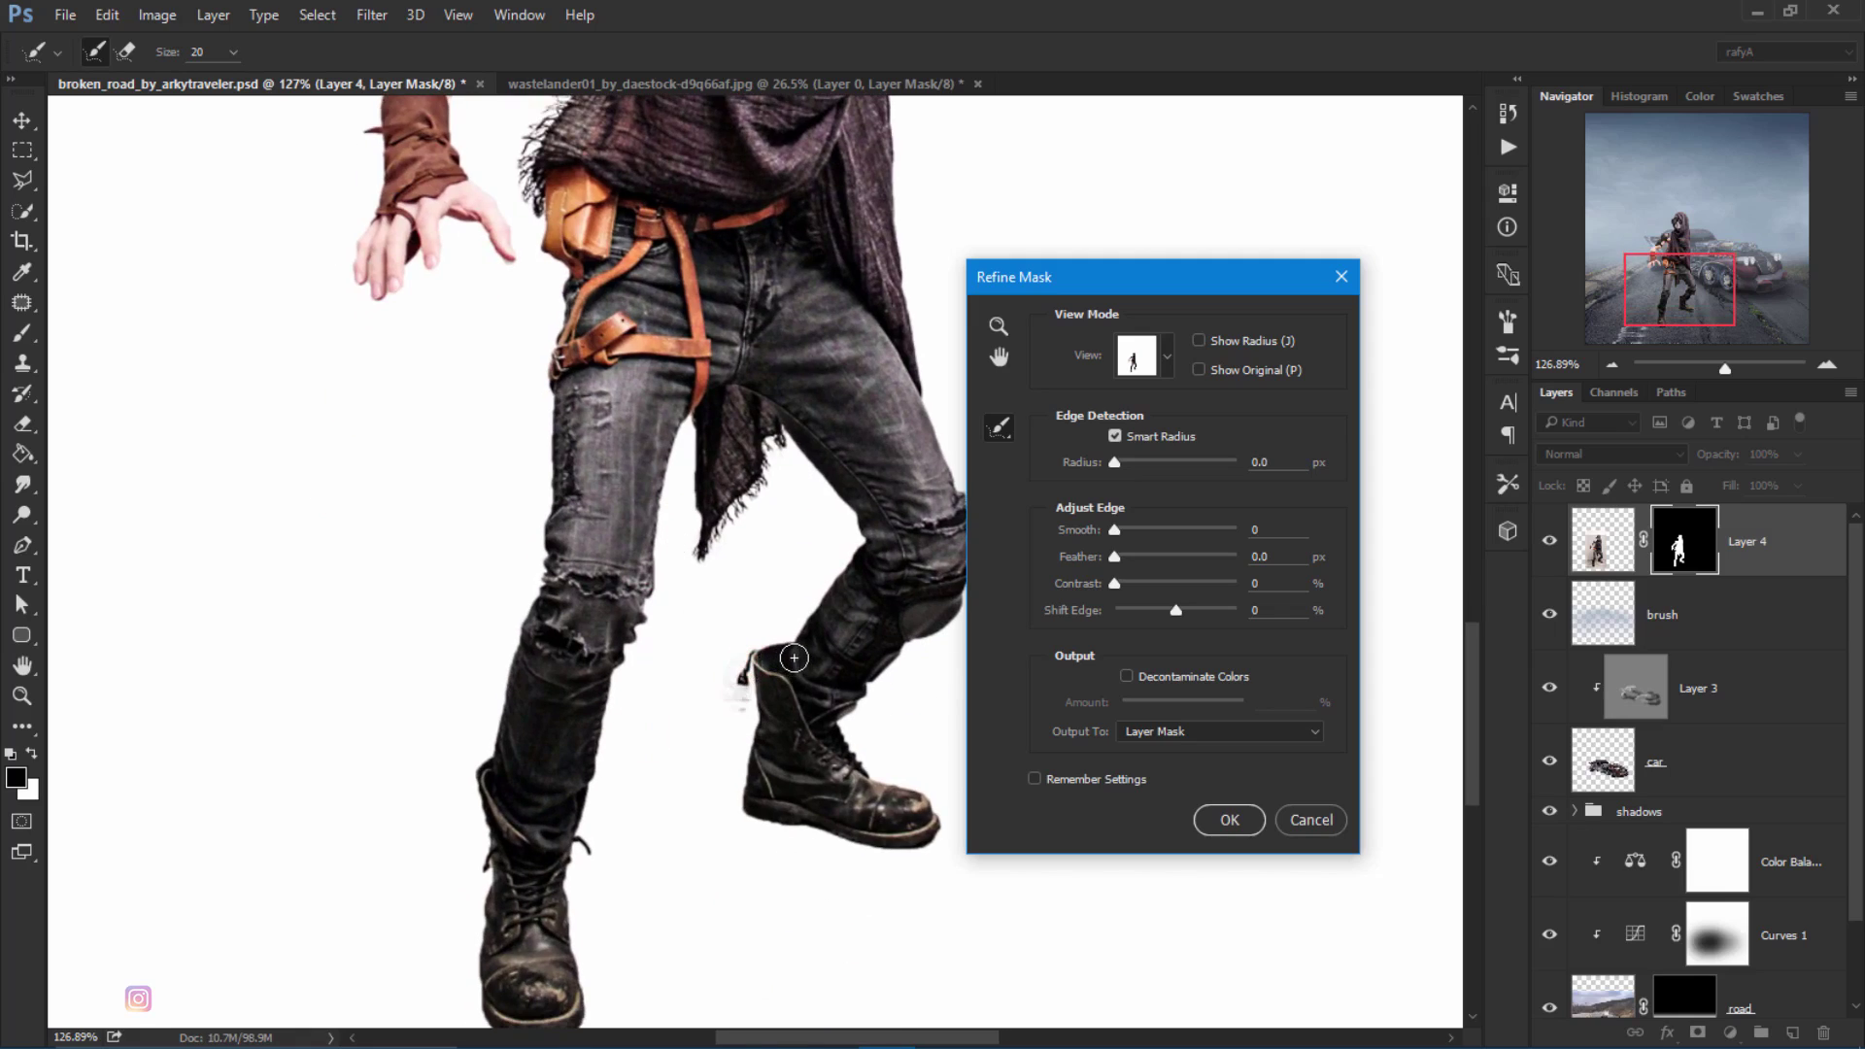
{"action": "key", "text": "ctrl+z"}
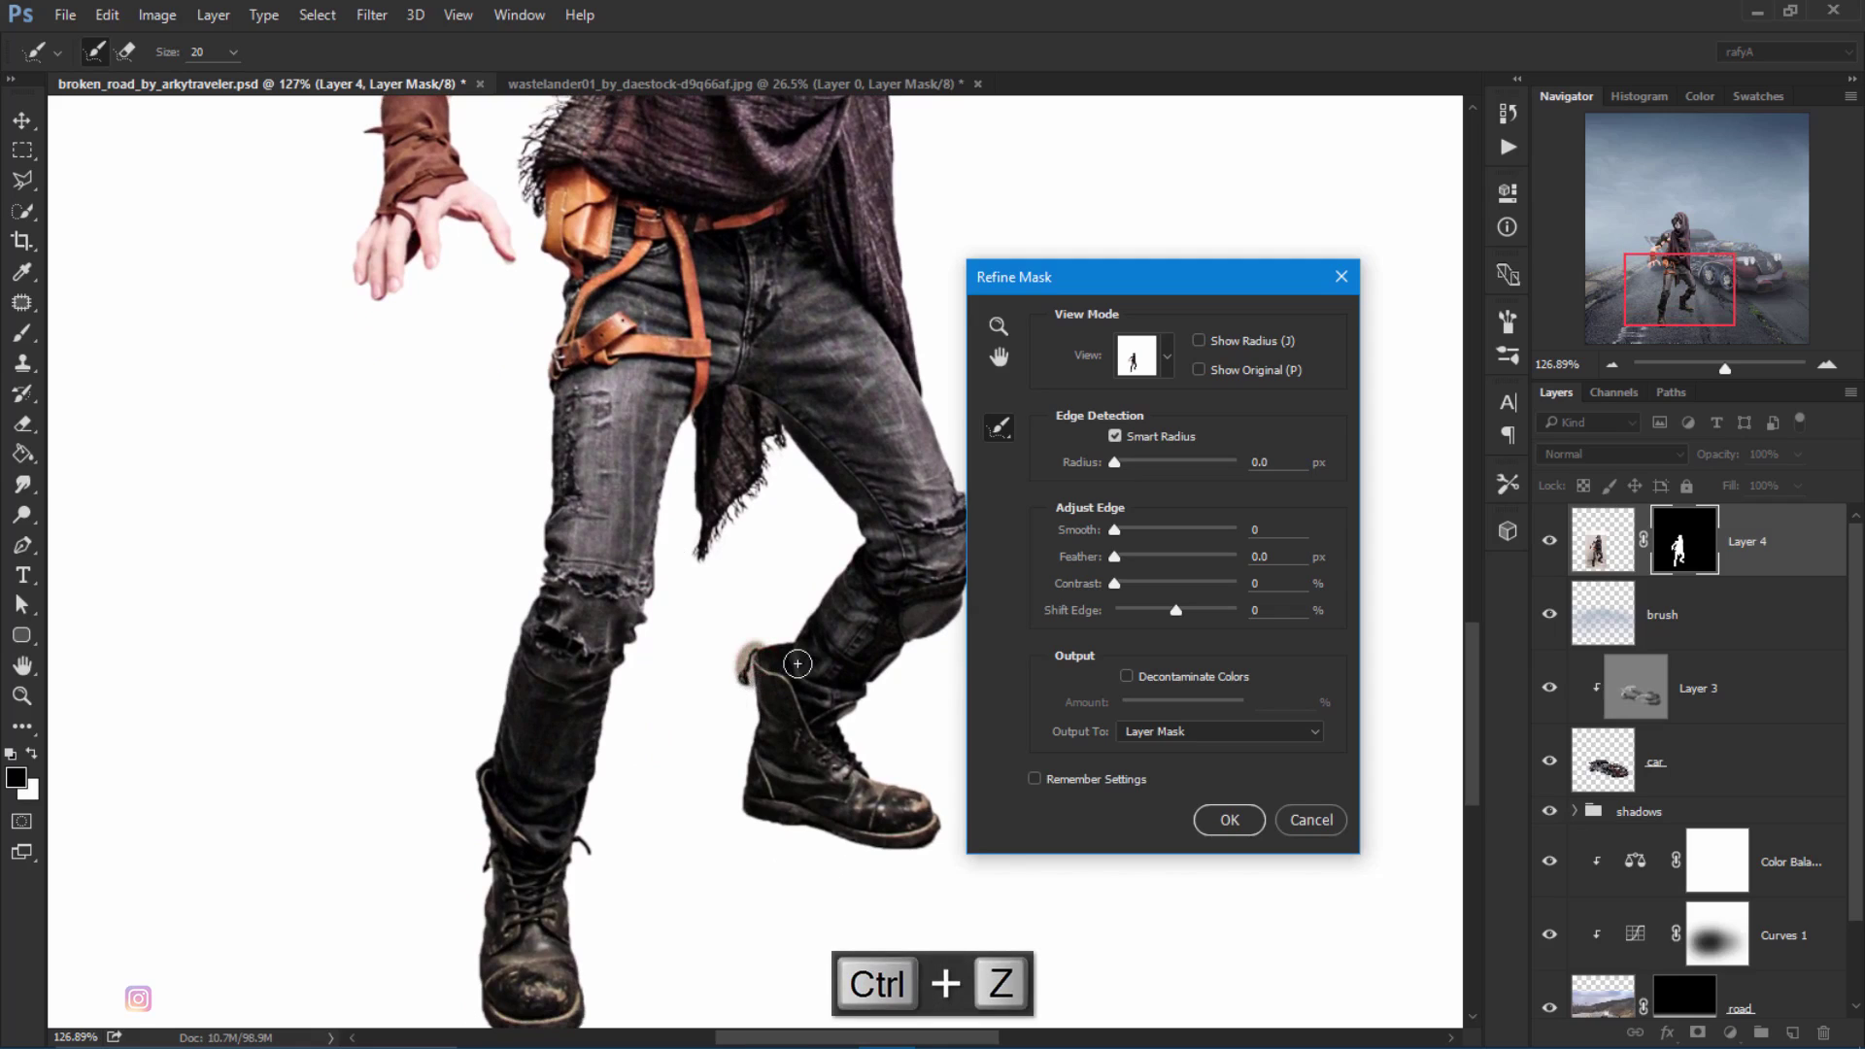
{"action": "left_click_drag", "start_coordinate": [486, 855], "coordinate": [464, 966]}
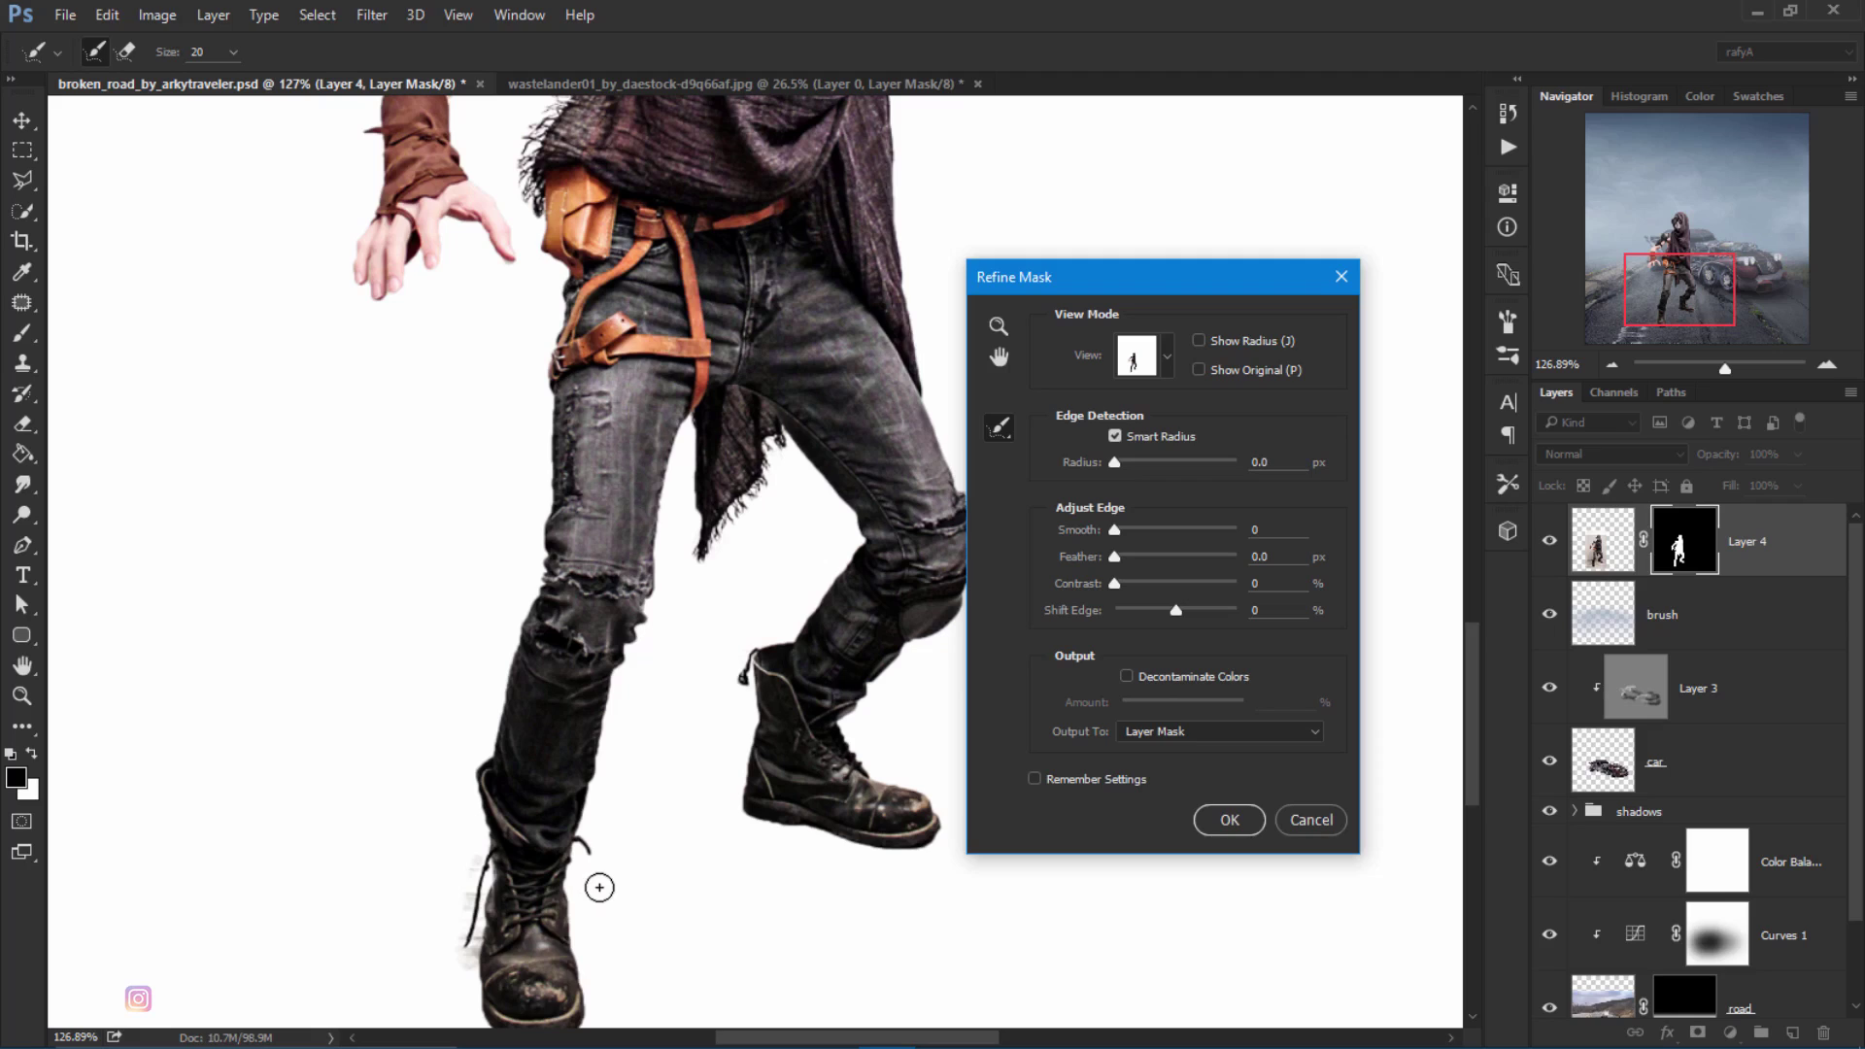
{"action": "key", "text": "ctrl+z"}
{"action": "left_click_drag", "start_coordinate": [495, 855], "coordinate": [489, 897]}
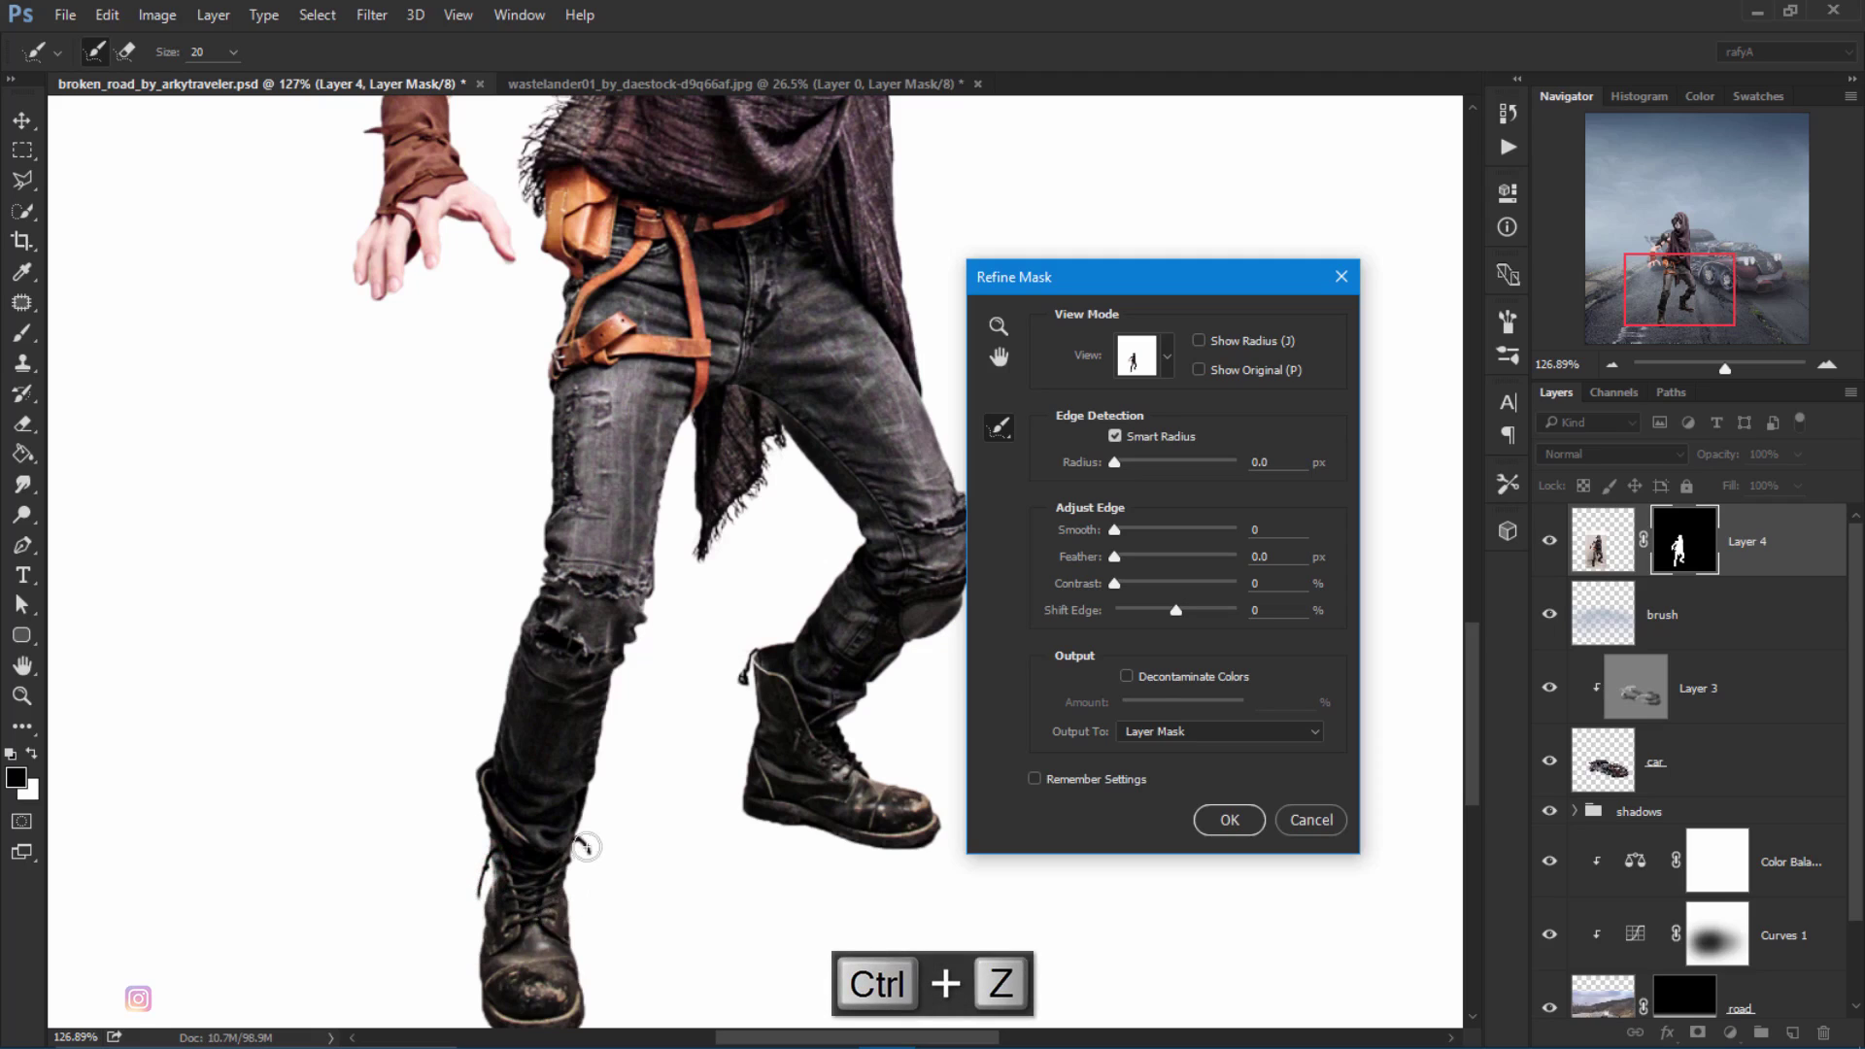
{"action": "left_click_drag", "start_coordinate": [586, 845], "coordinate": [587, 882]}
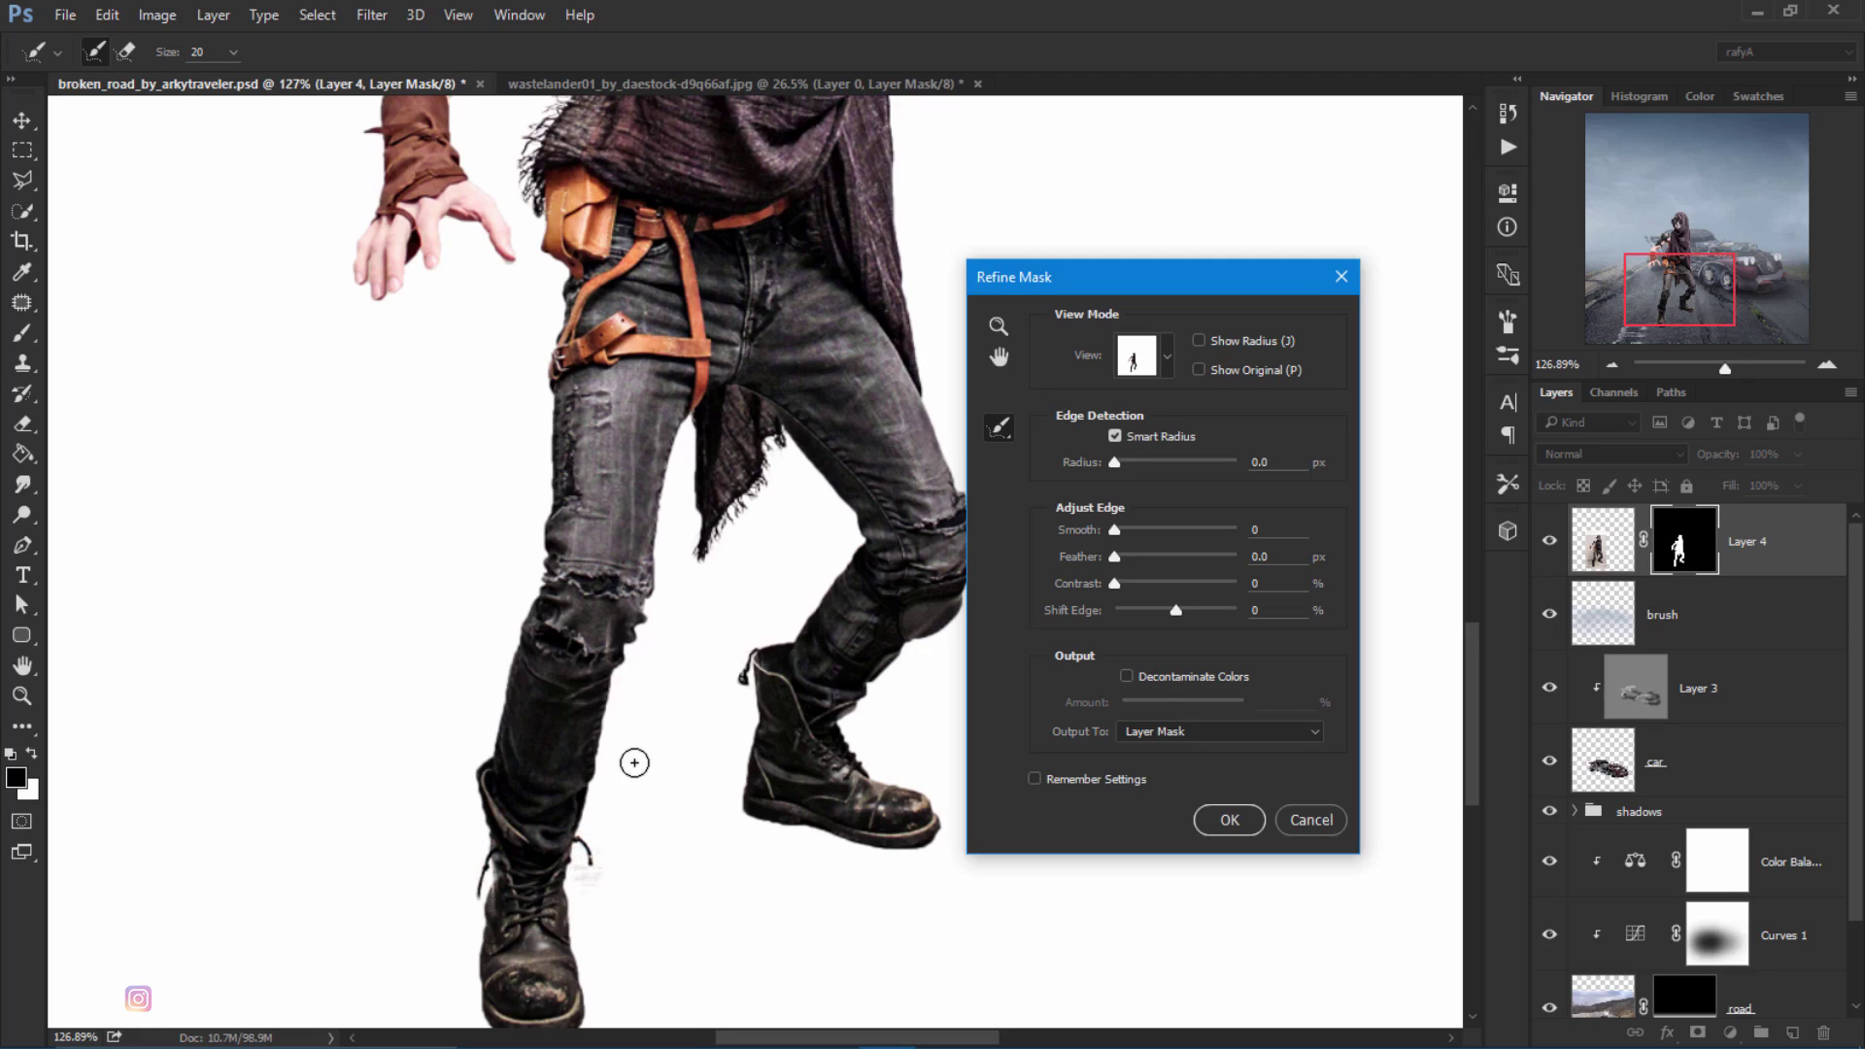
Step: Set the mask's Smooth to 4 and Shift Edge to -10
{"action": "scroll", "coordinate": [633, 763], "scroll_direction": "down", "scroll_amount": 3}
{"action": "scroll", "coordinate": [634, 762], "scroll_direction": "down", "scroll_amount": 1}
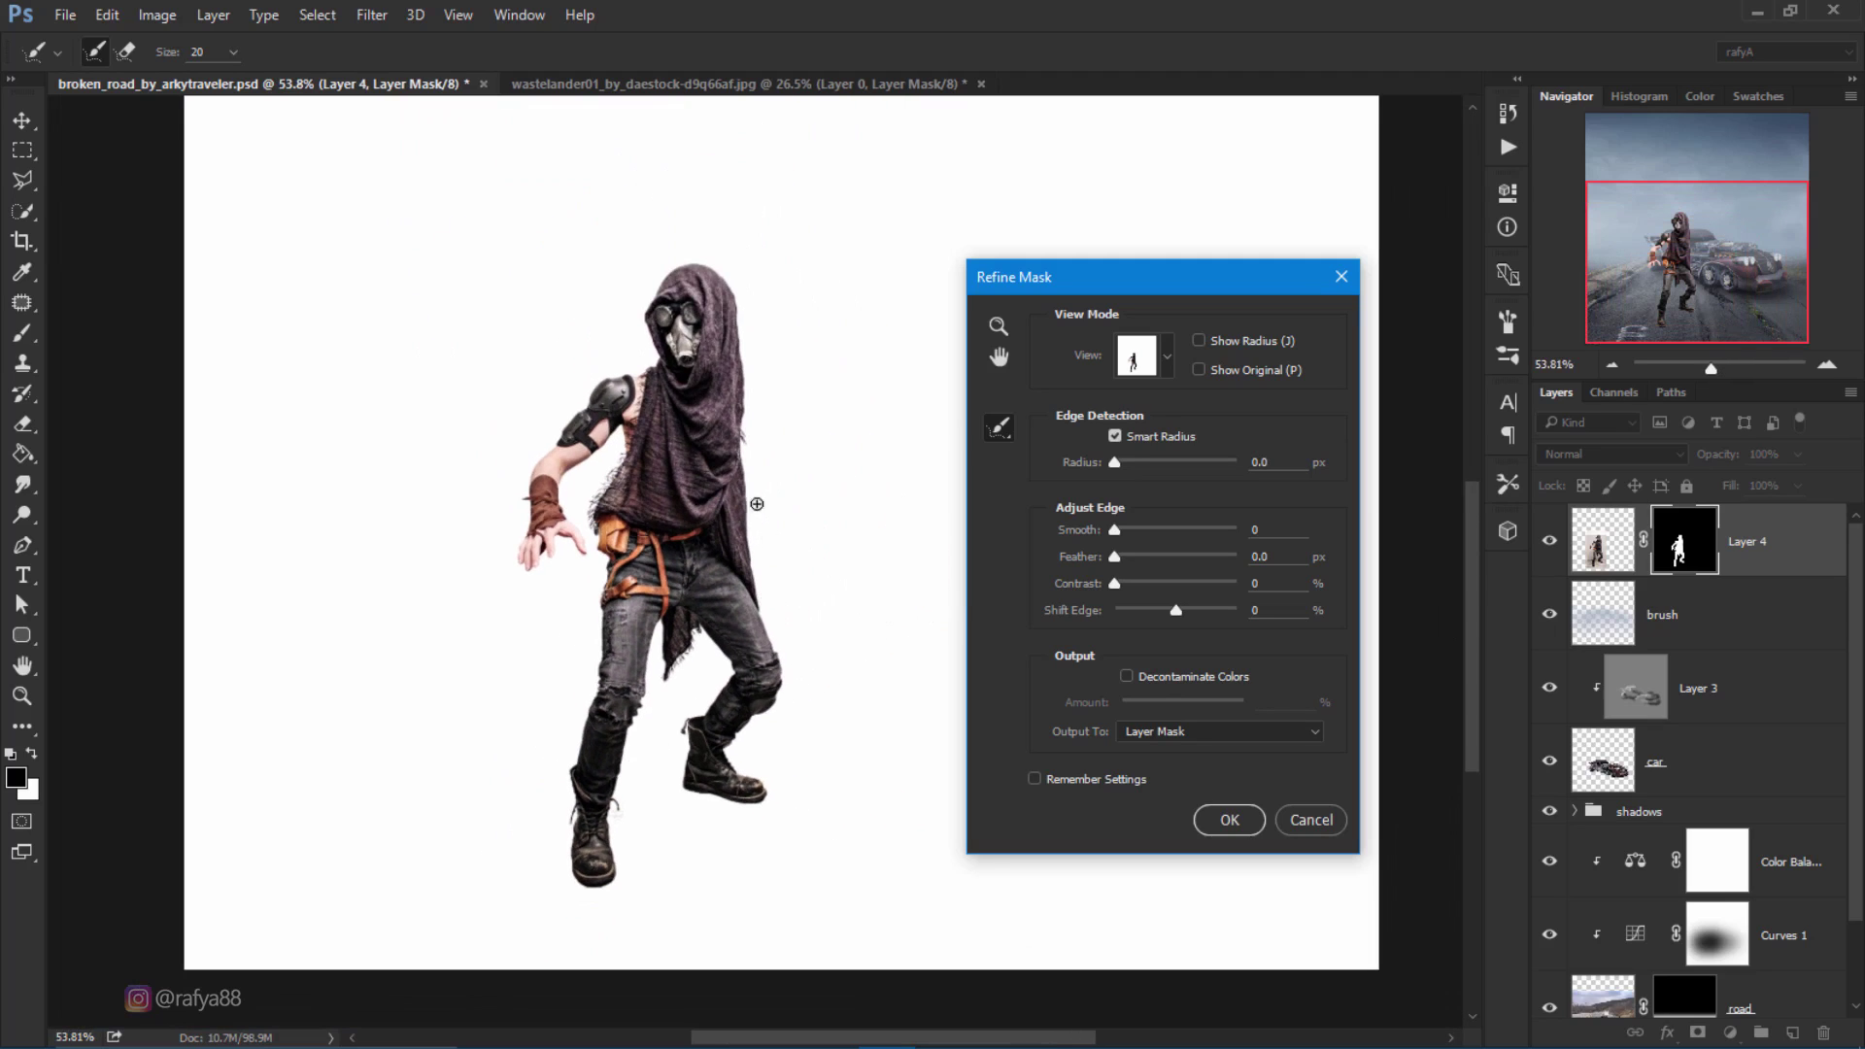
{"action": "scroll", "coordinate": [747, 484], "scroll_direction": "up", "scroll_amount": 1}
{"action": "scroll", "coordinate": [697, 482], "scroll_direction": "up", "scroll_amount": 1}
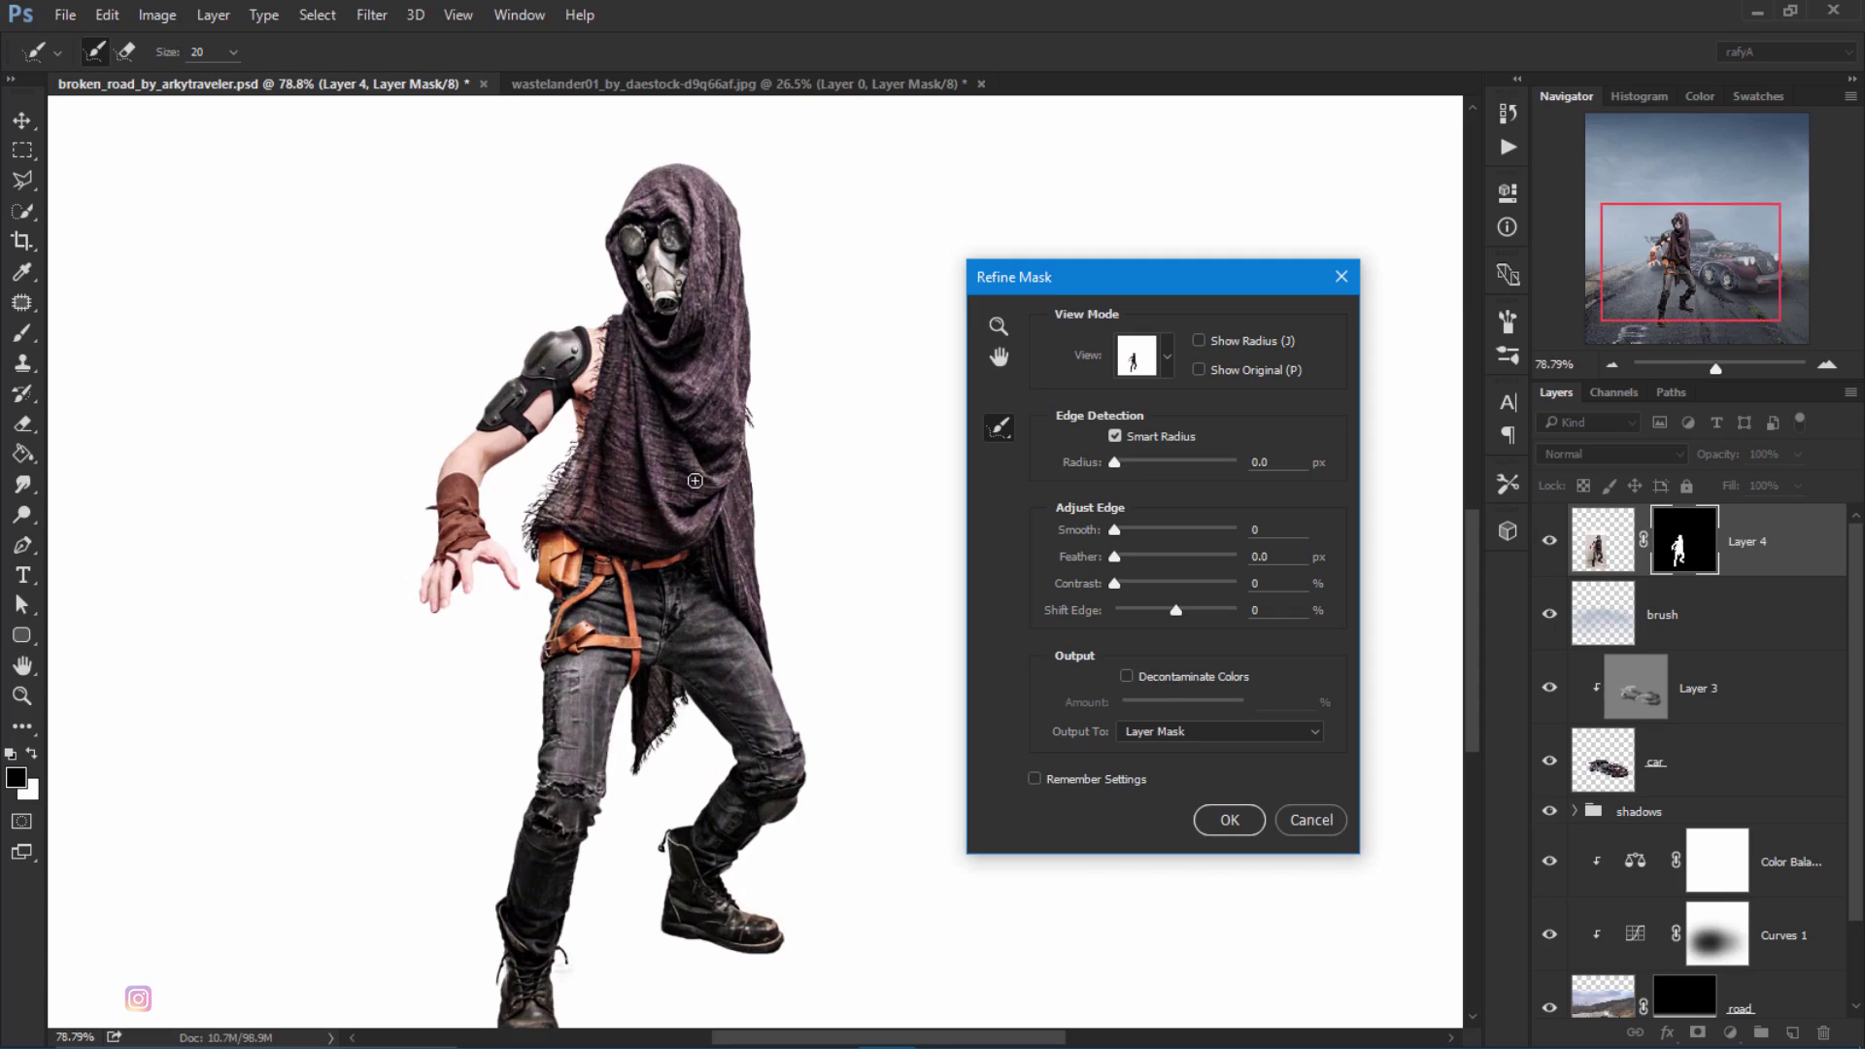
{"action": "scroll", "coordinate": [681, 446], "scroll_direction": "up", "scroll_amount": 1}
{"action": "scroll", "coordinate": [304, 427], "scroll_direction": "up", "scroll_amount": 1}
{"action": "scroll", "coordinate": [304, 426], "scroll_direction": "up", "scroll_amount": 1}
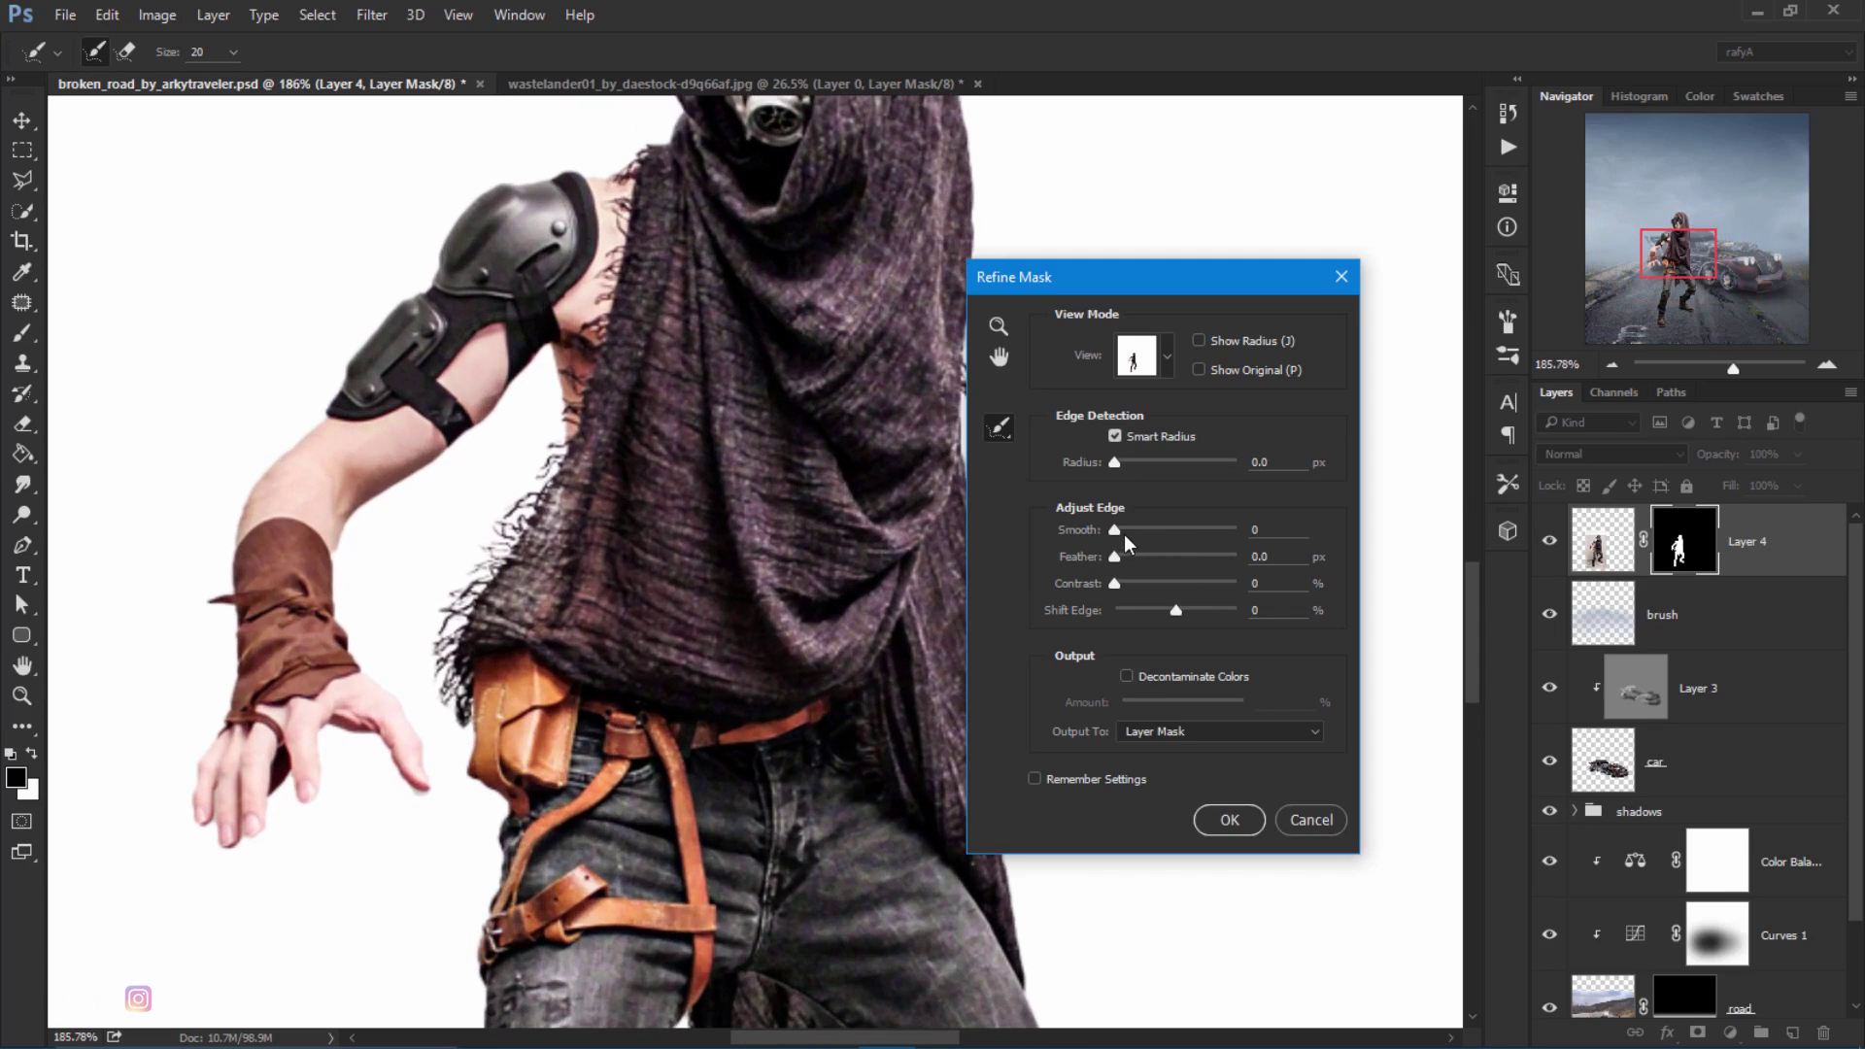
{"action": "left_click_drag", "start_coordinate": [1115, 530], "coordinate": [1120, 531]}
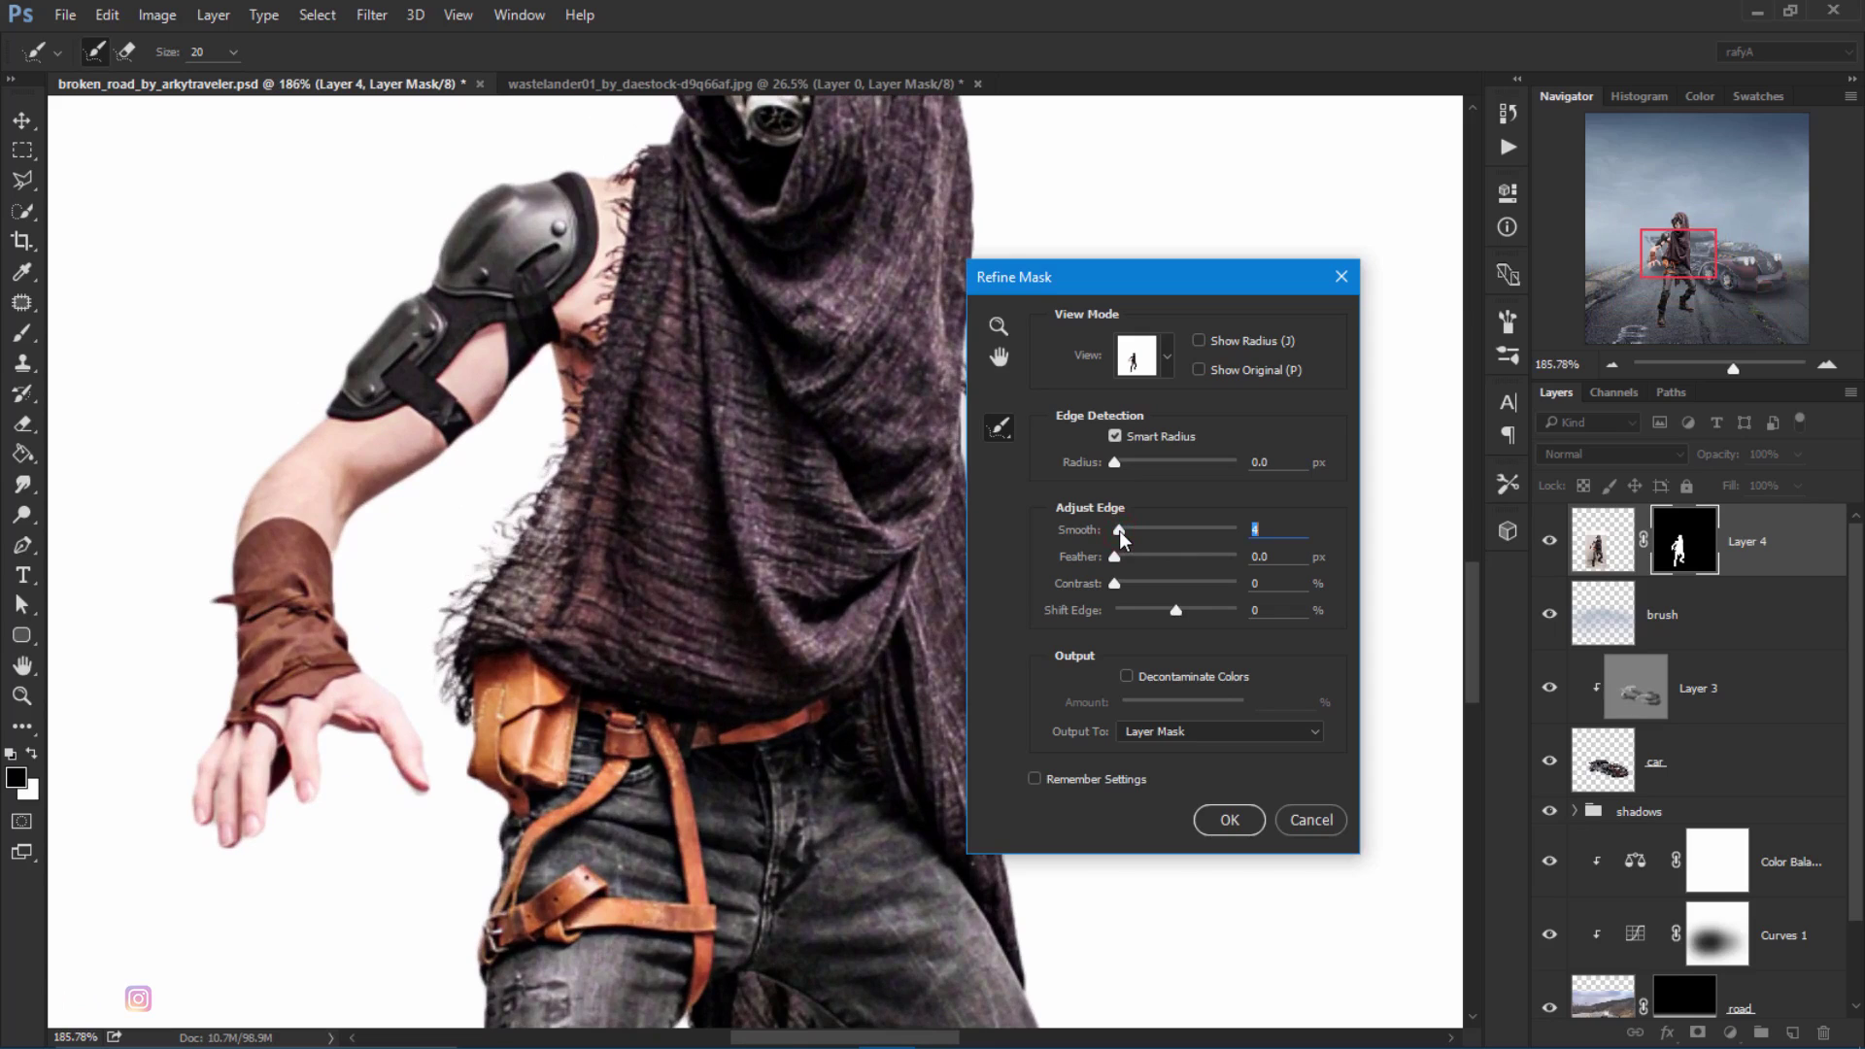
{"action": "left_click_drag", "start_coordinate": [1166, 614], "coordinate": [1170, 610]}
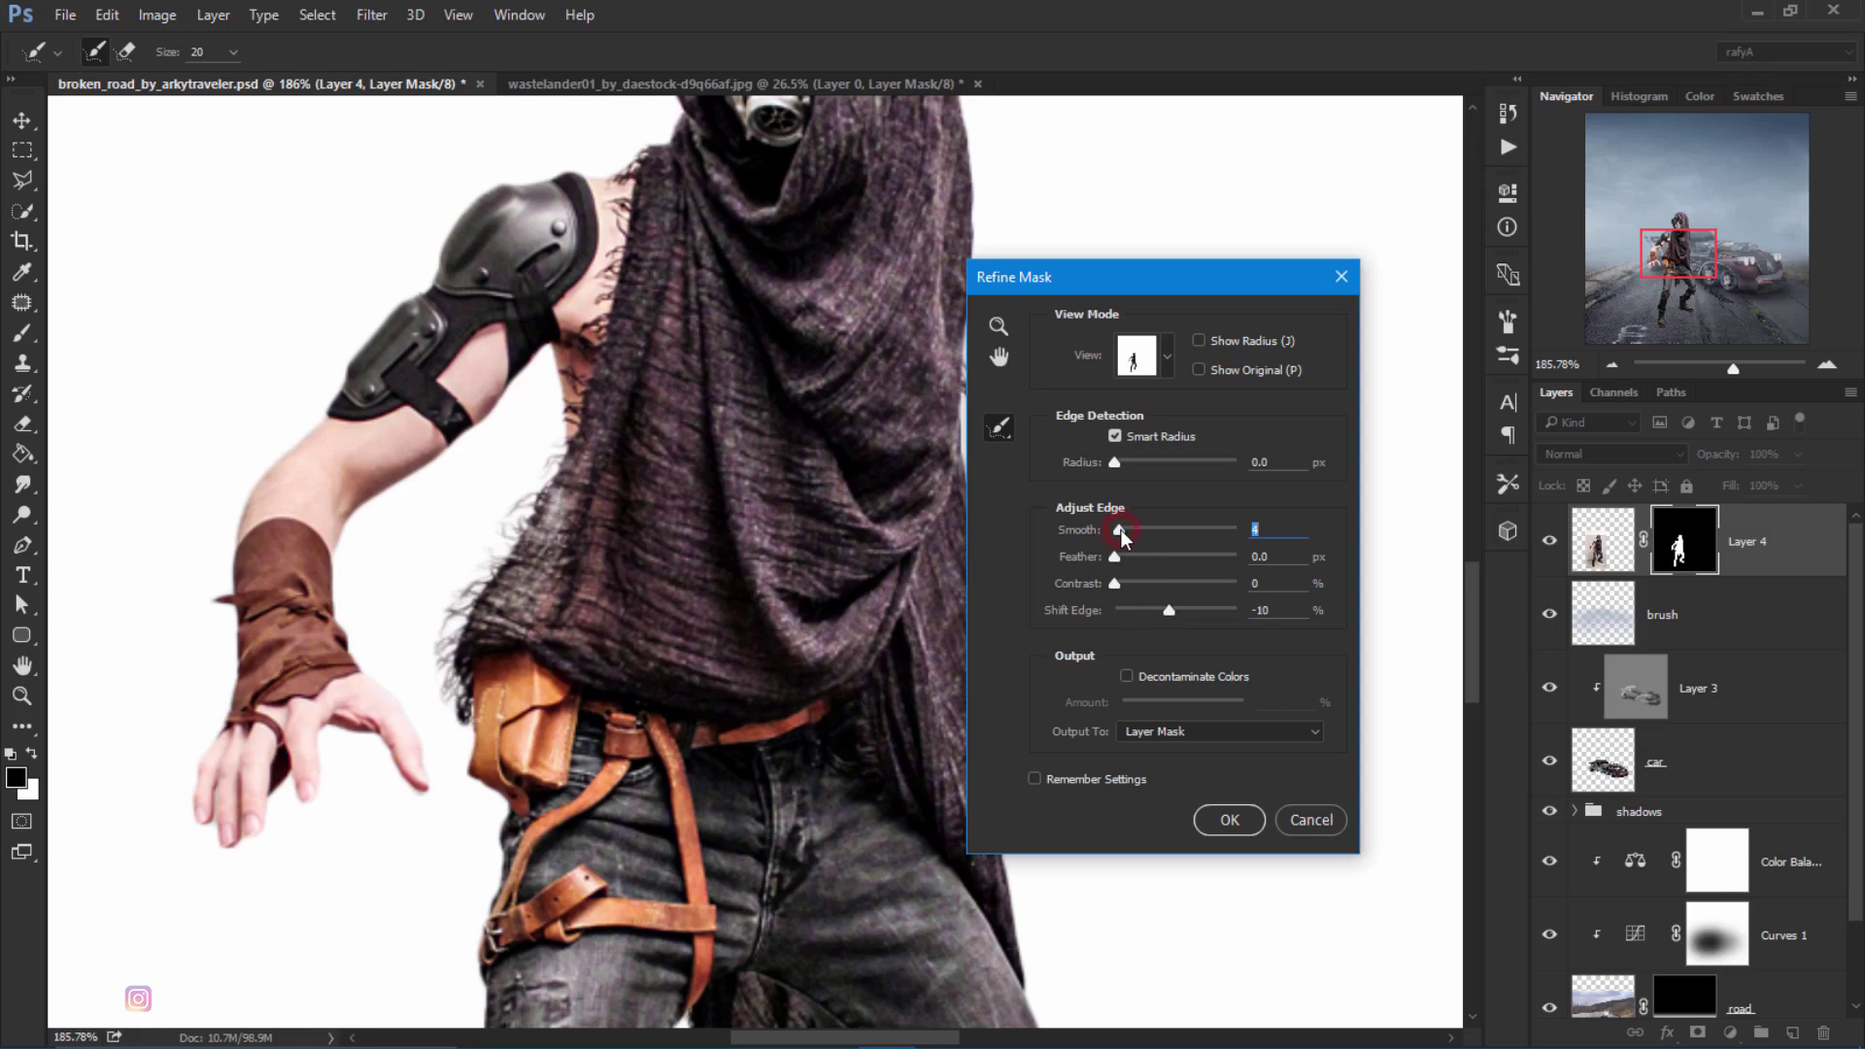
Step: Apply the edge-refined mask to the figure and rename its layer MDL
{"action": "left_click", "coordinate": [1226, 820]}
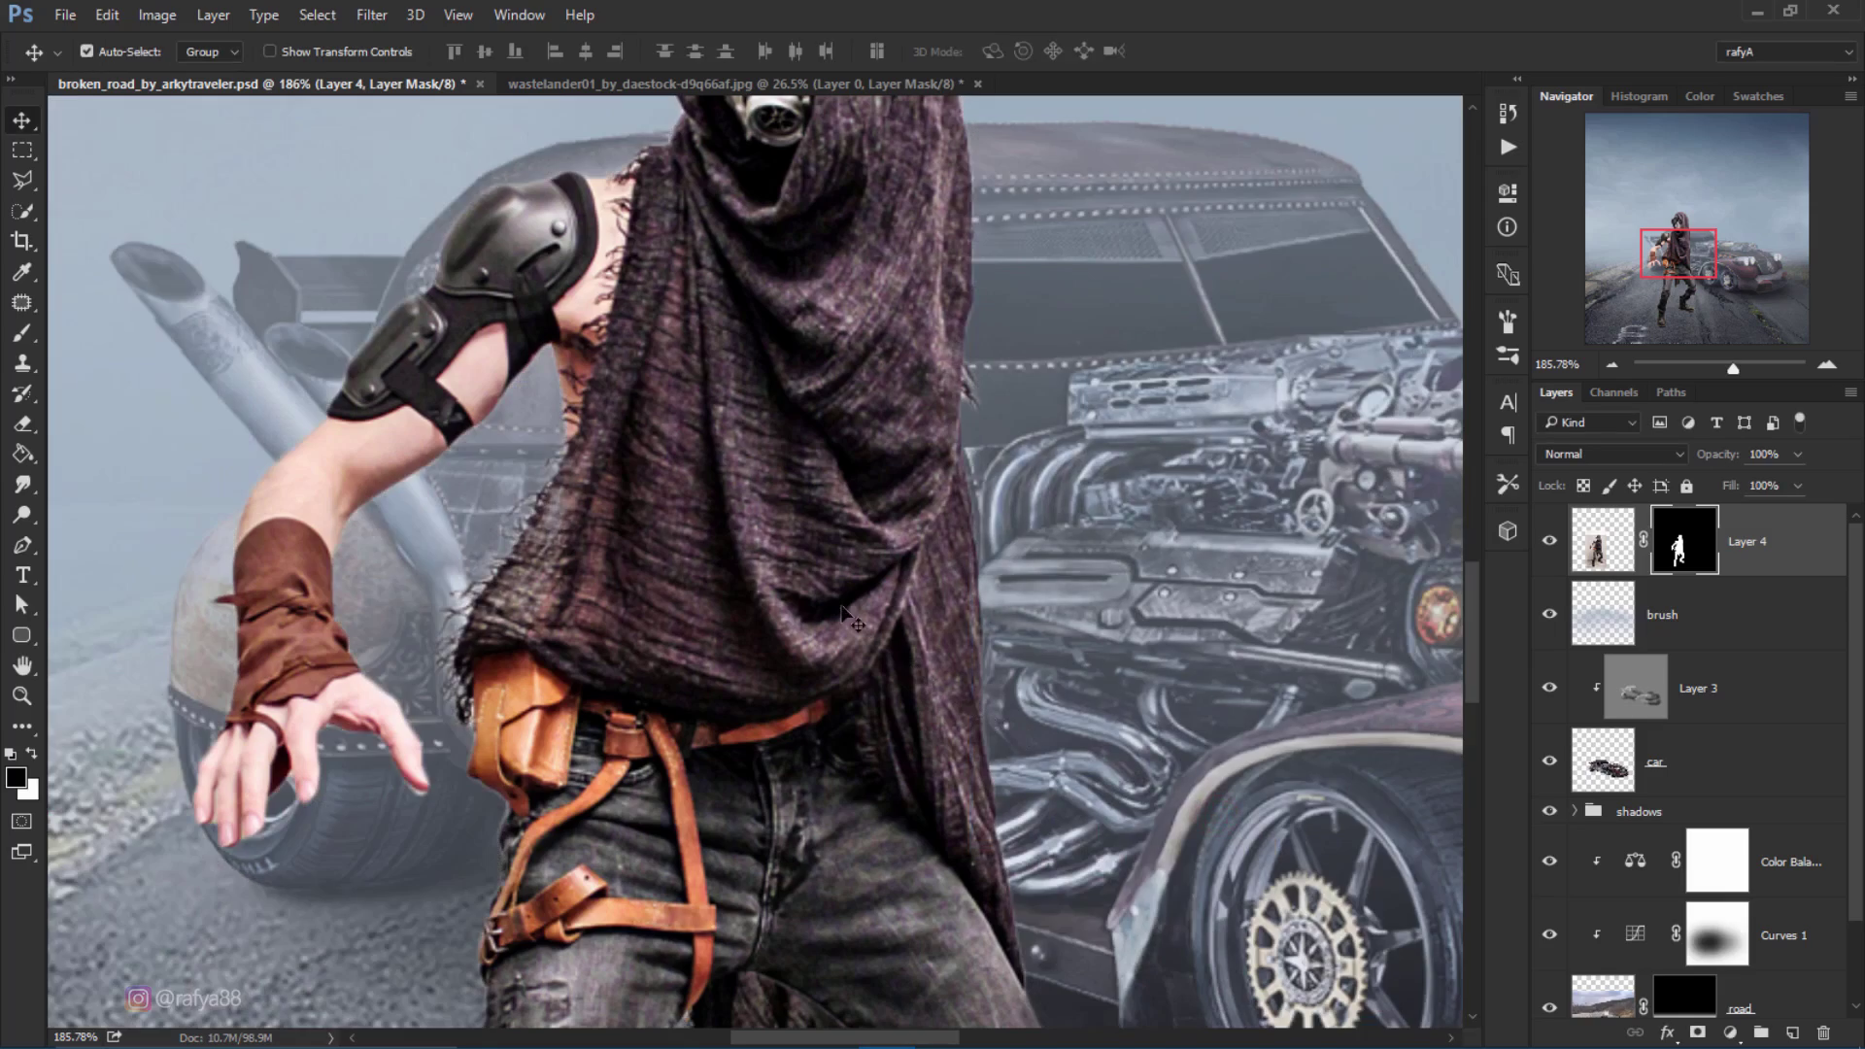
{"action": "scroll", "coordinate": [812, 581], "scroll_direction": "down", "scroll_amount": 3}
{"action": "scroll", "coordinate": [812, 581], "scroll_direction": "down", "scroll_amount": 3}
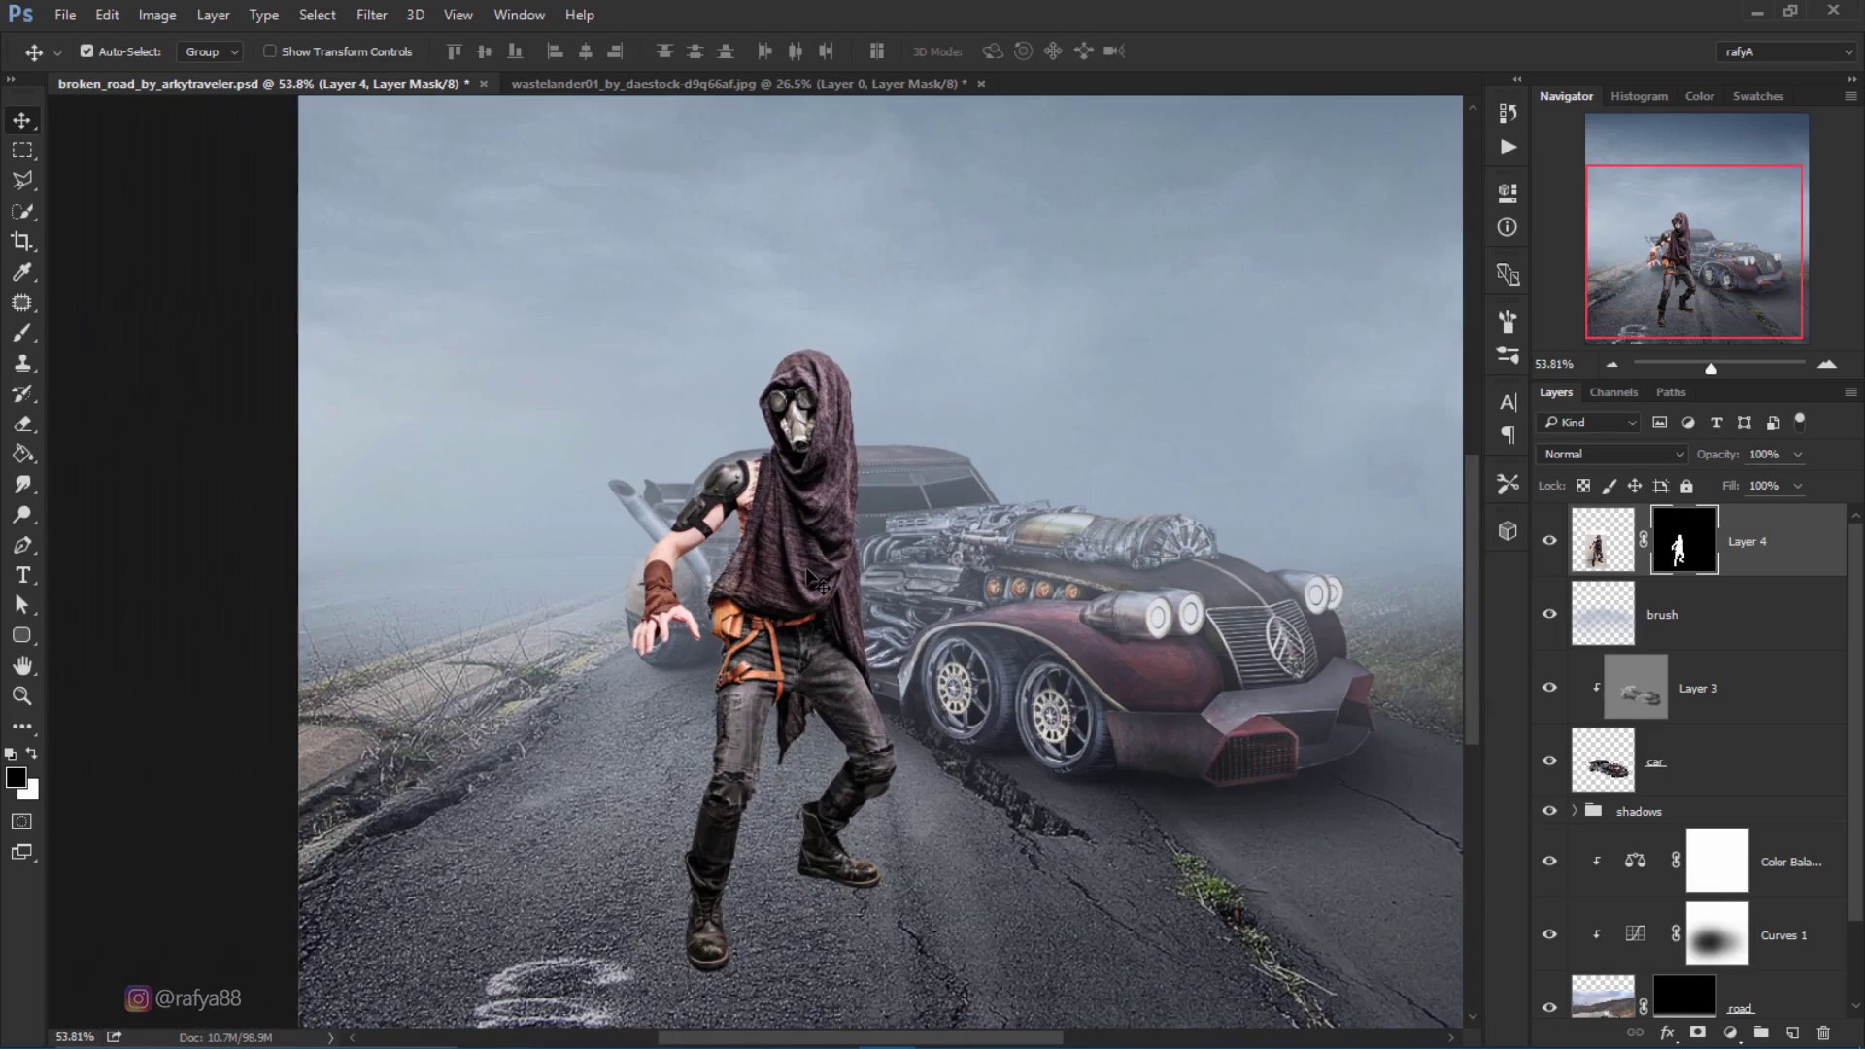
{"action": "scroll", "coordinate": [812, 581], "scroll_direction": "down", "scroll_amount": 1}
{"action": "scroll", "coordinate": [812, 581], "scroll_direction": "down", "scroll_amount": 1}
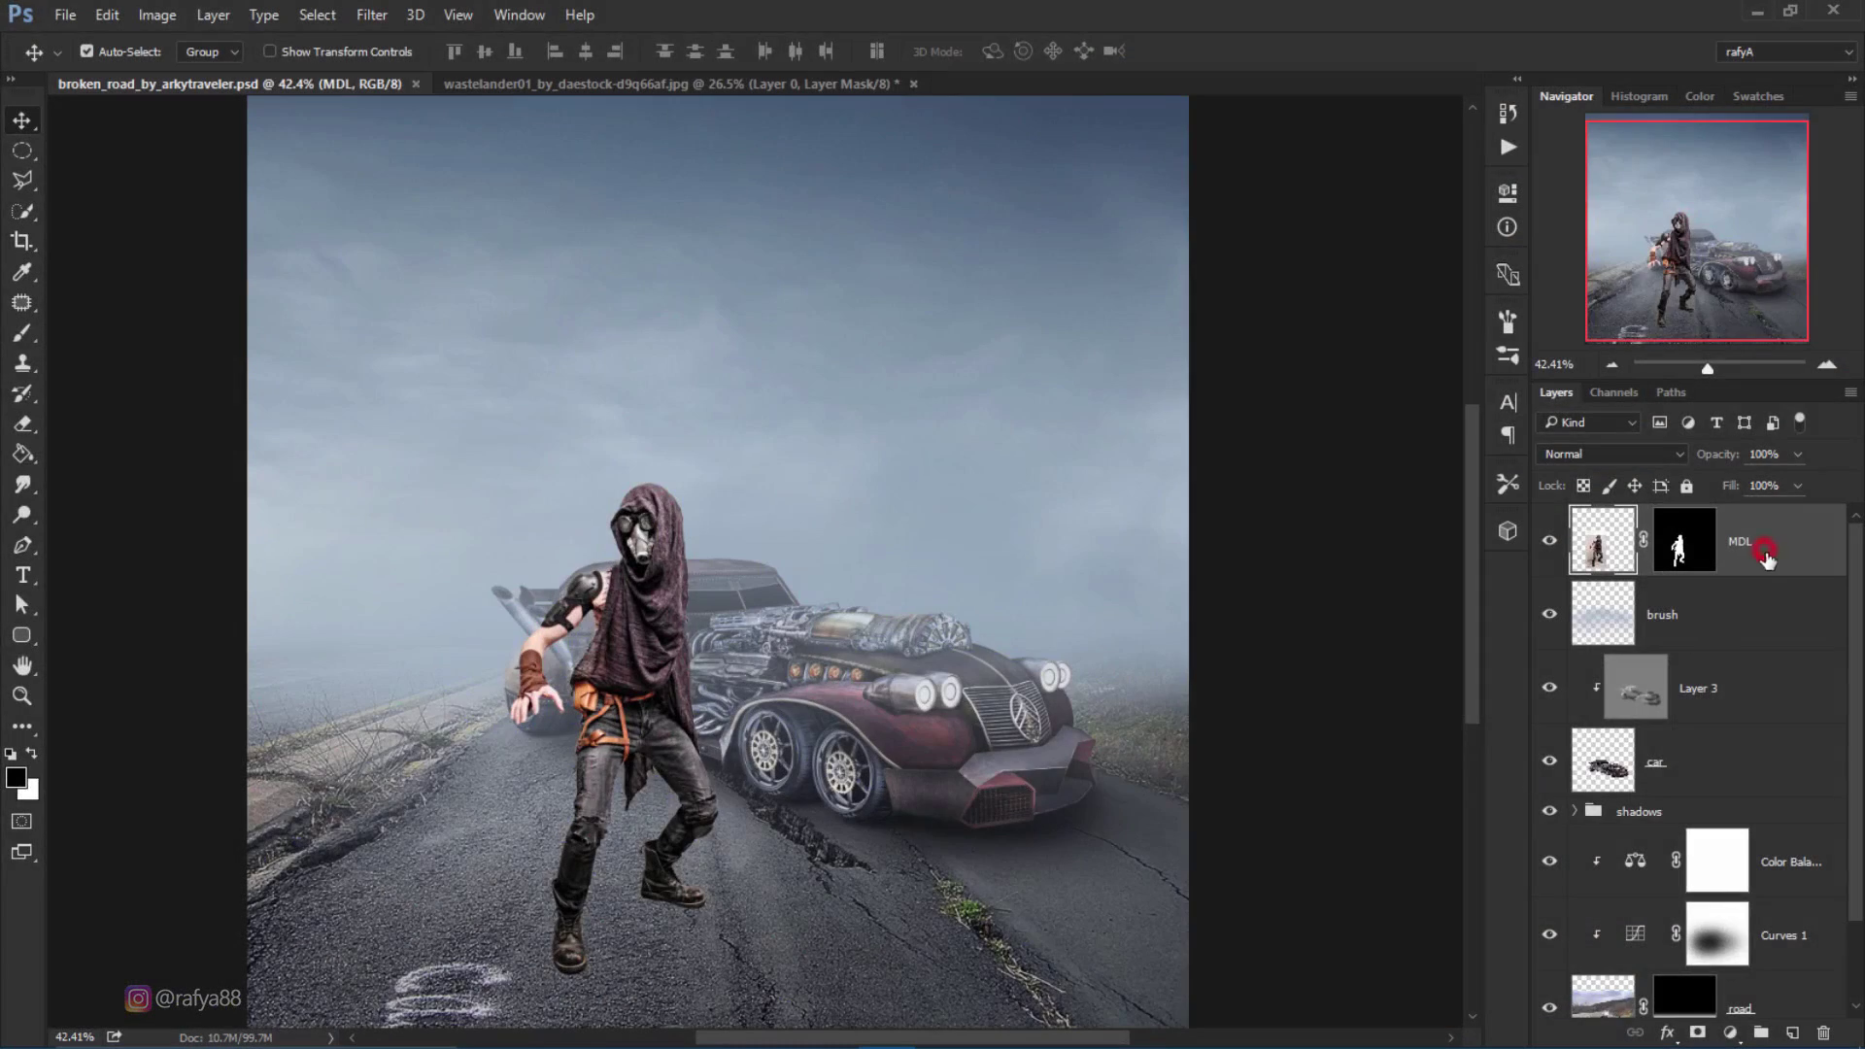
{"action": "left_click", "coordinate": [1751, 614]}
Step: Add an empty layer beneath the figure and zoom in on the boots
{"action": "left_click", "coordinate": [1793, 1032]}
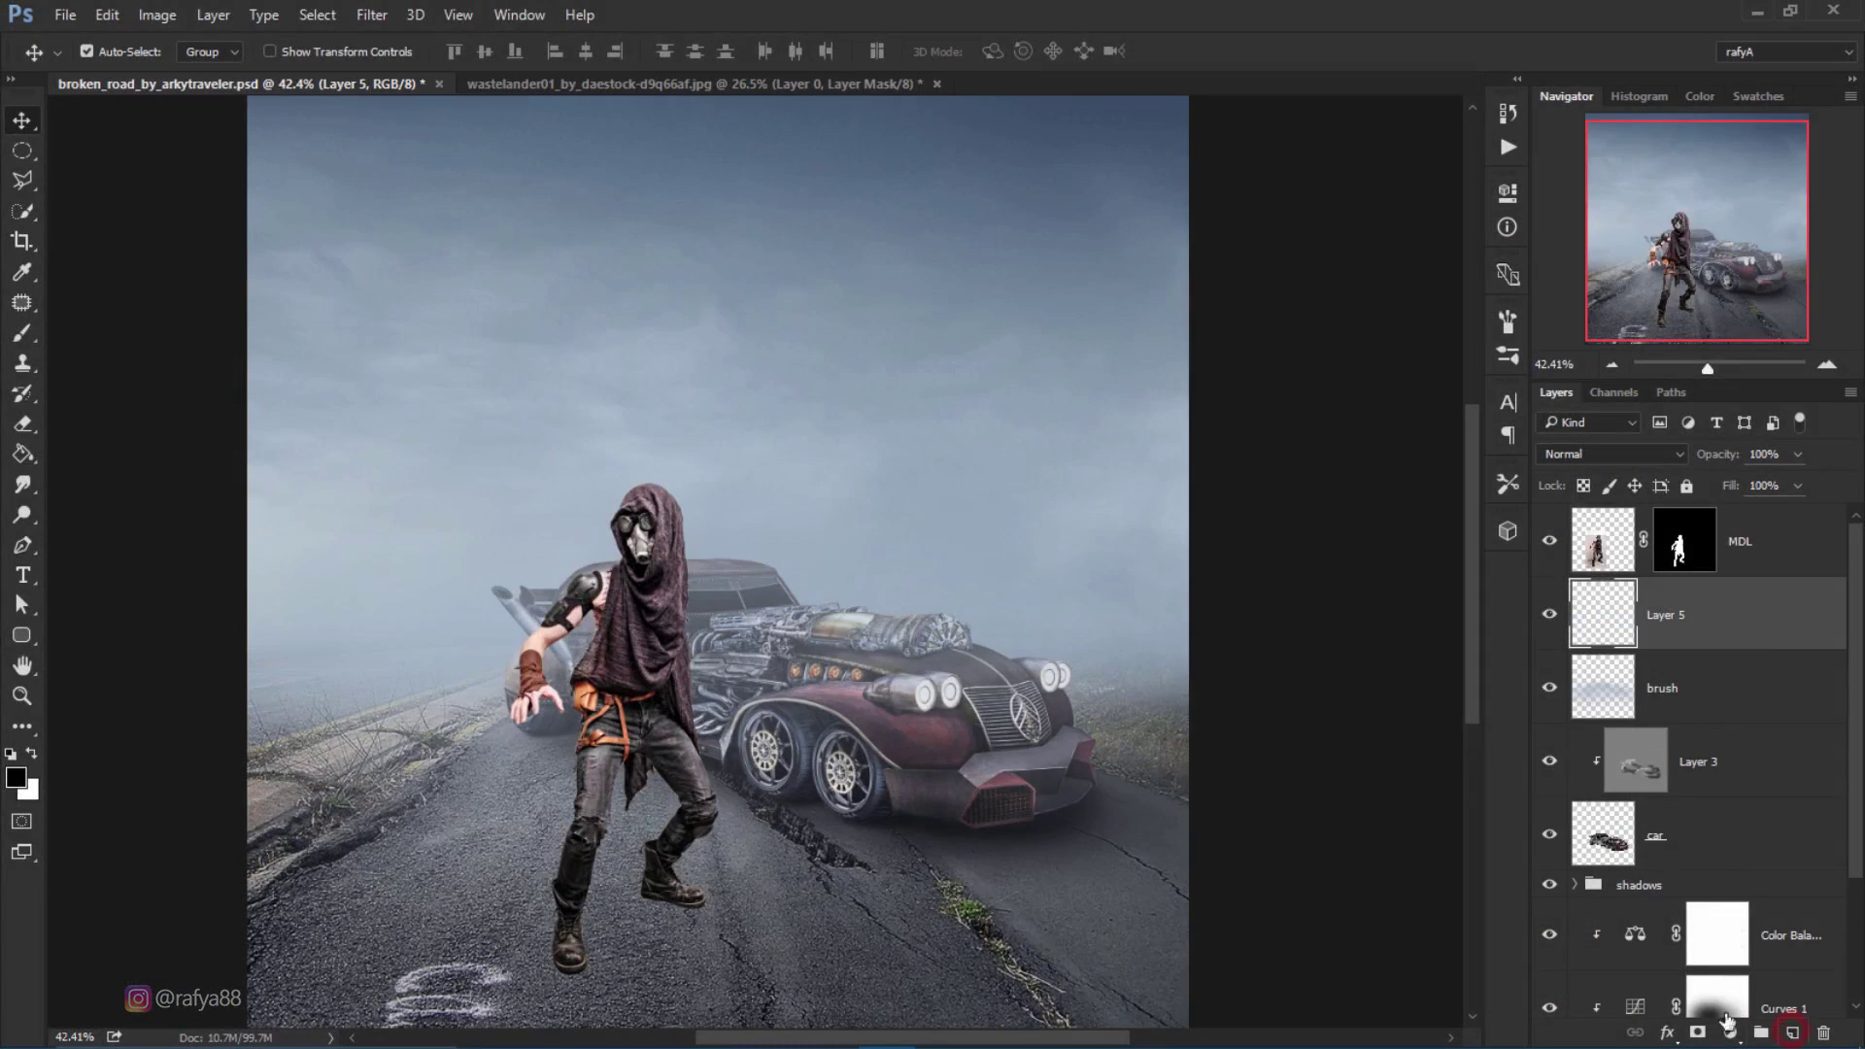
{"action": "scroll", "coordinate": [598, 684], "scroll_direction": "up", "scroll_amount": 2}
{"action": "scroll", "coordinate": [598, 684], "scroll_direction": "up", "scroll_amount": 2}
{"action": "scroll", "coordinate": [599, 684], "scroll_direction": "up", "scroll_amount": 2}
{"action": "scroll", "coordinate": [598, 684], "scroll_direction": "up", "scroll_amount": 1}
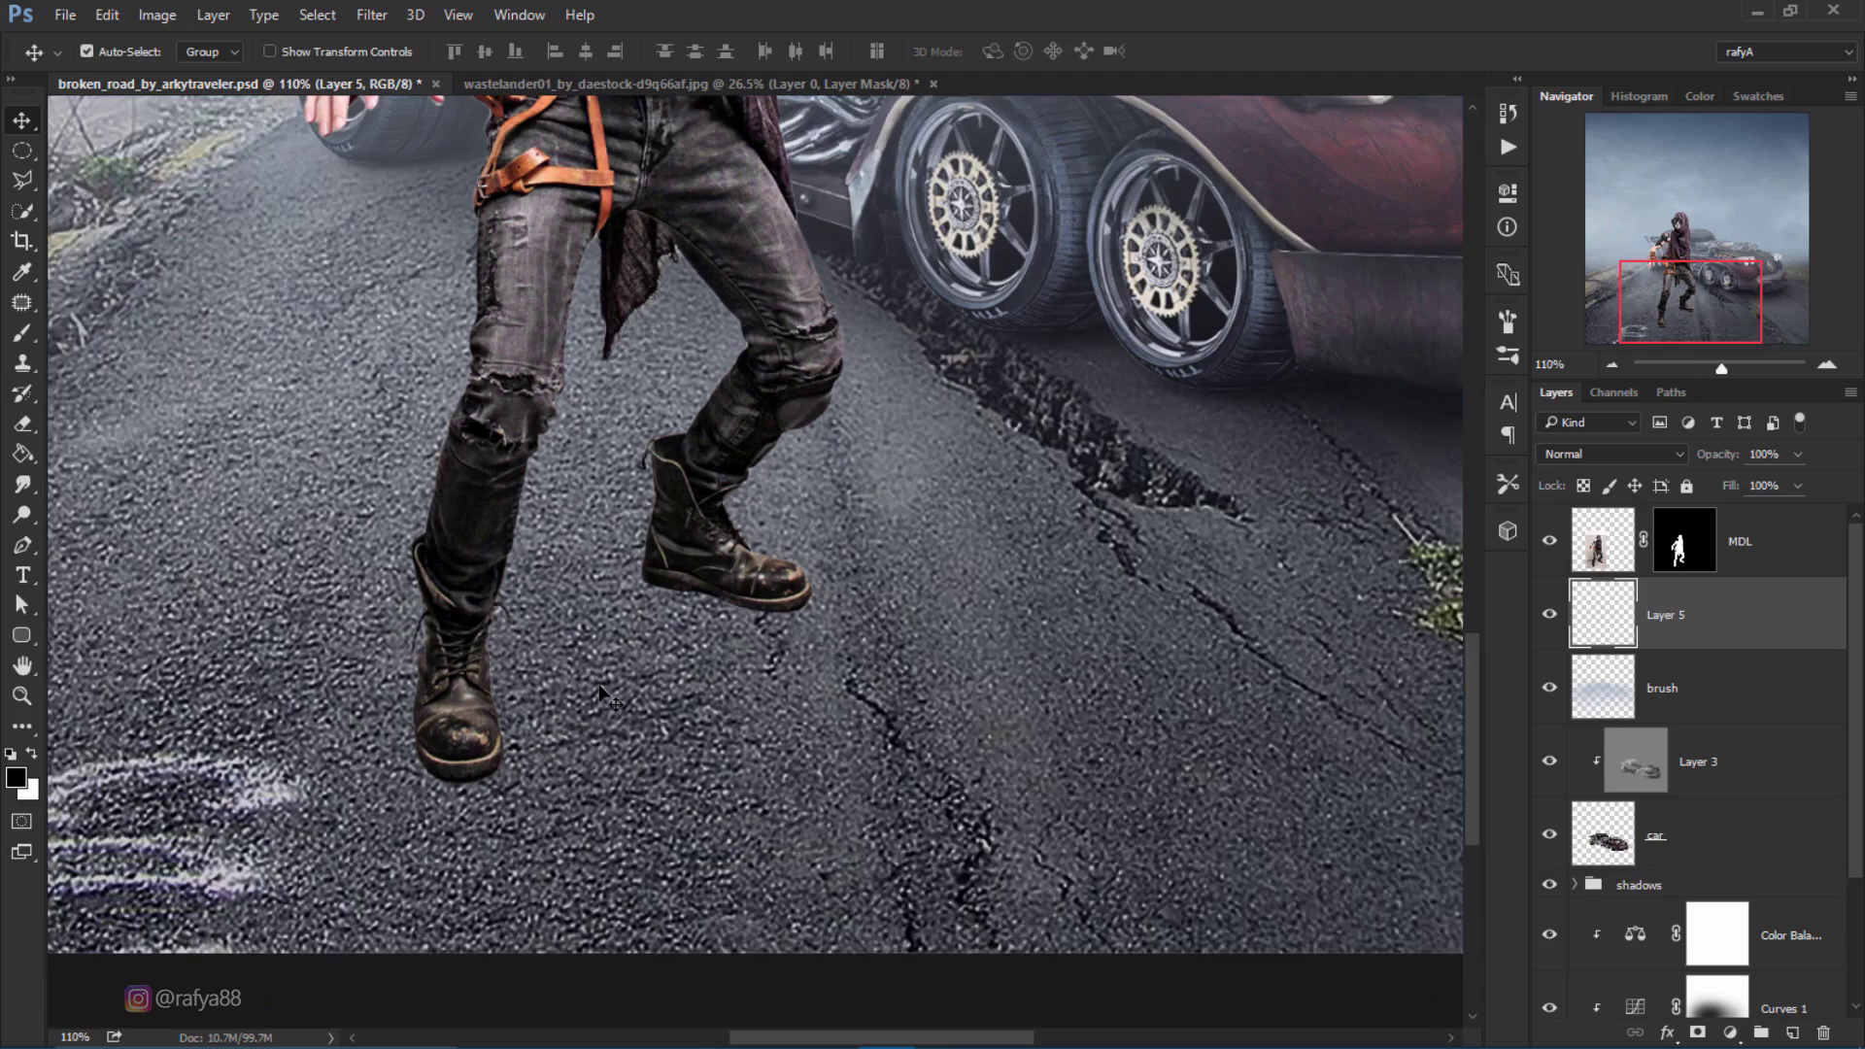
{"action": "scroll", "coordinate": [598, 683], "scroll_direction": "up", "scroll_amount": 1}
Step: Paint soft black contact shading under the boot soles with a small brush, undoing the stray stroke
{"action": "left_click", "coordinate": [21, 334]}
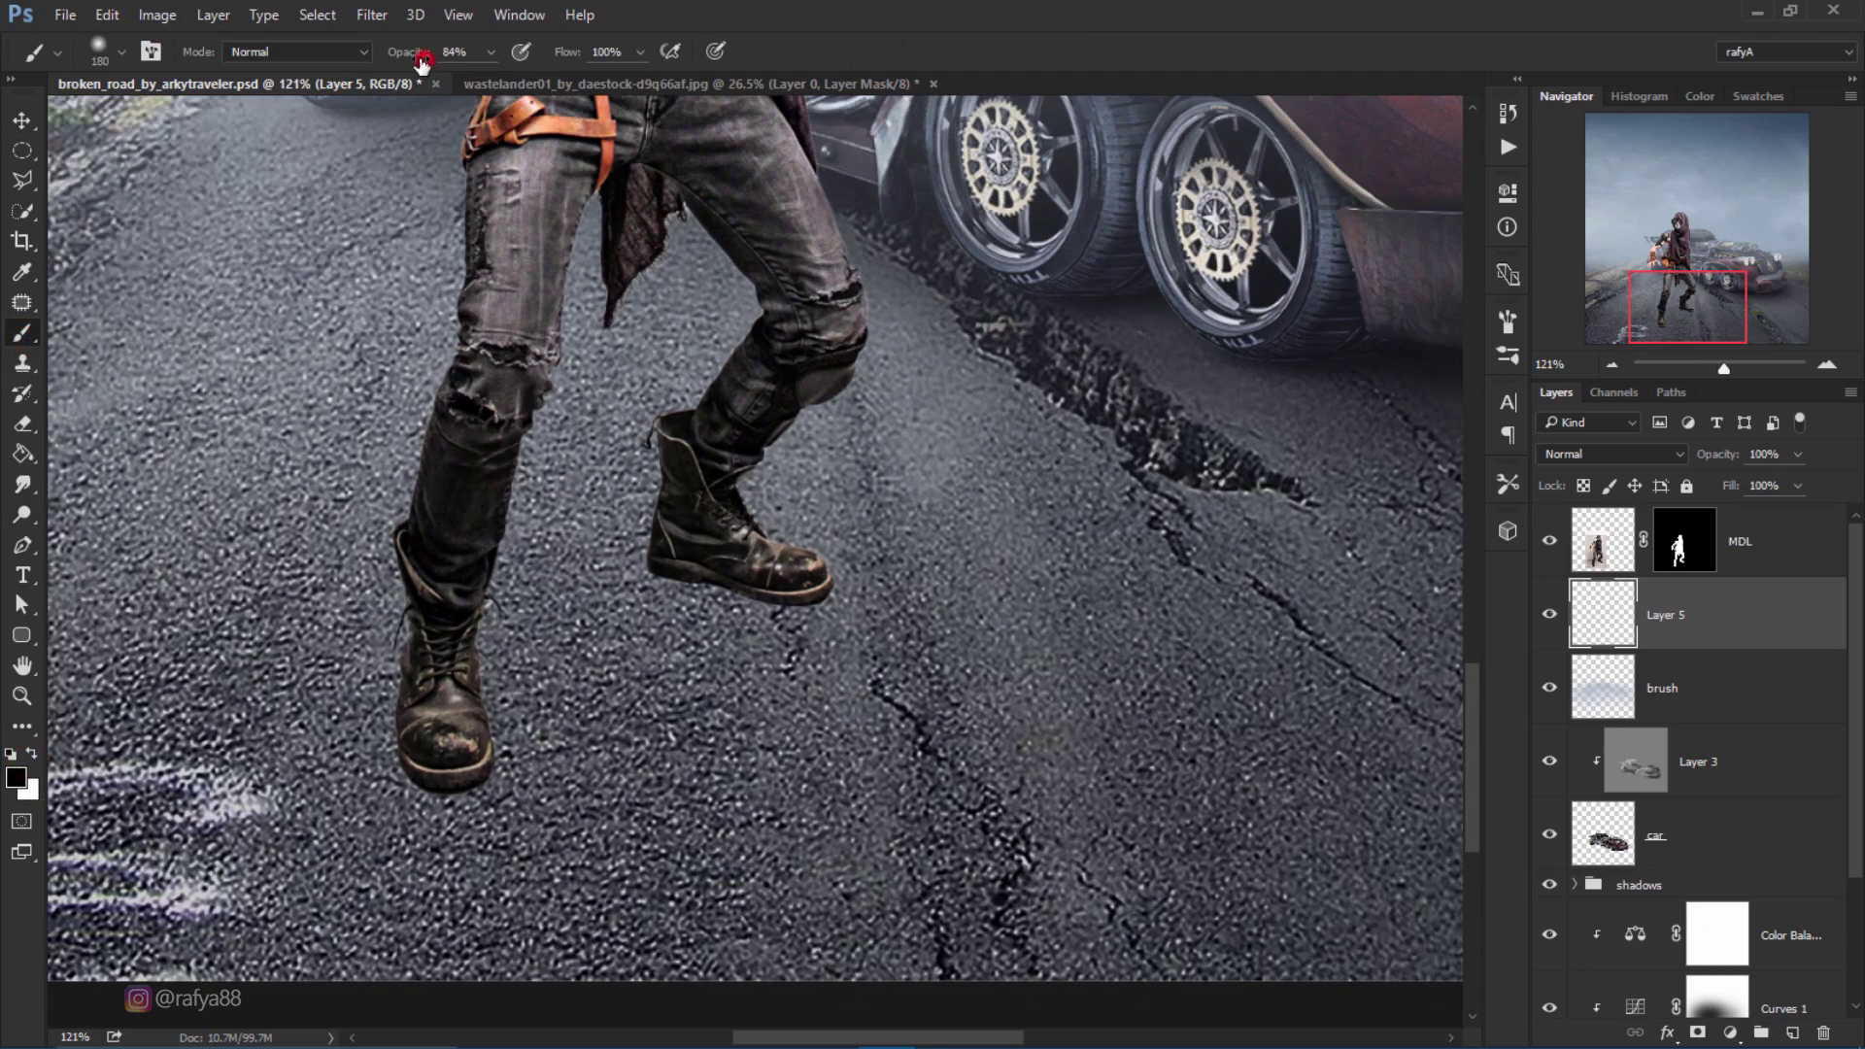
{"action": "key", "text": "bracketleft"}
{"action": "key", "text": "bracketleft"}
{"action": "key", "text": "bracketleft"}
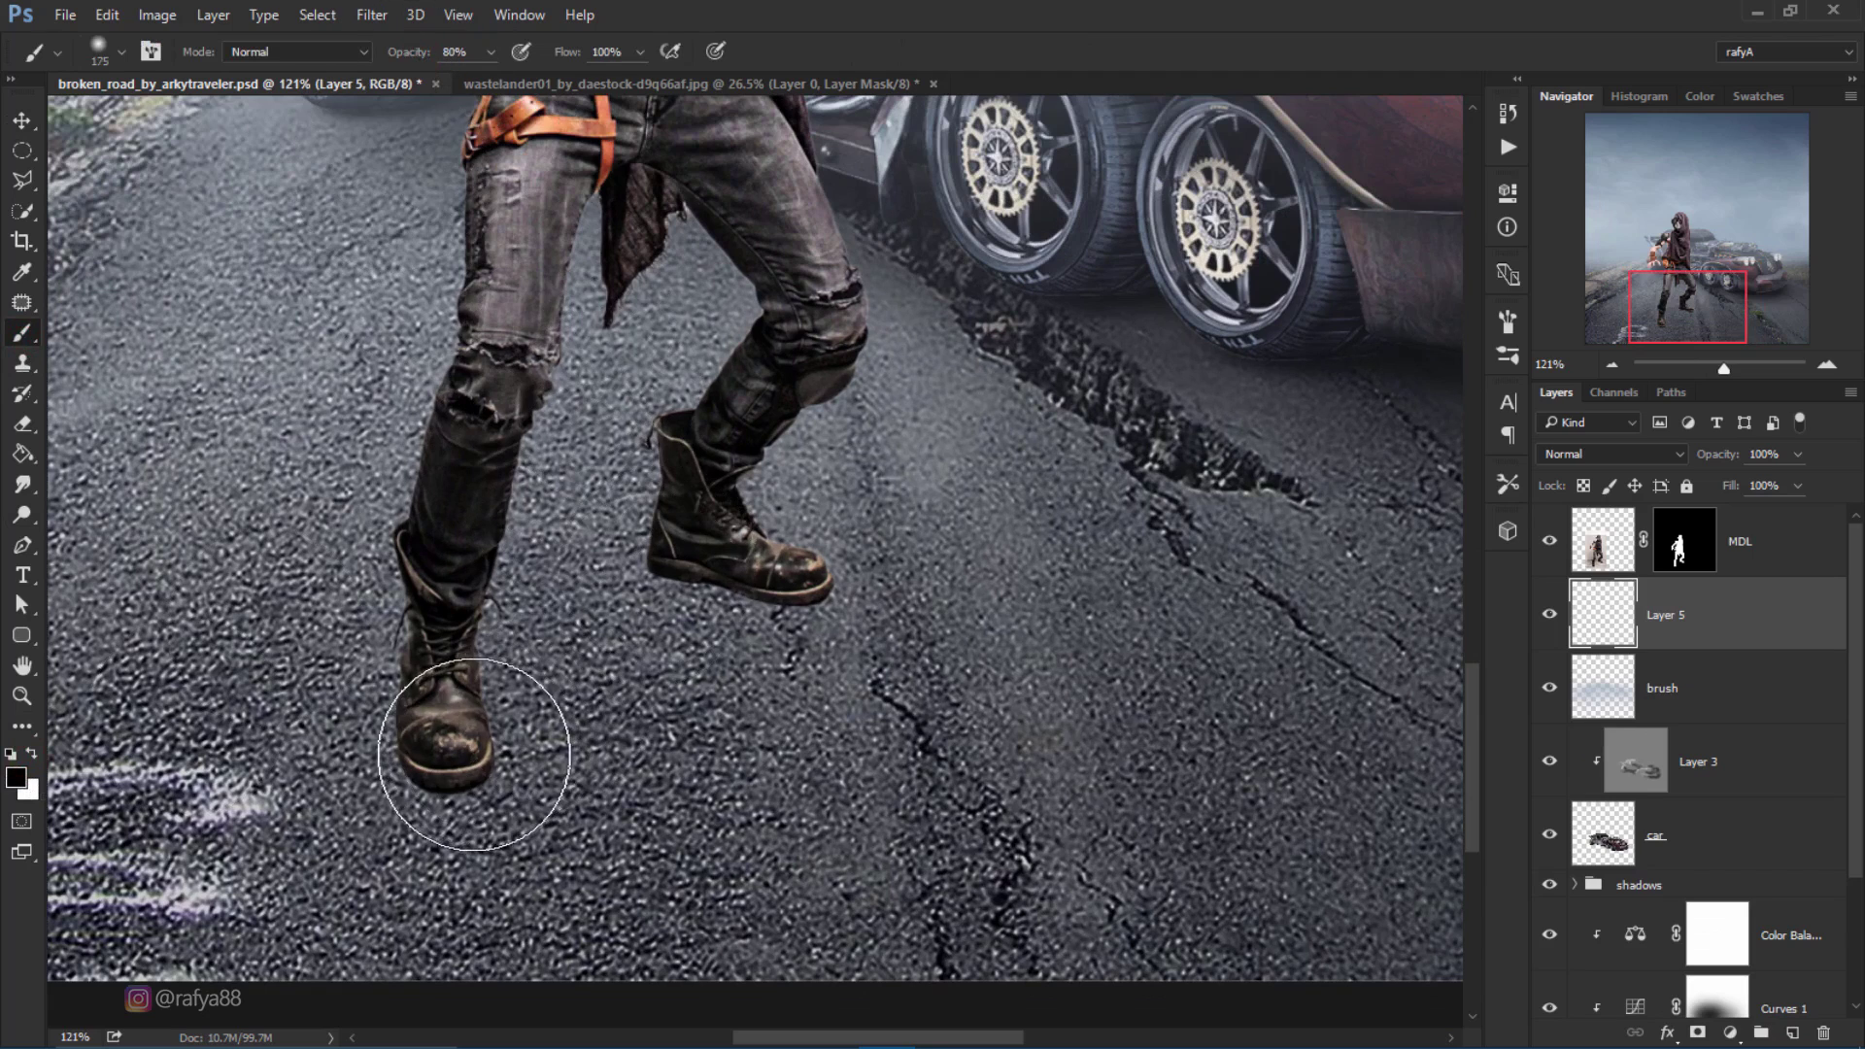
{"action": "key", "text": "bracketleft"}
{"action": "key", "text": "bracketleft"}
{"action": "key", "text": "bracketleft"}
{"action": "scroll", "coordinate": [458, 796], "scroll_direction": "up", "scroll_amount": 3}
{"action": "key", "text": "bracketleft"}
{"action": "key", "text": "bracketleft"}
{"action": "key", "text": "bracketleft"}
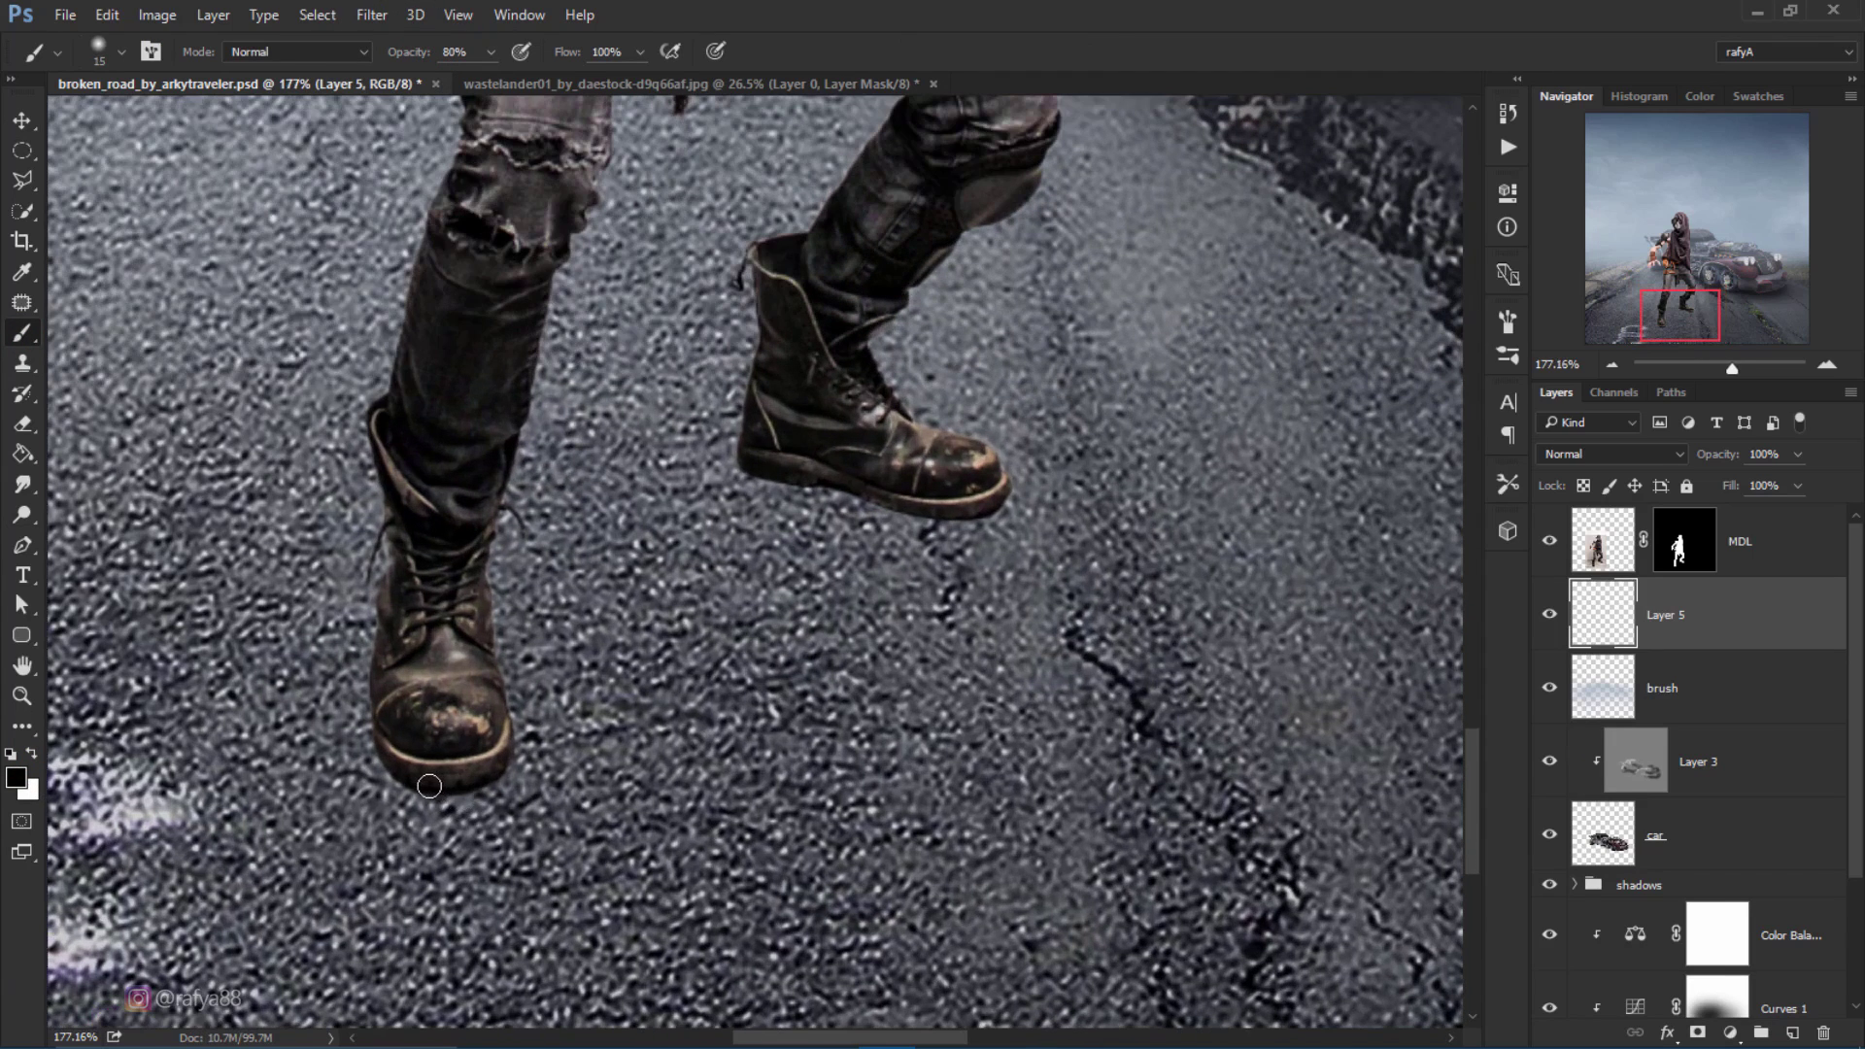
{"action": "mouse_move", "coordinate": [421, 780]}
{"action": "left_mouse_down"}
{"action": "mouse_move", "coordinate": [482, 775]}
{"action": "mouse_move", "coordinate": [417, 778]}
{"action": "mouse_move", "coordinate": [461, 794]}
{"action": "mouse_move", "coordinate": [495, 700]}
{"action": "mouse_move", "coordinate": [443, 794]}
{"action": "mouse_move", "coordinate": [550, 645]}
{"action": "left_mouse_up"}
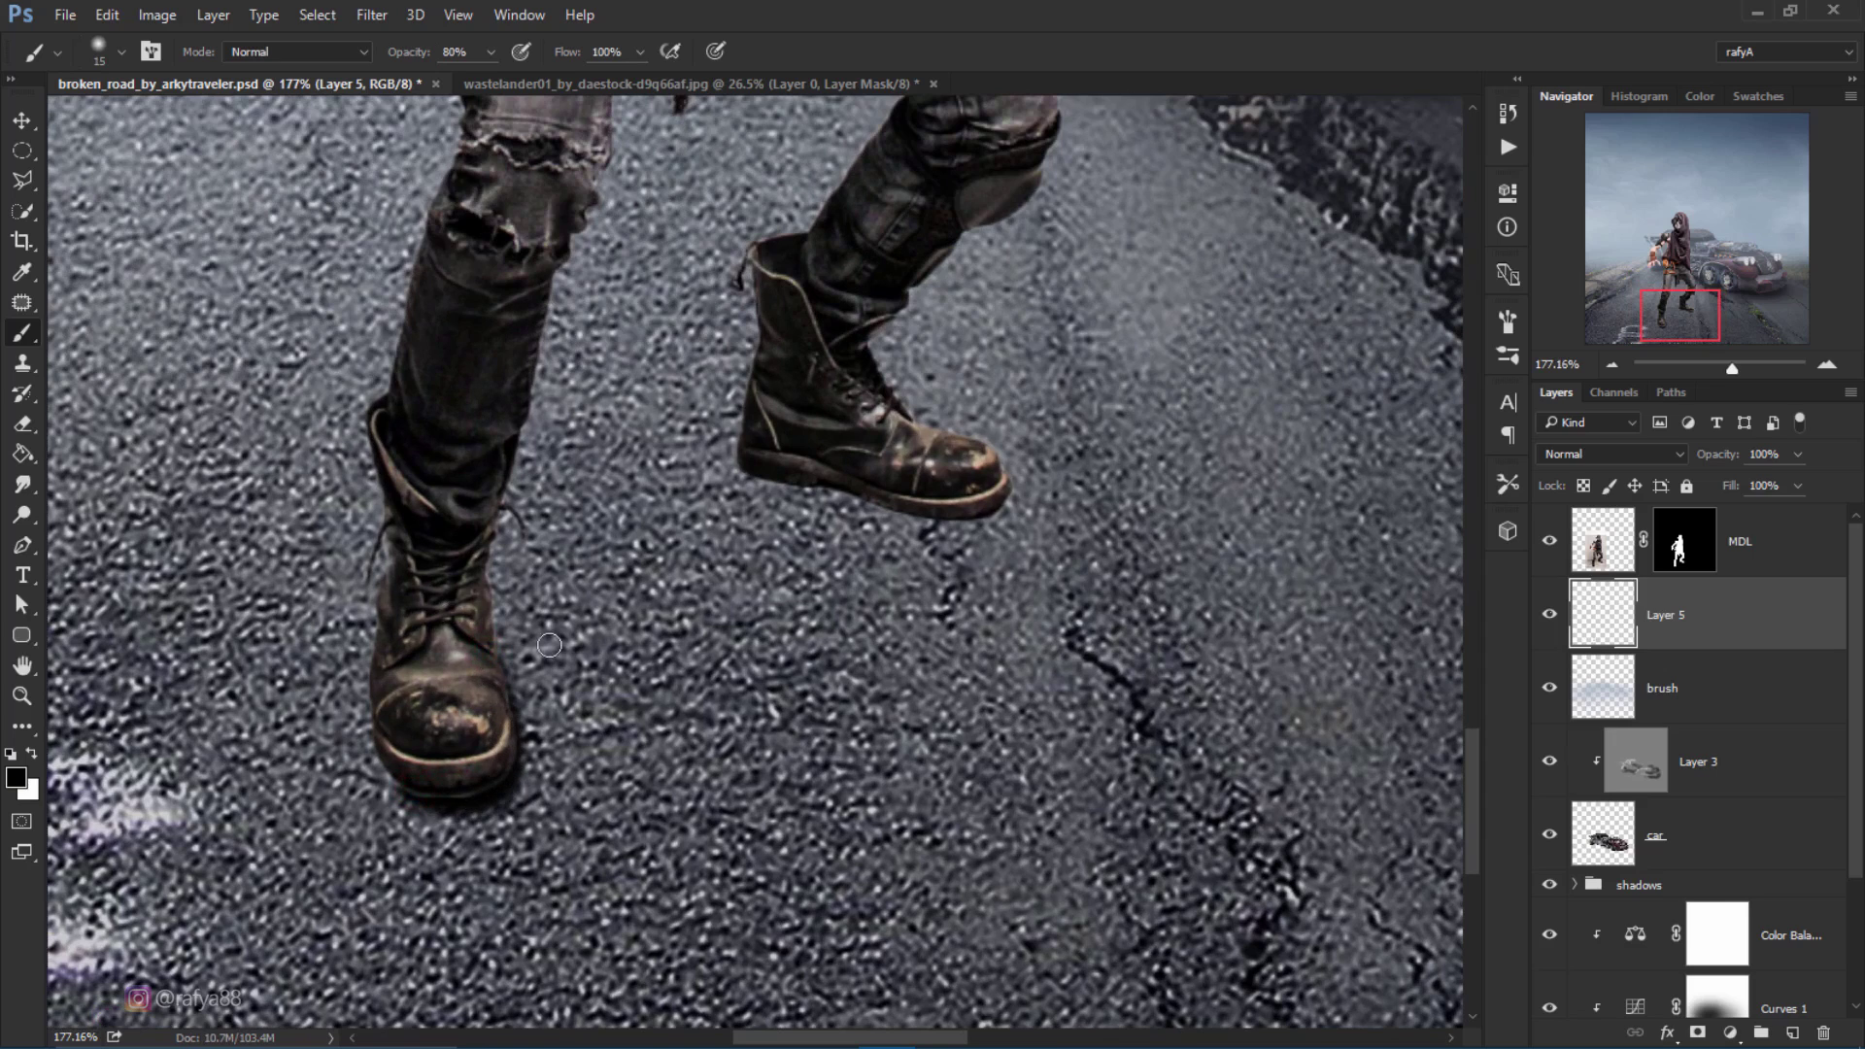
{"action": "mouse_move", "coordinate": [771, 476]}
{"action": "left_mouse_down"}
{"action": "mouse_move", "coordinate": [893, 506]}
{"action": "mouse_move", "coordinate": [1006, 508]}
{"action": "mouse_move", "coordinate": [991, 499]}
{"action": "left_mouse_up"}
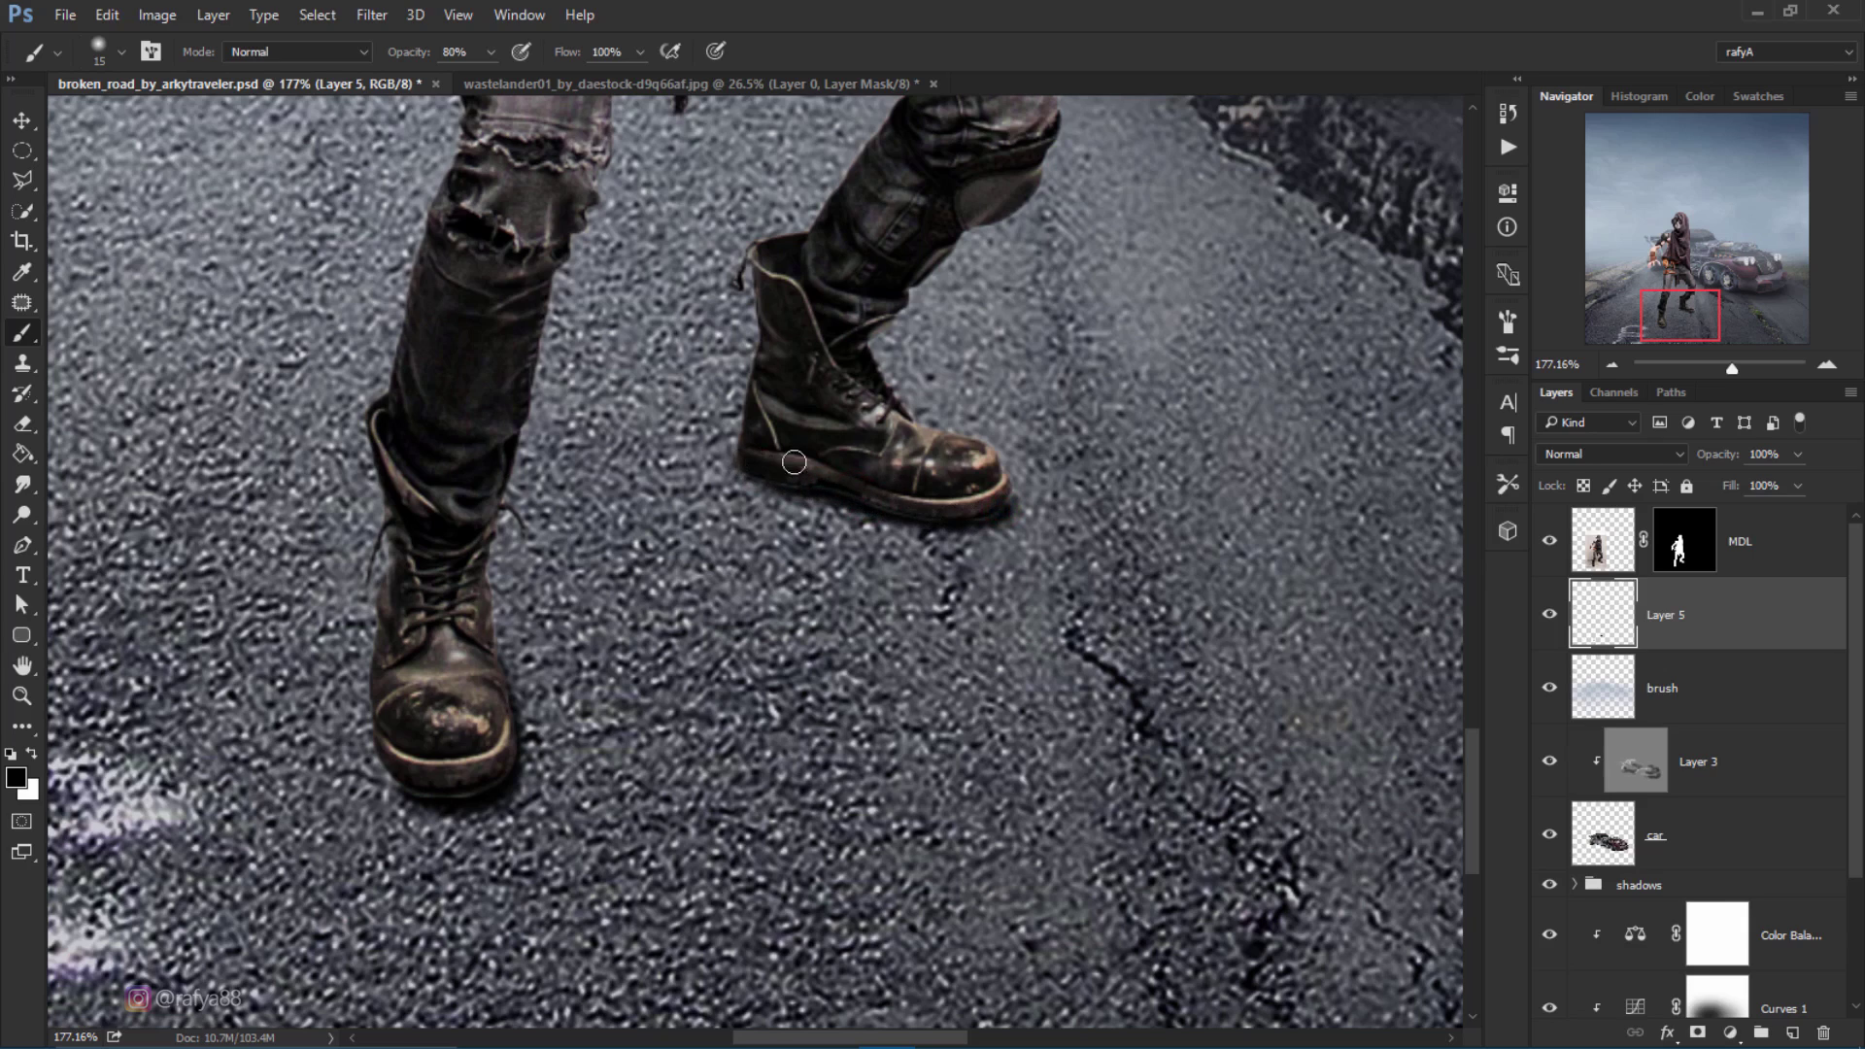
{"action": "key", "text": "ctrl+z"}
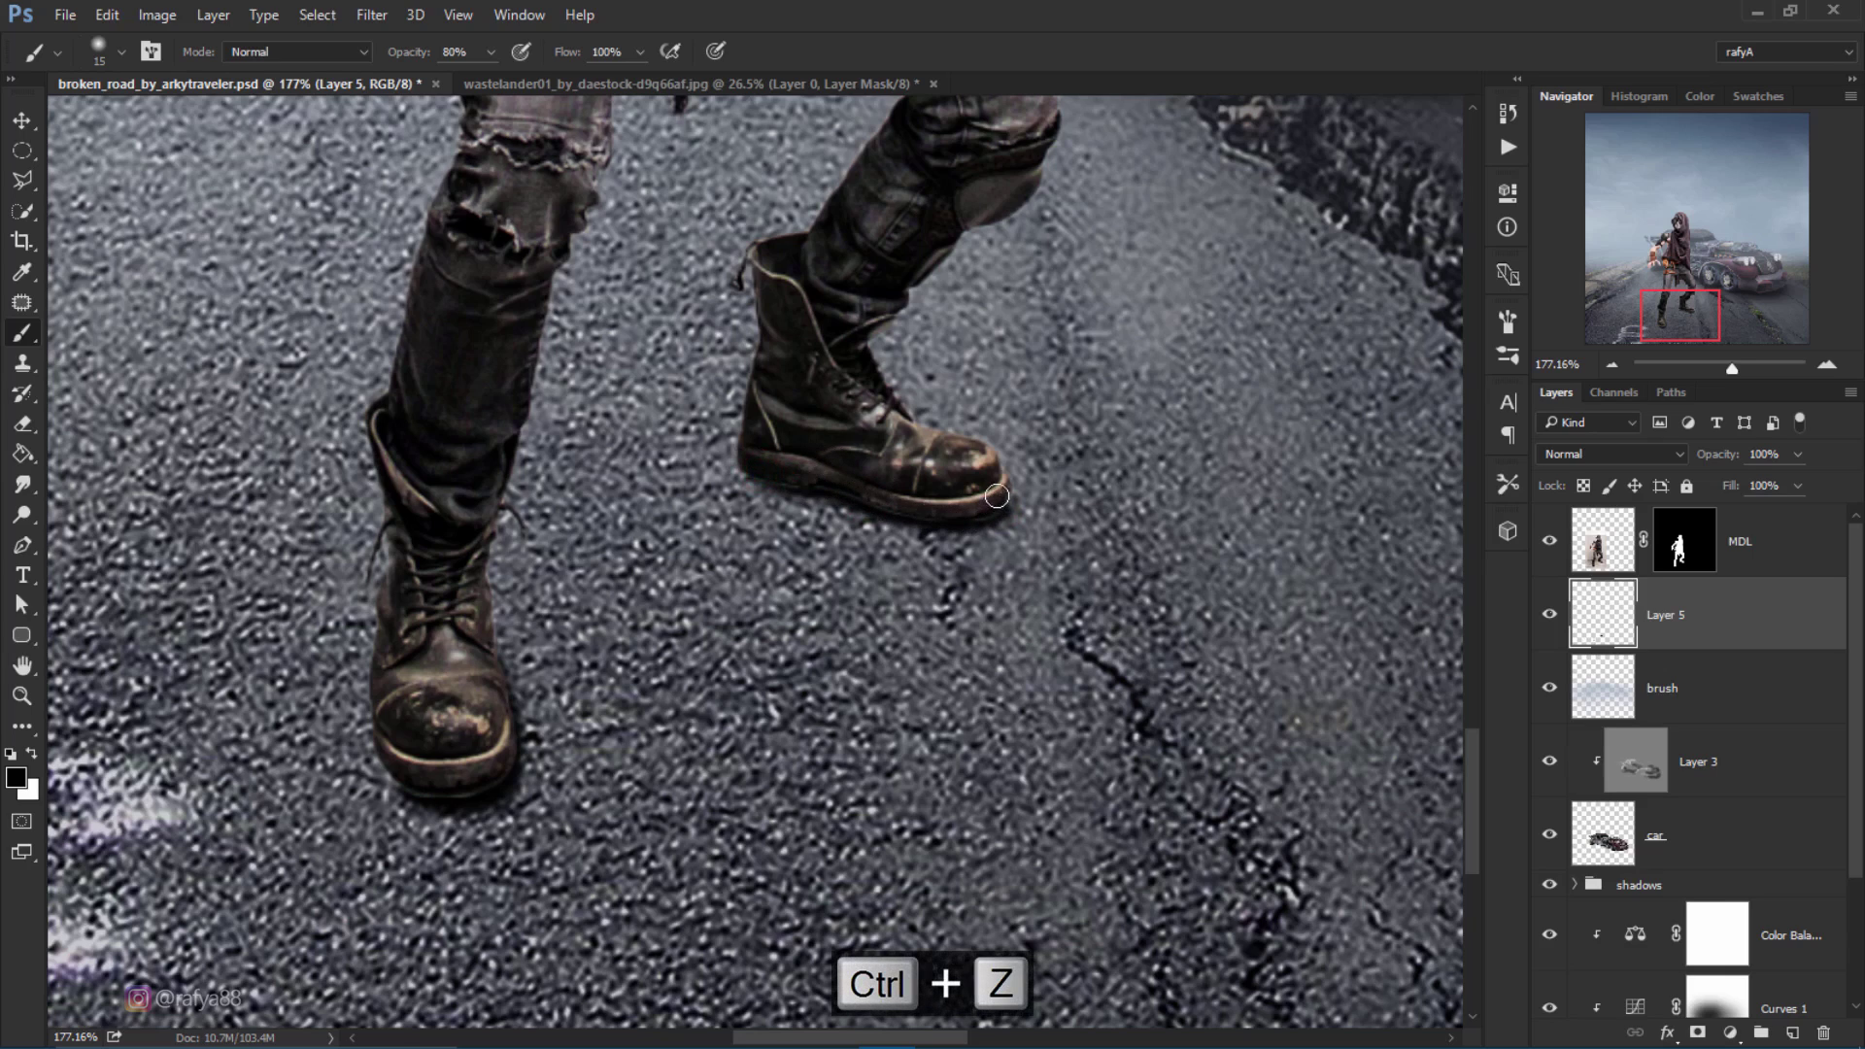
{"action": "scroll", "coordinate": [997, 496], "scroll_direction": "down", "scroll_amount": 3}
{"action": "scroll", "coordinate": [972, 515], "scroll_direction": "down", "scroll_amount": 3}
{"action": "scroll", "coordinate": [861, 545], "scroll_direction": "up", "scroll_amount": 1}
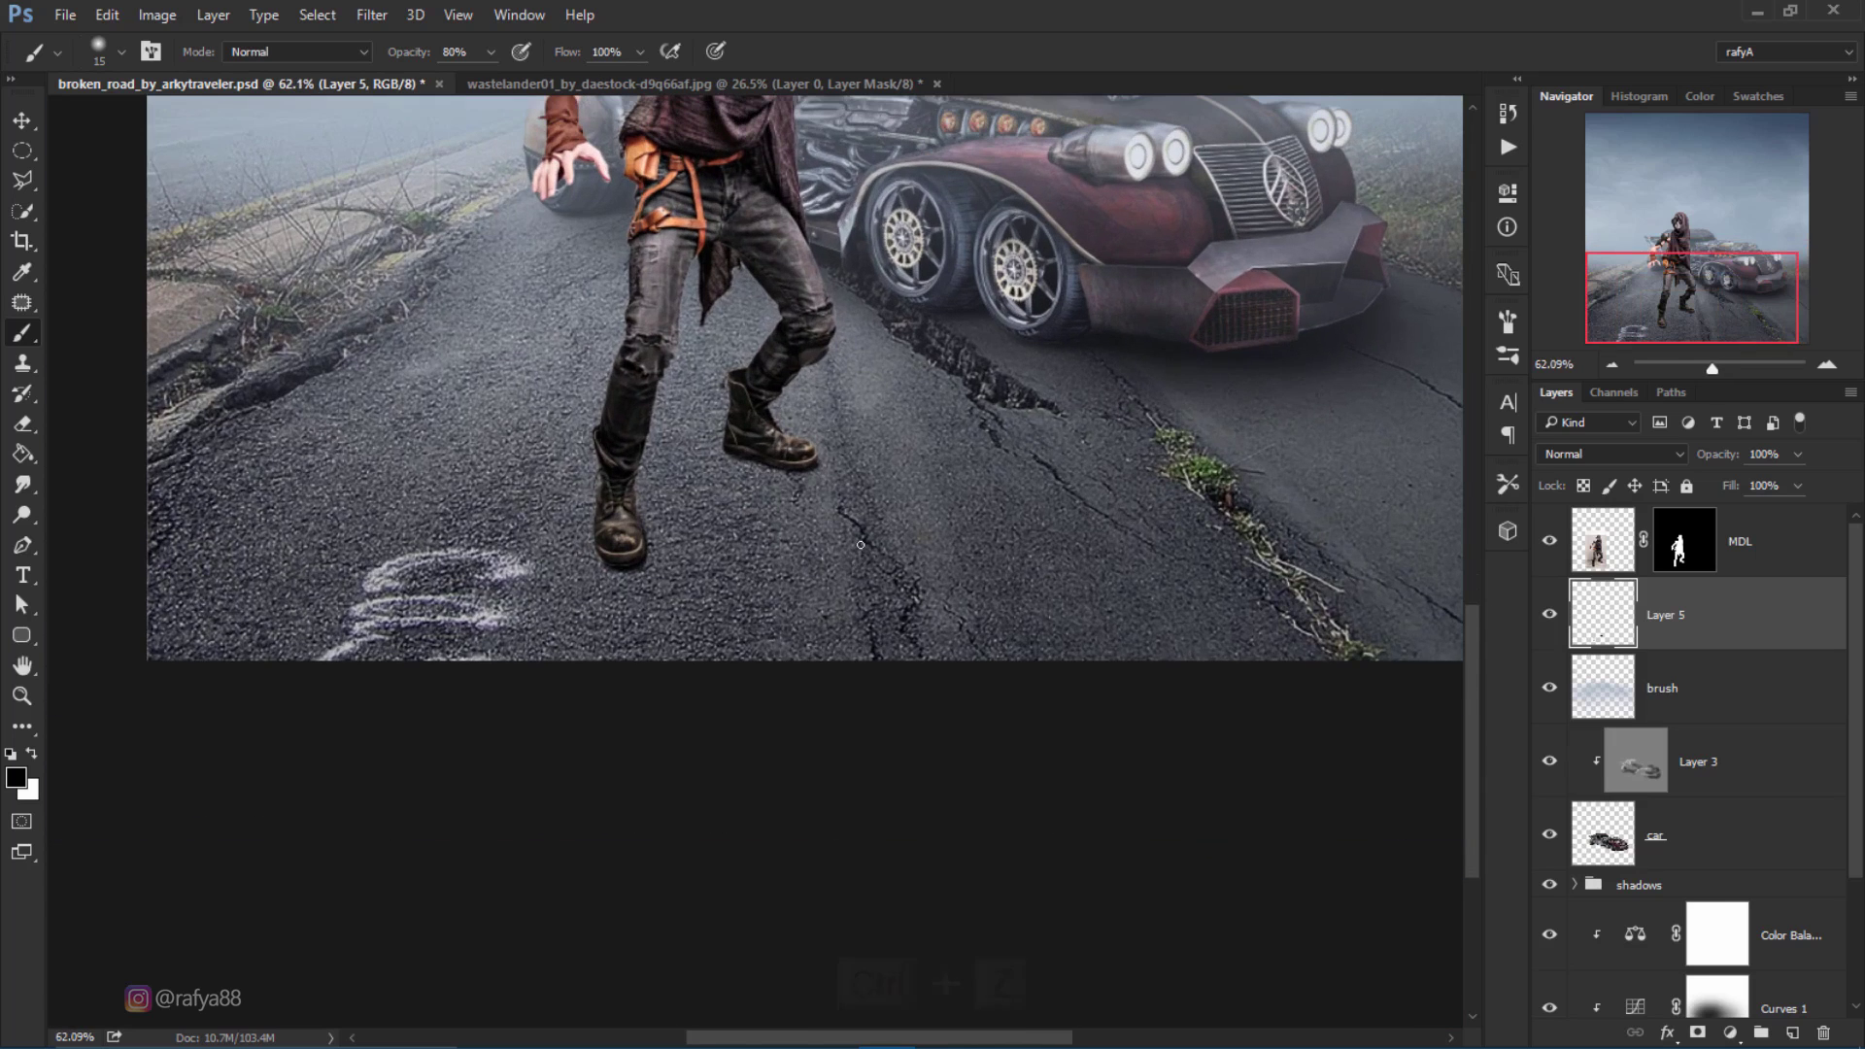
Step: Set the brush to 59% opacity and draw a straight shadow from the boot heel to the bottom edge
{"action": "key", "text": "]"}
{"action": "left_click_drag", "start_coordinate": [420, 60], "coordinate": [408, 60]}
{"action": "left_click_drag", "start_coordinate": [833, 453], "coordinate": [706, 533]}
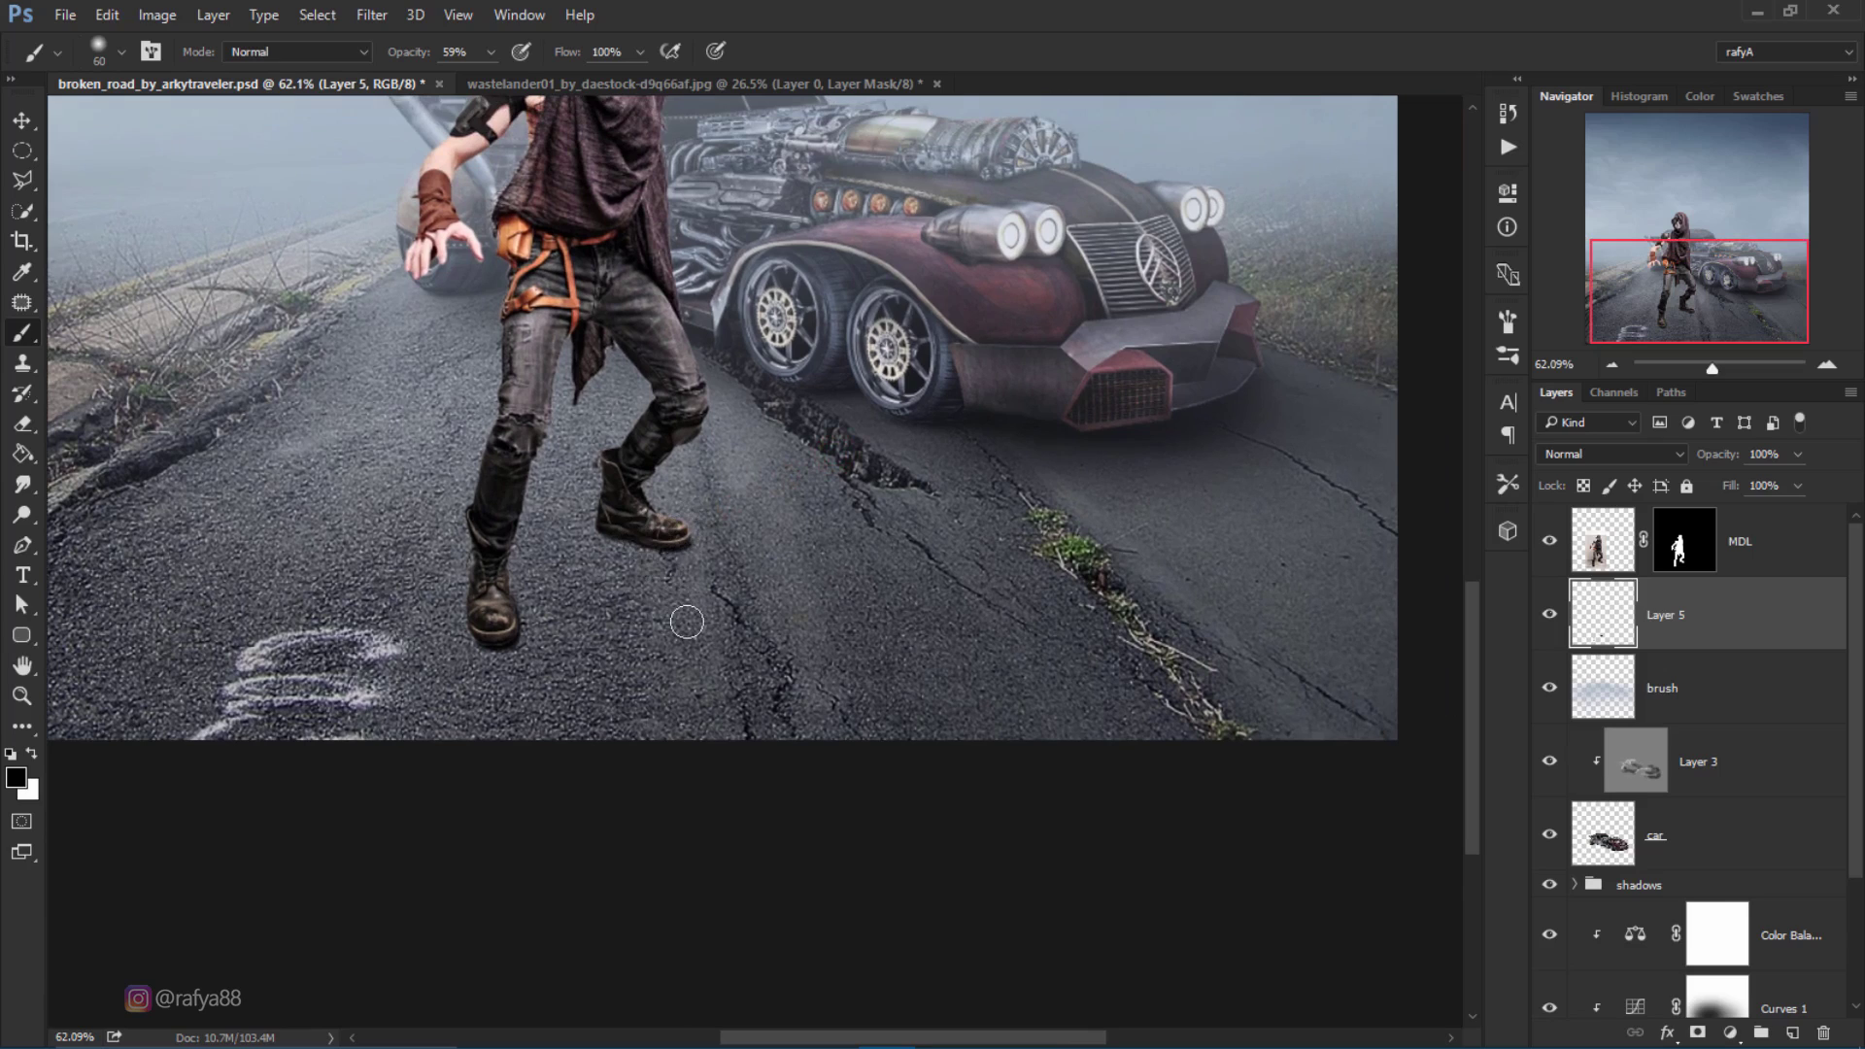
{"action": "left_click", "coordinate": [622, 531]}
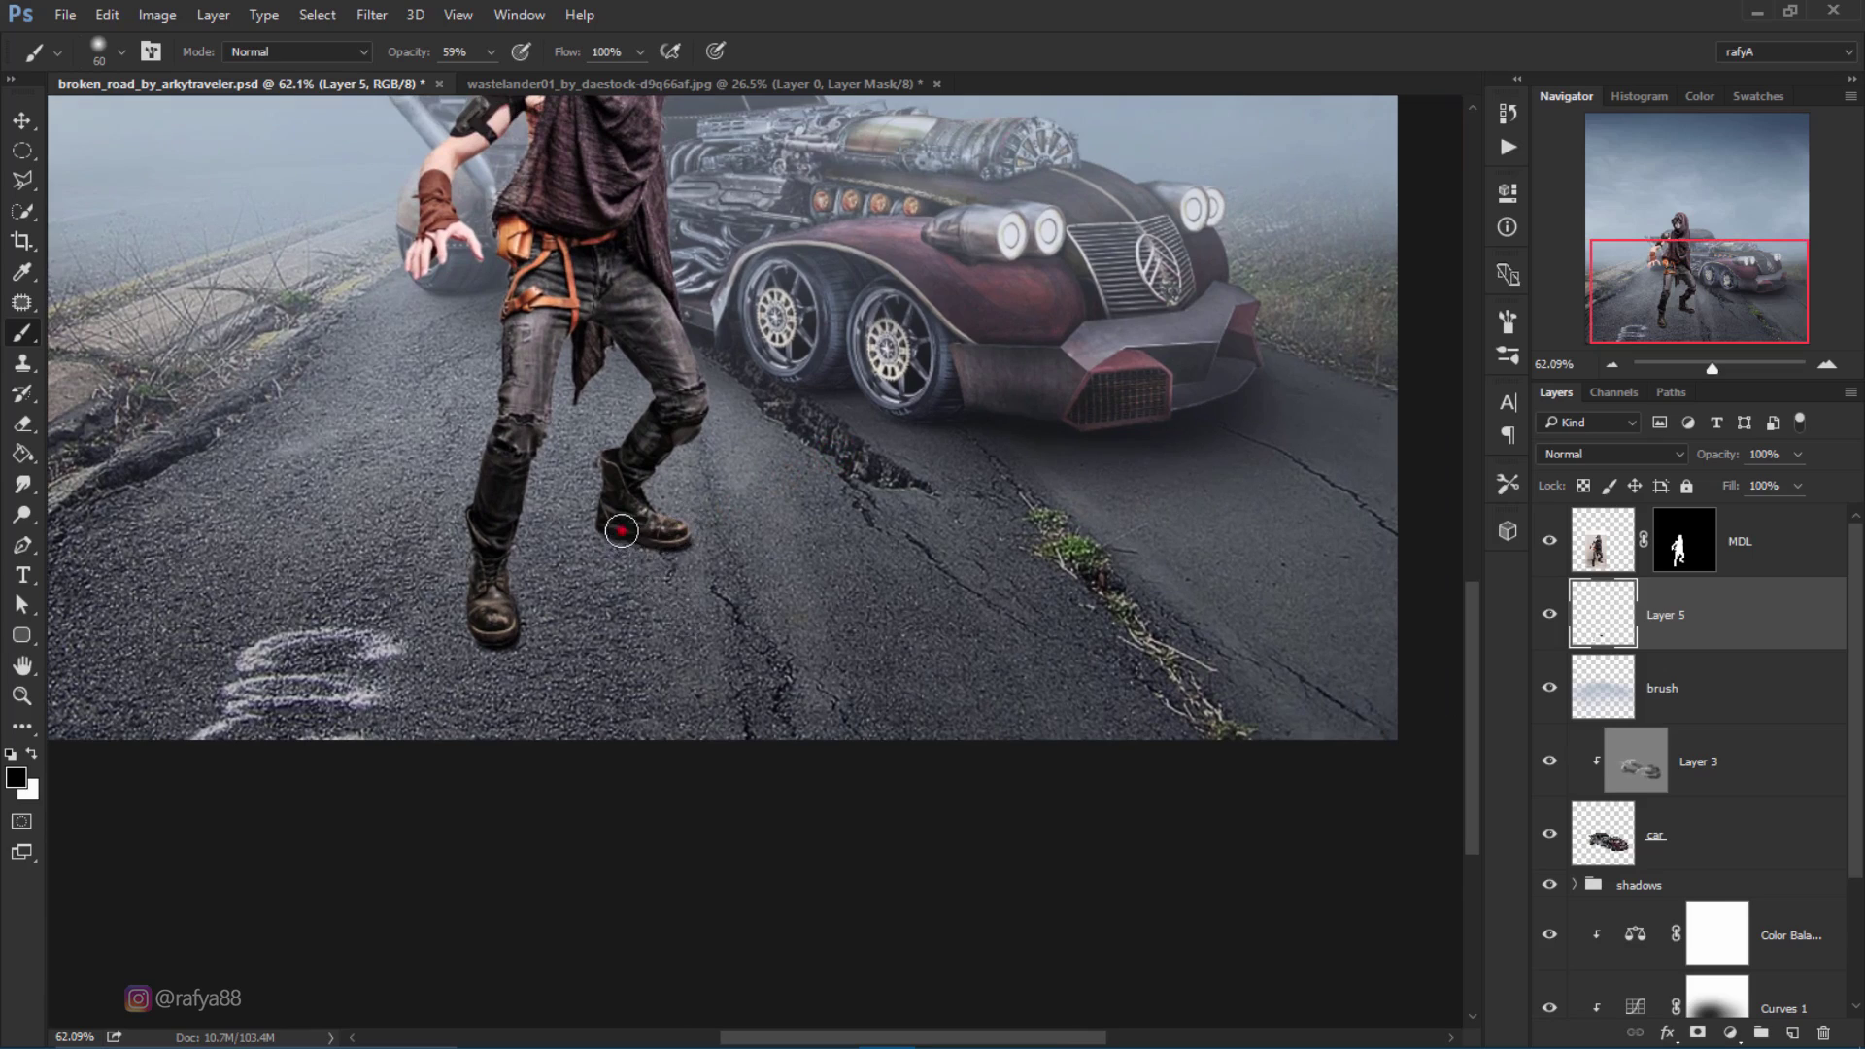
{"action": "left_click", "coordinate": [748, 672], "text": "shift"}
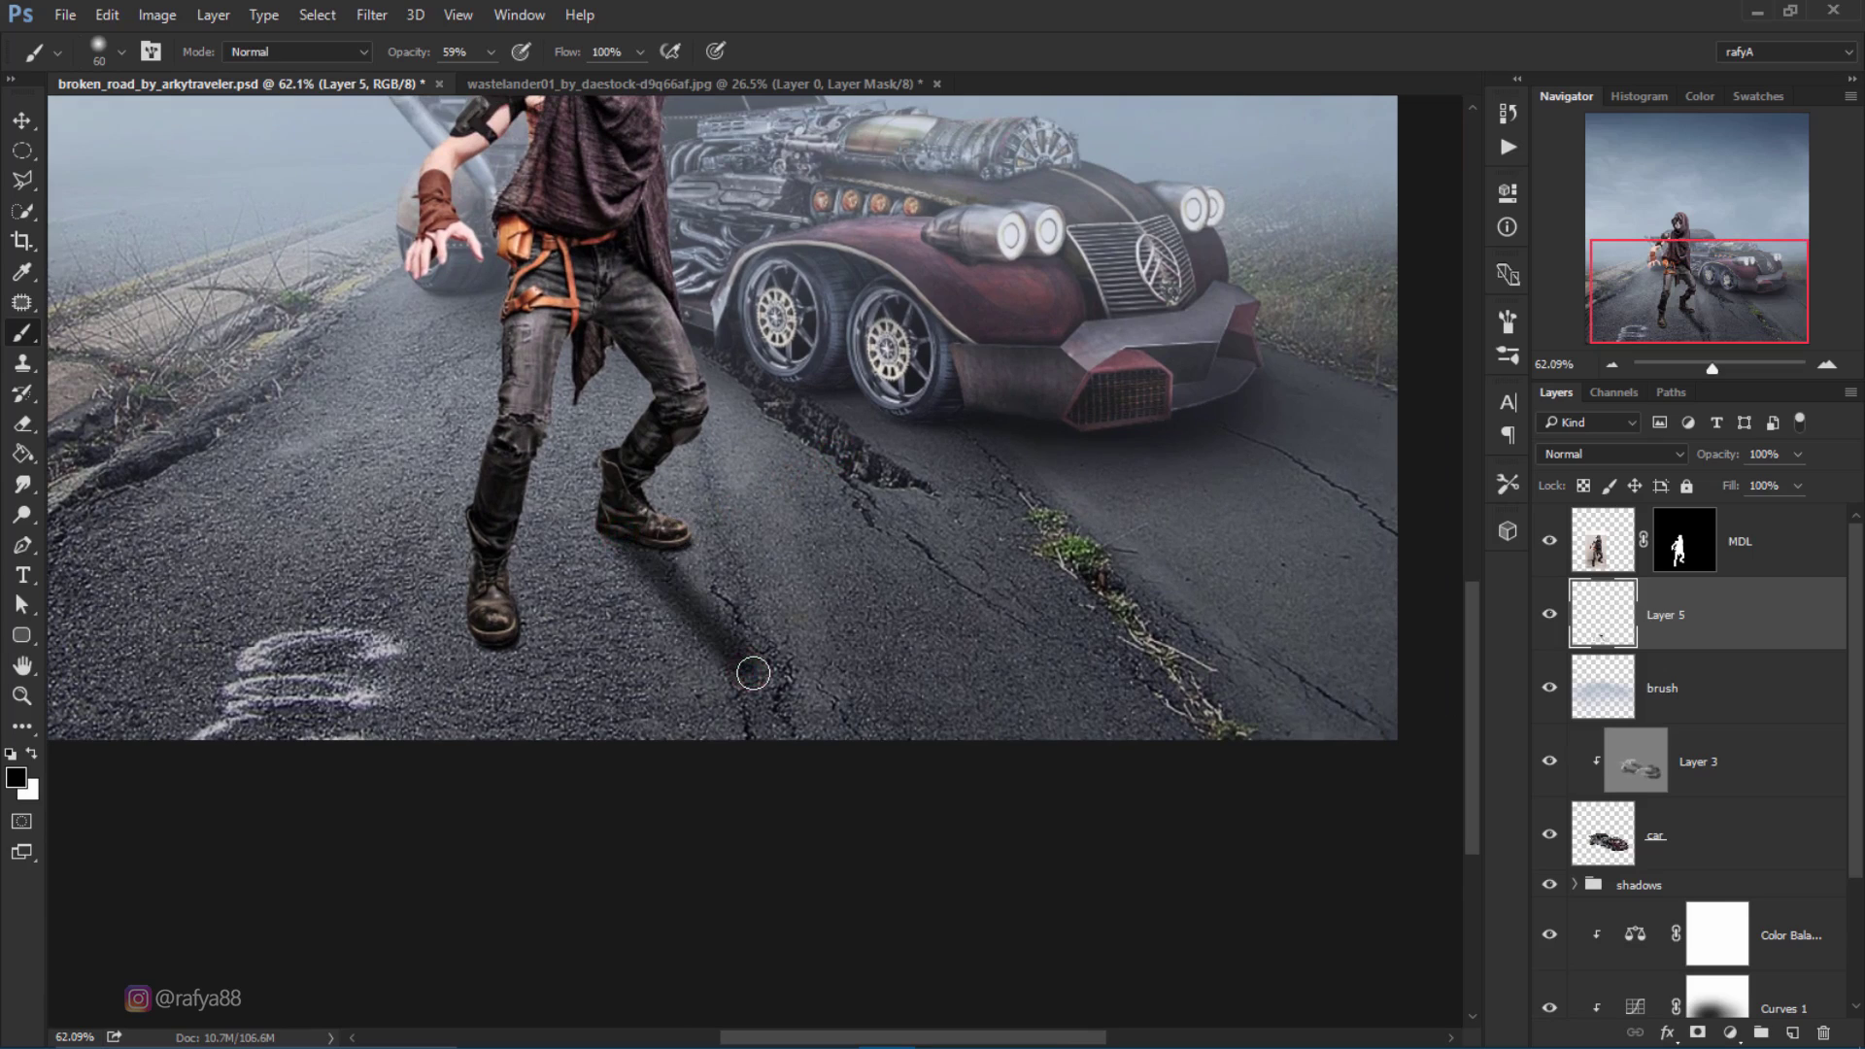
{"action": "key", "text": "ctrl+z"}
{"action": "left_click", "coordinate": [629, 527]}
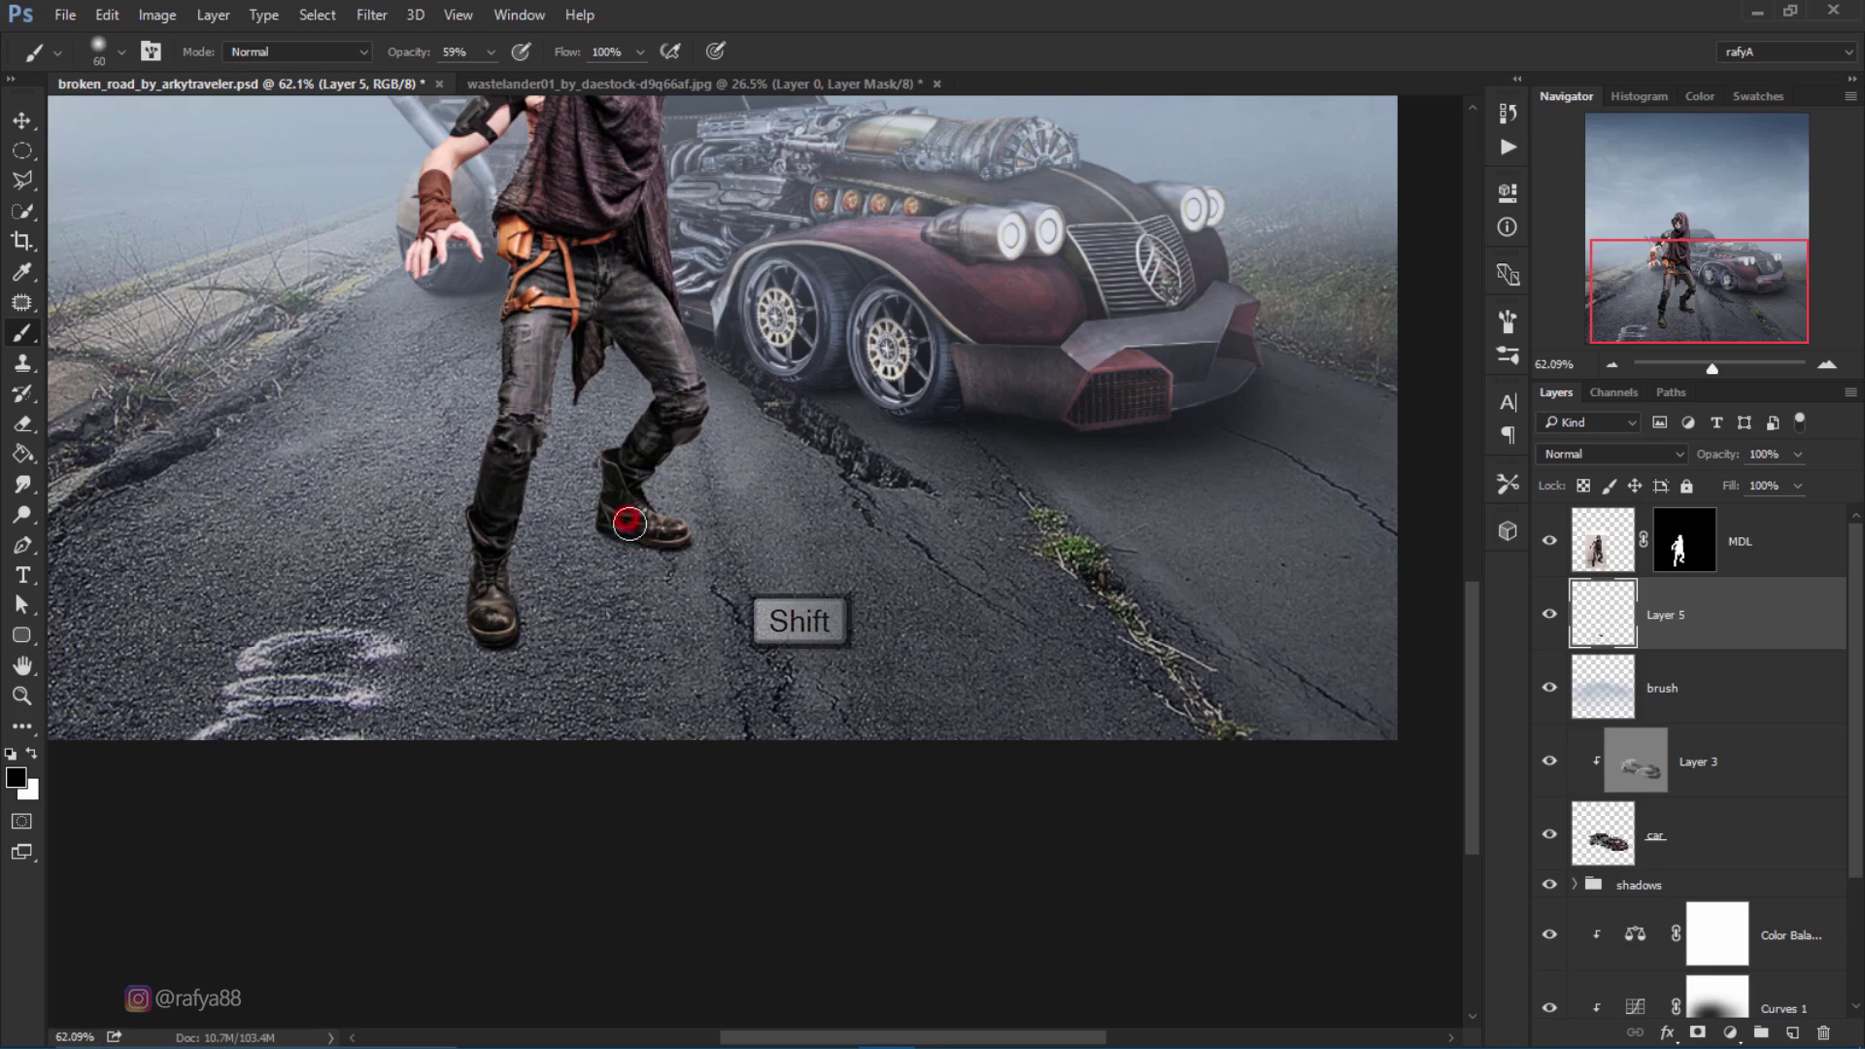
{"action": "left_click", "coordinate": [792, 776], "text": "shift"}
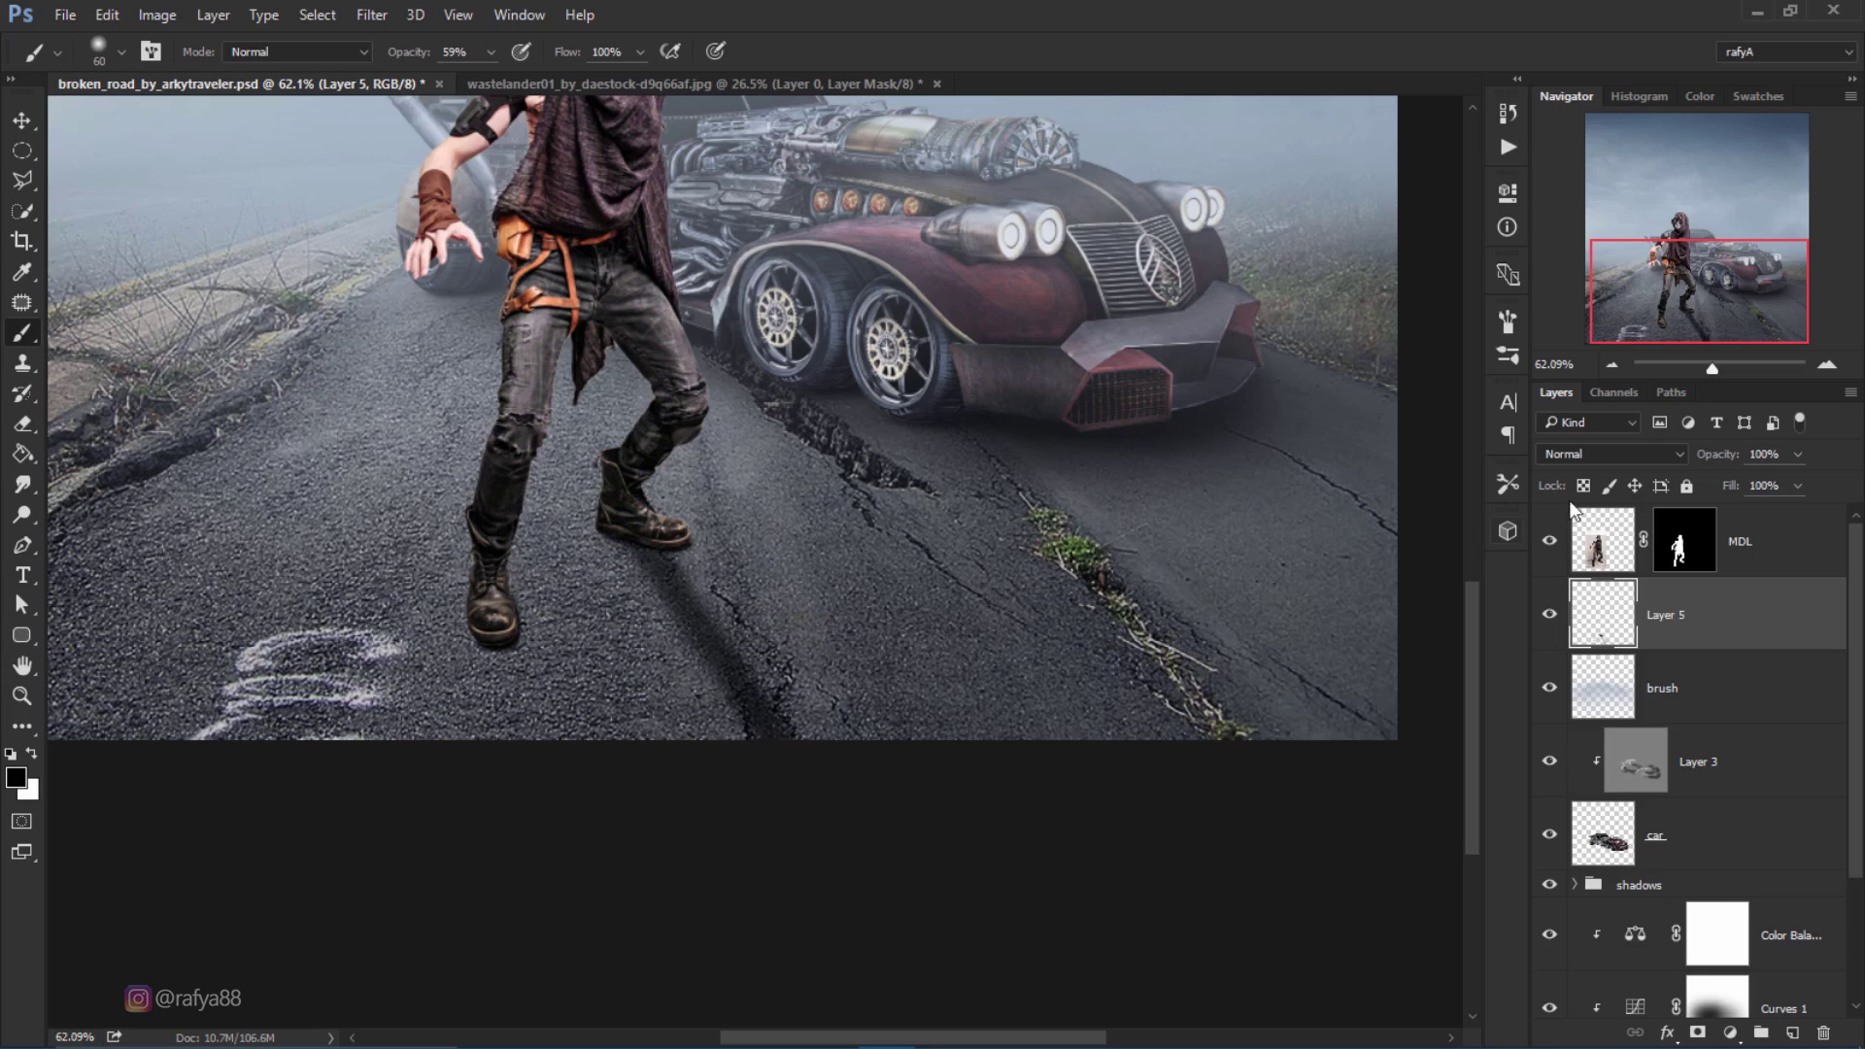
Step: Add more straight diagonal shadow strokes from both boot heels, darkening the streaks near the heels
{"action": "left_click_drag", "start_coordinate": [1713, 462], "coordinate": [1698, 460]}
{"action": "left_click", "coordinate": [629, 537]}
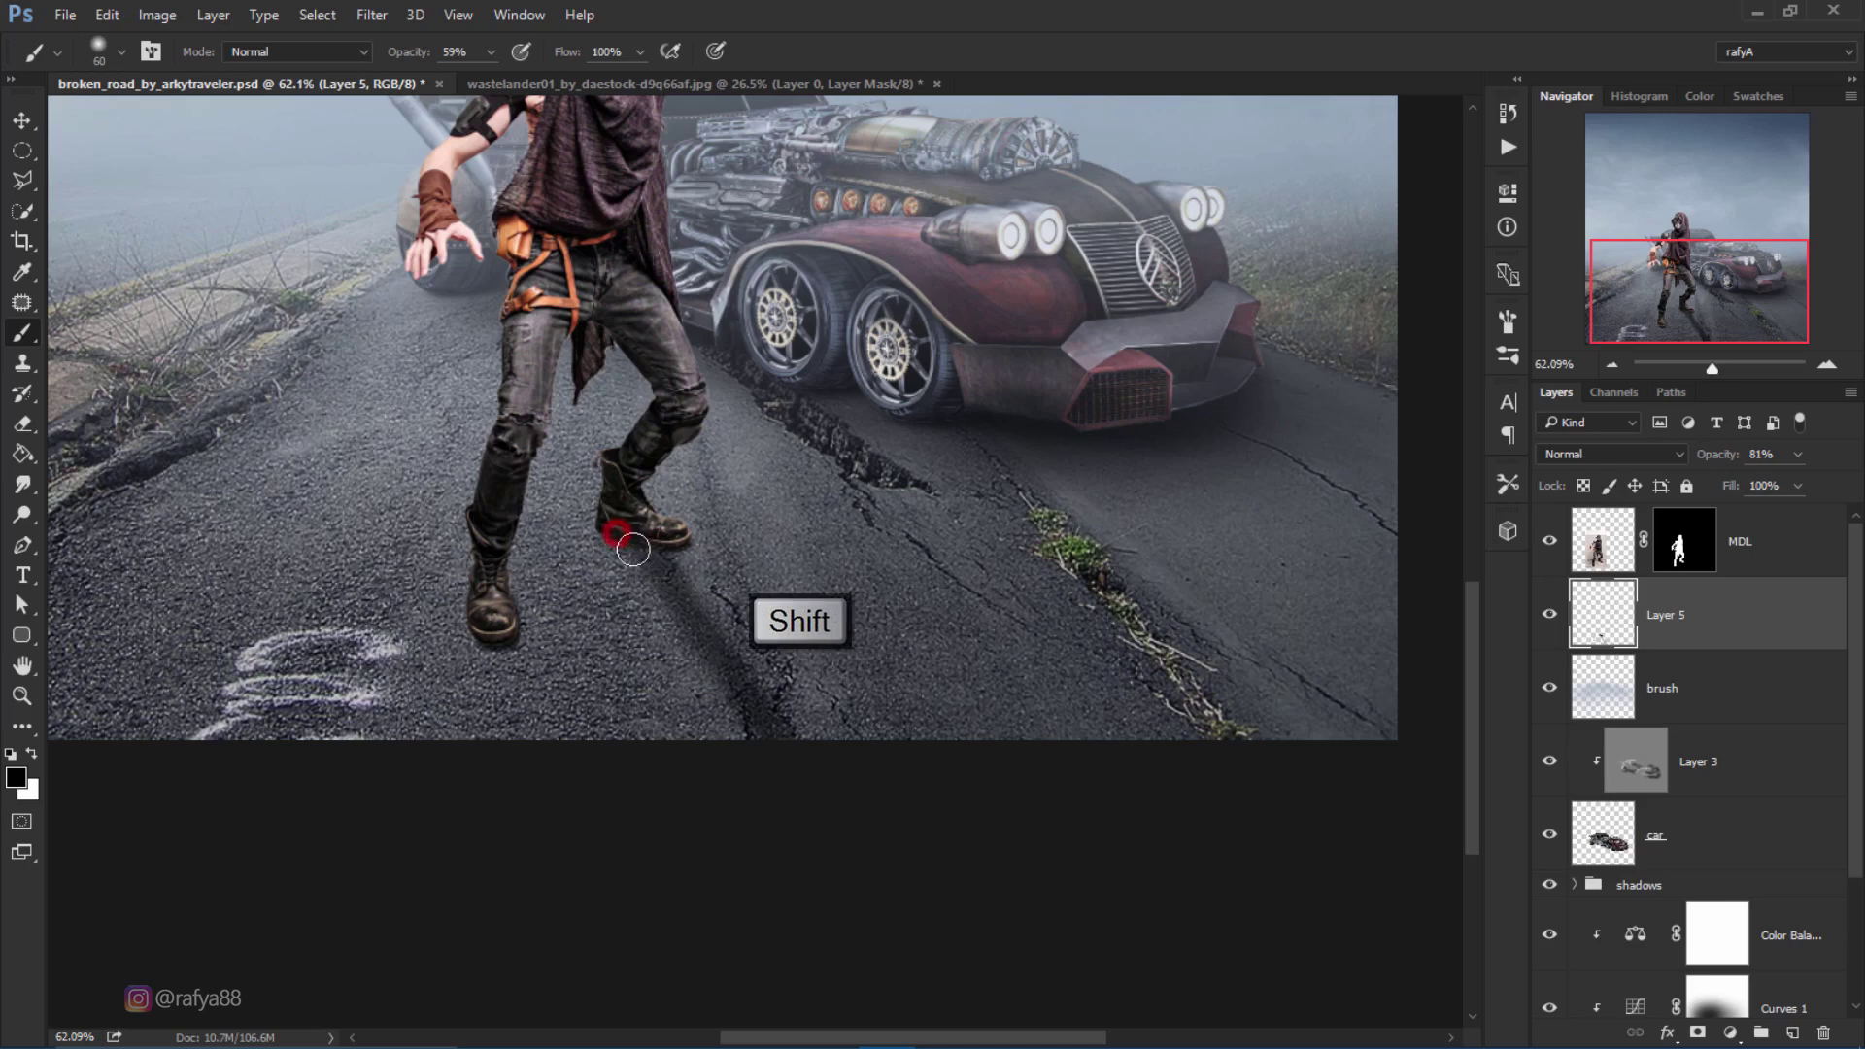
{"action": "left_click", "coordinate": [774, 744], "text": "shift"}
{"action": "left_click", "coordinate": [790, 749], "text": "shift"}
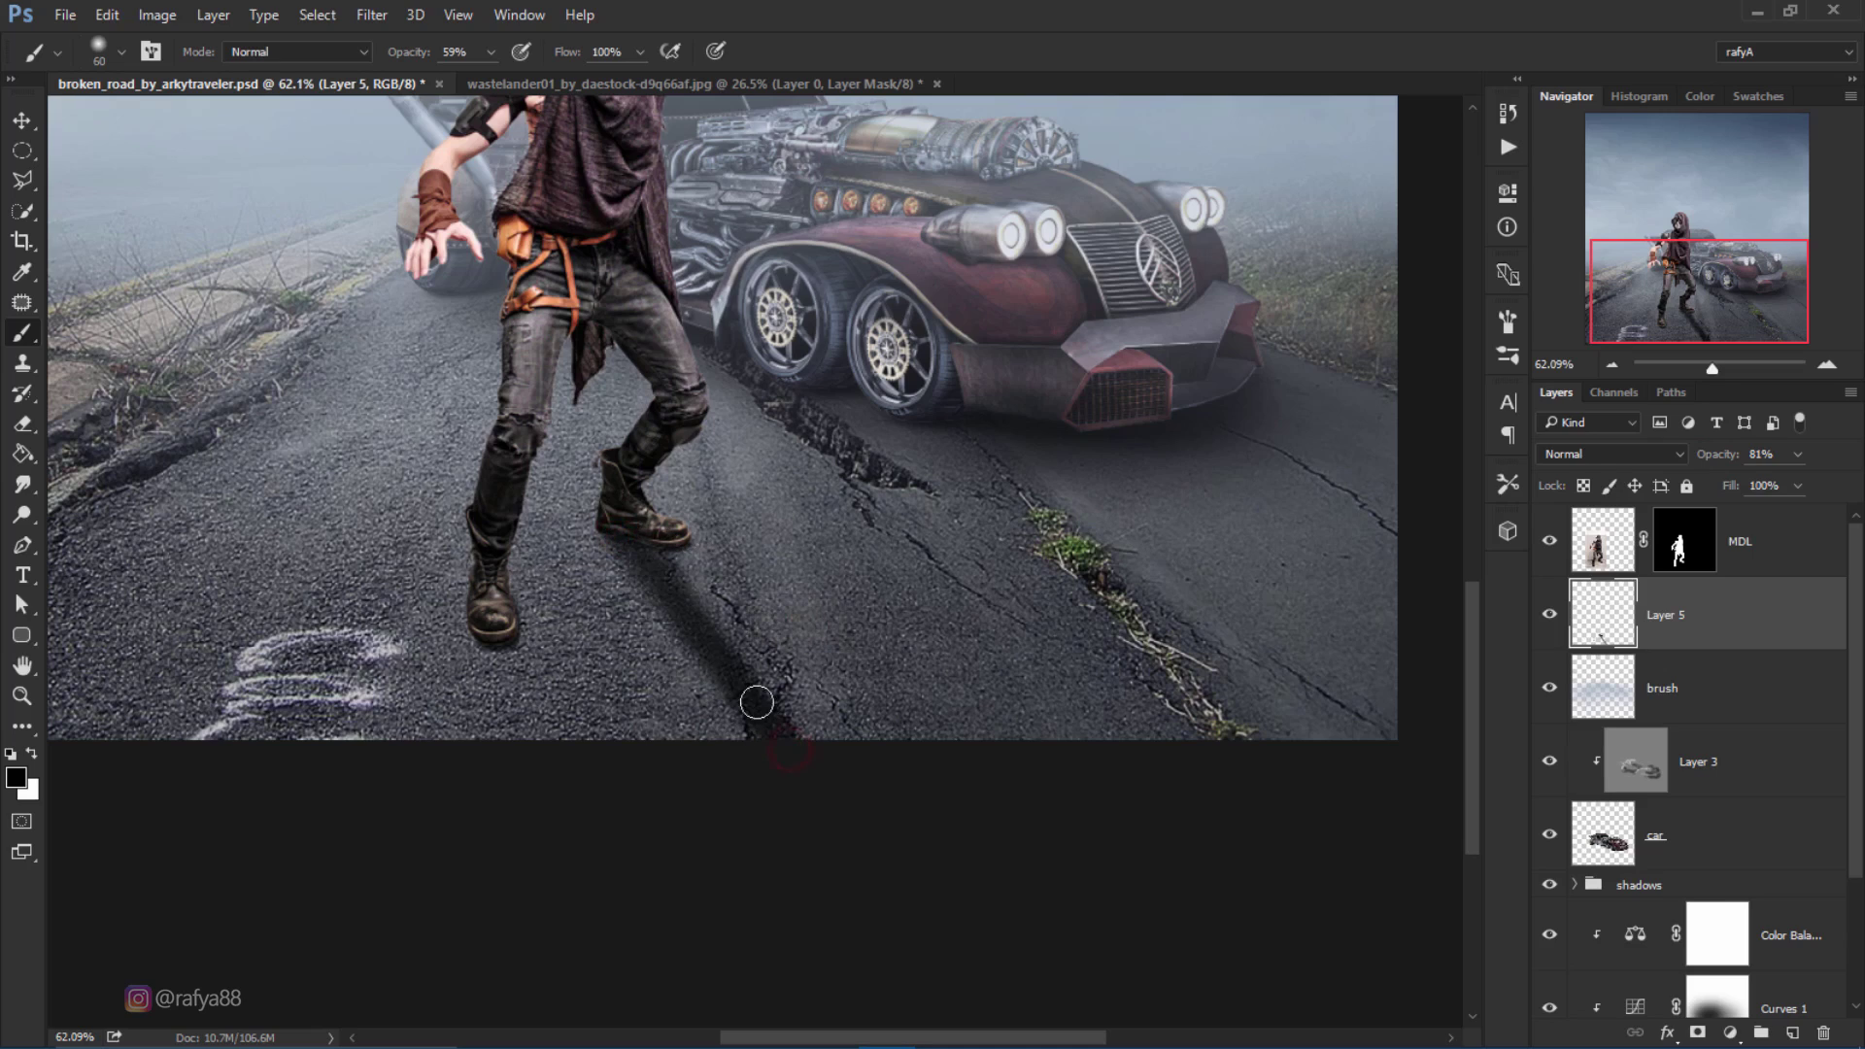
{"action": "left_click", "coordinate": [656, 536]}
{"action": "left_click", "coordinate": [669, 557]}
{"action": "left_click", "coordinate": [674, 557]}
{"action": "left_click", "coordinate": [666, 787], "text": "shift"}
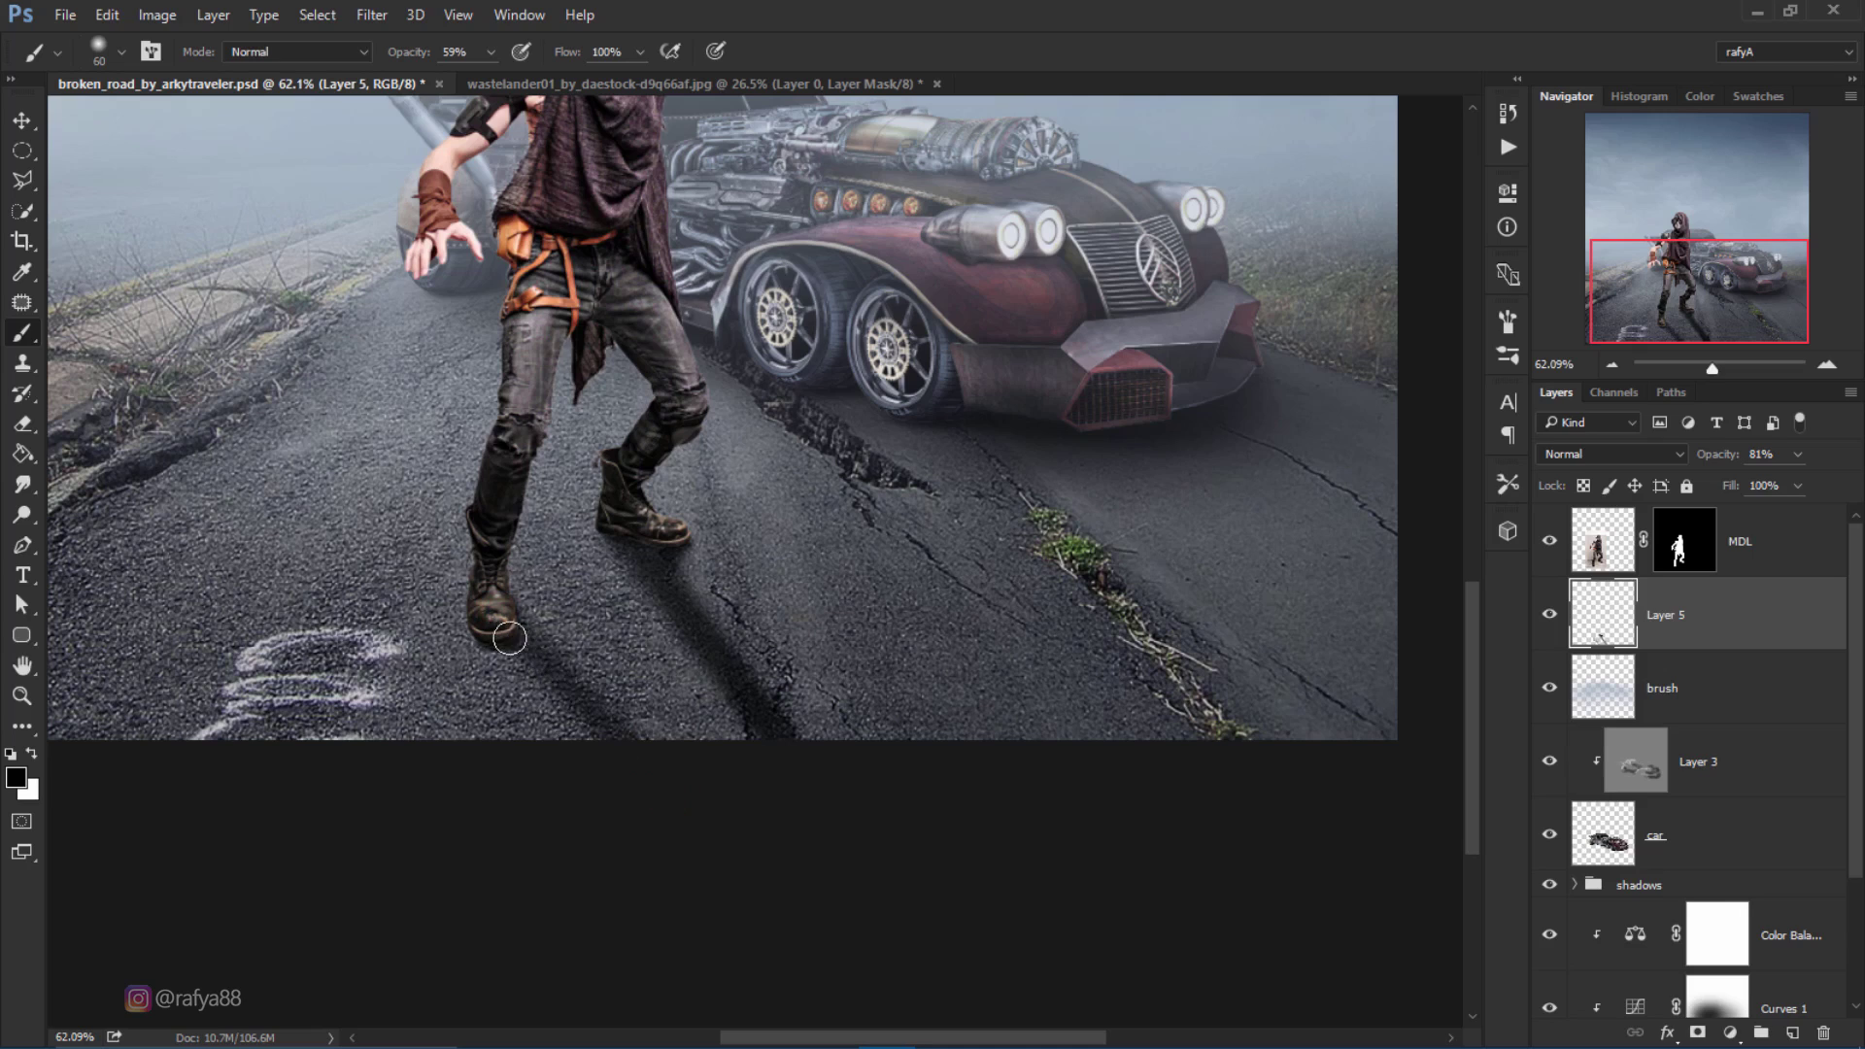
{"action": "left_click", "coordinate": [641, 758], "text": "shift"}
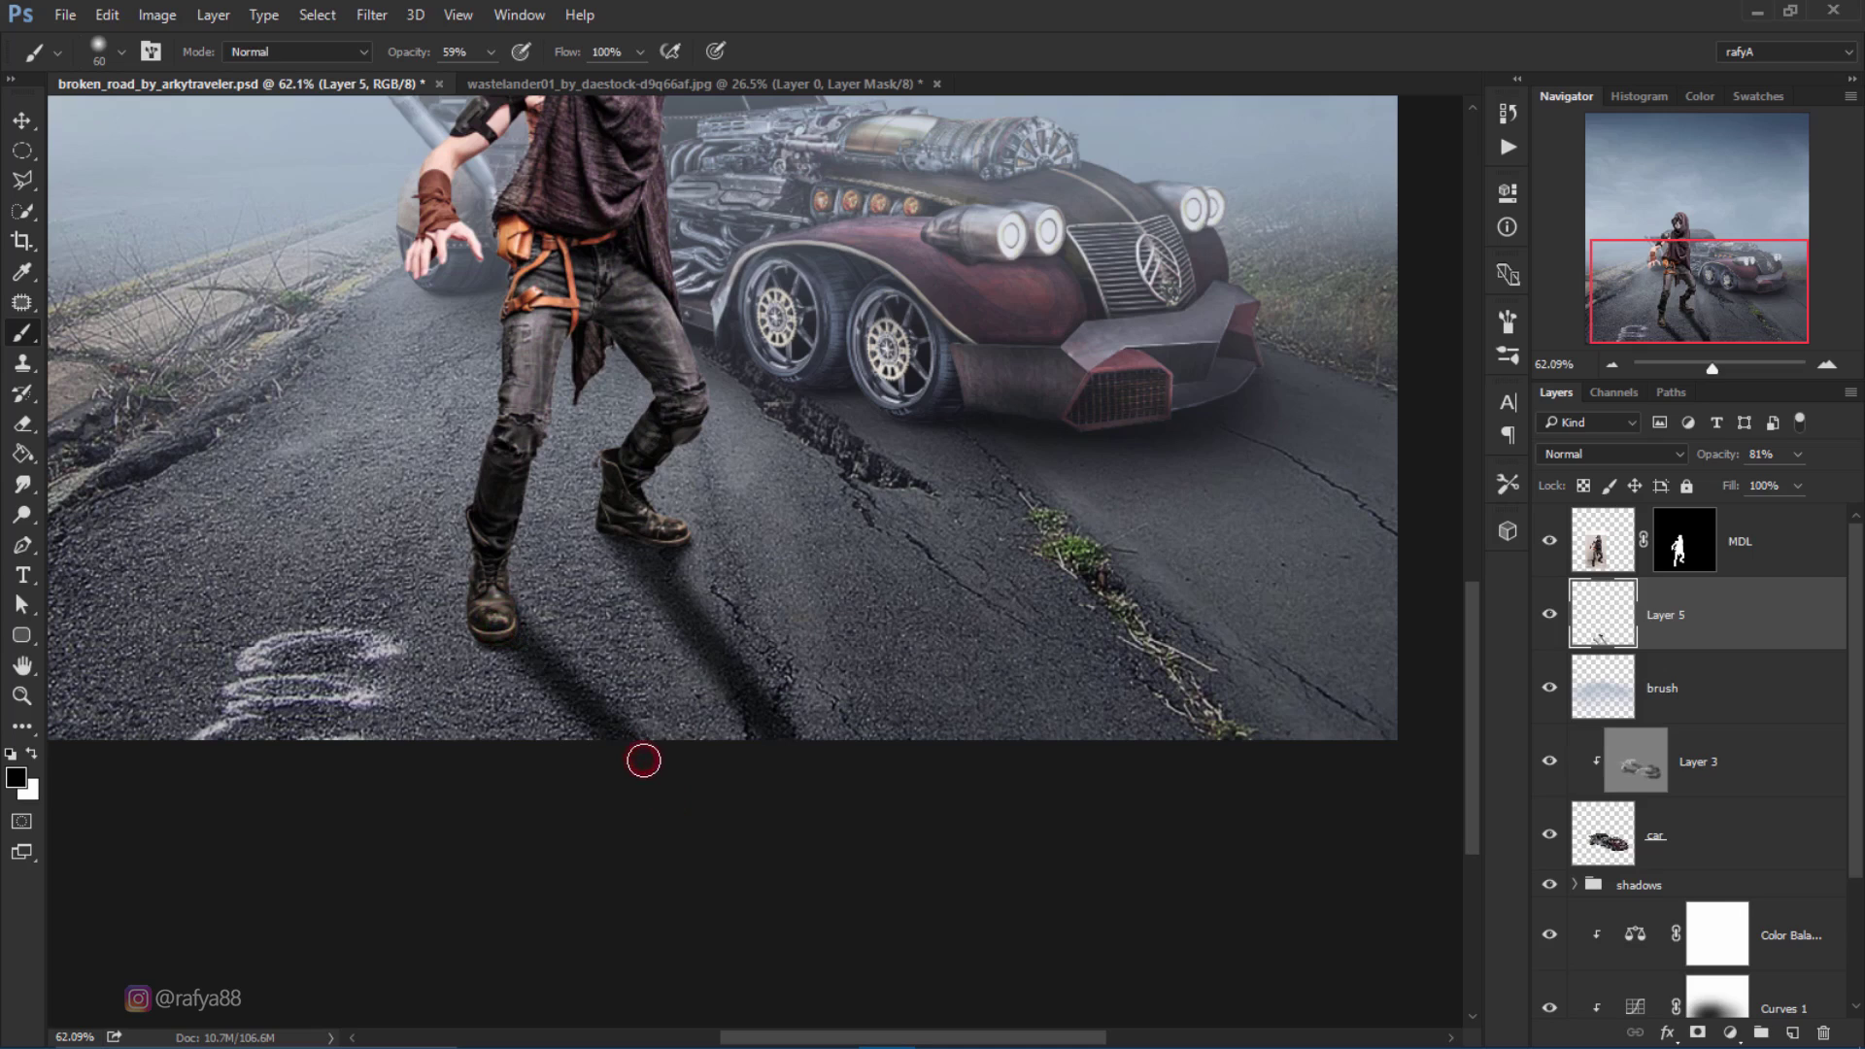
Step: Reduce the shadow layer's opacity to 79% with the whole figure and car in view
{"action": "scroll", "coordinate": [680, 603], "scroll_direction": "down", "scroll_amount": 2}
{"action": "scroll", "coordinate": [802, 816], "scroll_direction": "down", "scroll_amount": 2}
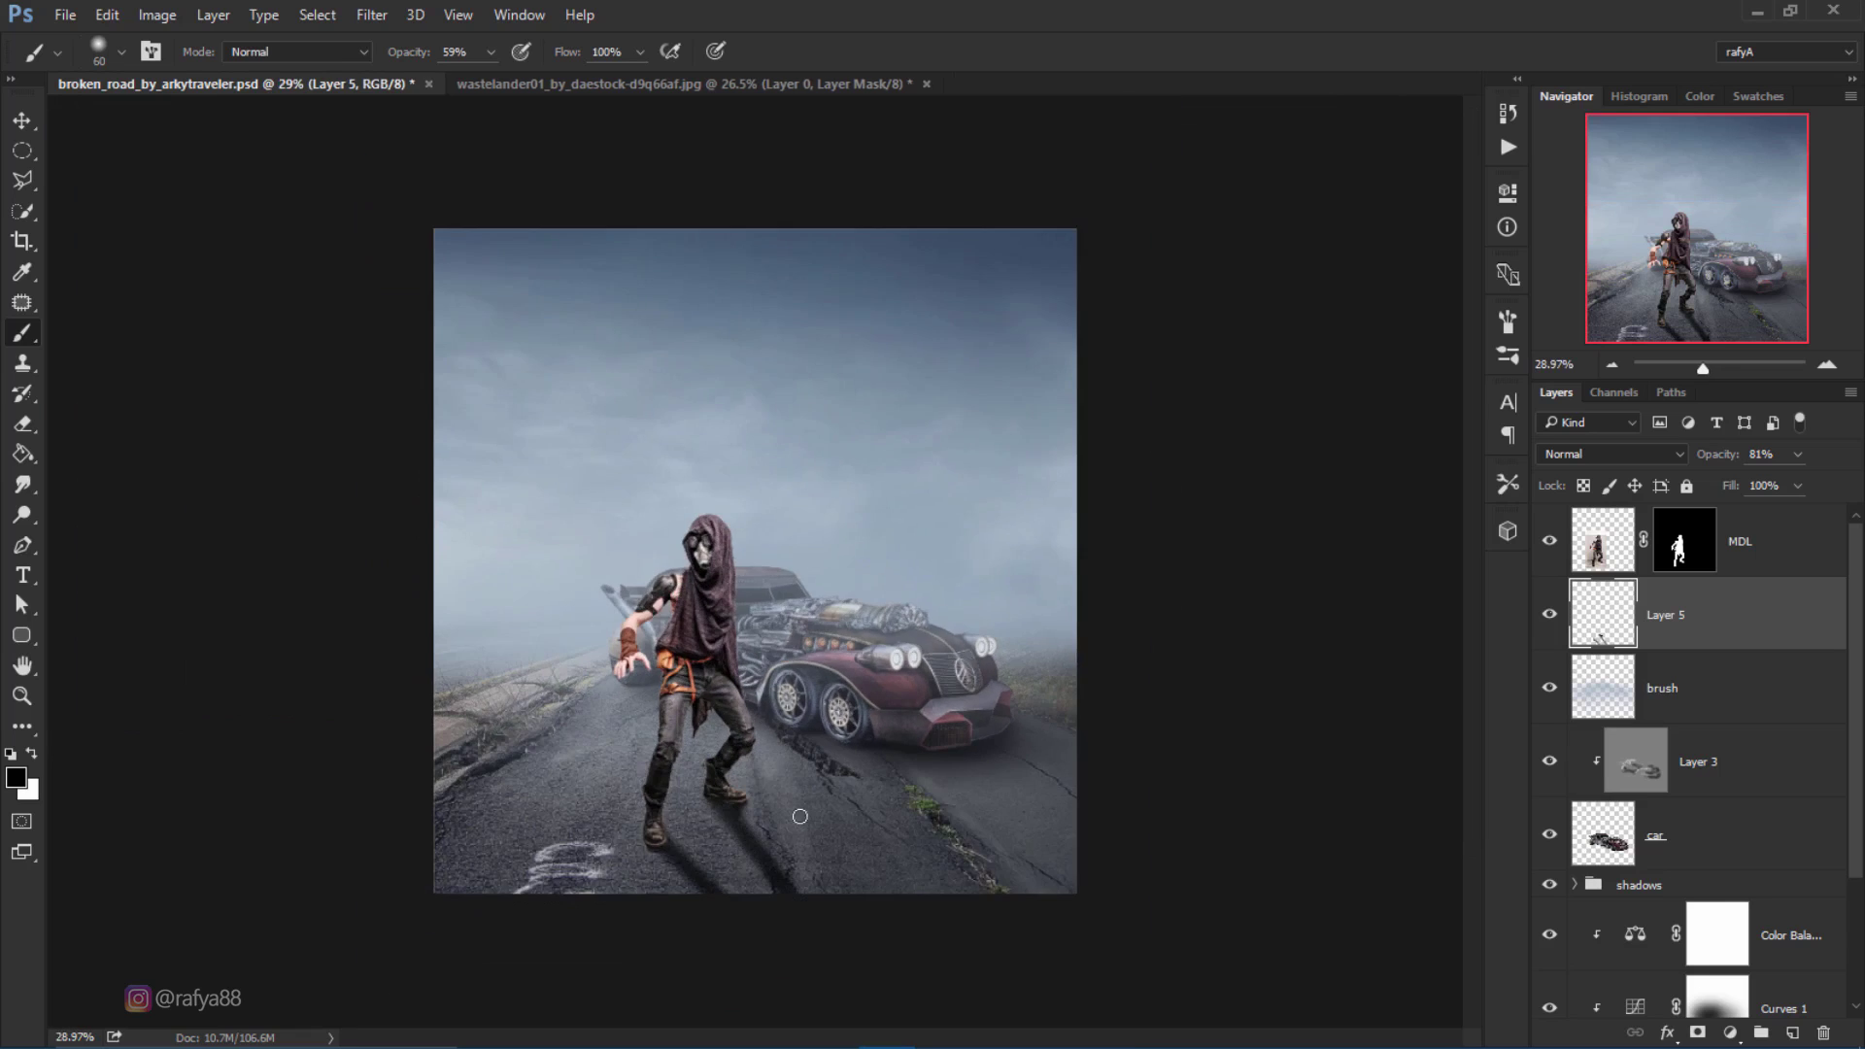
{"action": "scroll", "coordinate": [766, 908], "scroll_direction": "up", "scroll_amount": 2}
{"action": "scroll", "coordinate": [778, 843], "scroll_direction": "up", "scroll_amount": 1}
{"action": "left_click_drag", "start_coordinate": [778, 821], "coordinate": [787, 705]}
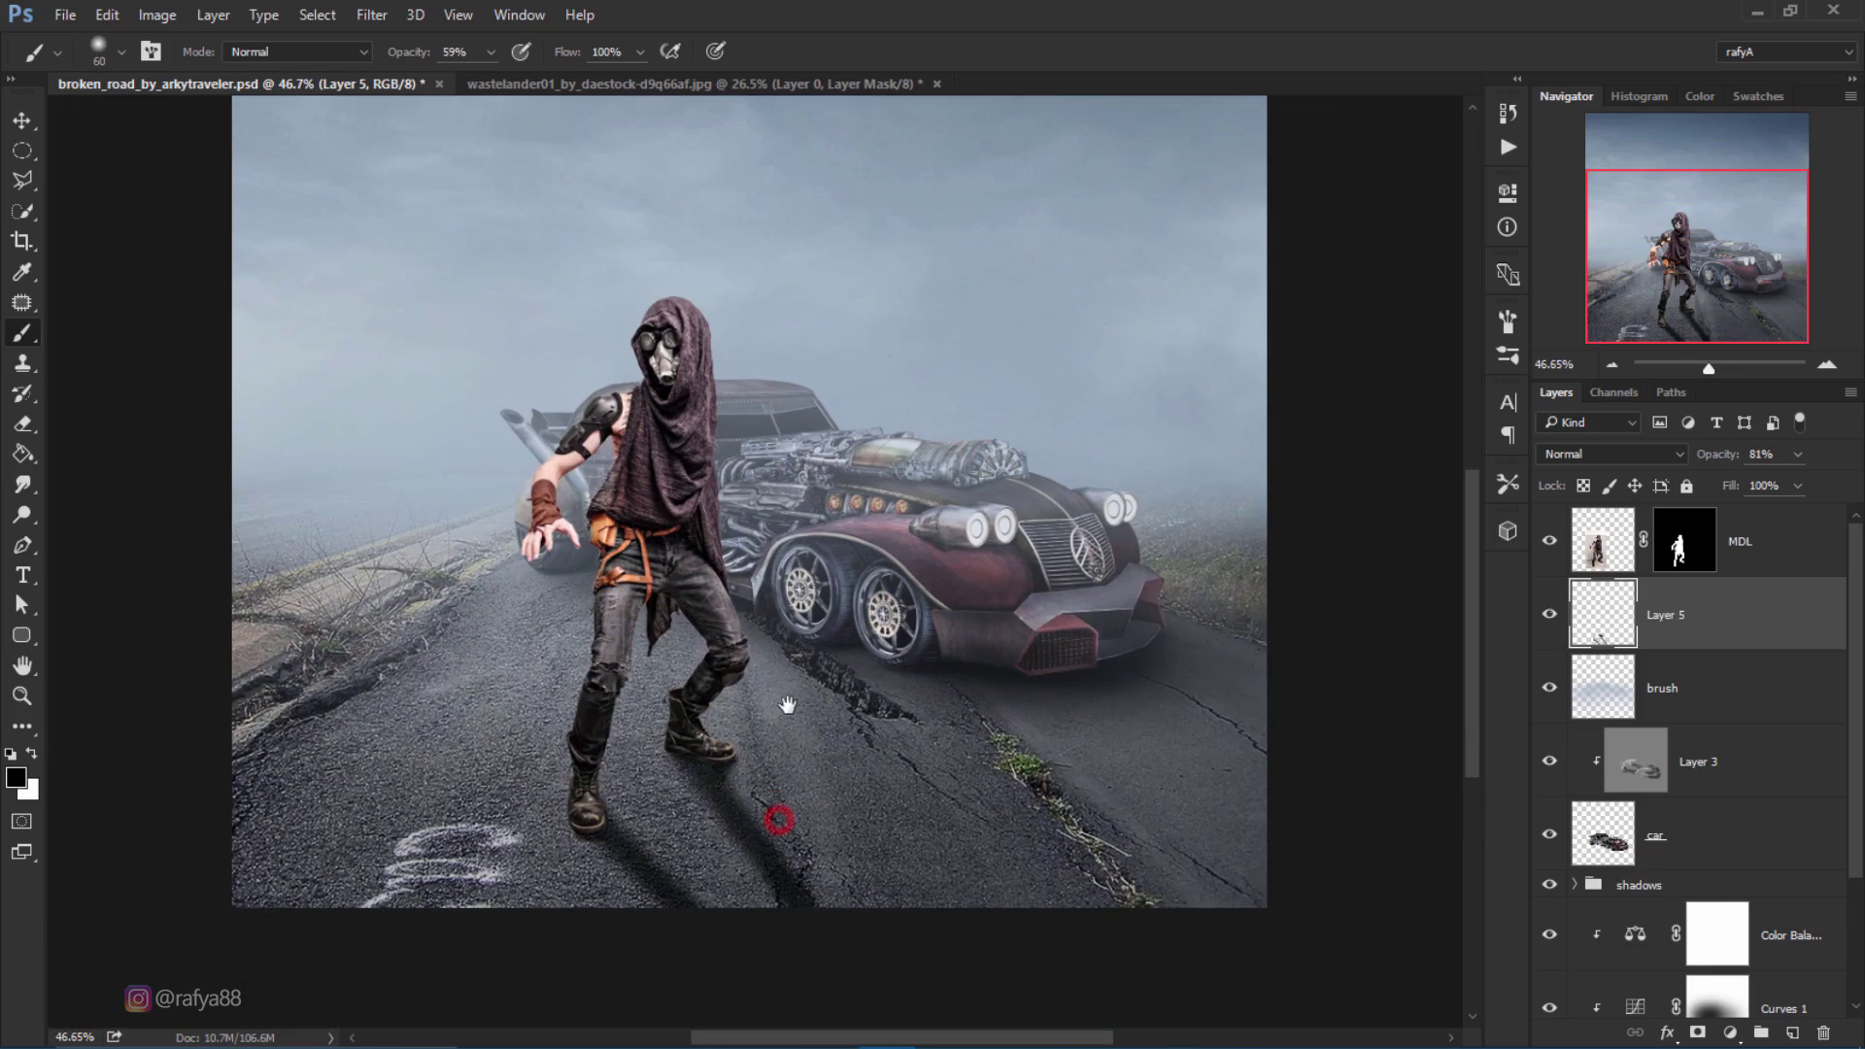
{"action": "left_click_drag", "start_coordinate": [1725, 454], "coordinate": [1716, 457]}
Step: Fade the shadow ends along the bottom edge with a soft 700 px eraser at 16% opacity
{"action": "left_click", "coordinate": [23, 423]}
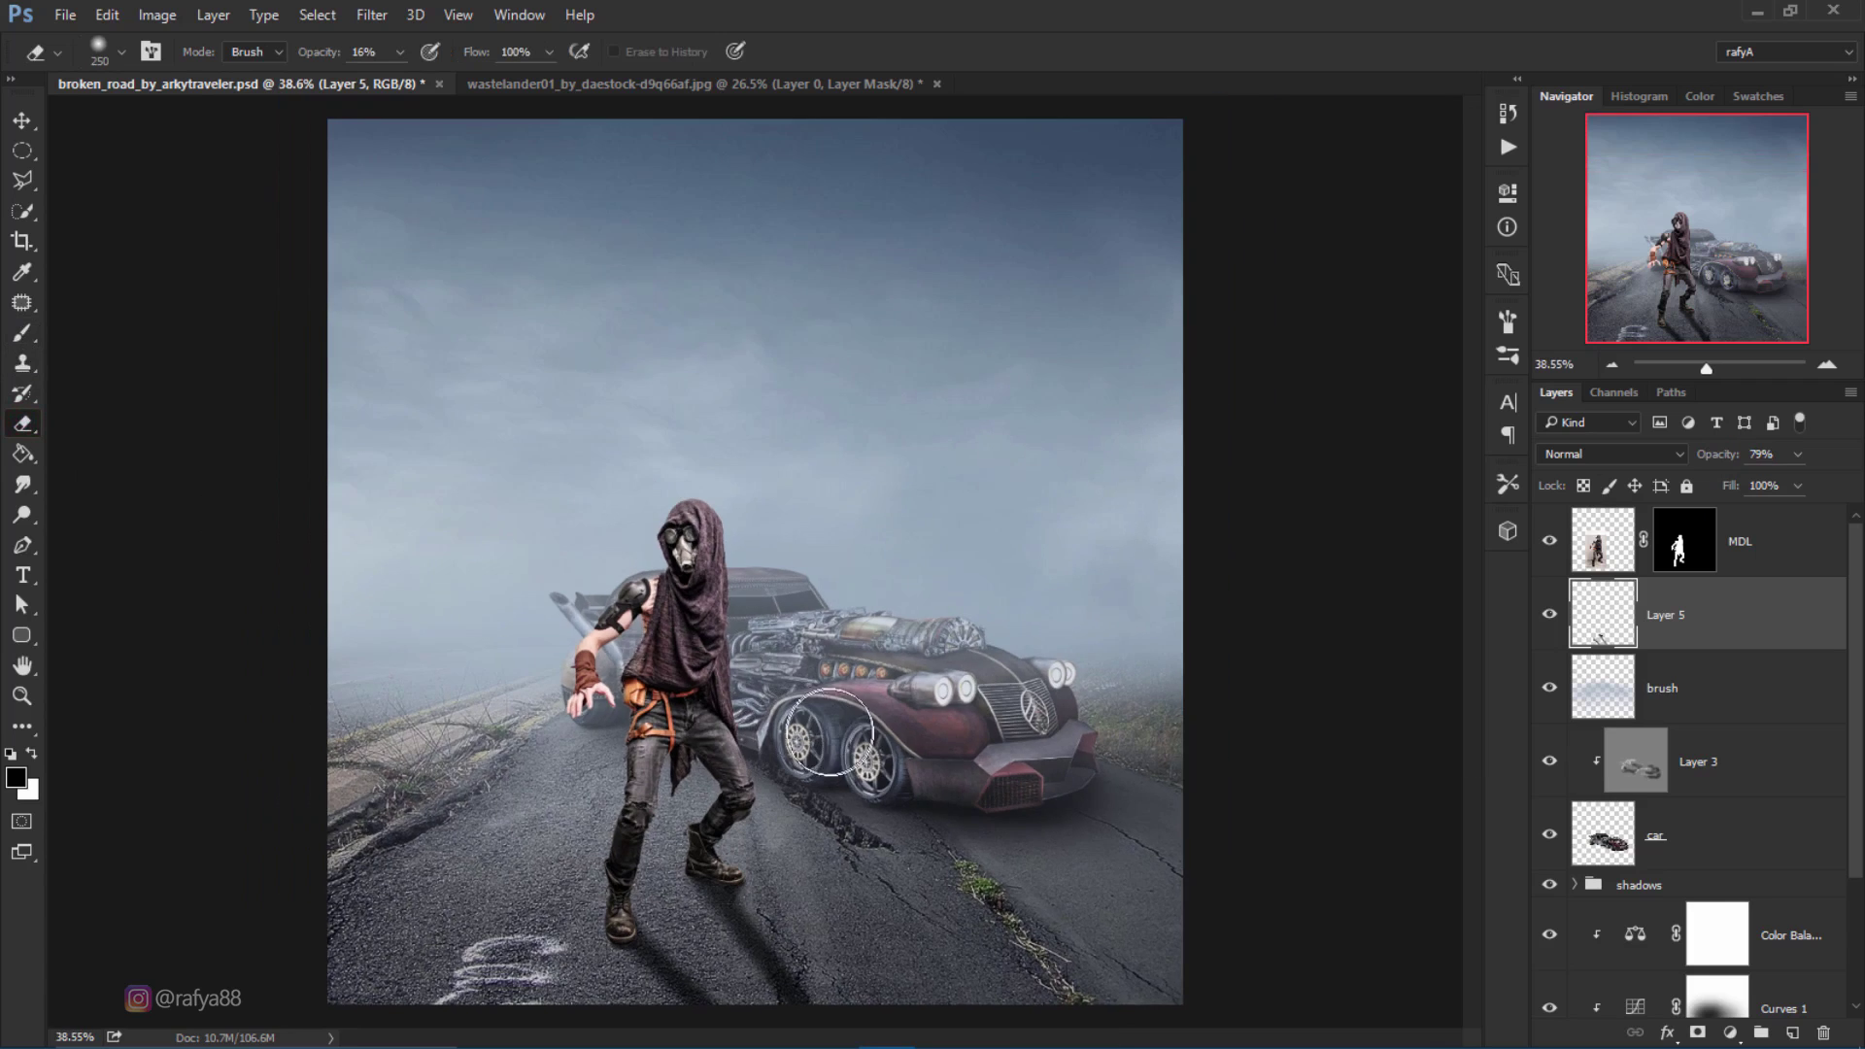
{"action": "key", "text": "bracketleft"}
{"action": "key", "text": "bracketleft"}
{"action": "key", "text": "bracketleft"}
{"action": "key", "text": "bracketright"}
{"action": "key", "text": "bracketright"}
{"action": "key", "text": "bracketright"}
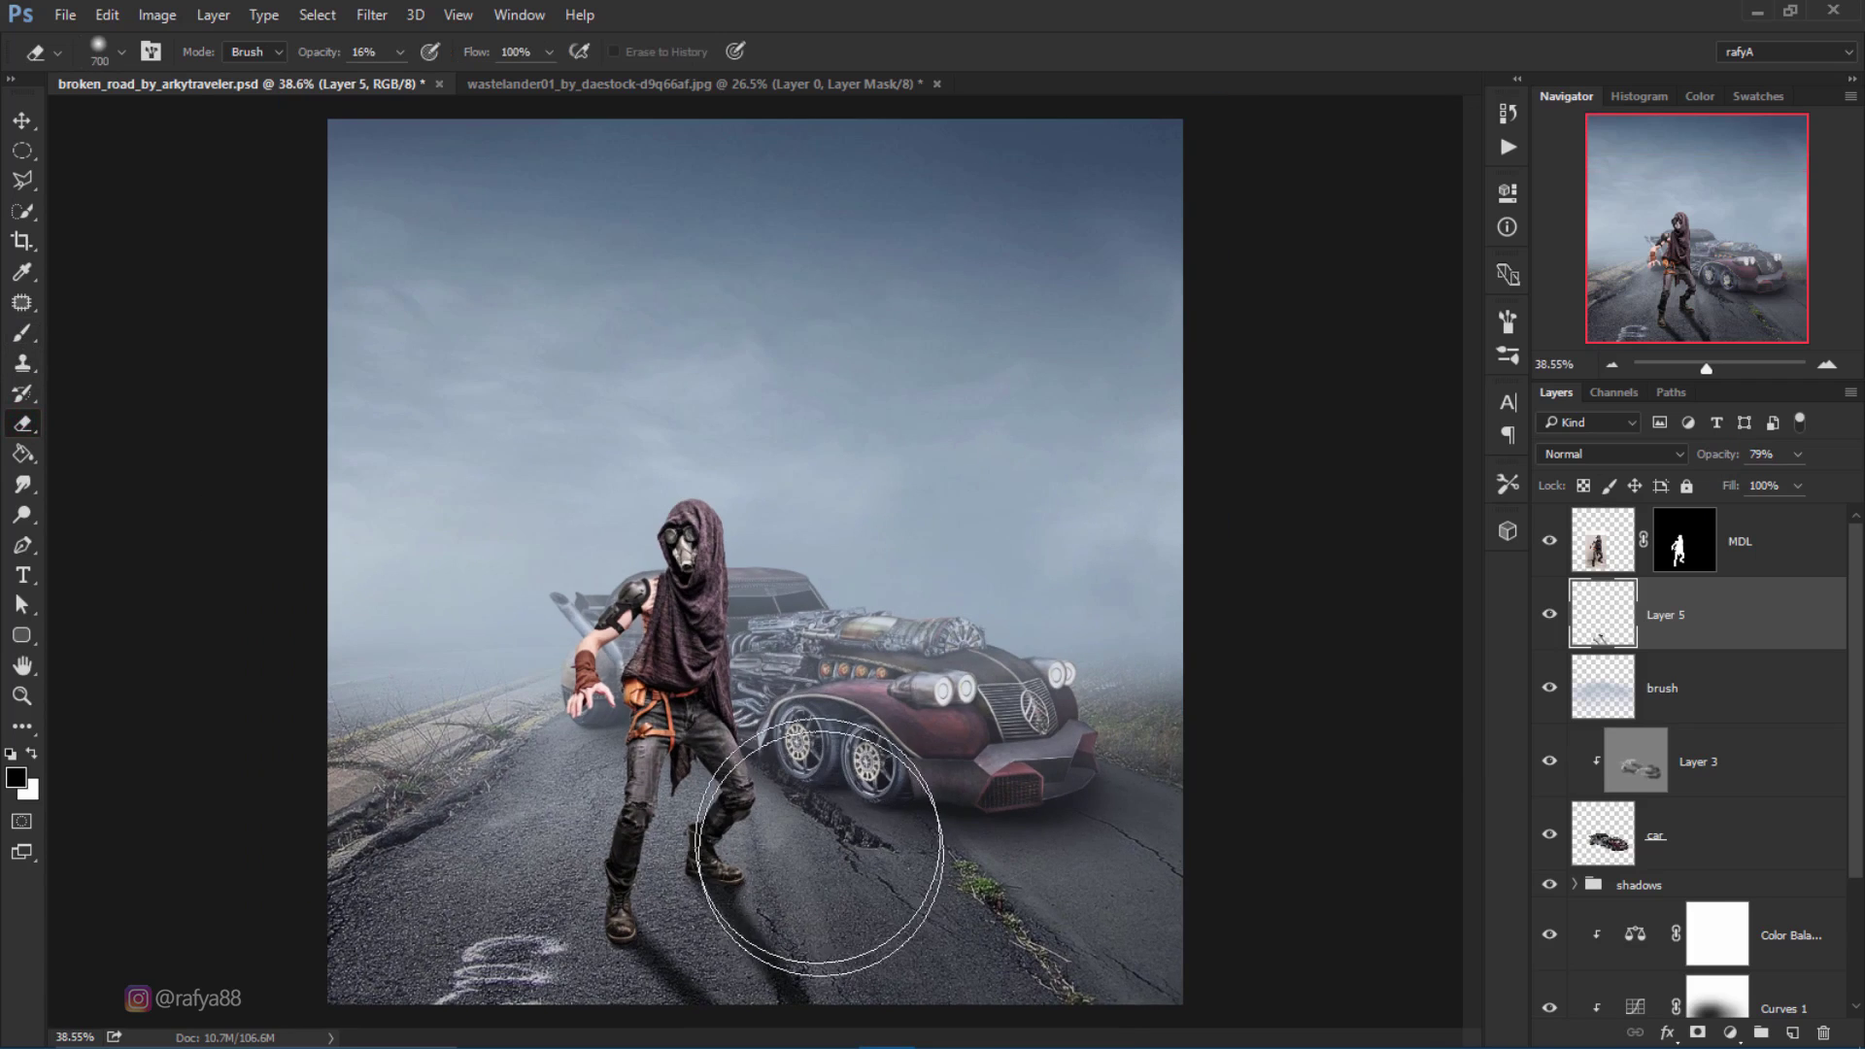
{"action": "scroll", "coordinate": [816, 835], "scroll_direction": "down", "scroll_amount": 2}
{"action": "mouse_move", "coordinate": [807, 882]}
{"action": "left_mouse_down"}
{"action": "mouse_move", "coordinate": [688, 924]}
{"action": "mouse_move", "coordinate": [802, 895]}
{"action": "left_mouse_up"}
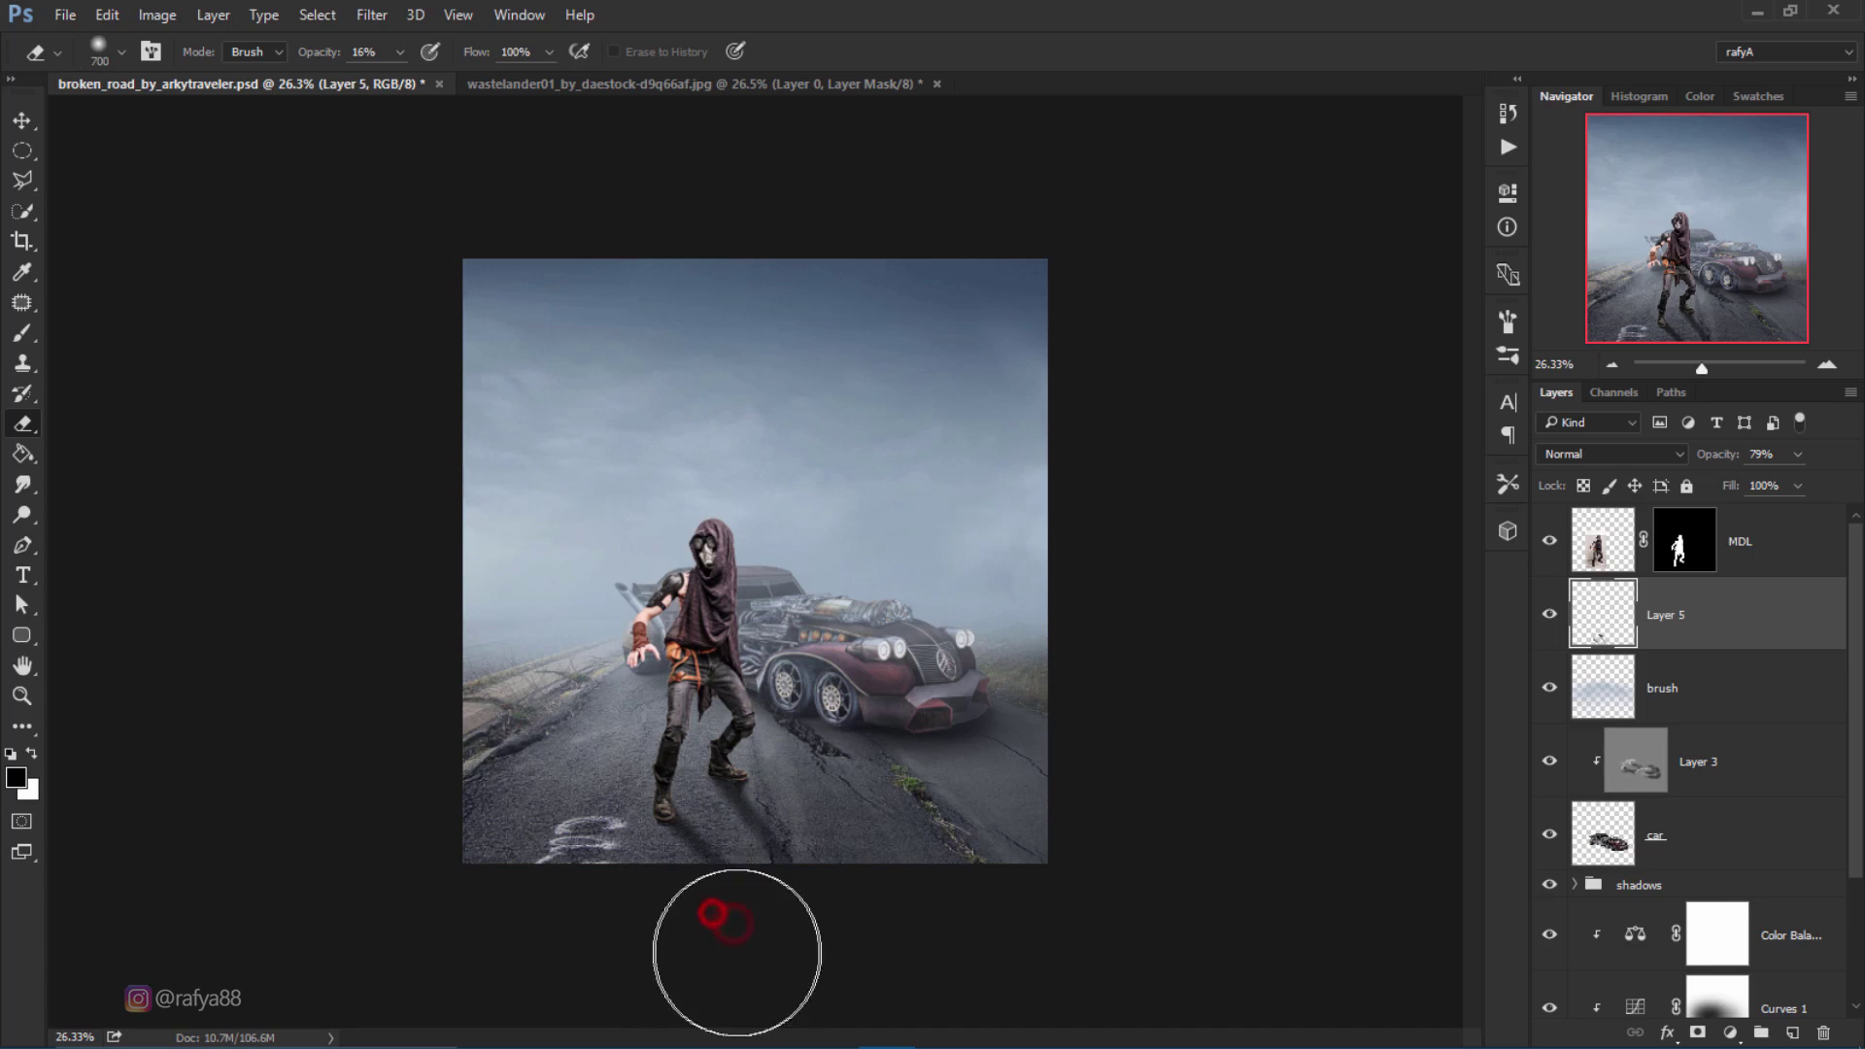
{"action": "scroll", "coordinate": [797, 836], "scroll_direction": "up", "scroll_amount": 2}
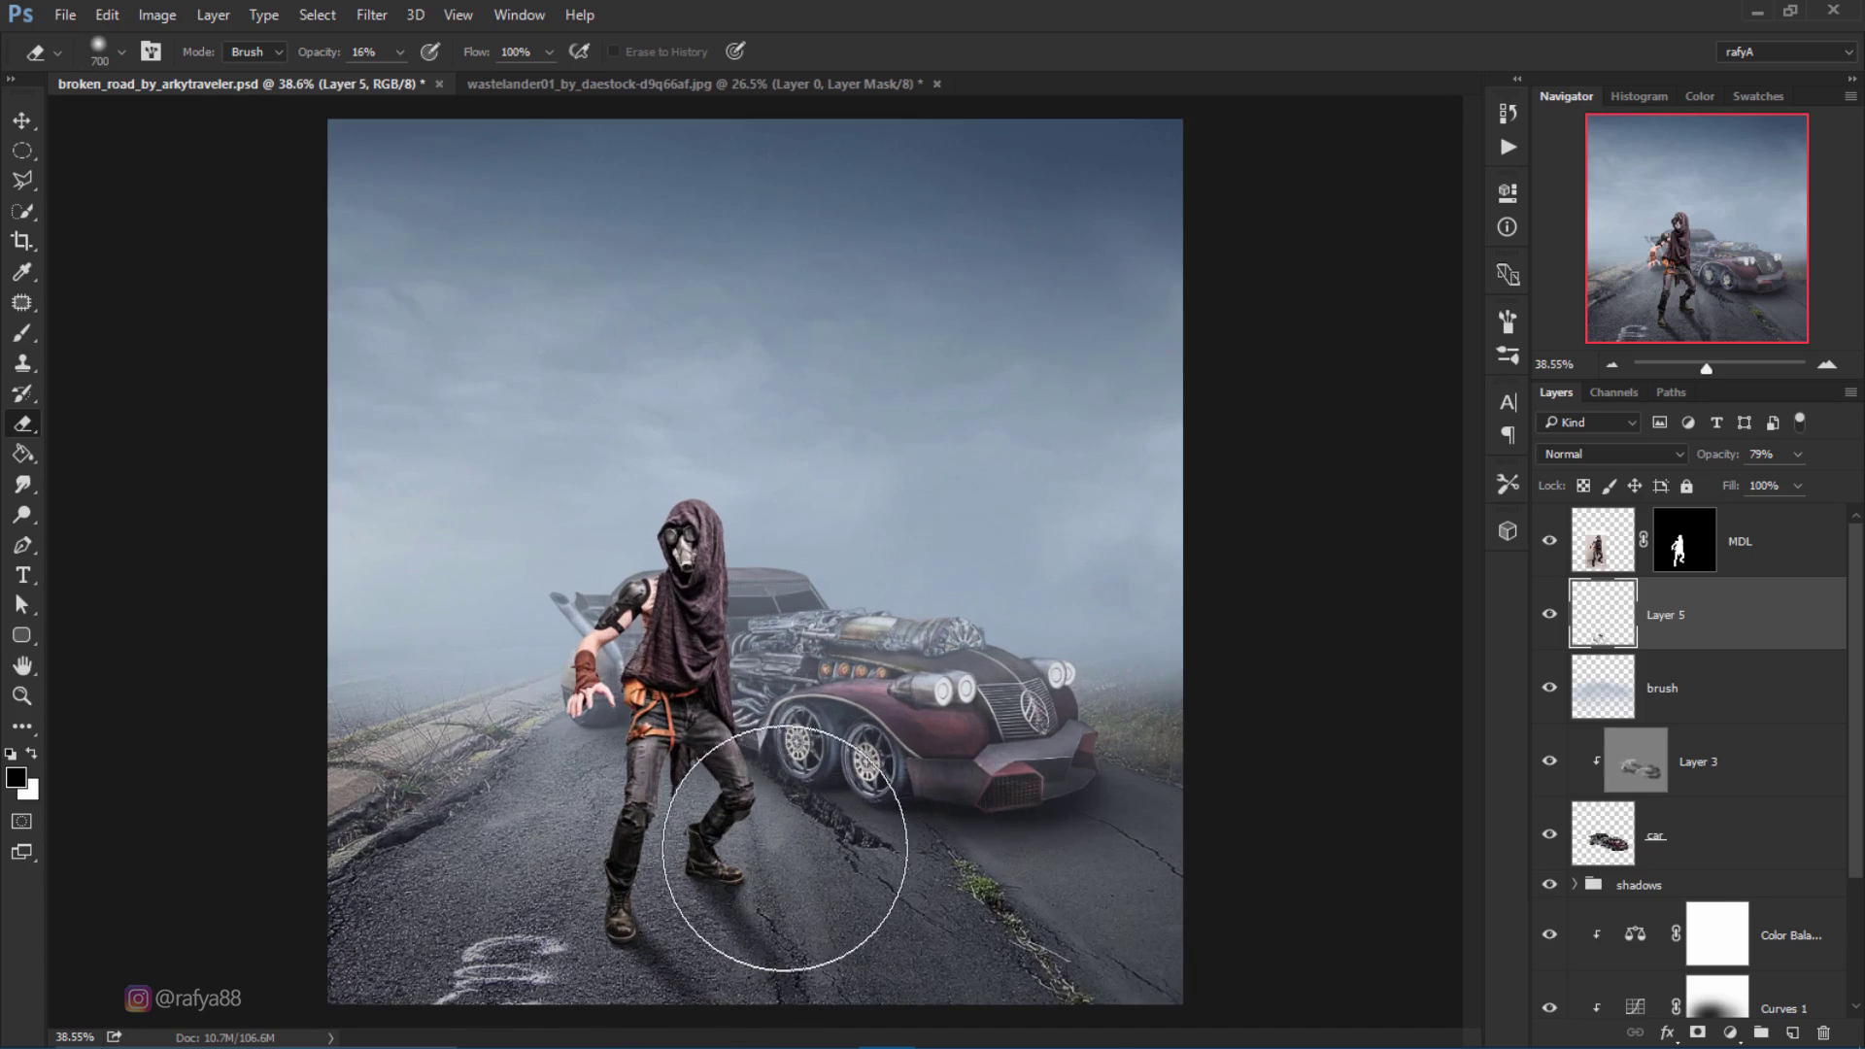
{"action": "scroll", "coordinate": [787, 777], "scroll_direction": "up", "scroll_amount": 1}
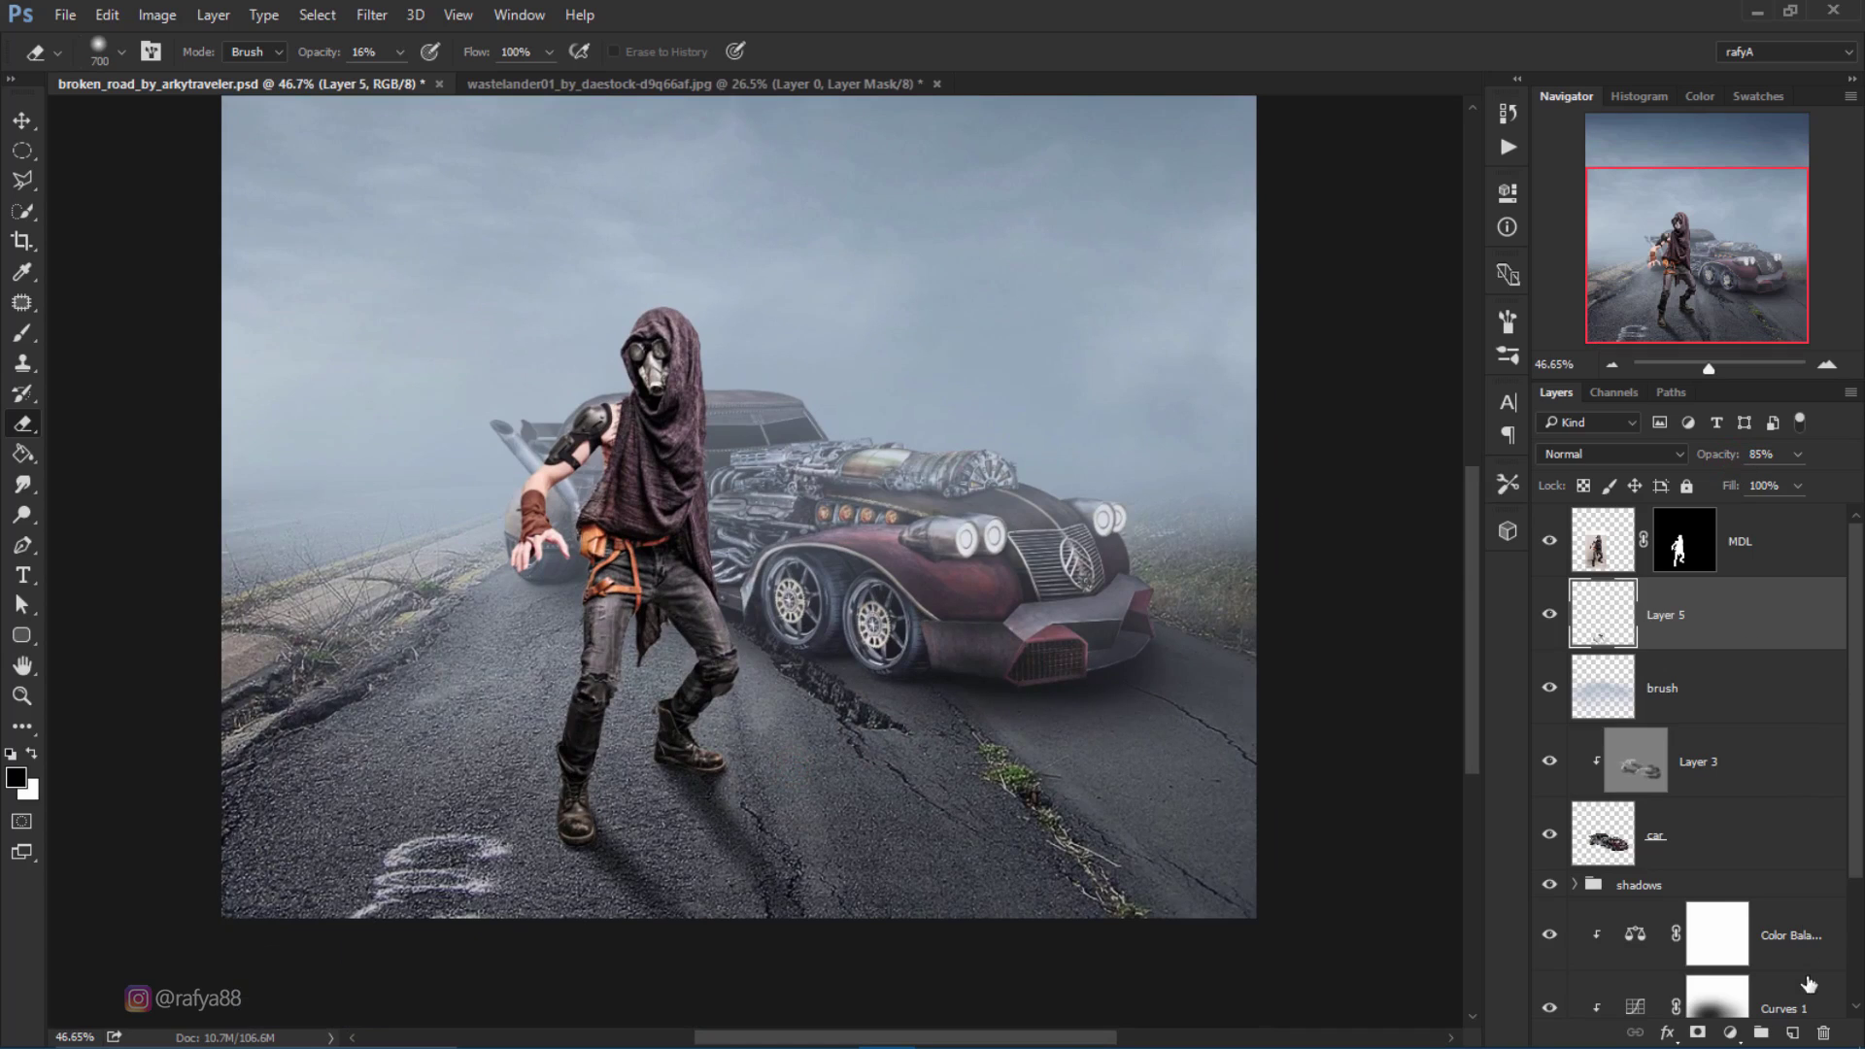
Step: Add Layer 6 and set up a soft black brush at size 1000 and 59% opacity
{"action": "left_click", "coordinate": [1794, 1031]}
{"action": "left_click", "coordinate": [23, 333]}
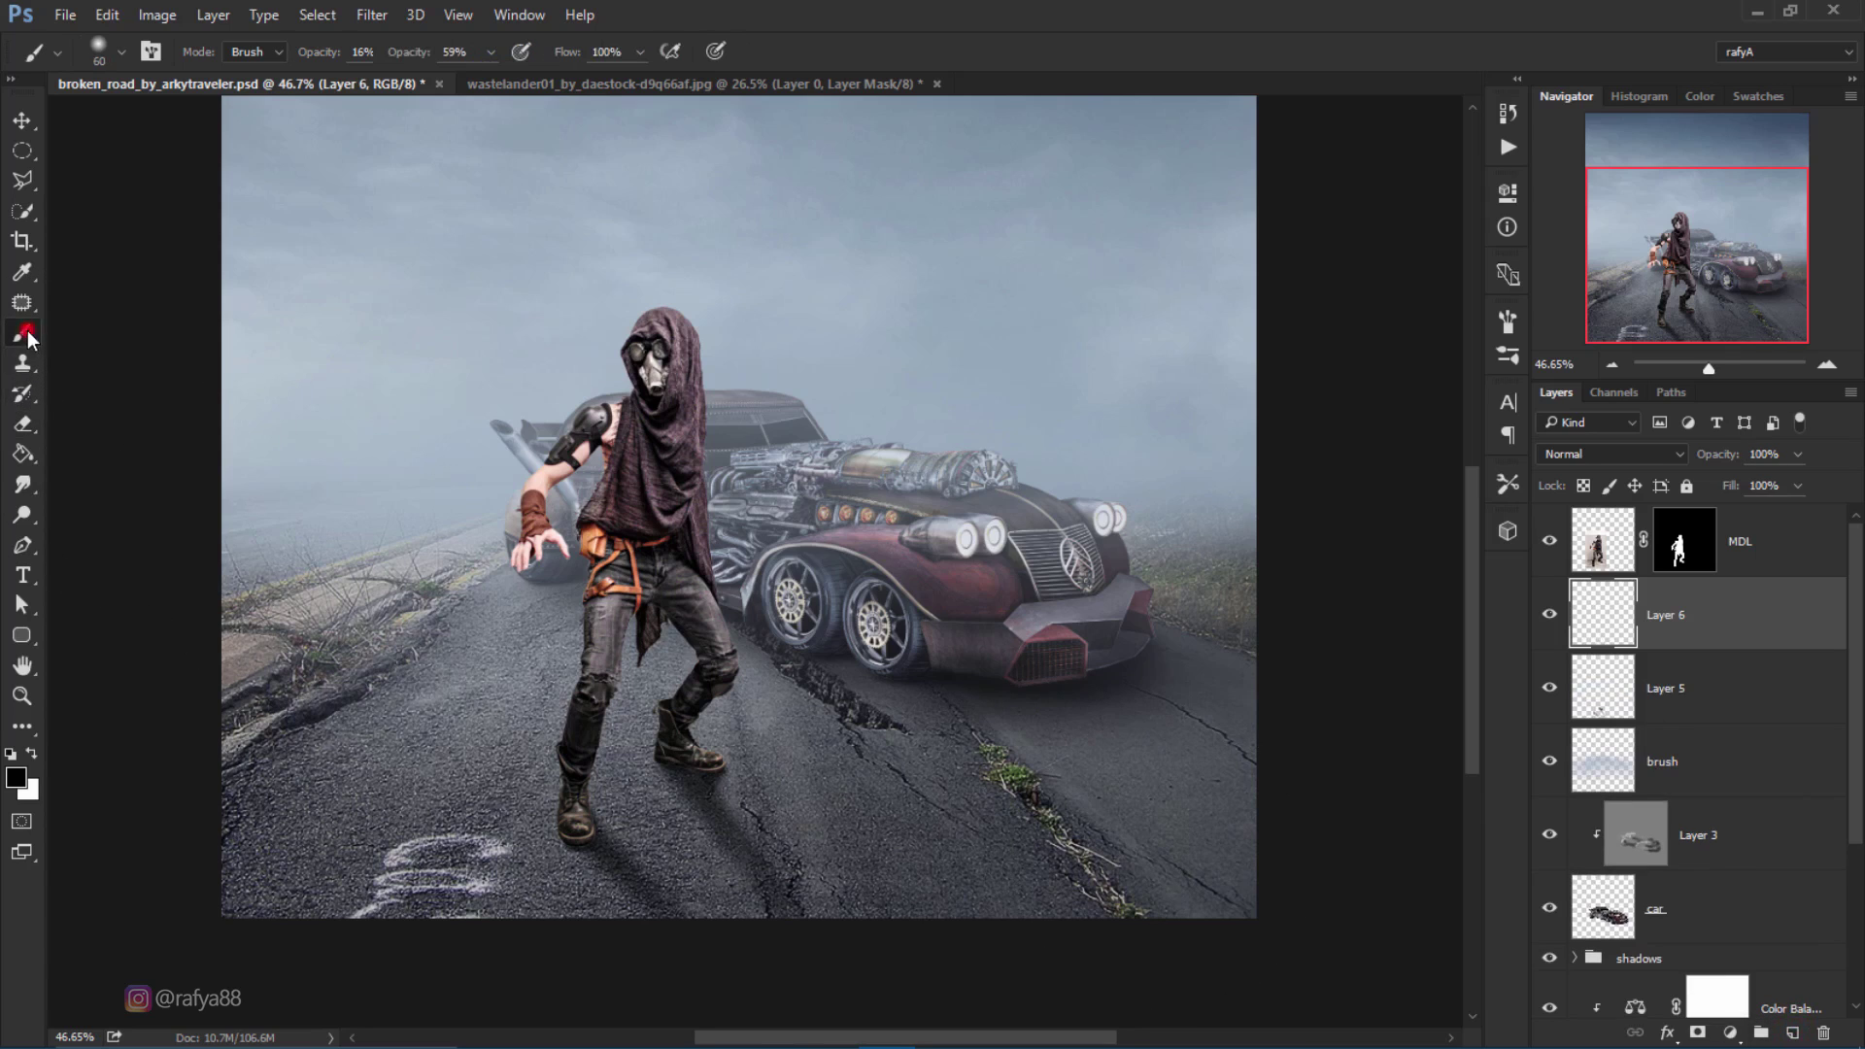
{"action": "scroll", "coordinate": [311, 333], "scroll_direction": "down", "scroll_amount": 2}
{"action": "scroll", "coordinate": [632, 470], "scroll_direction": "down", "scroll_amount": 1}
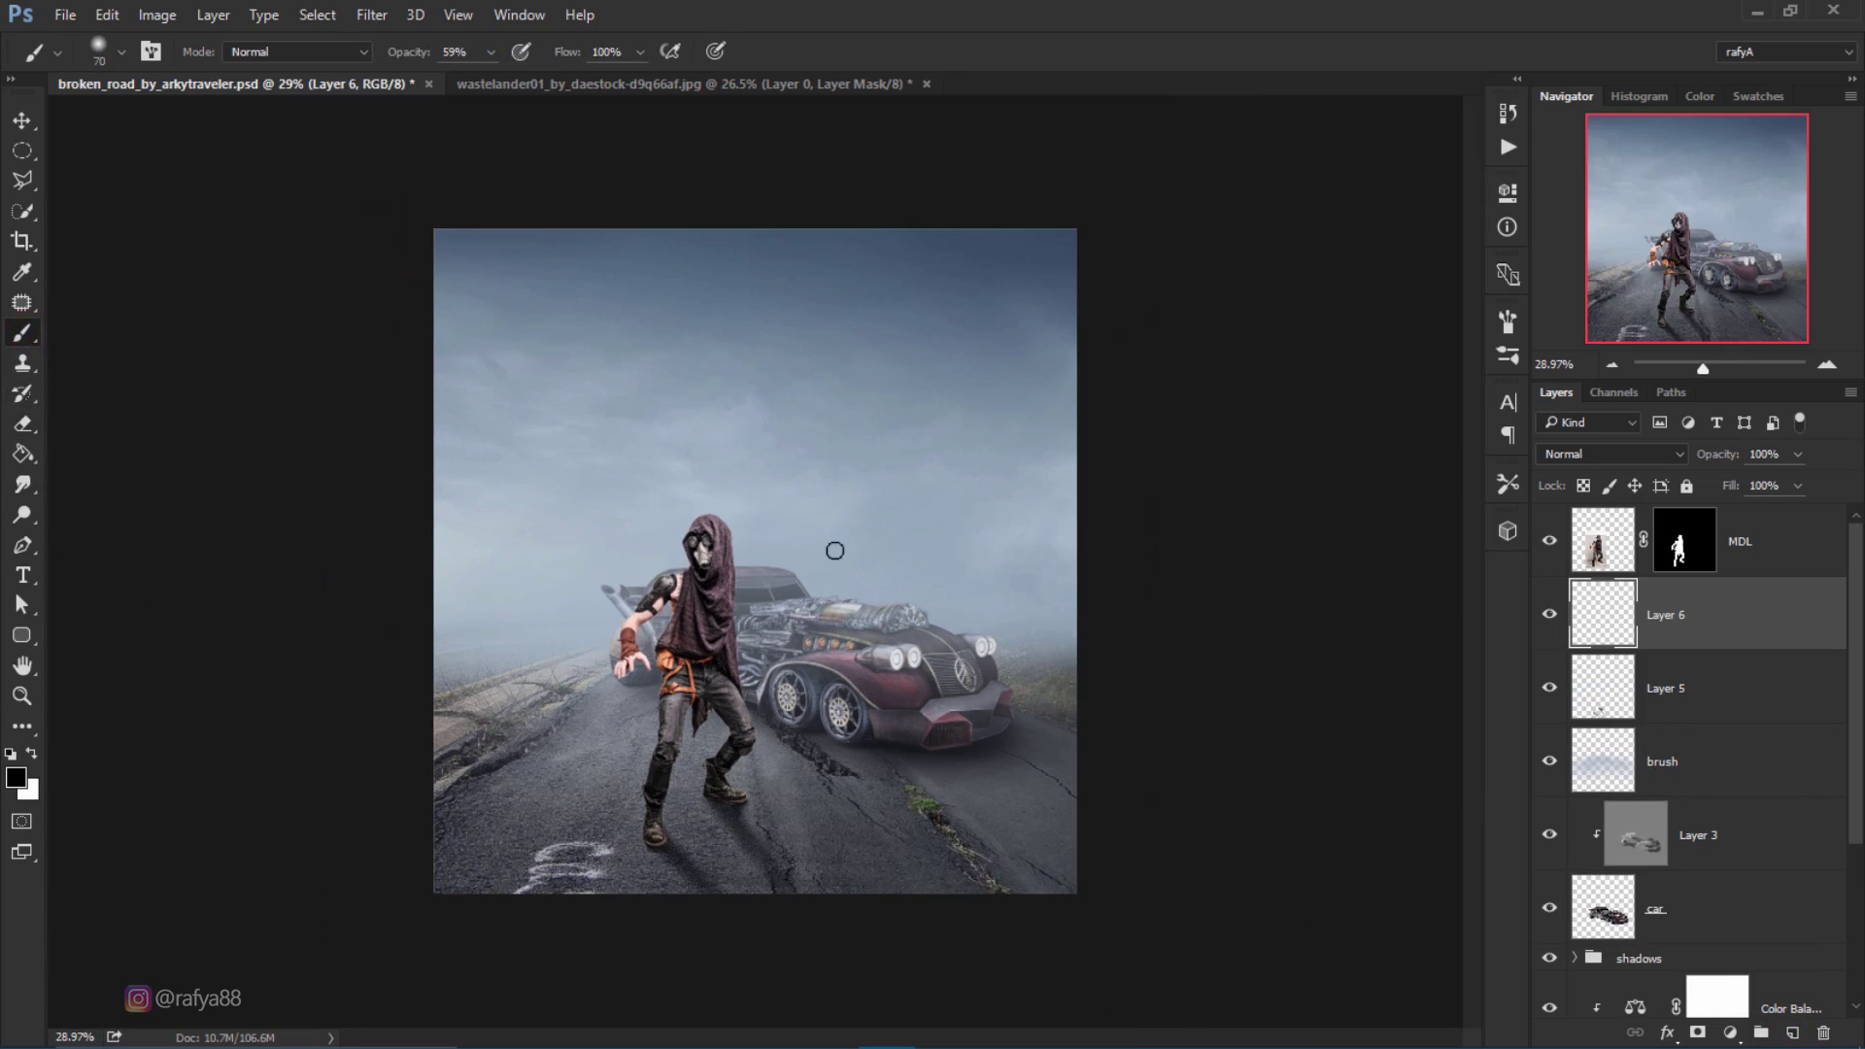
{"action": "key", "text": "bracketright"}
{"action": "key", "text": "bracketright"}
{"action": "key", "text": "bracketright"}
{"action": "key", "text": "bracketright"}
{"action": "key", "text": "bracketright"}
{"action": "key", "text": "bracketright"}
{"action": "scroll", "coordinate": [916, 687], "scroll_direction": "down", "scroll_amount": 1}
{"action": "key", "text": "bracketright"}
{"action": "key", "text": "bracketright"}
{"action": "key", "text": "bracketright"}
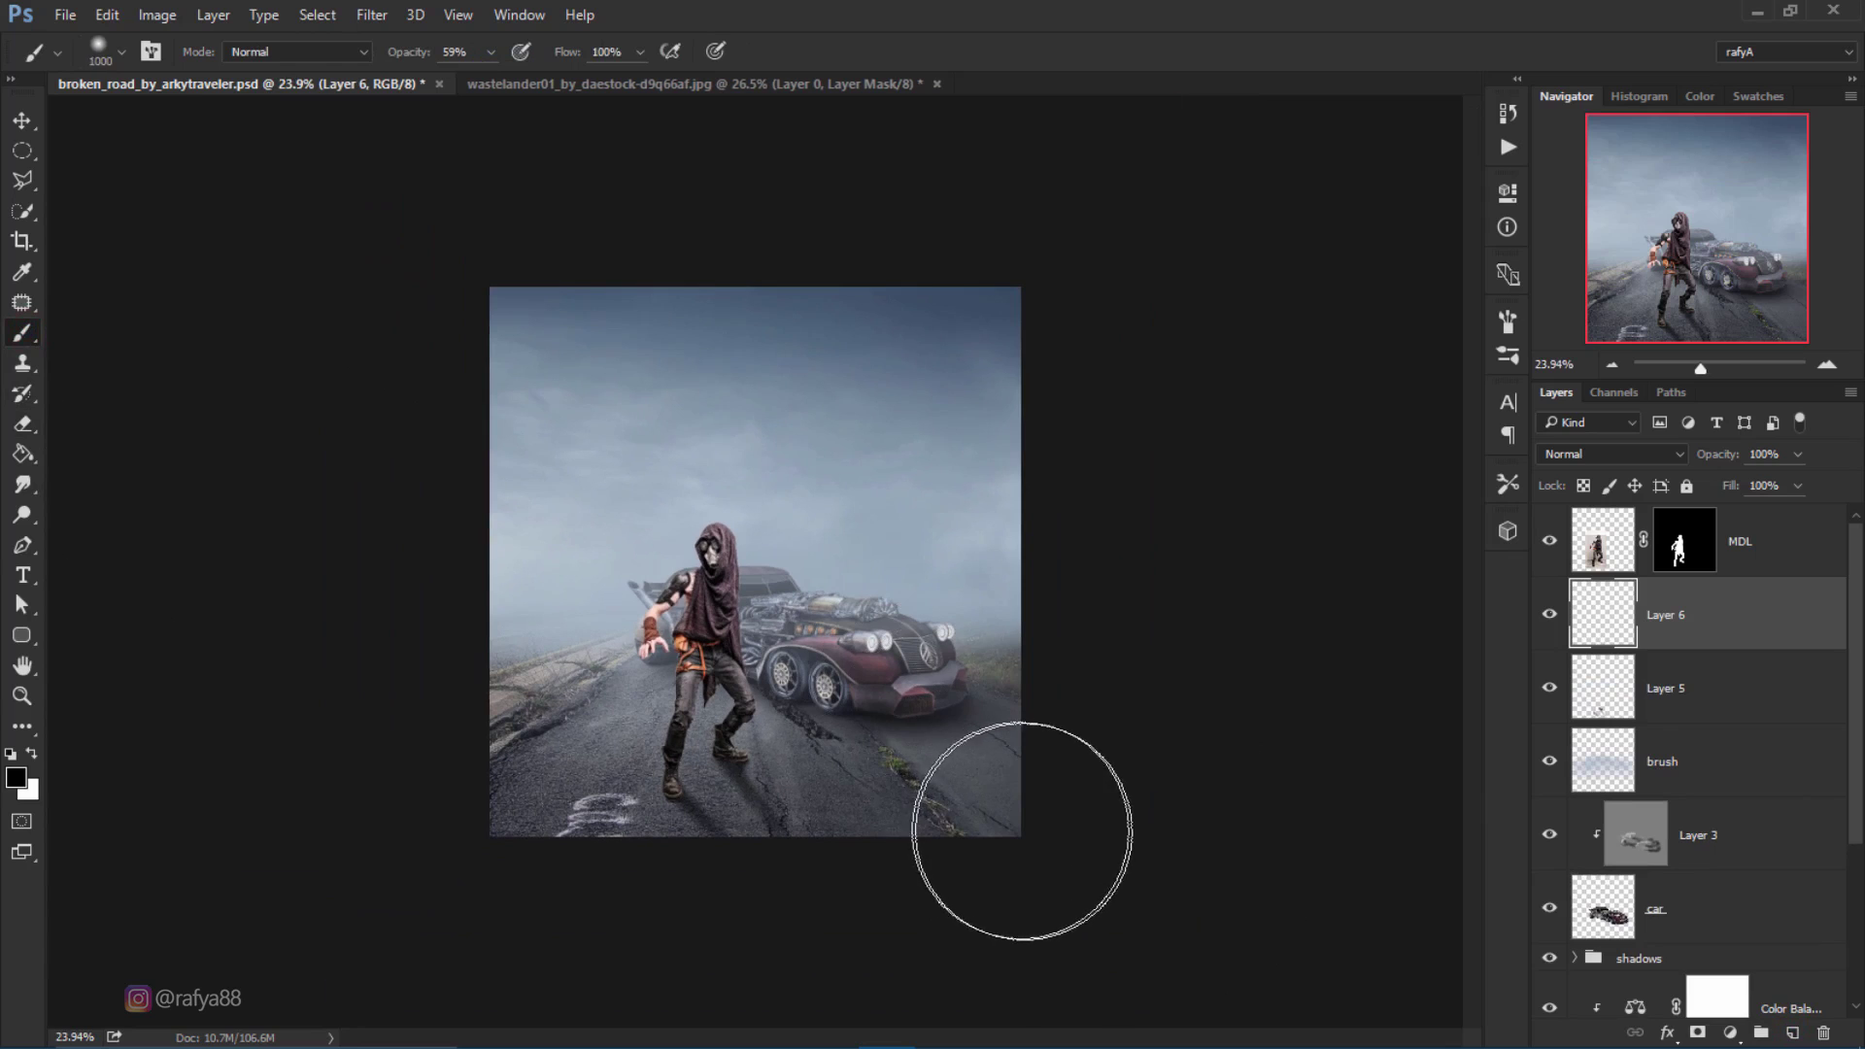
Step: Darken the road's bottom edge and both bottom corners with soft black dabs
{"action": "left_click", "coordinate": [1066, 820]}
{"action": "left_click", "coordinate": [787, 897]}
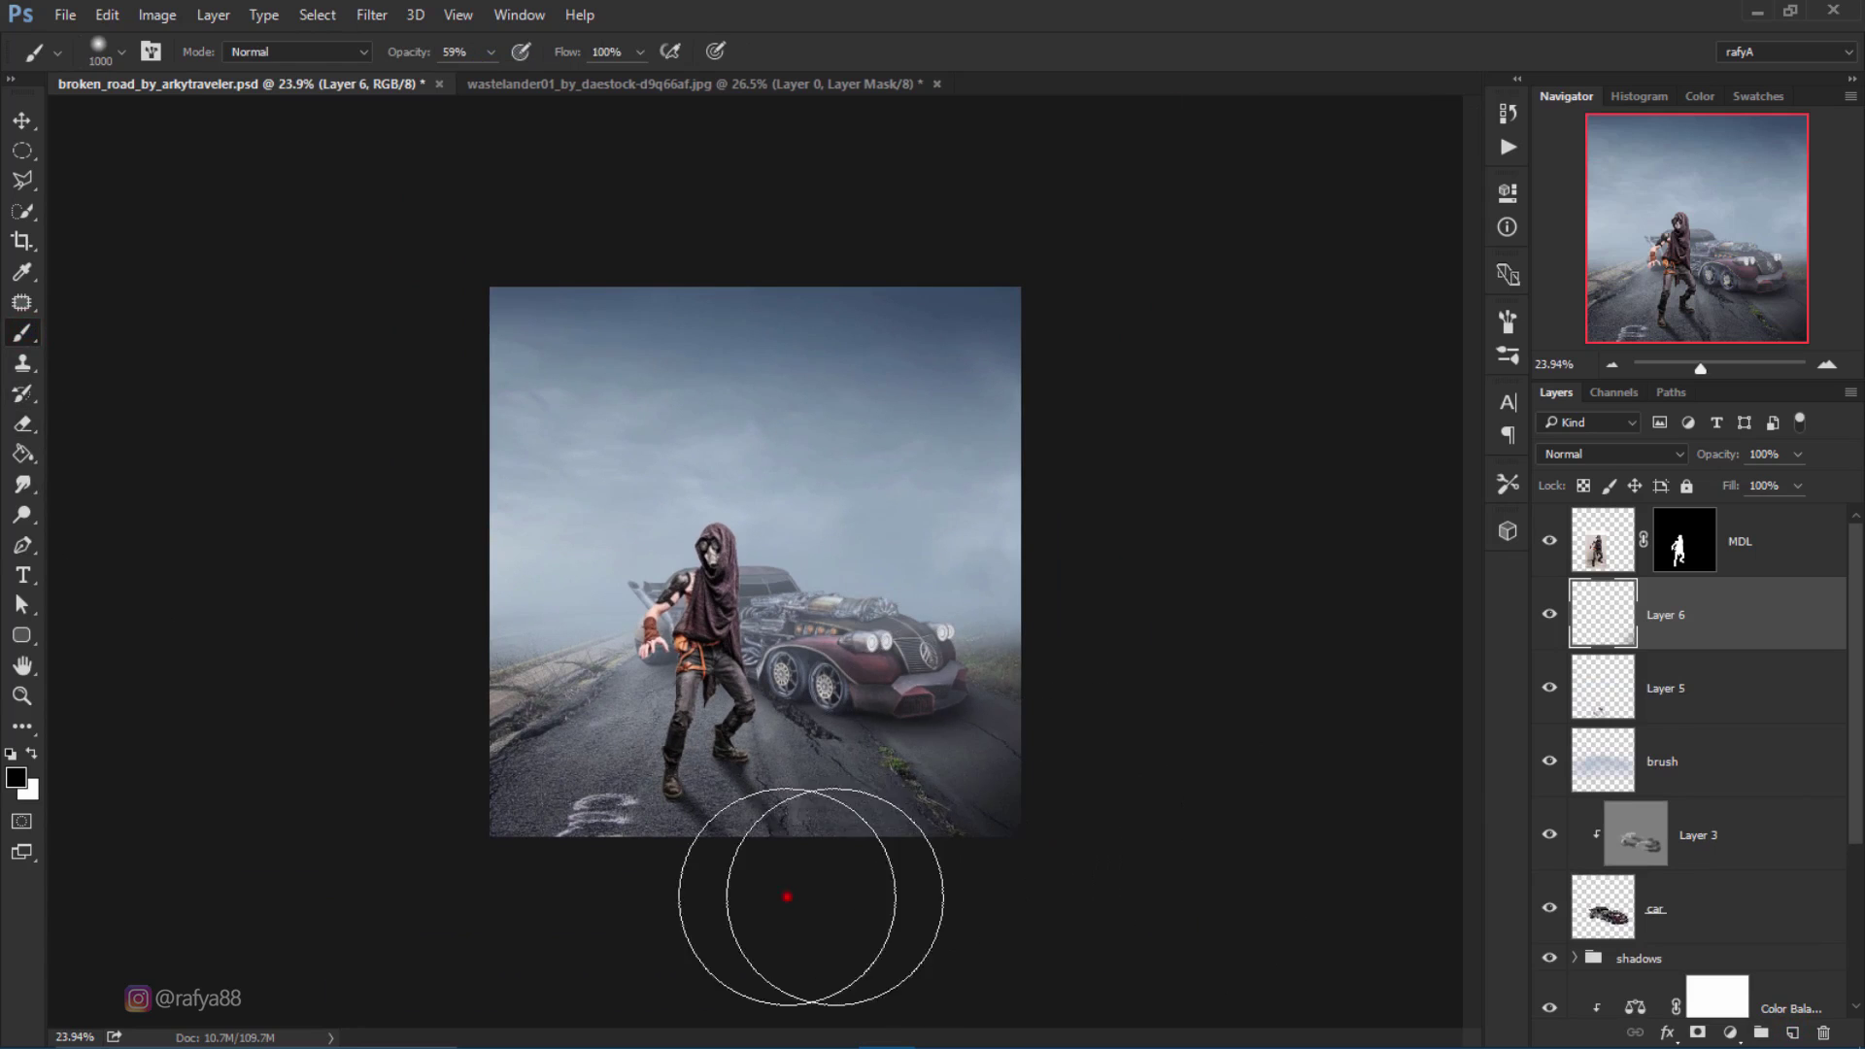
{"action": "left_click", "coordinate": [616, 916]}
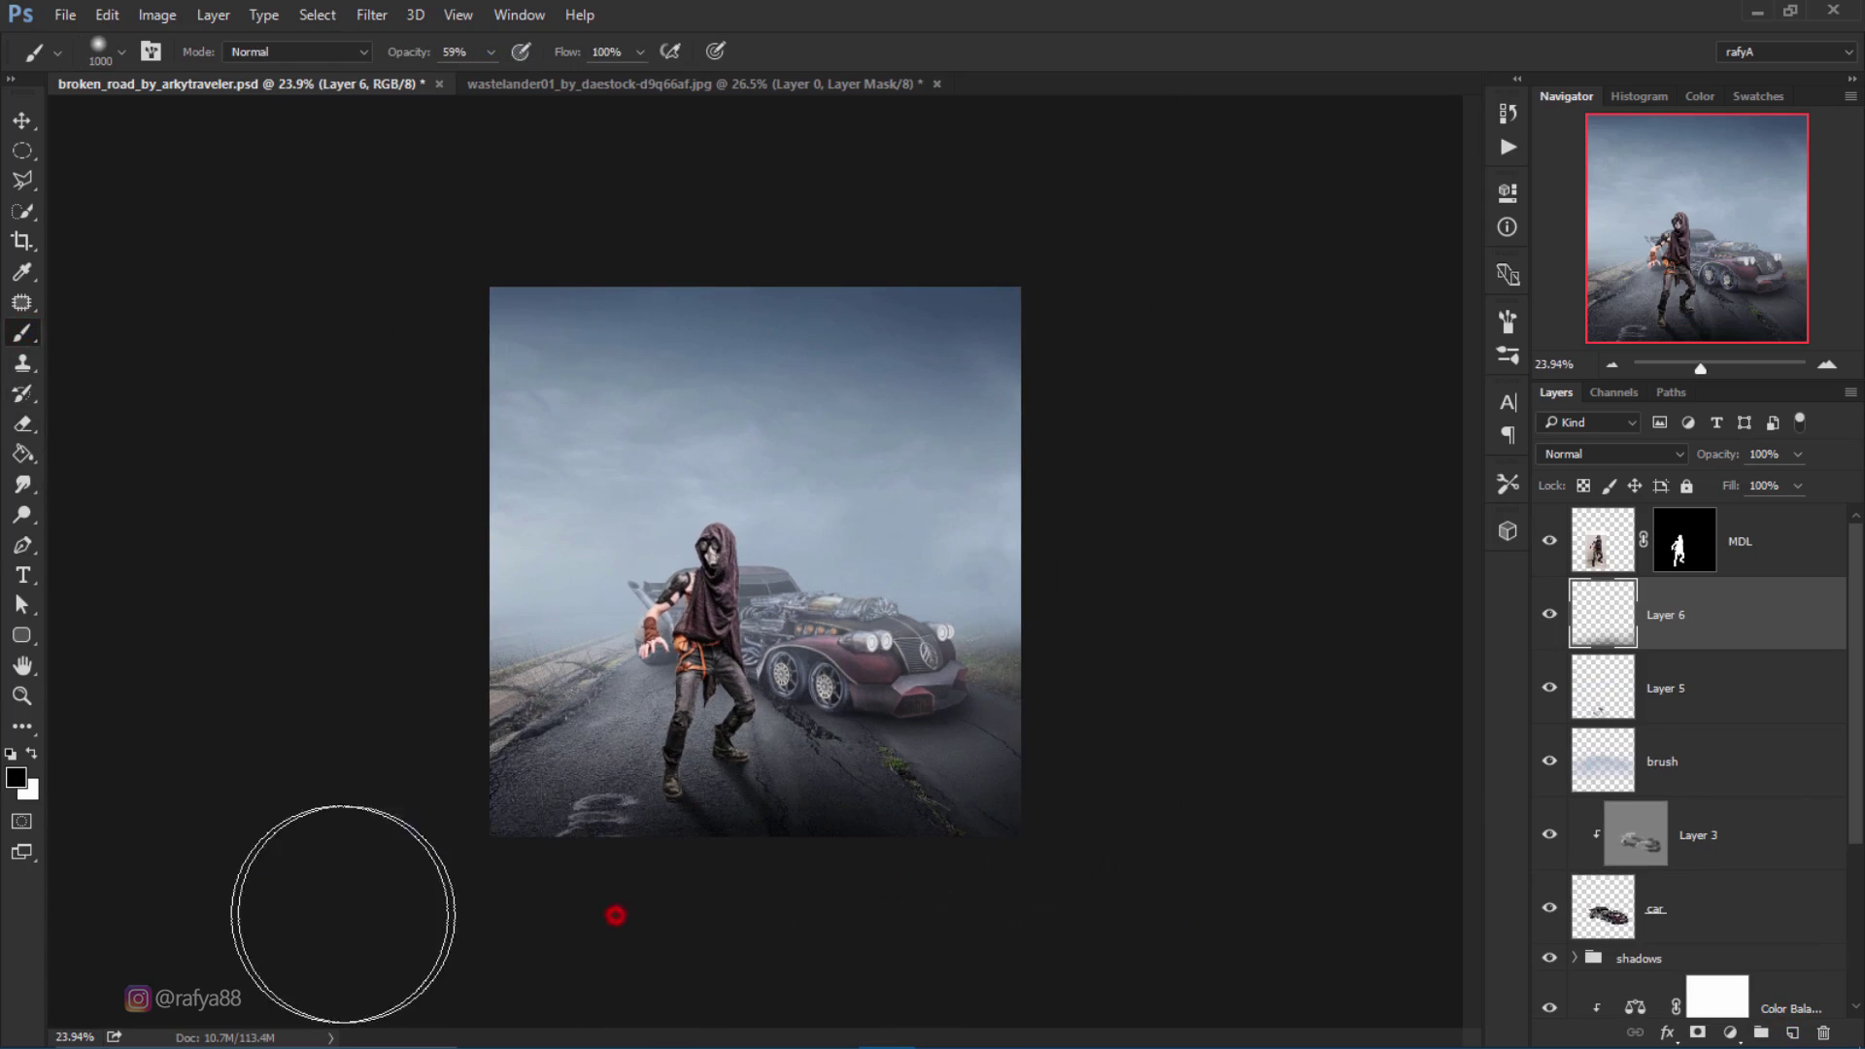
{"action": "left_click", "coordinate": [874, 904]}
{"action": "left_click", "coordinate": [1096, 928]}
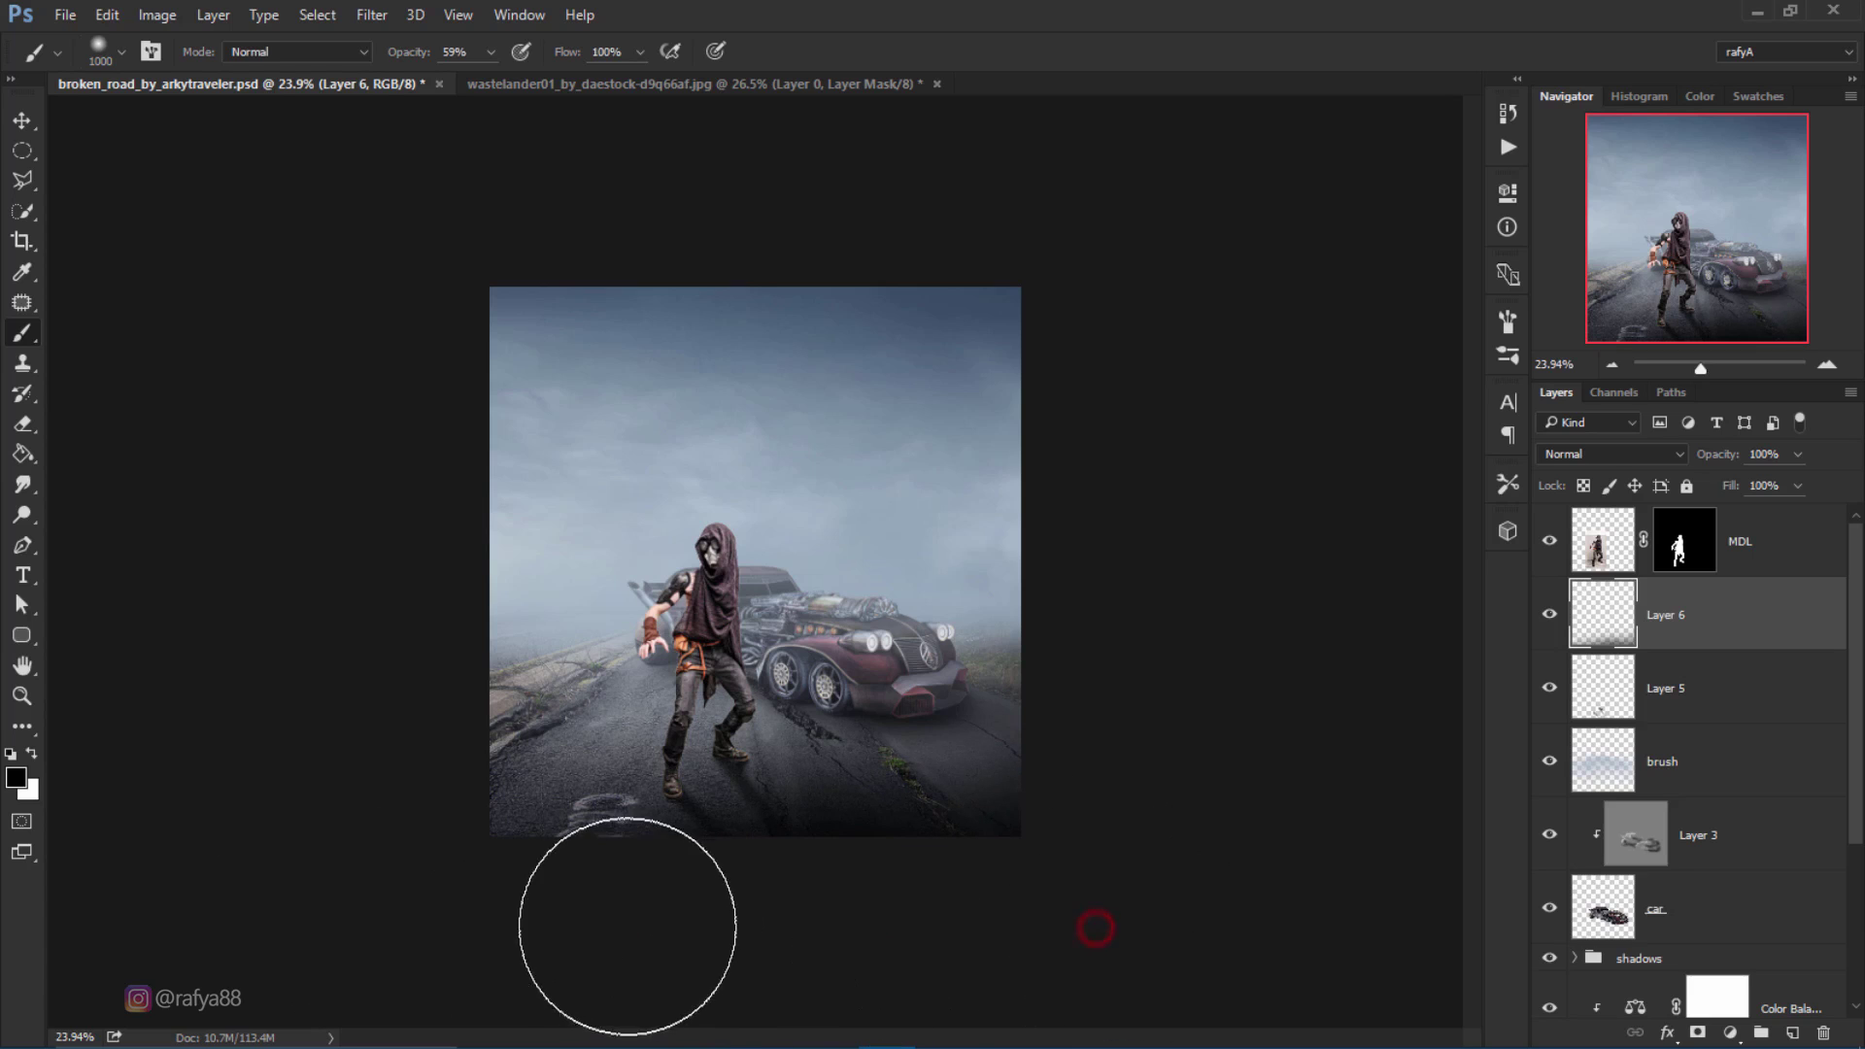
{"action": "left_click", "coordinate": [621, 923]}
{"action": "left_click", "coordinate": [479, 919]}
{"action": "scroll", "coordinate": [766, 680], "scroll_direction": "up", "scroll_amount": 5}
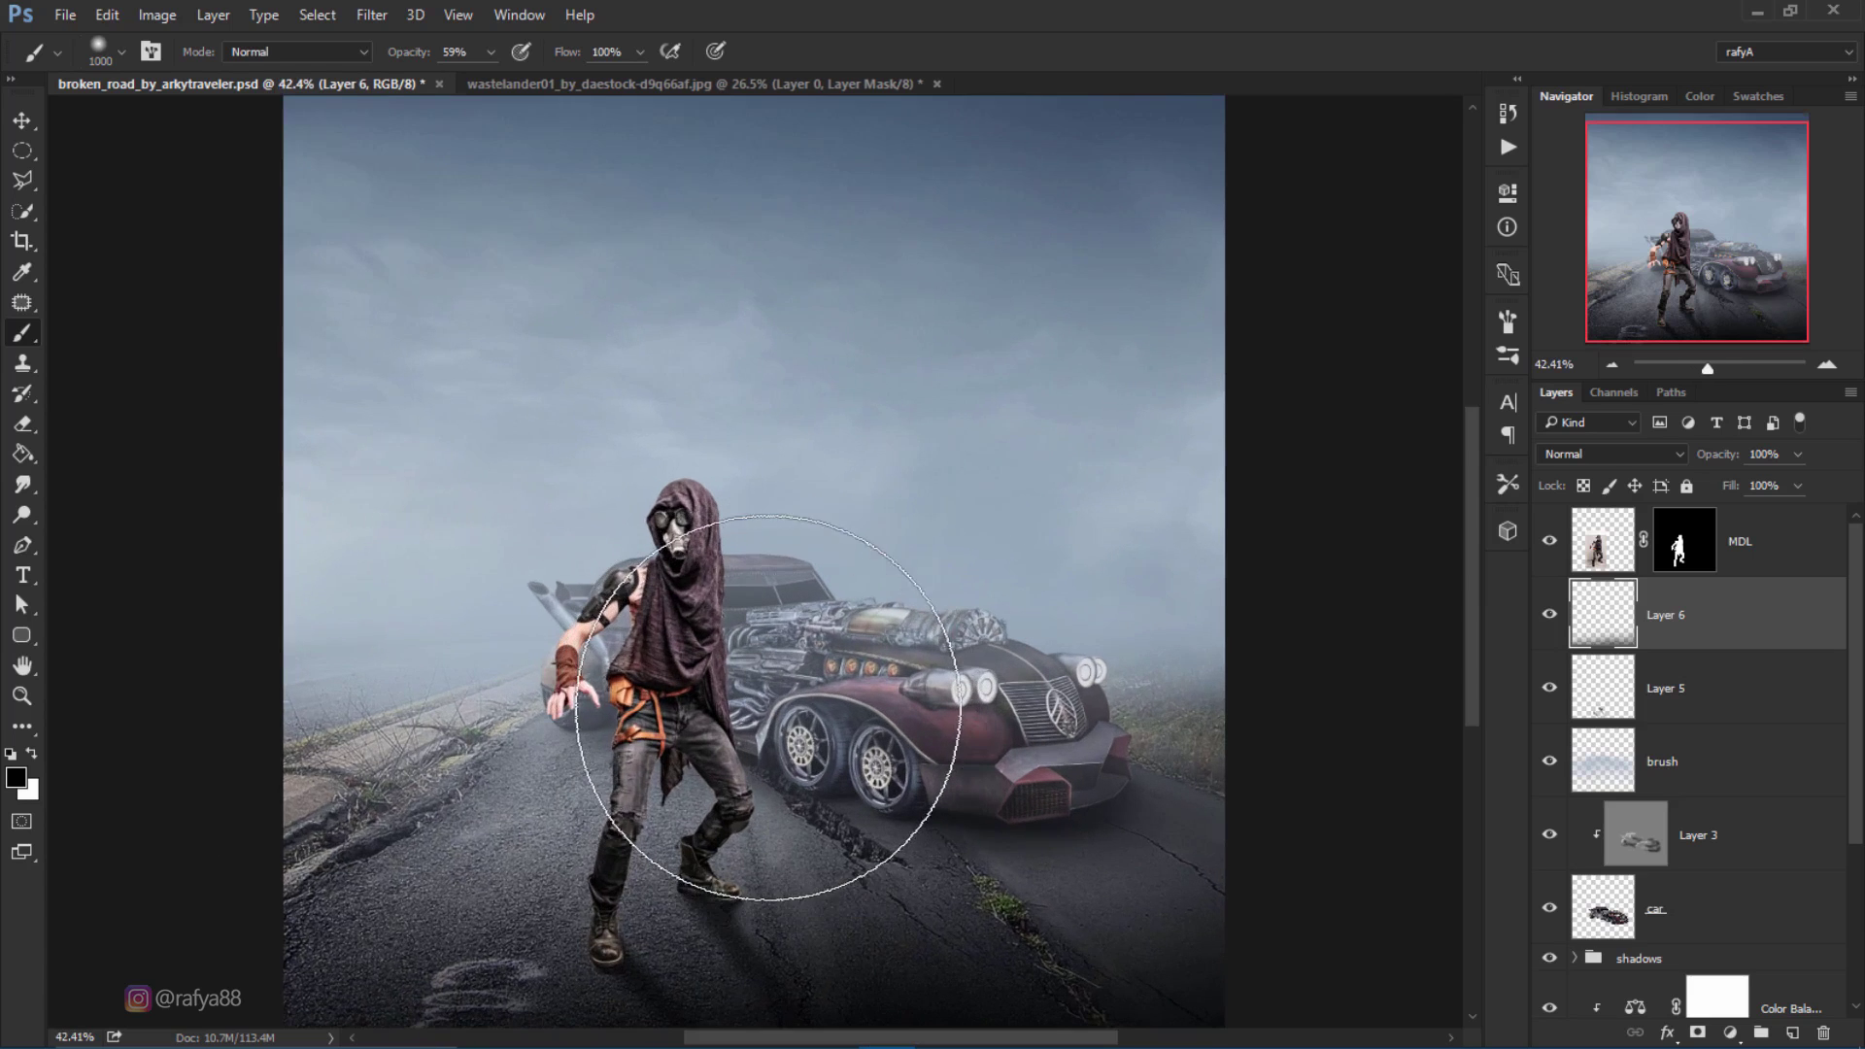
{"action": "scroll", "coordinate": [765, 708], "scroll_direction": "down", "scroll_amount": 2}
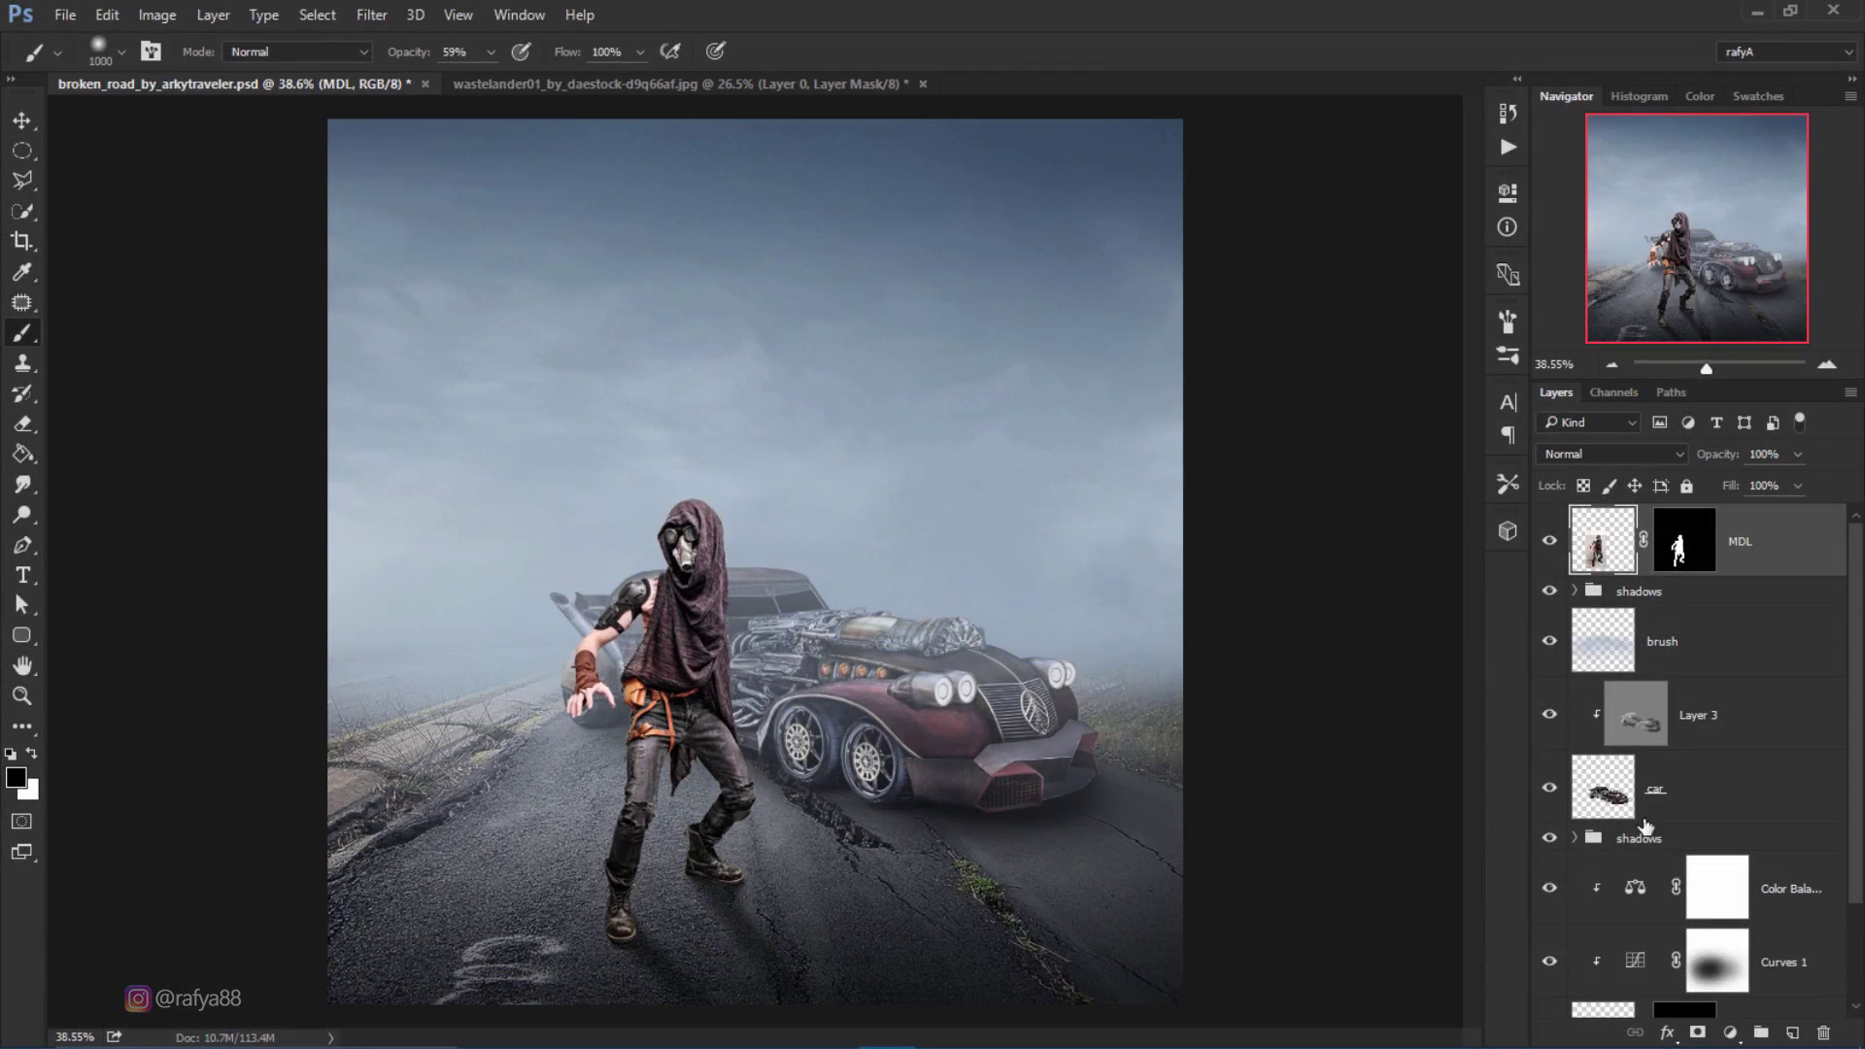
Step: Add a Curves layer clipped to MDL, set to Multiply at 72% opacity
{"action": "left_click", "coordinate": [1730, 1033]}
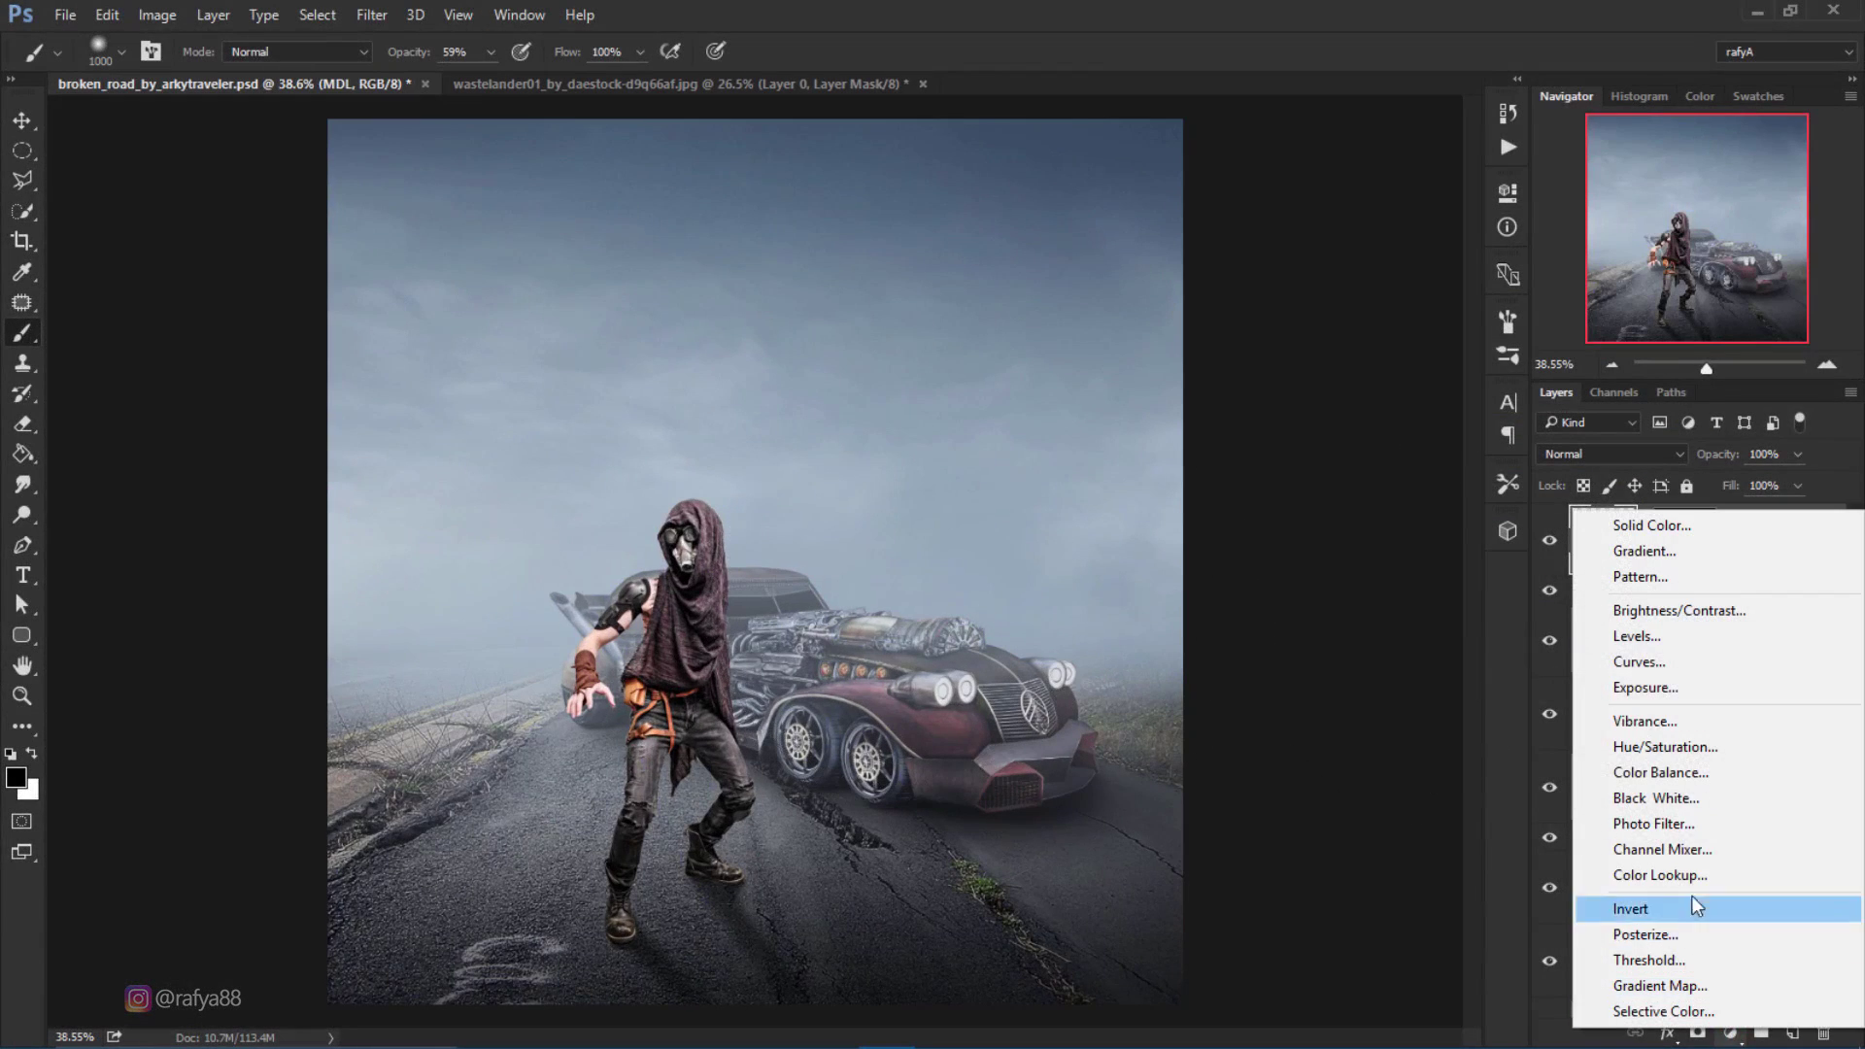
{"action": "left_click", "coordinate": [1713, 661]}
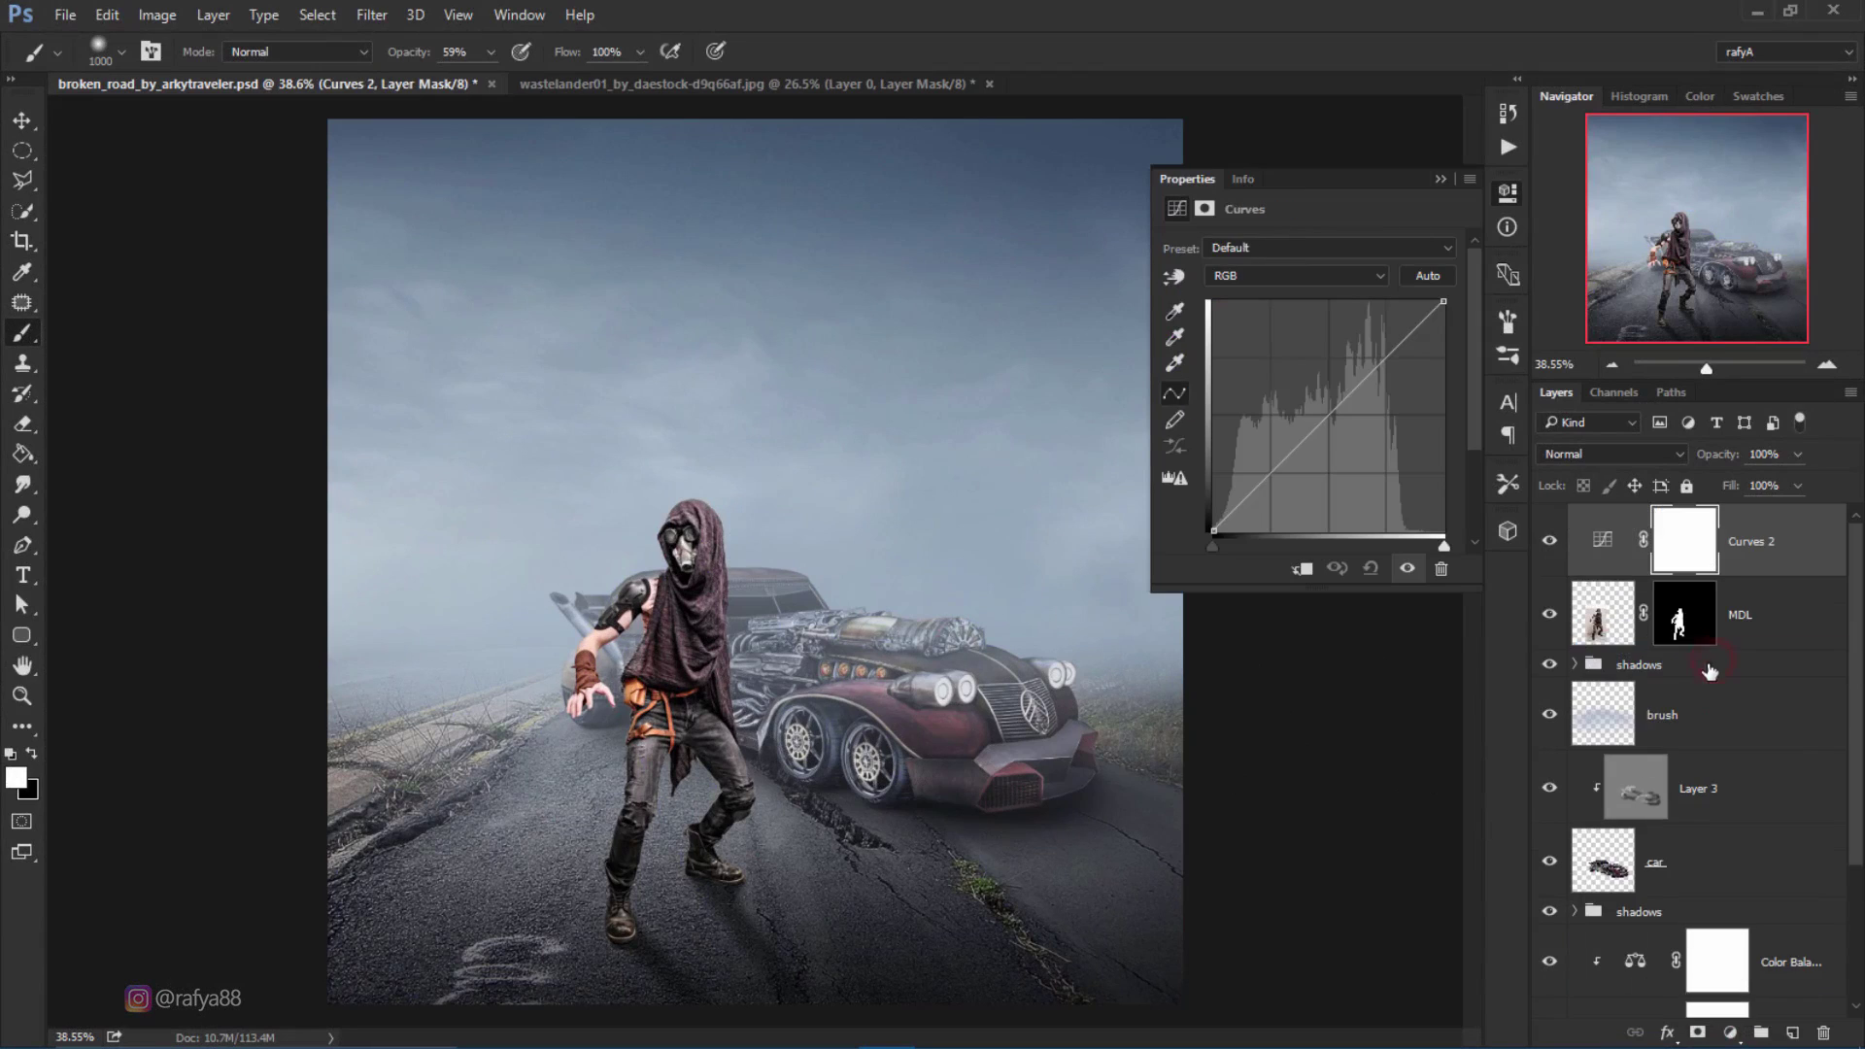
{"action": "left_click", "coordinate": [1301, 571]}
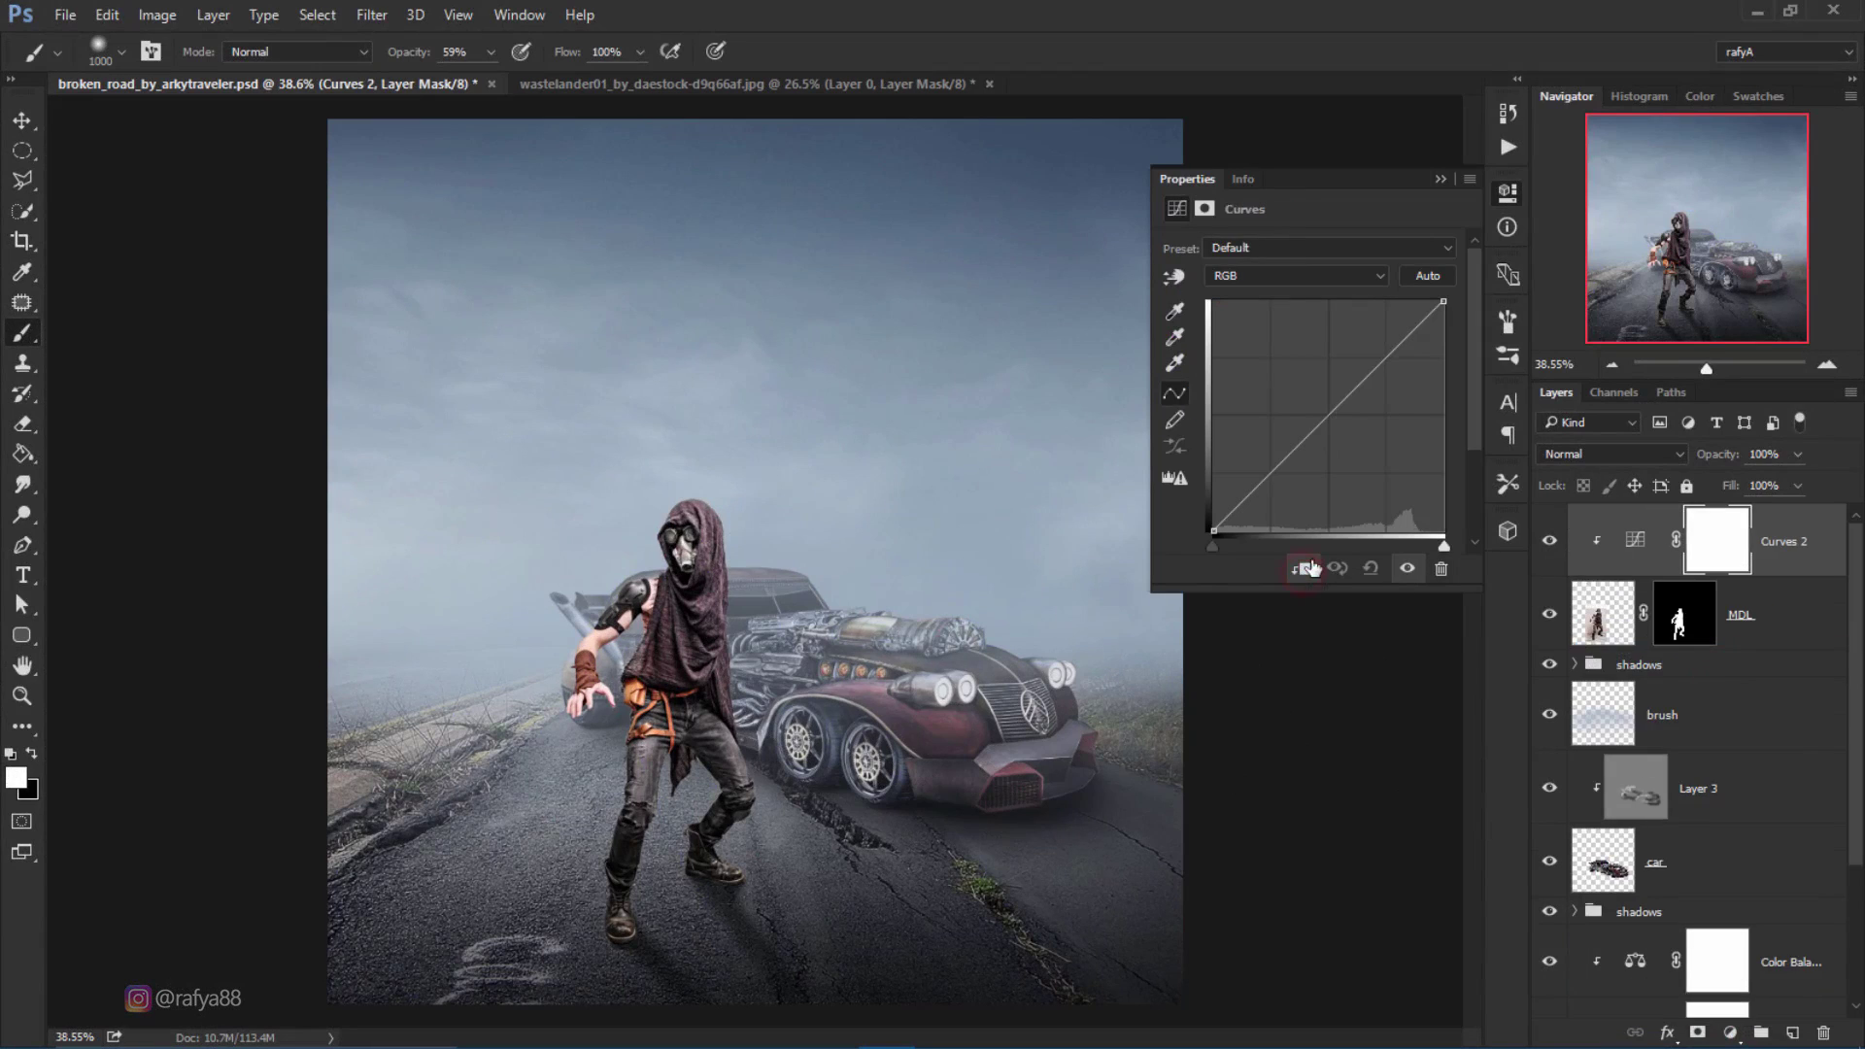
{"action": "left_click", "coordinate": [1444, 182]}
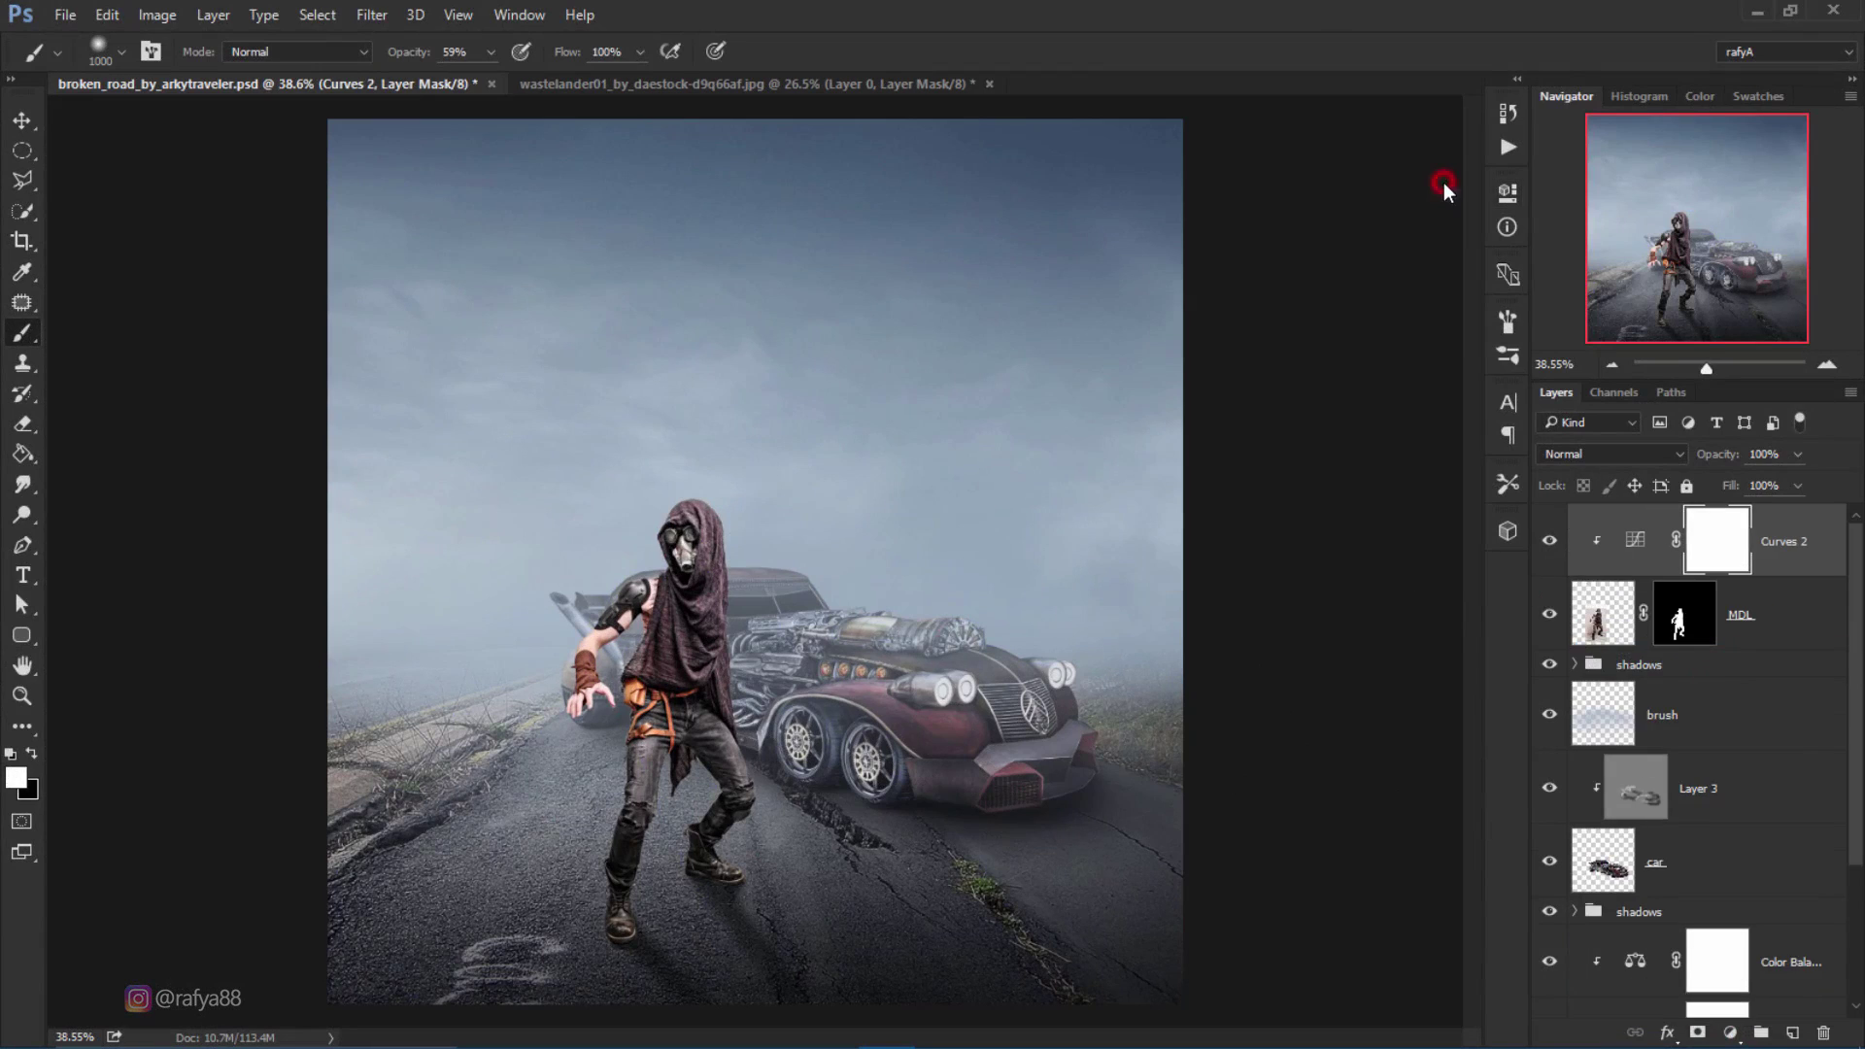
{"action": "left_click", "coordinate": [1577, 454]}
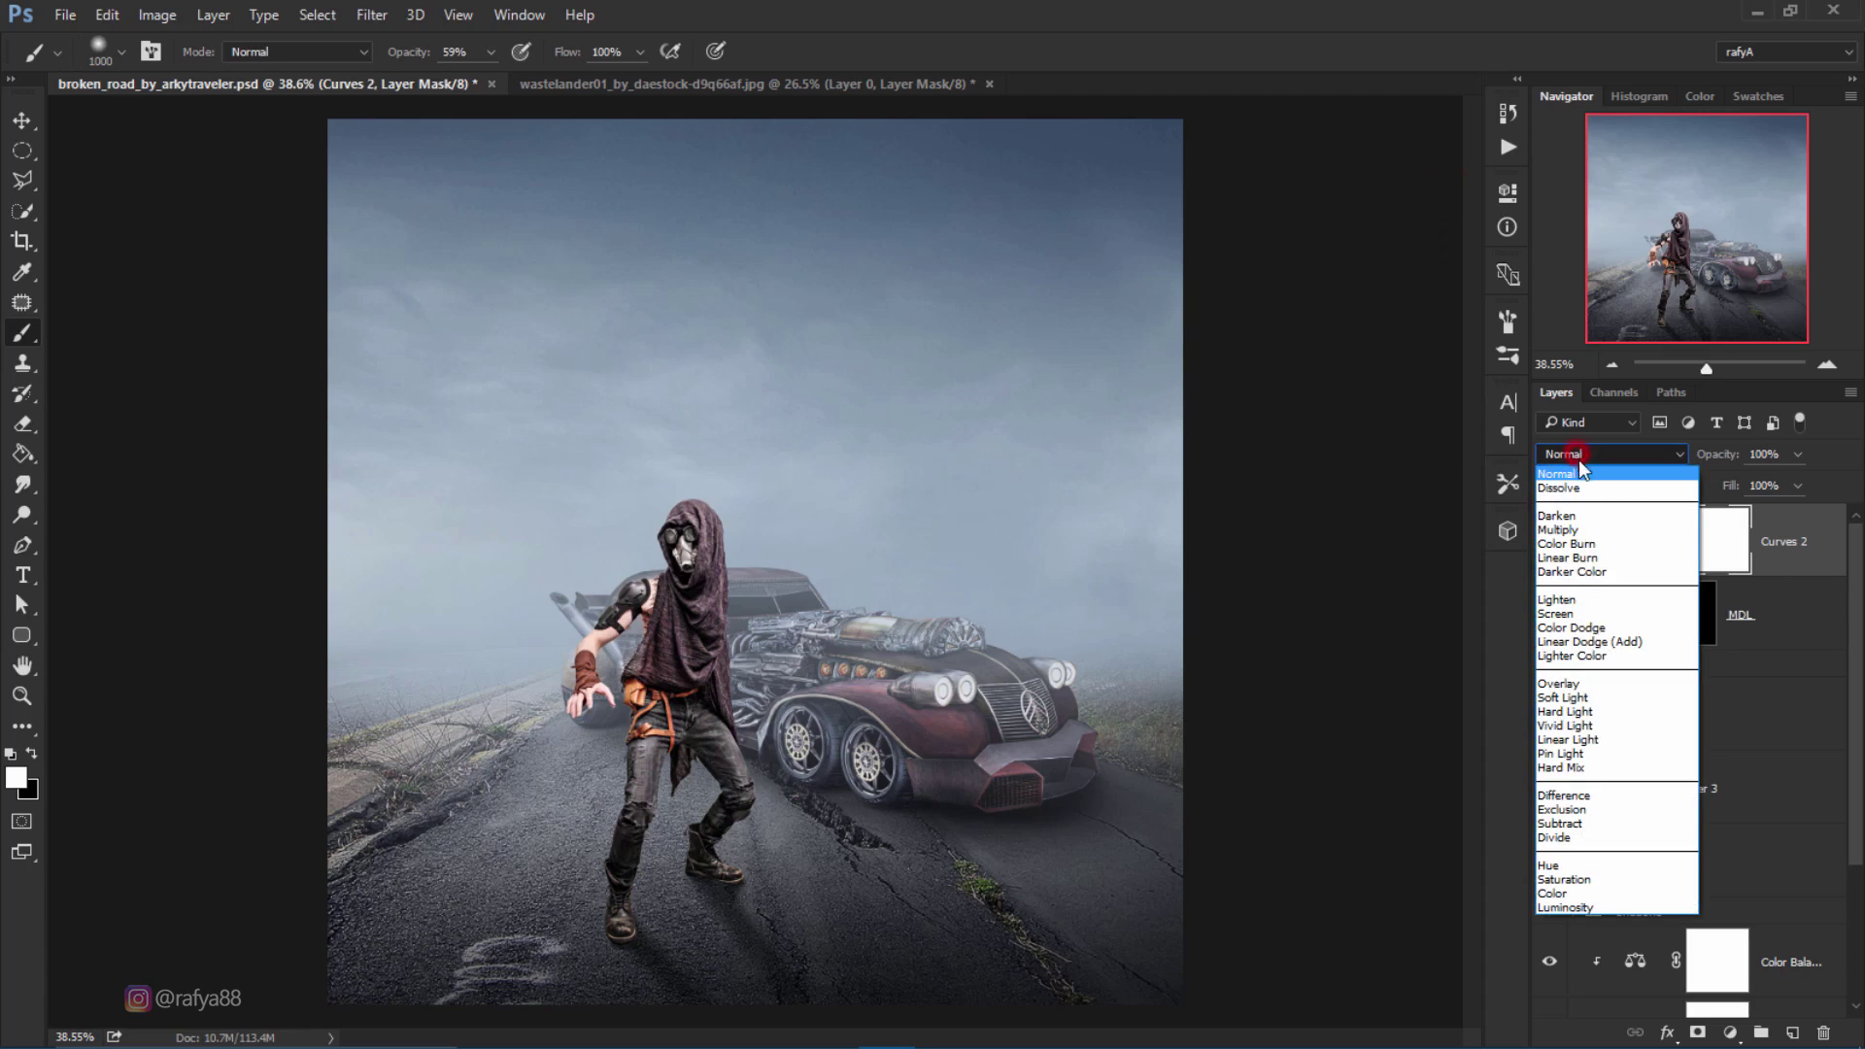
{"action": "left_click", "coordinate": [1600, 530]}
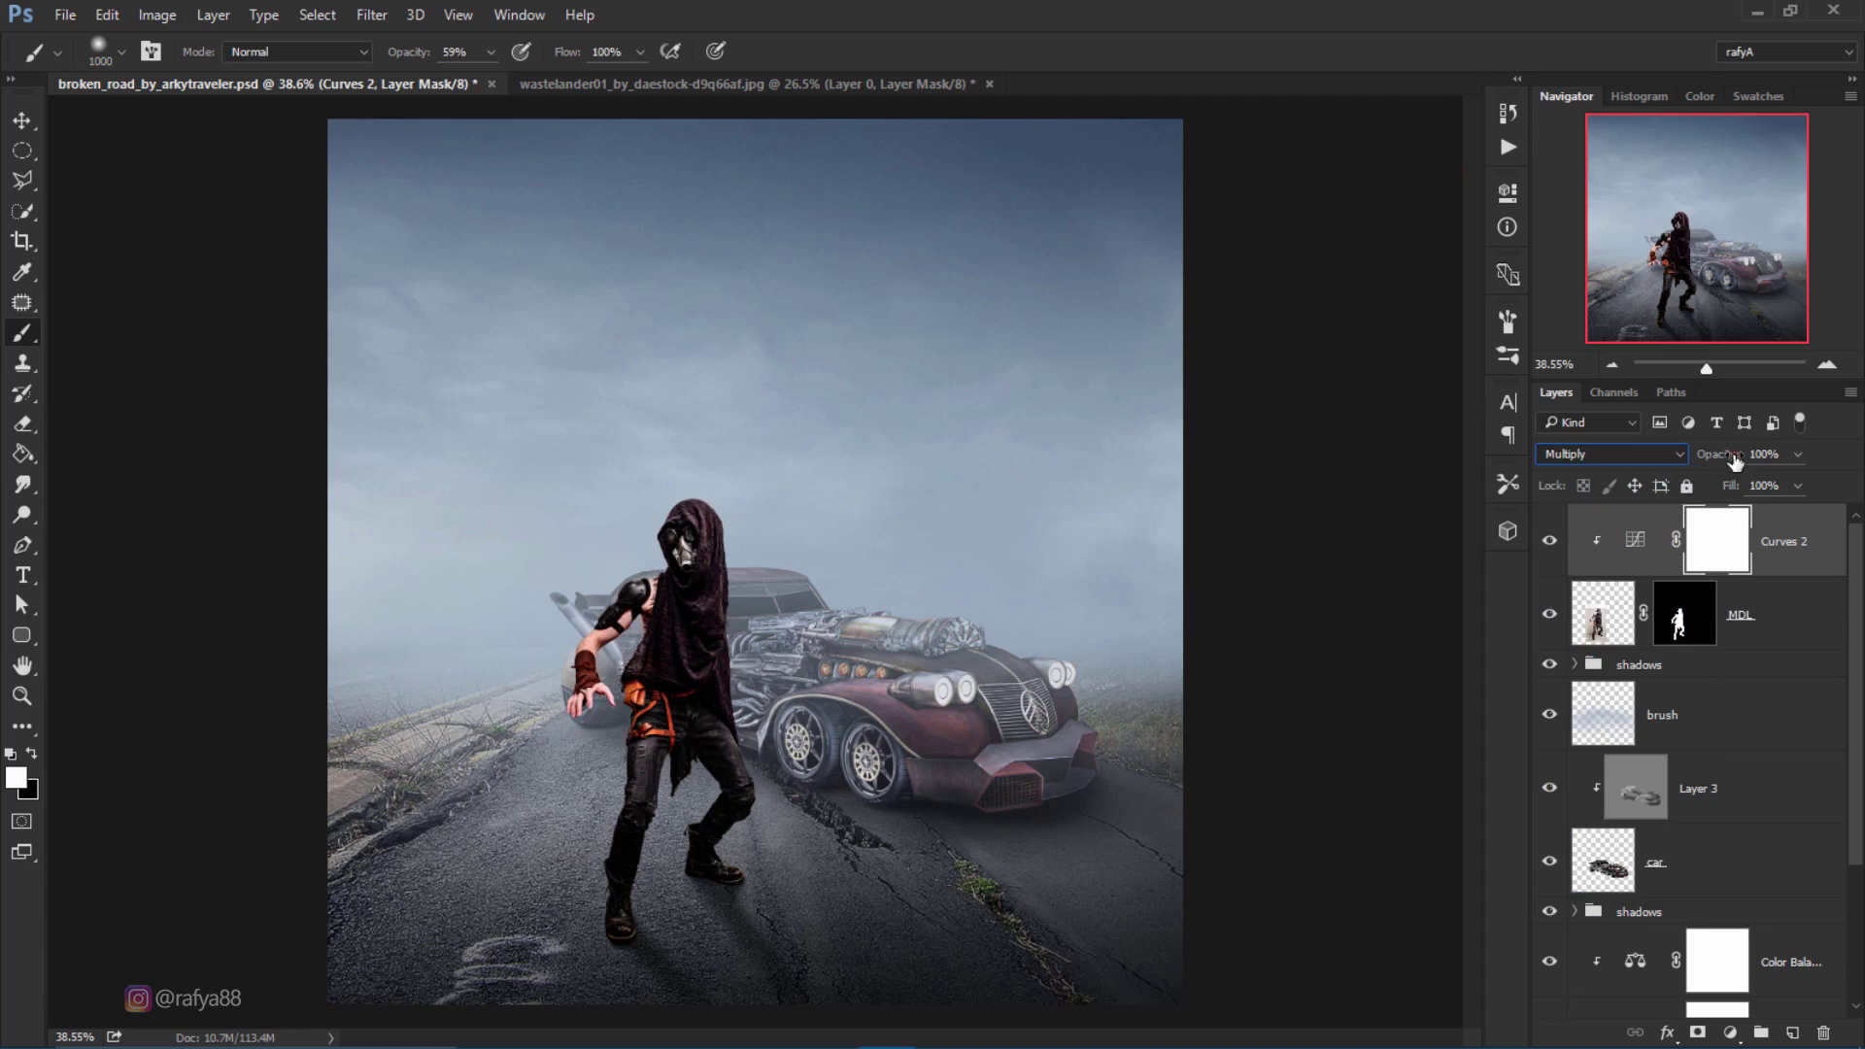
{"action": "left_click_drag", "start_coordinate": [1733, 455], "coordinate": [1701, 461]}
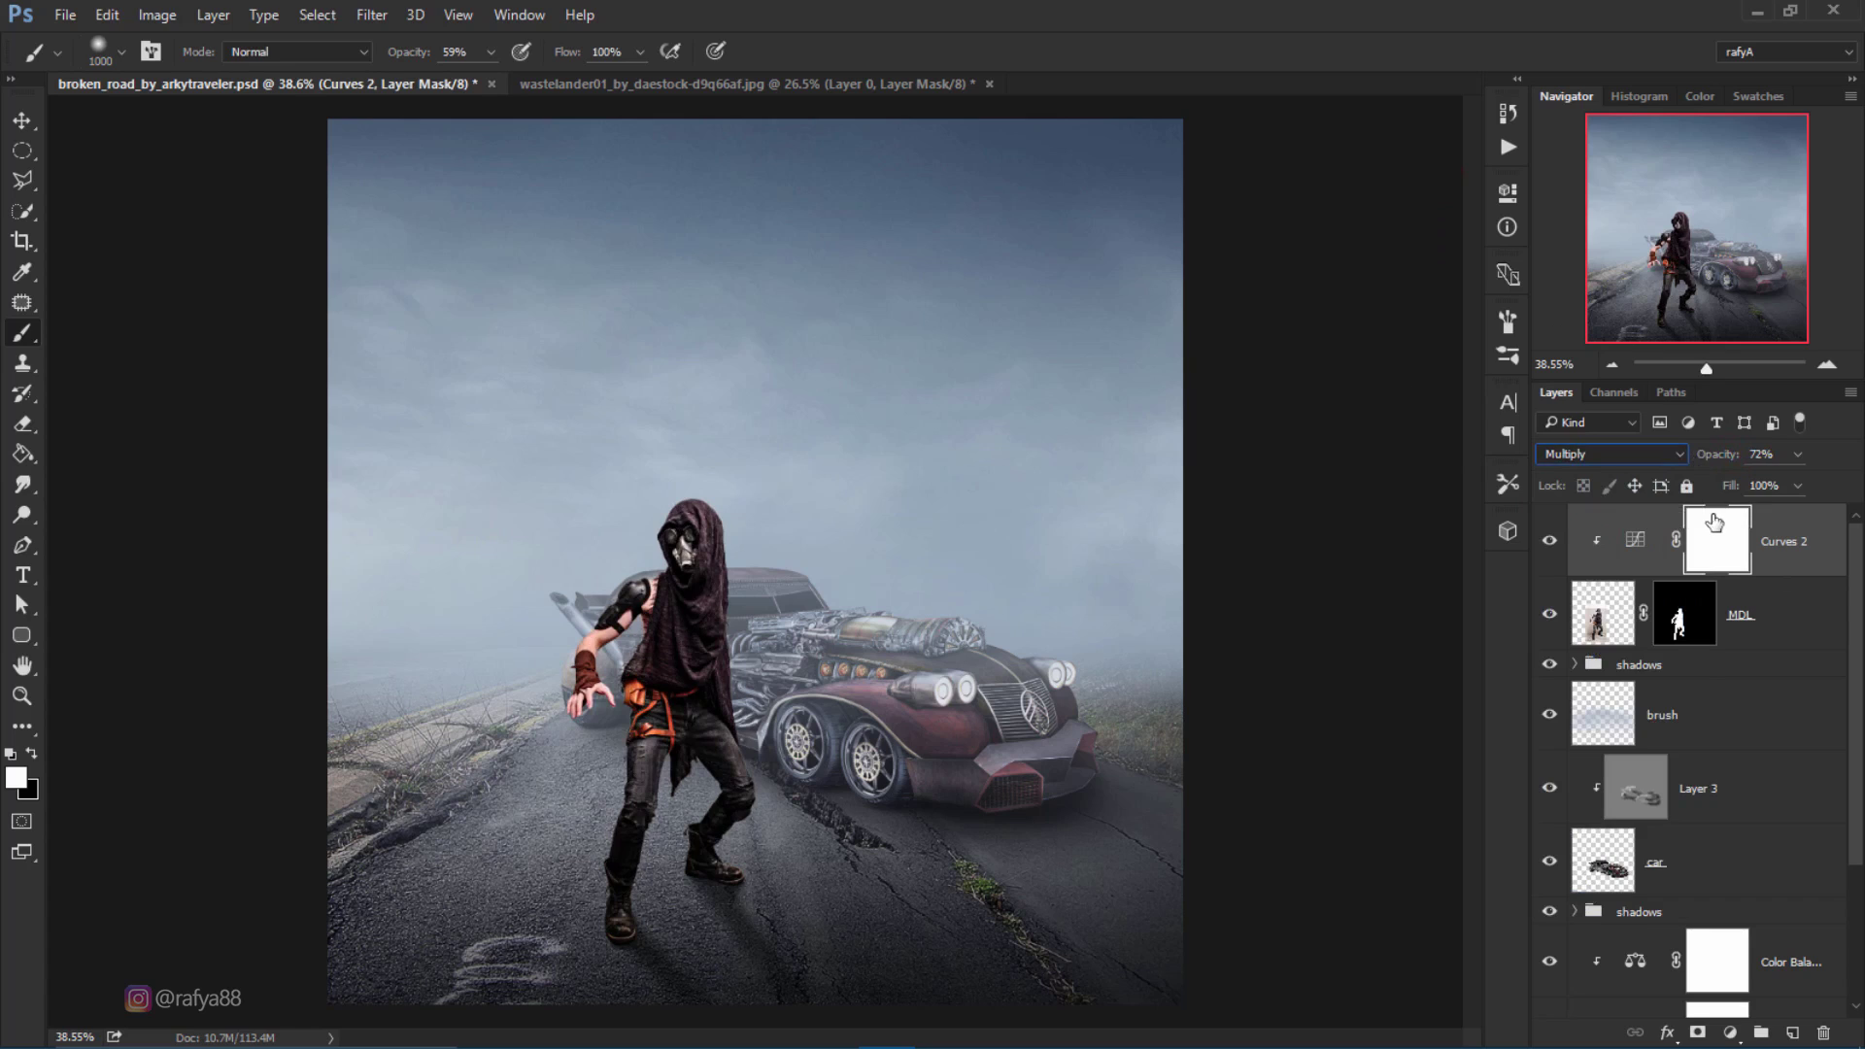
Step: Invert the Curves mask to black and set up a white 100 px brush
{"action": "key", "text": "ctrl+i"}
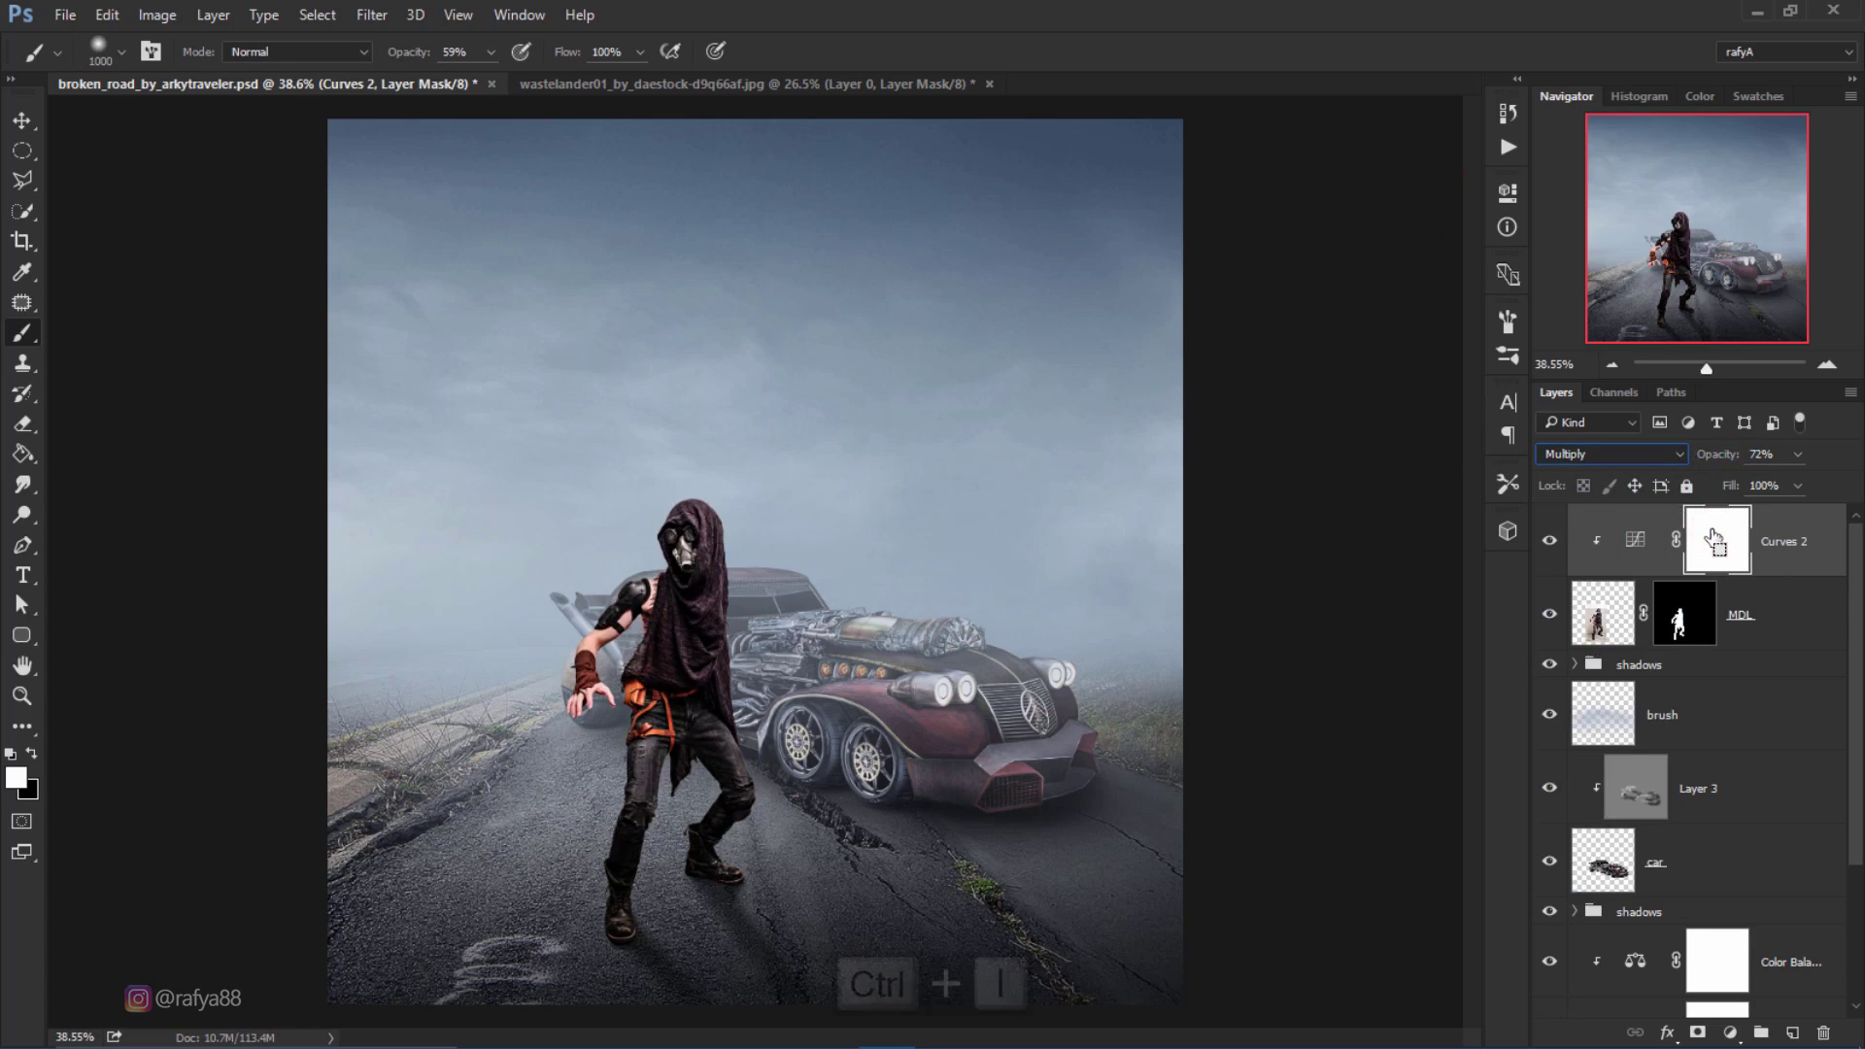
{"action": "left_click", "coordinate": [1713, 540]}
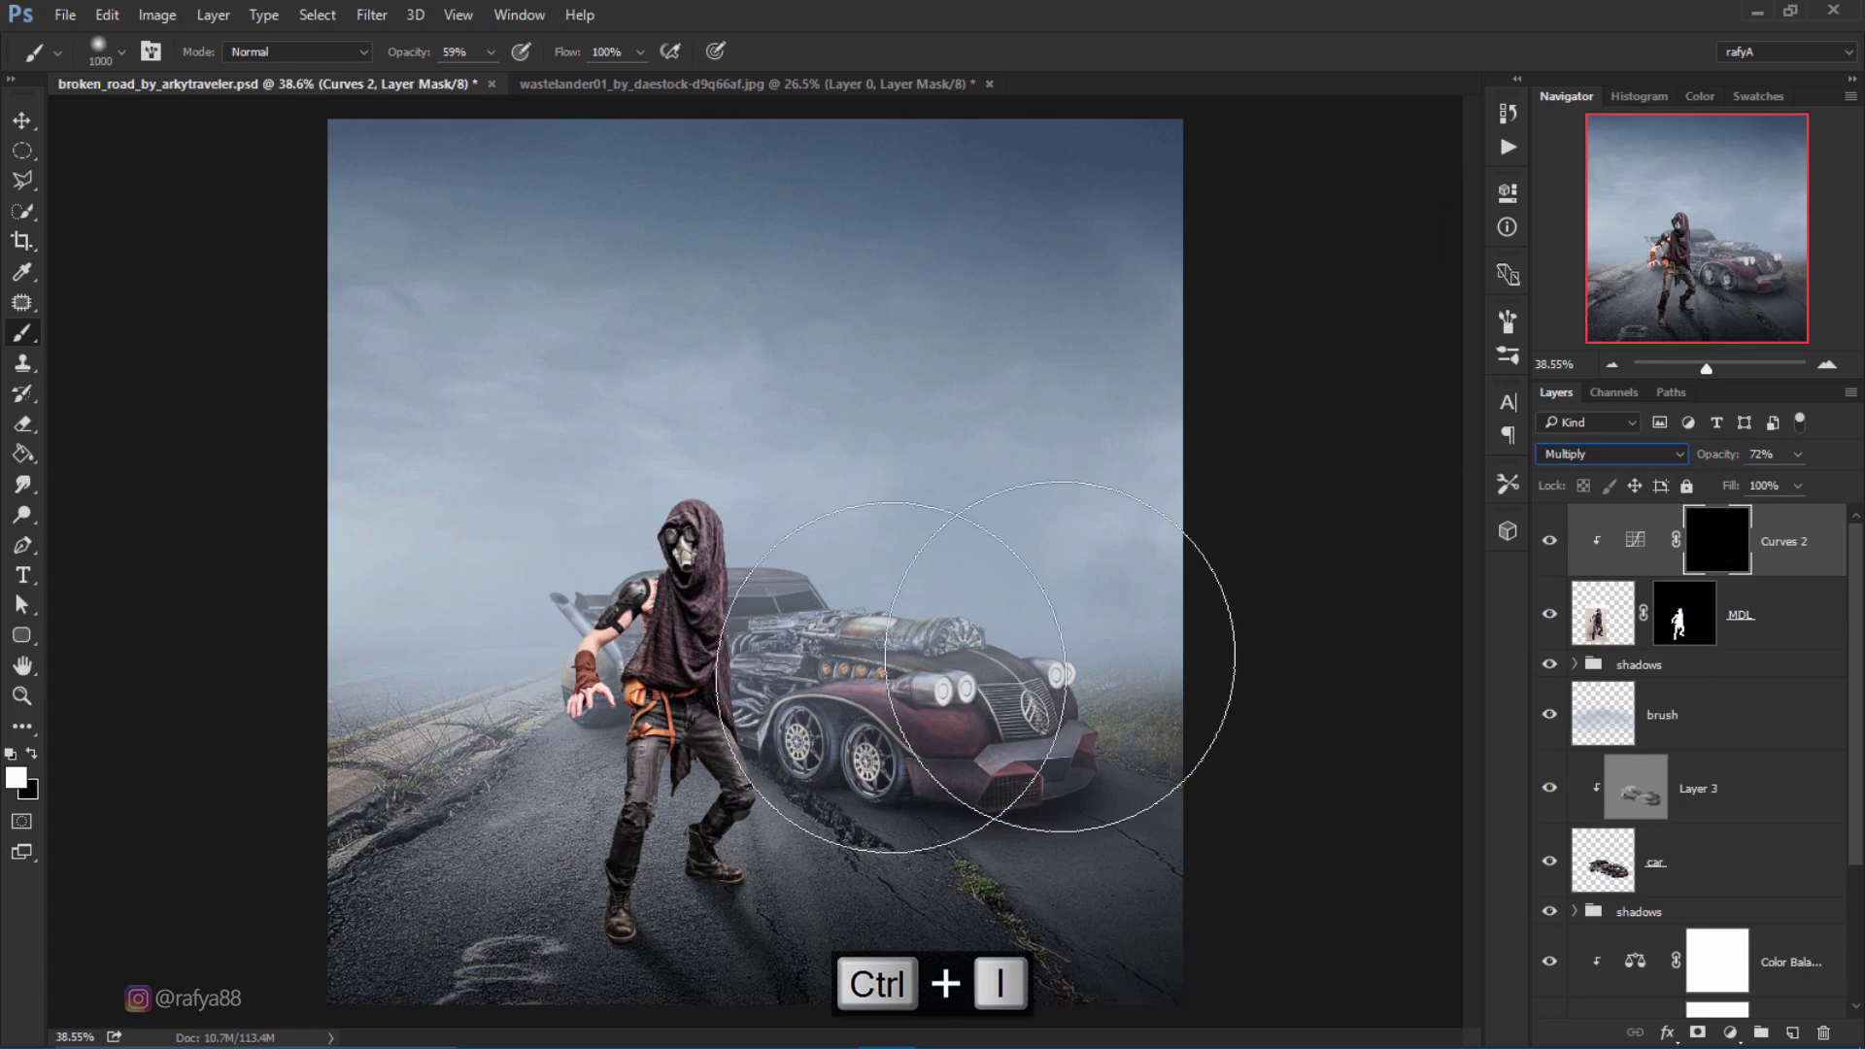
{"action": "left_click", "coordinate": [1825, 367]}
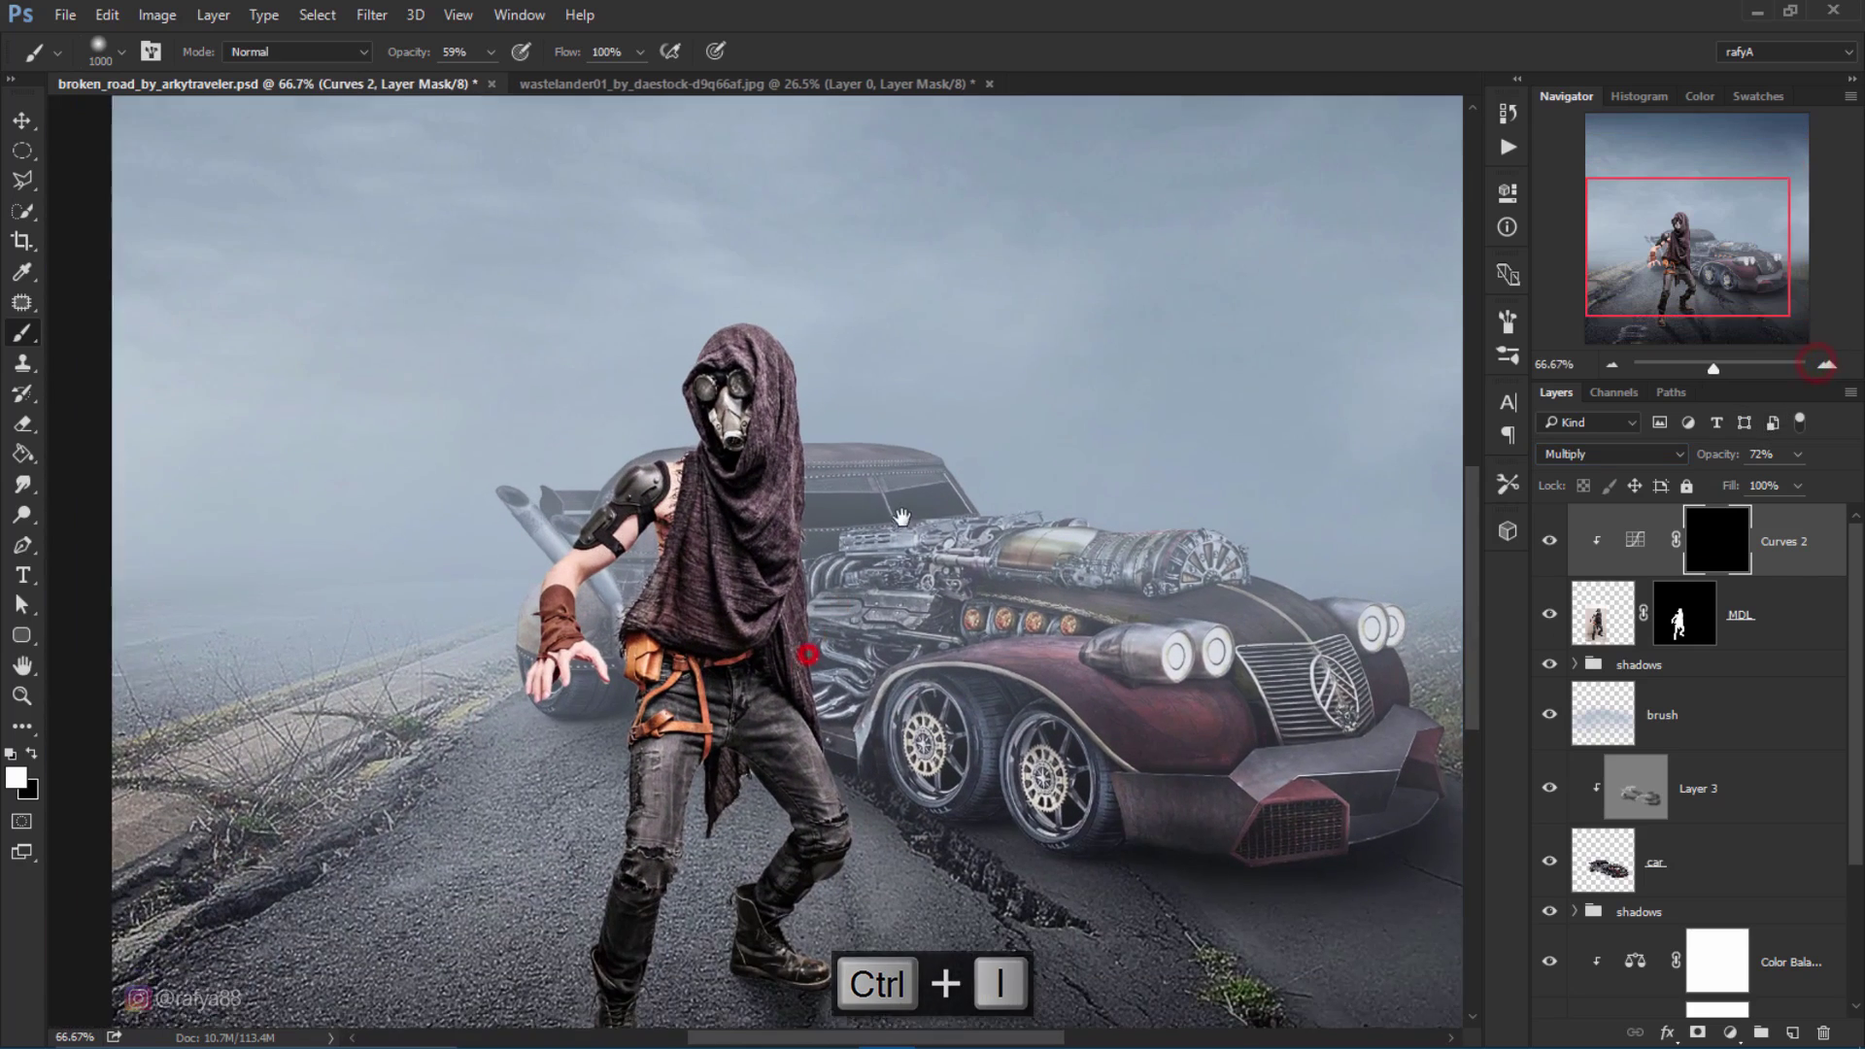
{"action": "left_click", "coordinate": [31, 755]}
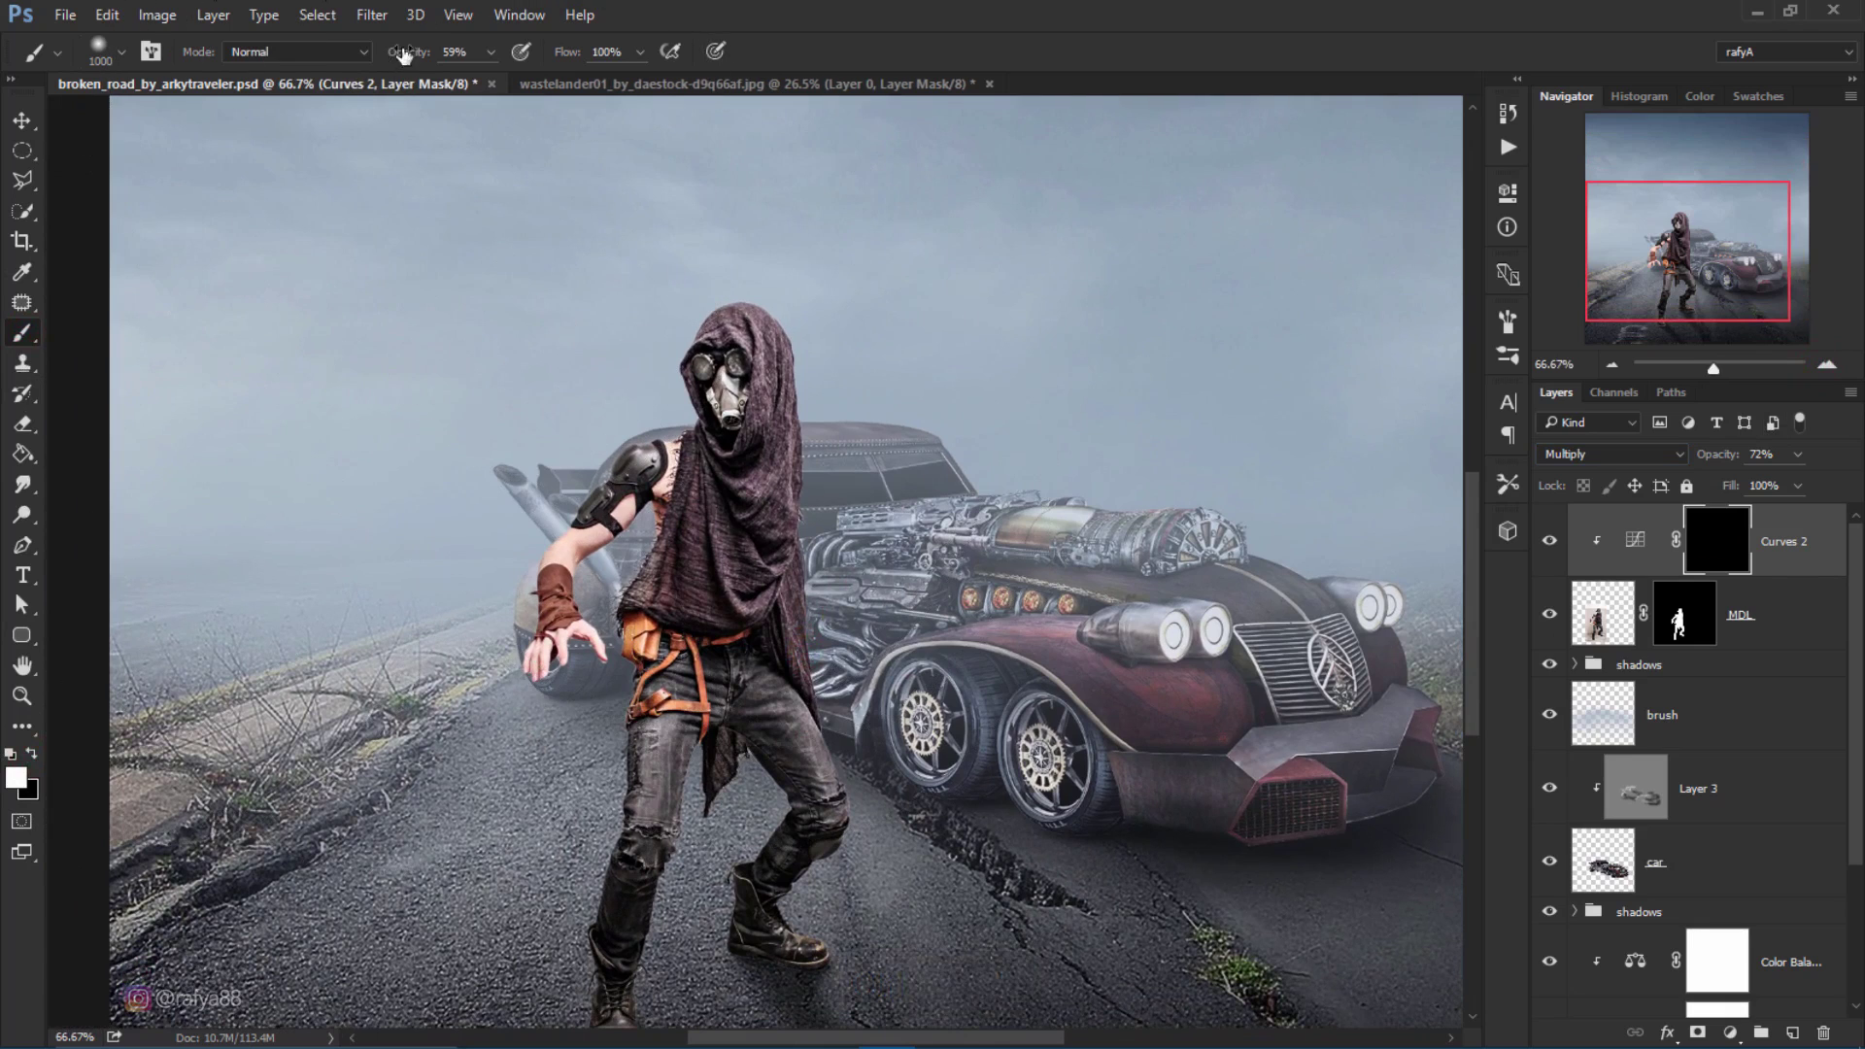
{"action": "key", "text": "Return"}
{"action": "key", "text": "bracketleft"}
{"action": "key", "text": "bracketleft"}
{"action": "key", "text": "bracketleft"}
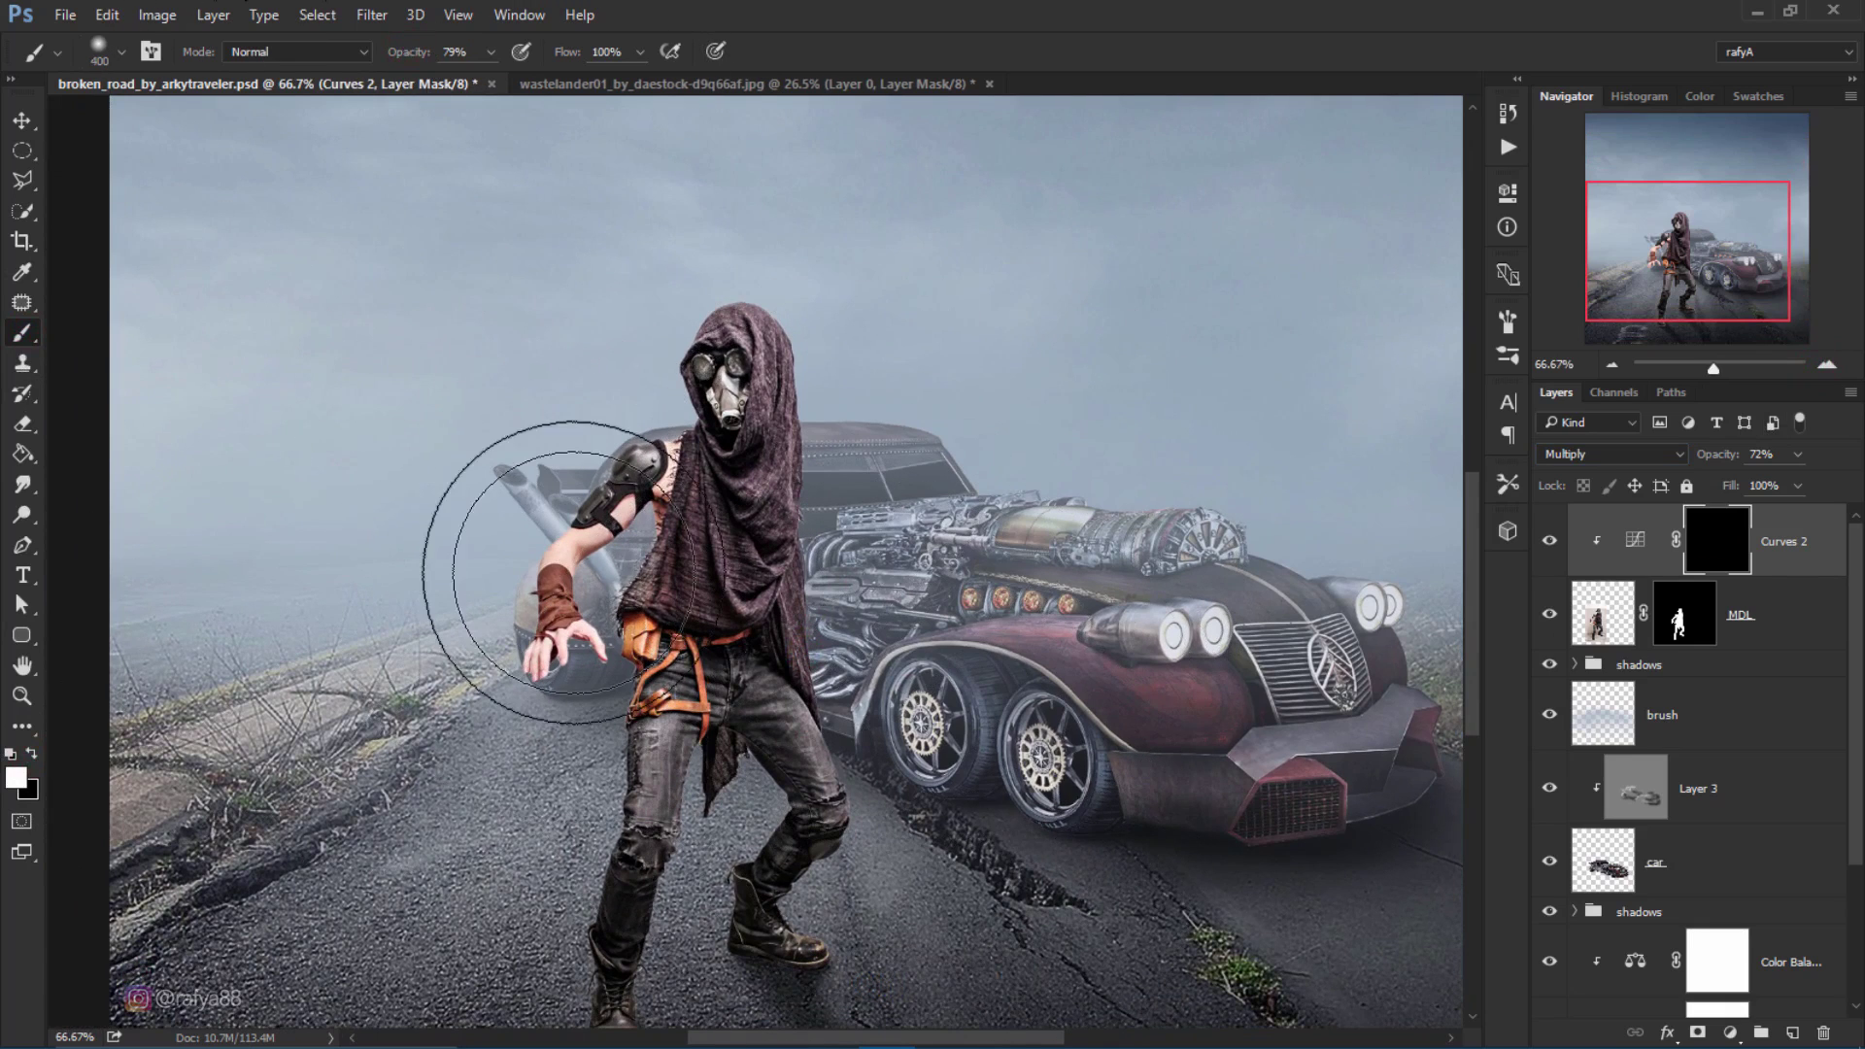
Step: Paint white on the mask over the upper arm and legs, then compare before and after
{"action": "mouse_move", "coordinate": [571, 665]}
{"action": "left_mouse_down"}
{"action": "mouse_move", "coordinate": [646, 502]}
{"action": "mouse_move", "coordinate": [601, 535]}
{"action": "left_mouse_up"}
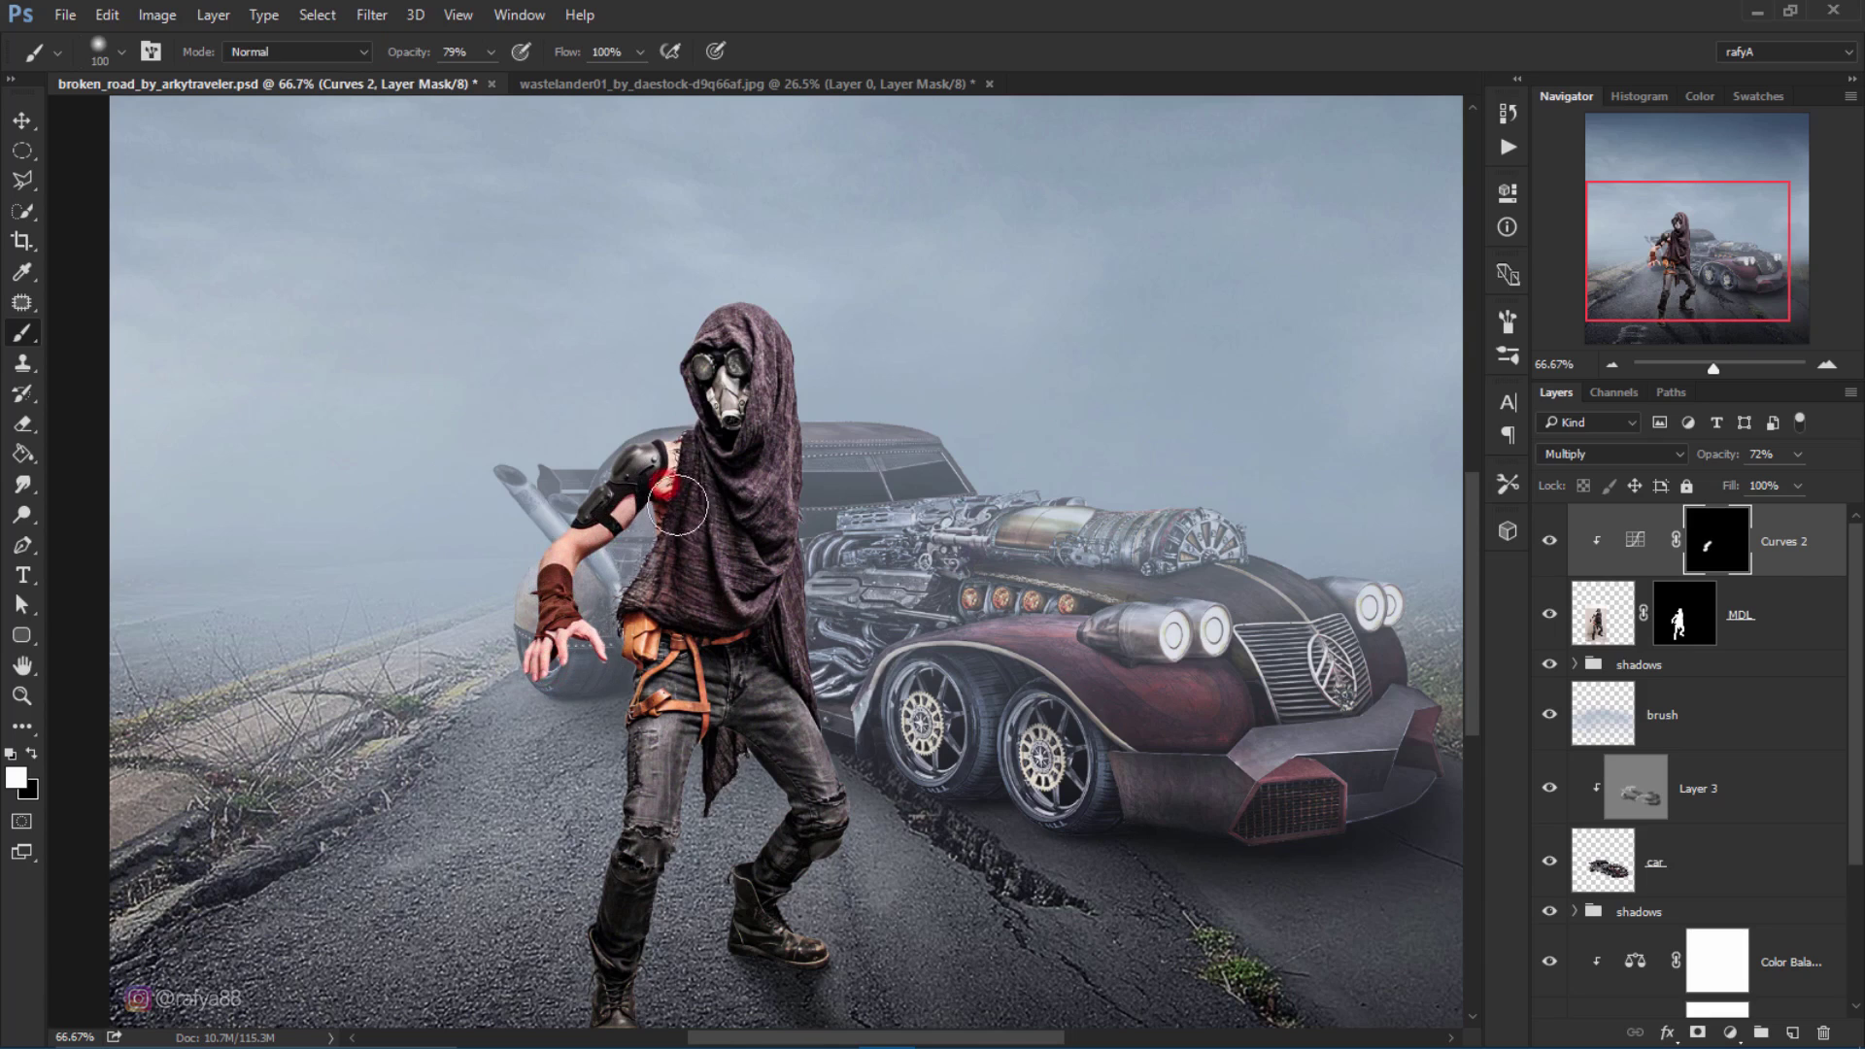
{"action": "left_click_drag", "start_coordinate": [736, 556], "coordinate": [815, 806]}
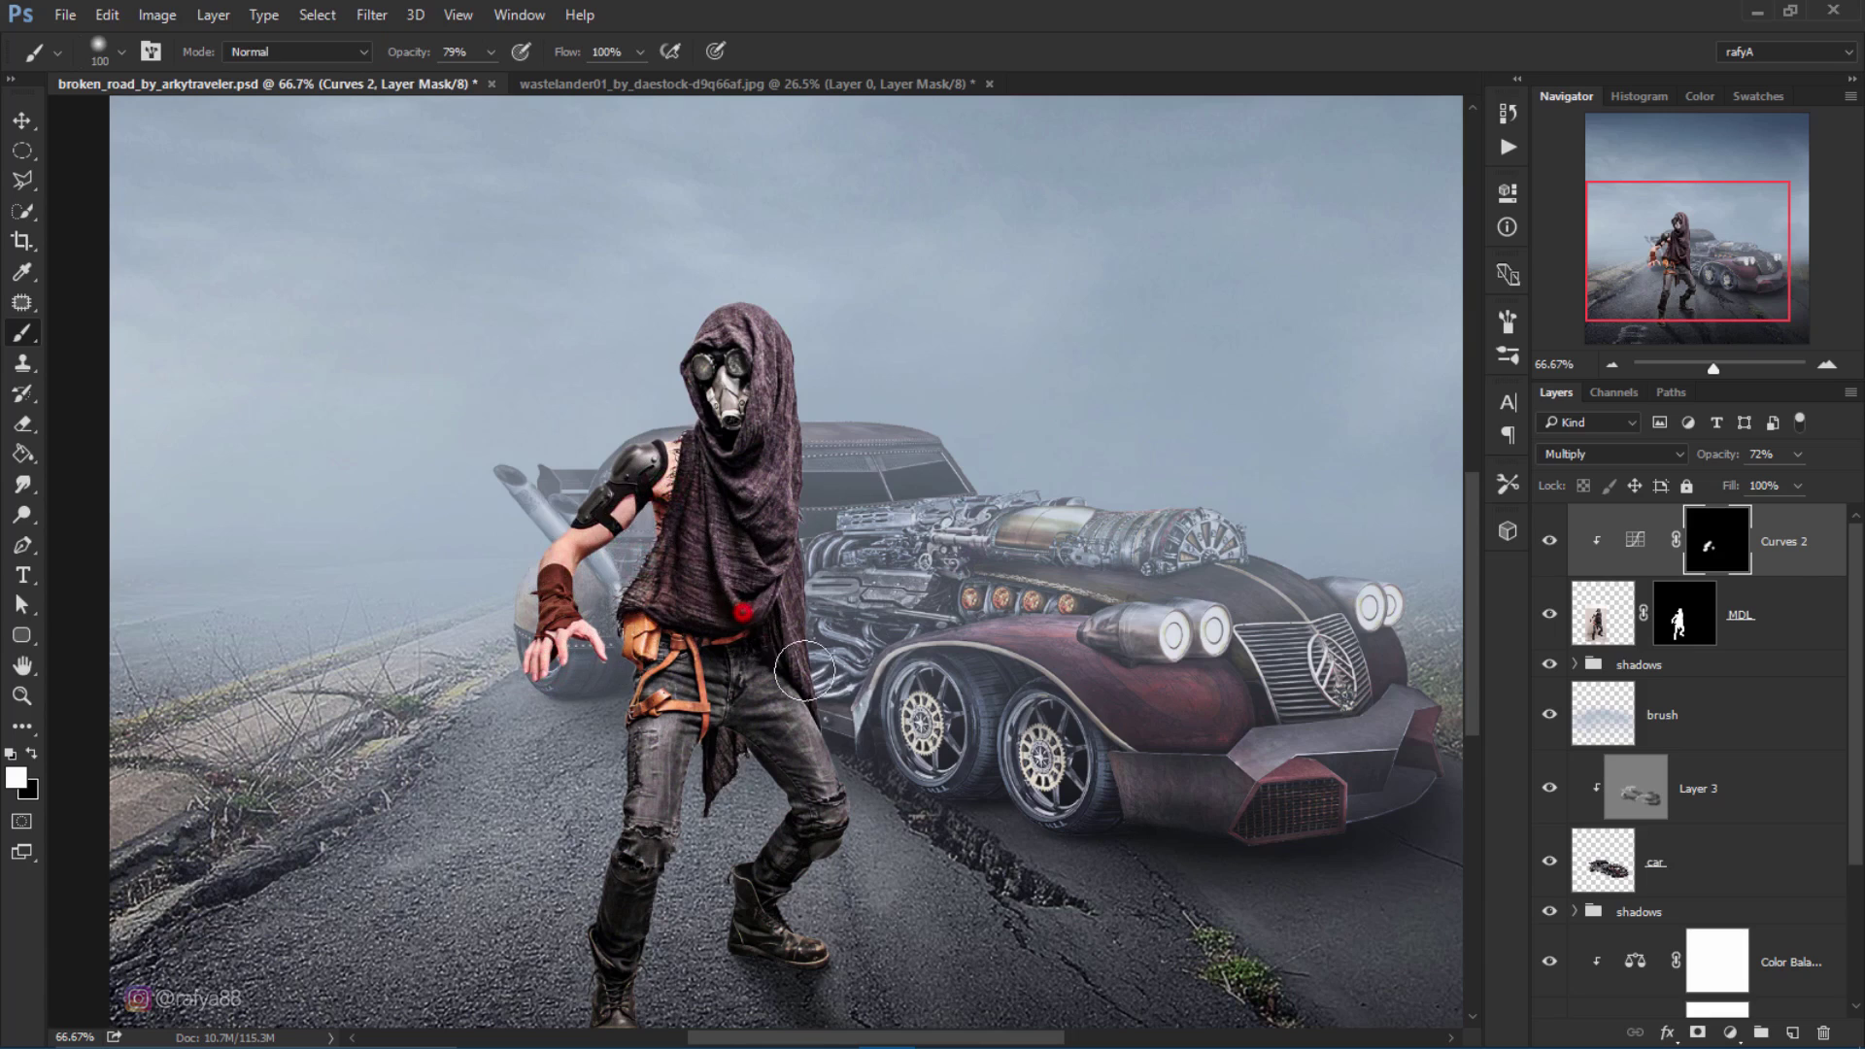
{"action": "key", "text": "ctrl+z"}
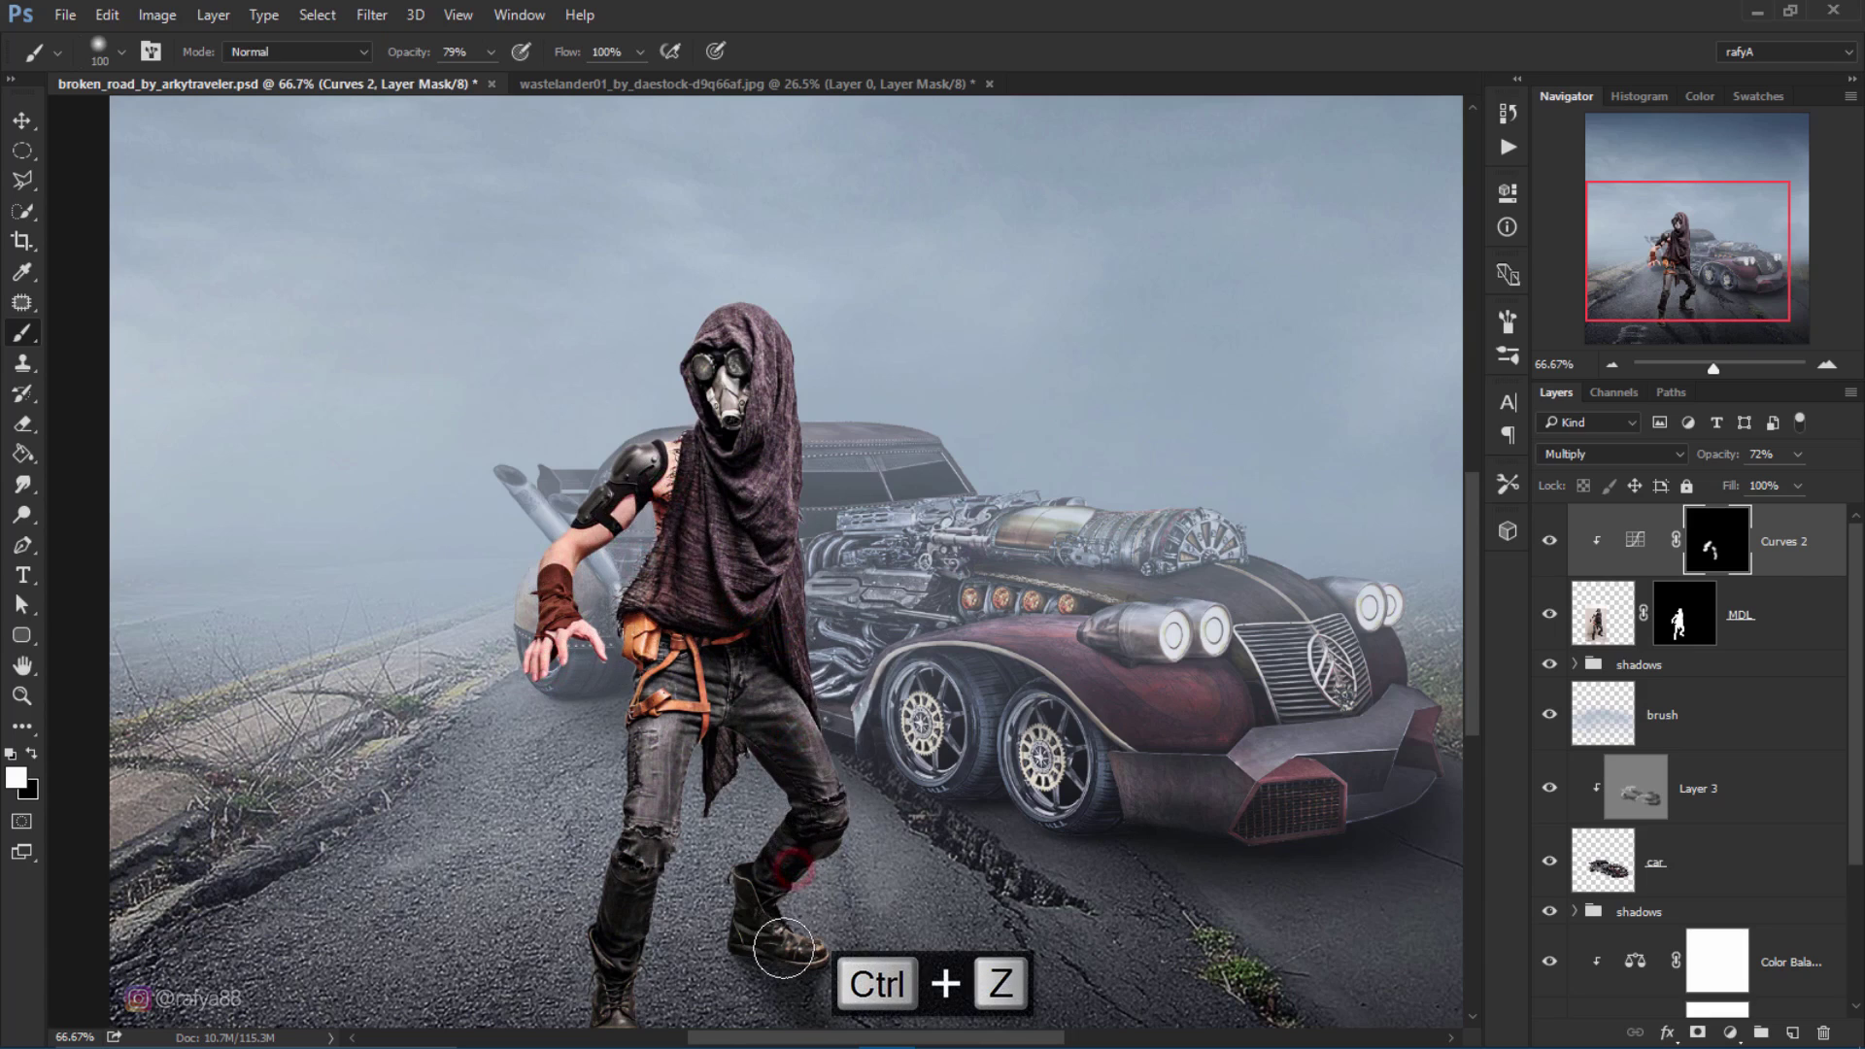
{"action": "left_click_drag", "start_coordinate": [888, 971], "coordinate": [929, 867]}
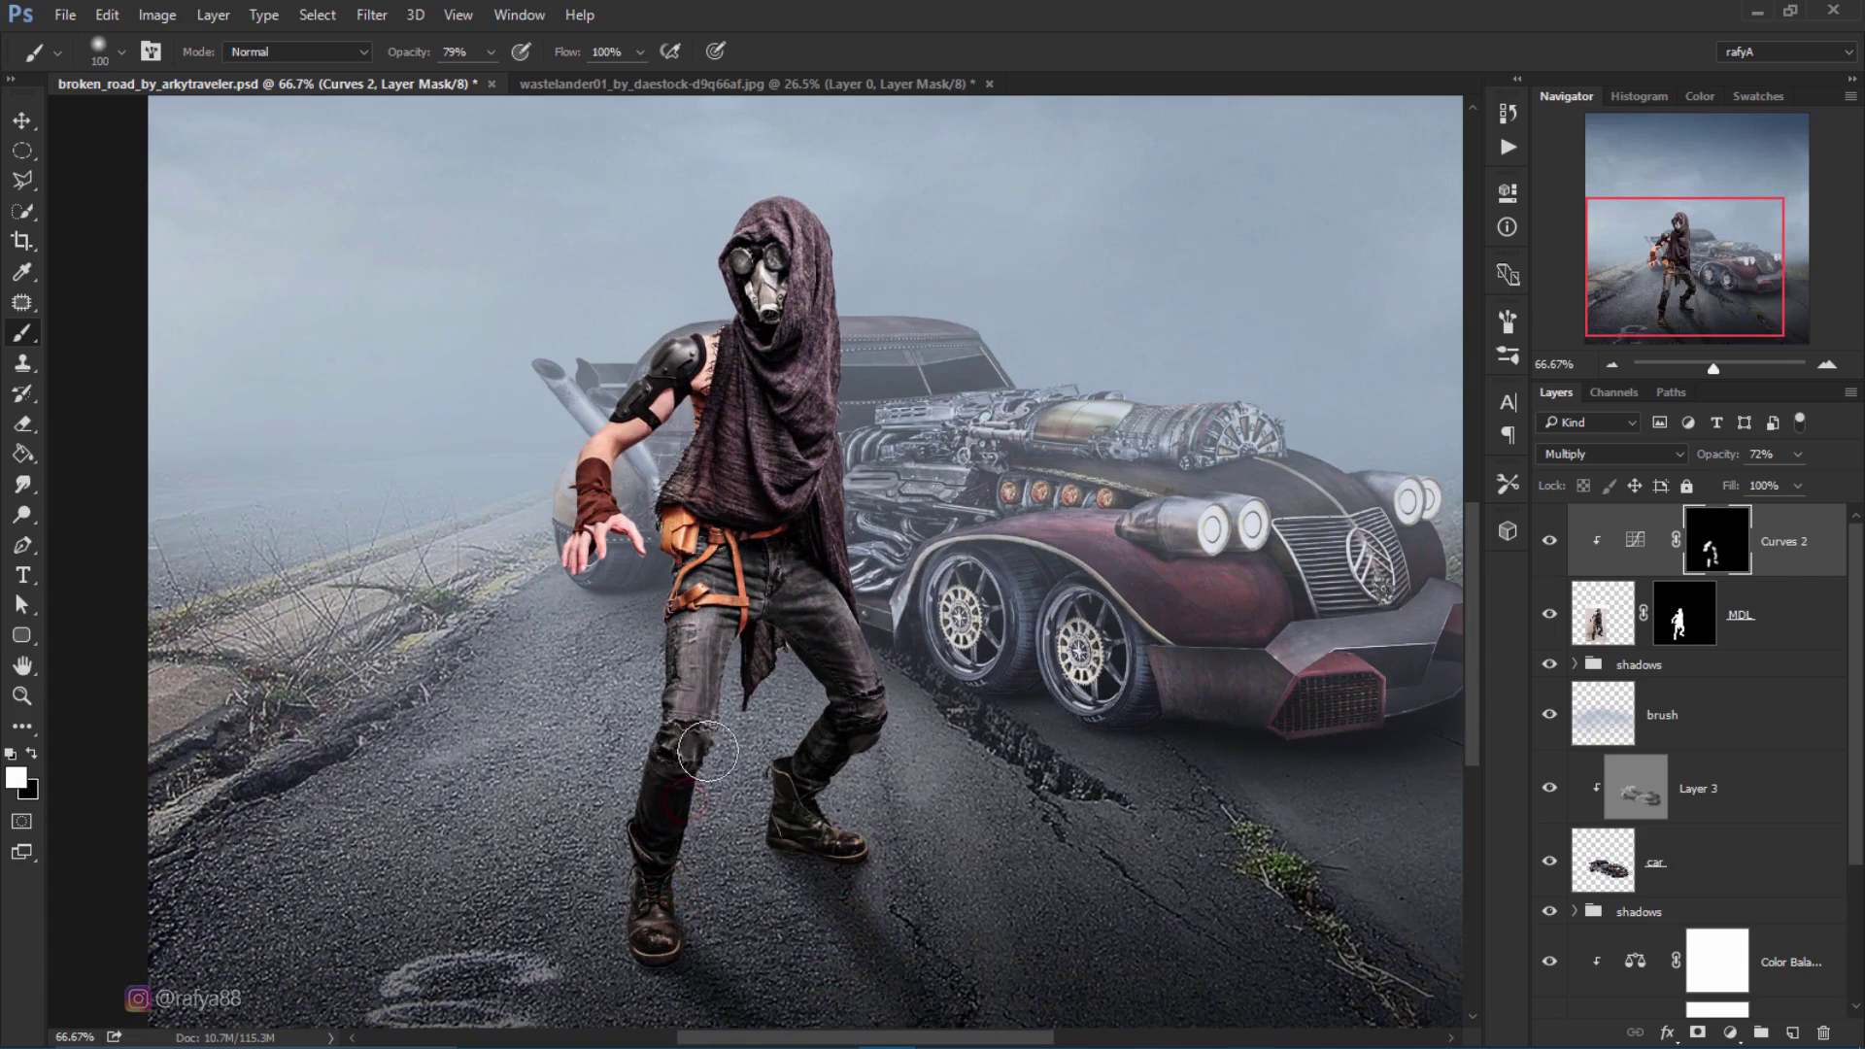
{"action": "mouse_move", "coordinate": [703, 770]}
{"action": "left_mouse_down"}
{"action": "mouse_move", "coordinate": [712, 581]}
{"action": "mouse_move", "coordinate": [801, 423]}
{"action": "left_mouse_up"}
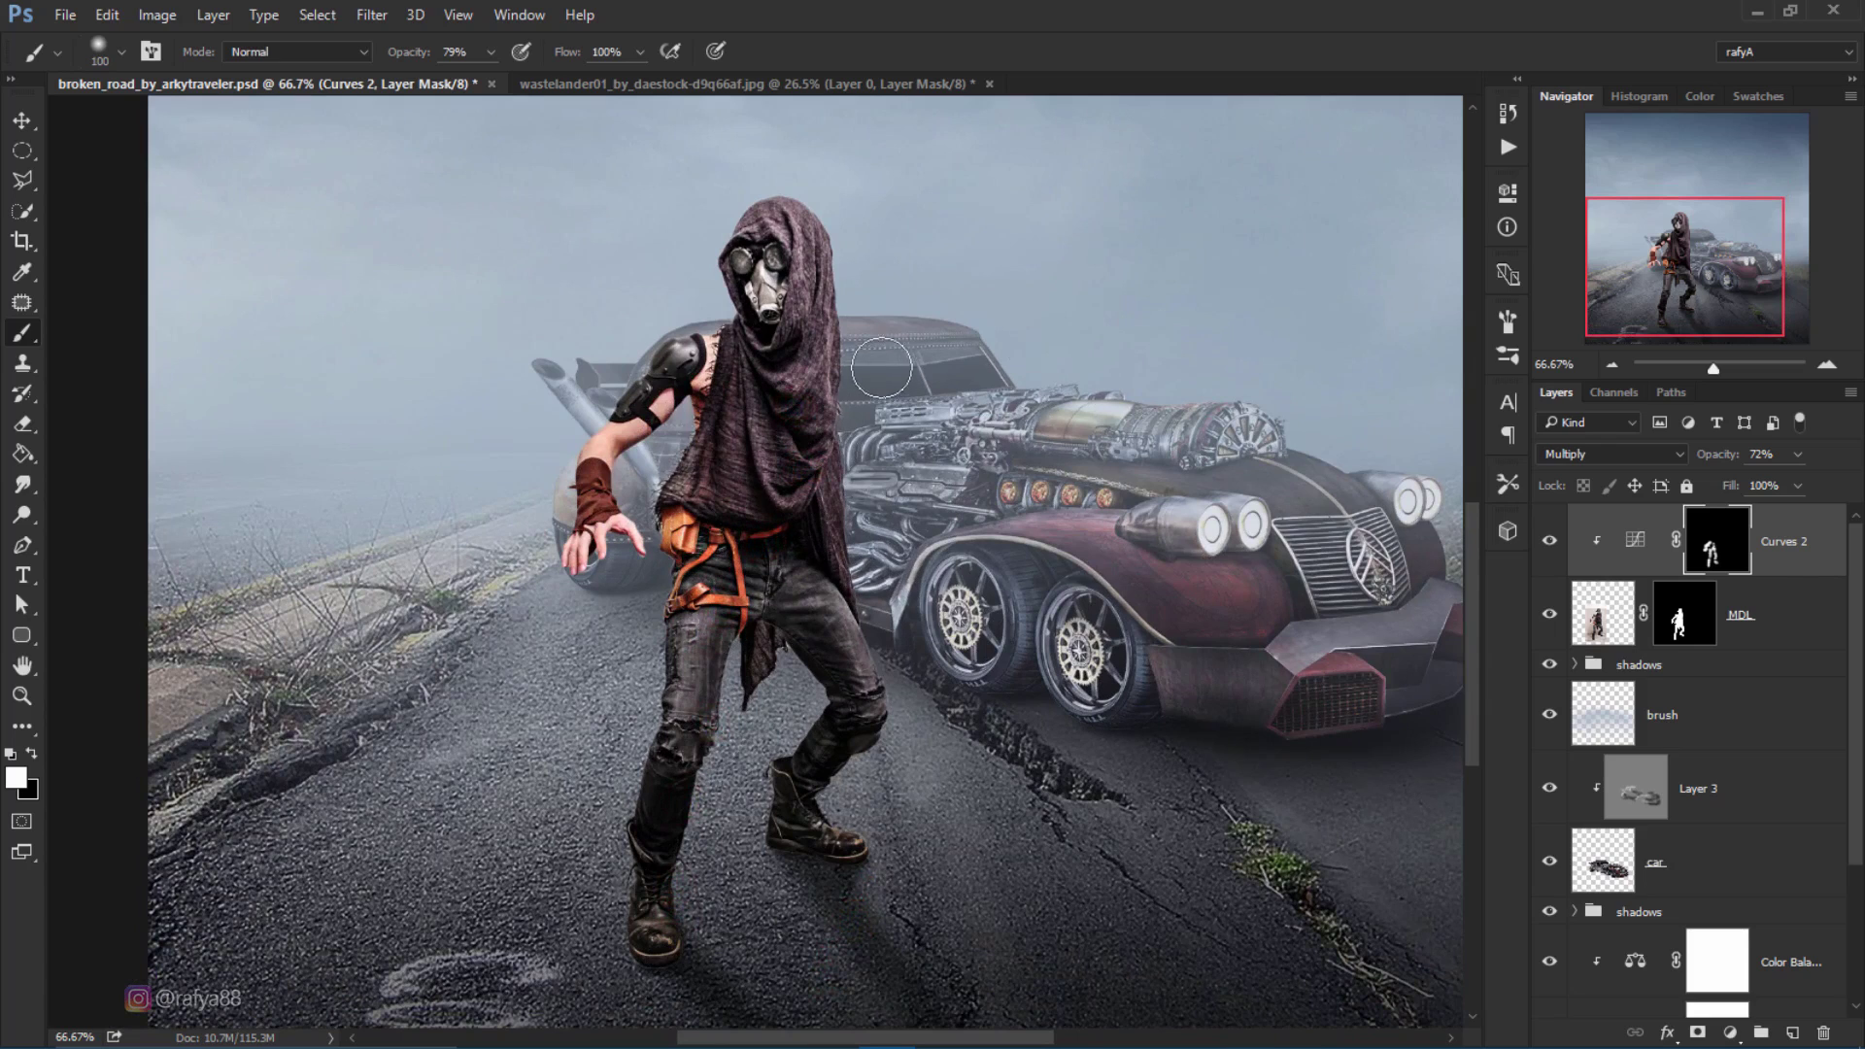
{"action": "scroll", "coordinate": [840, 364], "scroll_direction": "down", "scroll_amount": 4}
{"action": "scroll", "coordinate": [857, 432], "scroll_direction": "up", "scroll_amount": 1}
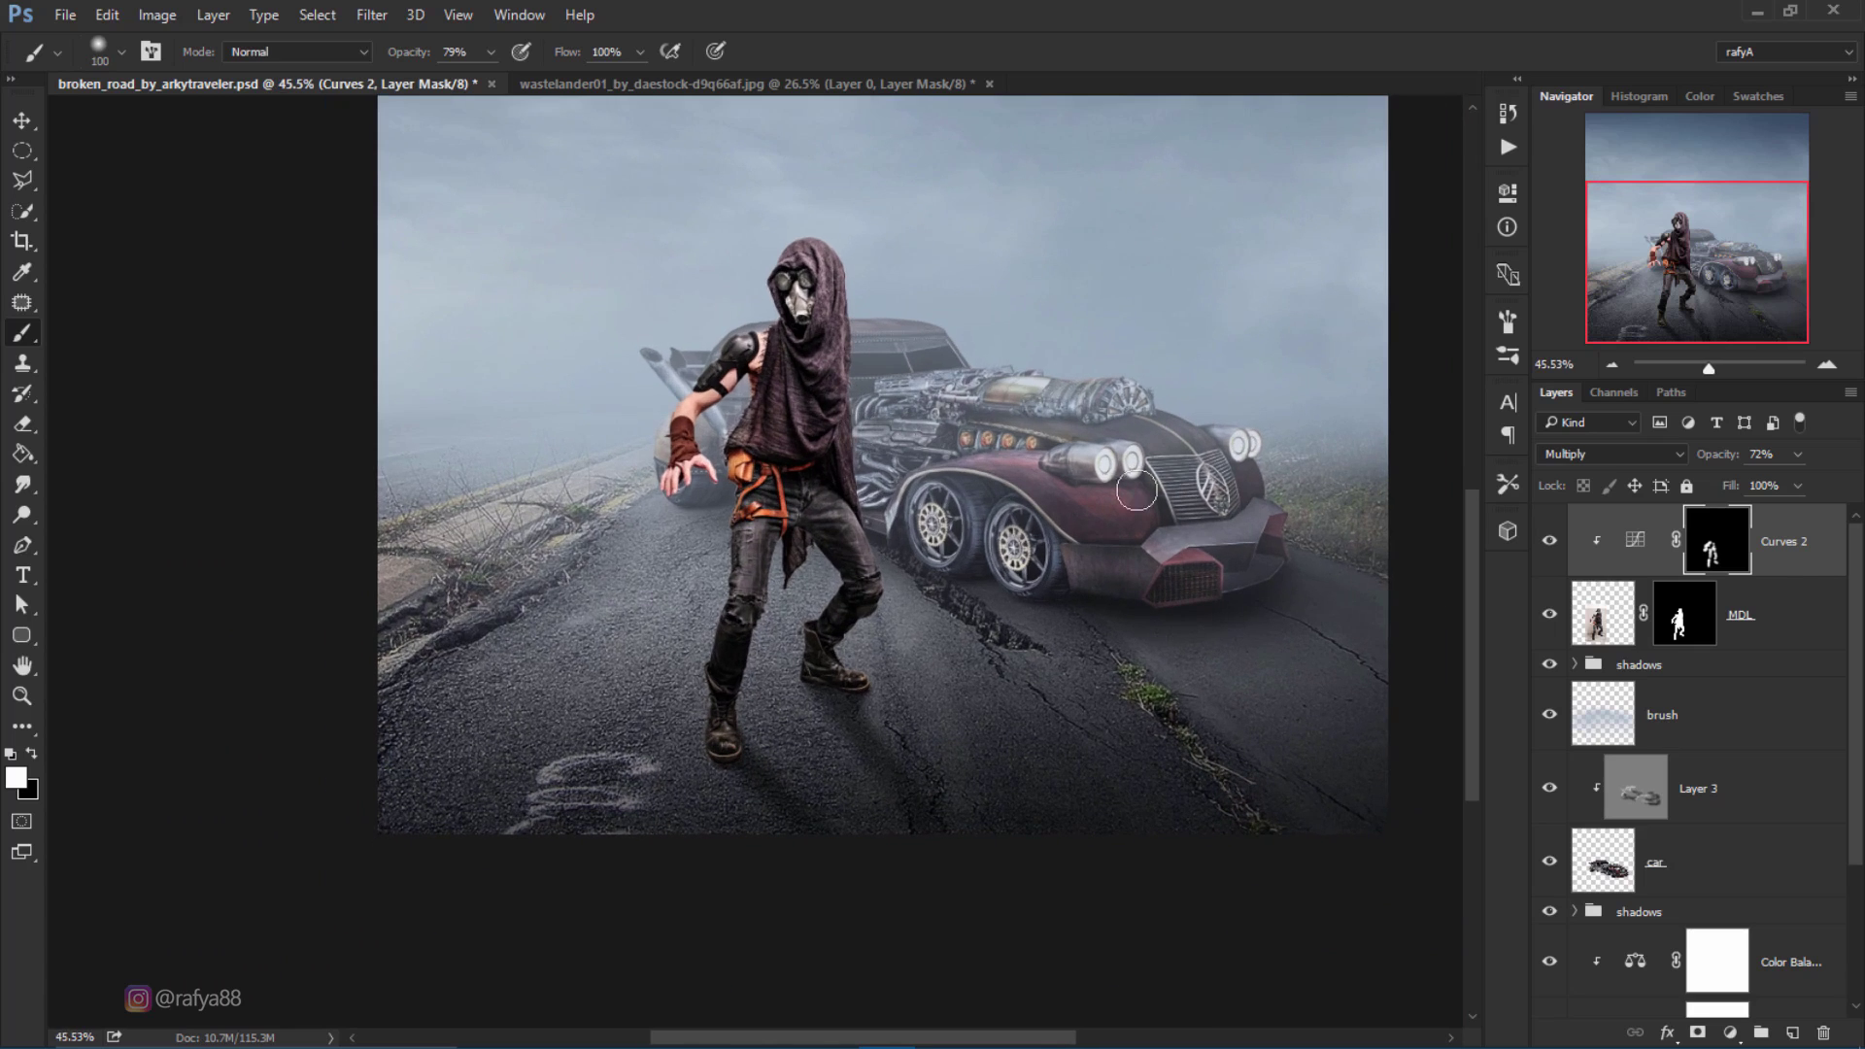
{"action": "left_click", "coordinate": [1551, 541]}
{"action": "scroll", "coordinate": [1094, 494], "scroll_direction": "up", "scroll_amount": 2}
Step: Add a Curves 3 layer clipped to MDL in Screen mode with an inverted mask
{"action": "left_click", "coordinate": [1731, 1034]}
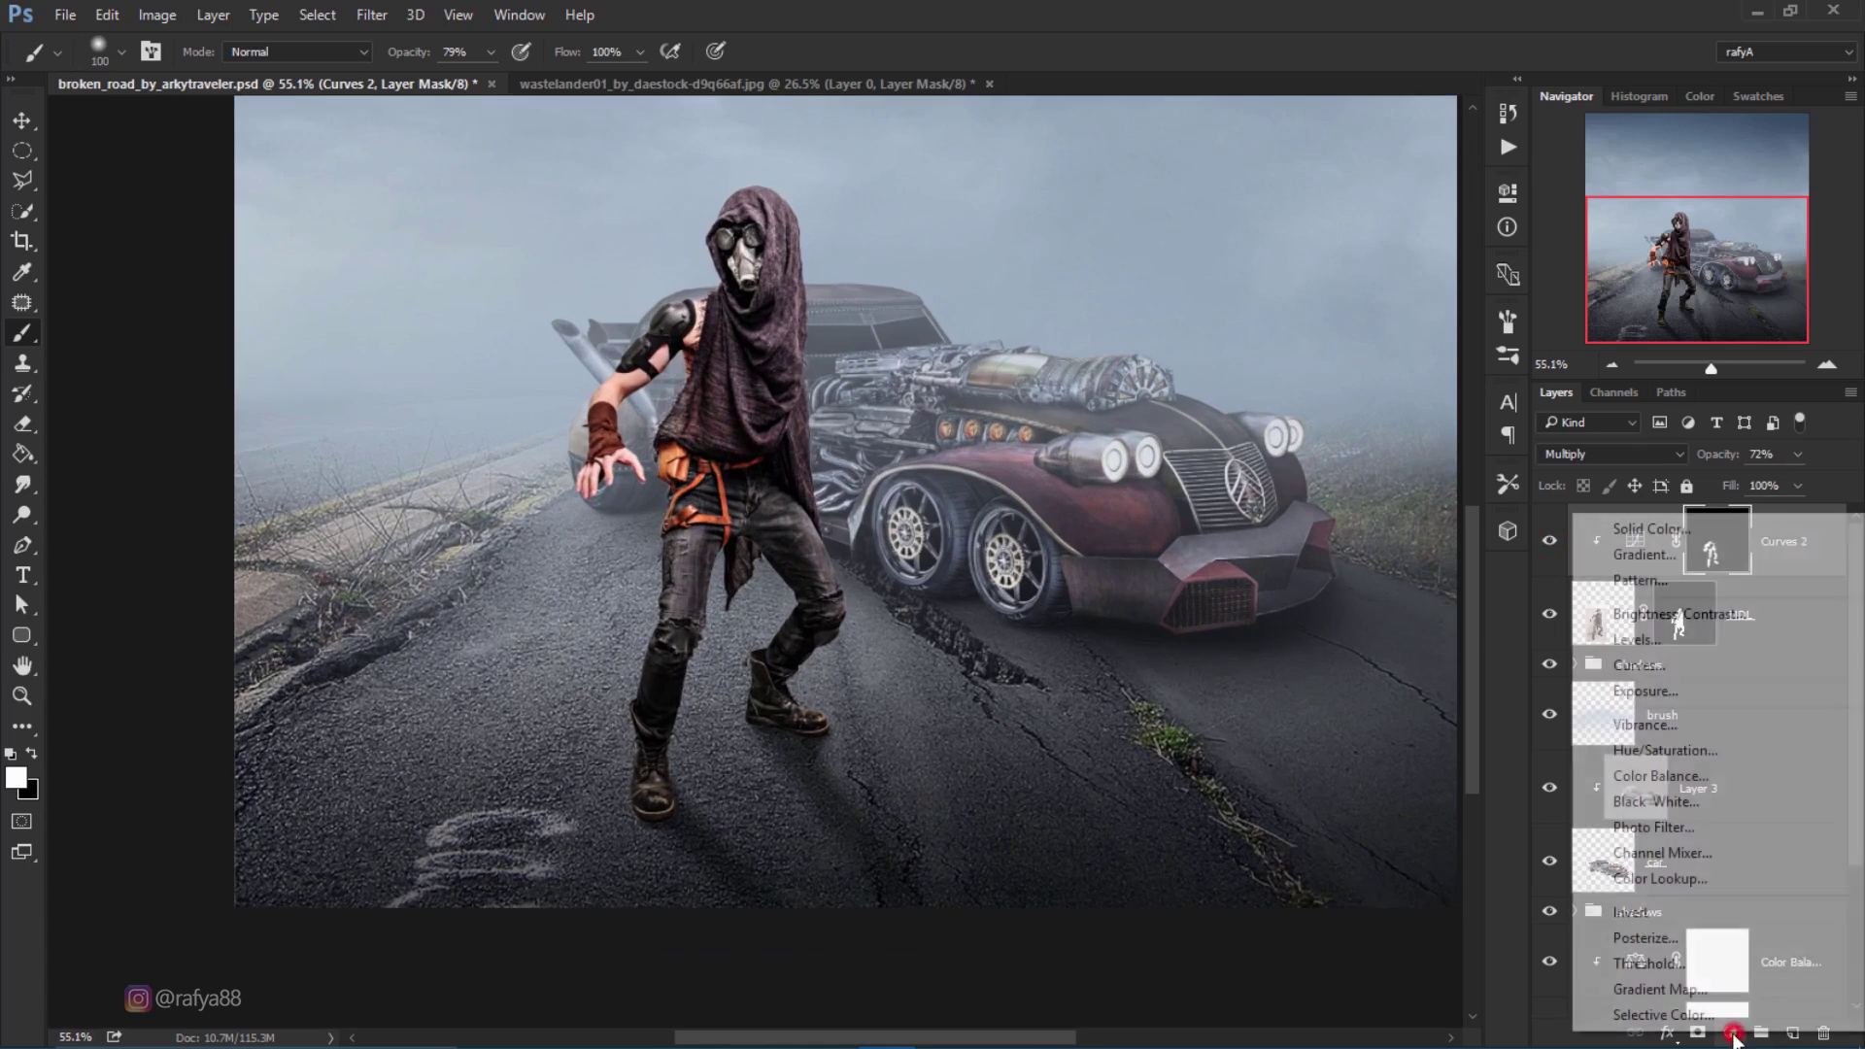
{"action": "left_click", "coordinate": [1723, 664]}
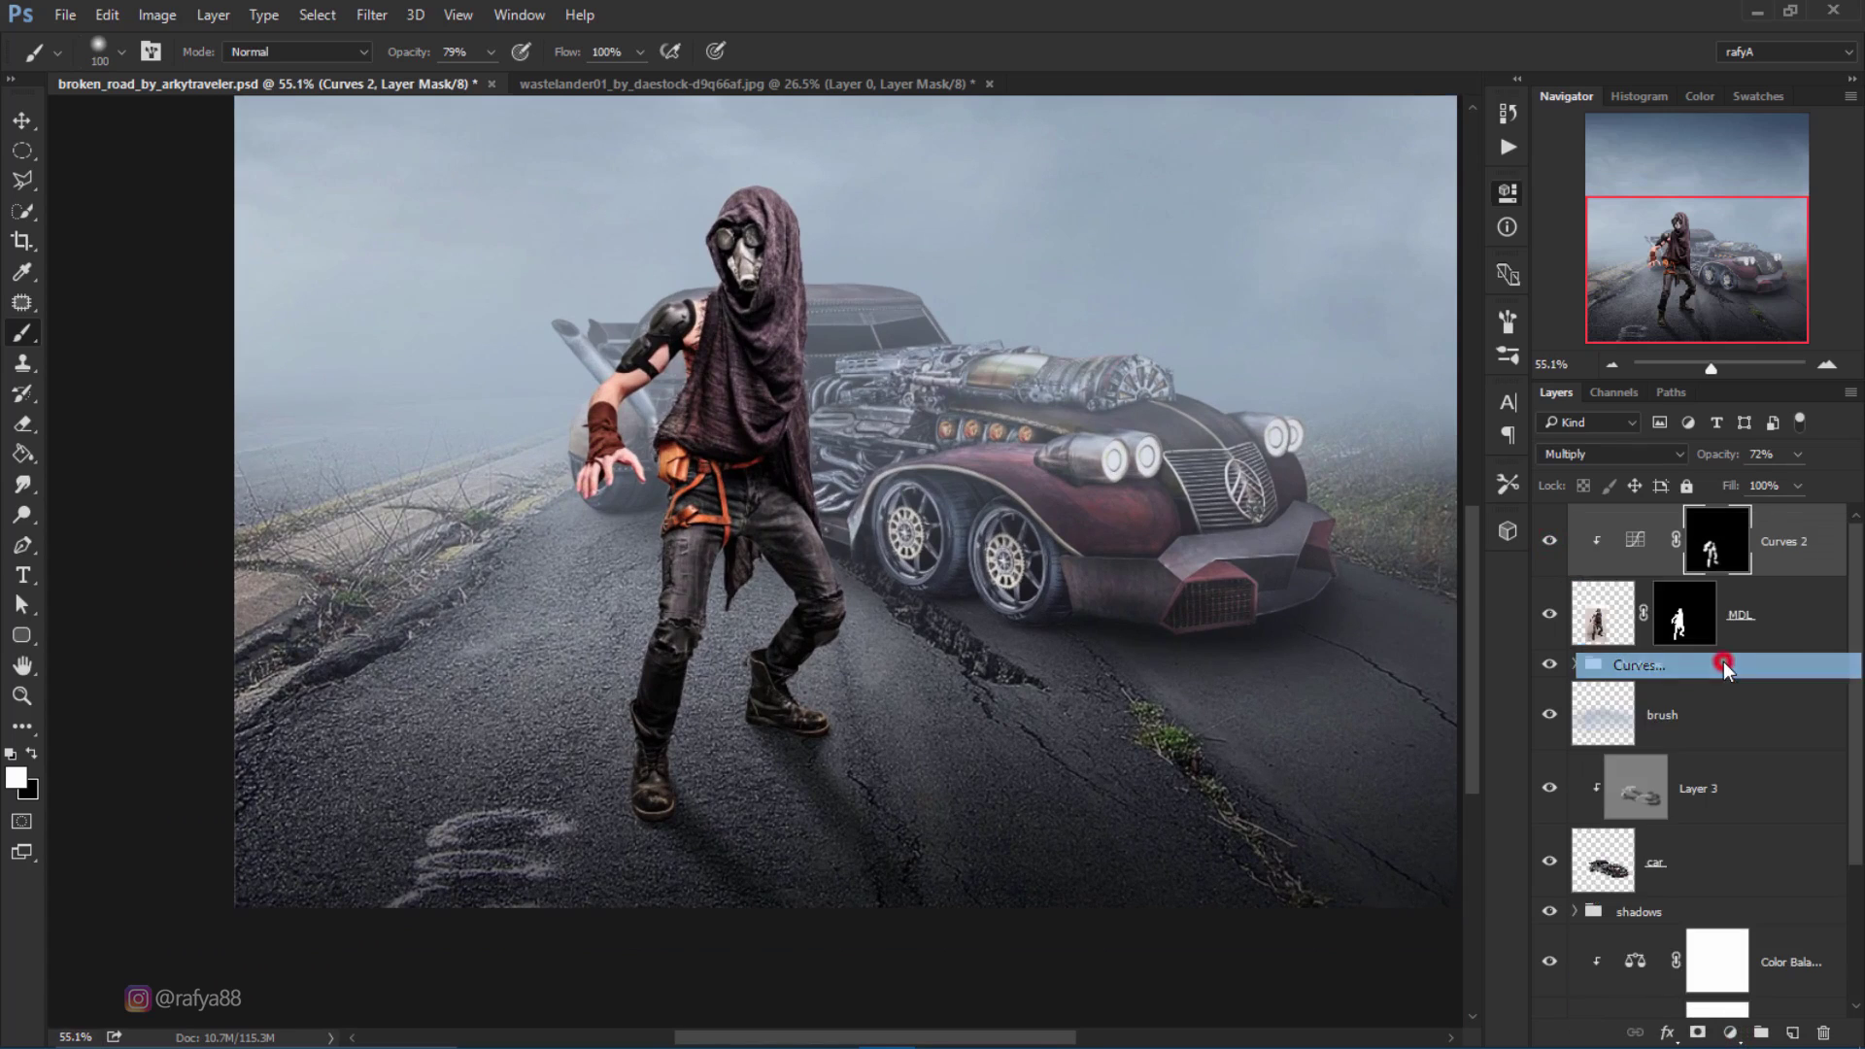
{"action": "left_click", "coordinate": [1295, 569]}
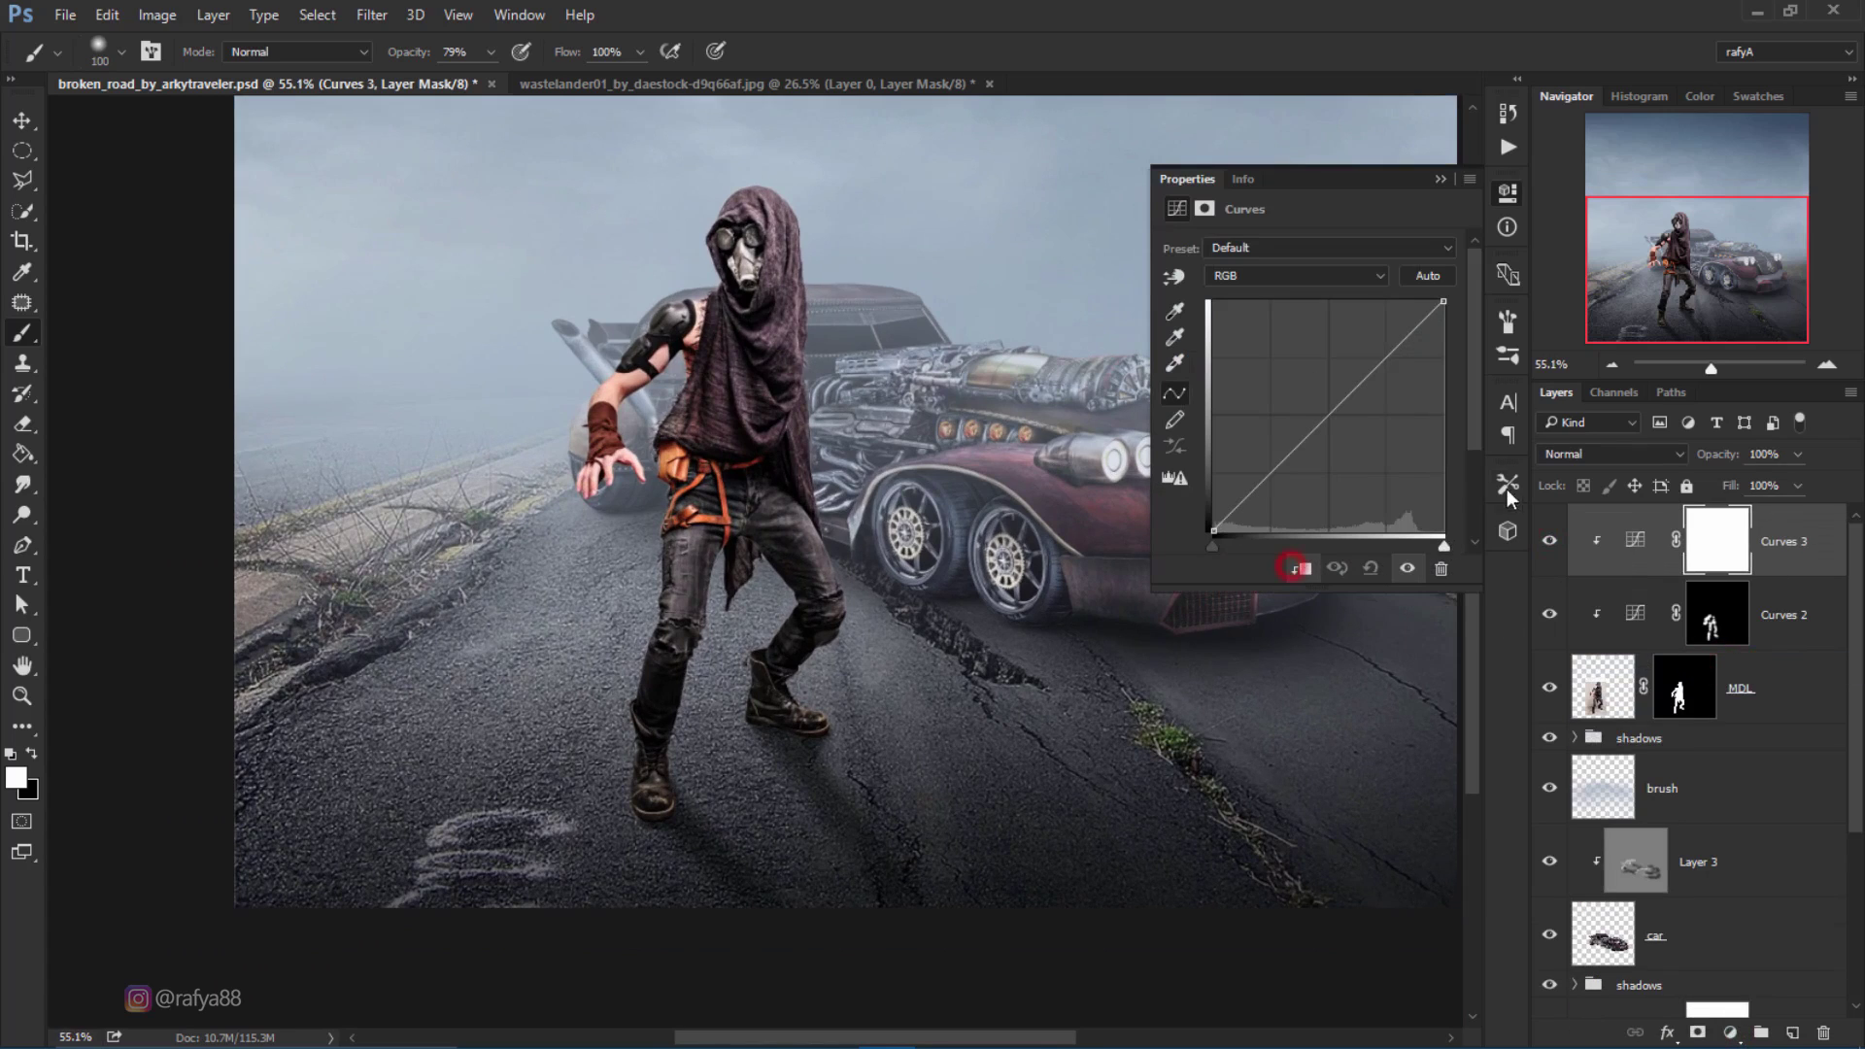
{"action": "left_click", "coordinate": [1544, 457]}
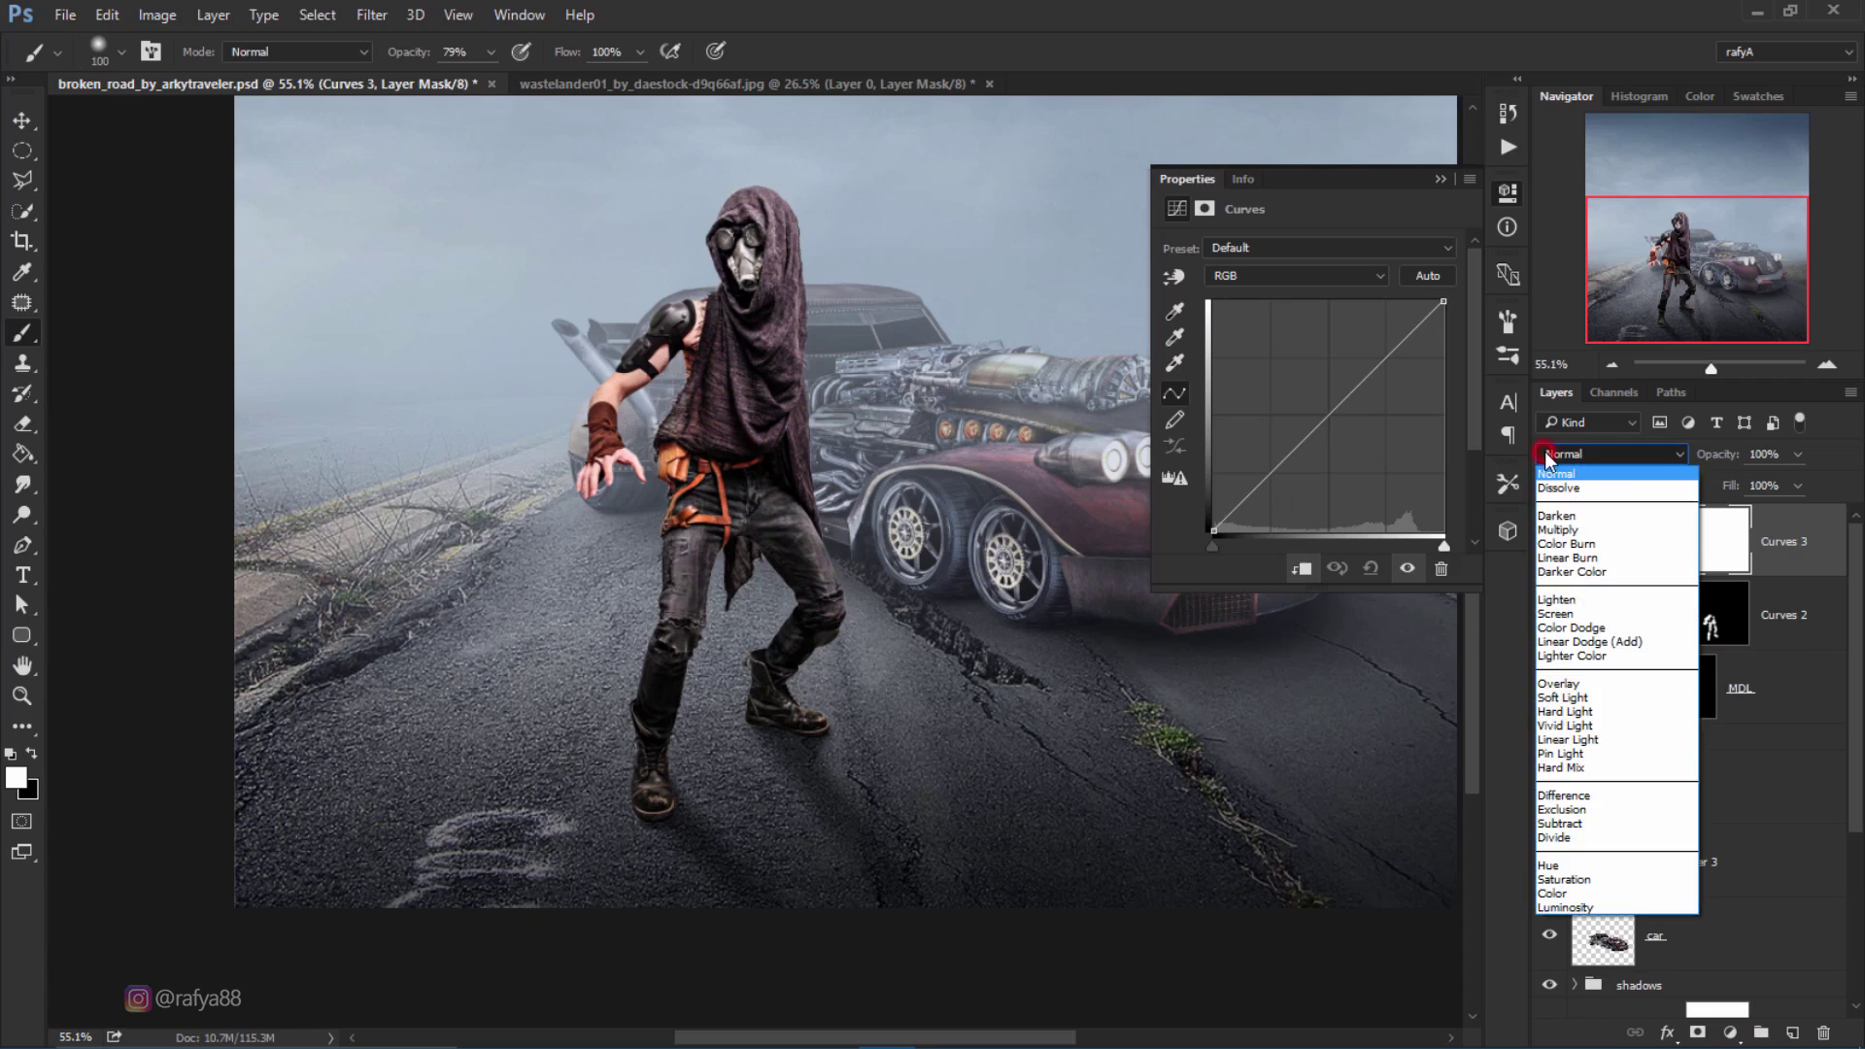
{"action": "left_click", "coordinate": [1581, 615]}
{"action": "left_click", "coordinate": [1443, 182]}
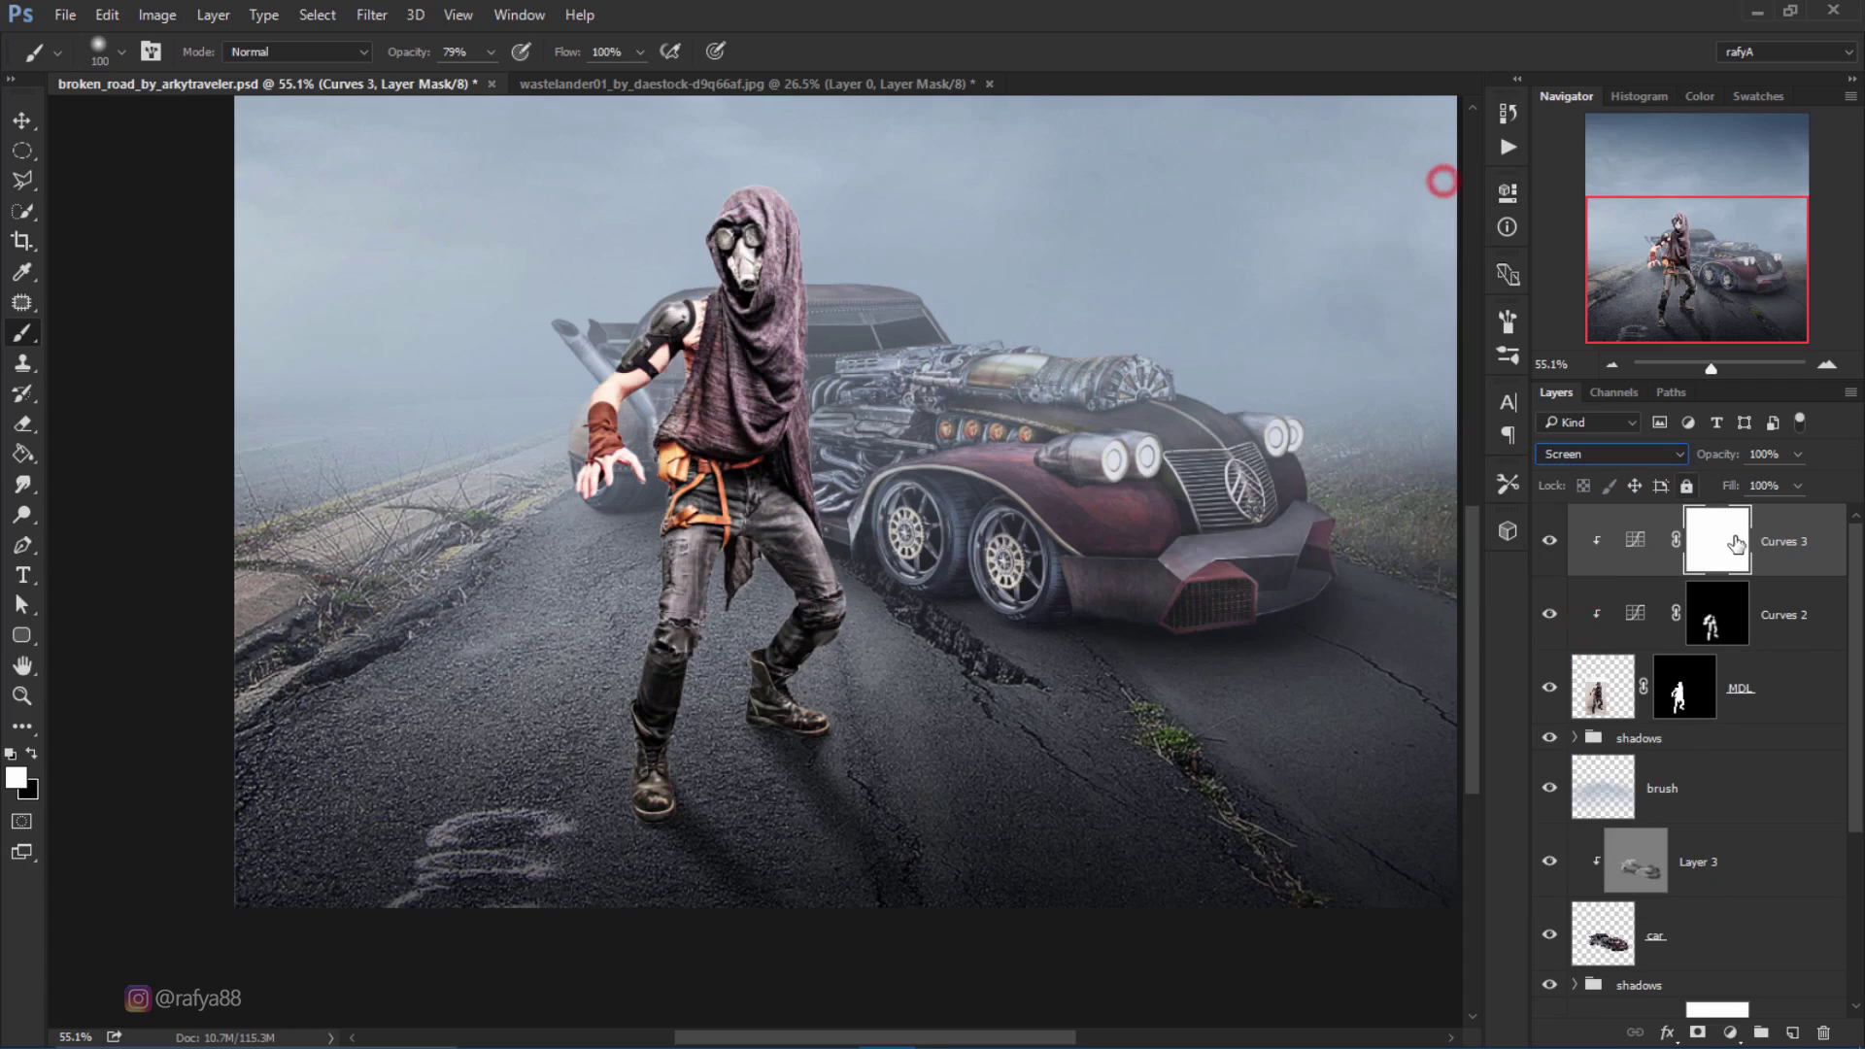
{"action": "key", "text": "ctrl+i"}
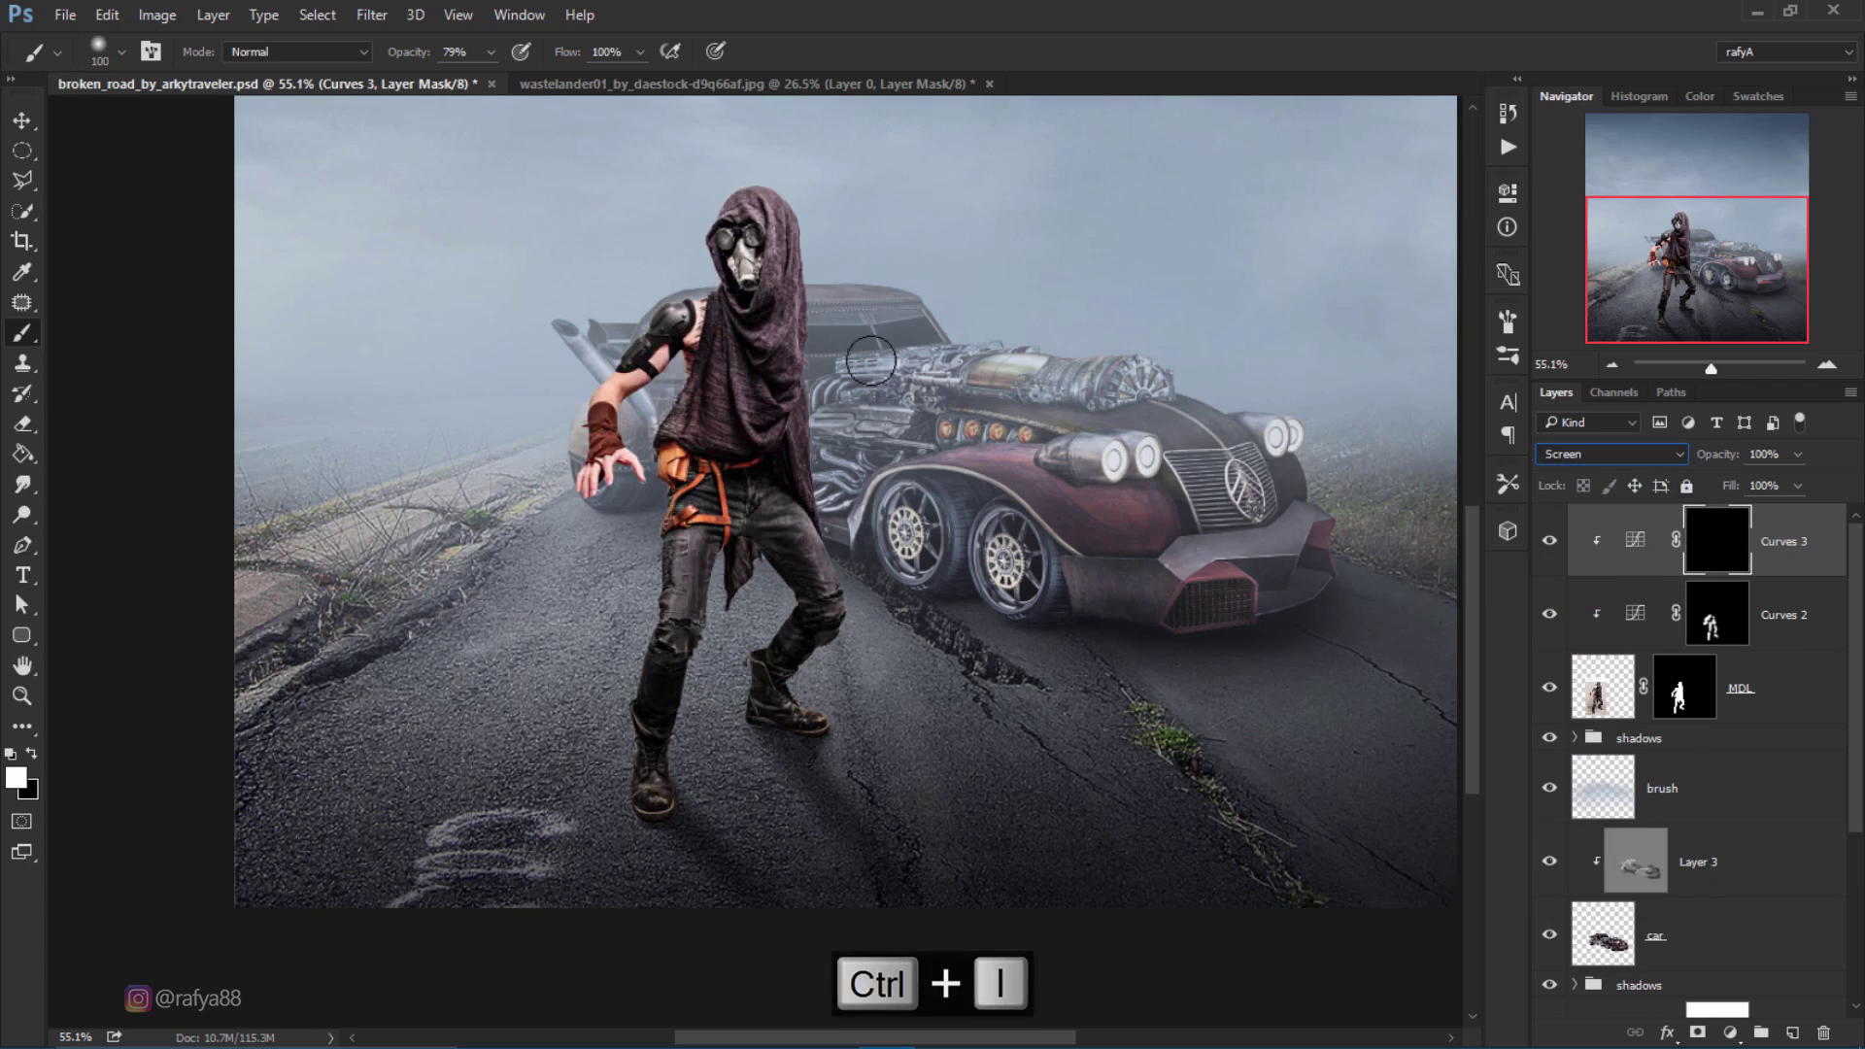
Step: Paint white highlights on the shoulder pad, arm band, hood and scarf folds
{"action": "left_click", "coordinate": [1826, 365]}
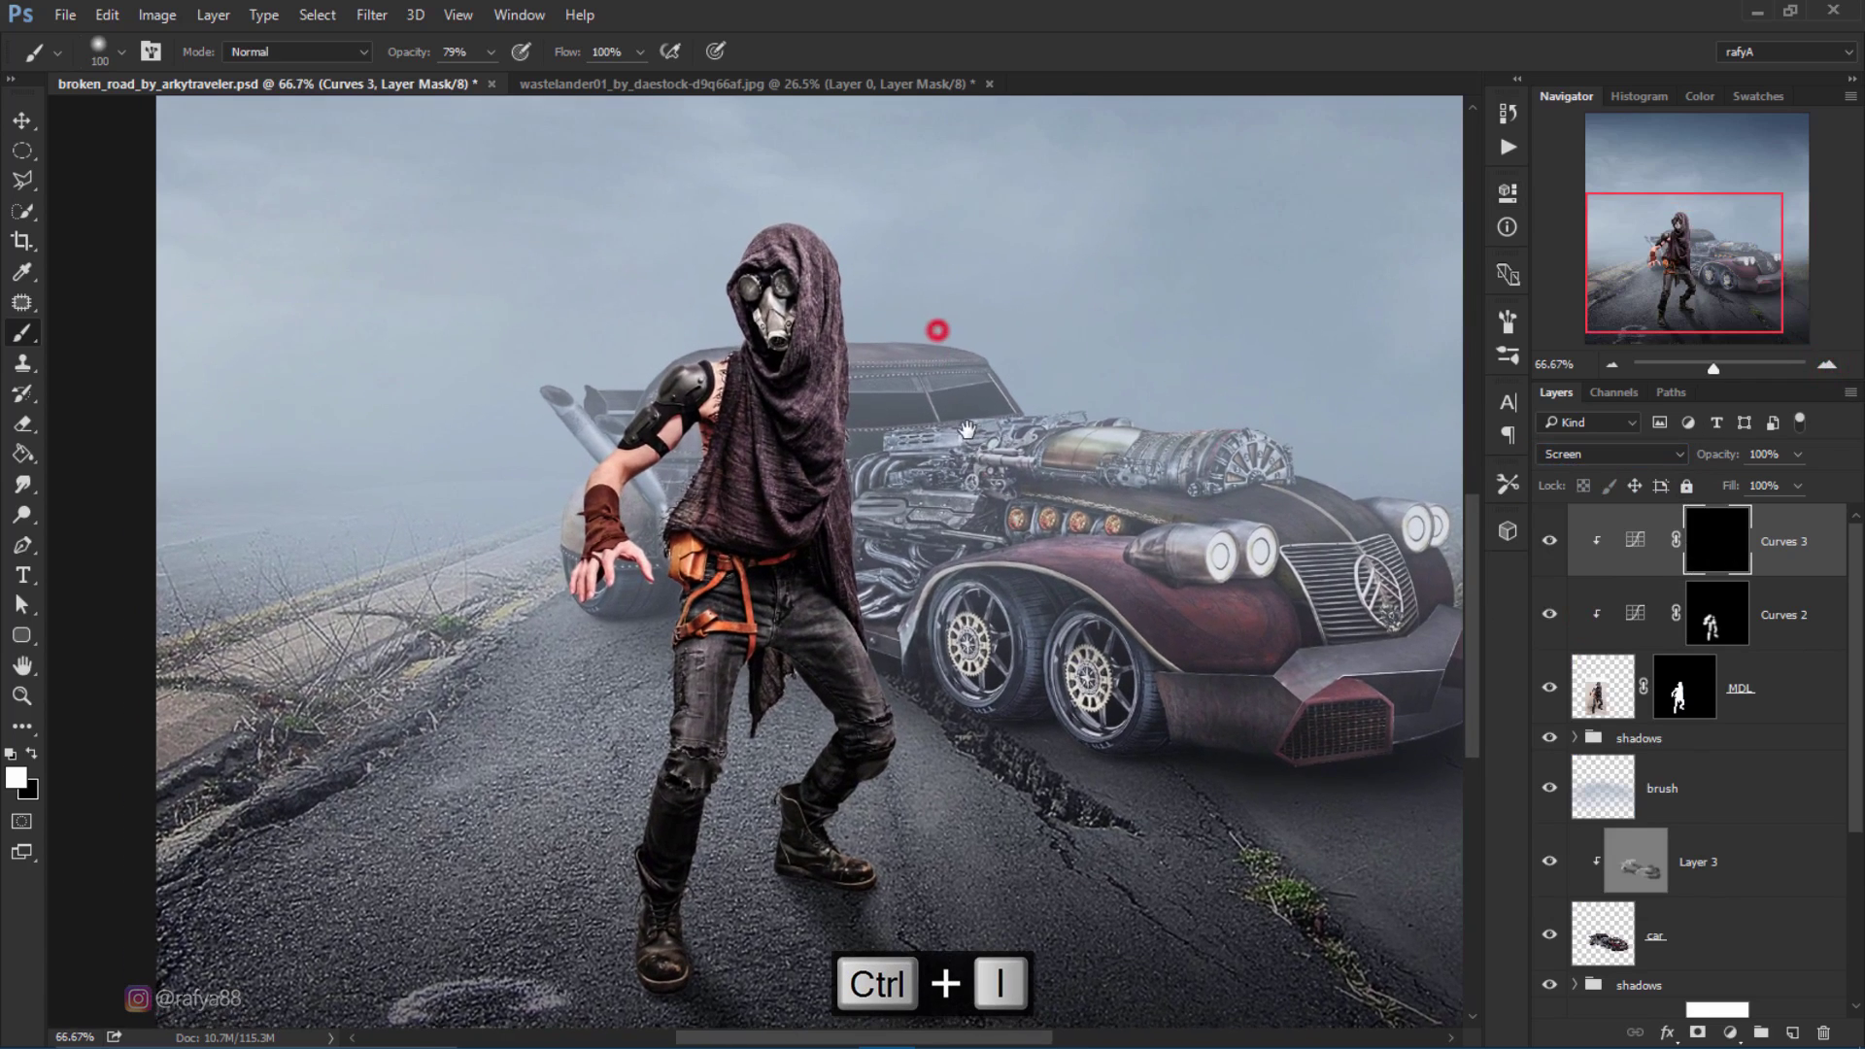
{"action": "left_click", "coordinate": [31, 752]}
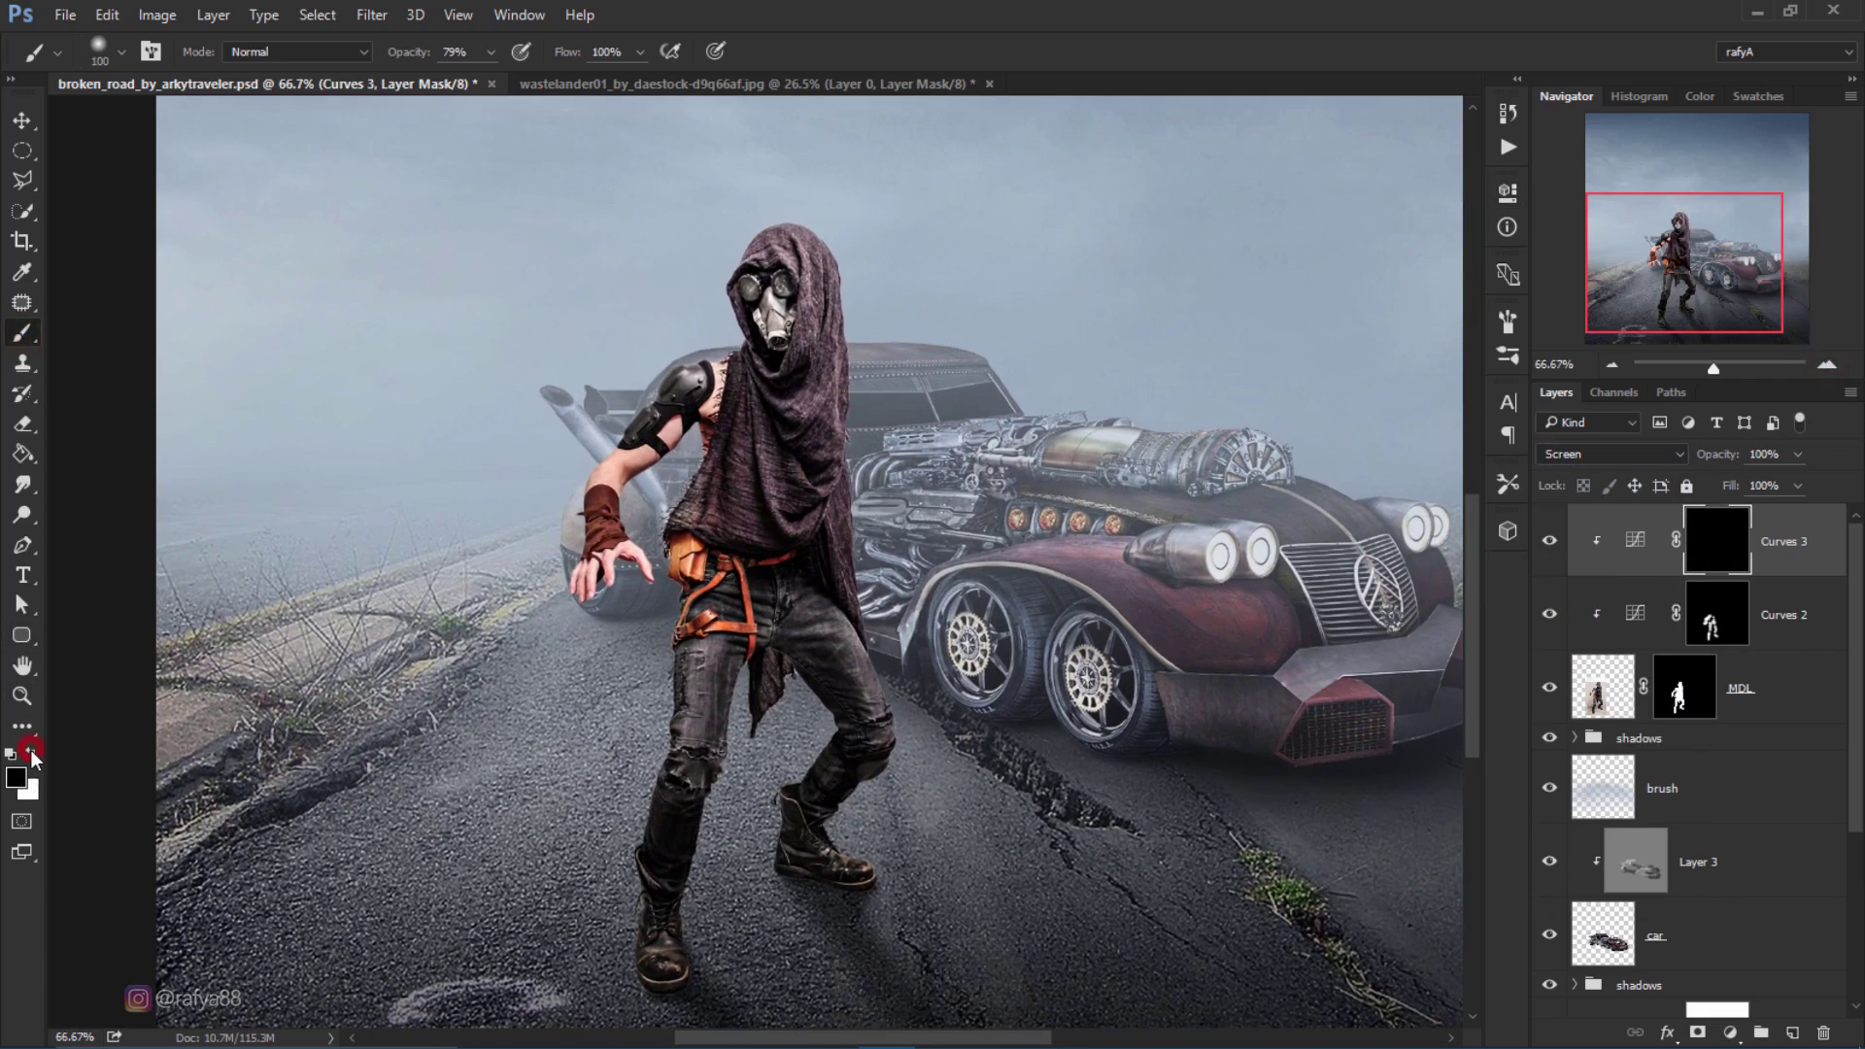
{"action": "scroll", "coordinate": [617, 284], "scroll_direction": "up", "scroll_amount": 3}
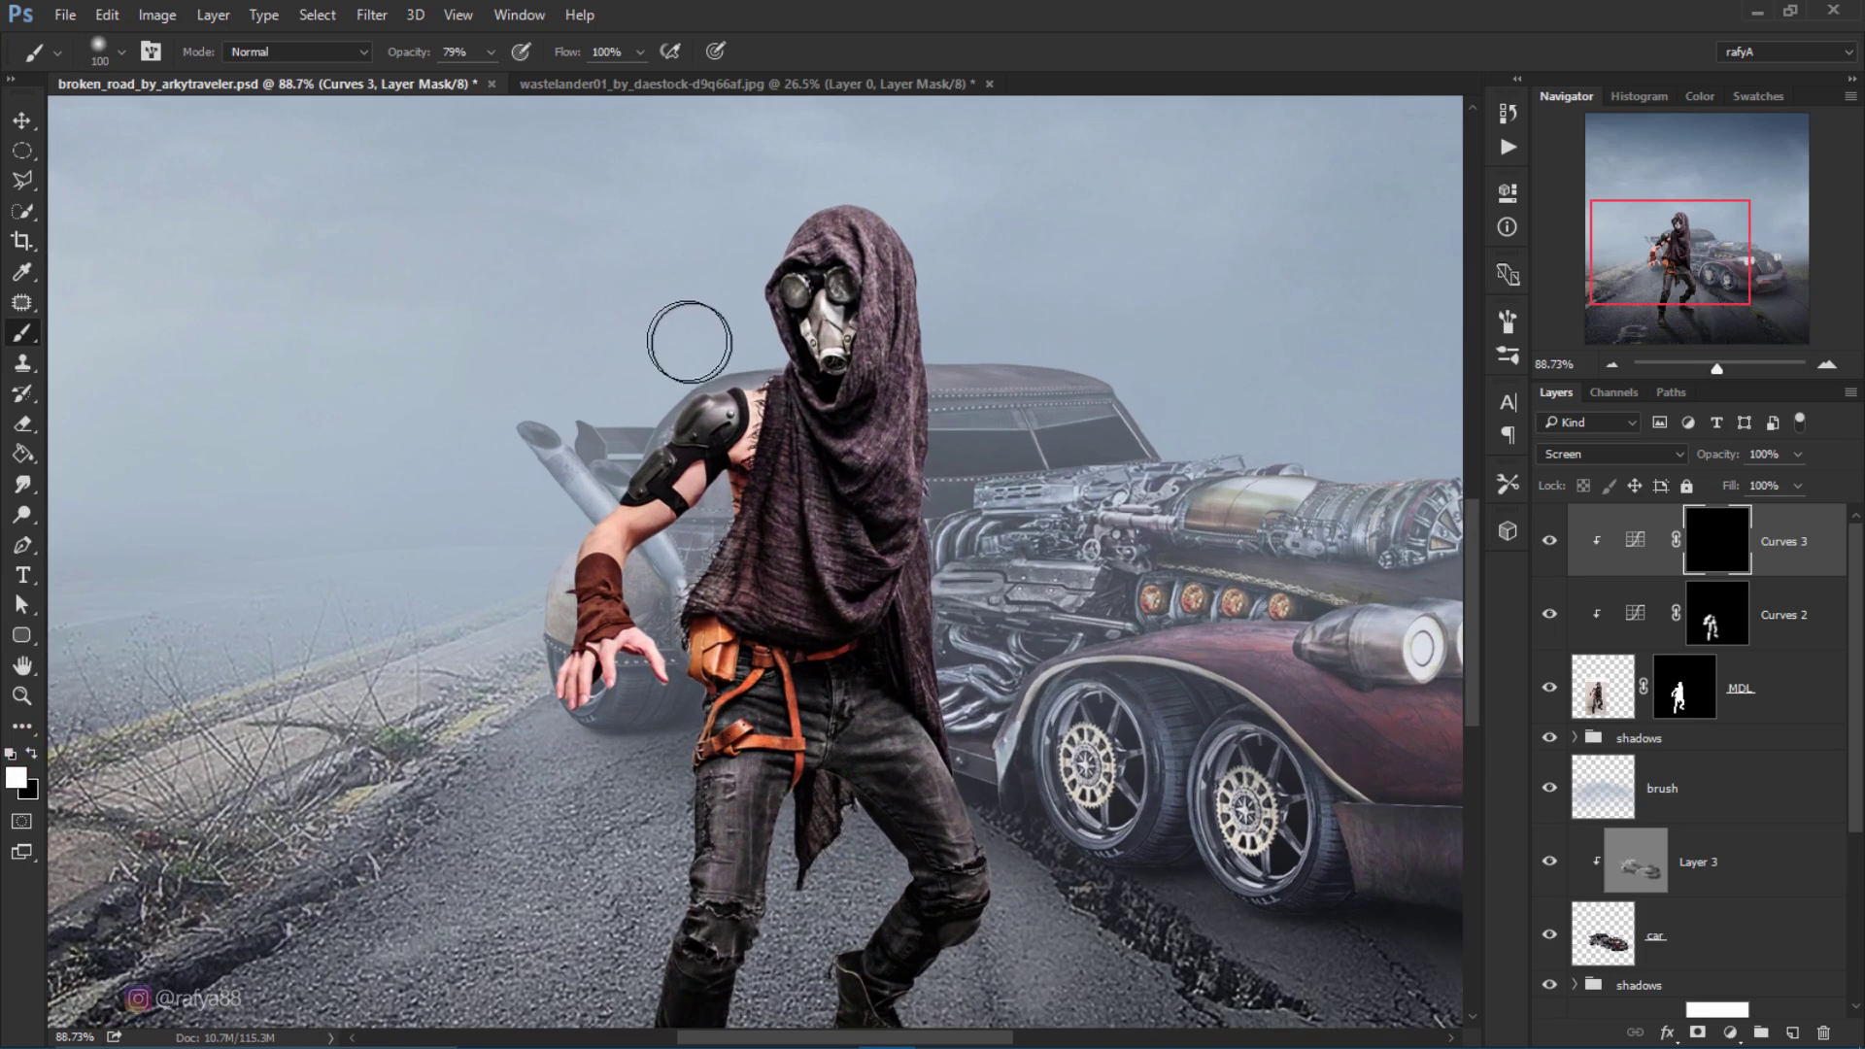
{"action": "key", "text": "bracketleft"}
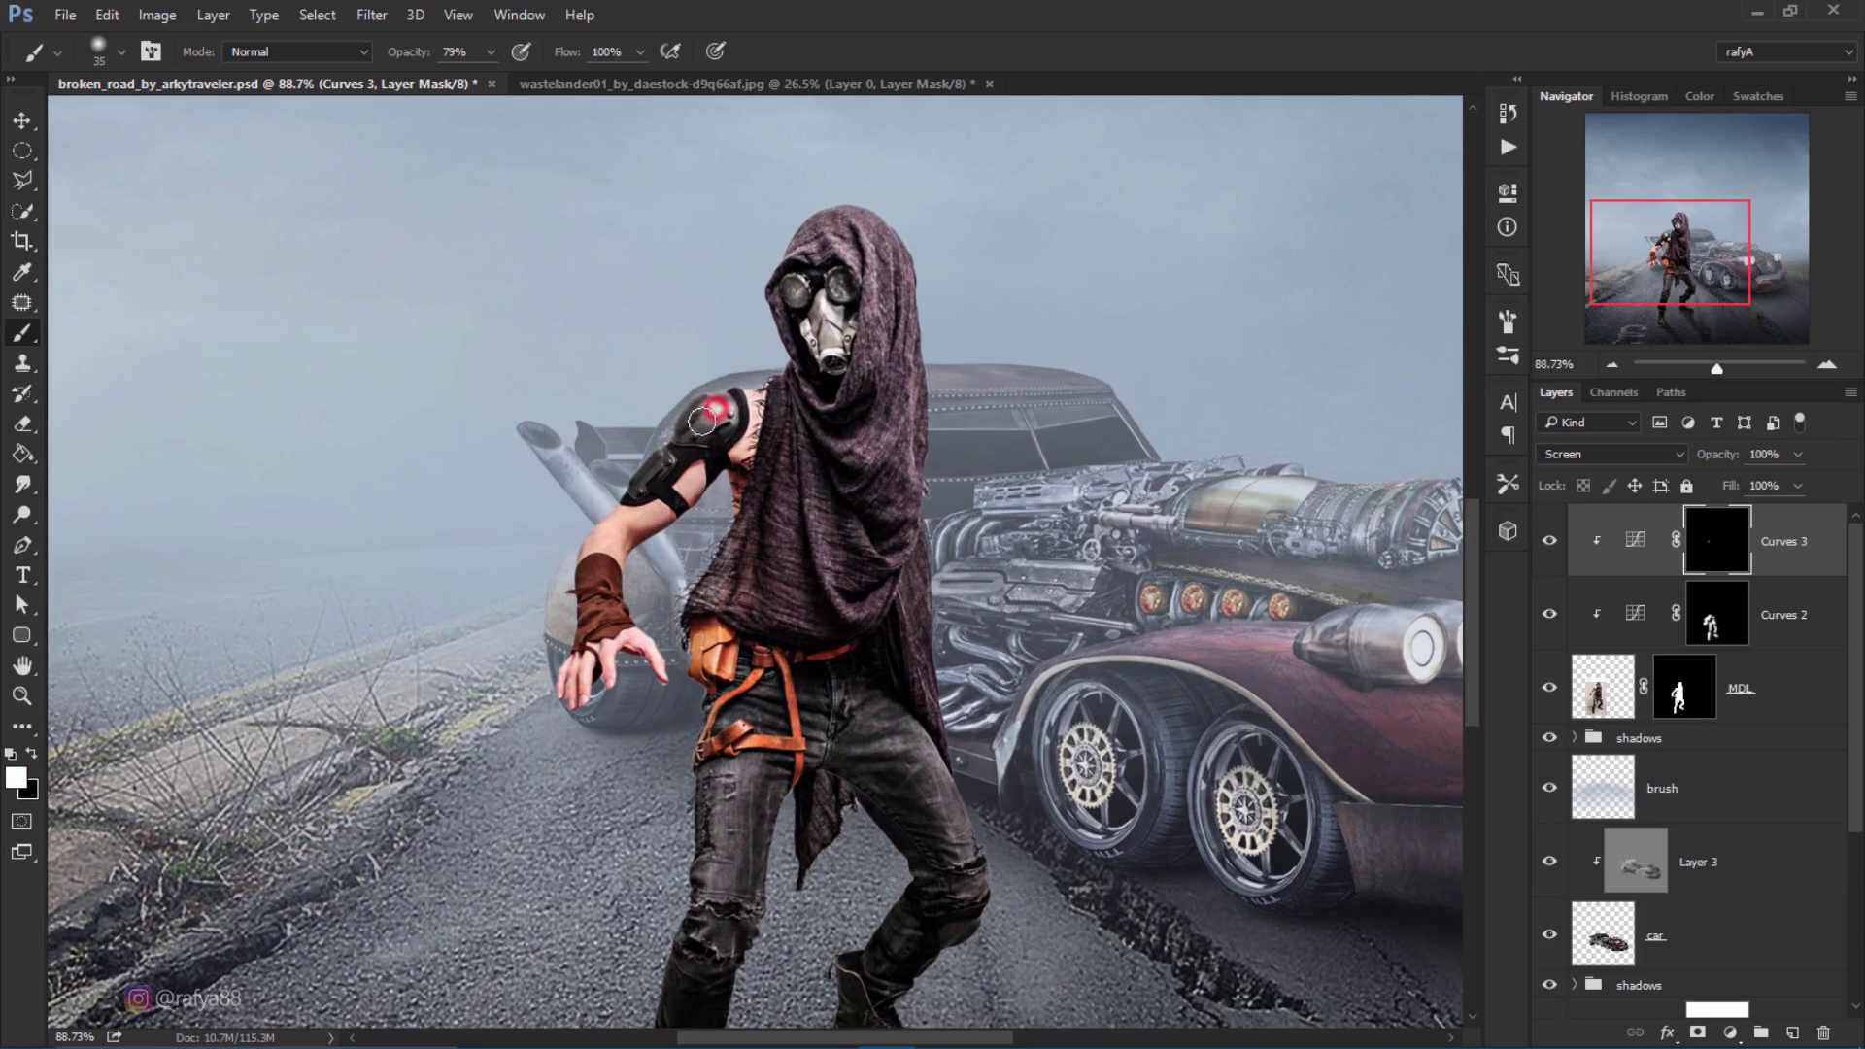
{"action": "left_click_drag", "start_coordinate": [712, 406], "coordinate": [595, 568]}
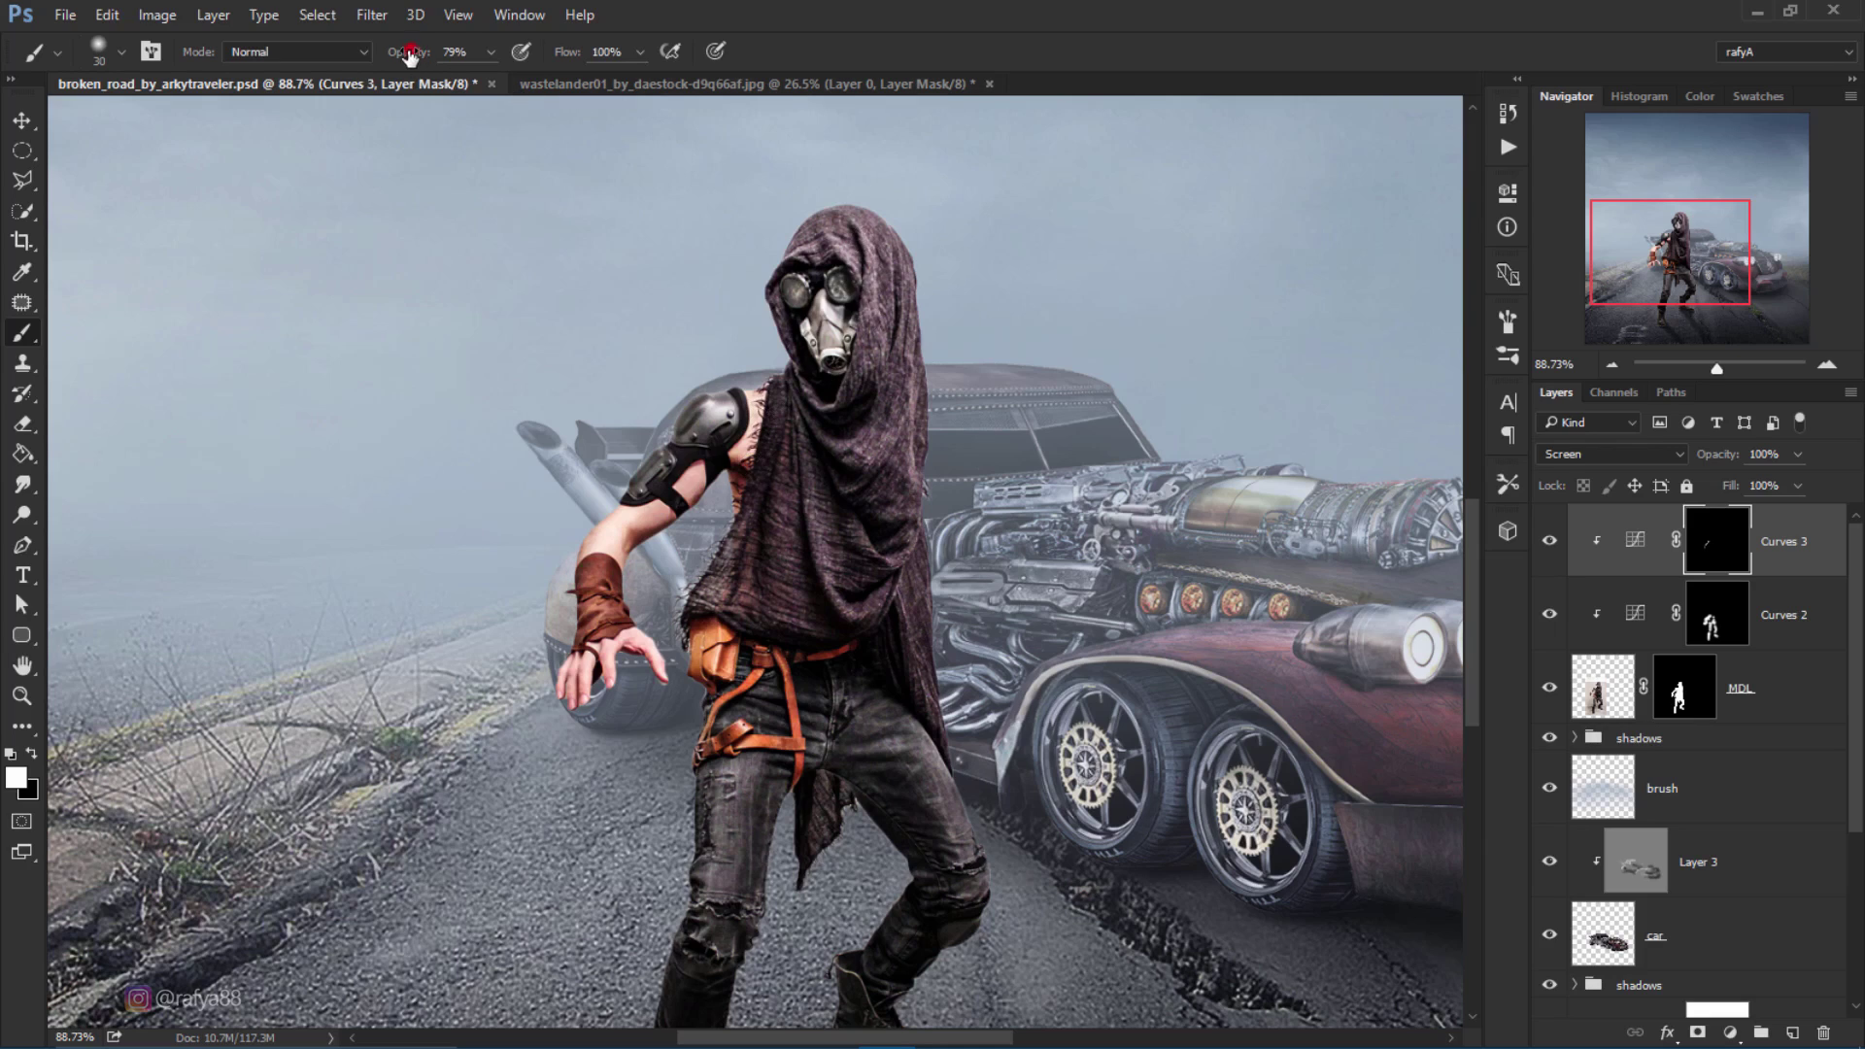
{"action": "left_click", "coordinate": [865, 269]}
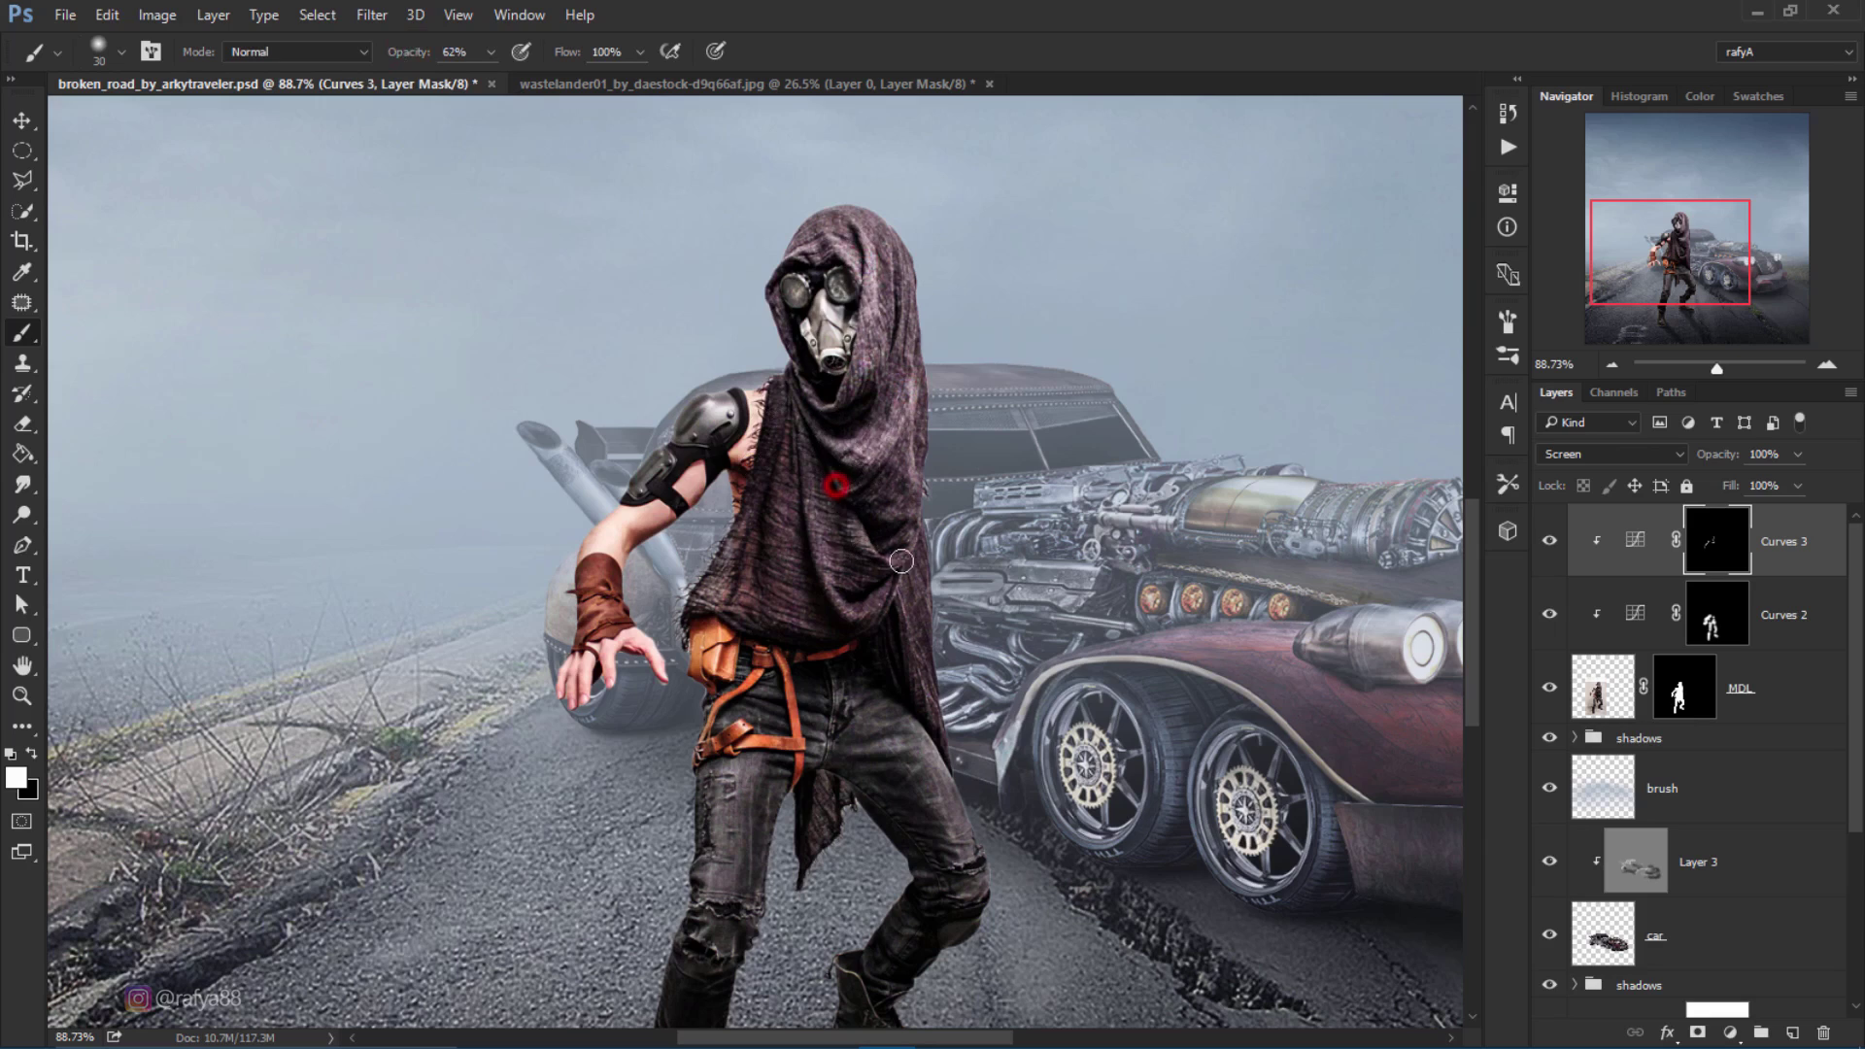
{"action": "left_click", "coordinate": [899, 473]}
{"action": "left_click", "coordinate": [896, 581]}
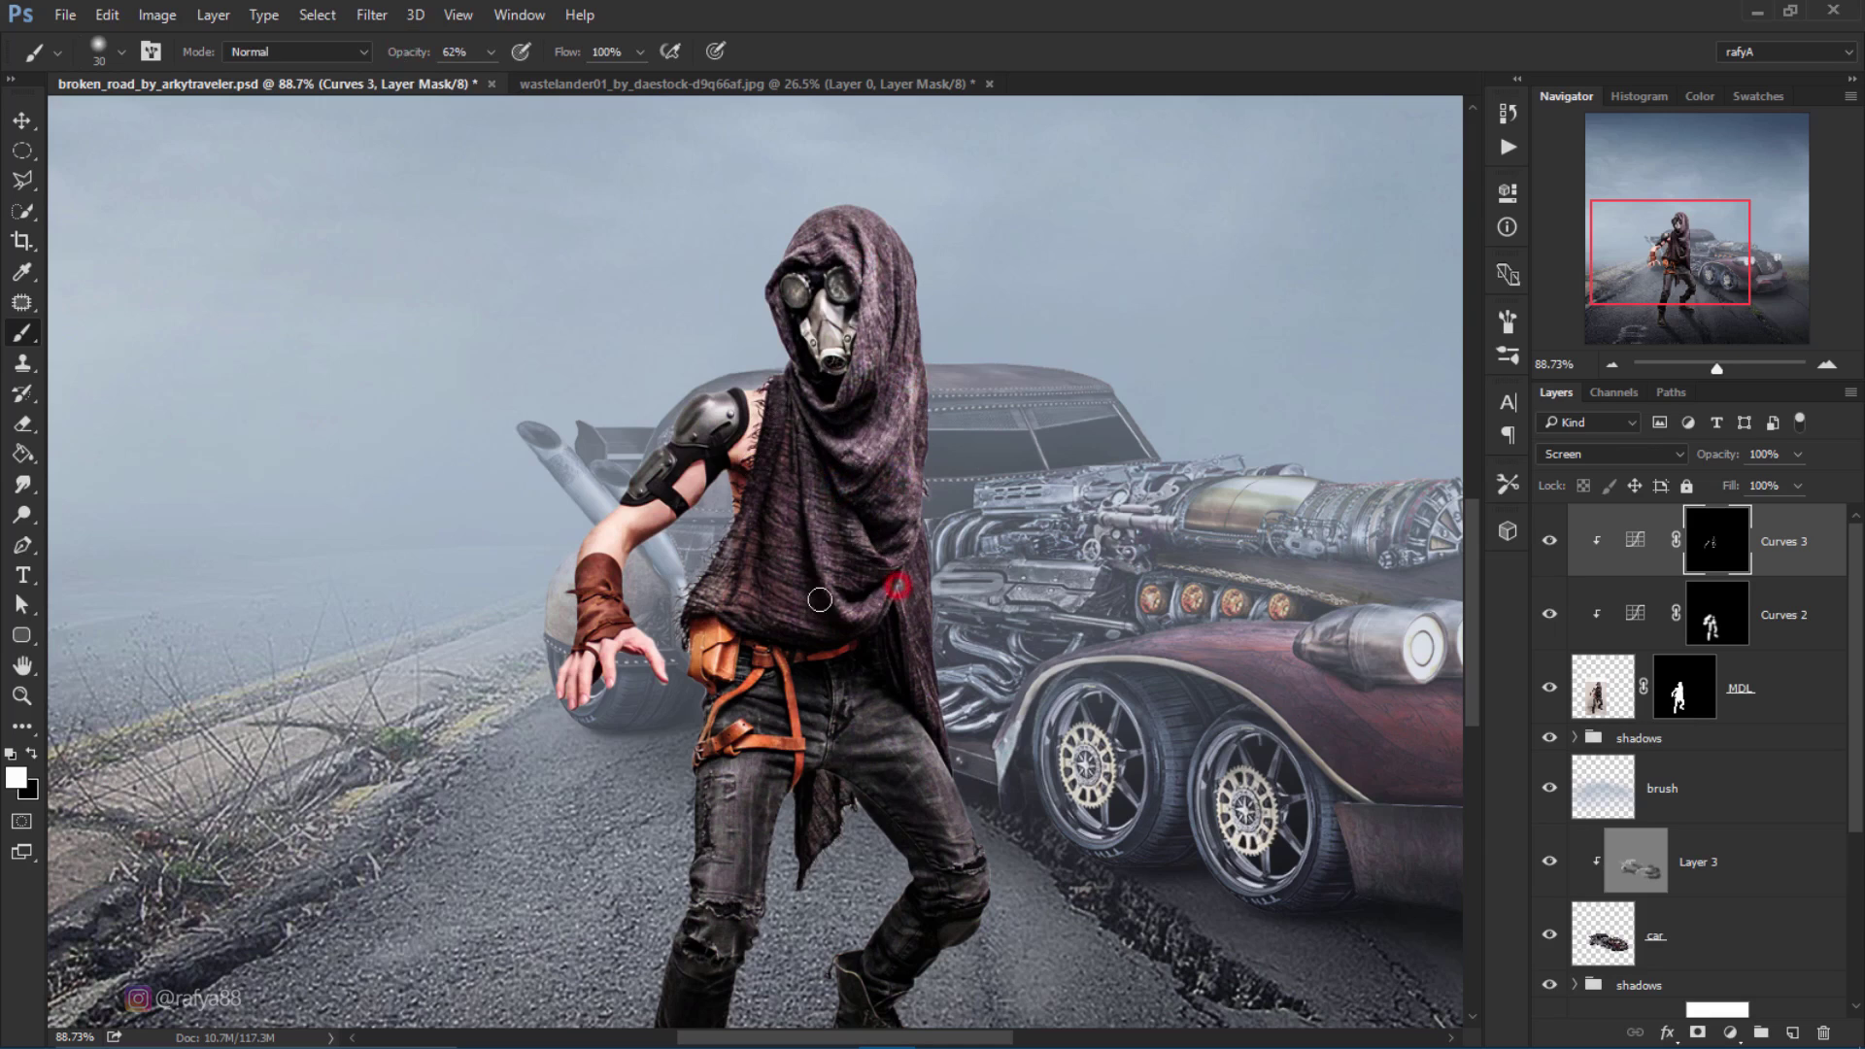
{"action": "left_click", "coordinate": [826, 574]}
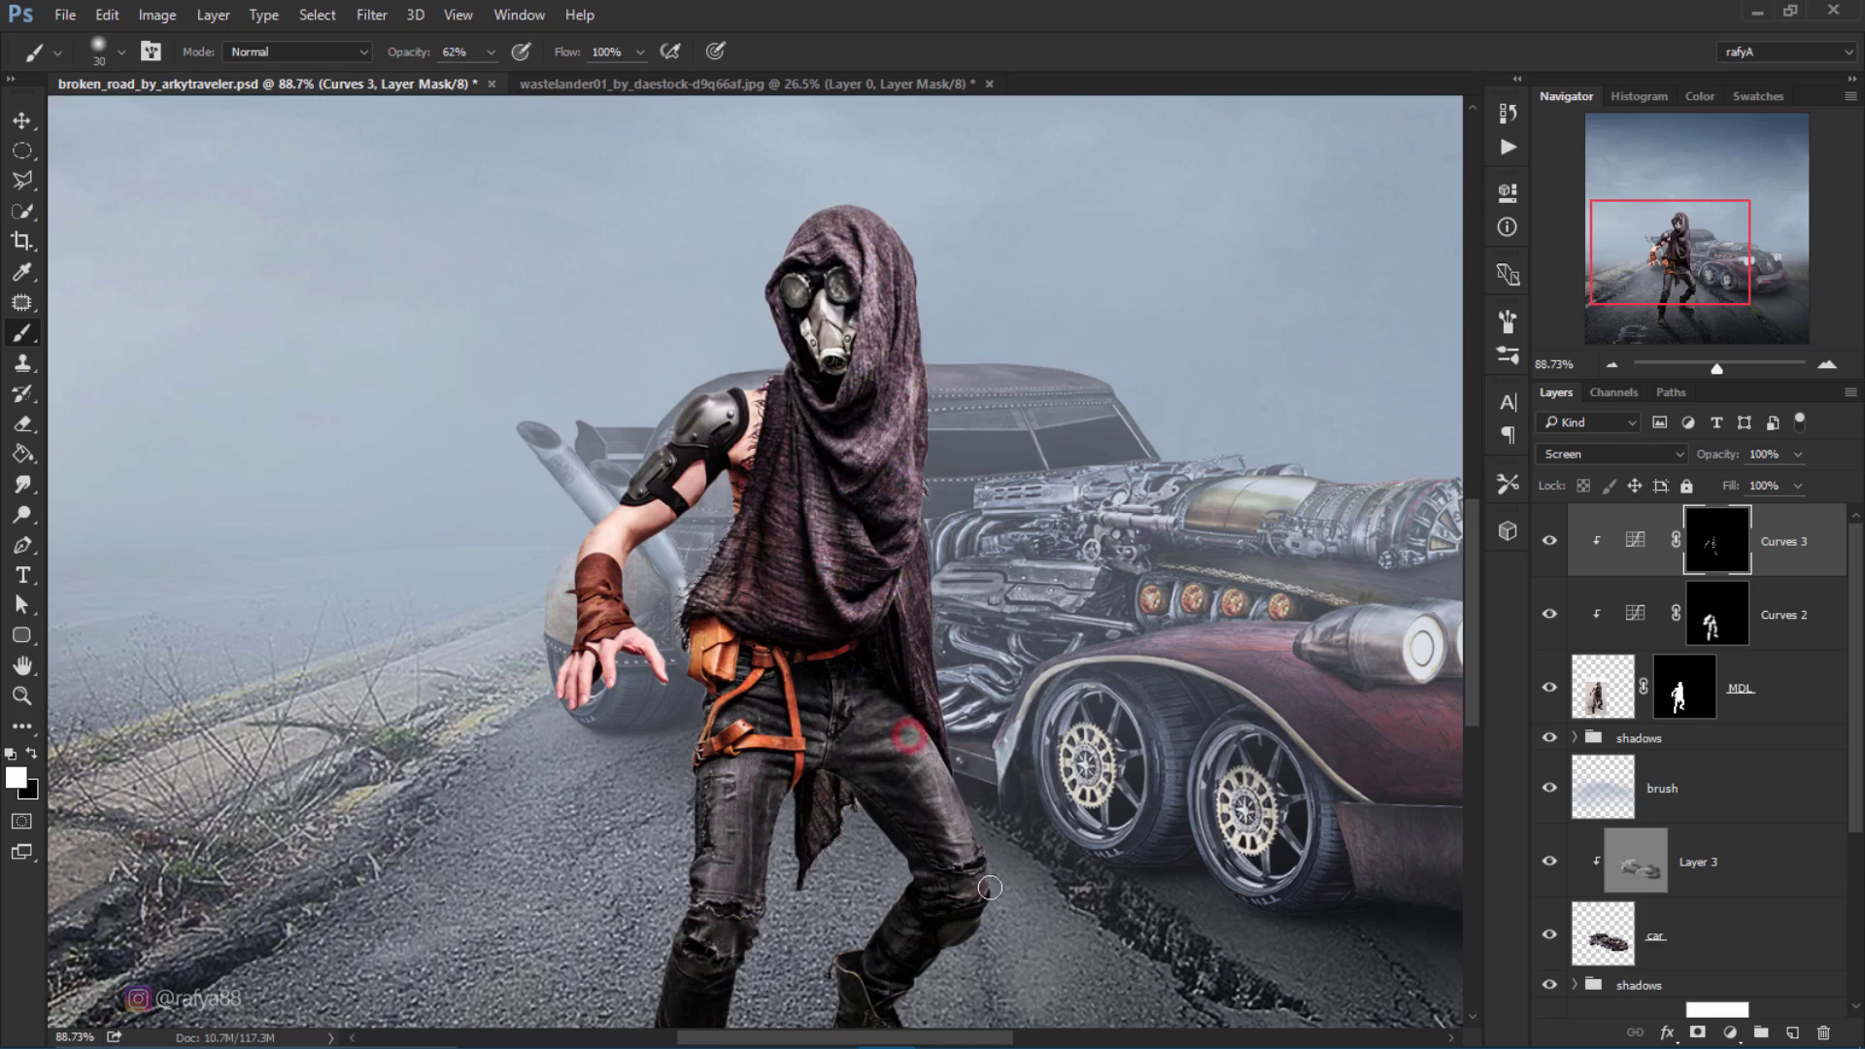
Step: Brighten the lower leg and the goggles with further white strokes
{"action": "left_click_drag", "start_coordinate": [943, 803], "coordinate": [937, 755]}
{"action": "left_click_drag", "start_coordinate": [755, 803], "coordinate": [753, 701]}
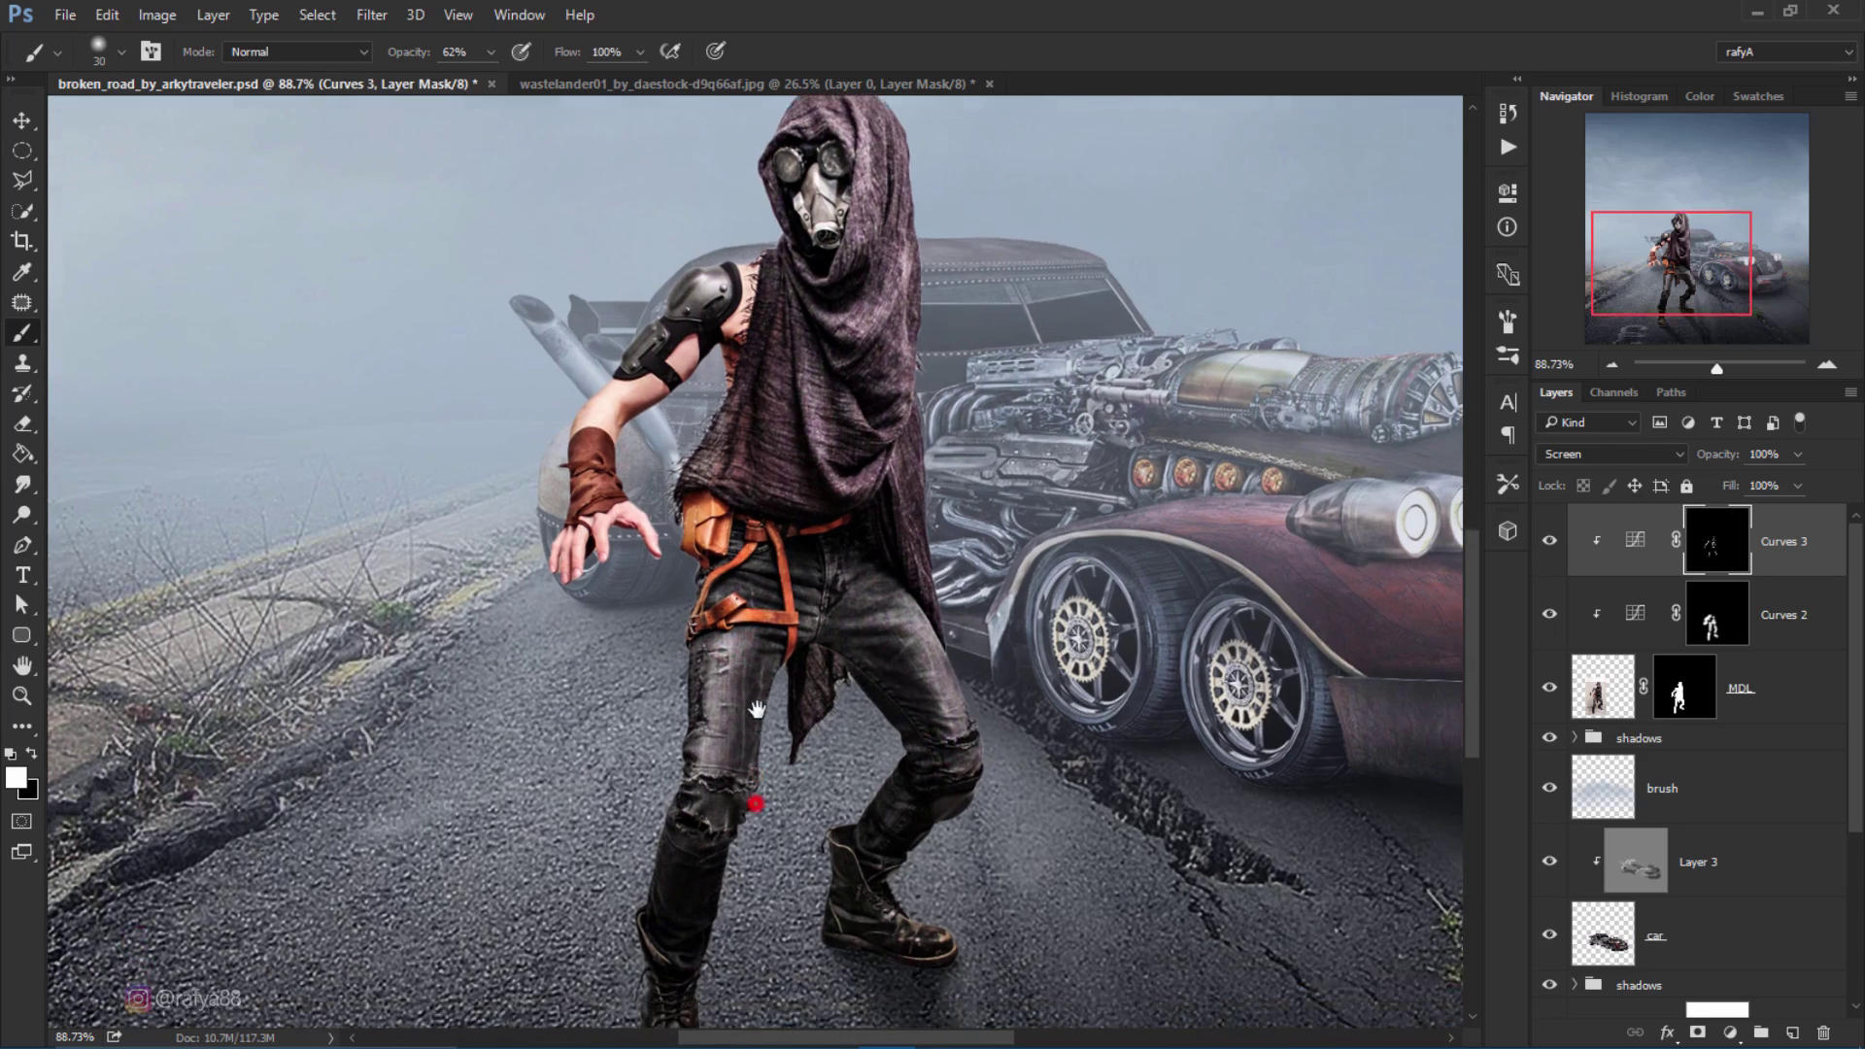
{"action": "left_click", "coordinate": [672, 822]}
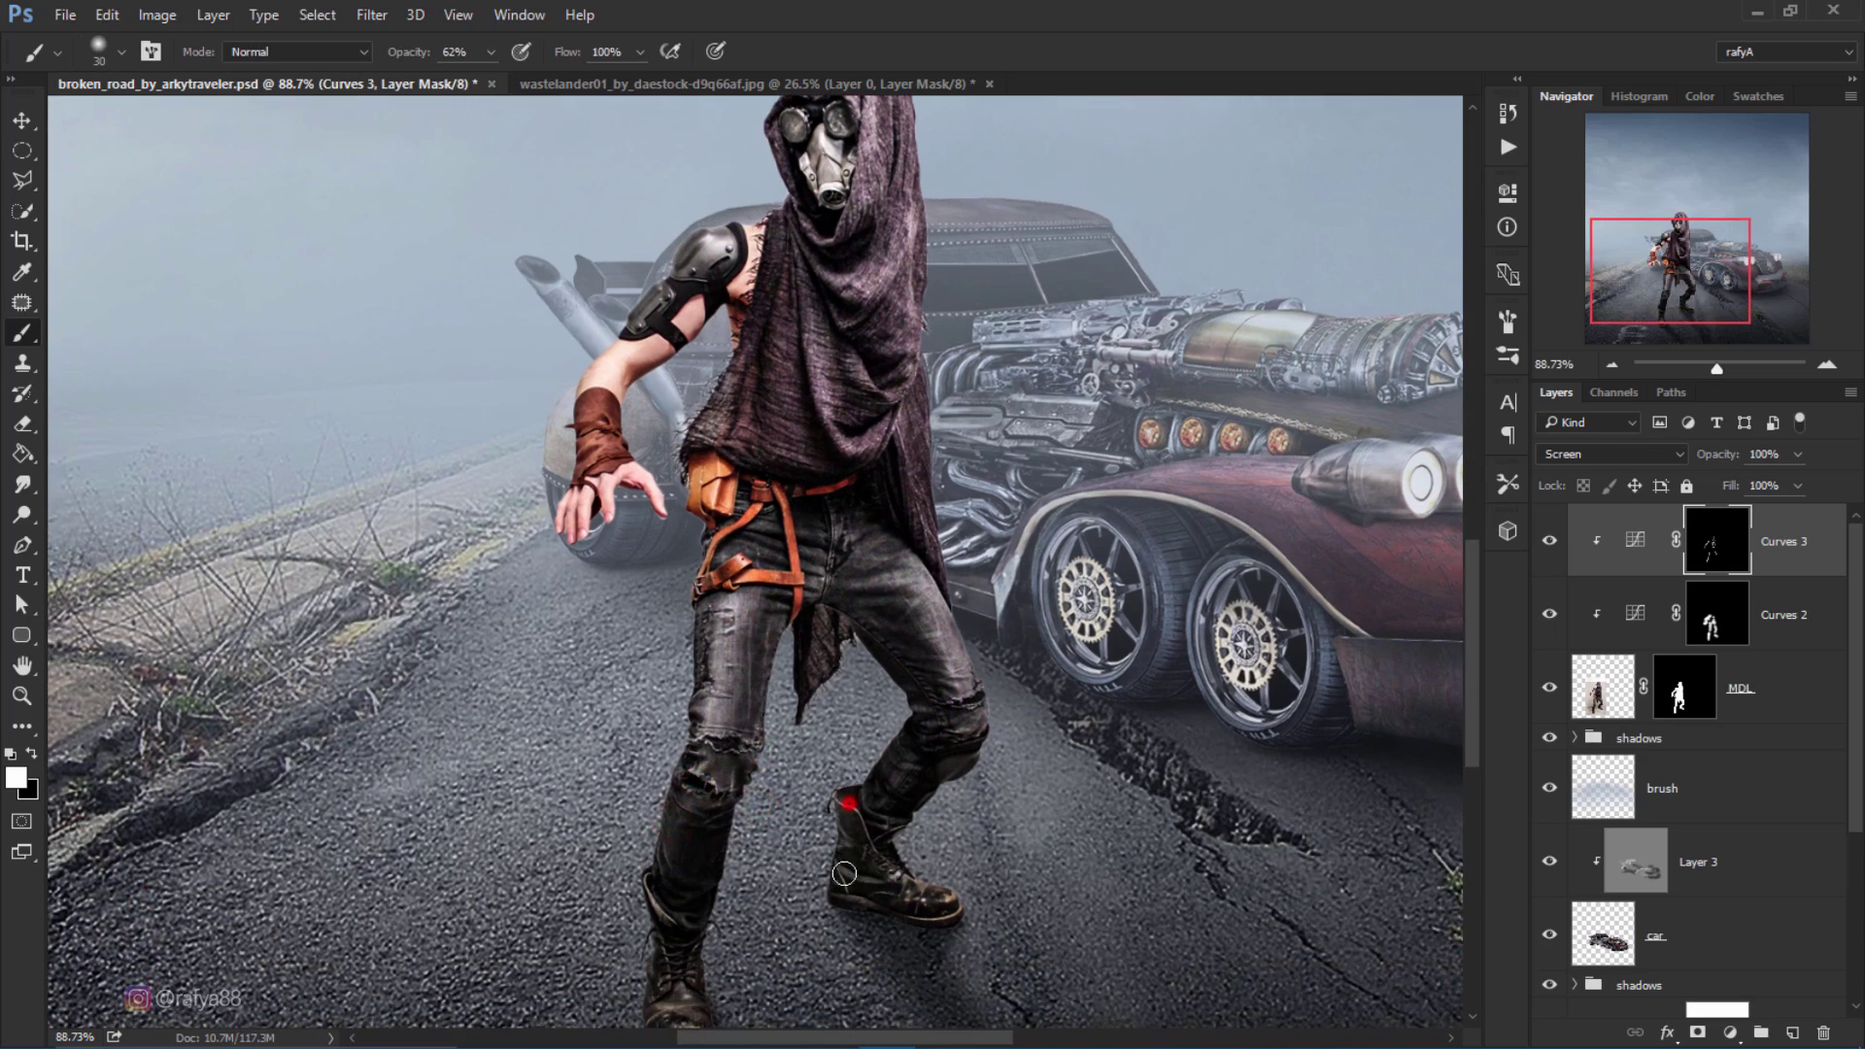
{"action": "scroll", "coordinate": [768, 842], "scroll_direction": "down", "scroll_amount": 1}
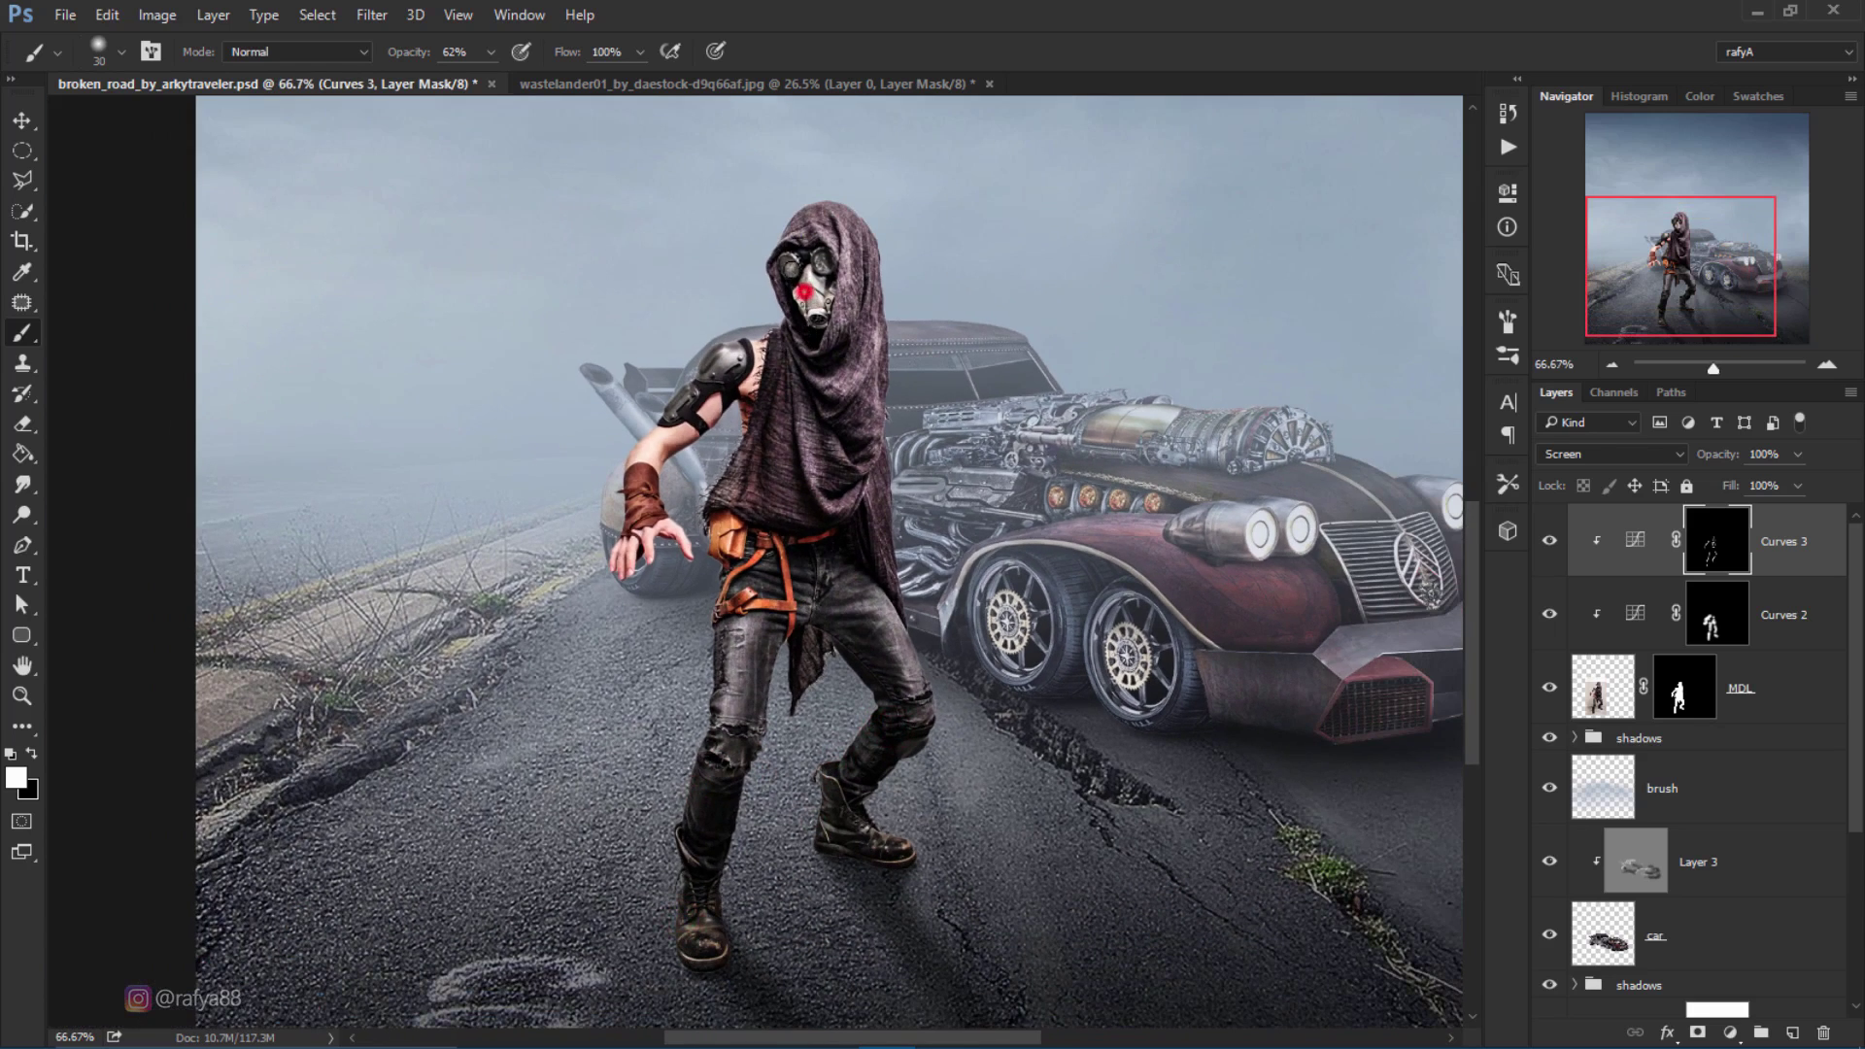
{"action": "mouse_move", "coordinate": [804, 290]}
{"action": "left_mouse_down"}
{"action": "mouse_move", "coordinate": [827, 261]}
{"action": "mouse_move", "coordinate": [805, 334]}
{"action": "left_mouse_up"}
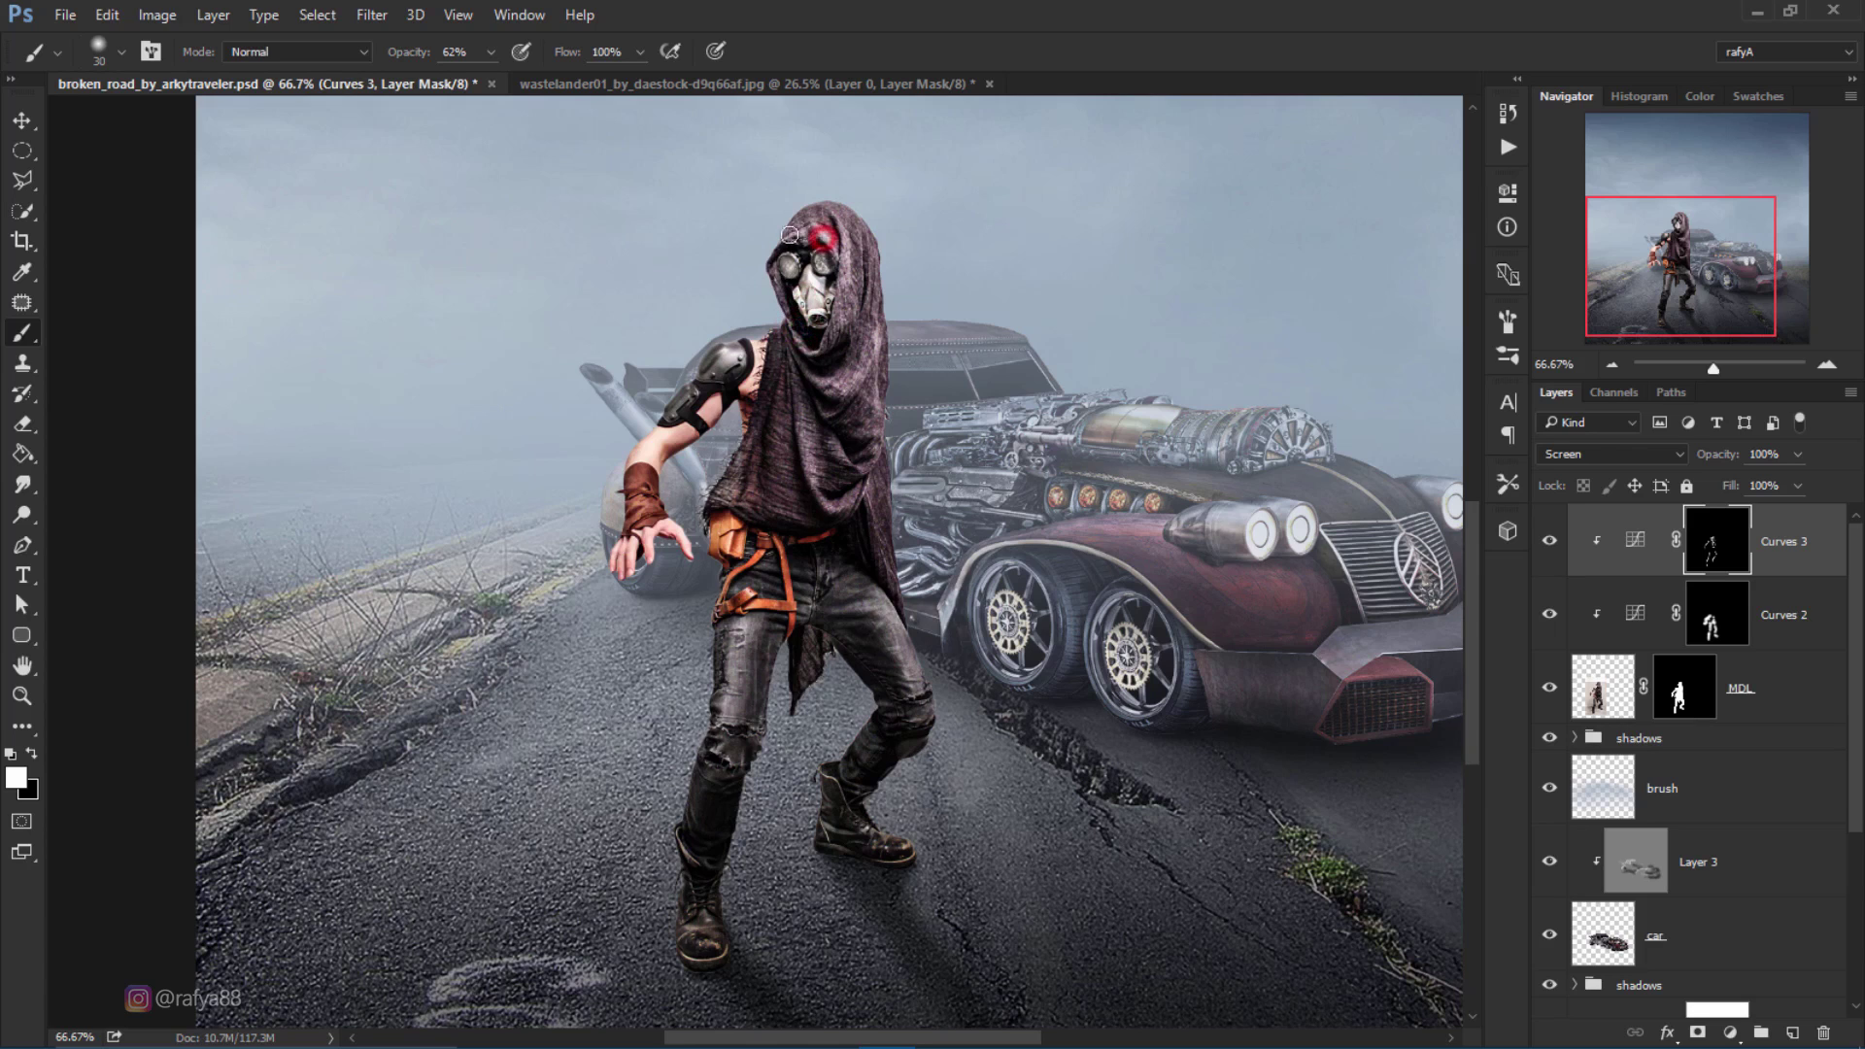
{"action": "scroll", "coordinate": [857, 425], "scroll_direction": "down", "scroll_amount": 1}
{"action": "scroll", "coordinate": [857, 426], "scroll_direction": "down", "scroll_amount": 1}
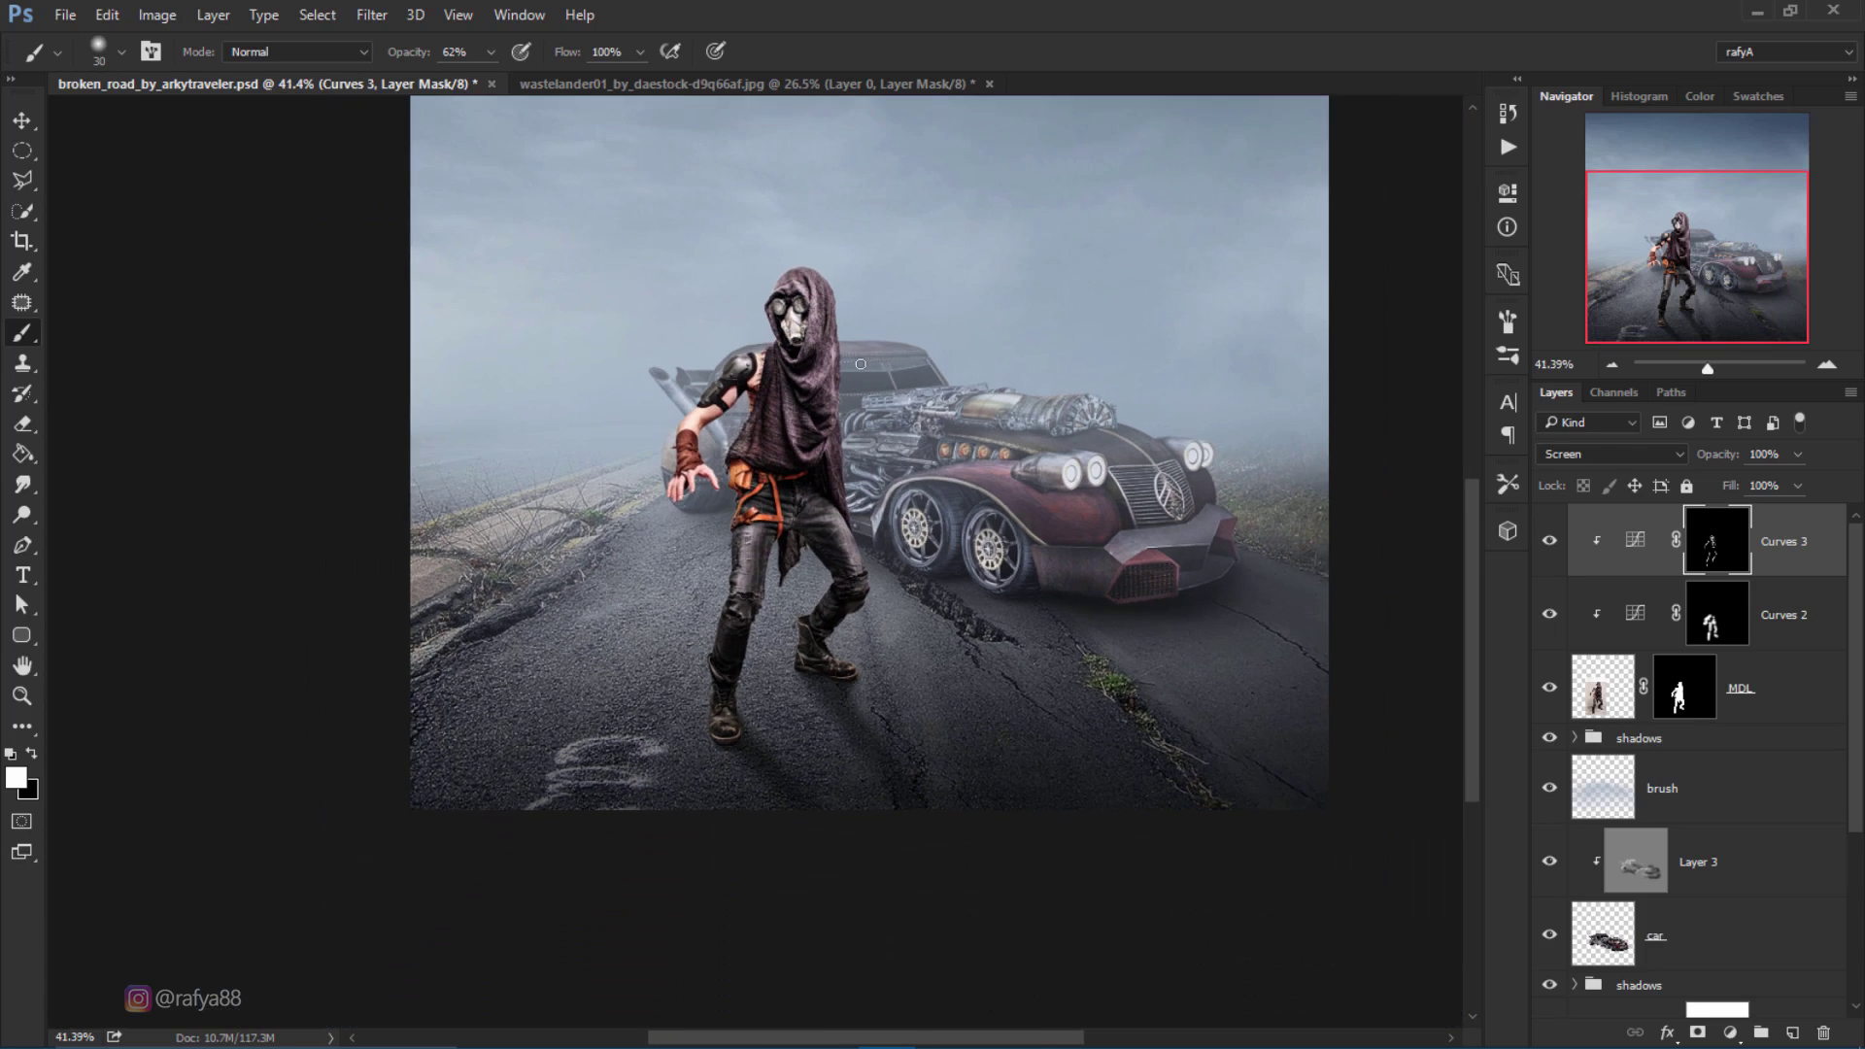
{"action": "scroll", "coordinate": [856, 425], "scroll_direction": "down", "scroll_amount": 1}
Step: Compare the figure with and without the brightening and recentre the figure and car
{"action": "left_click", "coordinate": [1553, 545]}
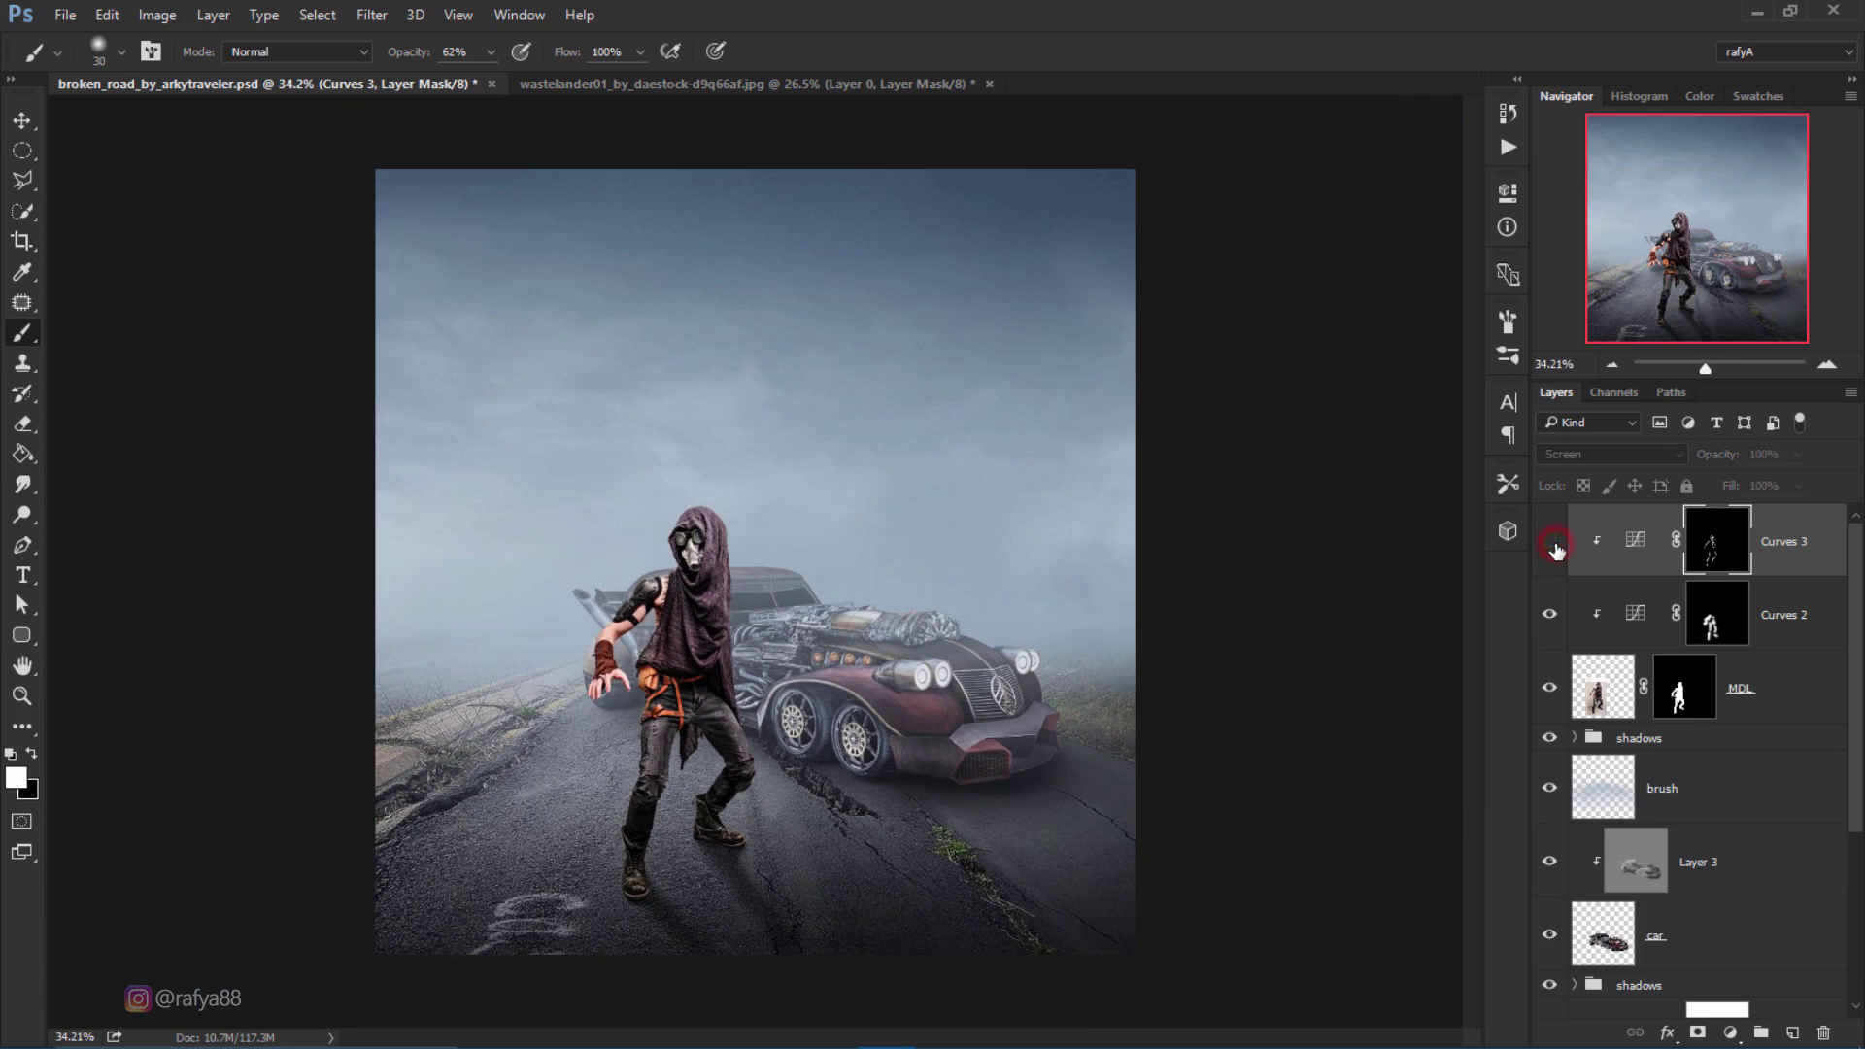
{"action": "scroll", "coordinate": [748, 629], "scroll_direction": "up", "scroll_amount": 1}
{"action": "scroll", "coordinate": [748, 622], "scroll_direction": "up", "scroll_amount": 1}
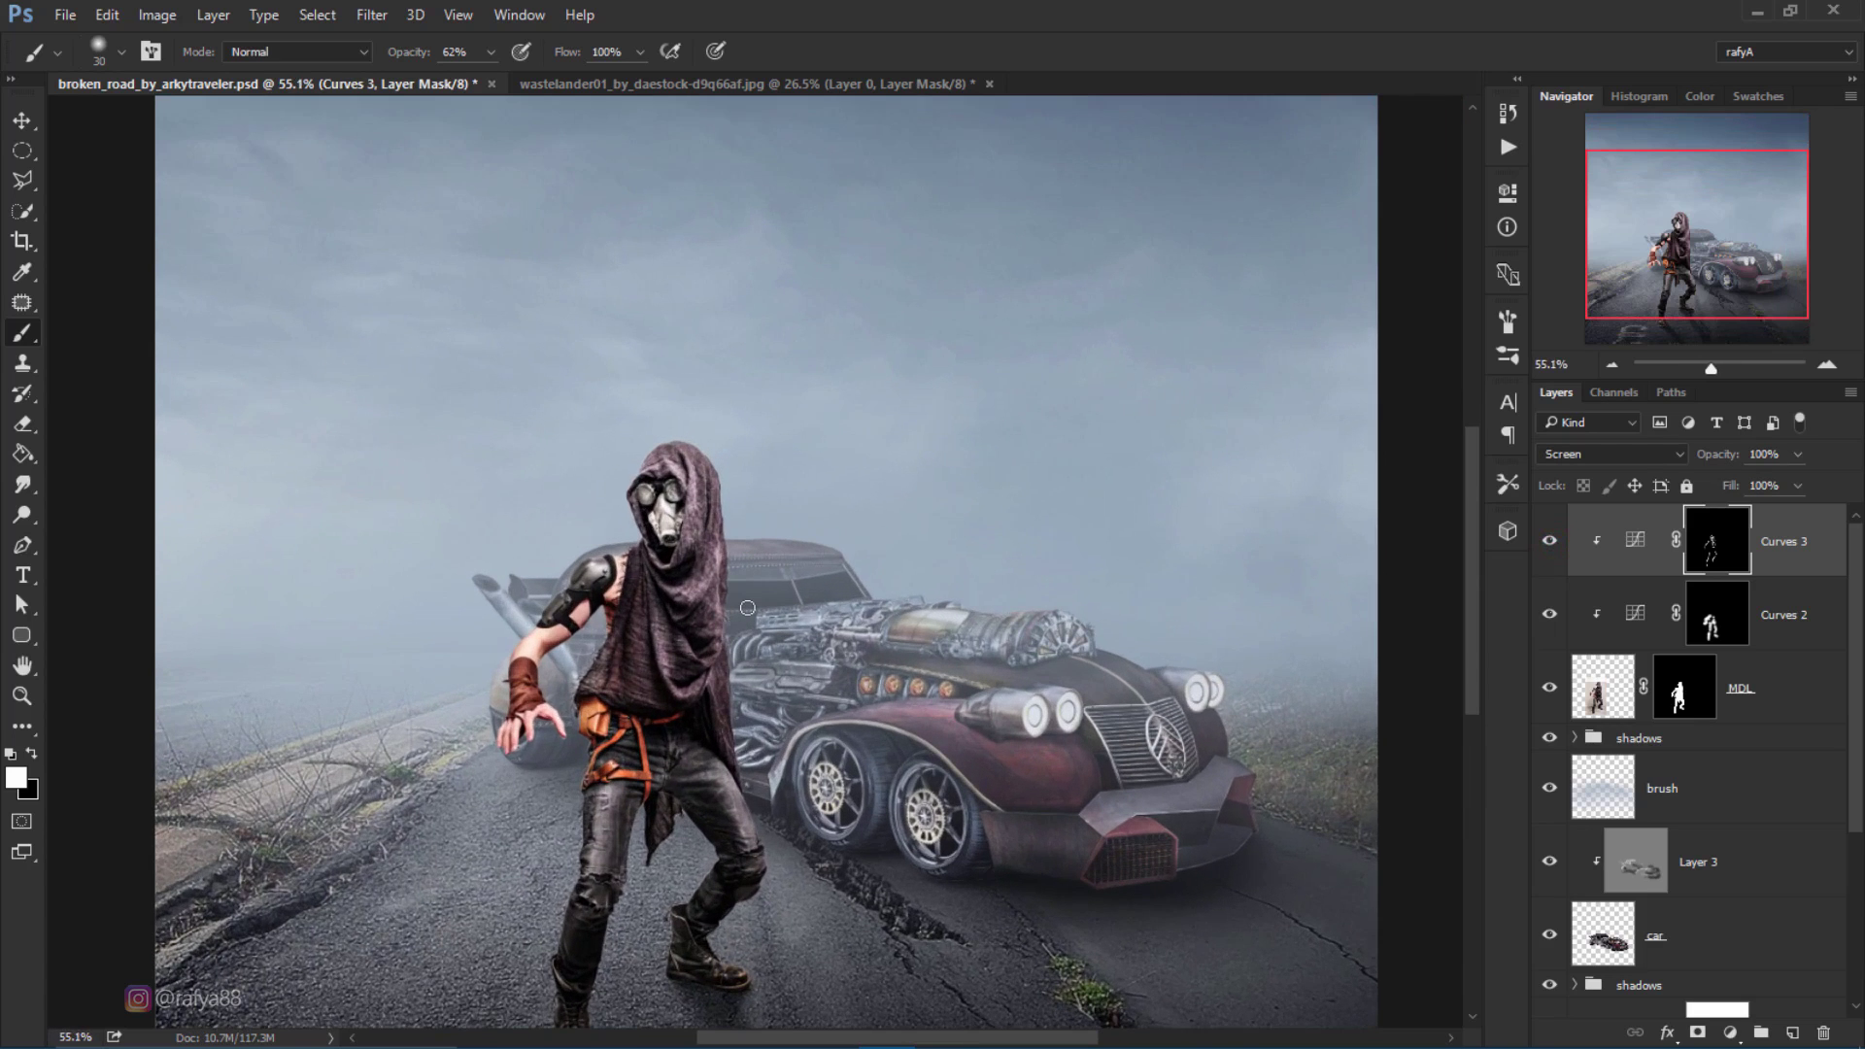
{"action": "scroll", "coordinate": [747, 605], "scroll_direction": "up", "scroll_amount": 1}
{"action": "left_click_drag", "start_coordinate": [588, 600], "coordinate": [644, 513]}
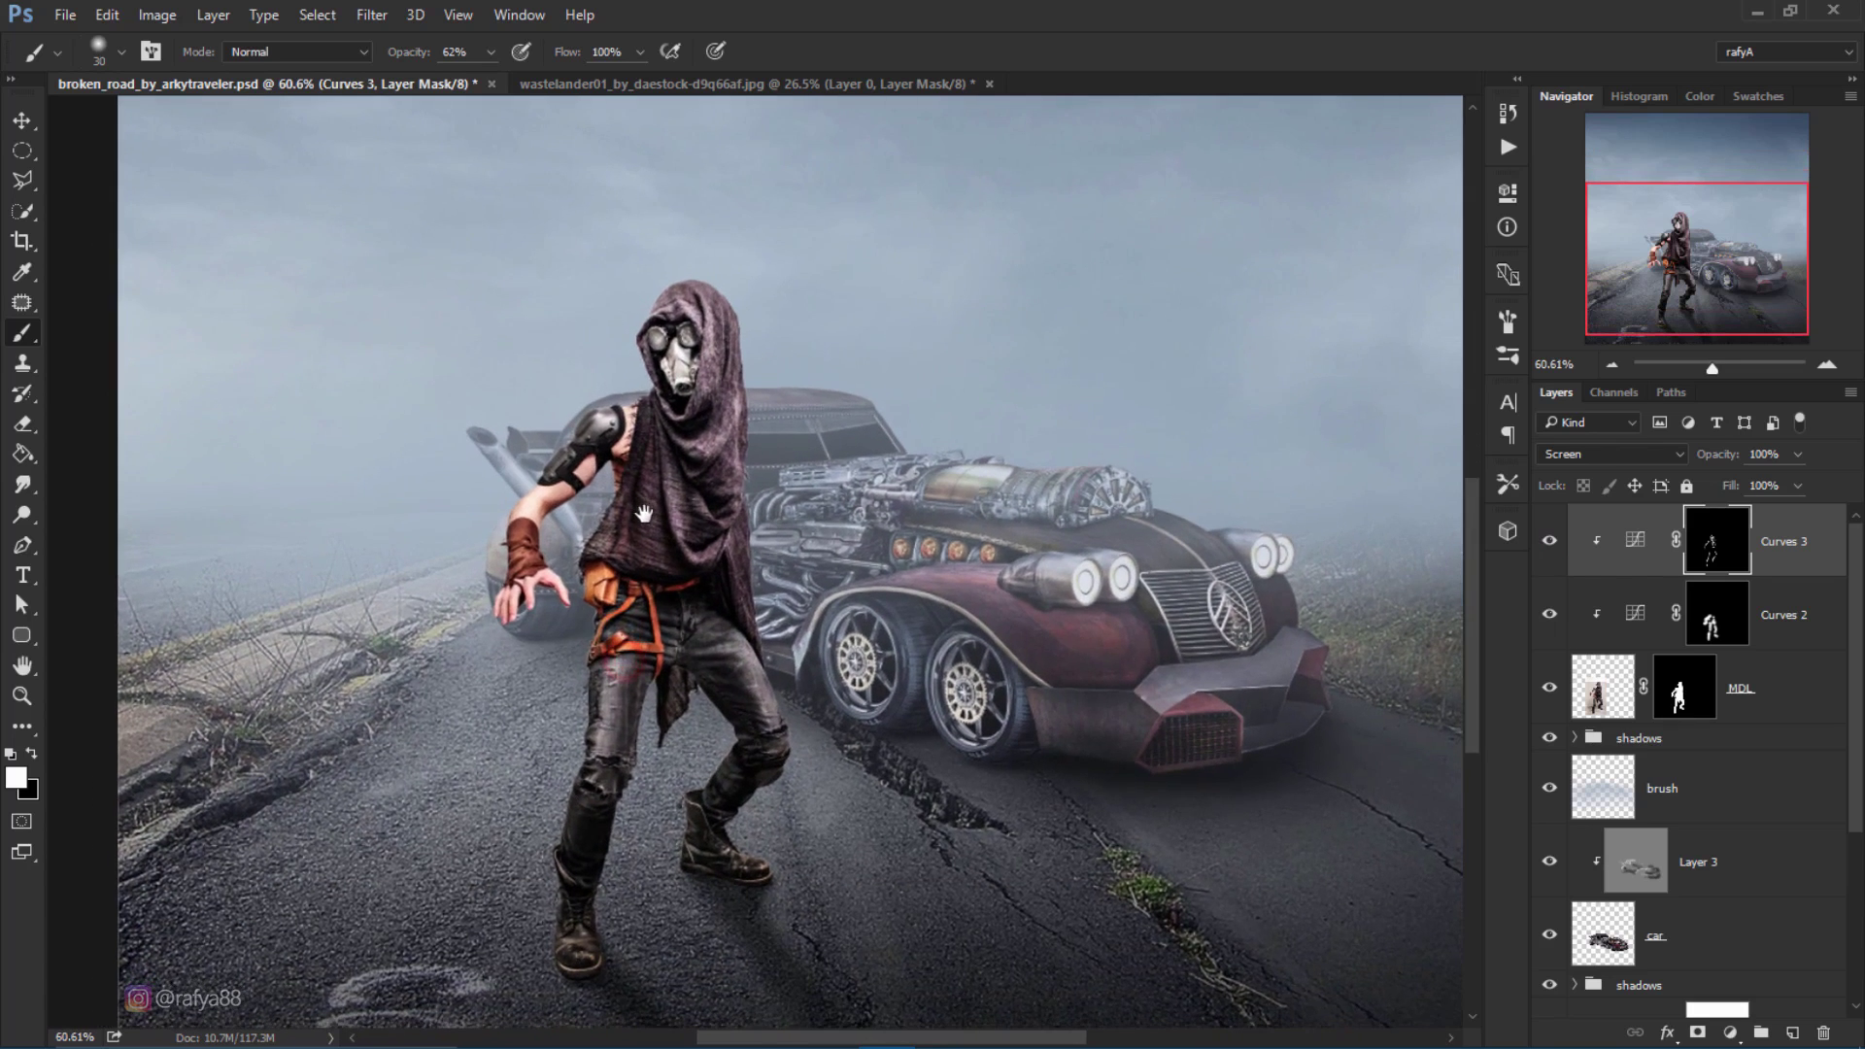
Step: Add a Hue/Saturation layer clipped to MDL with Saturation at -32, then compare
{"action": "left_click", "coordinate": [1728, 1036]}
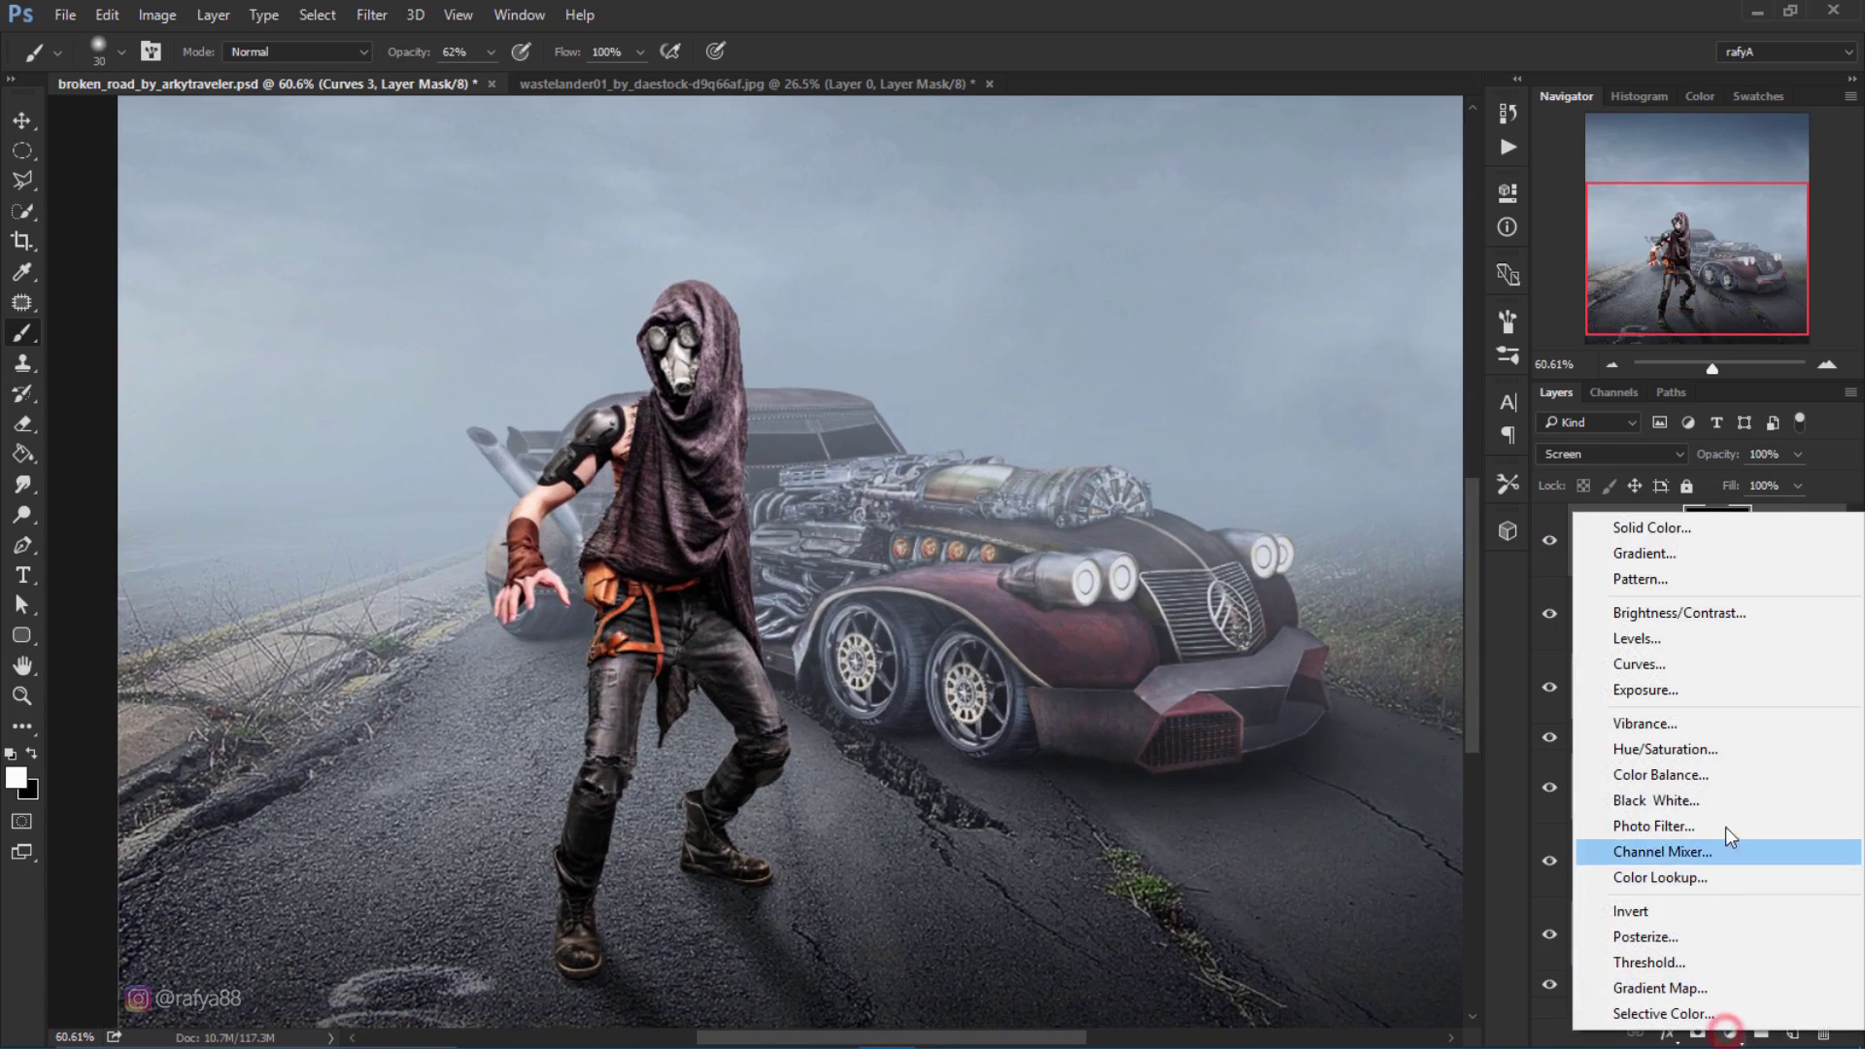
{"action": "left_click", "coordinate": [1739, 750]}
{"action": "left_click", "coordinate": [1303, 570]}
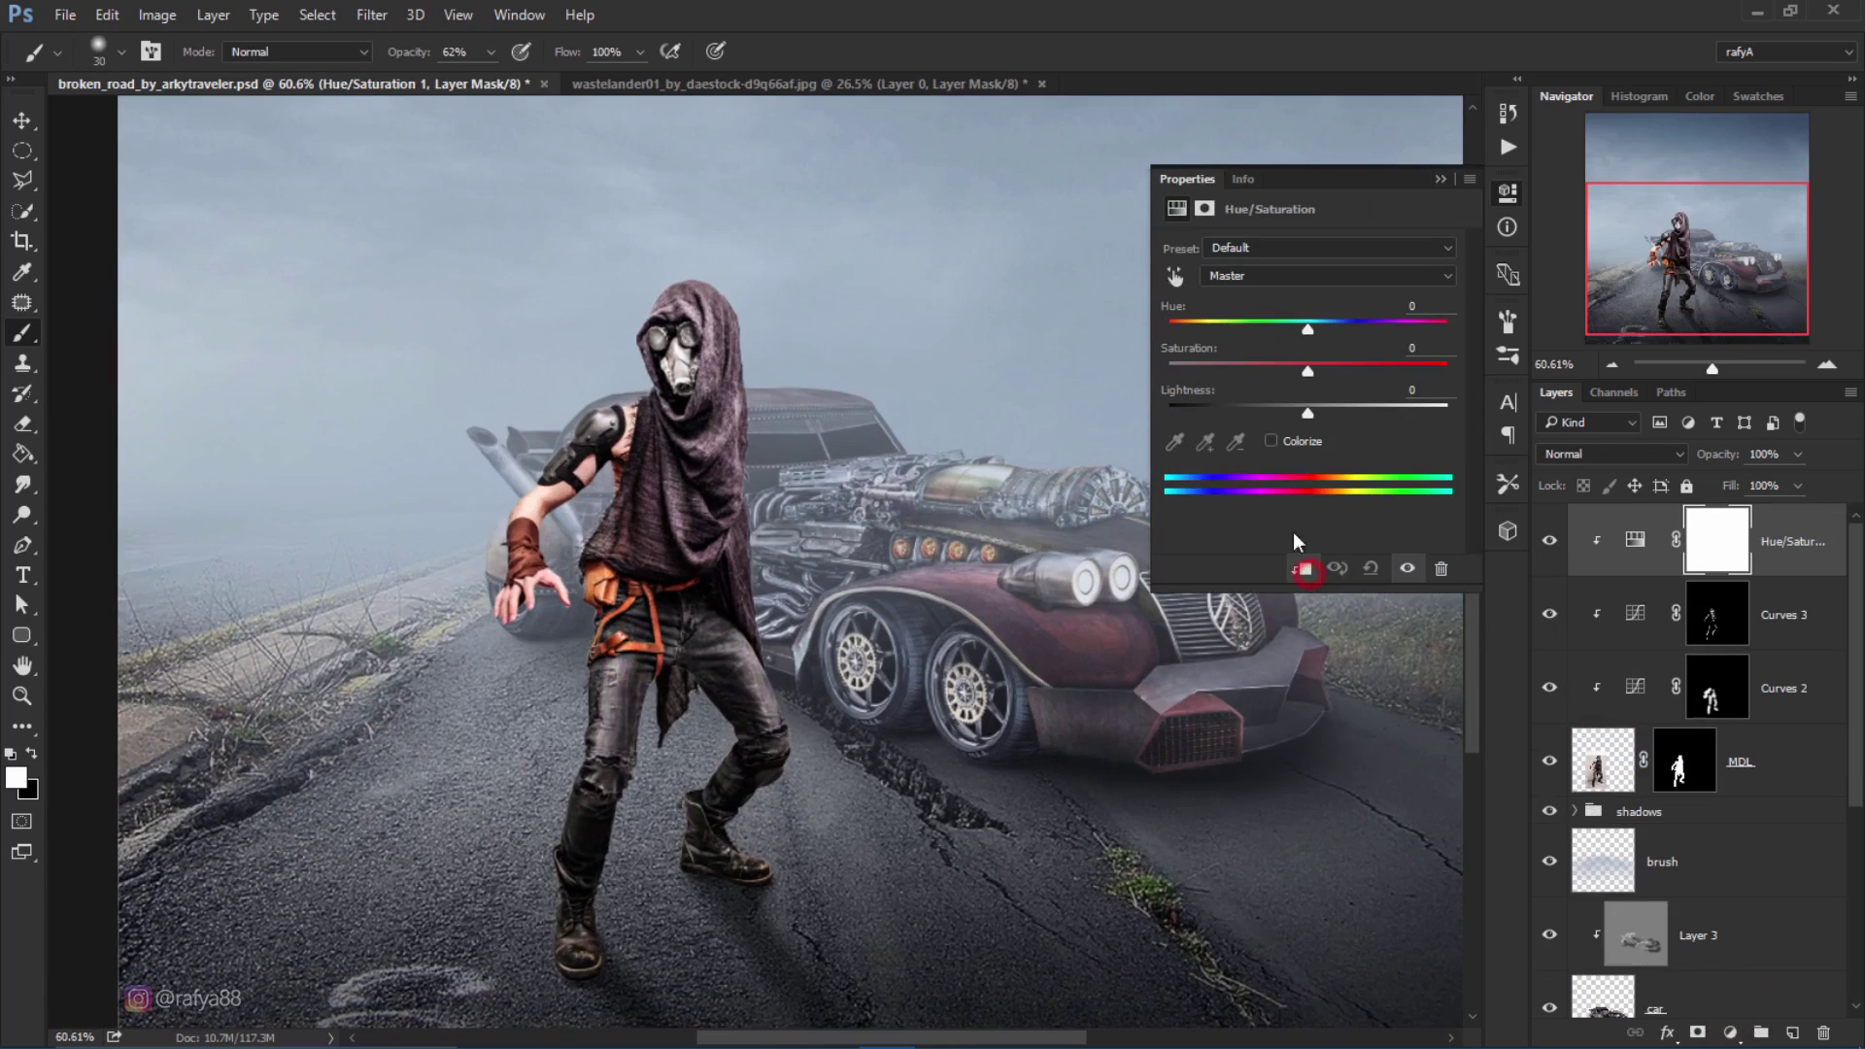
{"action": "left_click_drag", "start_coordinate": [1306, 370], "coordinate": [1304, 371]}
{"action": "left_click", "coordinate": [1440, 179]}
{"action": "left_click", "coordinate": [1552, 541]}
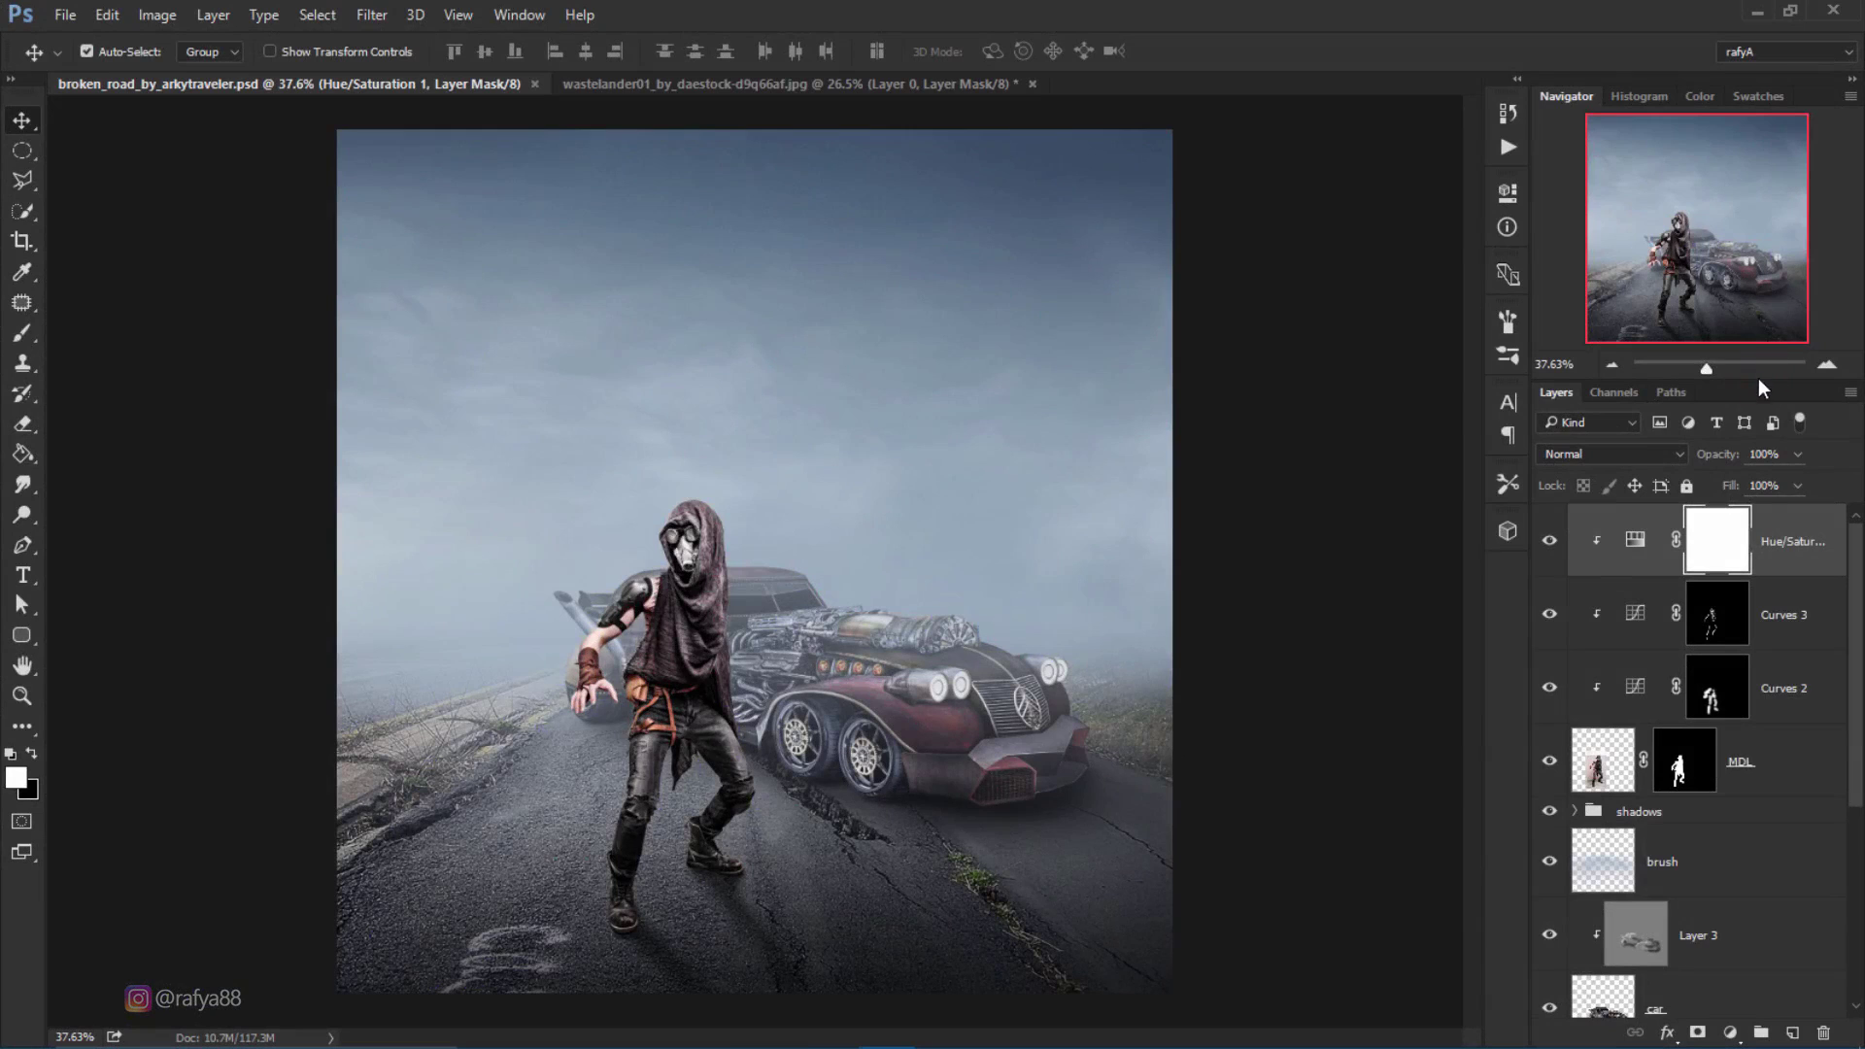
Step: Select the brush fog layer, compare it on and off, and add a new Layer 7 above it
{"action": "left_click_drag", "start_coordinate": [1758, 379], "coordinate": [1759, 328]}
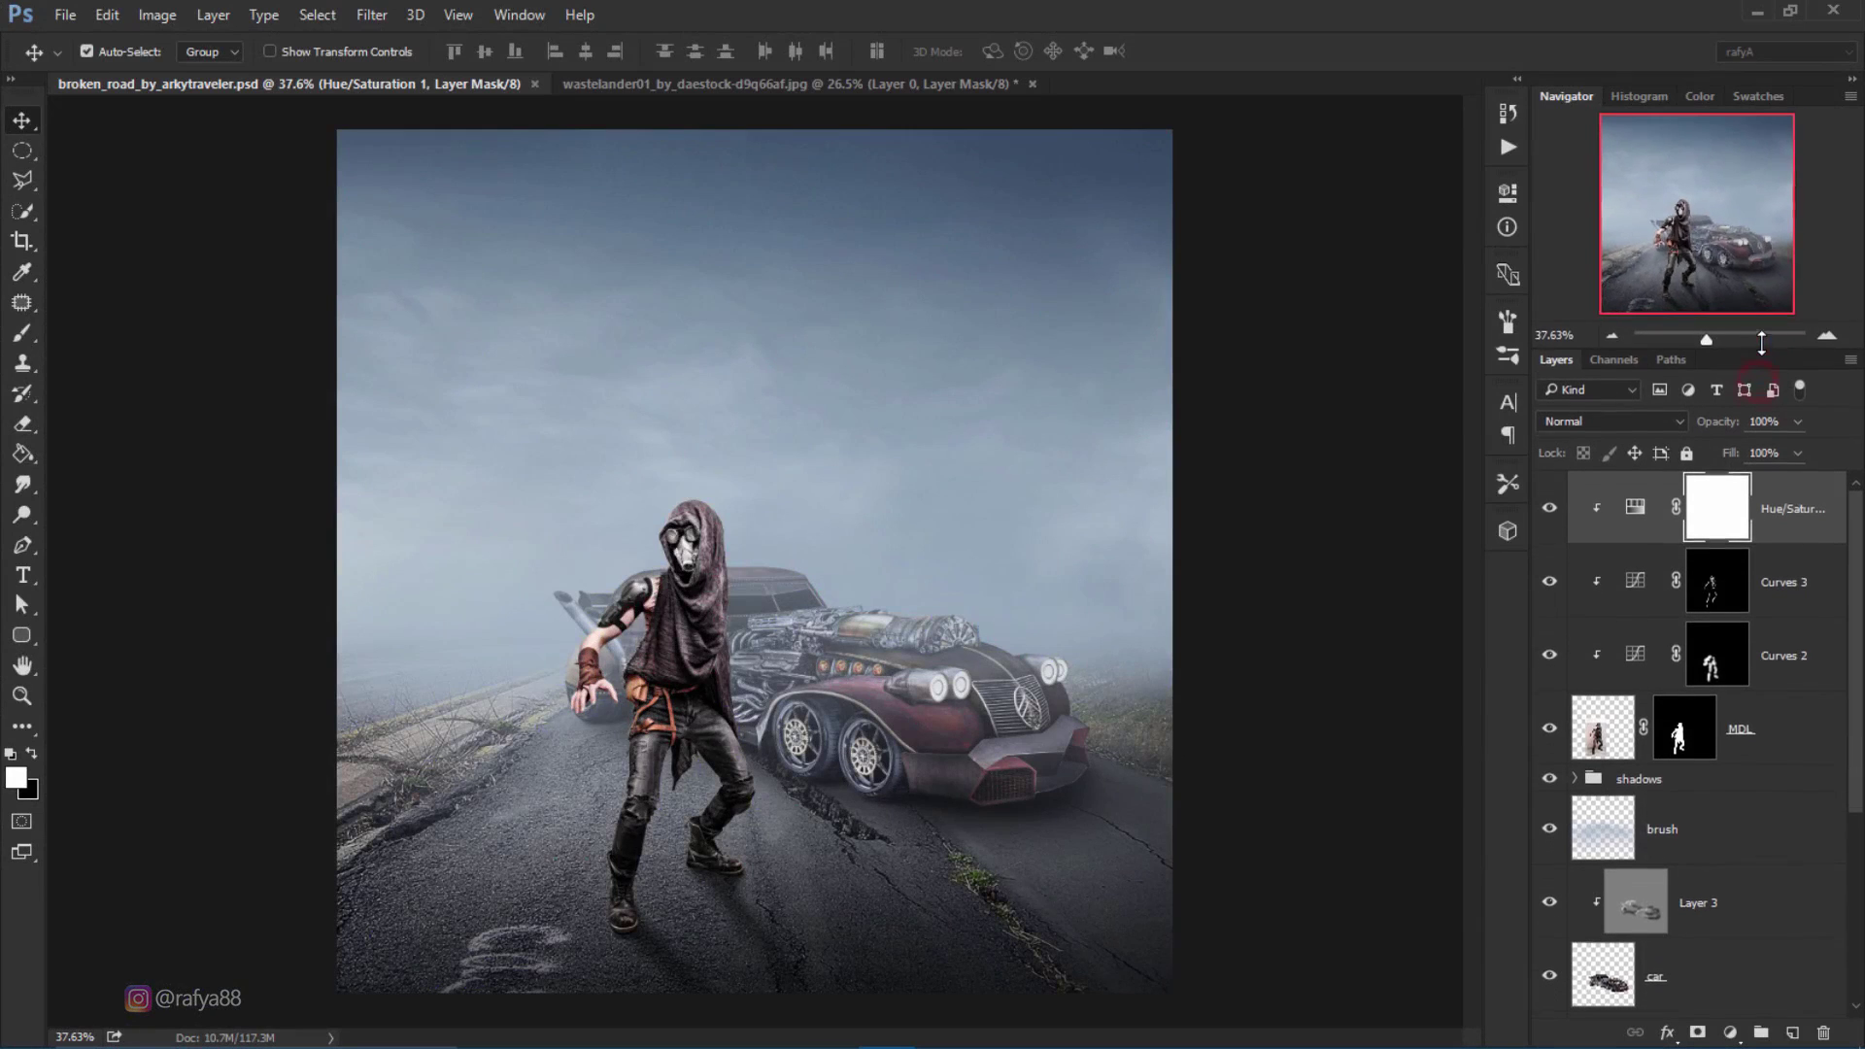
{"action": "scroll", "coordinate": [1667, 760], "scroll_direction": "down", "scroll_amount": 1}
{"action": "left_click", "coordinate": [1671, 738]}
{"action": "left_click", "coordinate": [1547, 738]}
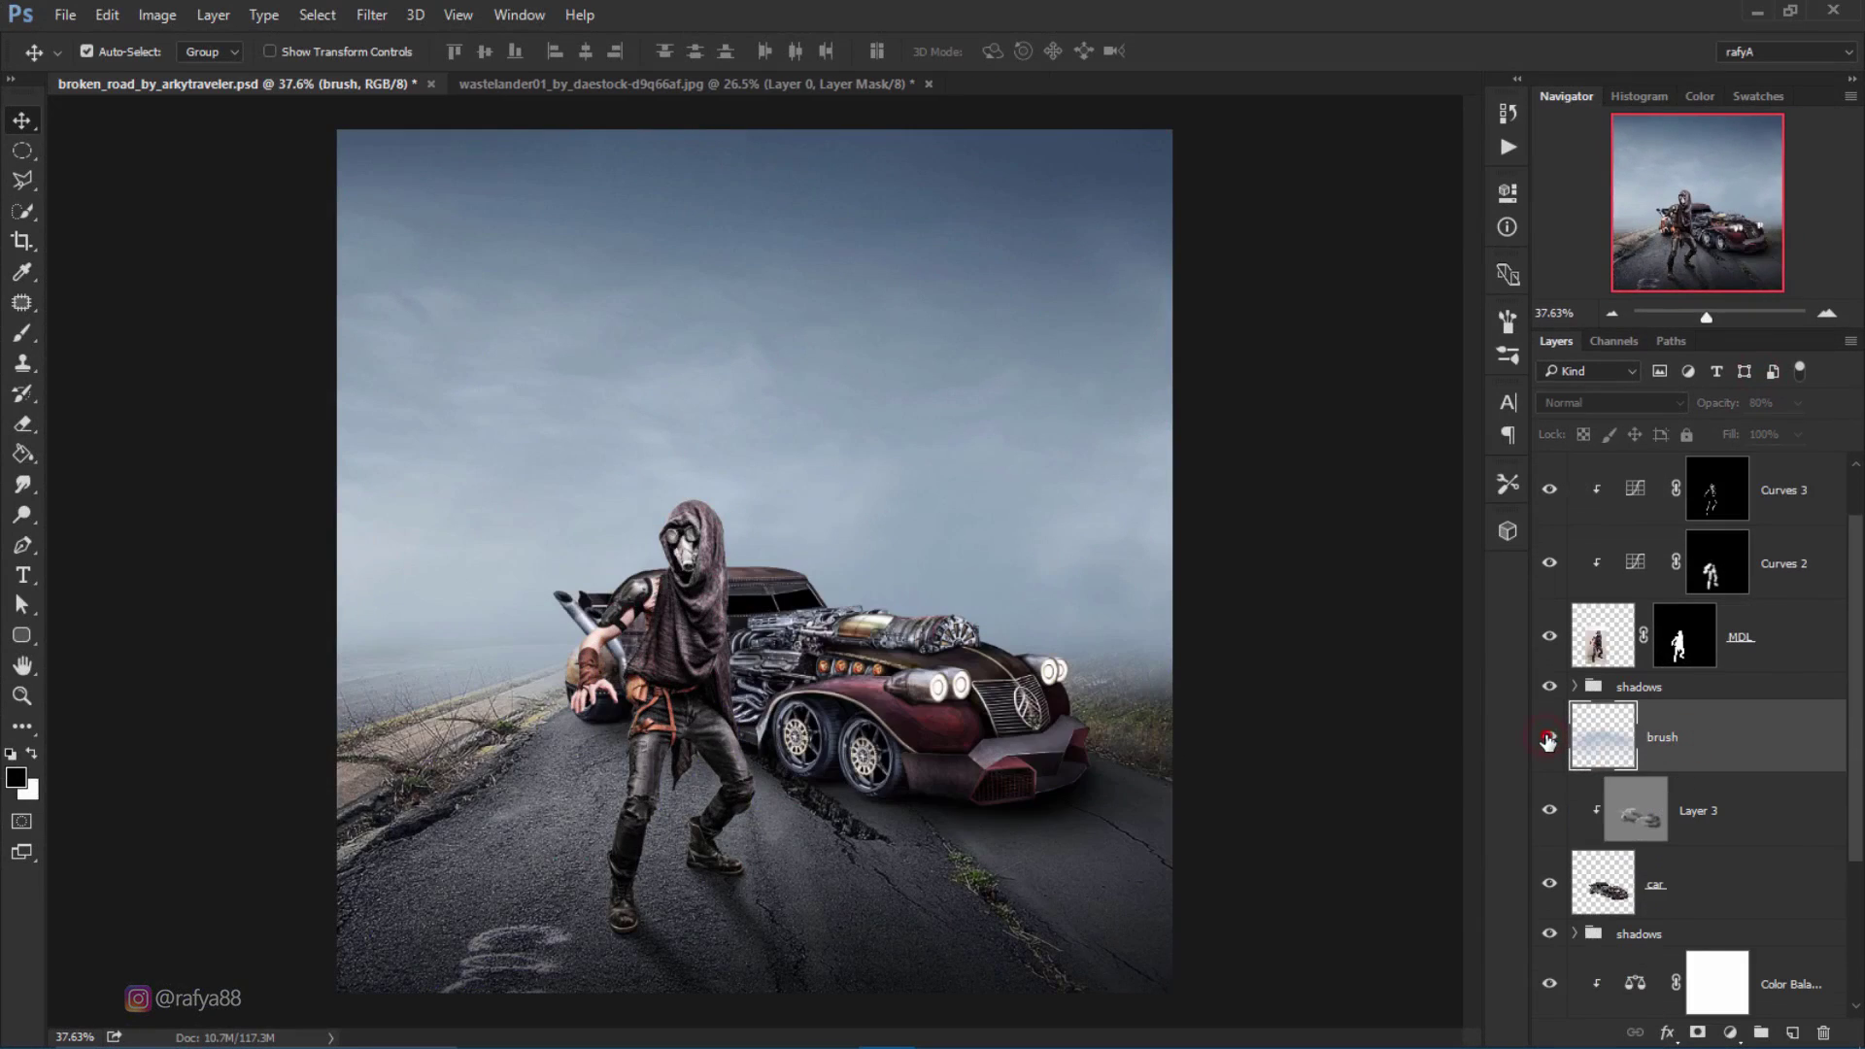
{"action": "left_click", "coordinate": [1794, 1033]}
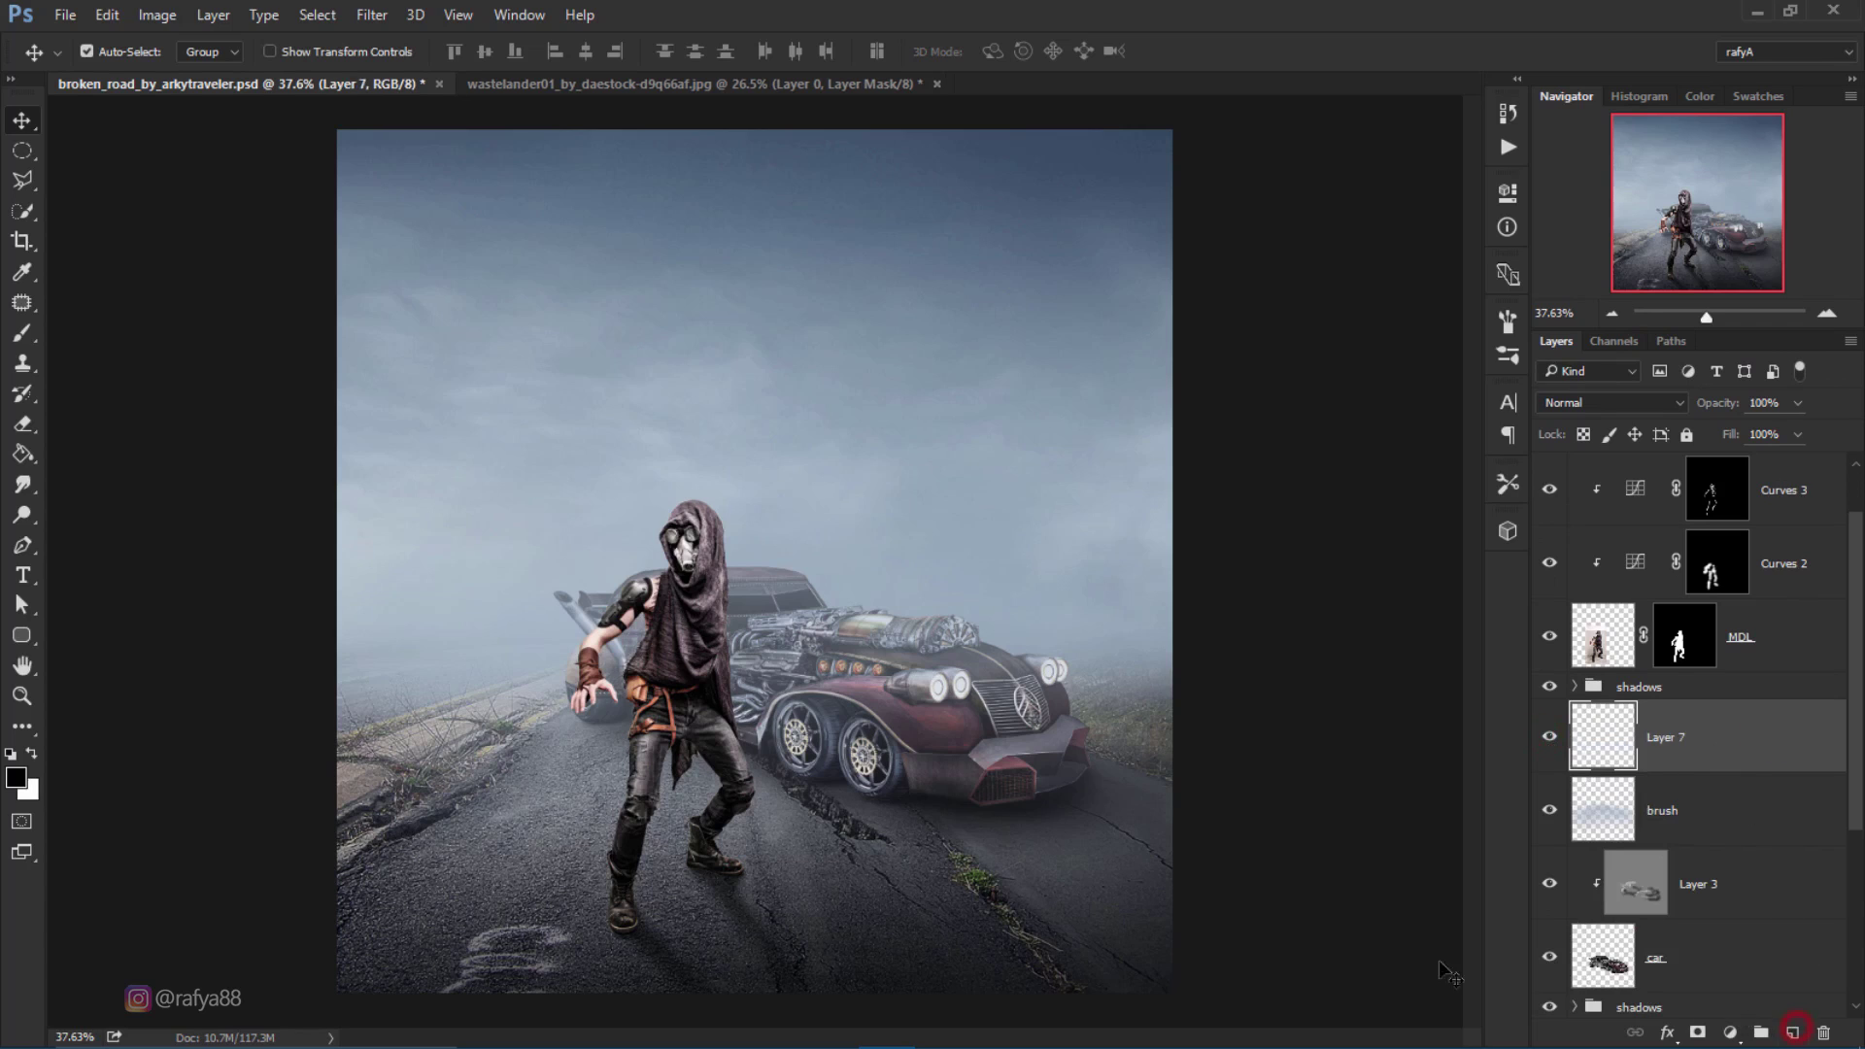
Step: Paint a soft light-blue glow, sampled from the foggy sky, near the head with a 600 px brush
{"action": "left_click", "coordinate": [24, 342]}
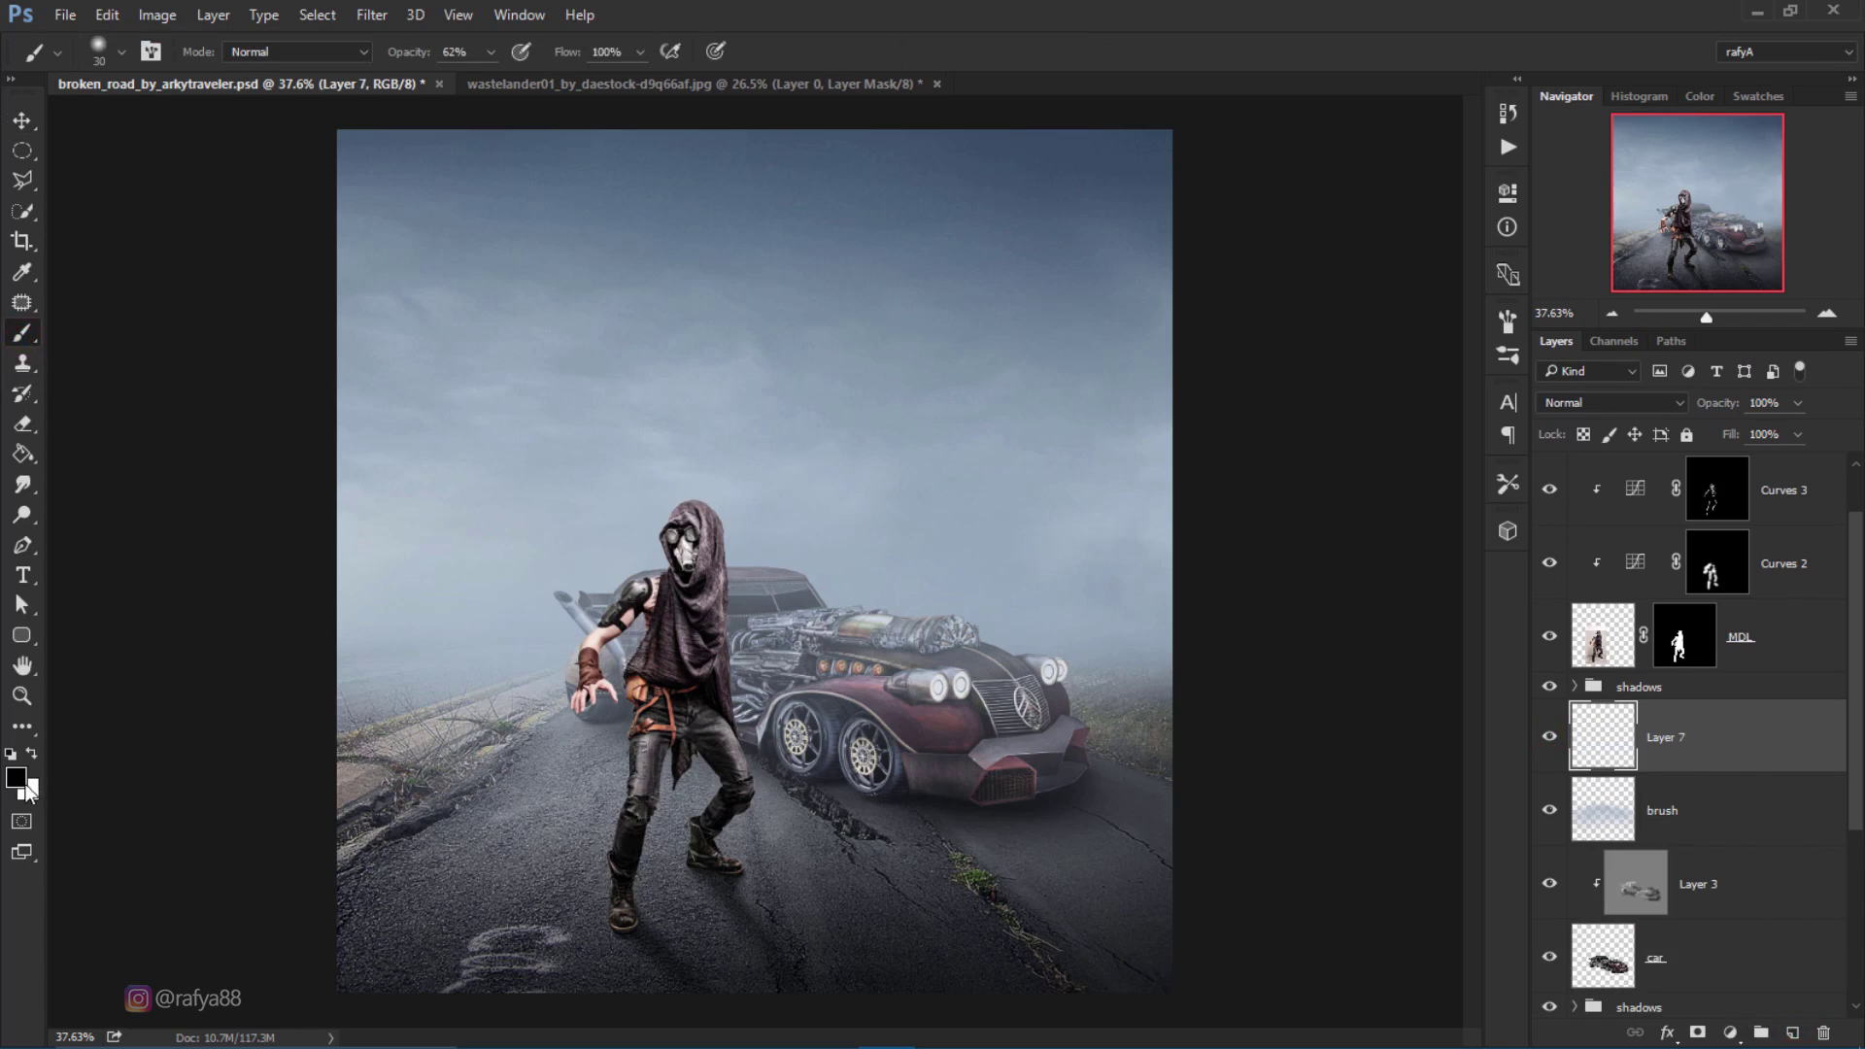
{"action": "left_click", "coordinate": [17, 777]}
{"action": "left_click", "coordinate": [491, 550]}
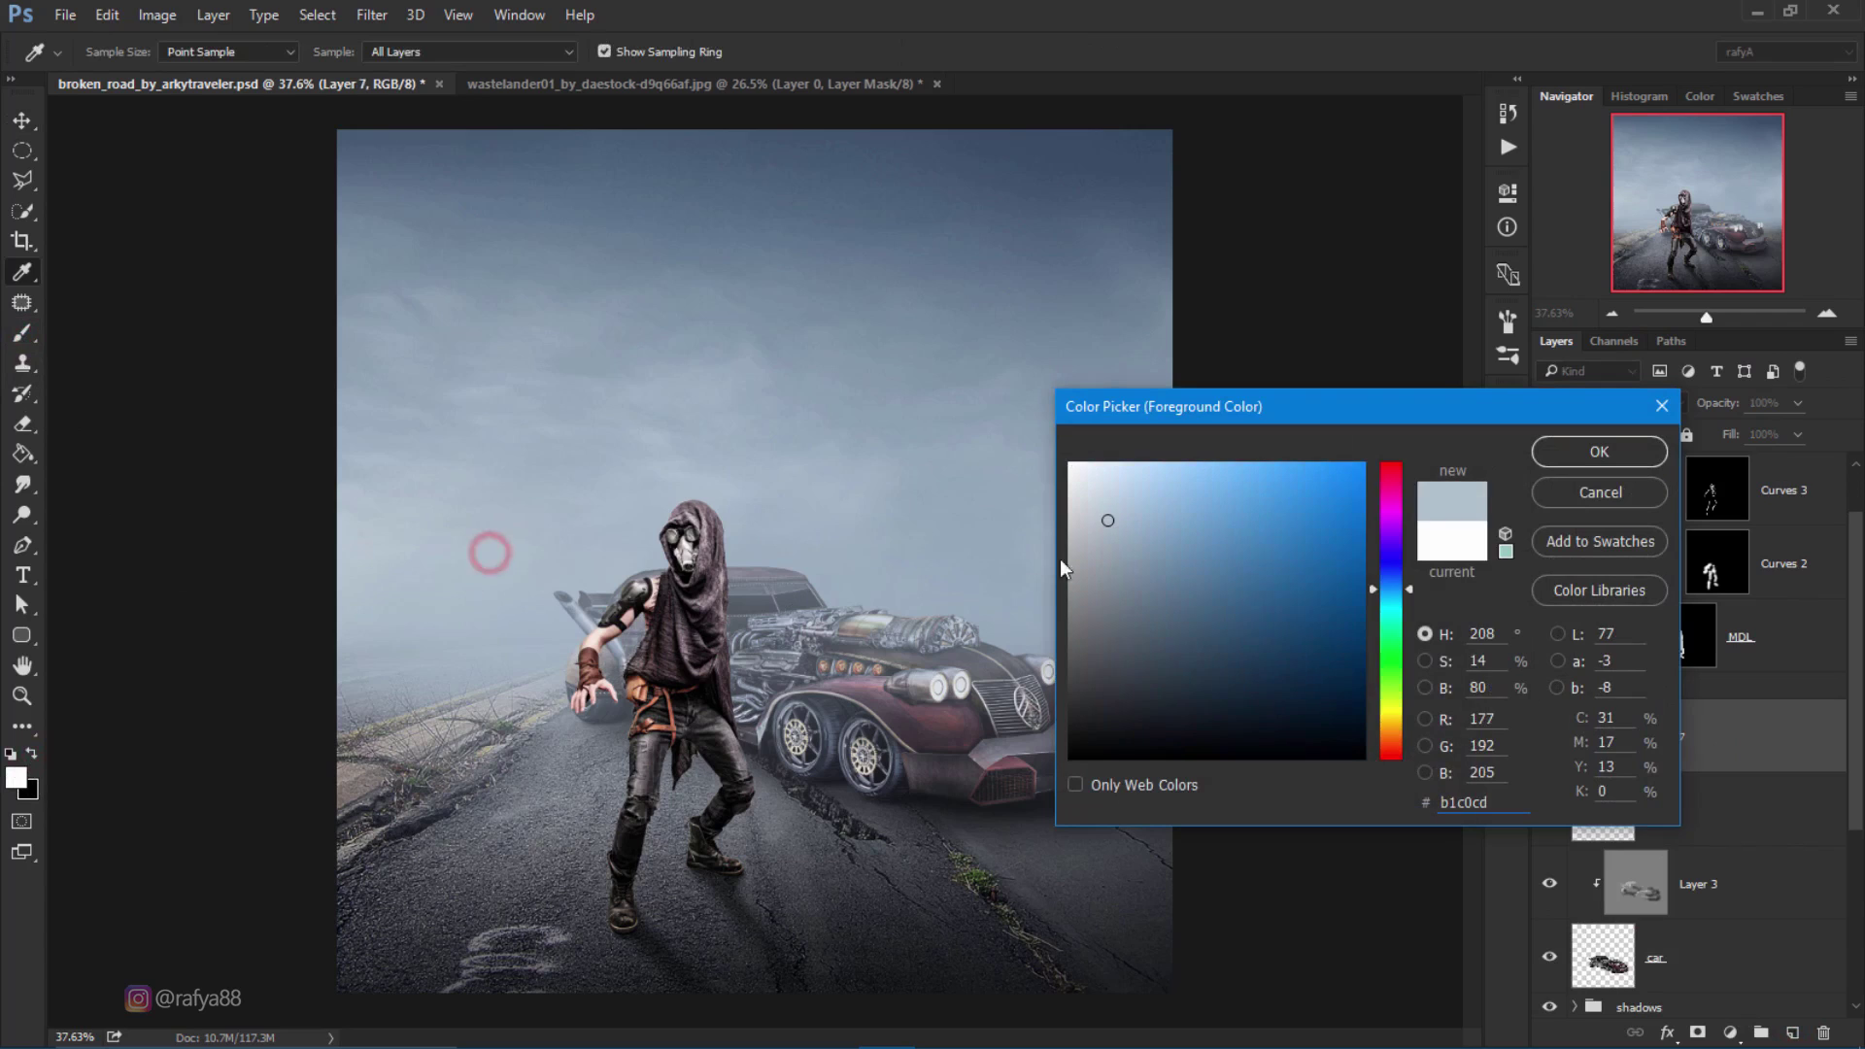
{"action": "left_click_drag", "start_coordinate": [1106, 490], "coordinate": [1110, 456]}
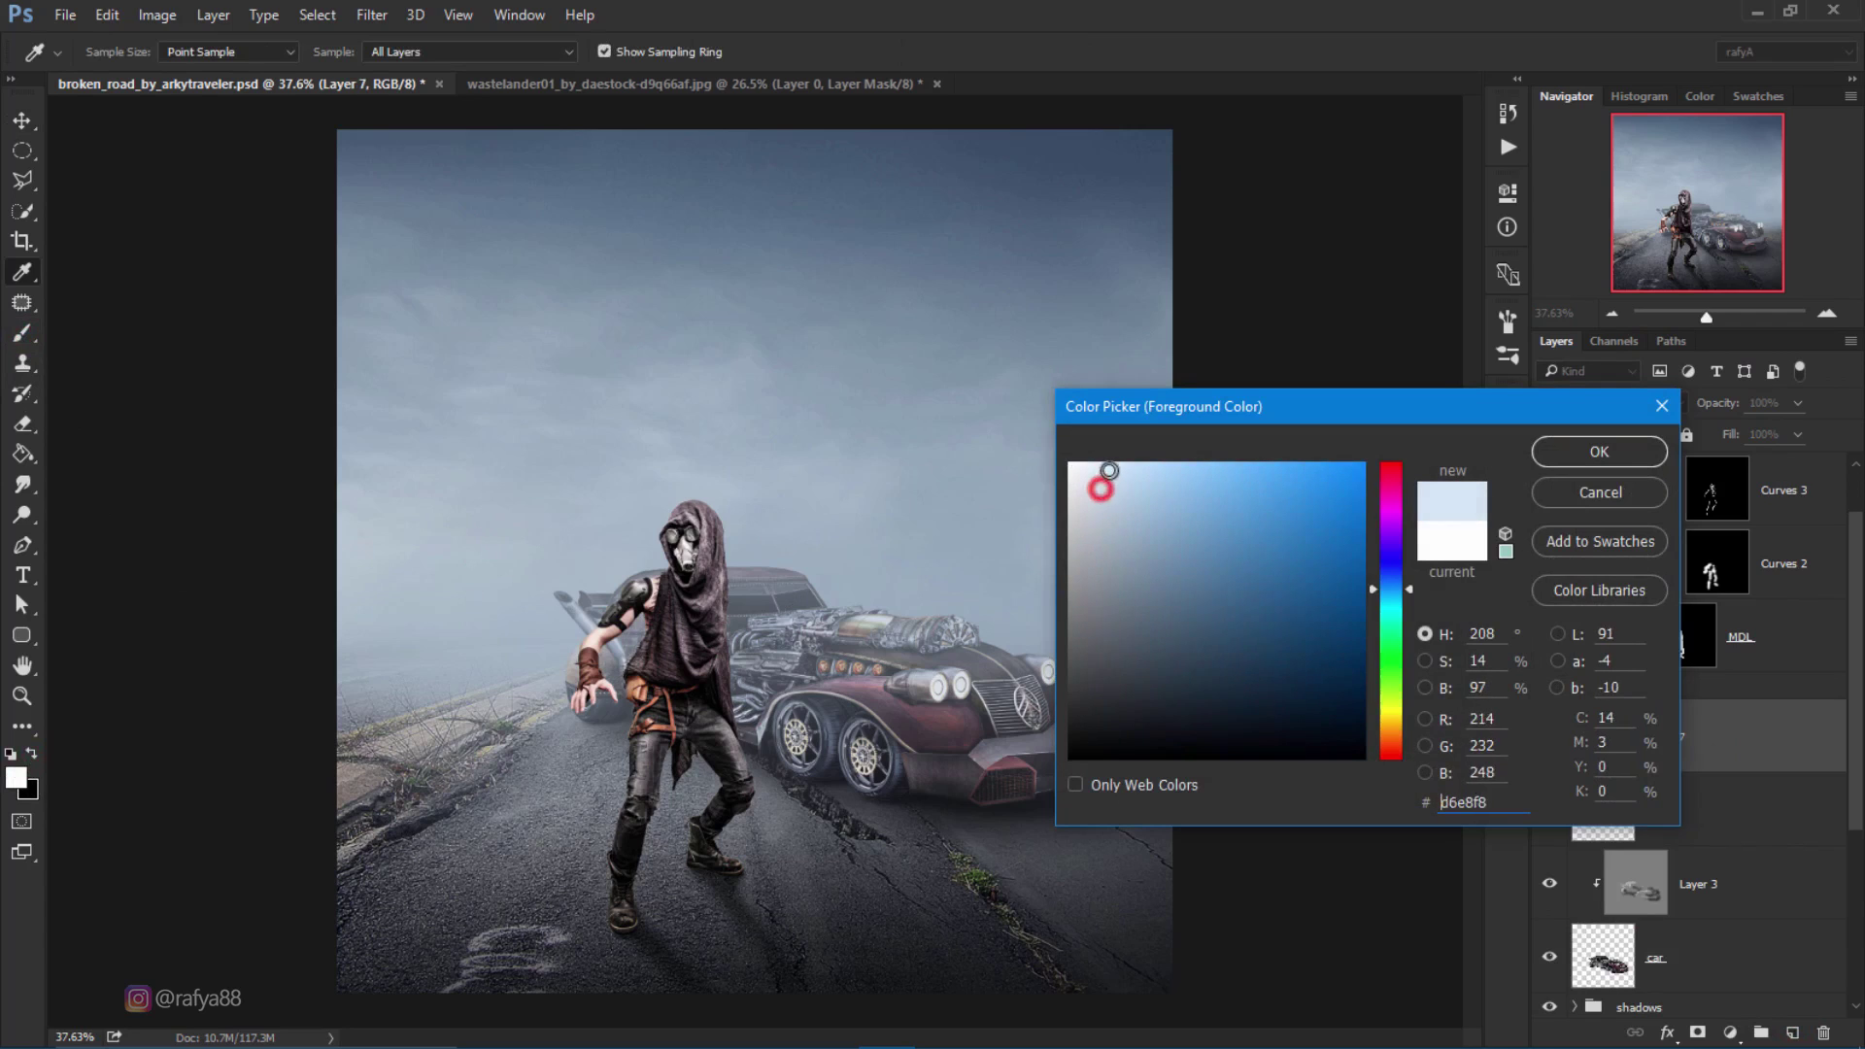
{"action": "left_click", "coordinate": [1578, 457]}
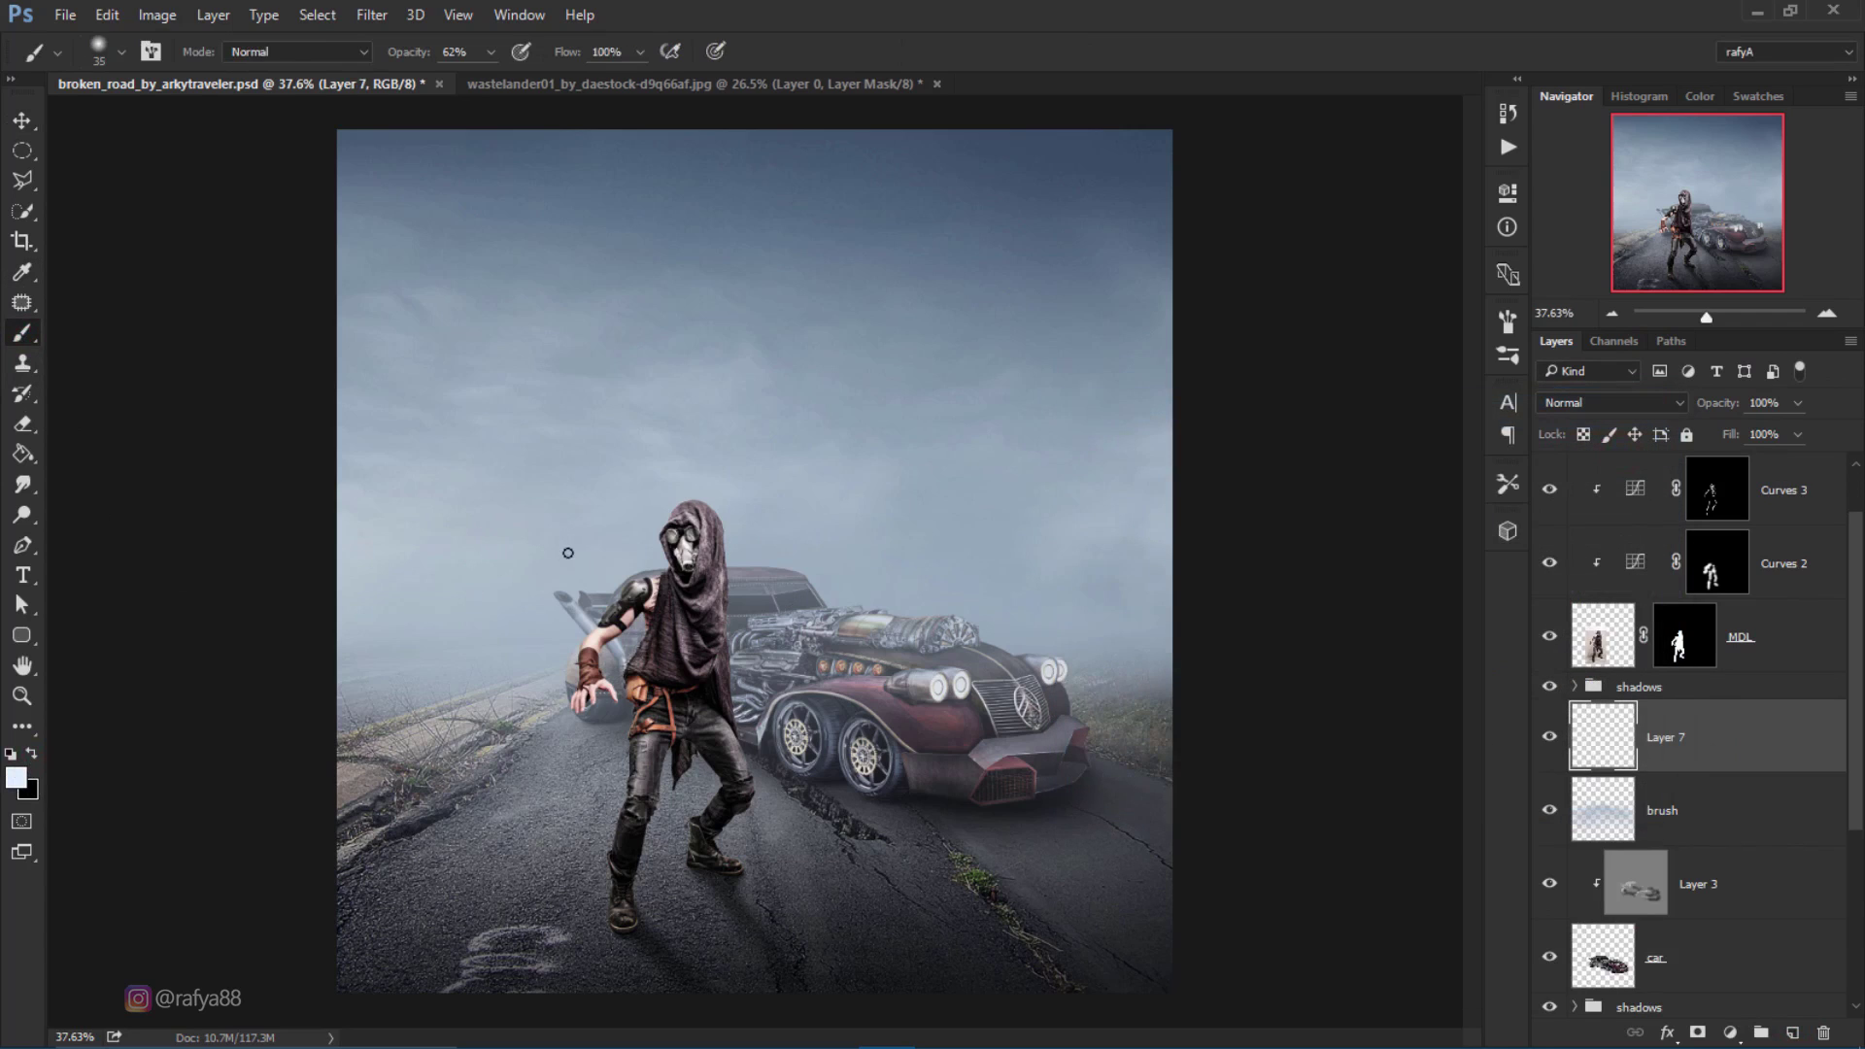
{"action": "key", "text": "bracketright"}
{"action": "key", "text": "bracketright"}
{"action": "key", "text": "bracketright"}
{"action": "key", "text": "bracketright"}
{"action": "key", "text": "bracketright"}
{"action": "key", "text": "bracketright"}
{"action": "key", "text": "bracketright"}
{"action": "key", "text": "bracketright"}
{"action": "key", "text": "bracketright"}
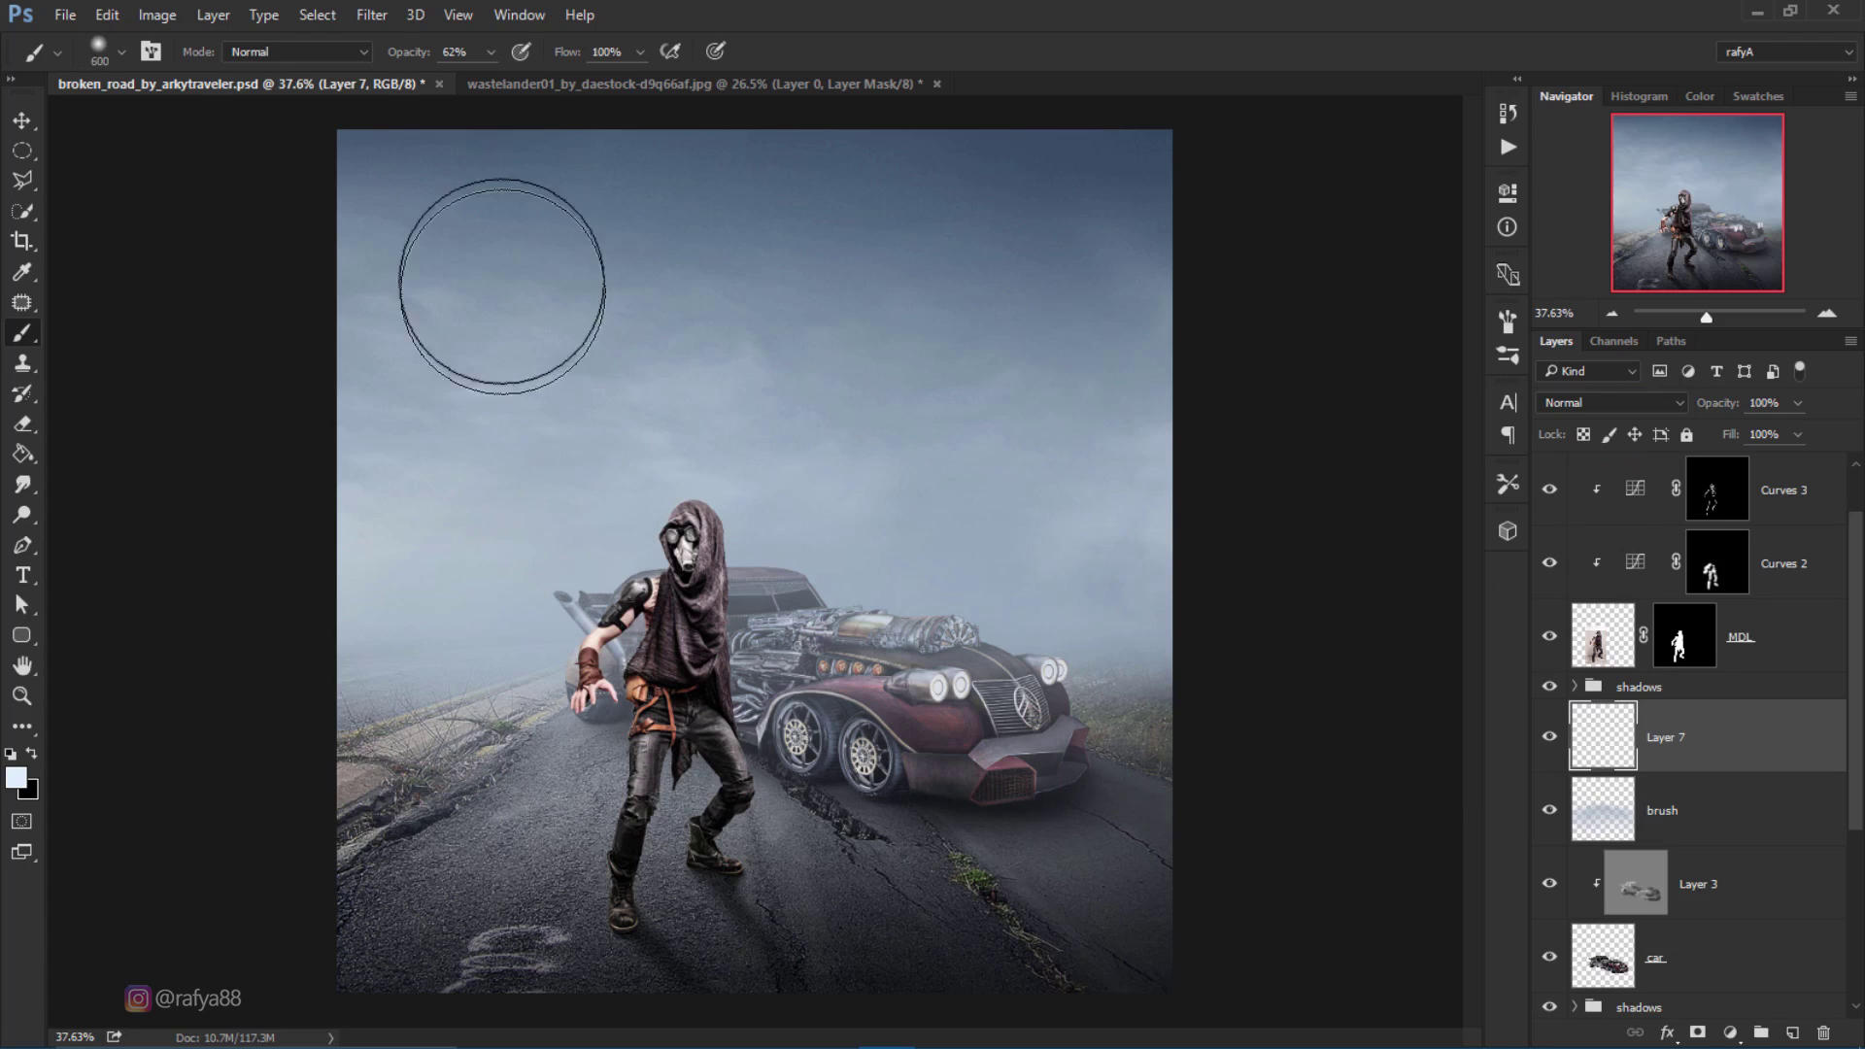
{"action": "left_click_drag", "start_coordinate": [418, 61], "coordinate": [456, 78]}
{"action": "left_click", "coordinate": [629, 511]}
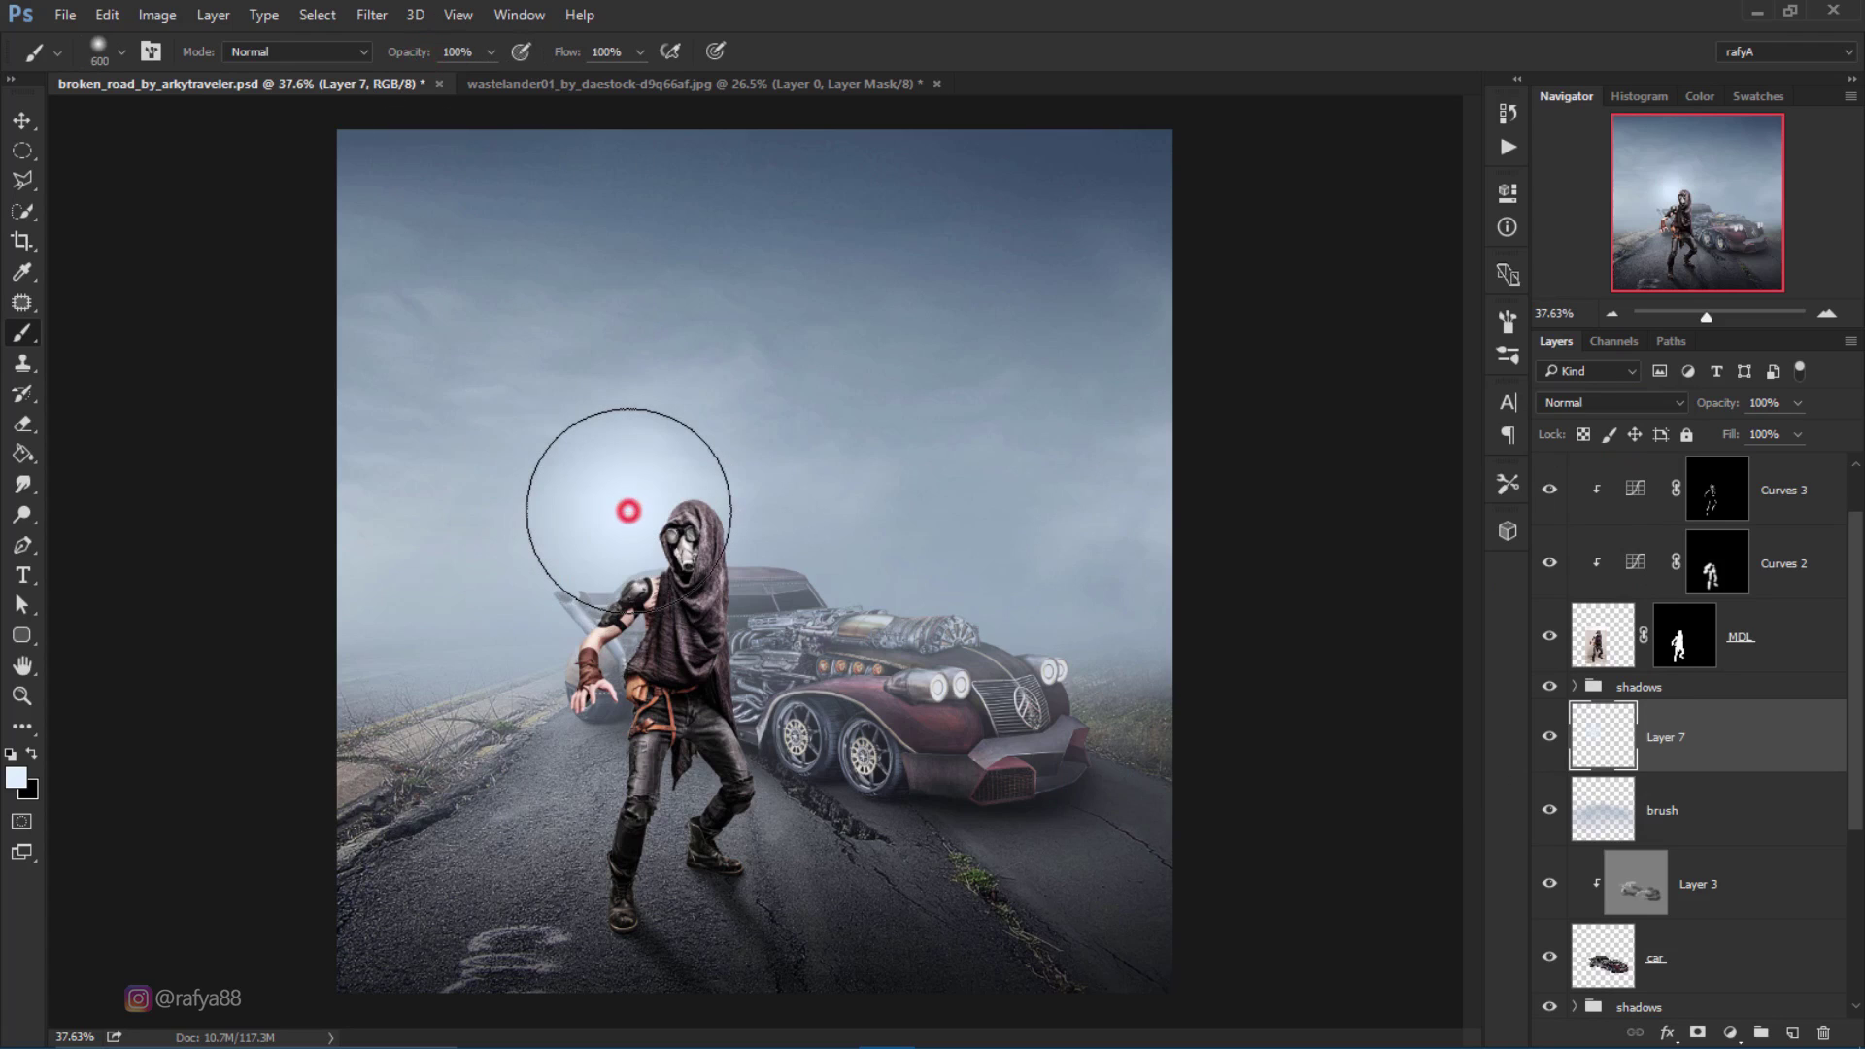
{"action": "left_click", "coordinate": [628, 511]}
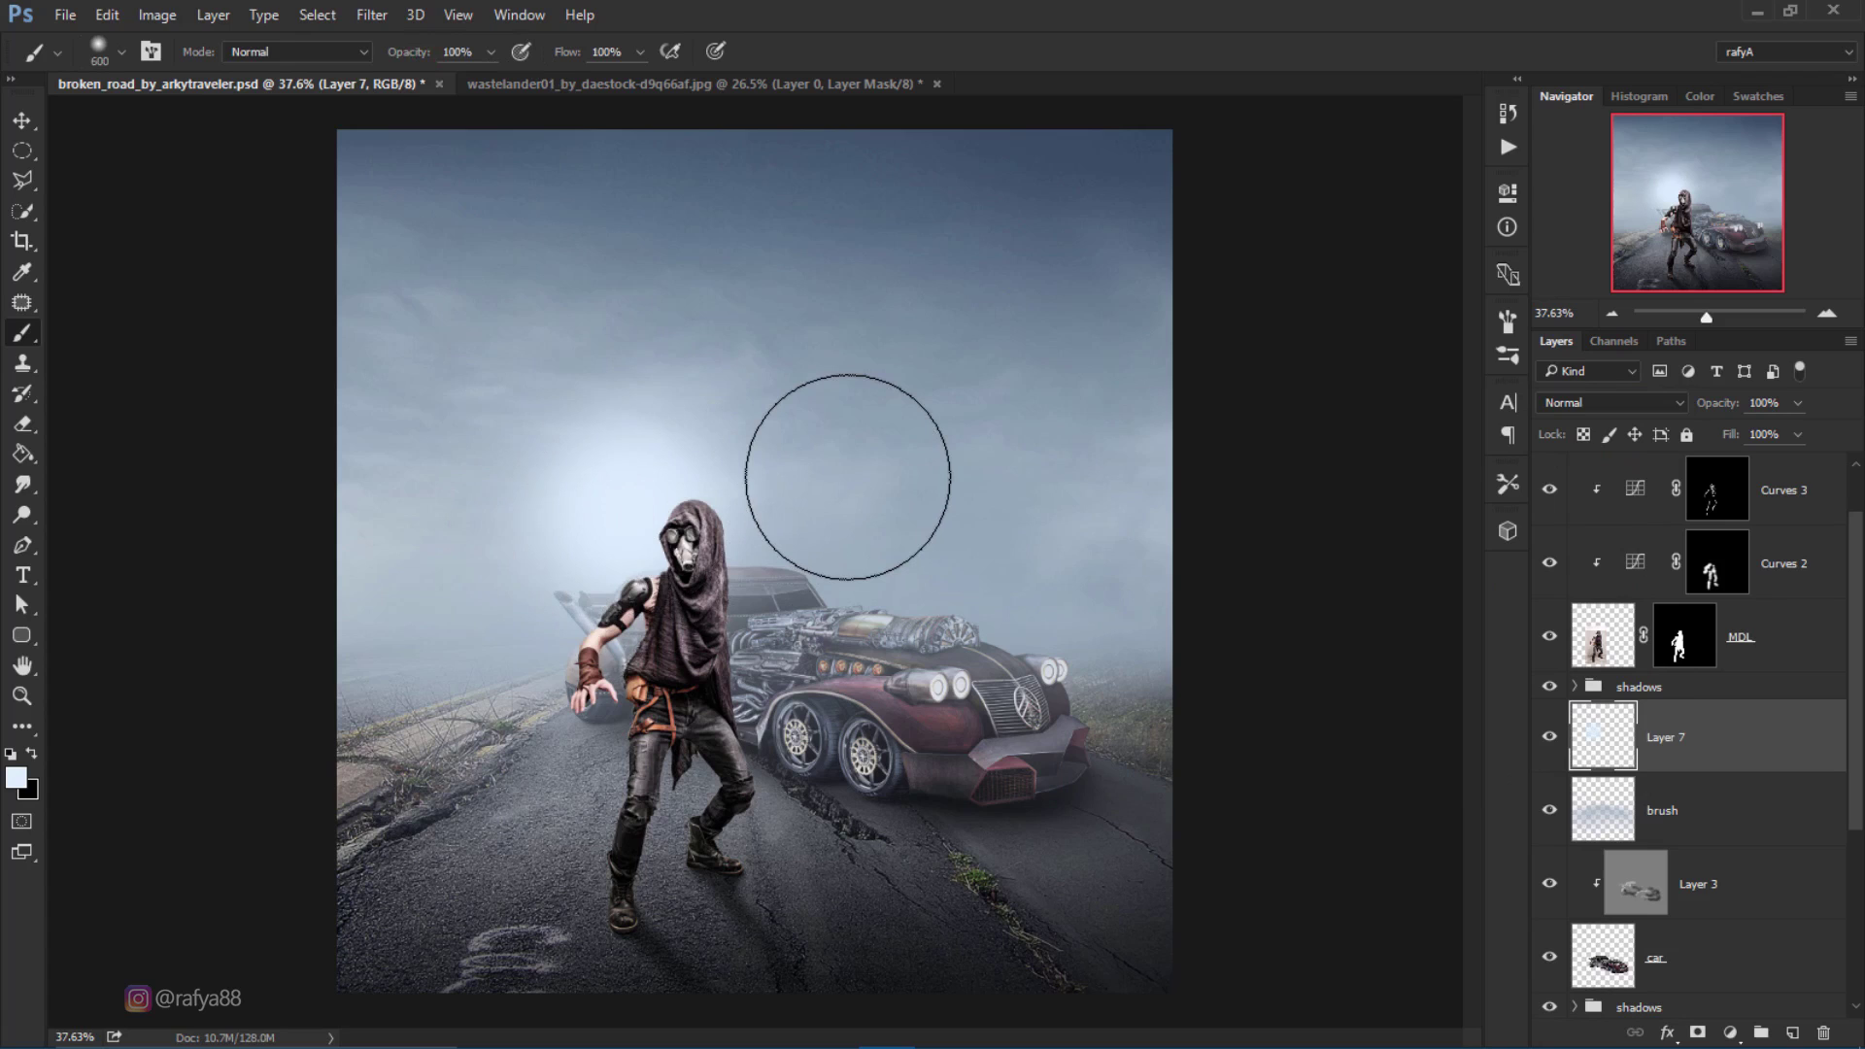
Step: Shift the glow left, stretch it wide across the scene, and fade it to 62% opacity
{"action": "key", "text": "ctrl+t"}
{"action": "mouse_move", "coordinate": [828, 495]}
{"action": "left_mouse_down"}
{"action": "mouse_move", "coordinate": [641, 573]}
{"action": "mouse_move", "coordinate": [954, 626]}
{"action": "left_mouse_up"}
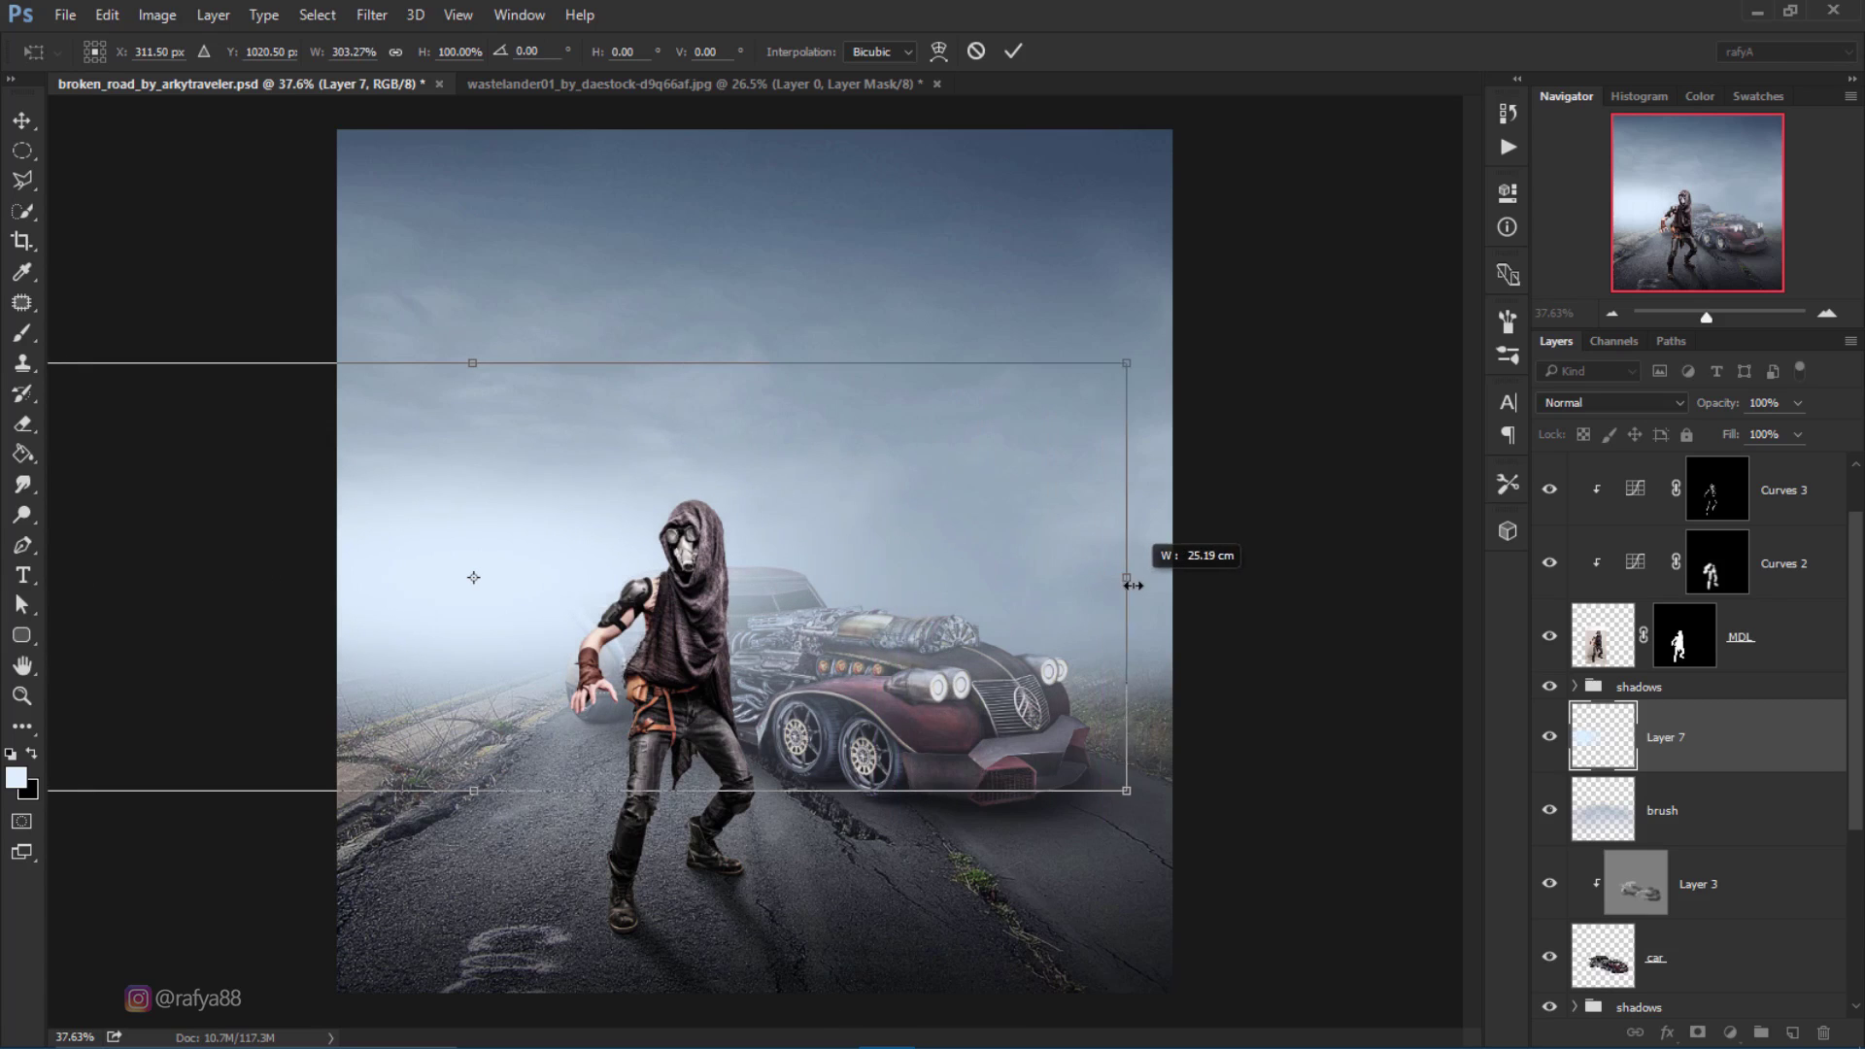
{"action": "mouse_move", "coordinate": [961, 574]}
{"action": "left_mouse_down"}
{"action": "mouse_move", "coordinate": [1176, 576]}
{"action": "mouse_move", "coordinate": [1119, 612]}
{"action": "mouse_move", "coordinate": [1058, 594]}
{"action": "left_mouse_up"}
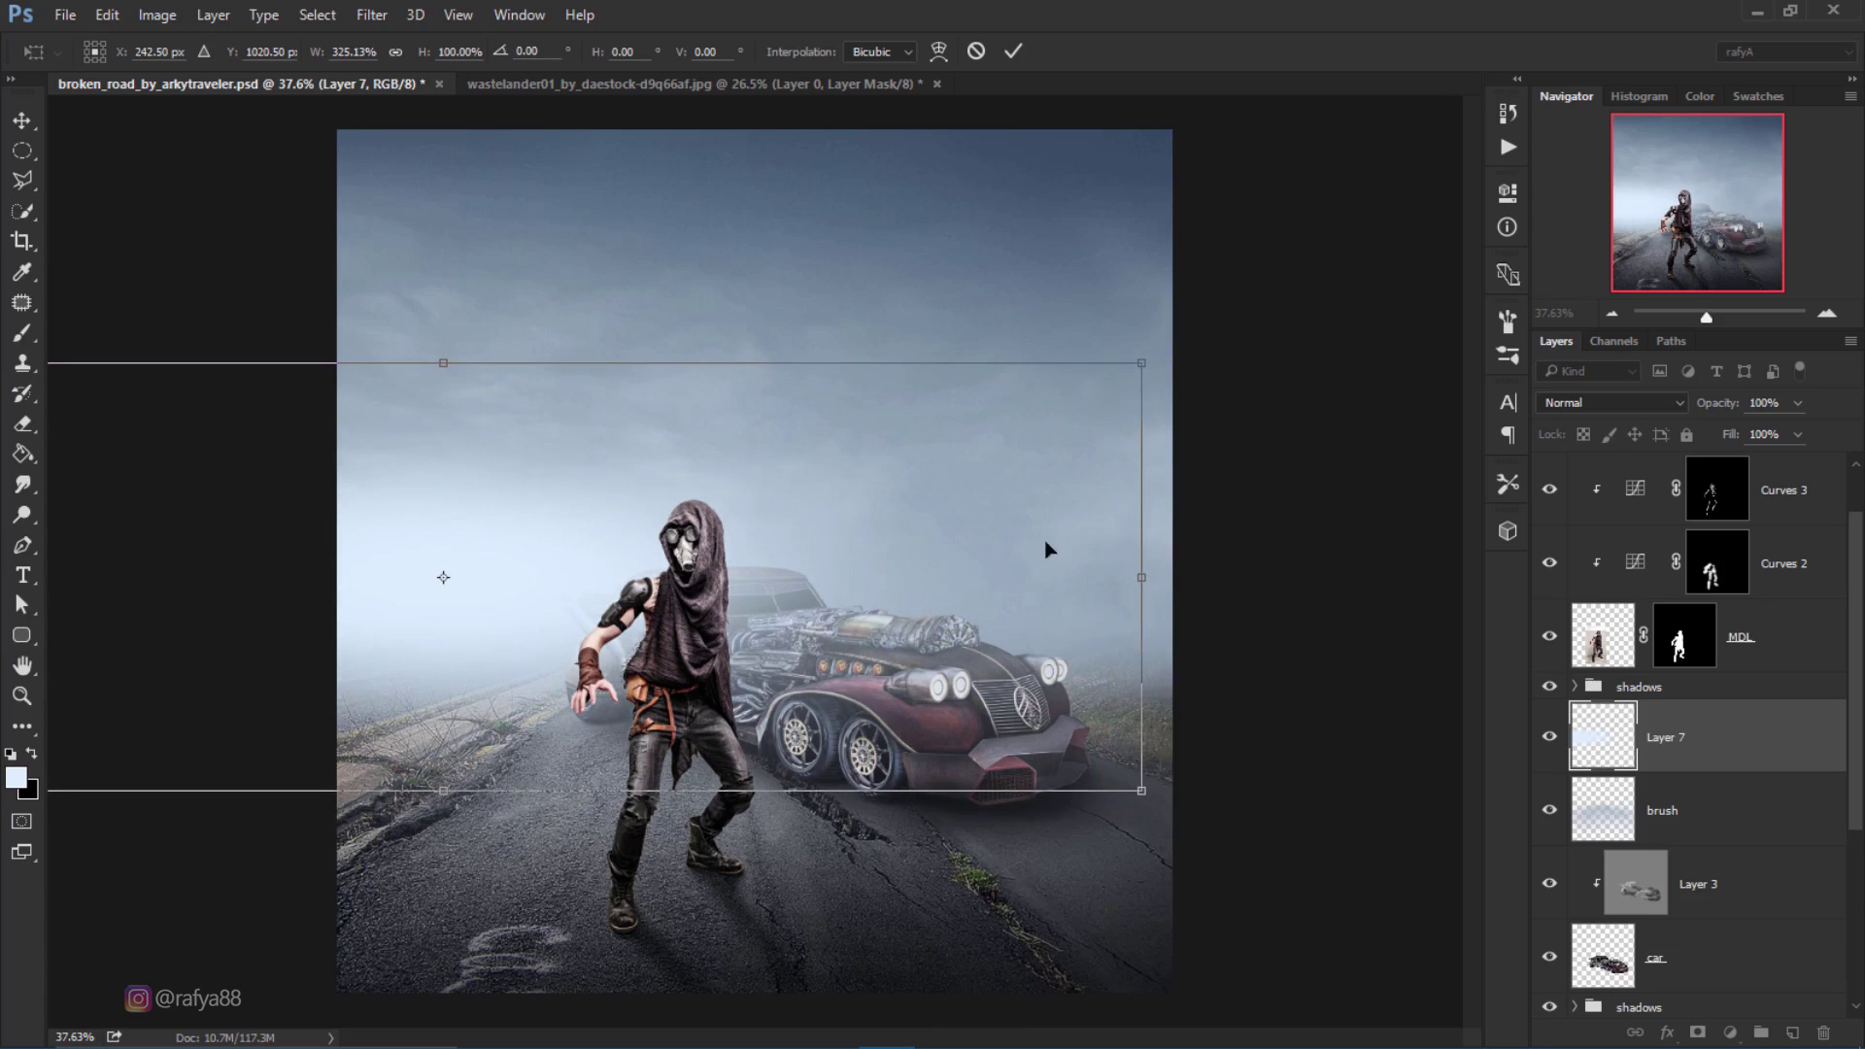
{"action": "left_click", "coordinate": [1013, 52]}
{"action": "left_click_drag", "start_coordinate": [1716, 406], "coordinate": [1712, 408]}
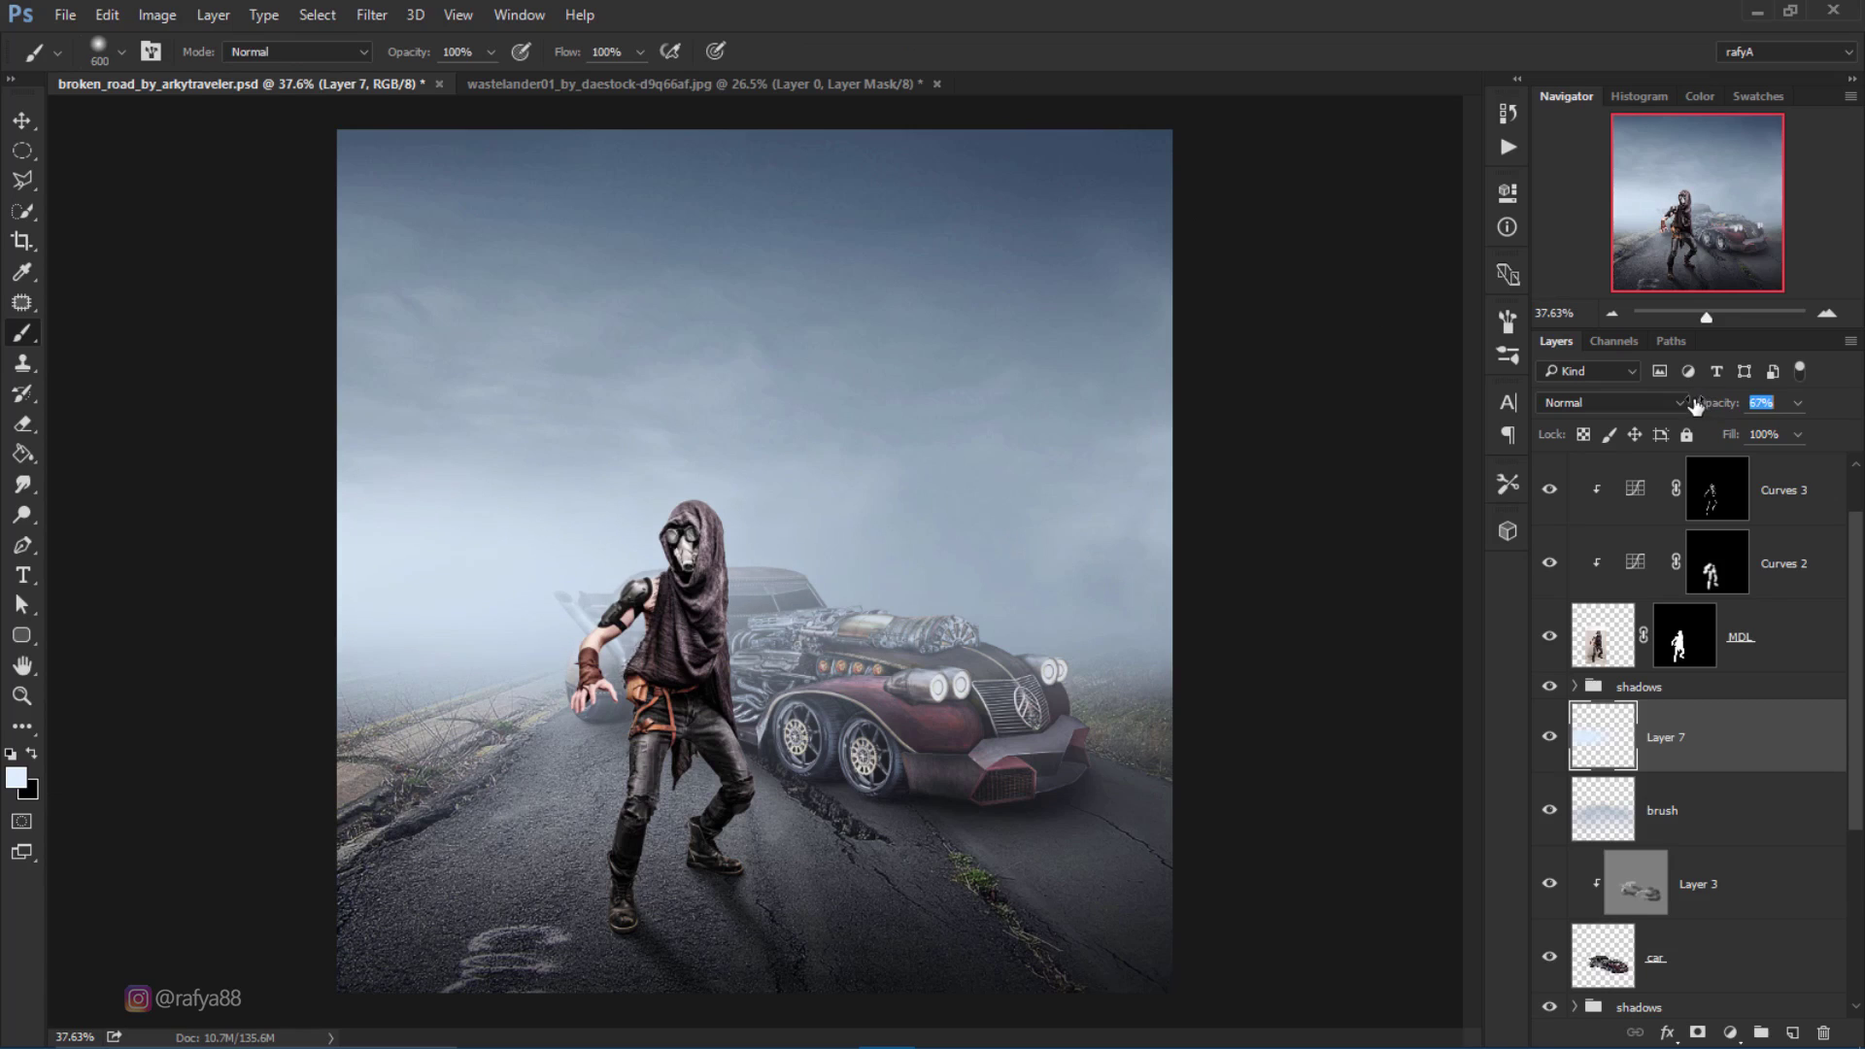
Step: Add a new Layer 8 and set the foreground colour to near white
{"action": "scroll", "coordinate": [616, 499], "scroll_direction": "down", "scroll_amount": 1}
{"action": "scroll", "coordinate": [757, 450], "scroll_direction": "down", "scroll_amount": 1}
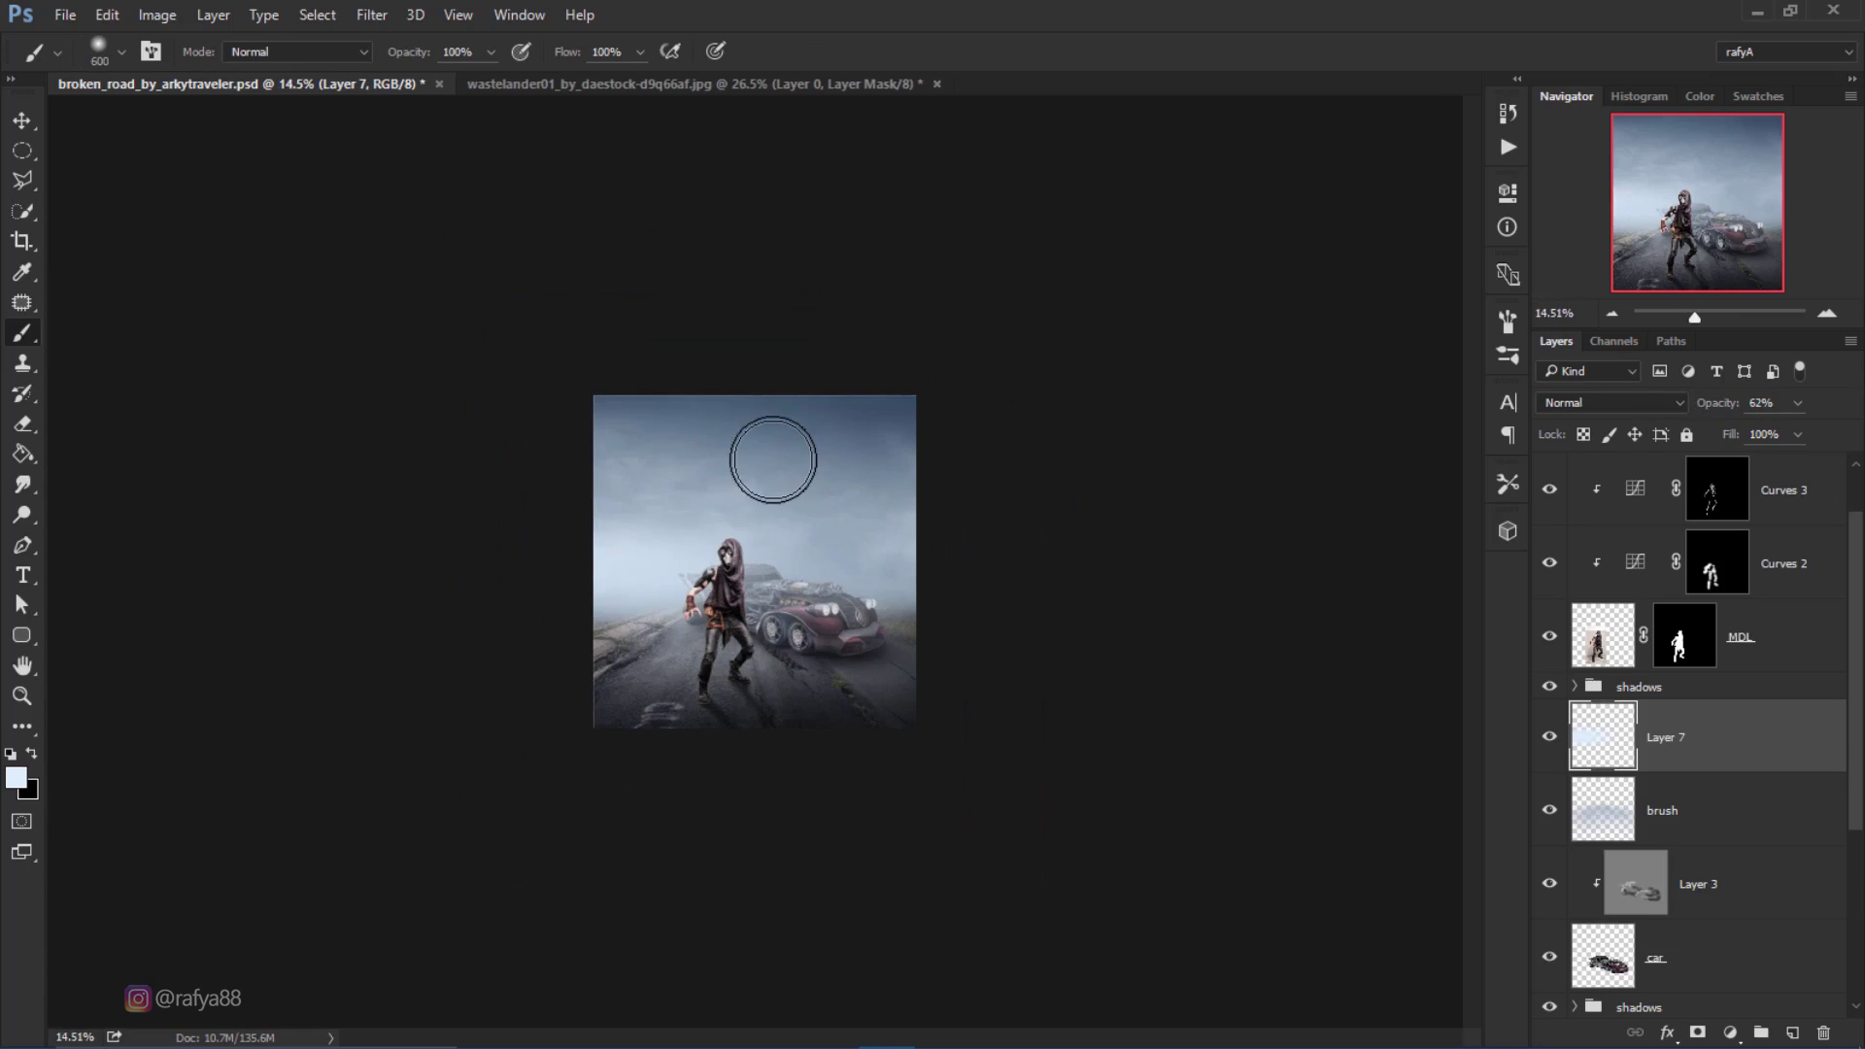
{"action": "scroll", "coordinate": [650, 541], "scroll_direction": "up", "scroll_amount": 1}
{"action": "scroll", "coordinate": [655, 549], "scroll_direction": "up", "scroll_amount": 1}
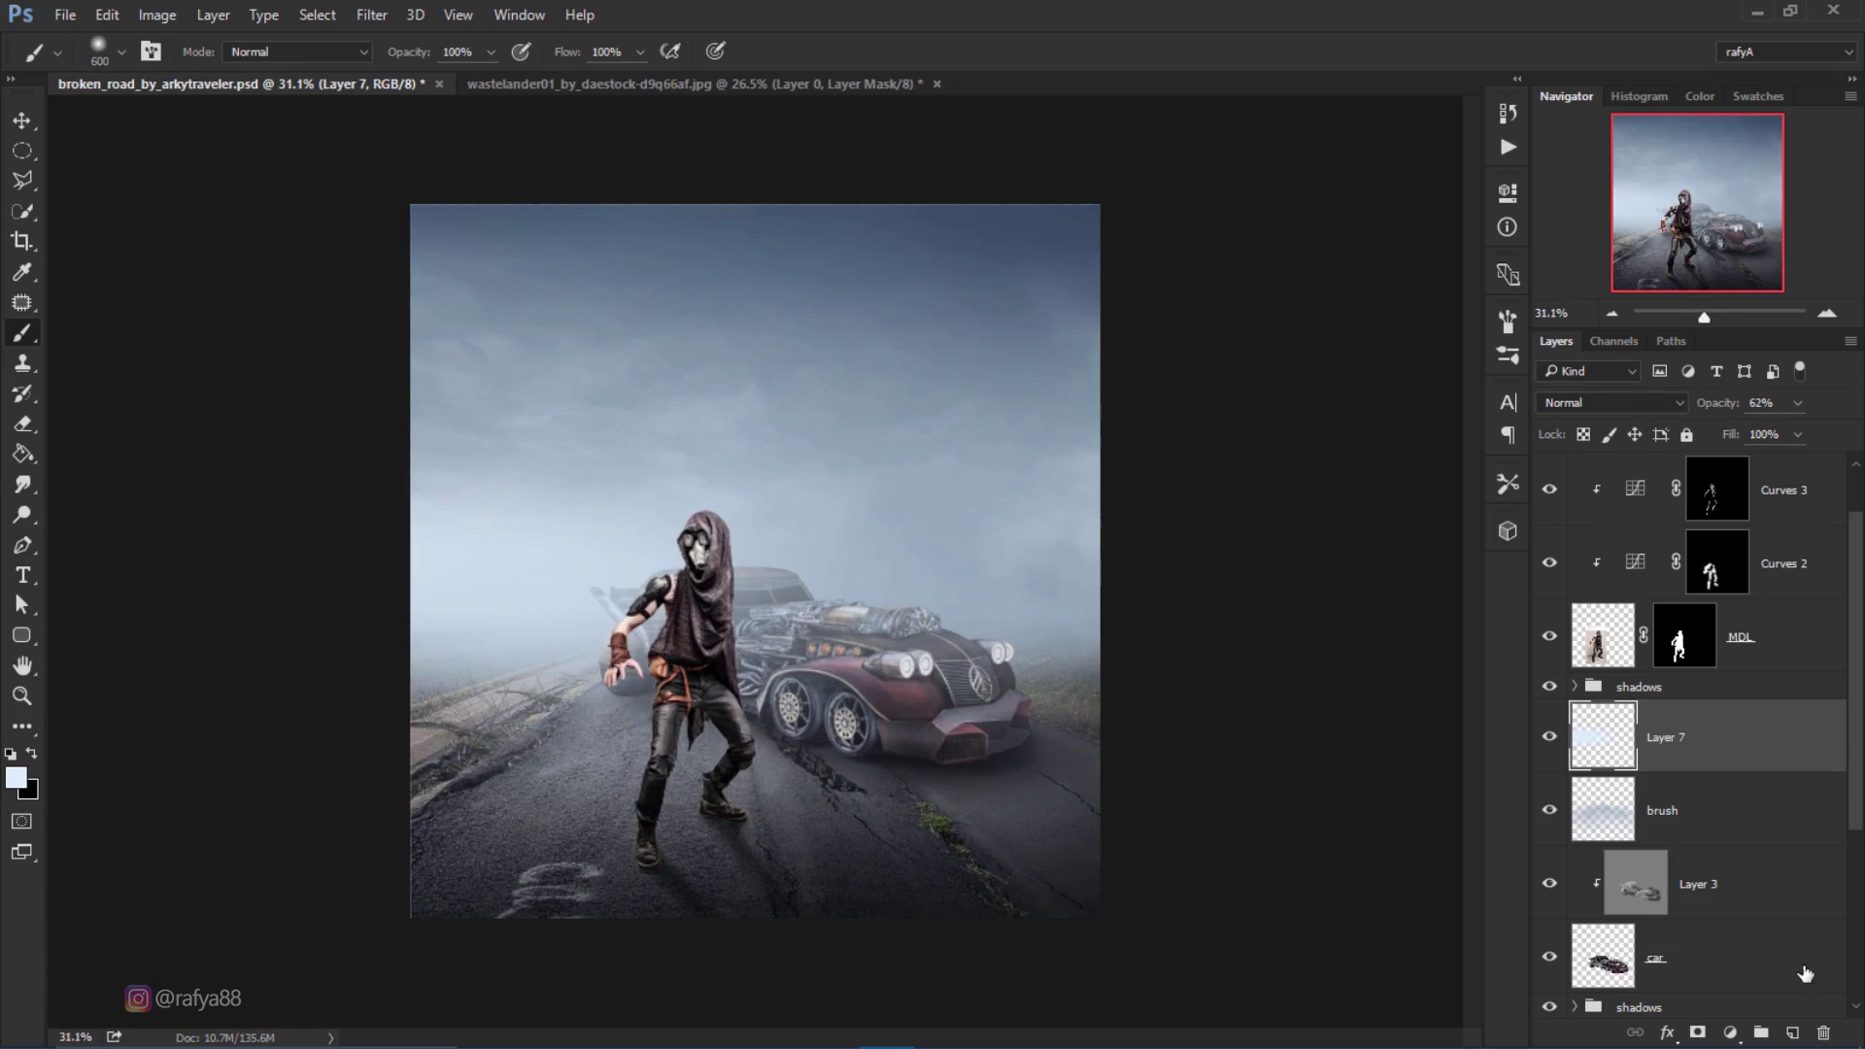
{"action": "left_click", "coordinate": [1798, 1033]}
{"action": "left_click", "coordinate": [16, 778]}
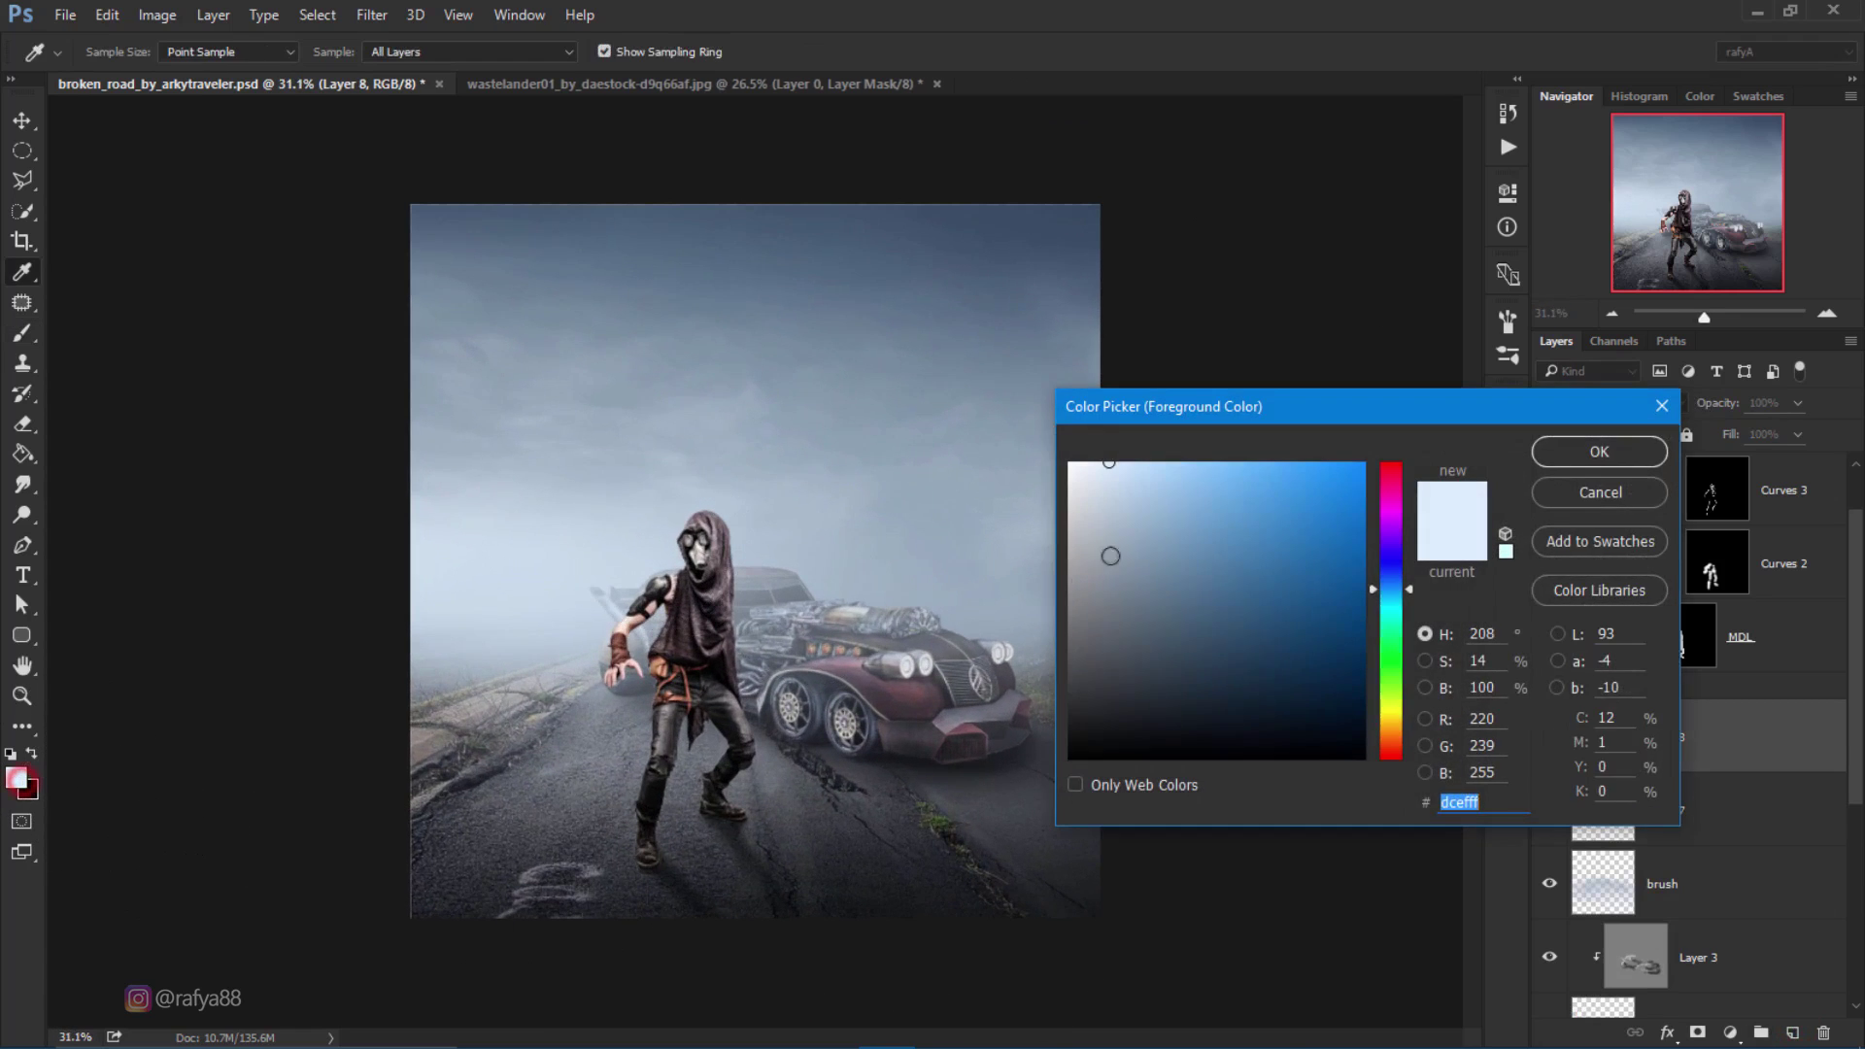
{"action": "left_click_drag", "start_coordinate": [1103, 471], "coordinate": [1077, 454]}
{"action": "left_click", "coordinate": [1594, 455]}
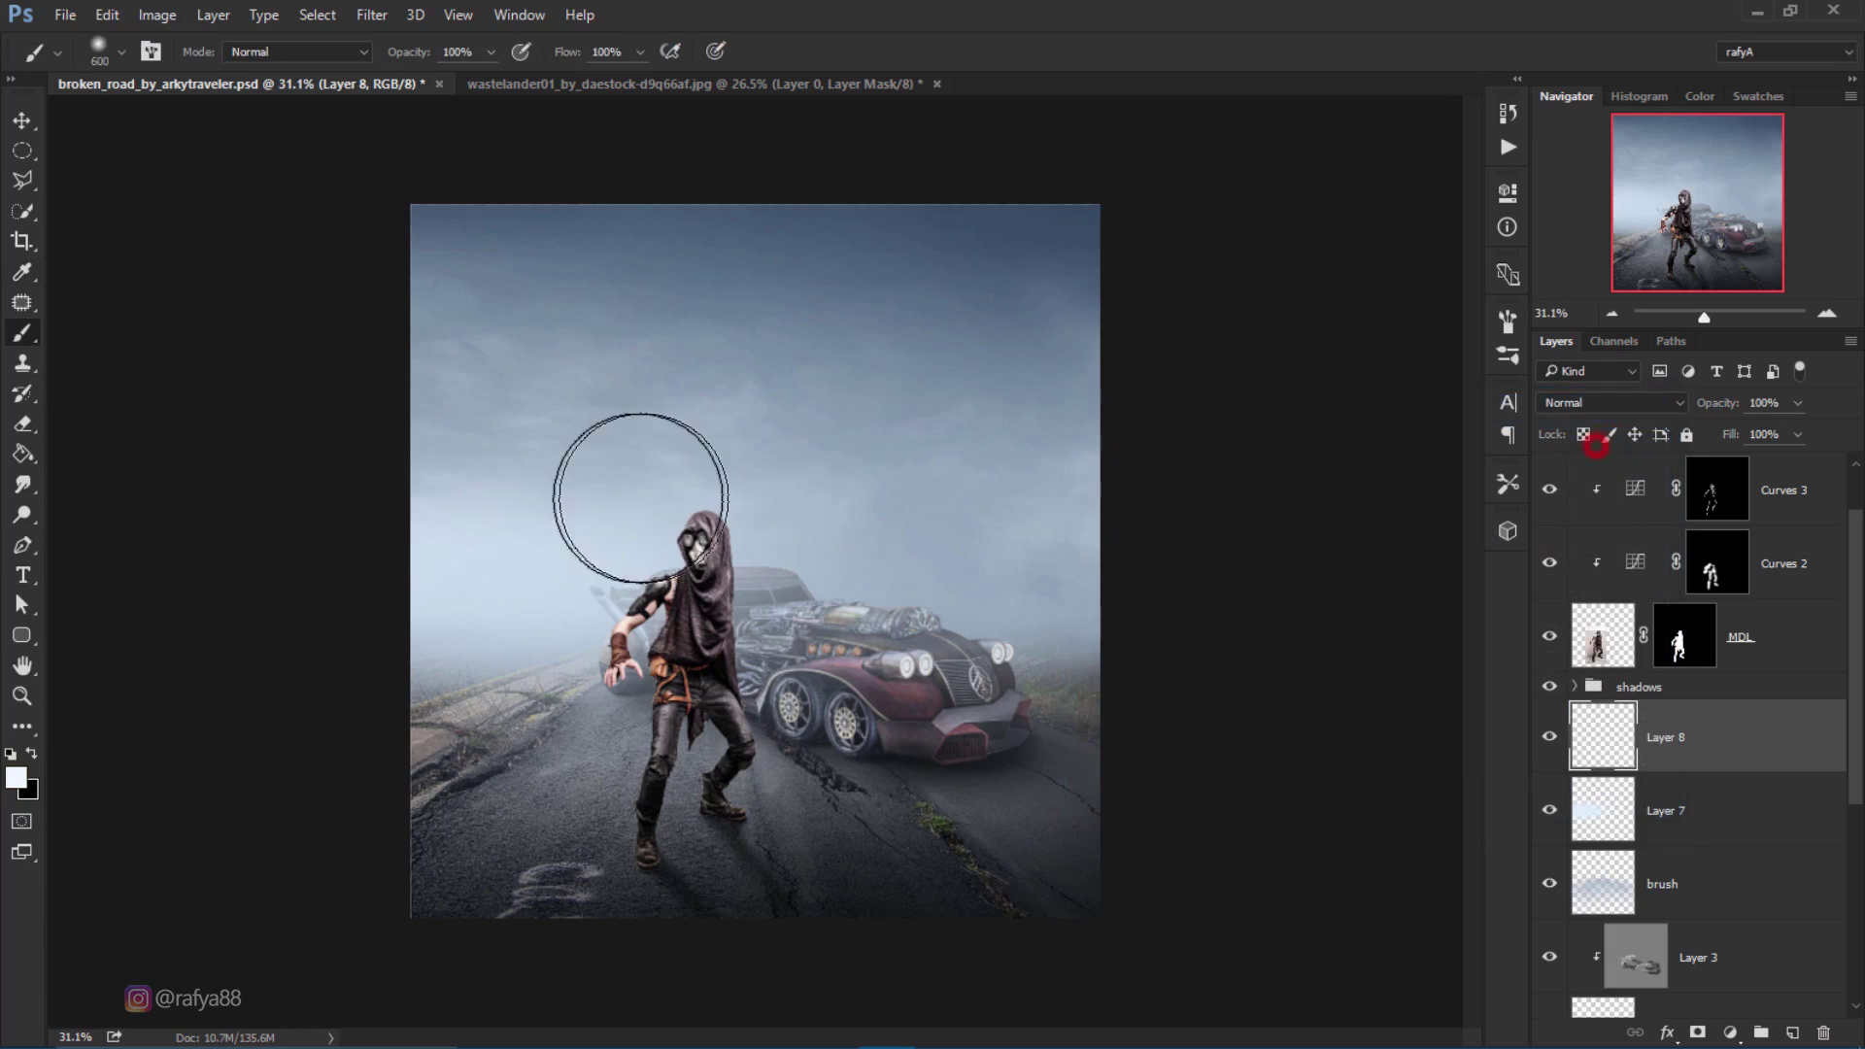
Step: Paint a soft white glow left of the figure, then resize and position it
{"action": "left_click", "coordinate": [503, 561]}
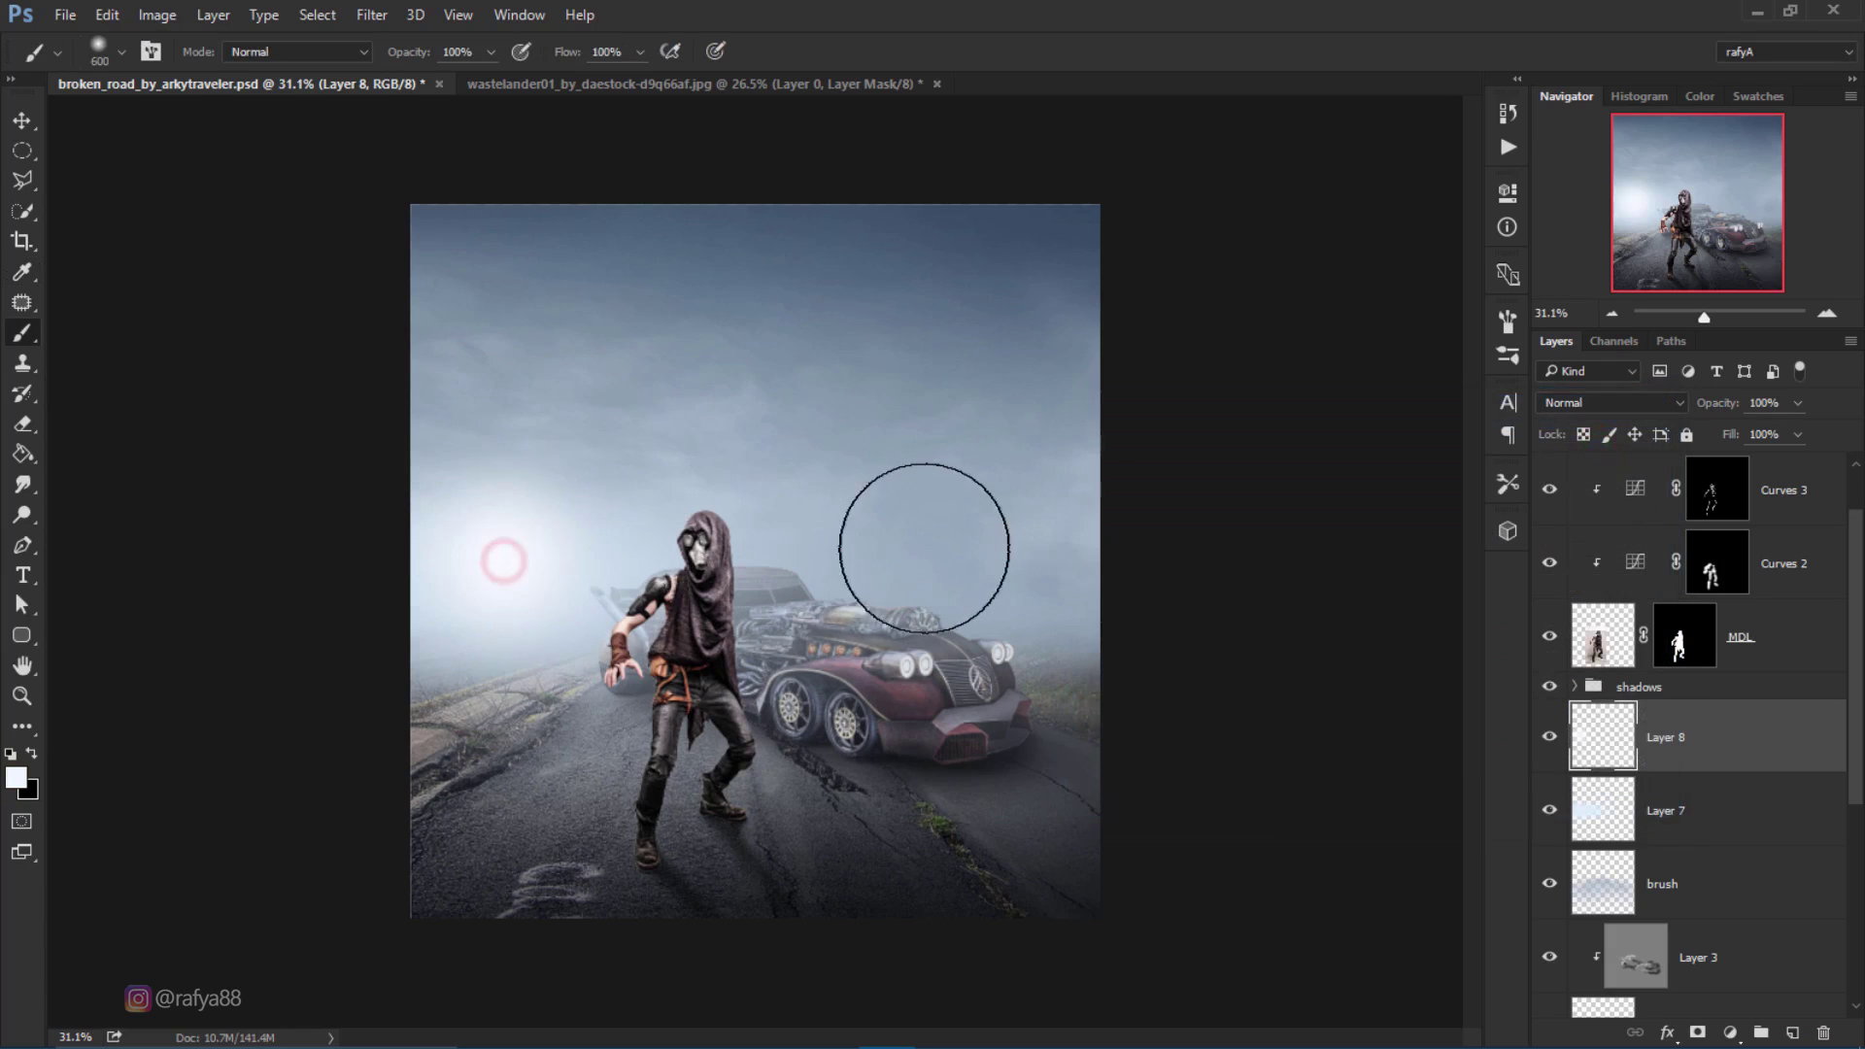
{"action": "key", "text": "ctrl+z"}
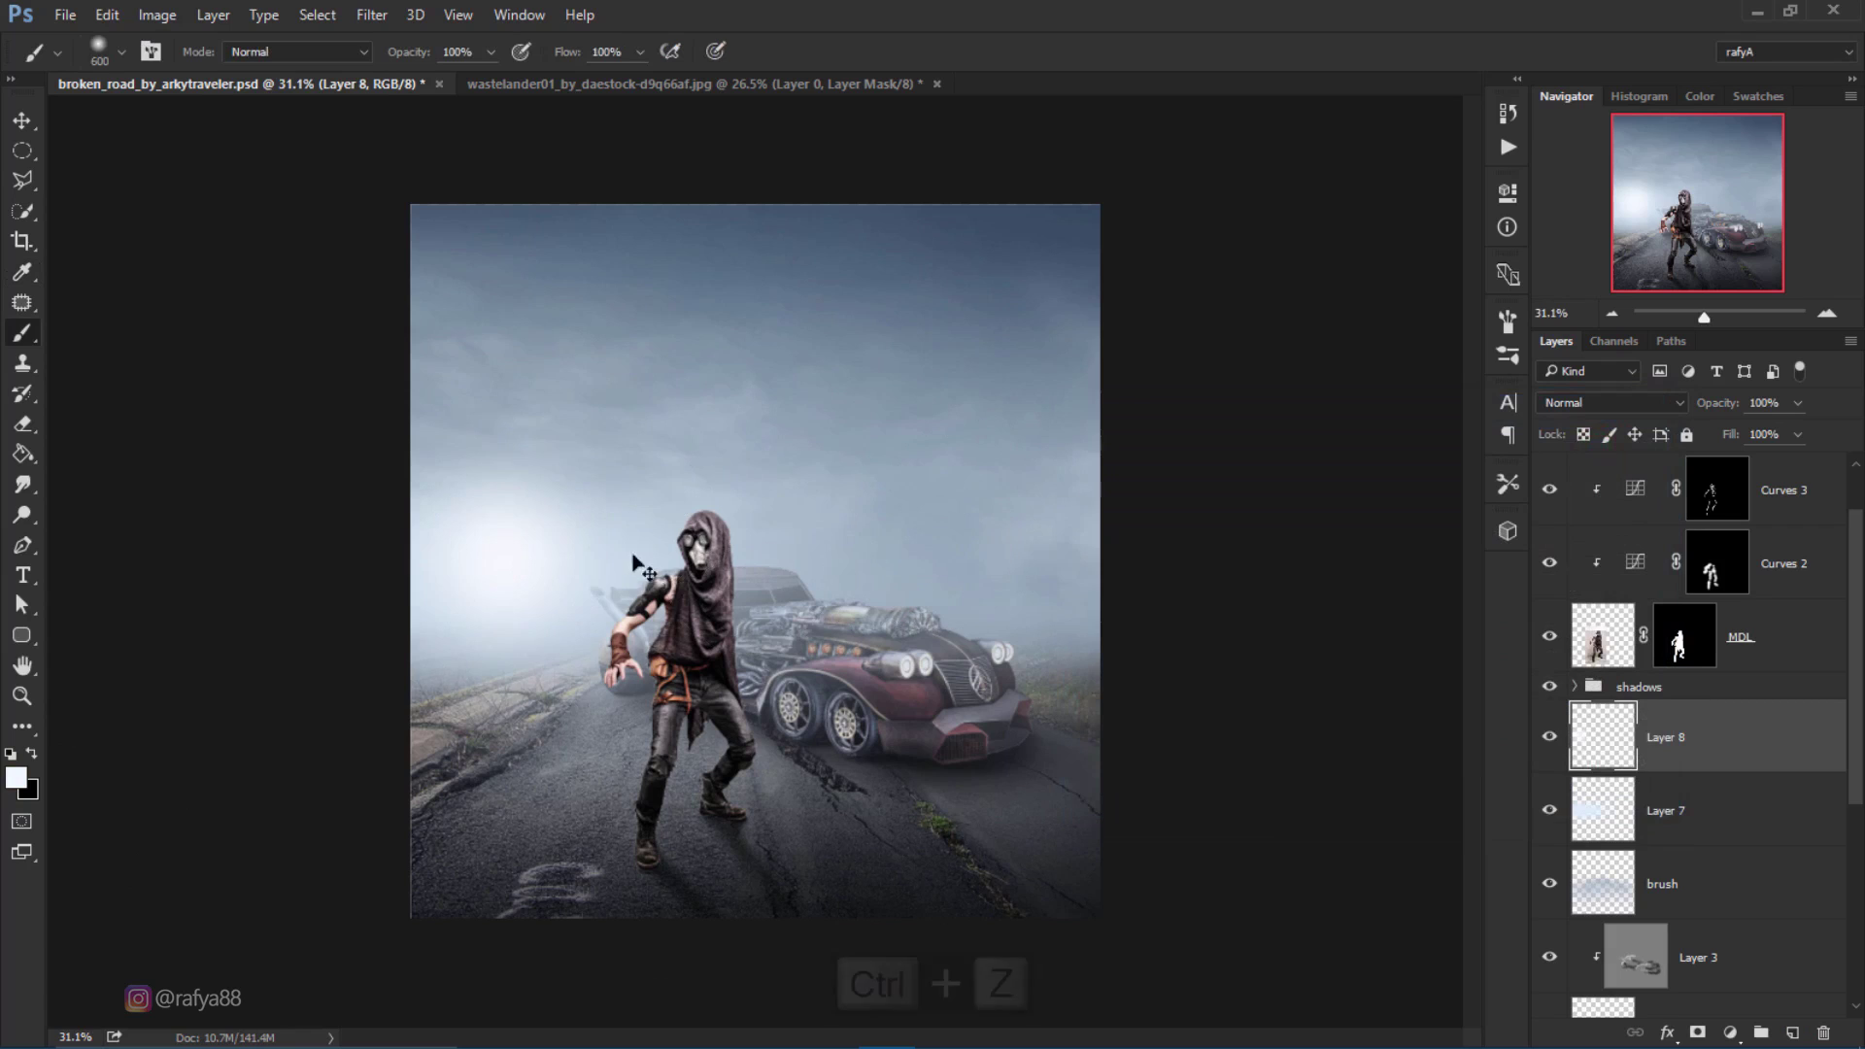
{"action": "left_click", "coordinate": [542, 565]}
{"action": "key", "text": "ctrl+t"}
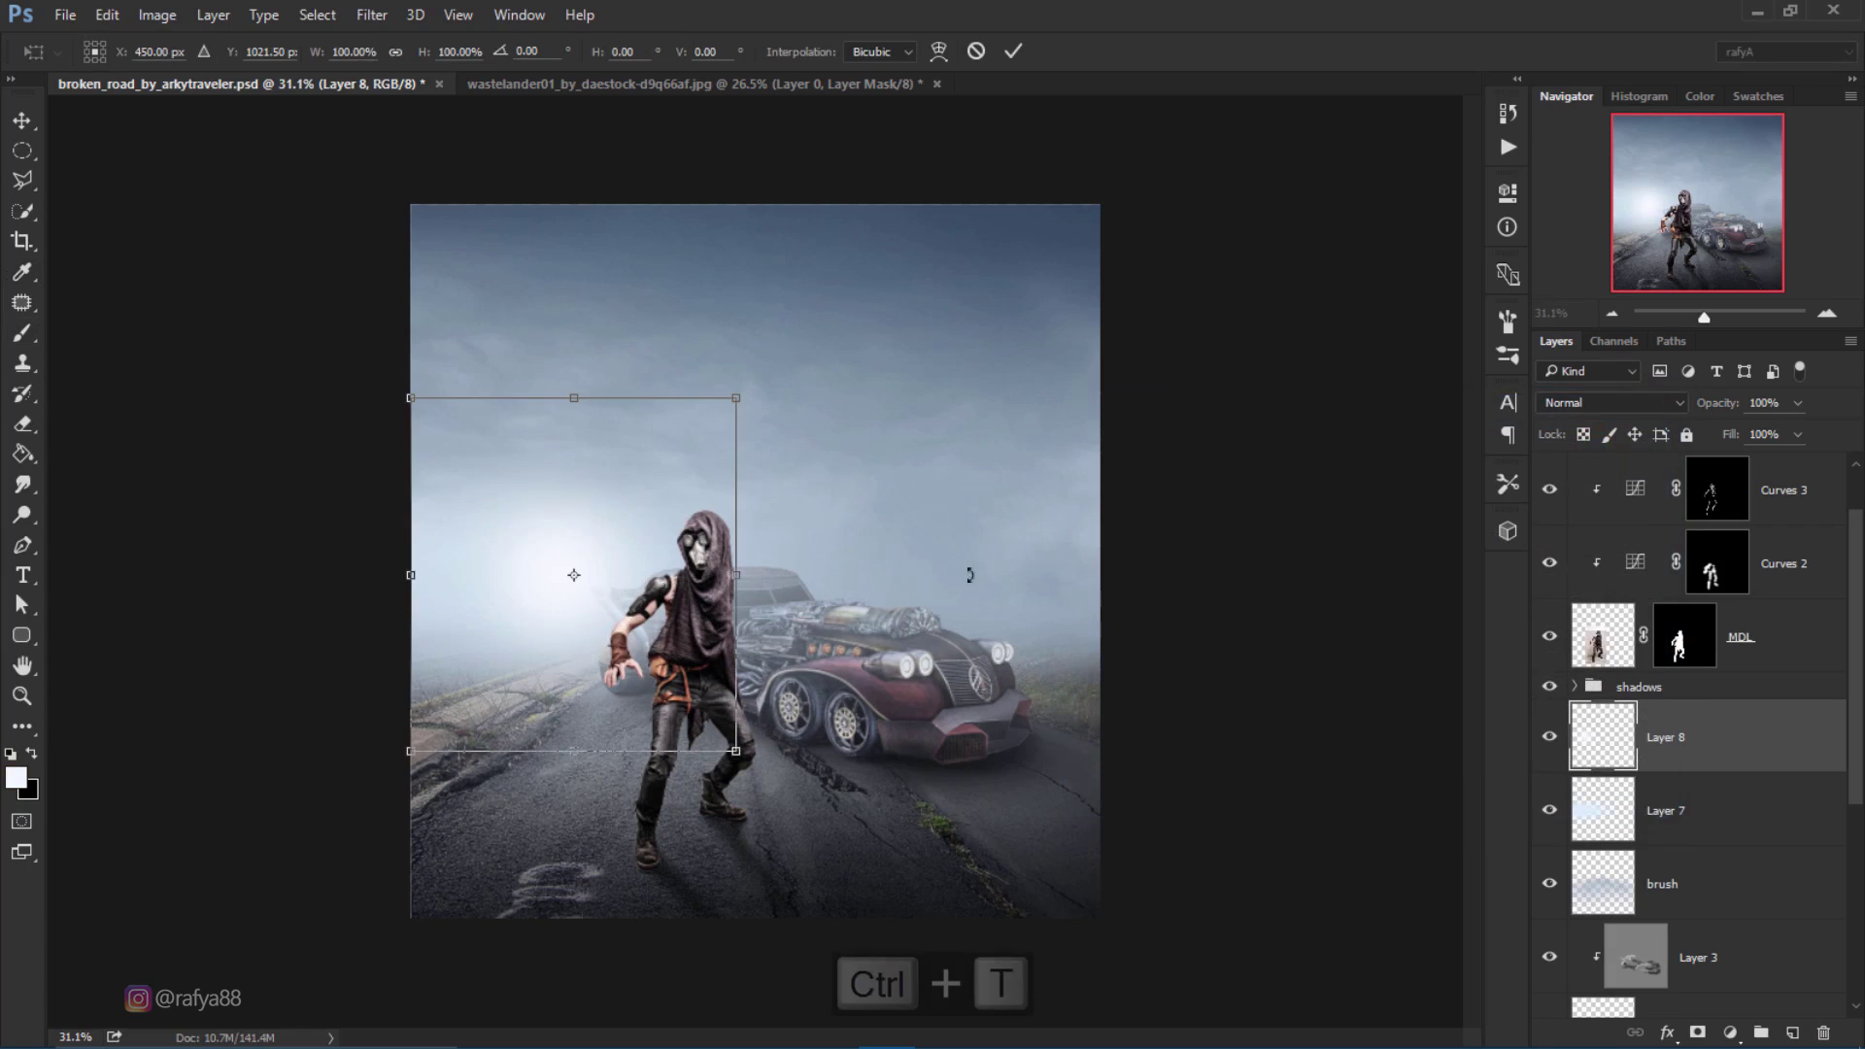
{"action": "mouse_move", "coordinate": [739, 396]}
{"action": "left_mouse_down"}
{"action": "mouse_move", "coordinate": [684, 455]}
{"action": "mouse_move", "coordinate": [612, 471]}
{"action": "left_mouse_up"}
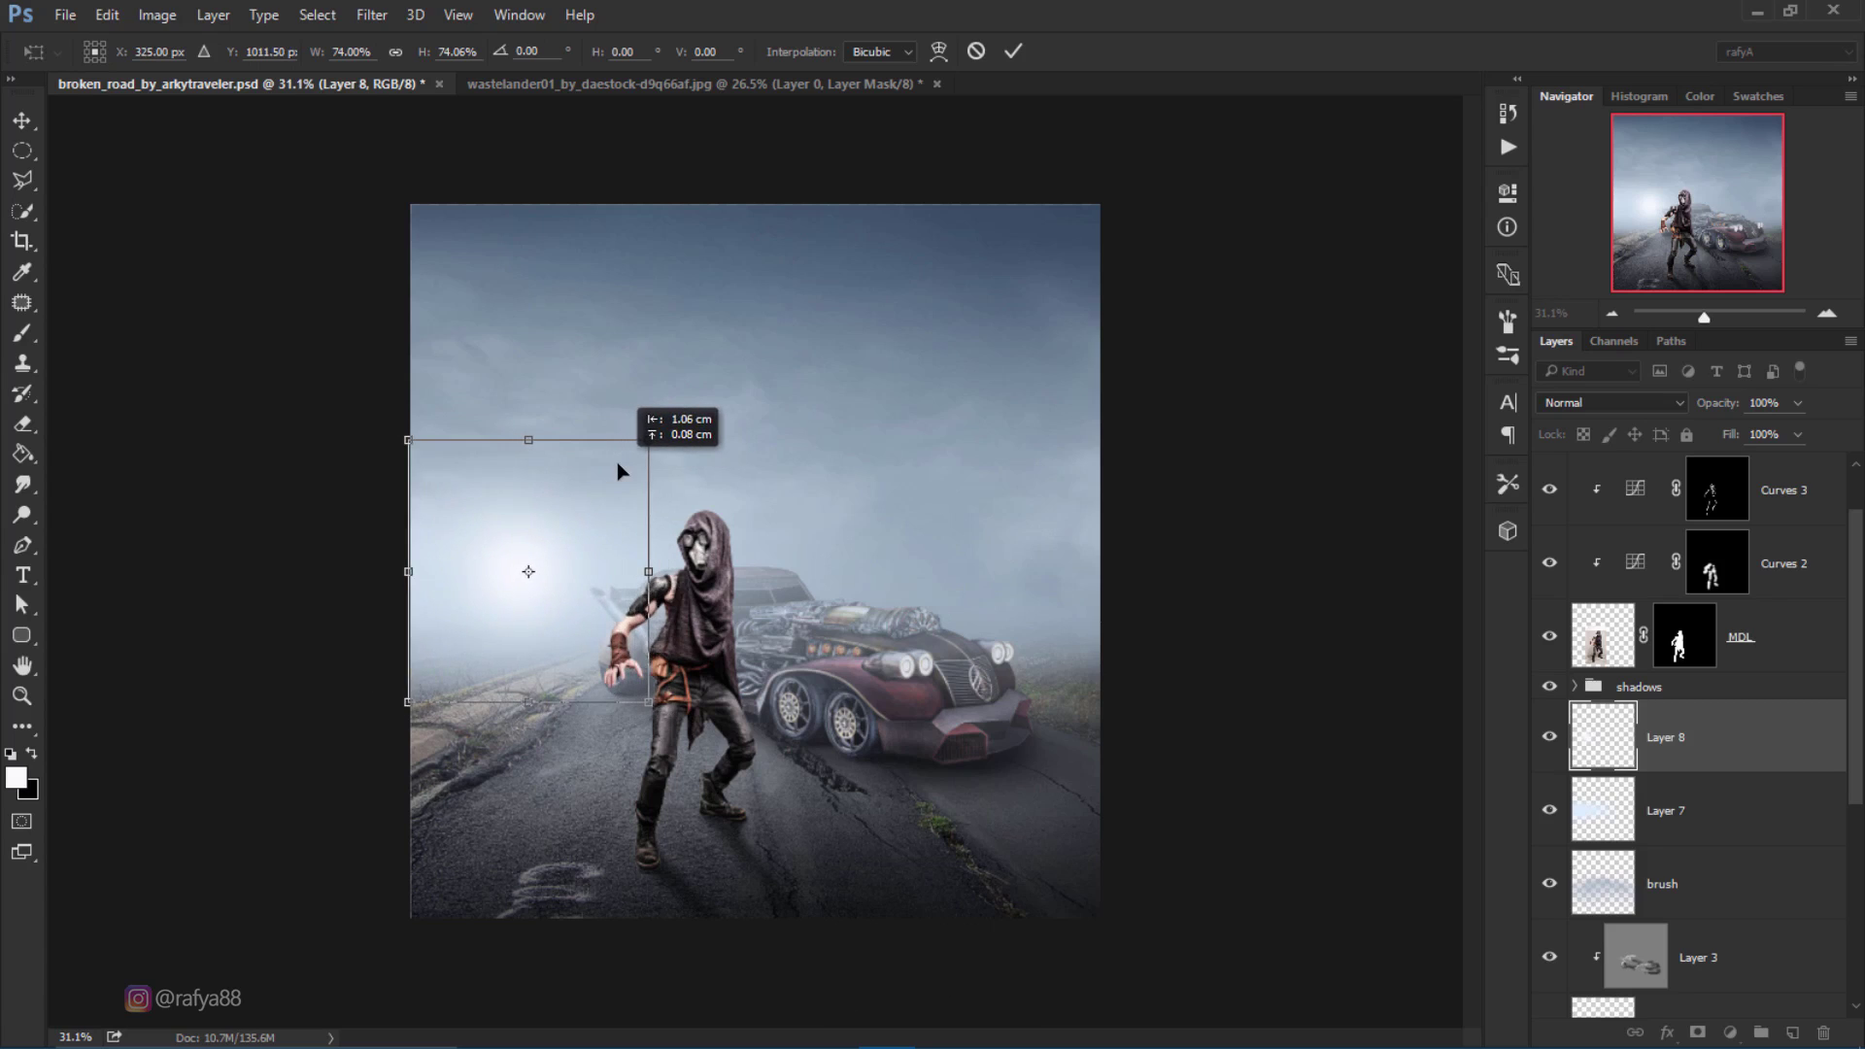
{"action": "left_click_drag", "start_coordinate": [611, 471], "coordinate": [623, 473]}
{"action": "left_click_drag", "start_coordinate": [663, 703], "coordinate": [745, 801]}
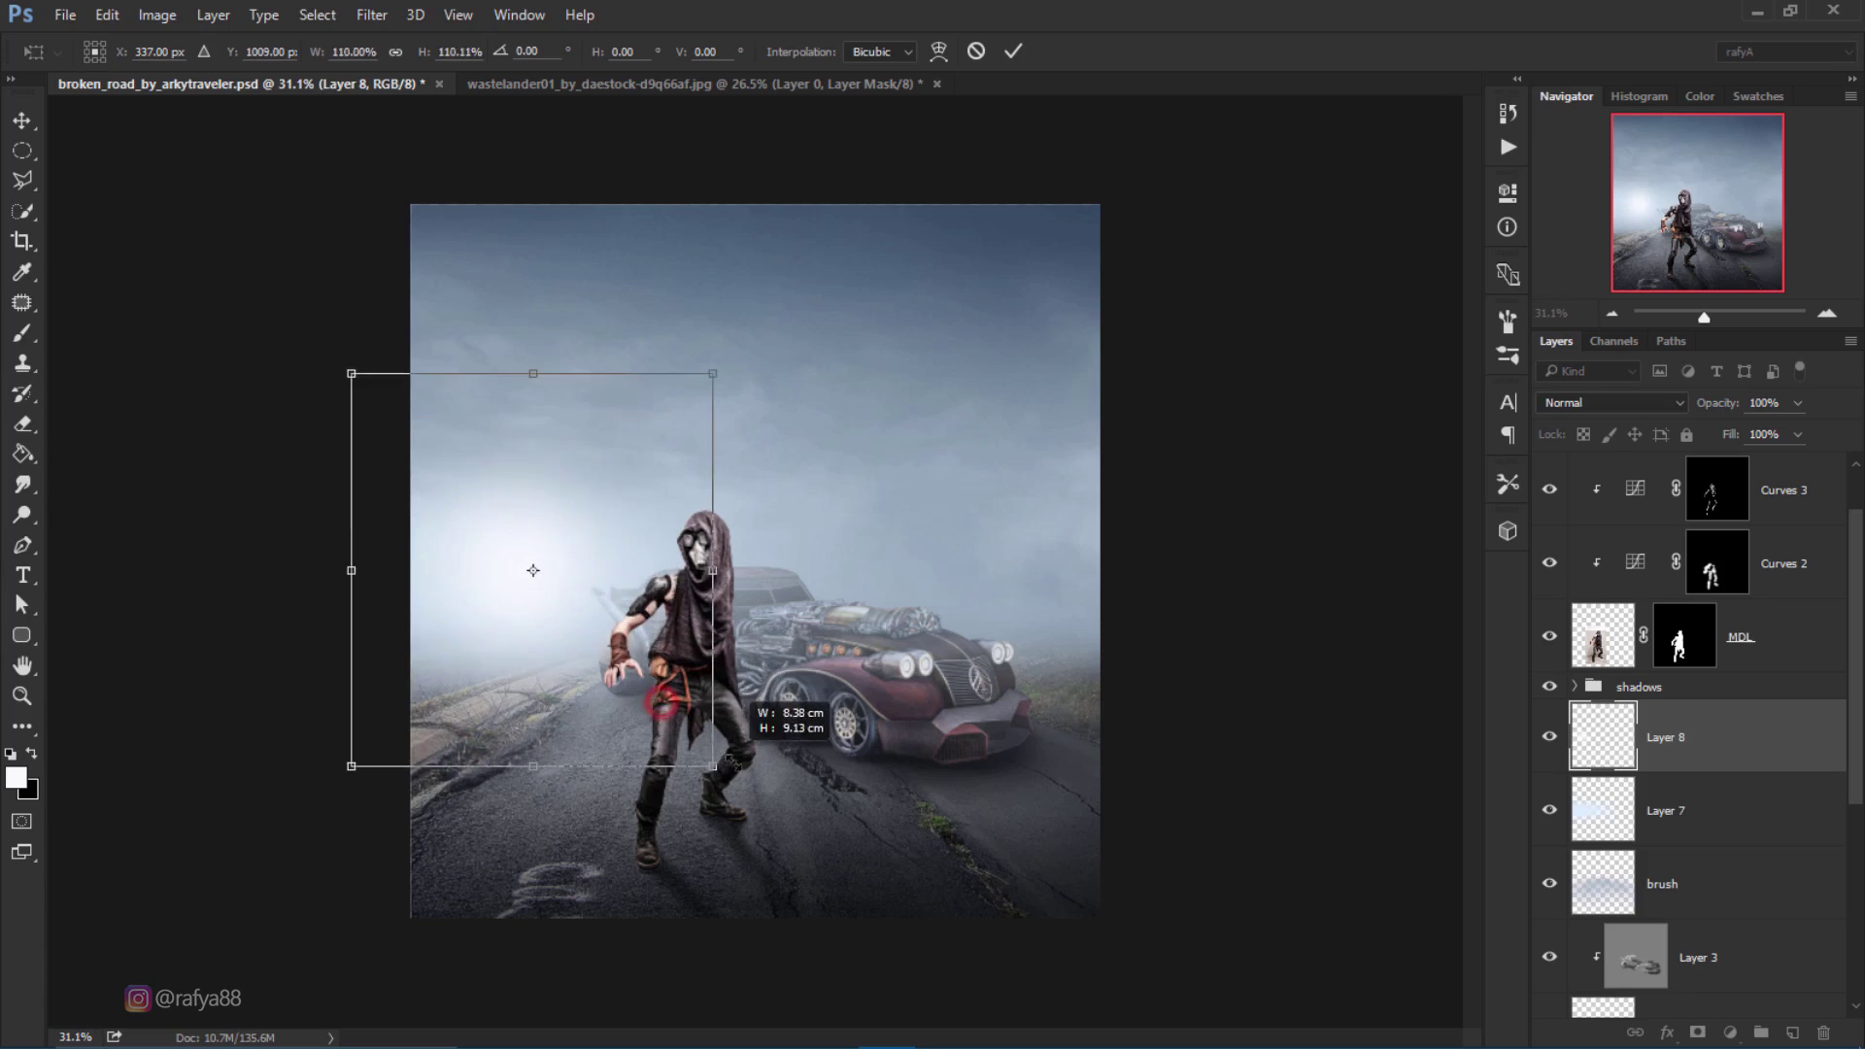
{"action": "left_click", "coordinate": [1014, 51]}
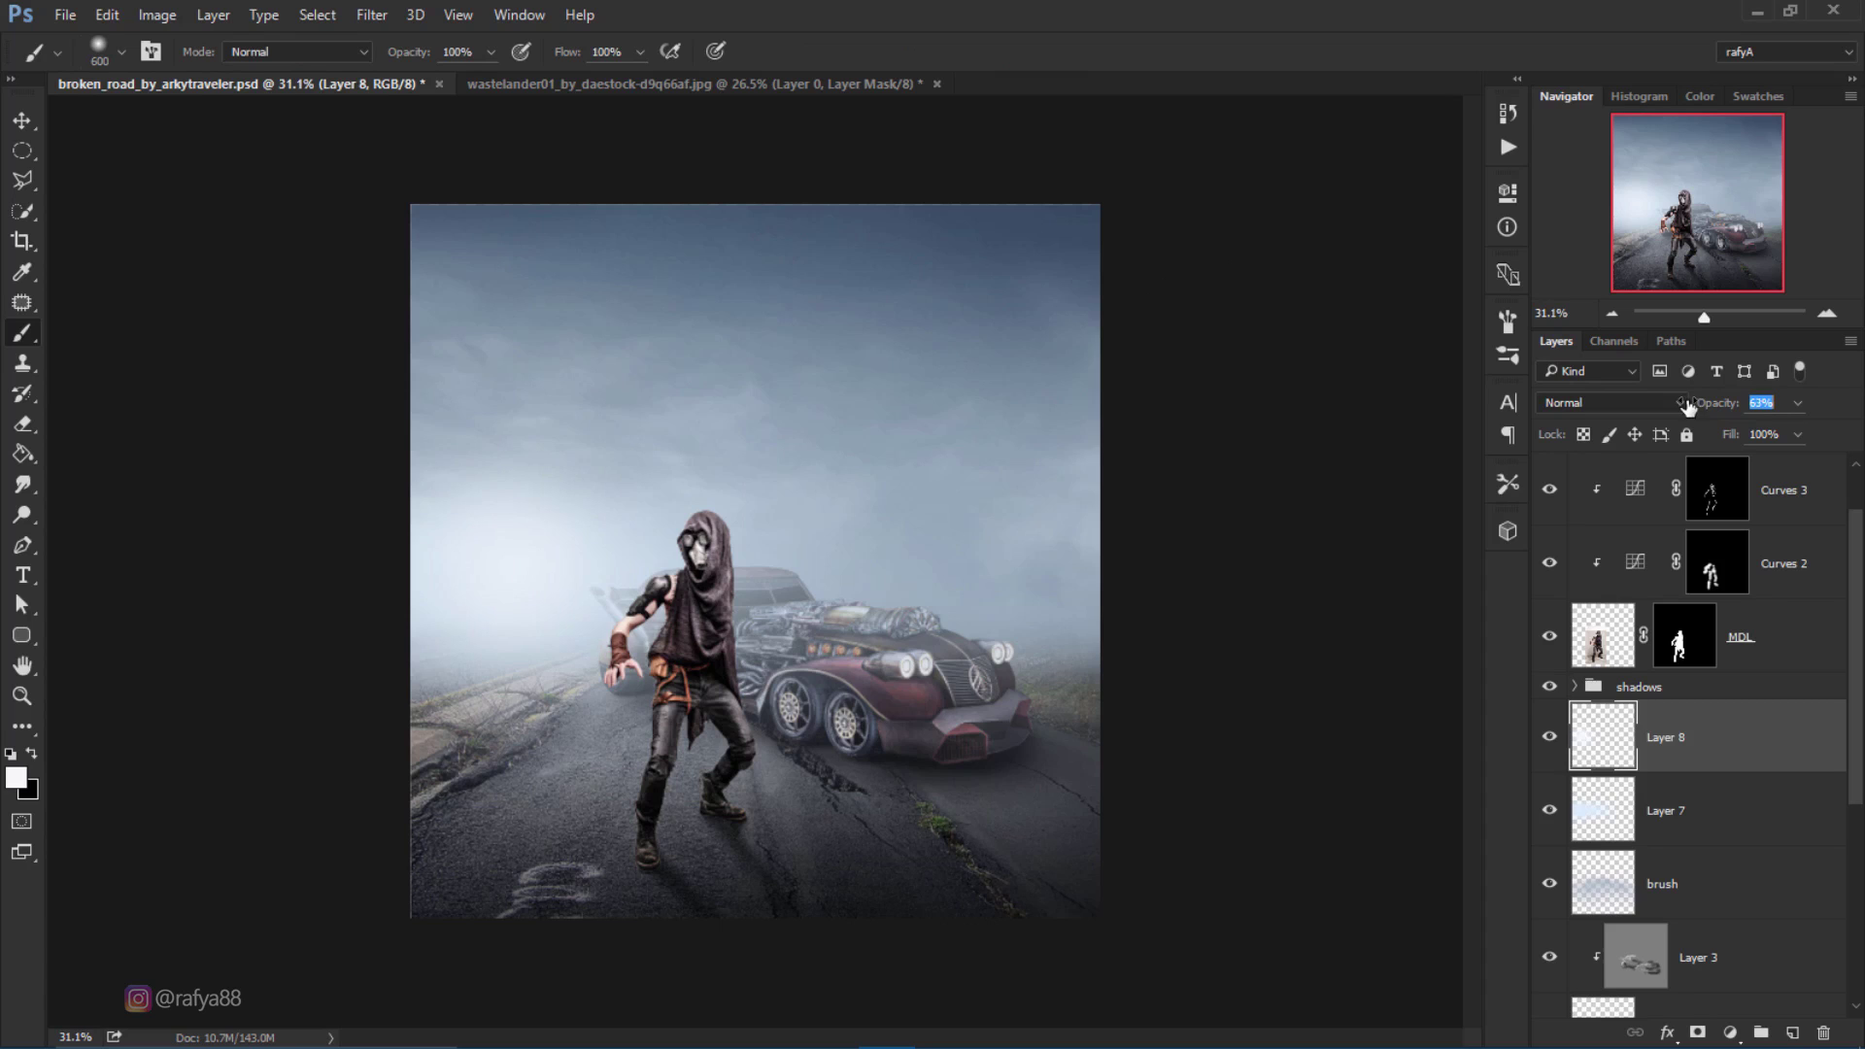
Step: Review Layer 8 in the Layers panel, now at 60% opacity
{"action": "scroll", "coordinate": [874, 544], "scroll_direction": "down", "scroll_amount": 2}
{"action": "scroll", "coordinate": [866, 429], "scroll_direction": "down", "scroll_amount": 3}
{"action": "scroll", "coordinate": [874, 438], "scroll_direction": "up", "scroll_amount": 2}
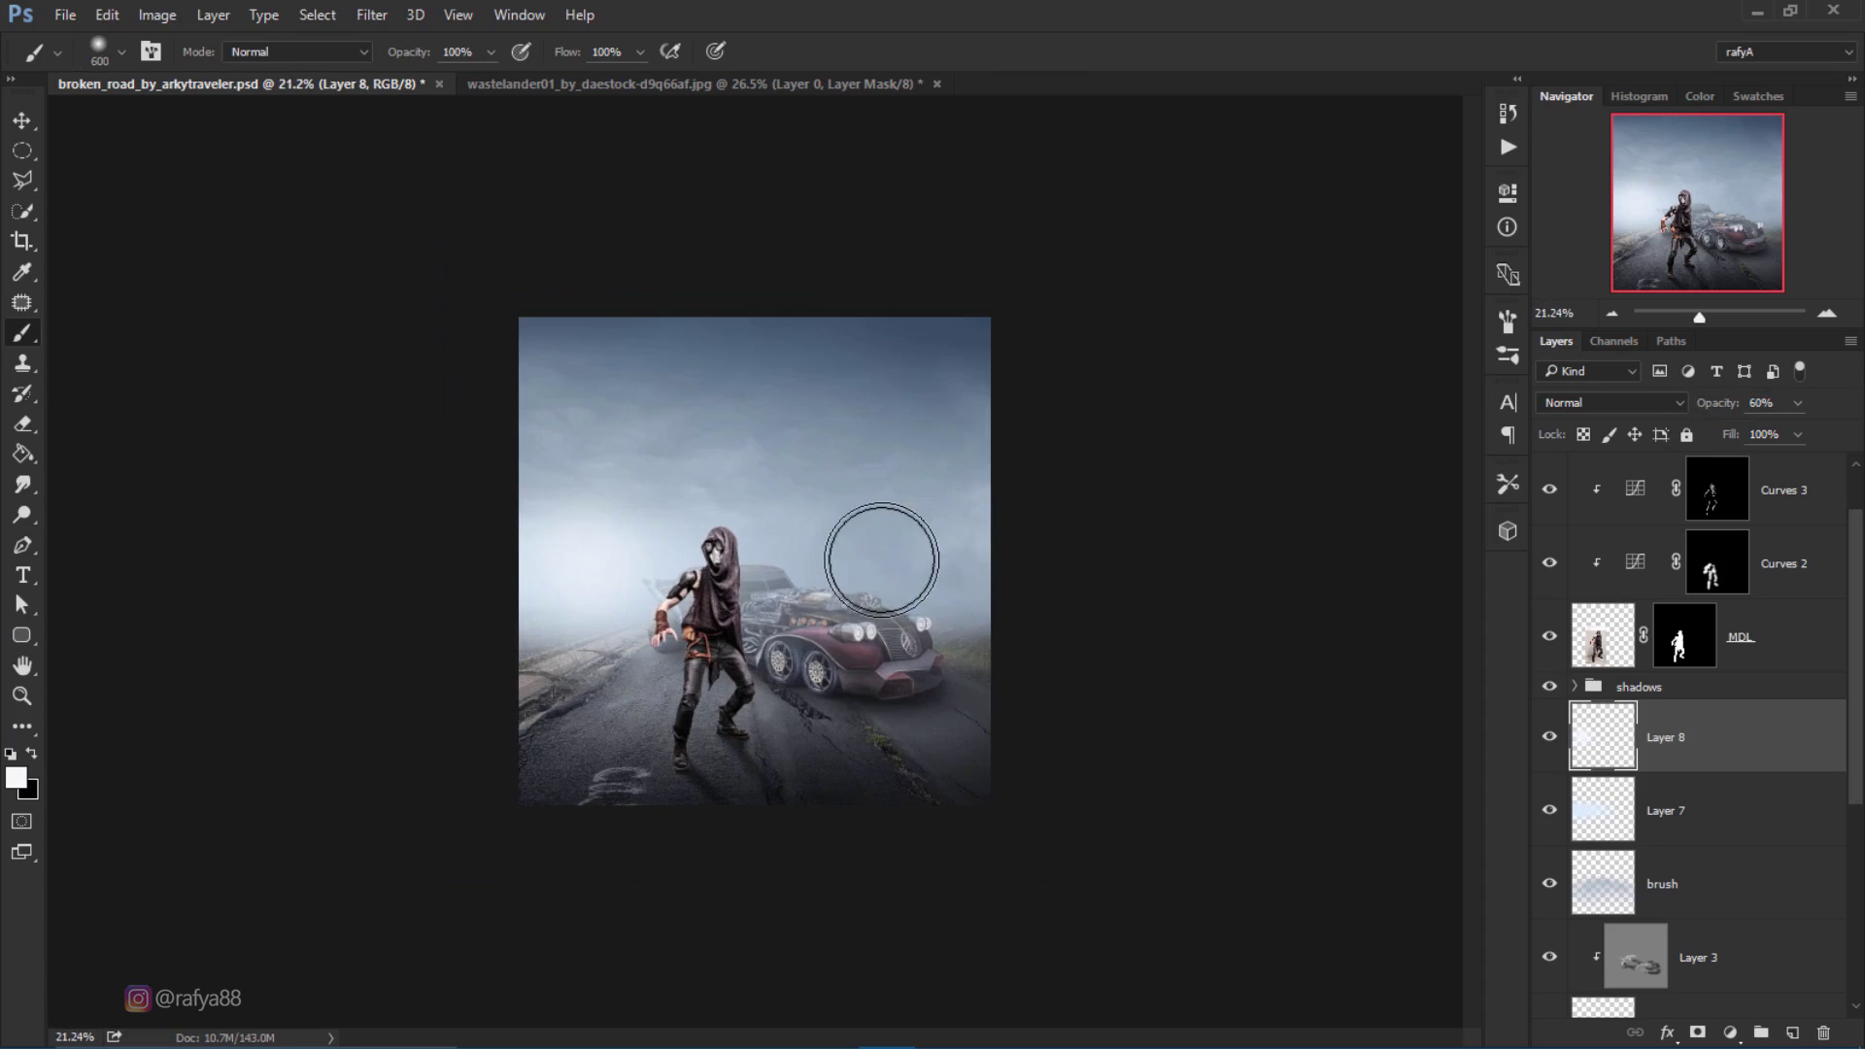
{"action": "scroll", "coordinate": [882, 560], "scroll_direction": "up", "scroll_amount": 2}
{"action": "scroll", "coordinate": [882, 560], "scroll_direction": "up", "scroll_amount": 1}
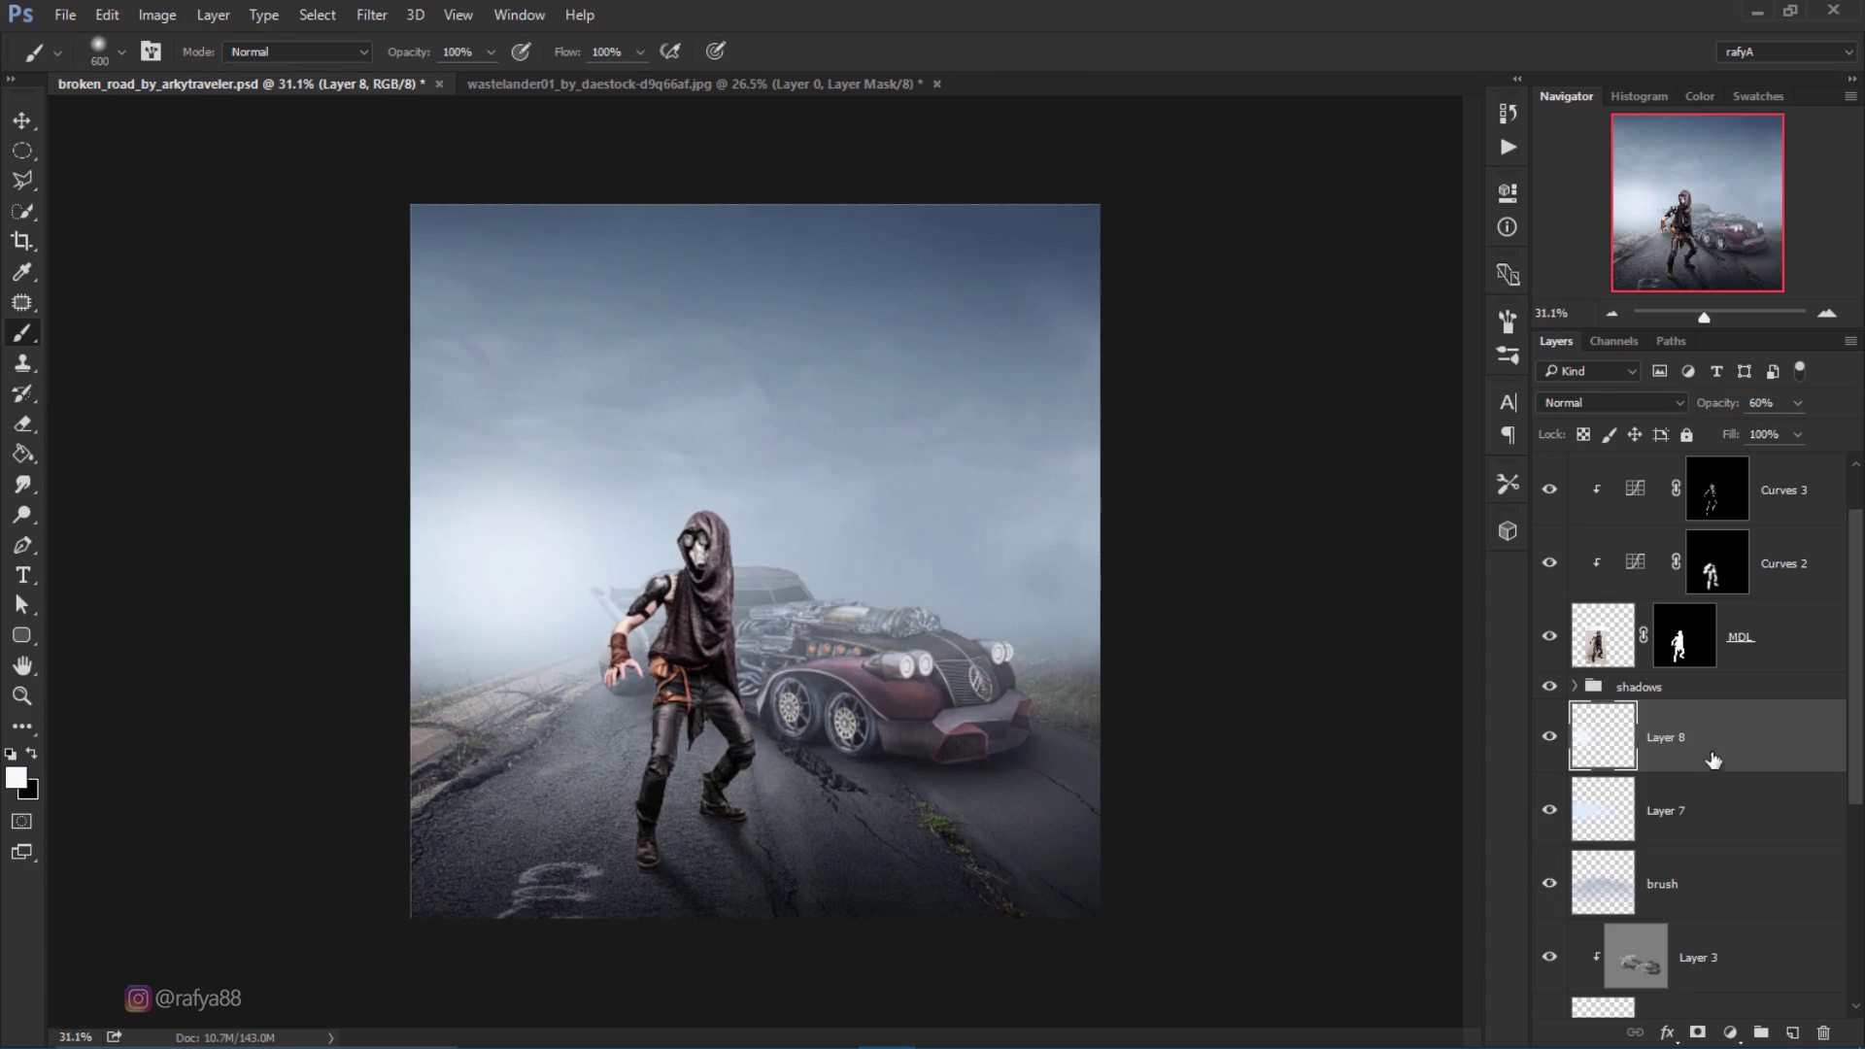
Step: Group Layer 8, Layer 7 and brush into a group named 'brush 2'
{"action": "left_click", "coordinate": [1716, 885], "text": "shift"}
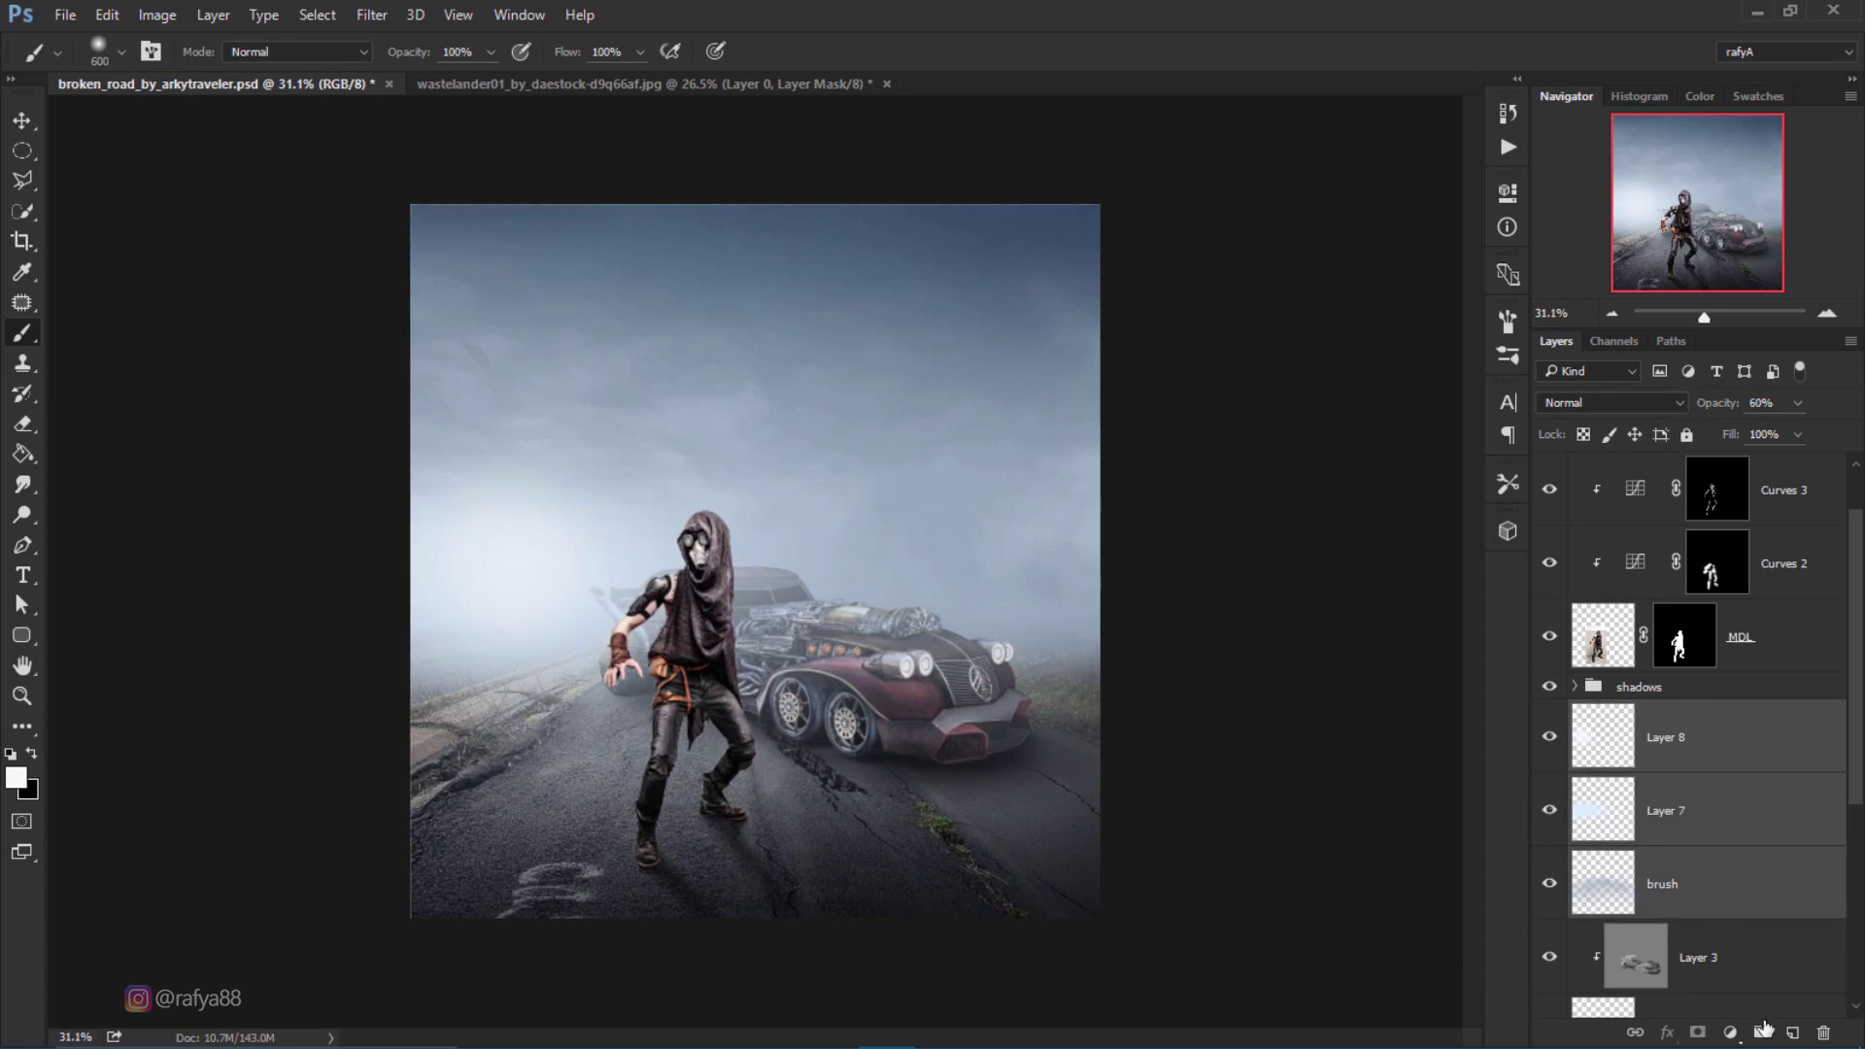
{"action": "left_click", "coordinate": [1763, 1031]}
{"action": "double_click", "coordinate": [1639, 715]}
{"action": "type", "text": "brush 2"}
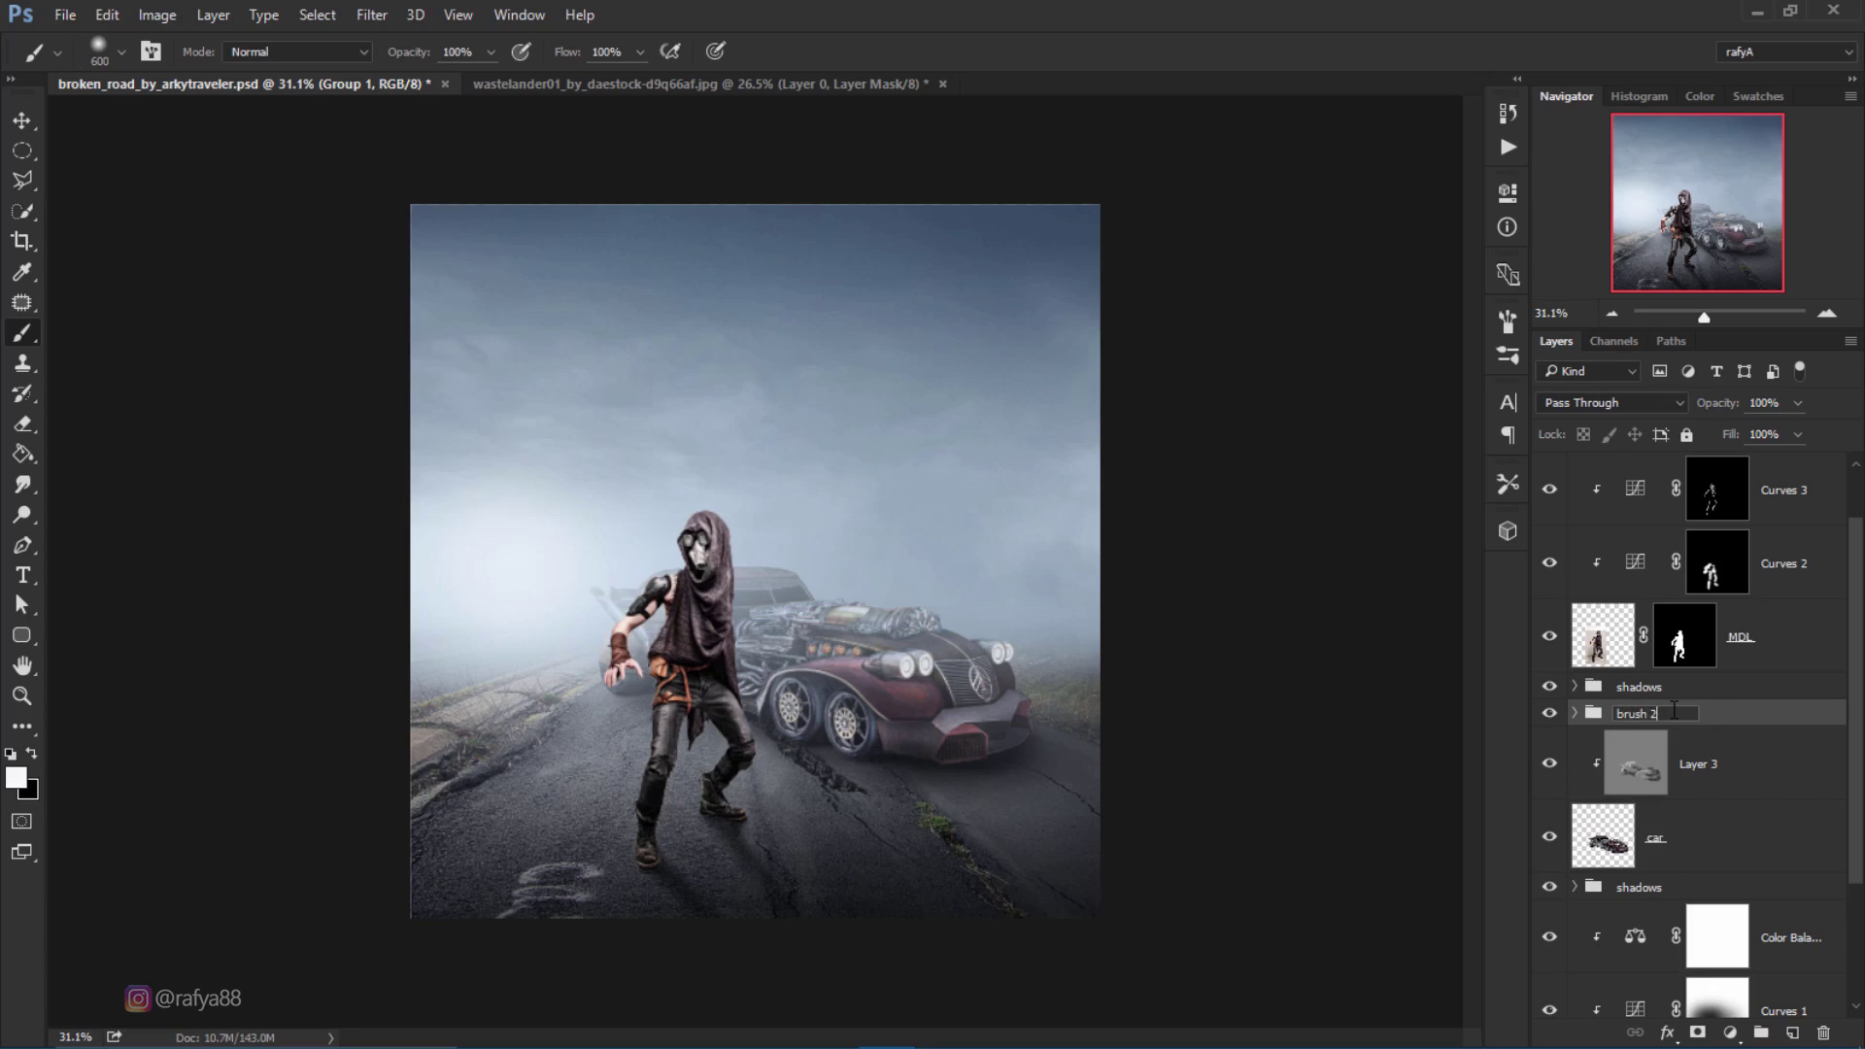
{"action": "key", "text": "Return"}
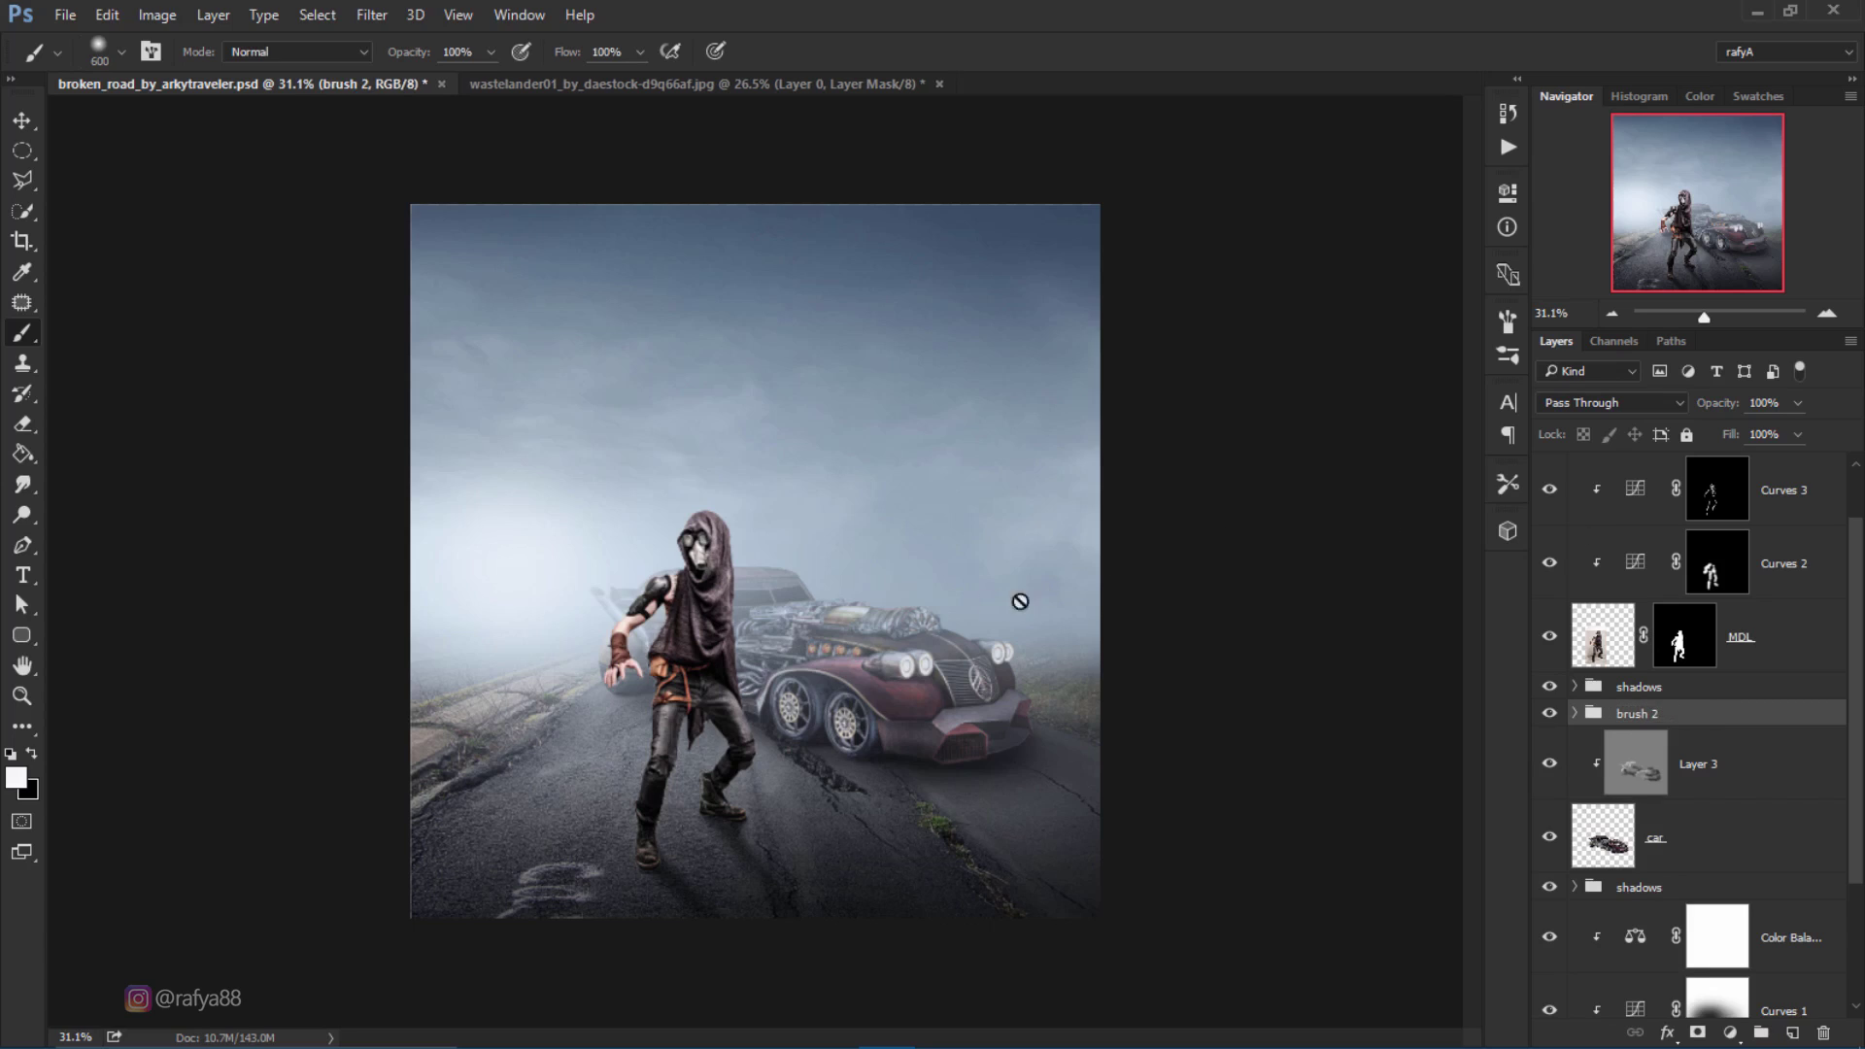
Step: Briefly hide the MDL figure, then add an empty Layer 9 above Hue/Saturation
{"action": "scroll", "coordinate": [1738, 654], "scroll_direction": "up", "scroll_amount": 1}
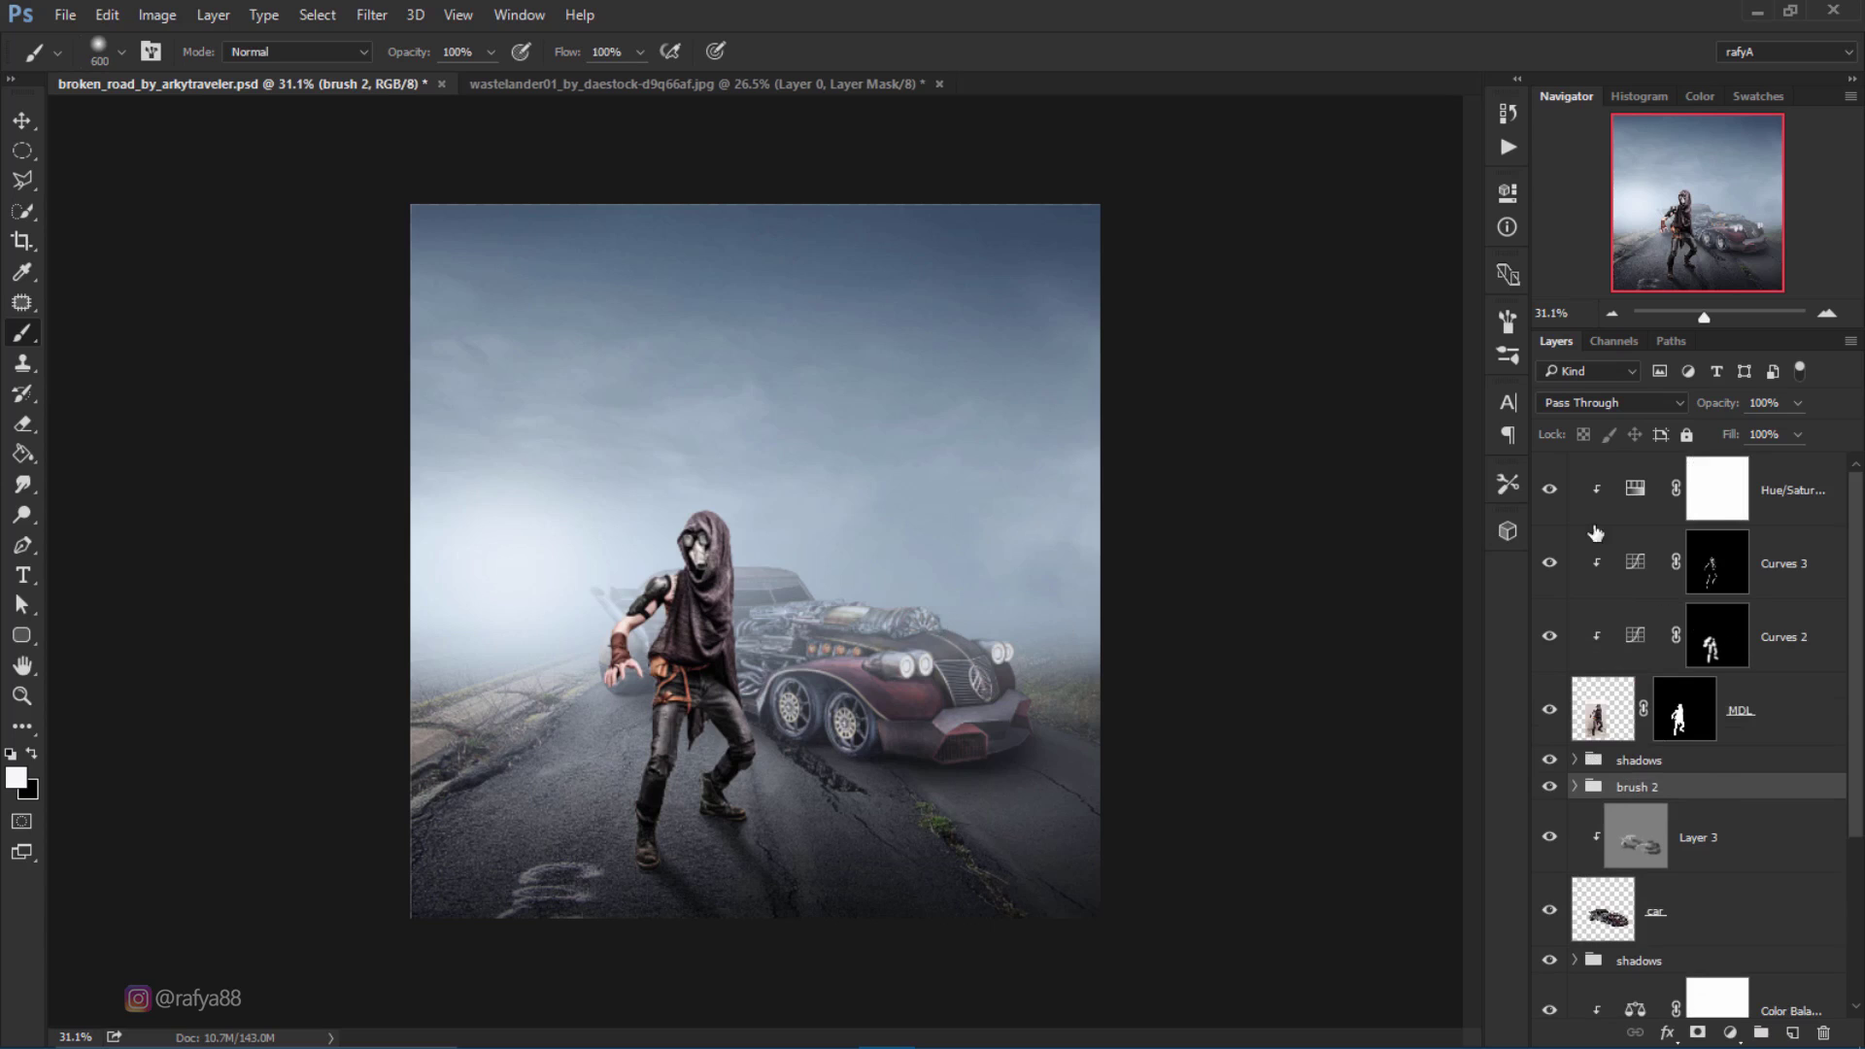
{"action": "left_click", "coordinate": [1551, 710]}
{"action": "left_click", "coordinate": [1791, 490]}
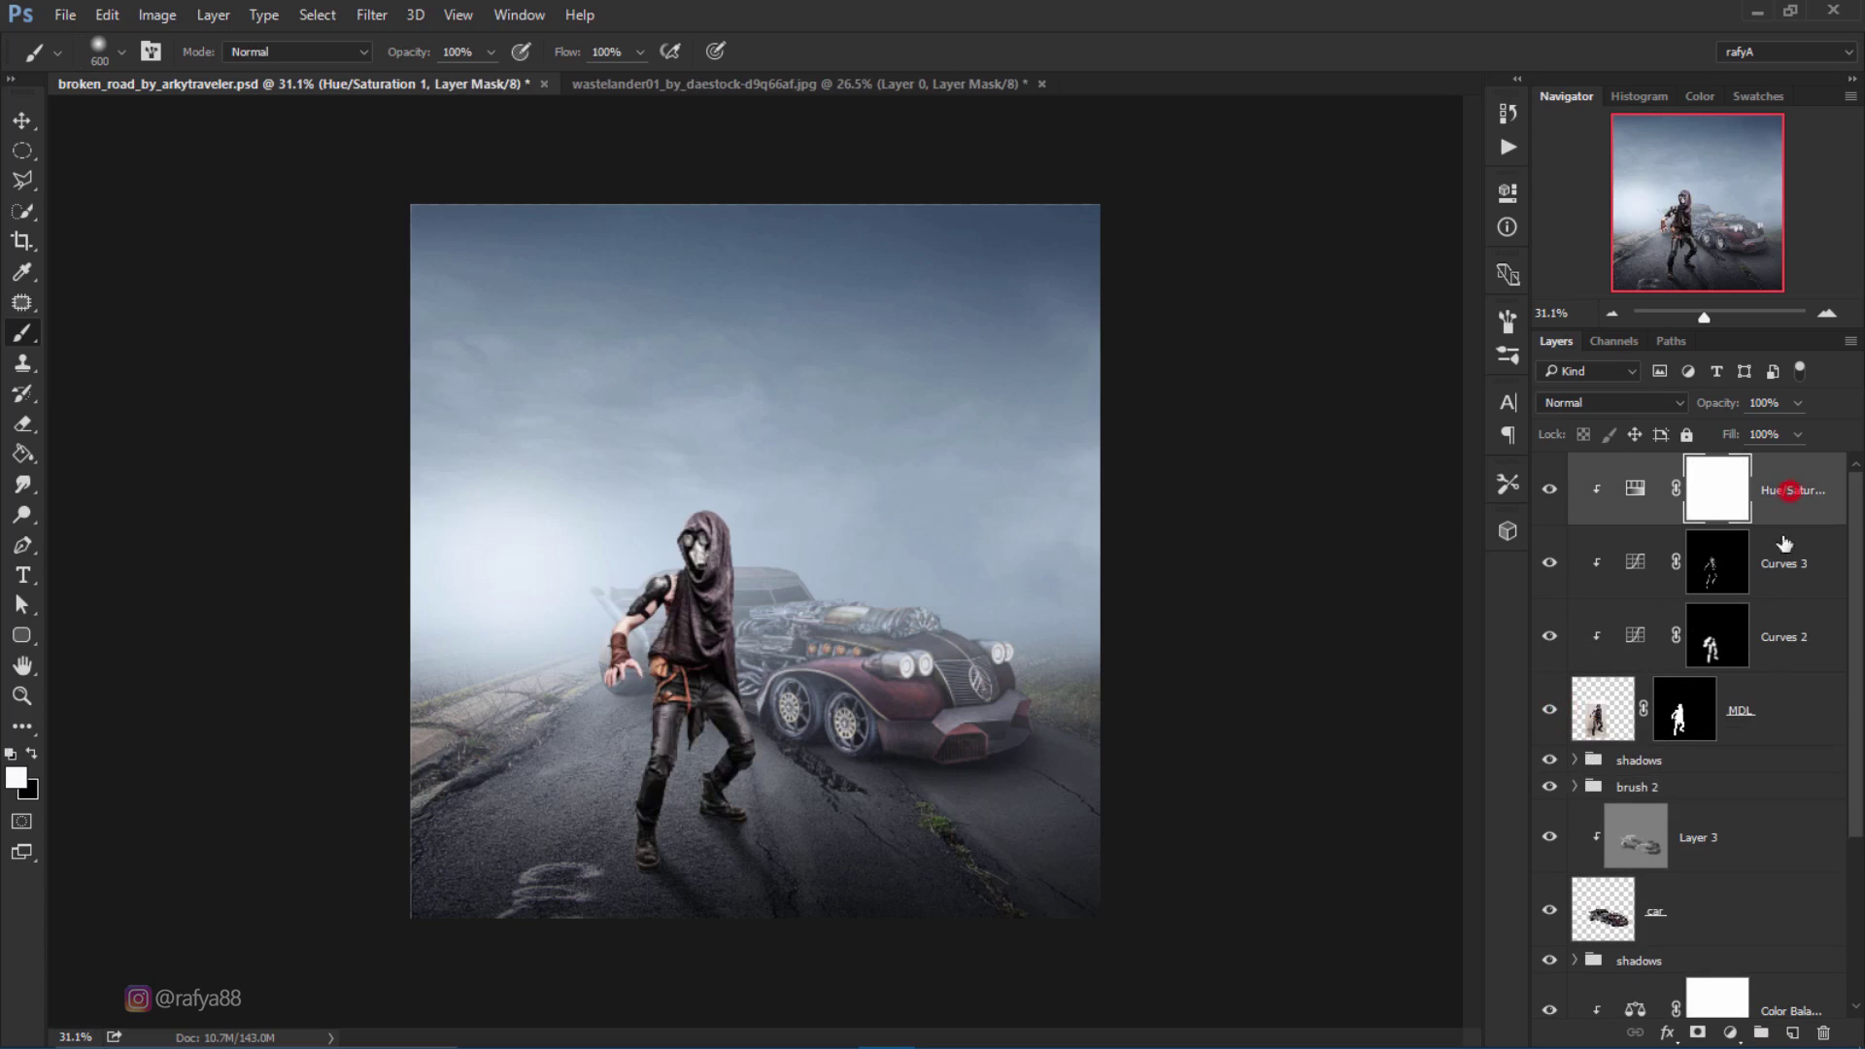
{"action": "left_click", "coordinate": [1794, 1032]}
Step: Clip Layer 9 to the layers below and sample a light blue from the fog
{"action": "right_click", "coordinate": [1739, 495]}
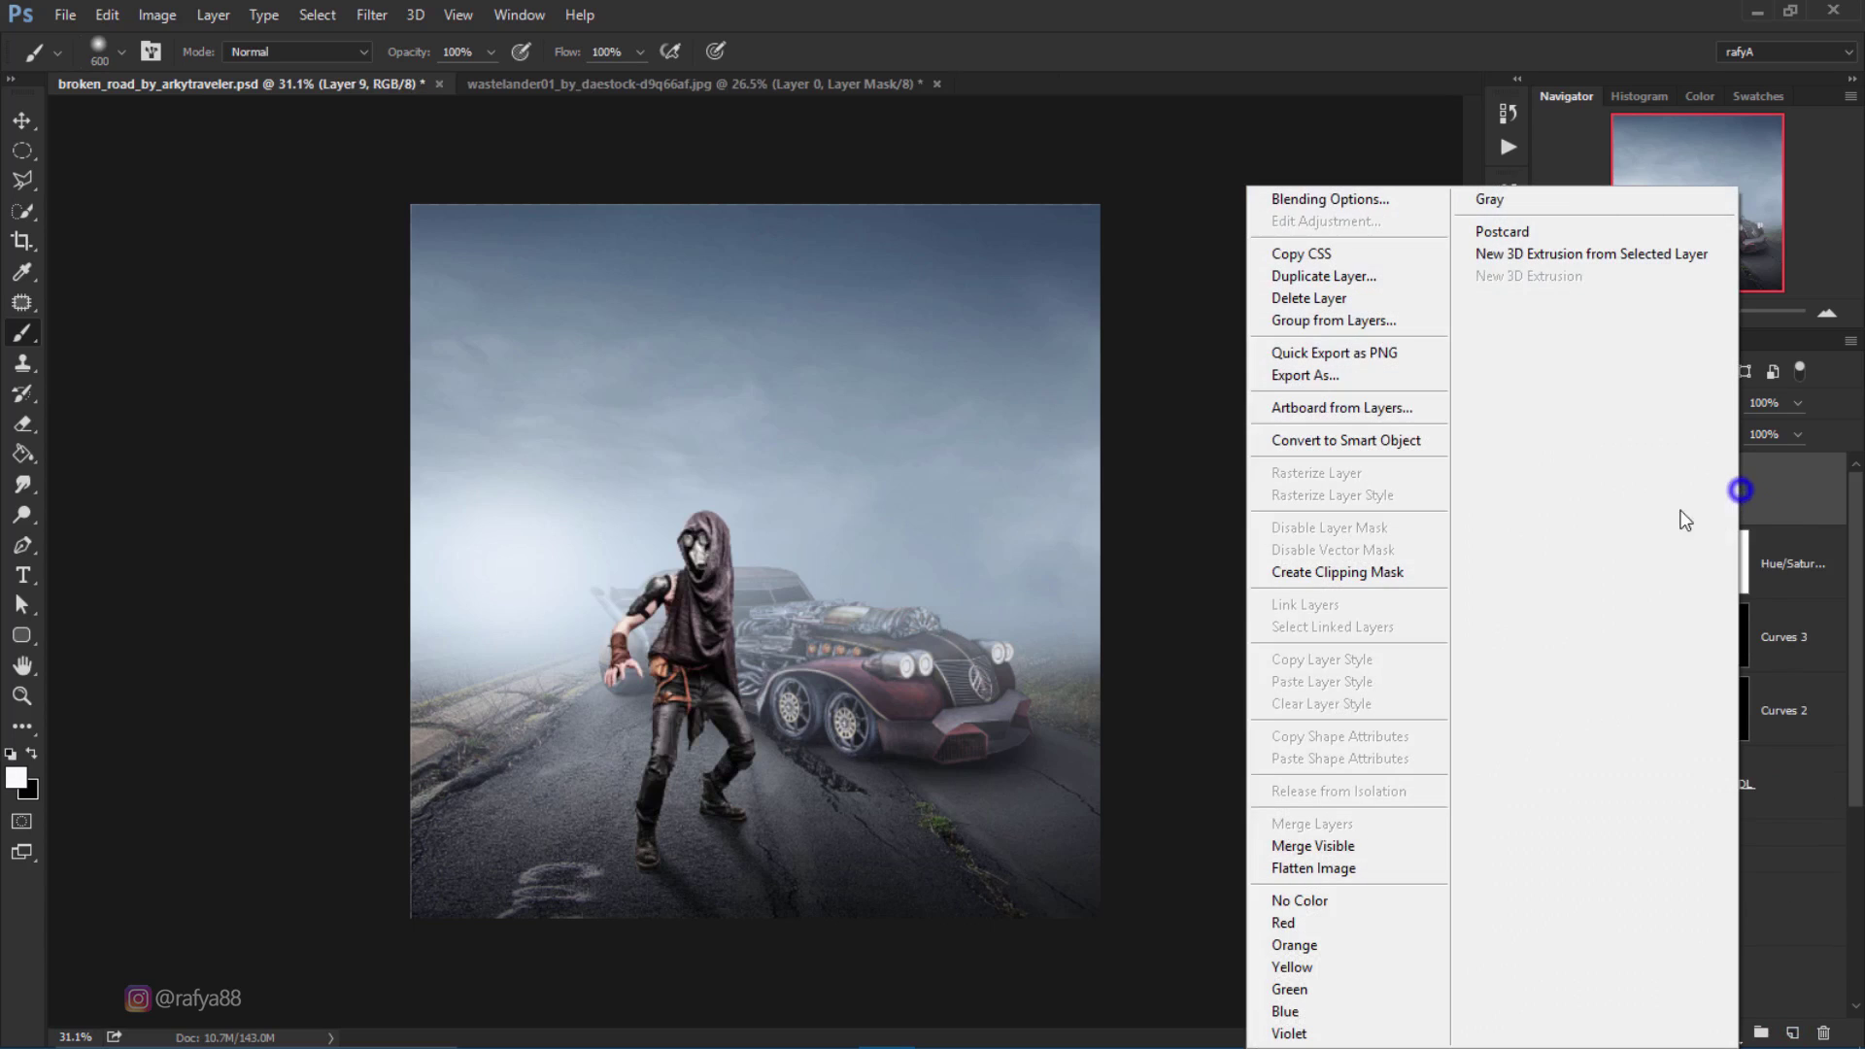
{"action": "left_click", "coordinate": [1409, 563]}
{"action": "scroll", "coordinate": [574, 570], "scroll_direction": "up", "scroll_amount": 5}
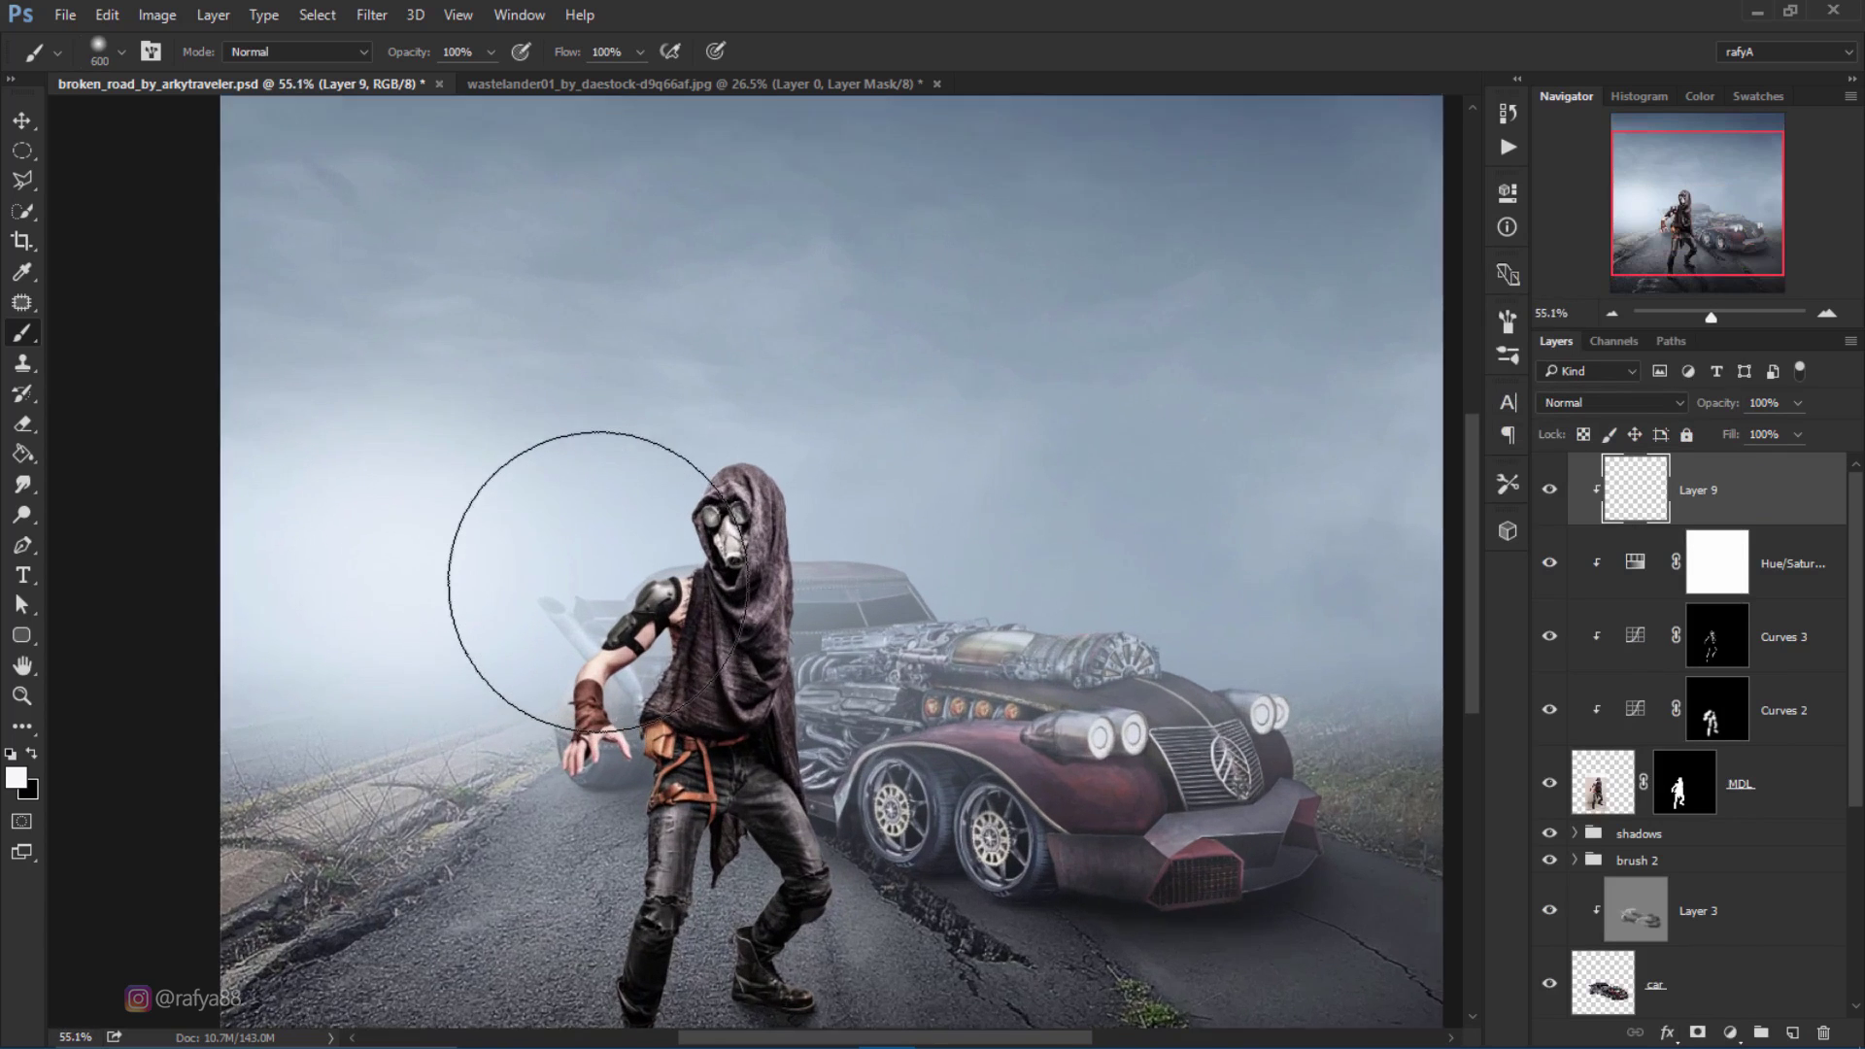
{"action": "left_click", "coordinate": [17, 777]}
{"action": "left_click", "coordinate": [683, 494]}
{"action": "left_click", "coordinate": [1574, 446]}
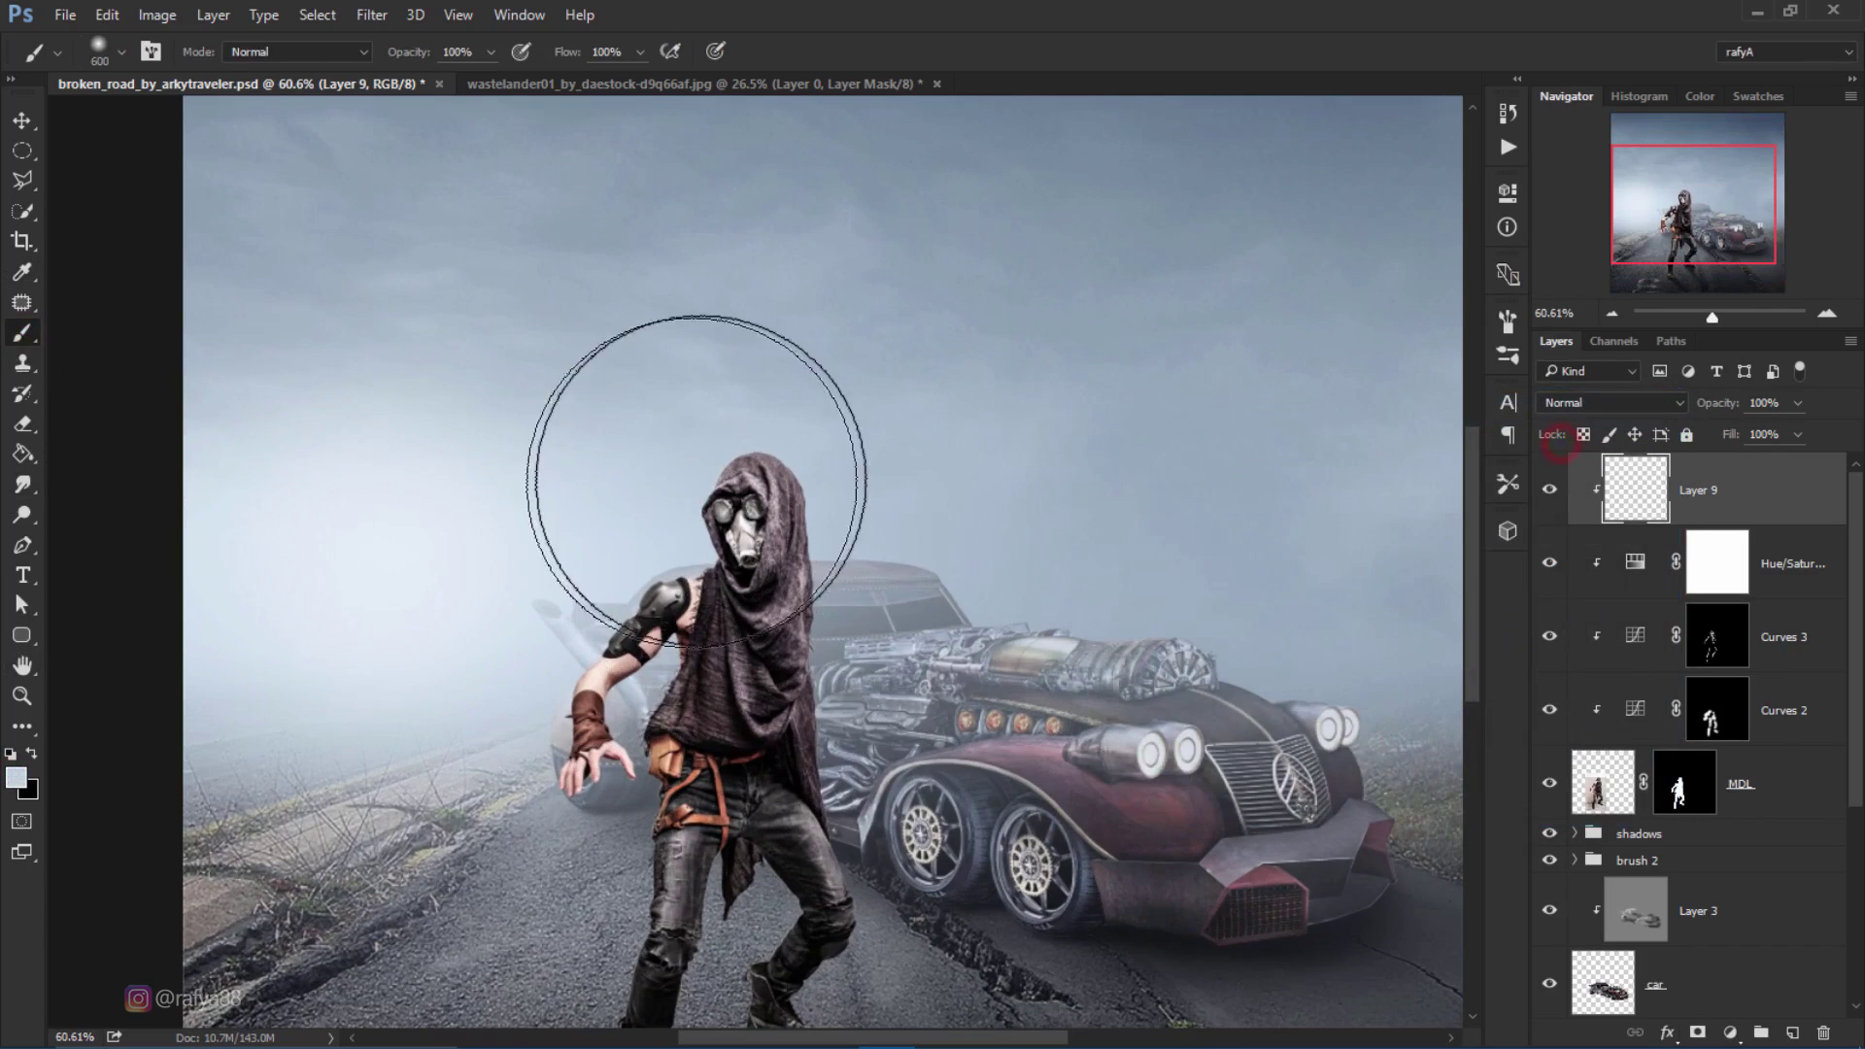
Step: Wash light-blue fog over the hooded head and mask with a 130–250 px brush
{"action": "right_click", "coordinate": [779, 446]}
{"action": "left_click", "coordinate": [989, 501]}
{"action": "left_click", "coordinate": [706, 467]}
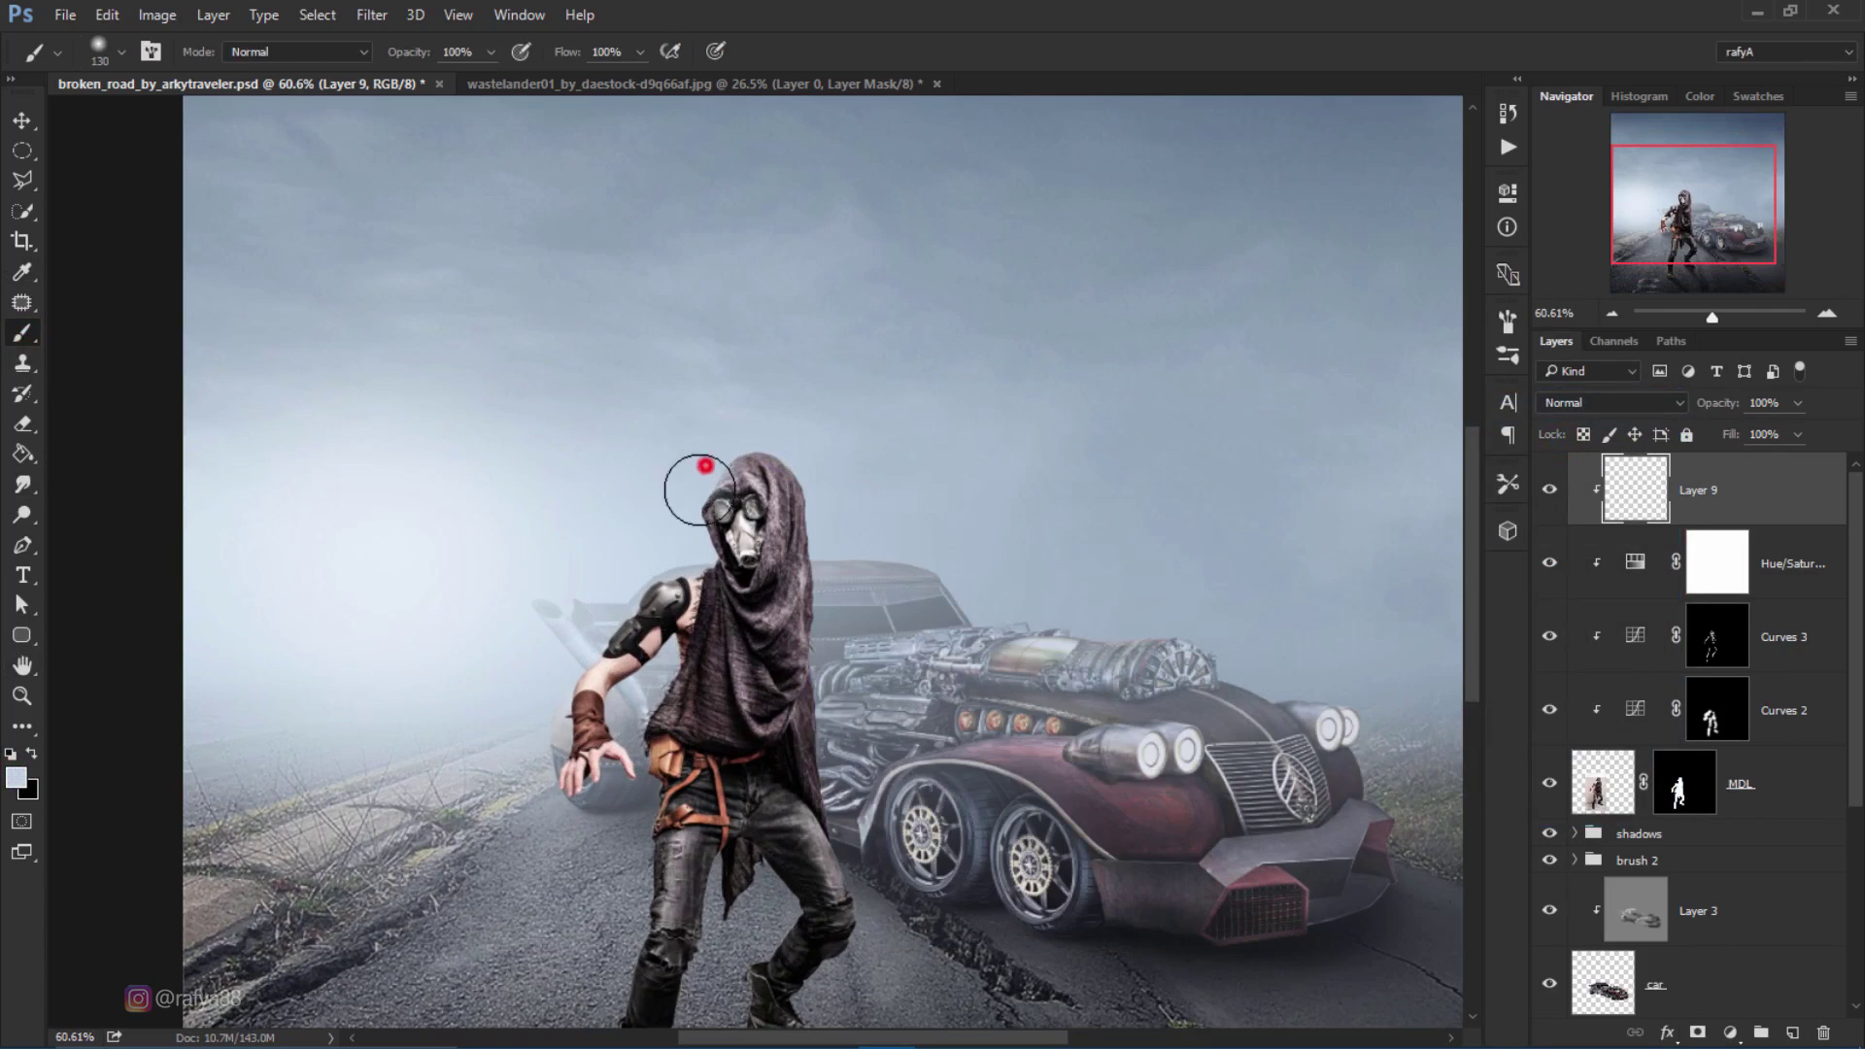
{"action": "left_click_drag", "start_coordinate": [701, 486], "coordinate": [734, 510]}
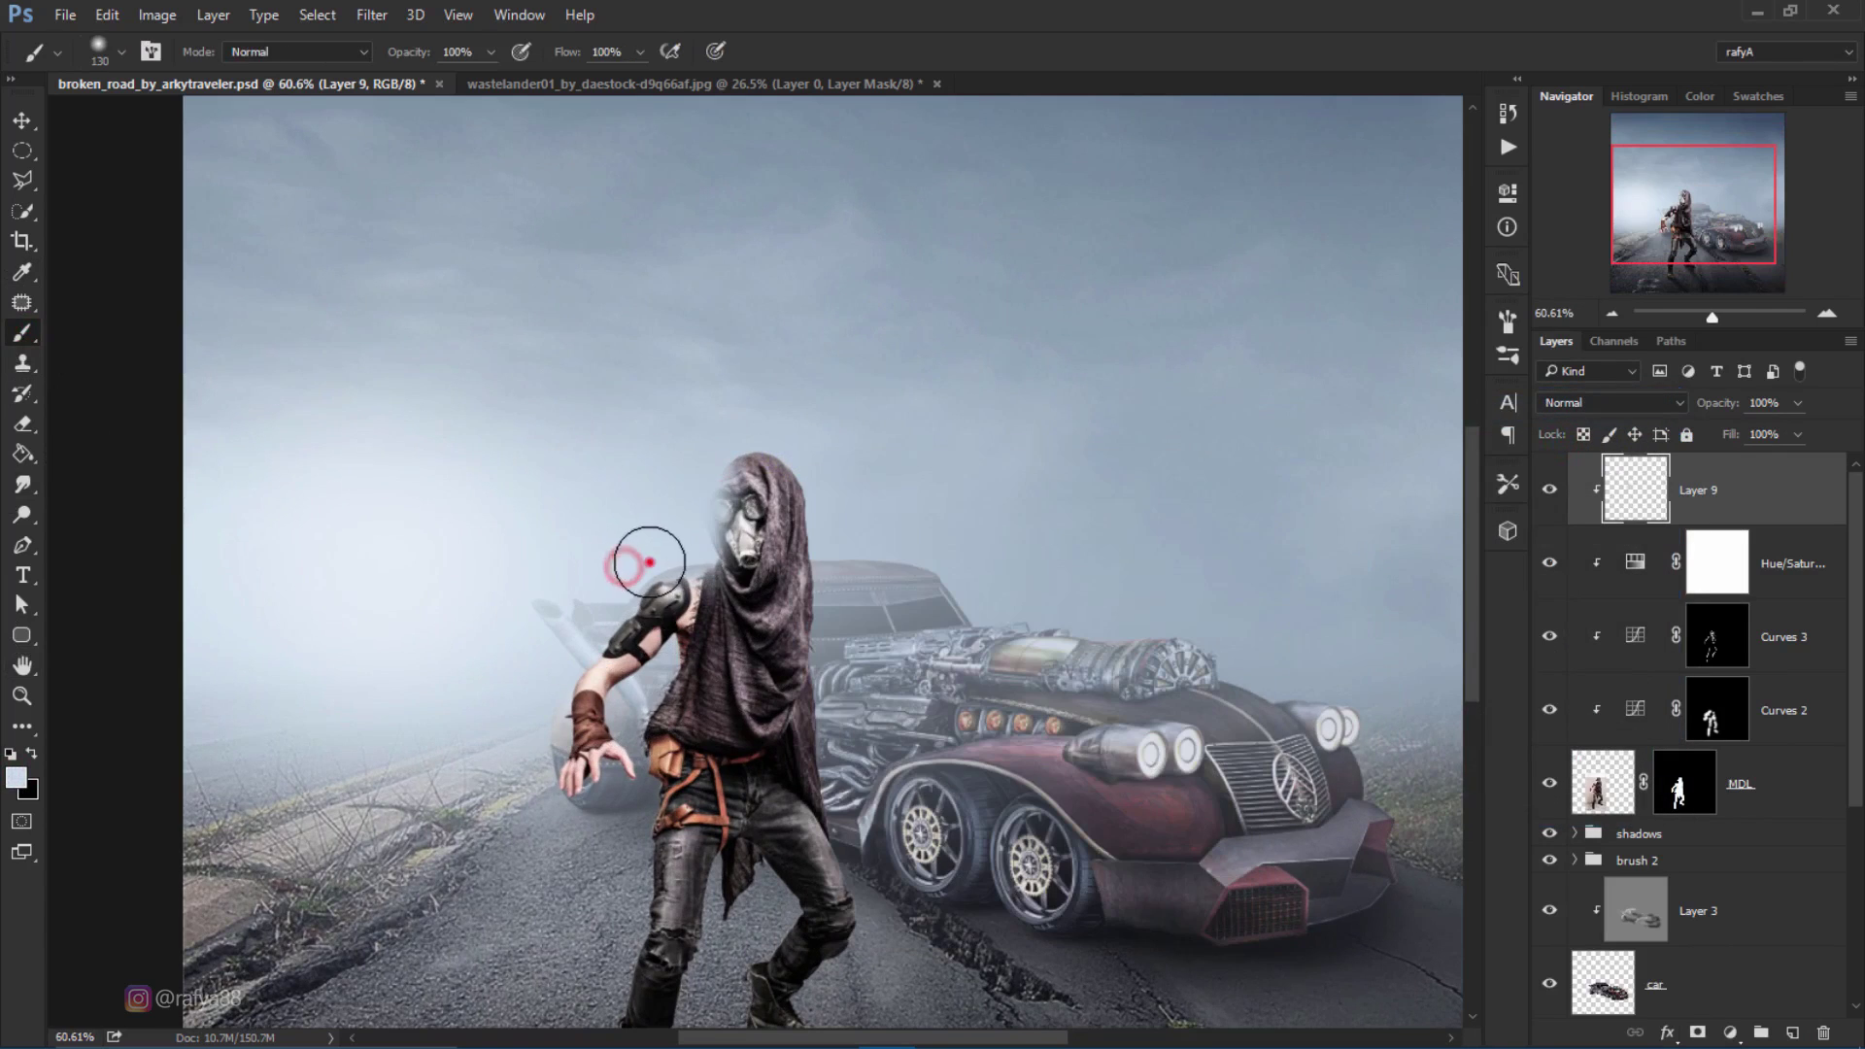
{"action": "mouse_move", "coordinate": [649, 562]}
{"action": "left_mouse_down"}
{"action": "mouse_move", "coordinate": [561, 633]}
{"action": "mouse_move", "coordinate": [541, 678]}
{"action": "mouse_move", "coordinate": [656, 616]}
{"action": "left_mouse_up"}
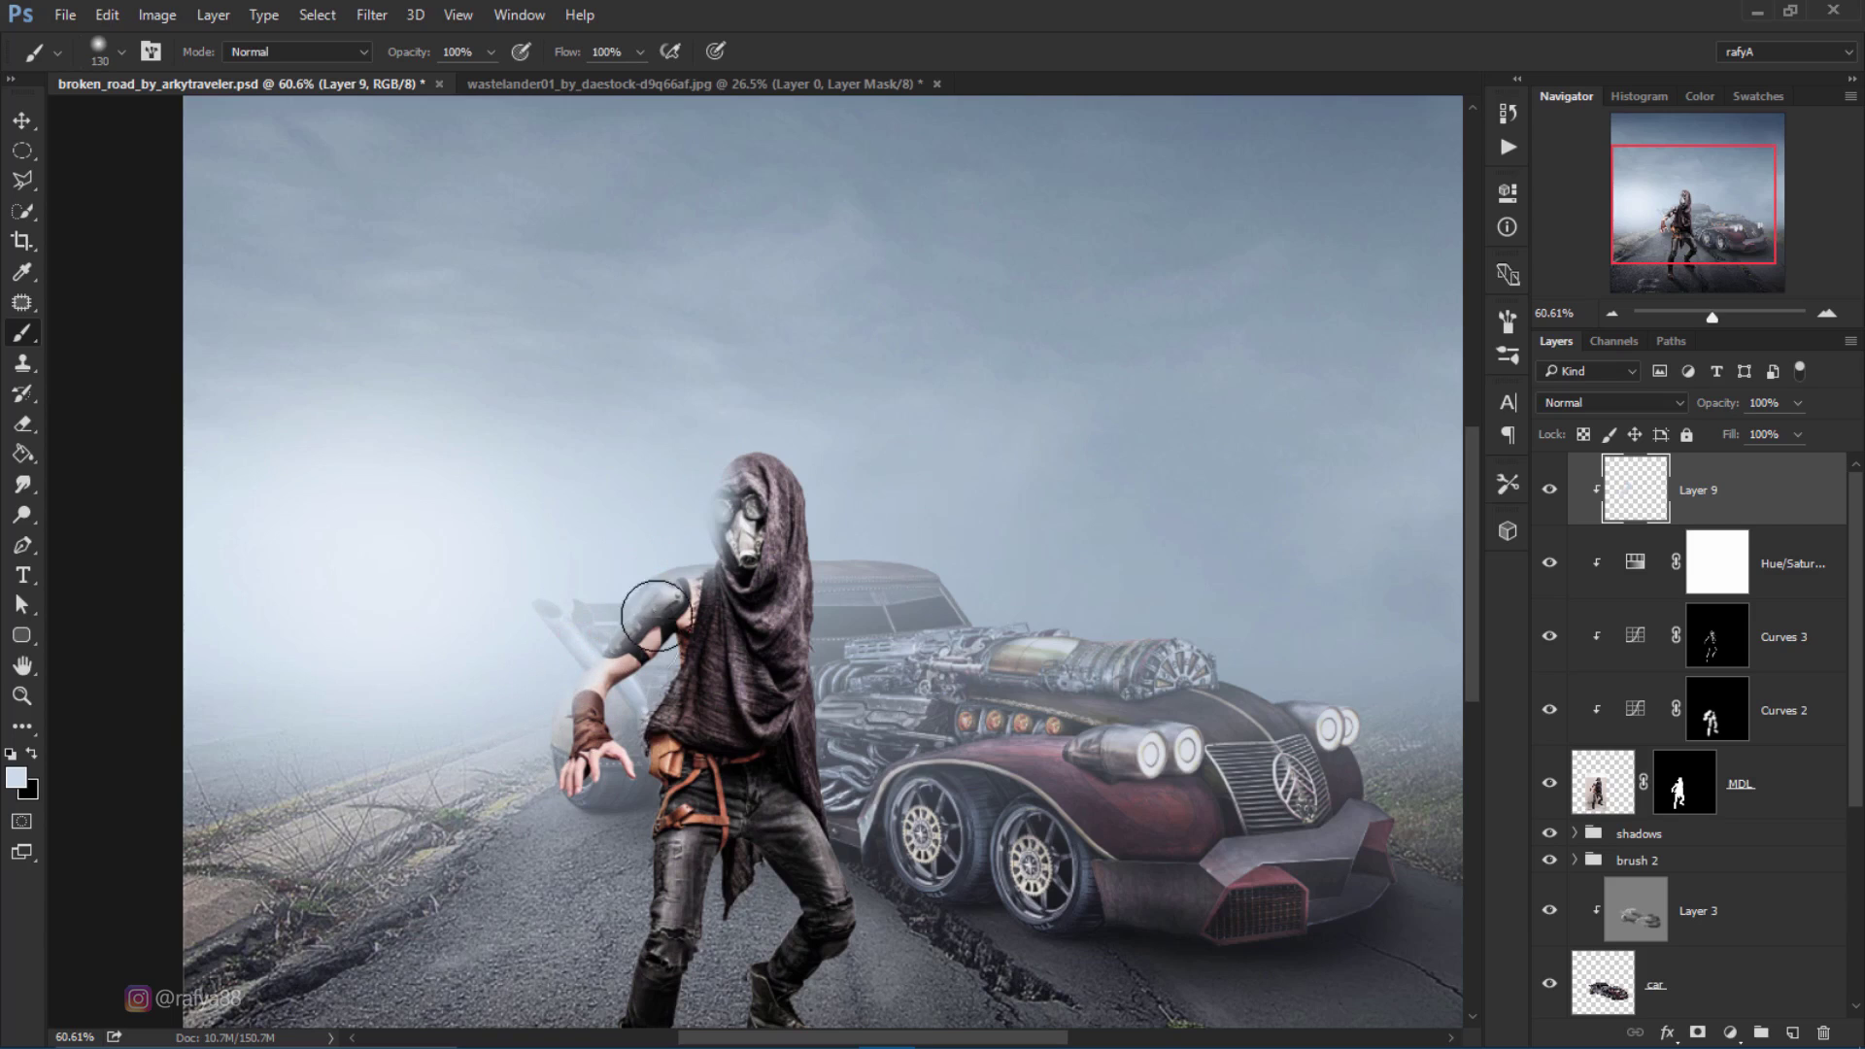
{"action": "key", "text": "ctrl+z"}
{"action": "key", "text": "bracketright"}
{"action": "key", "text": "bracketright"}
{"action": "key", "text": "bracketright"}
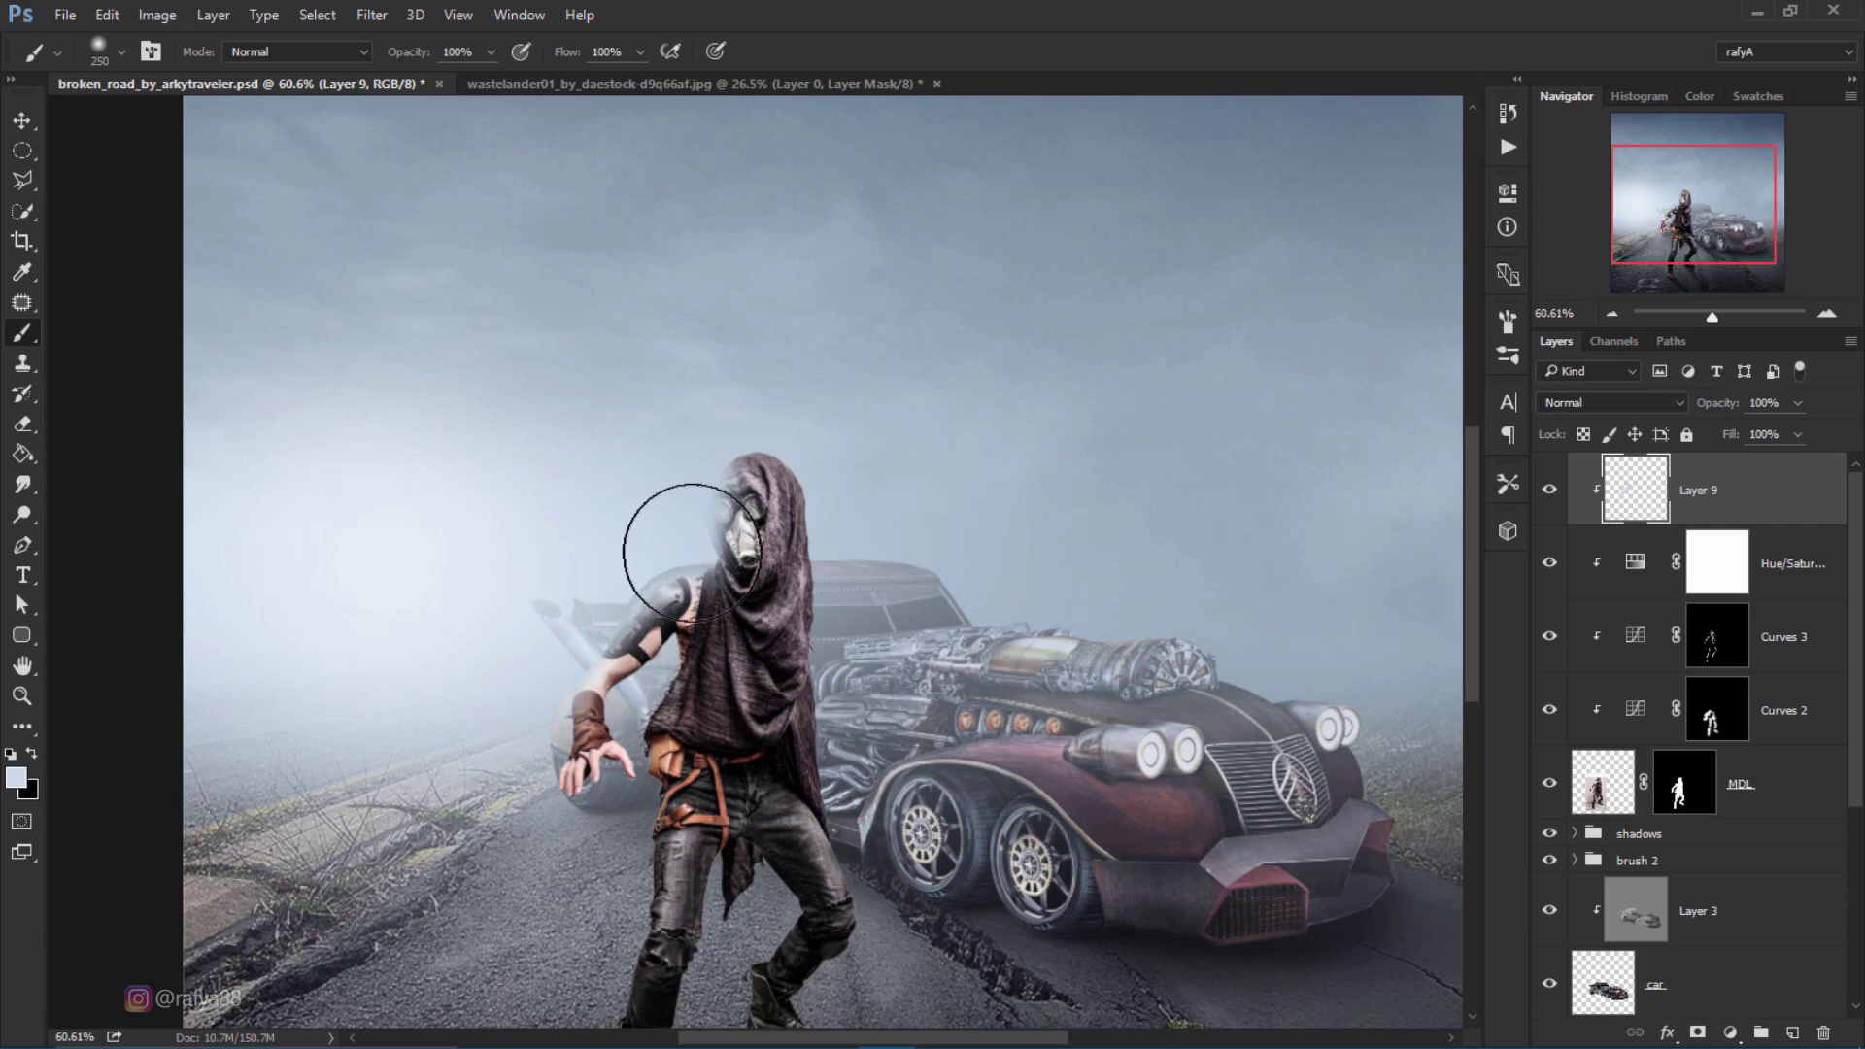
{"action": "left_click_drag", "start_coordinate": [692, 552], "coordinate": [680, 534]}
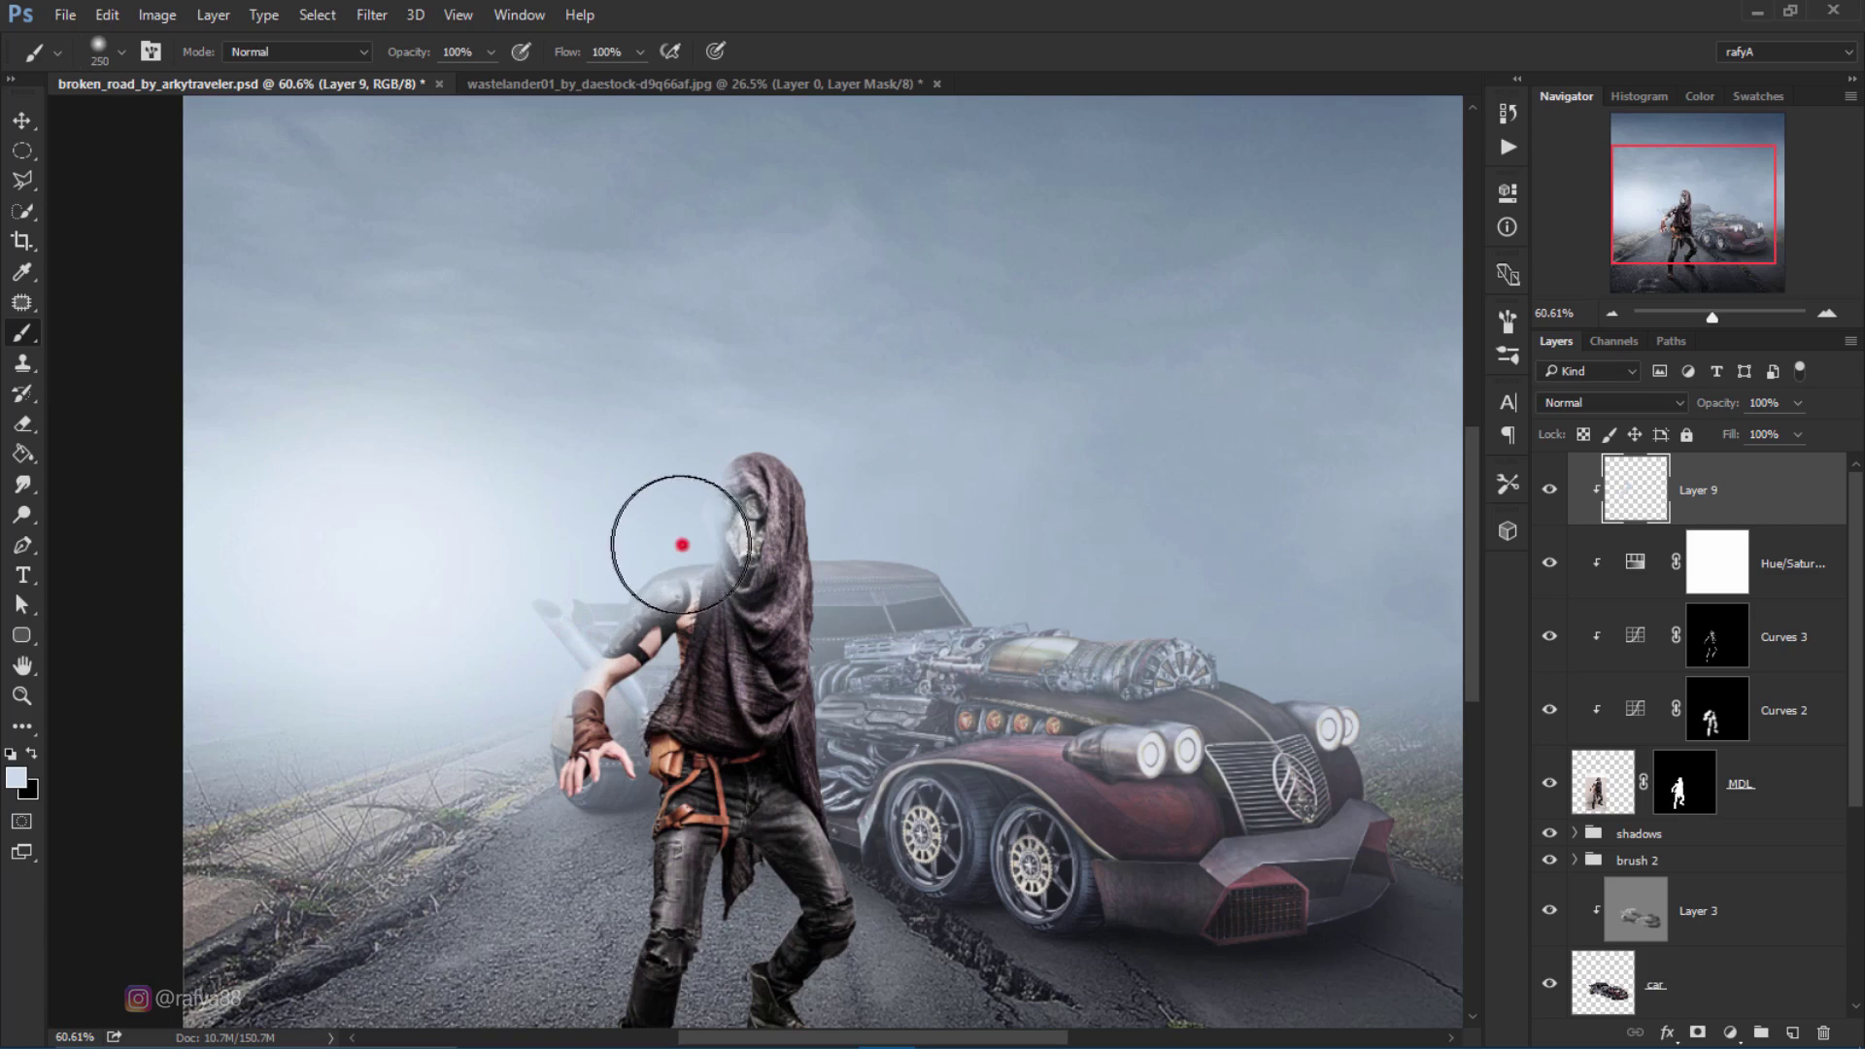
Step: Try Soft Light on the face fog, then return it to Normal at 60% opacity
{"action": "left_click", "coordinate": [1638, 405]}
{"action": "left_click", "coordinate": [1599, 639]}
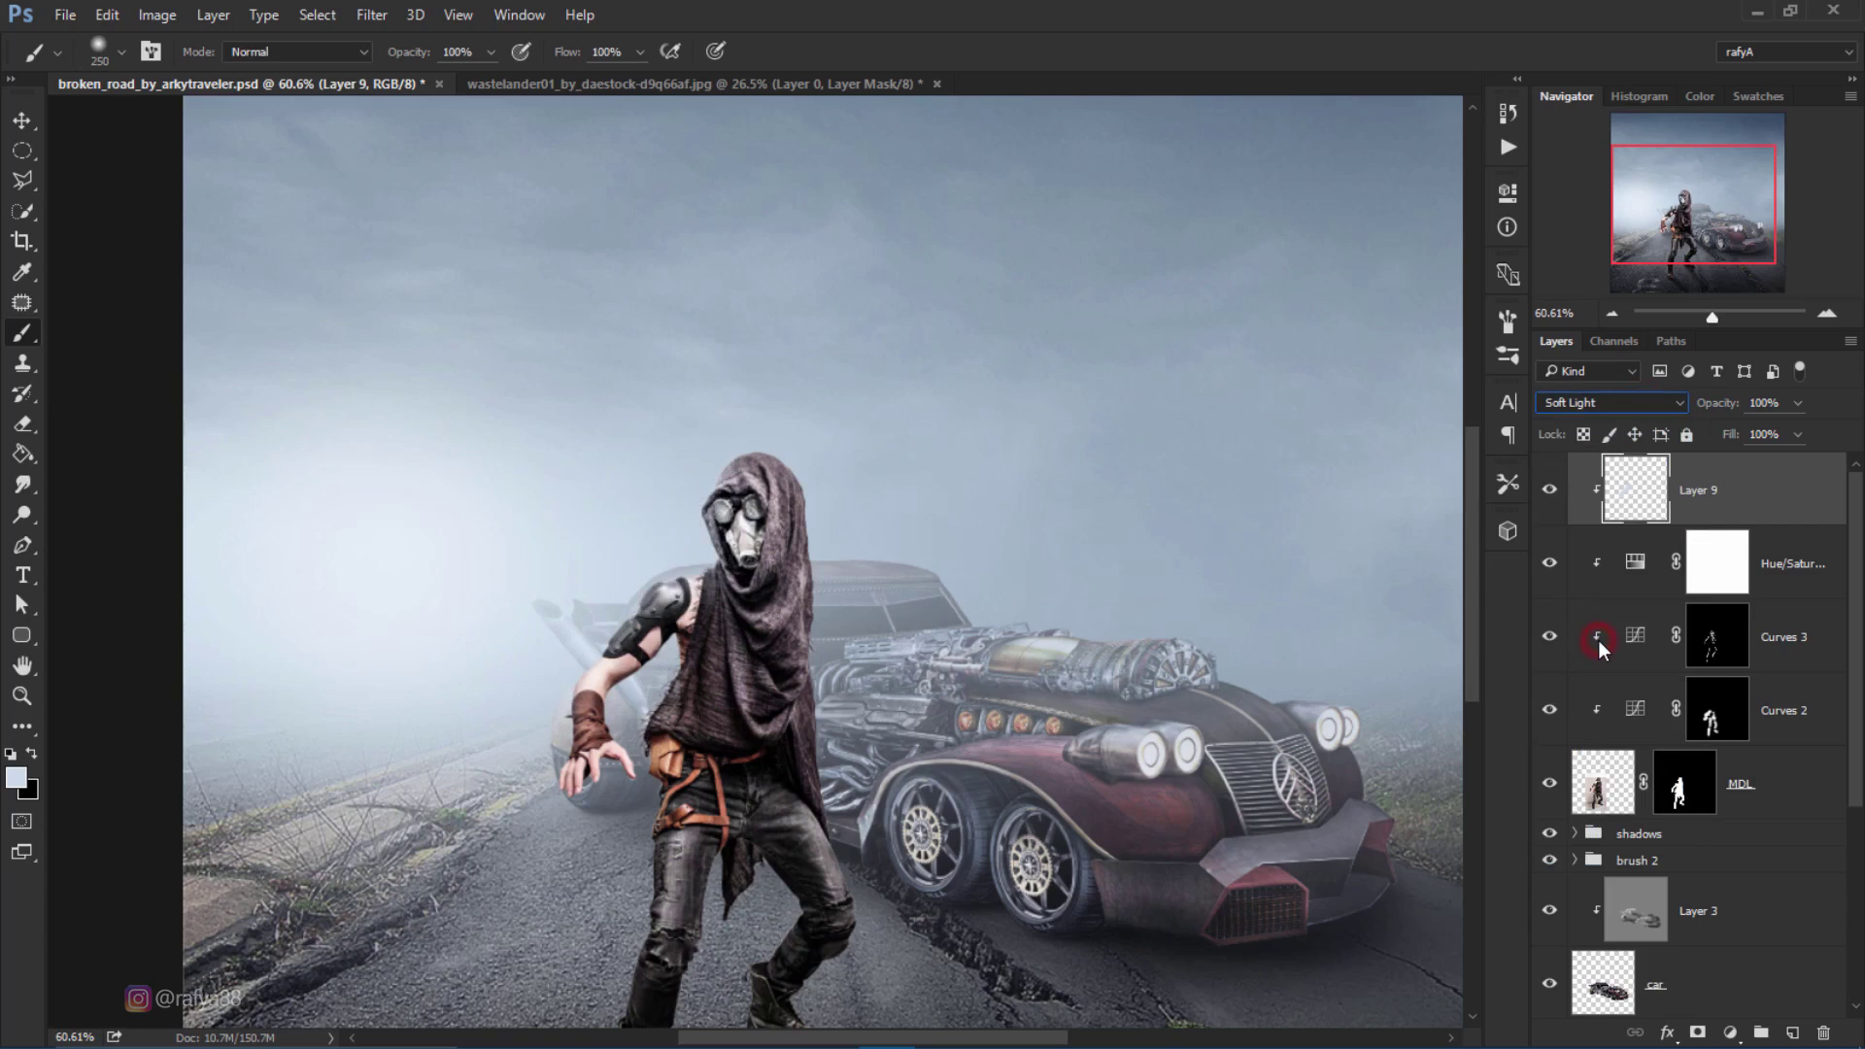
{"action": "left_click", "coordinate": [1549, 490]}
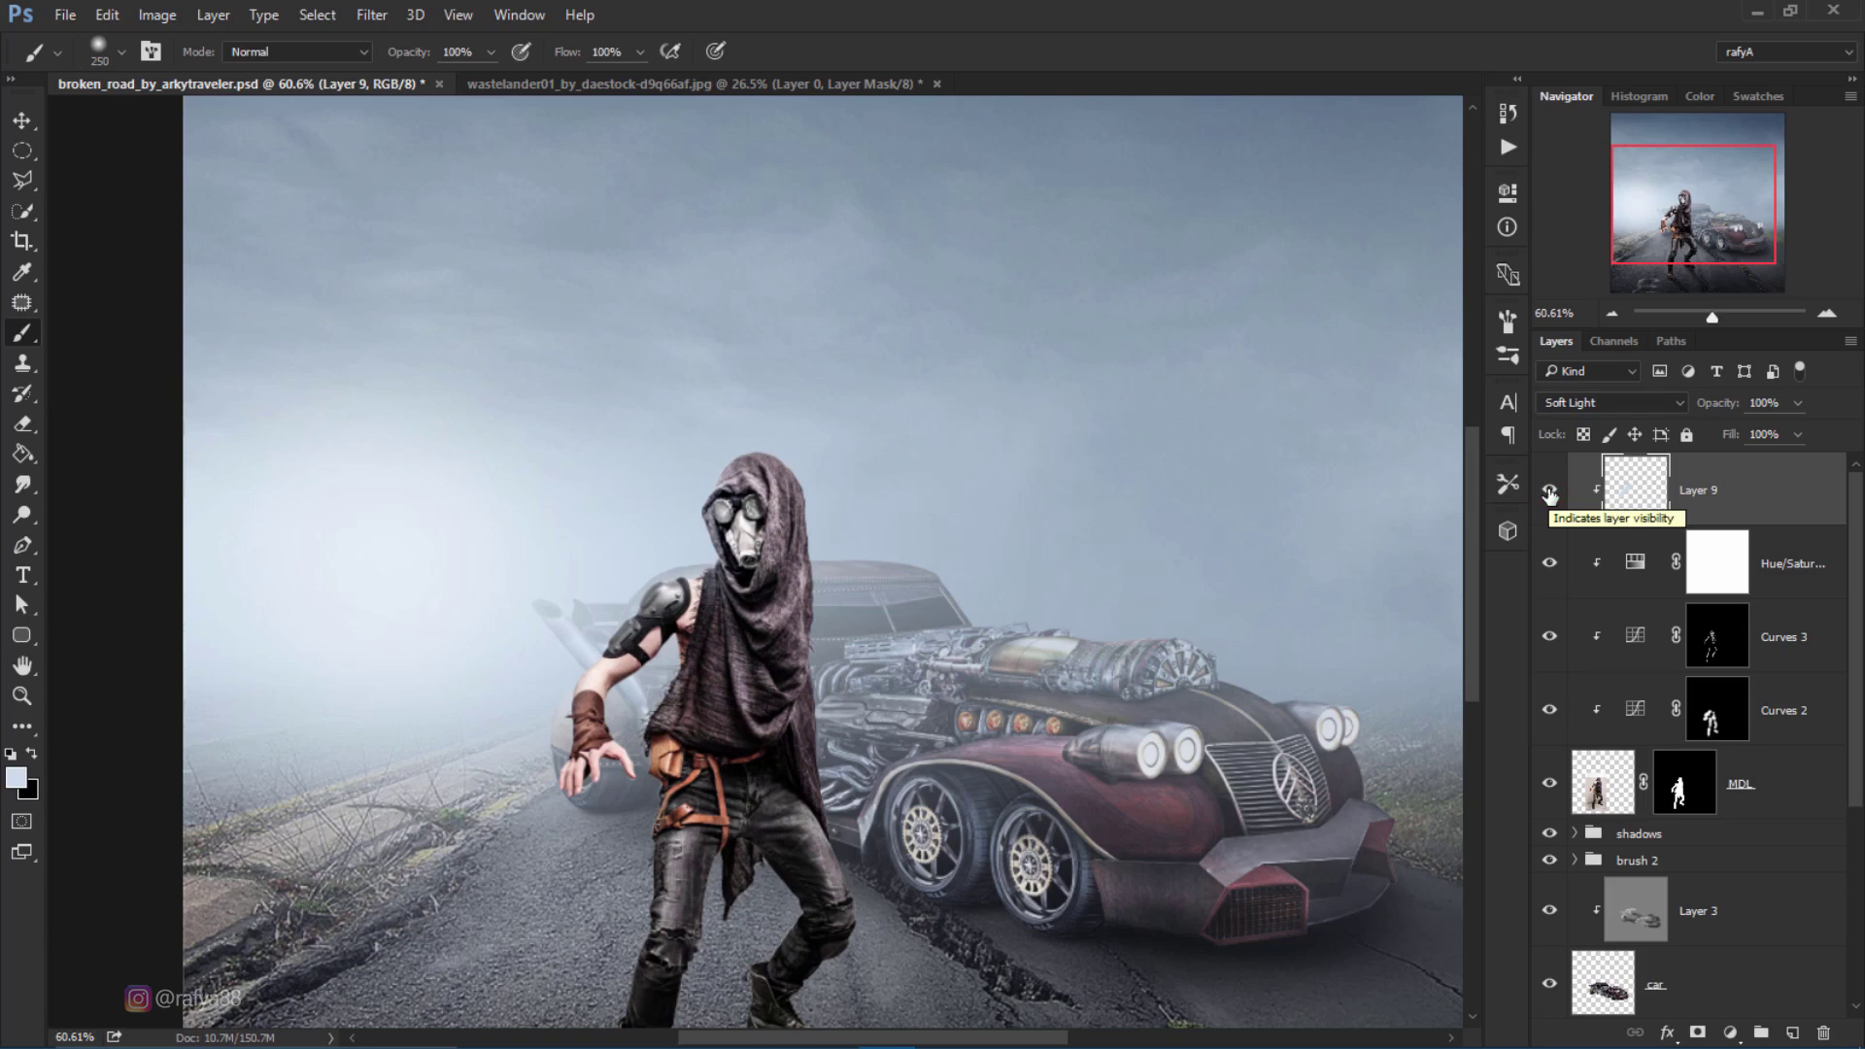
{"action": "left_click", "coordinate": [1593, 403]}
{"action": "left_click", "coordinate": [1596, 422]}
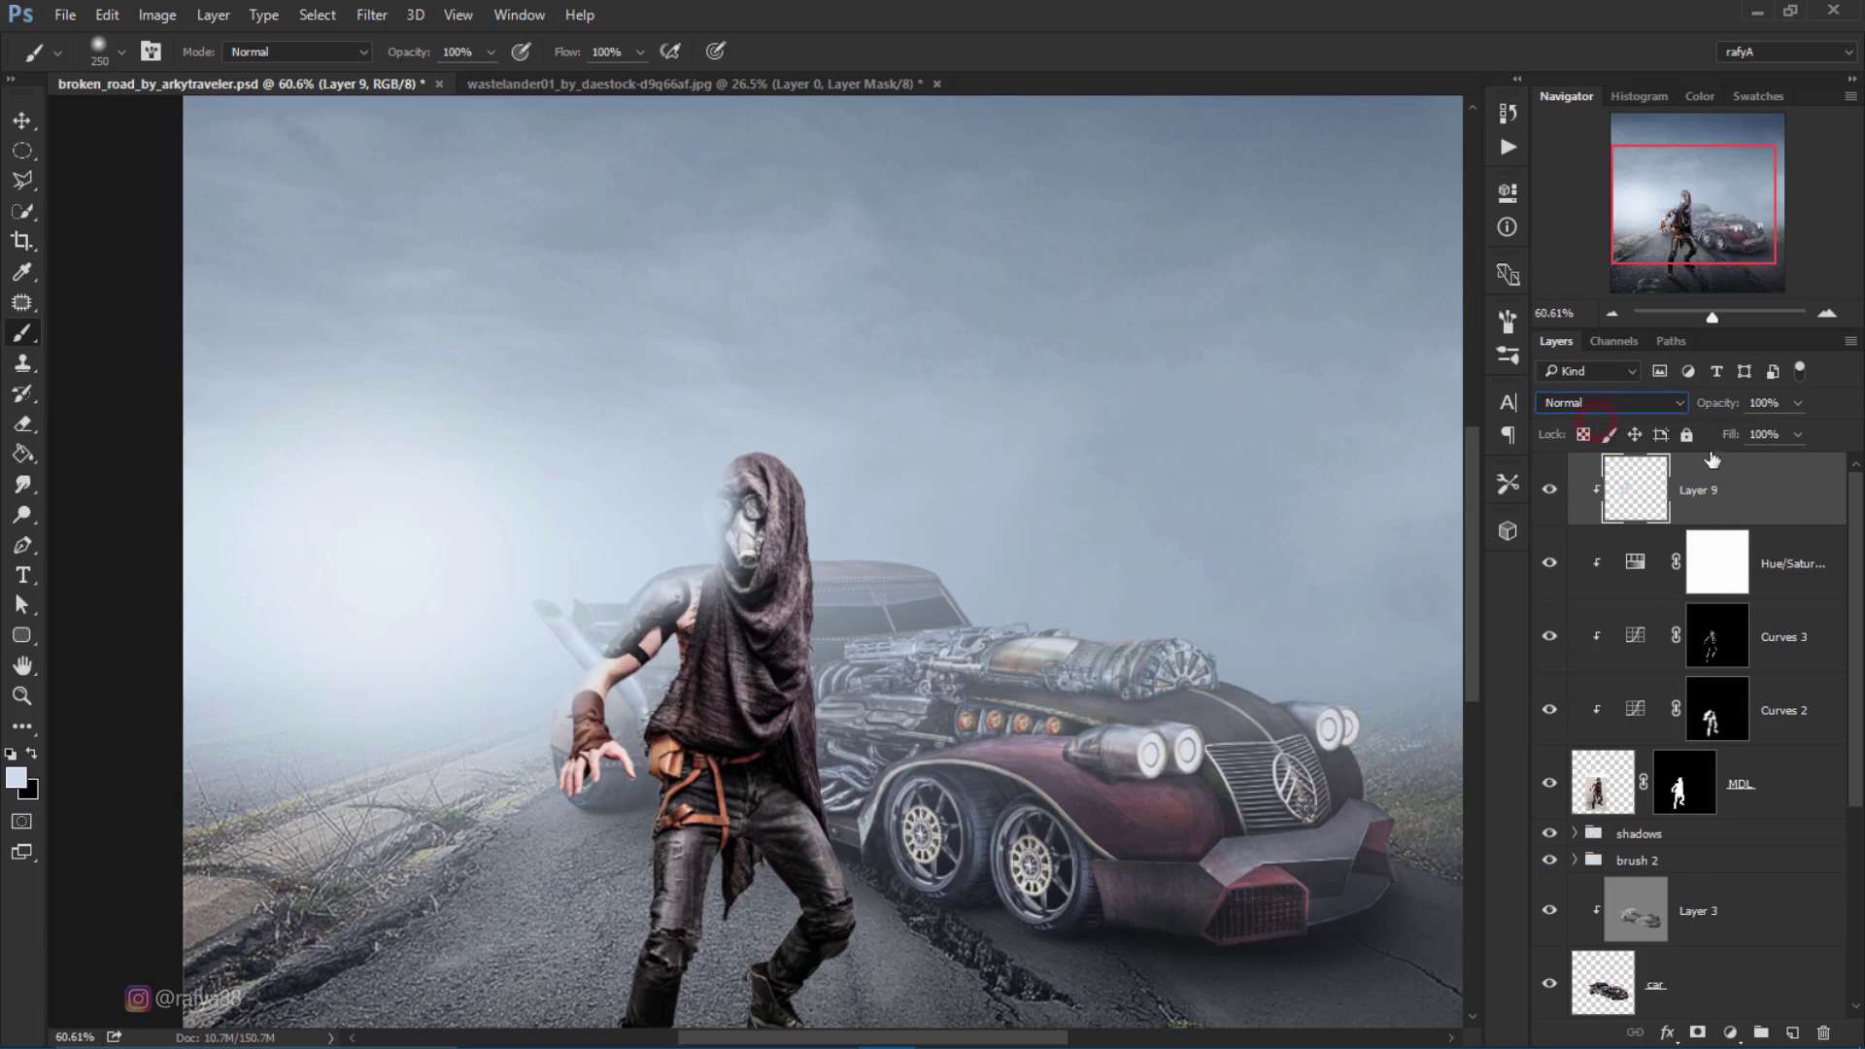
{"action": "left_click_drag", "start_coordinate": [1717, 408], "coordinate": [1676, 408]}
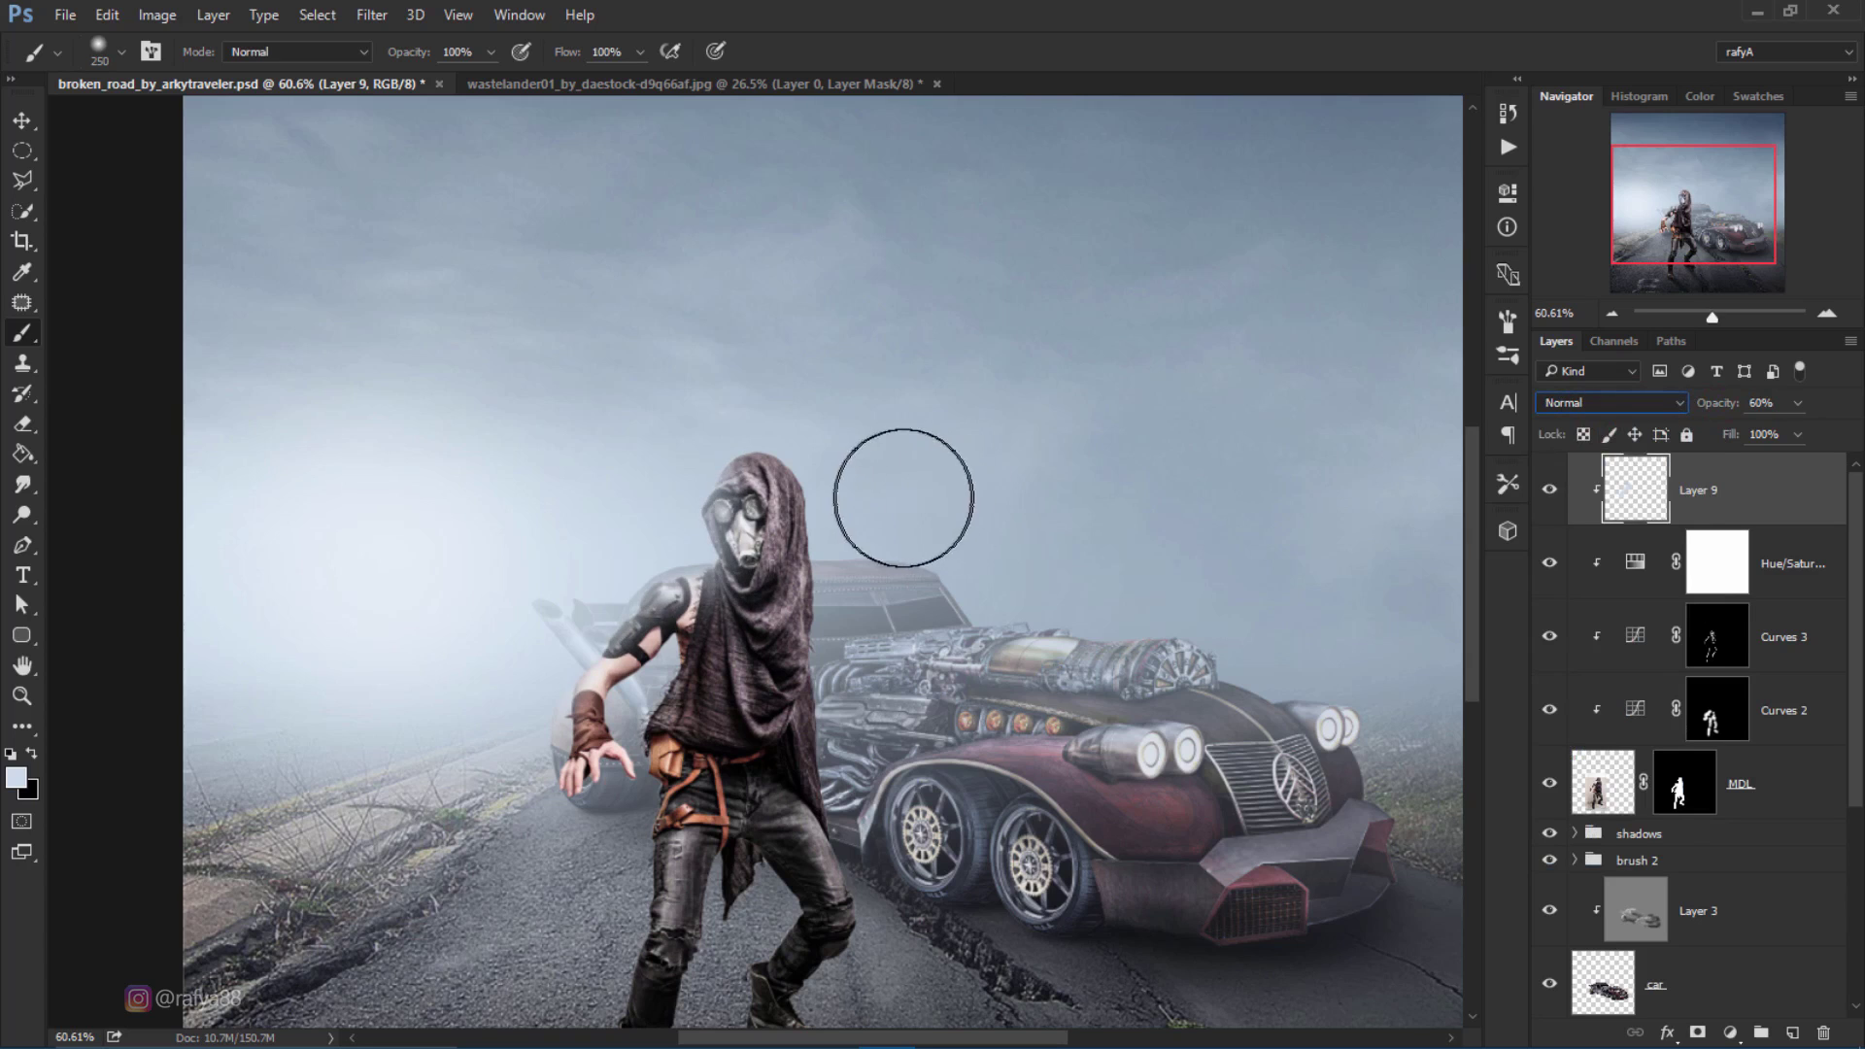
Step: Zoom out and toggle the face fog to compare the whole composite
{"action": "left_click", "coordinate": [1613, 314]}
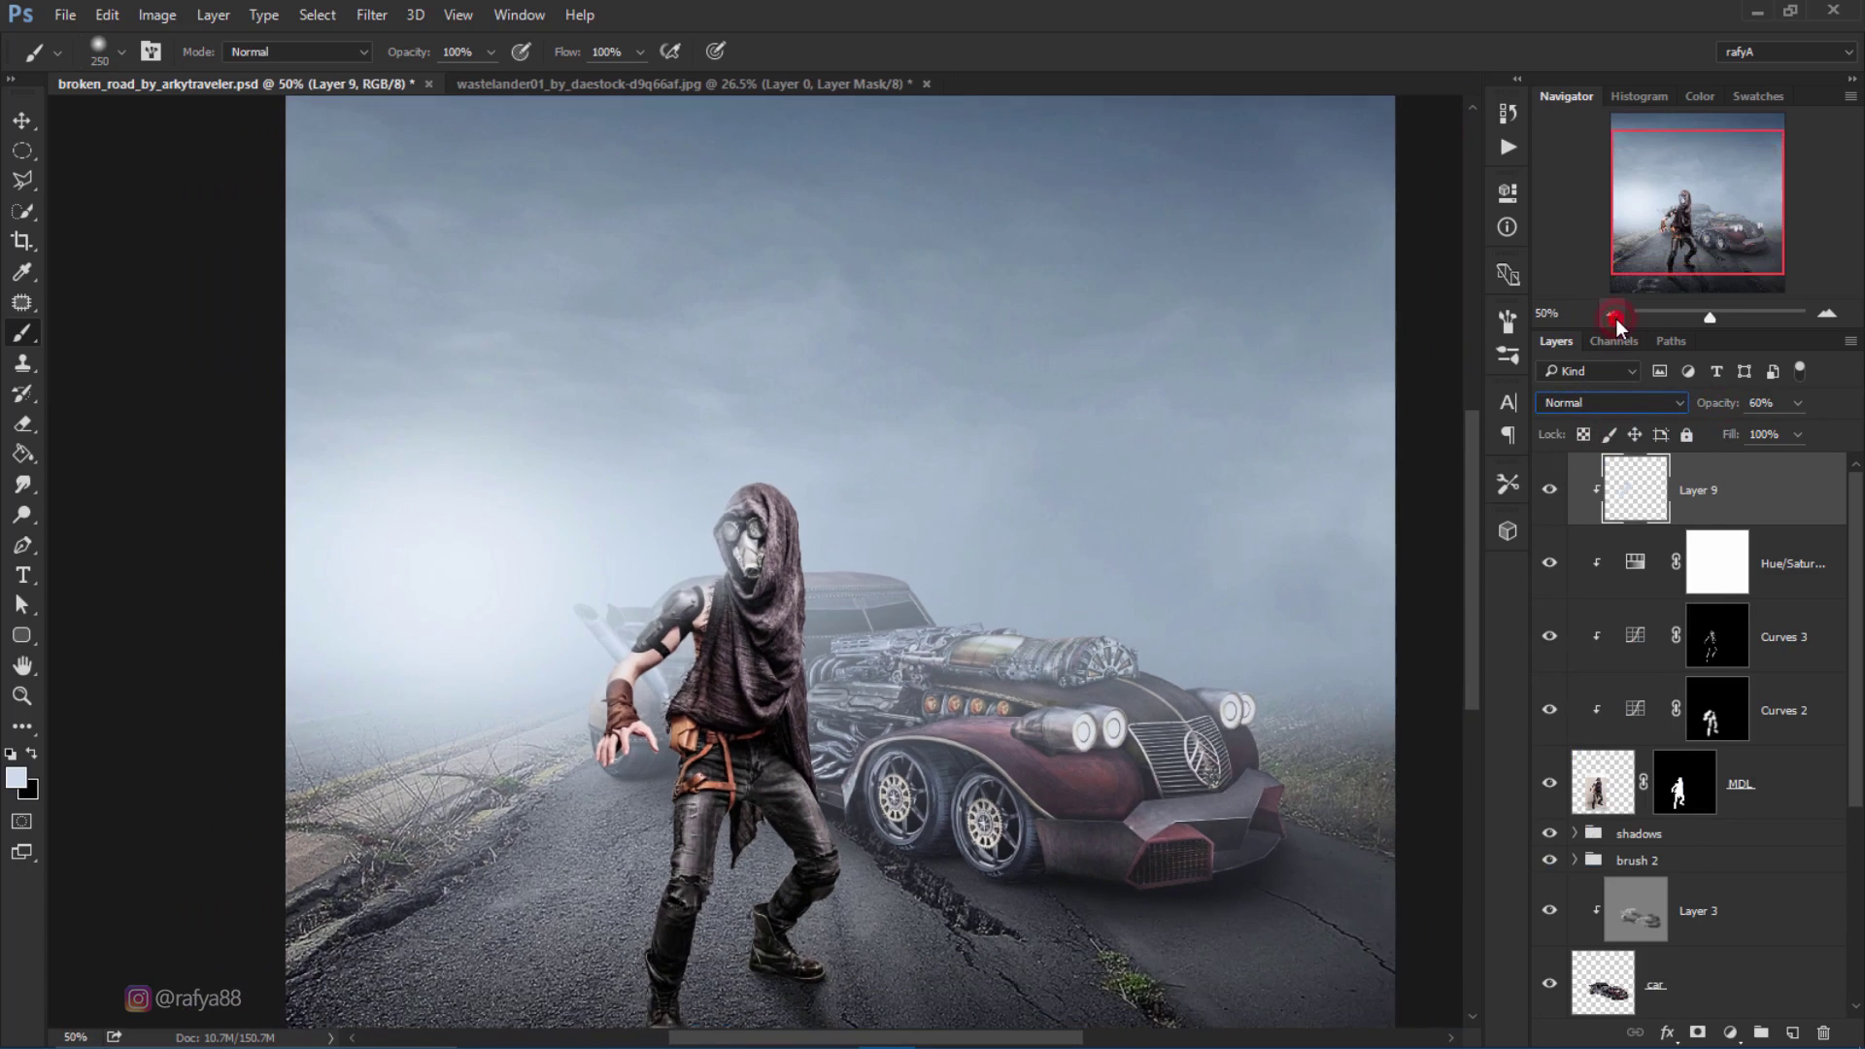
{"action": "left_click", "coordinate": [1550, 489]}
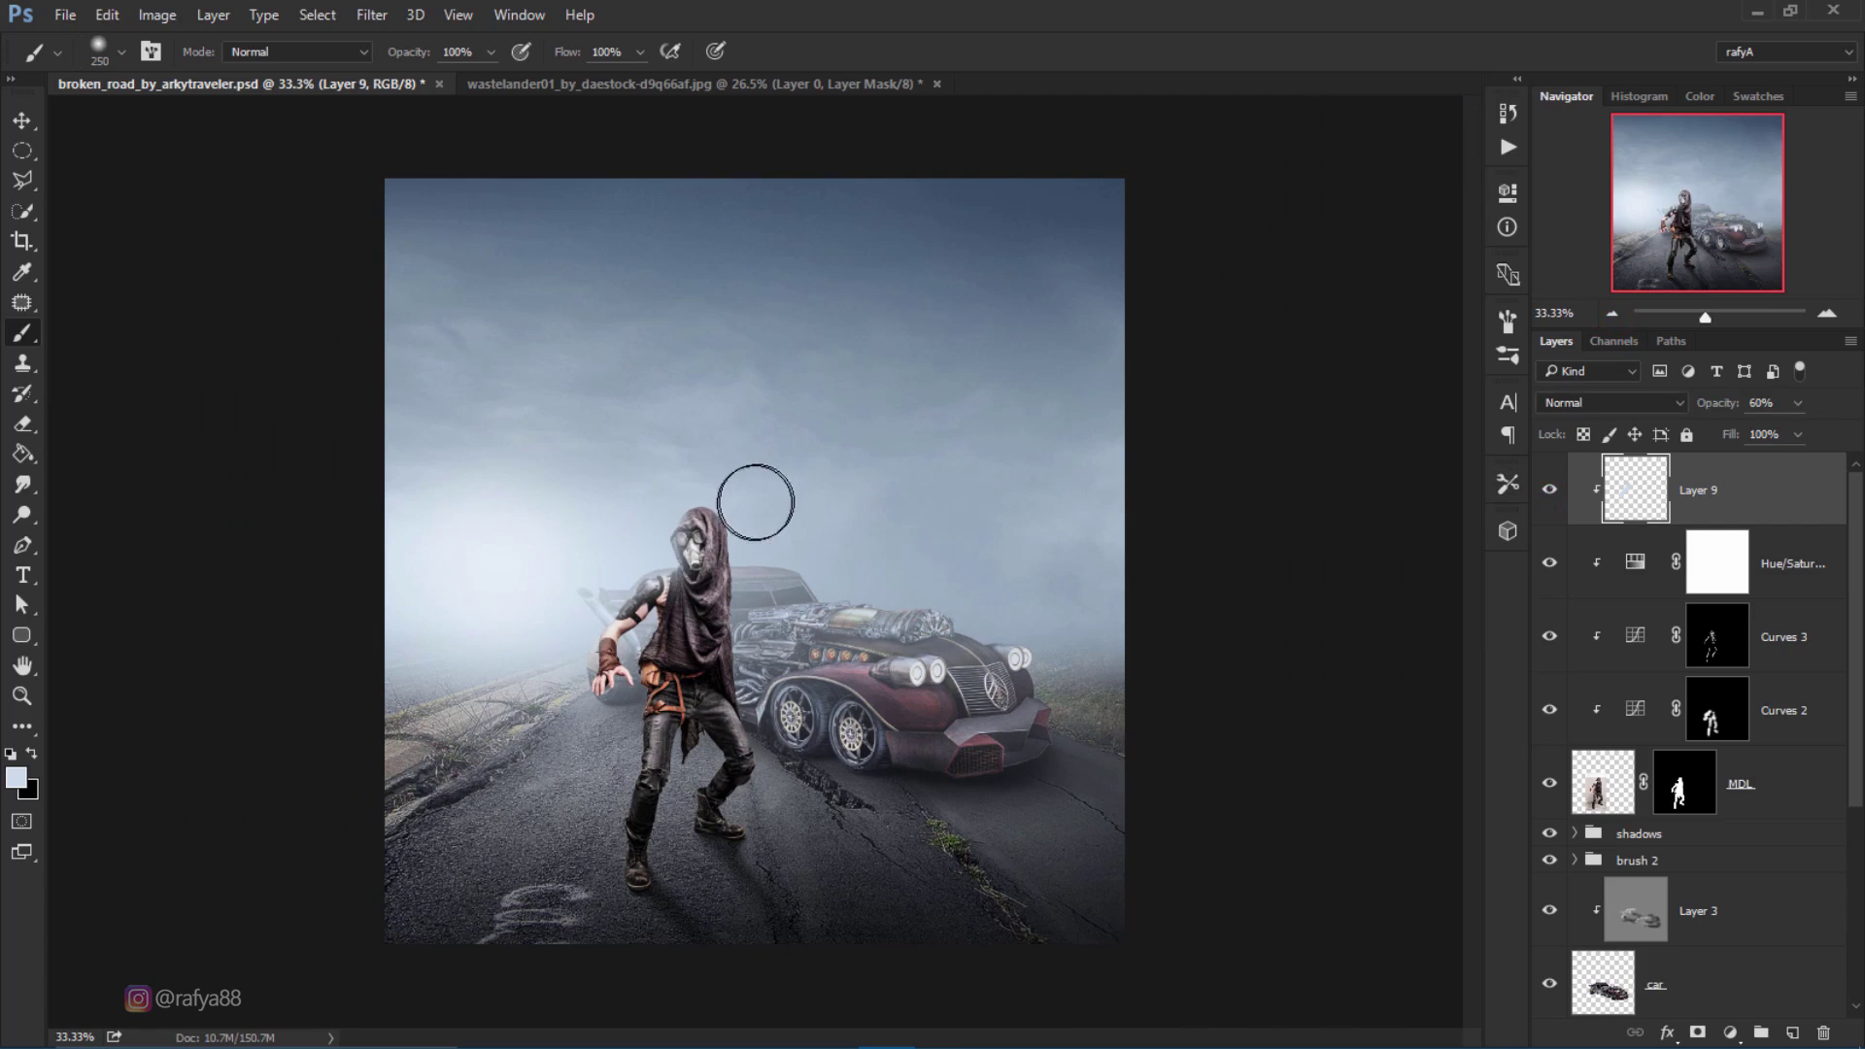
{"action": "scroll", "coordinate": [677, 577], "scroll_direction": "up", "scroll_amount": 3}
{"action": "scroll", "coordinate": [678, 577], "scroll_direction": "up", "scroll_amount": 3}
{"action": "scroll", "coordinate": [699, 573], "scroll_direction": "up", "scroll_amount": 1}
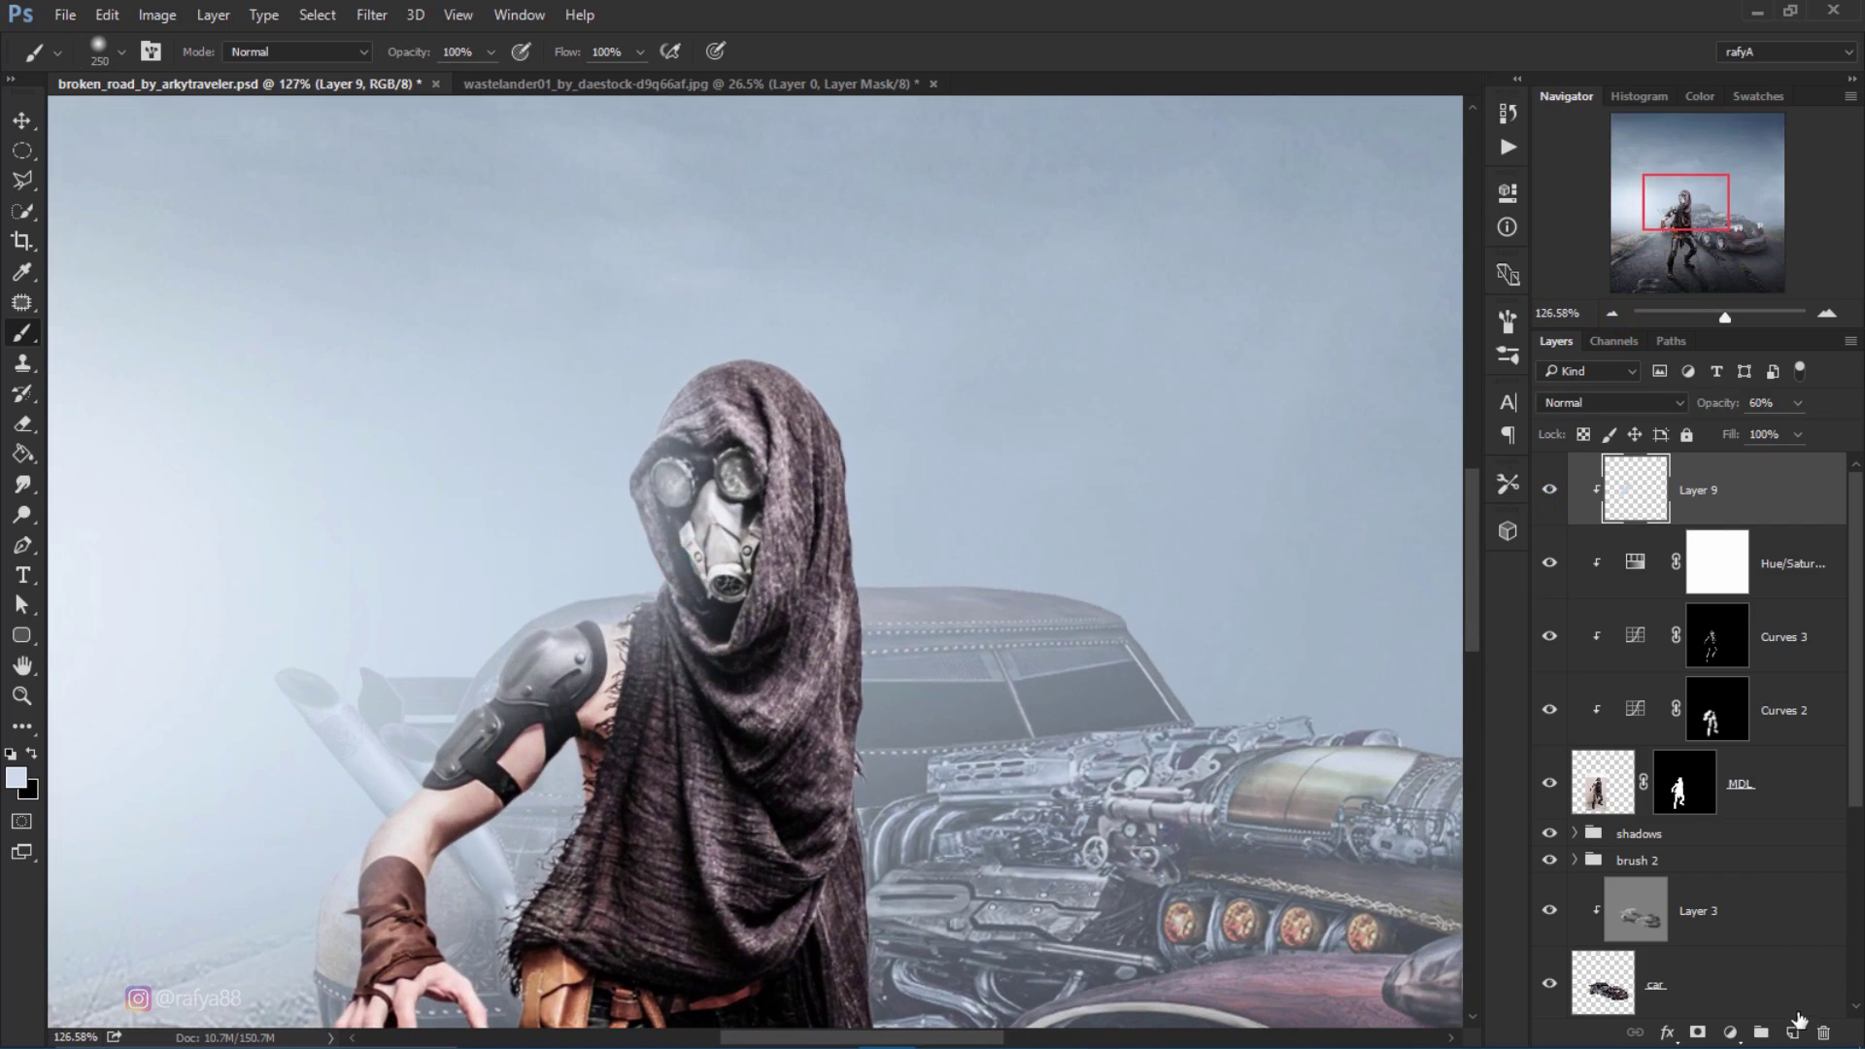
Step: Add a new Layer 10 and set the foreground colour to yellow ffba00
{"action": "left_click", "coordinate": [1796, 1030]}
{"action": "scroll", "coordinate": [646, 542], "scroll_direction": "up", "scroll_amount": 2}
{"action": "scroll", "coordinate": [646, 542], "scroll_direction": "up", "scroll_amount": 1}
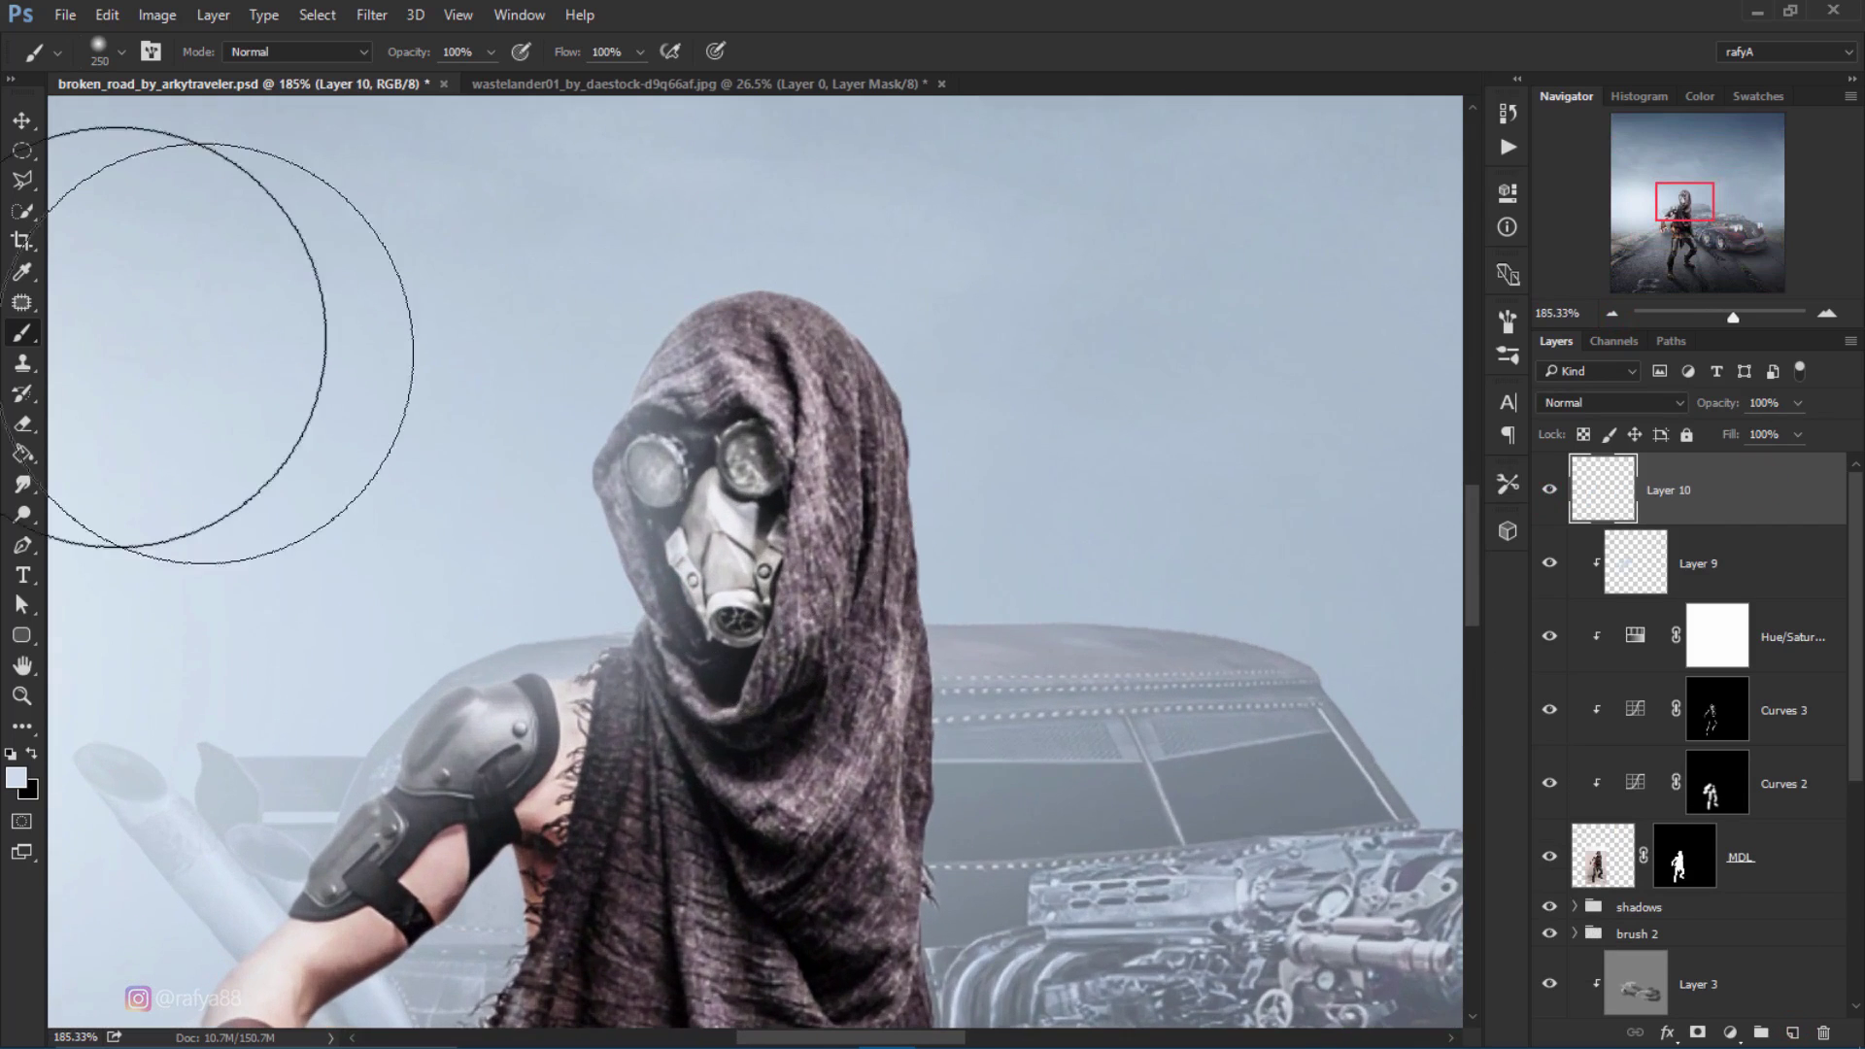
{"action": "left_click", "coordinate": [16, 778]}
{"action": "left_click", "coordinate": [1391, 724]}
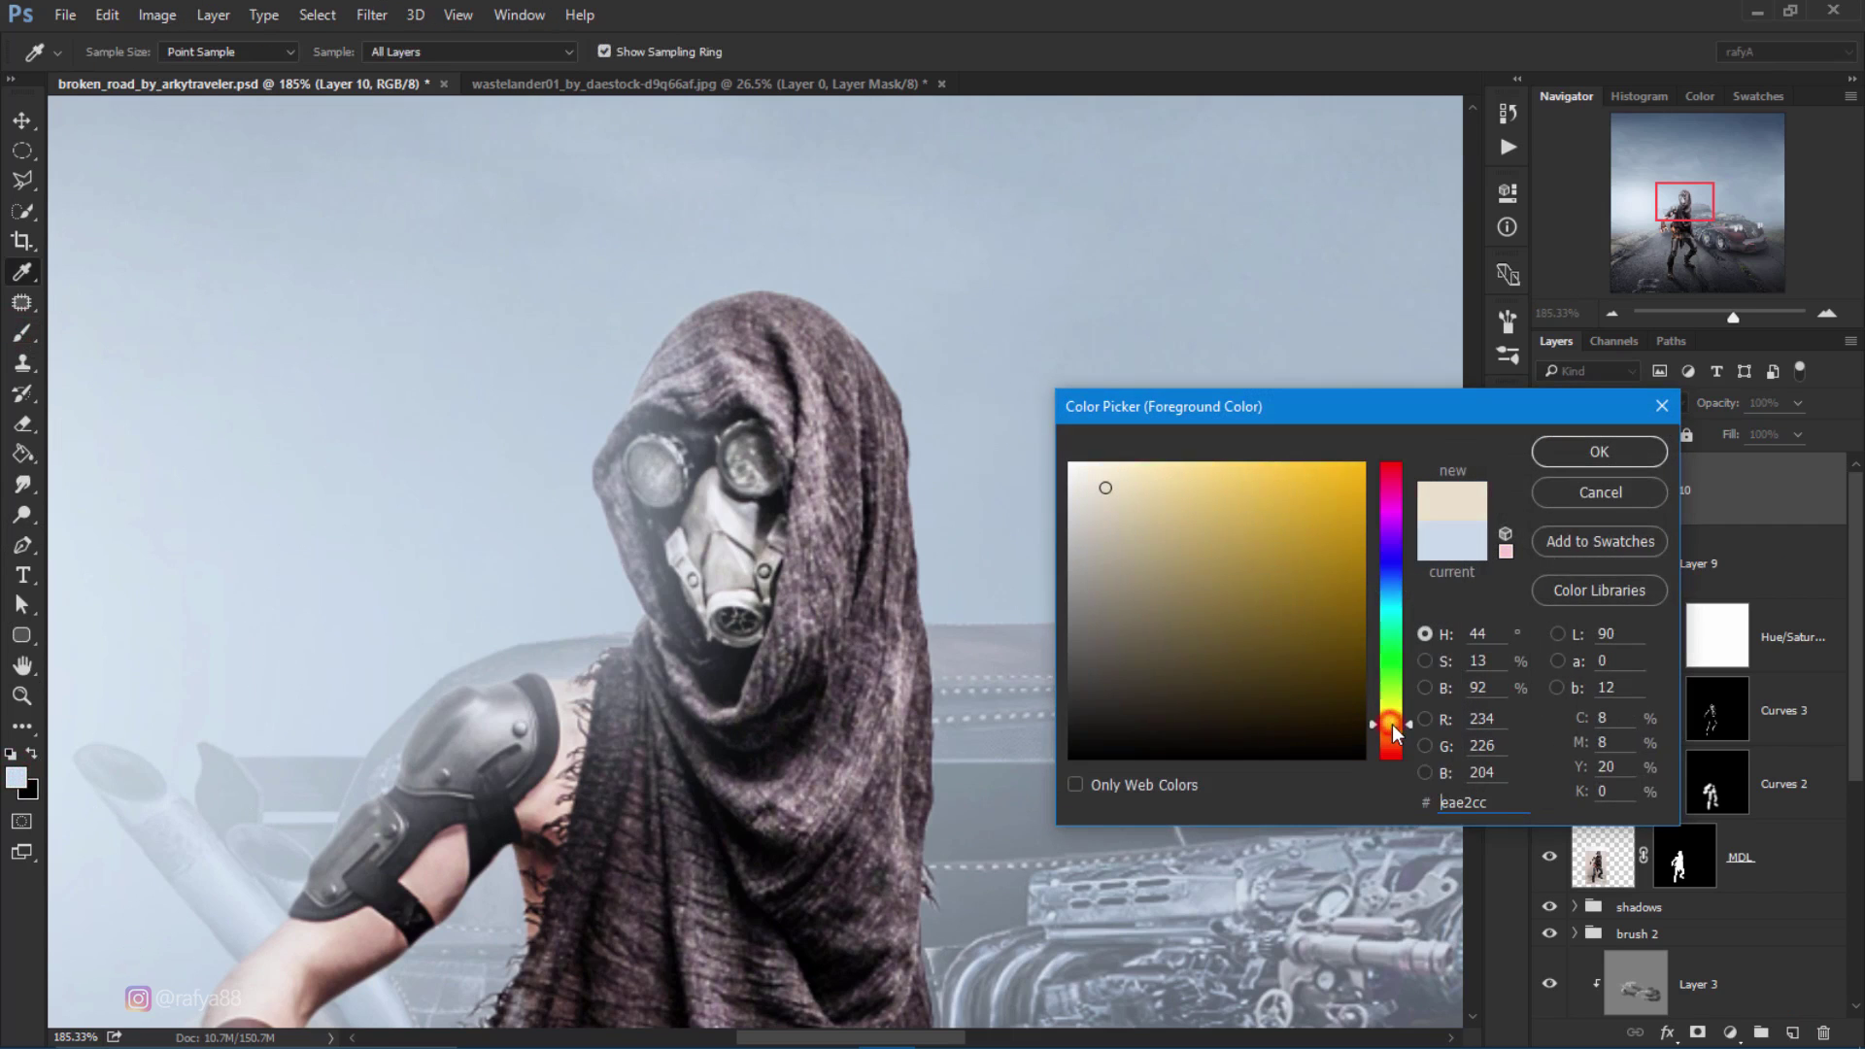
{"action": "left_click_drag", "start_coordinate": [1344, 594], "coordinate": [1386, 439]}
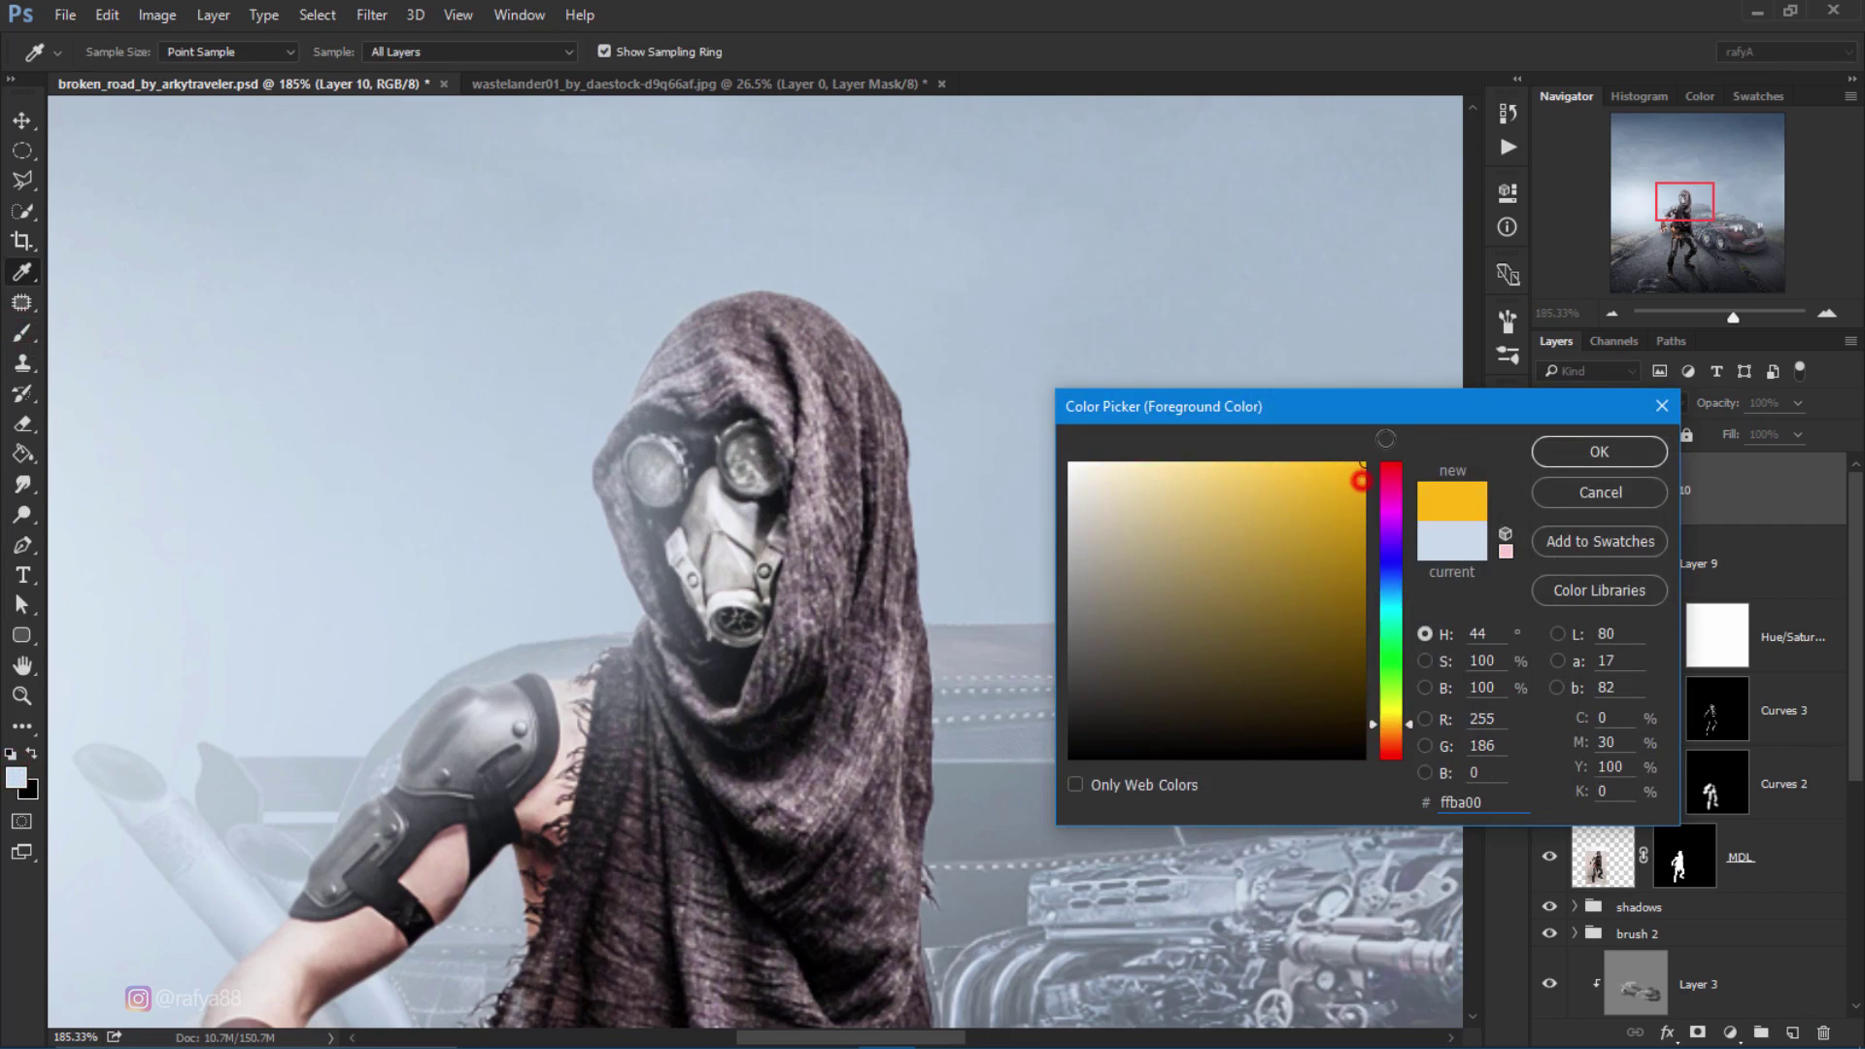
{"action": "left_click", "coordinate": [1564, 460]}
Step: Dab a yellow dot on each goggle lens with a 25 px brush
{"action": "scroll", "coordinate": [805, 486], "scroll_direction": "up", "scroll_amount": 1}
{"action": "right_click", "coordinate": [805, 486]}
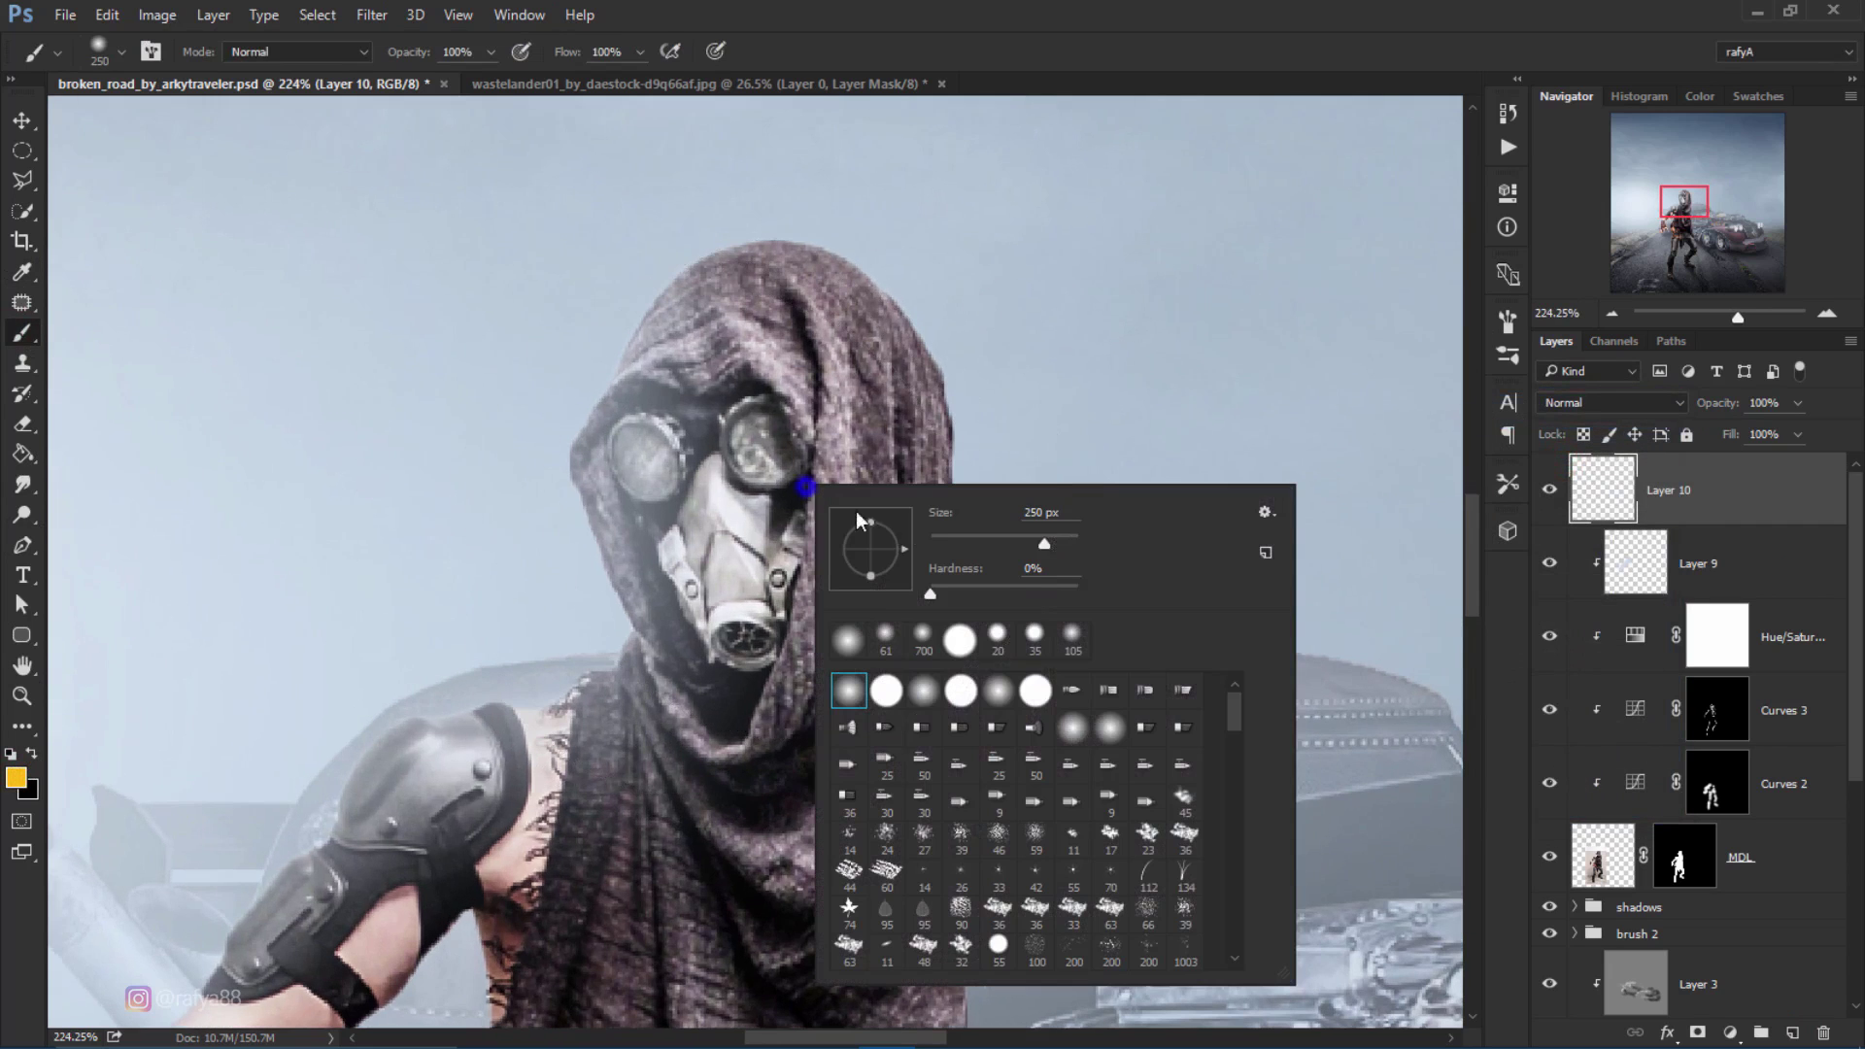
{"action": "left_click_drag", "start_coordinate": [960, 538], "coordinate": [1038, 590]}
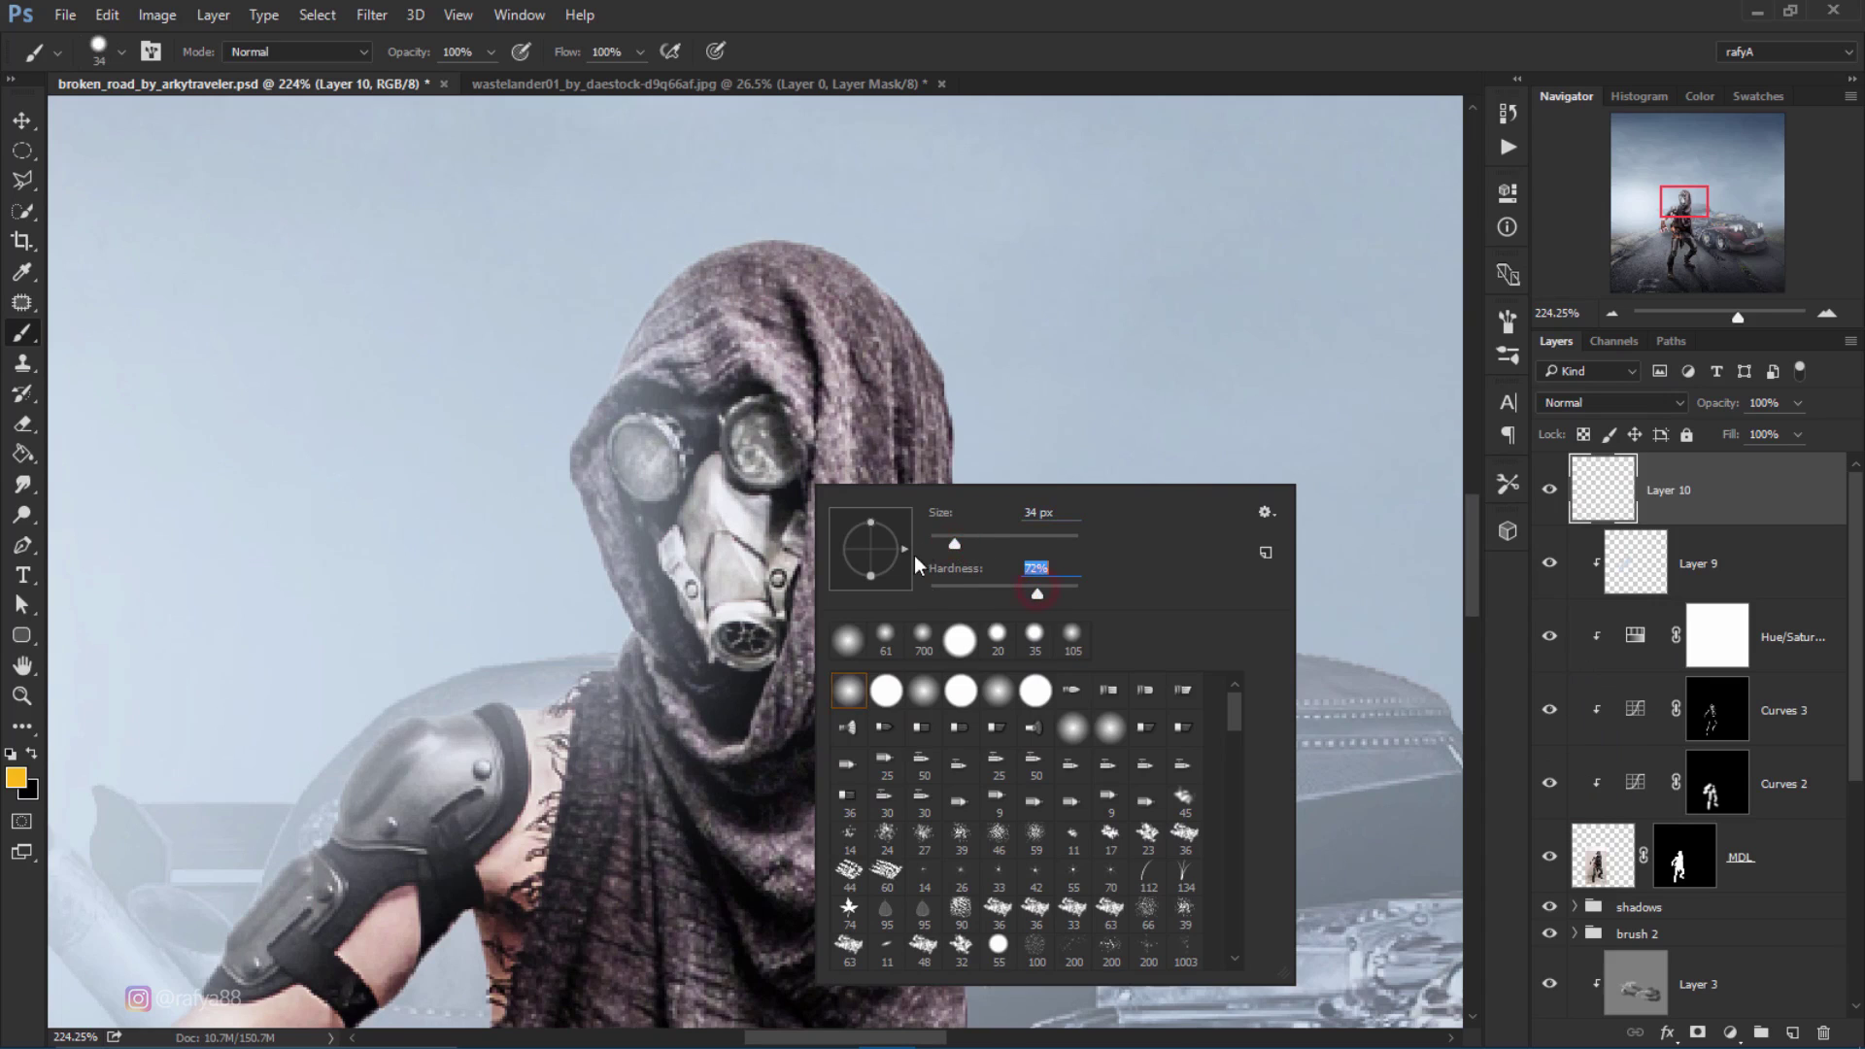
{"action": "left_click", "coordinate": [649, 447]}
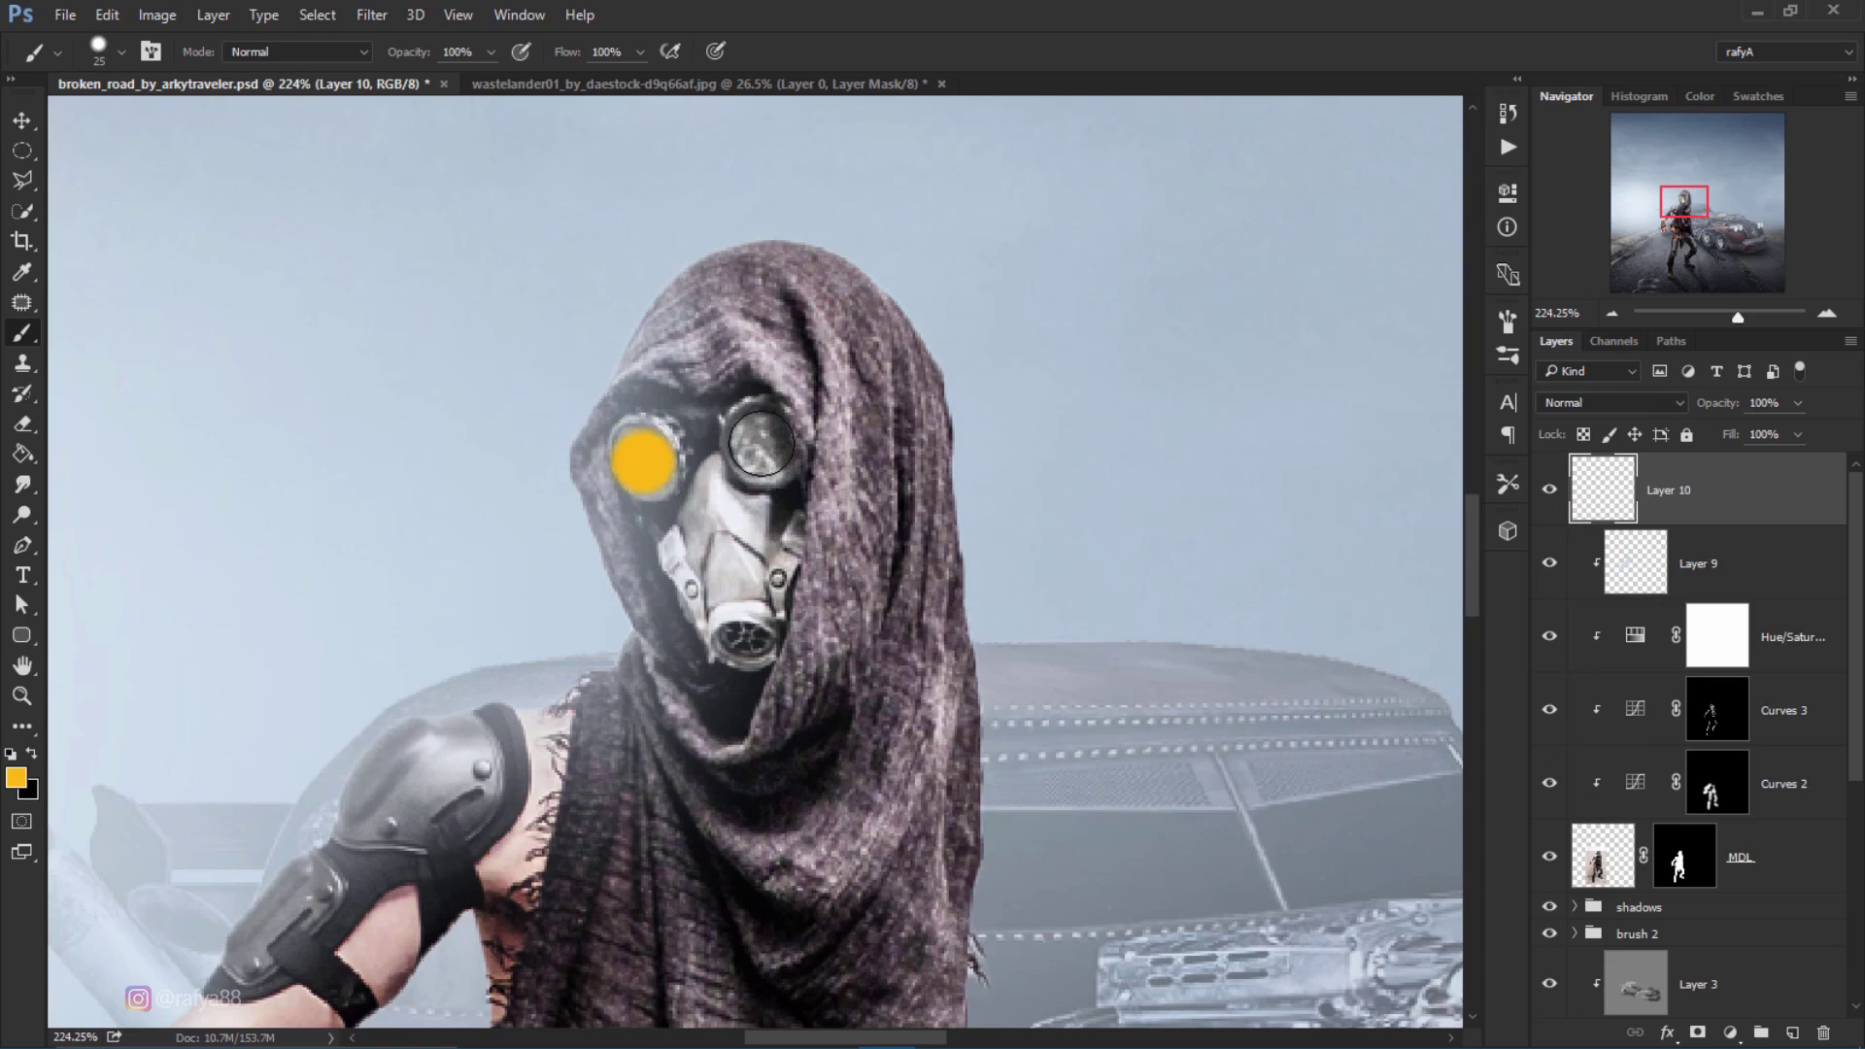
{"action": "left_click", "coordinate": [761, 443]}
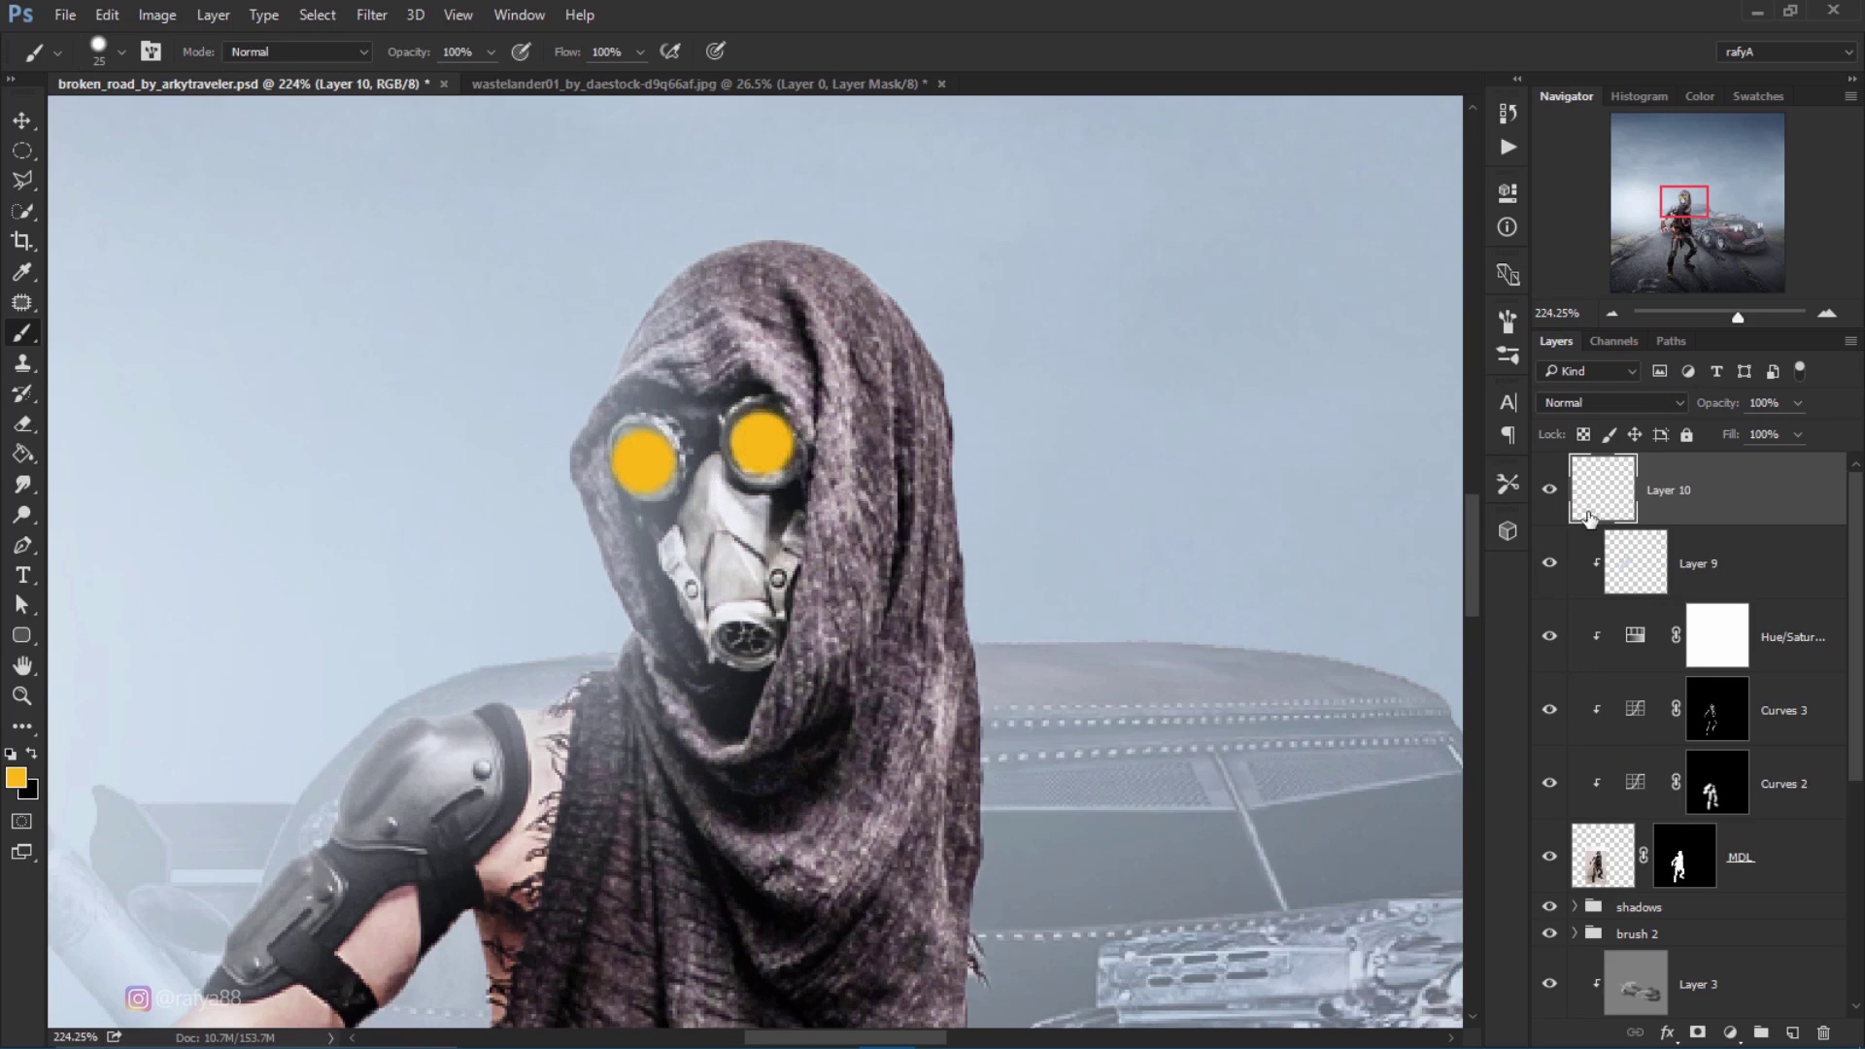
Step: Set the lens layer to Screen and zoom out and back in to judge the glow
{"action": "left_click", "coordinate": [1628, 402]}
{"action": "left_click", "coordinate": [1608, 548]}
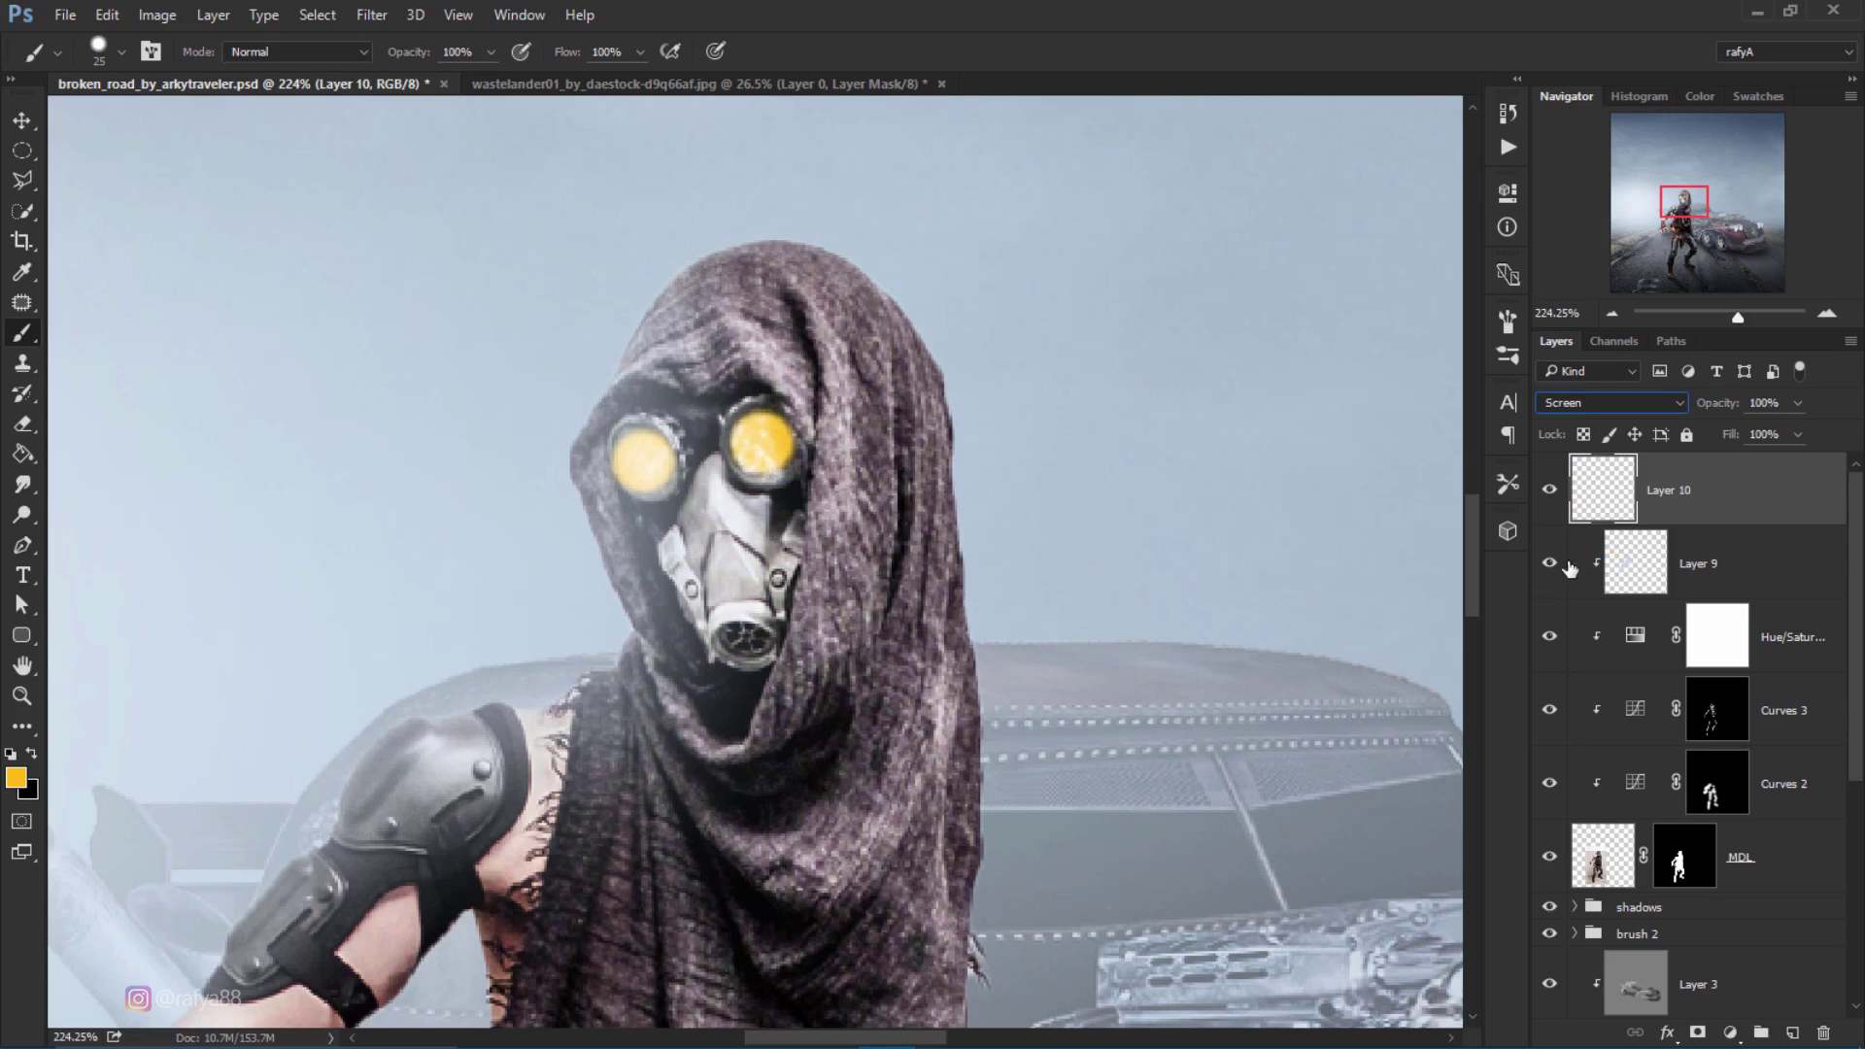
{"action": "left_click", "coordinate": [1614, 314]}
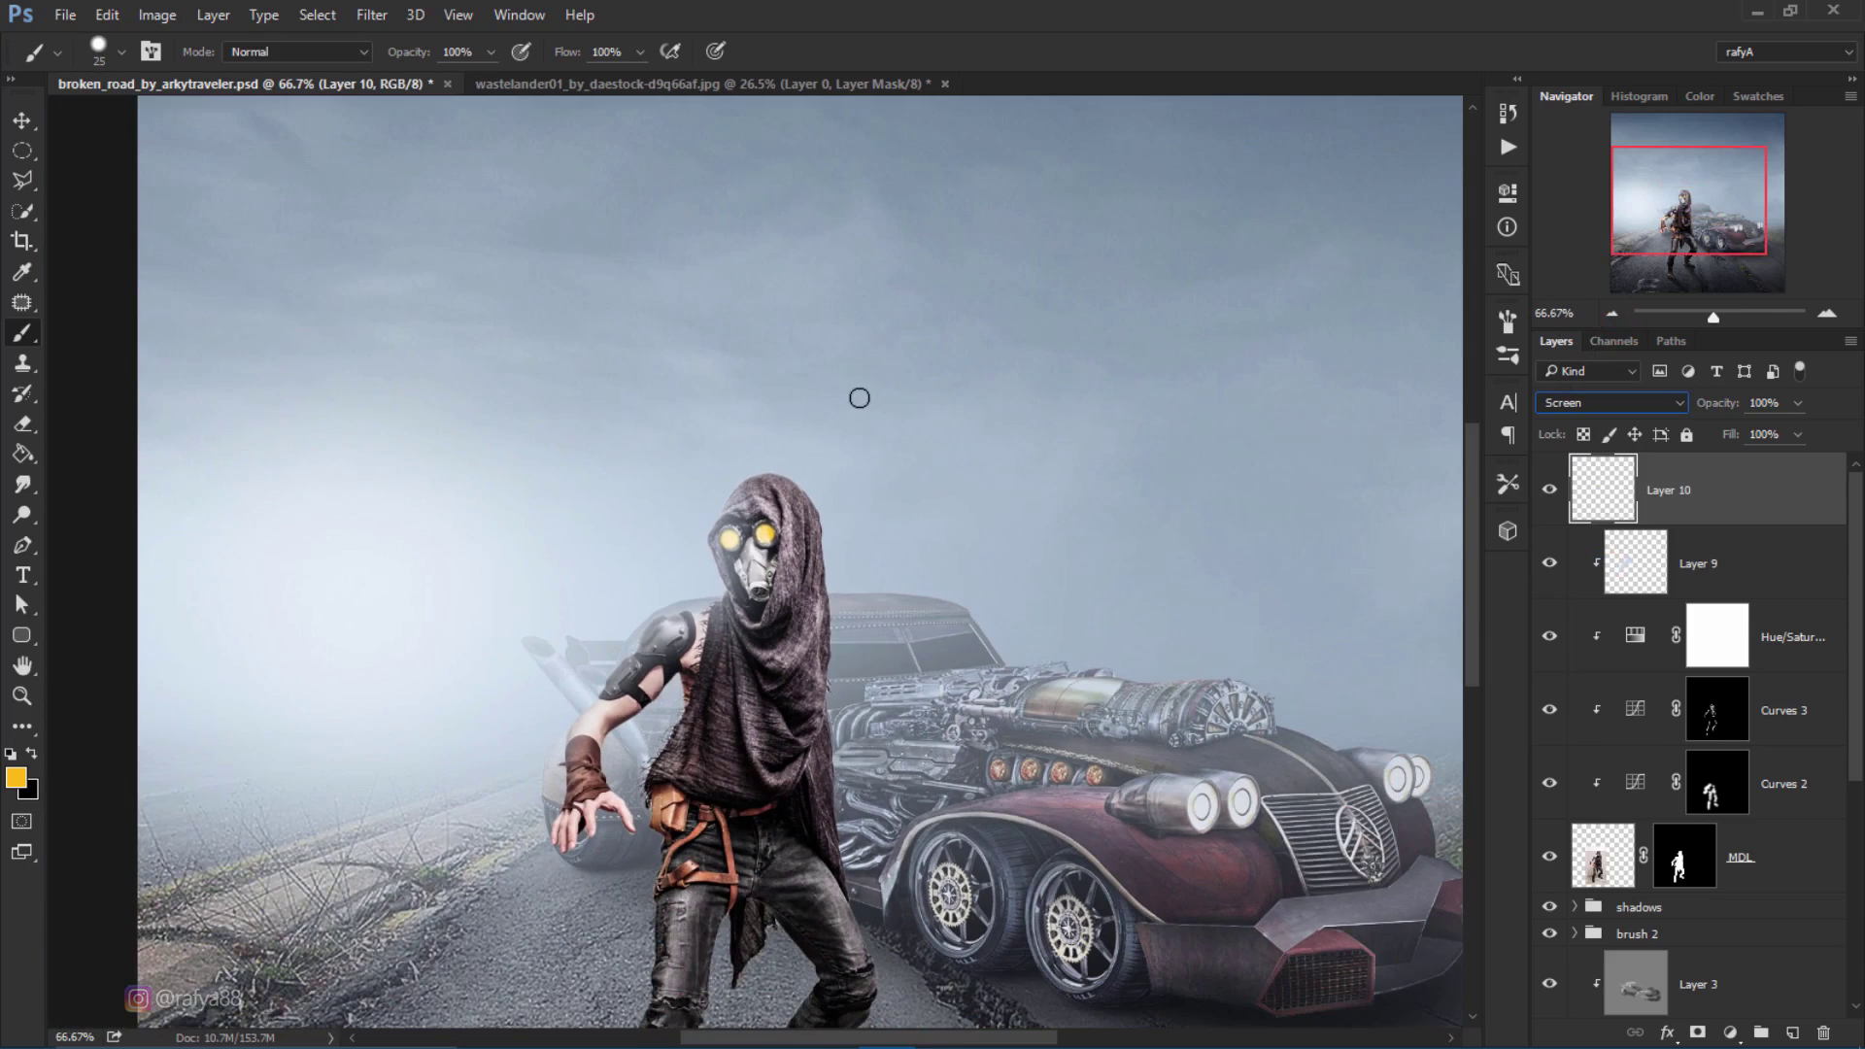
{"action": "left_click", "coordinate": [1824, 313]}
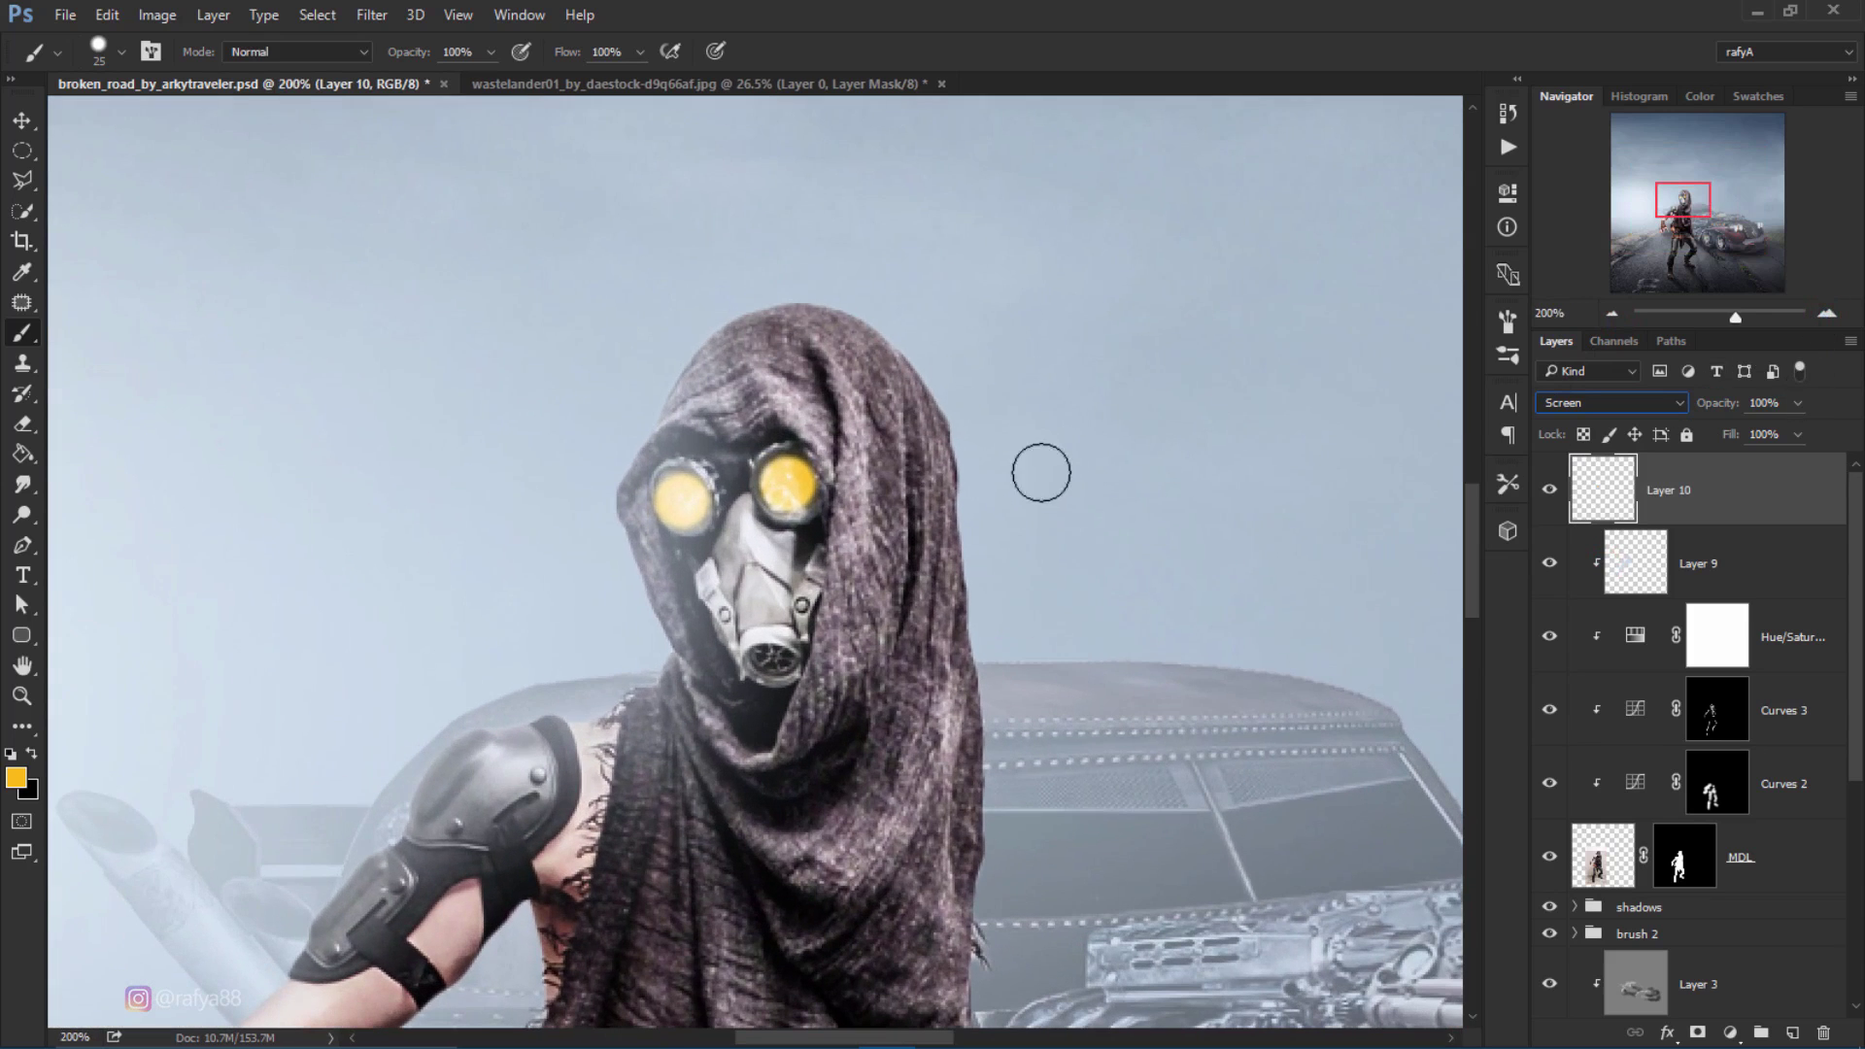
Step: Apply Hue/Saturation to Layer 10 with Saturation +50 and Hue -11
{"action": "key", "text": "ctrl+u"}
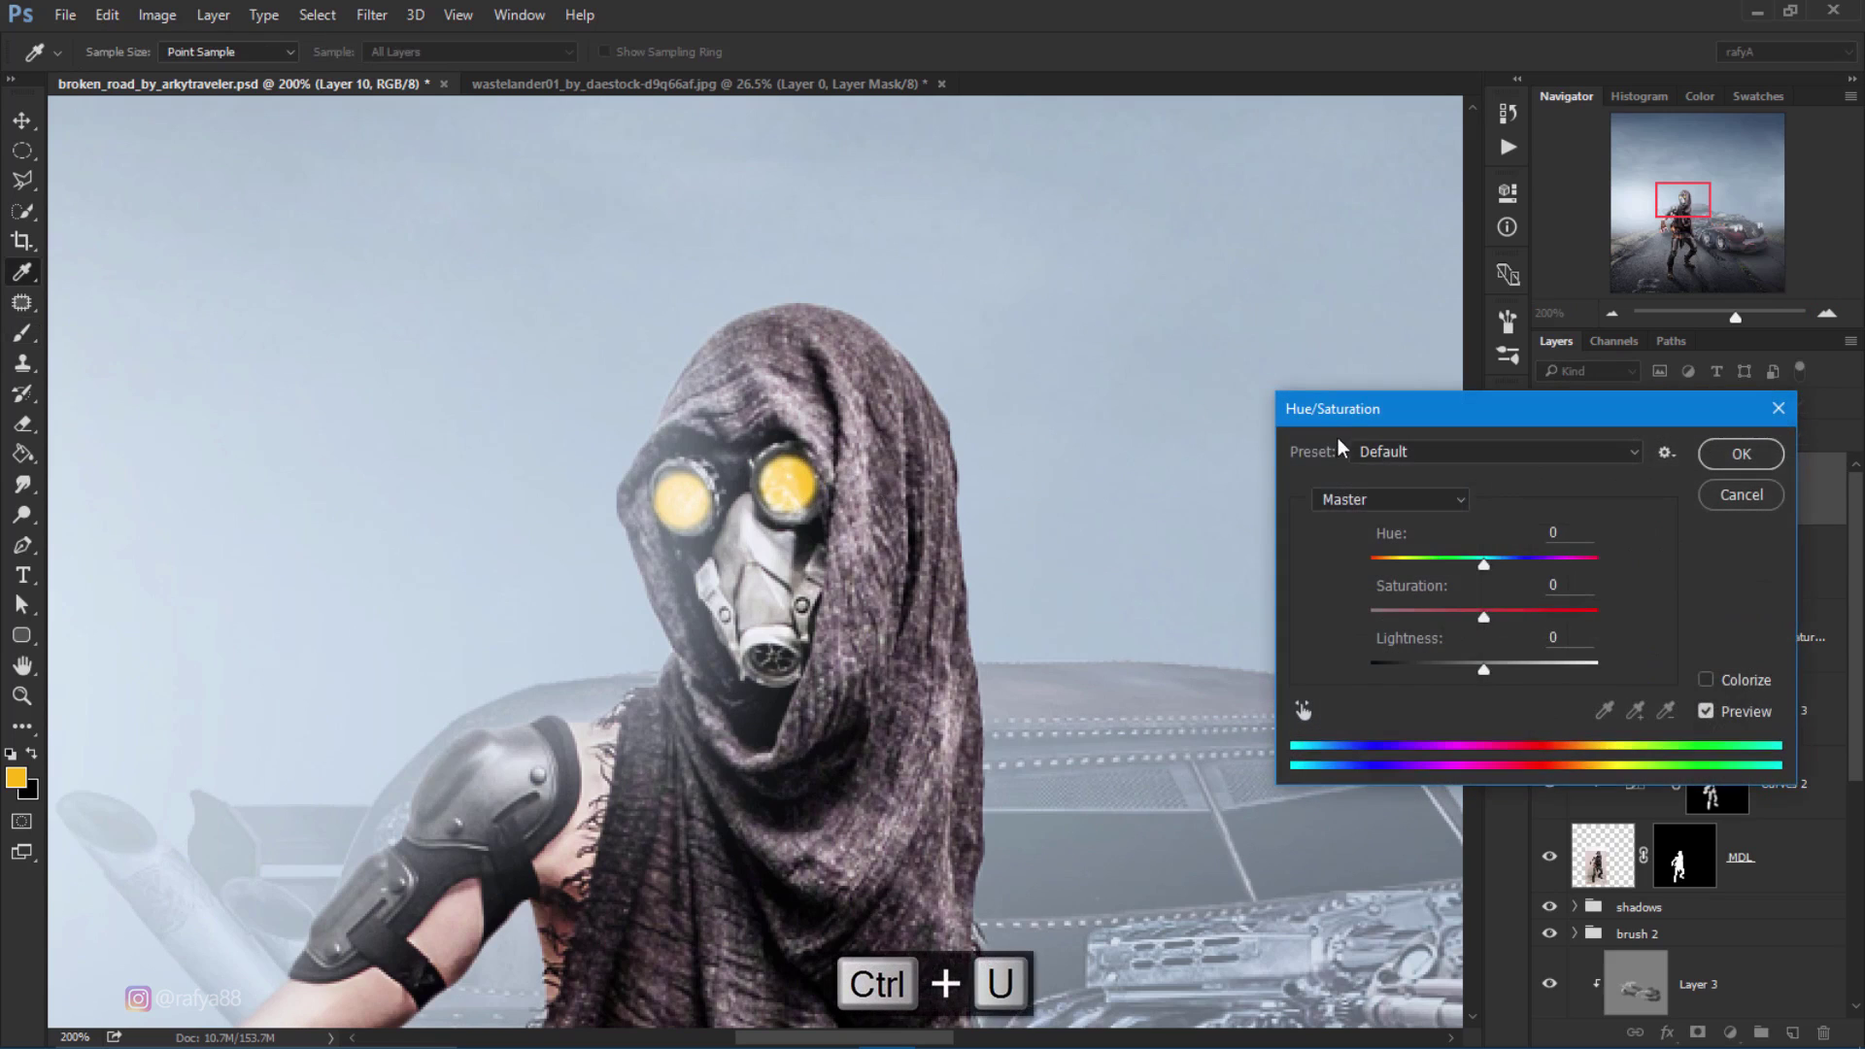
{"action": "left_click_drag", "start_coordinate": [1360, 408], "coordinate": [1034, 392]}
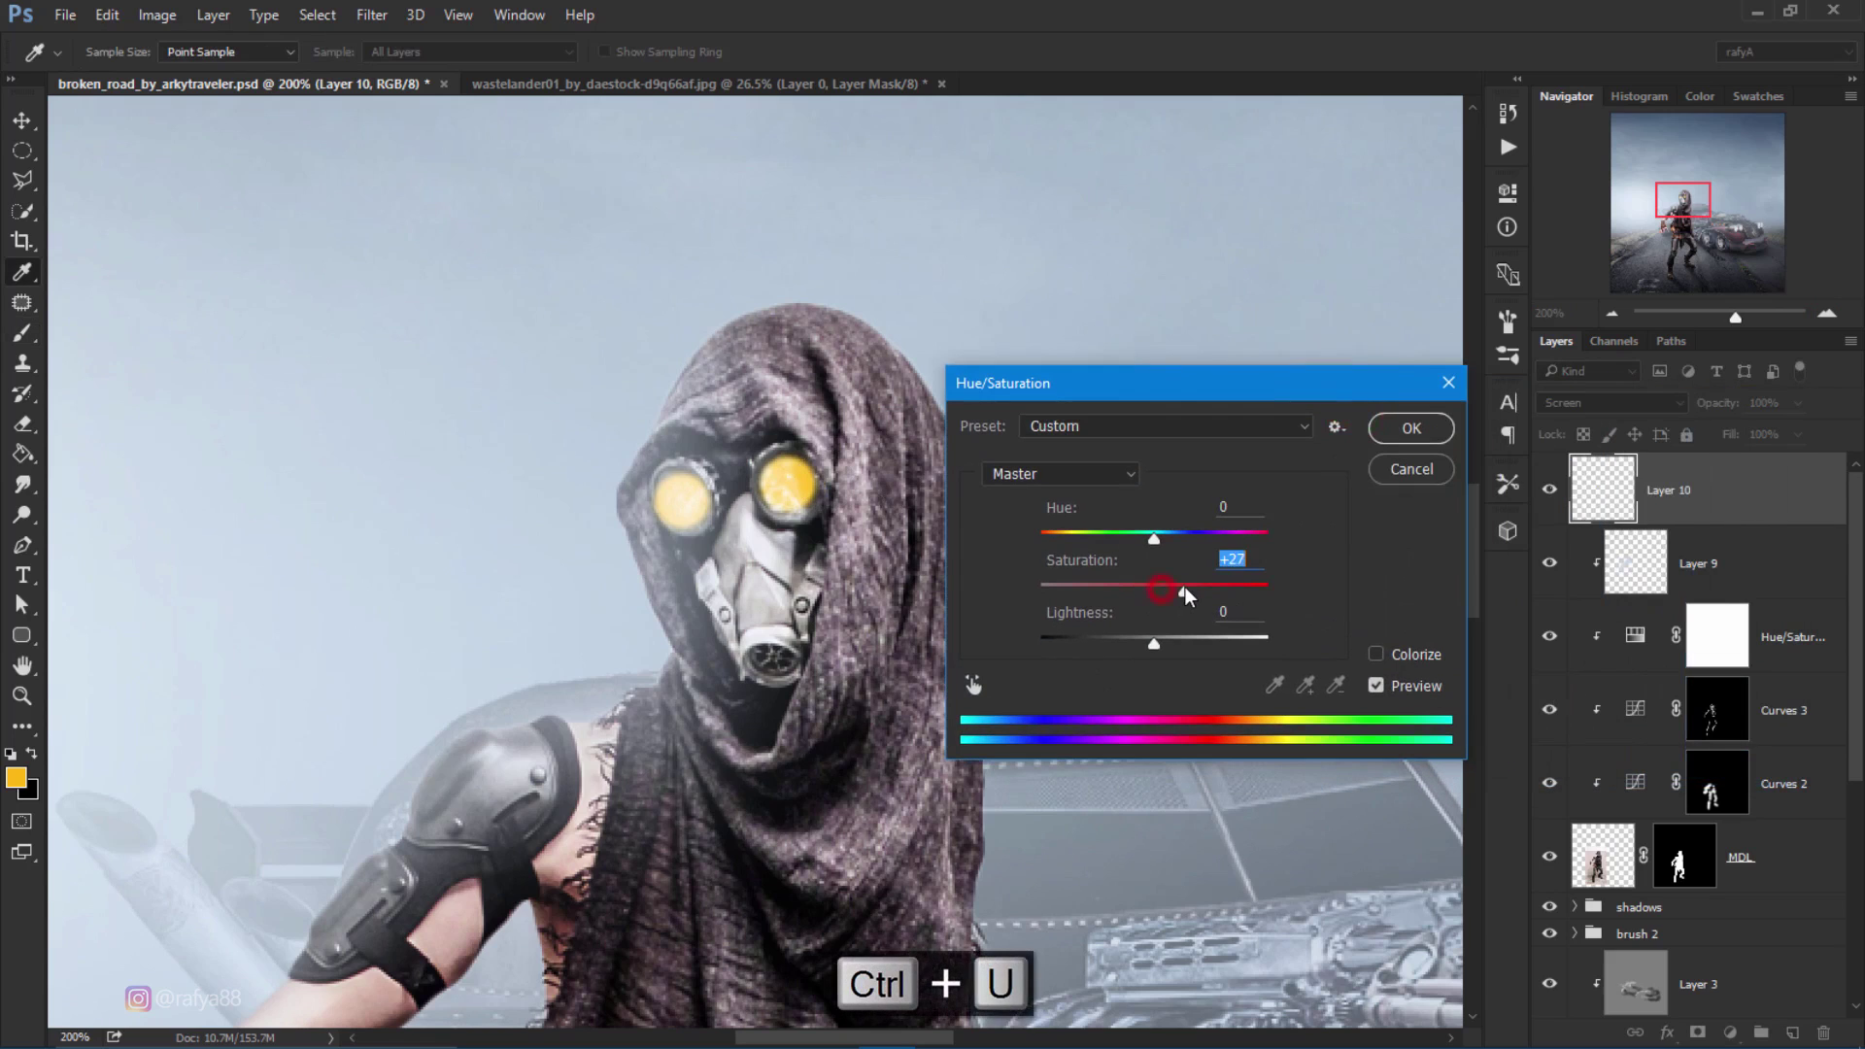
{"action": "left_click_drag", "start_coordinate": [1186, 587], "coordinate": [1212, 588]}
{"action": "left_click_drag", "start_coordinate": [1154, 533], "coordinate": [1140, 541]}
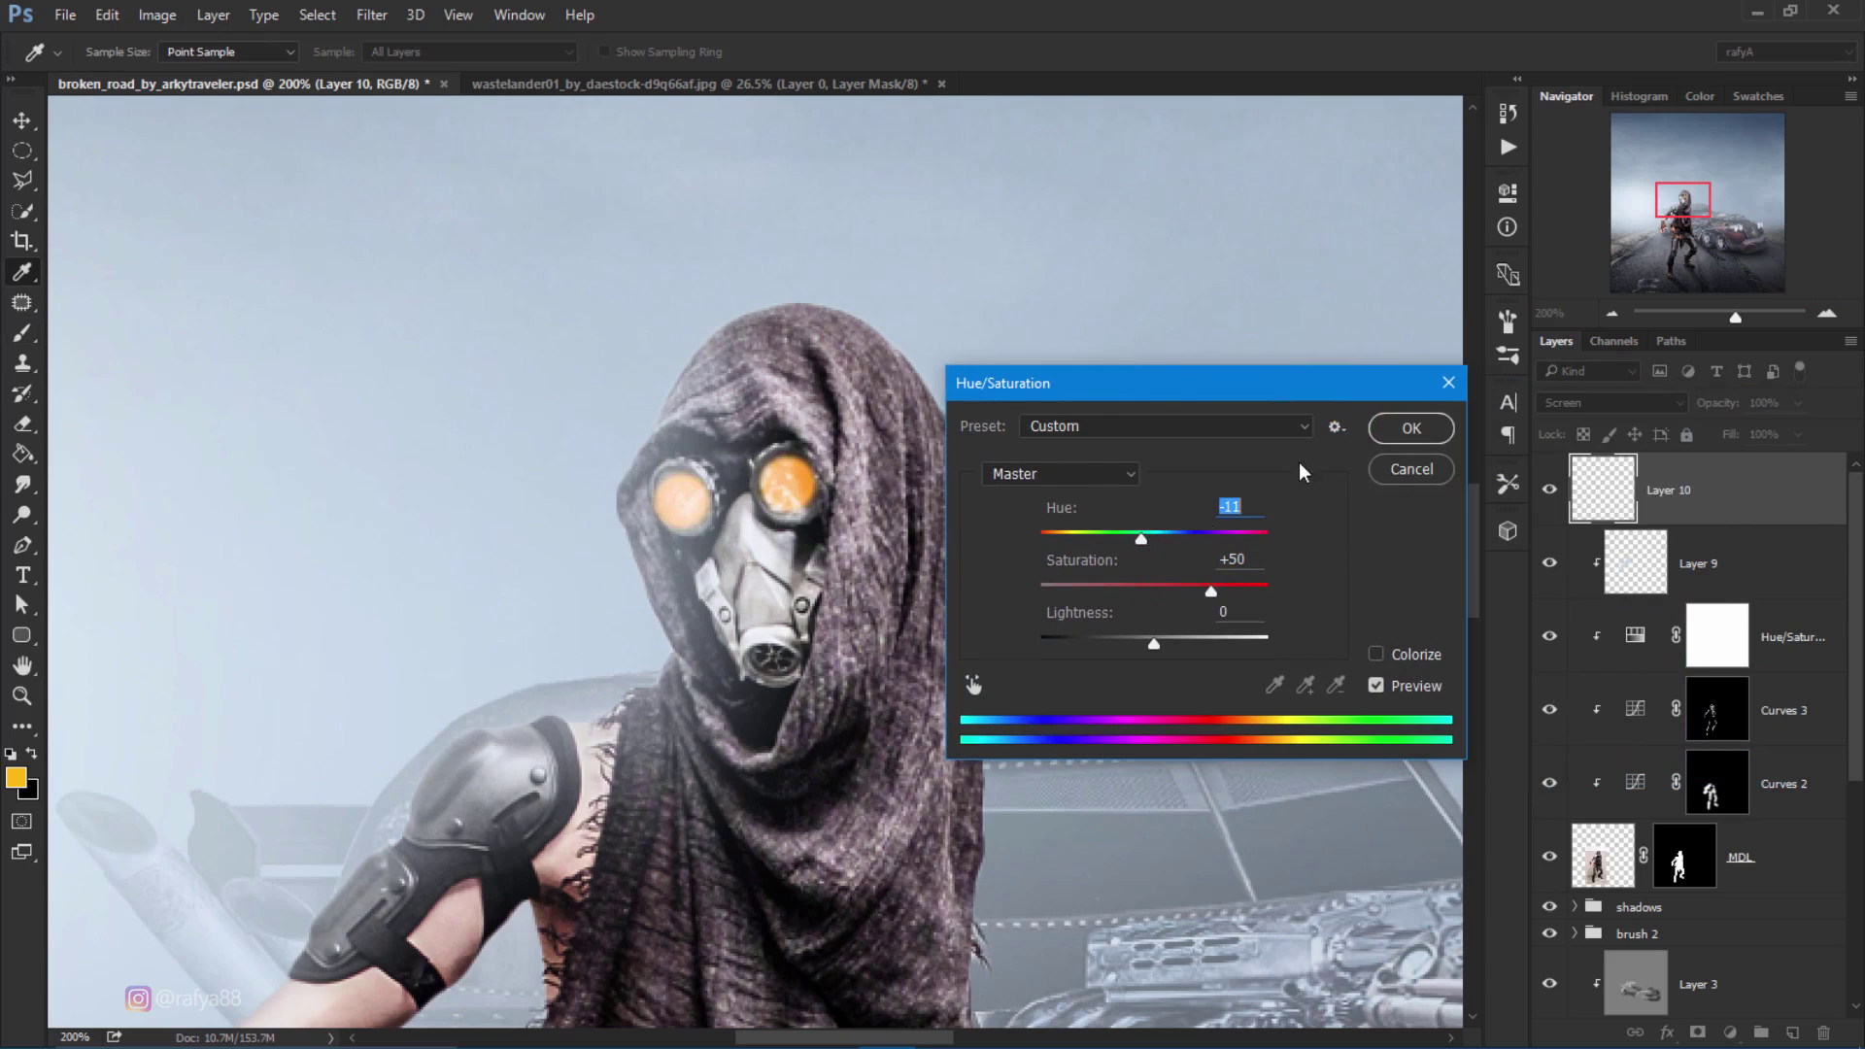
{"action": "left_click", "coordinate": [1383, 428]}
{"action": "key", "text": "b"}
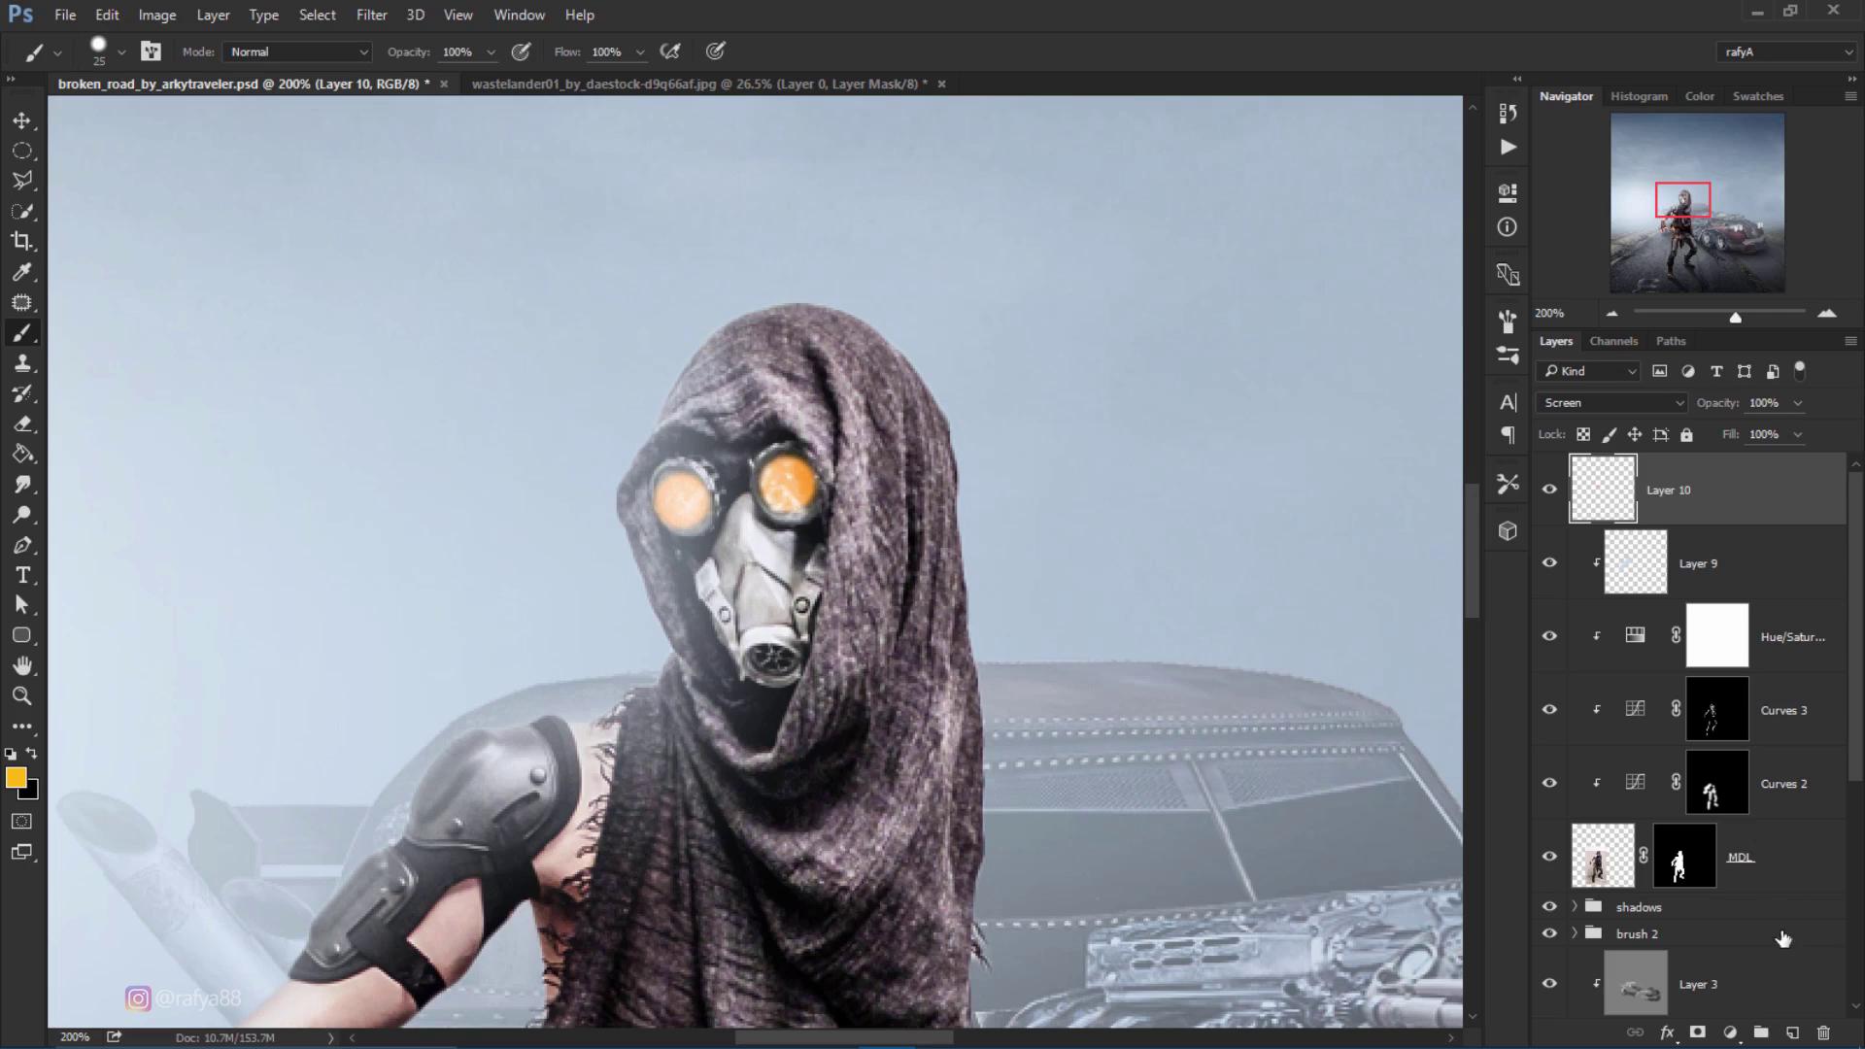
Step: Add Layer 11 and set up a large, fully soft, half-opacity deep-orange brush
{"action": "left_click", "coordinate": [1794, 1032]}
{"action": "scroll", "coordinate": [845, 454], "scroll_direction": "down", "scroll_amount": 3}
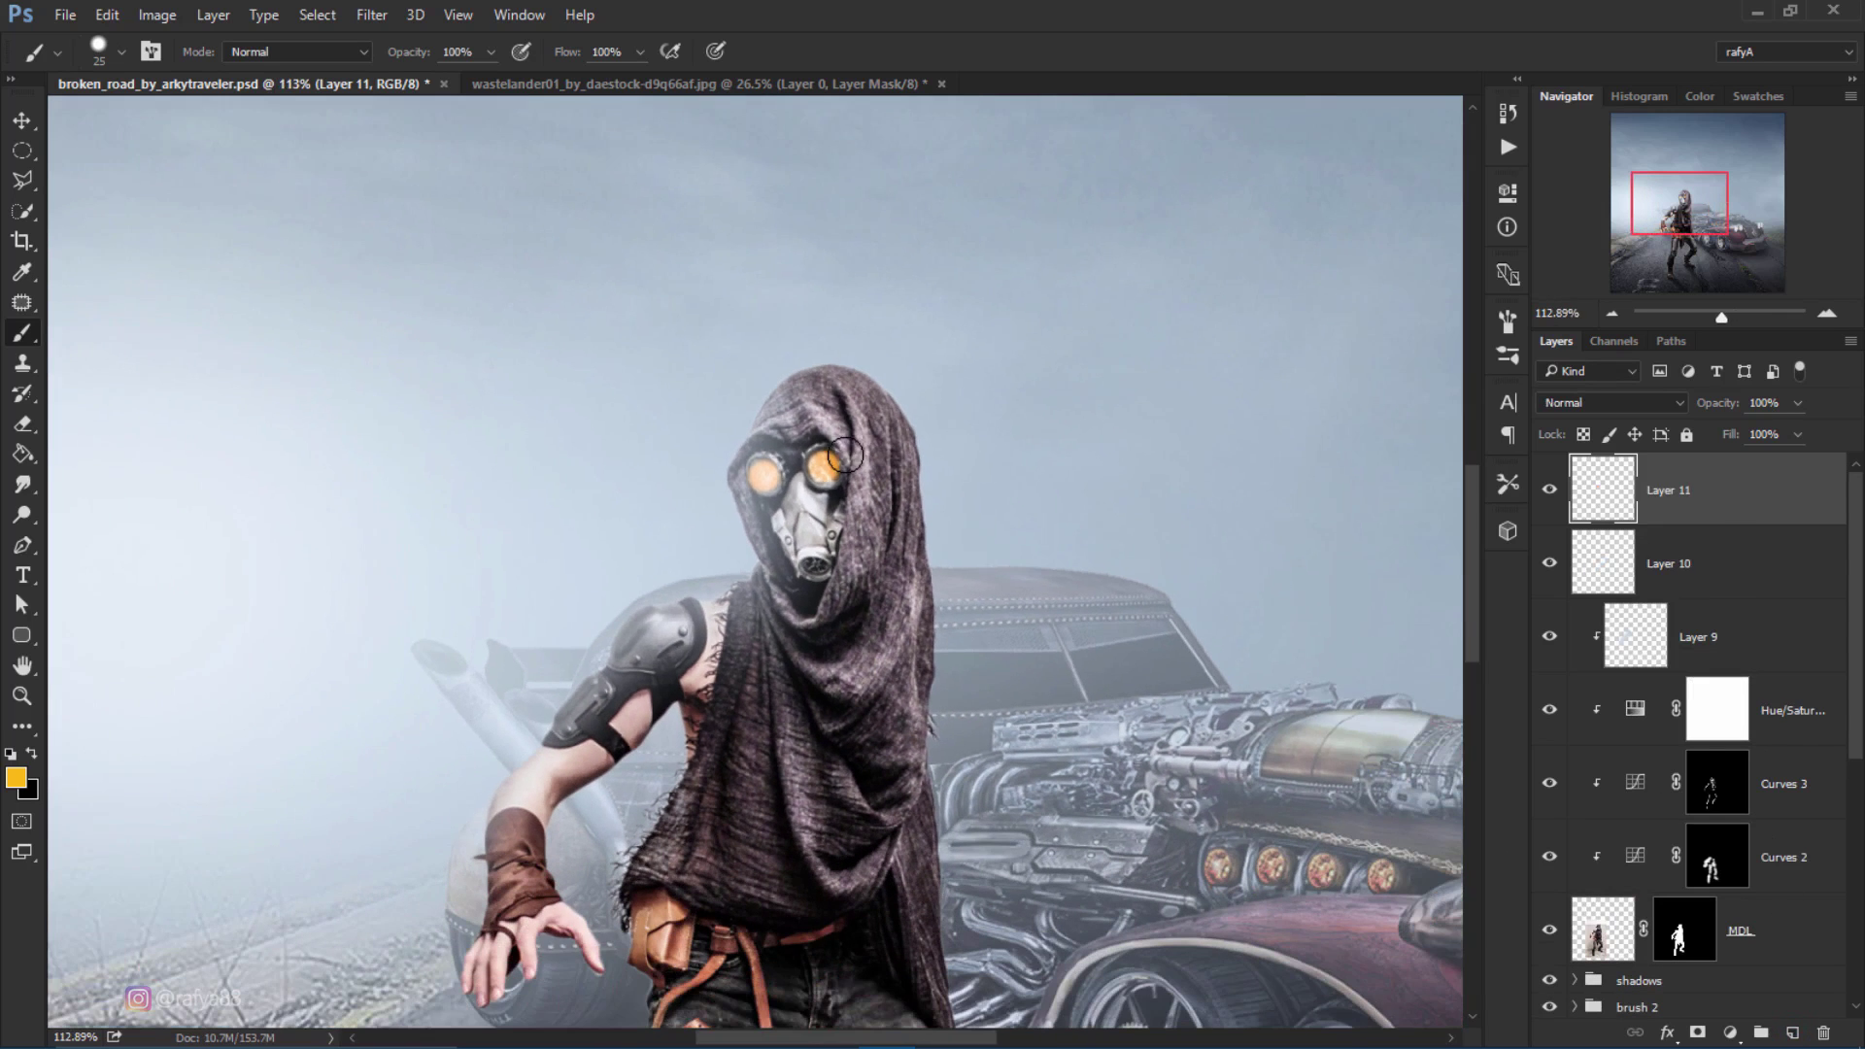
{"action": "left_click", "coordinate": [15, 777]}
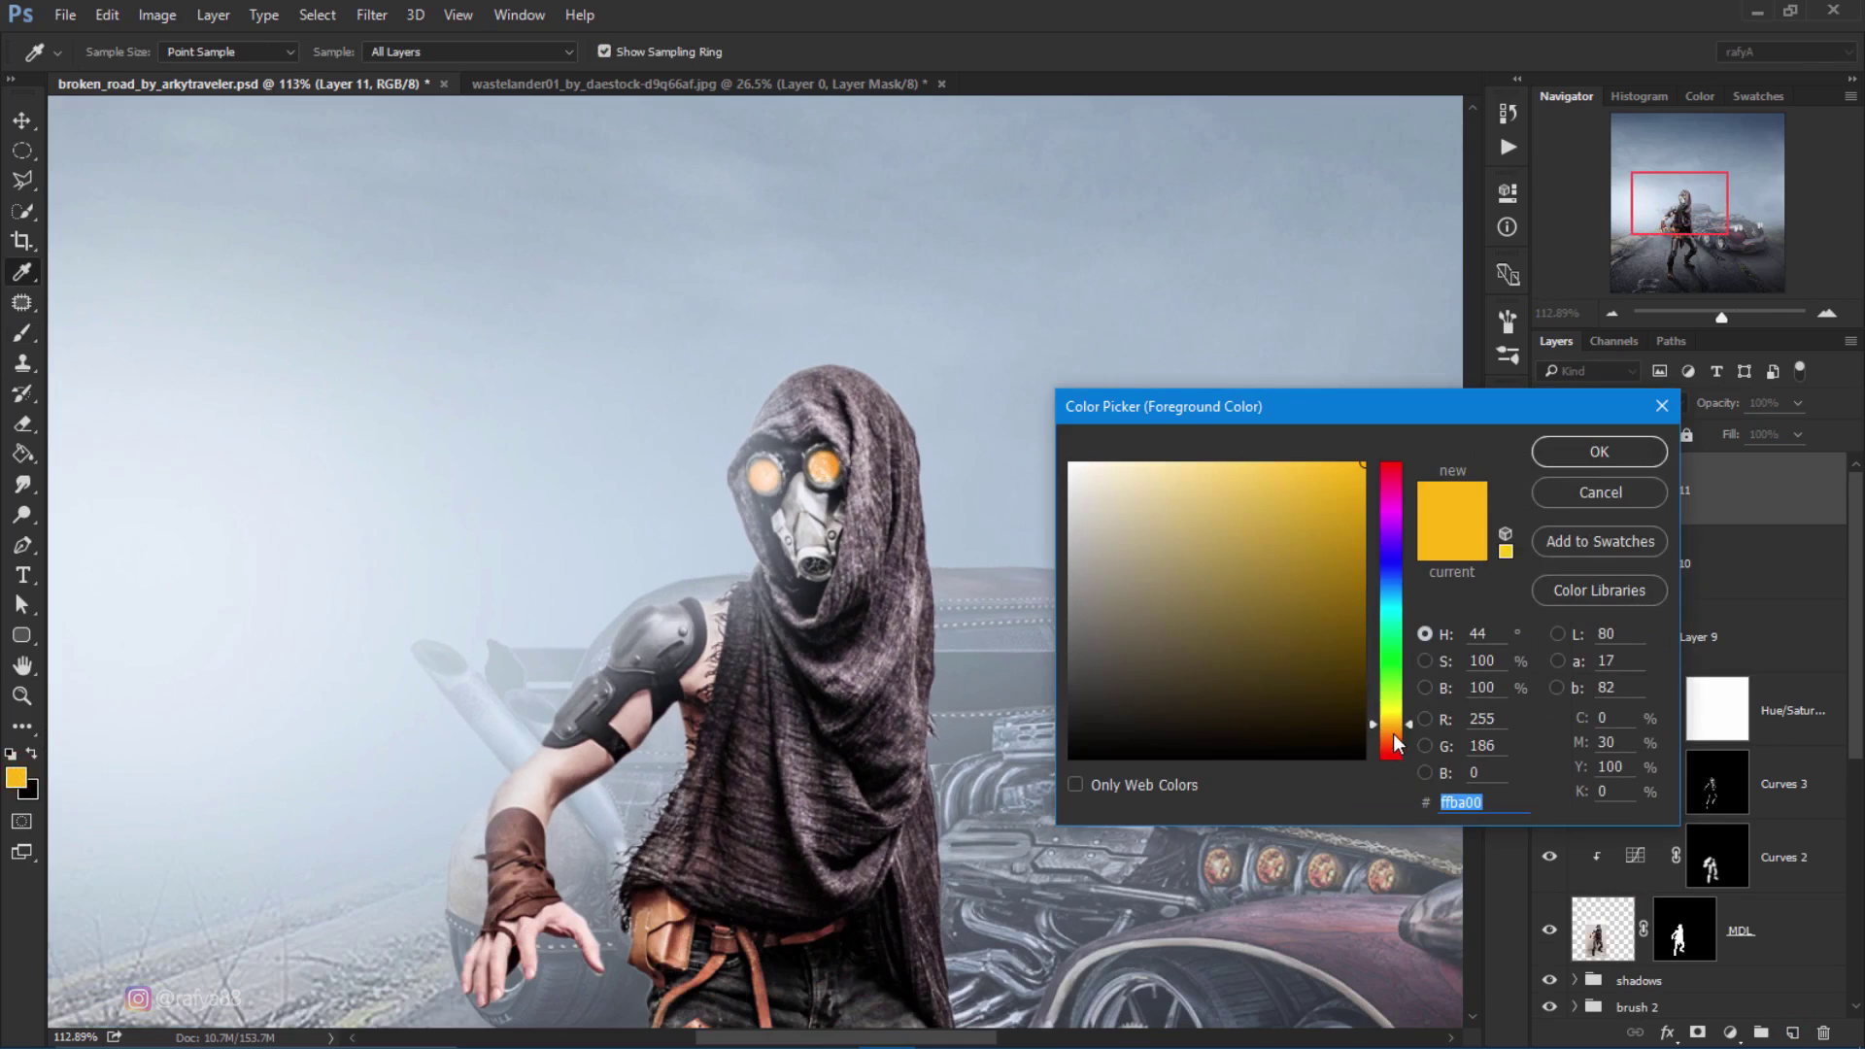
{"action": "left_click", "coordinate": [1393, 732]}
{"action": "left_click", "coordinate": [1554, 450]}
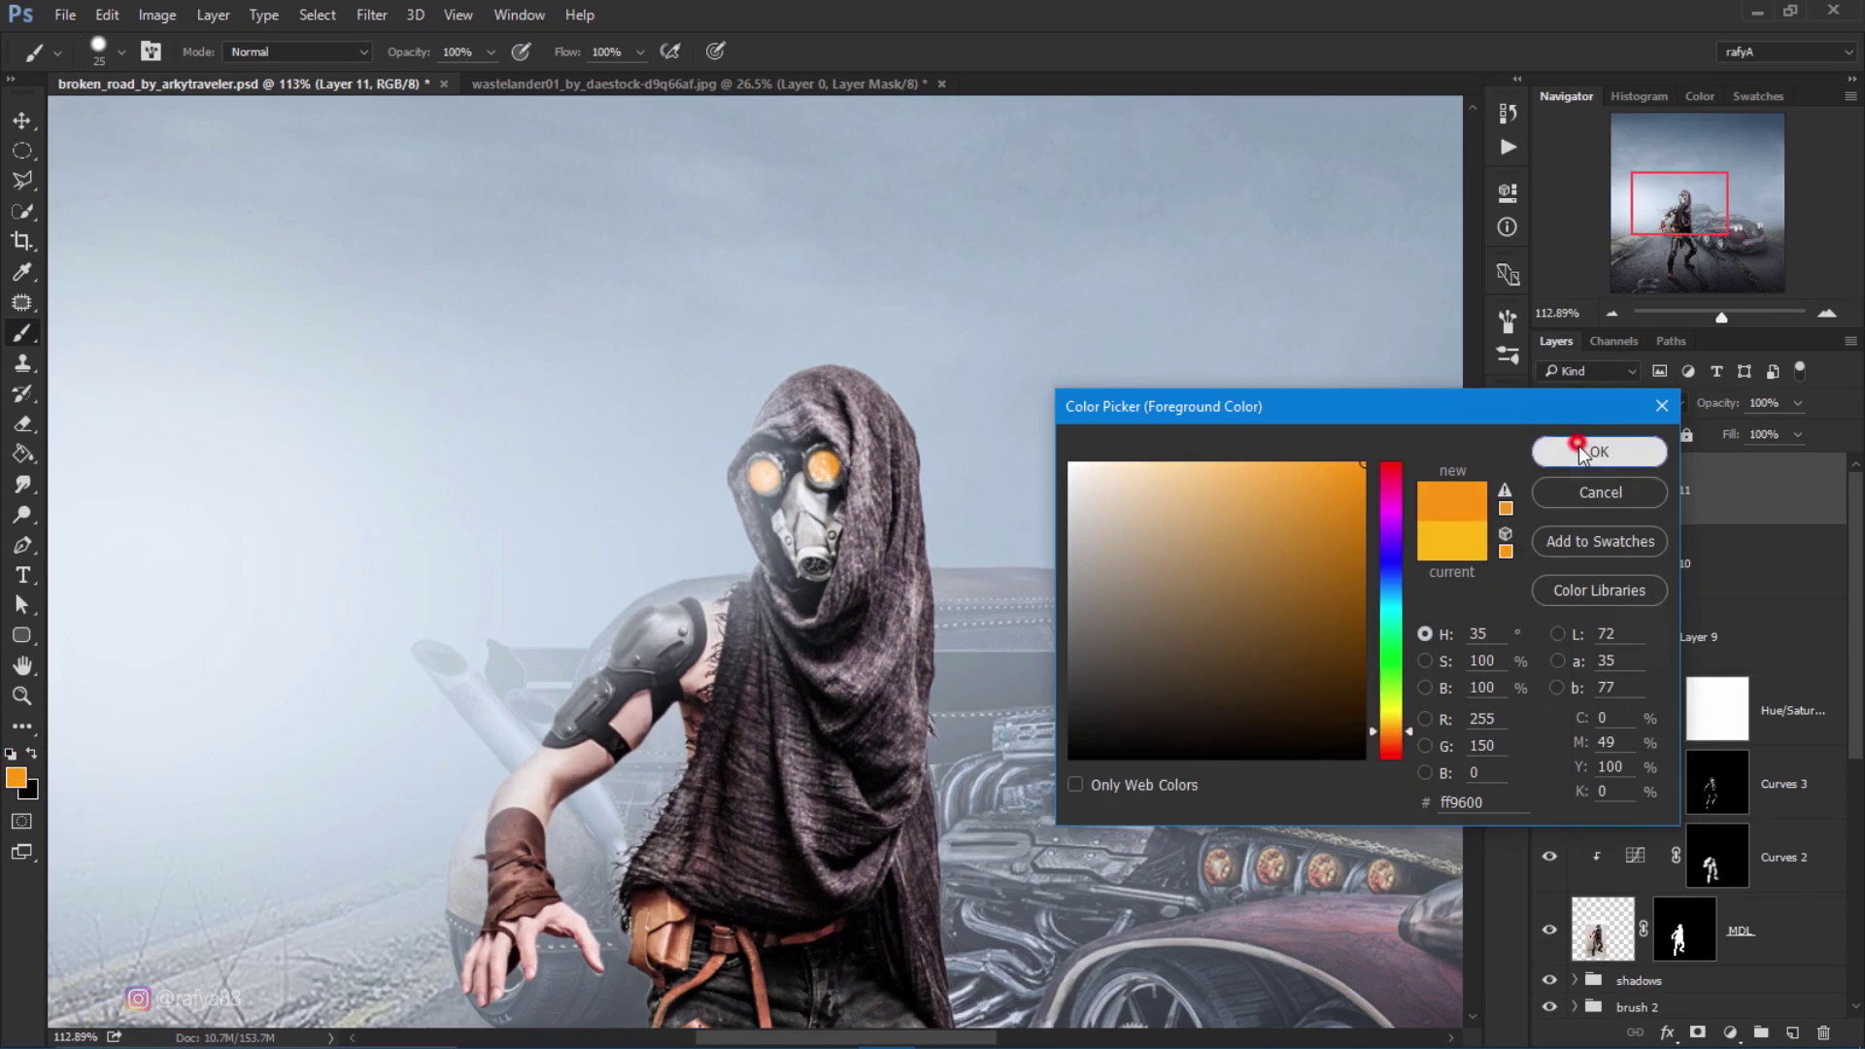
{"action": "right_click", "coordinate": [1061, 446]}
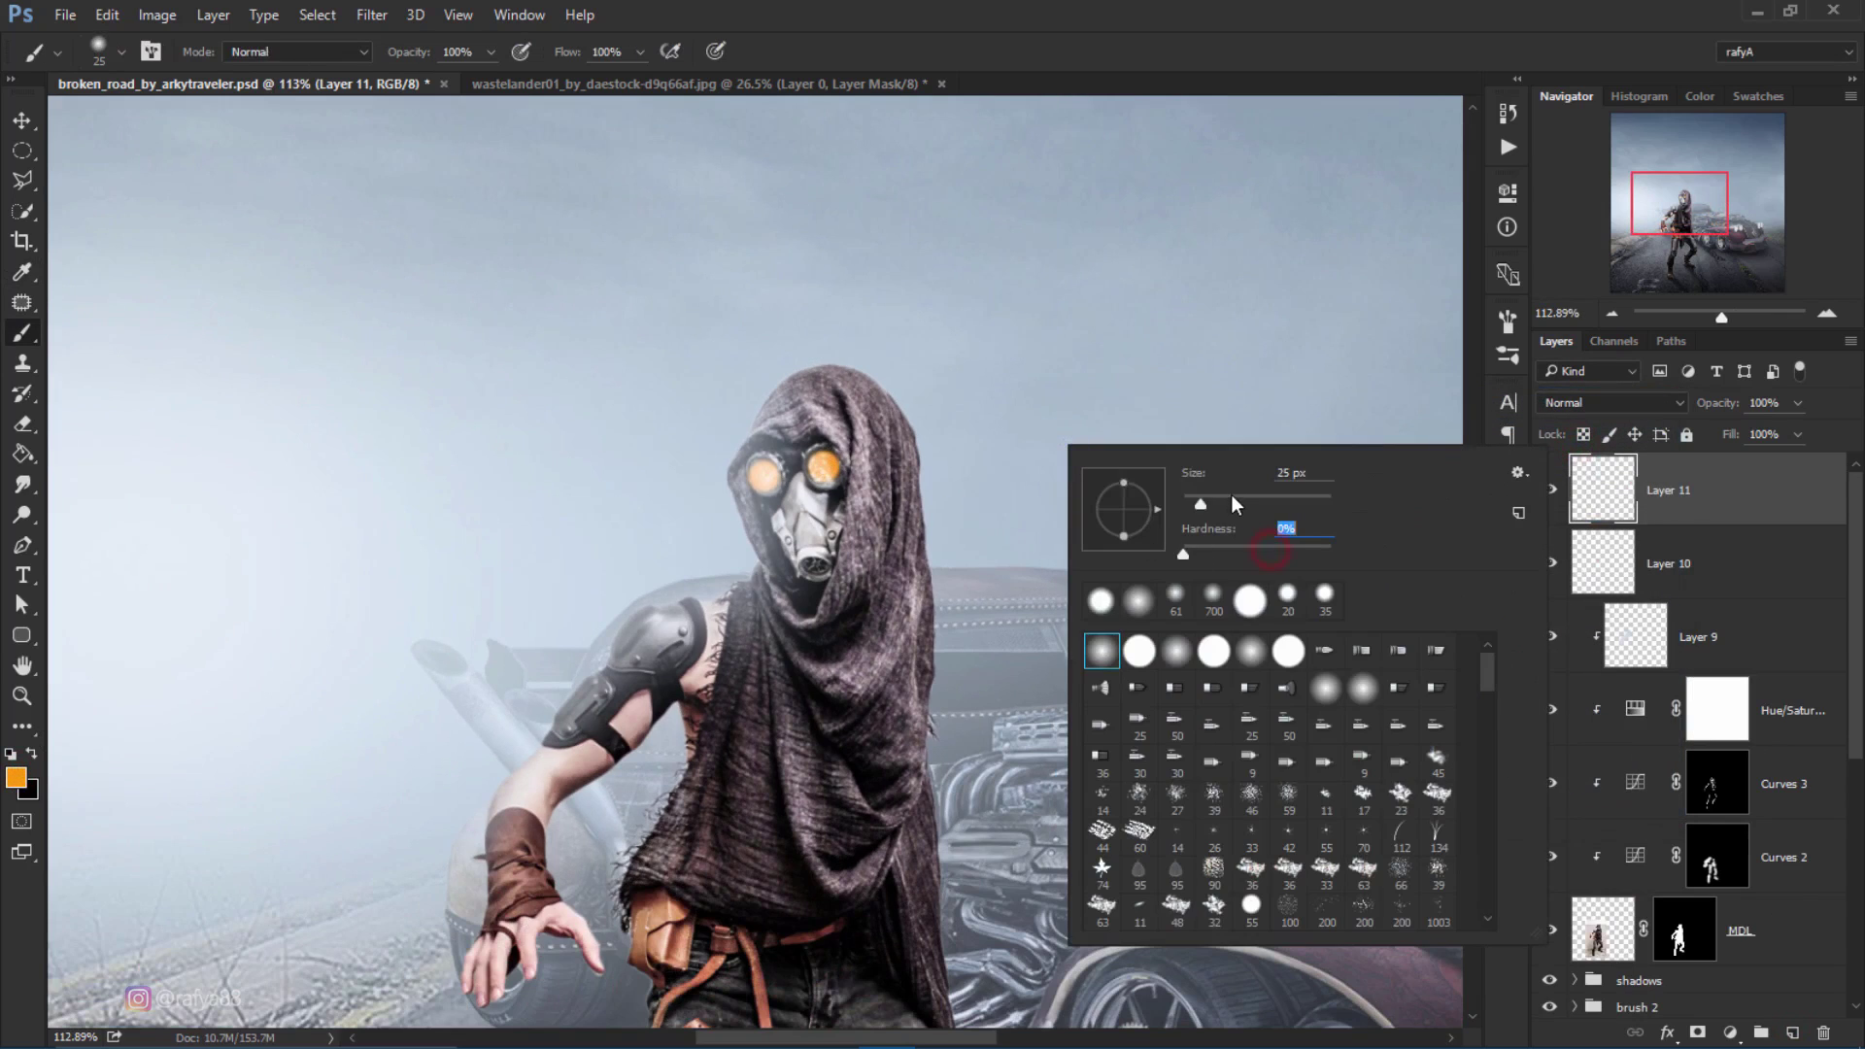
{"action": "left_click_drag", "start_coordinate": [1285, 505], "coordinate": [1293, 505]}
{"action": "key", "text": "Return"}
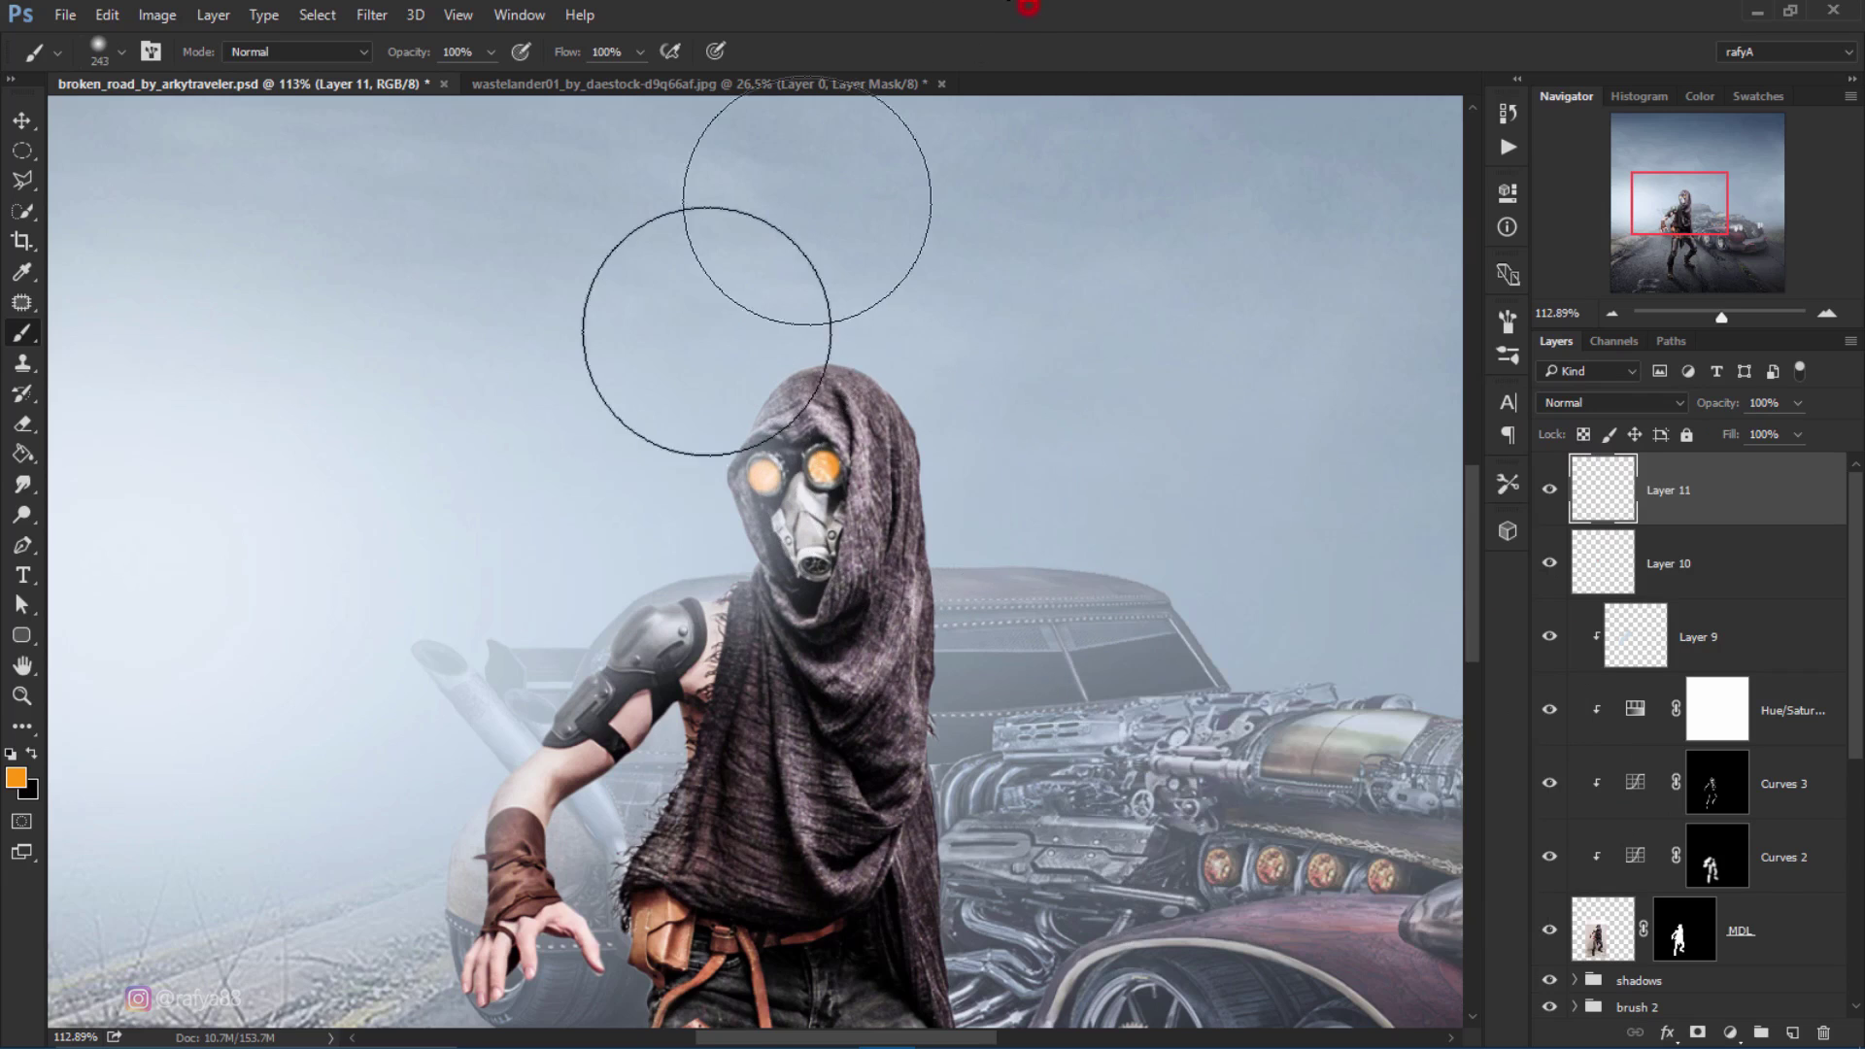
{"action": "scroll", "coordinate": [625, 290], "scroll_direction": "down", "scroll_amount": 2}
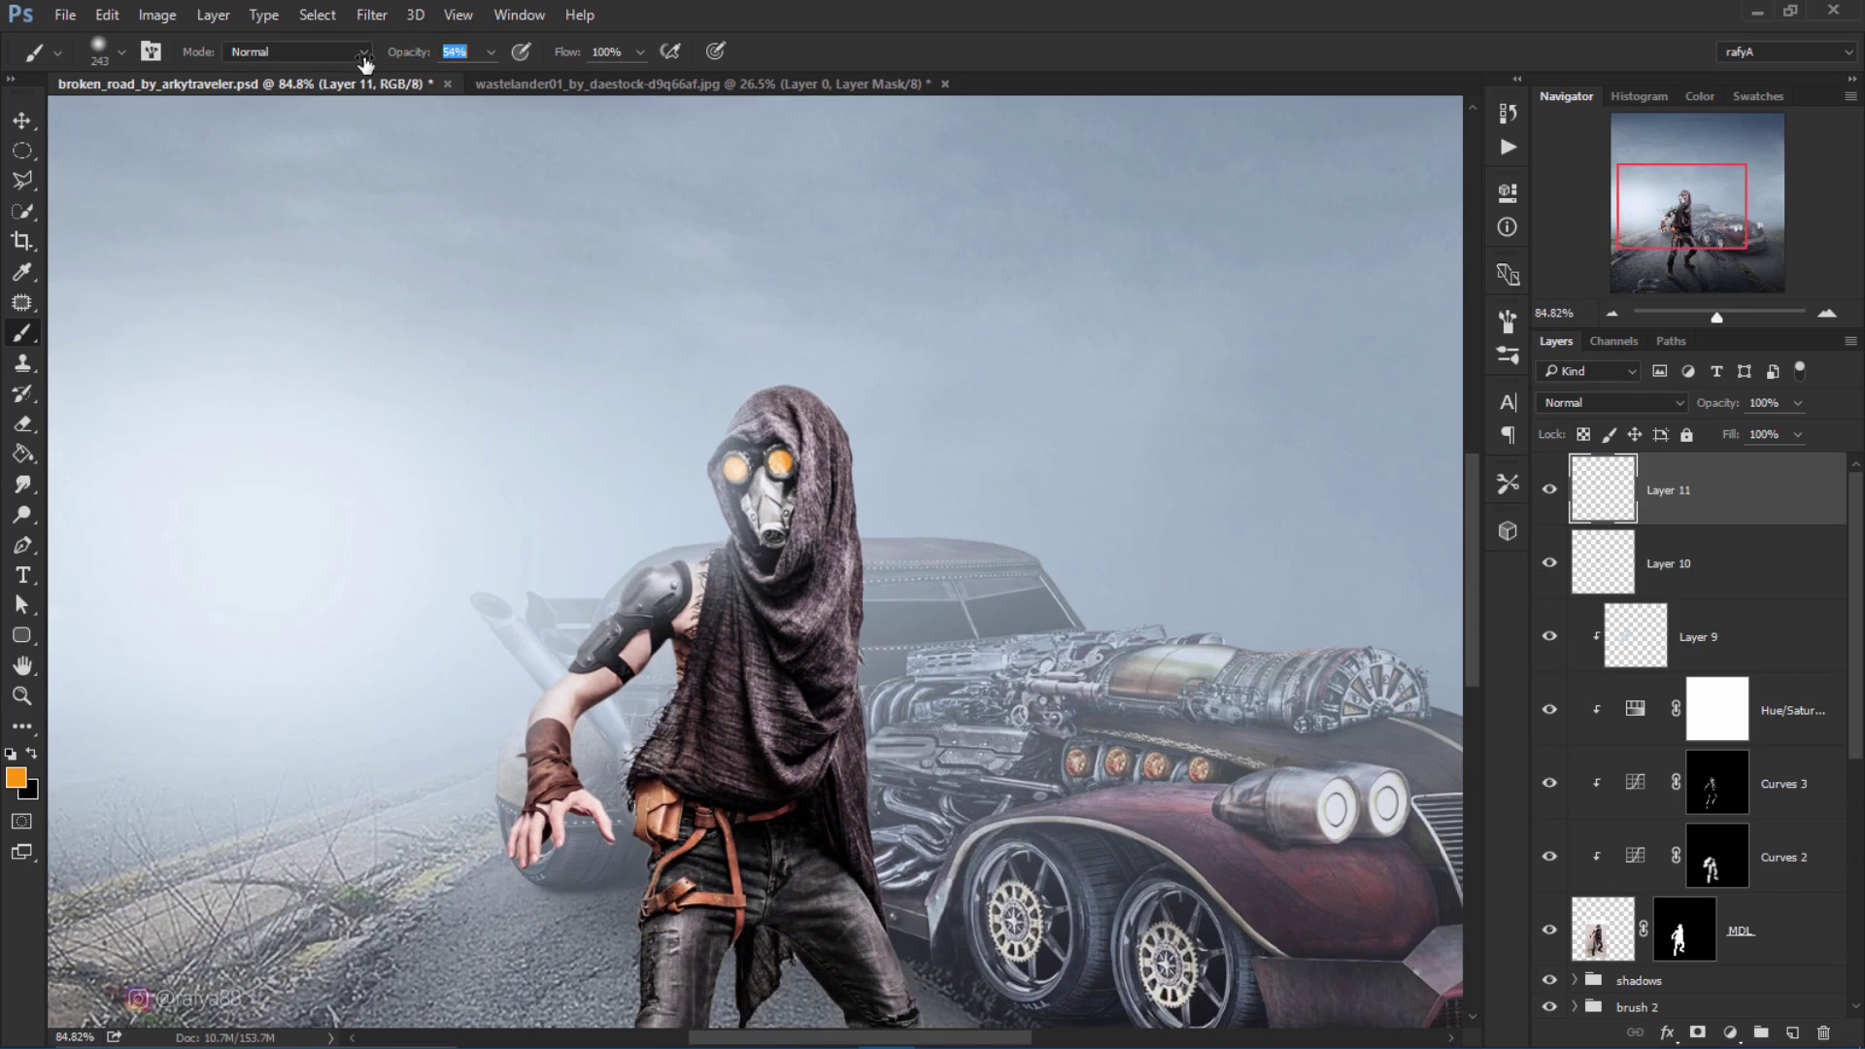
{"action": "left_click_drag", "start_coordinate": [358, 63], "coordinate": [357, 63]}
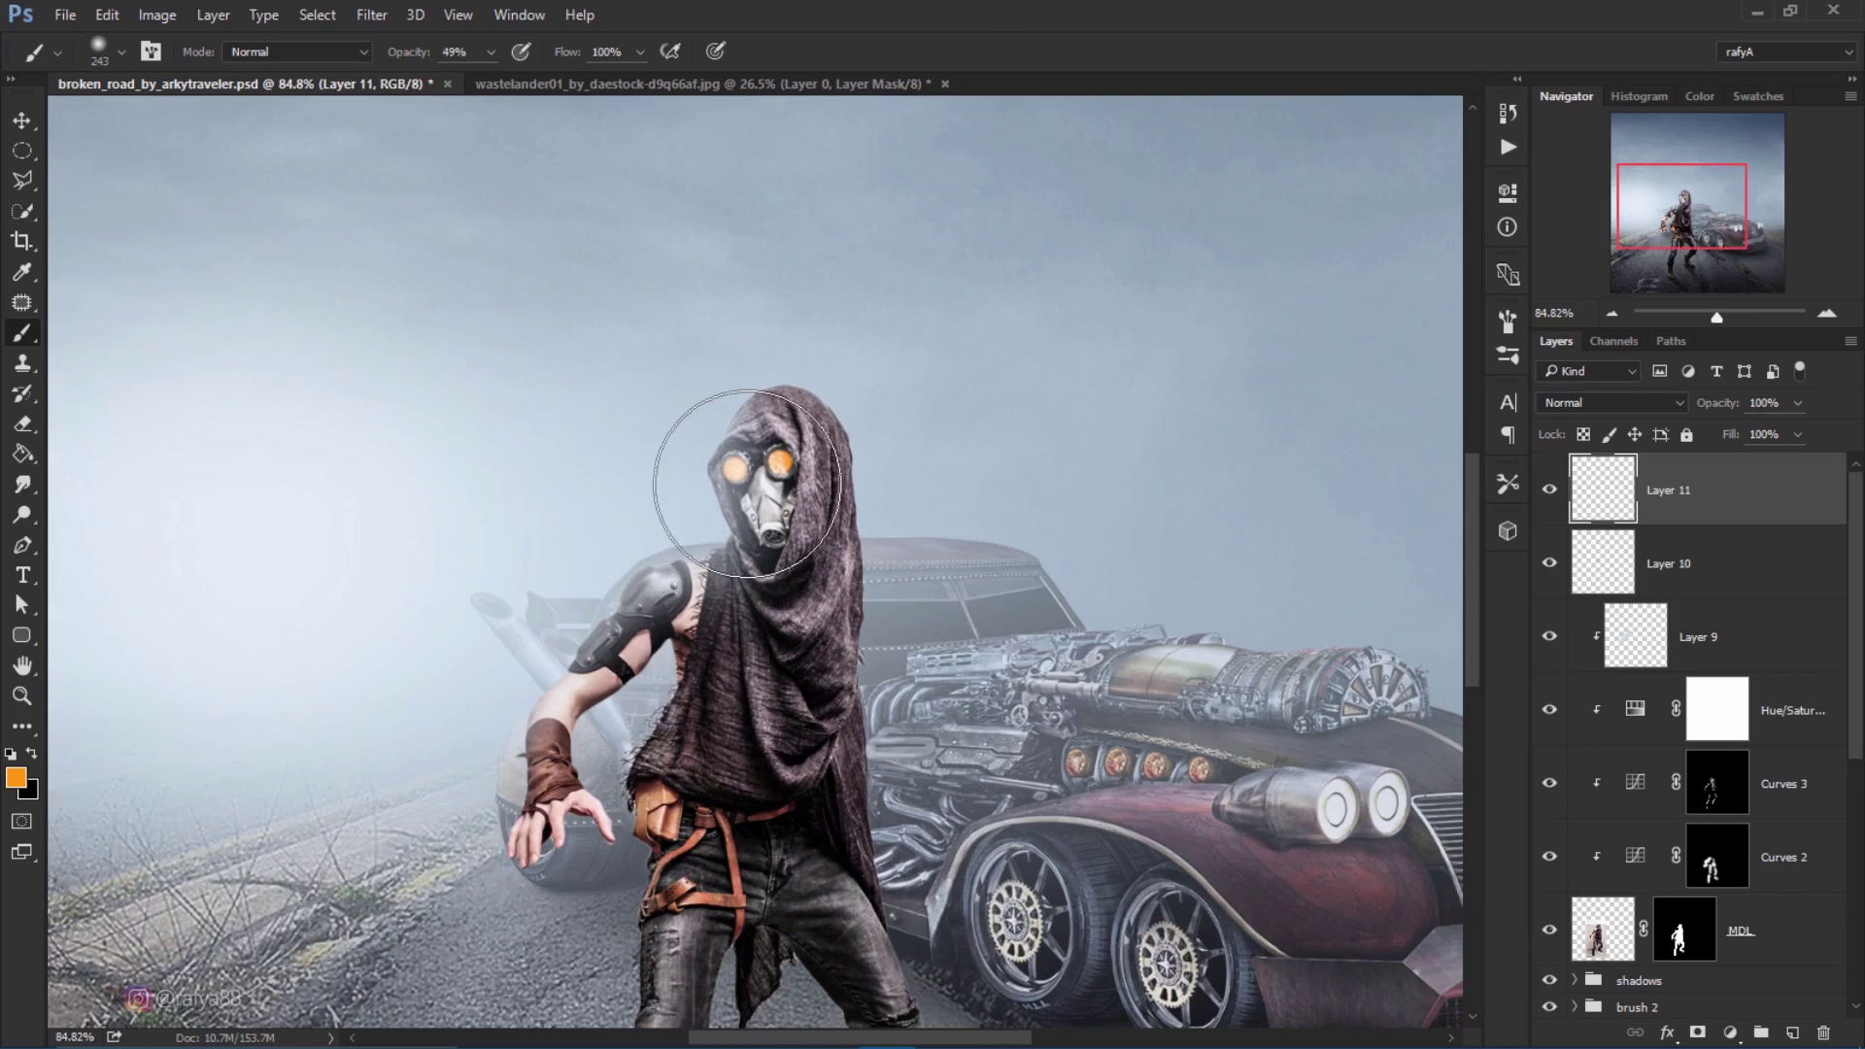
{"action": "key", "text": "bracketright"}
Step: Paint an orange glow around the head, set it to Screen, and lower it to 74% opacity
{"action": "mouse_move", "coordinate": [708, 454]}
{"action": "left_mouse_down"}
{"action": "mouse_move", "coordinate": [728, 437]}
{"action": "mouse_move", "coordinate": [796, 465]}
{"action": "left_mouse_up"}
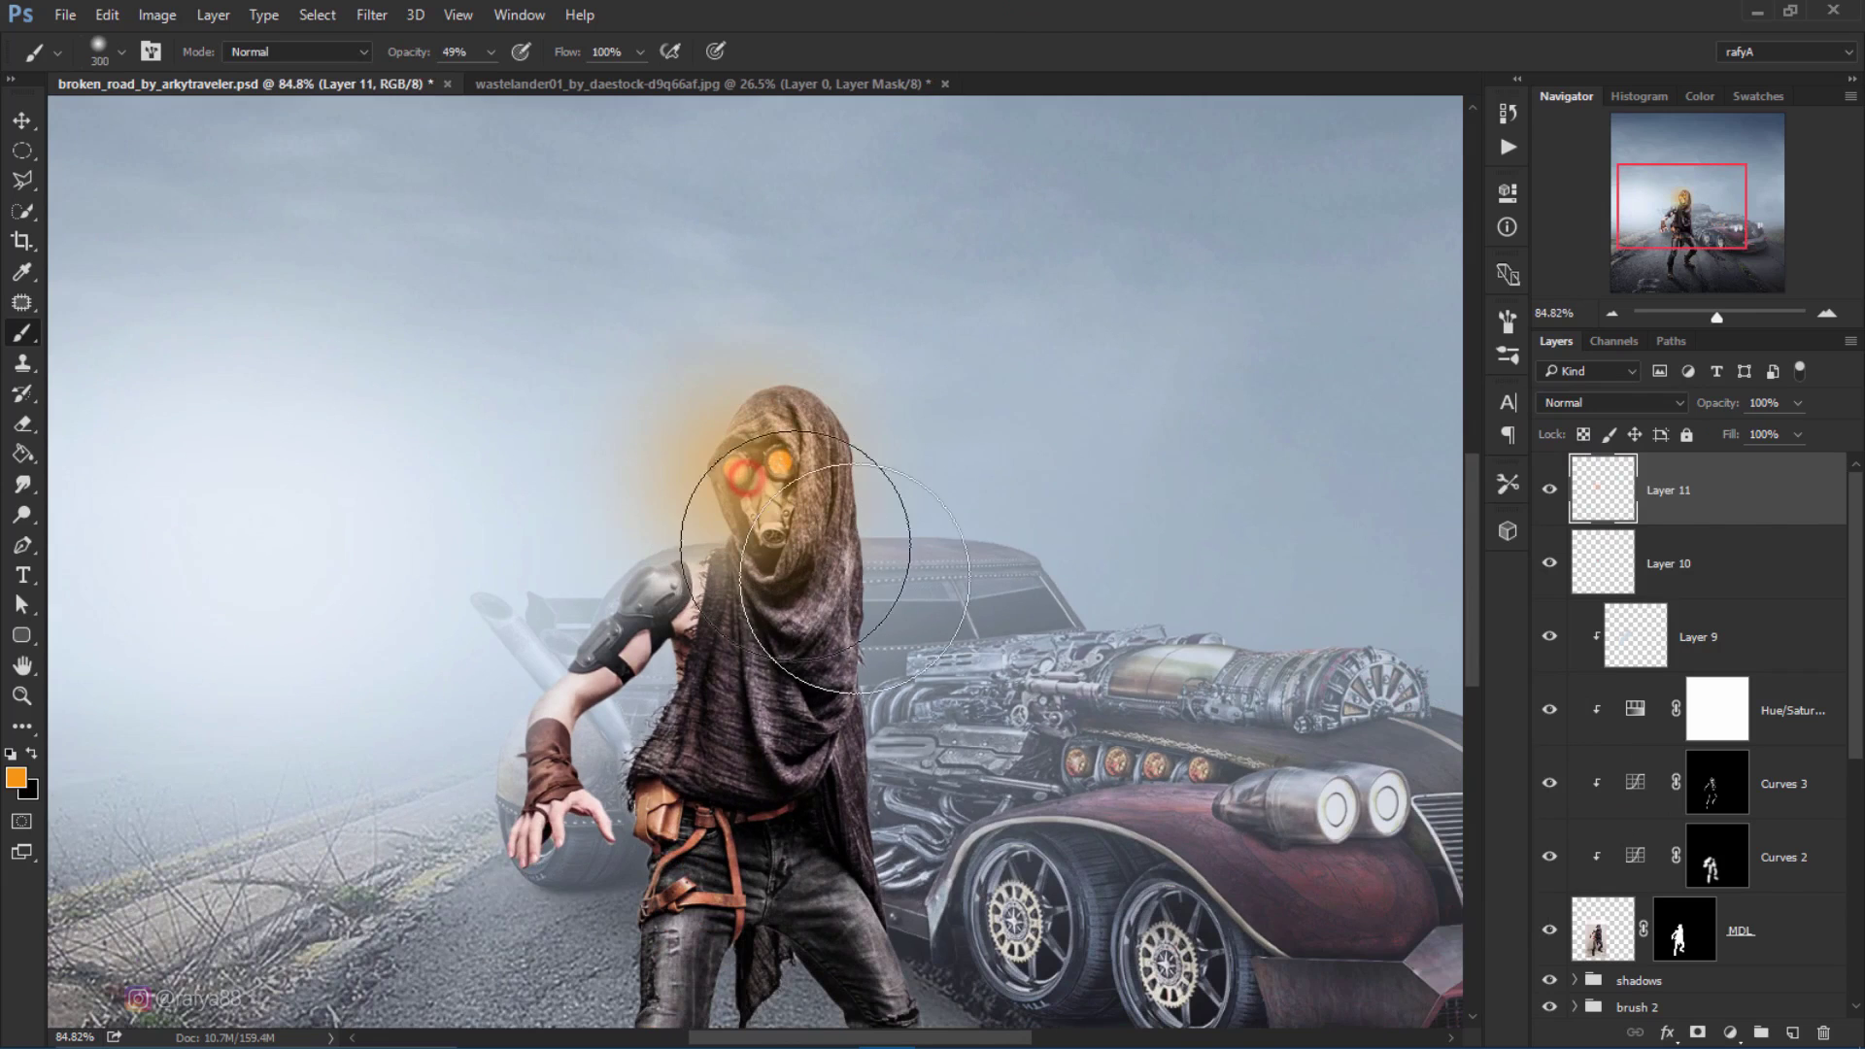
{"action": "left_click", "coordinate": [1611, 403]}
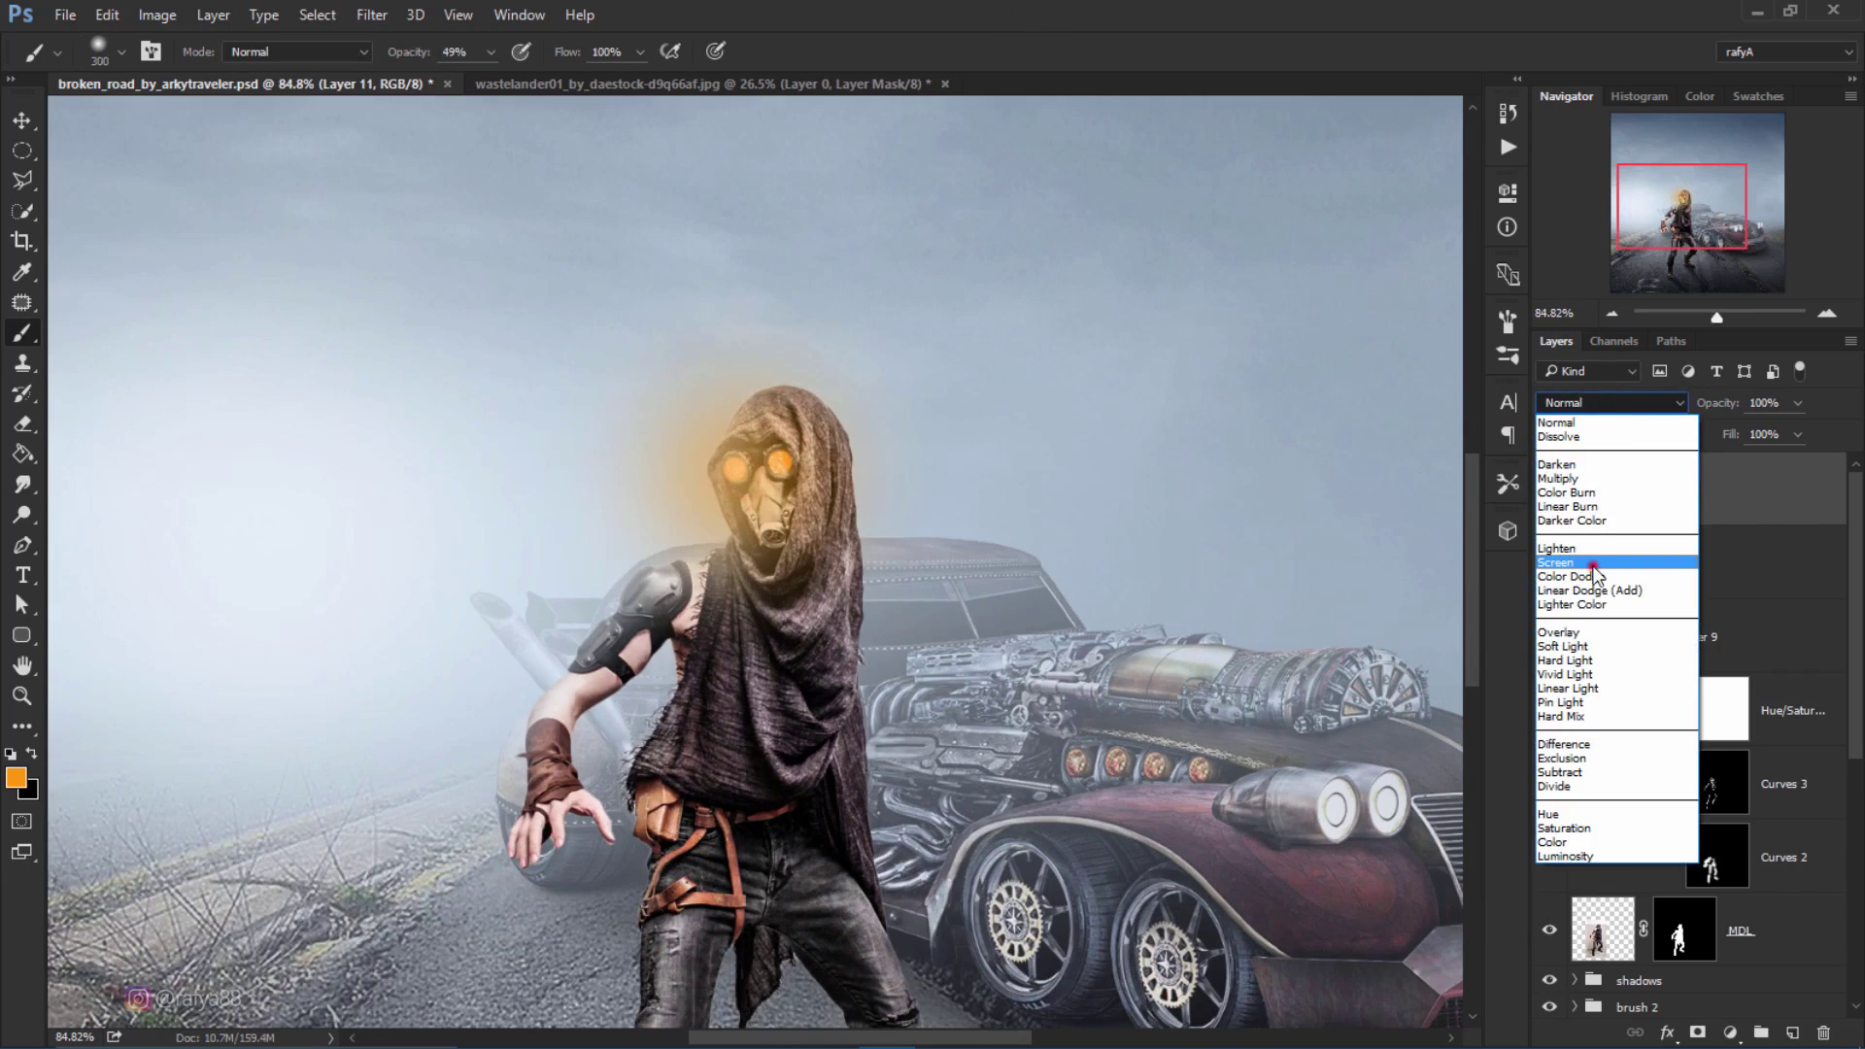
{"action": "left_click", "coordinate": [1594, 573]}
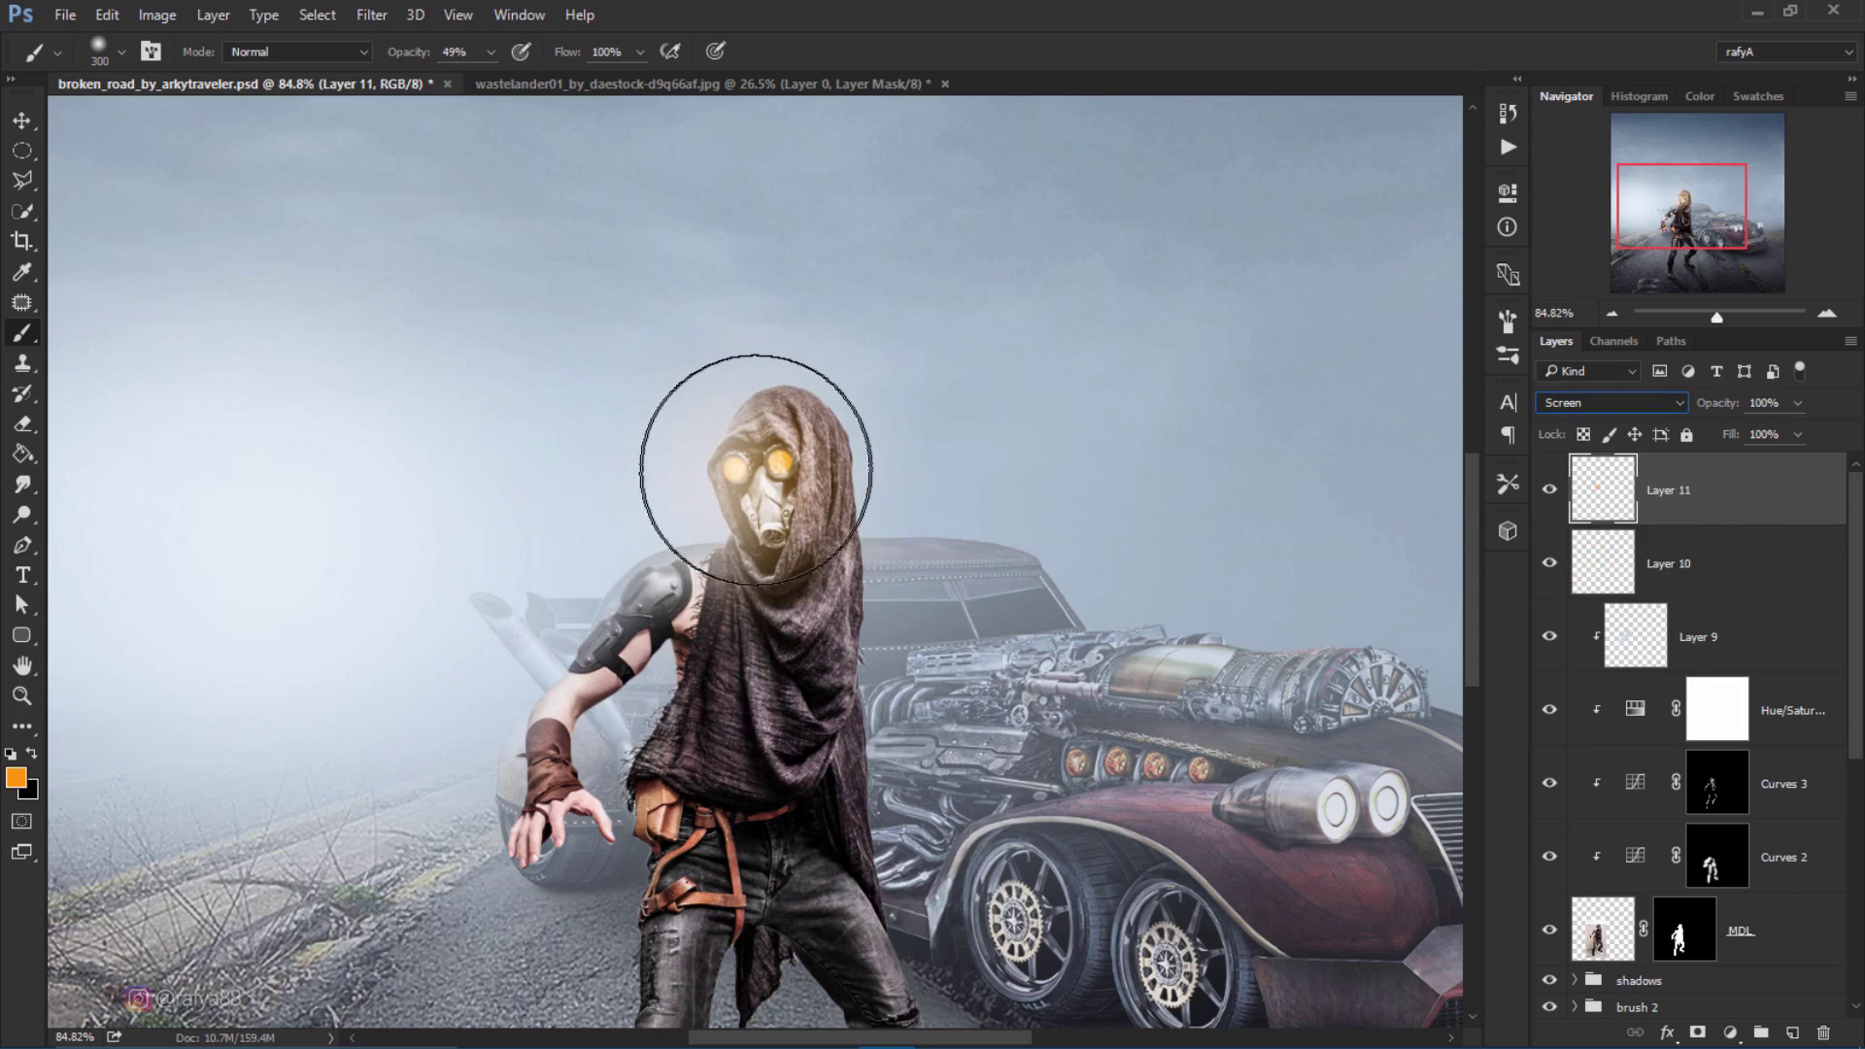
{"action": "left_click_drag", "start_coordinate": [749, 424], "coordinate": [790, 479]}
{"action": "left_click_drag", "start_coordinate": [669, 437], "coordinate": [816, 449]}
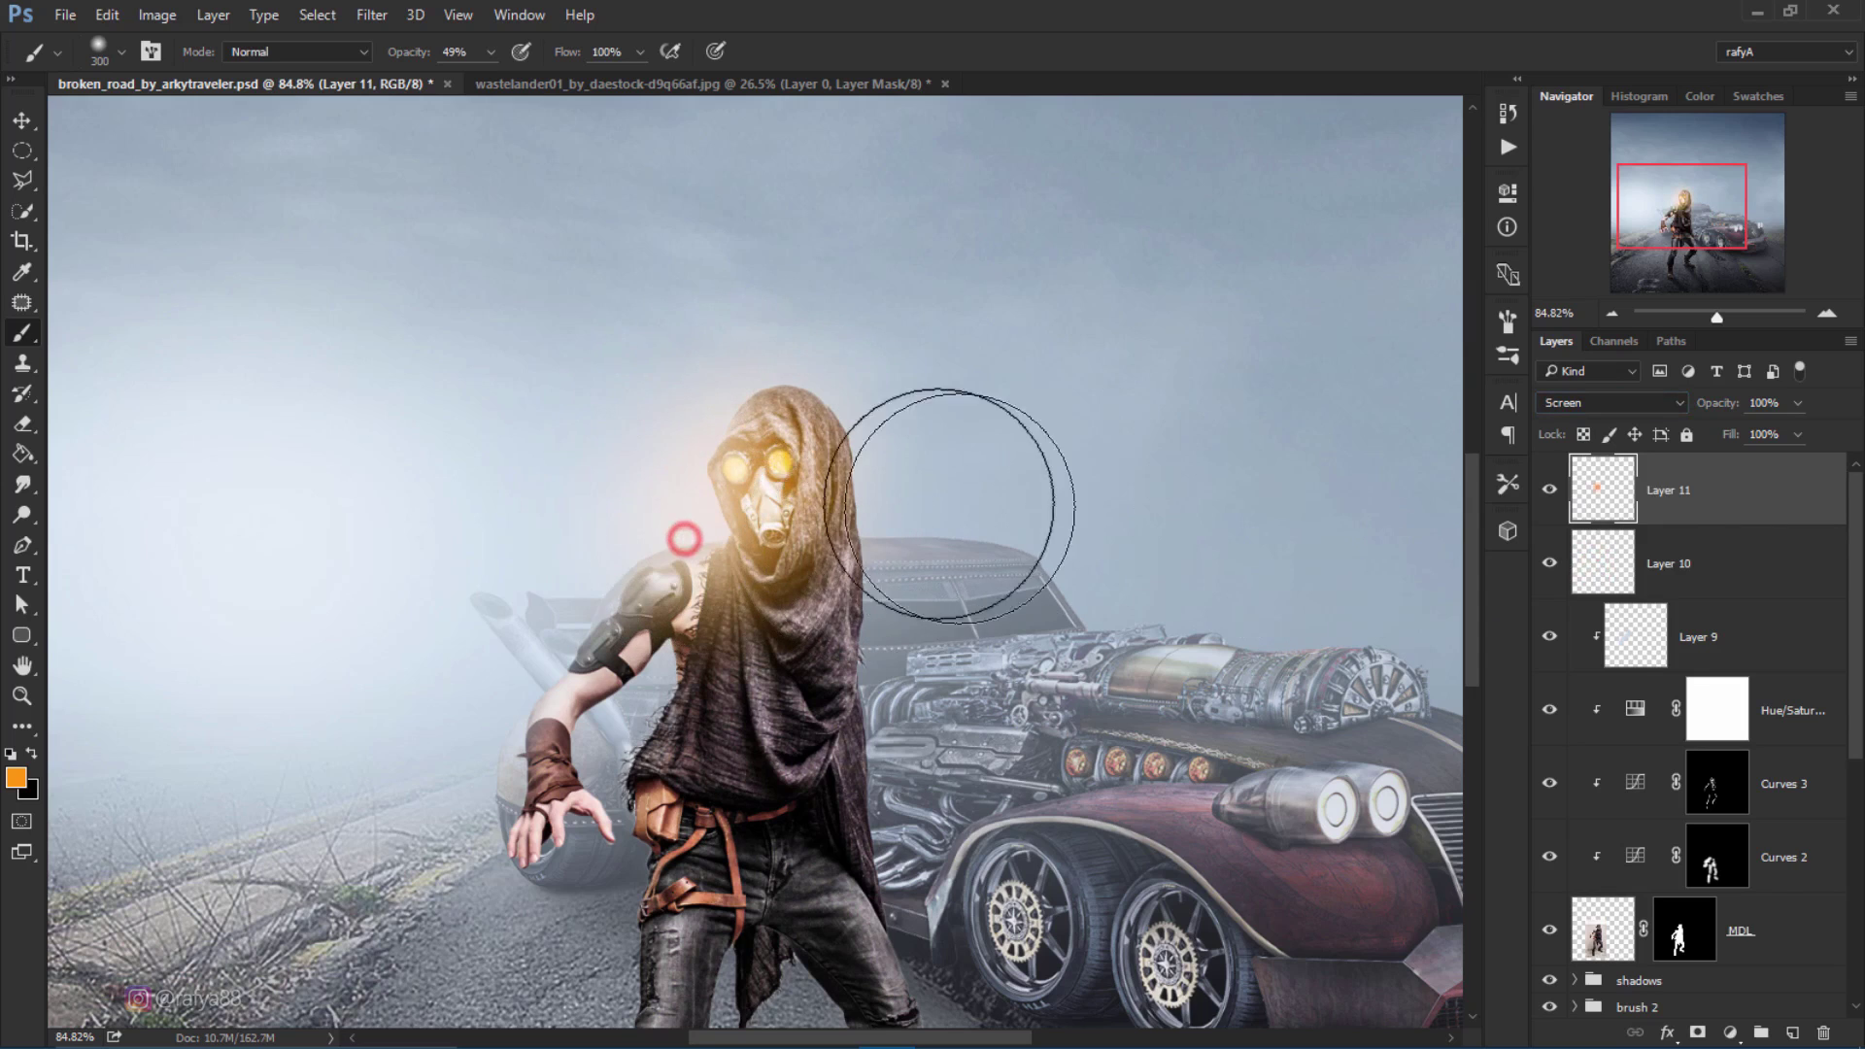
{"action": "left_click_drag", "start_coordinate": [1719, 408], "coordinate": [1708, 410]}
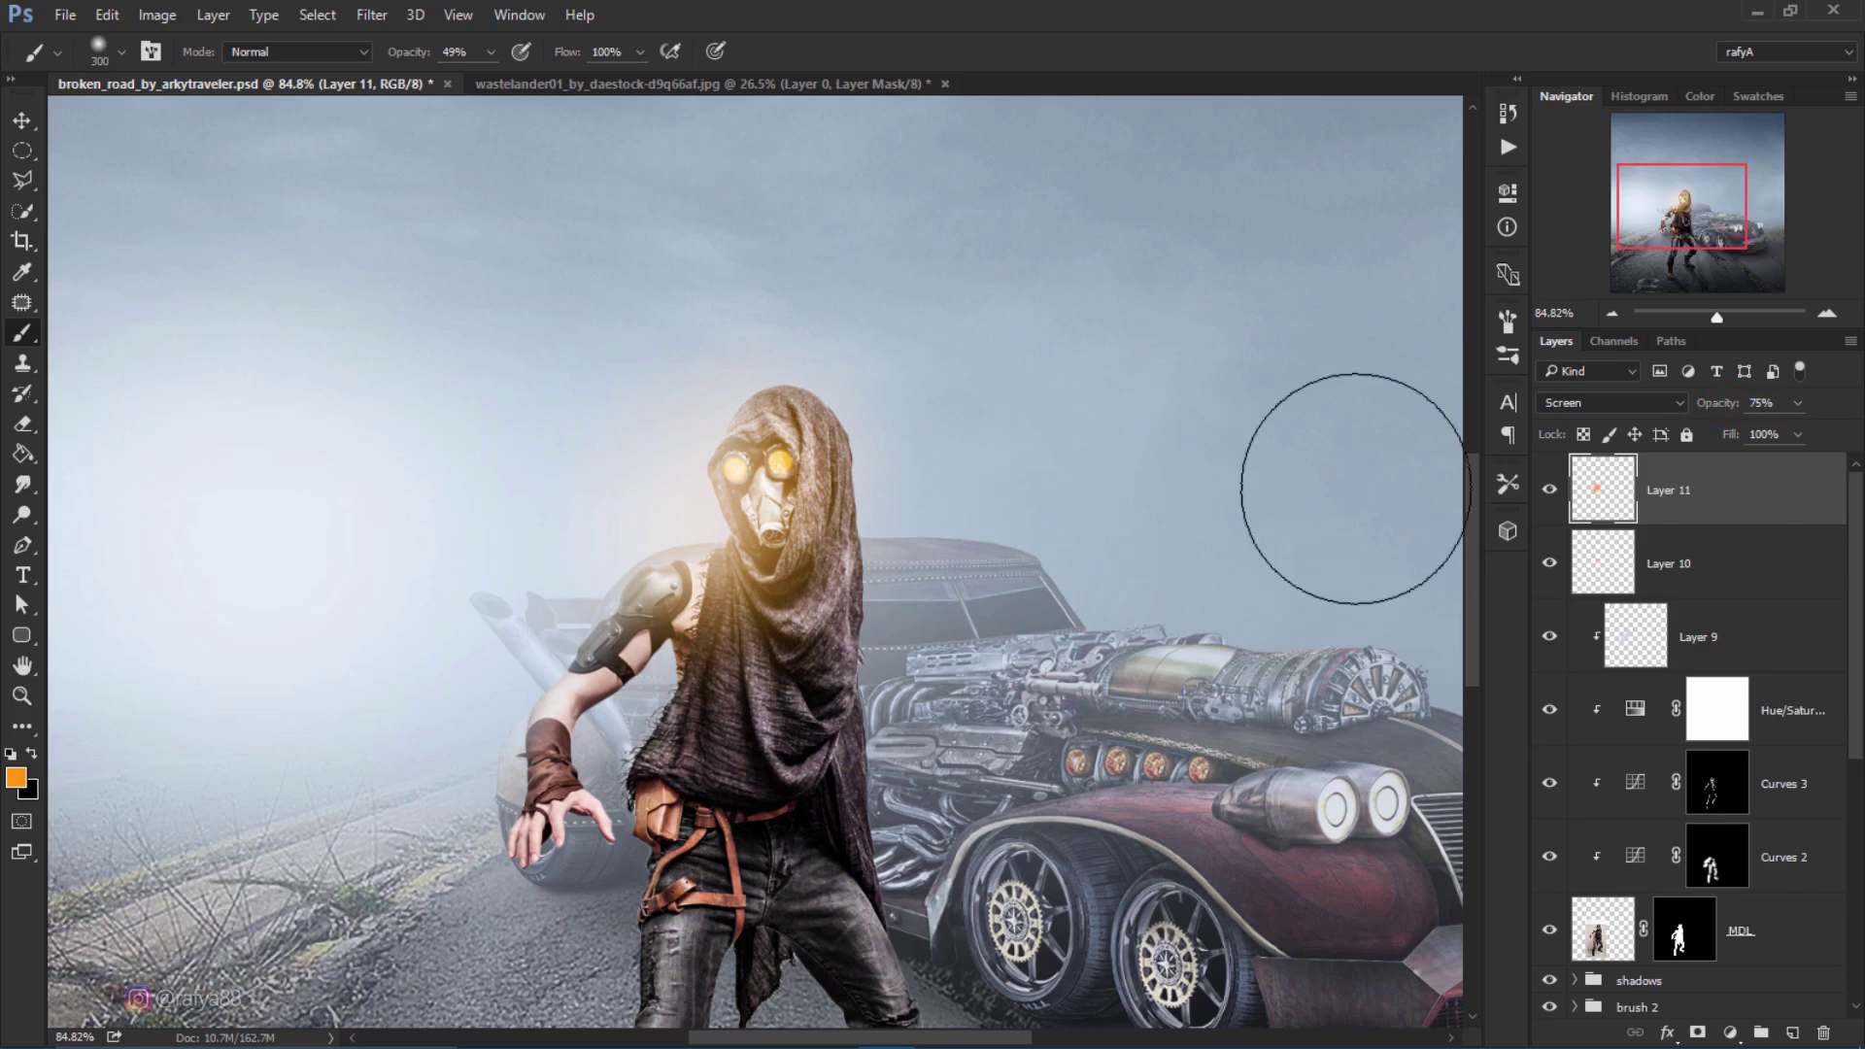
Step: Paint a warm glow on the figure's shoulder with a 600 px brush at 23% opacity
{"action": "scroll", "coordinate": [825, 490], "scroll_direction": "down", "scroll_amount": 5}
{"action": "scroll", "coordinate": [874, 491], "scroll_direction": "up", "scroll_amount": 1}
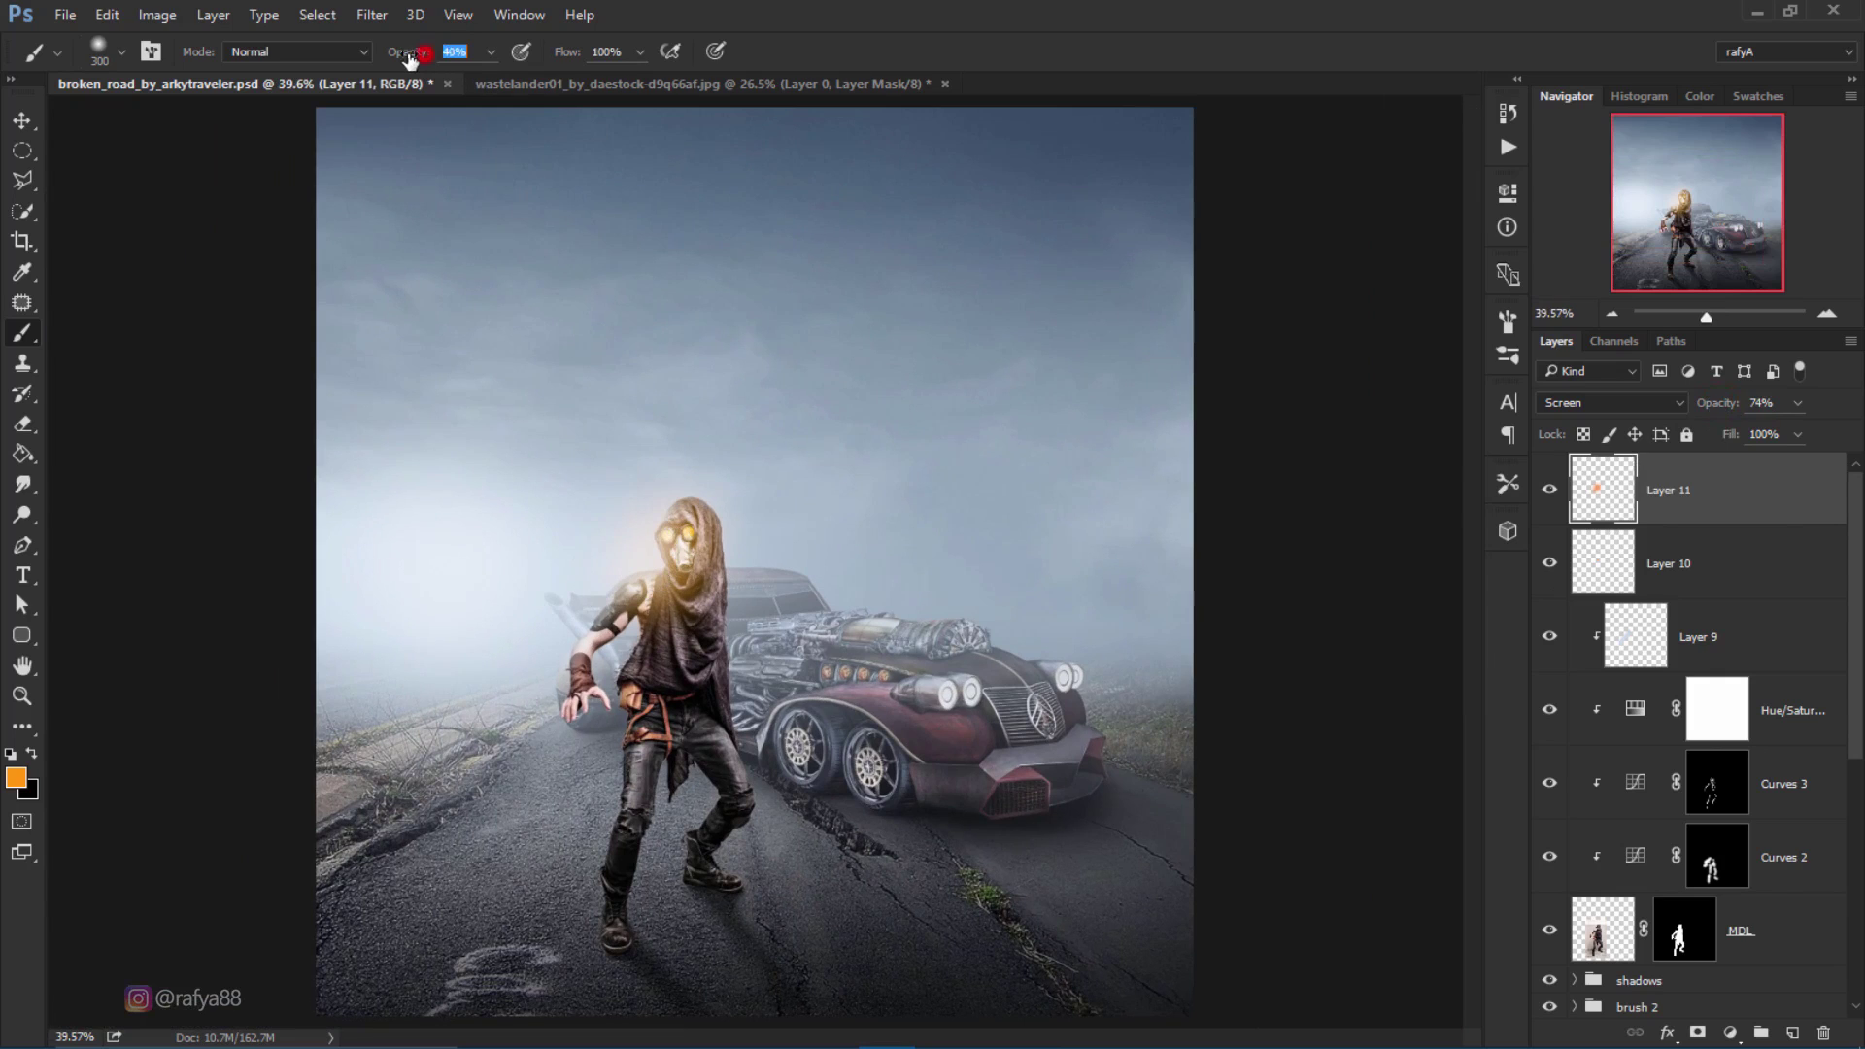
{"action": "type", "text": "23"}
{"action": "key", "text": "bracketright"}
{"action": "key", "text": "bracketright"}
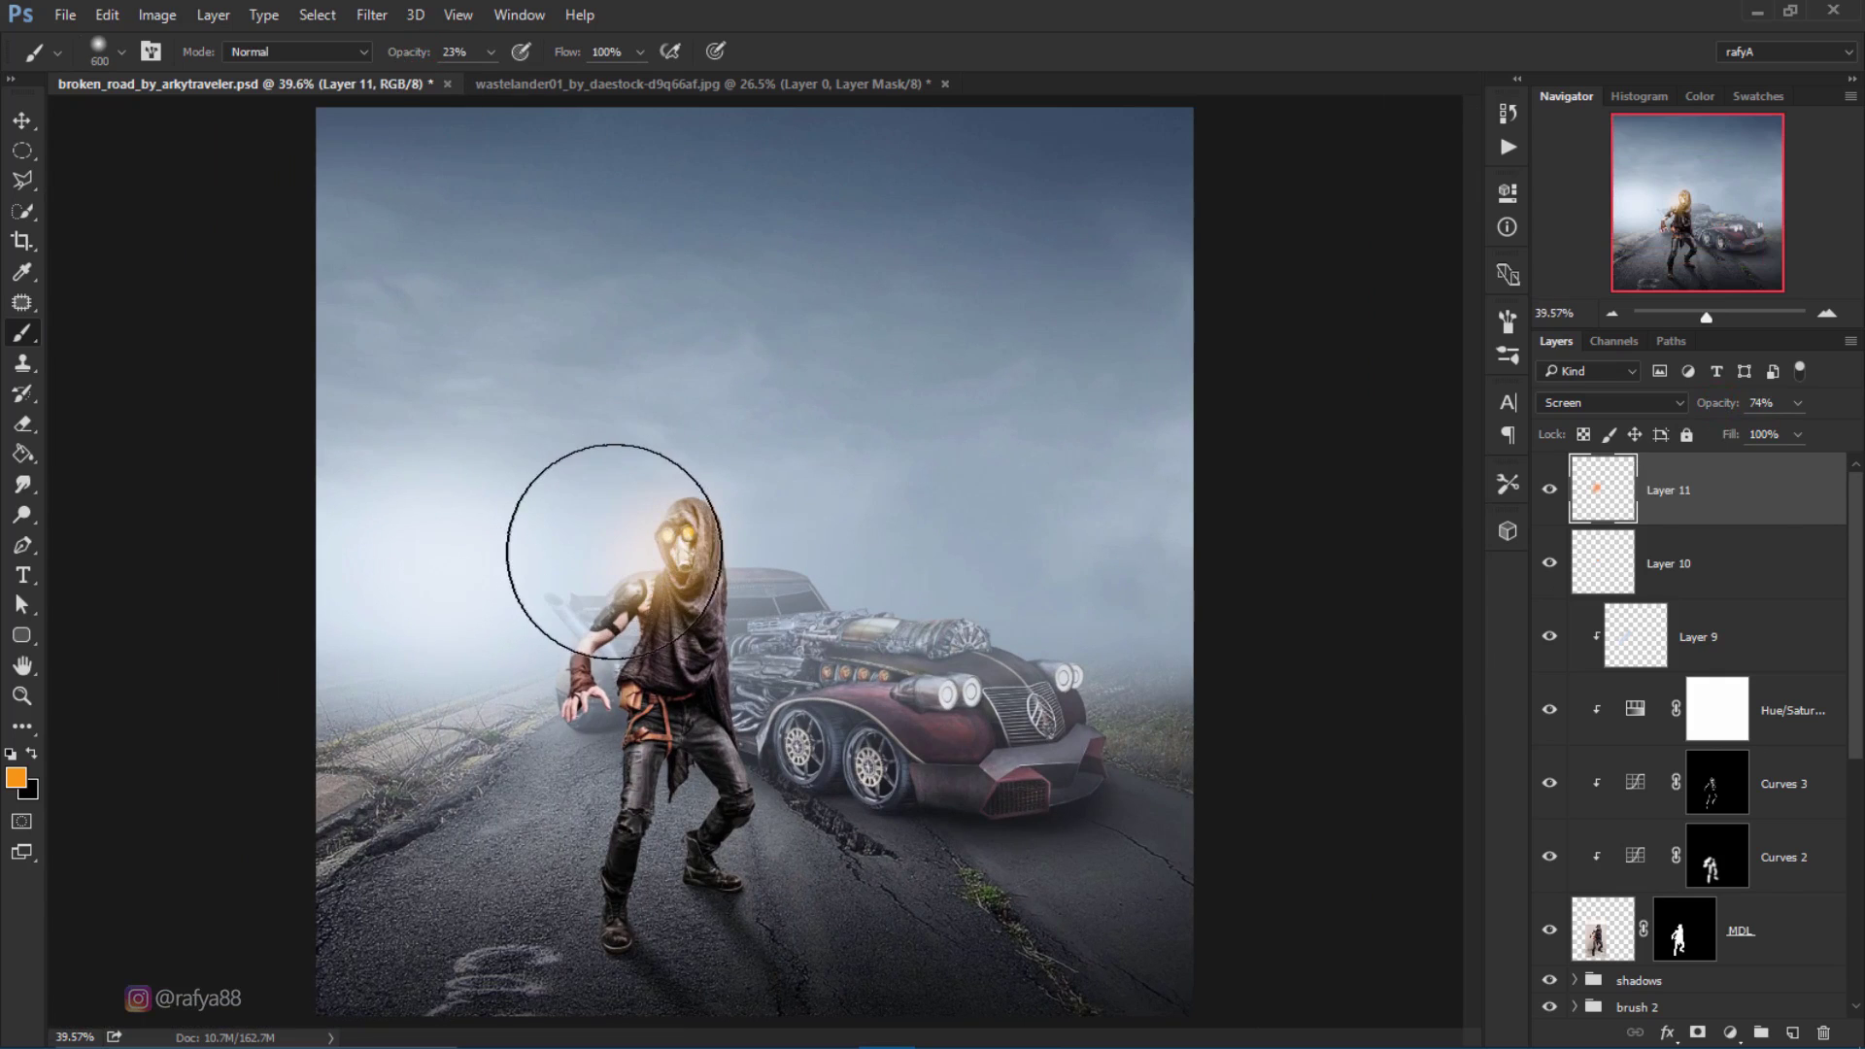
{"action": "key", "text": "bracketright"}
{"action": "left_click_drag", "start_coordinate": [667, 588], "coordinate": [636, 609]}
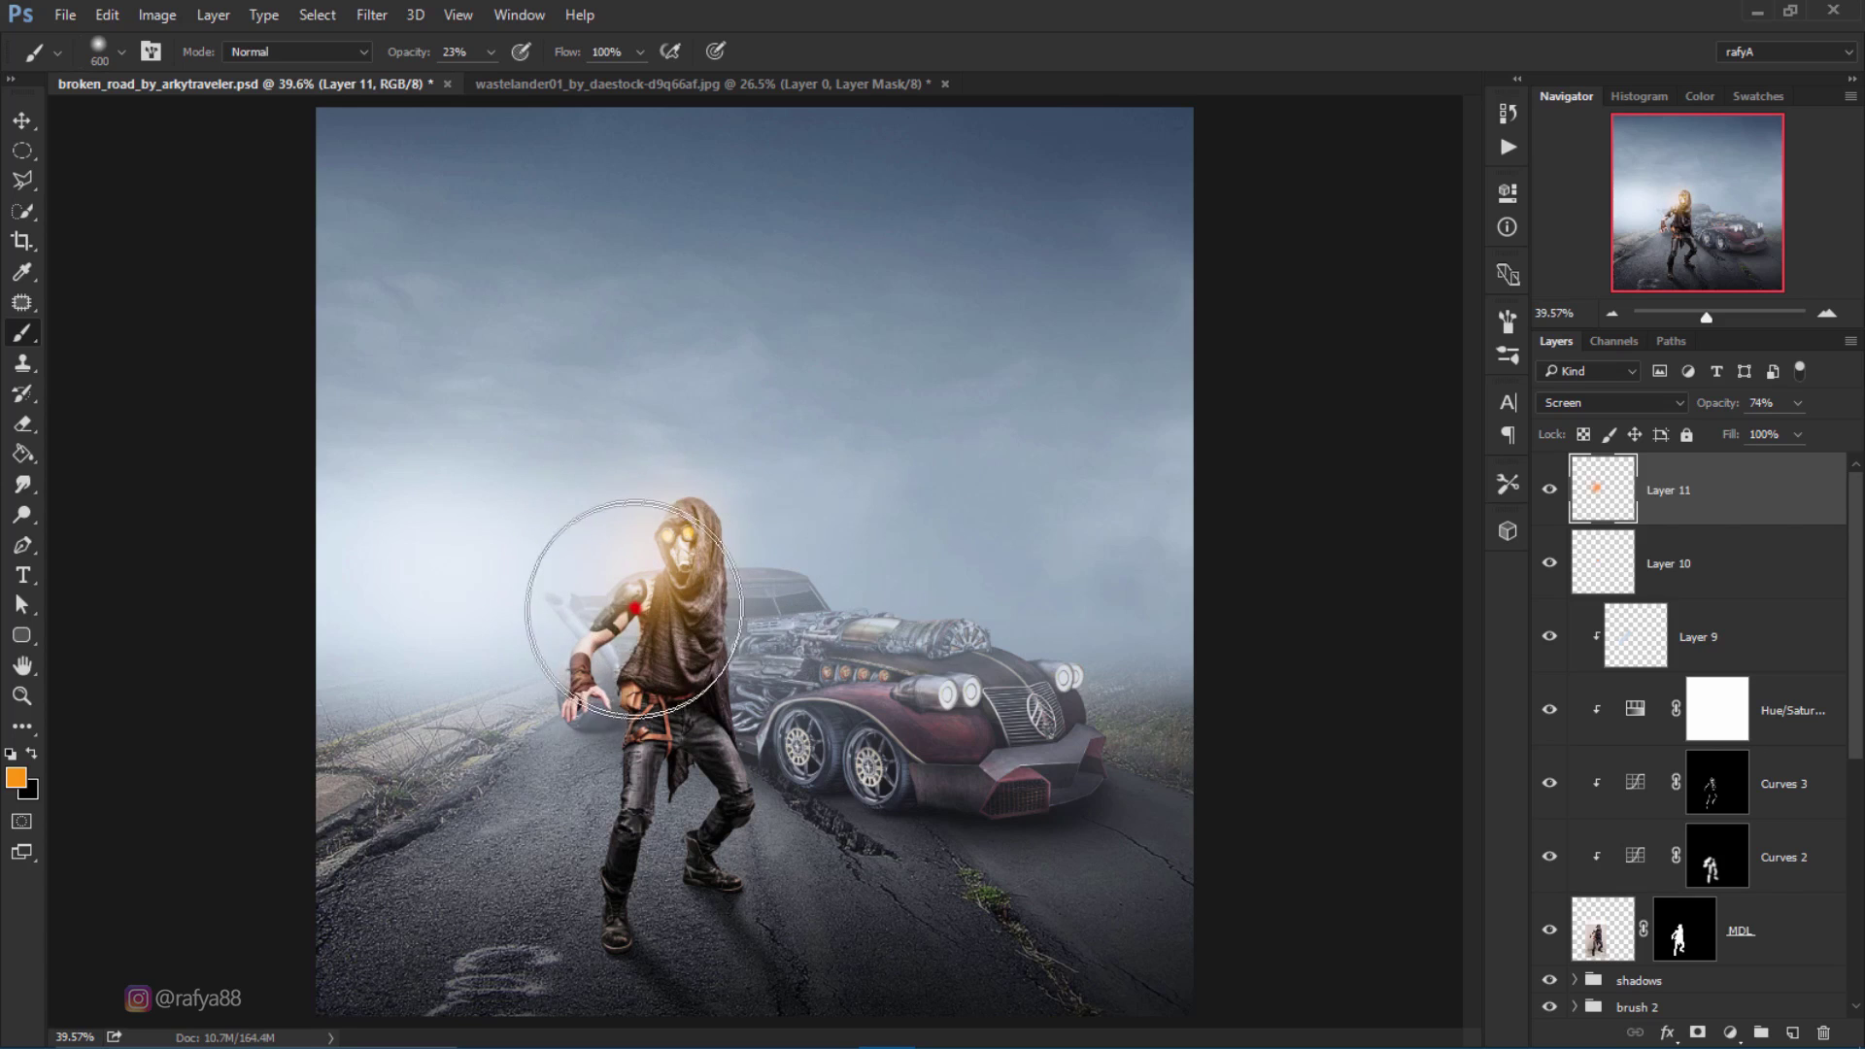
Step: Add a new empty Layer 12 above the orange glow
{"action": "scroll", "coordinate": [750, 396], "scroll_direction": "down", "scroll_amount": 2}
{"action": "scroll", "coordinate": [750, 395], "scroll_direction": "down", "scroll_amount": 2}
{"action": "scroll", "coordinate": [771, 395], "scroll_direction": "down", "scroll_amount": 2}
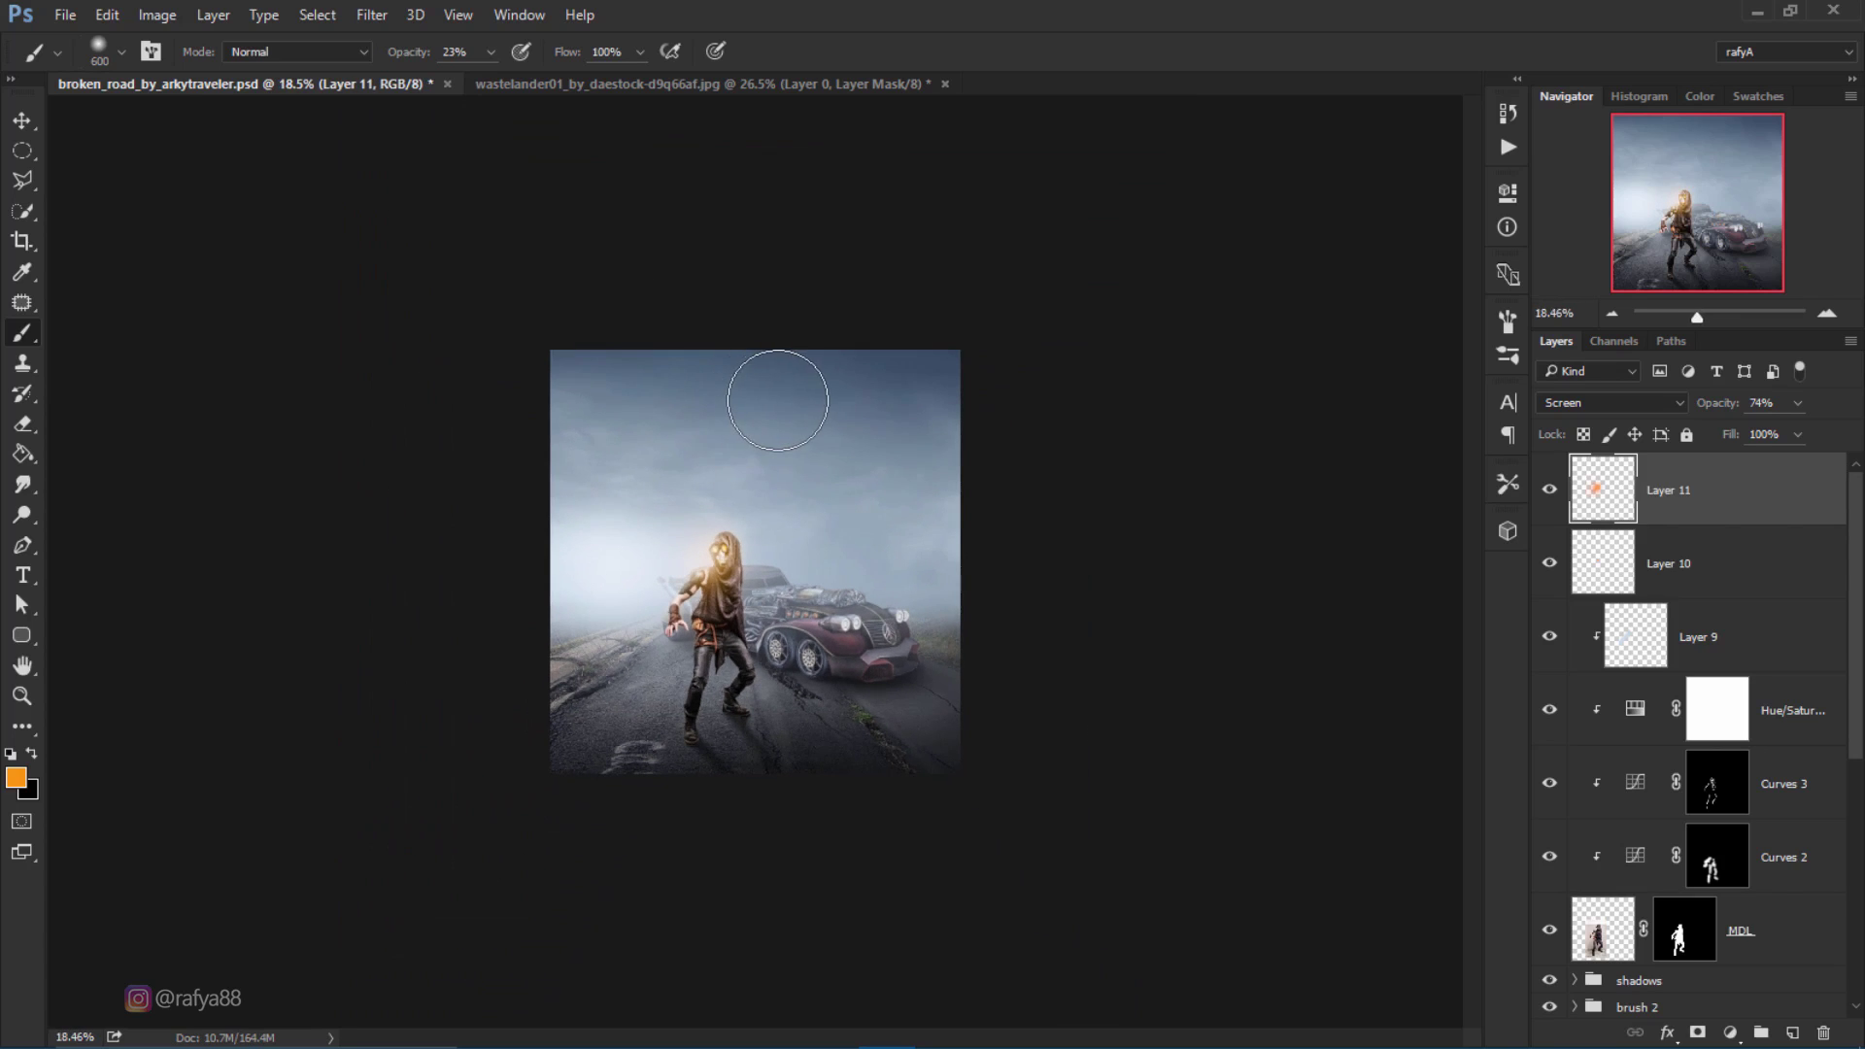
{"action": "scroll", "coordinate": [780, 406], "scroll_direction": "up", "scroll_amount": 1}
{"action": "scroll", "coordinate": [790, 450], "scroll_direction": "up", "scroll_amount": 2}
{"action": "scroll", "coordinate": [820, 500], "scroll_direction": "up", "scroll_amount": 2}
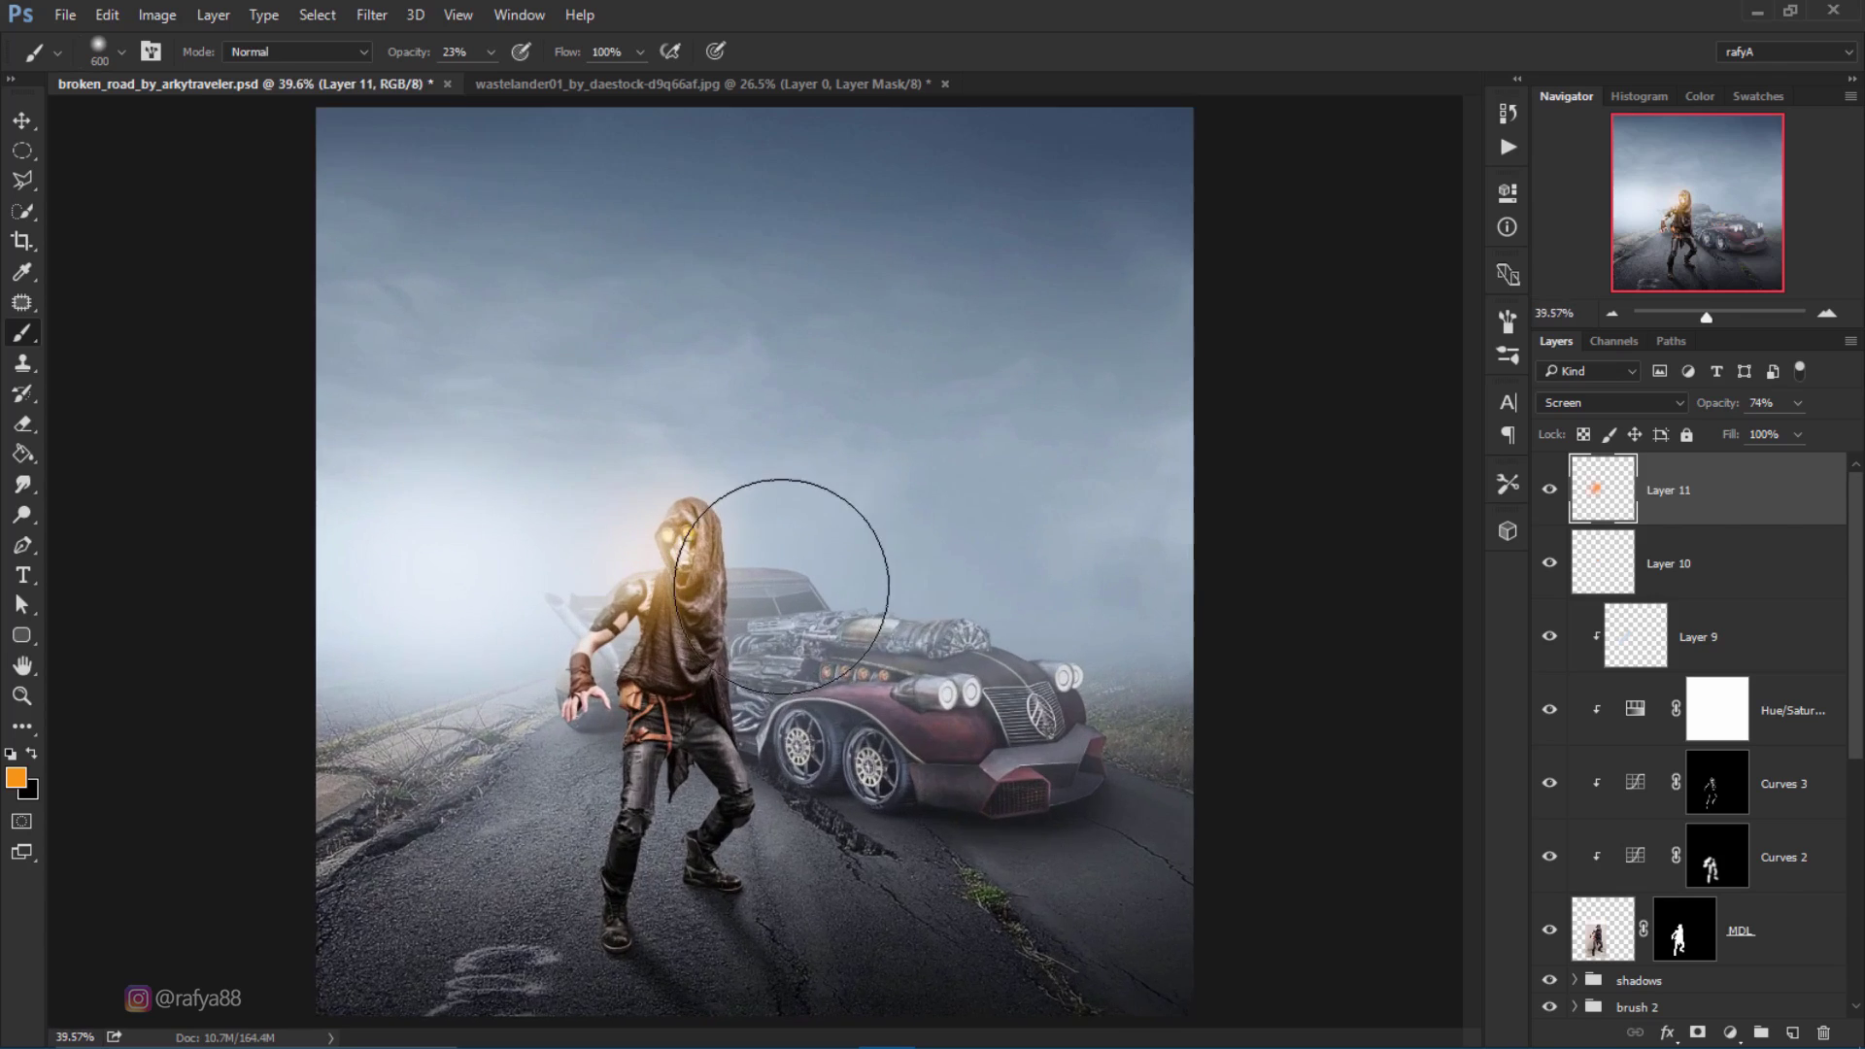
{"action": "scroll", "coordinate": [790, 492], "scroll_direction": "up", "scroll_amount": 2}
{"action": "scroll", "coordinate": [923, 693], "scroll_direction": "up", "scroll_amount": 1}
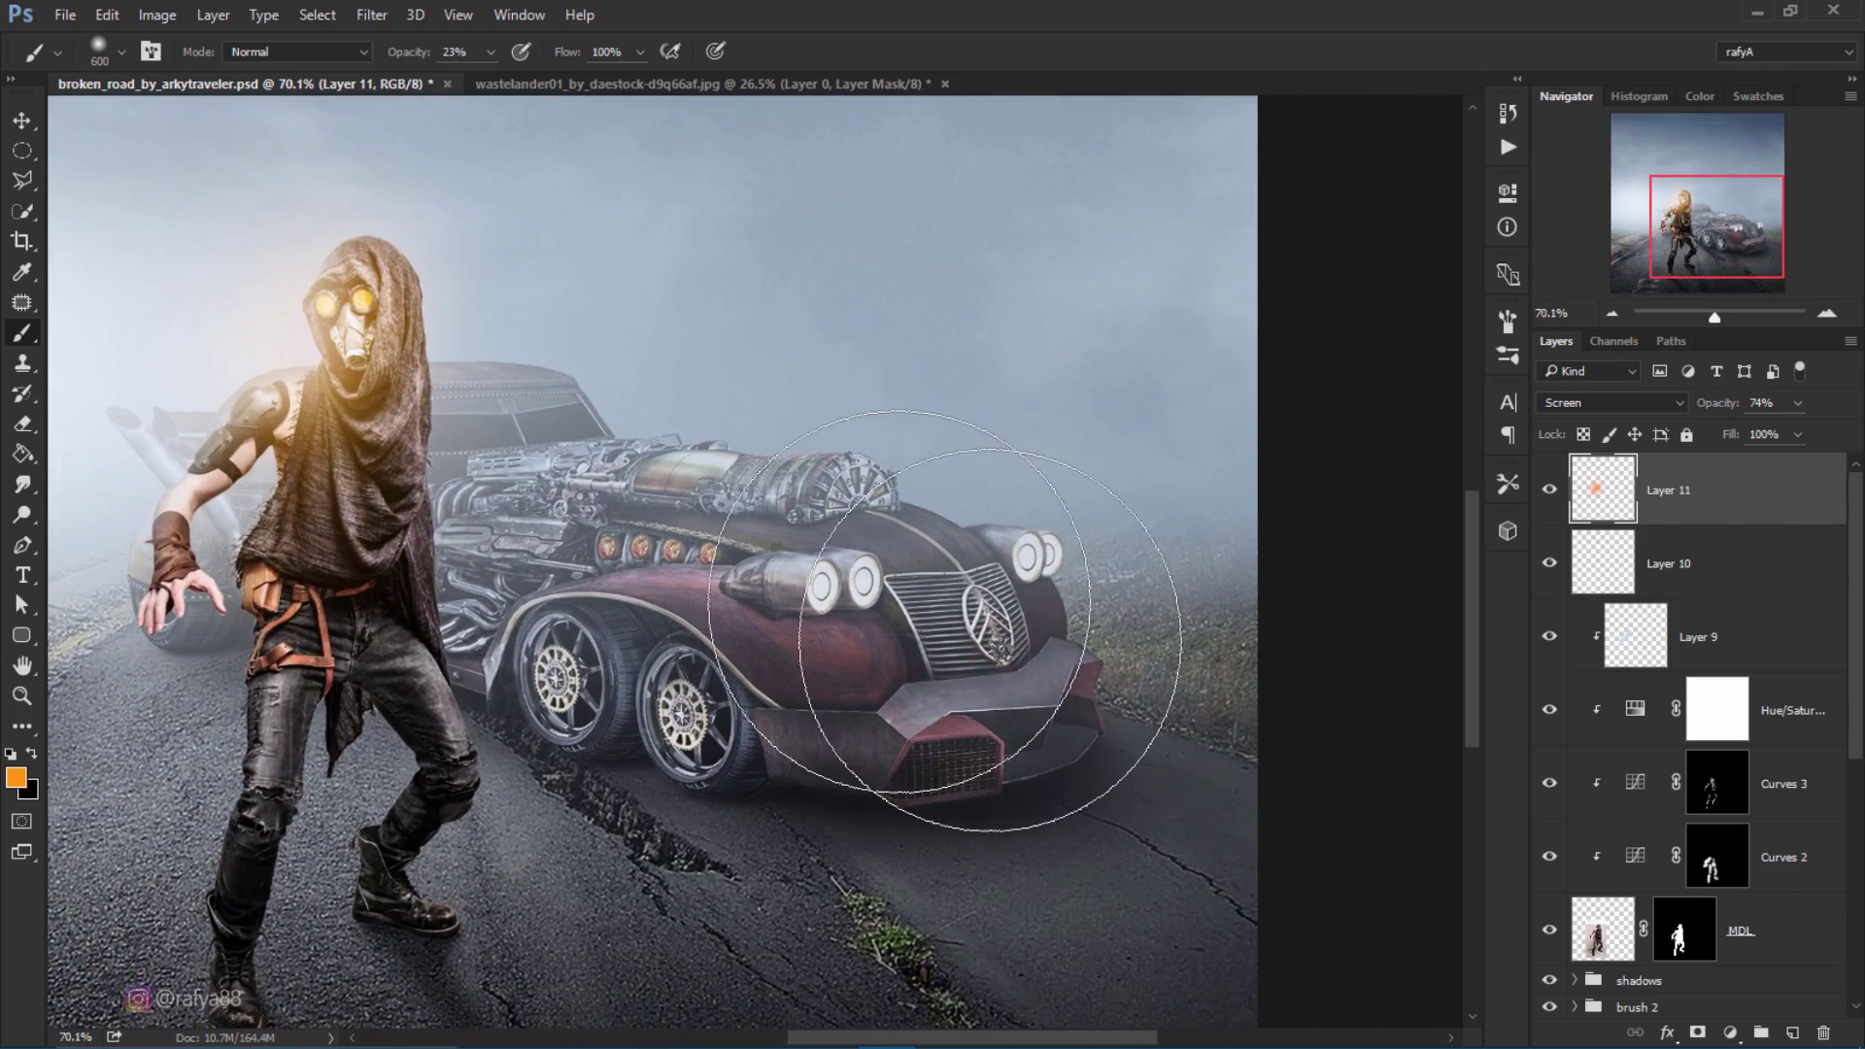
{"action": "left_click", "coordinate": [1796, 1028]}
Step: Set the foreground painting colour to cyan in the Color Picker
{"action": "scroll", "coordinate": [853, 541], "scroll_direction": "up", "scroll_amount": 1}
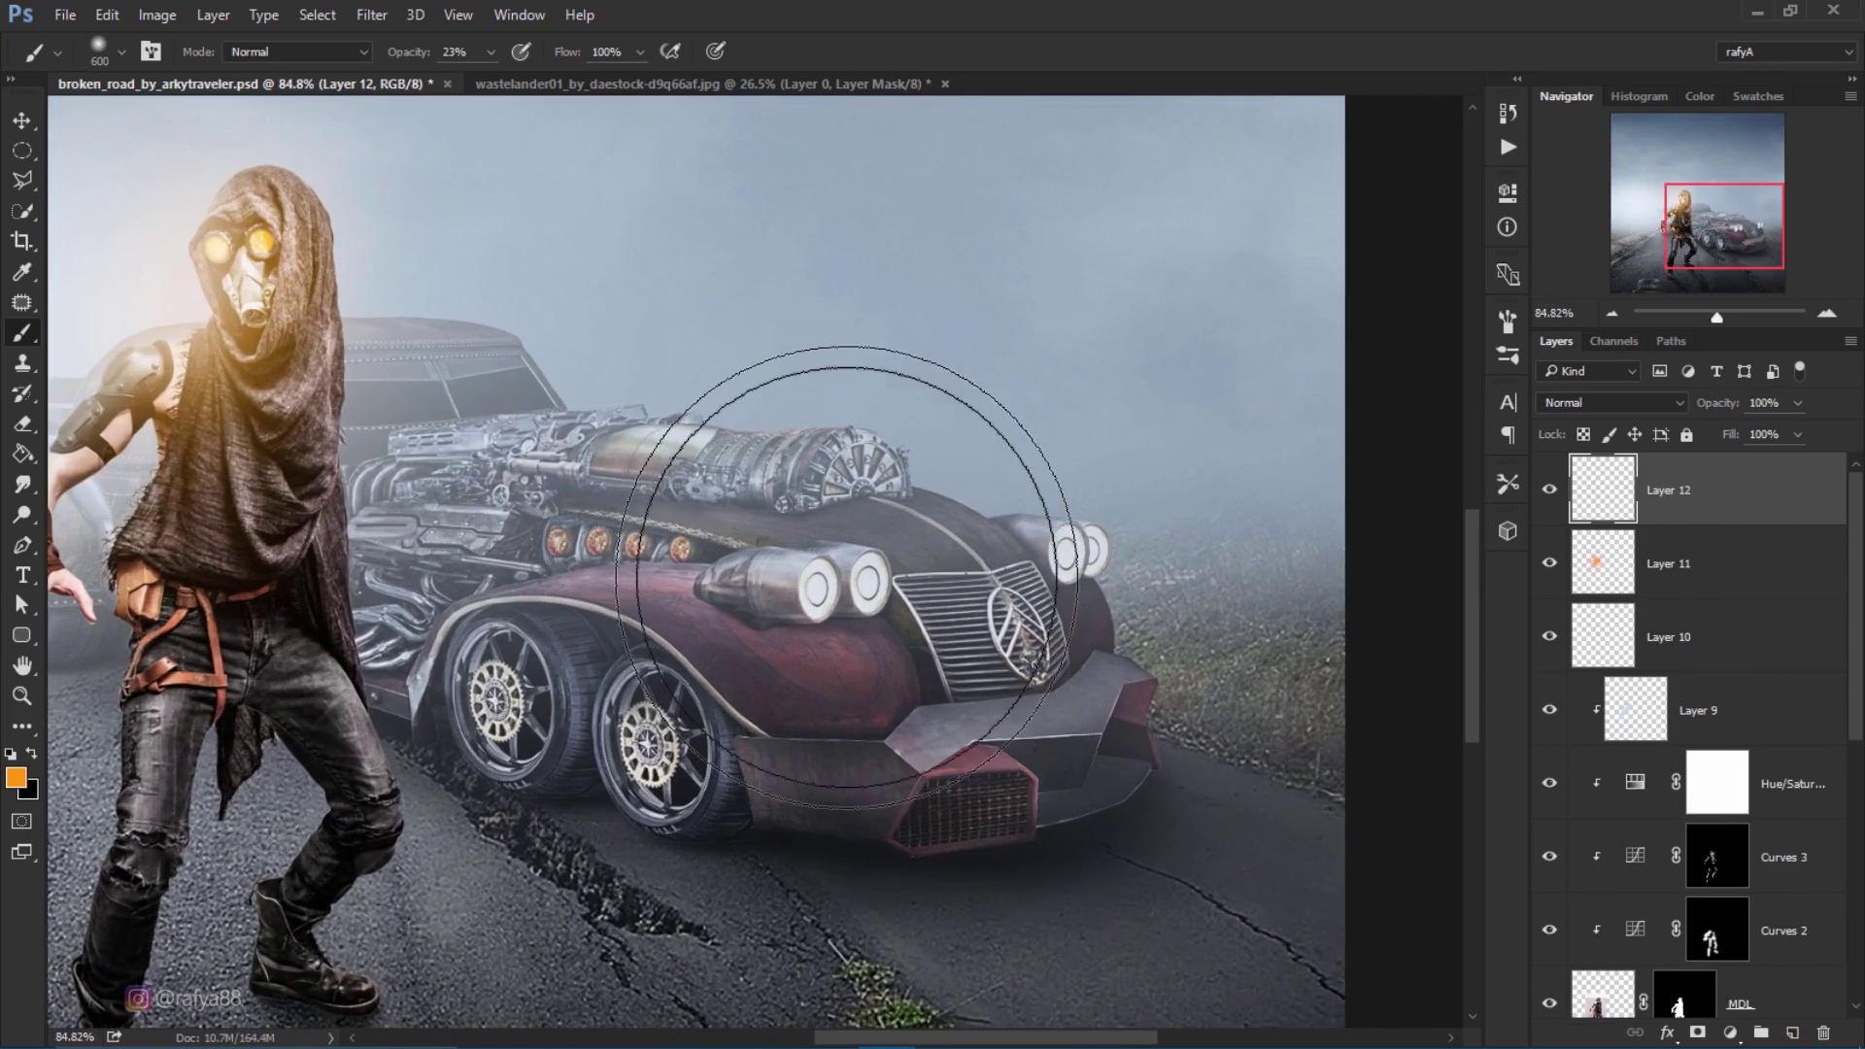
{"action": "left_click", "coordinate": [15, 777]}
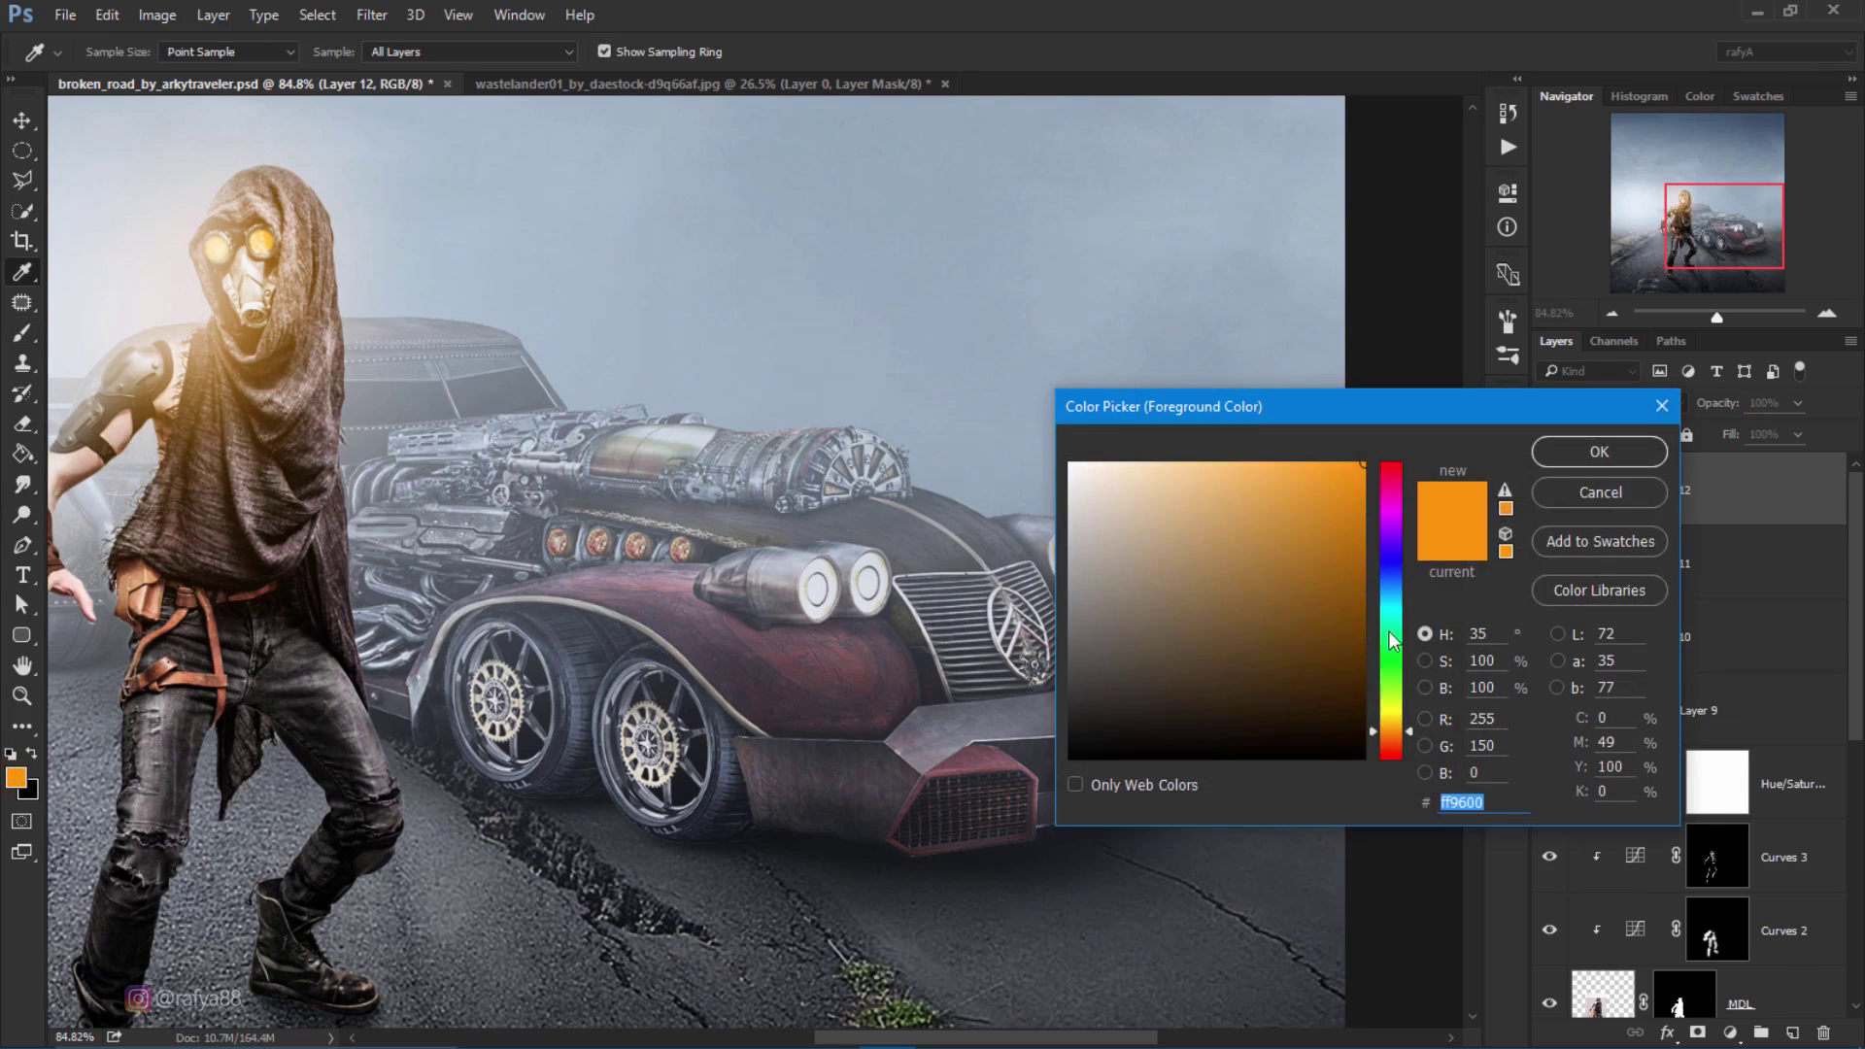
{"action": "left_click", "coordinate": [1392, 598]}
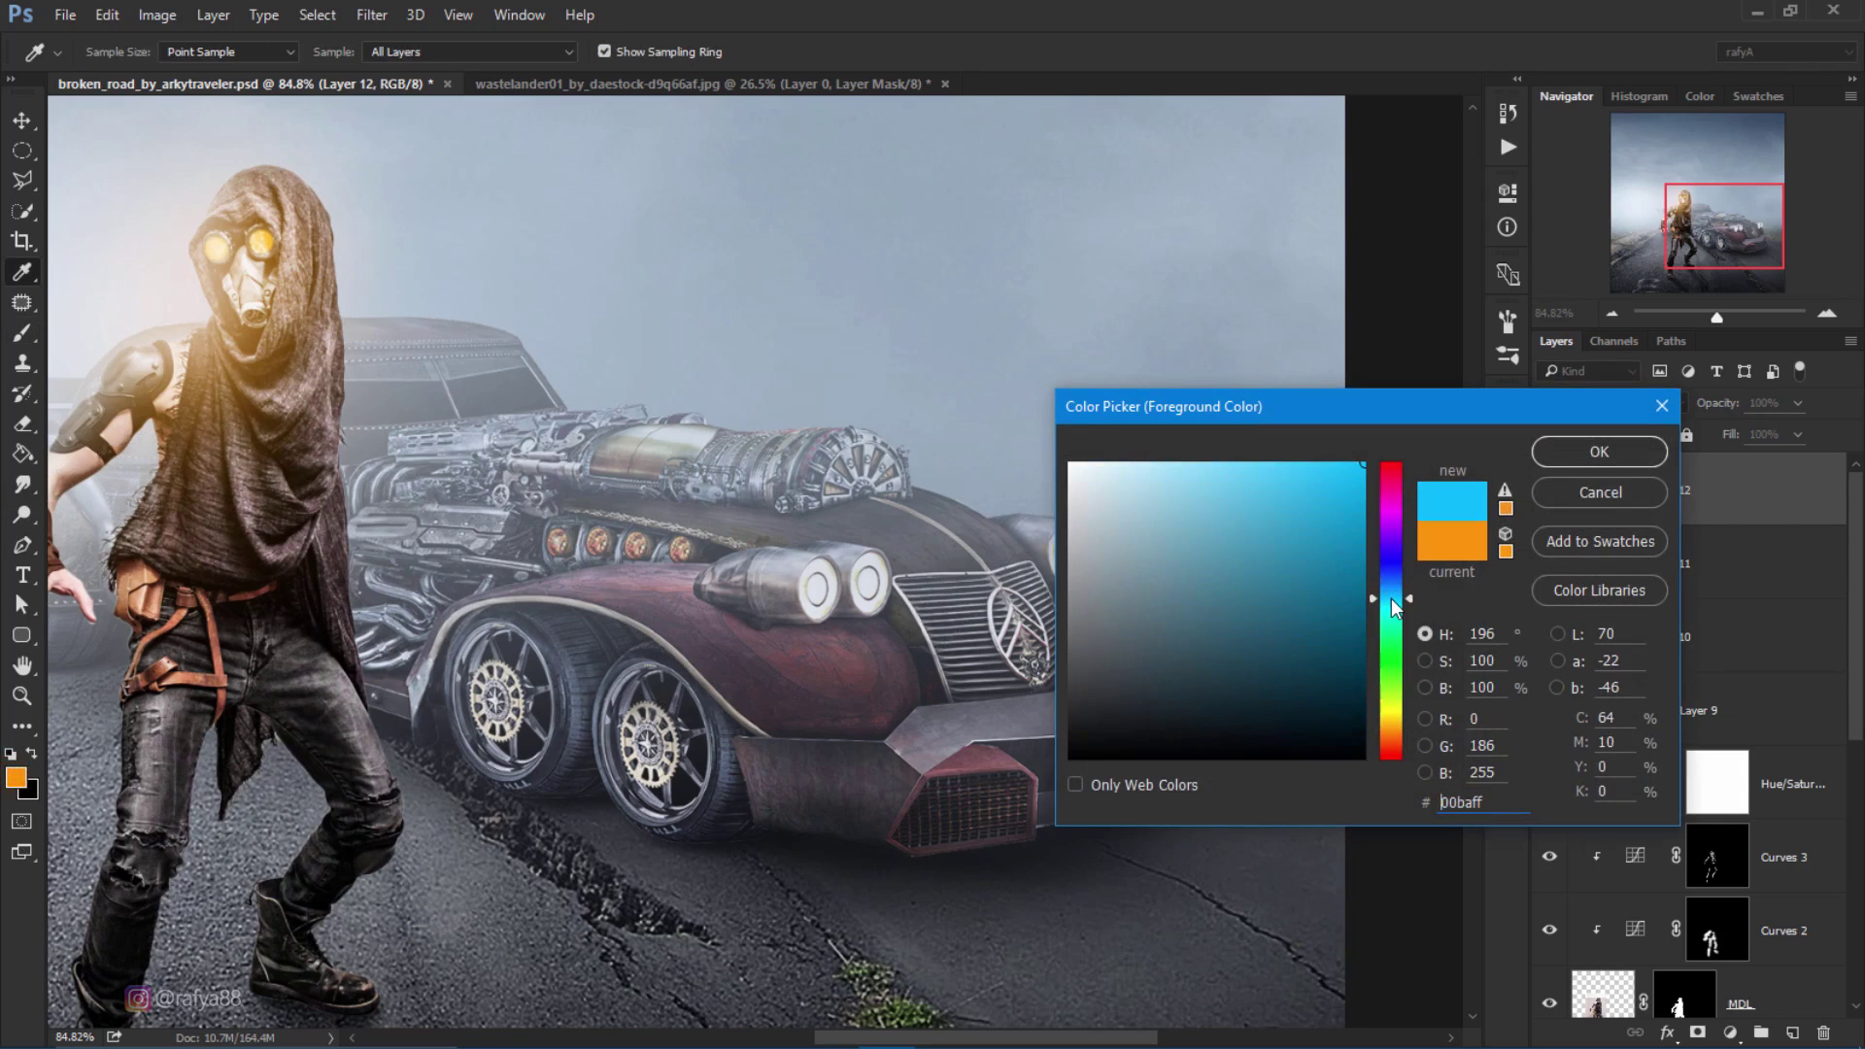
{"action": "left_click", "coordinate": [1574, 457]}
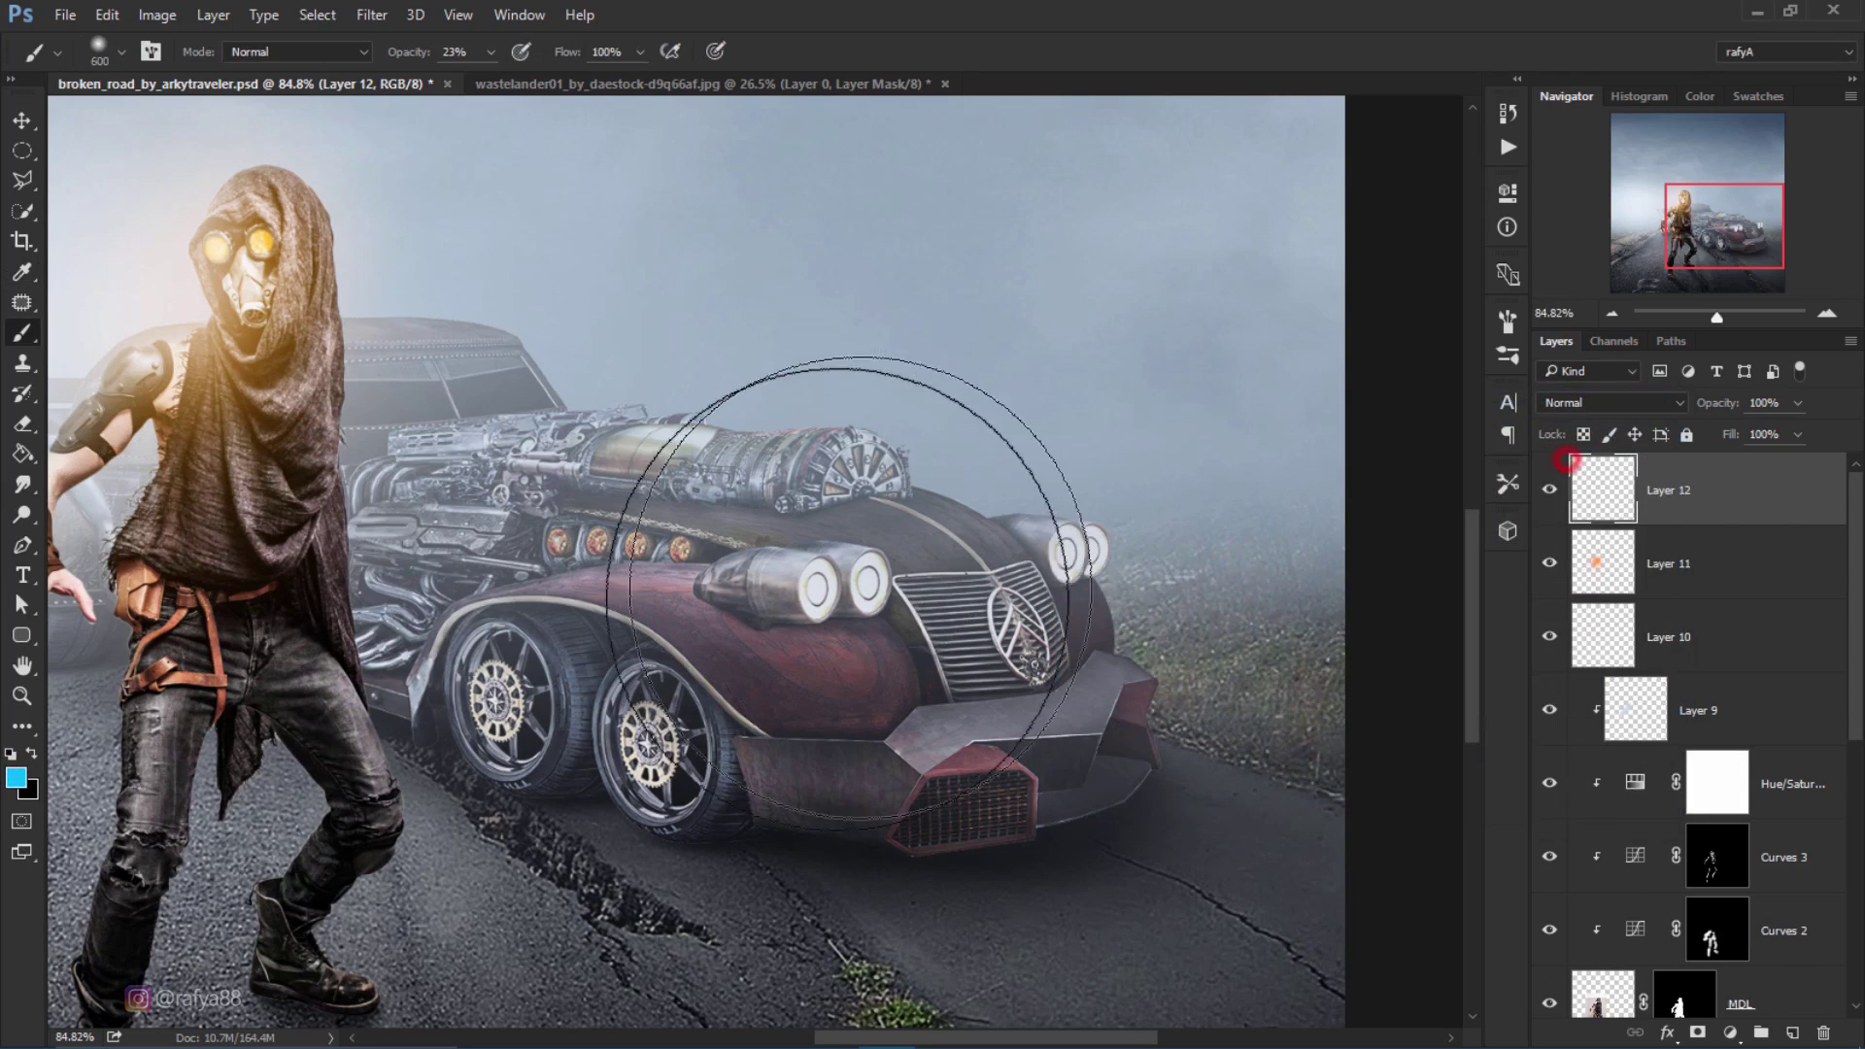
Step: Paint bright cyan onto the car's front headlights on Layer 12 with a small soft brush (about 90)
{"action": "key", "text": "bracketleft"}
{"action": "key", "text": "bracketleft"}
{"action": "key", "text": "bracketleft"}
{"action": "key", "text": "bracketleft"}
{"action": "key", "text": "bracketleft"}
{"action": "key", "text": "bracketleft"}
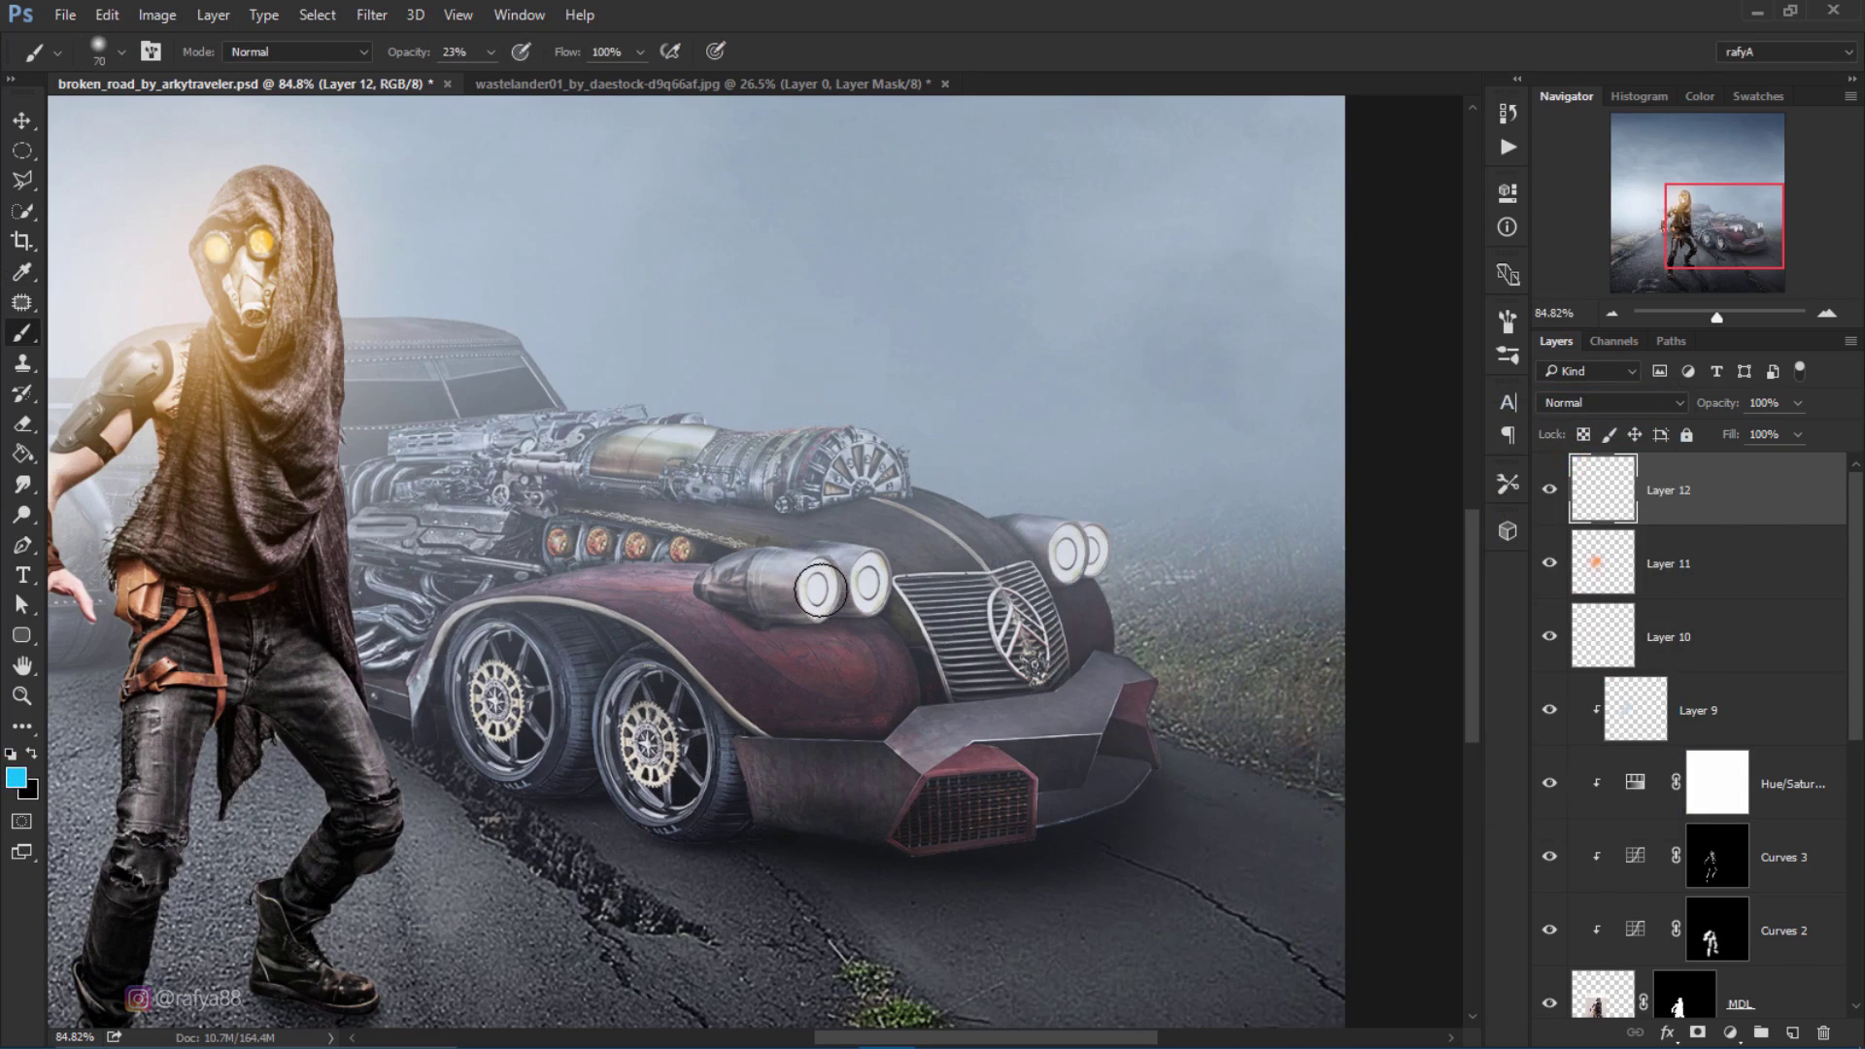
{"action": "key", "text": "bracketright"}
{"action": "key", "text": "bracketright"}
{"action": "left_click", "coordinate": [819, 589]}
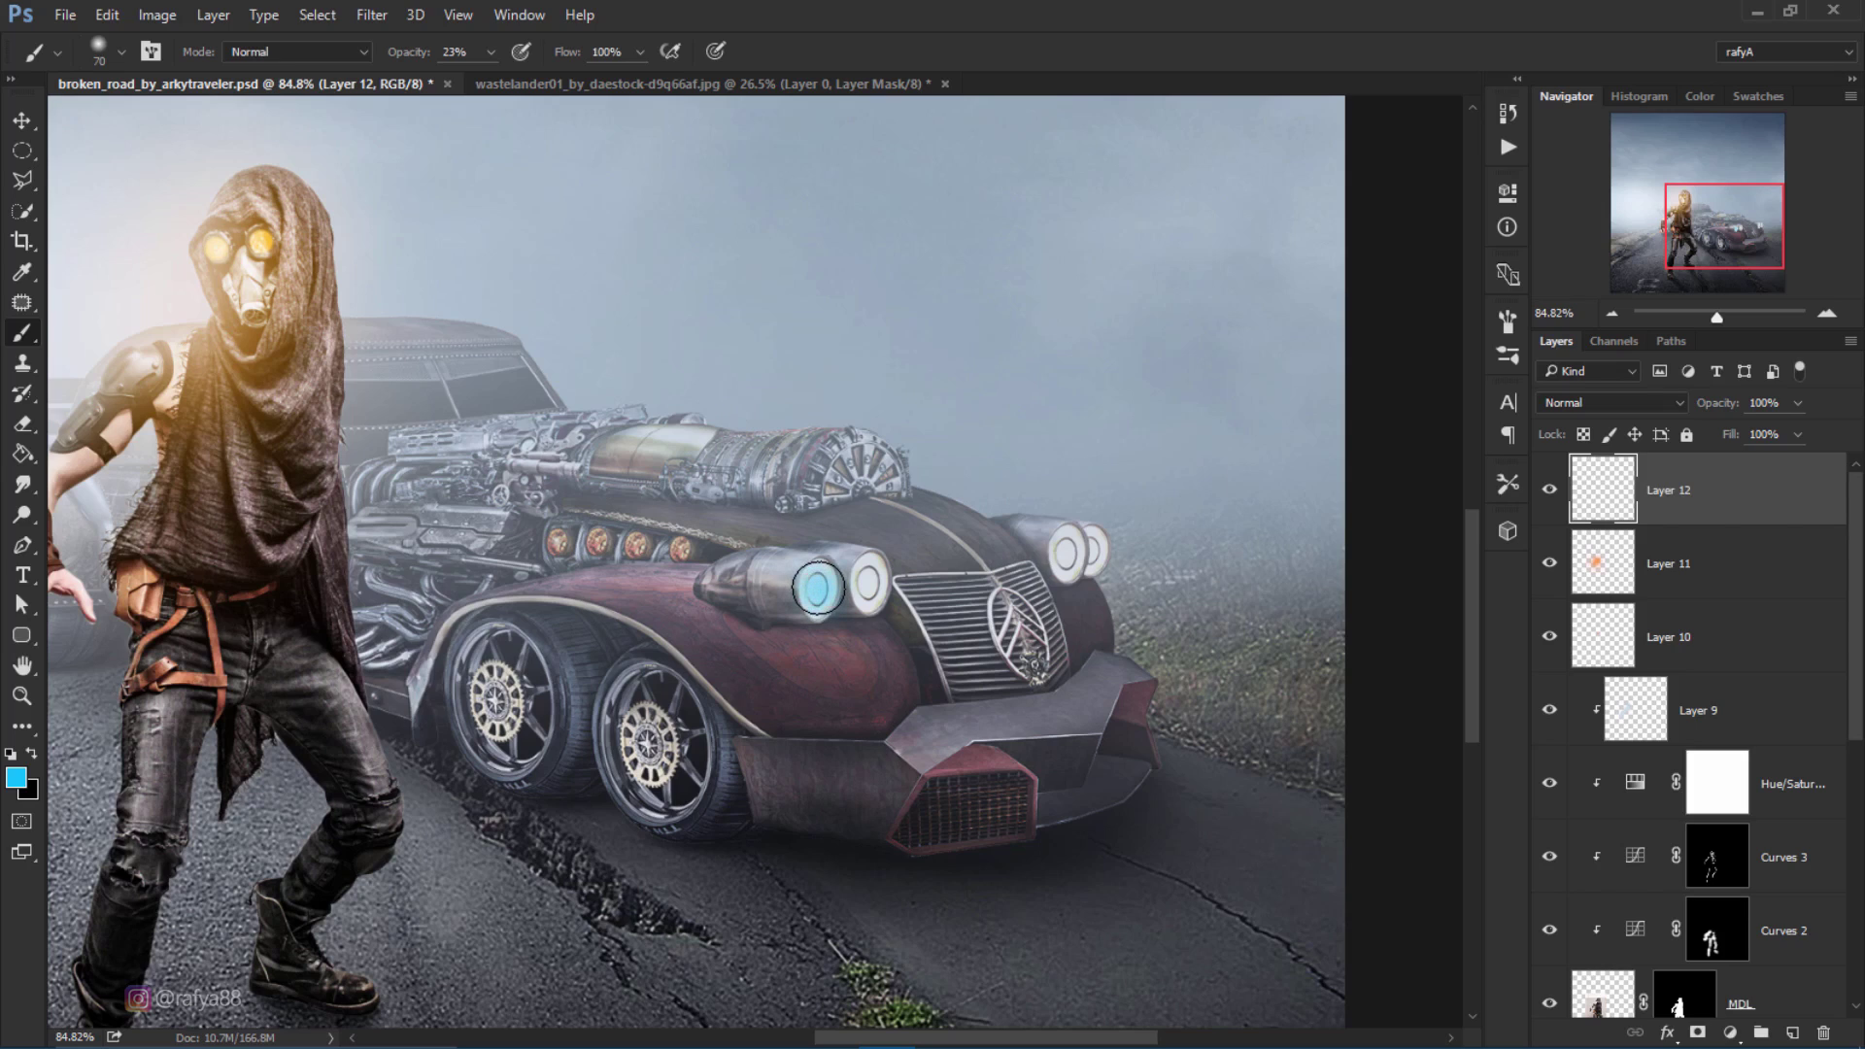
{"action": "left_click", "coordinate": [819, 589]}
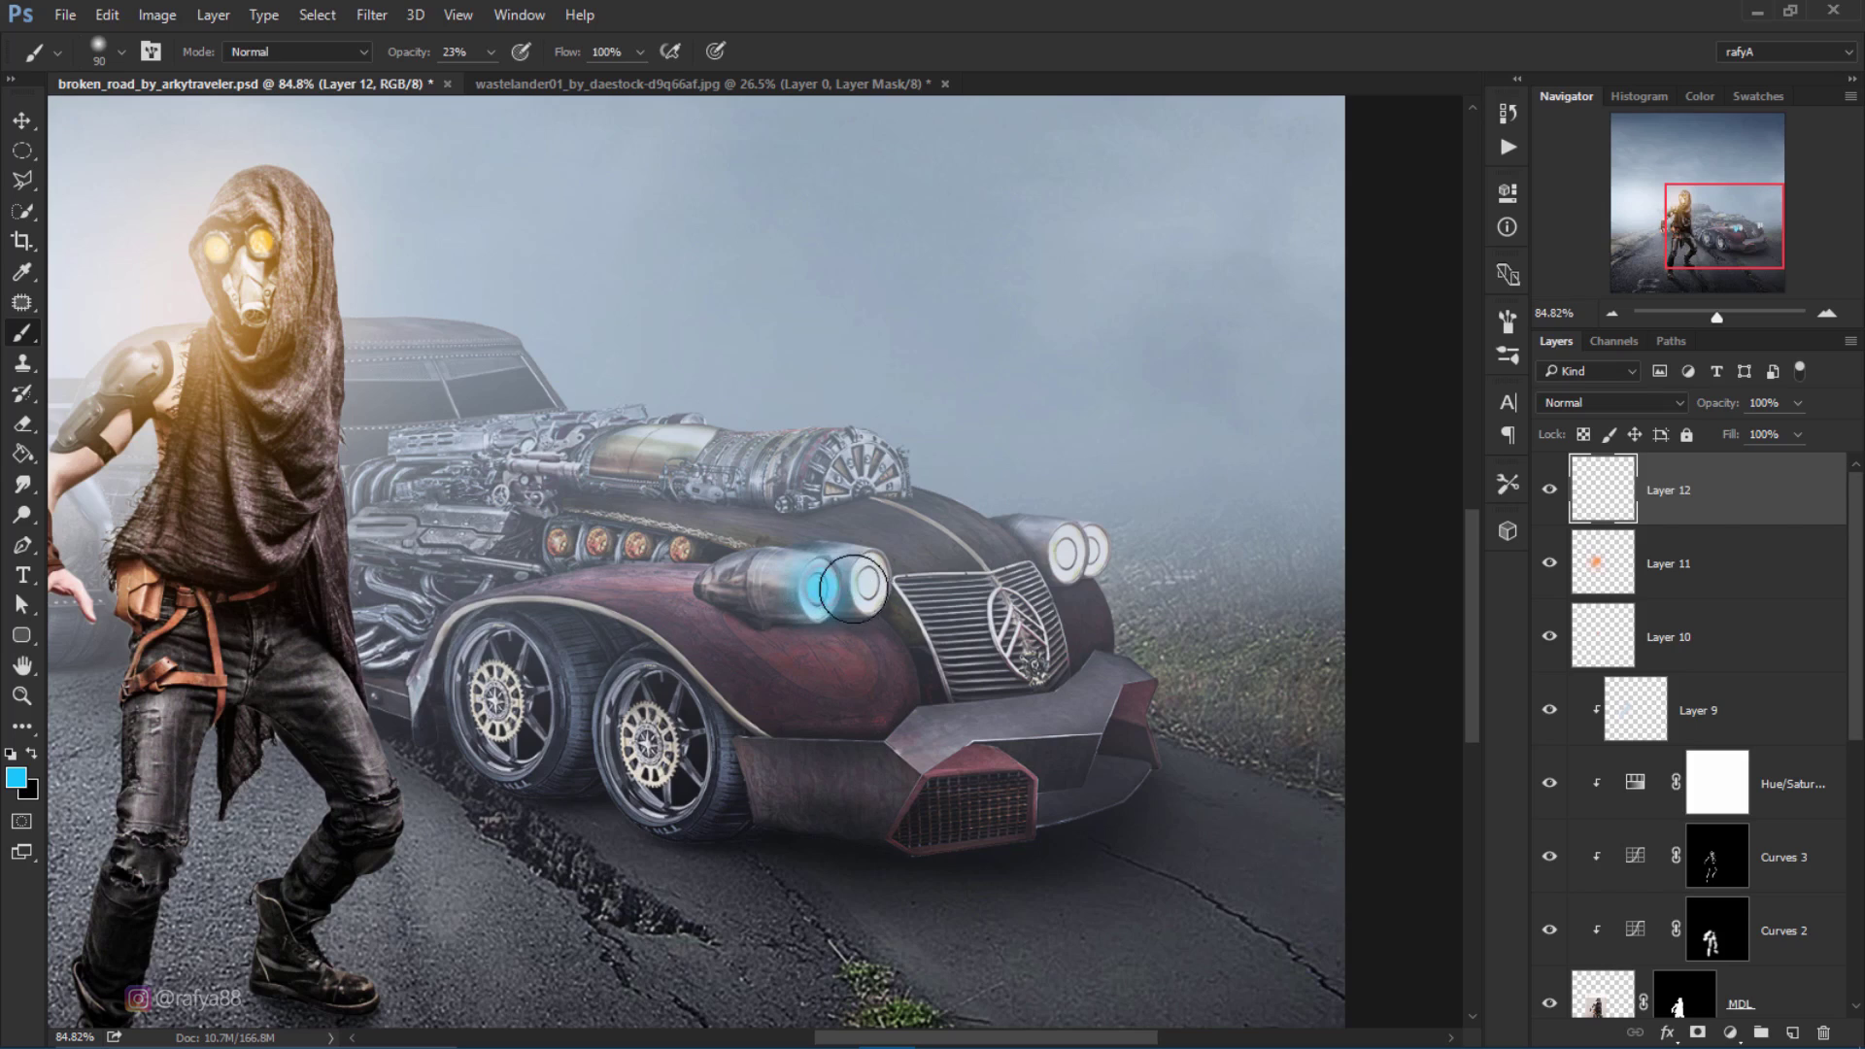
{"action": "left_click", "coordinate": [866, 581]}
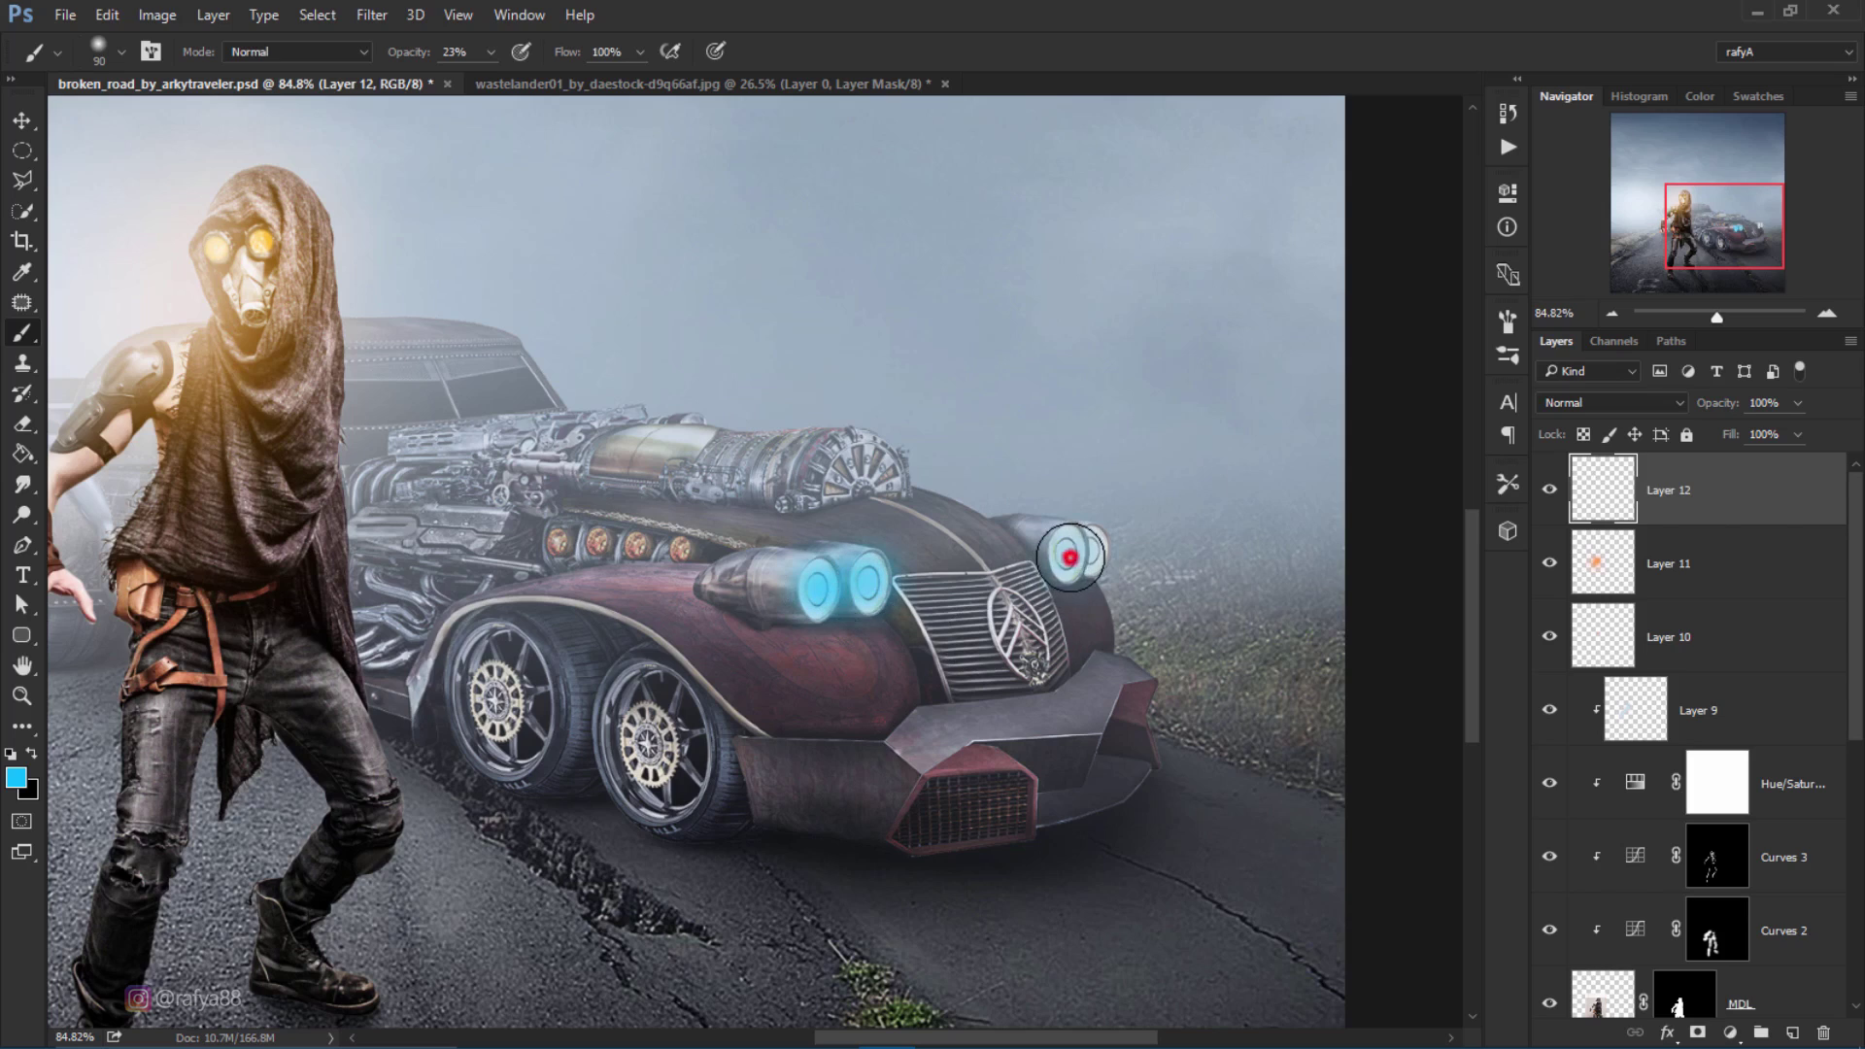
{"action": "left_click", "coordinate": [1069, 556]}
{"action": "left_click", "coordinate": [1069, 555]}
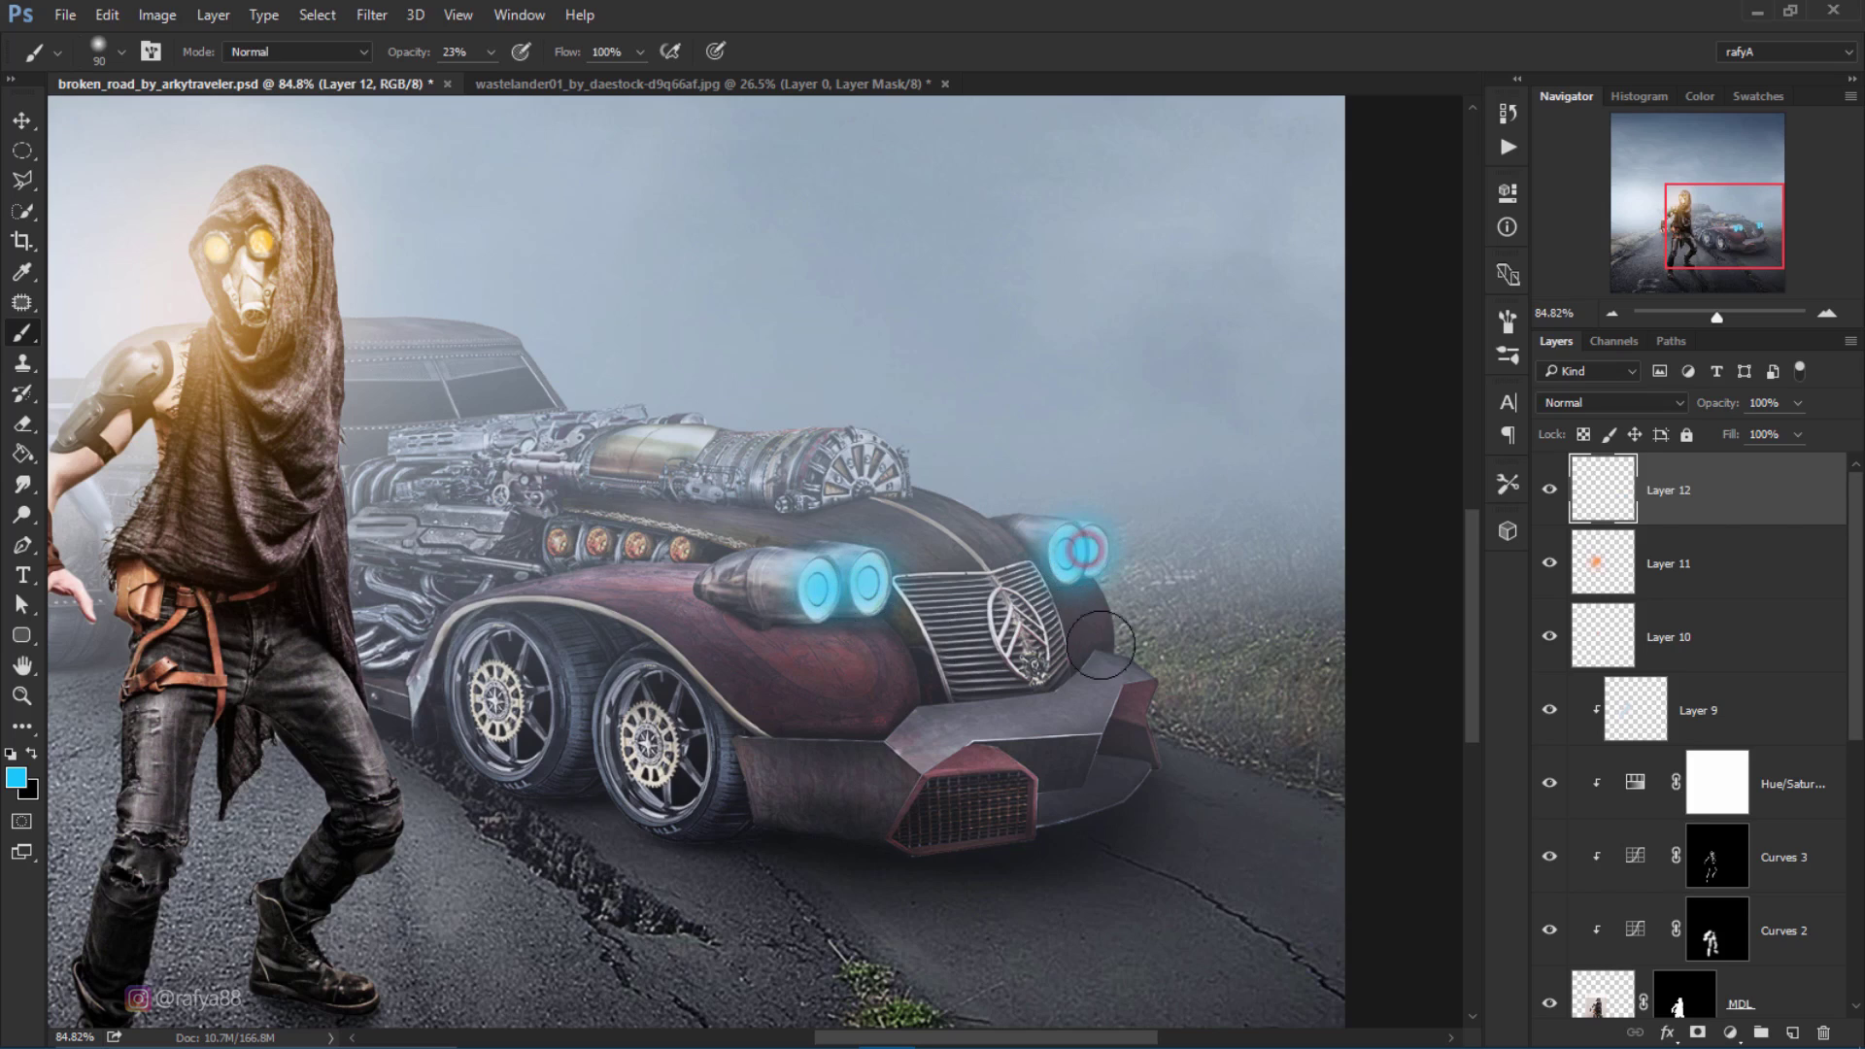
Step: Blend the headlight layer in Screen mode, compare it on and off, and zoom out
{"action": "left_click", "coordinate": [1581, 402]}
{"action": "left_click", "coordinate": [1573, 563]}
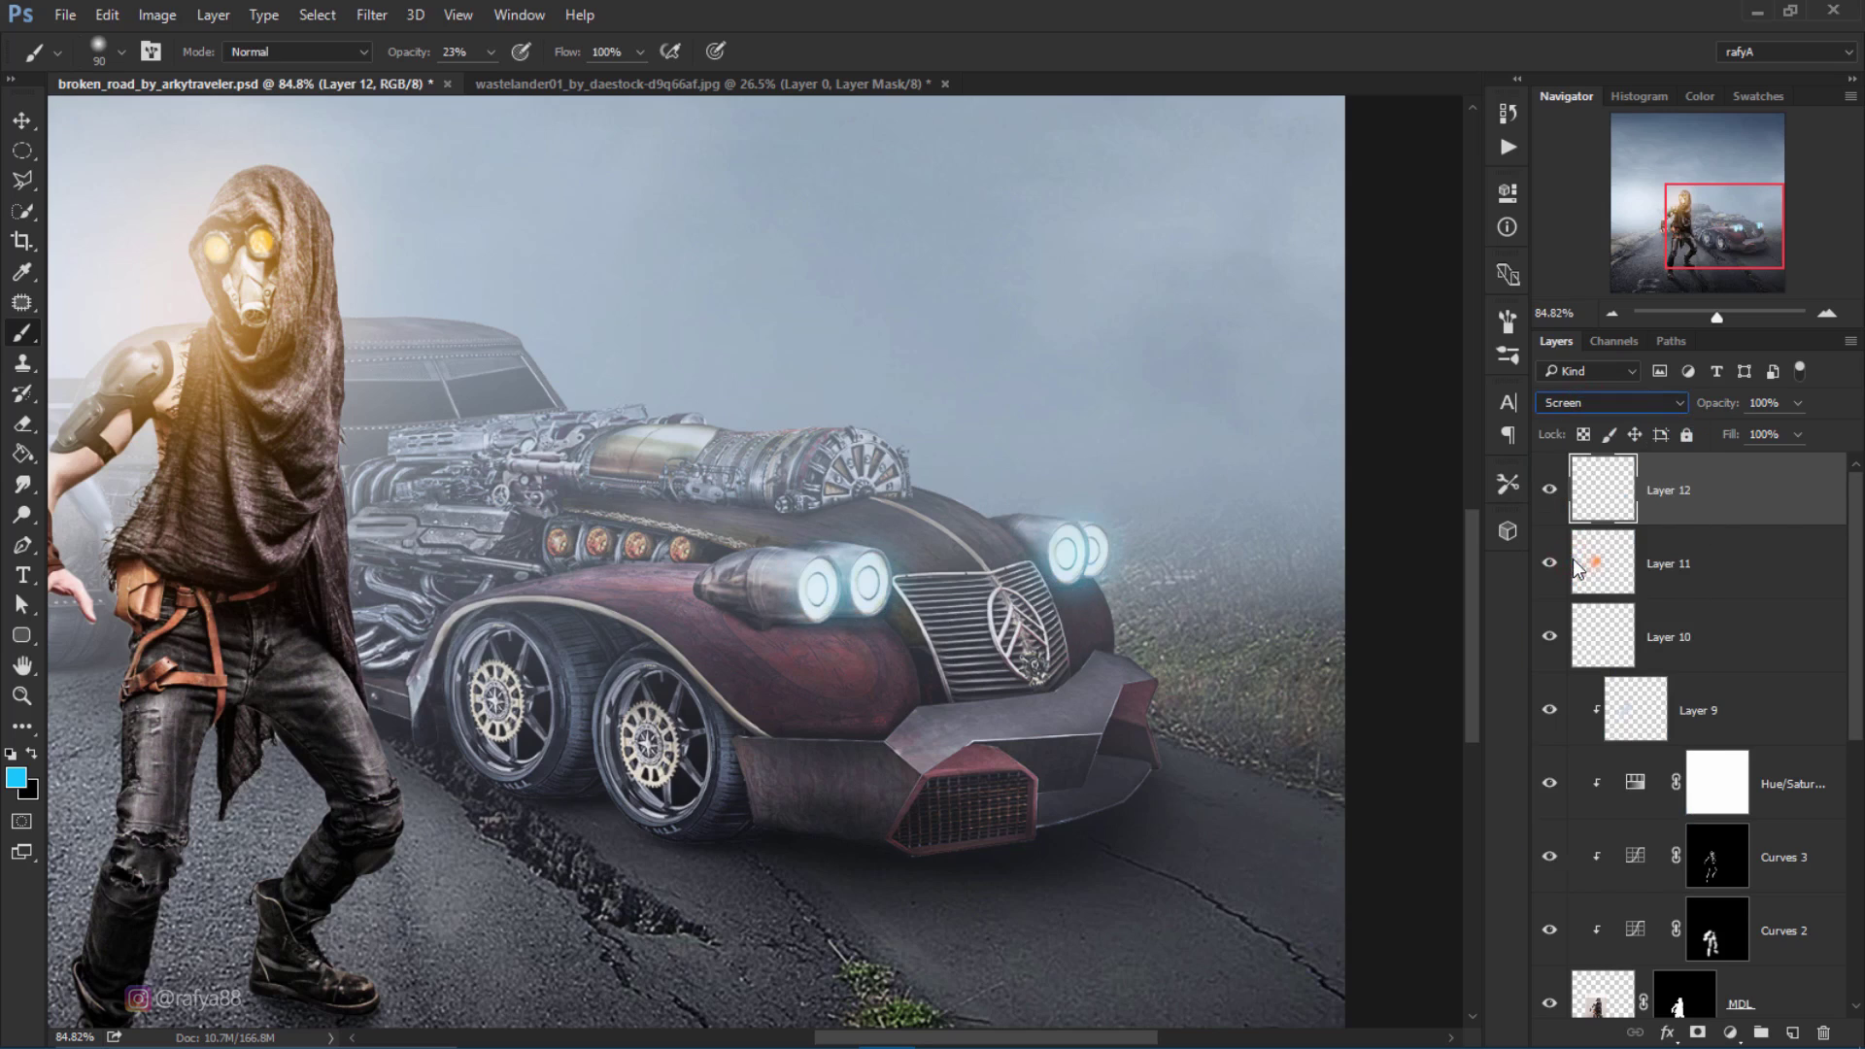
{"action": "left_click", "coordinate": [1549, 492]}
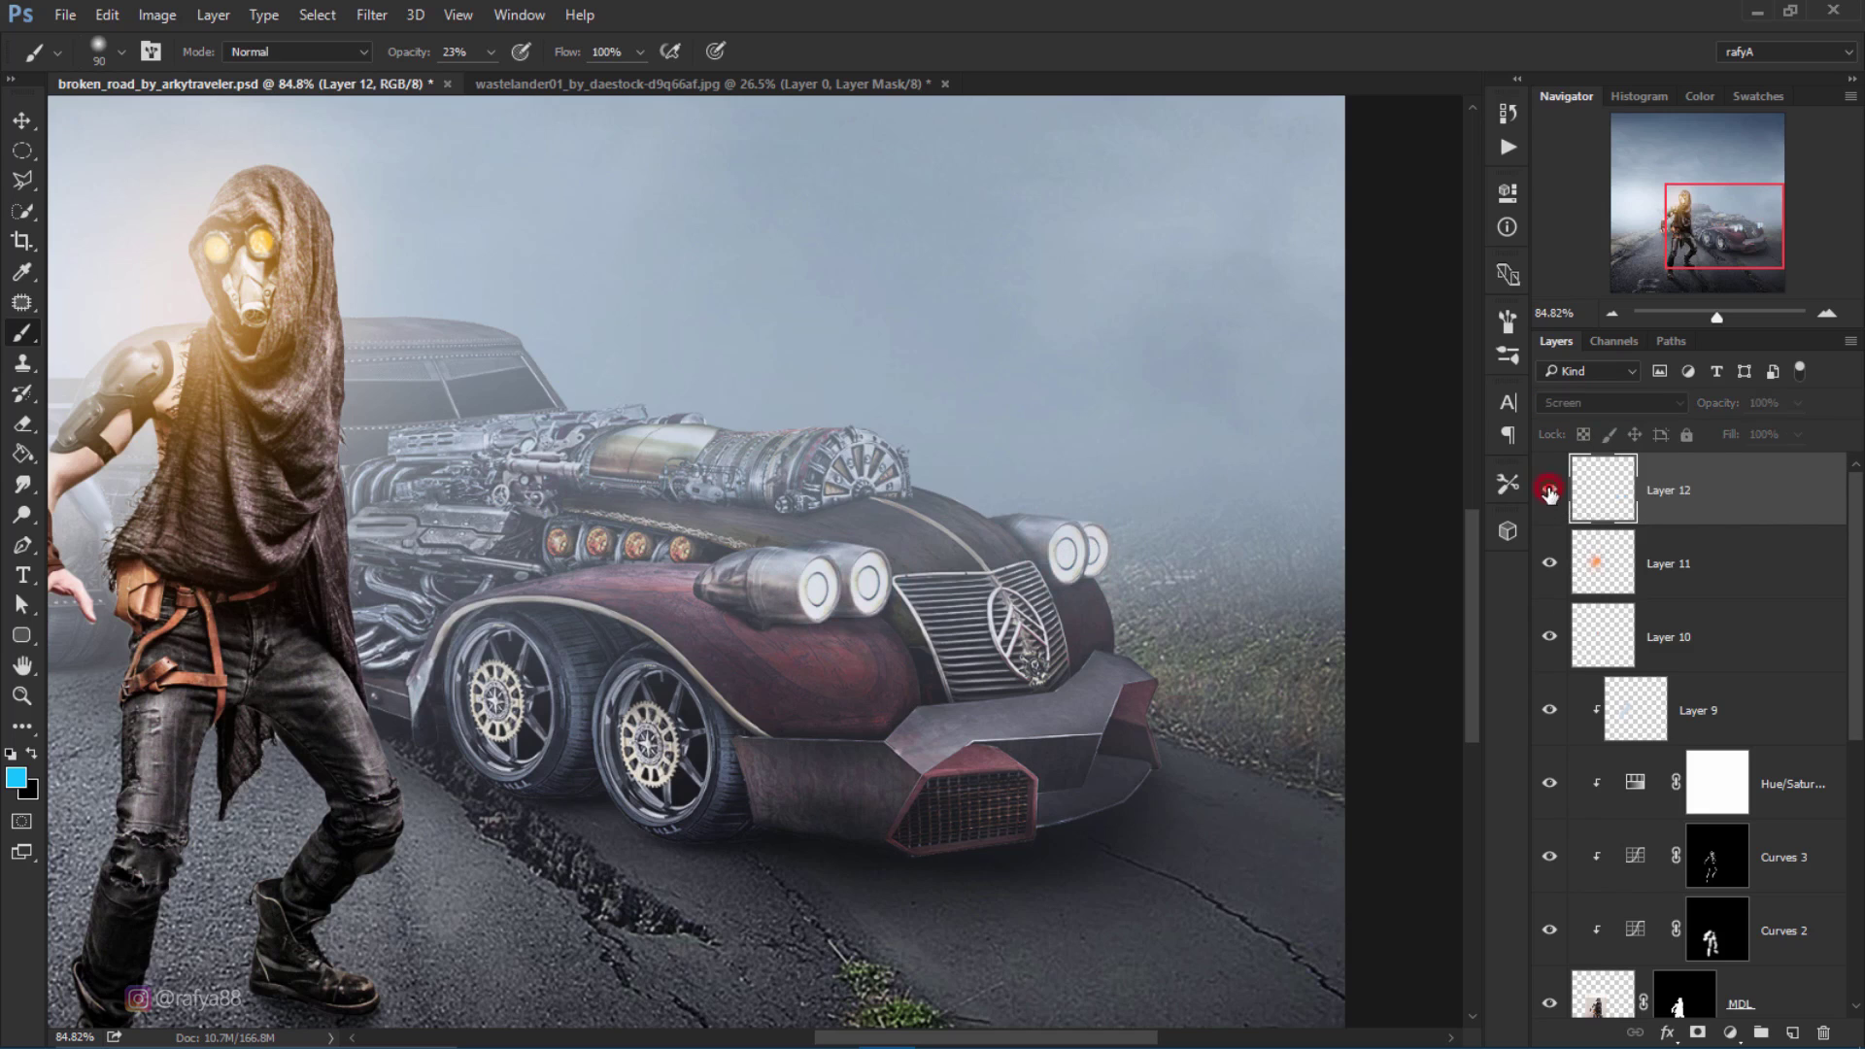
{"action": "left_click", "coordinate": [1611, 313]}
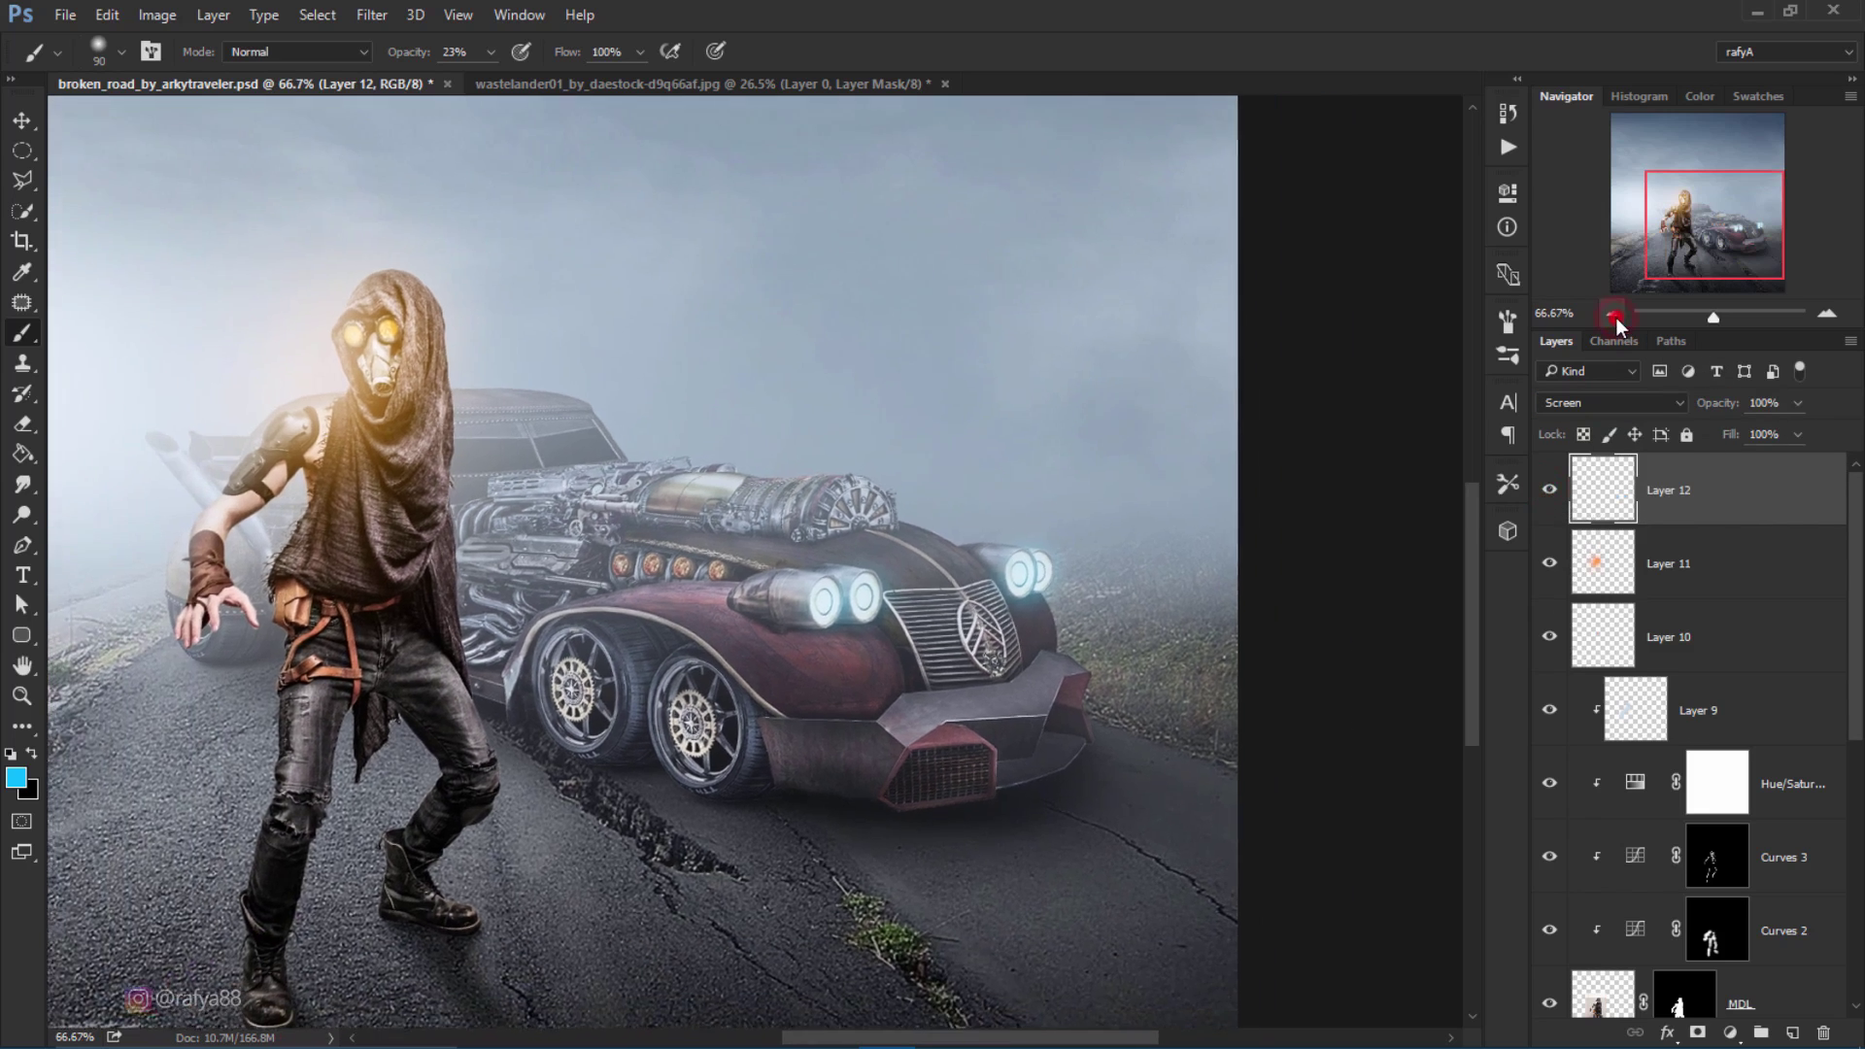
Step: Add a new Layer 13 and paint a soft blue tint over the car with a 600 brush
{"action": "left_click", "coordinate": [1791, 1030]}
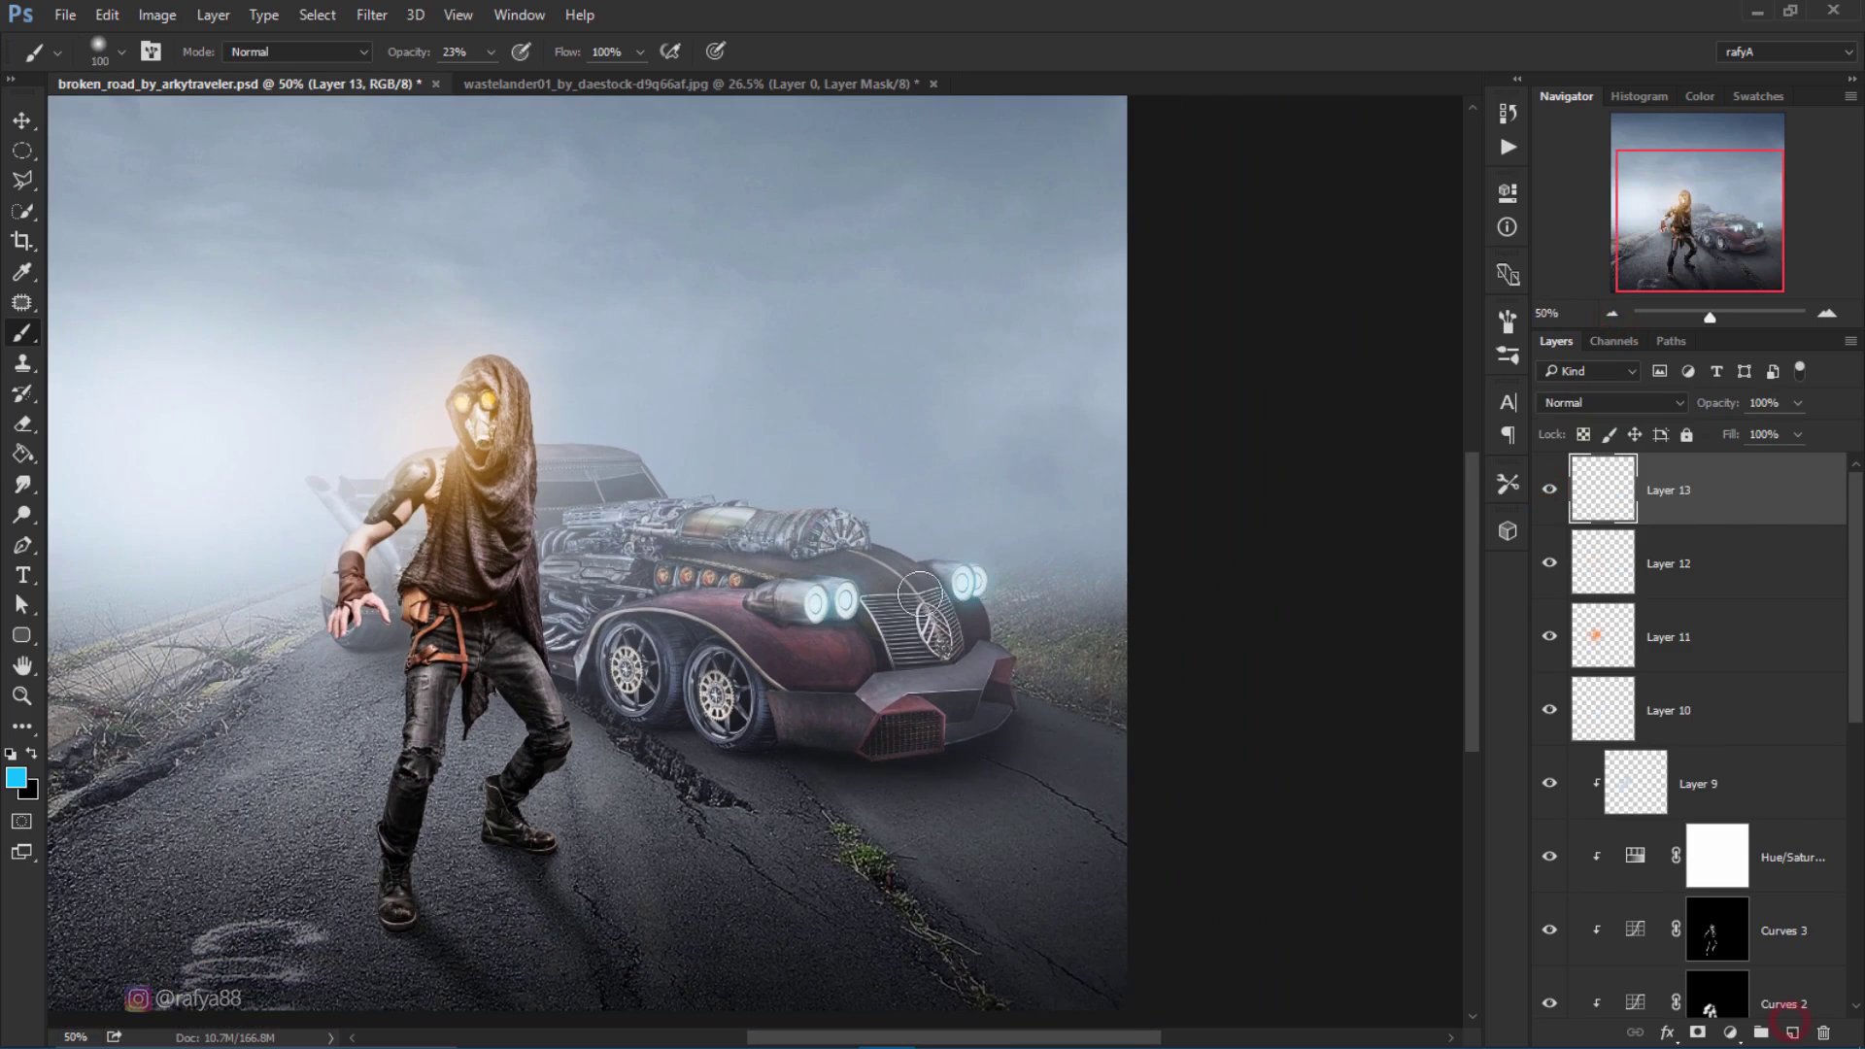
{"action": "key", "text": "bracketright"}
{"action": "key", "text": "bracketright"}
{"action": "key", "text": "bracketright"}
{"action": "key", "text": "bracketleft"}
{"action": "key", "text": "bracketleft"}
{"action": "key", "text": "bracketleft"}
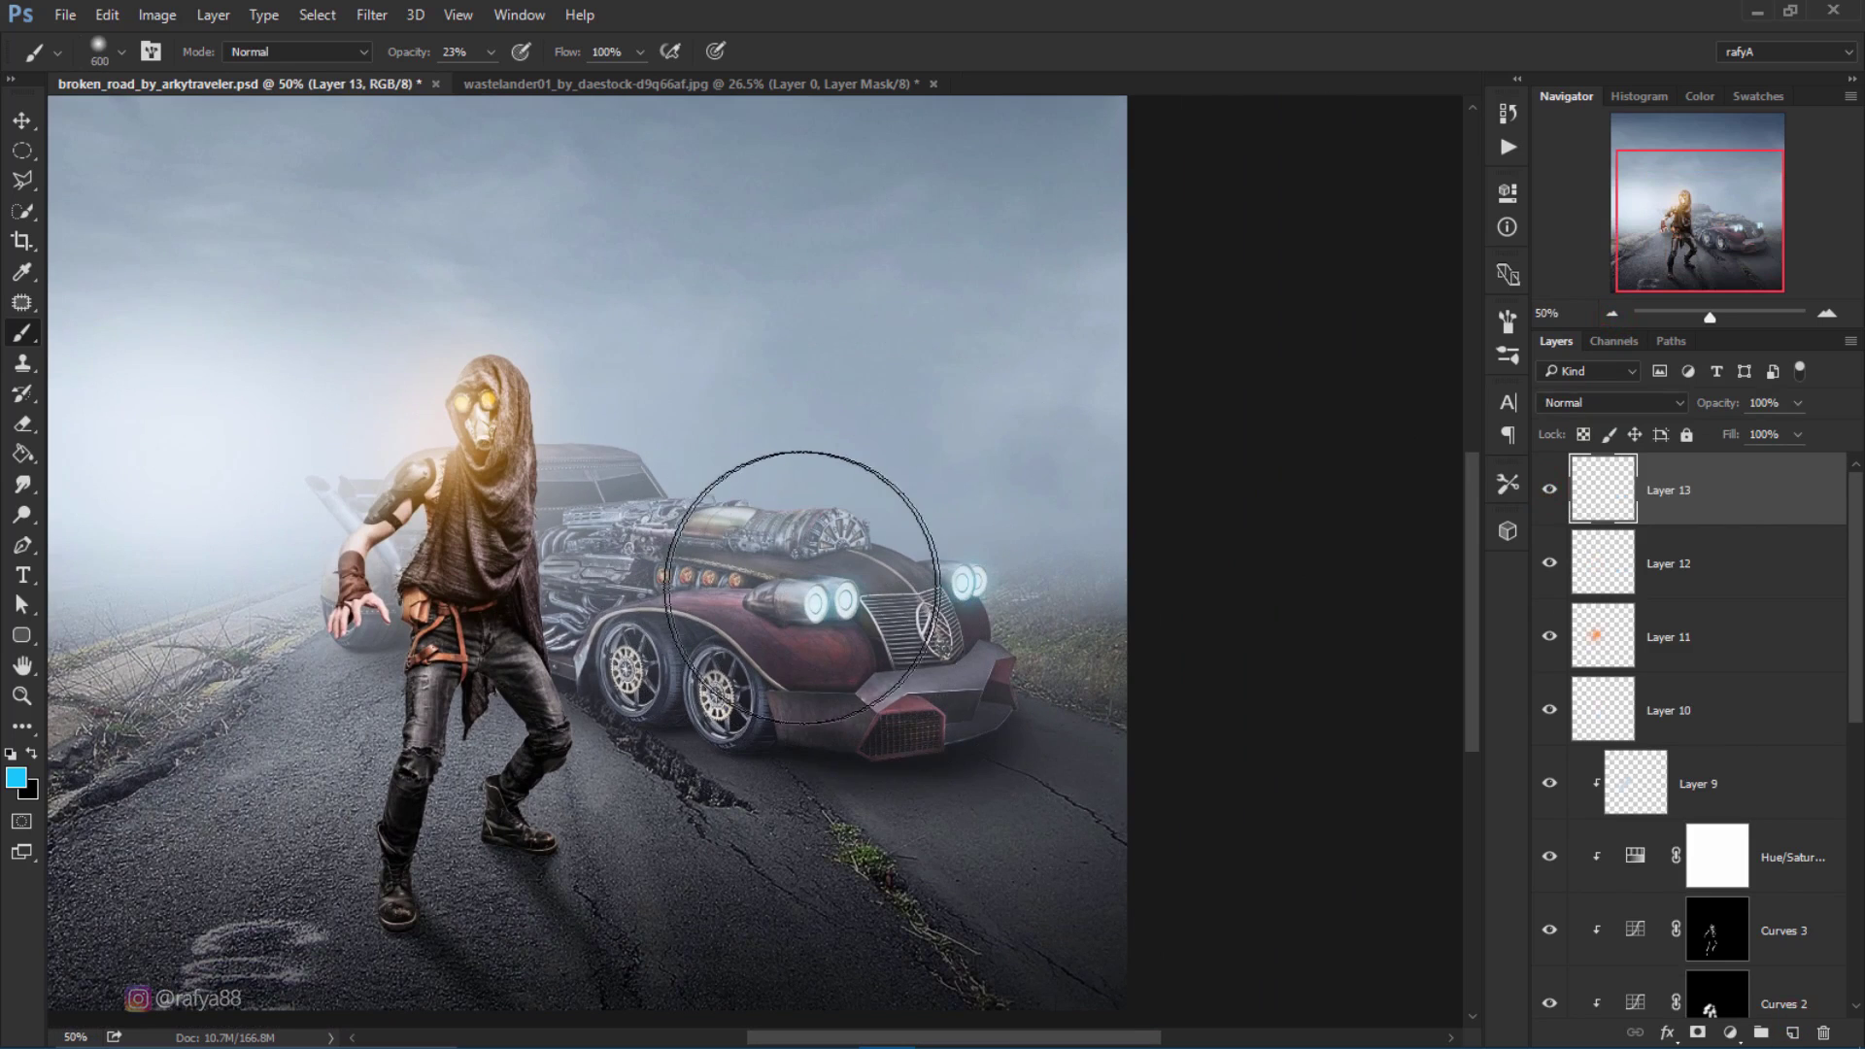
{"action": "left_click", "coordinate": [800, 593]}
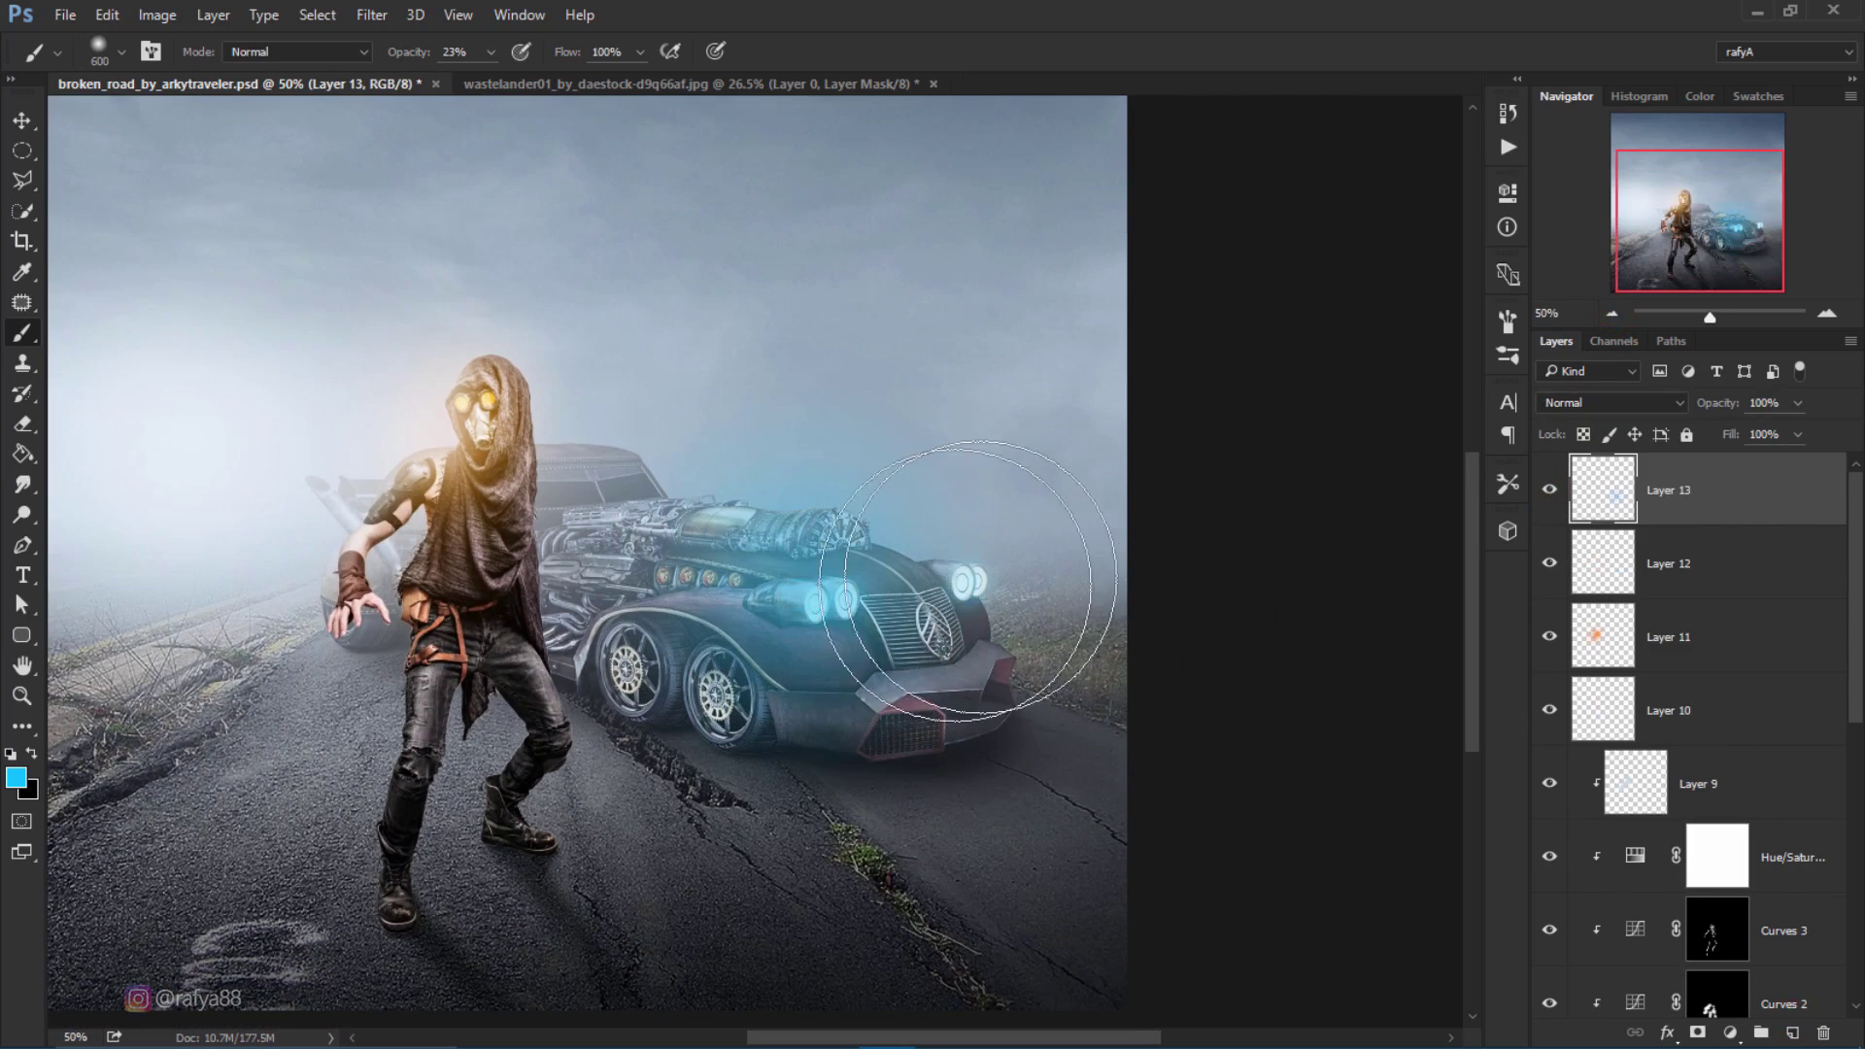
Step: Transform the blue glow wider and flatter, positioning it over the car
{"action": "key", "text": "ctrl+t"}
{"action": "left_click_drag", "start_coordinate": [927, 595], "coordinate": [1008, 619]}
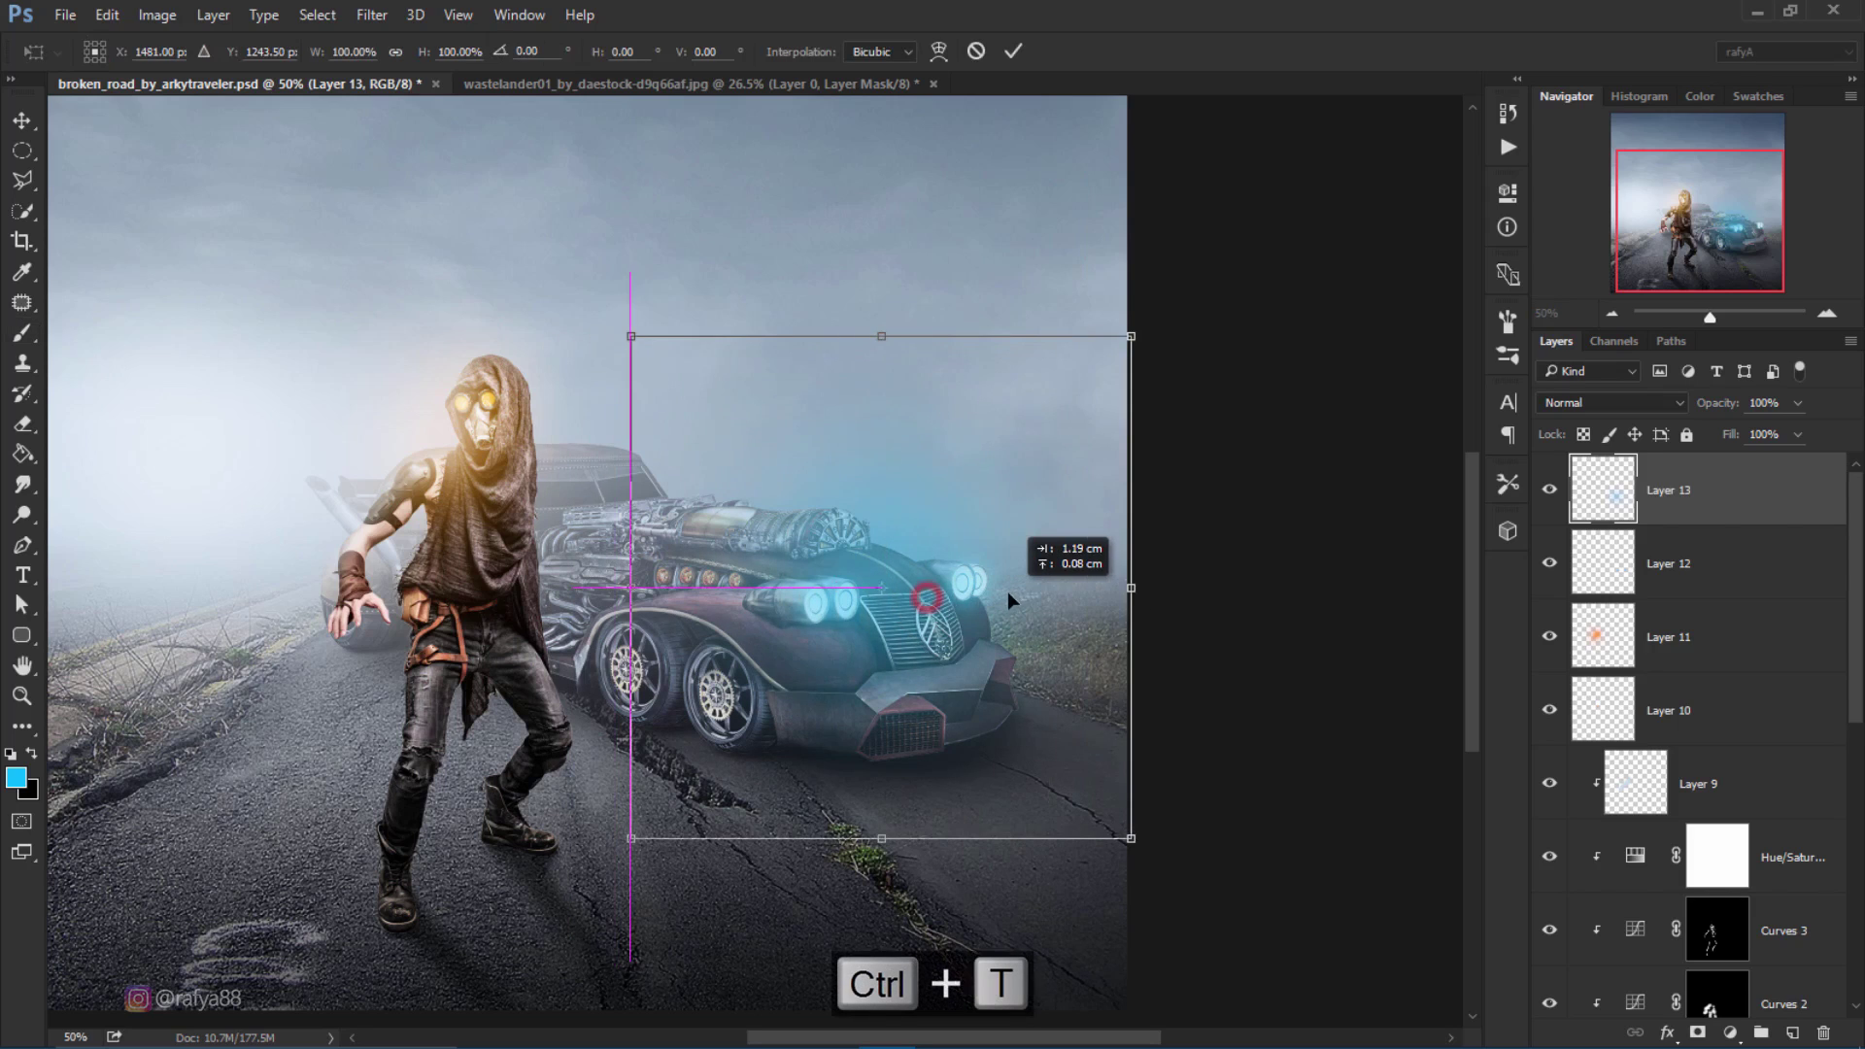
{"action": "left_click_drag", "start_coordinate": [1130, 620], "coordinate": [1277, 618]}
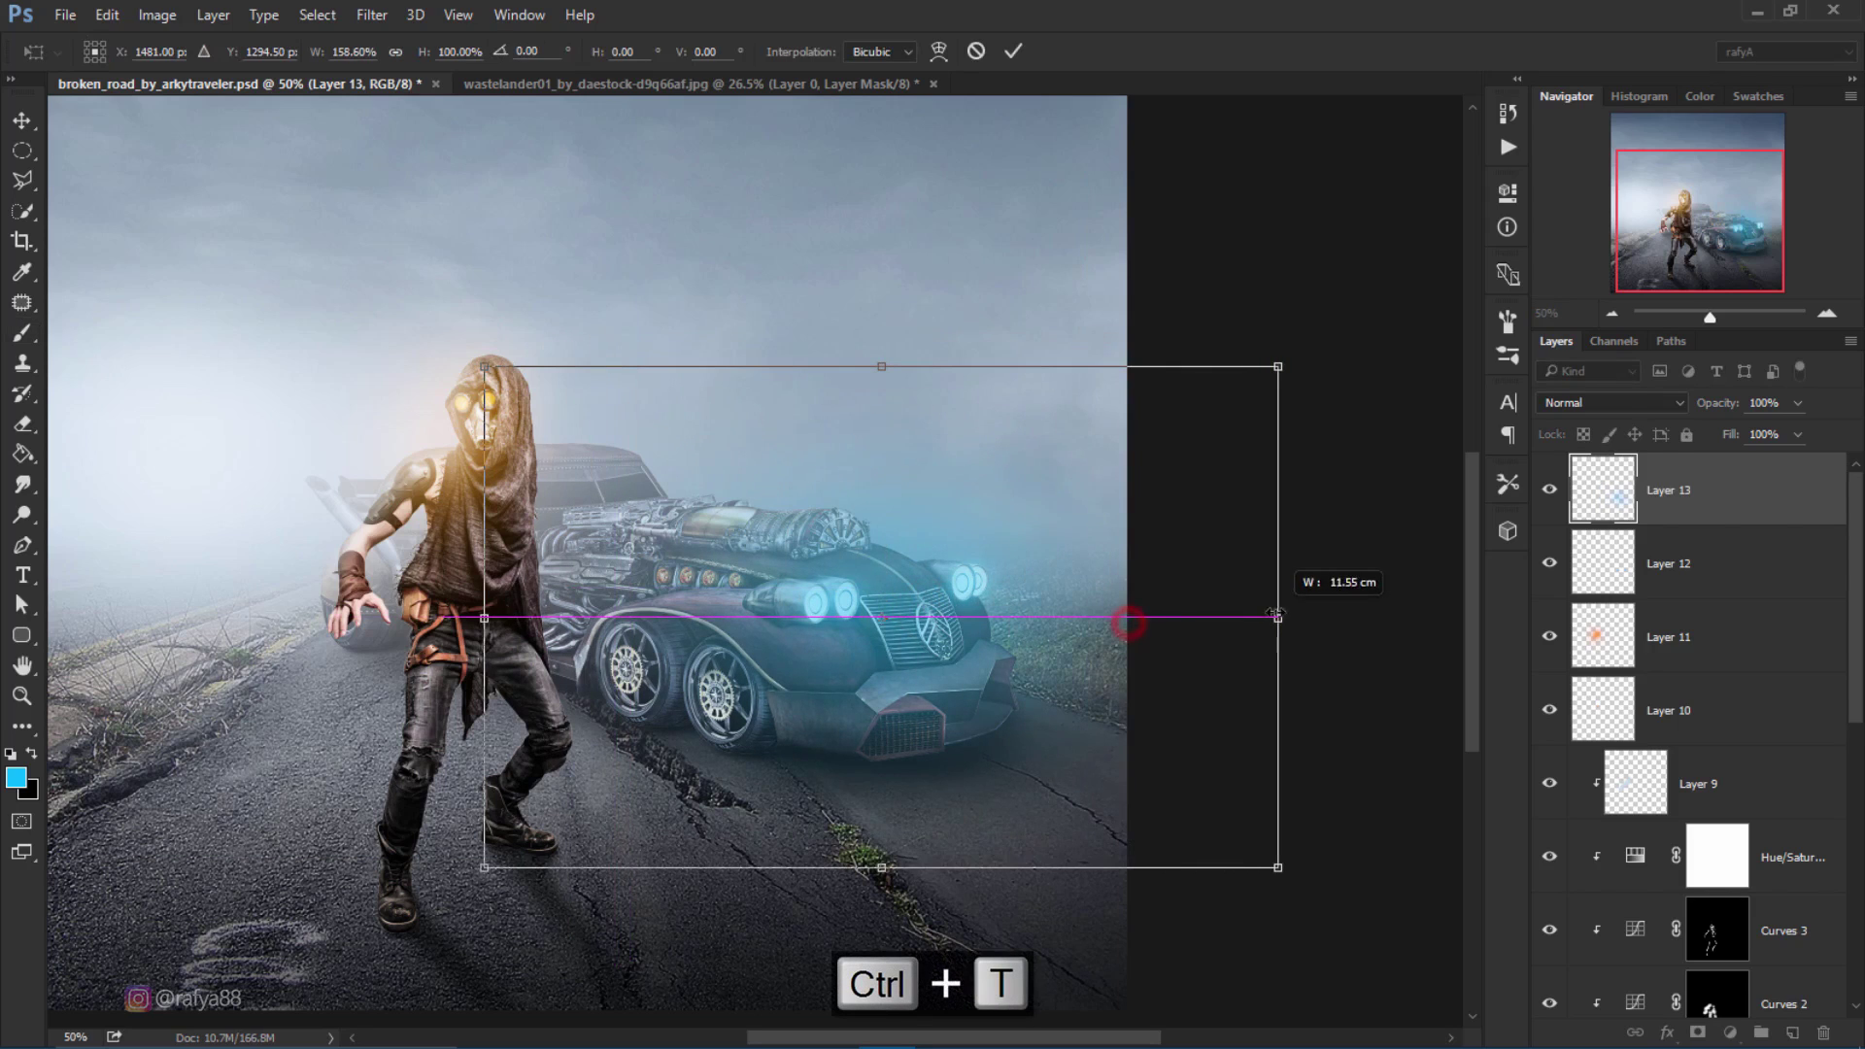
{"action": "left_click_drag", "start_coordinate": [882, 867], "coordinate": [915, 797]}
{"action": "left_click_drag", "start_coordinate": [983, 701], "coordinate": [1010, 715]}
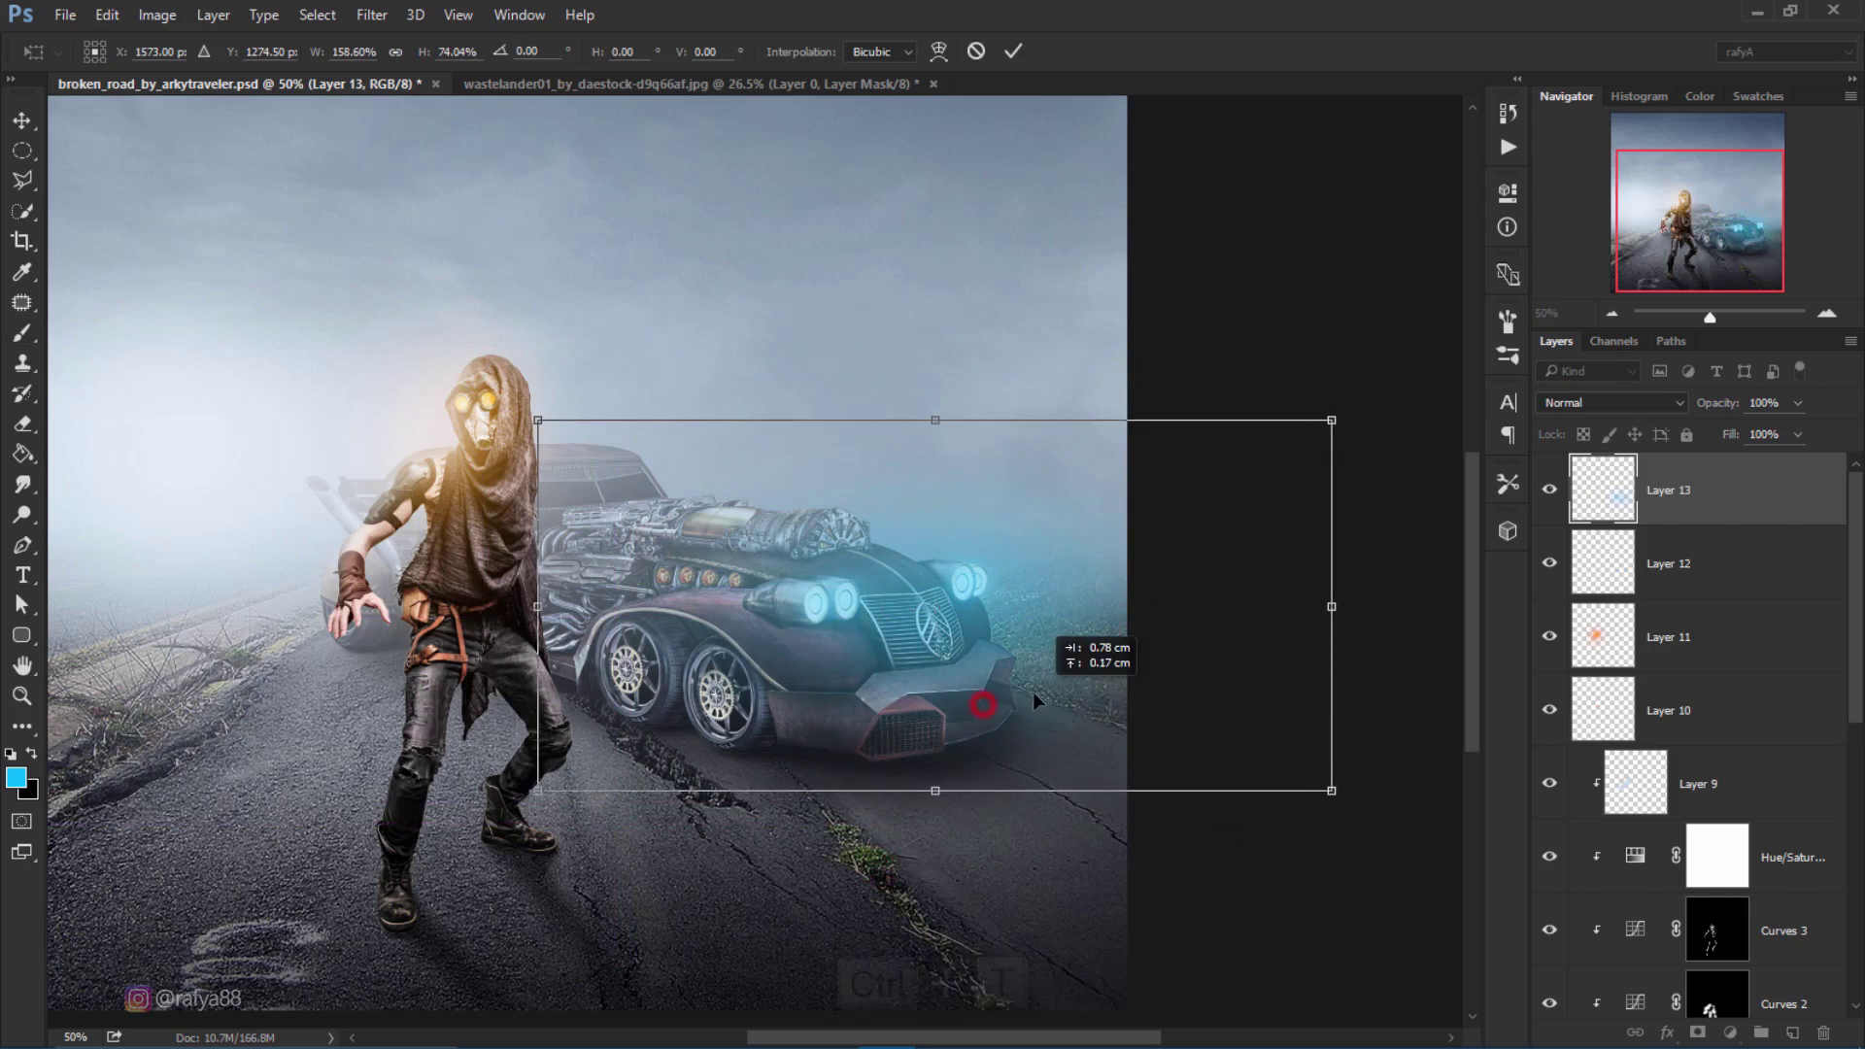
{"action": "left_click", "coordinate": [1014, 50]}
{"action": "key", "text": "b"}
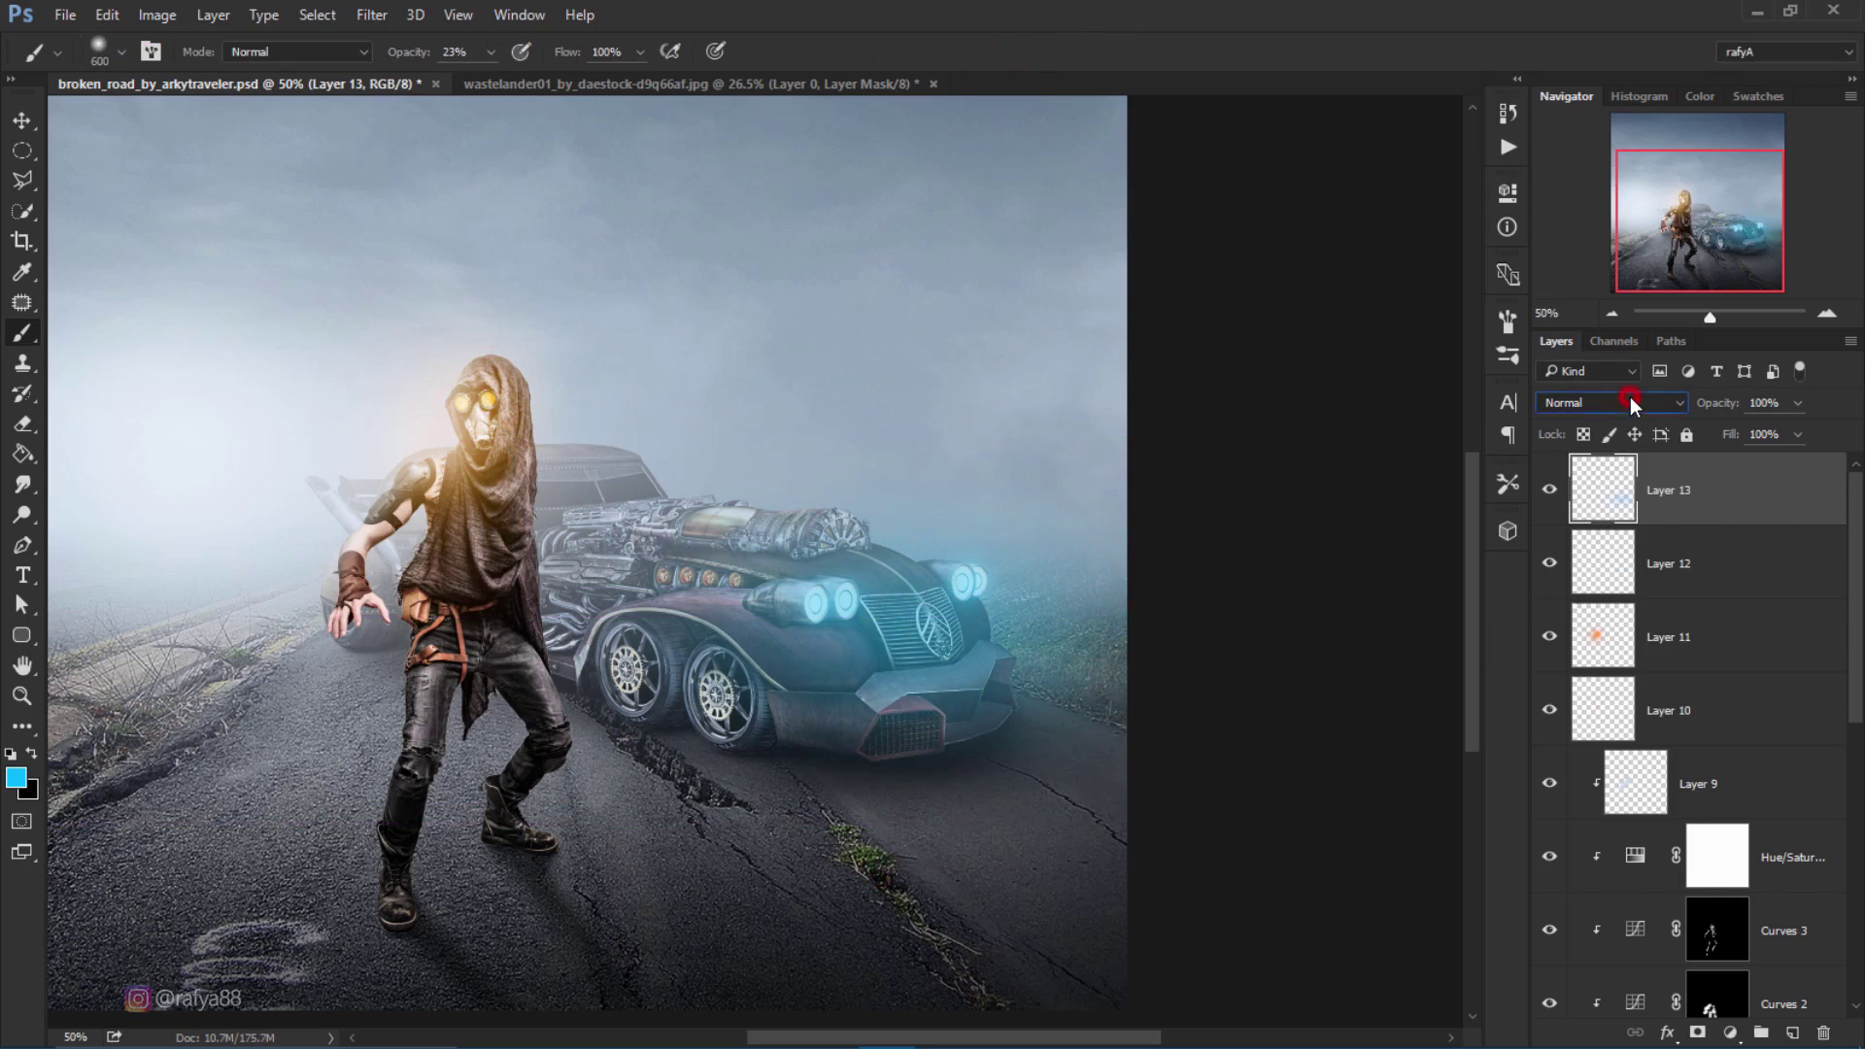
Step: Set Layer 13 to Screen blending and compare it hidden and shown
{"action": "left_click", "coordinate": [1630, 399]}
{"action": "left_click", "coordinate": [1595, 563]}
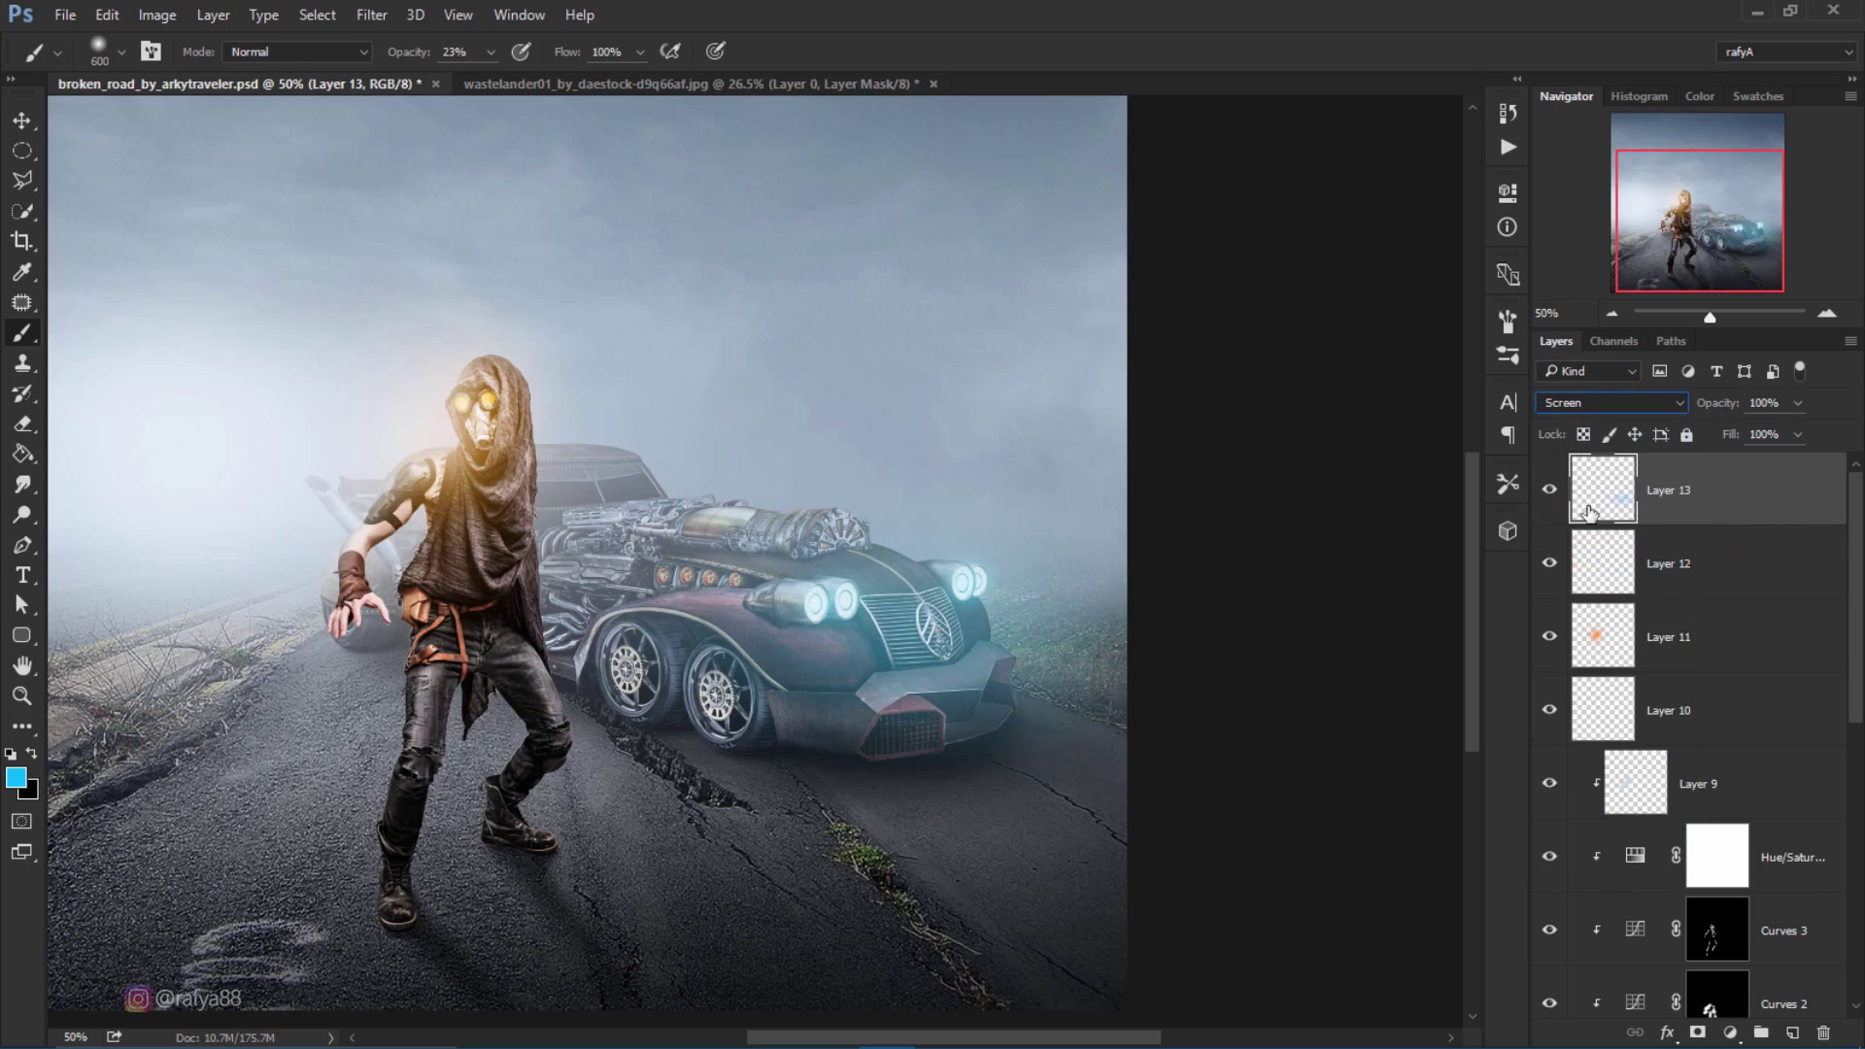
{"action": "left_click", "coordinate": [1550, 493]}
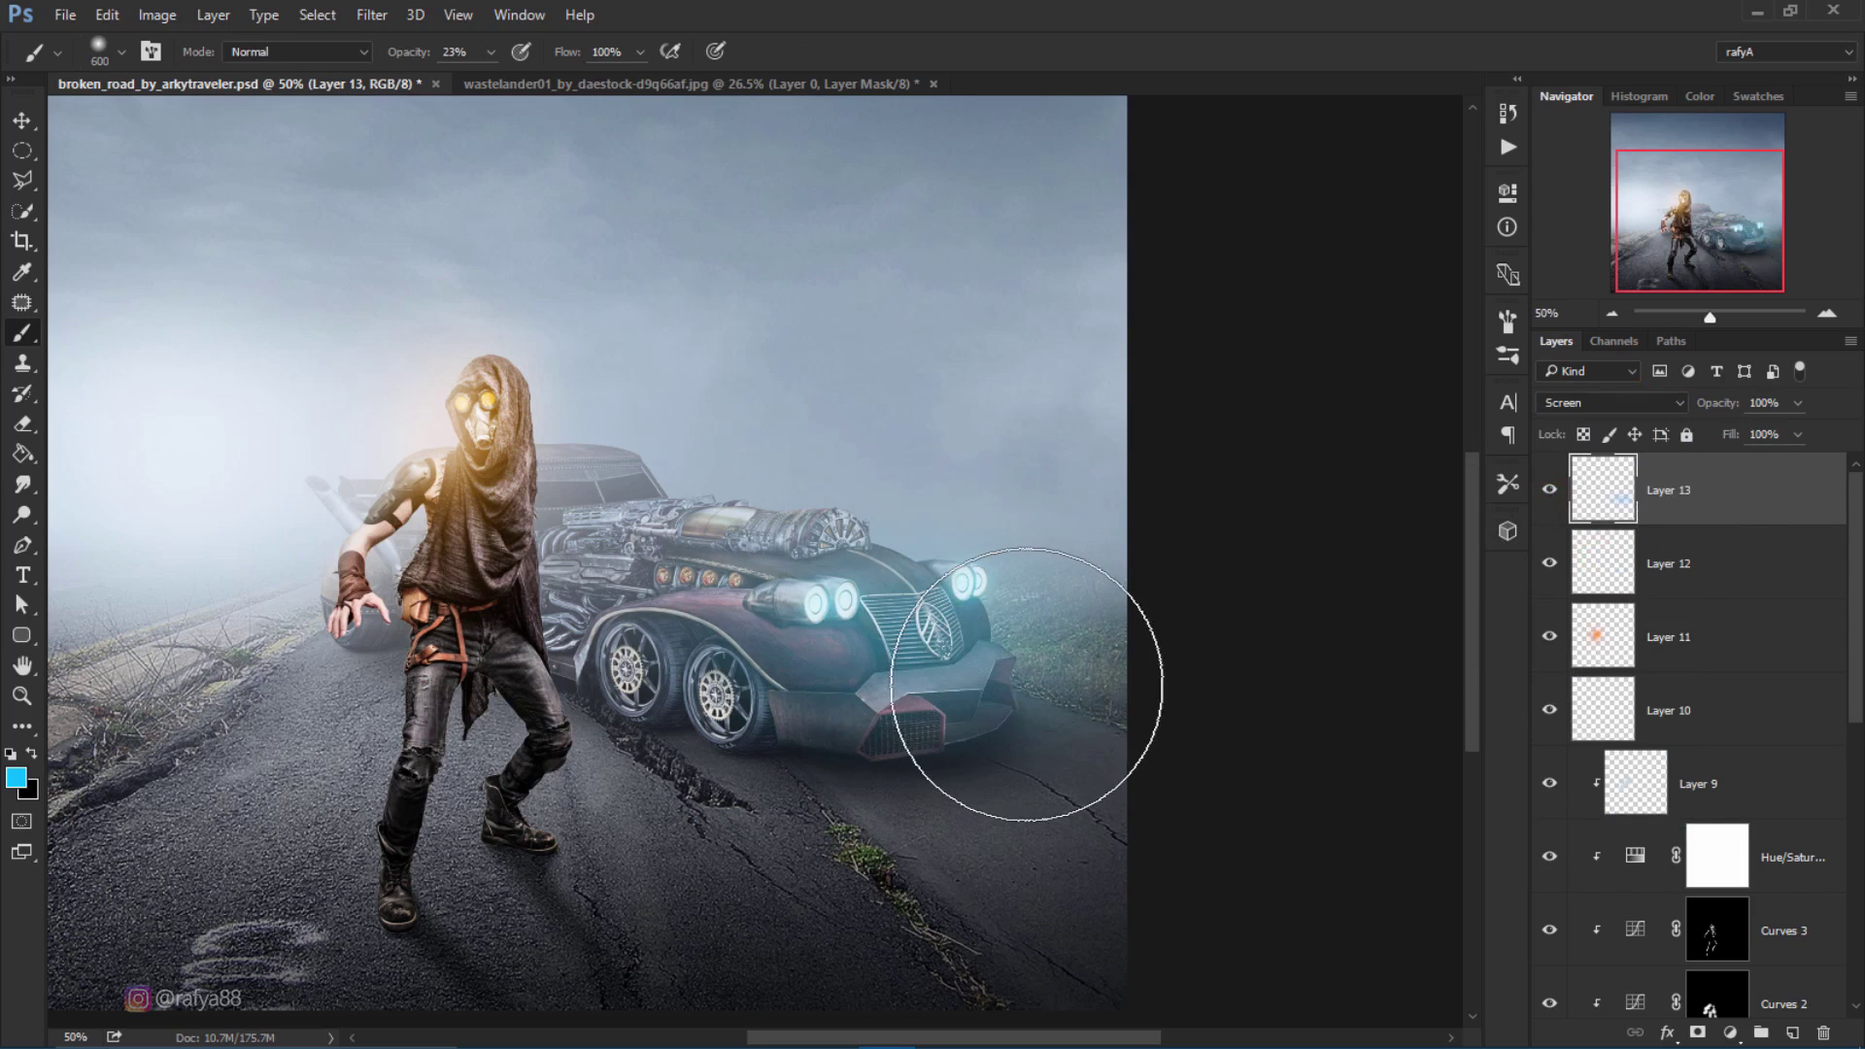
Step: Paint a soft cyan glow around the car's front with an 800 brush, then select Layers 10–13
{"action": "key", "text": "bracketright"}
{"action": "key", "text": "bracketright"}
{"action": "left_click", "coordinate": [1004, 674]}
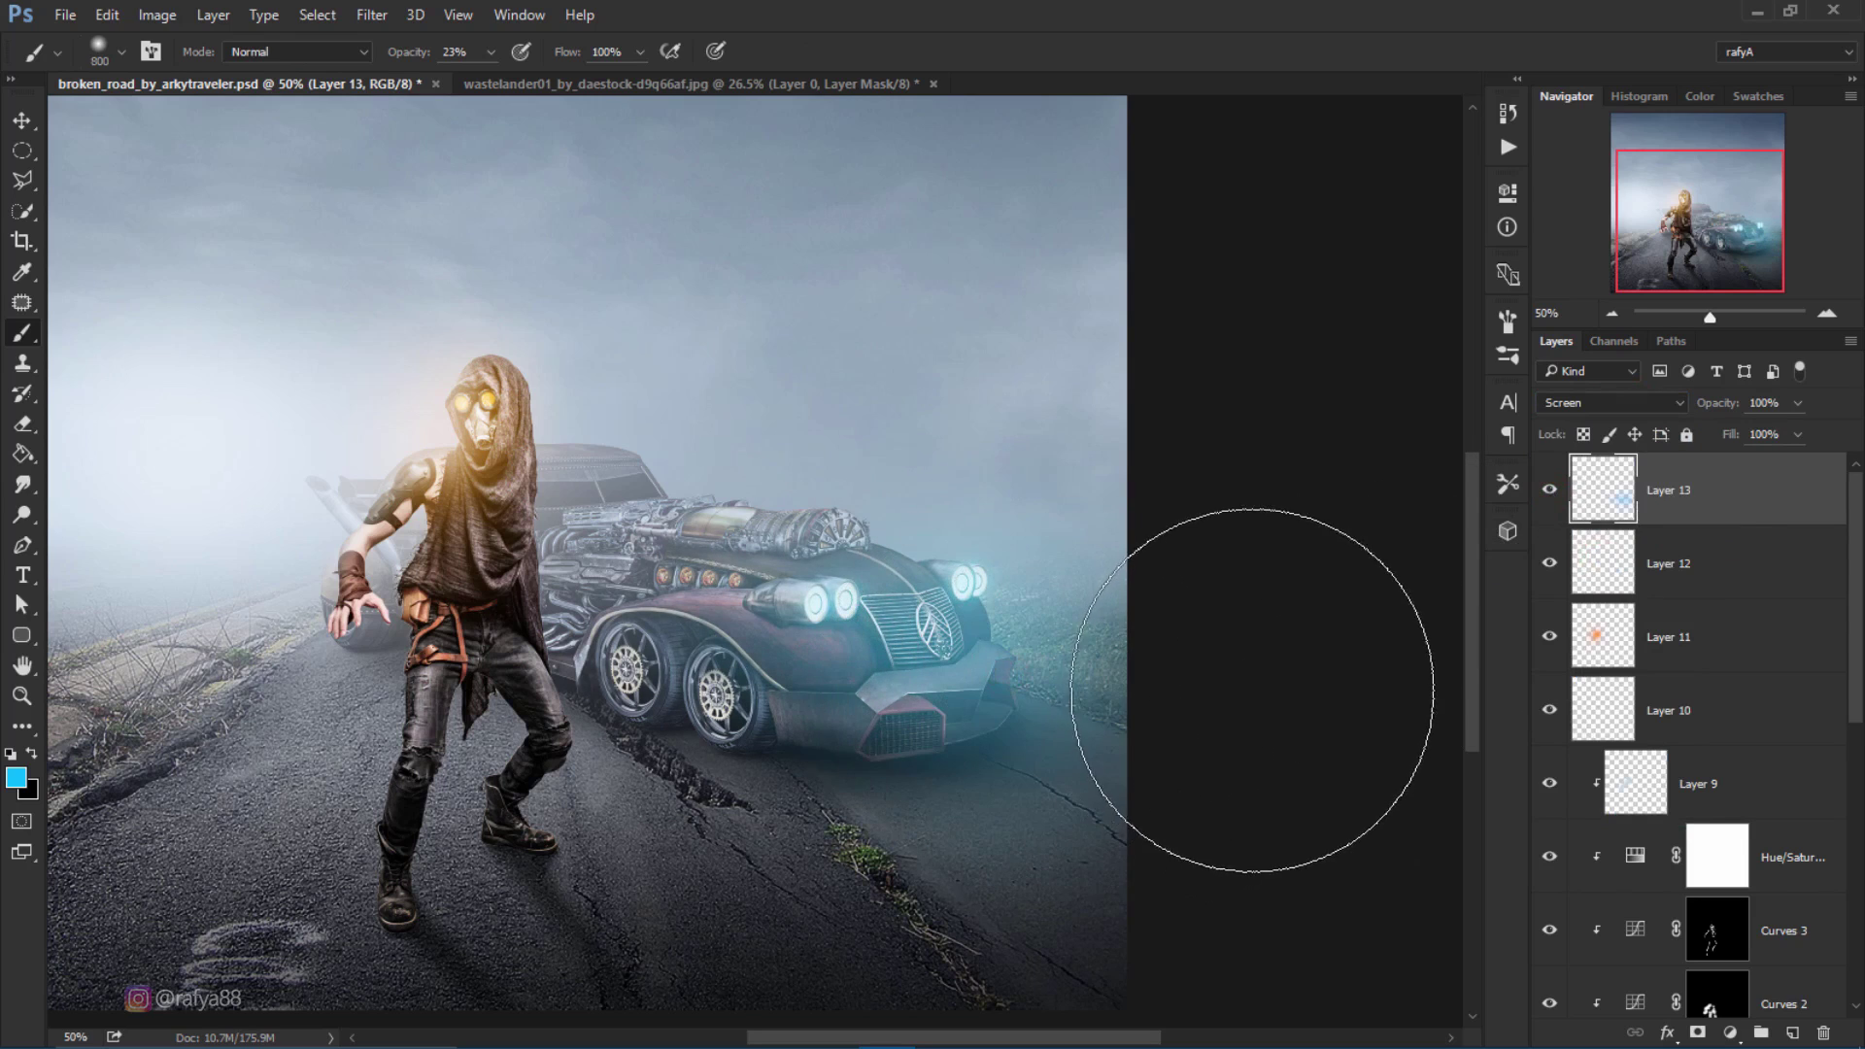
{"action": "key", "text": "ctrl+z"}
{"action": "key", "text": "ctrl+z"}
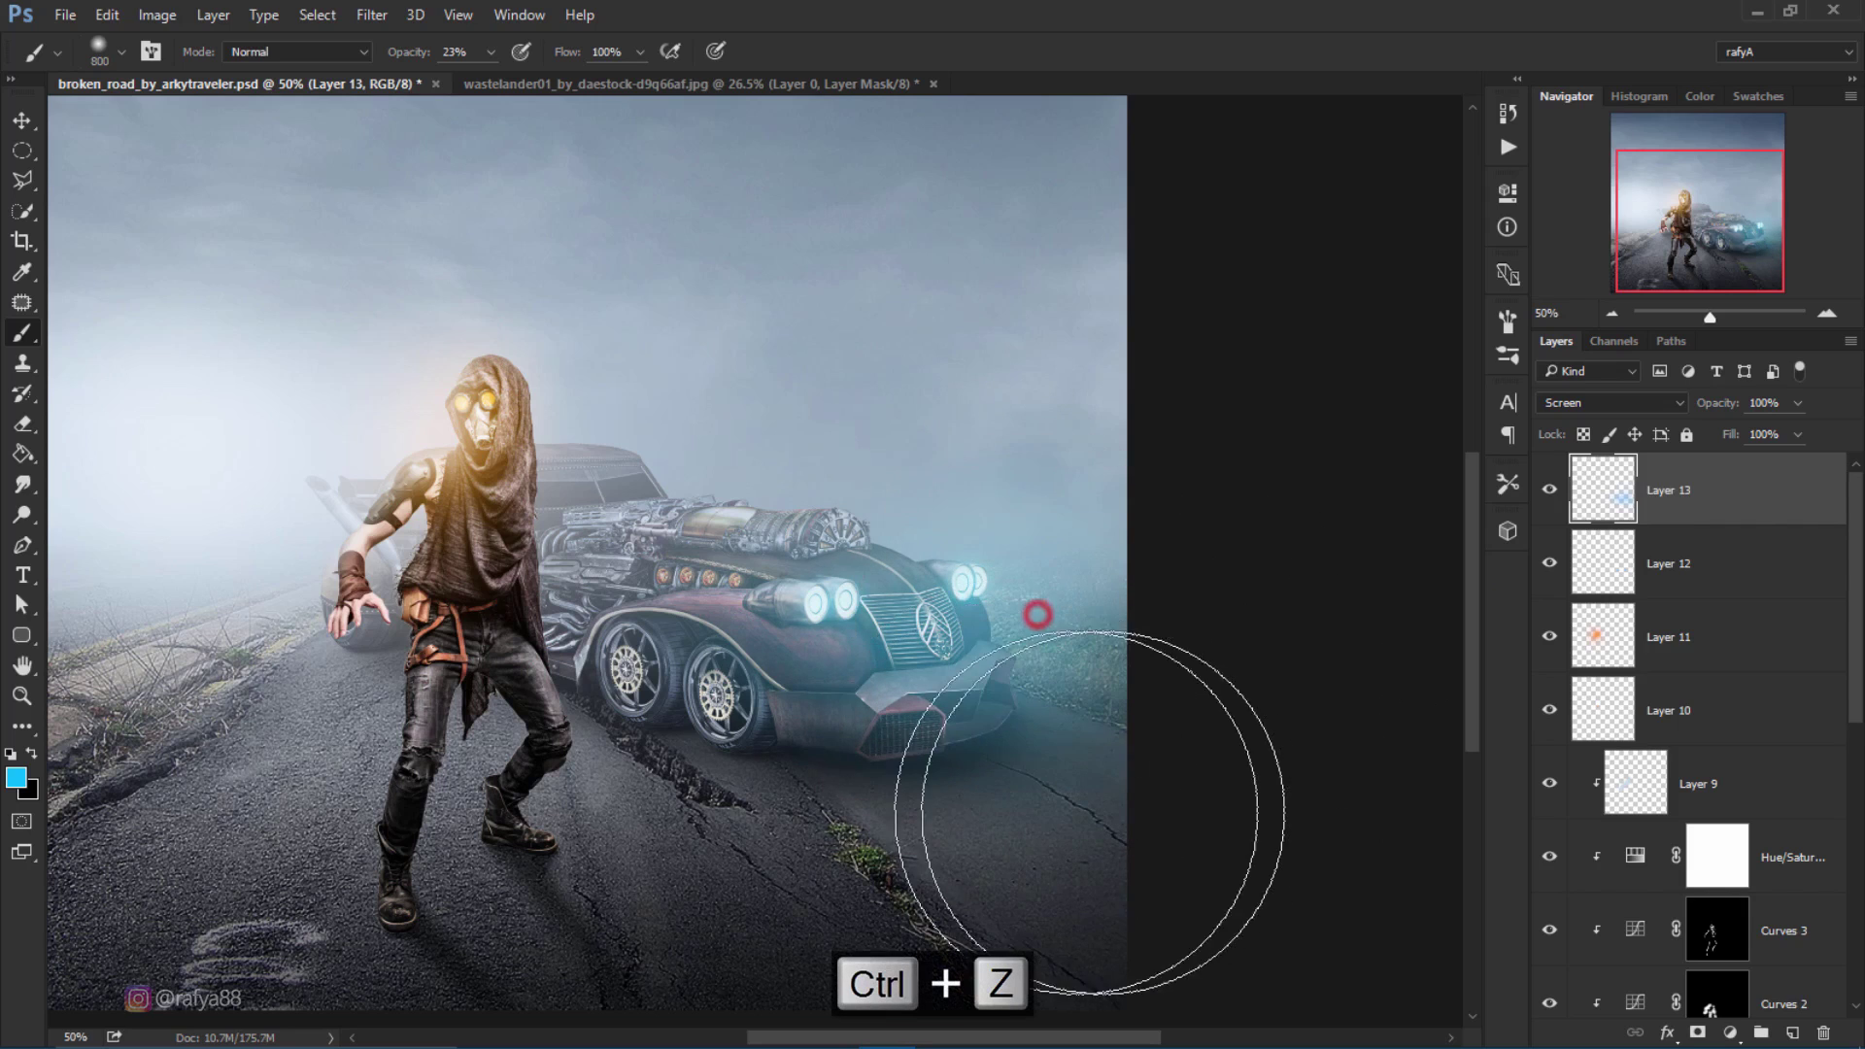
{"action": "left_click", "coordinate": [1550, 490]}
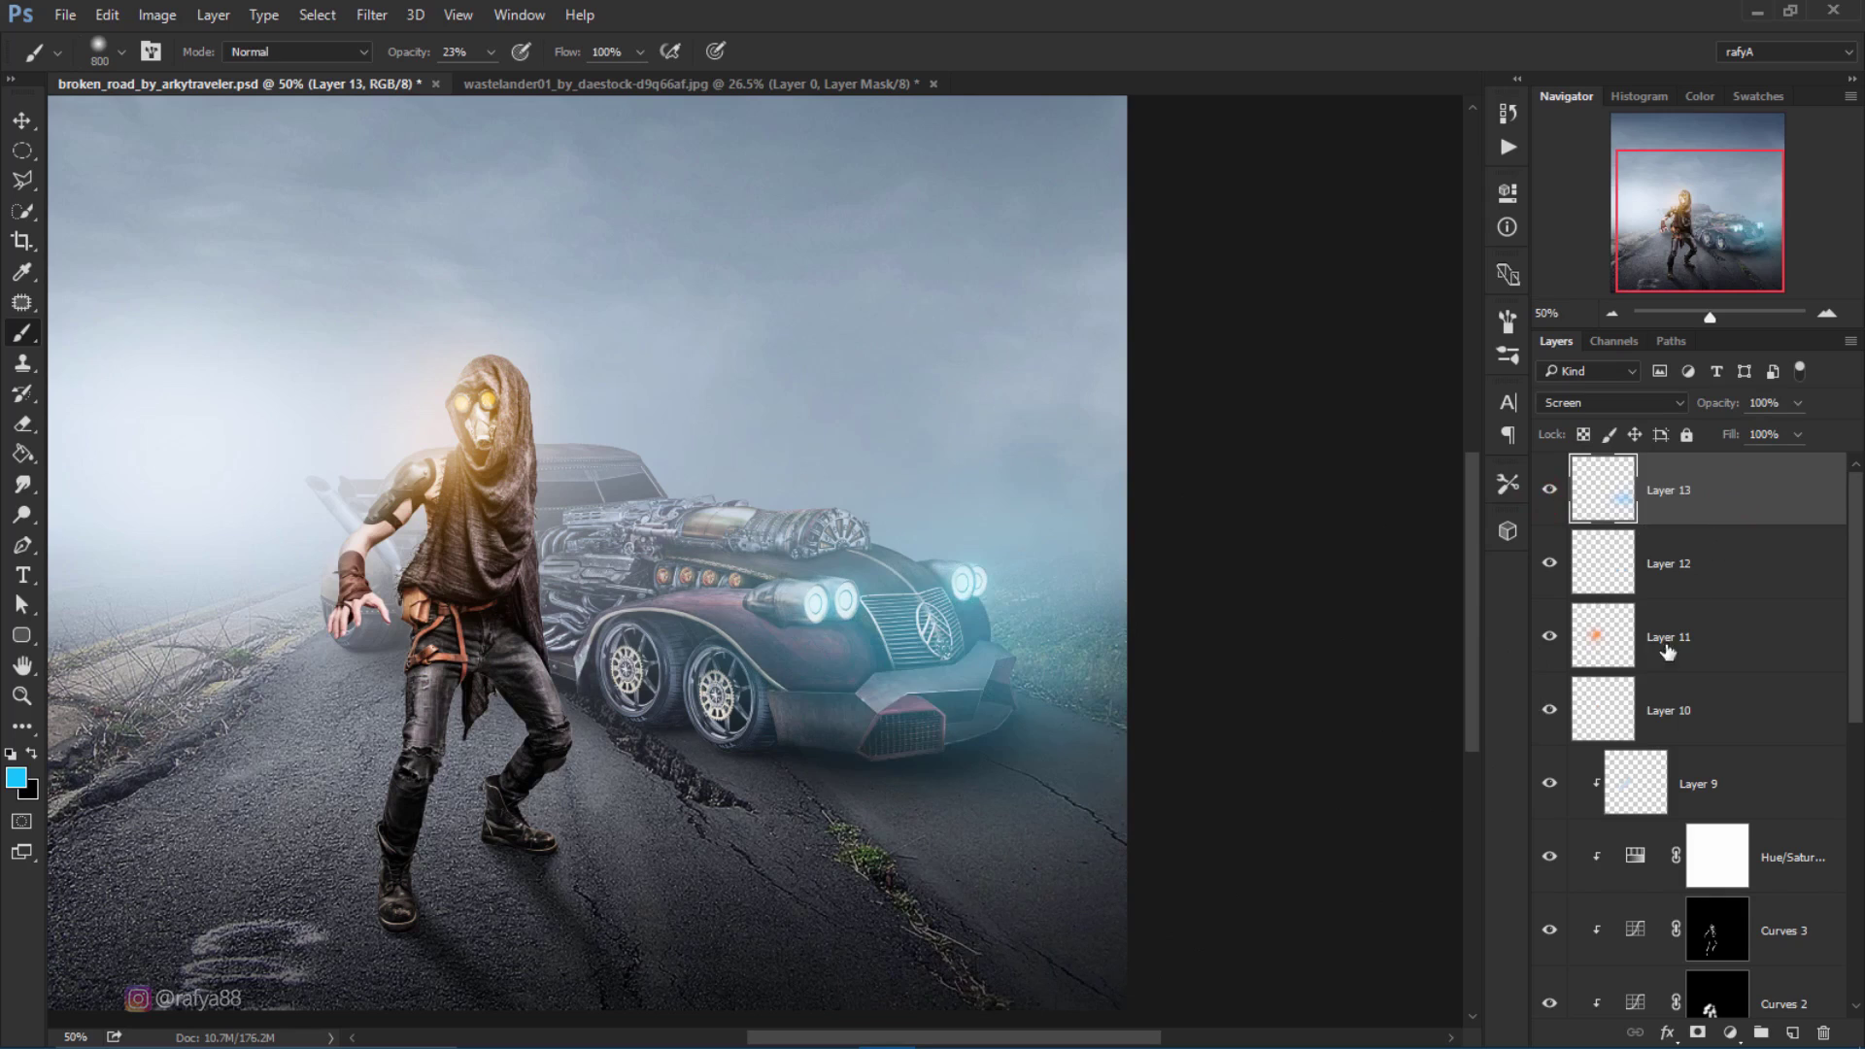
{"action": "left_click", "coordinate": [1686, 709], "text": "shift"}
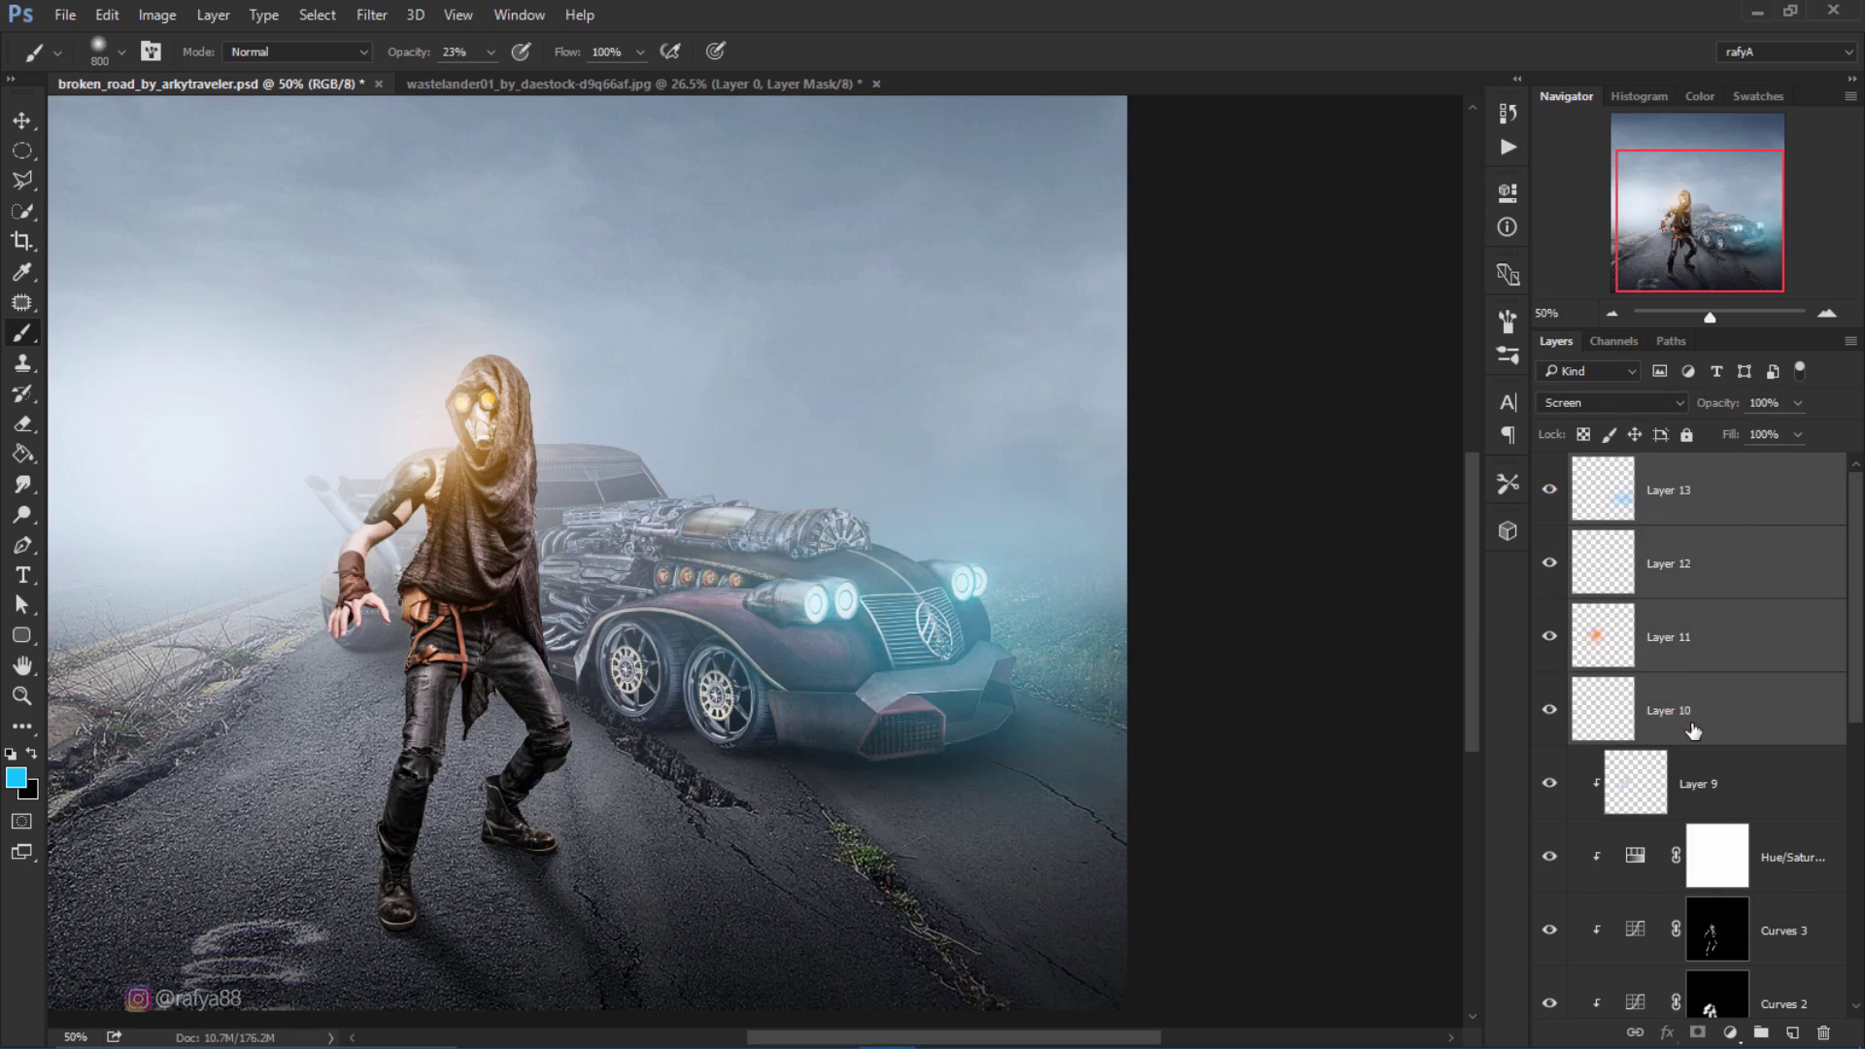
Step: Group Layers 10–13 as 'brush 3' and add a new Layer 14 clipped to Layer 9
{"action": "left_click", "coordinate": [1761, 1033]}
{"action": "double_click", "coordinate": [1645, 467]}
{"action": "type", "text": "brush 3"}
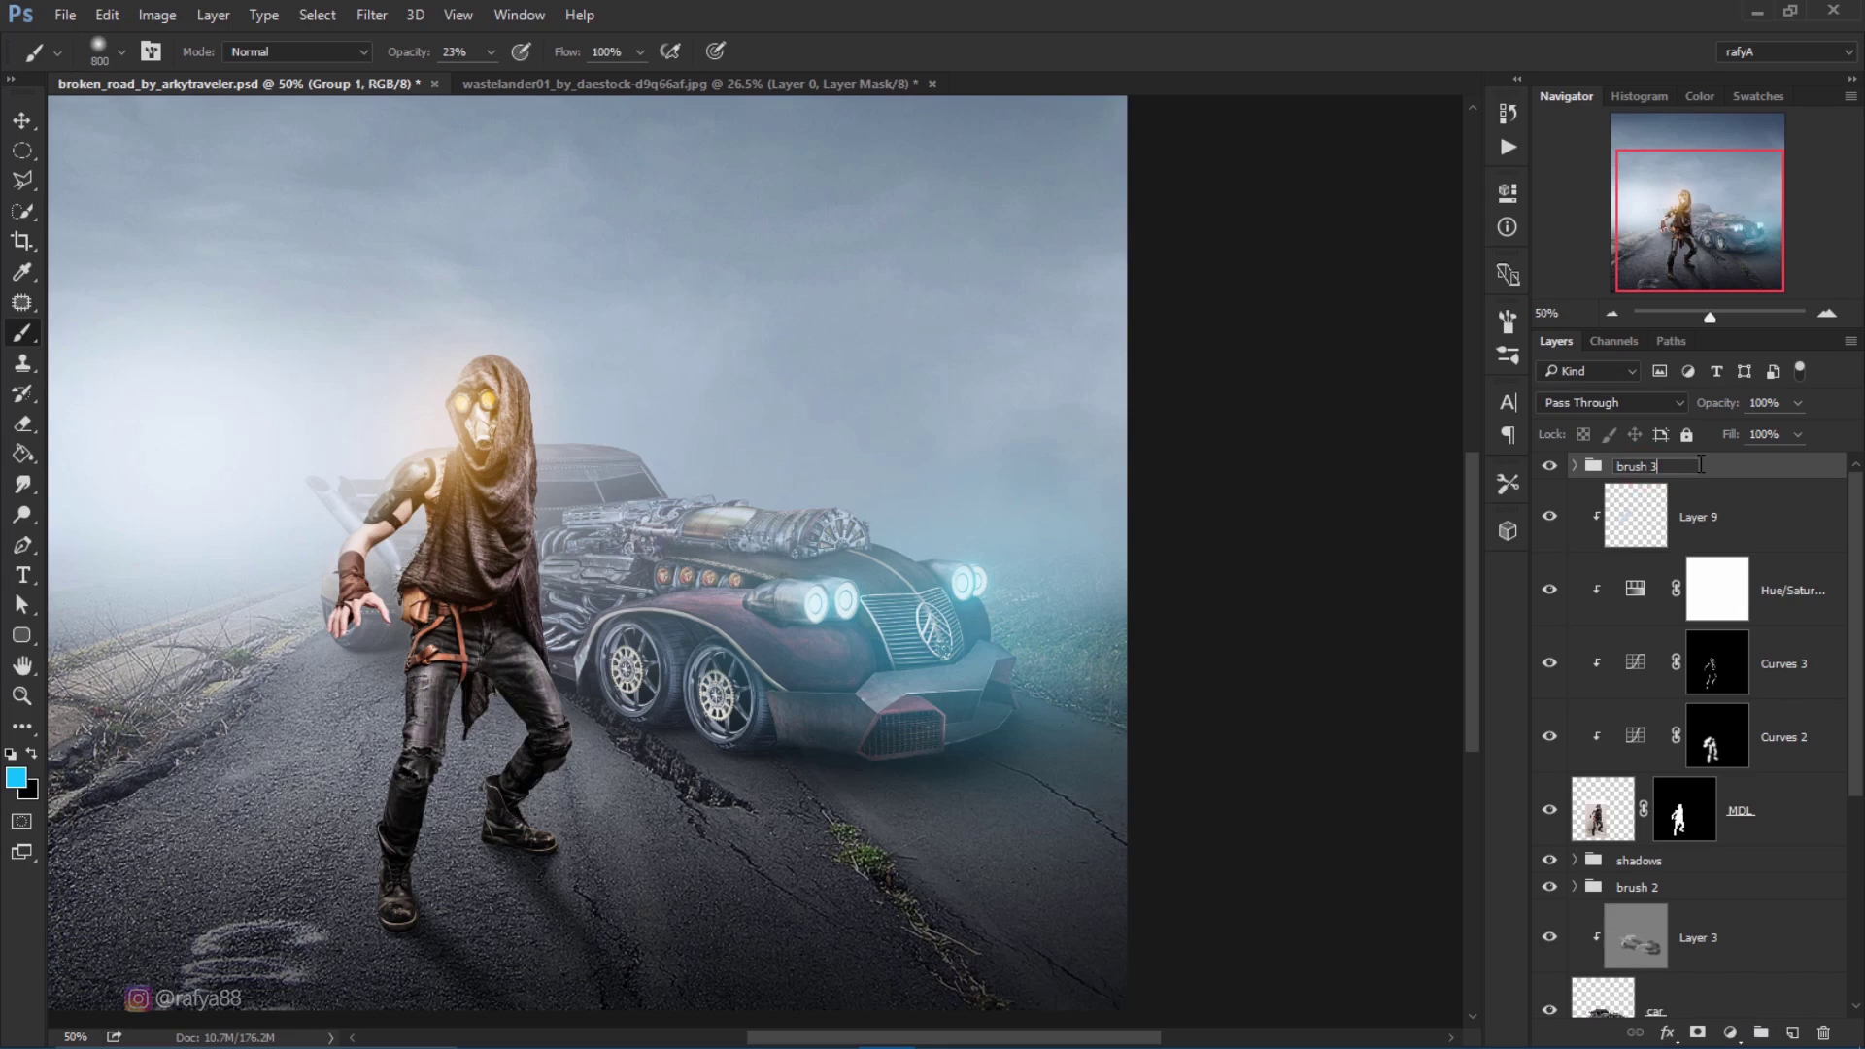
{"action": "key", "text": "Return"}
{"action": "left_click", "coordinate": [1759, 525]}
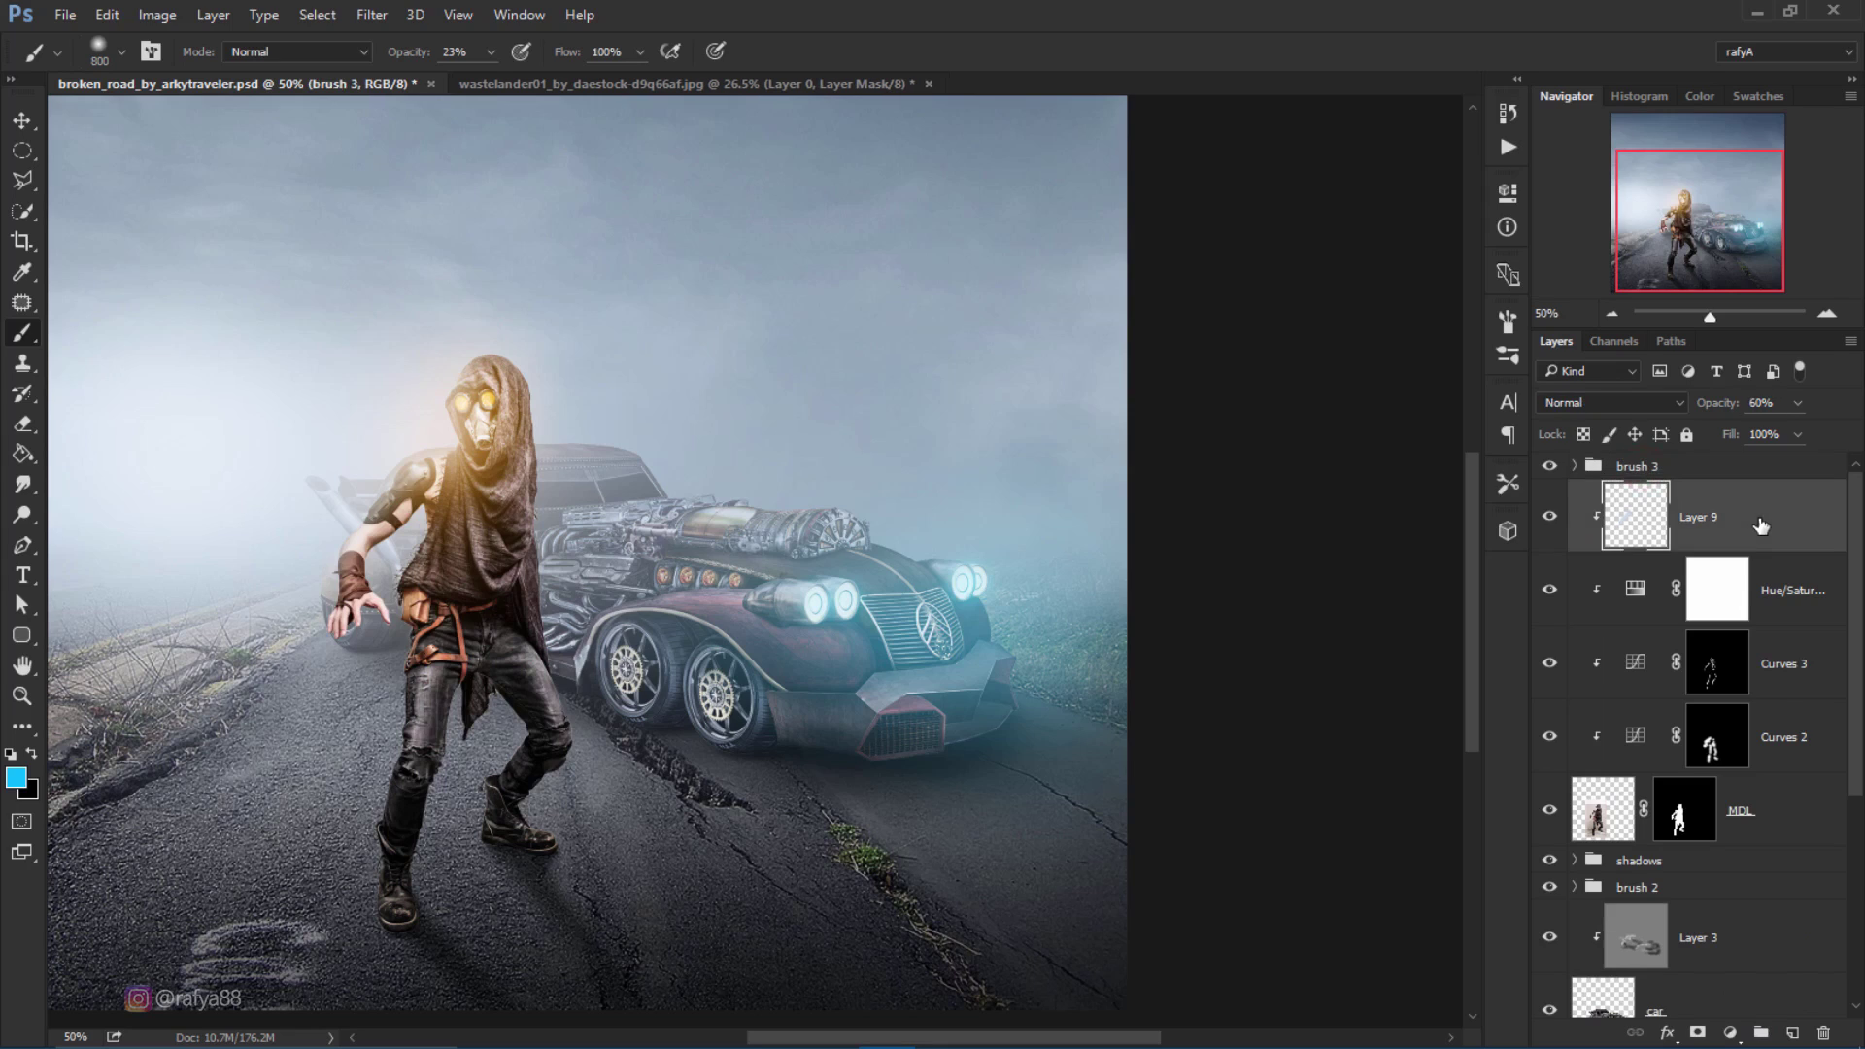
{"action": "left_click", "coordinate": [1796, 1032]}
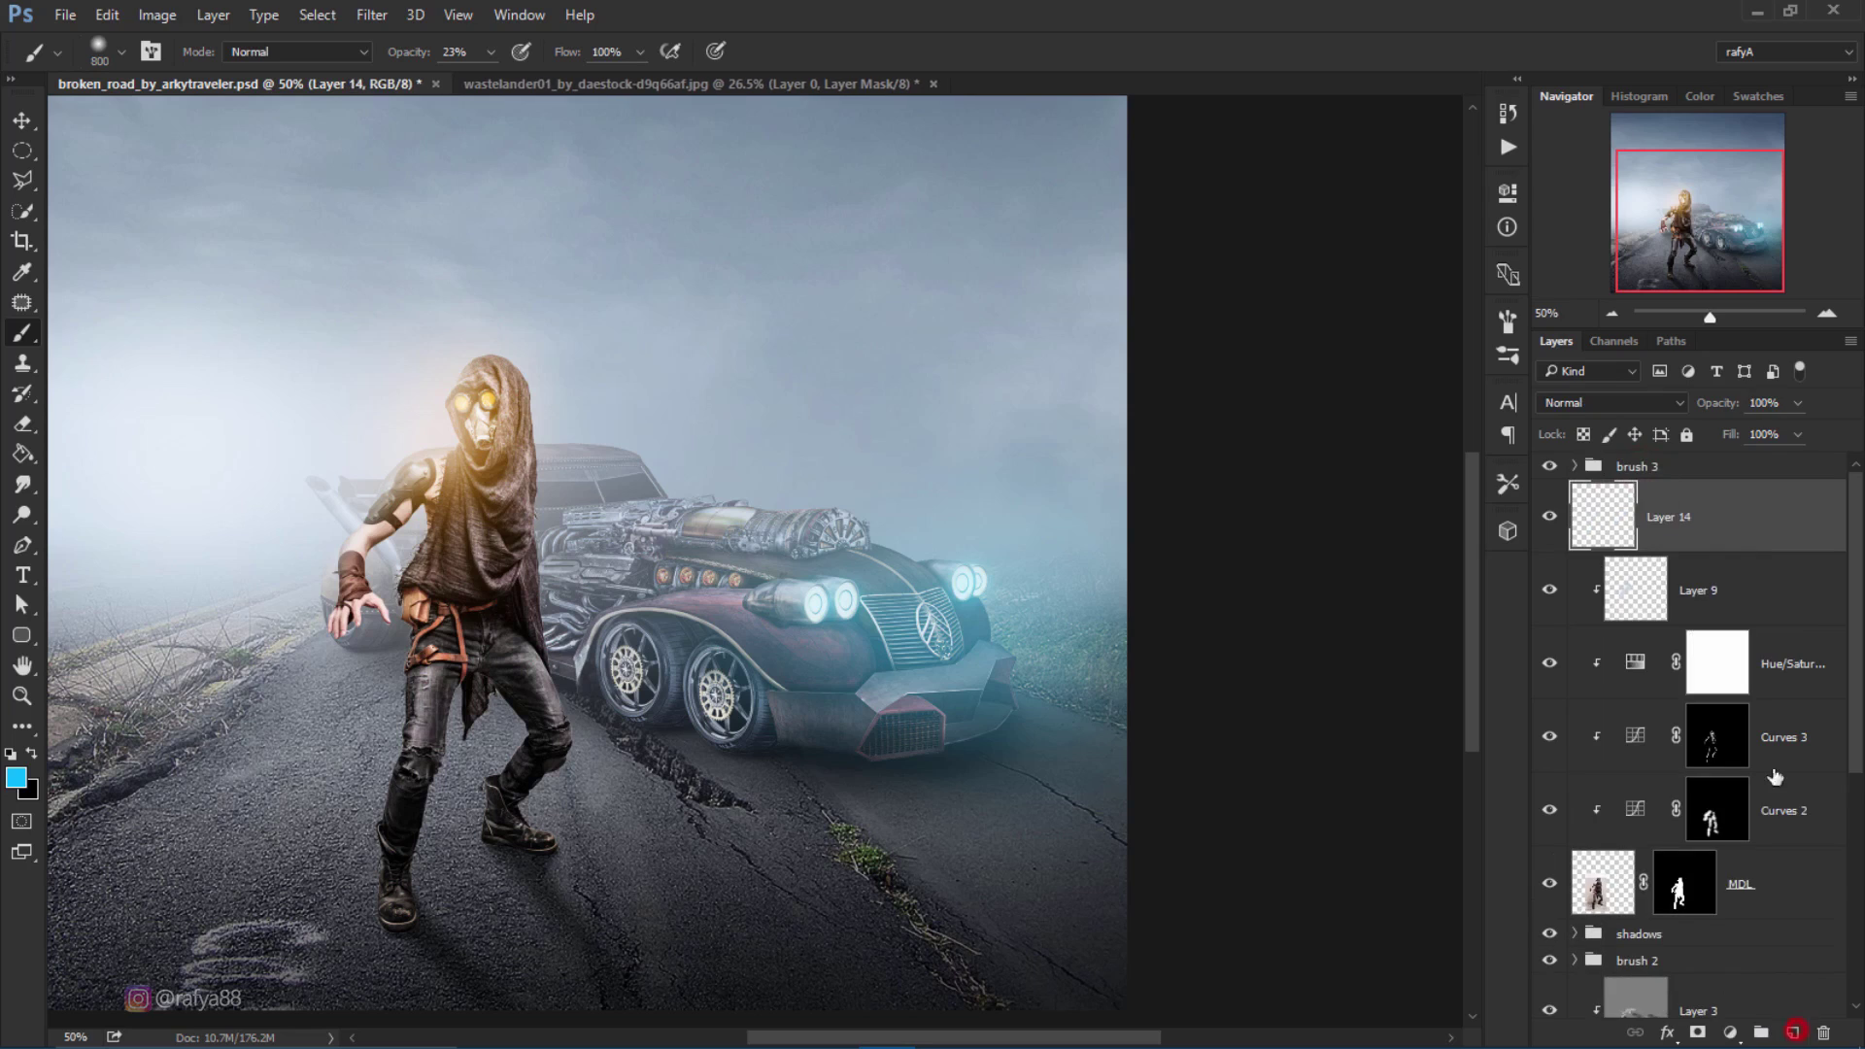
{"action": "right_click", "coordinate": [1754, 529]}
{"action": "left_click", "coordinate": [1390, 580]}
Step: Paint a blue rim light down the hood's right edge with a 125 brush at 100% opacity
{"action": "scroll", "coordinate": [558, 668], "scroll_direction": "up", "scroll_amount": 1}
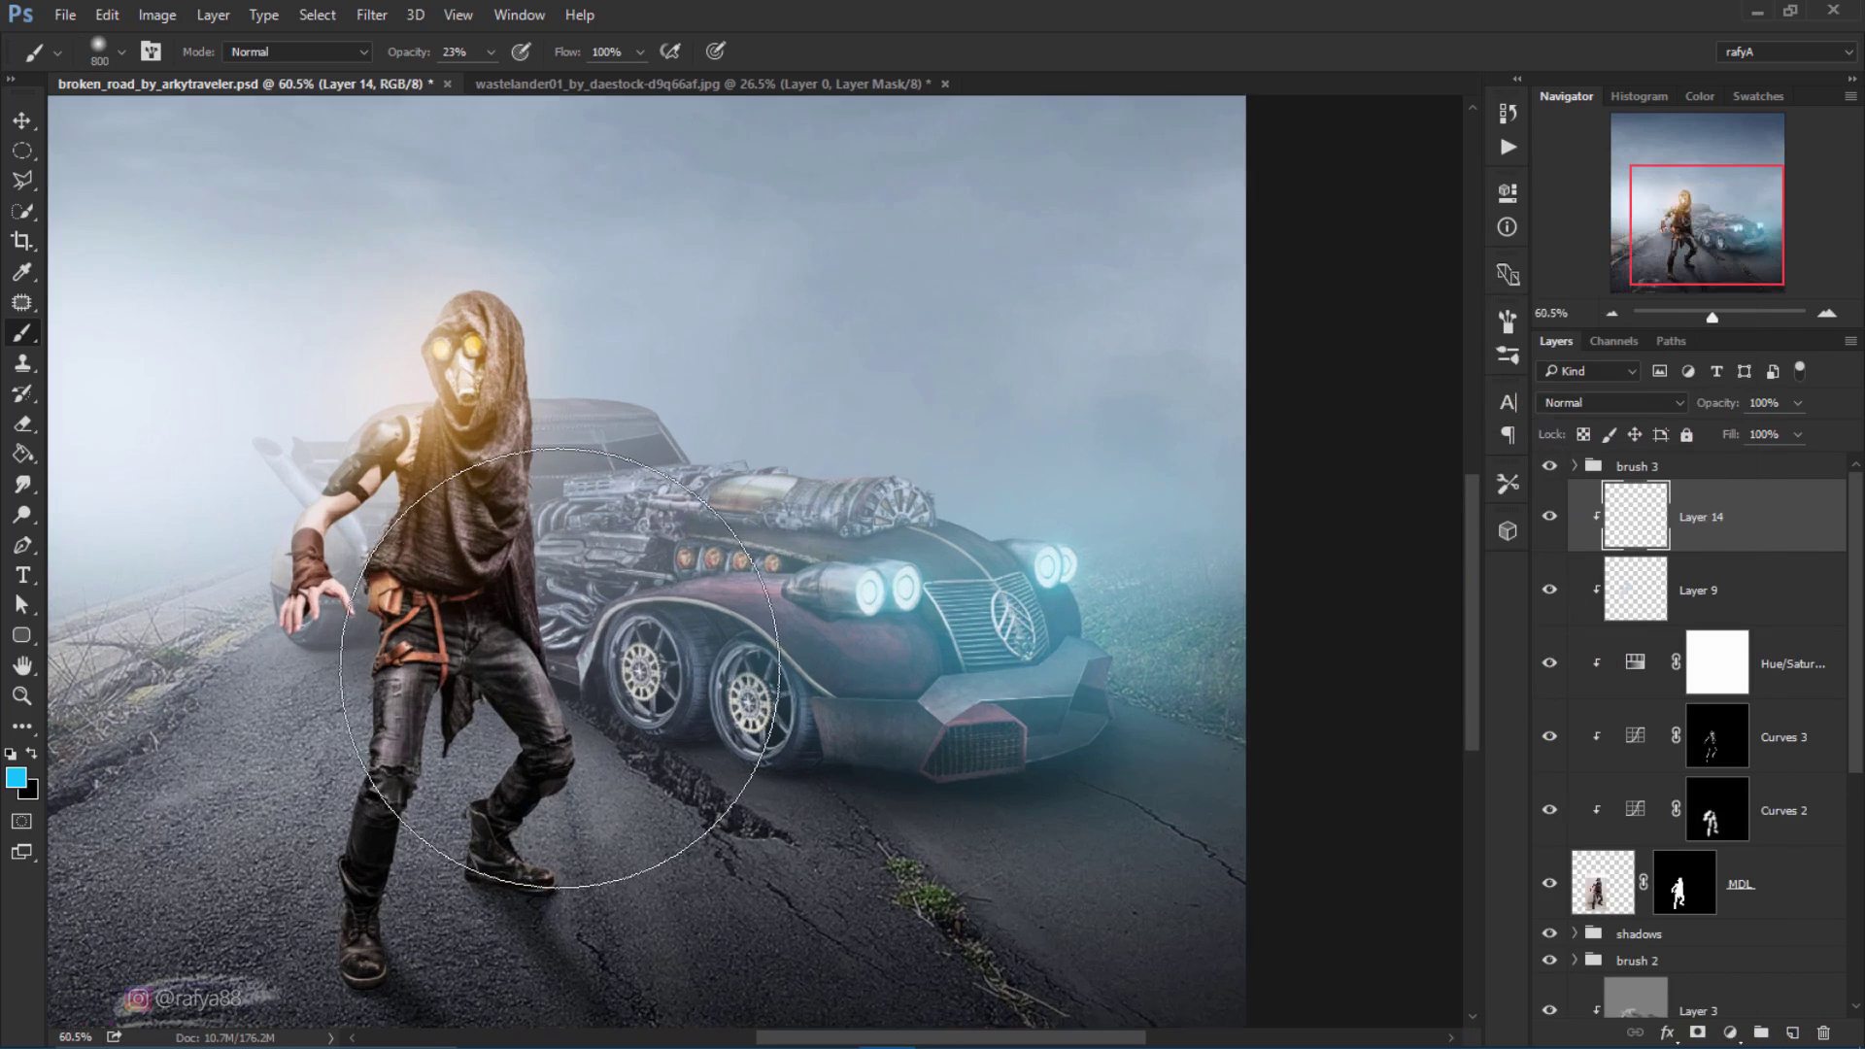
{"action": "scroll", "coordinate": [558, 668], "scroll_direction": "up", "scroll_amount": 1}
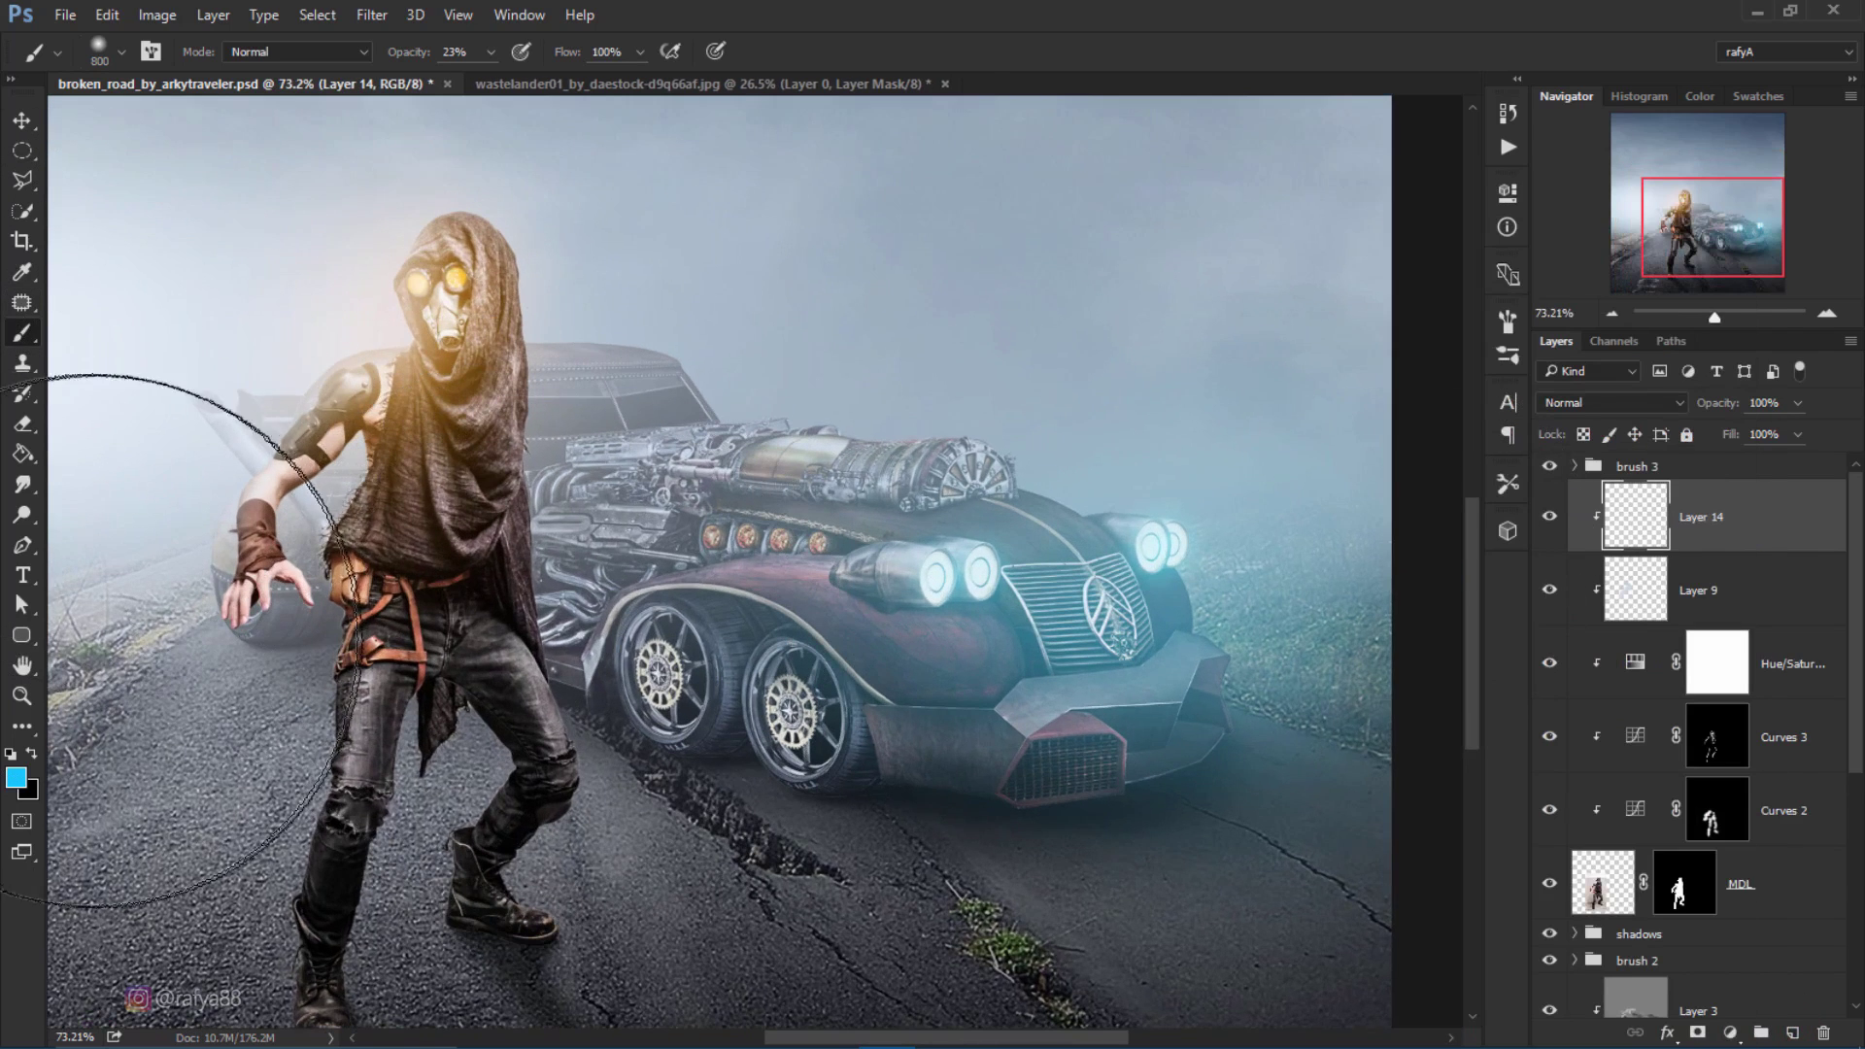
{"action": "left_click_drag", "start_coordinate": [162, 460], "coordinate": [258, 529]}
{"action": "key", "text": "bracketleft"}
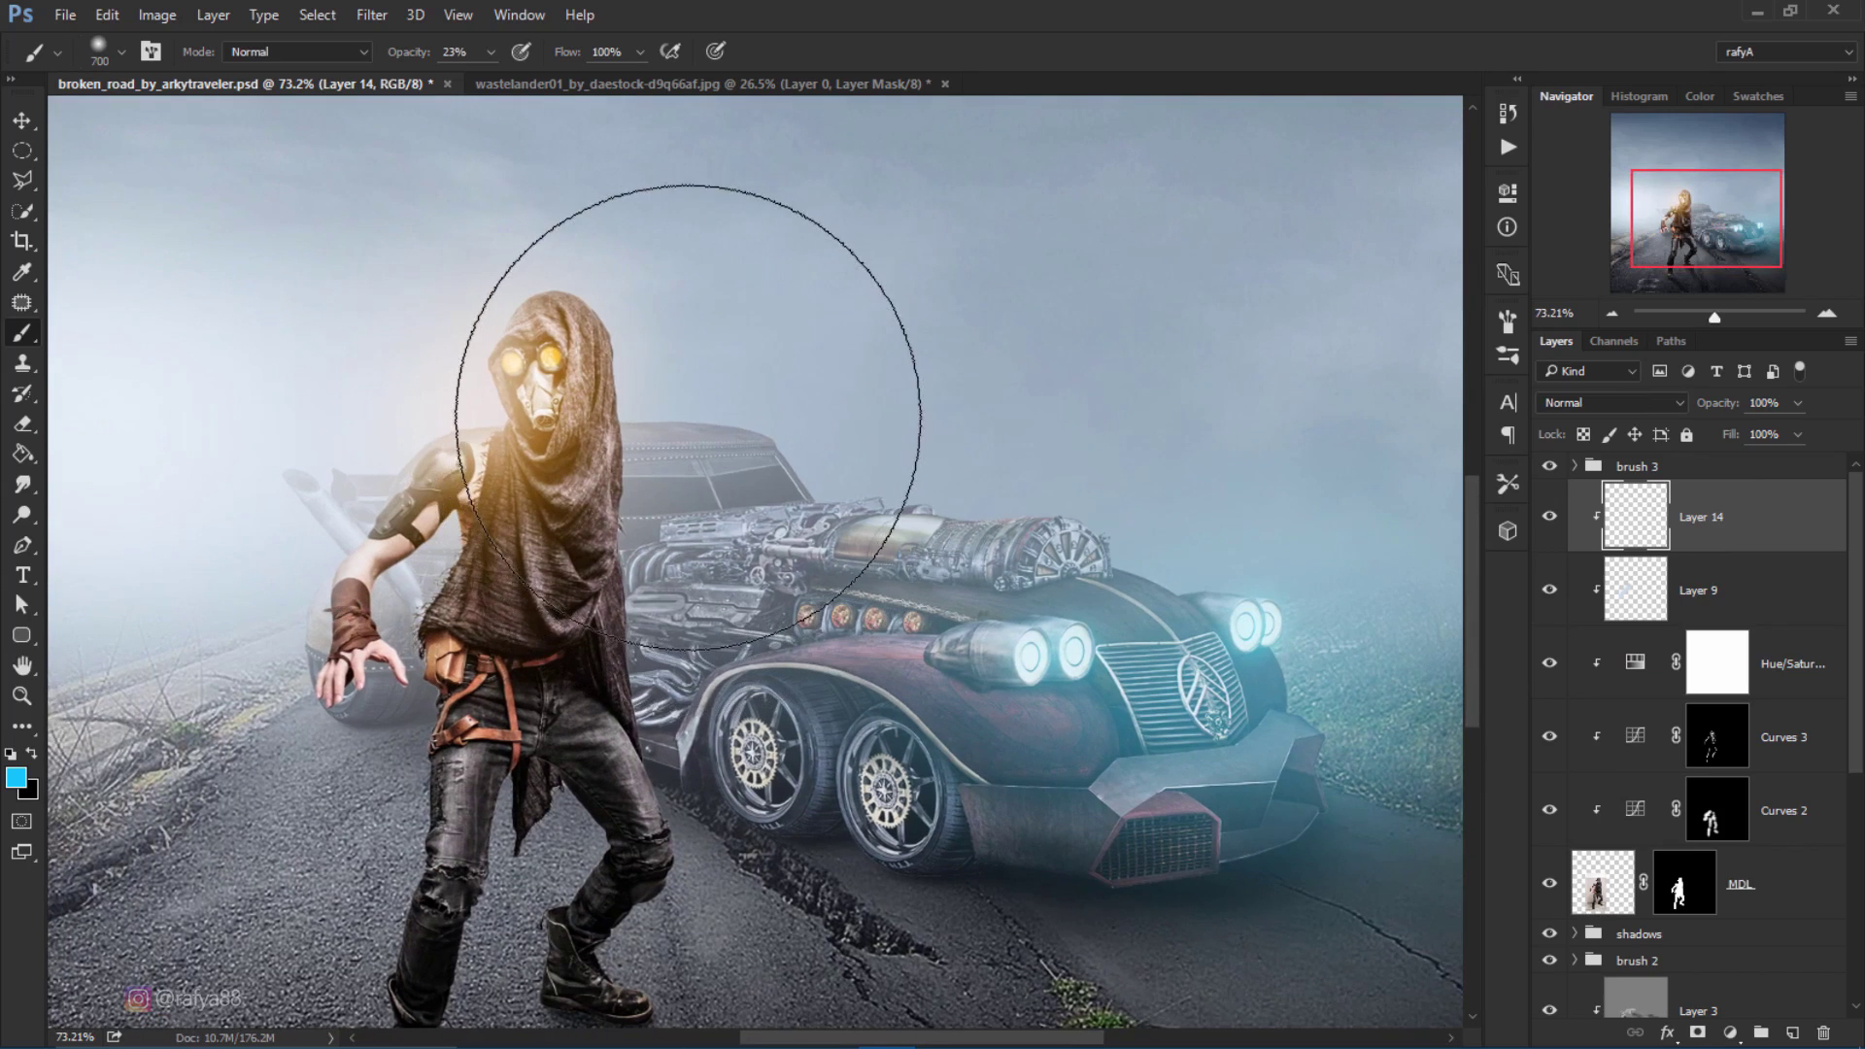
{"action": "key", "text": "bracketleft"}
{"action": "key", "text": "bracketleft"}
{"action": "key", "text": "bracketleft"}
{"action": "left_click", "coordinate": [637, 371]}
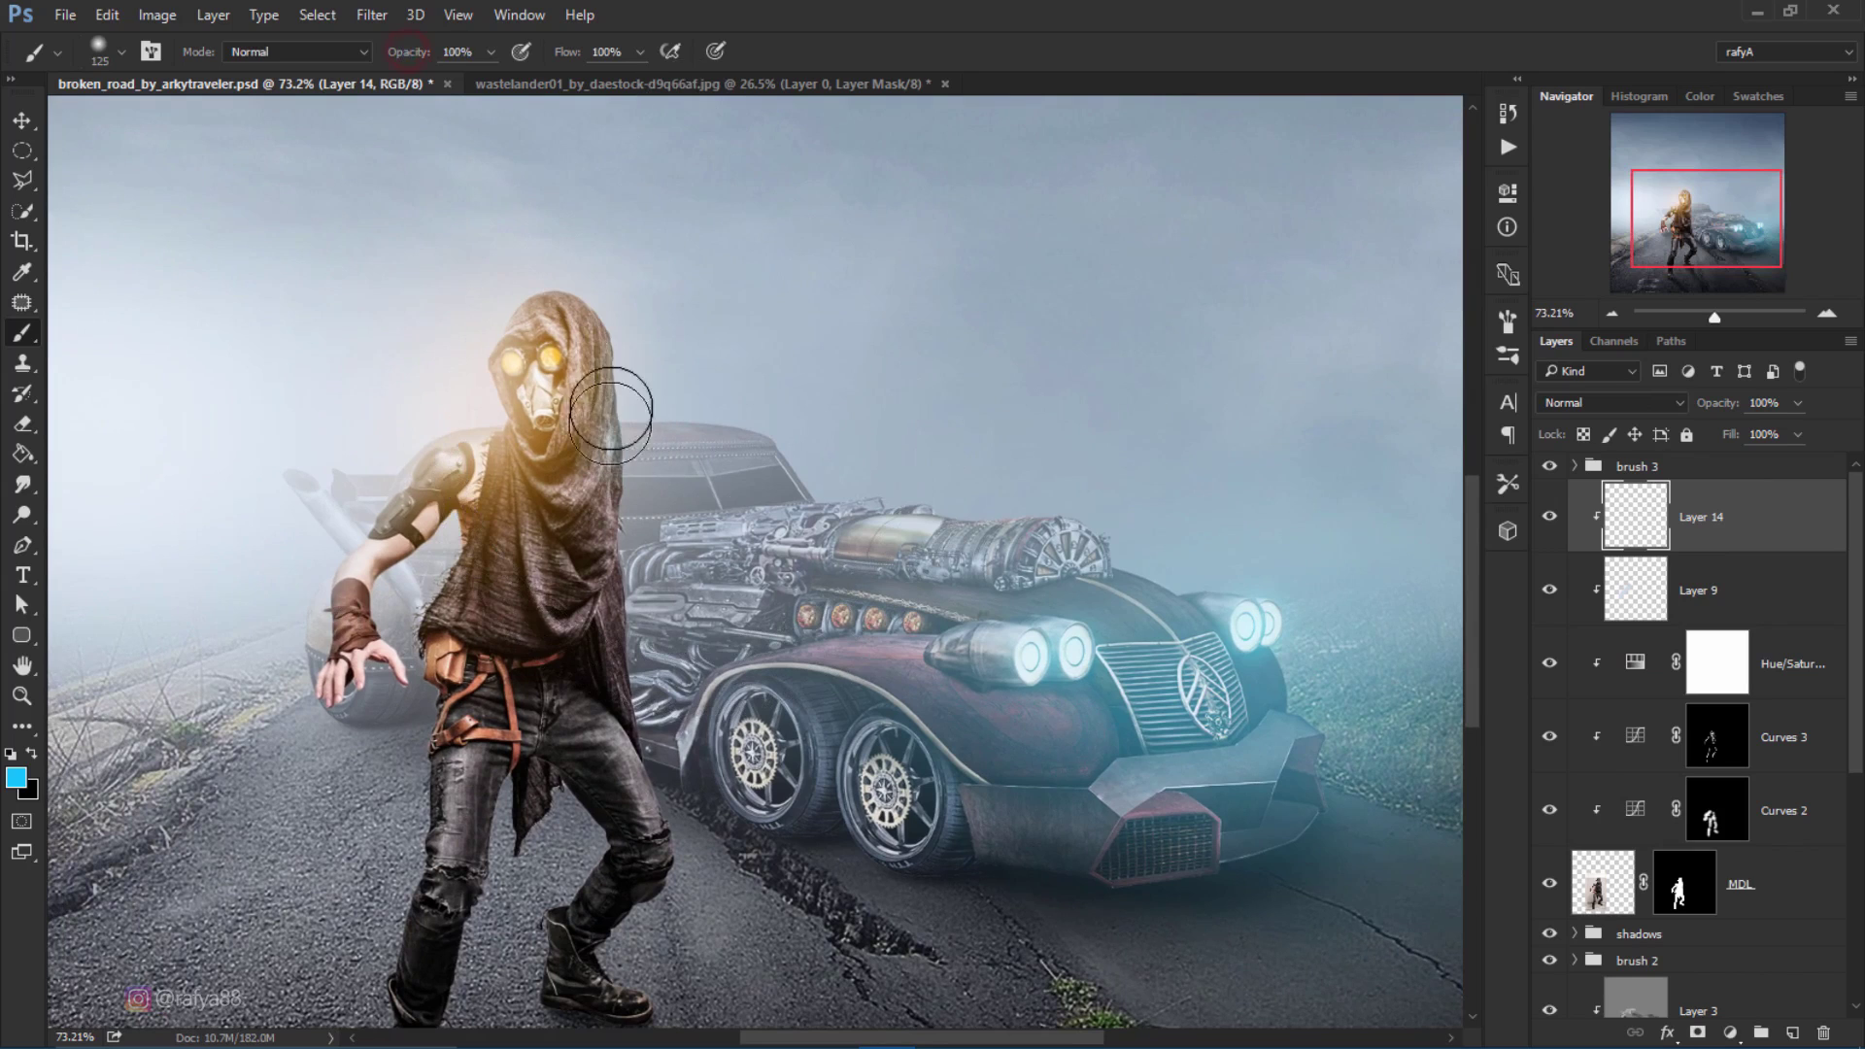
{"action": "mouse_move", "coordinate": [640, 357]}
{"action": "left_mouse_down"}
{"action": "mouse_move", "coordinate": [647, 483]}
{"action": "mouse_move", "coordinate": [745, 907]}
{"action": "left_mouse_up"}
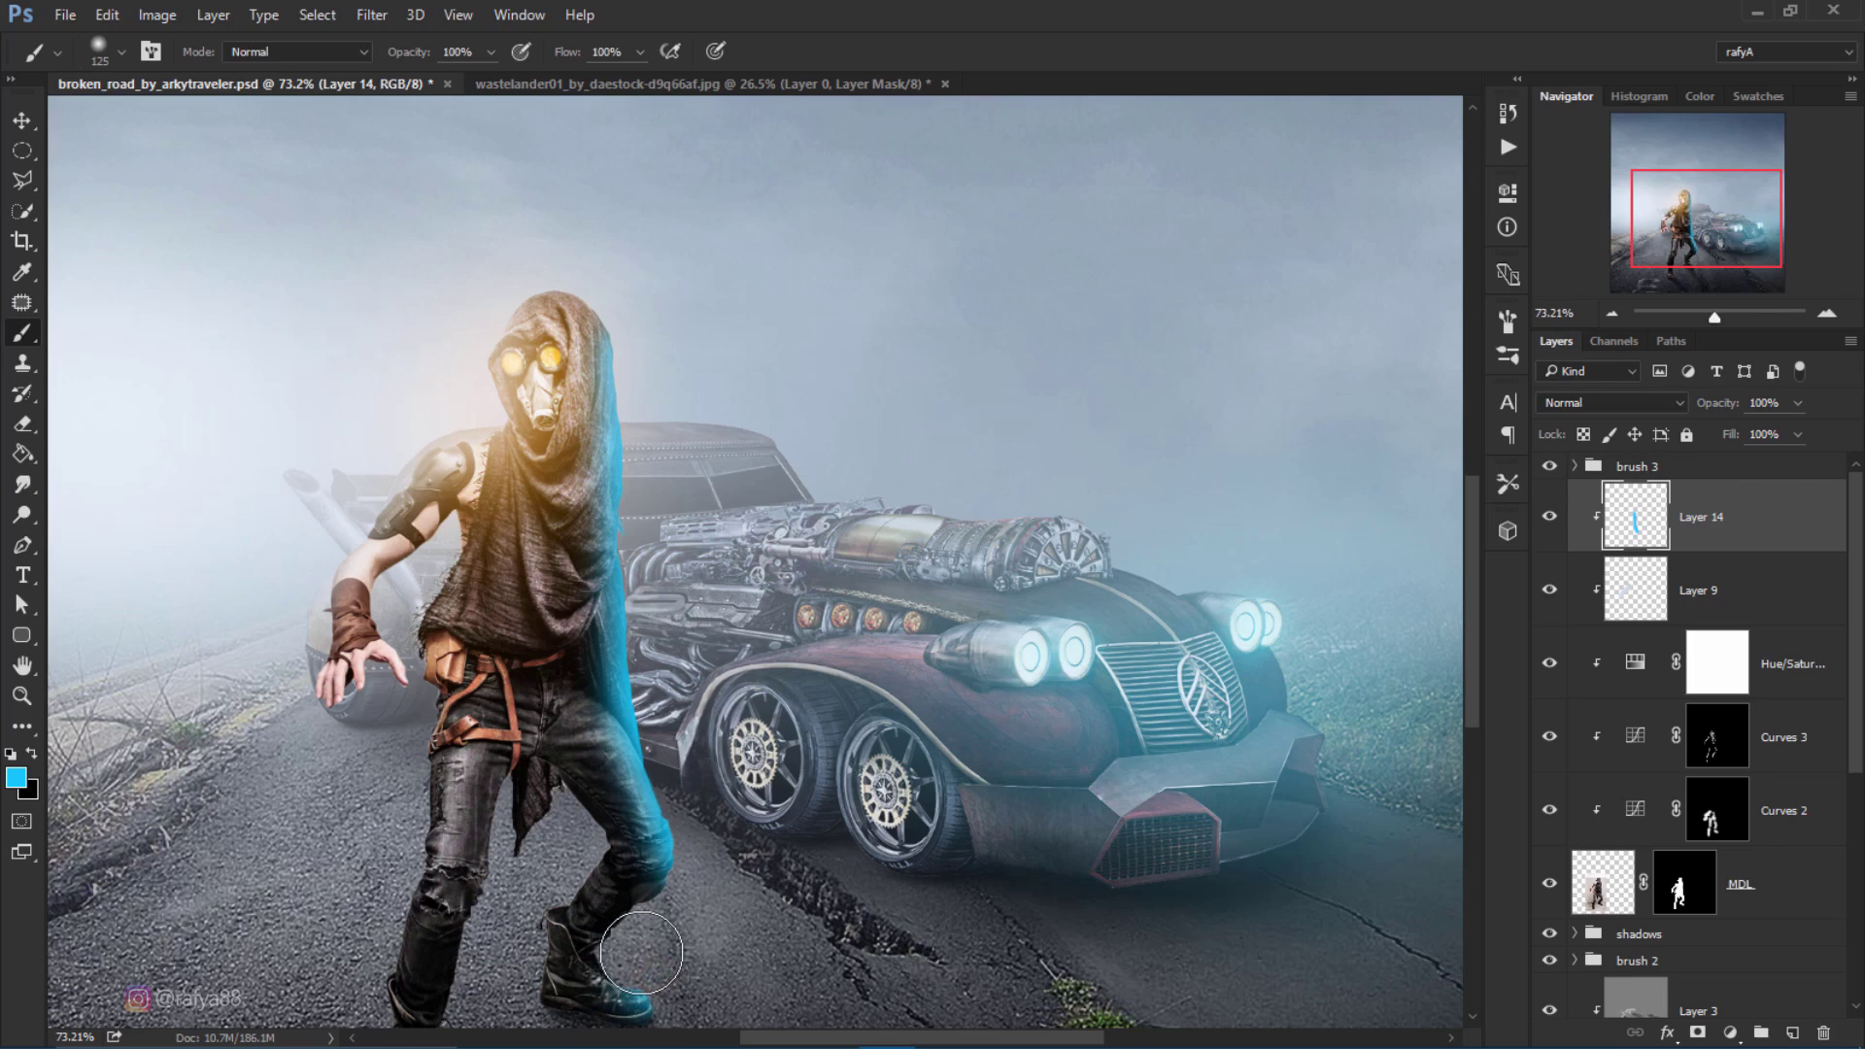
{"action": "key", "text": "ctrl+z"}
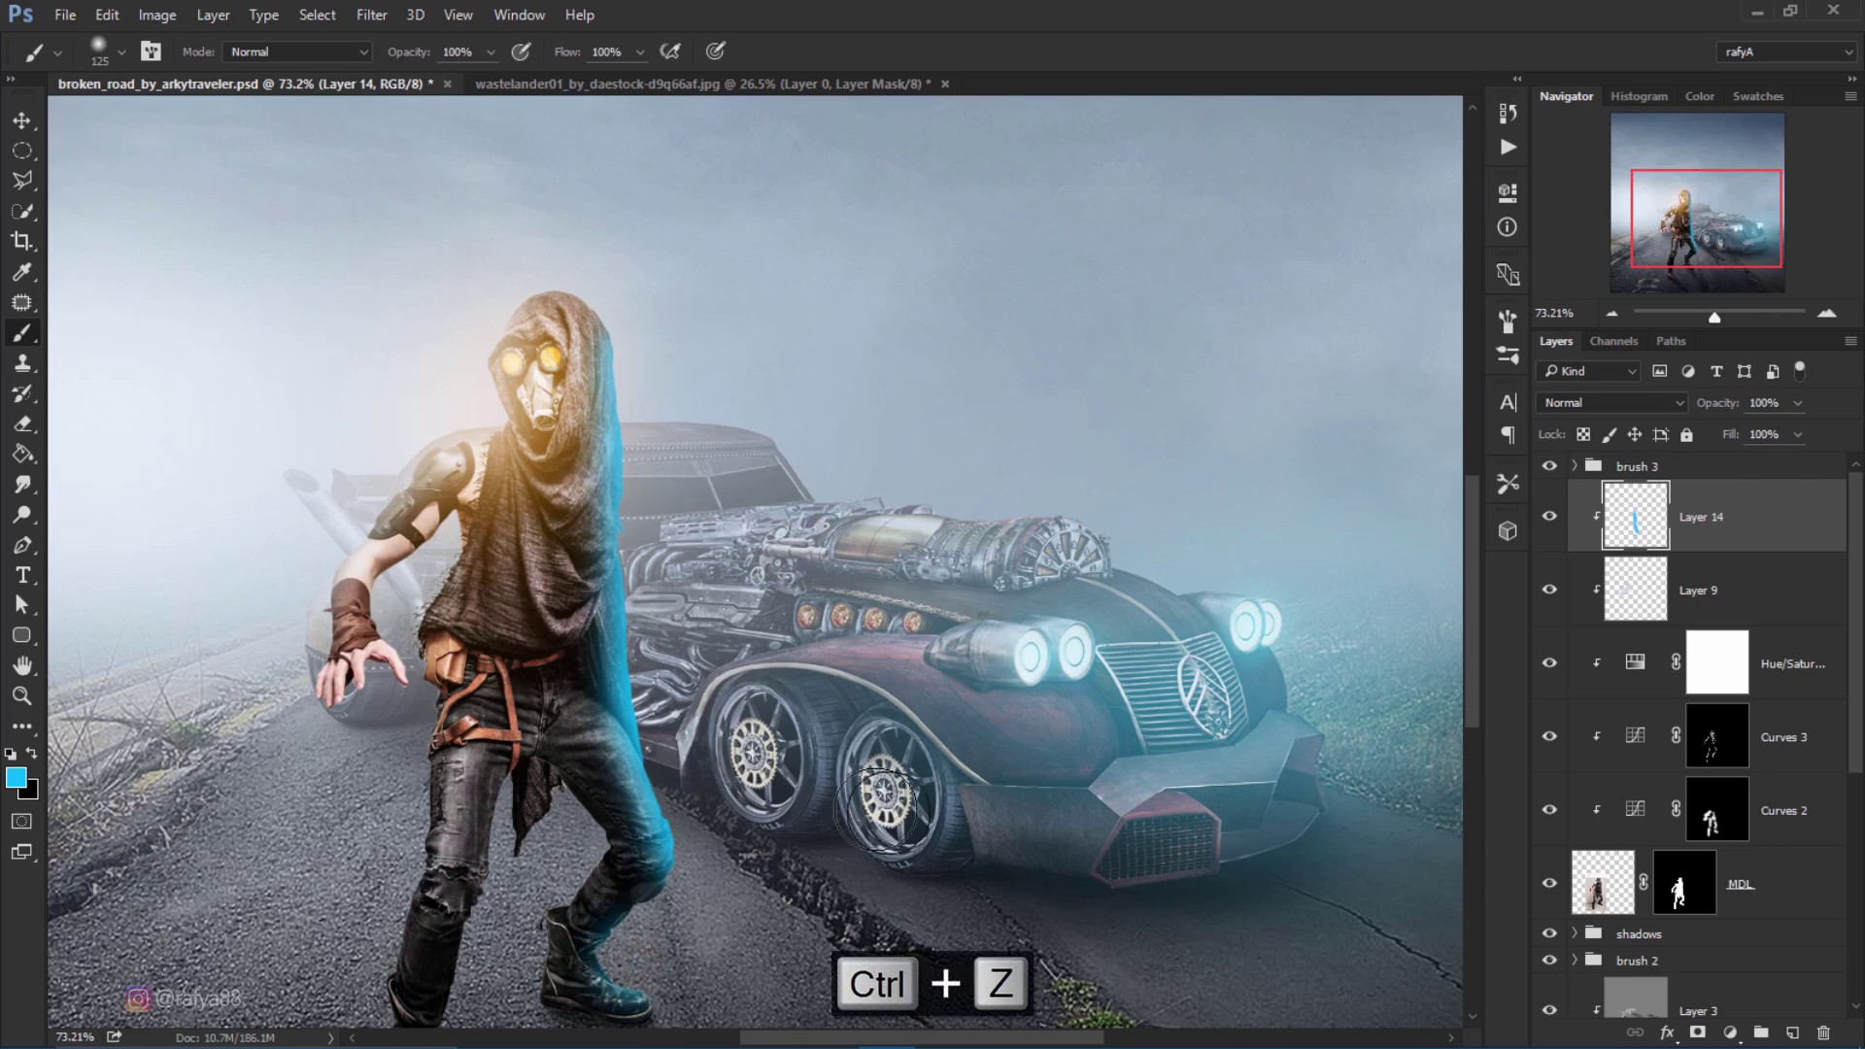
Step: Blend Layer 14 in Overlay mode at 63% opacity
{"action": "left_click", "coordinate": [1664, 401]}
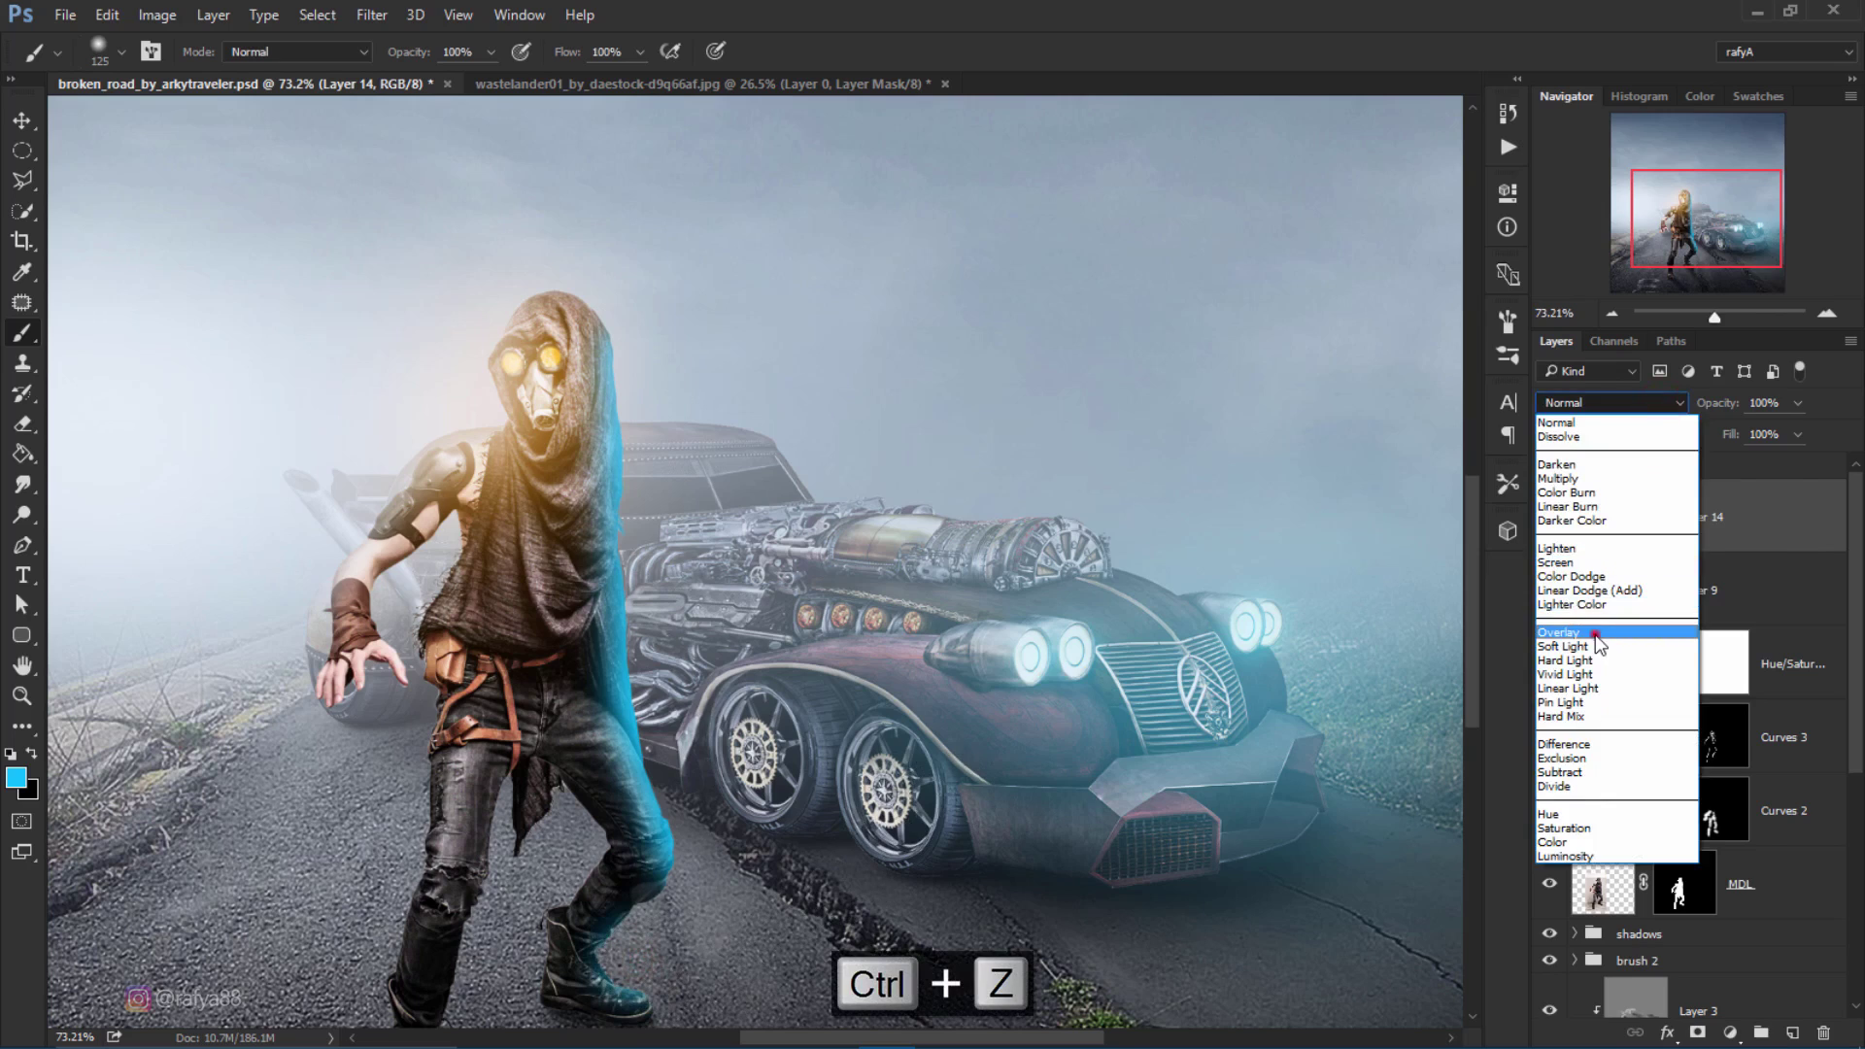
{"action": "left_click", "coordinate": [1596, 633]}
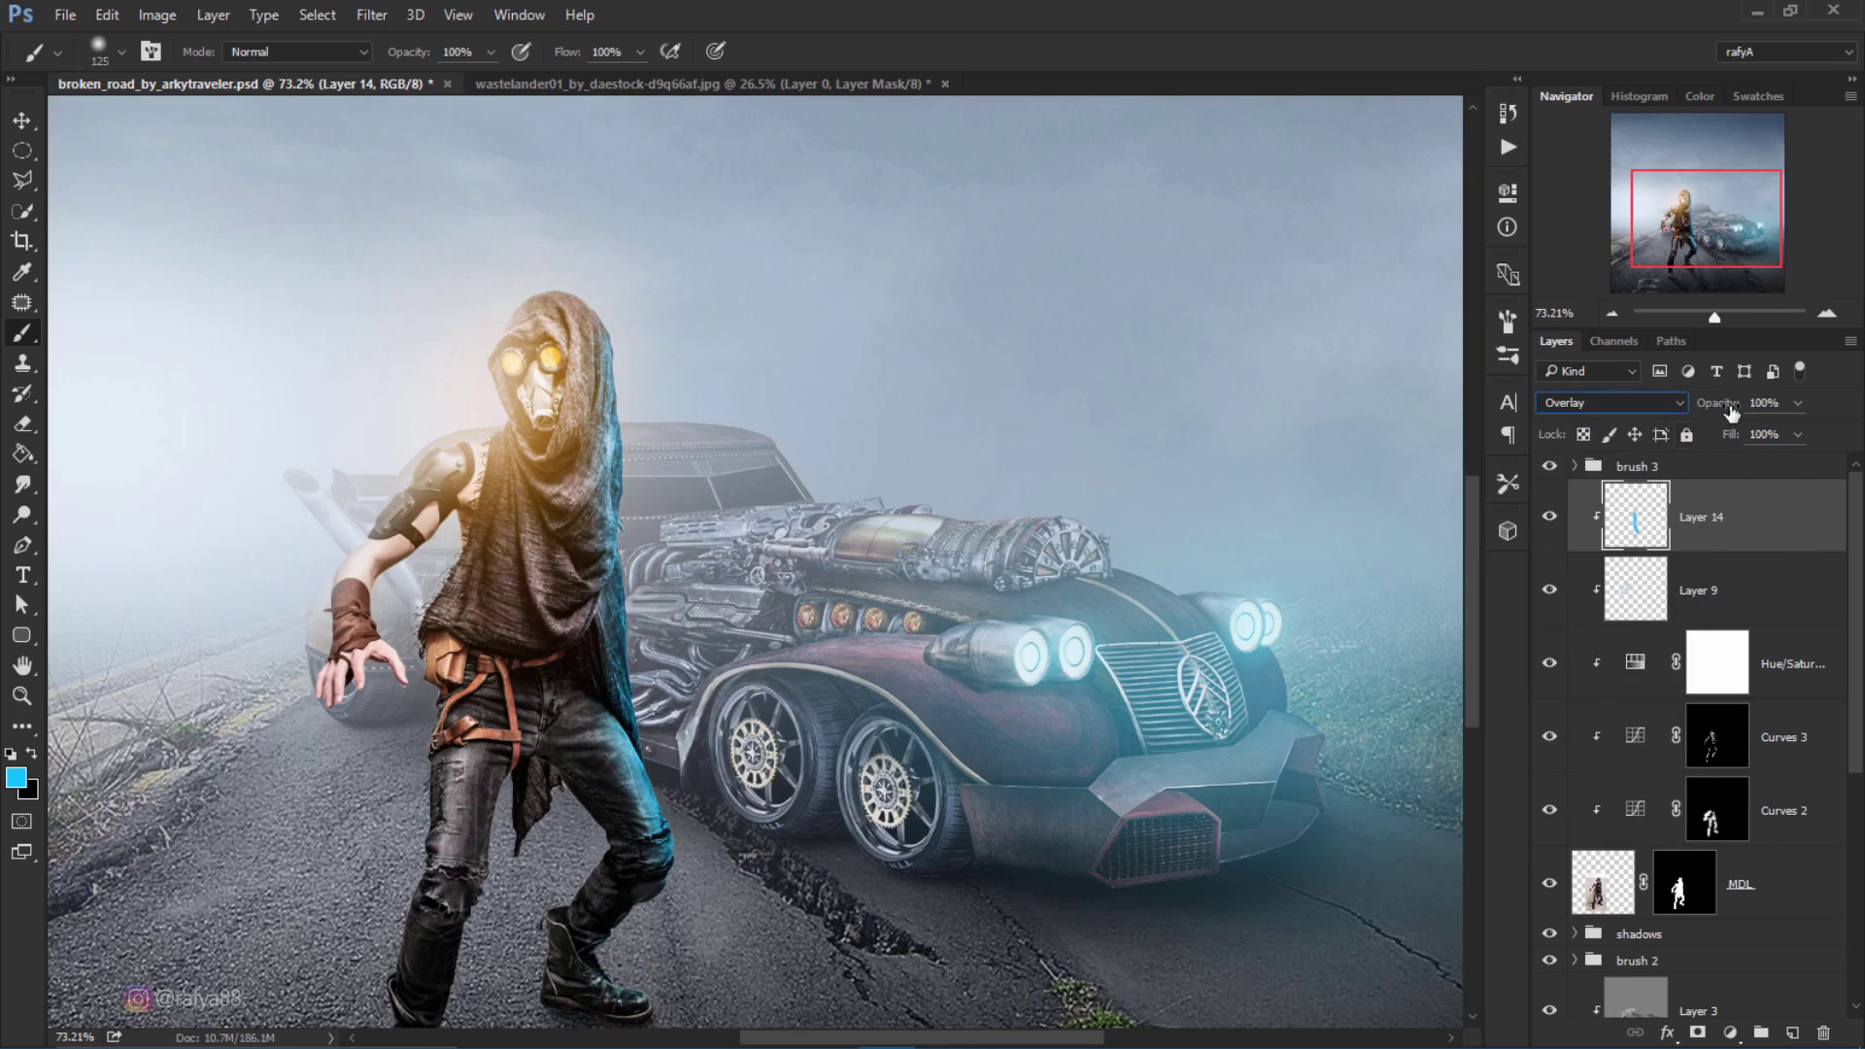
{"action": "left_click_drag", "start_coordinate": [1726, 409], "coordinate": [1708, 412]}
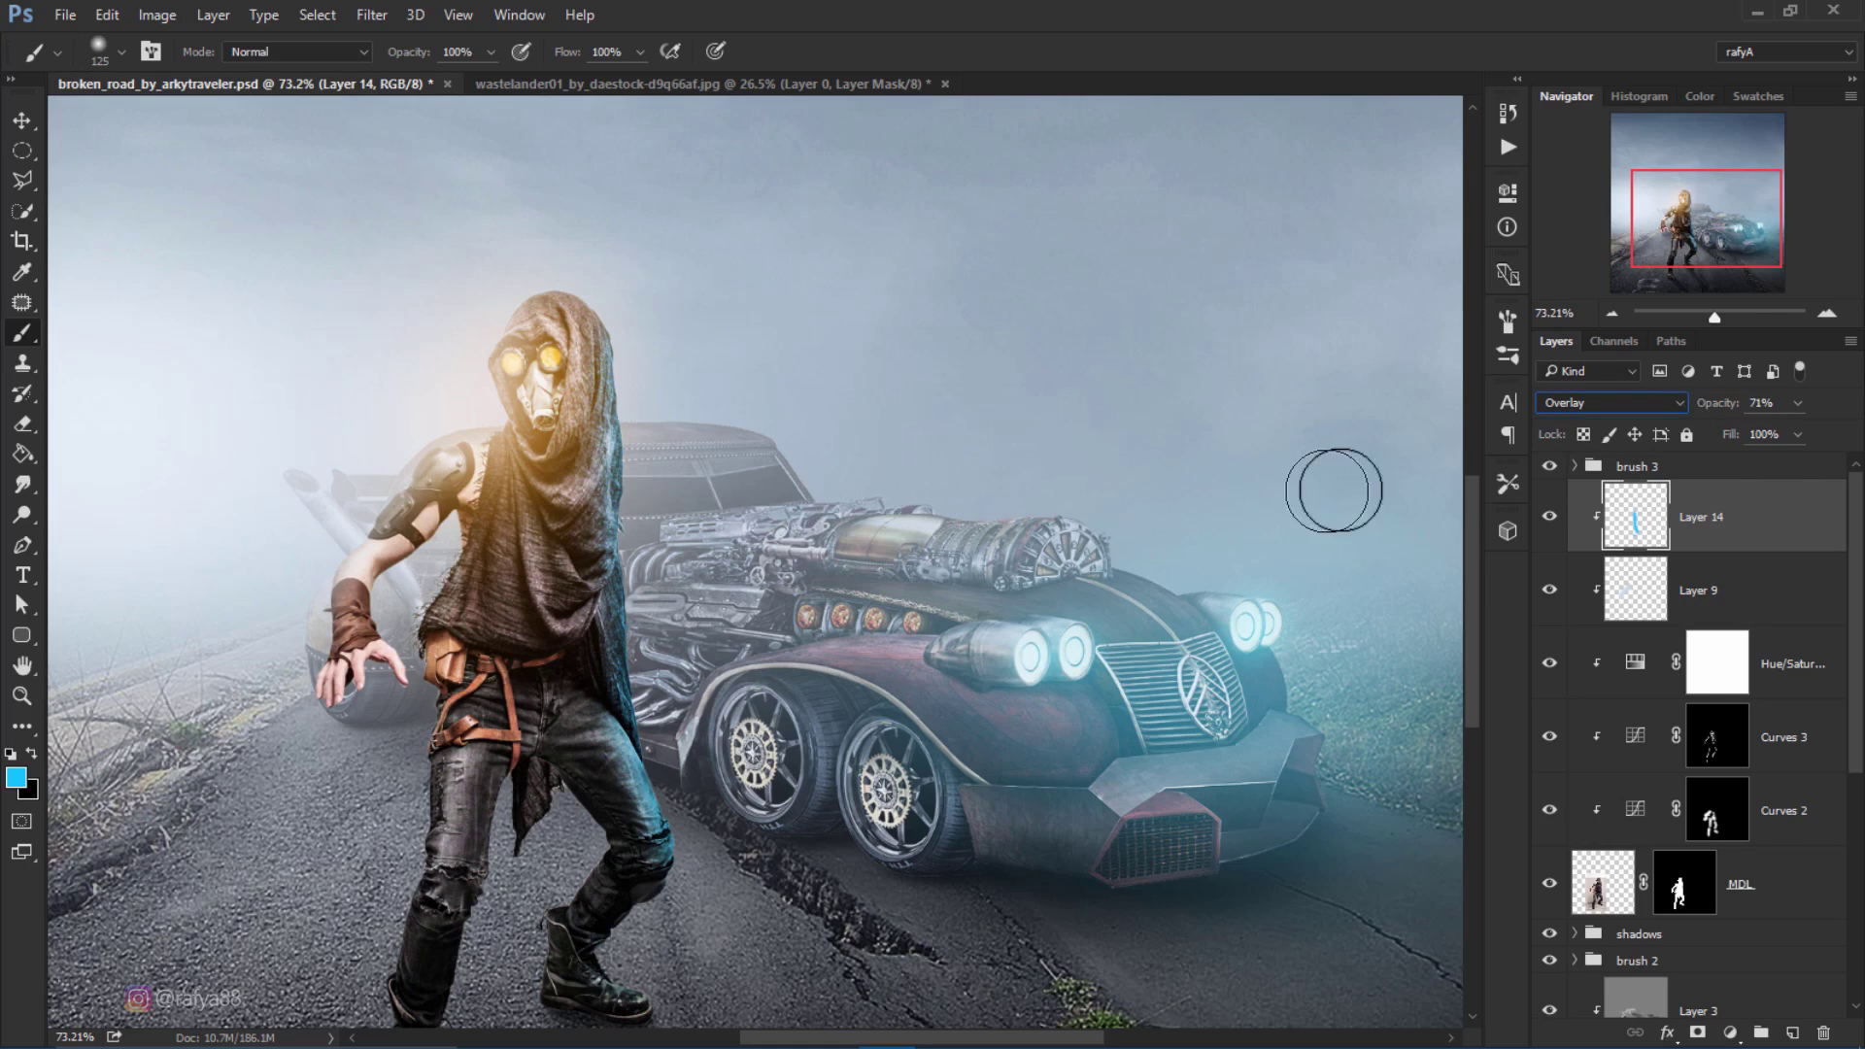
{"action": "left_click", "coordinate": [1615, 313]}
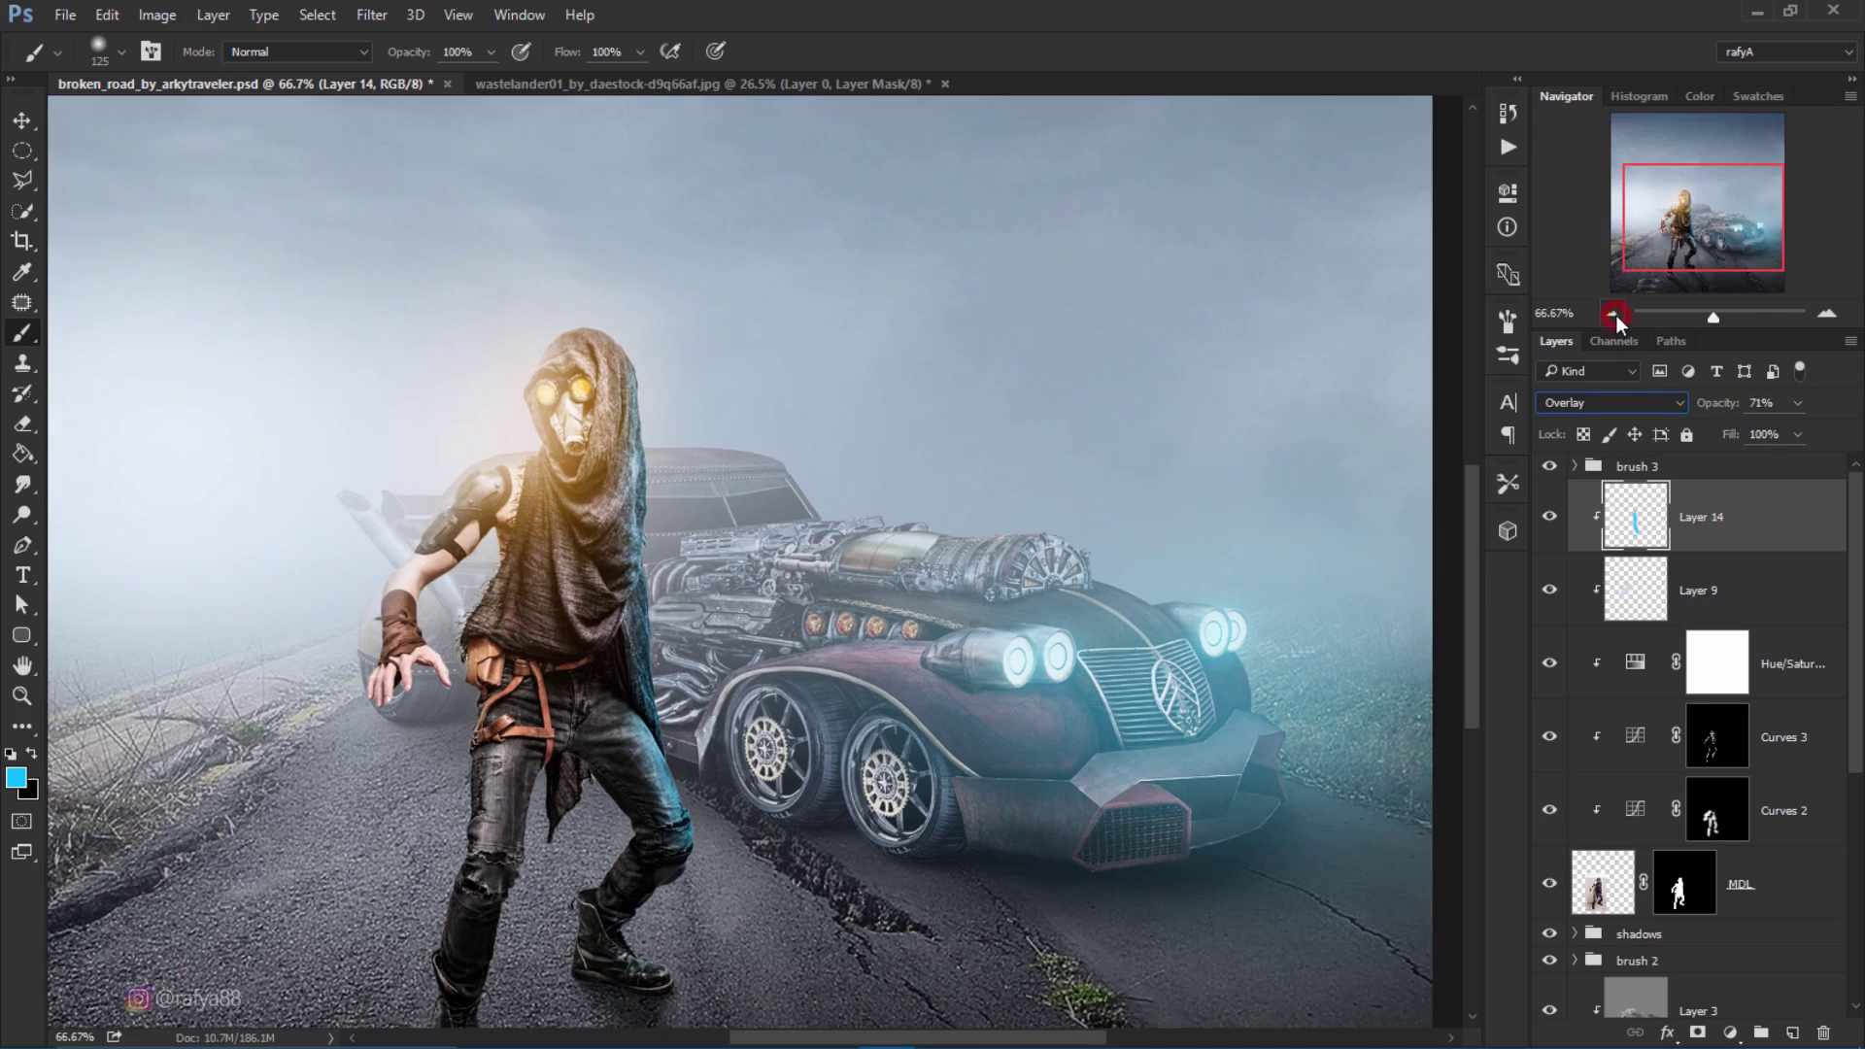
{"action": "left_click", "coordinate": [1615, 313]}
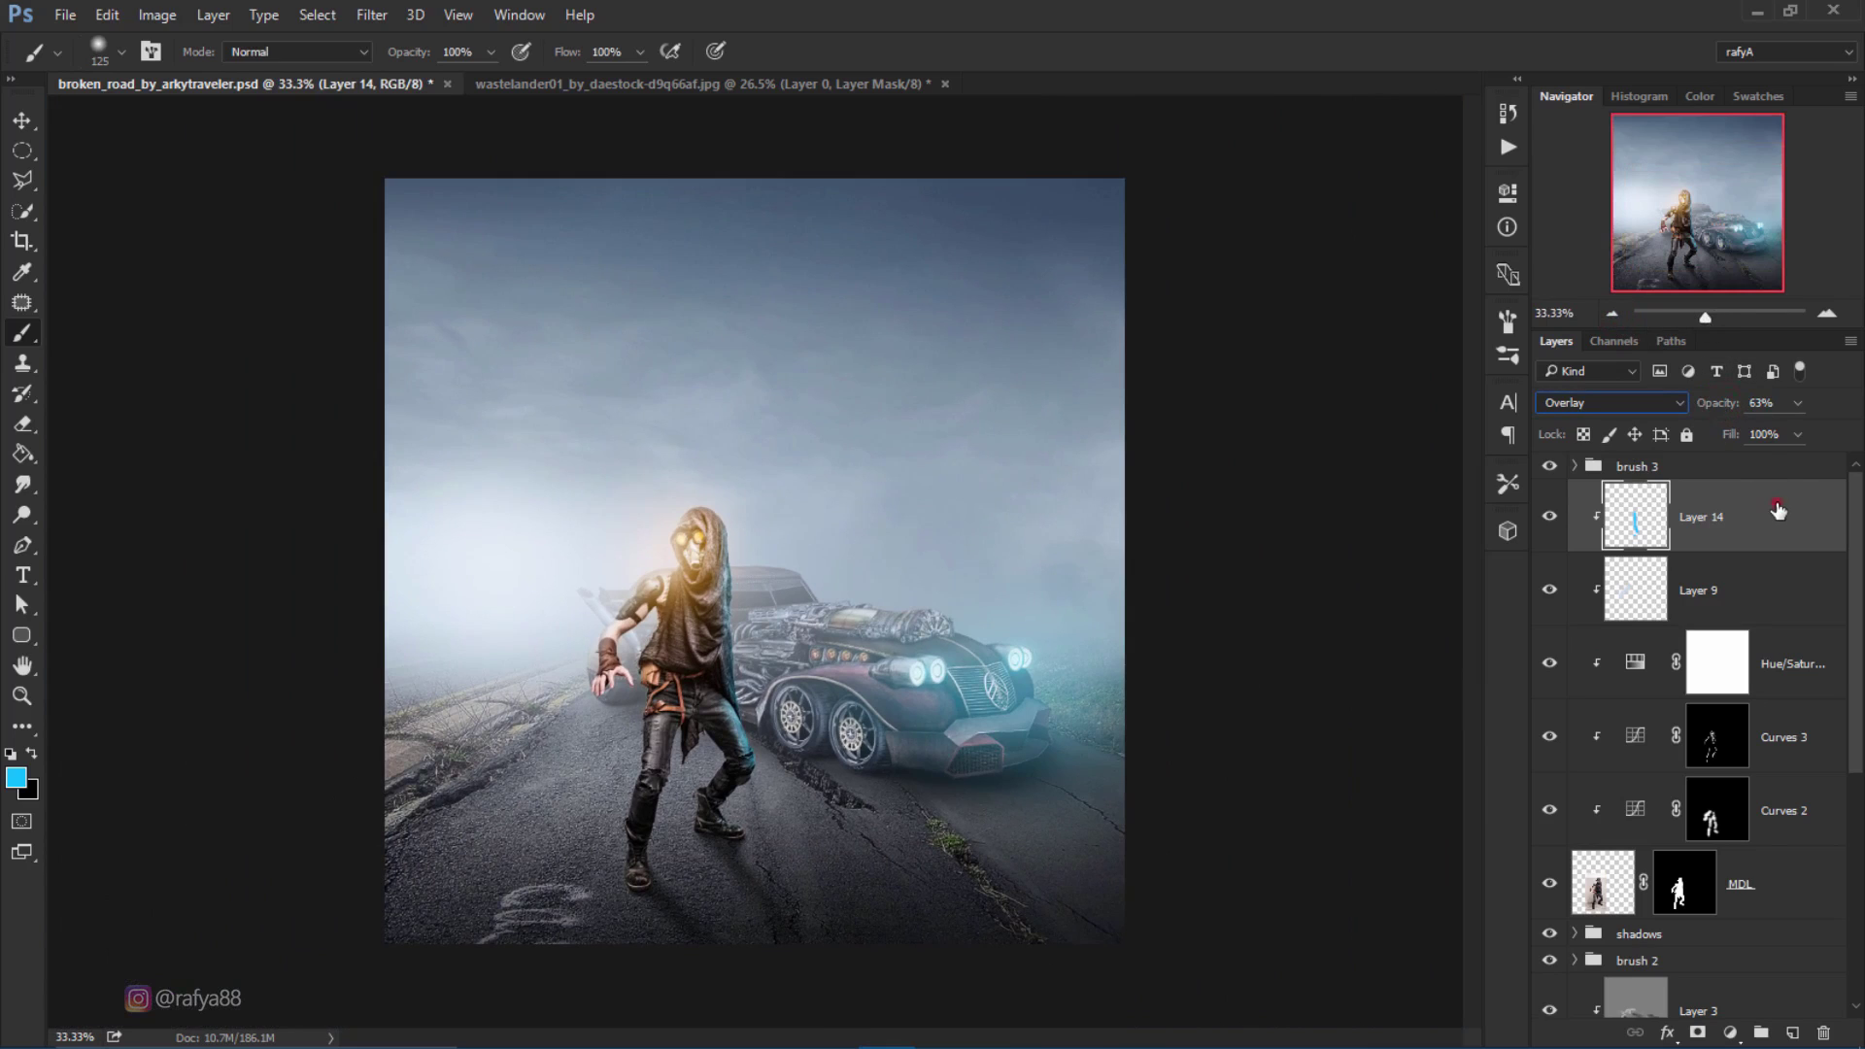
{"action": "left_click", "coordinate": [1759, 467]}
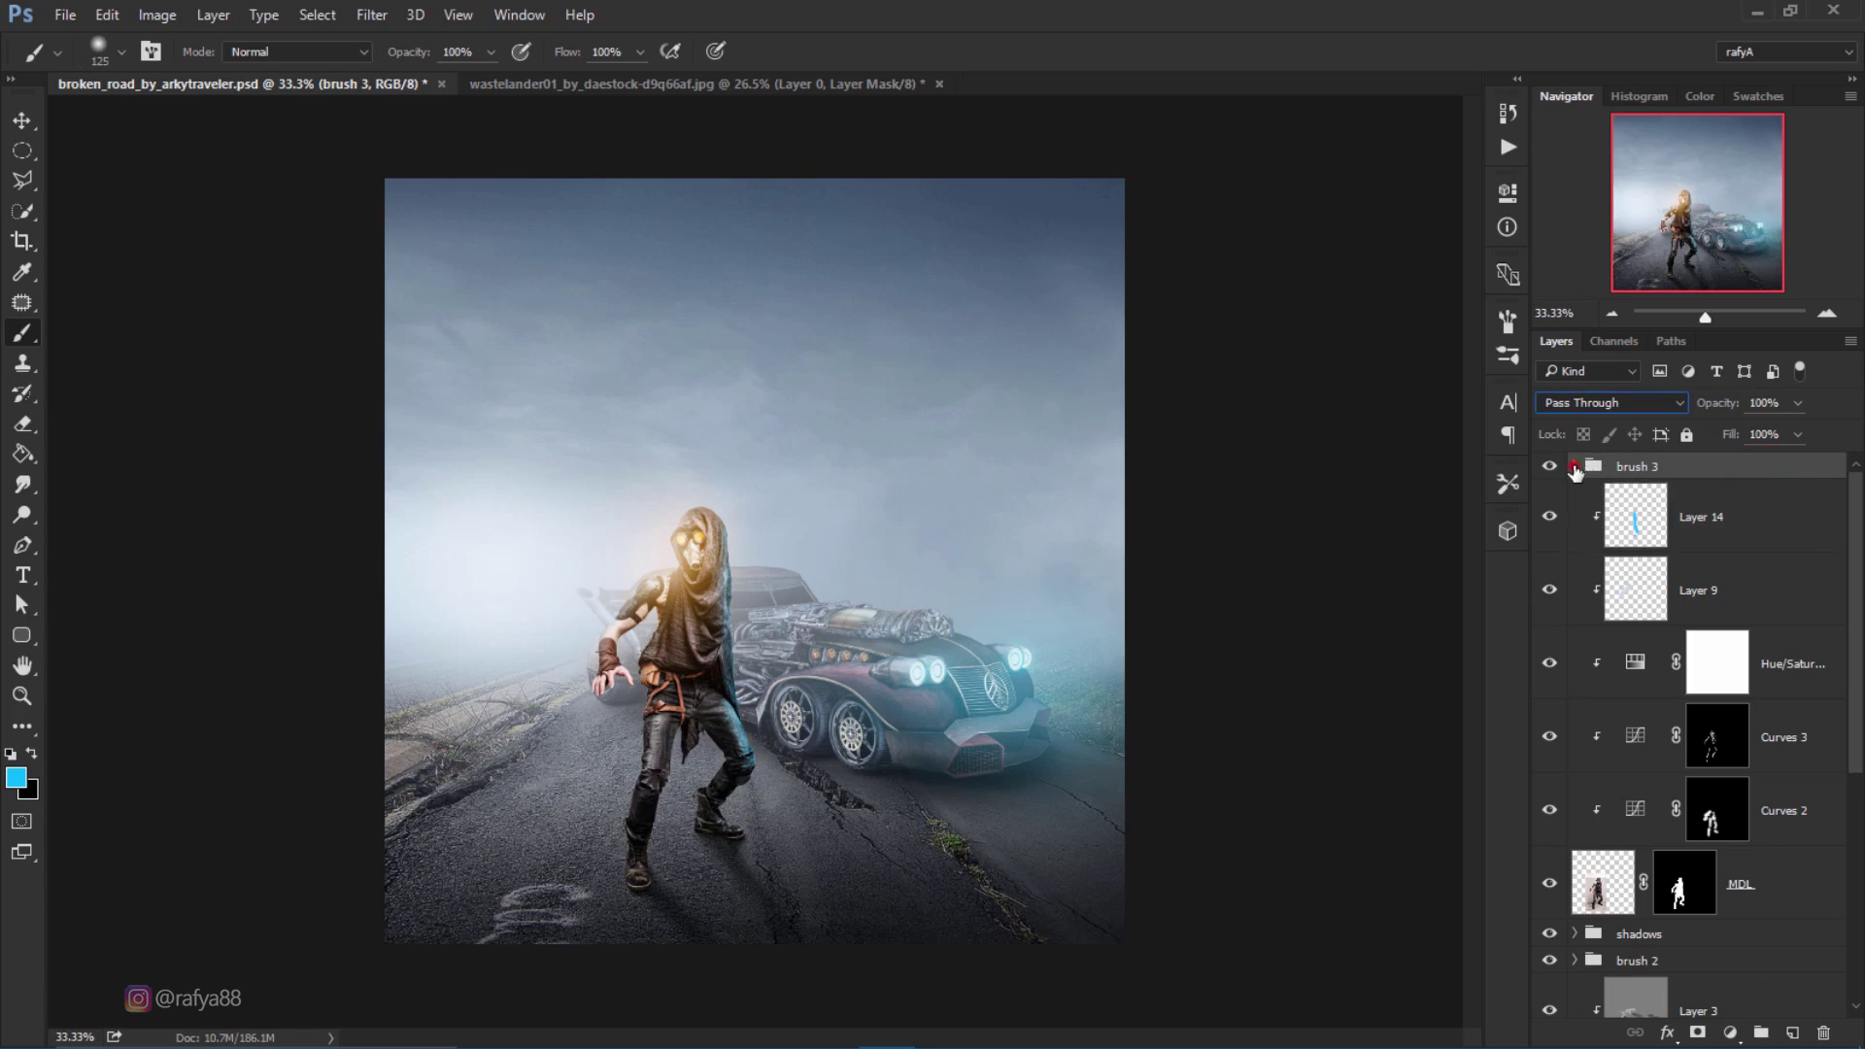
Step: Add Layer 15 inside the brush 3 group and wash the car area with cyan using an 1800 brush
{"action": "left_click", "coordinate": [1575, 467]}
{"action": "left_click", "coordinate": [1702, 516]}
{"action": "left_click", "coordinate": [1790, 1031]}
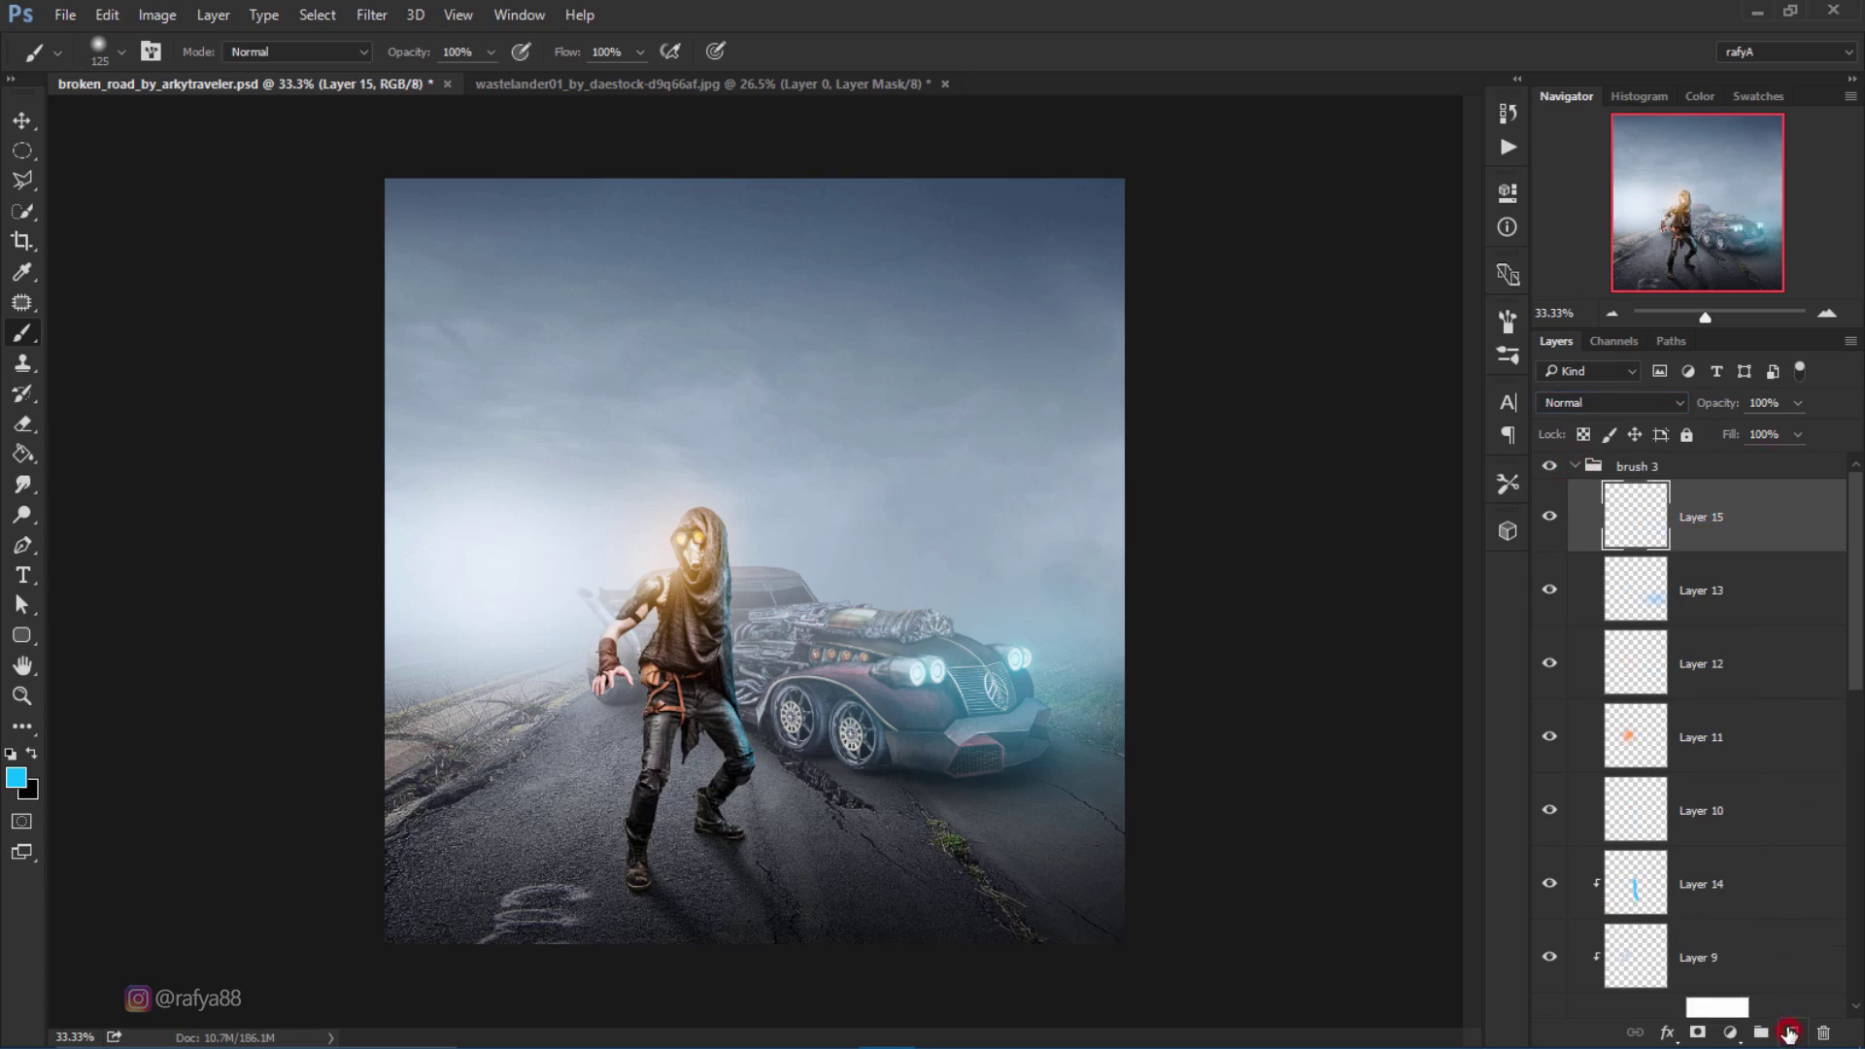
{"action": "key", "text": "bracketright"}
{"action": "key", "text": "bracketright"}
{"action": "key", "text": "bracketright"}
{"action": "key", "text": "bracketright"}
{"action": "key", "text": "bracketright"}
{"action": "key", "text": "bracketright"}
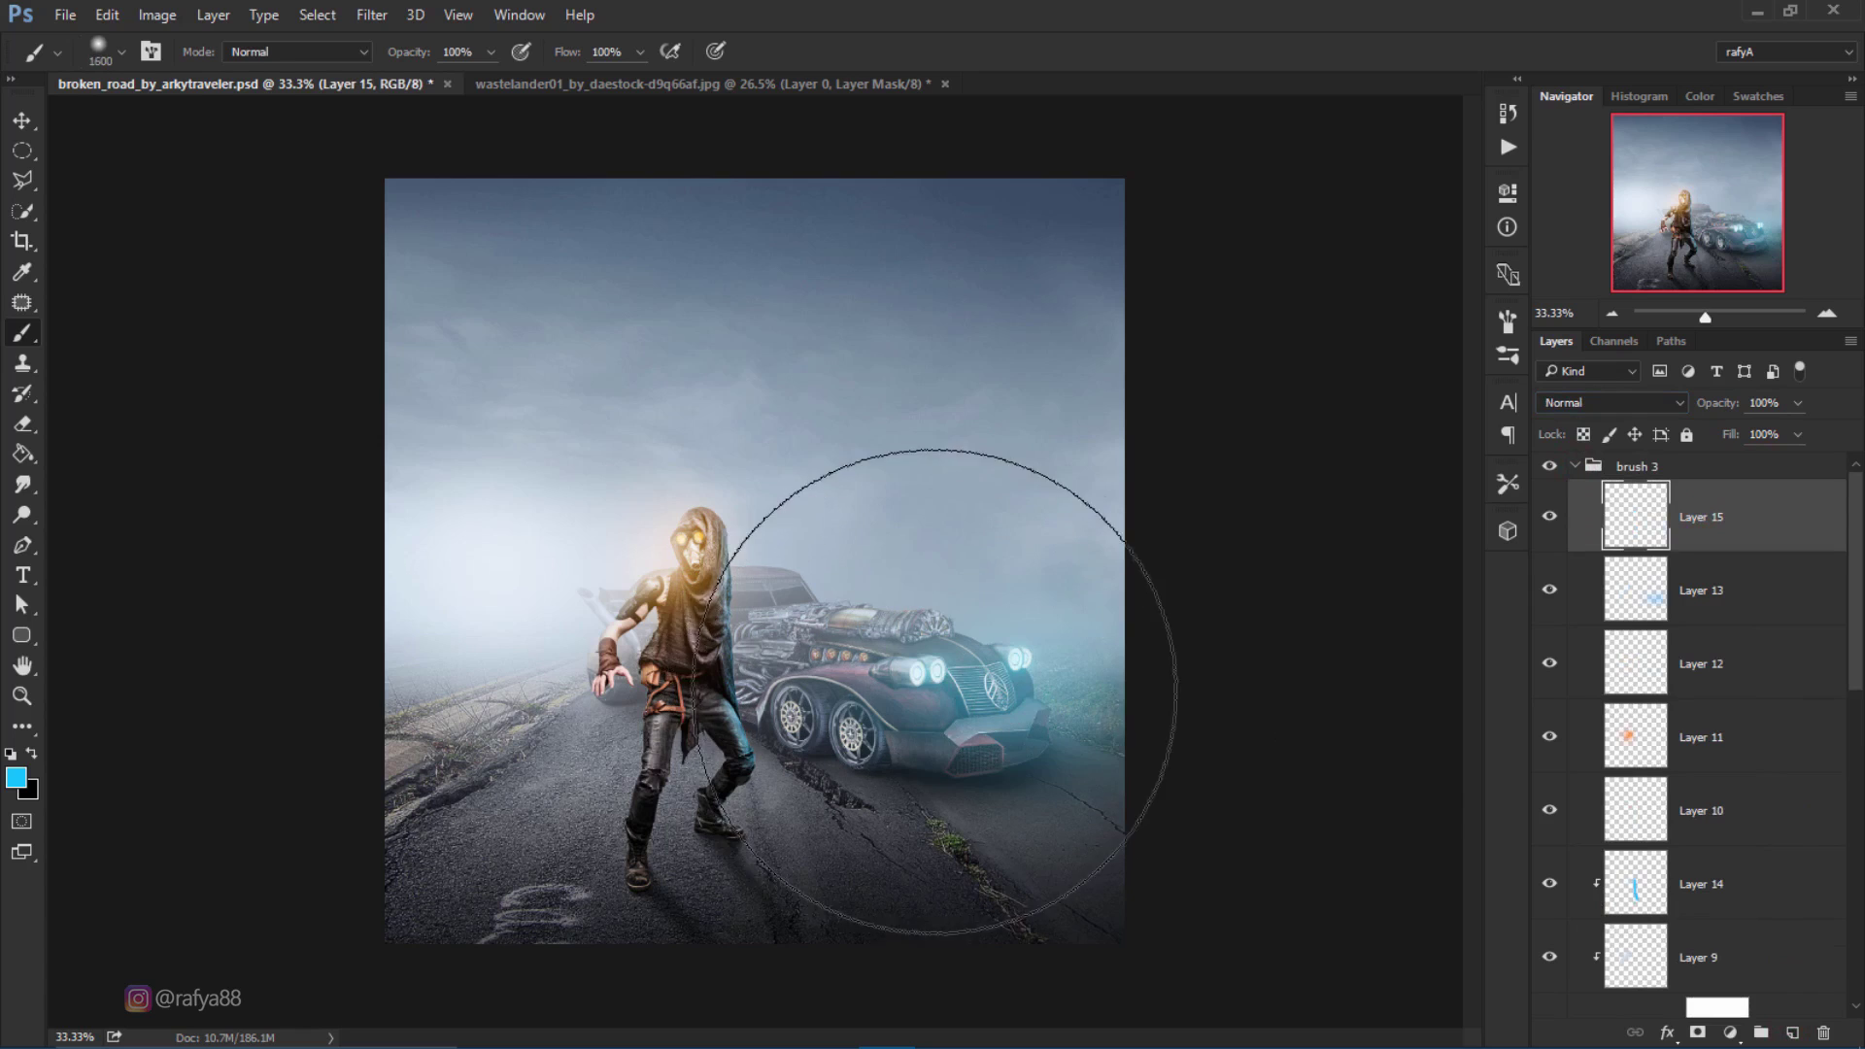
{"action": "key", "text": "bracketright"}
{"action": "key", "text": "bracketright"}
{"action": "key", "text": "bracketright"}
{"action": "left_click_drag", "start_coordinate": [1020, 708], "coordinate": [969, 687]}
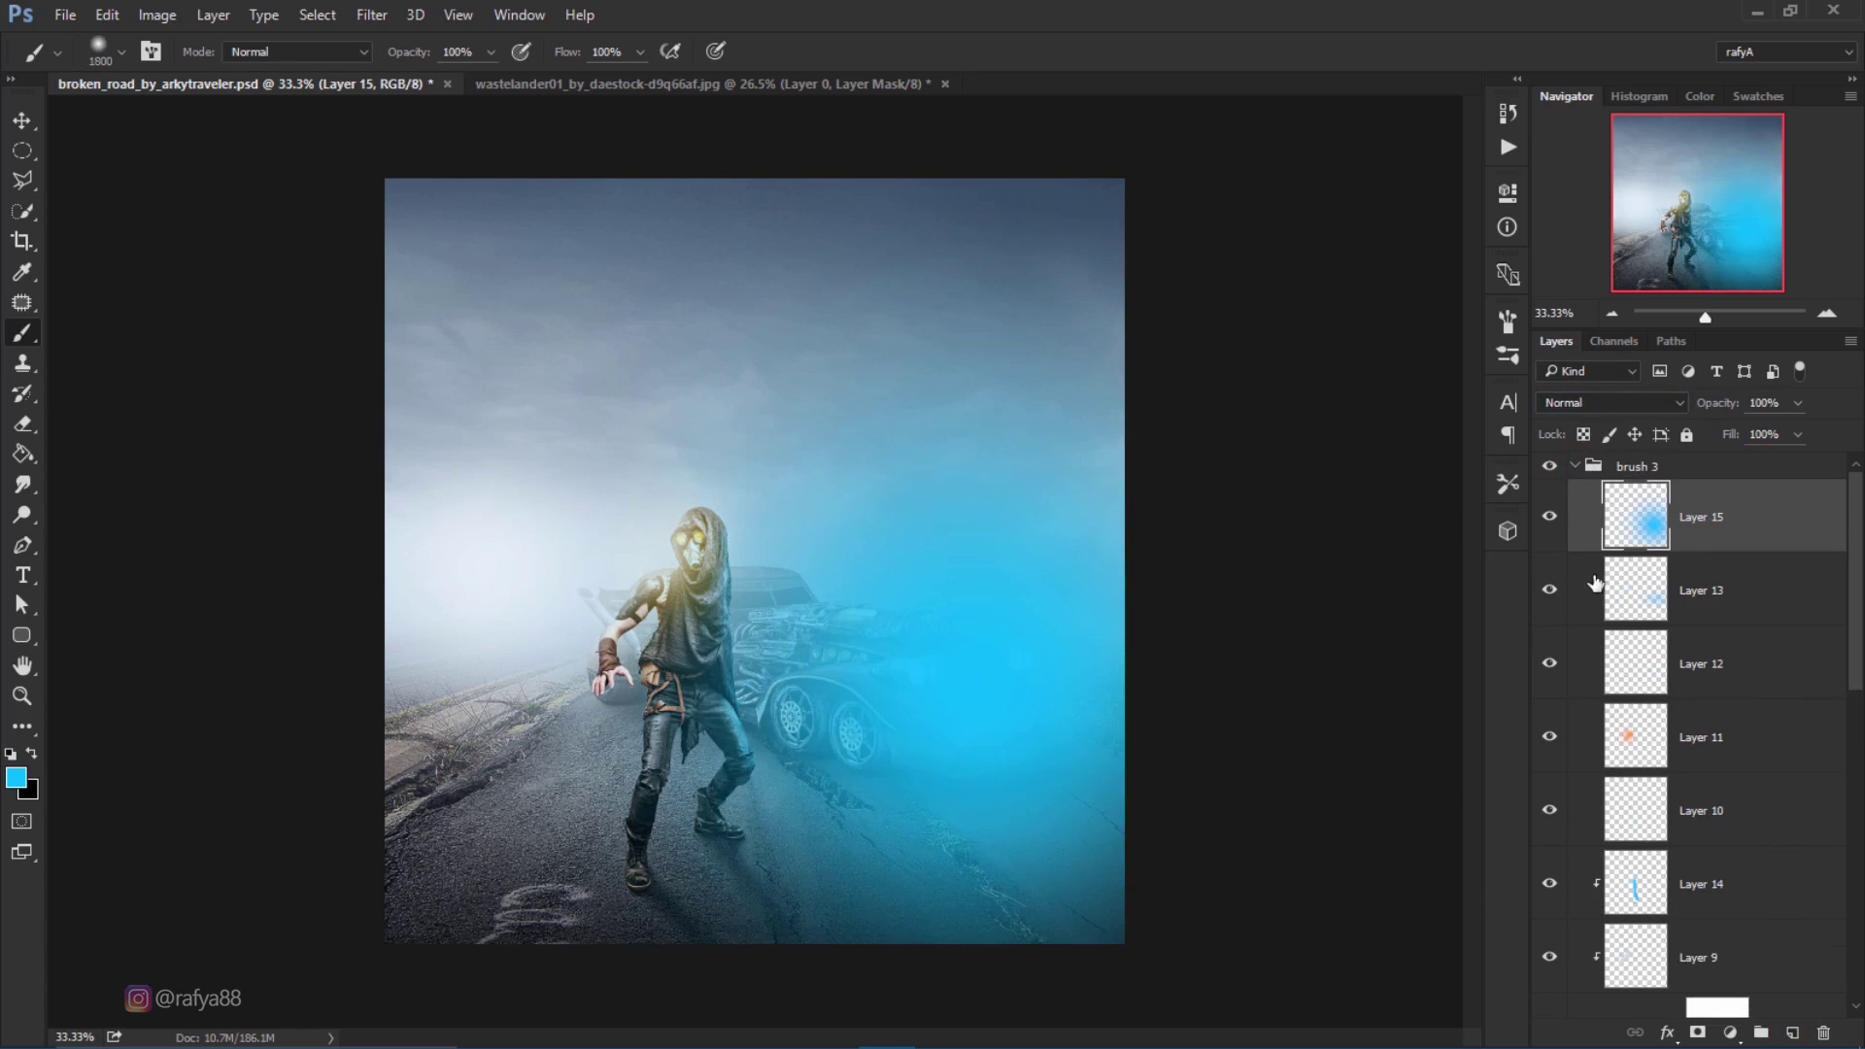
Step: Set Layer 15 to Screen mode at 25% opacity and compare it on and off
{"action": "left_click", "coordinate": [1587, 402]}
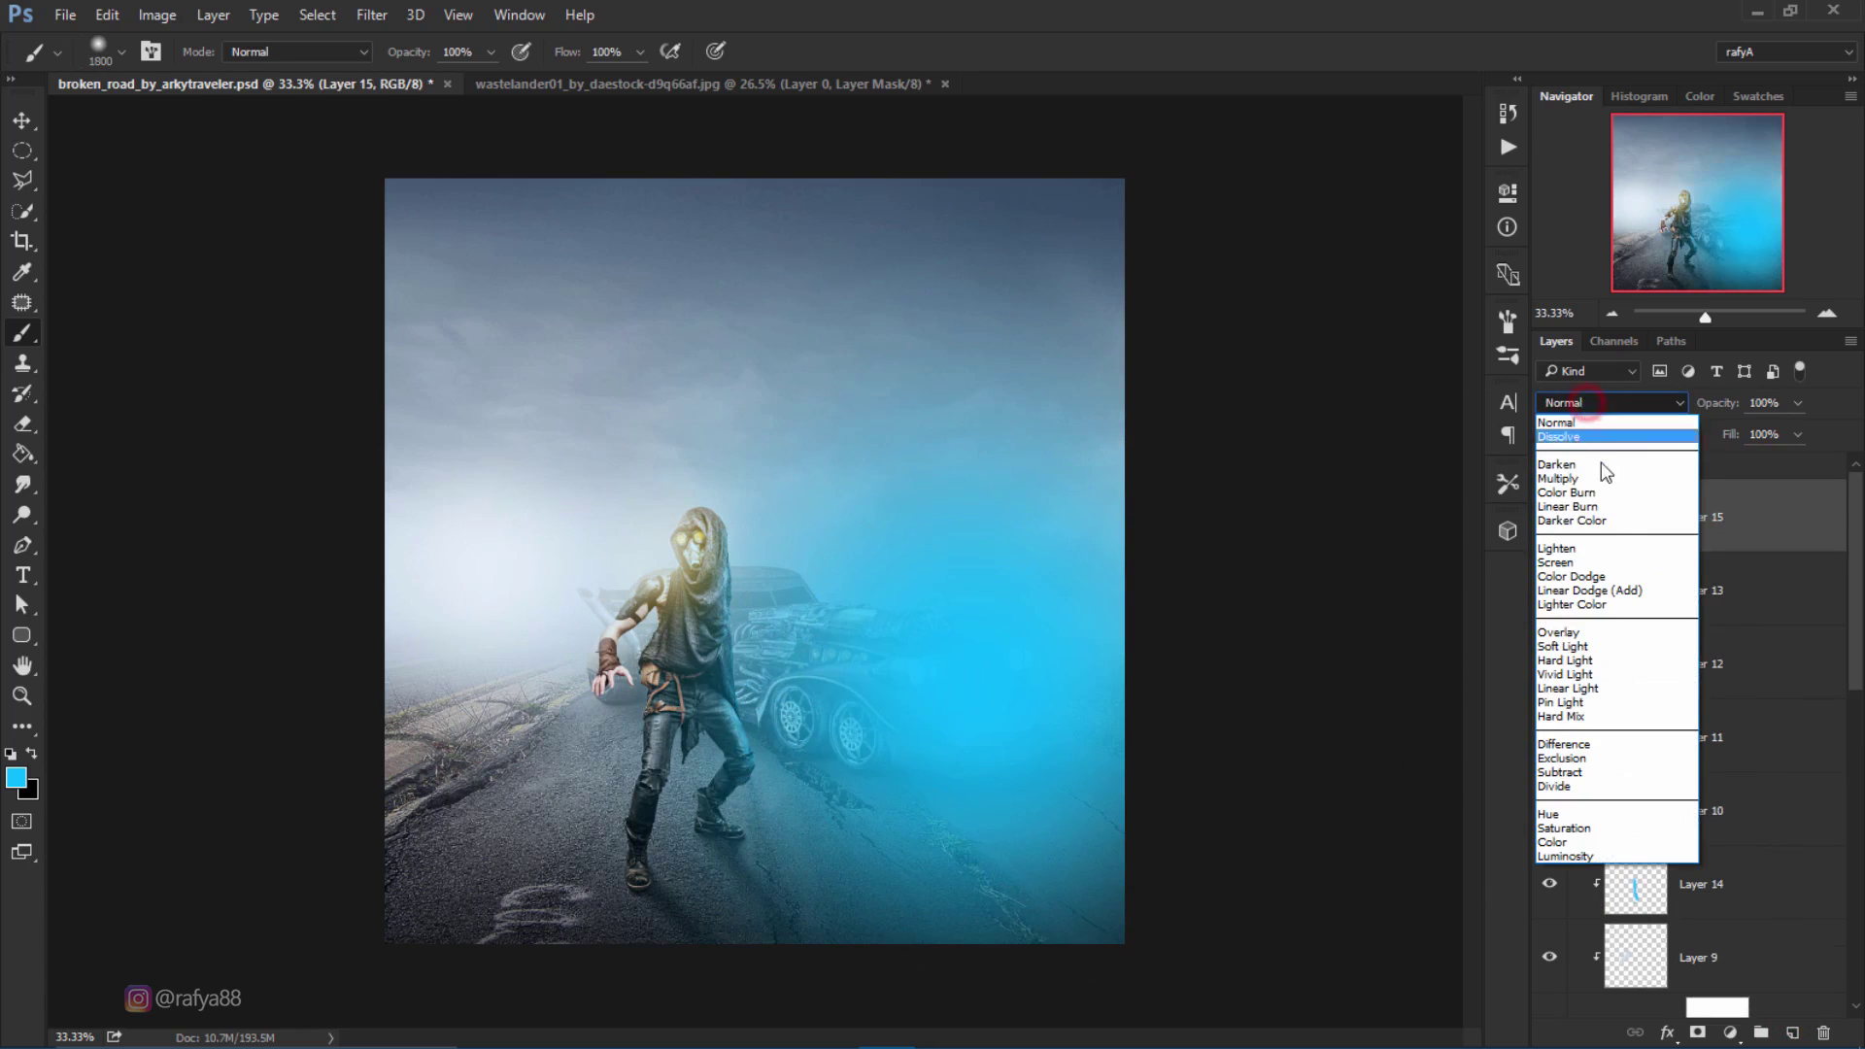
{"action": "left_click", "coordinate": [1618, 551]}
{"action": "left_click_drag", "start_coordinate": [1718, 404], "coordinate": [1657, 408]}
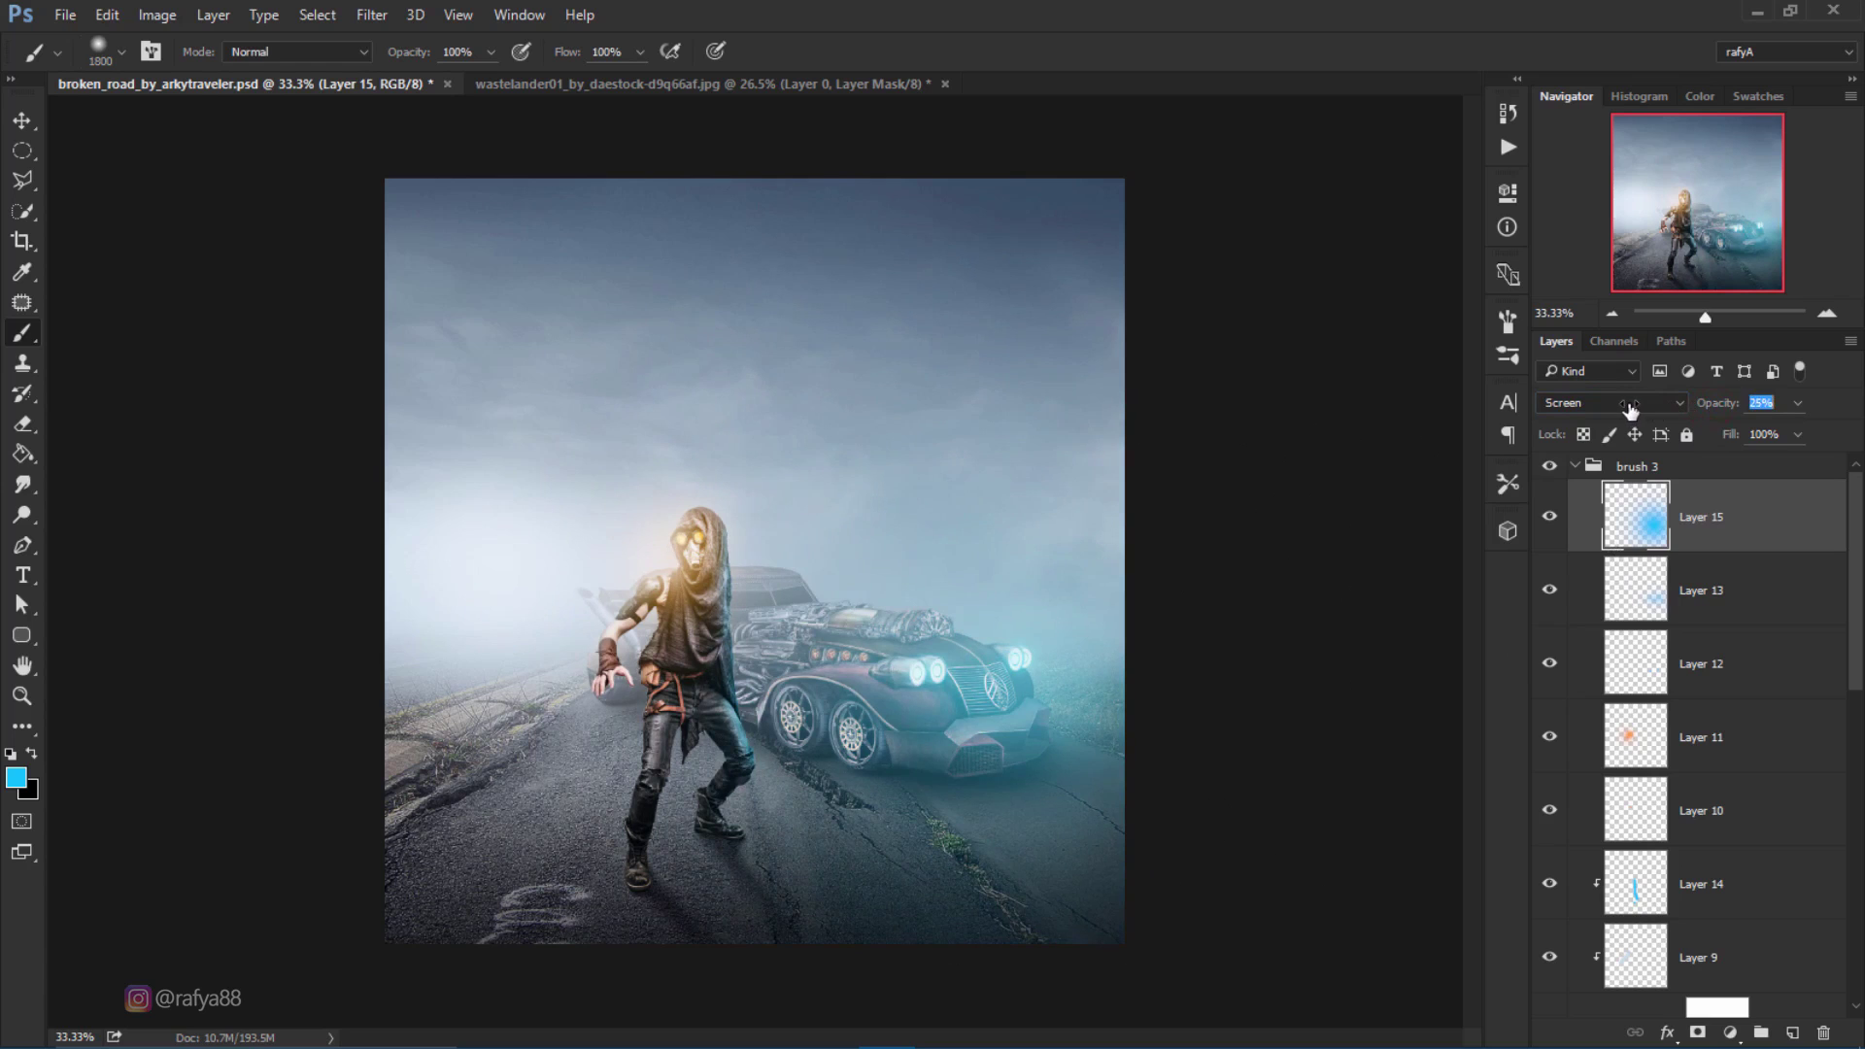
{"action": "left_click", "coordinate": [1551, 520]}
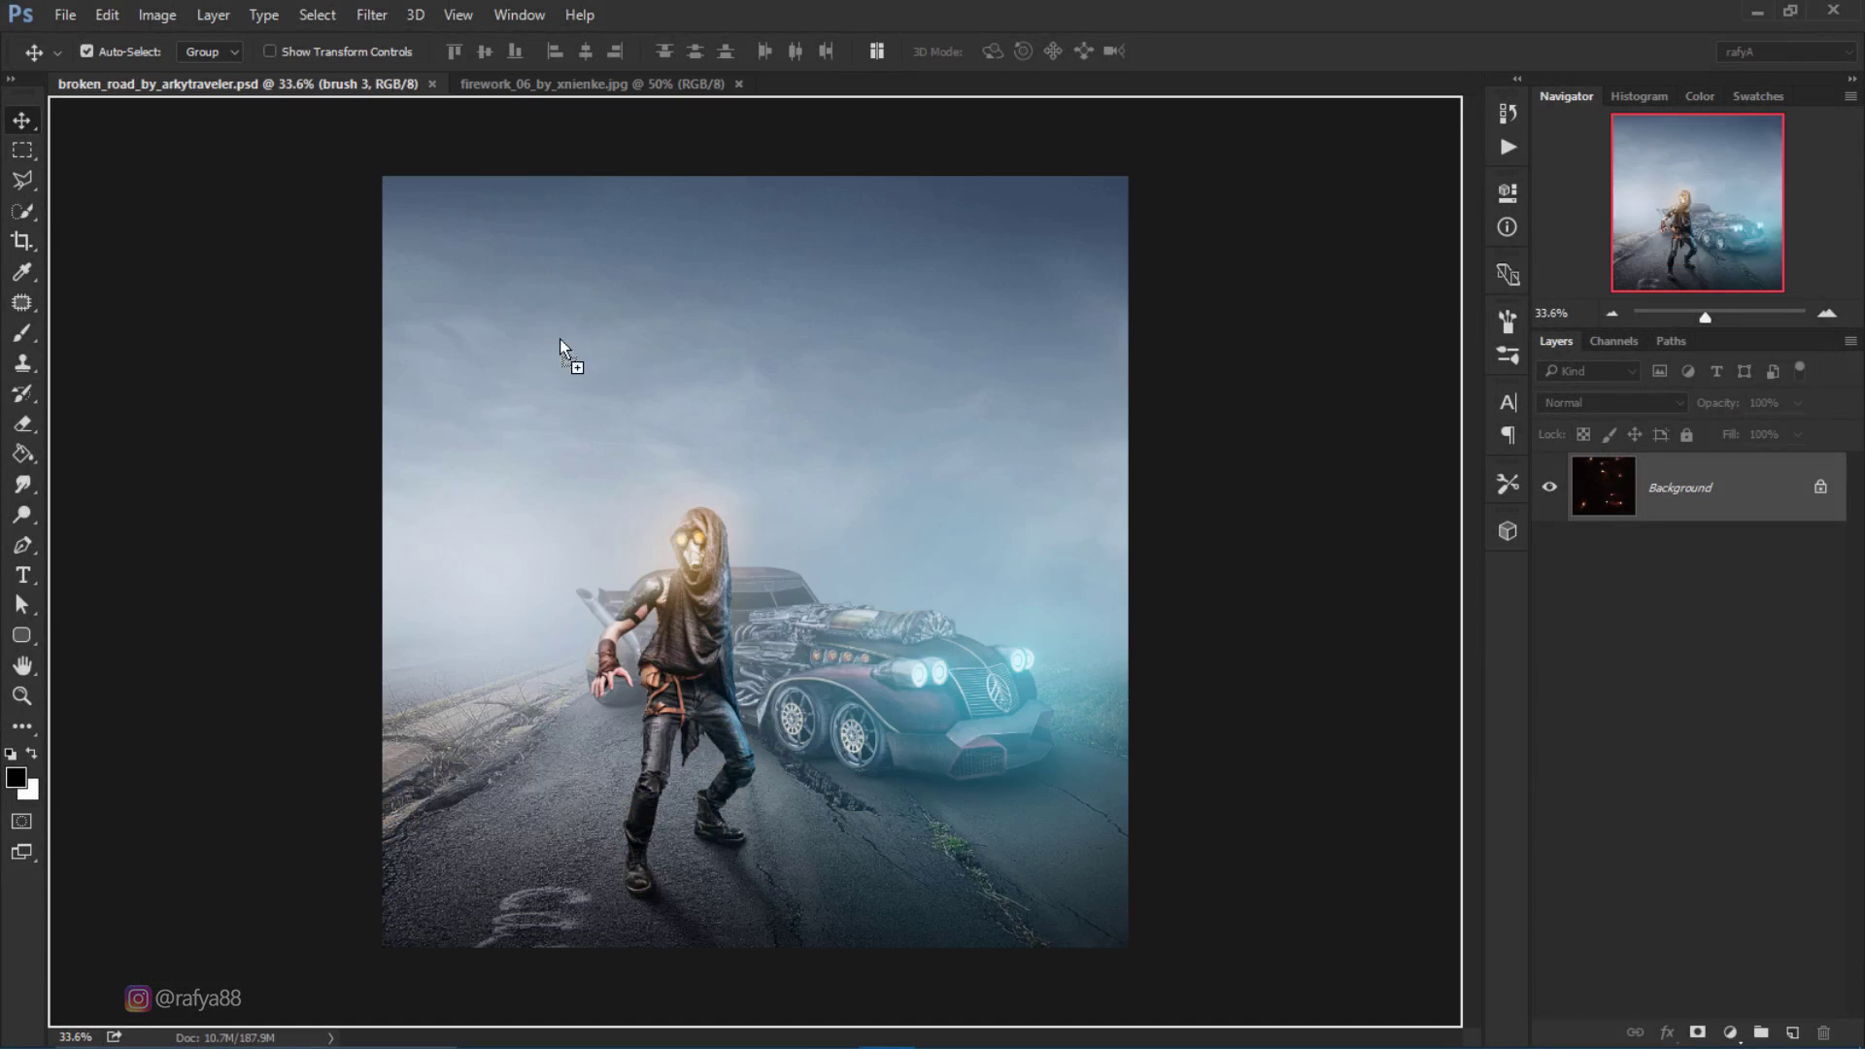
Step: Bring the fireworks image into the composite and blend it in Screen mode to drop the black background
{"action": "left_click_drag", "start_coordinate": [388, 85], "coordinate": [985, 521]}
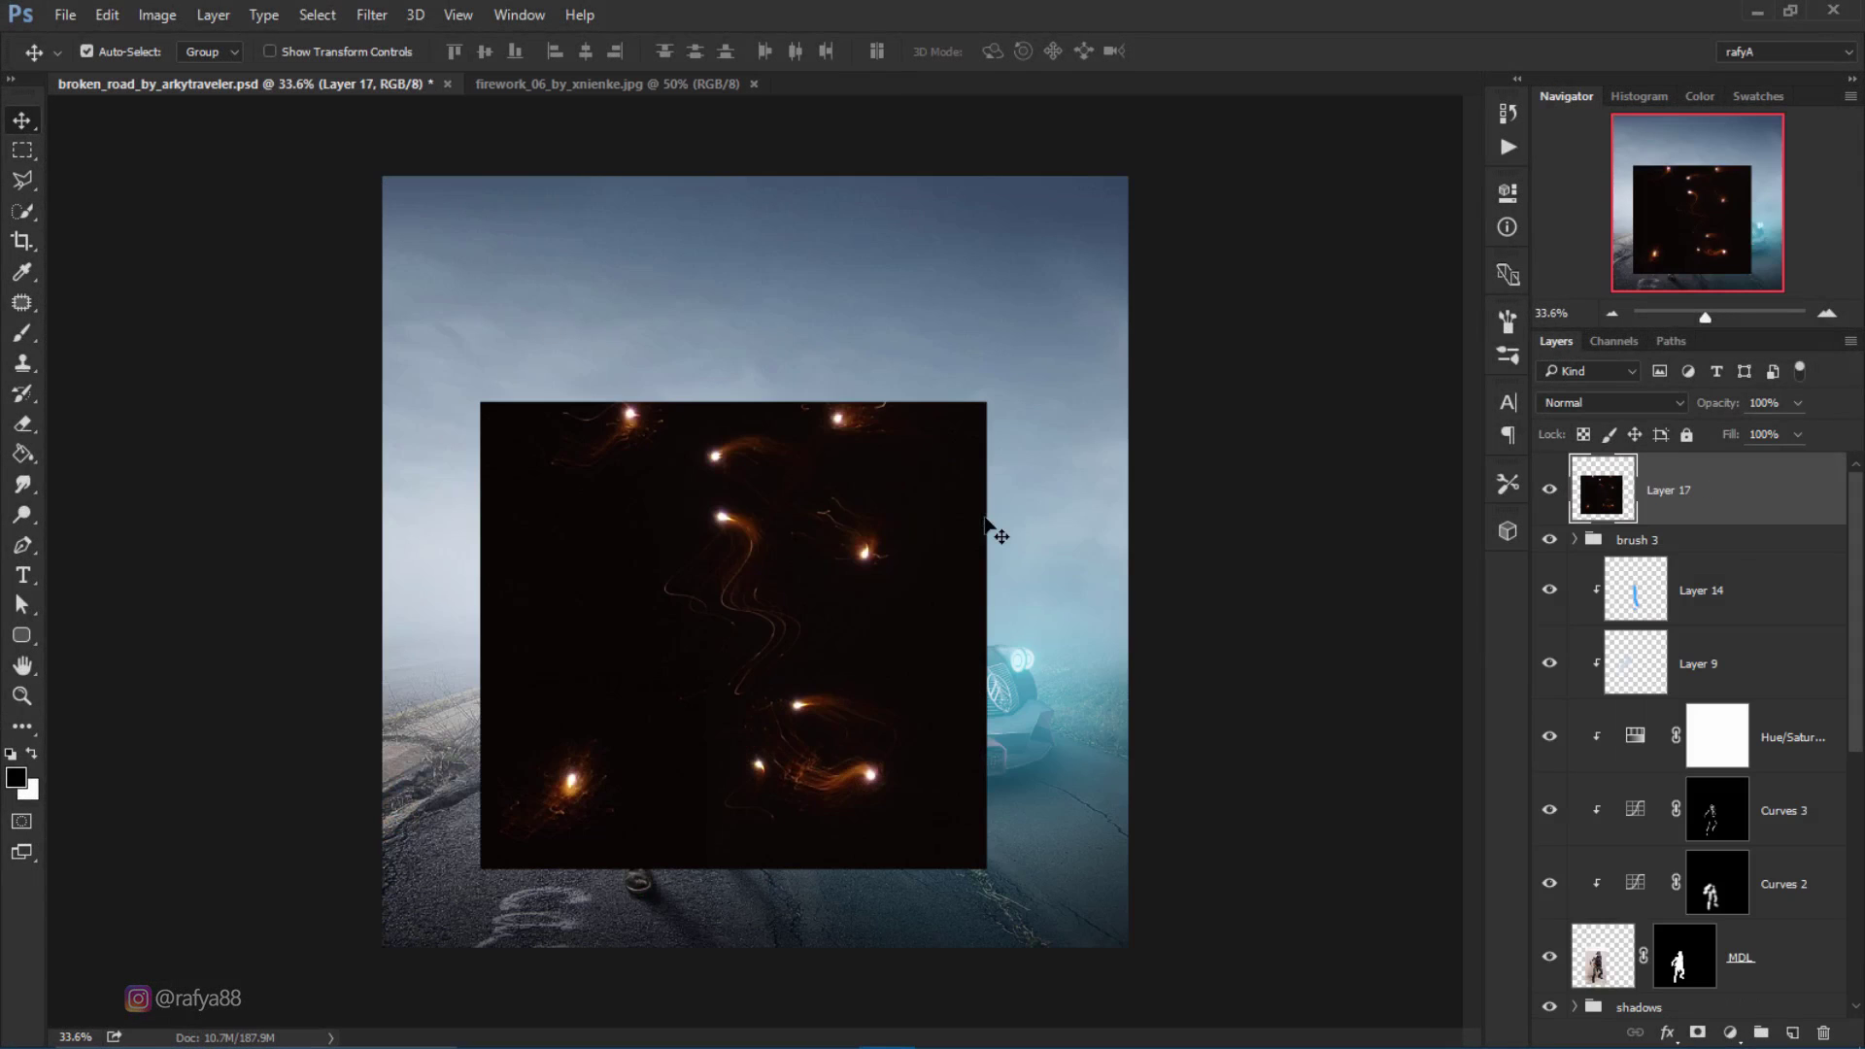
{"action": "left_click", "coordinate": [1558, 406]}
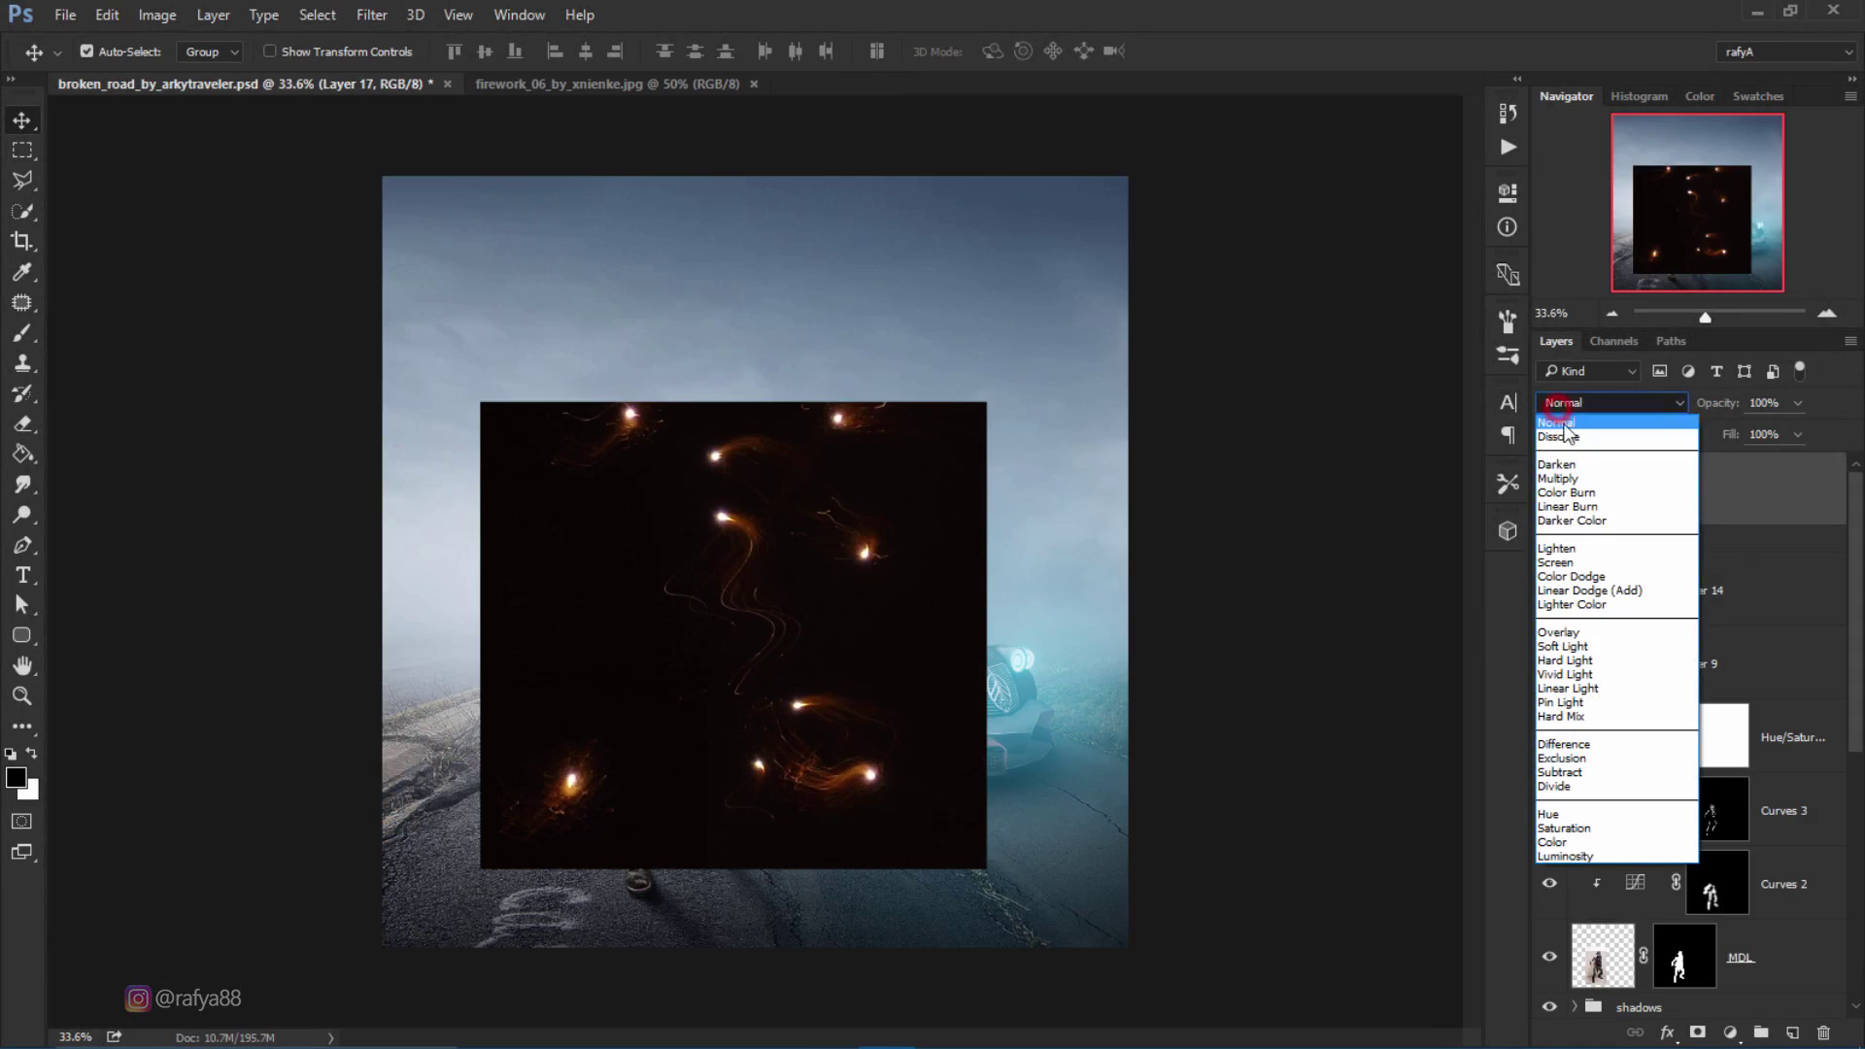
{"action": "left_click", "coordinate": [1596, 562]}
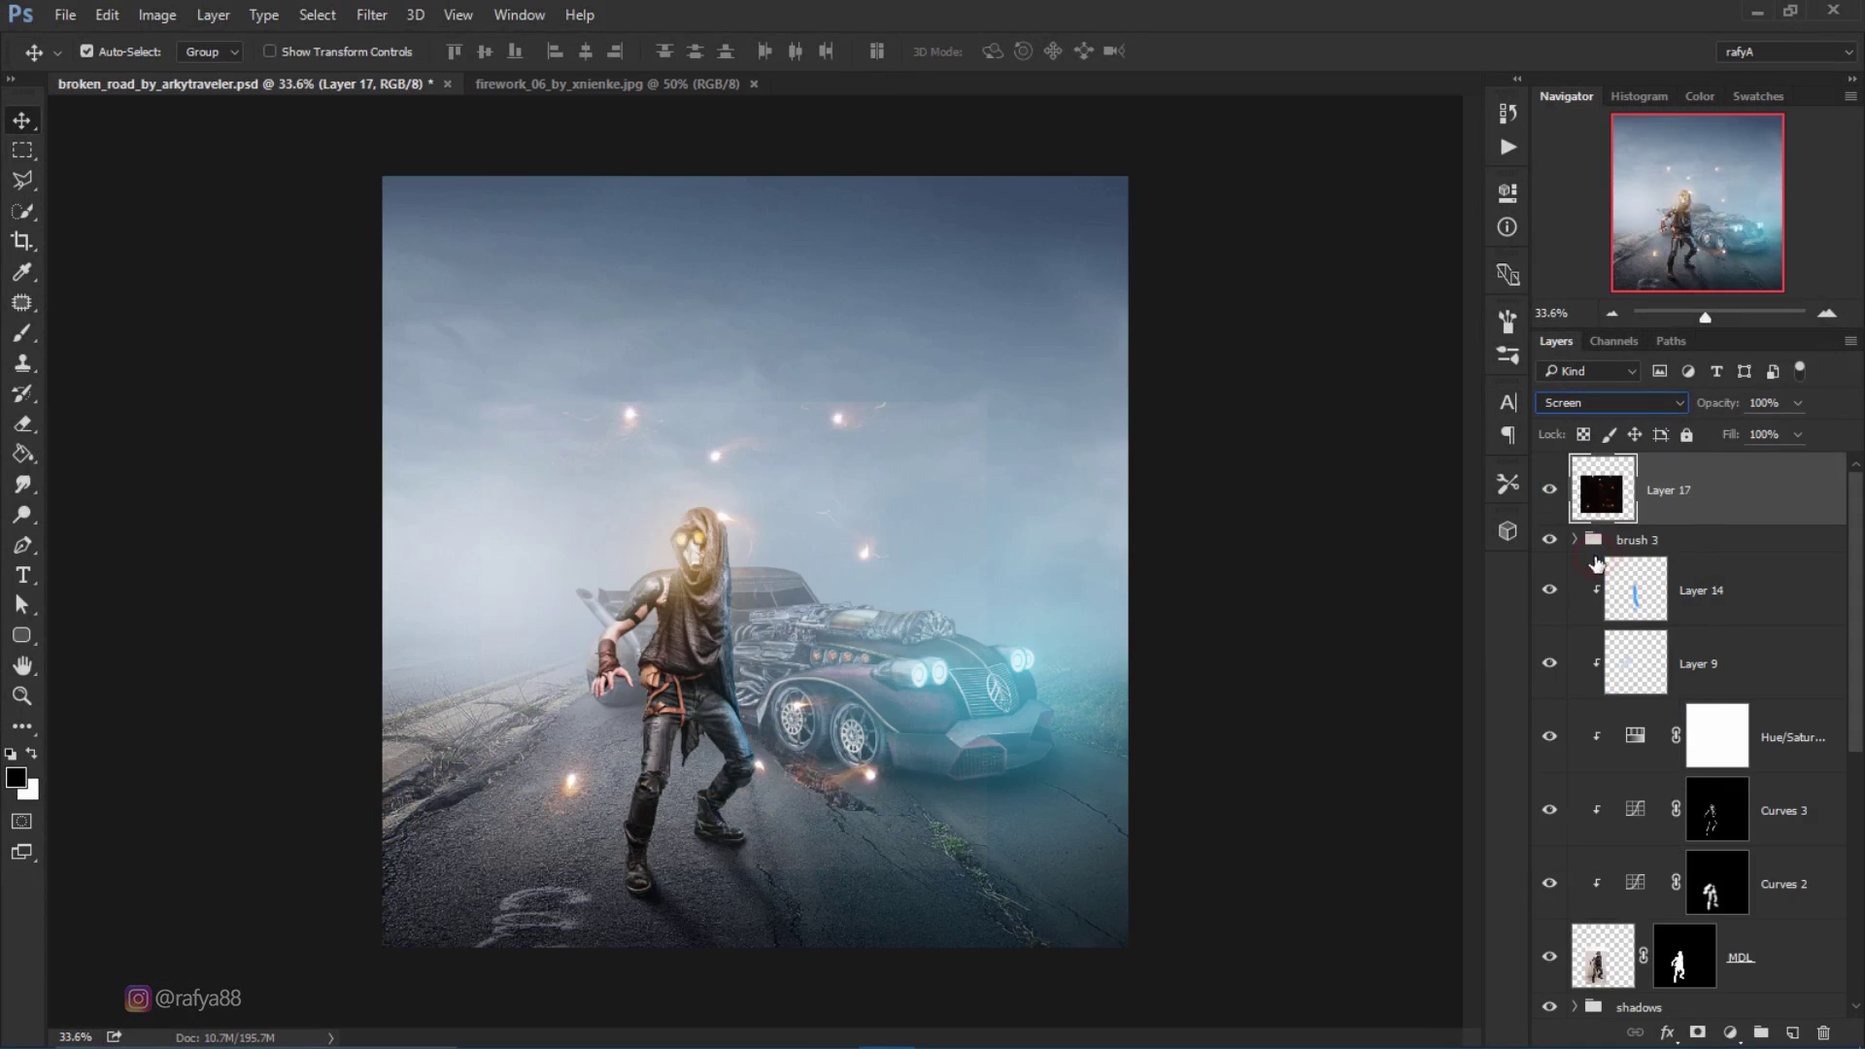
{"action": "left_click", "coordinate": [1826, 315]}
{"action": "left_click_drag", "start_coordinate": [1084, 406], "coordinate": [1098, 452]}
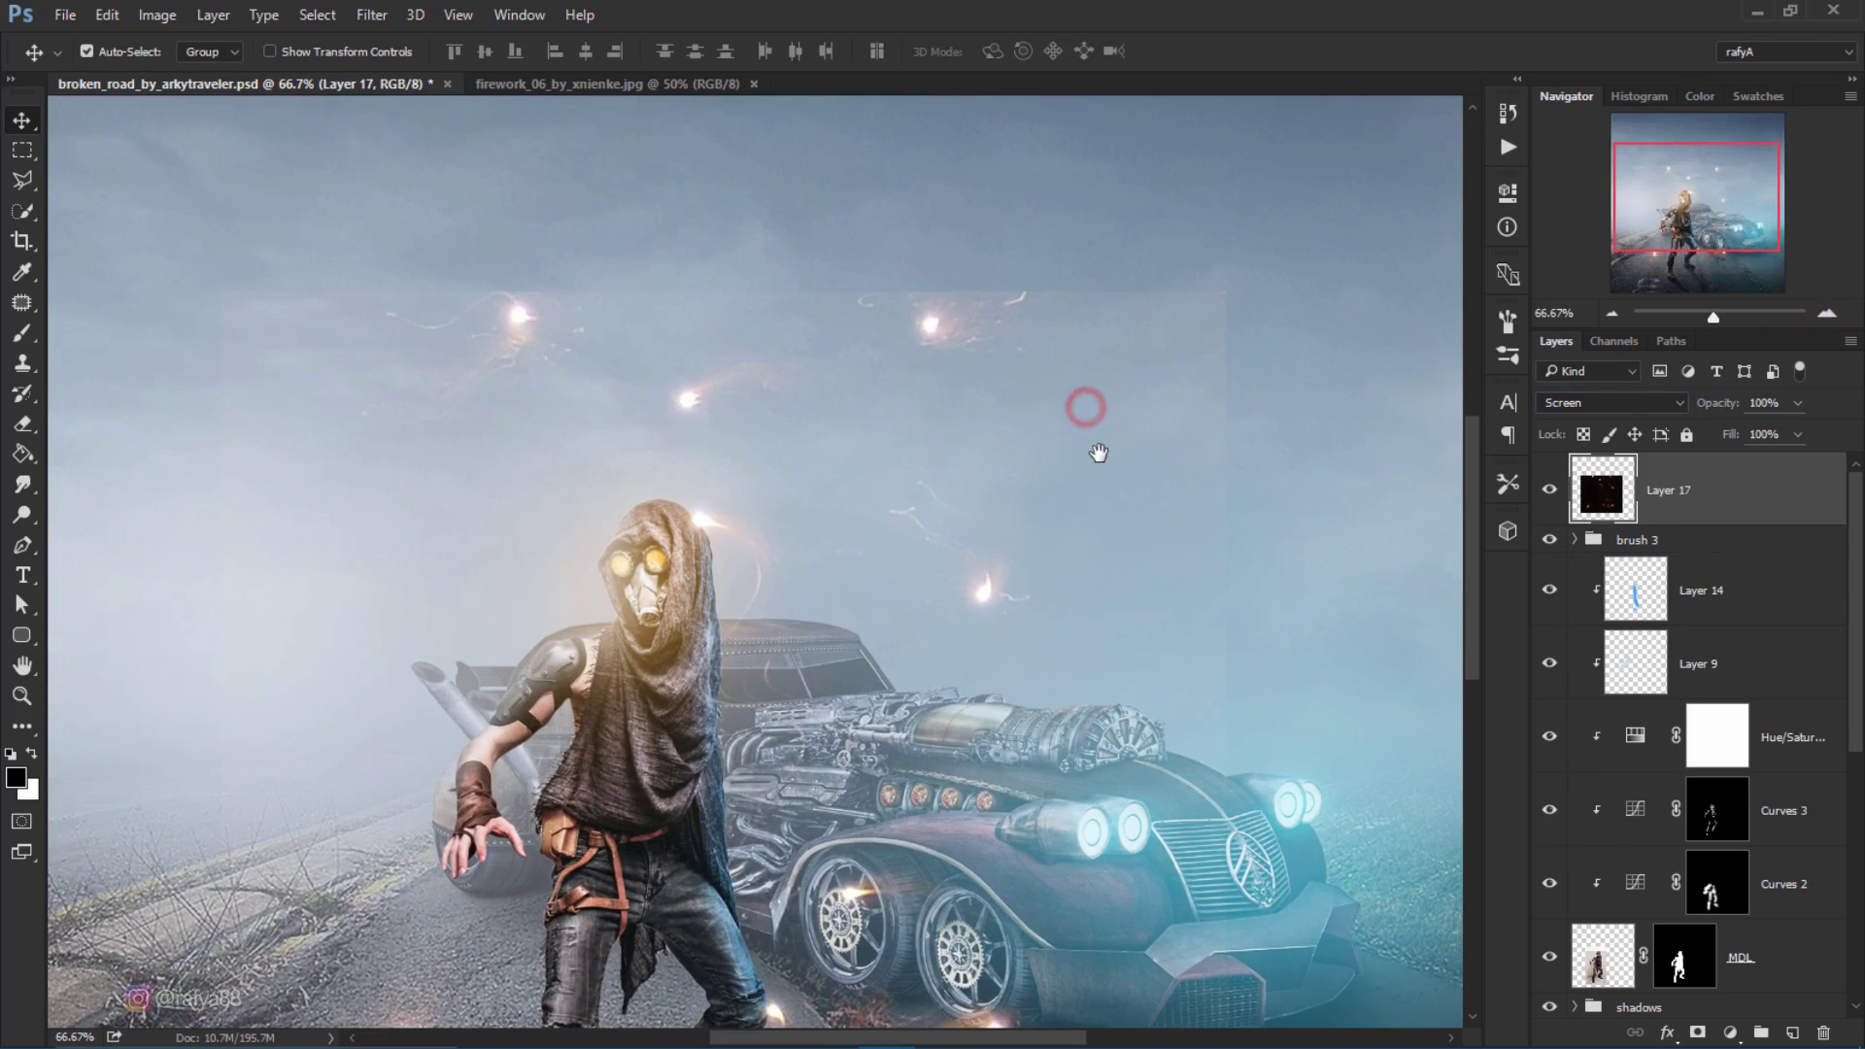
{"action": "key", "text": "ctrl"}
Step: Darken the sparks' midtones to 0.63 with Levels and fit the image in view
{"action": "key", "text": "ctrl+l"}
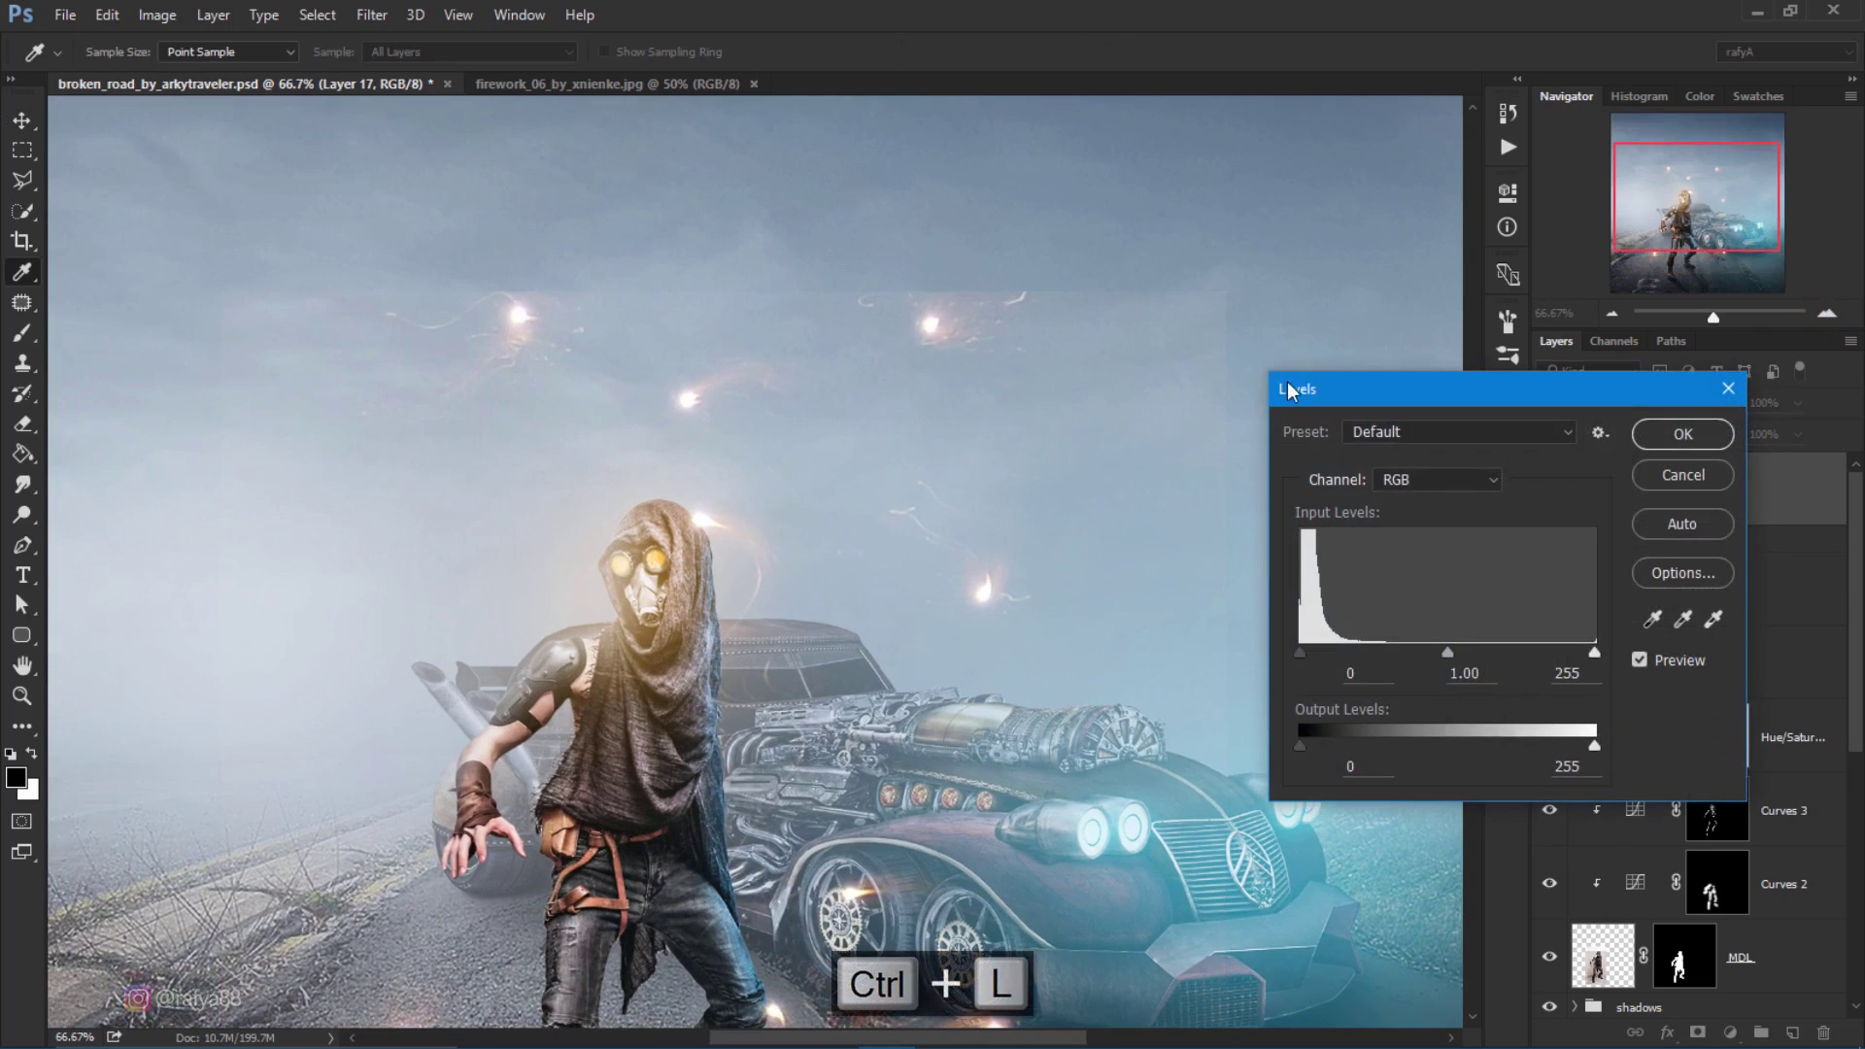
{"action": "left_click_drag", "start_coordinate": [1334, 388], "coordinate": [1327, 345]}
{"action": "left_click_drag", "start_coordinate": [1441, 604], "coordinate": [1482, 599]}
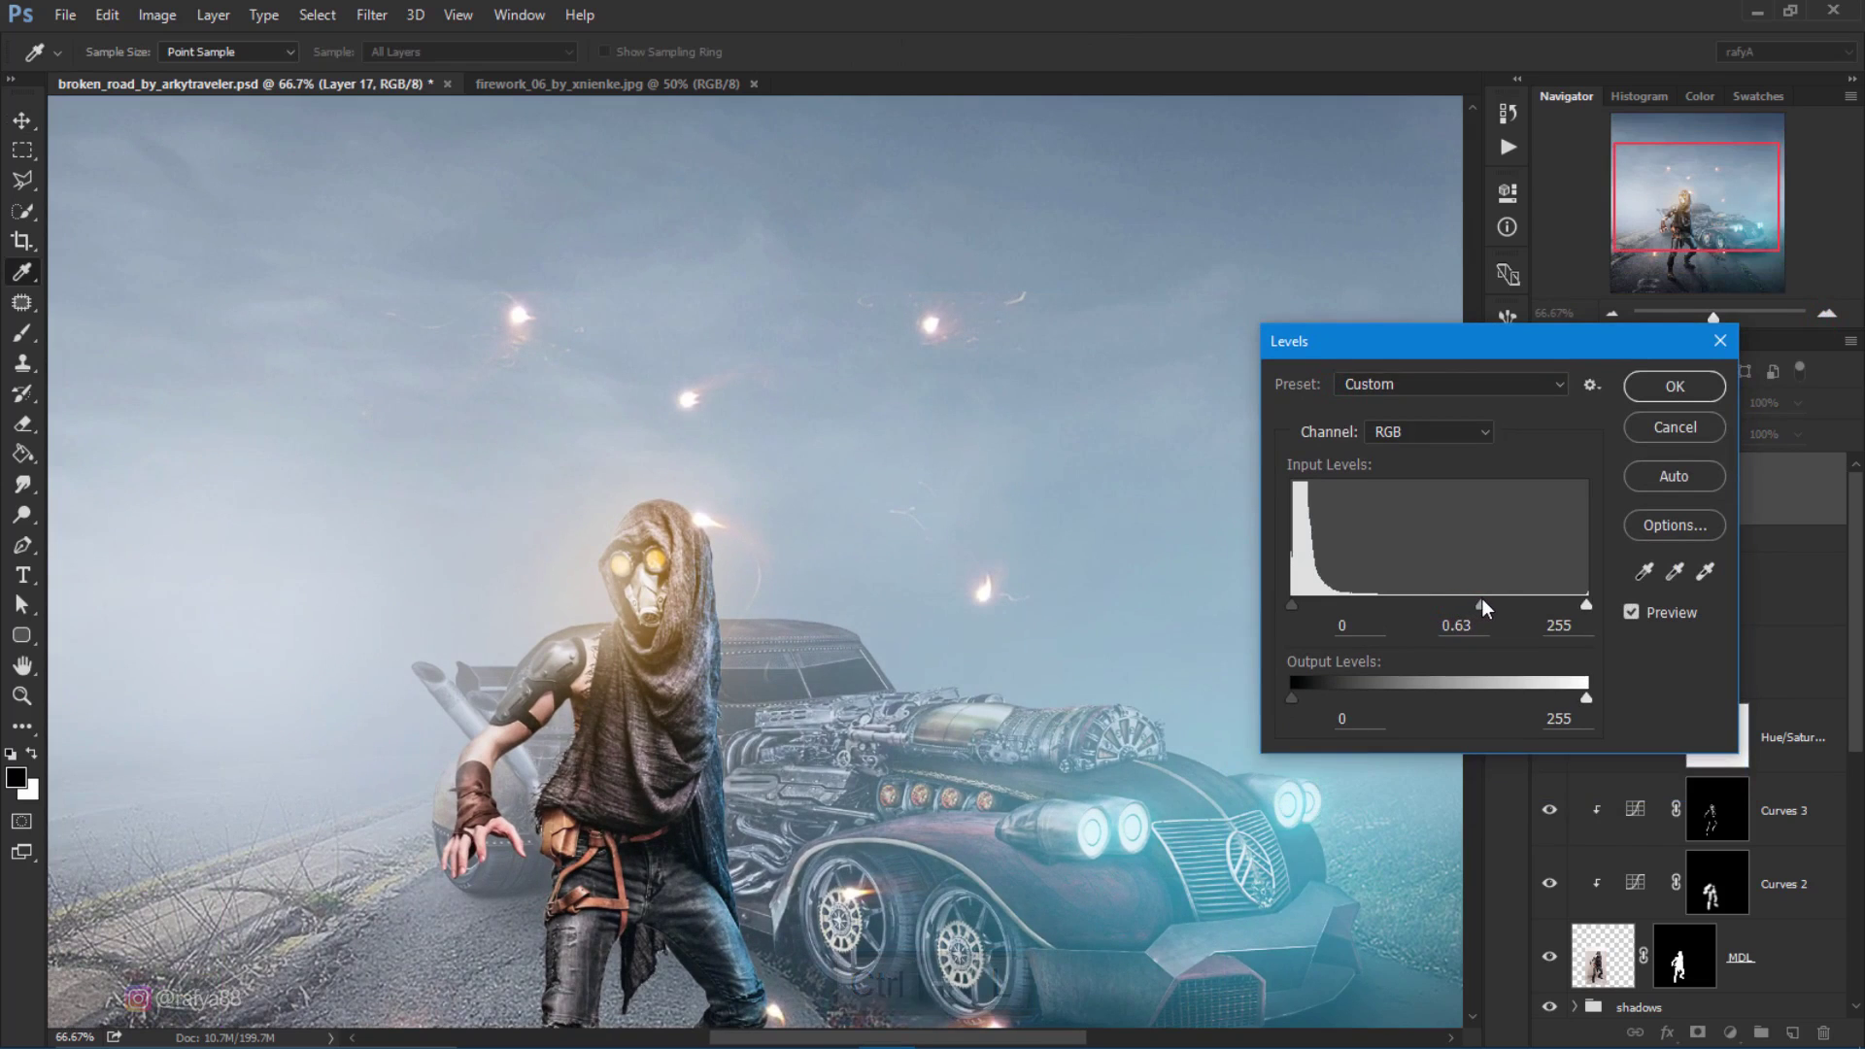
{"action": "left_click", "coordinate": [1651, 384]}
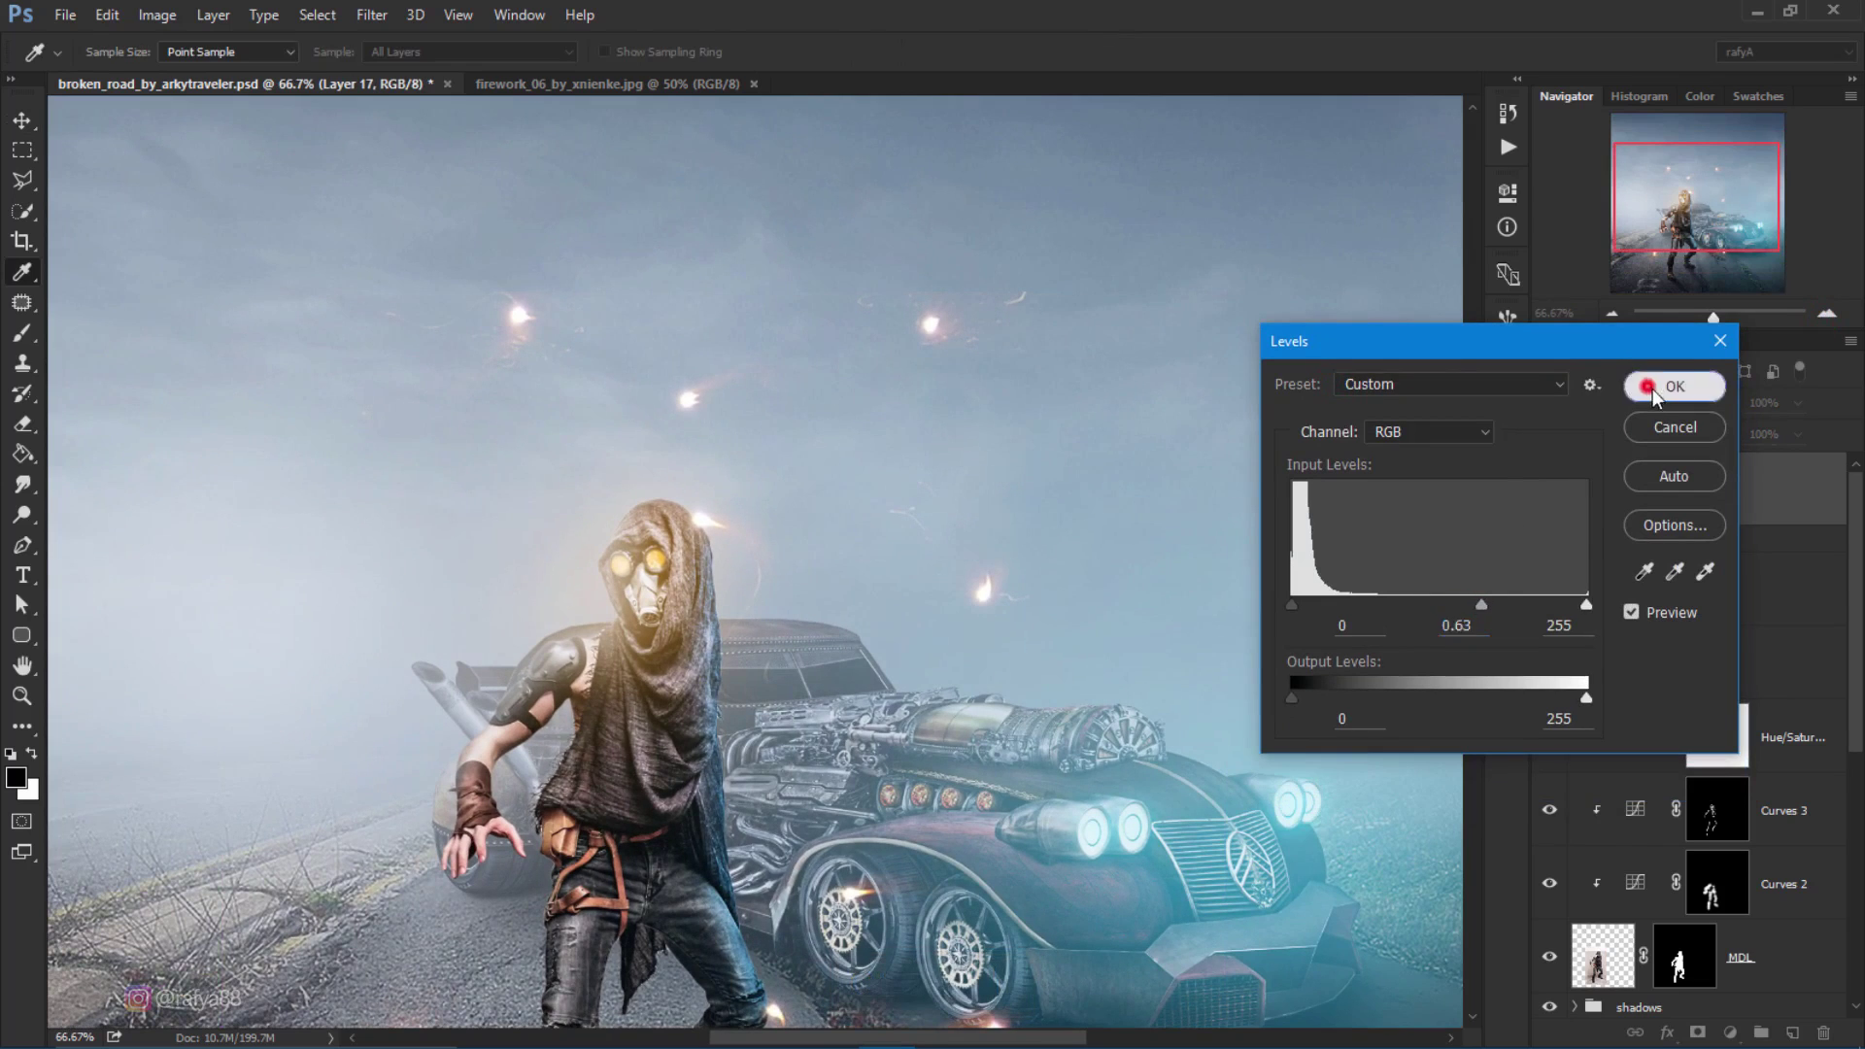
{"action": "key", "text": "ctrl+0"}
Step: Scale the fireworks sparks to about 75%, move them above-left of the figure, and rotate about -11.4°
{"action": "key", "text": "v"}
{"action": "key", "text": "ctrl+t"}
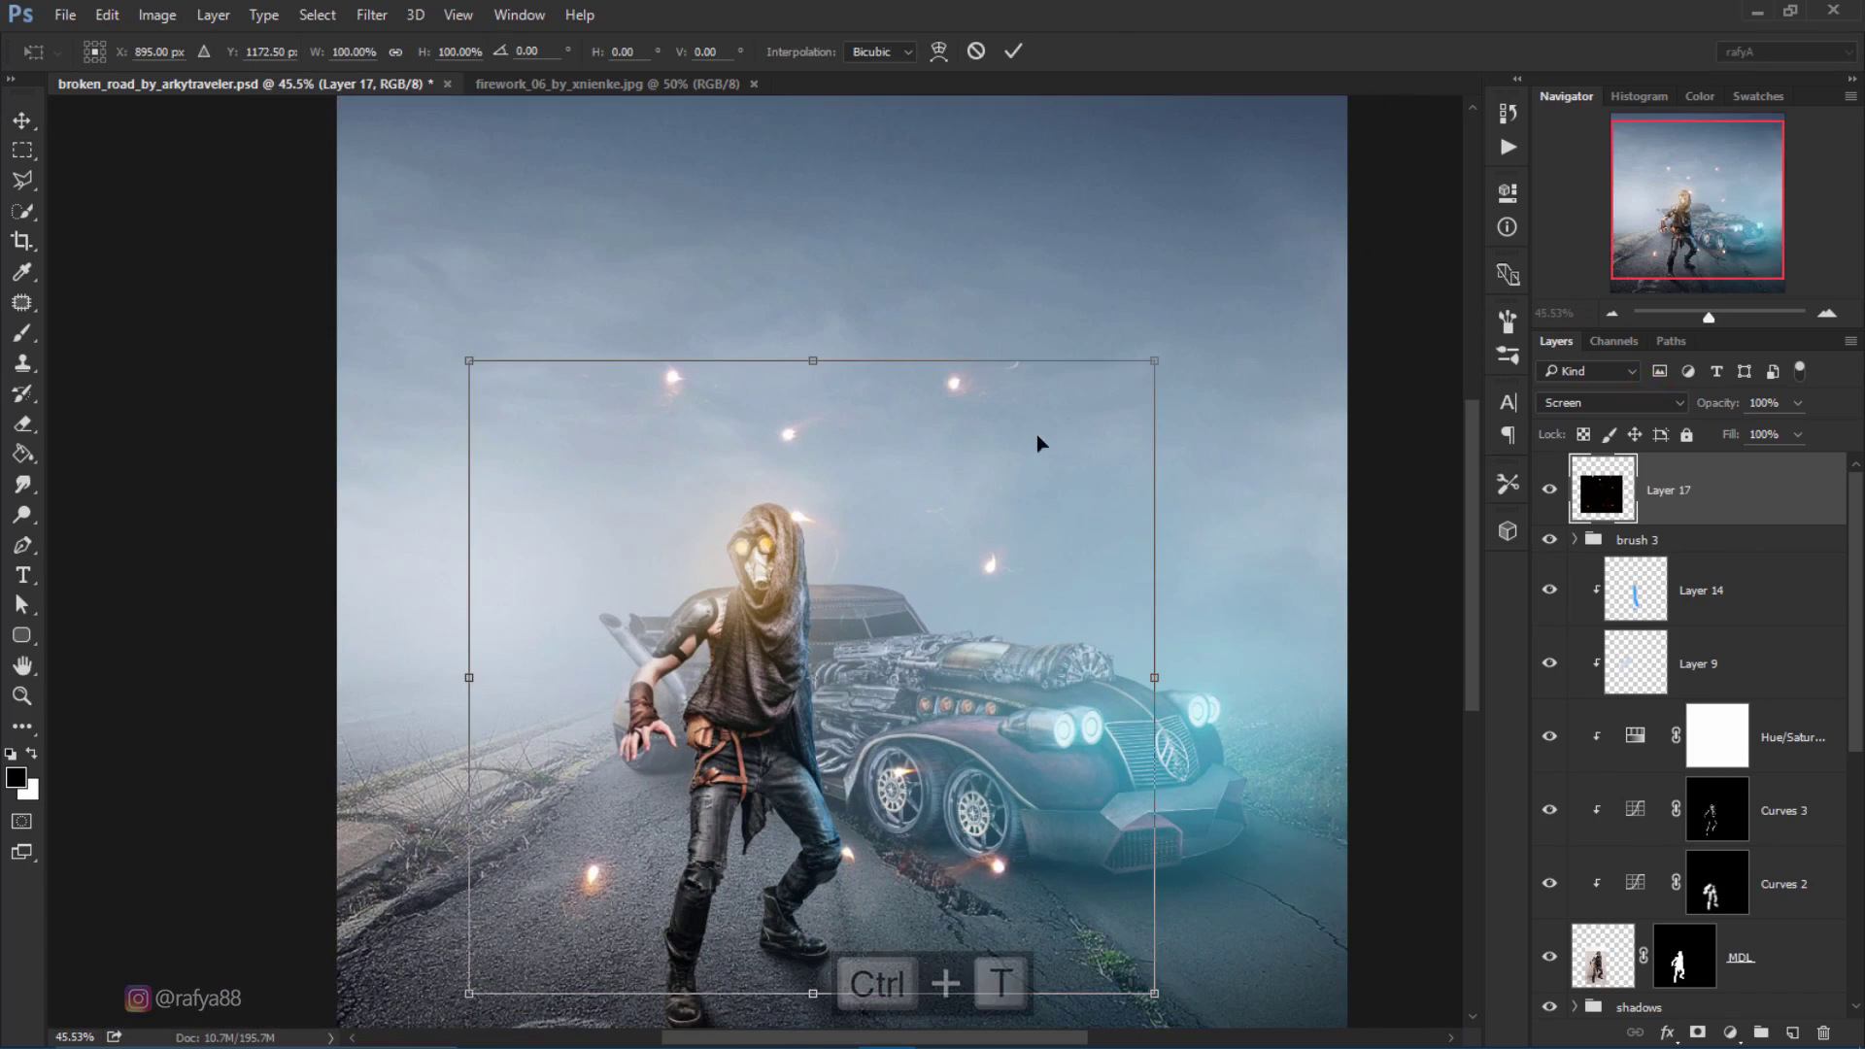
{"action": "left_click_drag", "start_coordinate": [1159, 358], "coordinate": [1074, 445]}
{"action": "mouse_move", "coordinate": [971, 522]}
{"action": "left_mouse_down"}
{"action": "mouse_move", "coordinate": [837, 420]}
{"action": "mouse_move", "coordinate": [838, 361]}
{"action": "left_mouse_up"}
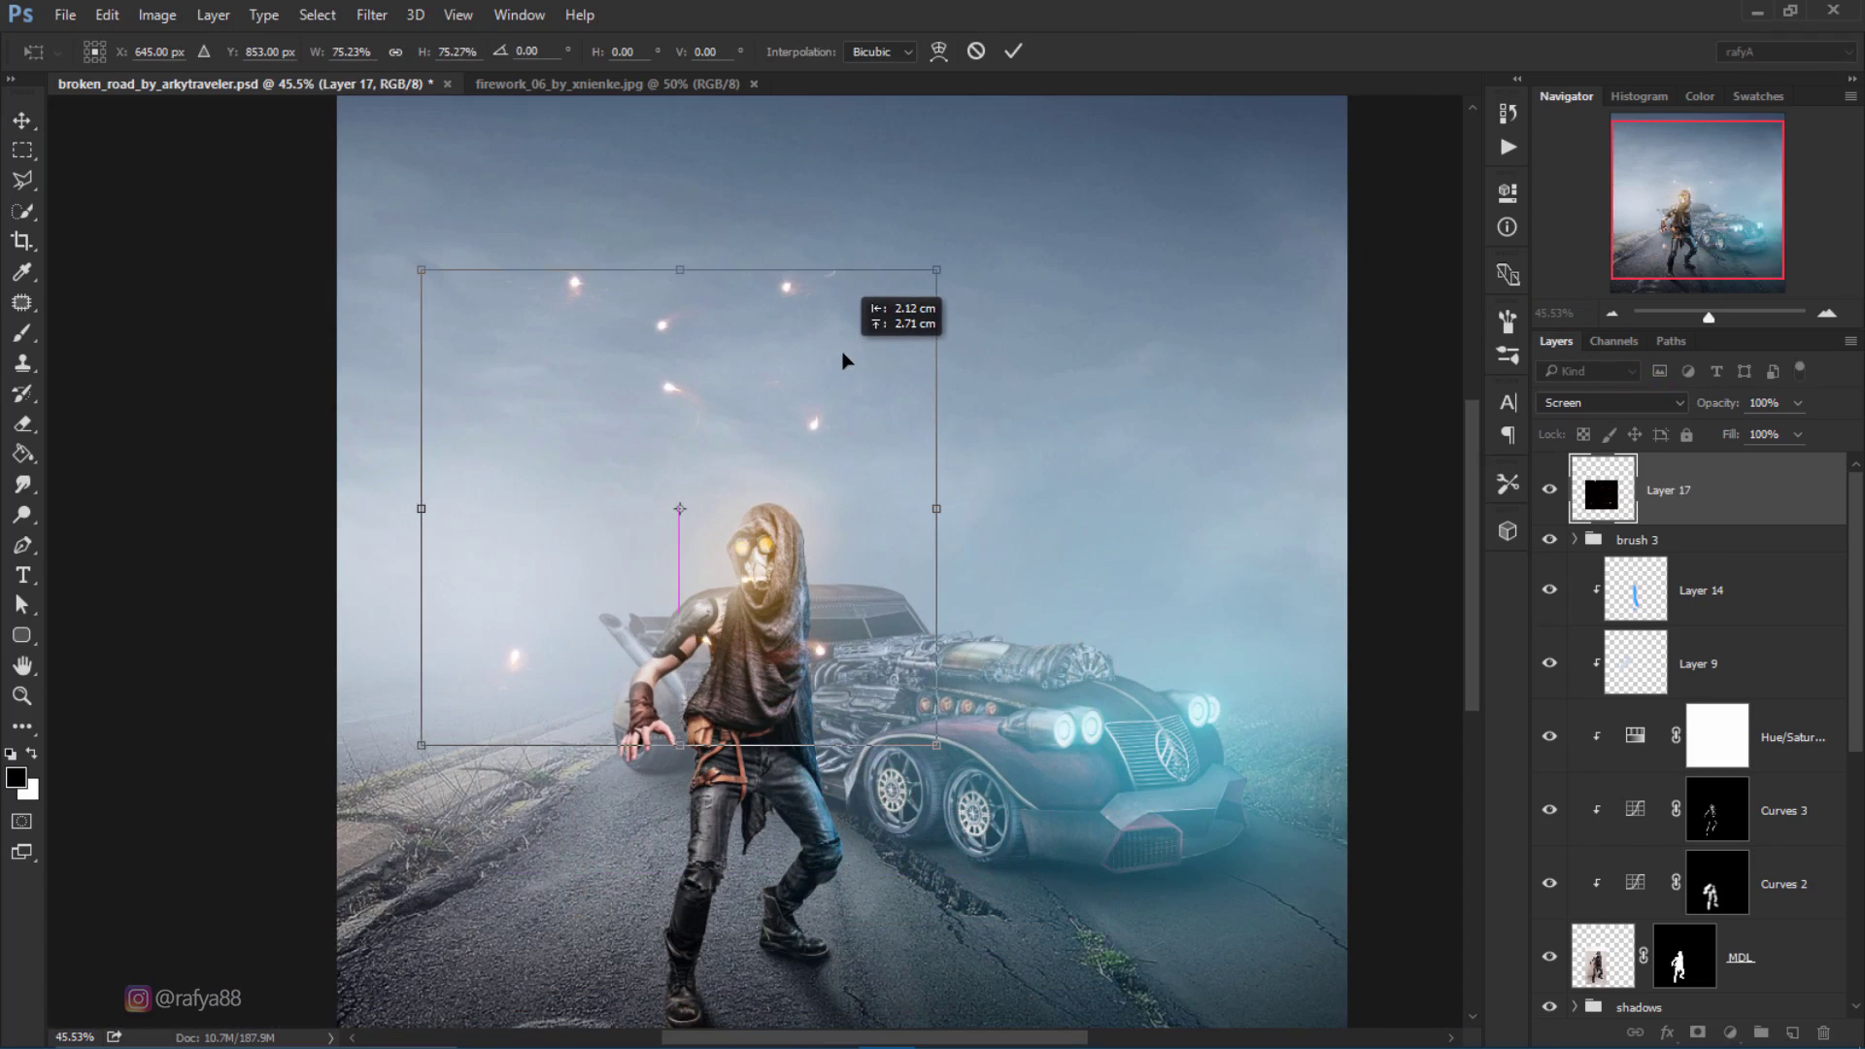
{"action": "left_click_drag", "start_coordinate": [836, 361], "coordinate": [847, 400]}
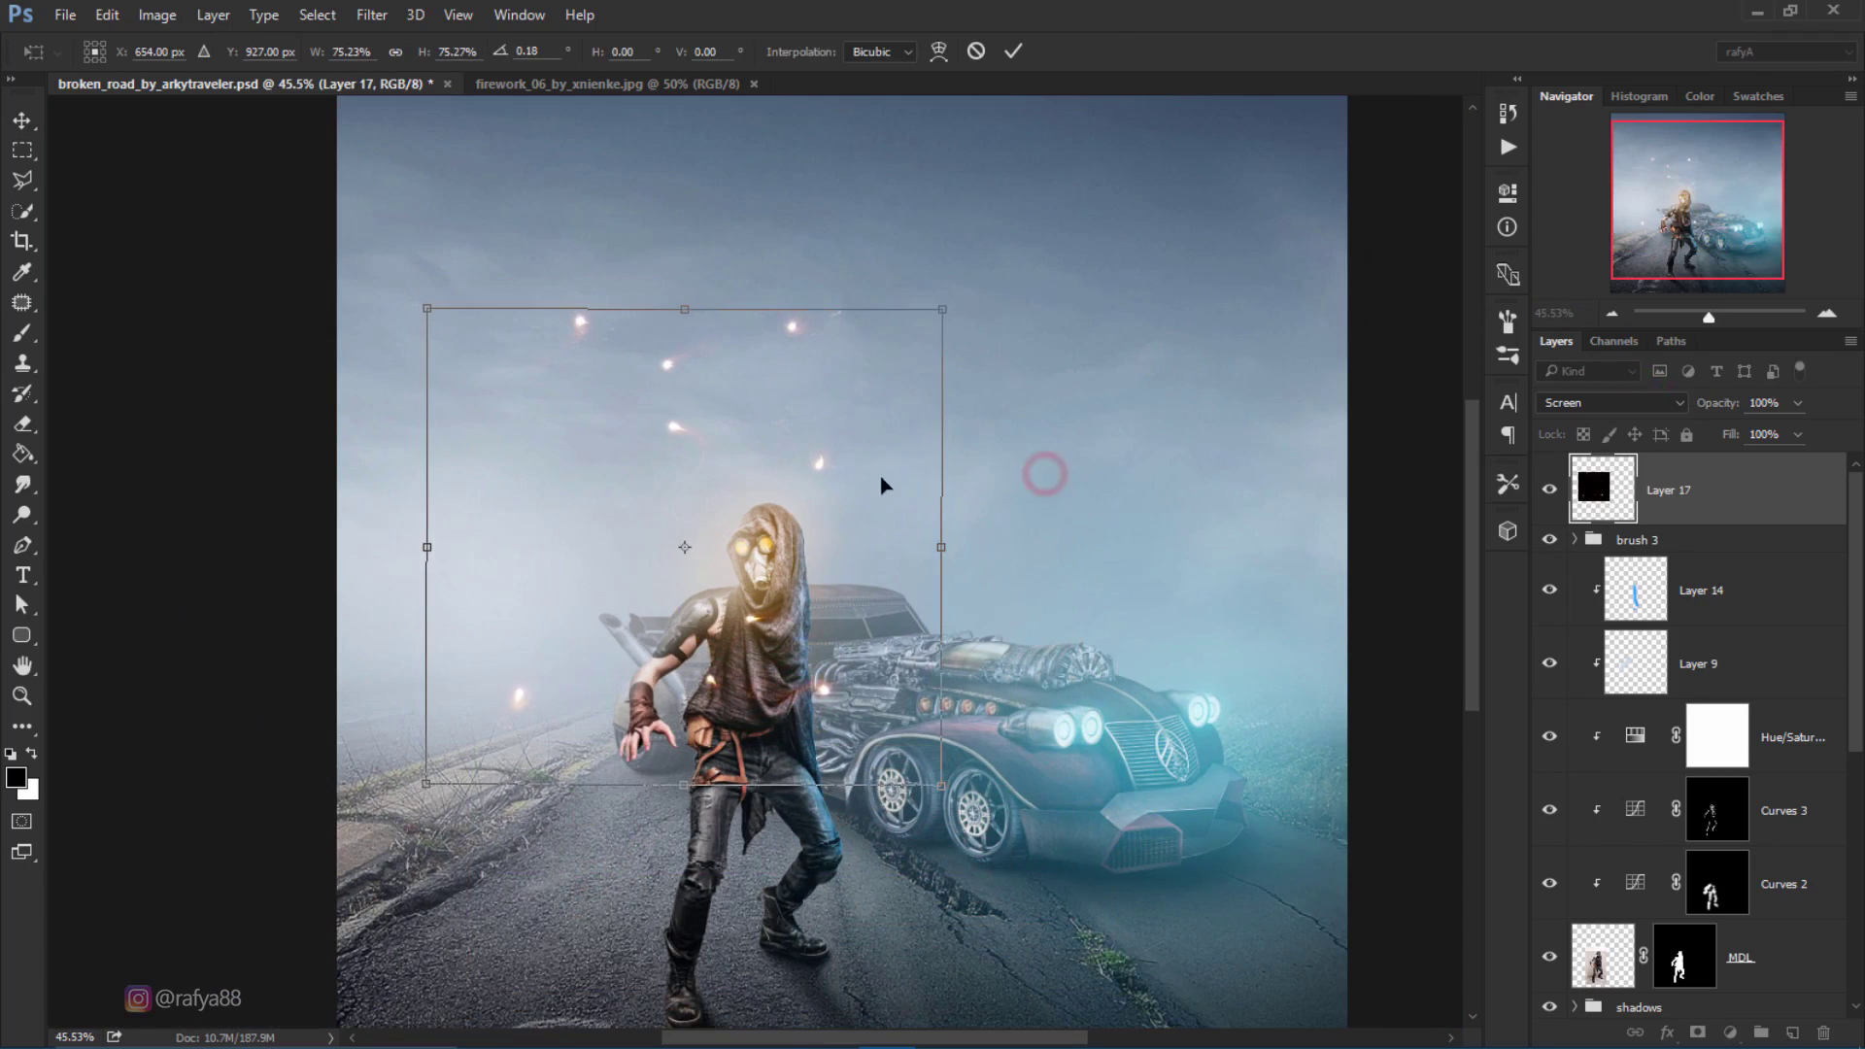
{"action": "mouse_move", "coordinate": [879, 481]}
{"action": "left_mouse_down"}
{"action": "mouse_move", "coordinate": [793, 486]}
{"action": "mouse_move", "coordinate": [948, 461]}
{"action": "left_mouse_up"}
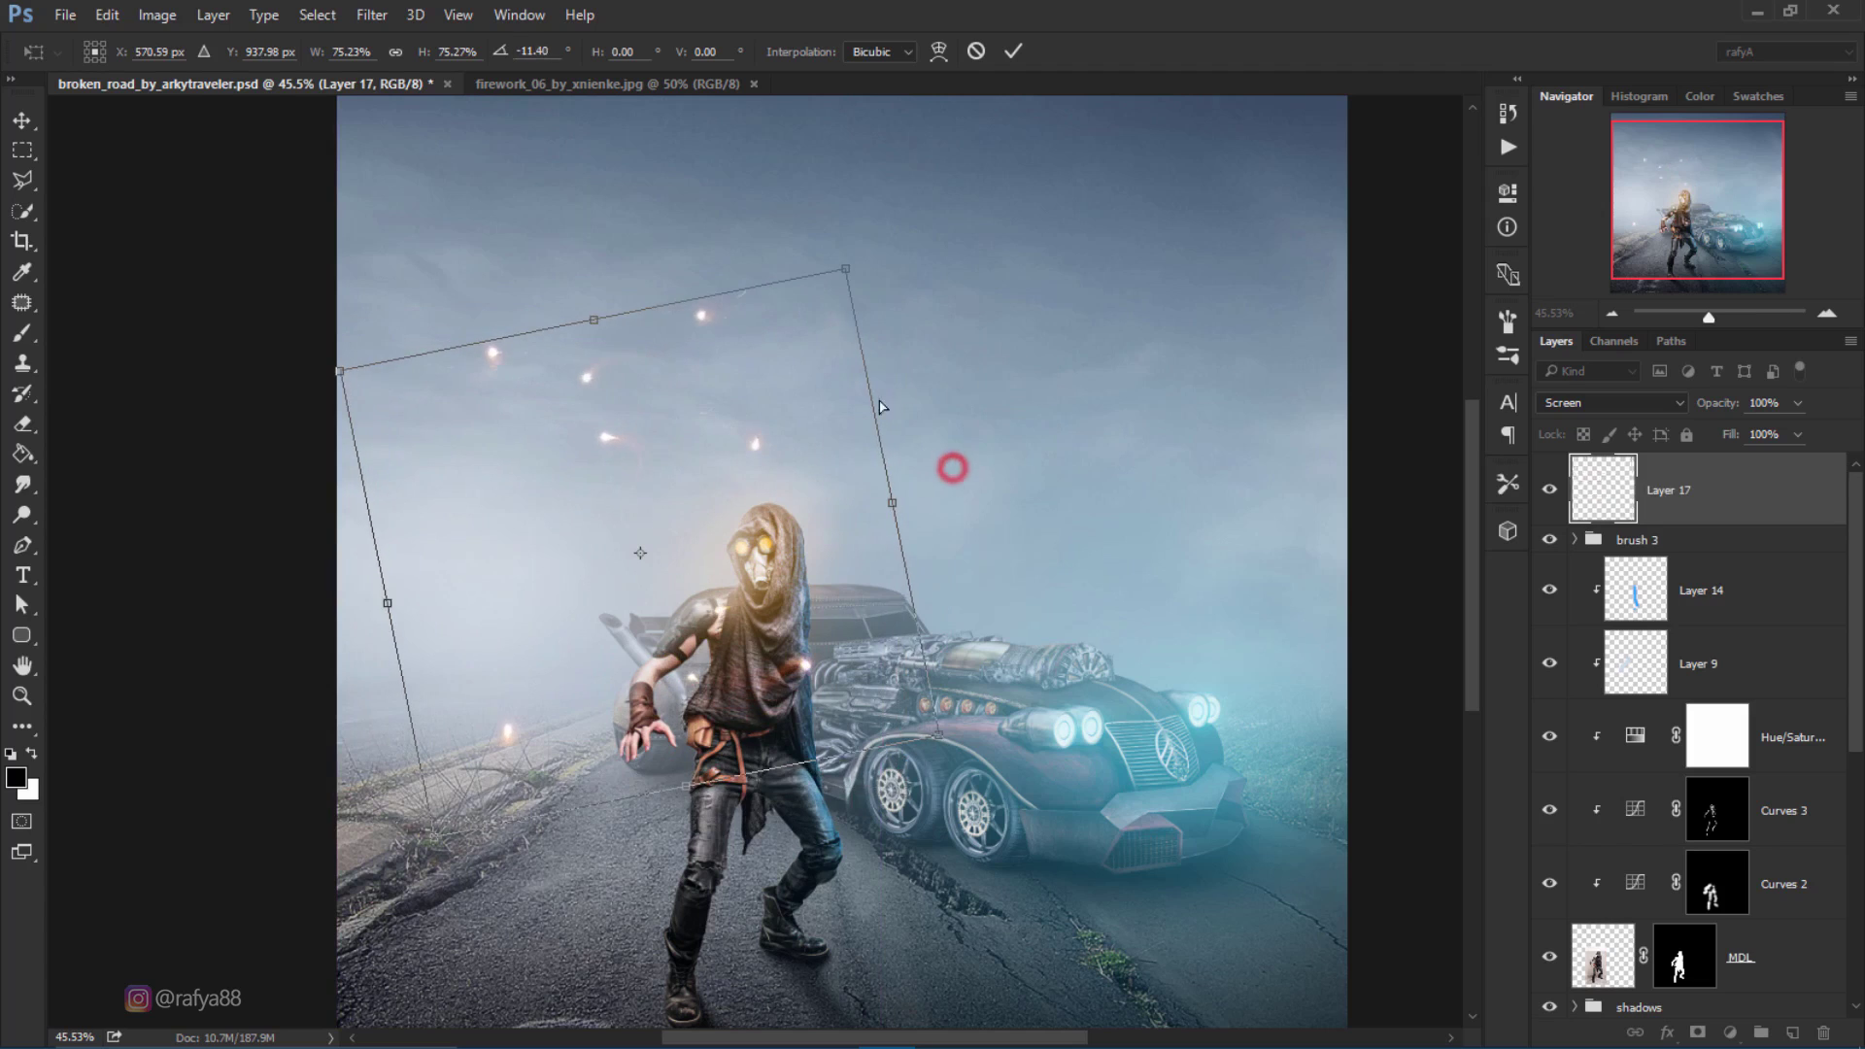
{"action": "left_click_drag", "start_coordinate": [821, 428], "coordinate": [810, 444]}
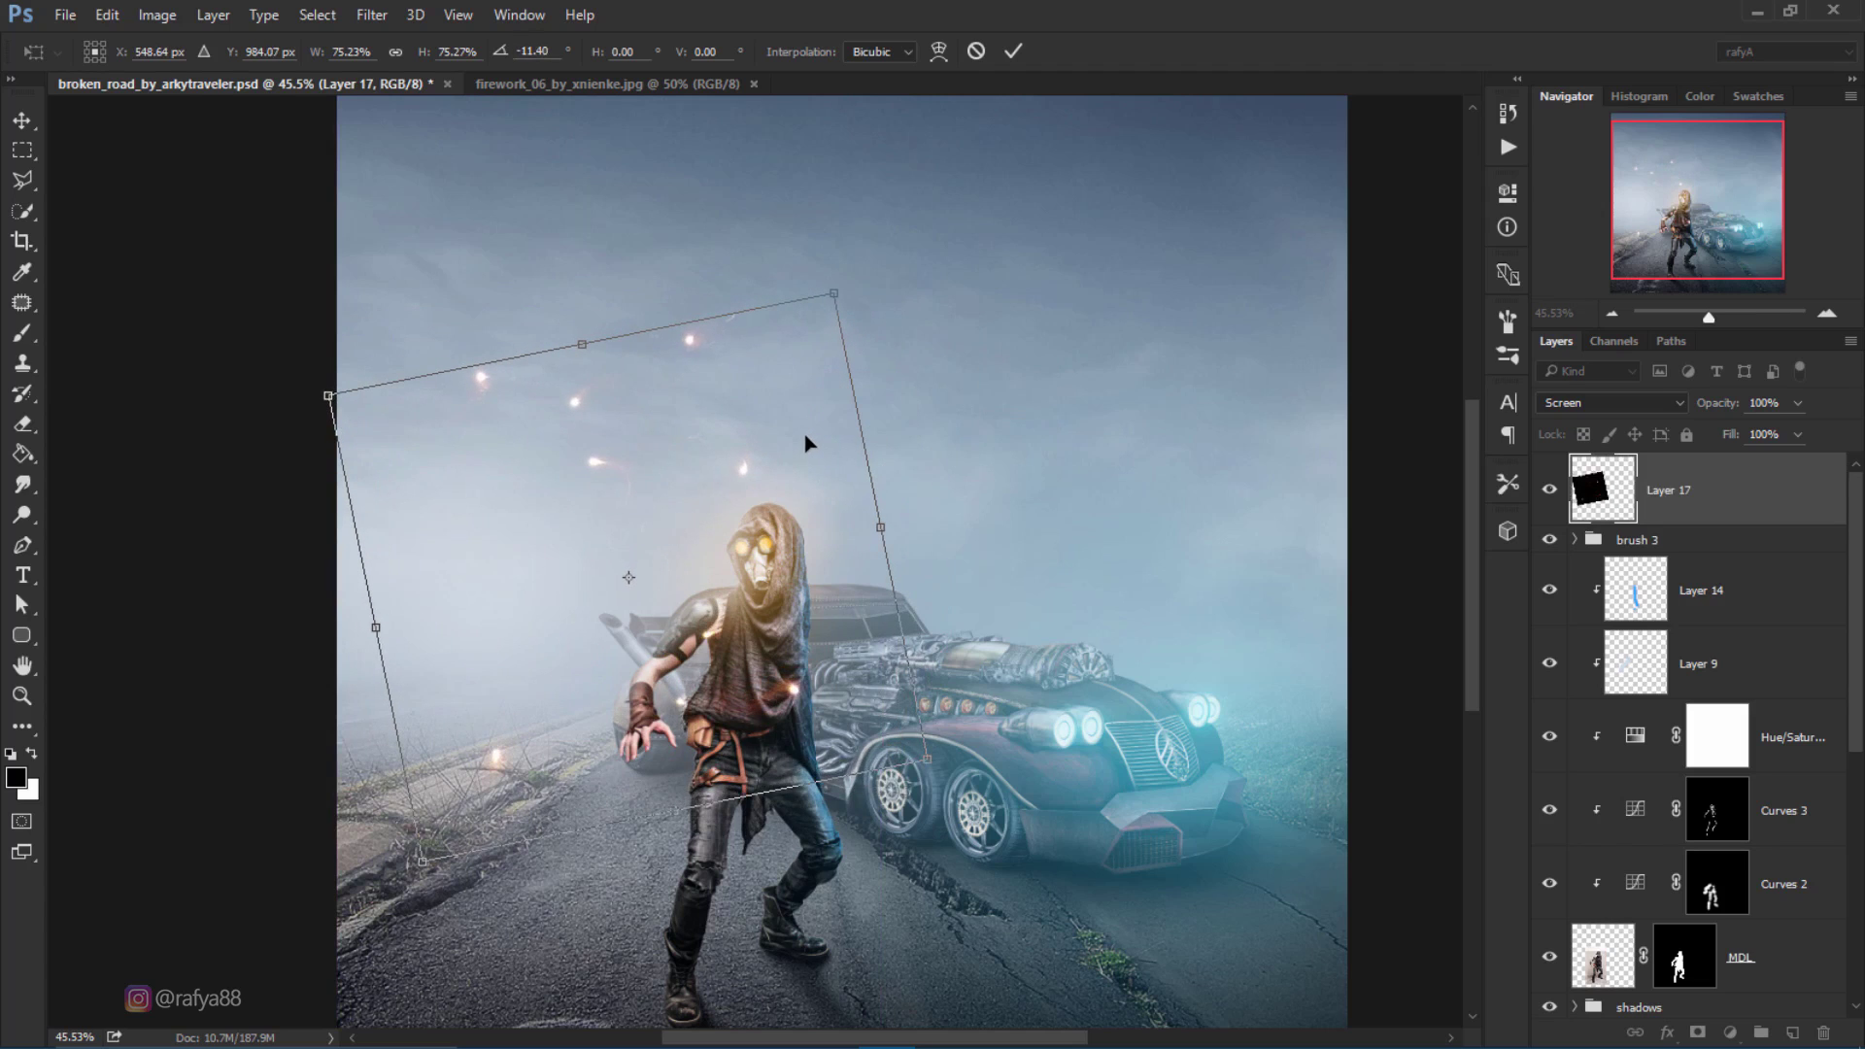
{"action": "left_click", "coordinate": [1014, 51]}
{"action": "scroll", "coordinate": [791, 473], "scroll_direction": "down", "scroll_amount": 3}
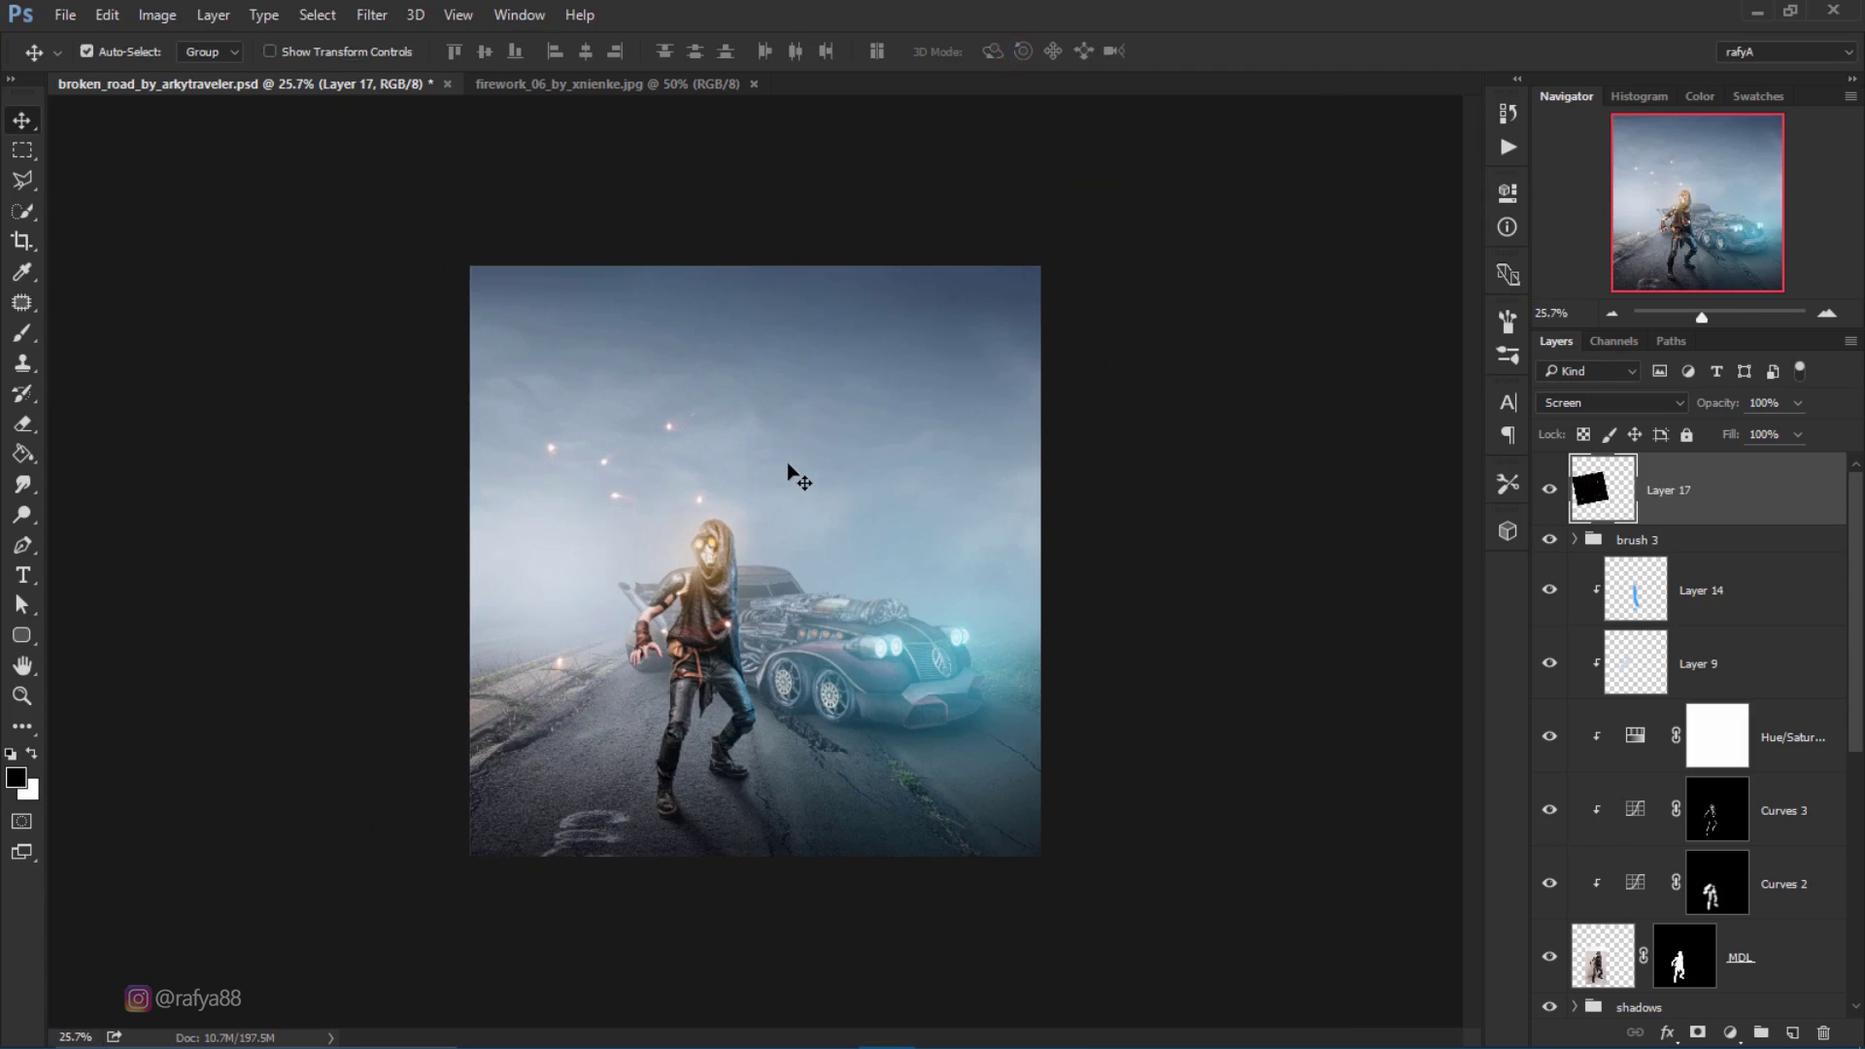
{"action": "scroll", "coordinate": [649, 497], "scroll_direction": "up", "scroll_amount": 2}
{"action": "scroll", "coordinate": [649, 498], "scroll_direction": "up", "scroll_amount": 1}
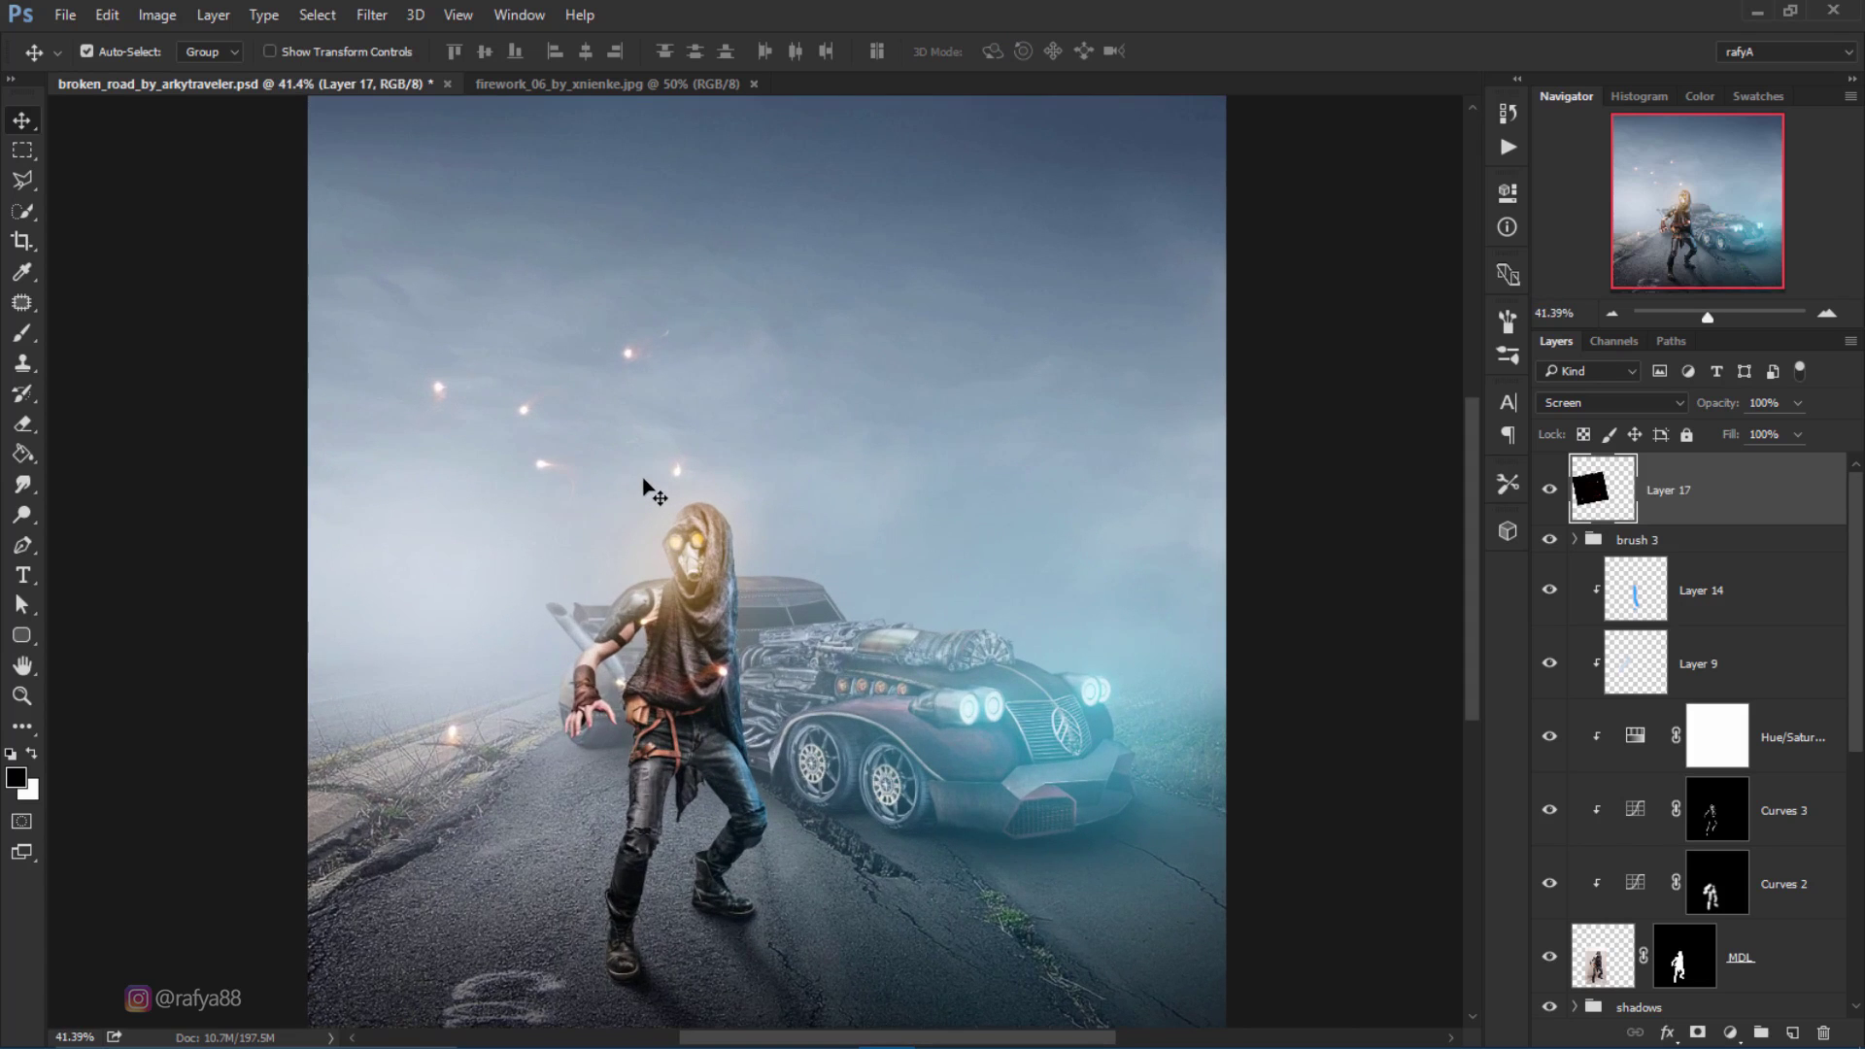
Step: Add a new Layer 18 and set the foreground colour to light orange #ffc468
{"action": "scroll", "coordinate": [951, 612], "scroll_direction": "up", "scroll_amount": 2}
{"action": "scroll", "coordinate": [950, 612], "scroll_direction": "down", "scroll_amount": 3}
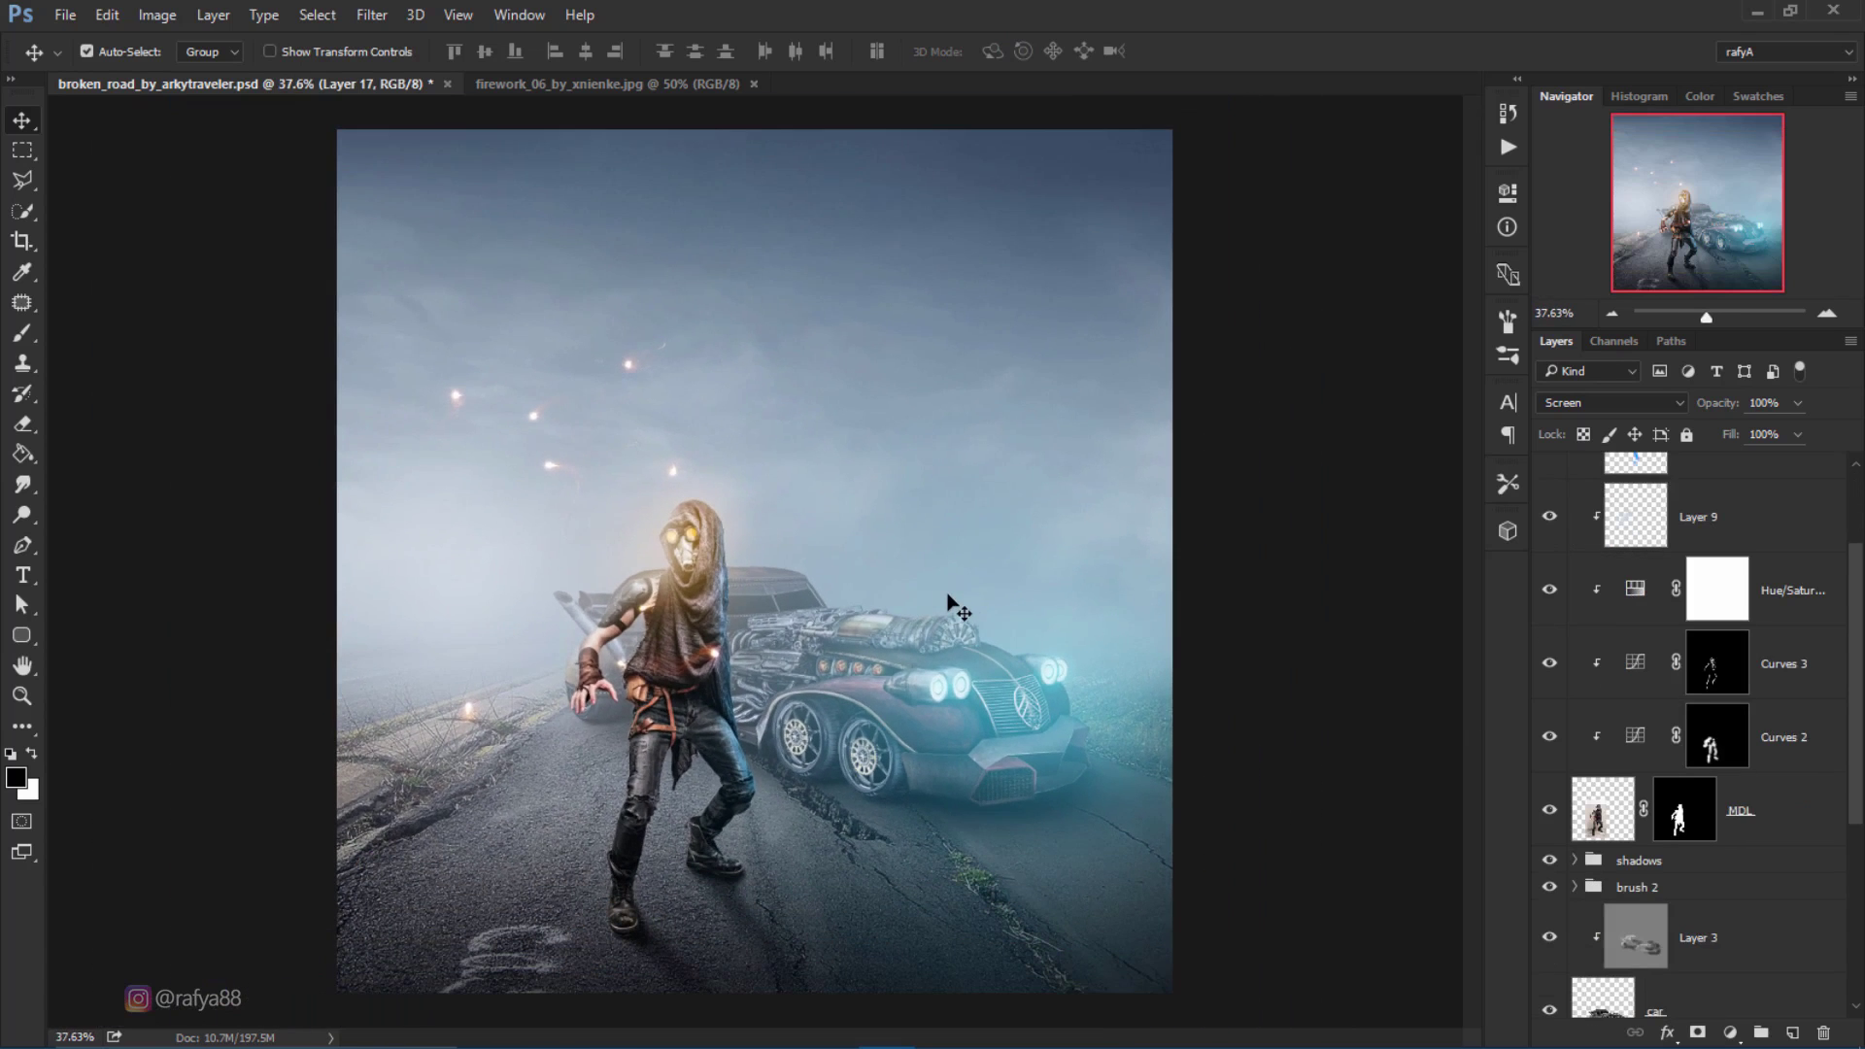
{"action": "left_click", "coordinate": [1794, 1031]}
{"action": "key", "text": "i"}
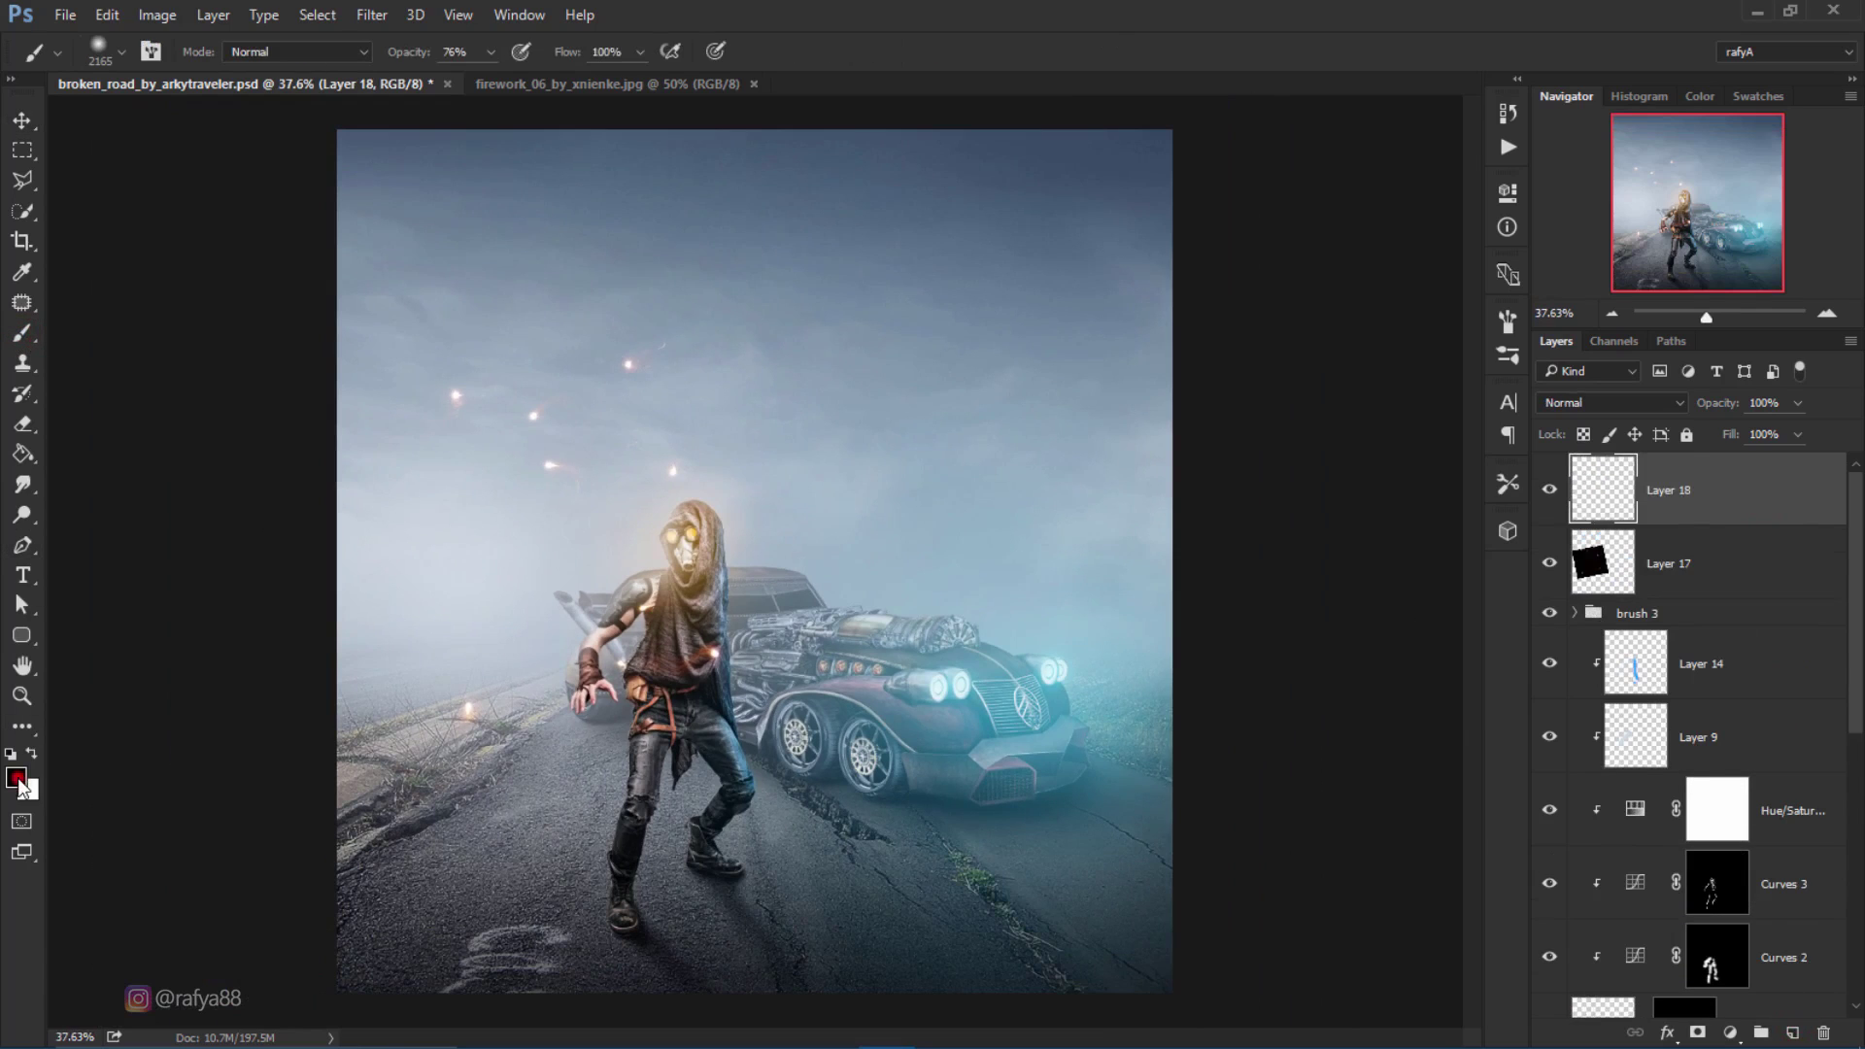
{"action": "left_click", "coordinate": [16, 777]}
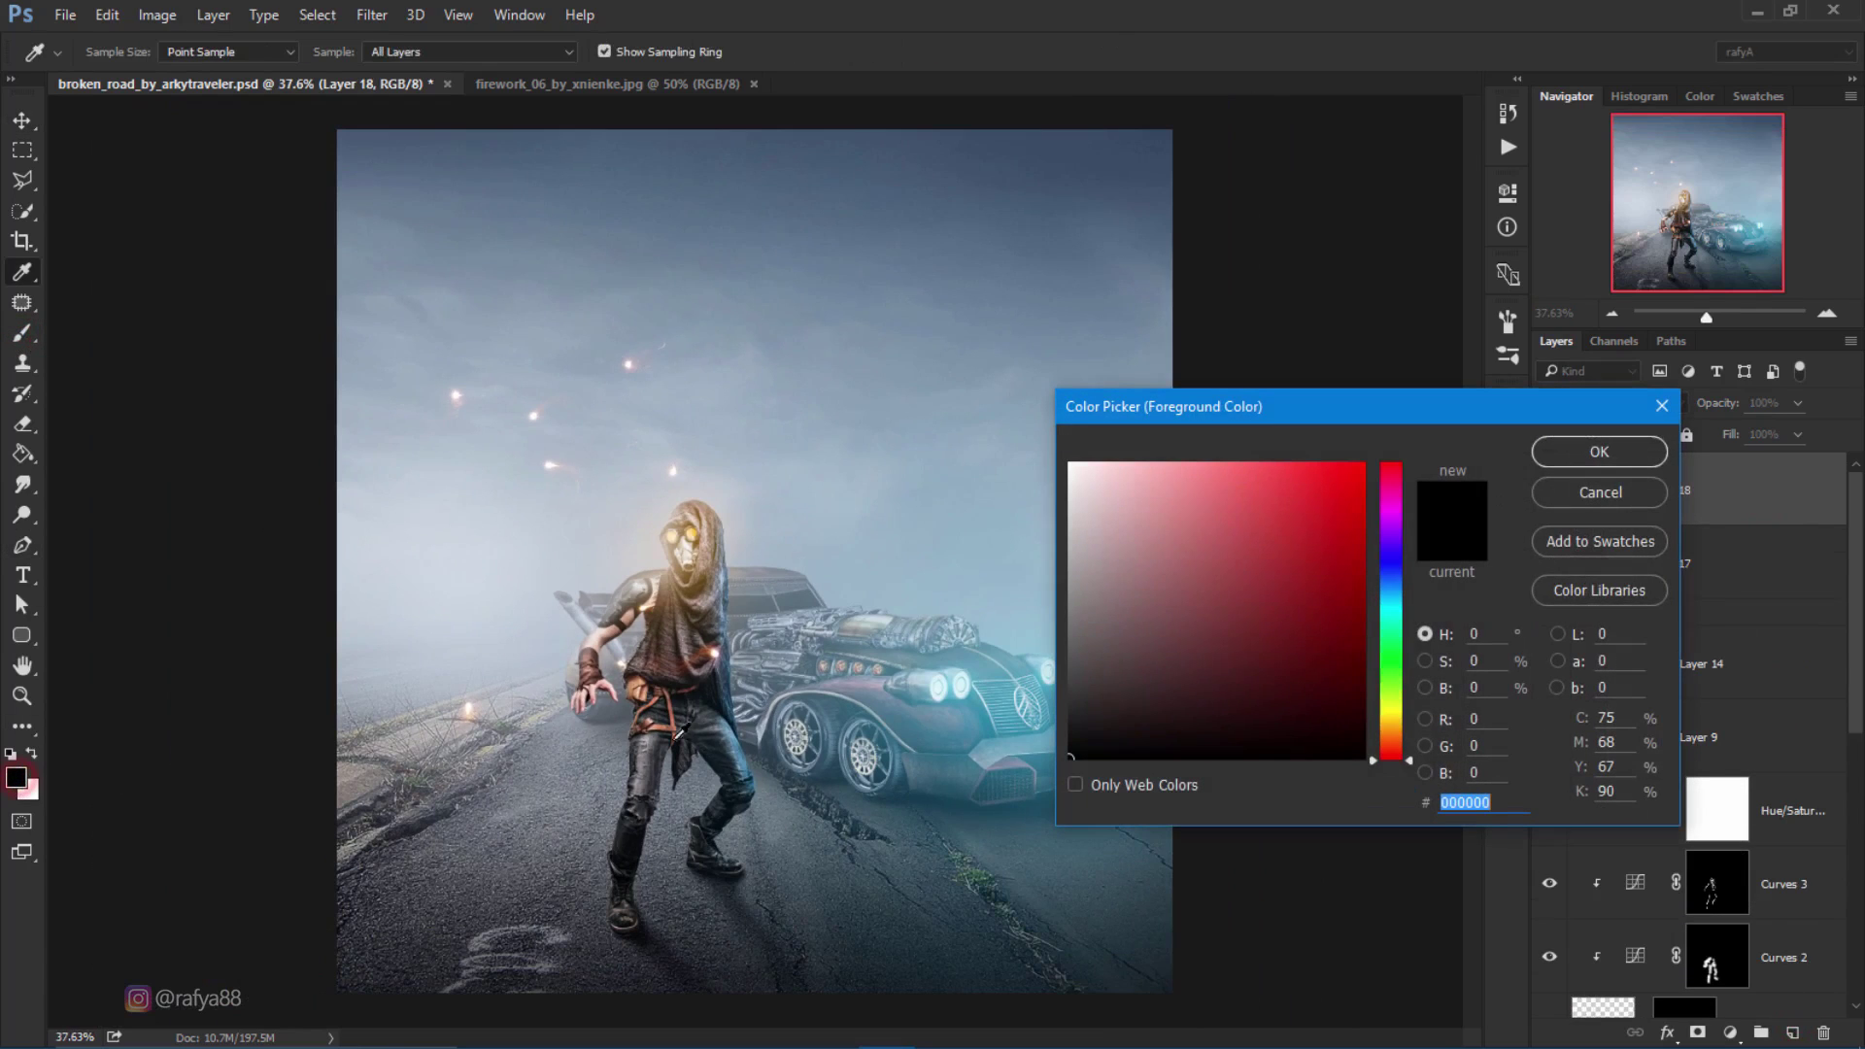
{"action": "left_click", "coordinate": [1386, 731]}
{"action": "left_click", "coordinate": [1220, 486]}
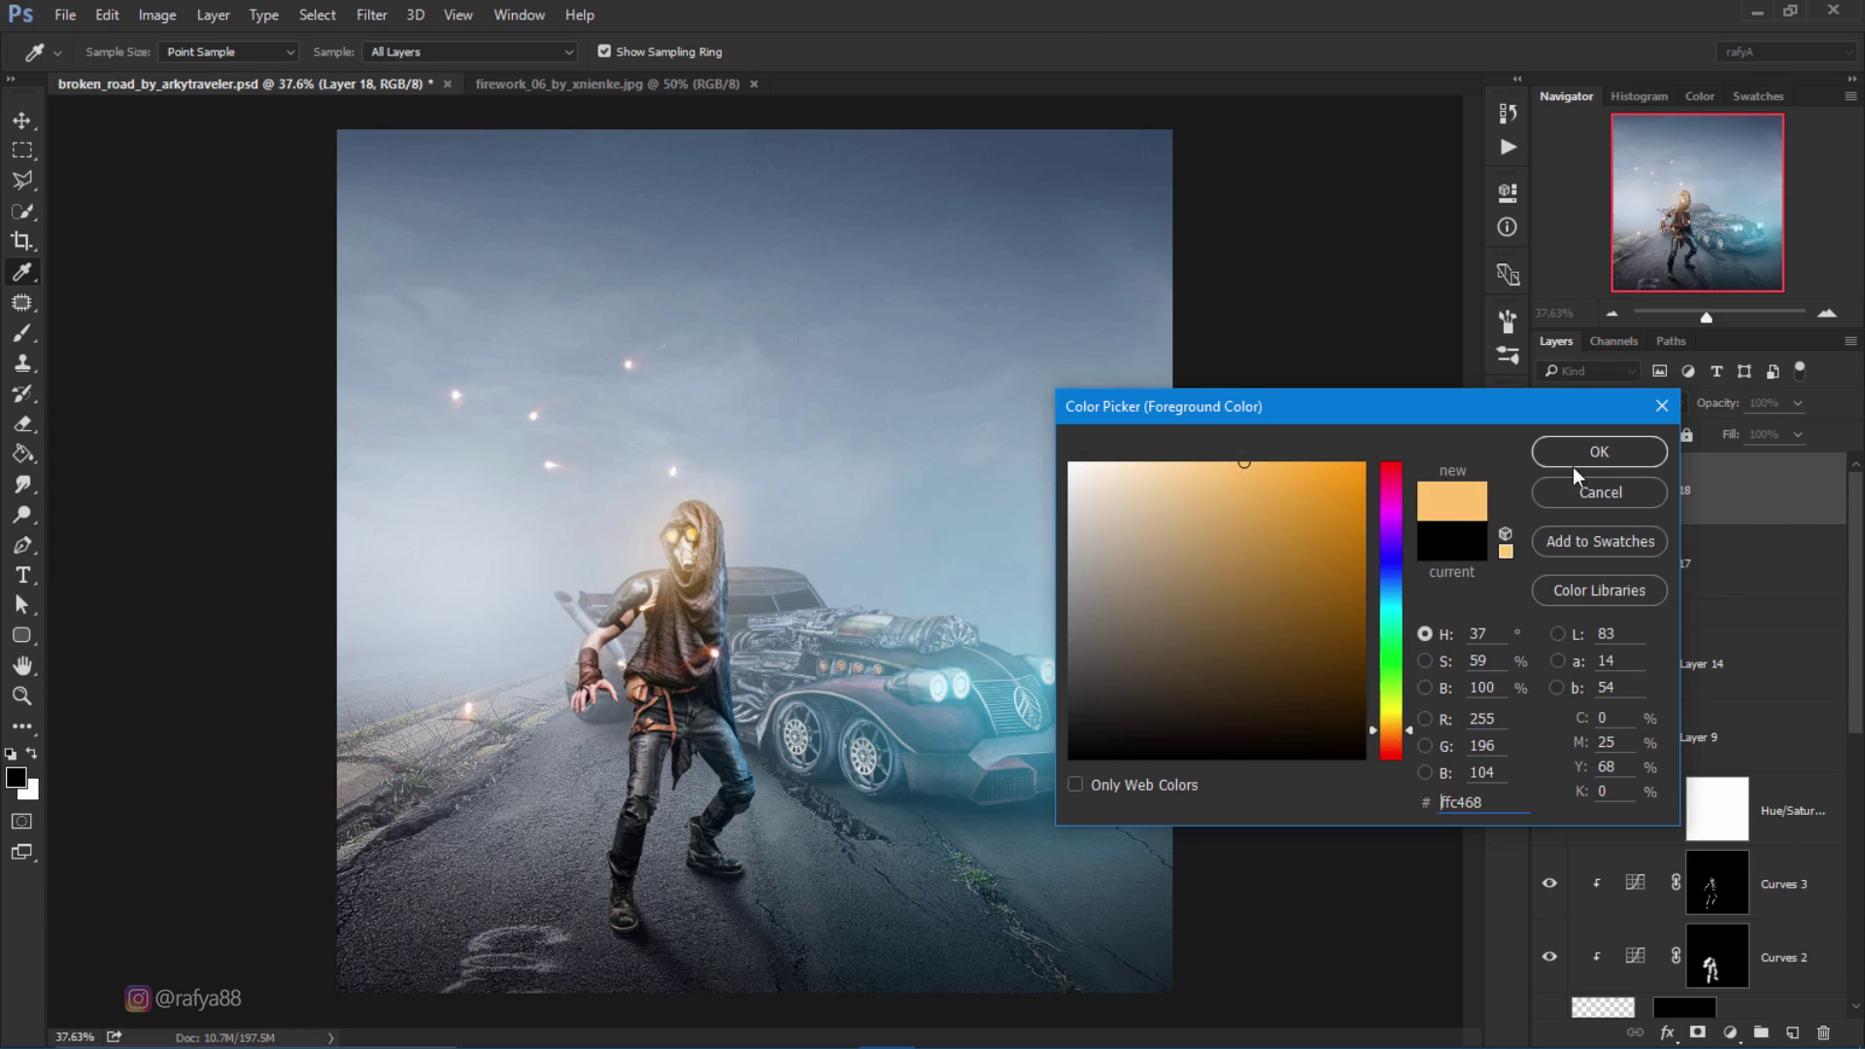
{"action": "left_click", "coordinate": [1599, 452]}
Step: Paint a soft orange glow around the figure's head with a 1200 brush at full opacity
{"action": "key", "text": "b"}
{"action": "key", "text": "bracketleft"}
{"action": "key", "text": "bracketleft"}
{"action": "key", "text": "bracketleft"}
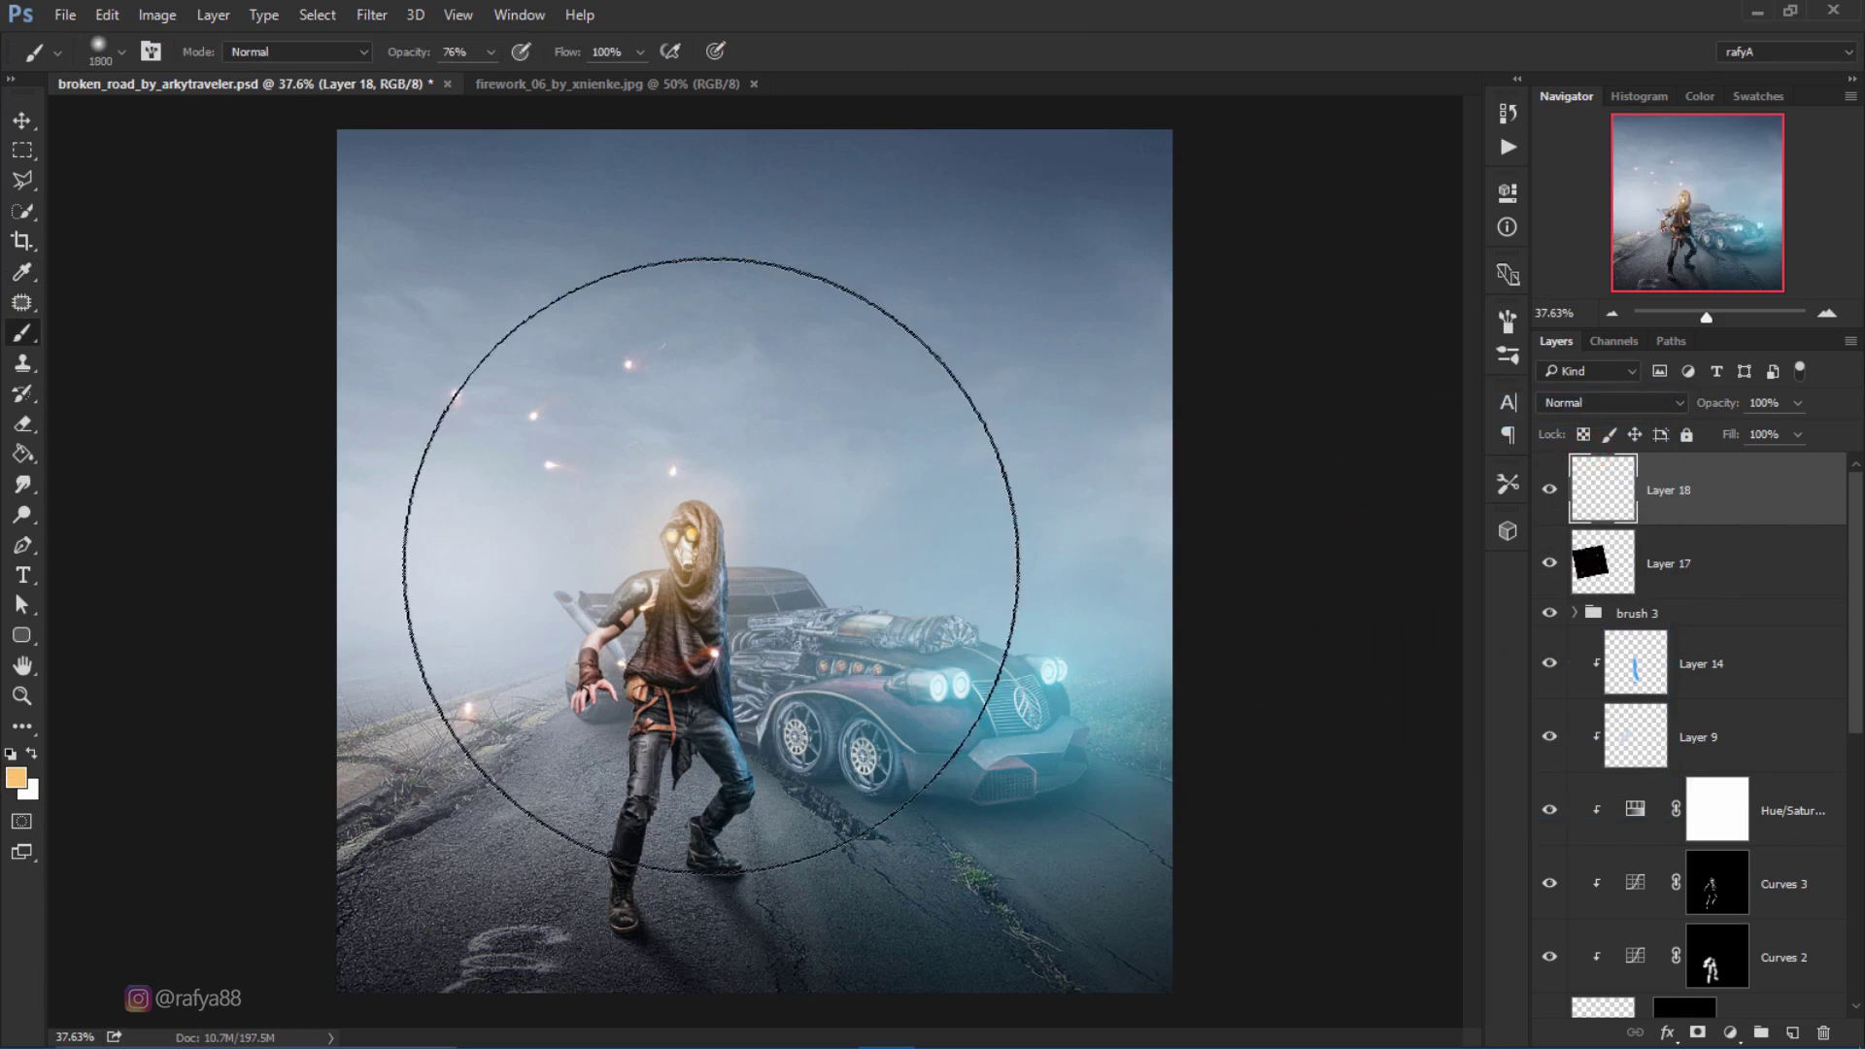
{"action": "key", "text": "bracketleft"}
{"action": "key", "text": "bracketleft"}
{"action": "key", "text": "bracketleft"}
{"action": "key", "text": "0"}
{"action": "key", "text": "bracketleft"}
{"action": "key", "text": "bracketleft"}
{"action": "key", "text": "bracketleft"}
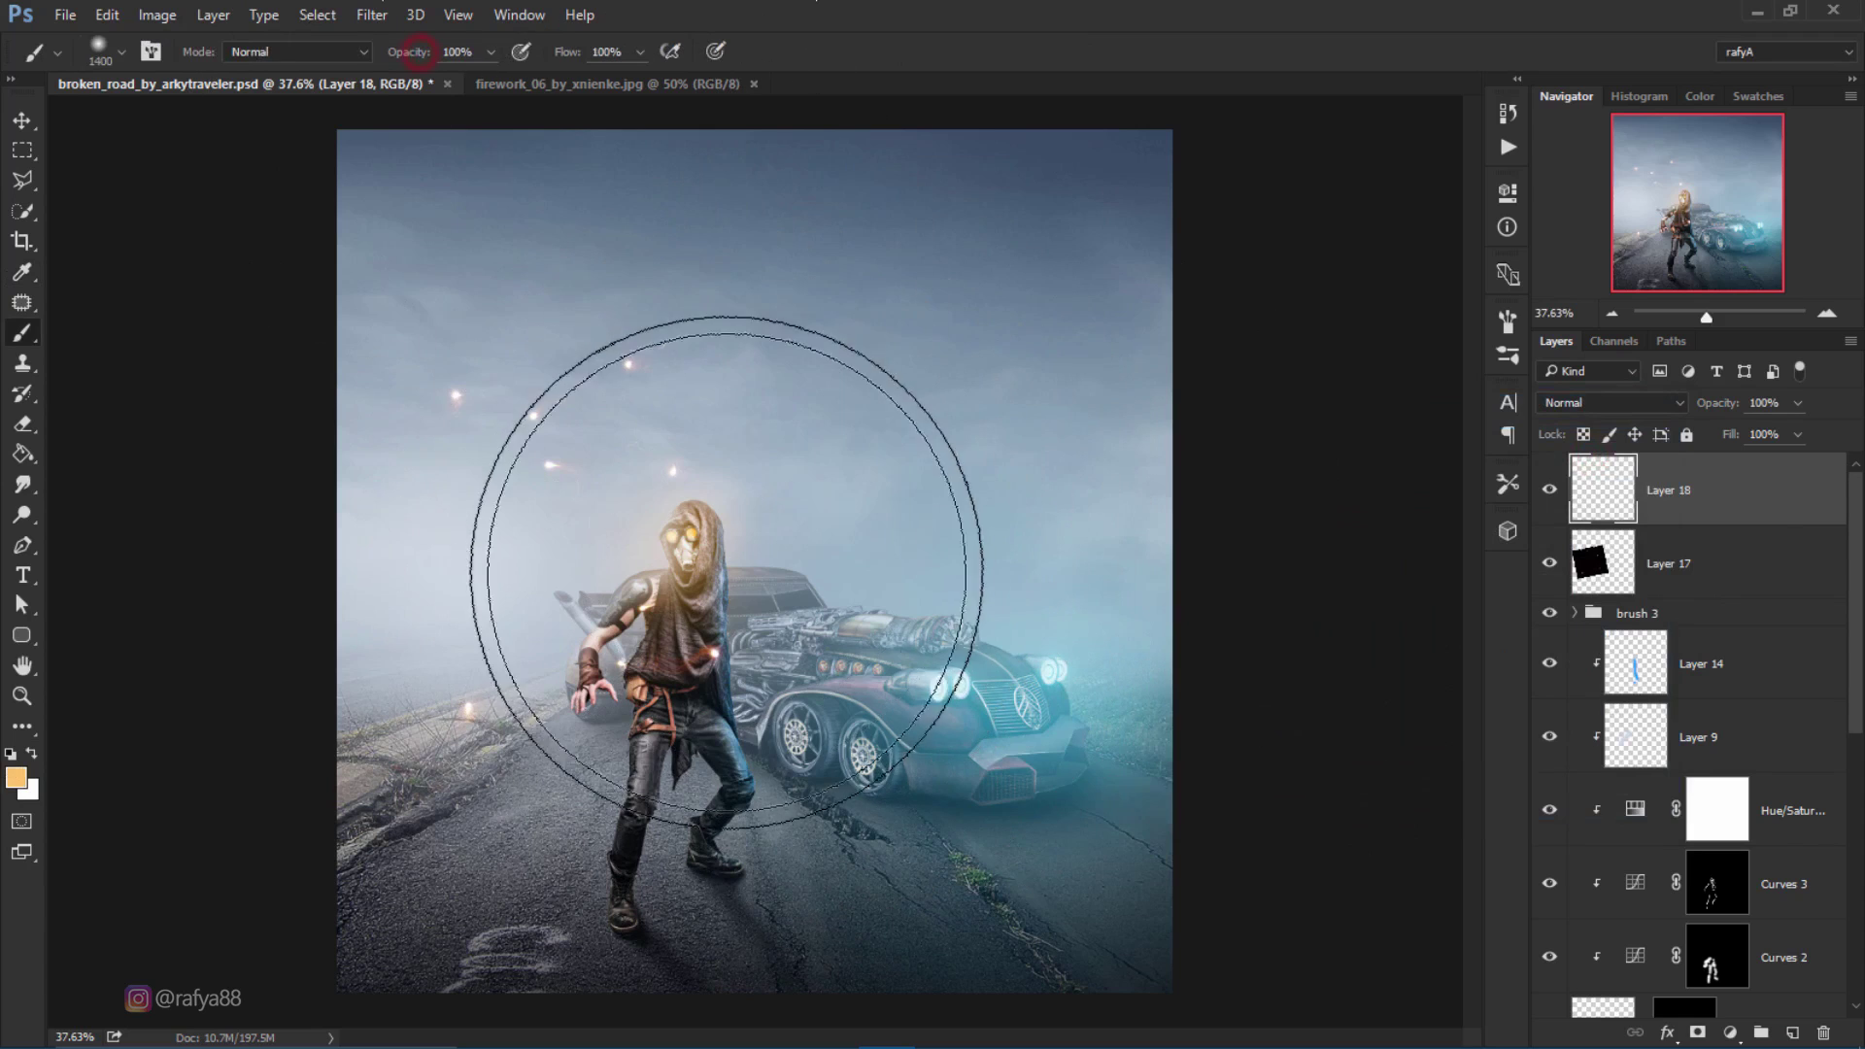
{"action": "left_click", "coordinate": [736, 556]}
Step: Blend the orange glow as Overlay and stretch it to about 159% width, shifted left
{"action": "left_click", "coordinate": [1594, 402]}
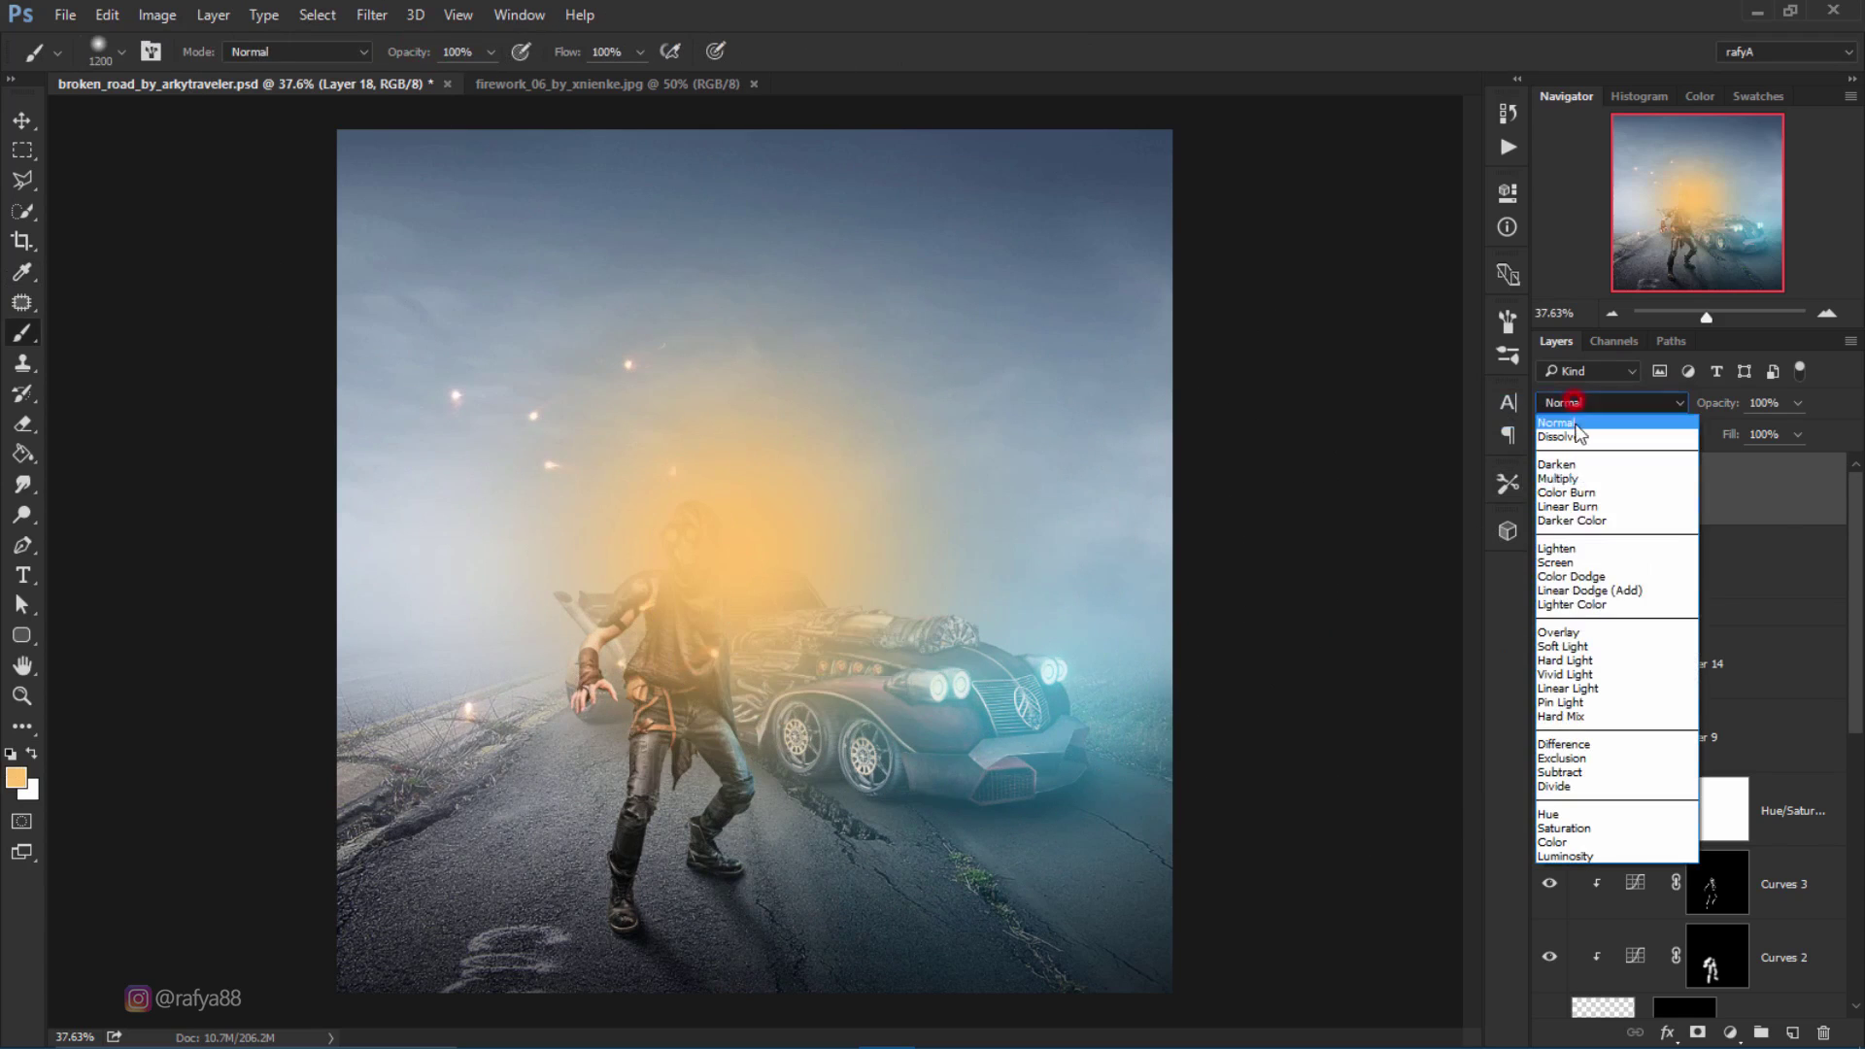
{"action": "left_click", "coordinate": [1582, 631]}
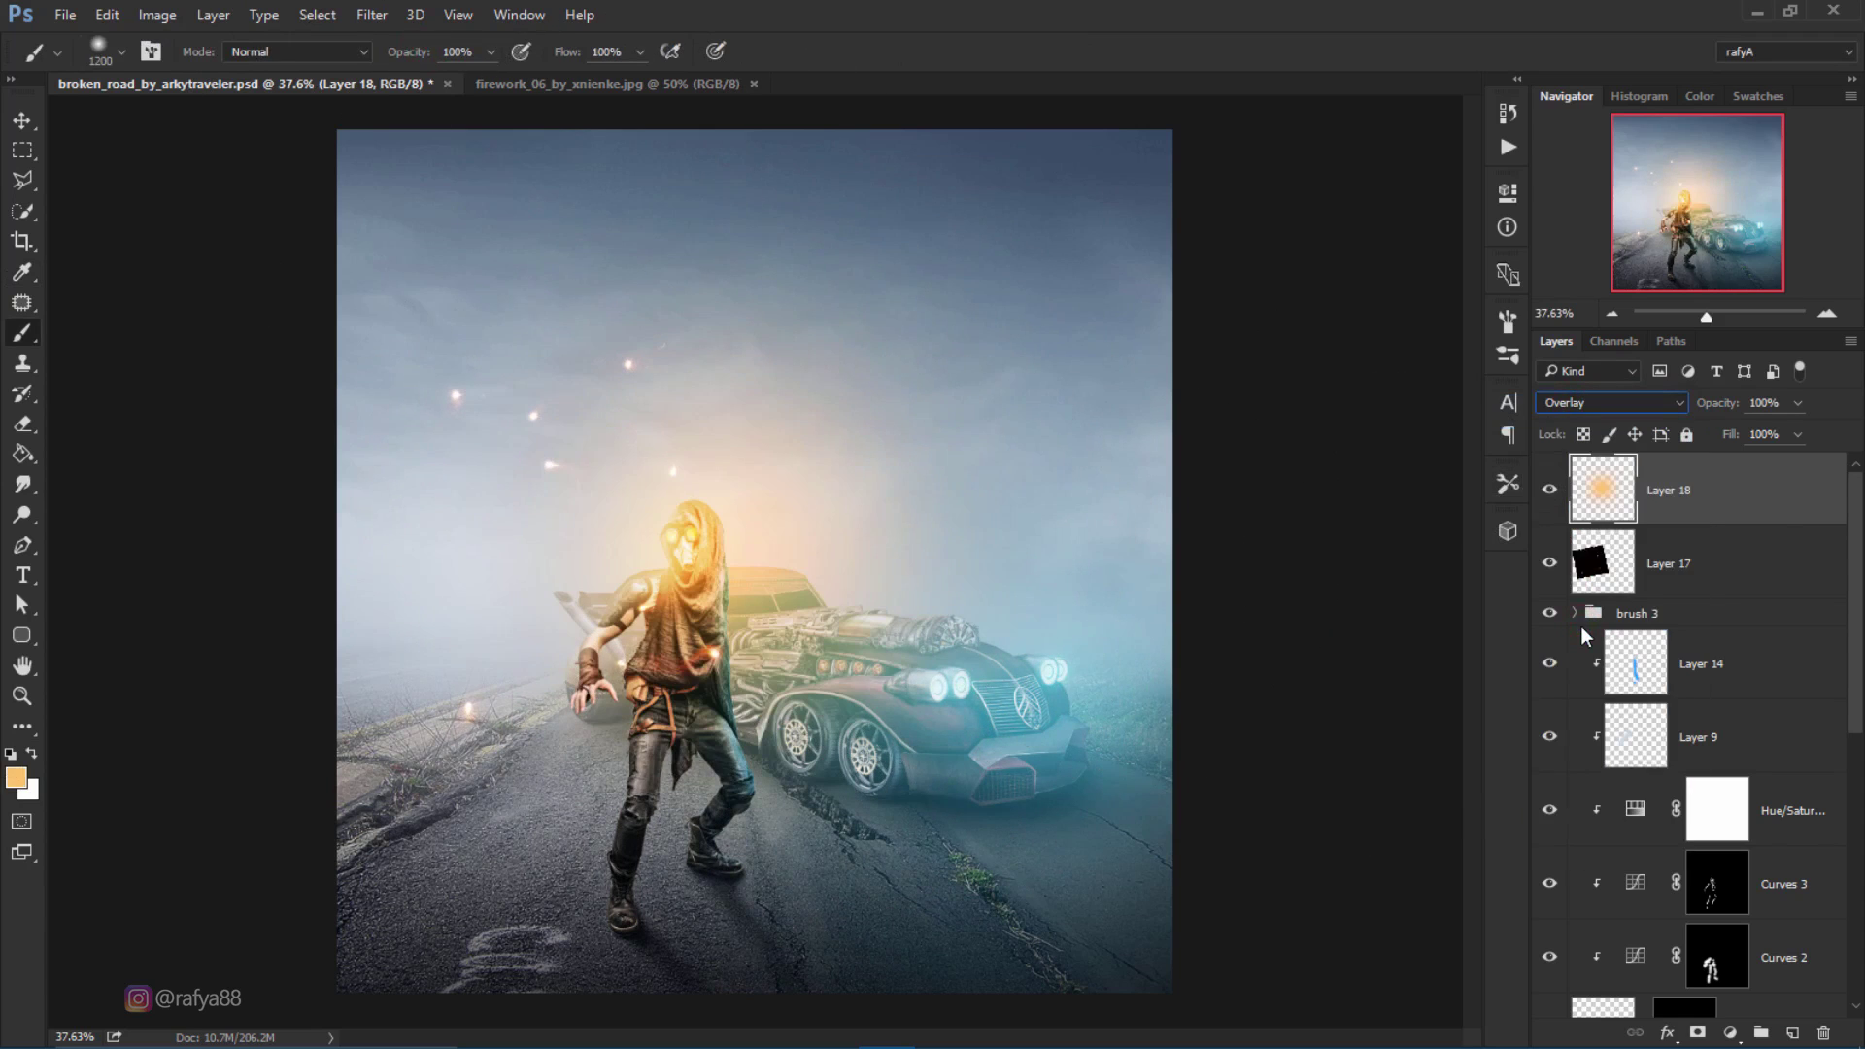
{"action": "key", "text": "ctrl+t"}
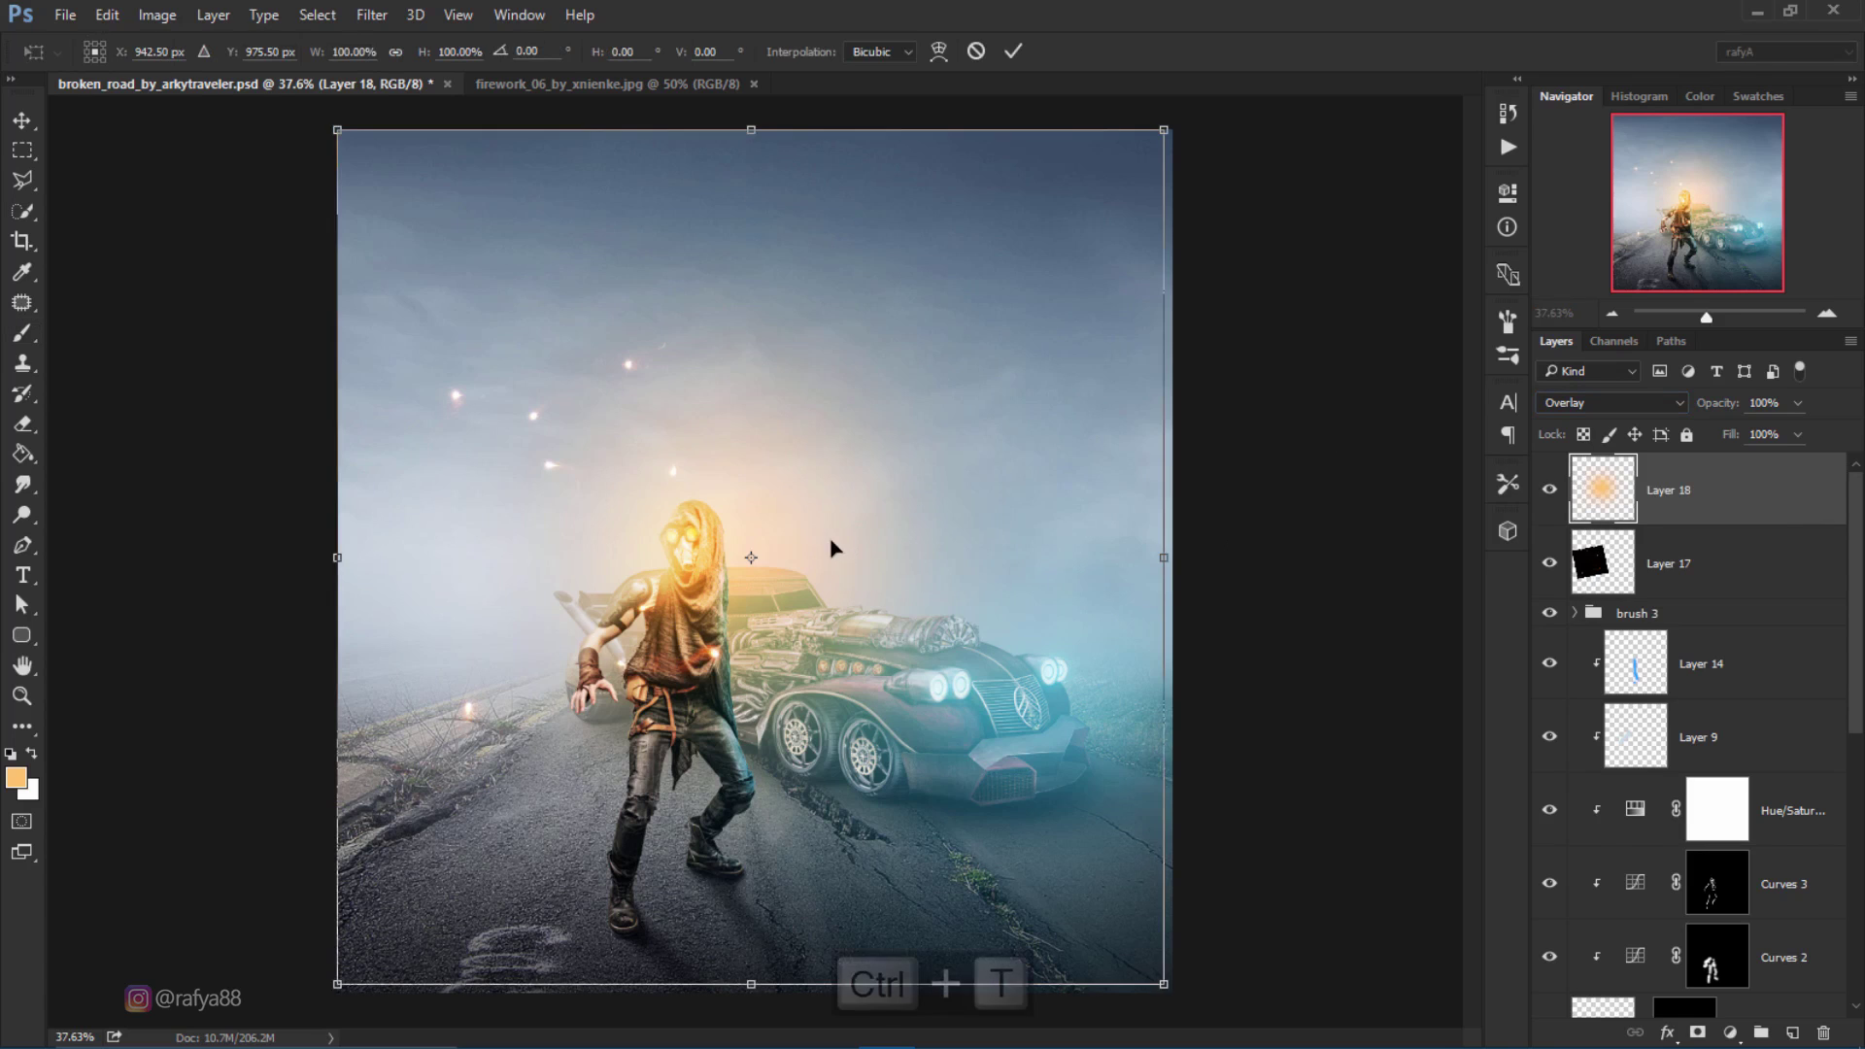
{"action": "left_click_drag", "start_coordinate": [933, 505], "coordinate": [777, 516]}
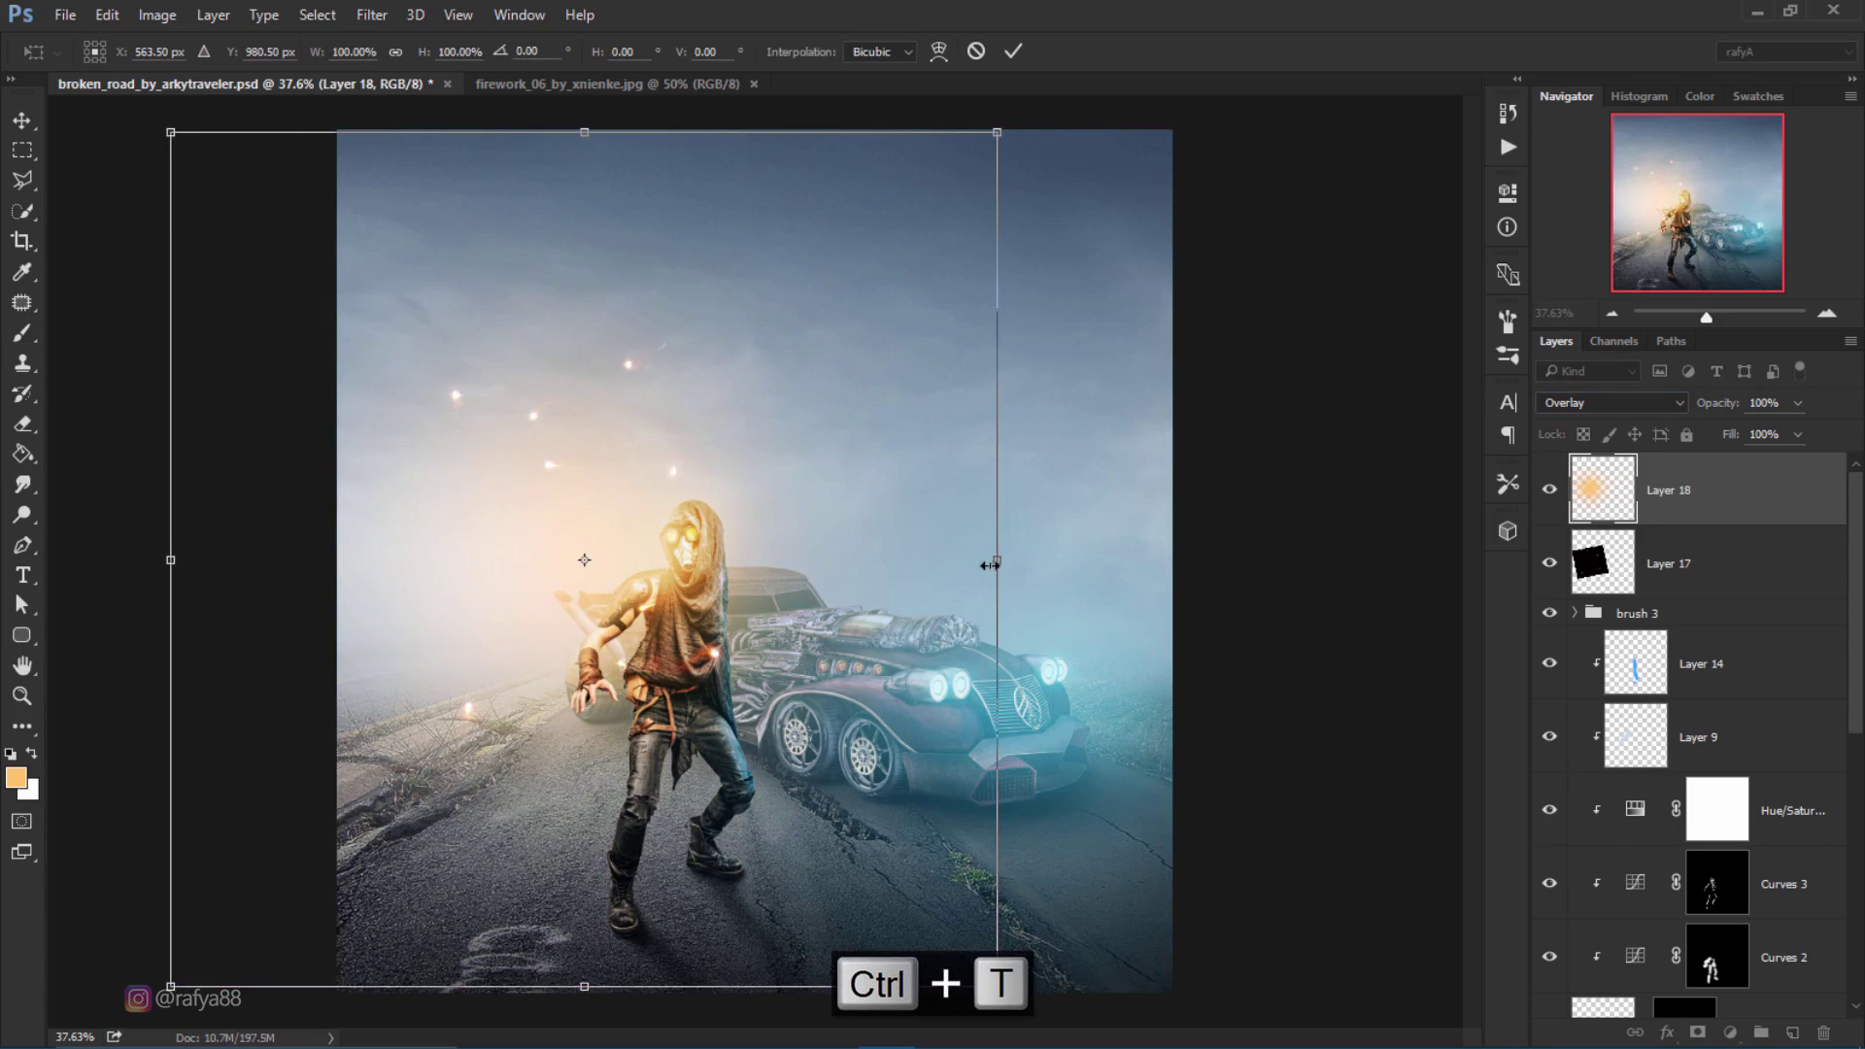
{"action": "left_click_drag", "start_coordinate": [997, 560], "coordinate": [1185, 566]}
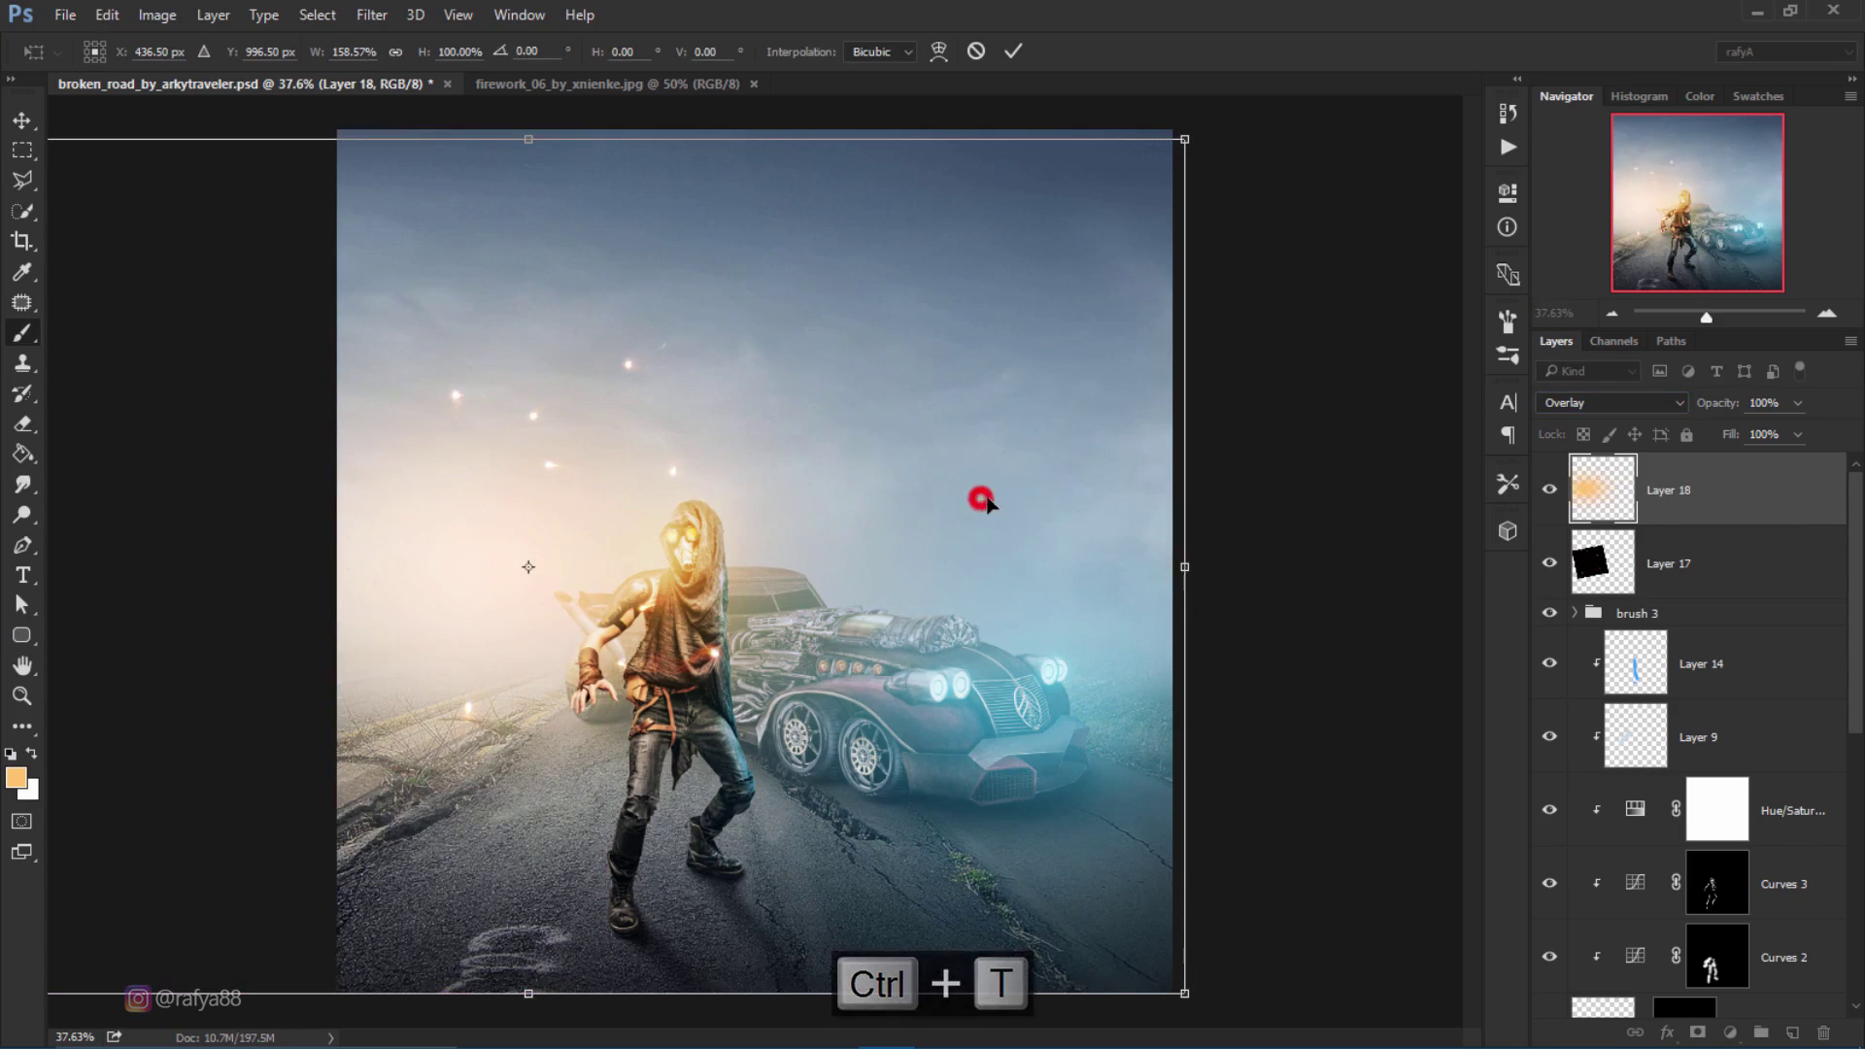
{"action": "key", "text": "Return"}
Step: Lower the orange glow layer's opacity to 36% and compare it on and off
{"action": "left_click_drag", "start_coordinate": [1727, 403], "coordinate": [1659, 415]}
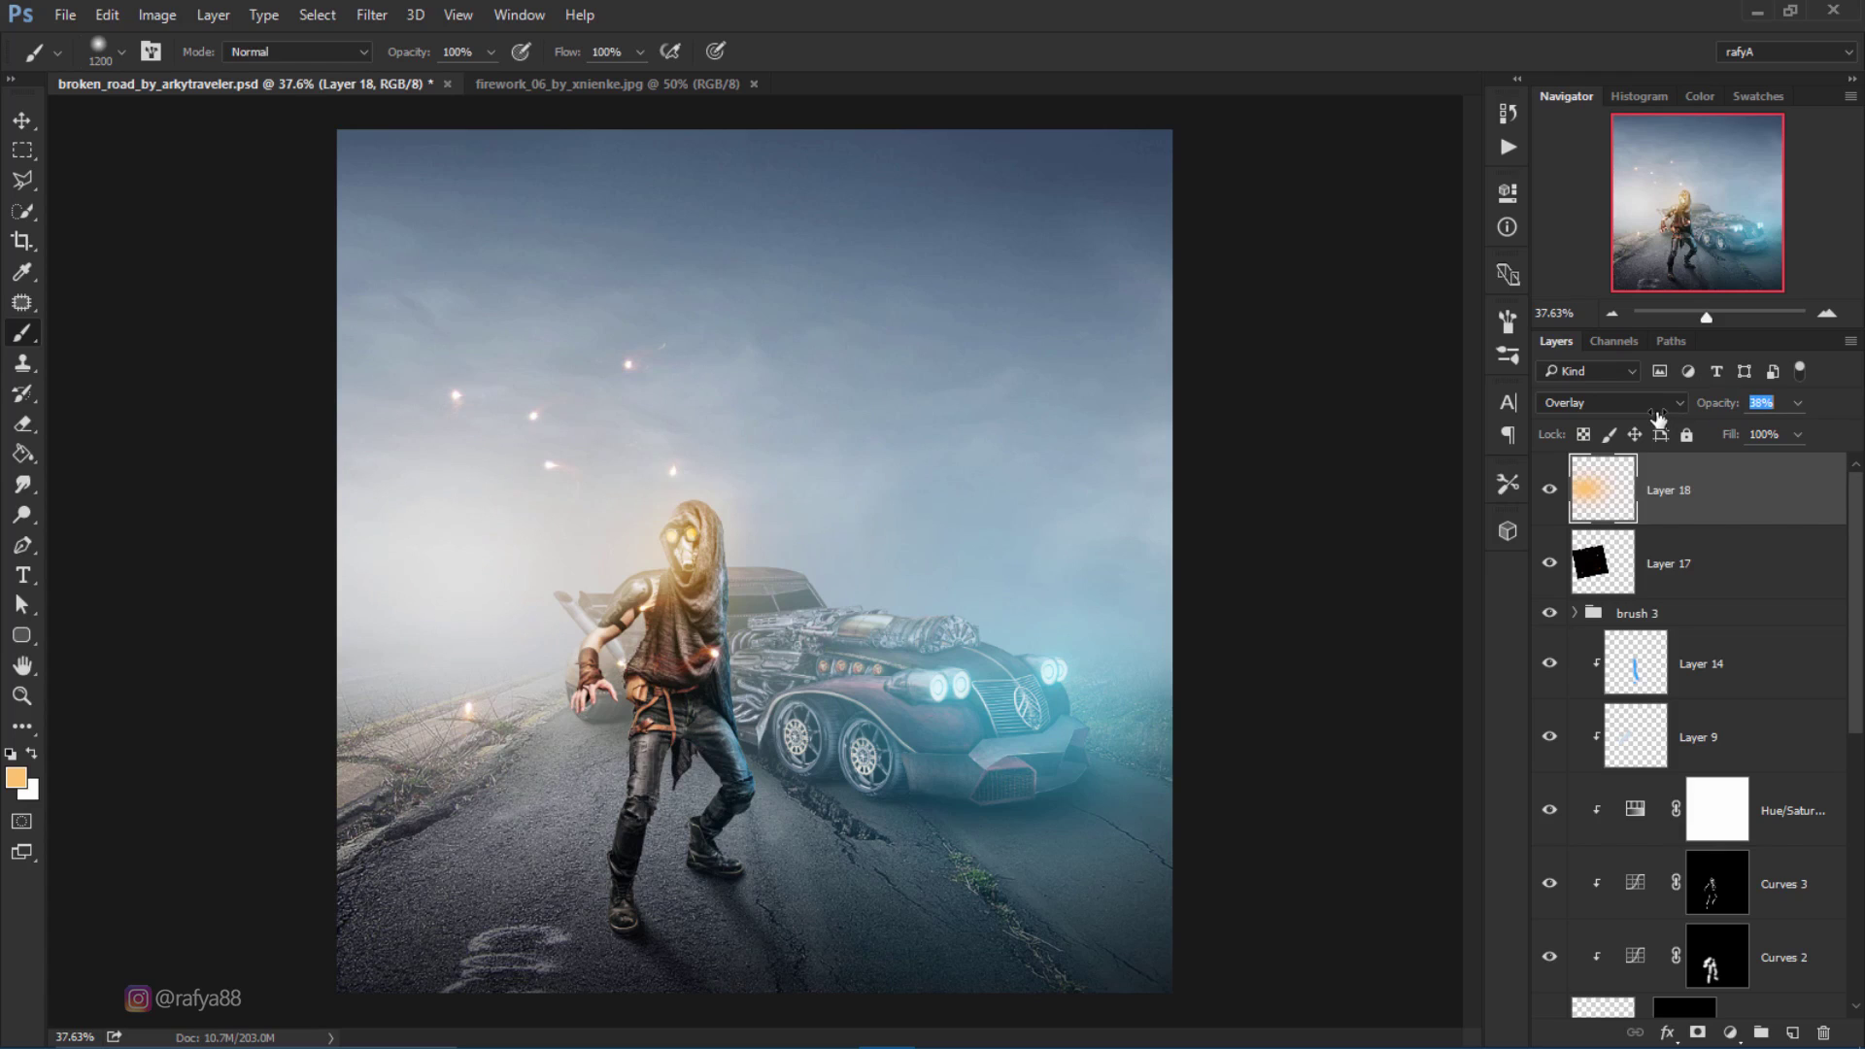
{"action": "left_click", "coordinate": [1550, 490]}
{"action": "scroll", "coordinate": [1040, 521], "scroll_direction": "down", "scroll_amount": 1}
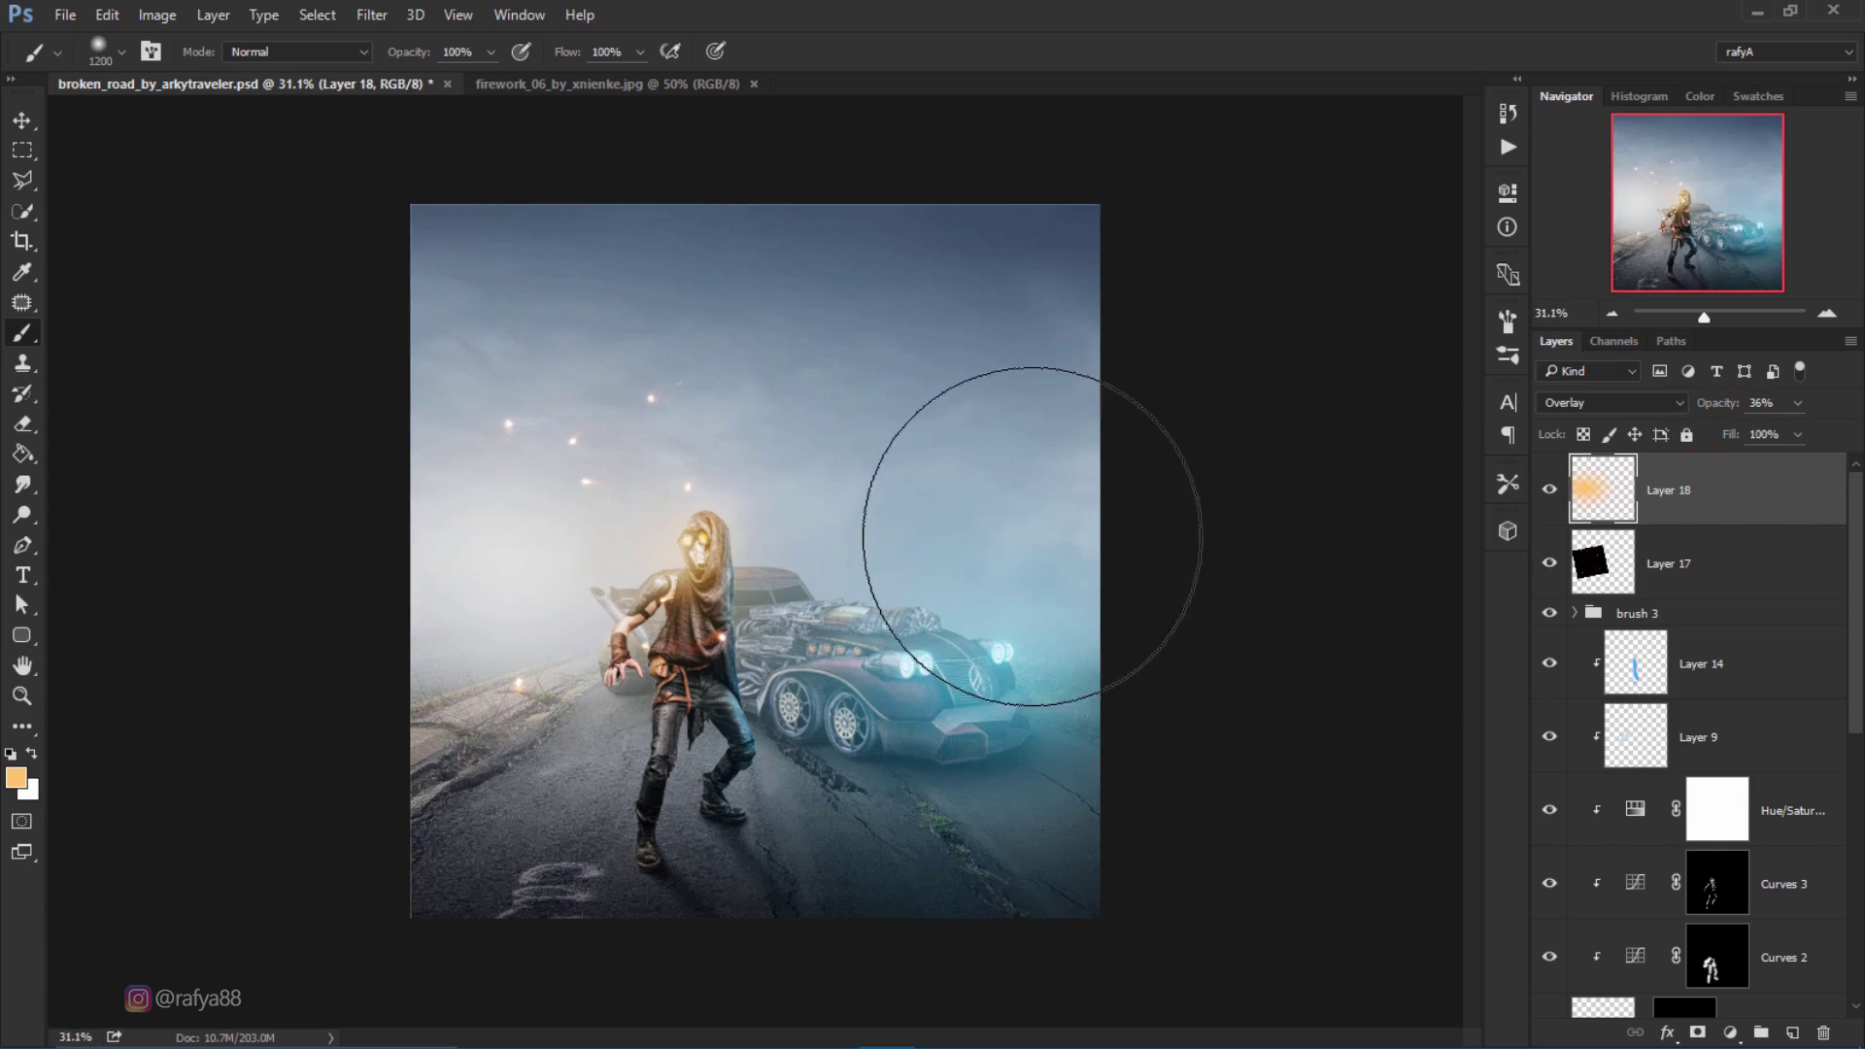
{"action": "scroll", "coordinate": [974, 515], "scroll_direction": "down", "scroll_amount": 1}
{"action": "scroll", "coordinate": [981, 533], "scroll_direction": "up", "scroll_amount": 1}
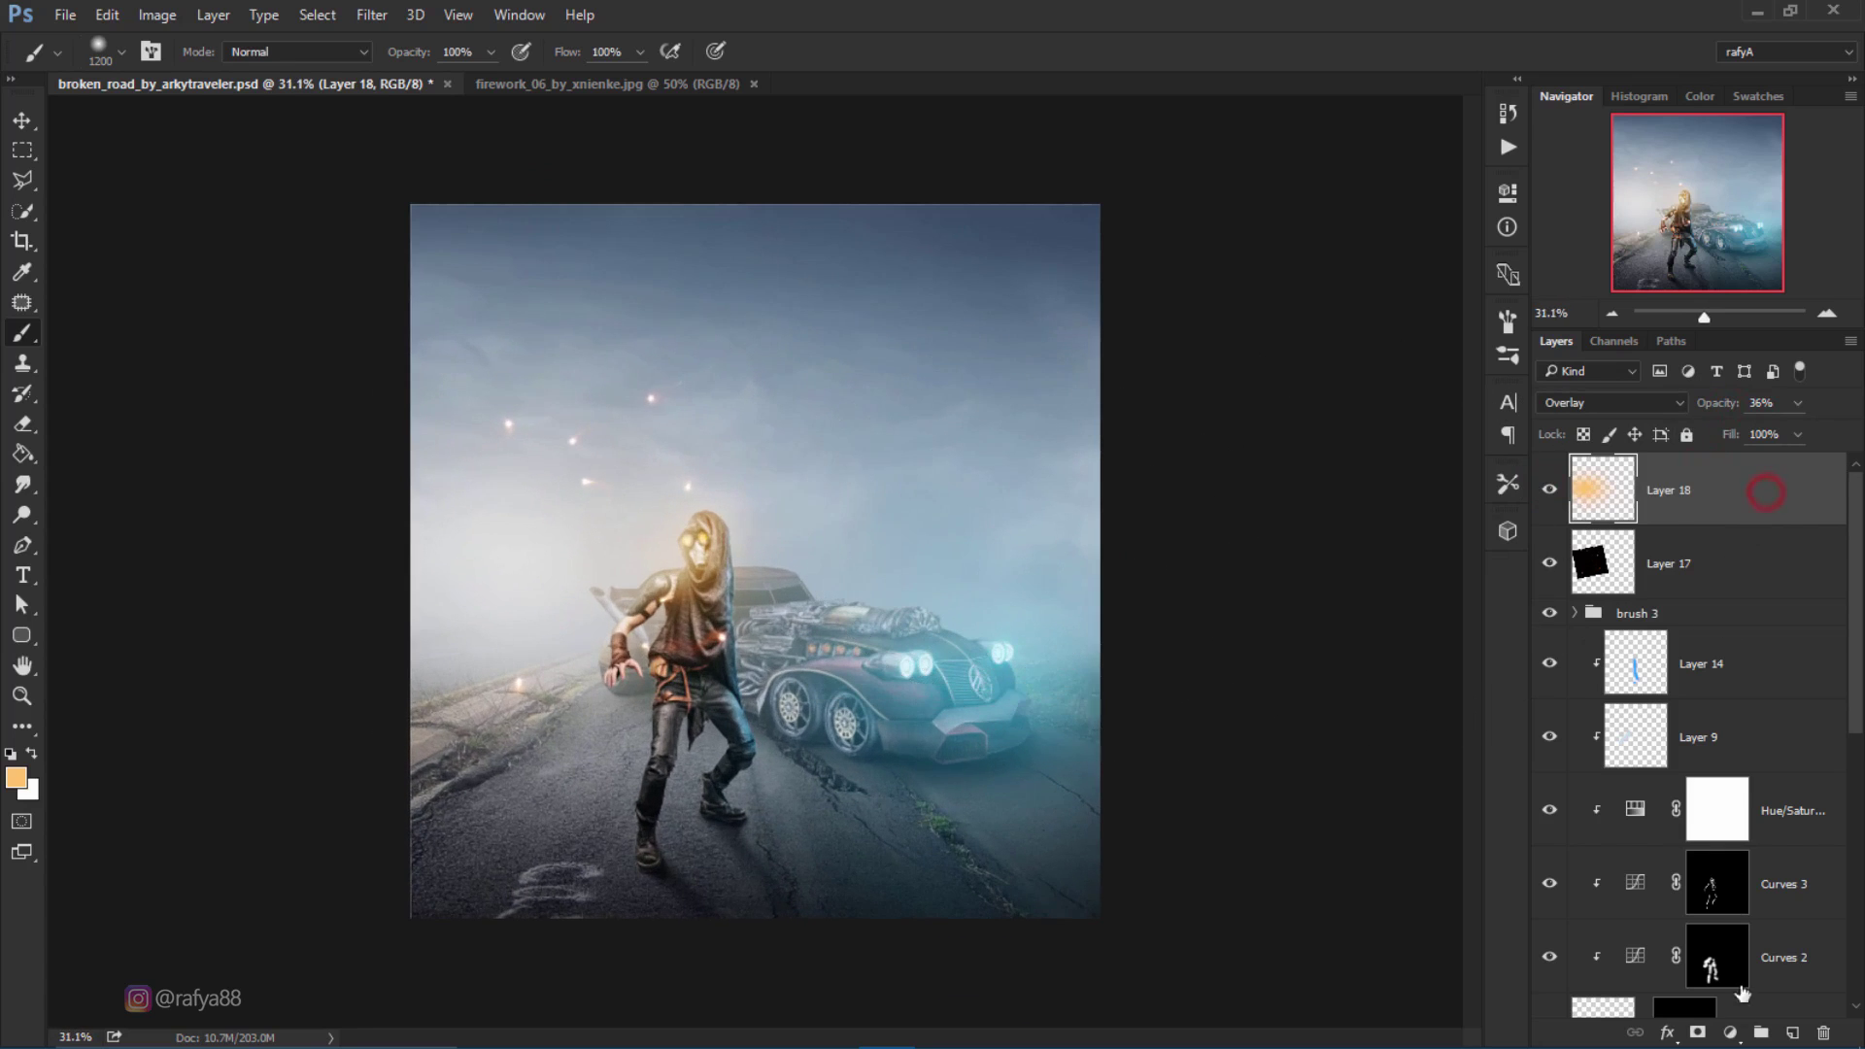
{"action": "left_click", "coordinate": [1733, 1033]}
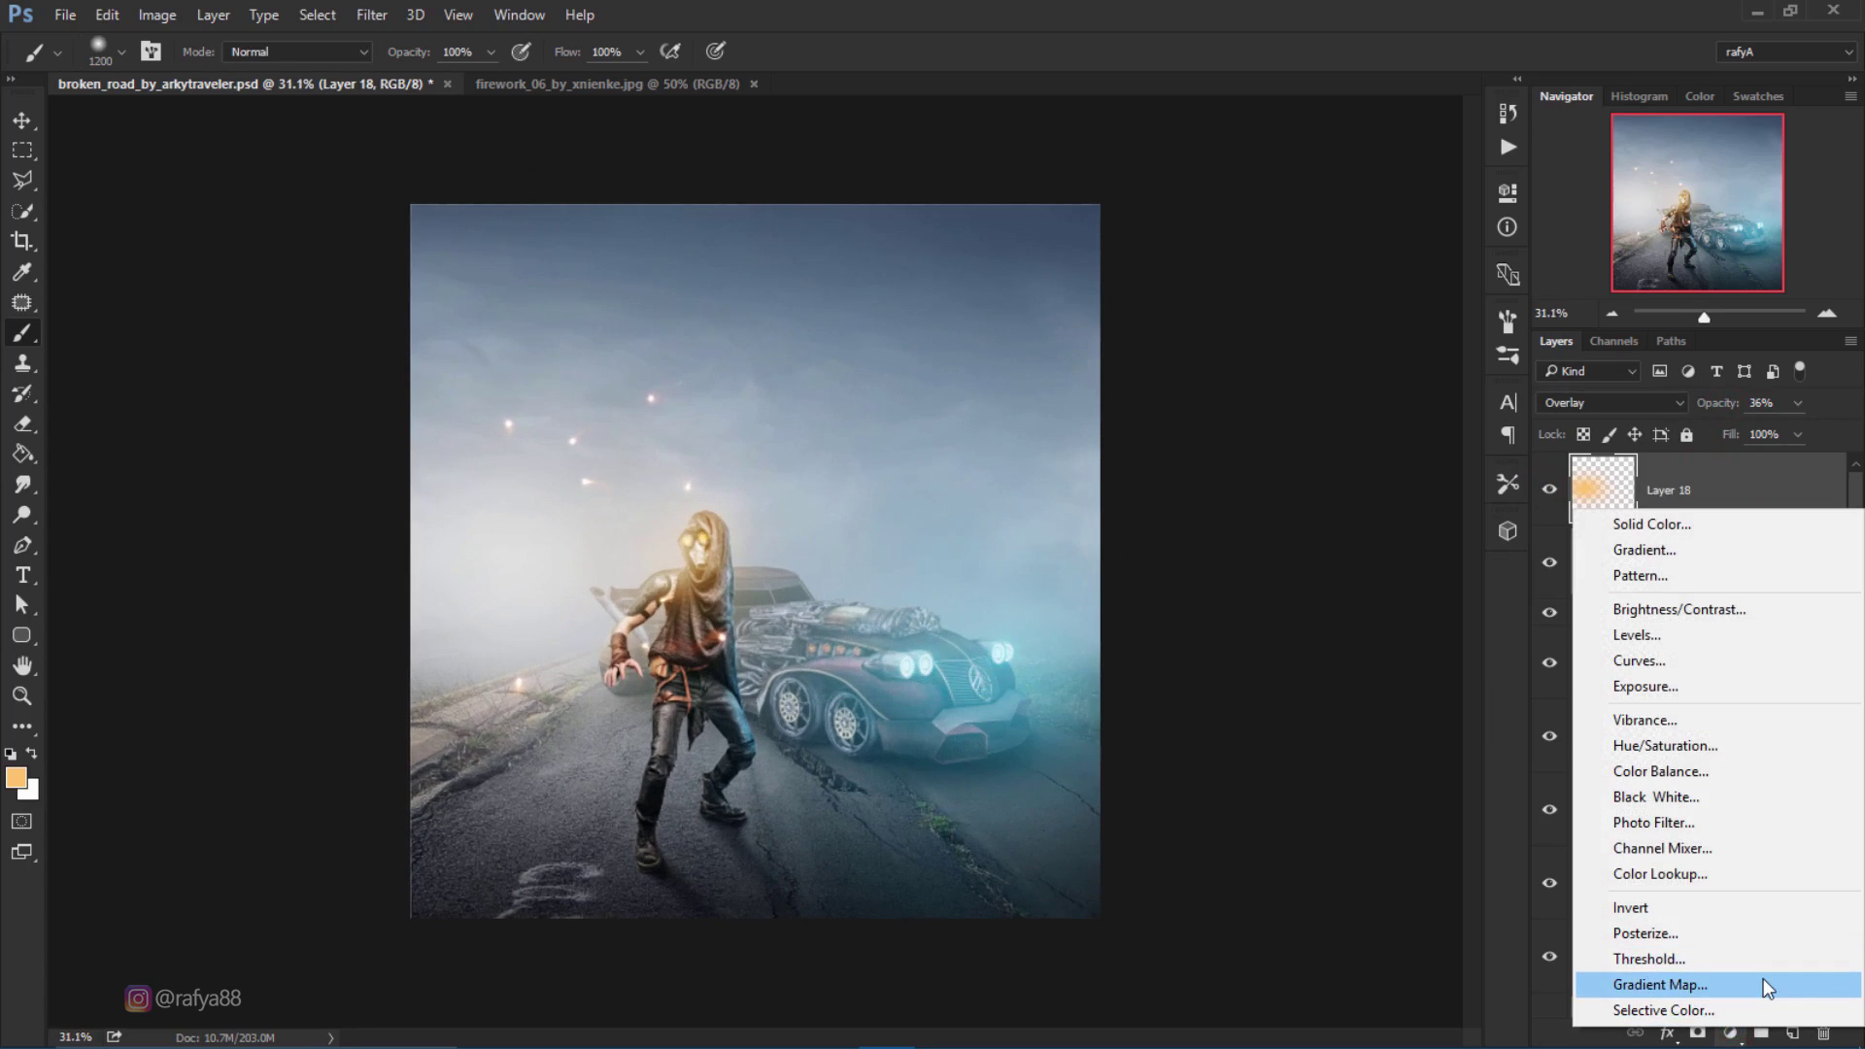
Step: Add a Gradient Map and set its right gradient stop to light peach
{"action": "left_click", "coordinate": [1764, 985]}
{"action": "left_click", "coordinate": [1323, 257]}
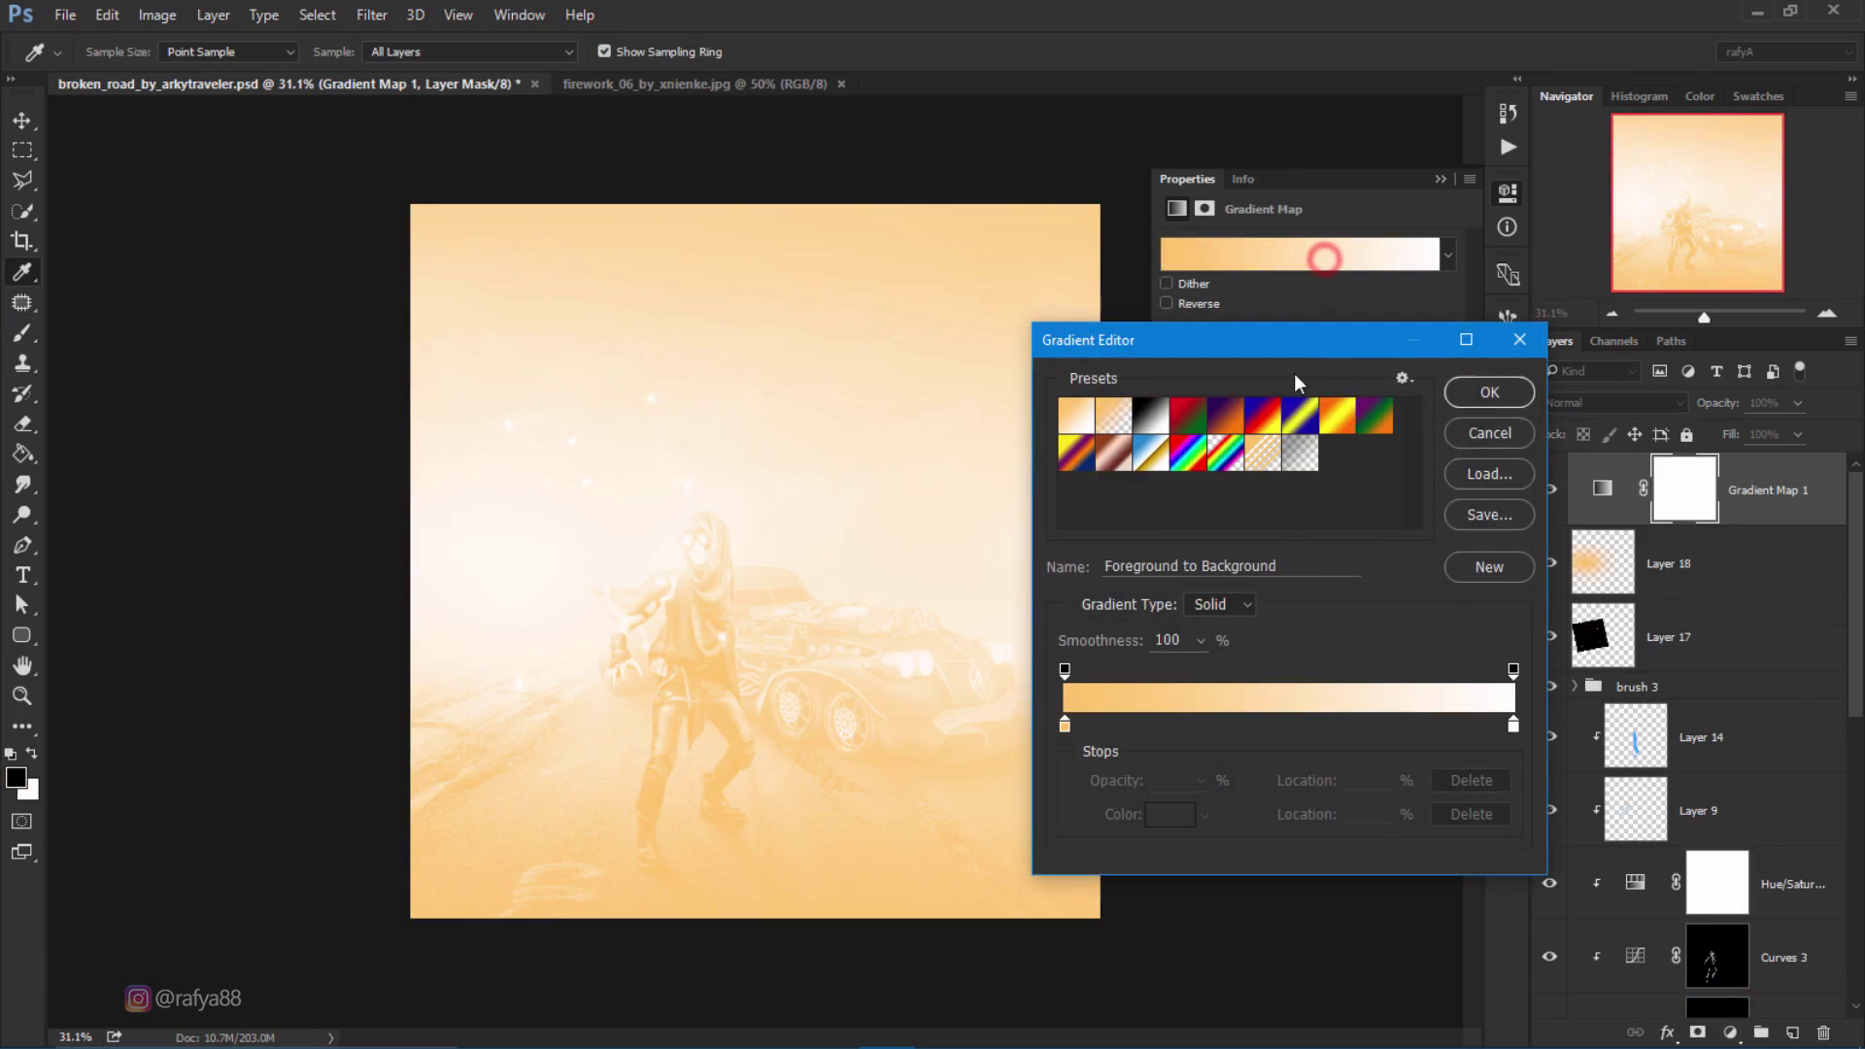
{"action": "left_click", "coordinate": [1227, 420]}
{"action": "left_click", "coordinate": [1512, 727]}
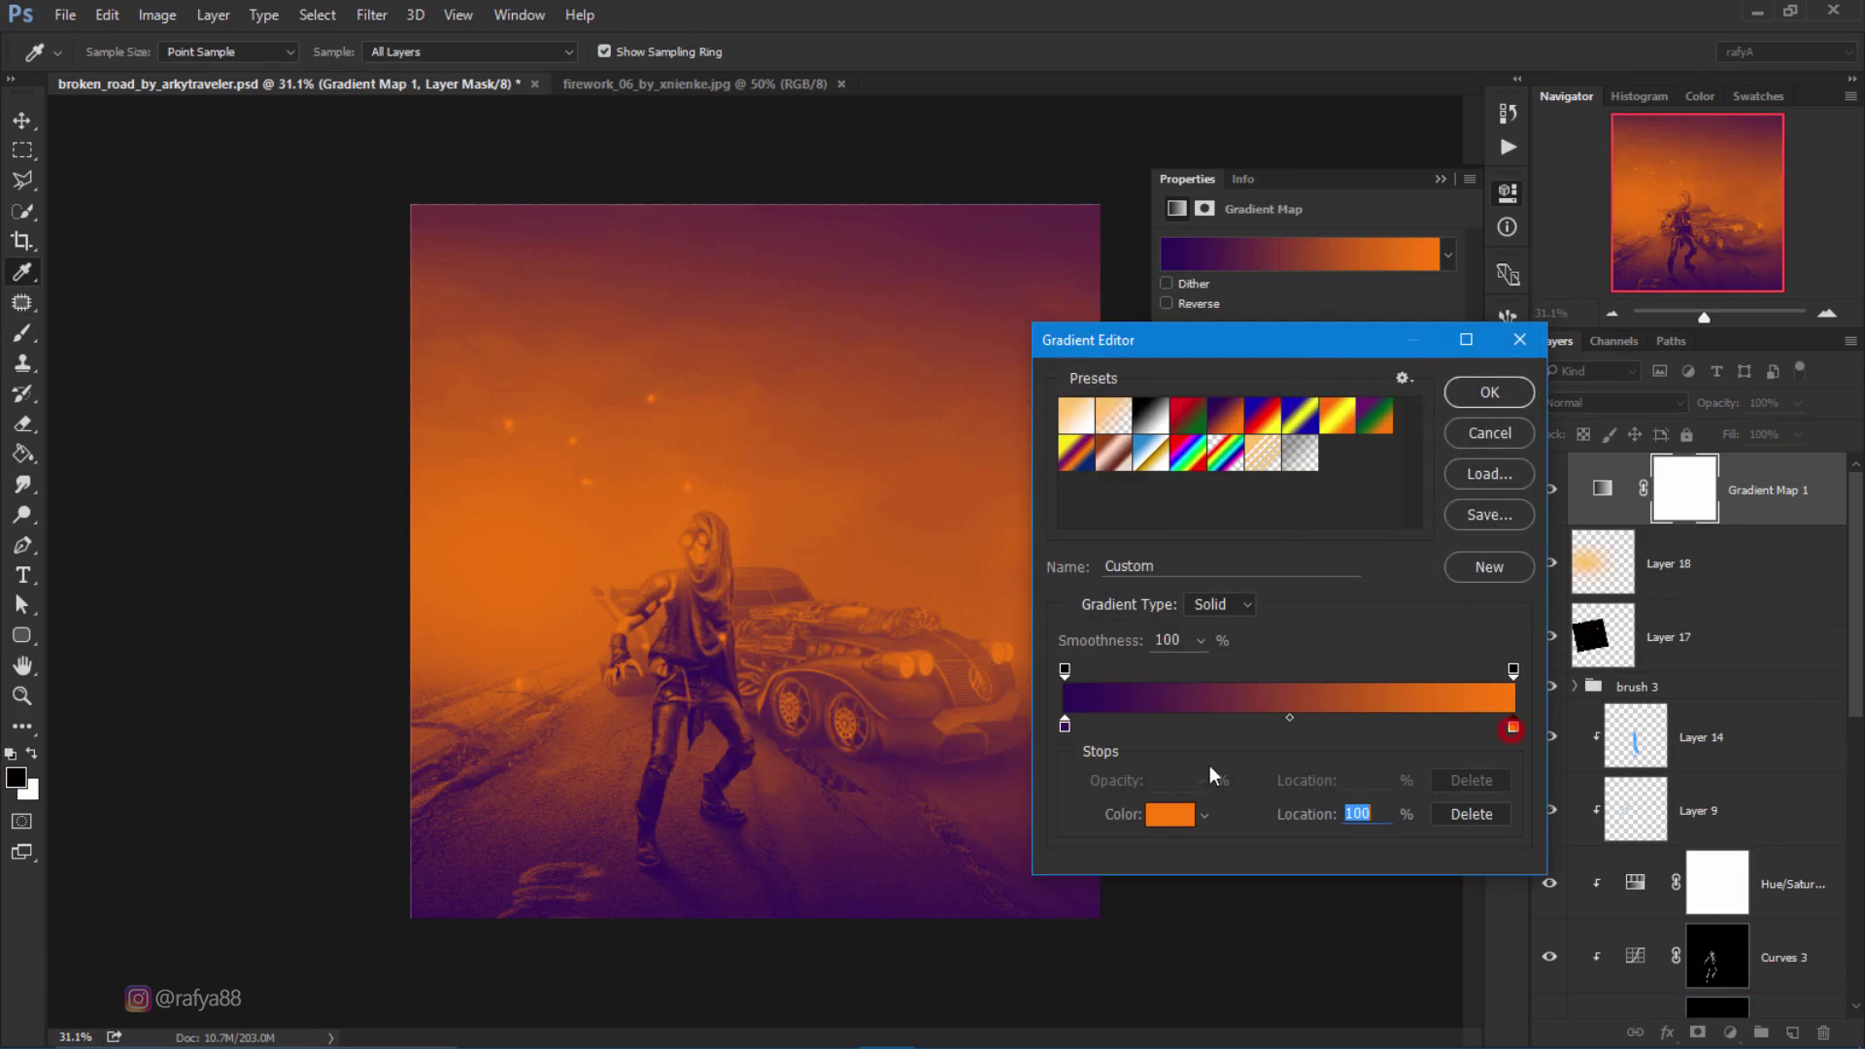
{"action": "left_click", "coordinate": [1171, 814]}
{"action": "left_click", "coordinate": [1198, 490]}
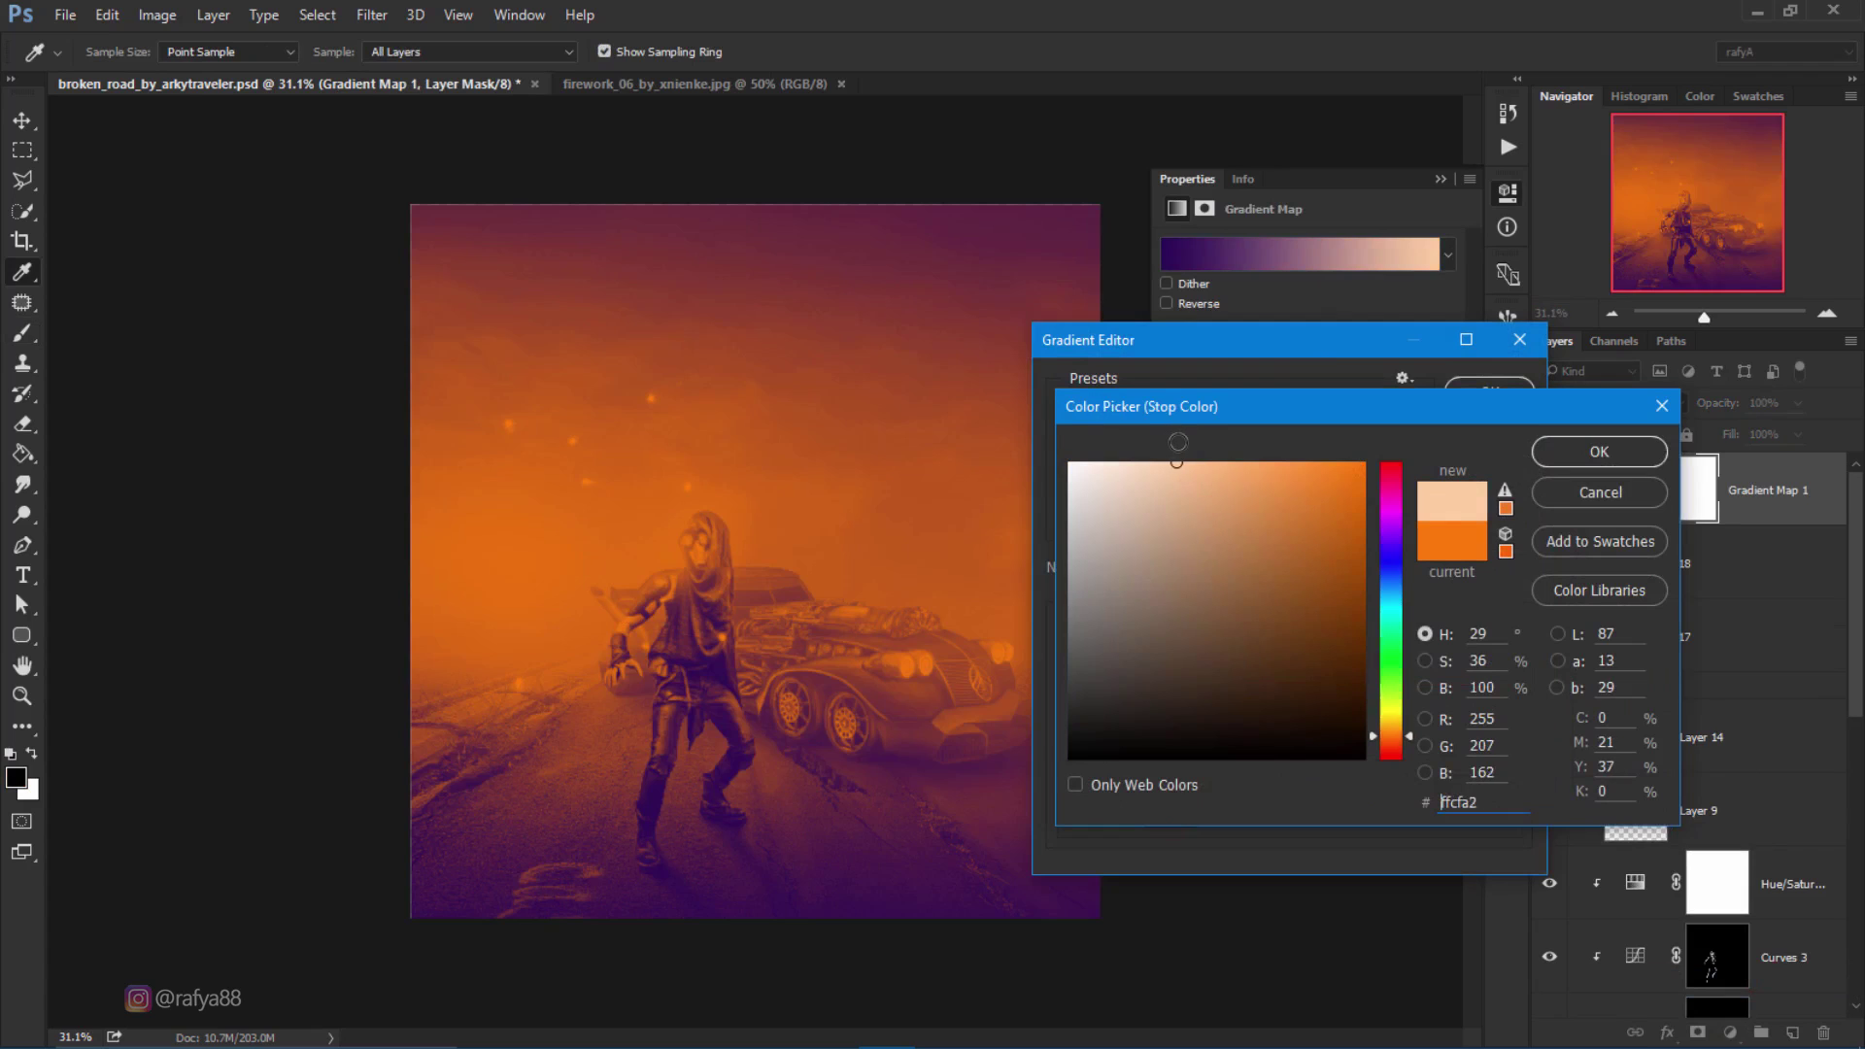
{"action": "left_click", "coordinate": [1621, 454]}
Step: Change the gradient's left stop to deep teal and apply the gradient
{"action": "left_click", "coordinate": [1065, 727]}
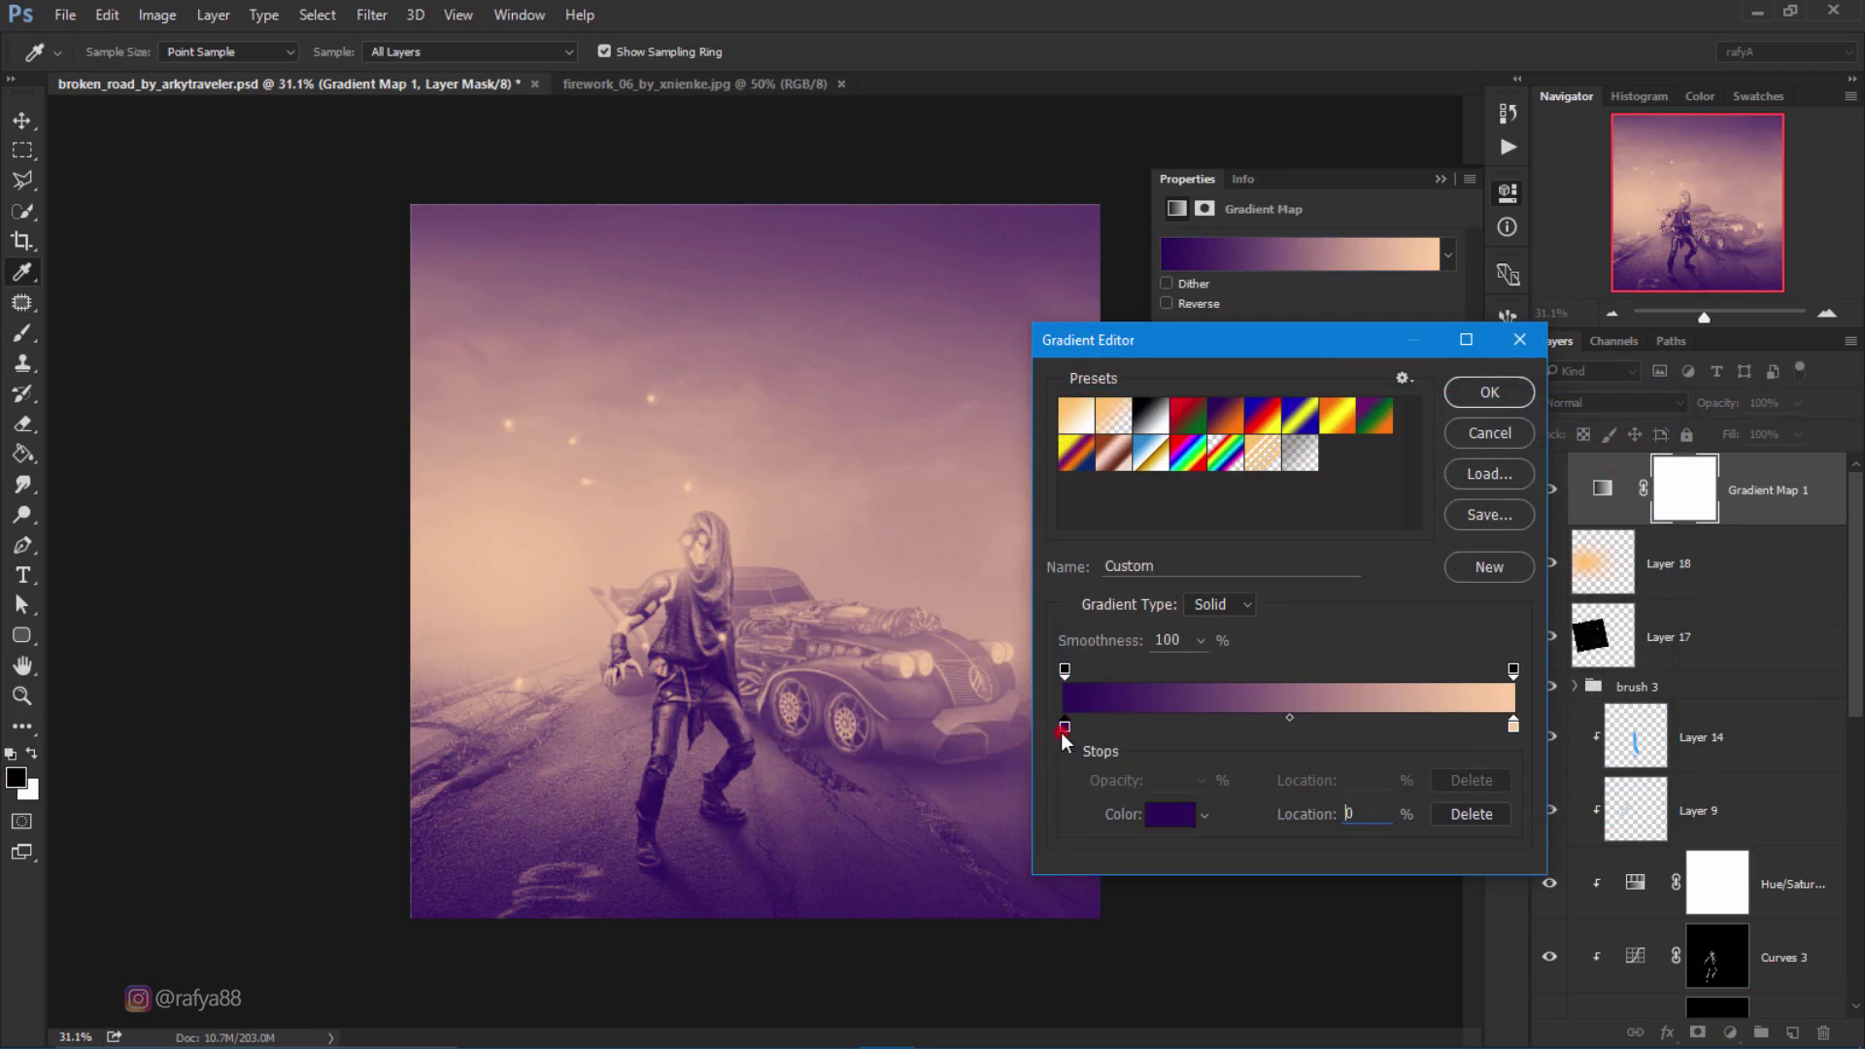
{"action": "left_click", "coordinate": [1170, 814]}
{"action": "left_click", "coordinate": [1396, 602]}
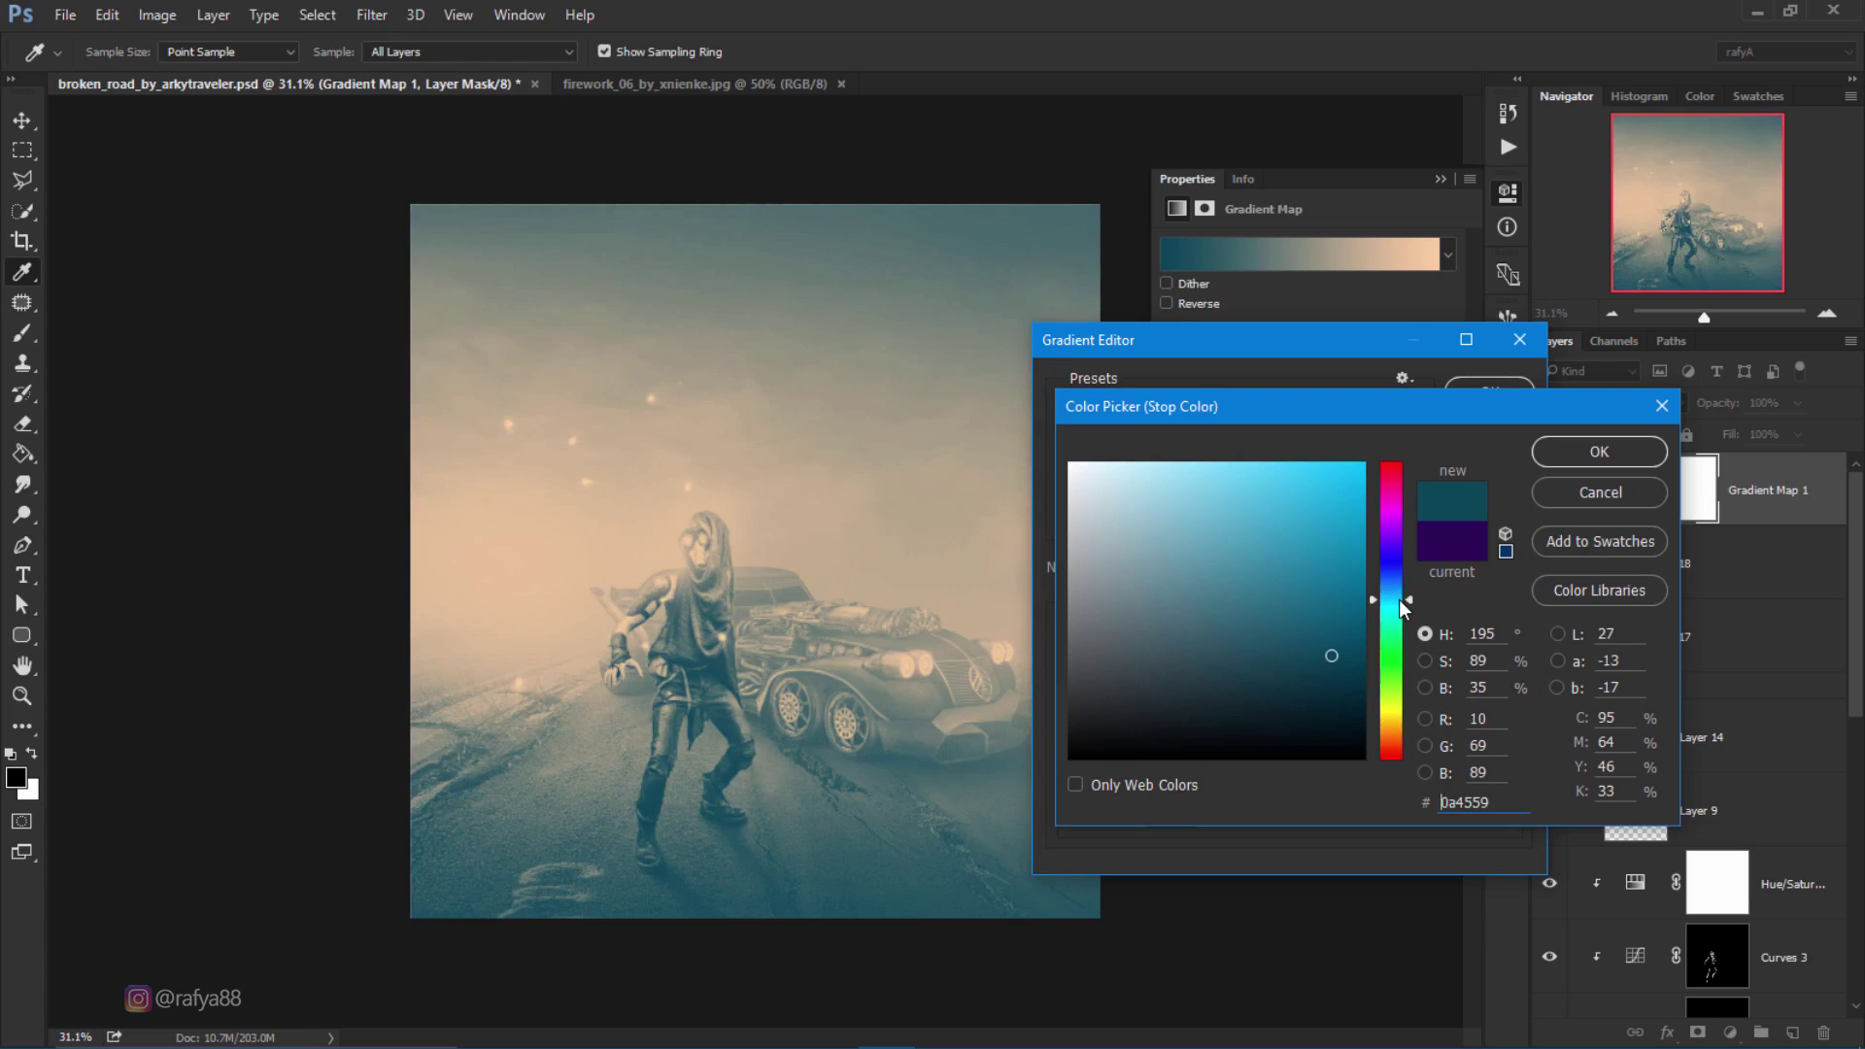
{"action": "left_click", "coordinate": [1600, 453]}
{"action": "left_click", "coordinate": [1481, 386]}
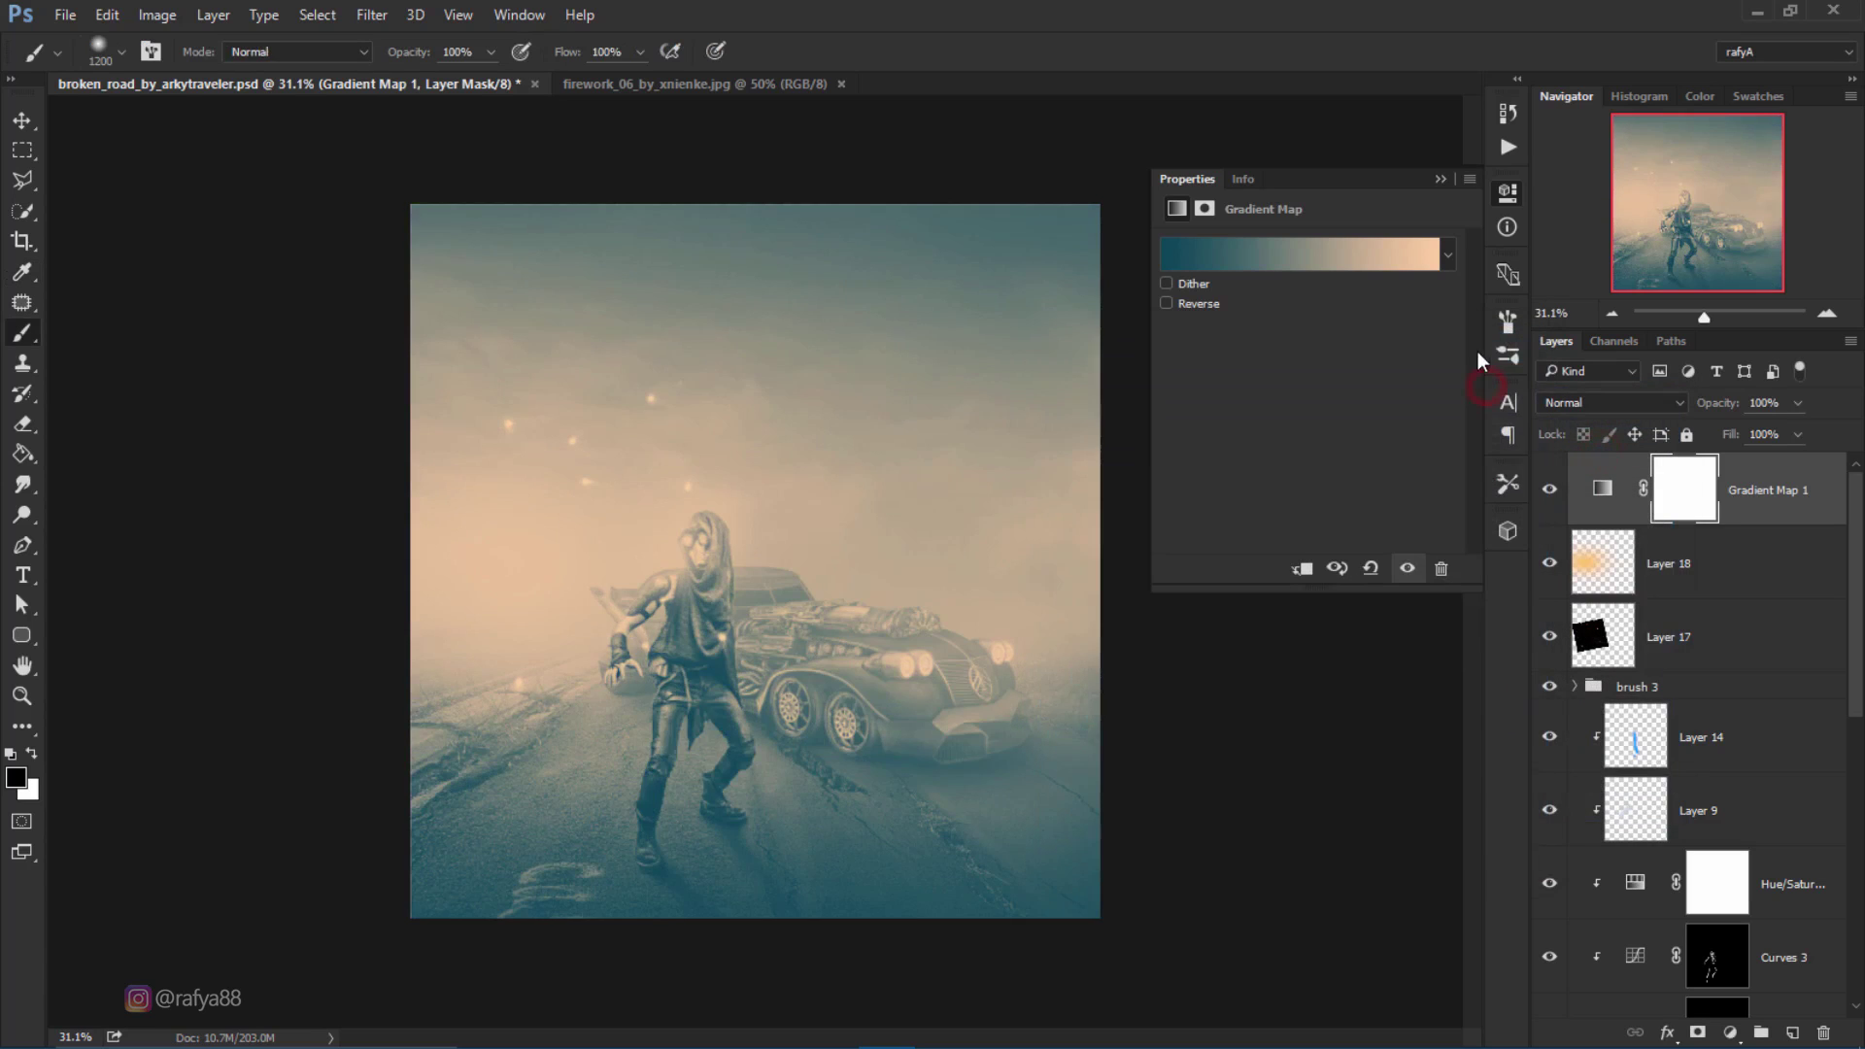
Step: Blend the Gradient Map in Soft Light at 55% opacity and compare it on and off
{"action": "left_click", "coordinate": [1441, 179]}
{"action": "left_click", "coordinate": [1600, 400]}
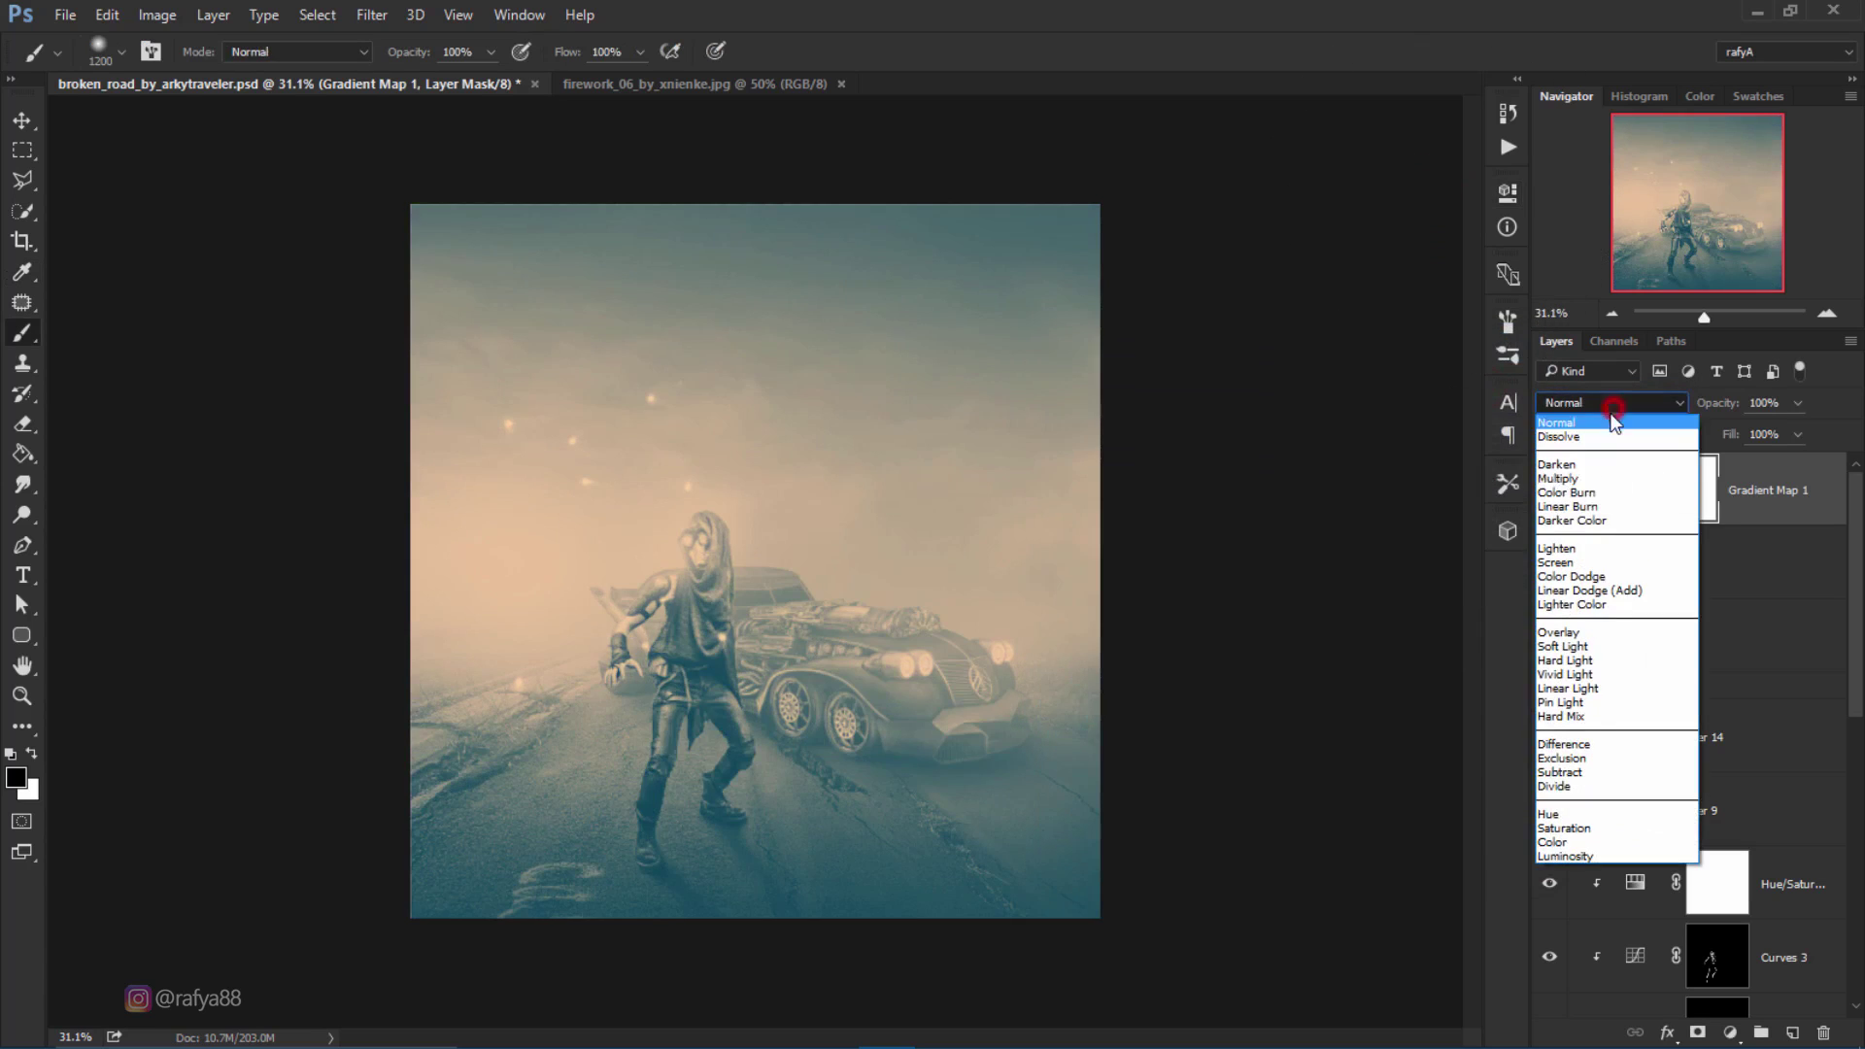
{"action": "left_click", "coordinate": [1601, 646]}
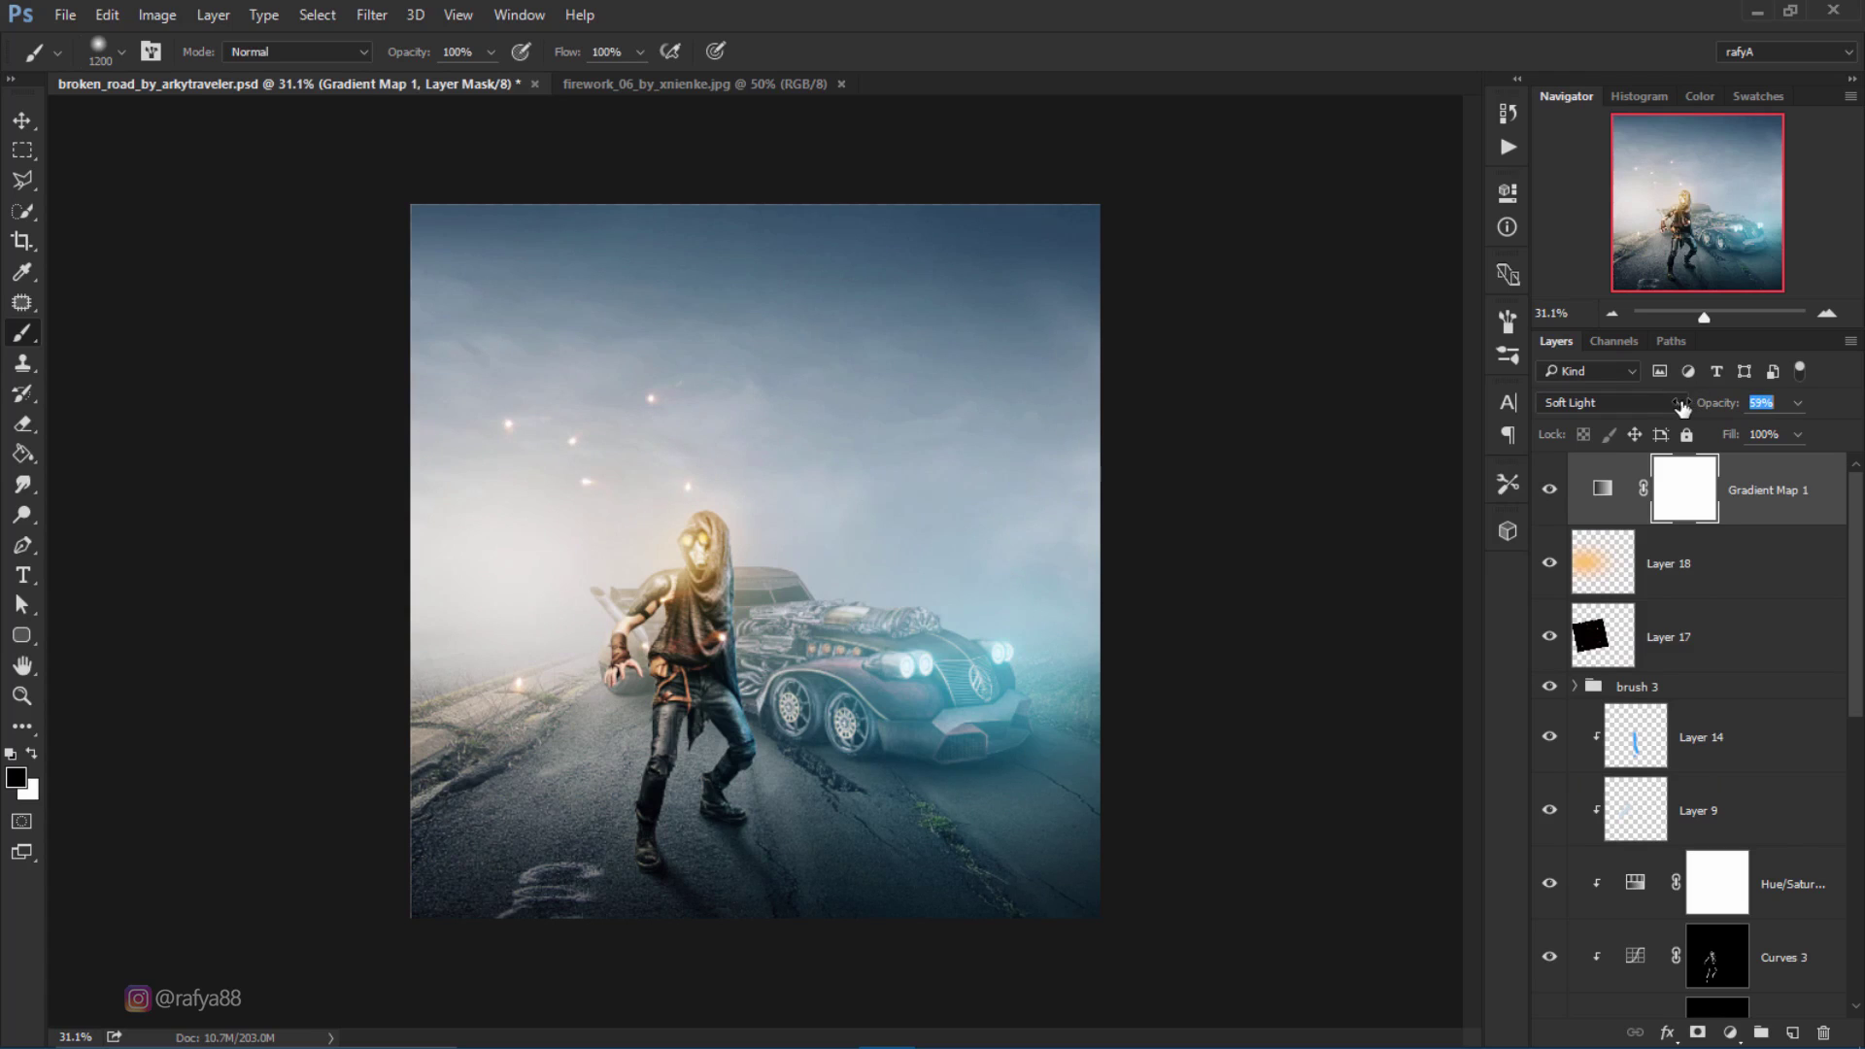
{"action": "left_click_drag", "start_coordinate": [1682, 408], "coordinate": [1679, 408]}
{"action": "left_click", "coordinate": [1548, 489]}
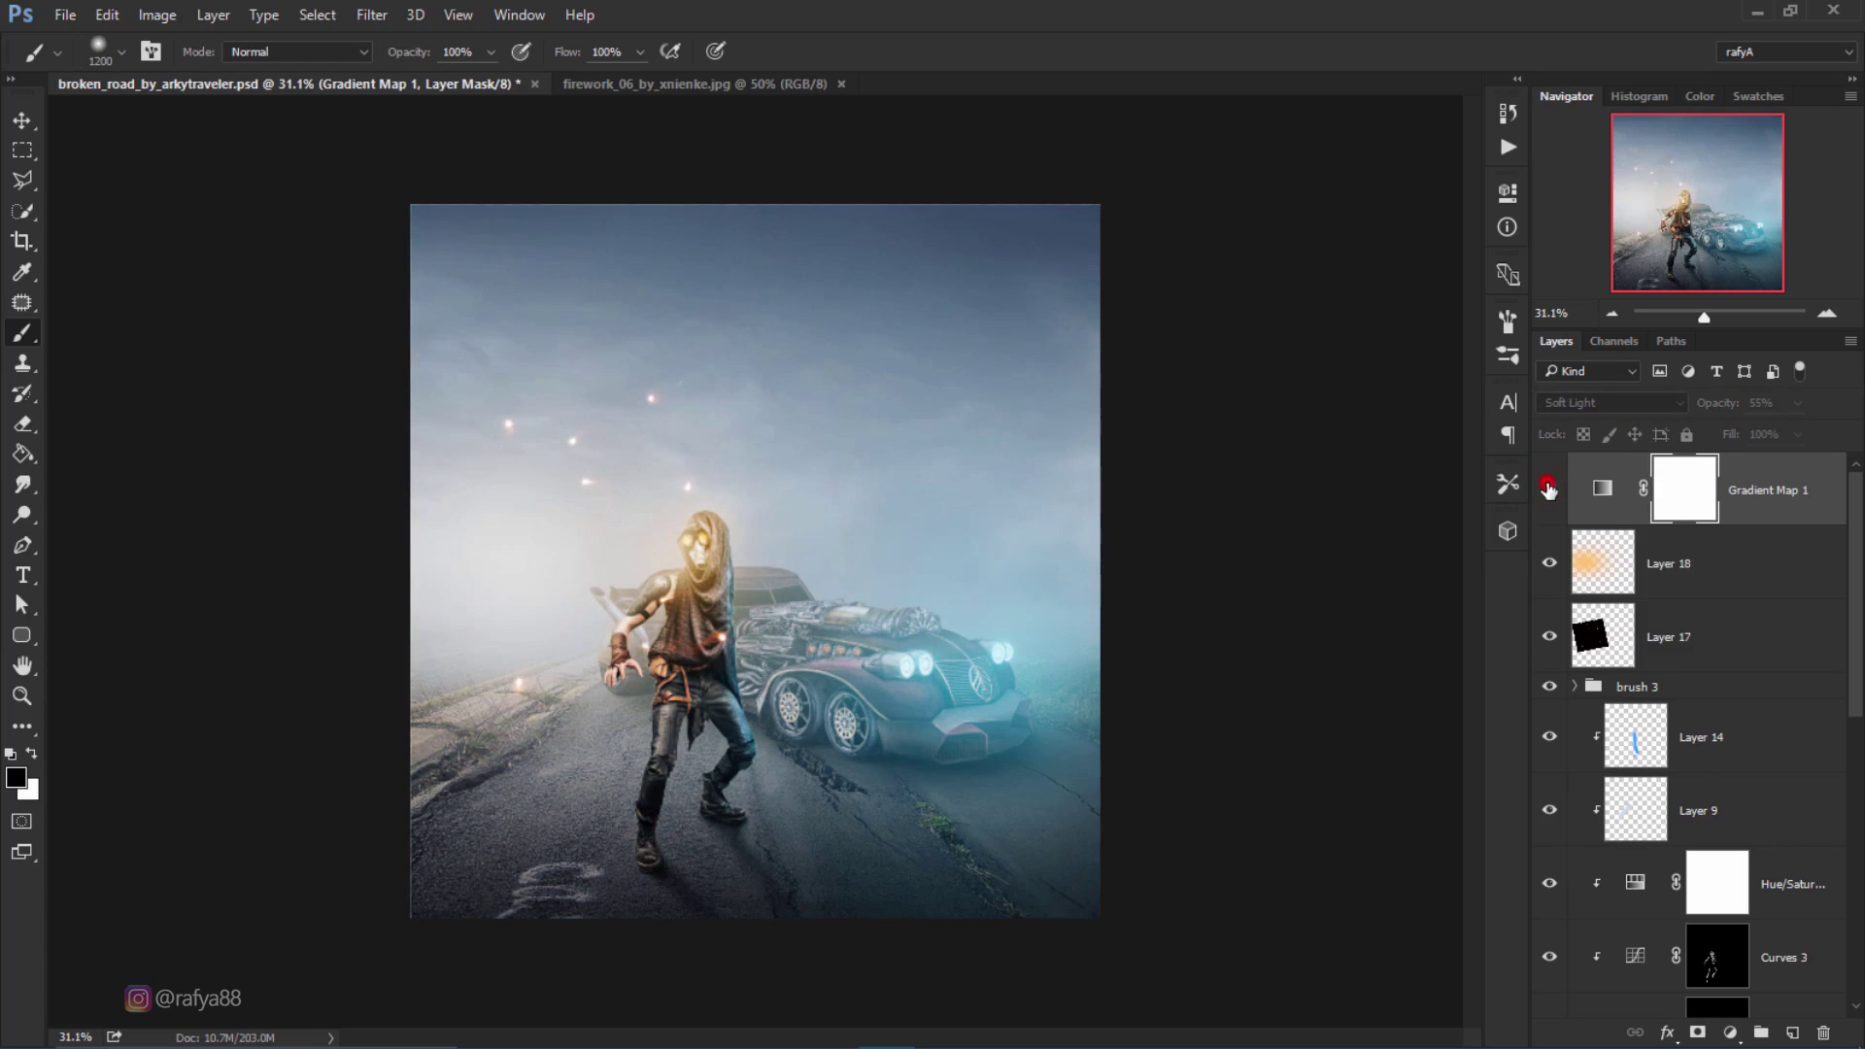
{"action": "left_click", "coordinate": [1549, 489]}
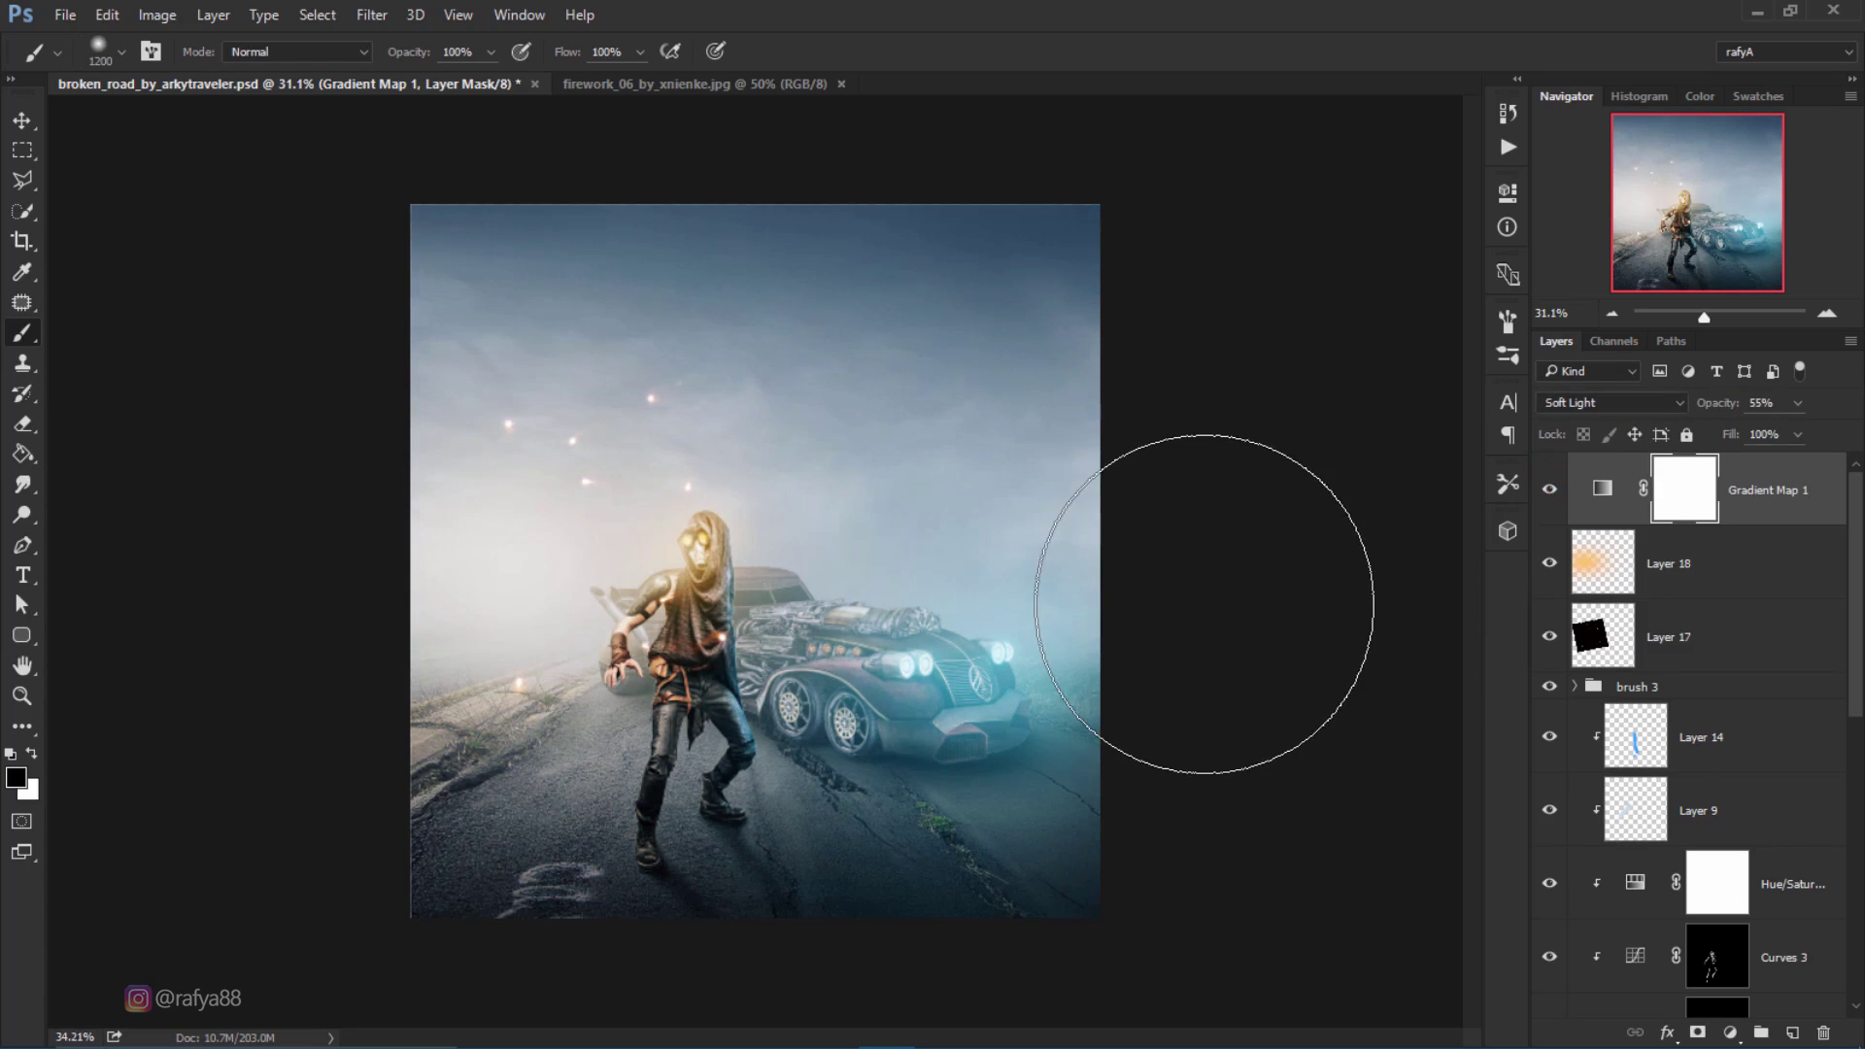
{"action": "scroll", "coordinate": [1312, 541], "scroll_direction": "up", "scroll_amount": 1}
{"action": "left_click", "coordinate": [1730, 1032]}
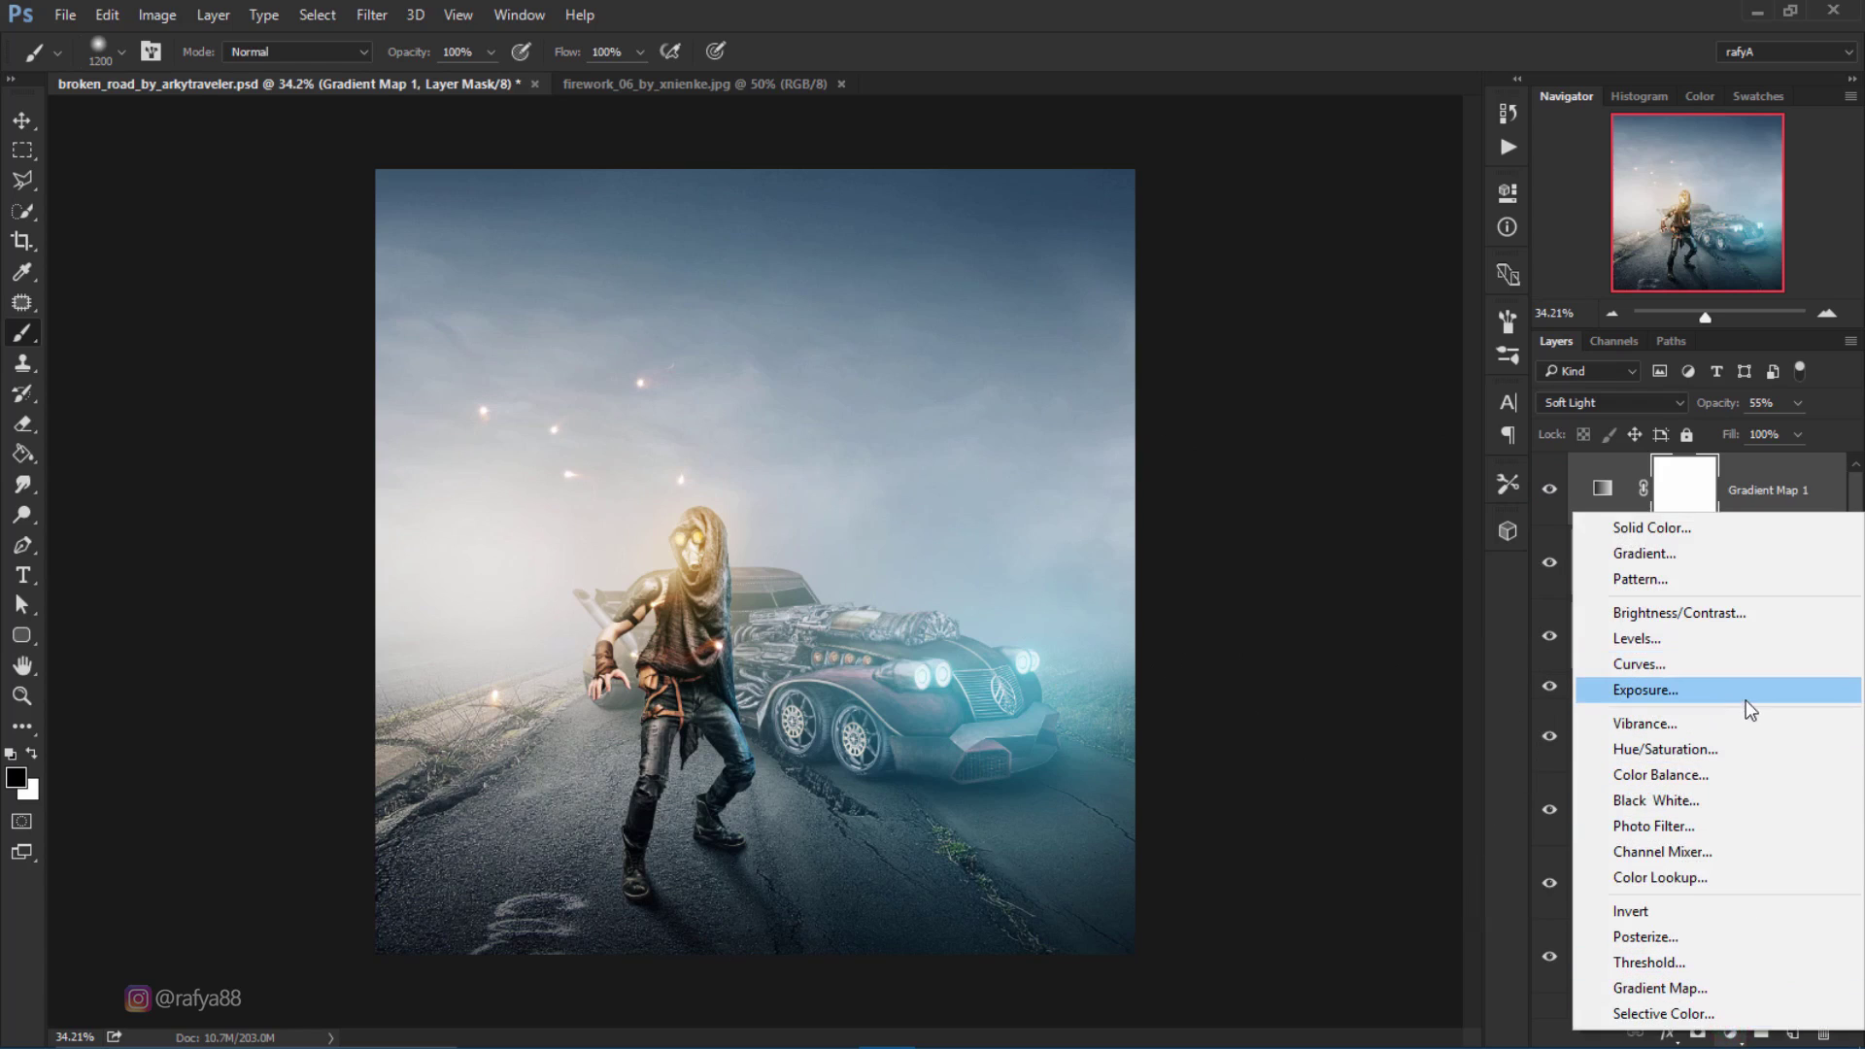
Step: Add a Curves layer that lifts the Blue shadows and slightly nudges the Red shadows
{"action": "left_click", "coordinate": [1759, 676]}
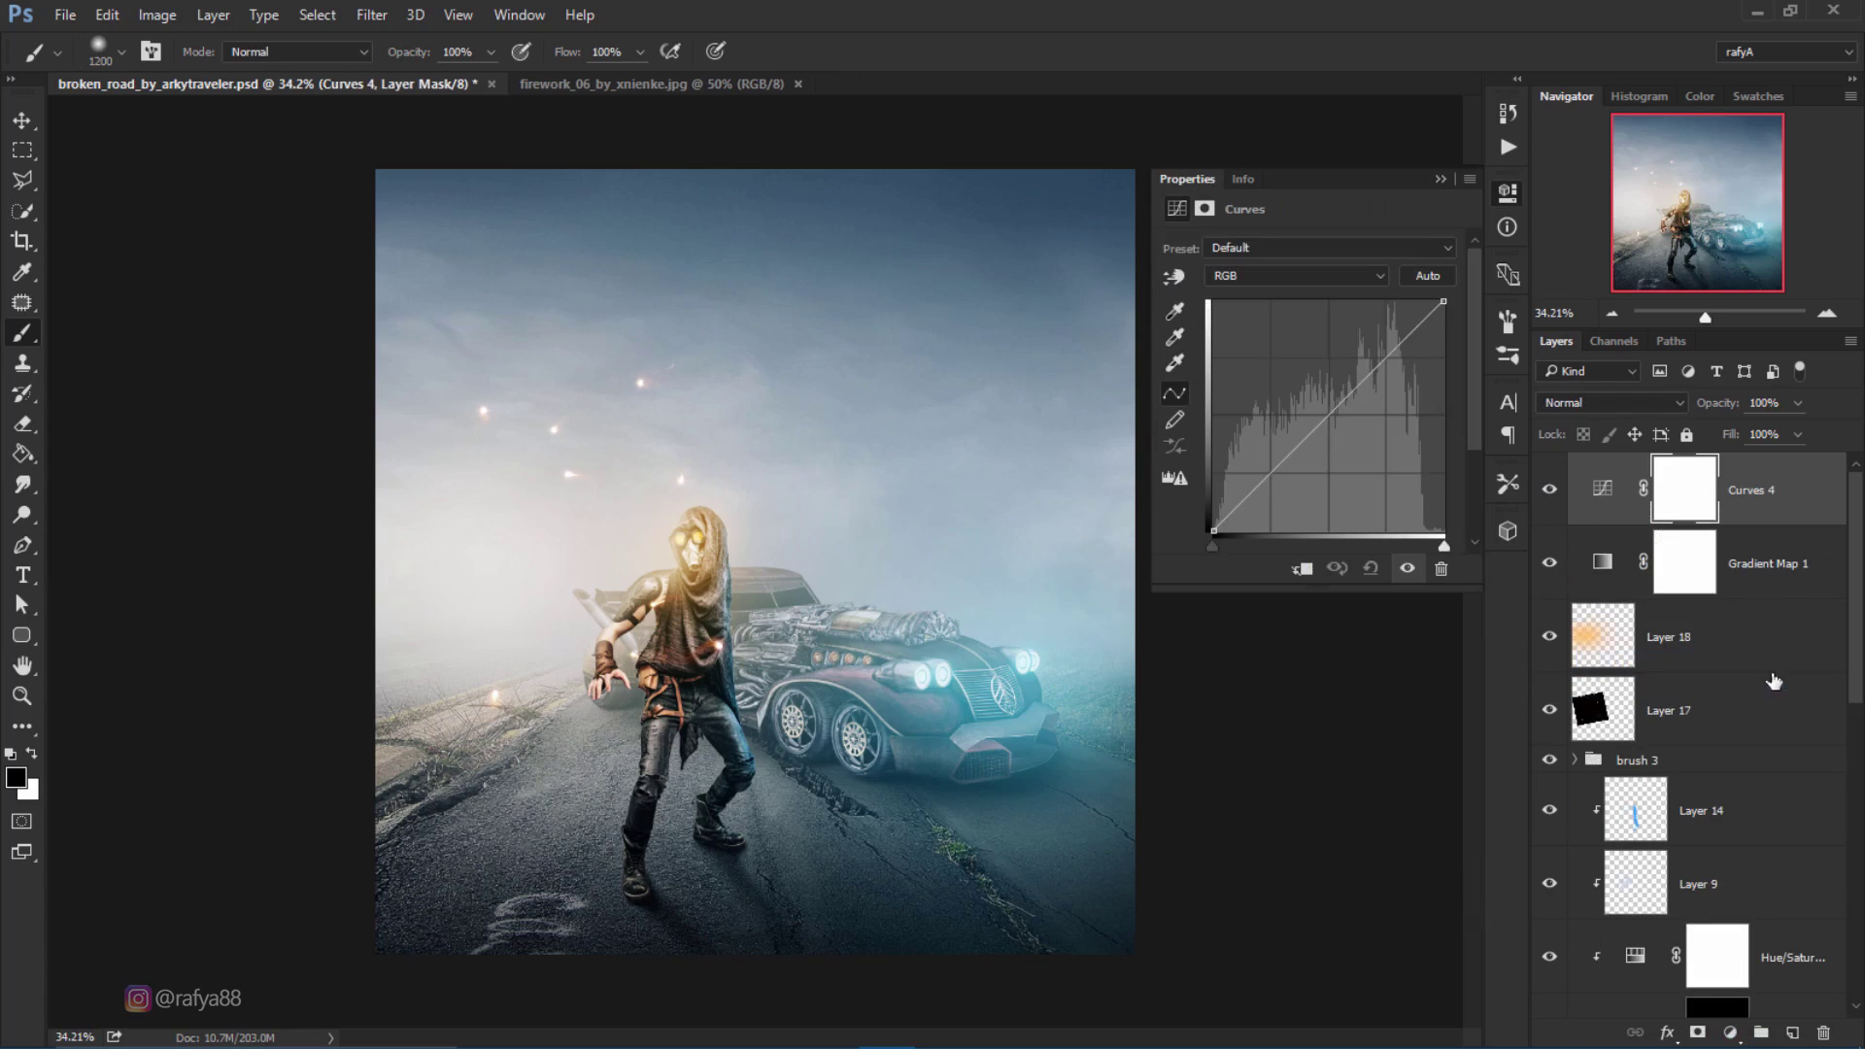
{"action": "left_click", "coordinate": [1292, 276]}
{"action": "left_click", "coordinate": [1282, 328]}
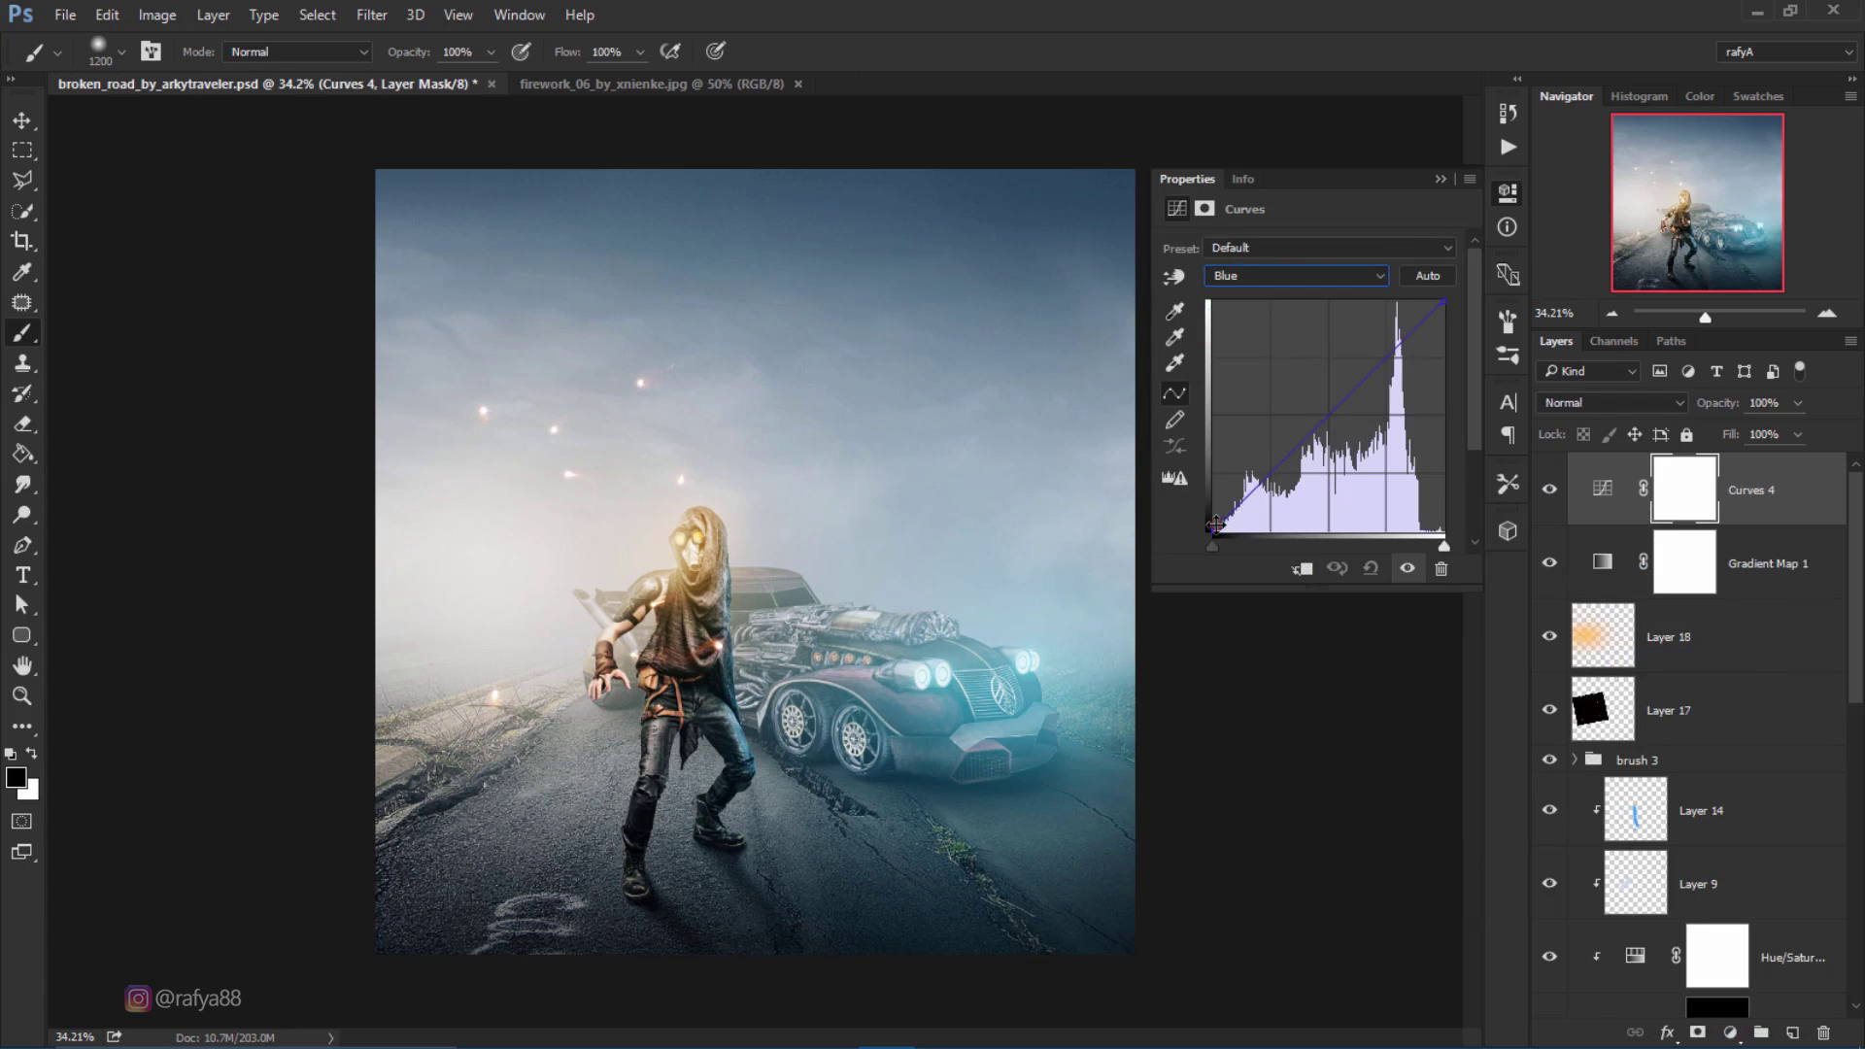
{"action": "left_click_drag", "start_coordinate": [1215, 525], "coordinate": [1218, 499]}
{"action": "left_click", "coordinate": [1278, 276]}
{"action": "left_click", "coordinate": [1271, 309]}
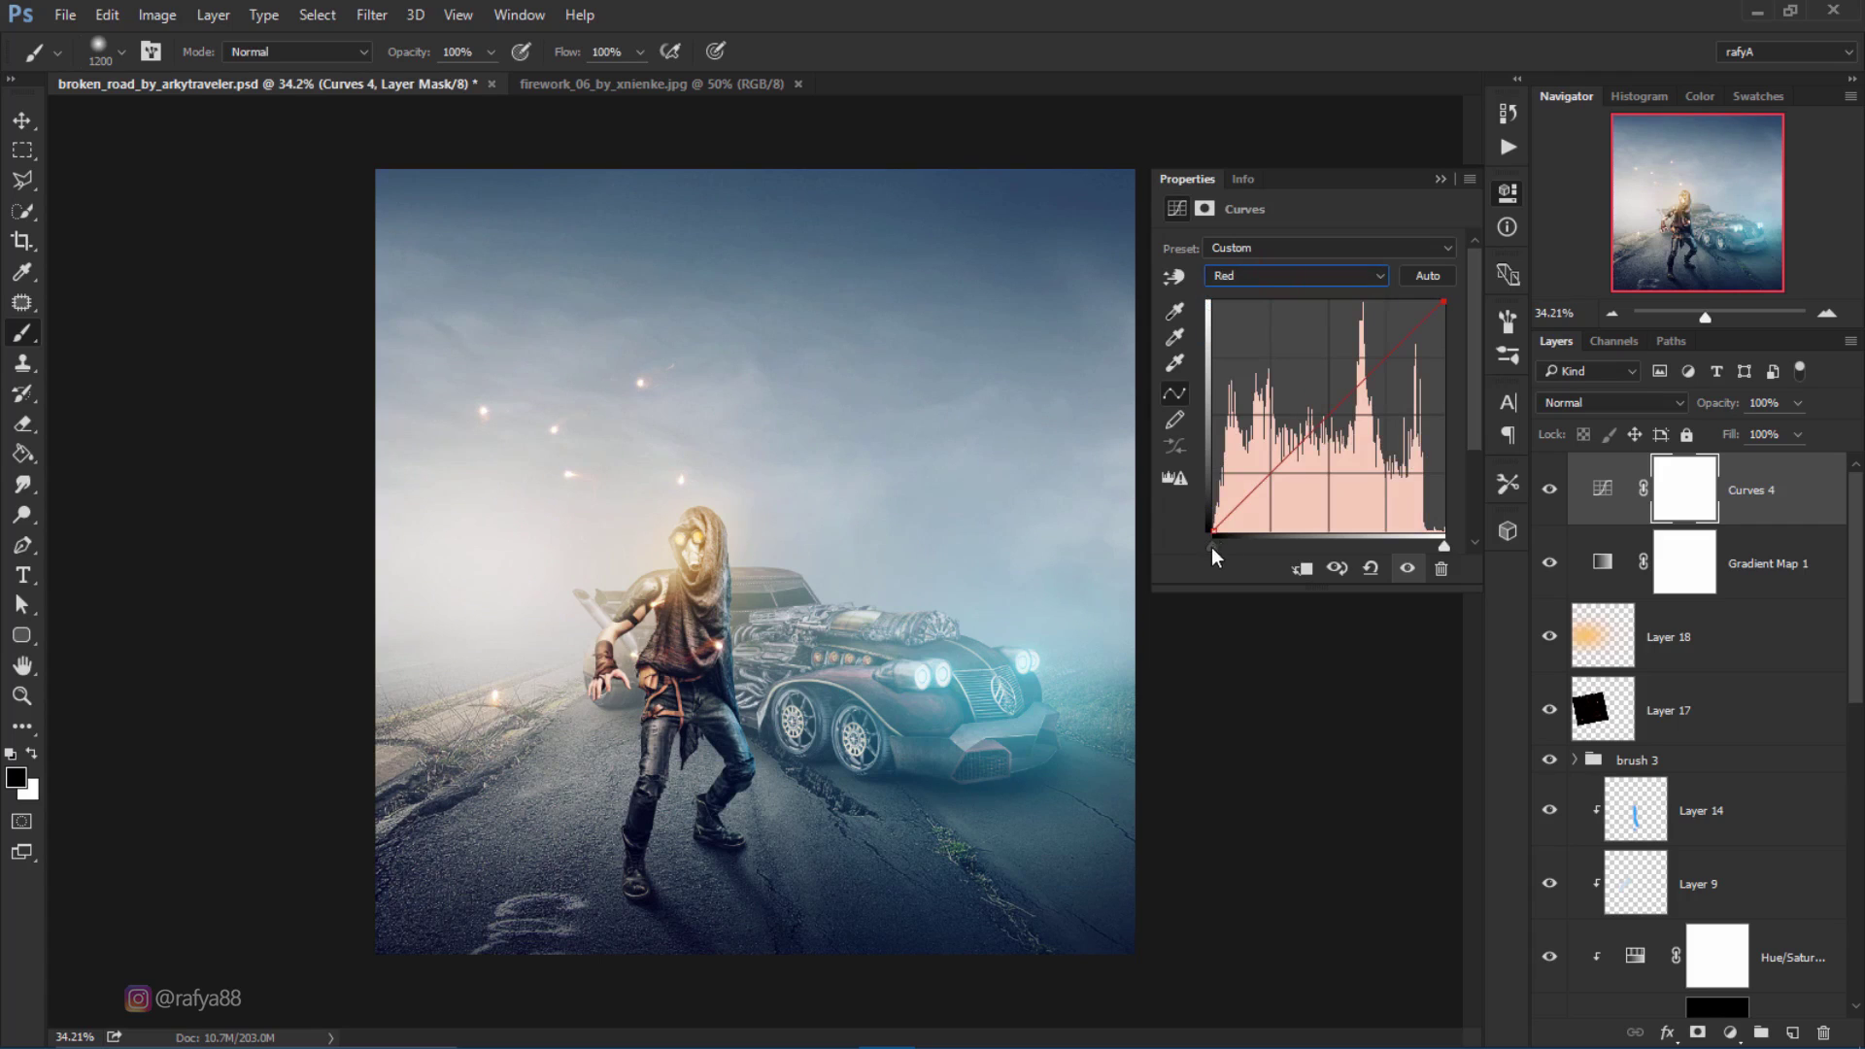
{"action": "left_click_drag", "start_coordinate": [1216, 527], "coordinate": [1206, 522]}
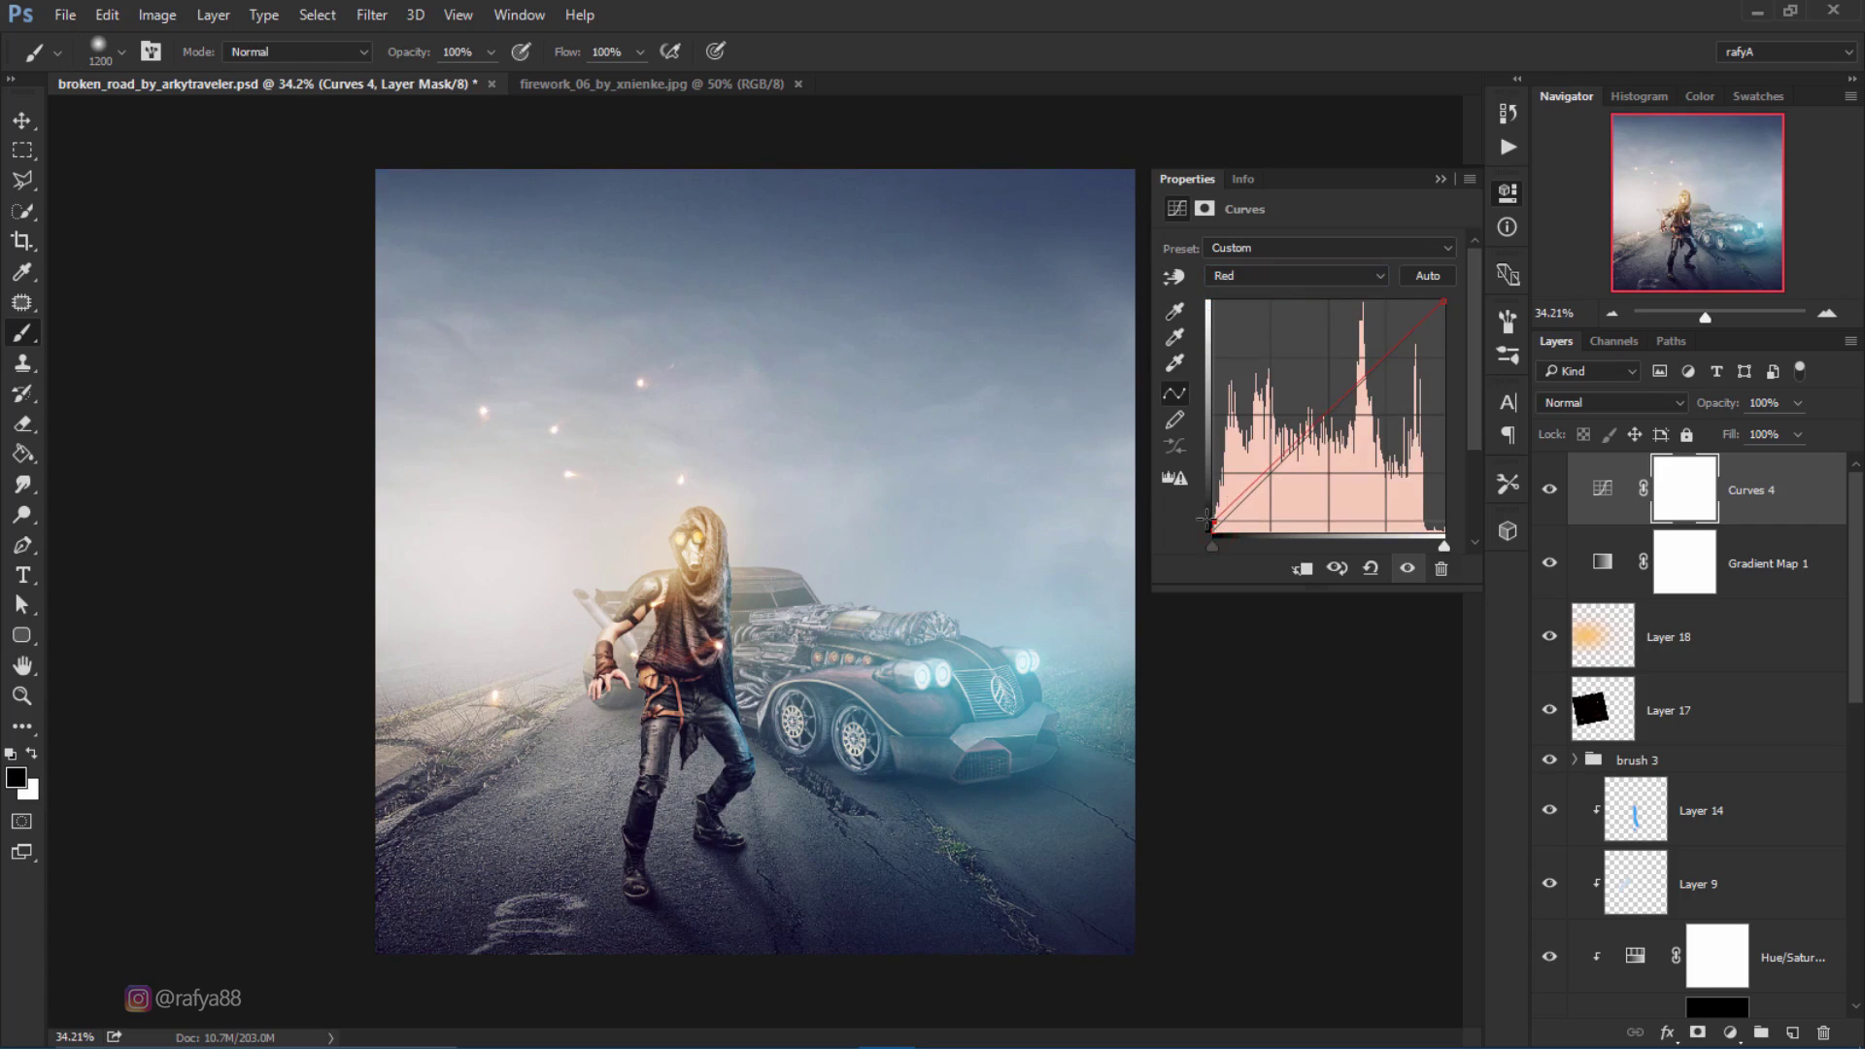
Step: Compare the Curves and Gradient Map effects, then lower Gradient Map 1 to 31% opacity
{"action": "left_click", "coordinate": [1438, 179]}
{"action": "left_click", "coordinate": [1551, 488]}
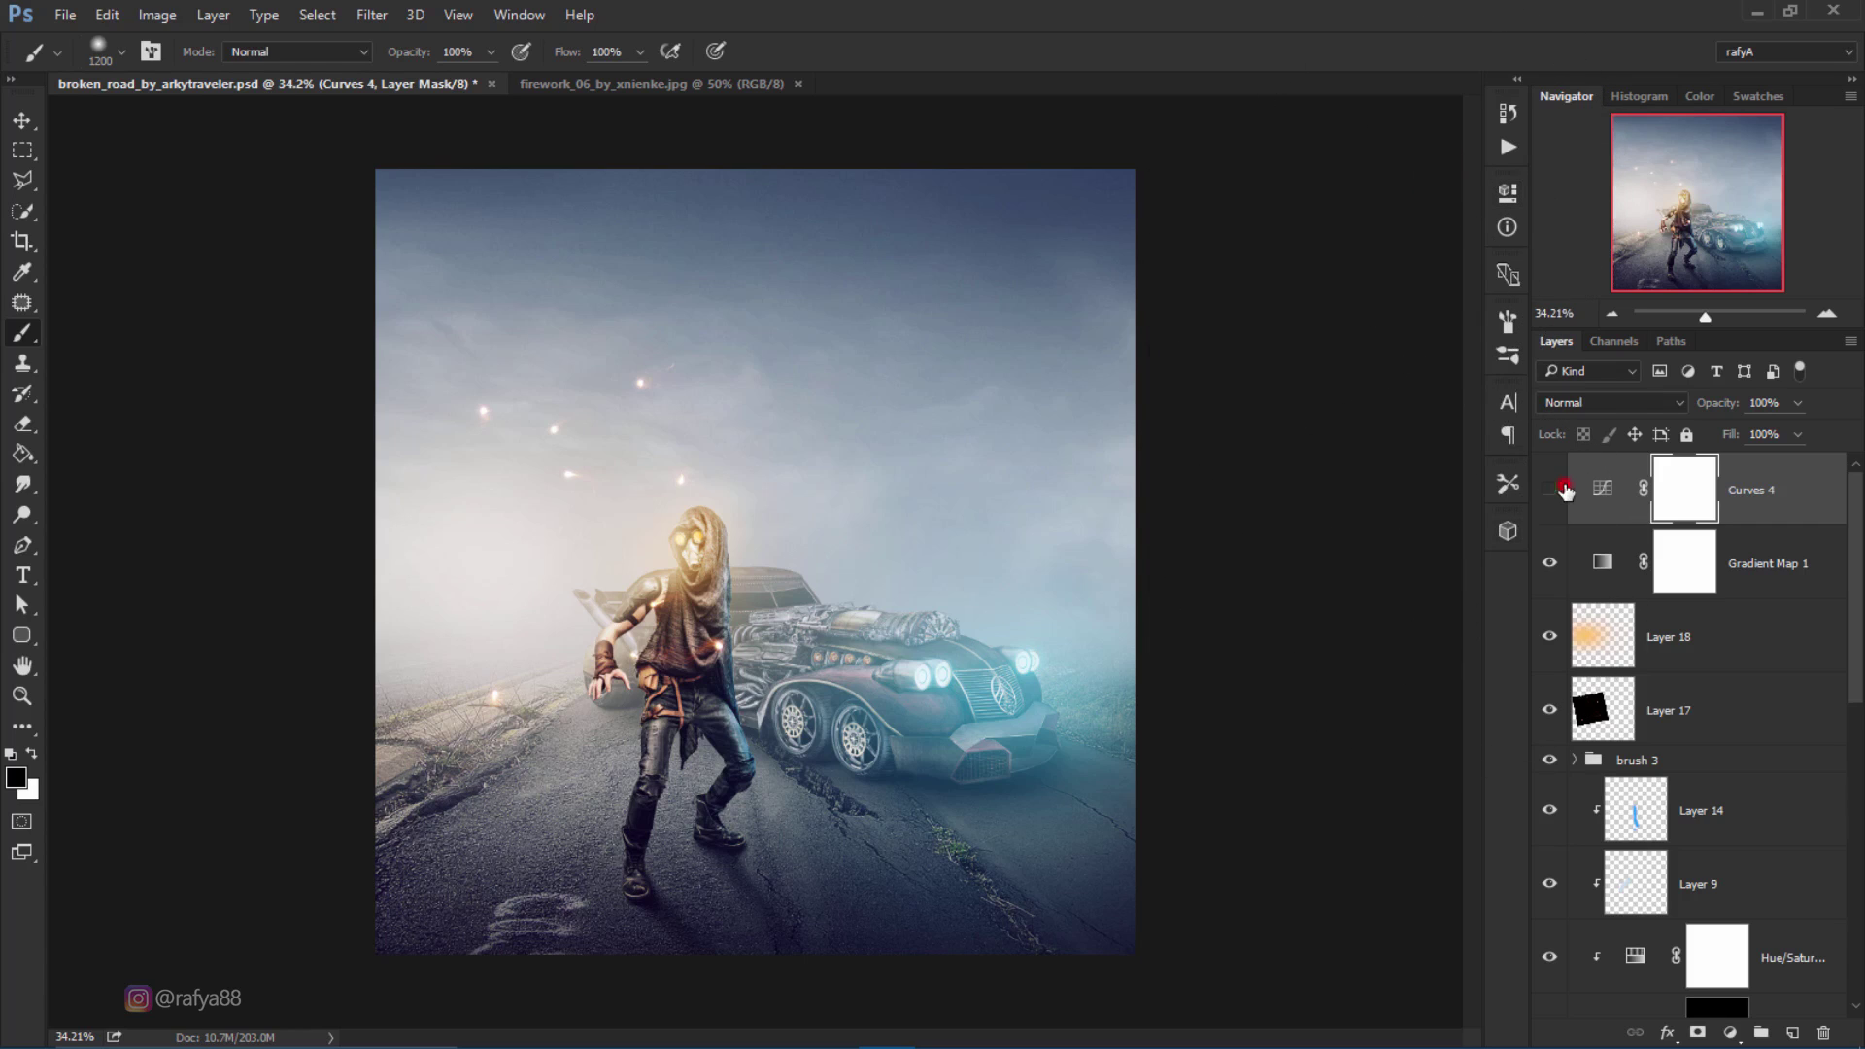
{"action": "left_click", "coordinate": [1562, 491]}
{"action": "left_click", "coordinate": [1555, 571]}
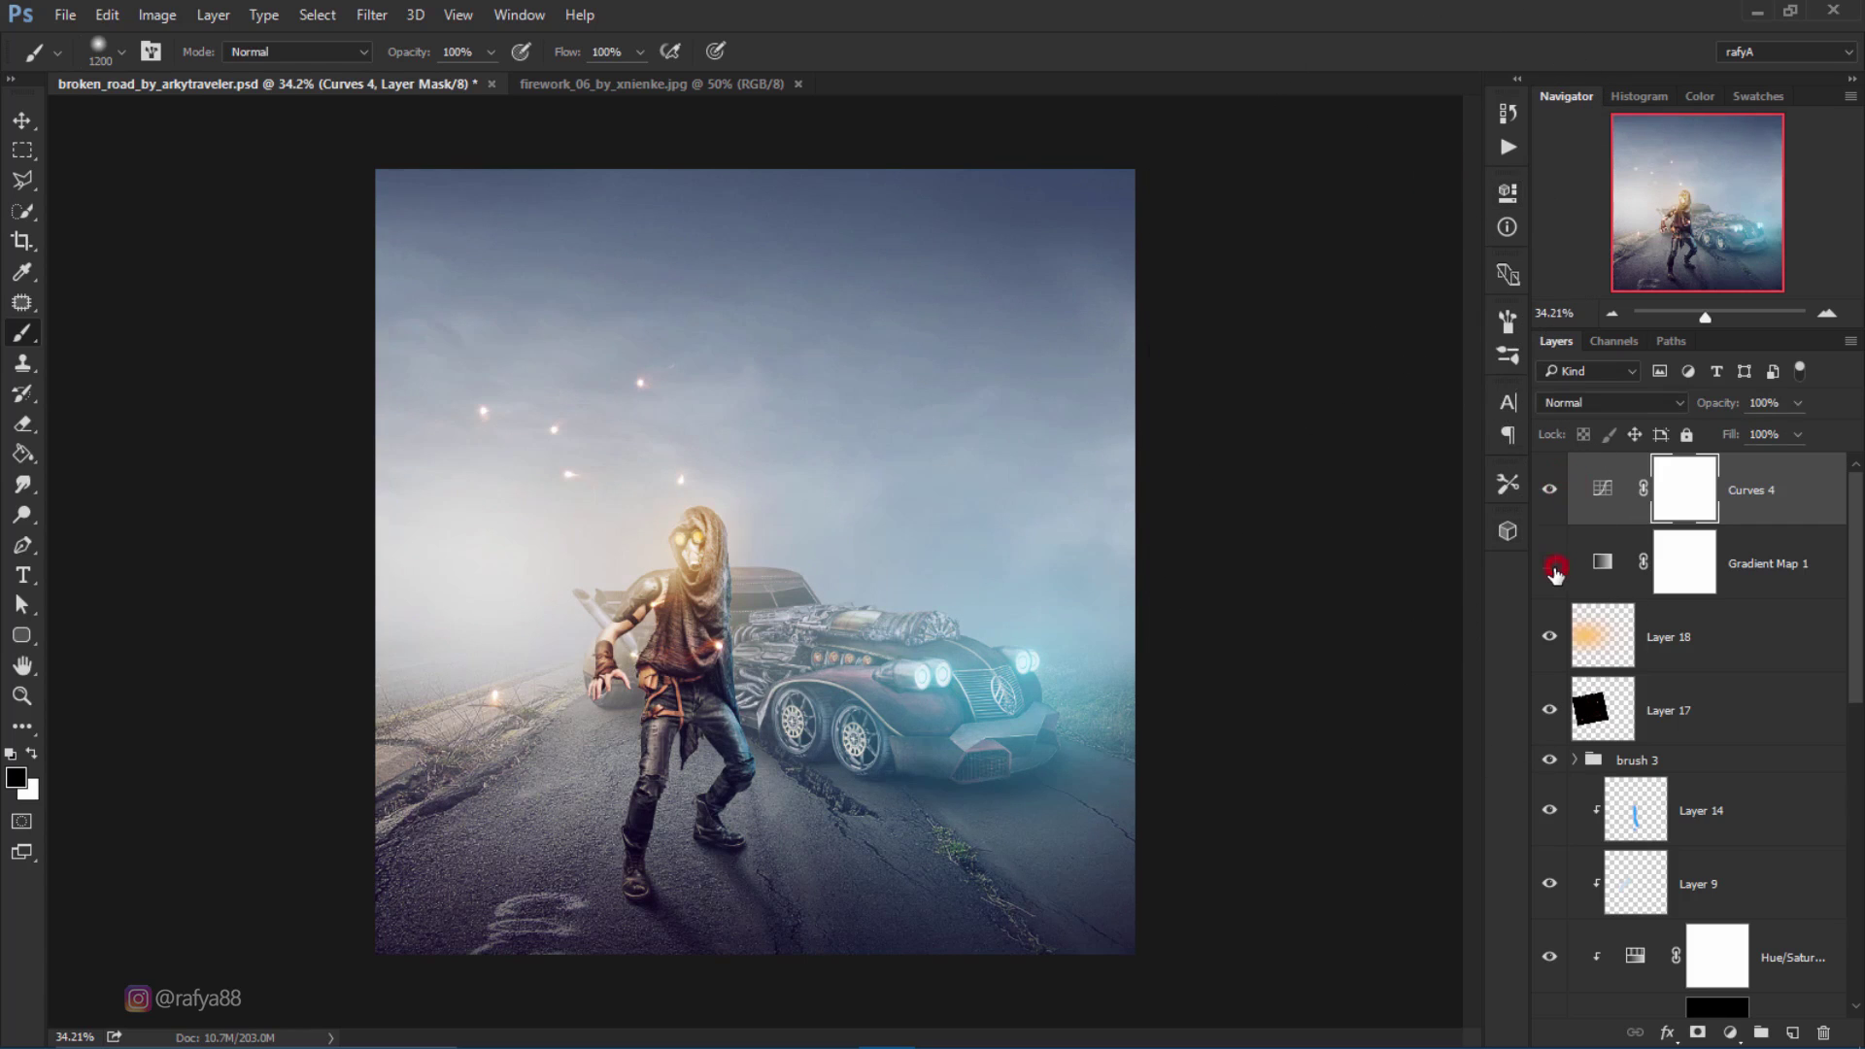
{"action": "left_click", "coordinate": [1550, 563]}
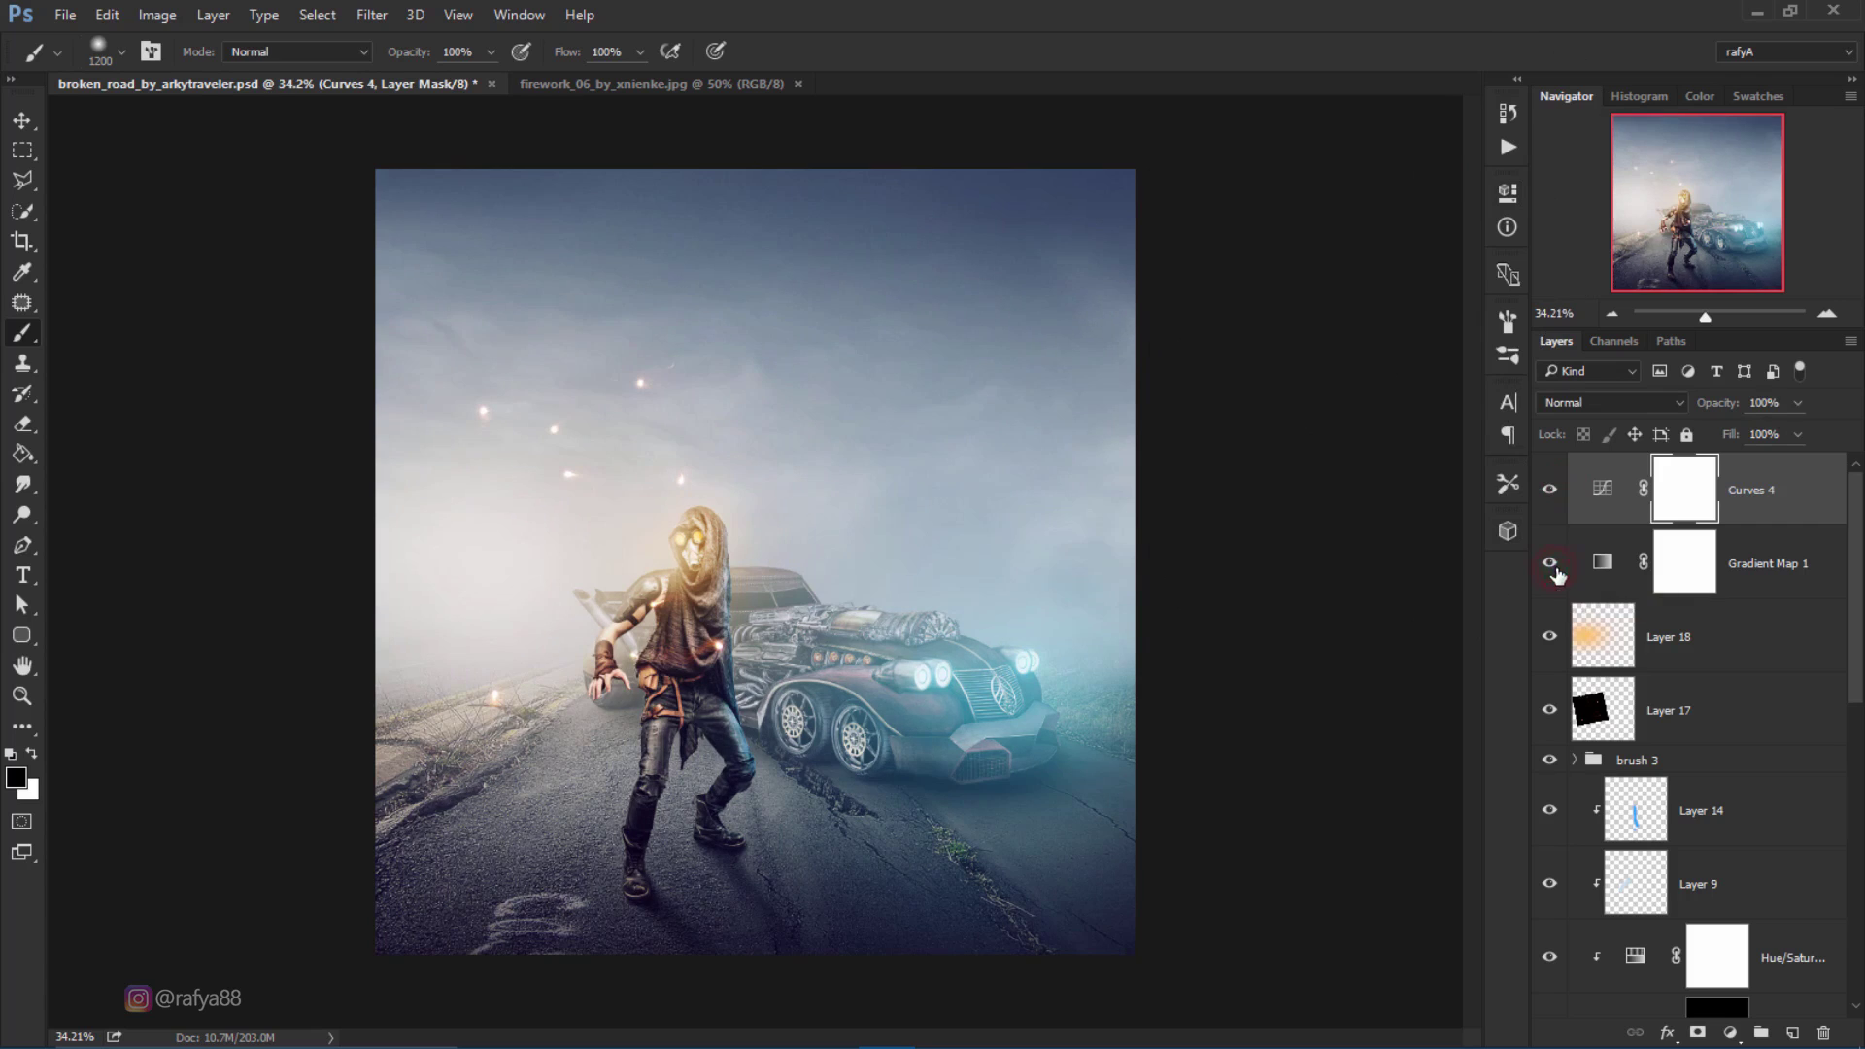
{"action": "left_click", "coordinate": [1748, 562]}
{"action": "left_click_drag", "start_coordinate": [1730, 404], "coordinate": [1698, 408]}
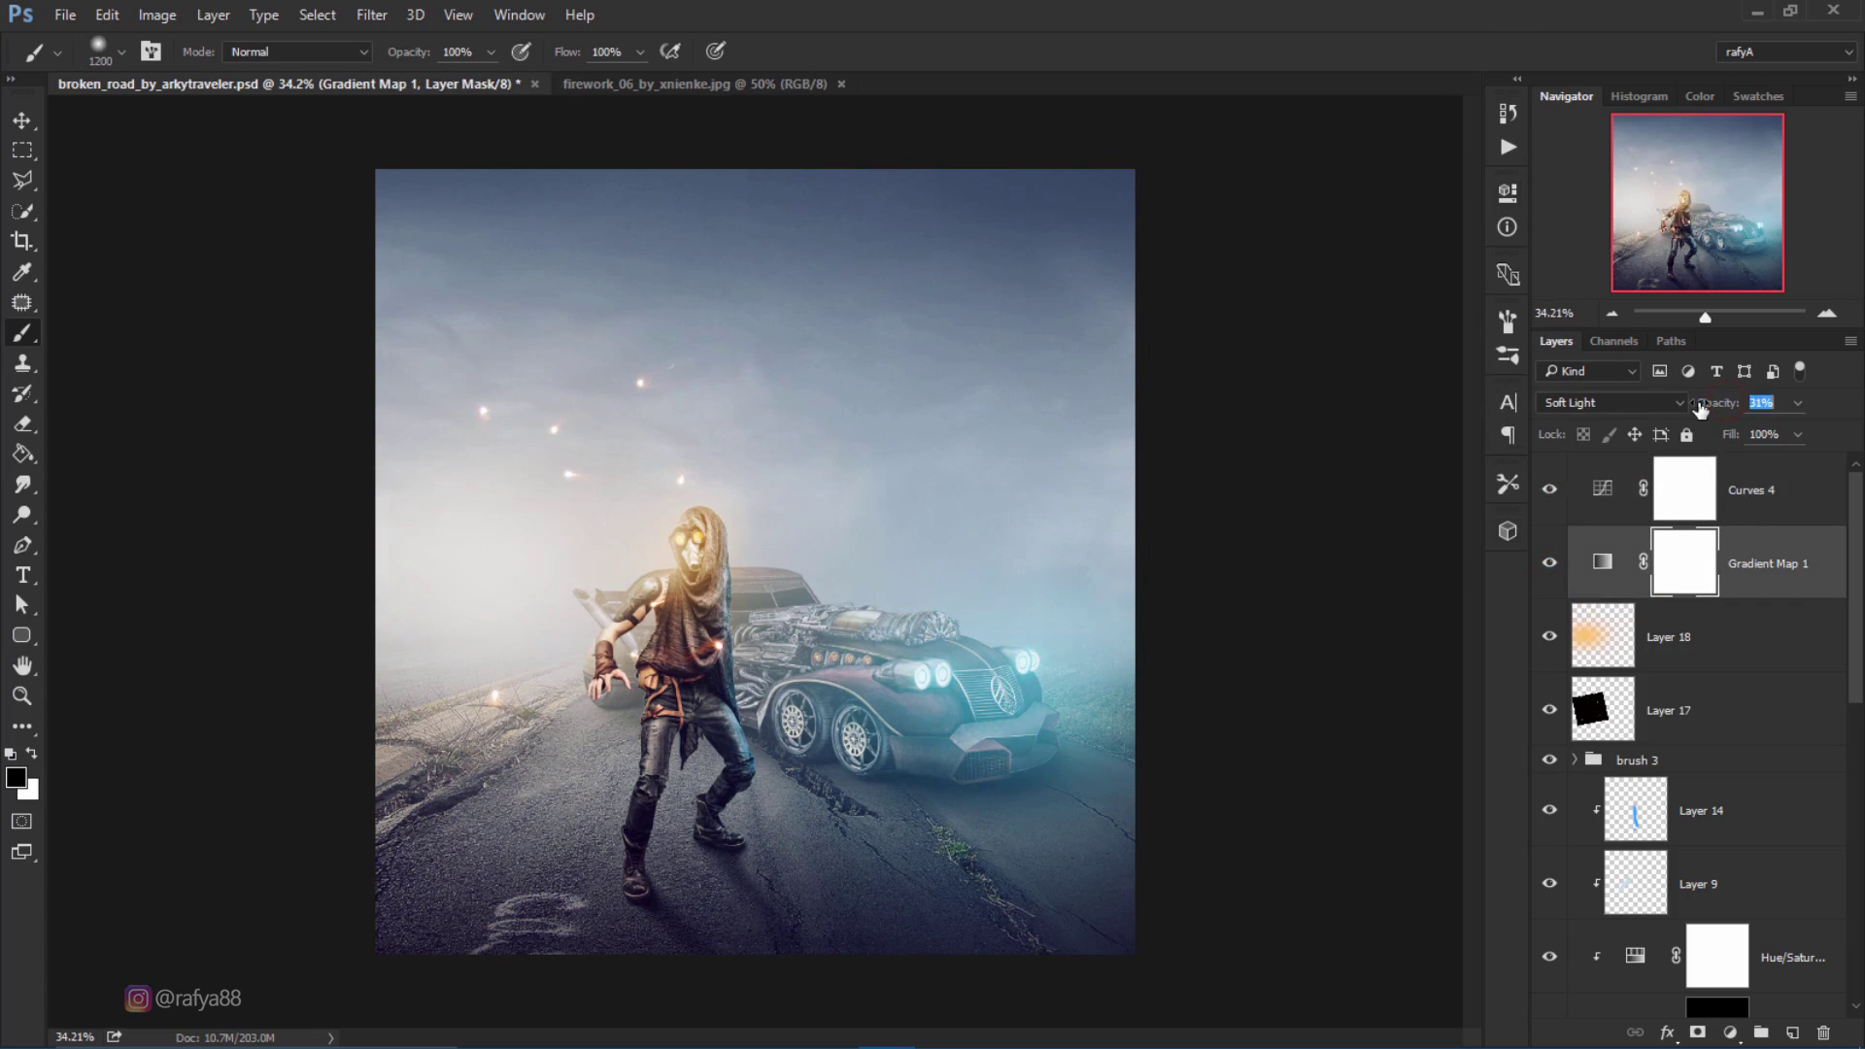
{"action": "left_click", "coordinate": [1551, 491]}
Step: Stamp all visible layers into a new Layer 19 above Curves 4
{"action": "scroll", "coordinate": [921, 671], "scroll_direction": "down", "scroll_amount": 1}
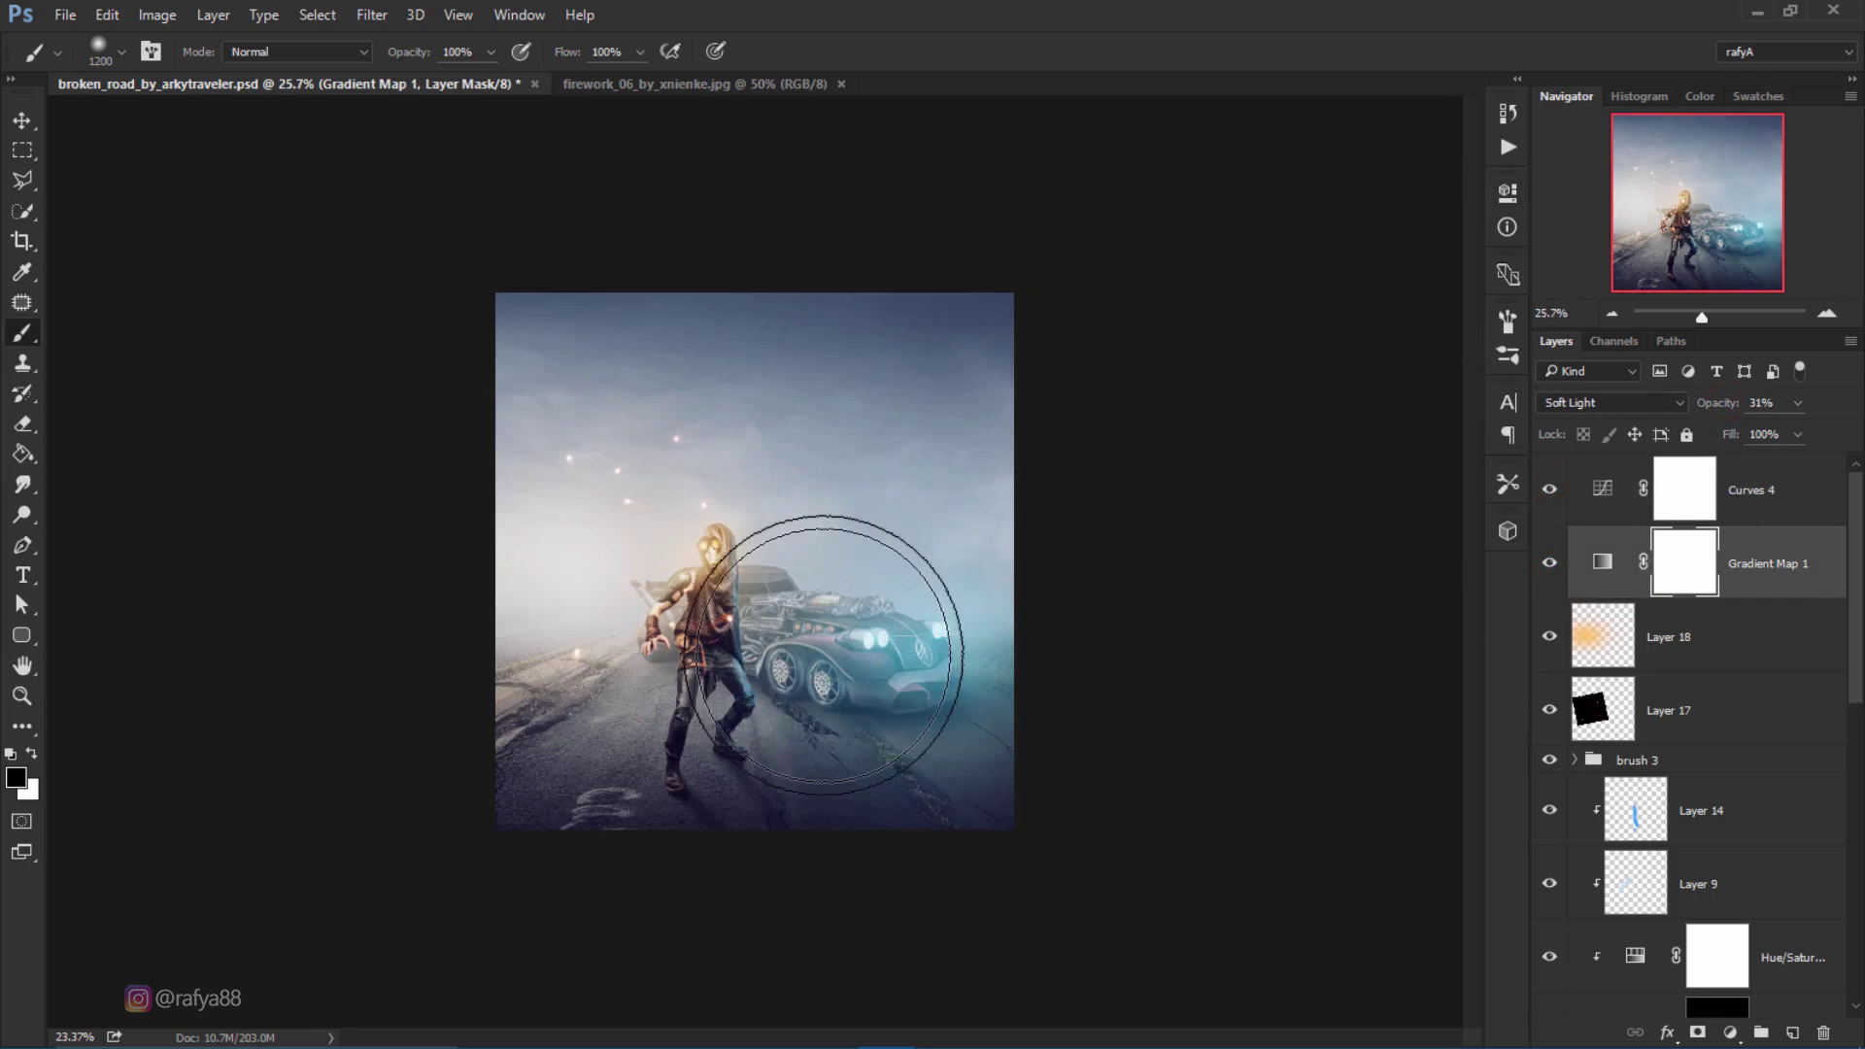
{"action": "scroll", "coordinate": [987, 612], "scroll_direction": "down", "scroll_amount": 1}
{"action": "scroll", "coordinate": [987, 737], "scroll_direction": "up", "scroll_amount": 1}
{"action": "scroll", "coordinate": [1097, 710], "scroll_direction": "up", "scroll_amount": 1}
{"action": "scroll", "coordinate": [1166, 757], "scroll_direction": "up", "scroll_amount": 1}
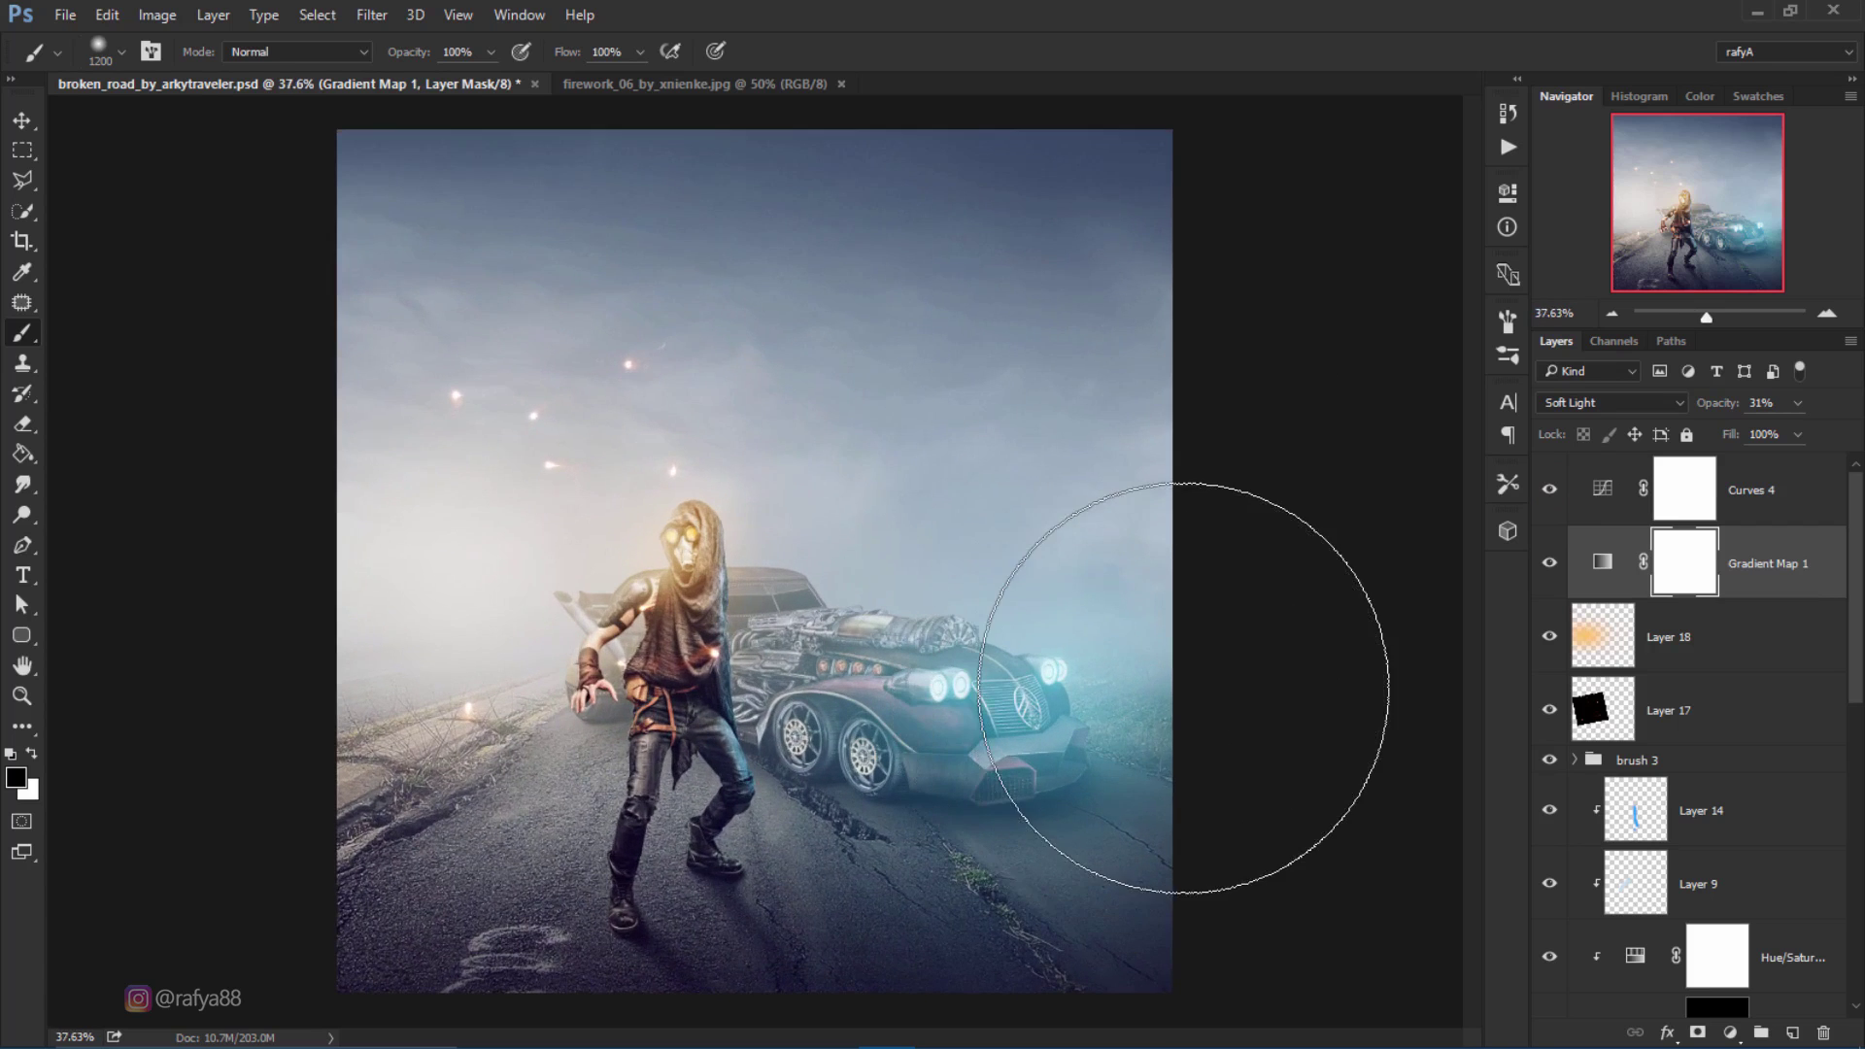
{"action": "scroll", "coordinate": [1203, 790], "scroll_direction": "down", "scroll_amount": 2}
{"action": "left_click", "coordinate": [1759, 492]}
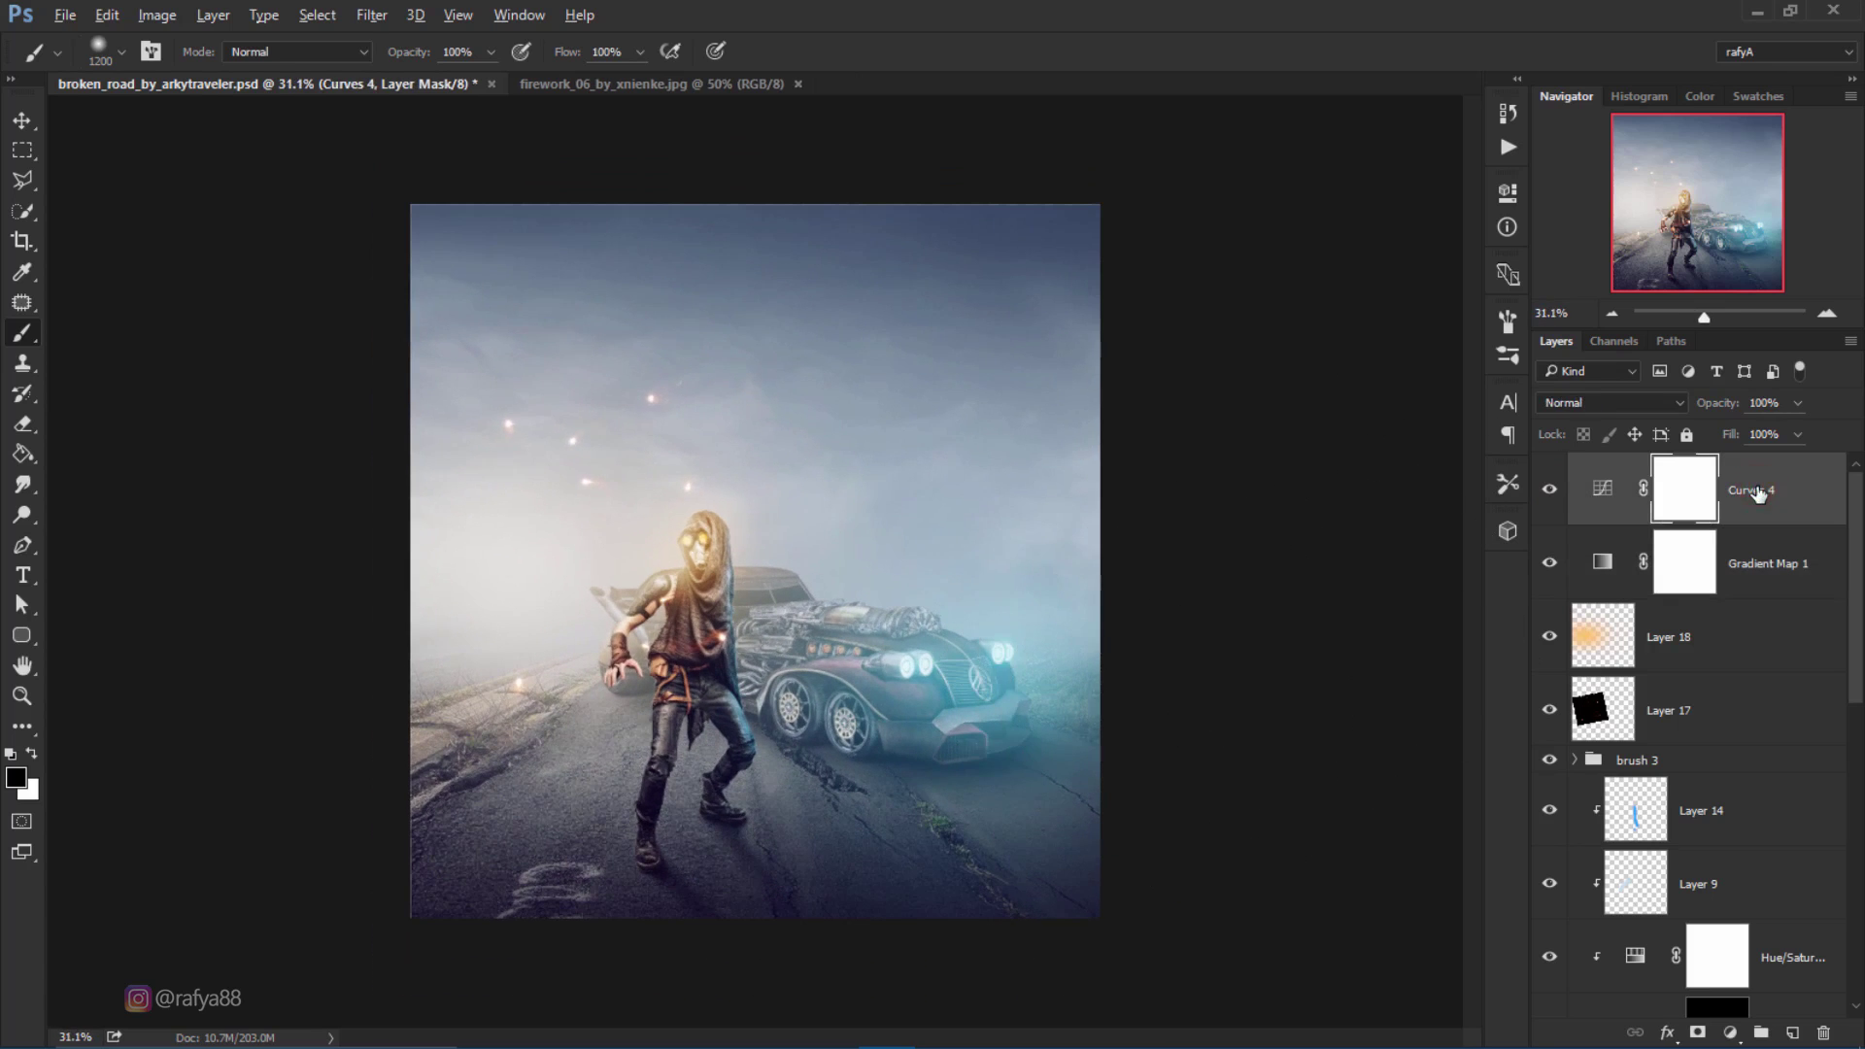
{"action": "key", "text": "ctrl+shift+alt+e"}
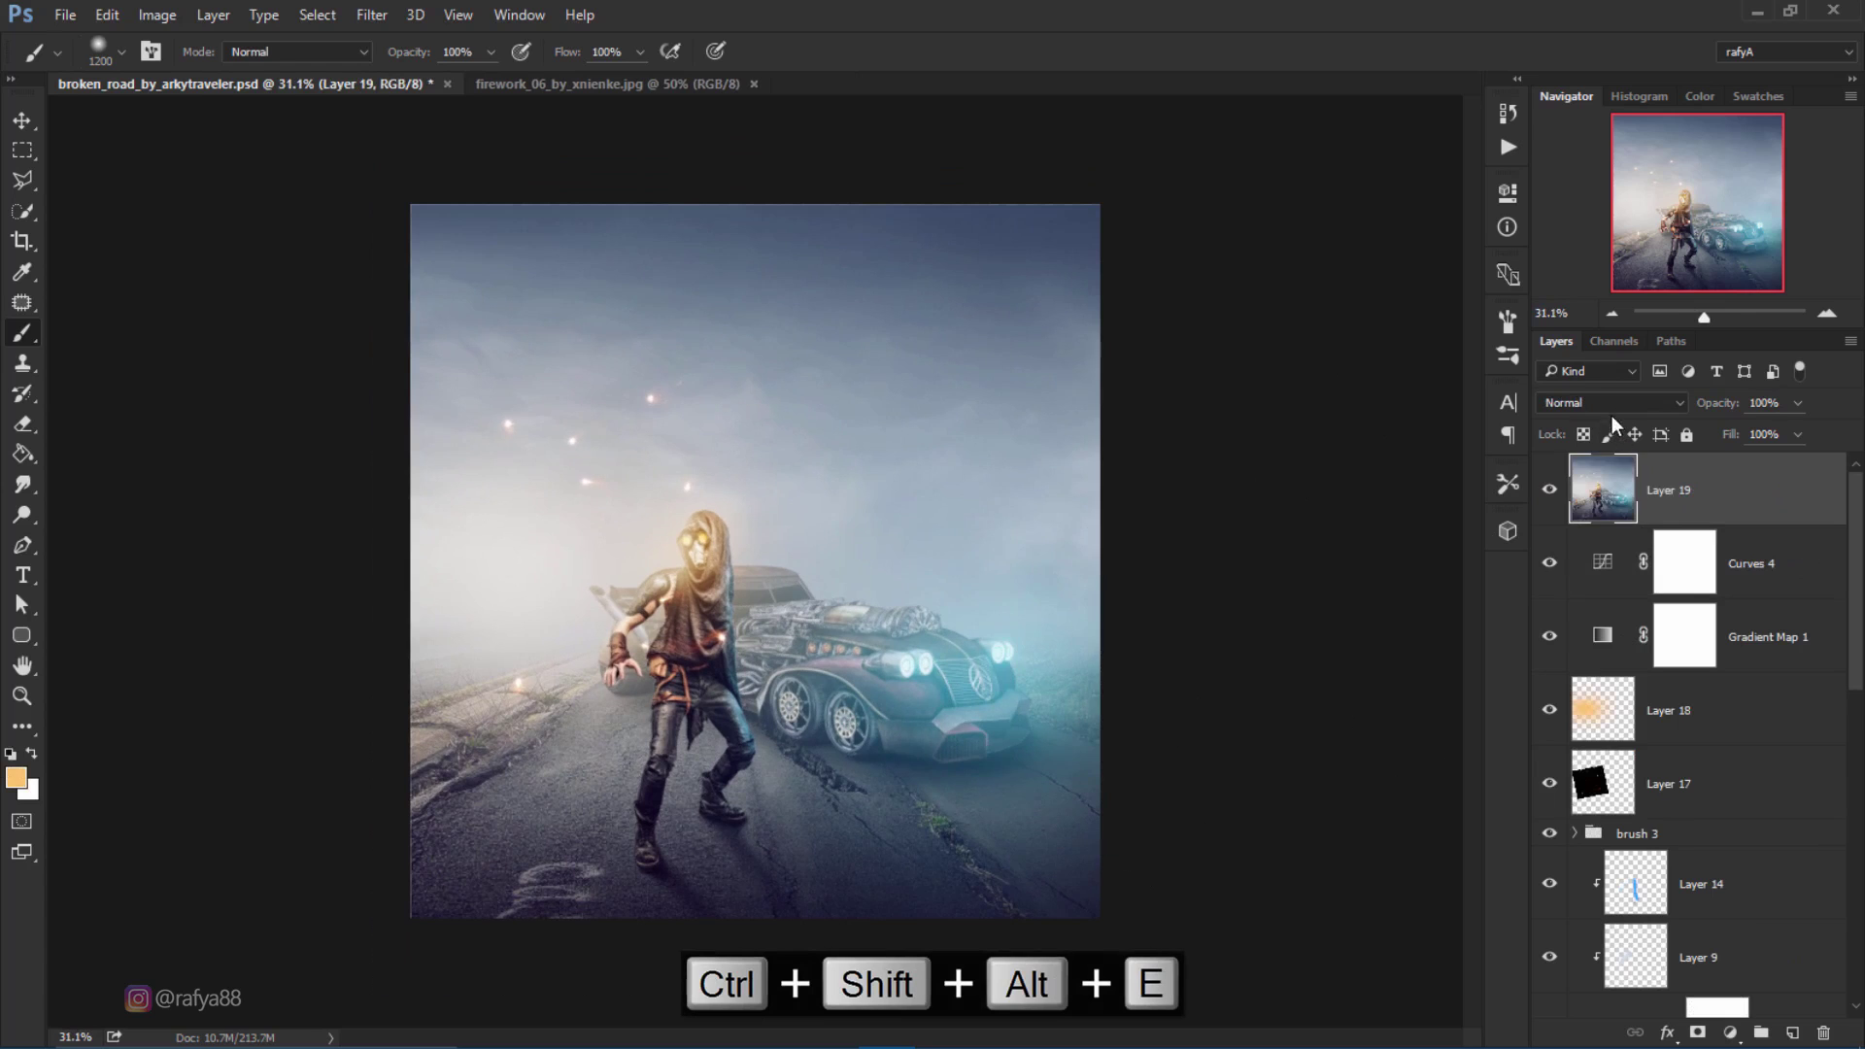
Step: Set Layer 19 to Linear Light and apply a High Pass filter with 0.6-pixel radius
{"action": "left_click", "coordinate": [1612, 403]}
{"action": "left_click", "coordinate": [1579, 686]}
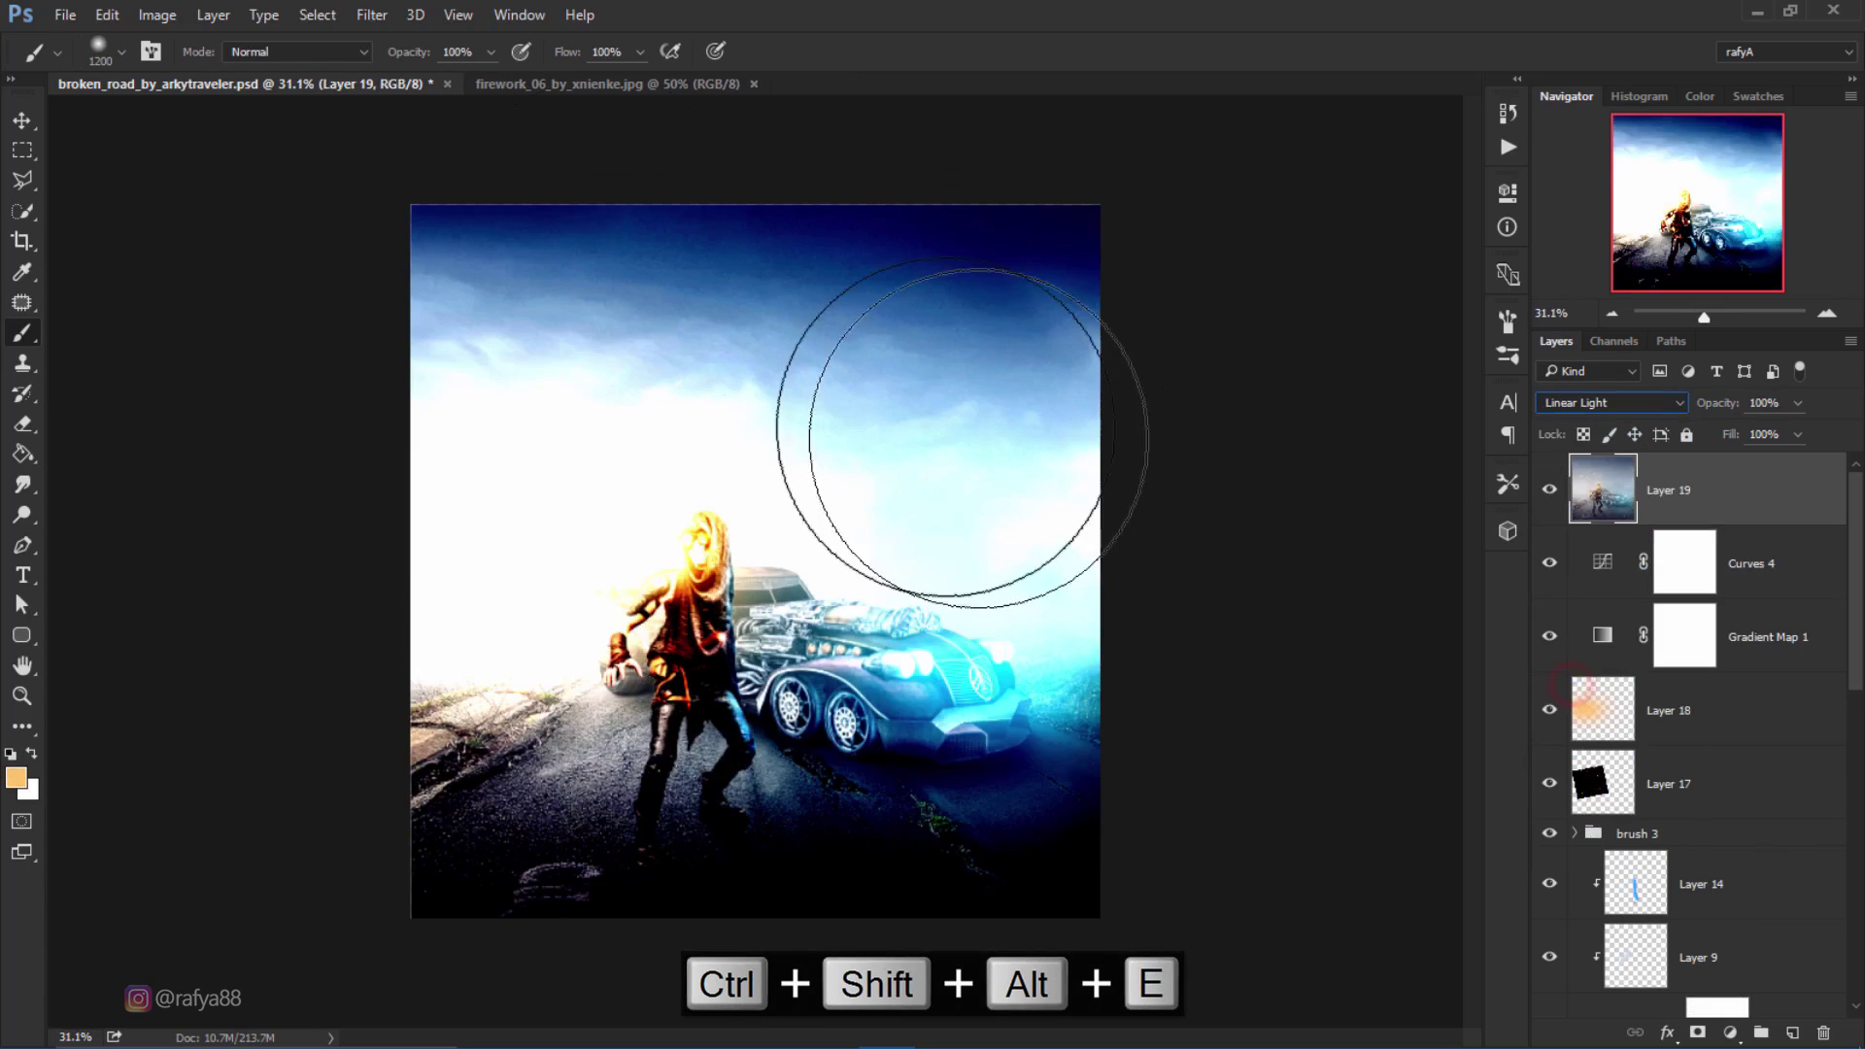
{"action": "left_click", "coordinate": [371, 15]}
{"action": "mouse_move", "coordinate": [388, 470]}
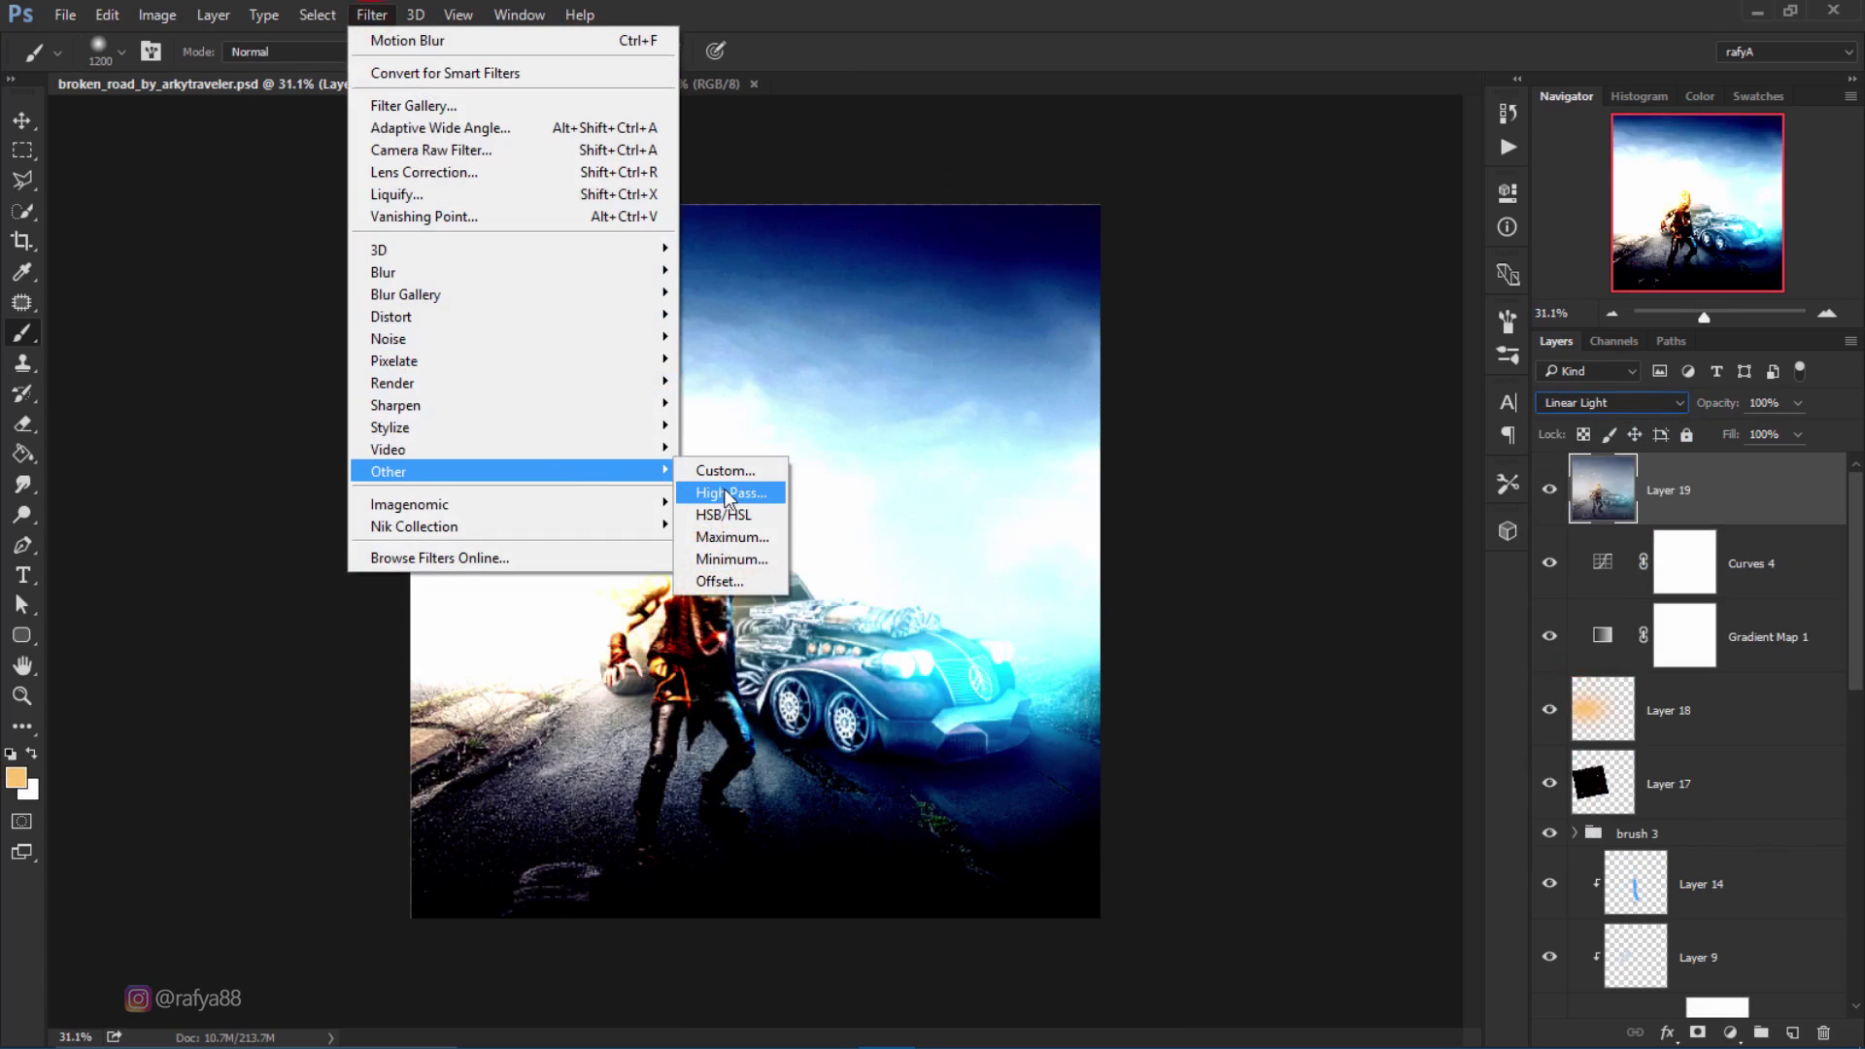
{"action": "left_click", "coordinate": [728, 494]}
{"action": "mouse_move", "coordinate": [1108, 614]}
{"action": "left_mouse_down"}
{"action": "mouse_move", "coordinate": [1220, 632]}
{"action": "mouse_move", "coordinate": [1066, 622]}
{"action": "left_mouse_up"}
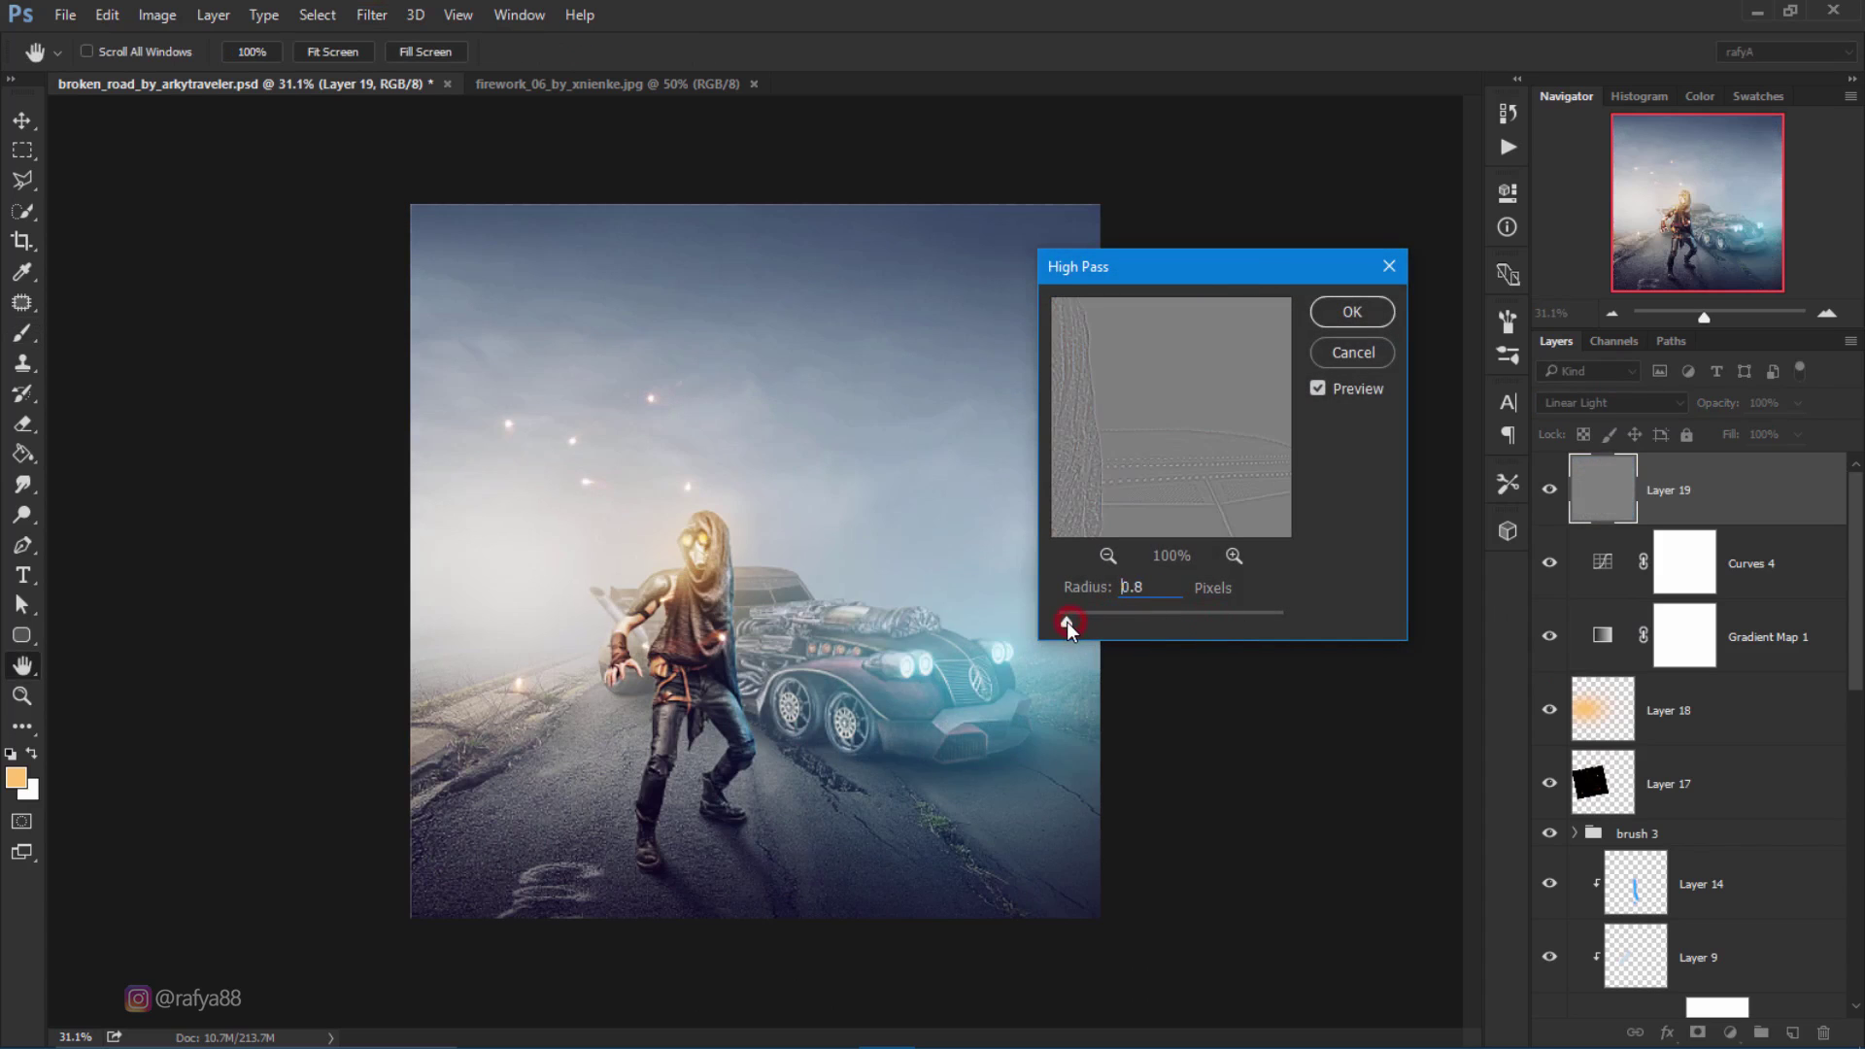
{"action": "left_click", "coordinate": [1337, 303]}
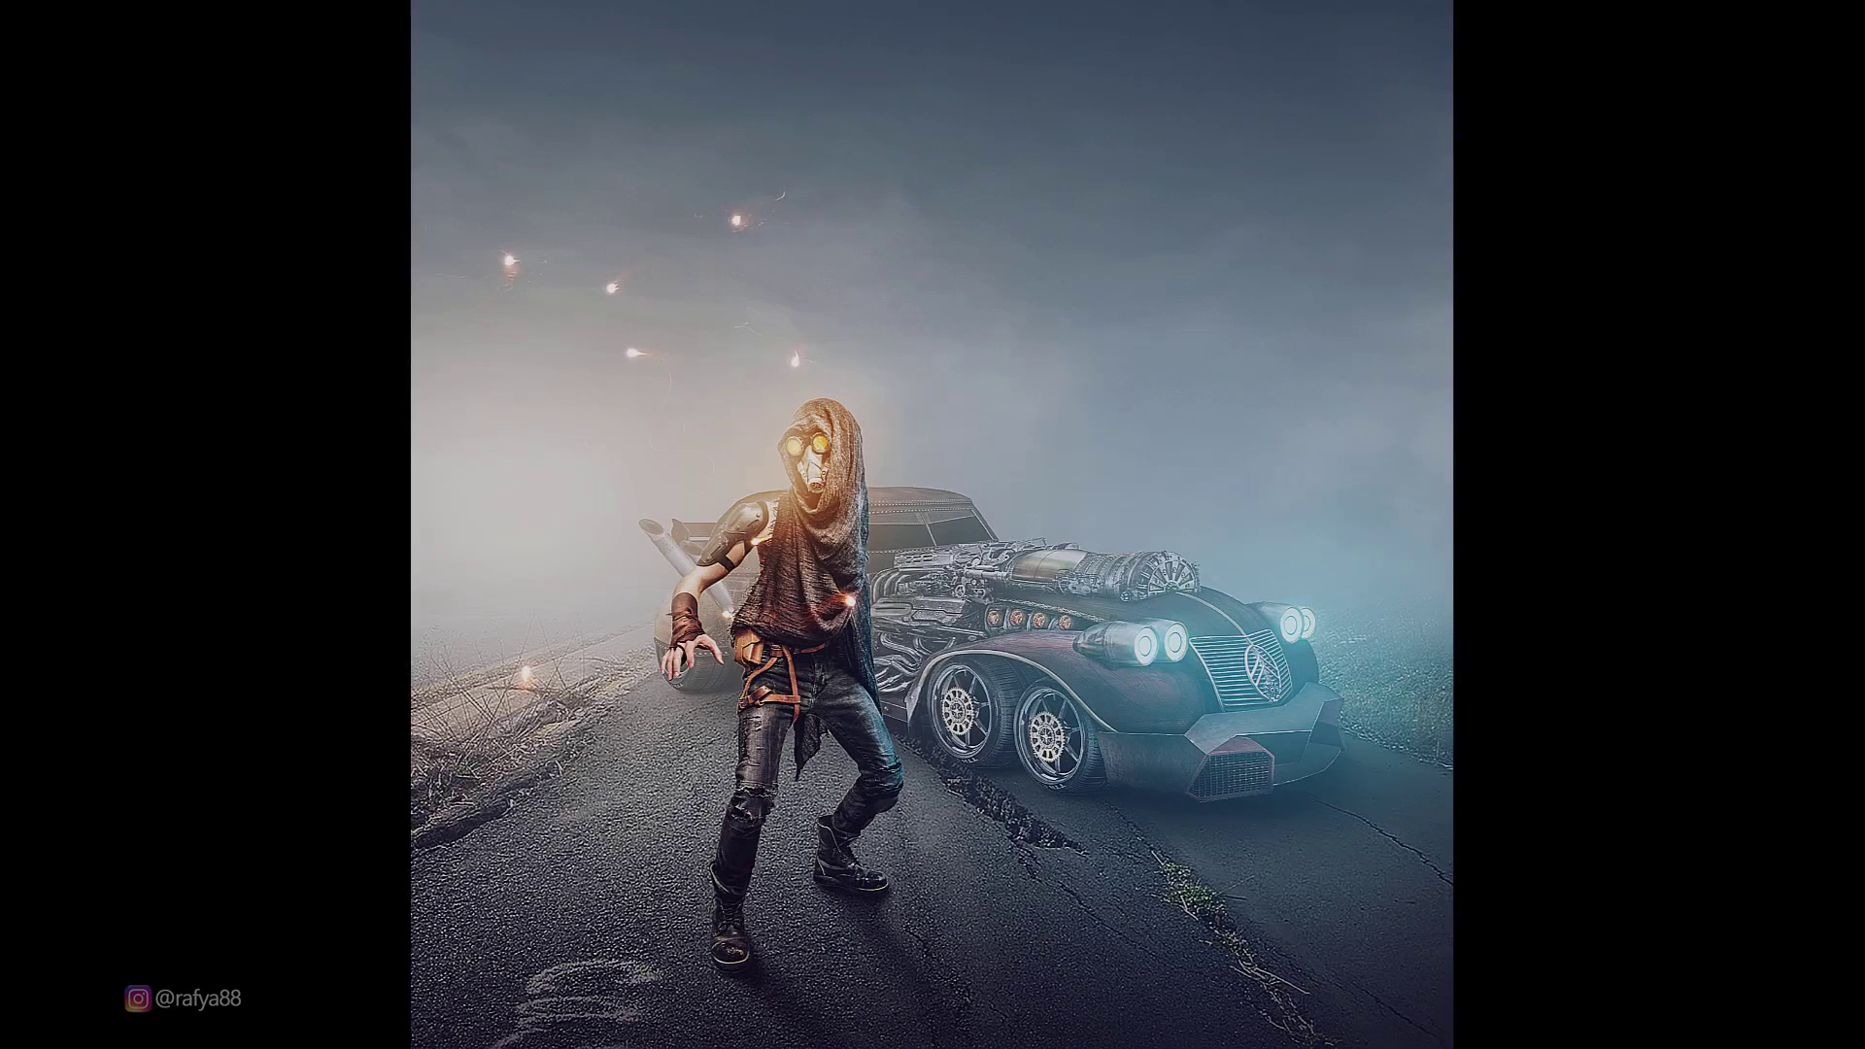